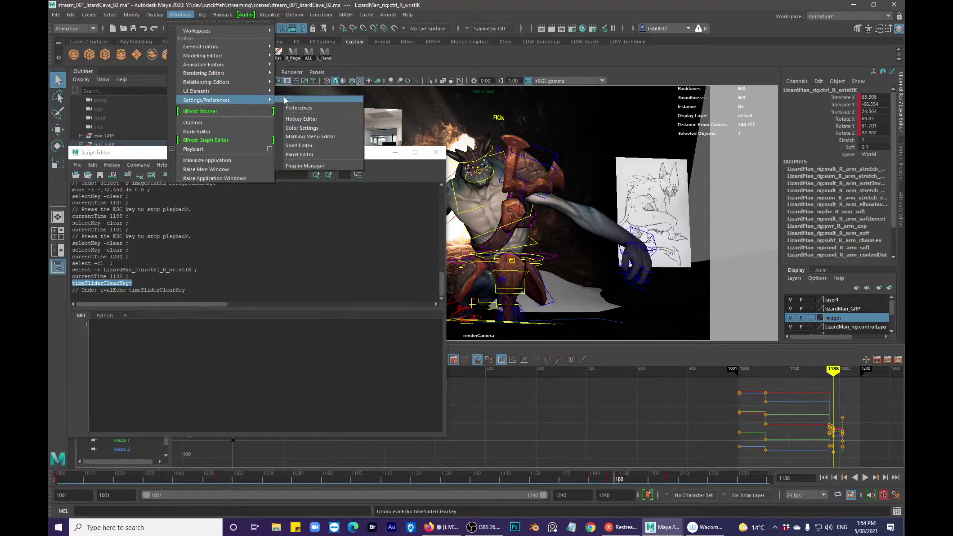
- Open the Hotkey Editor and start a new runtime command
click(325, 115)
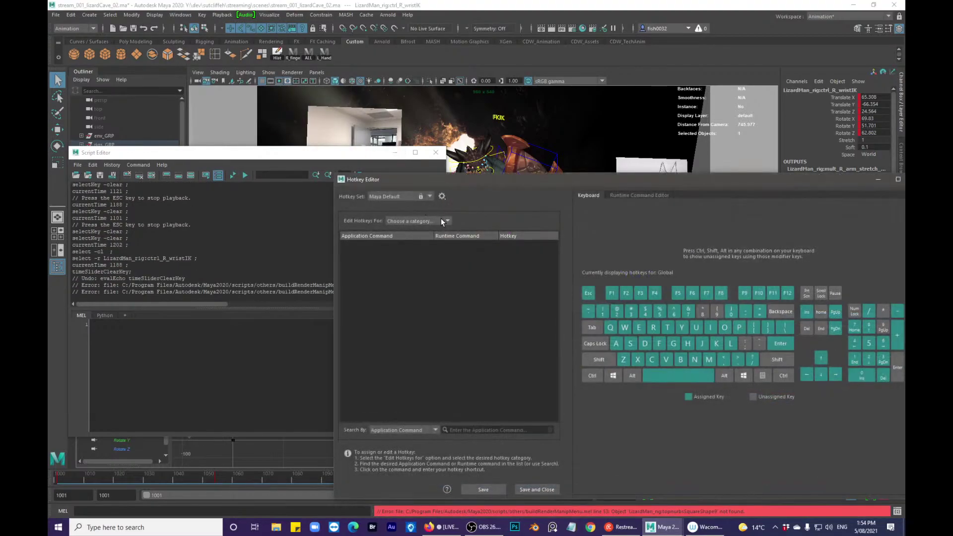
drag(498, 182, 371, 175)
click(480, 186)
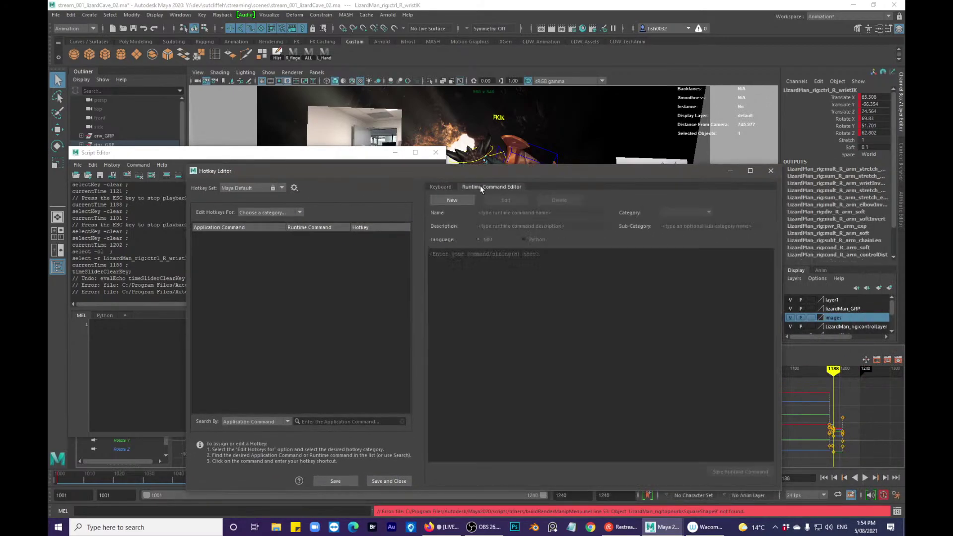
click(468, 200)
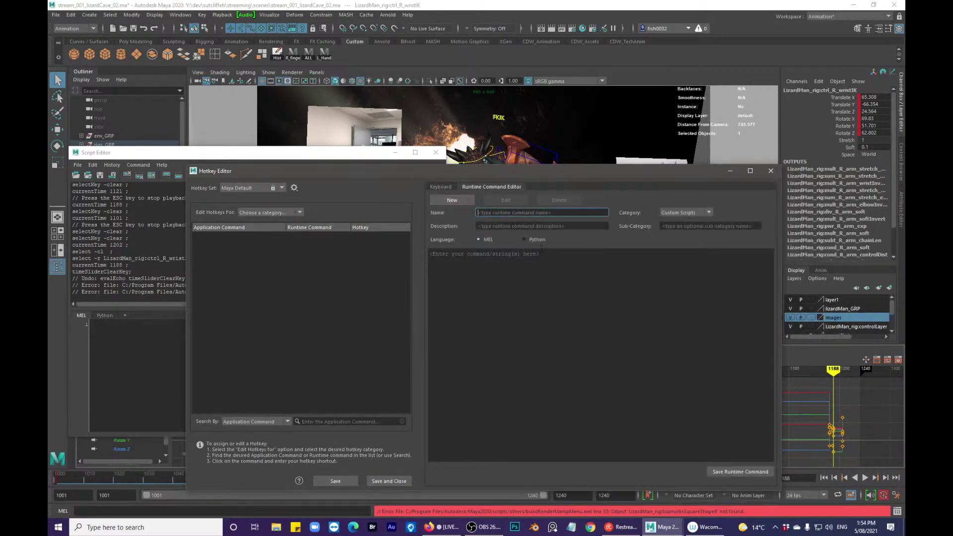
- Name the runtime command delete_Key and describe it as "Deletes a key from the timeslider"
text(dDE)
key(BackSpace)
key(BackSpace)
key(BackSpace)
text(Dele)
key(BackSpace)
text(d)
click(569, 226)
text(Dele)
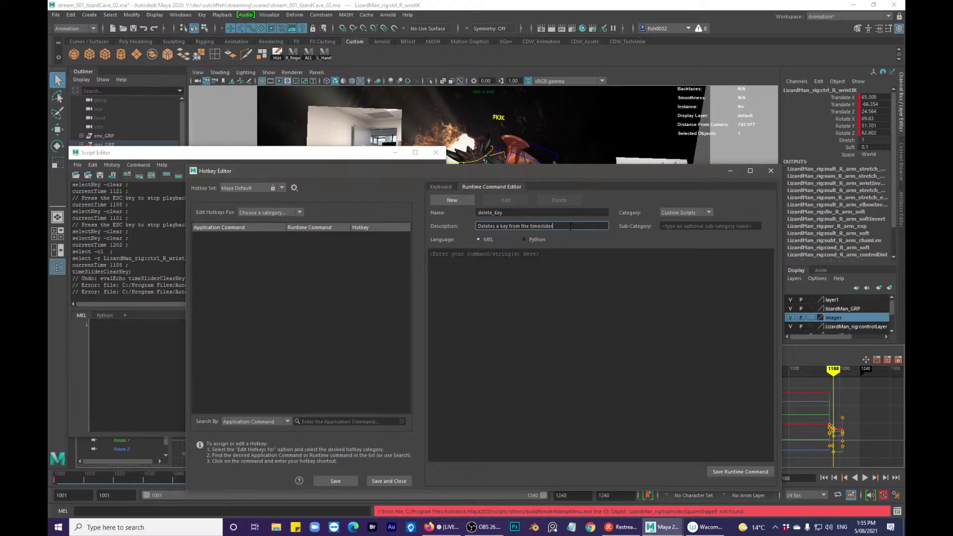
- Enter timeSliderClearKey; as the MEL code of the runtime command and save the command
click(581, 267)
text(timeSliderClearKey;)
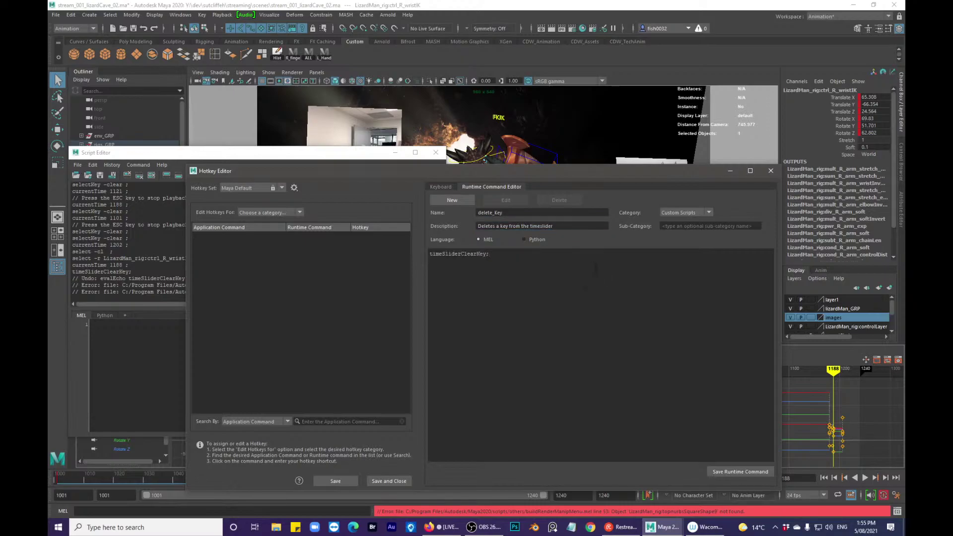
click(728, 469)
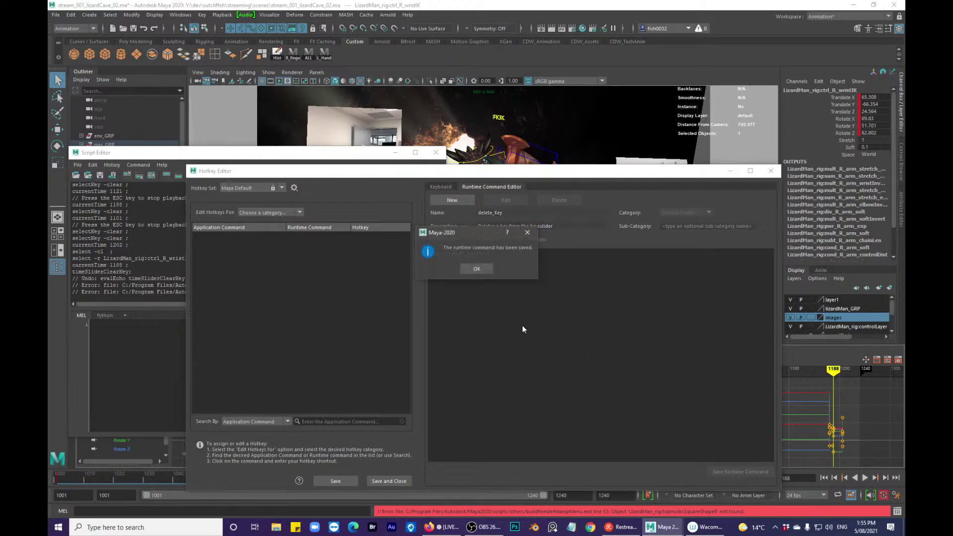
click(475, 269)
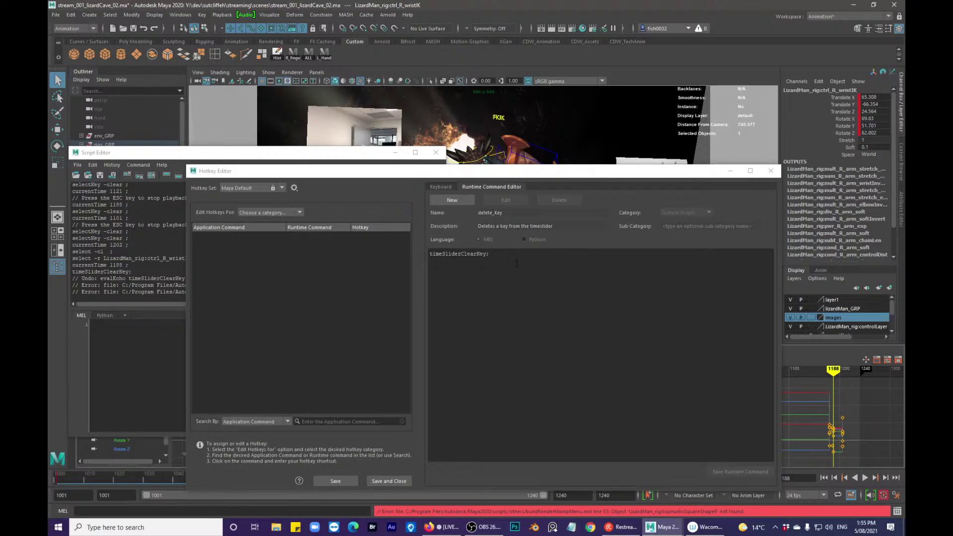
- Save 9 as the hotkey of the delete_Key command under Custom Scripts, and put away the Hotkey and Script Editors
click(269, 213)
click(278, 251)
click(380, 249)
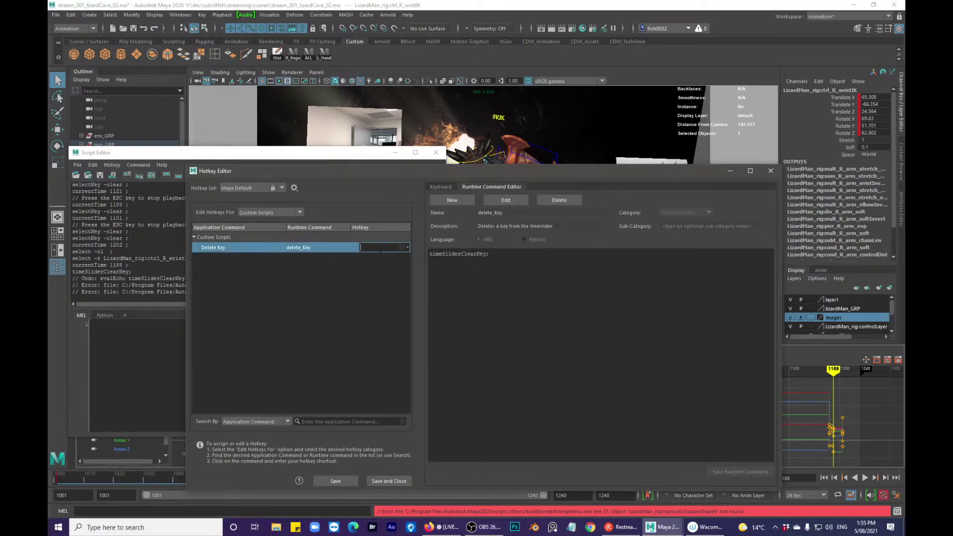
key(d)
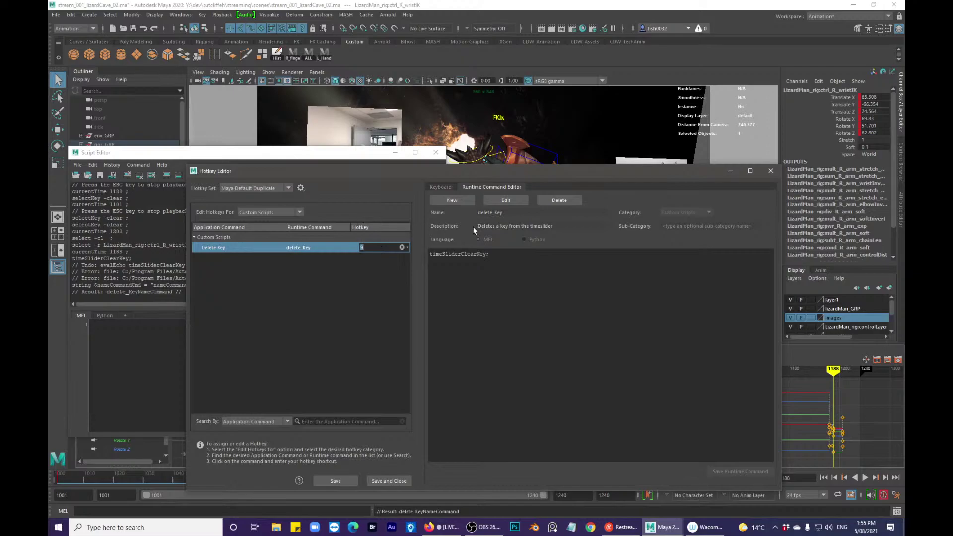
click(443, 187)
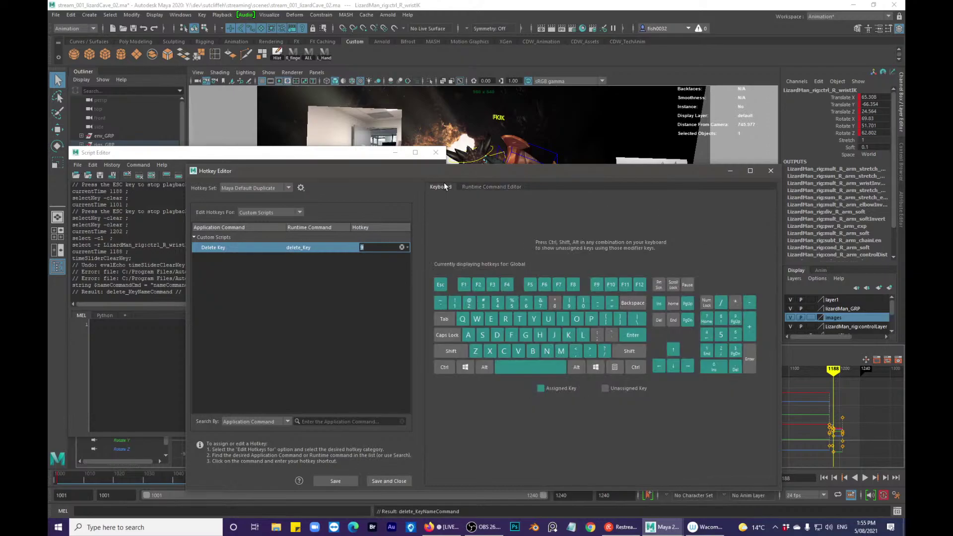
click(401, 247)
key(9)
click(334, 480)
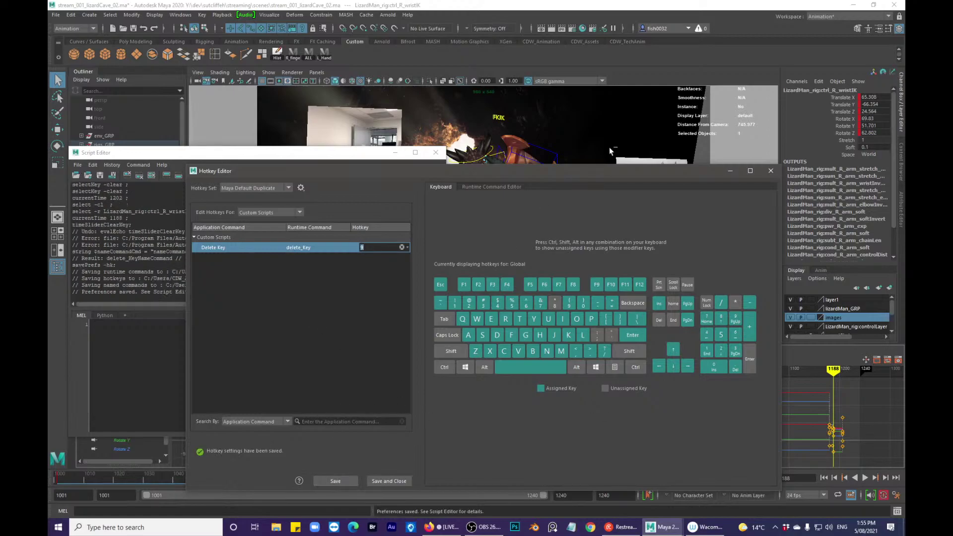
click(730, 171)
click(436, 152)
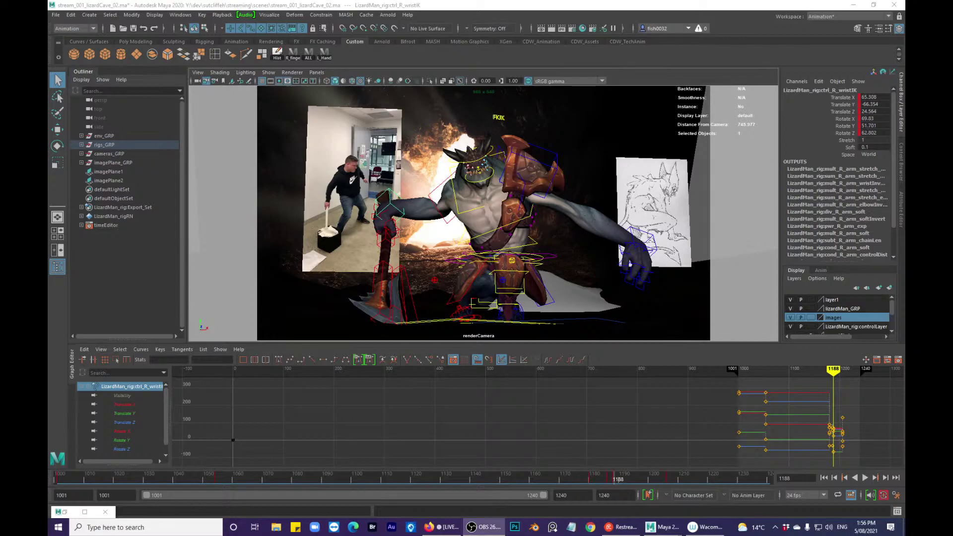
- Tear off a copy of the renderCamera view and move the floating window off to a second monitor
click(316, 72)
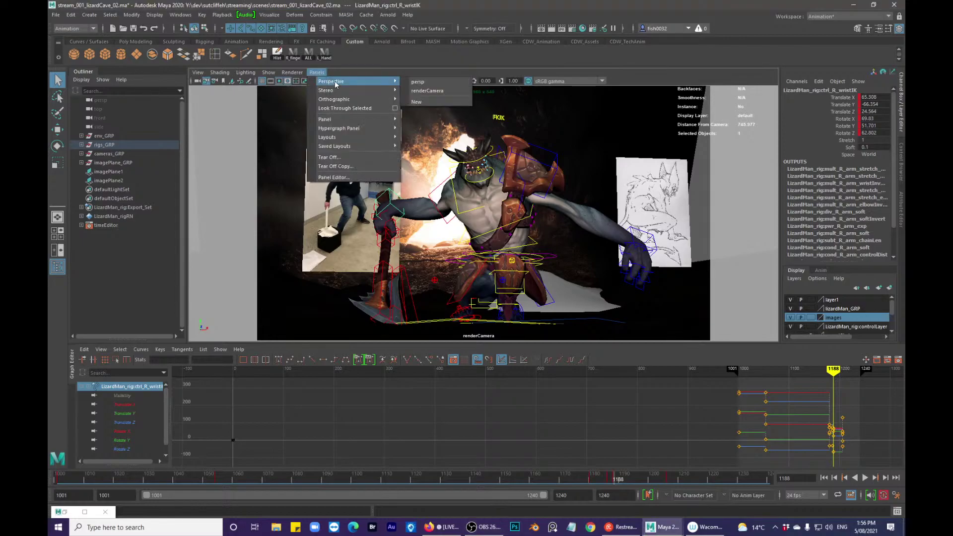
click(373, 166)
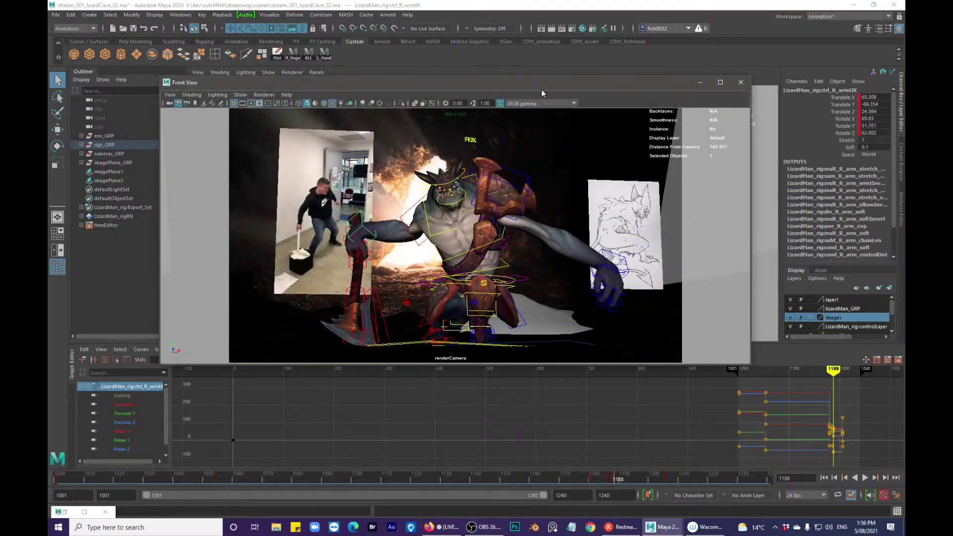
drag(568, 87, 951, 84)
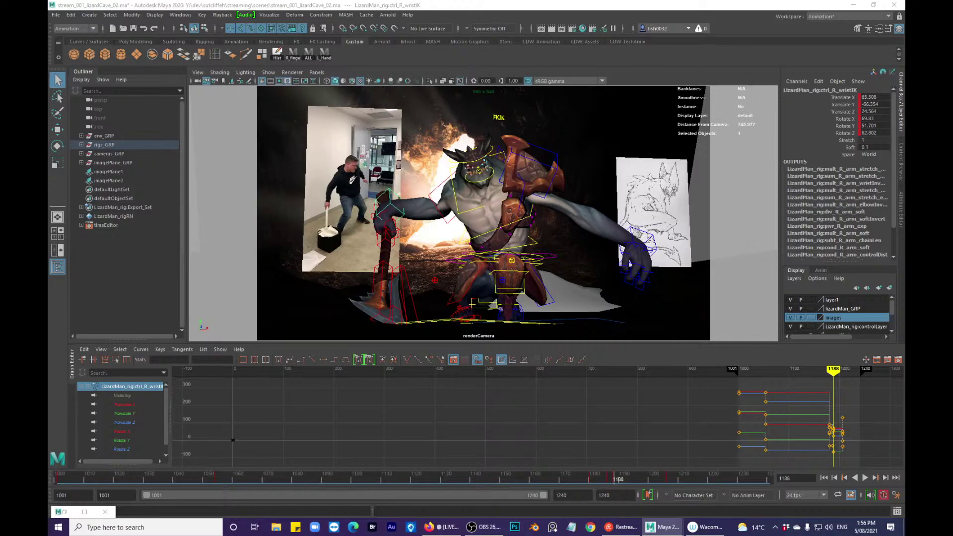
- Switch the main viewport to the persp camera and select the lizard man's left wrist IK control
click(691, 210)
key(space)
drag(692, 210, 573, 224)
click(558, 242)
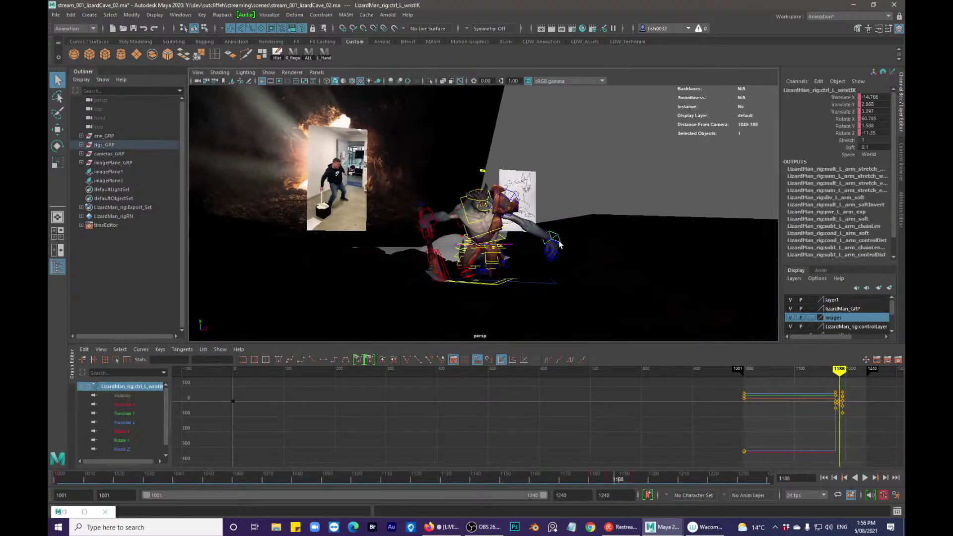
- Try the delete_Key hotkey on the left wrist IK control's keys near frame 1186, and undo the deletion
key(.)
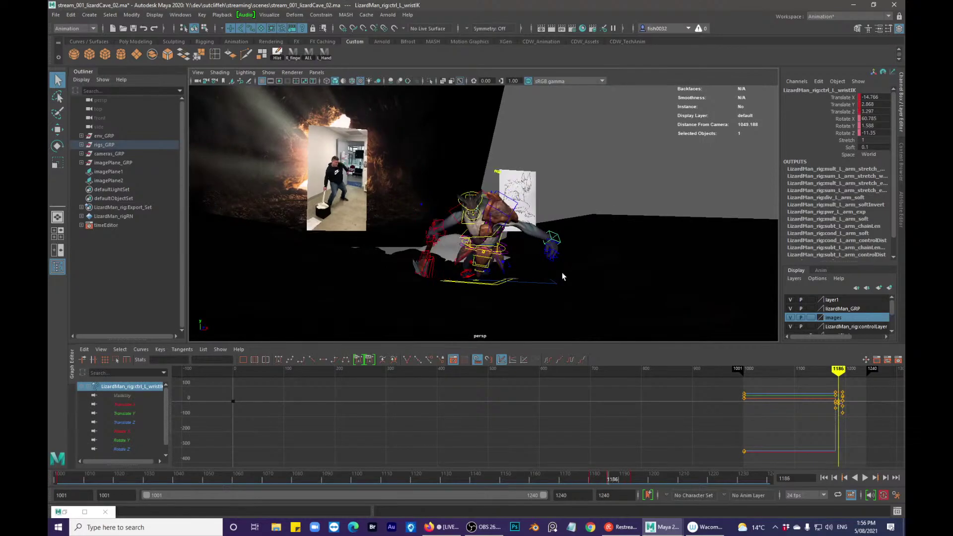
key(.)
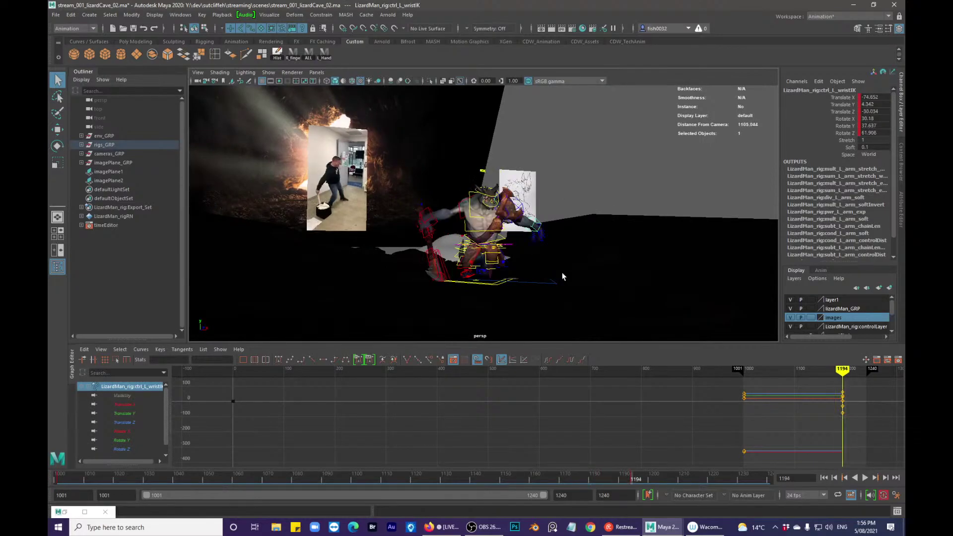
key(ctrl+z)
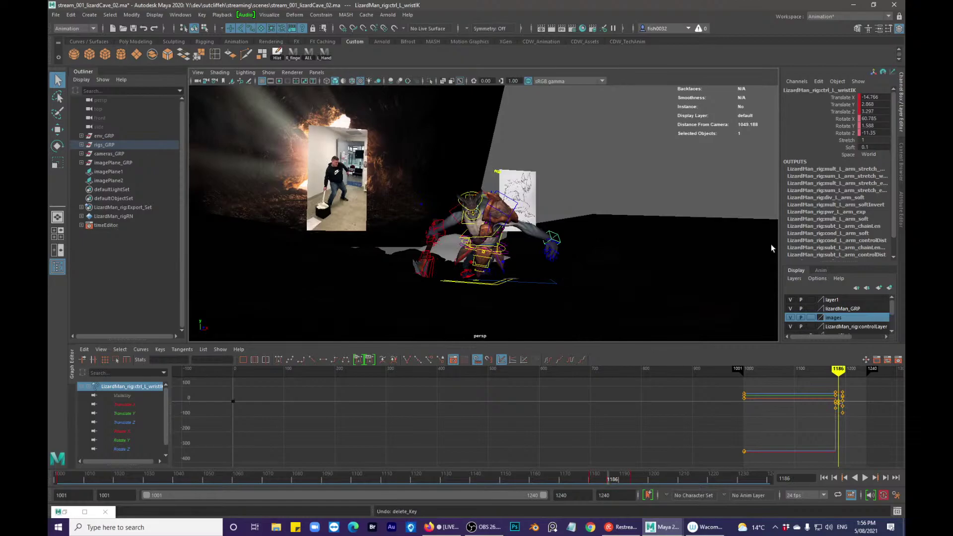
- Review the character's motion in the persp view by playing the animation and scrubbing from about frame 1186 to 1199
alt+drag(513, 222, 519, 173)
alt+right_drag(519, 173, 516, 250)
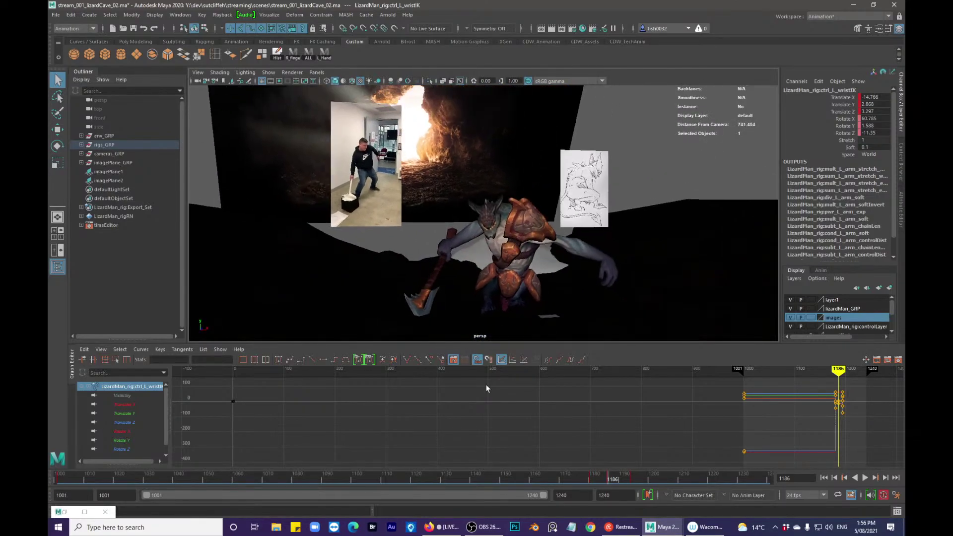
drag(565, 477, 660, 486)
key(alt+v)
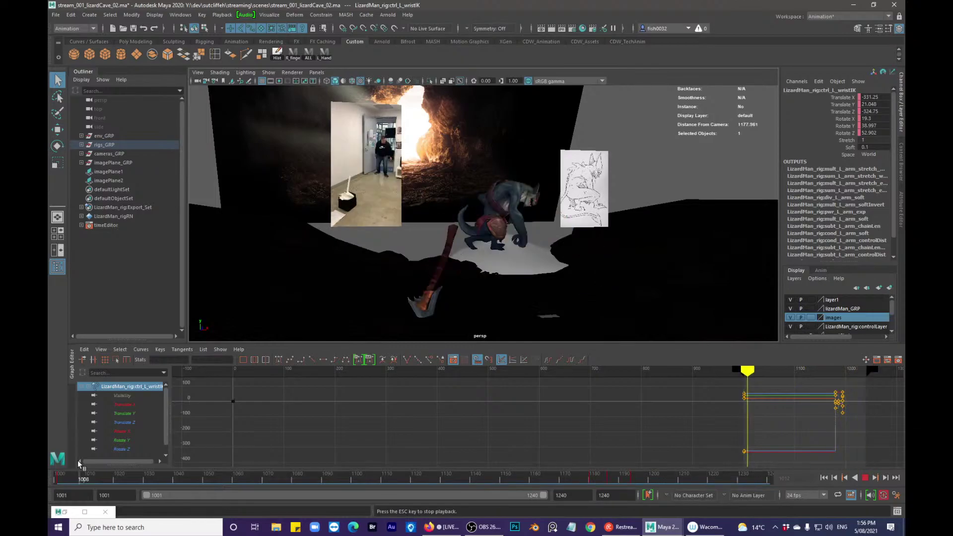
key(Escape)
click(624, 478)
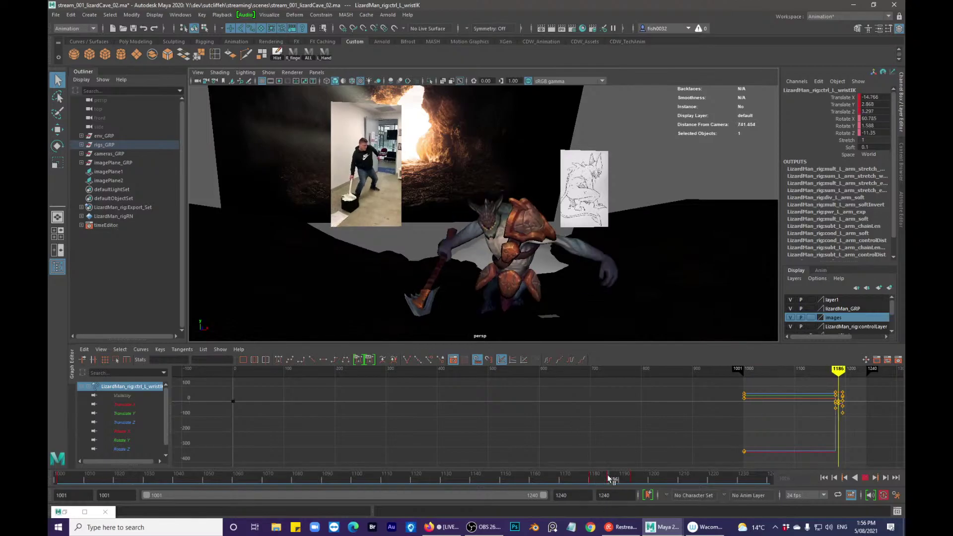
drag(624, 478, 647, 465)
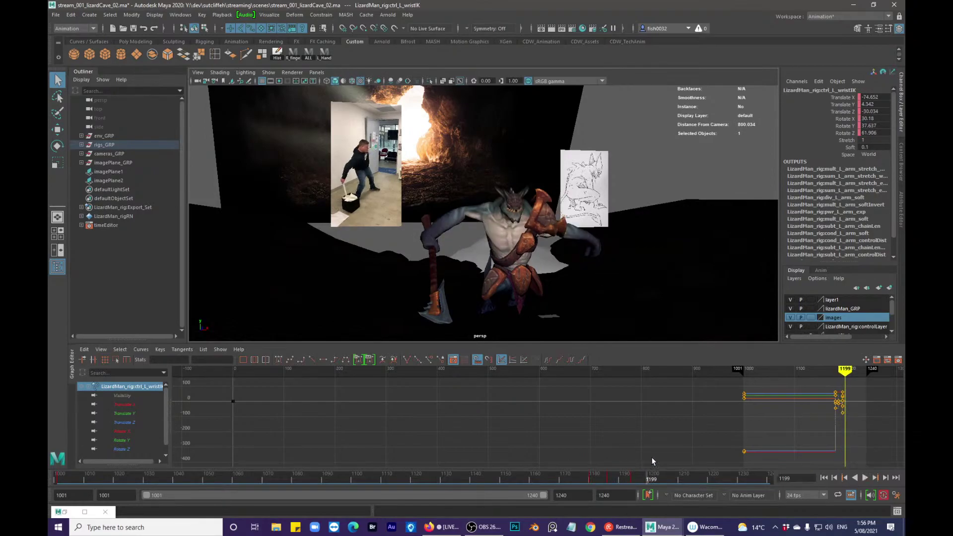
- Select the right arm pole vector control and set the current time to frame 1188
alt+right_drag(538, 201, 558, 210)
alt+drag(516, 216, 564, 231)
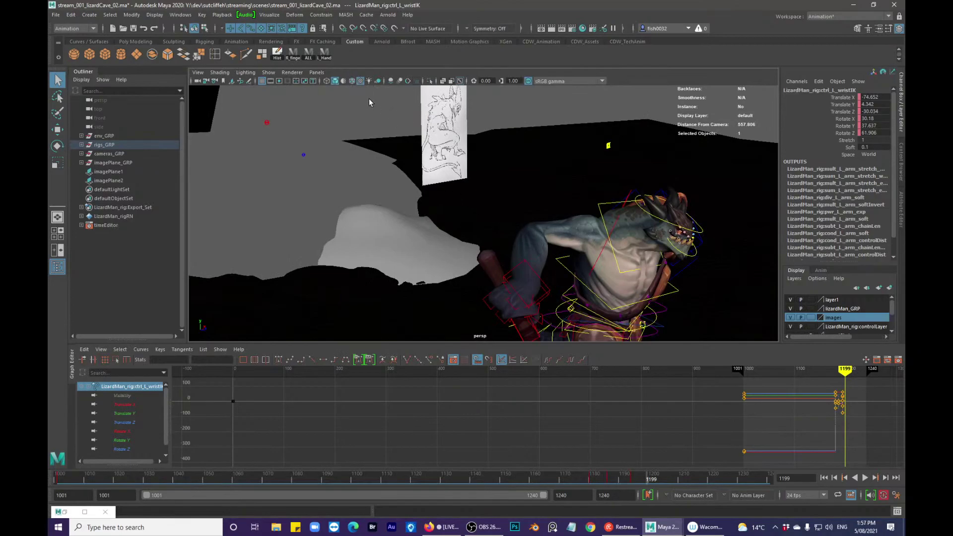
click(266, 123)
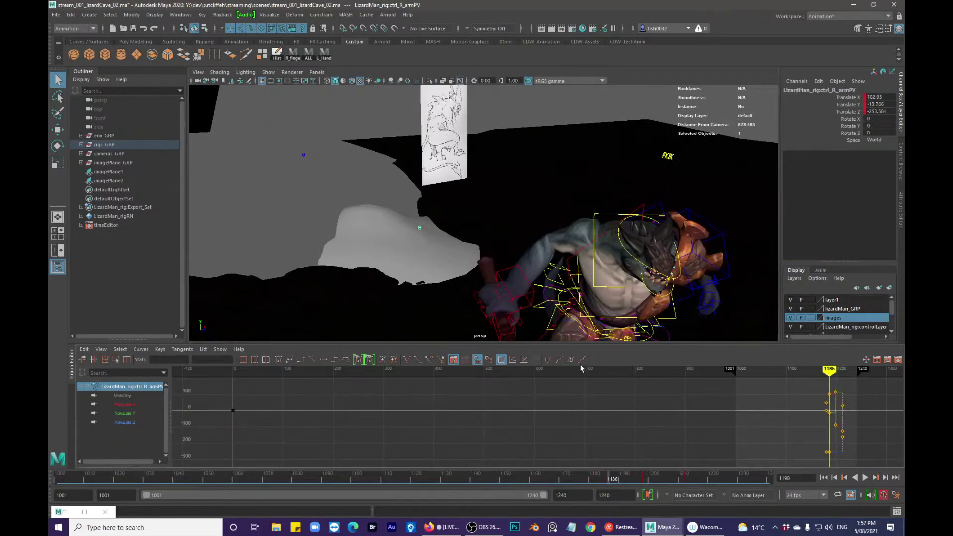
key(.)
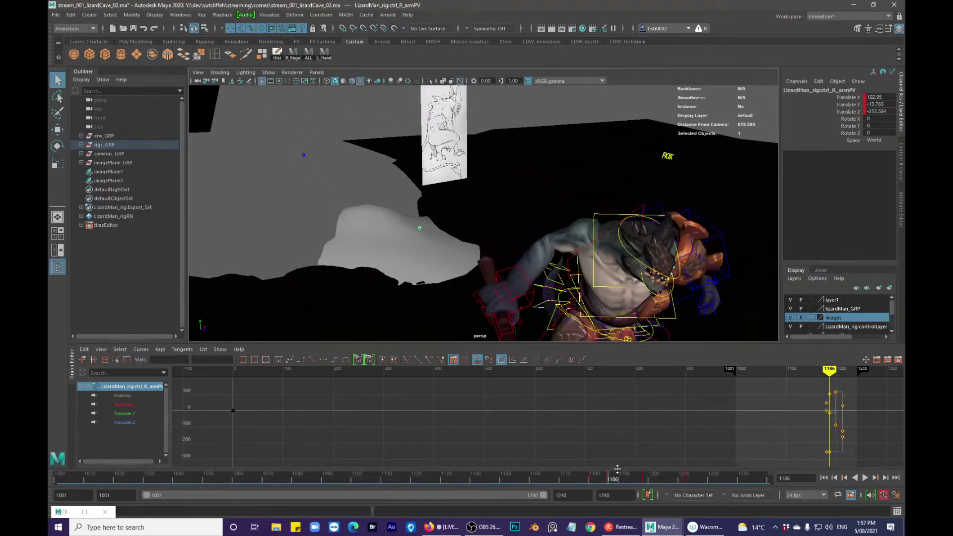
click(607, 477)
drag(607, 478, 619, 478)
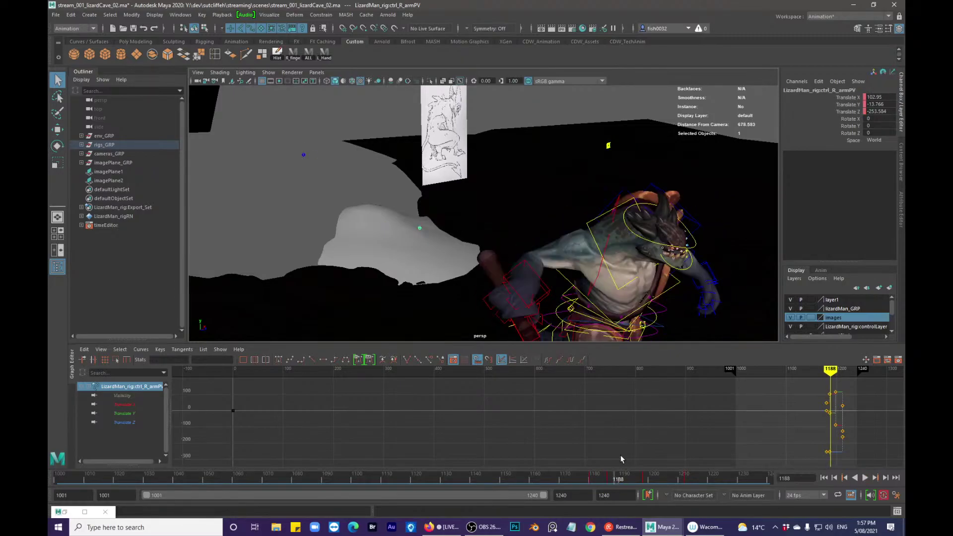
- Raise the right arm pole vector at frame 1188 and shift it sideways to about X 11, Y 209, Z -268
key(w)
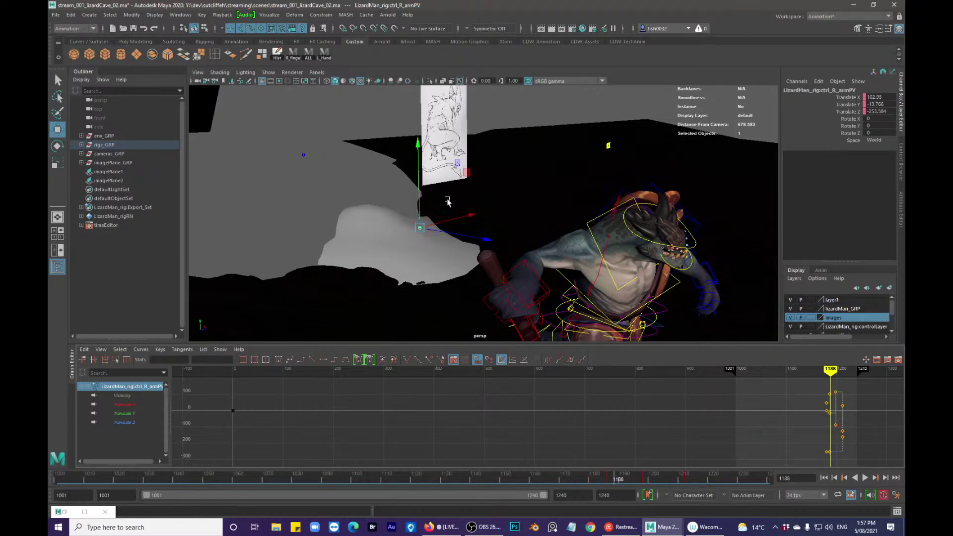
drag(419, 211, 439, 55)
alt+right_drag(462, 110, 516, 129)
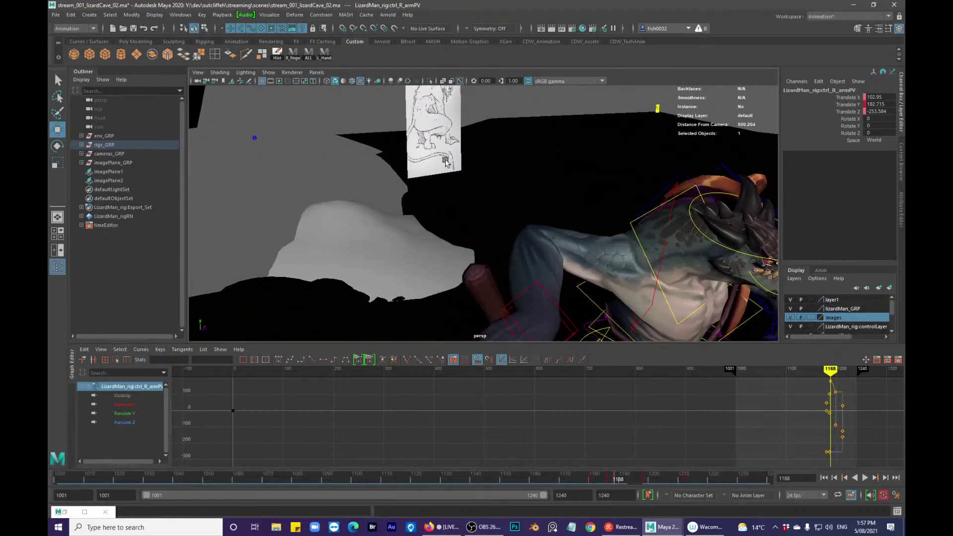
alt+drag(516, 129, 415, 193)
alt+middle_drag(415, 193, 499, 196)
alt+right_drag(500, 195, 432, 113)
drag(432, 113, 431, 78)
drag(485, 118, 415, 132)
drag(365, 99, 366, 118)
key(q)
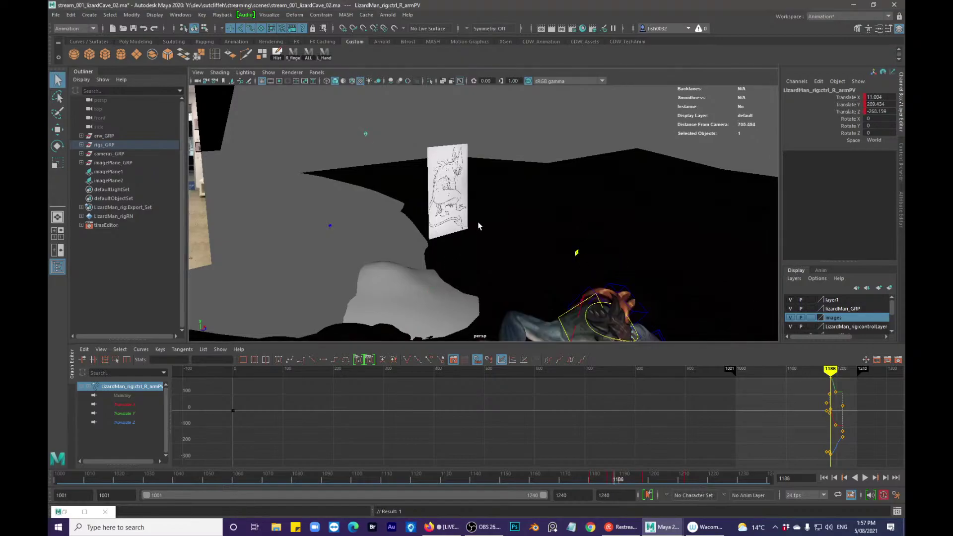
- Play the animation and step back and forth between neighbouring keys up to frame 1198 to examine the right arm's motion
key(alt+v)
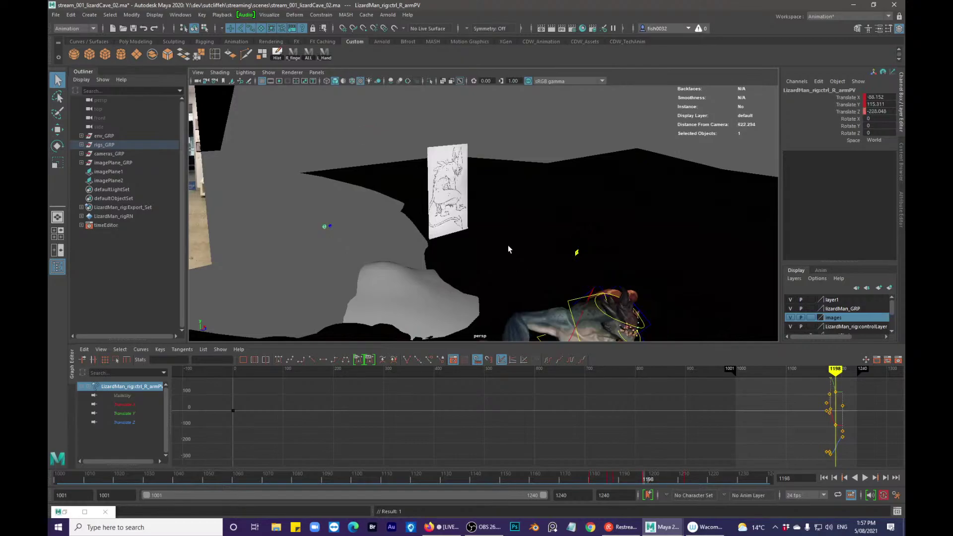
alt+drag(500, 249, 455, 204)
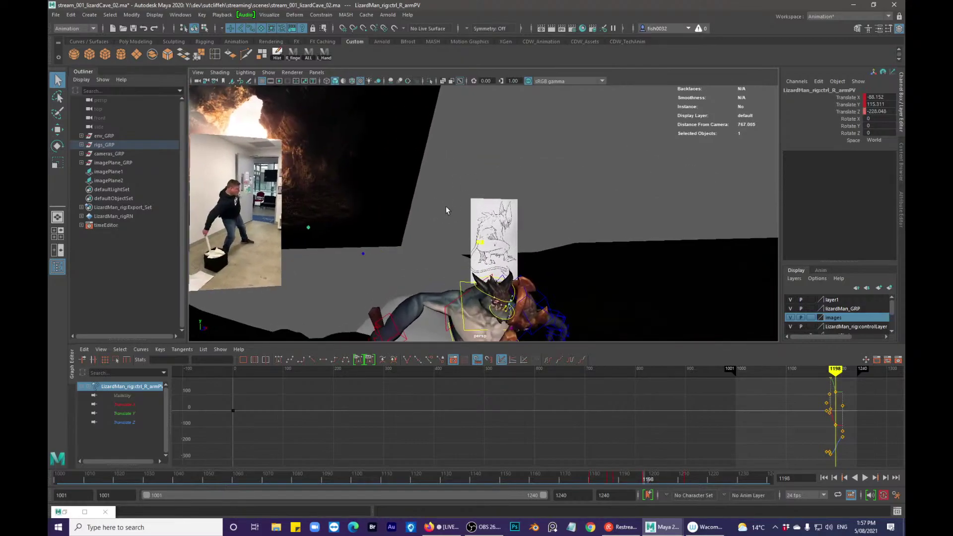
key(comma)
key(period)
alt+drag(332, 256, 427, 163)
alt+middle_drag(461, 161, 505, 217)
key(alt+1)
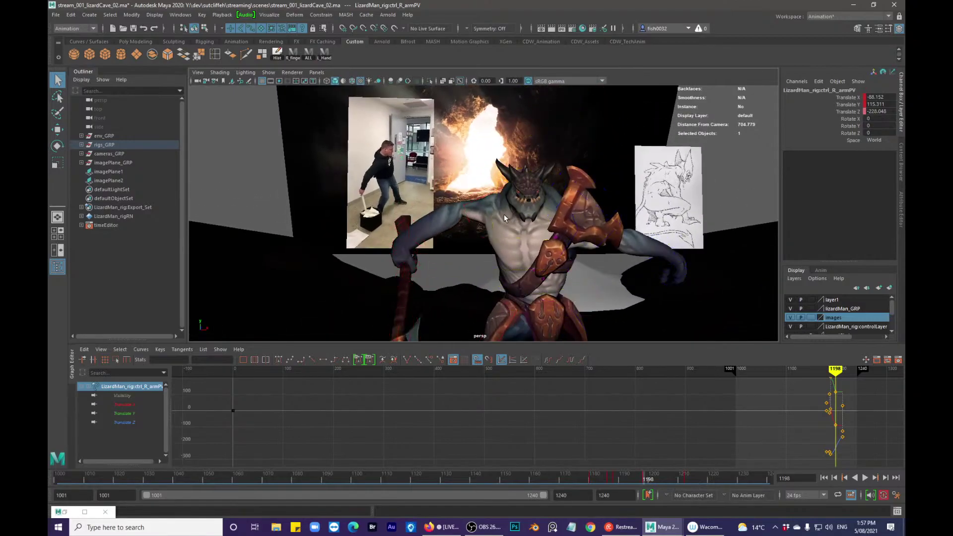
key(comma)
key(period)
key(comma)
key(period)
key(comma)
key(period)
key(comma)
key(period)
- Select the lizard man's COG control and set a key on it at frame 1198
key(alt+1)
click(580, 306)
click(595, 302)
alt+middle_drag(603, 297, 523, 223)
alt+drag(523, 223, 529, 258)
key(alt+1)
alt+right_drag(529, 253, 550, 231)
alt+middle_drag(551, 231, 601, 264)
alt+right_drag(601, 264, 542, 226)
mouse_move(541, 226)
alt+mouse_down()
mouse_move(539, 191)
mouse_move(543, 220)
alt+mouse_up()
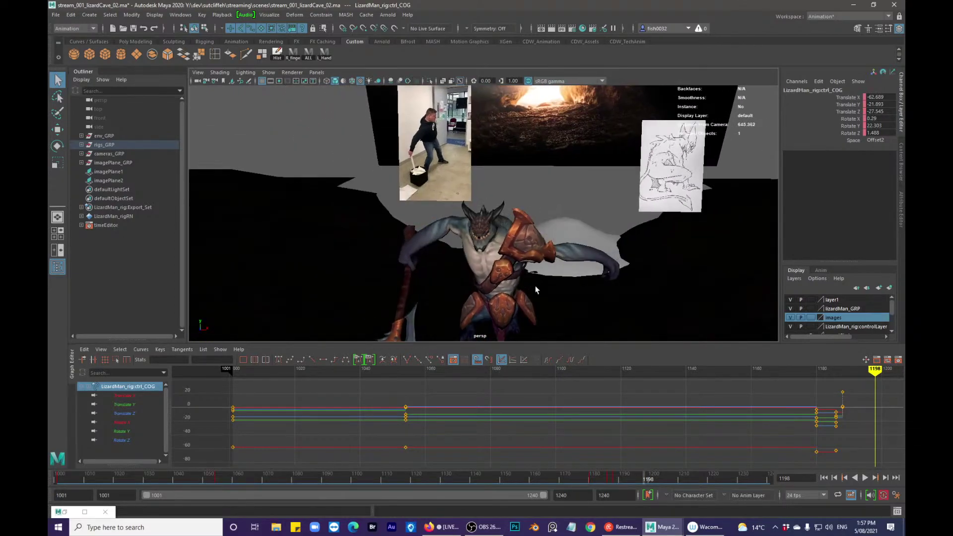
key(s)
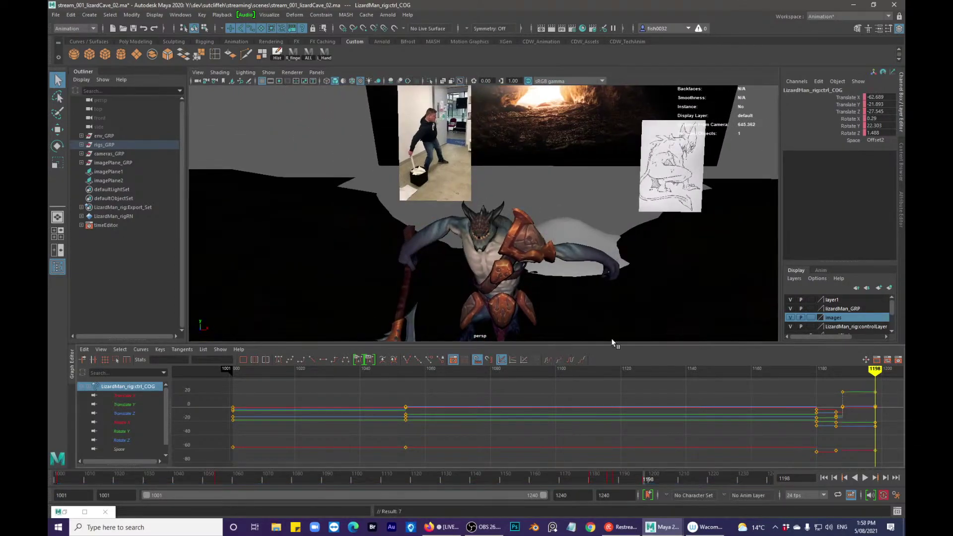
- Compare the COG poses at frames 1188 and 1198, delete the COG key at frame 1188, and go to frame 1186
drag(640, 479, 612, 471)
drag(613, 466, 614, 470)
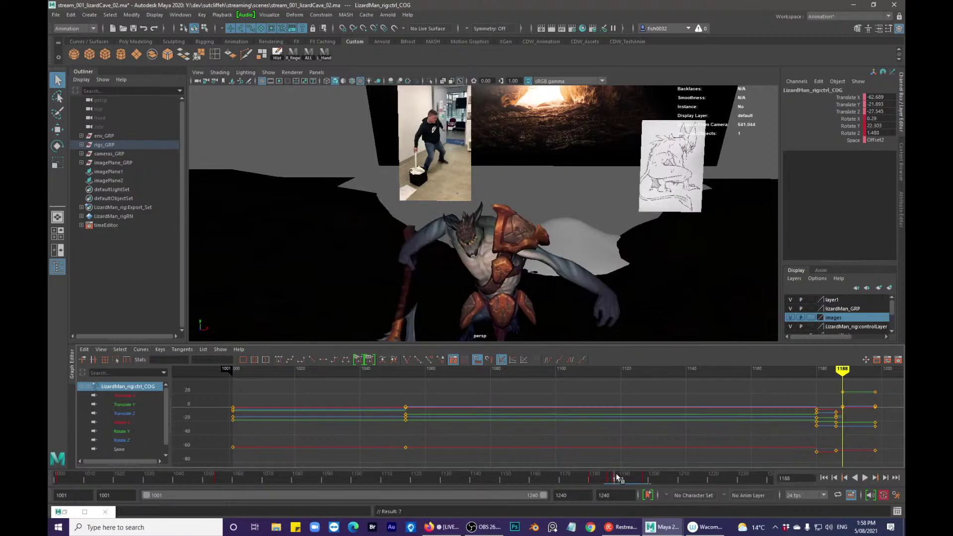
key(period)
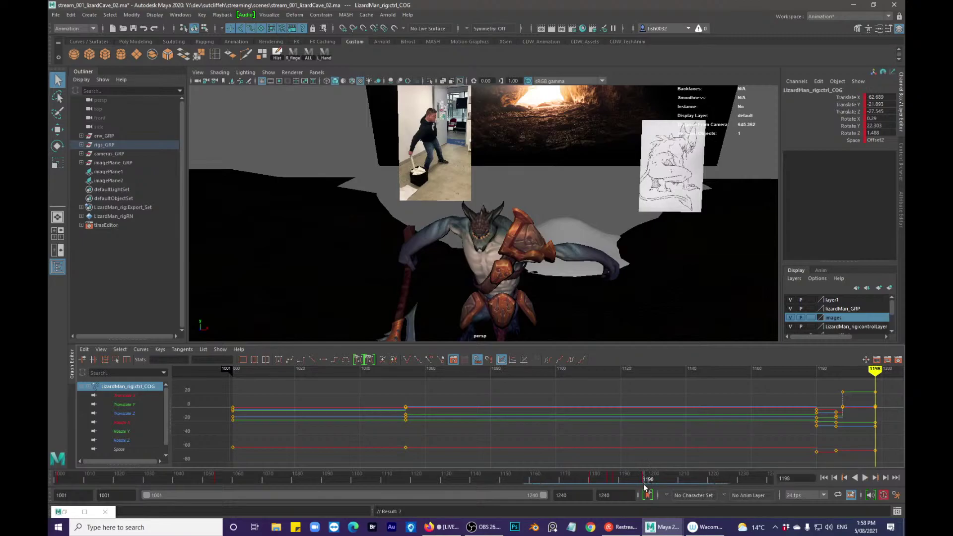
click(615, 477)
mouse_move(616, 484)
mouse_down()
mouse_move(648, 482)
mouse_move(582, 477)
mouse_move(623, 481)
mouse_move(597, 478)
mouse_move(609, 482)
mouse_up()
key(alt+v)
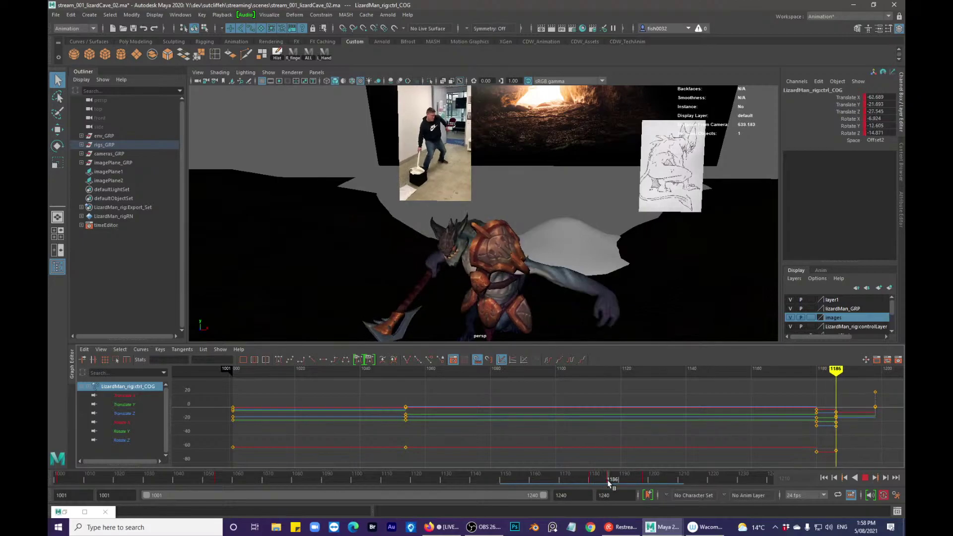
- At frame 1186, rotate the COG to about X -1.2, Y -4.5, Z -15.4 and lower it to about Translate Y -24.9
key(e)
drag(556, 320, 542, 262)
key(w)
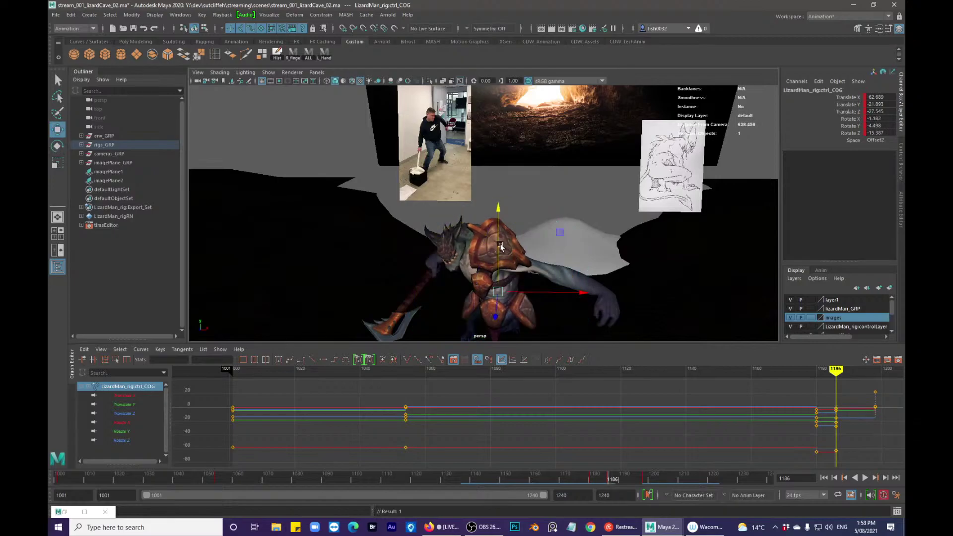
key(q)
- Play the animation and step frame by frame between 1180 and 1194 to examine the lizard man's body motion
mouse_move(600, 477)
mouse_down()
mouse_move(584, 478)
mouse_move(640, 479)
mouse_move(599, 477)
mouse_up()
key(alt+v)
key(alt+comma)
key(alt+comma)
key(alt+comma)
key(alt+comma)
key(alt+period)
key(alt+period)
key(alt+period)
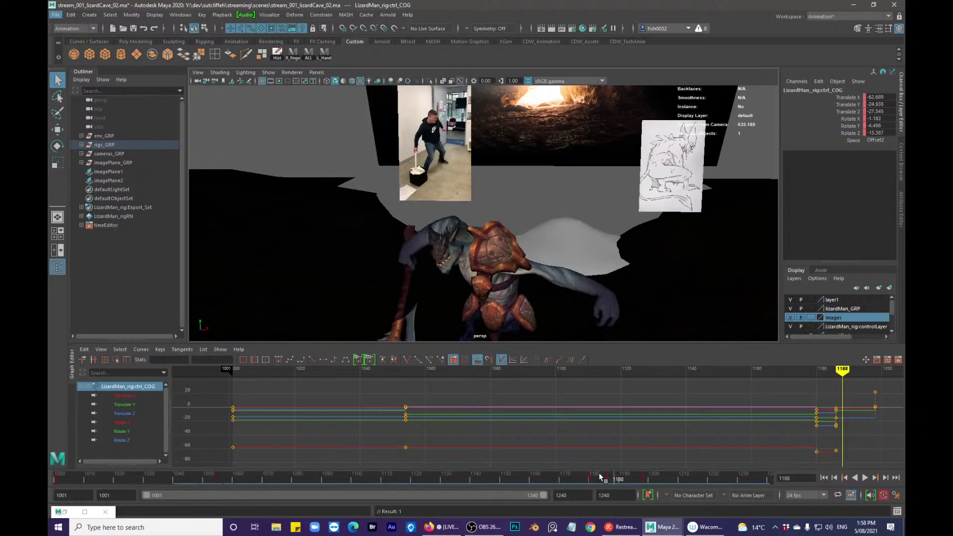
key(alt+comma)
key(alt+period)
key(alt+period)
key(alt+period)
key(alt+period)
key(alt+period)
key(alt+period)
key(alt+period)
key(alt+period)
key(alt+period)
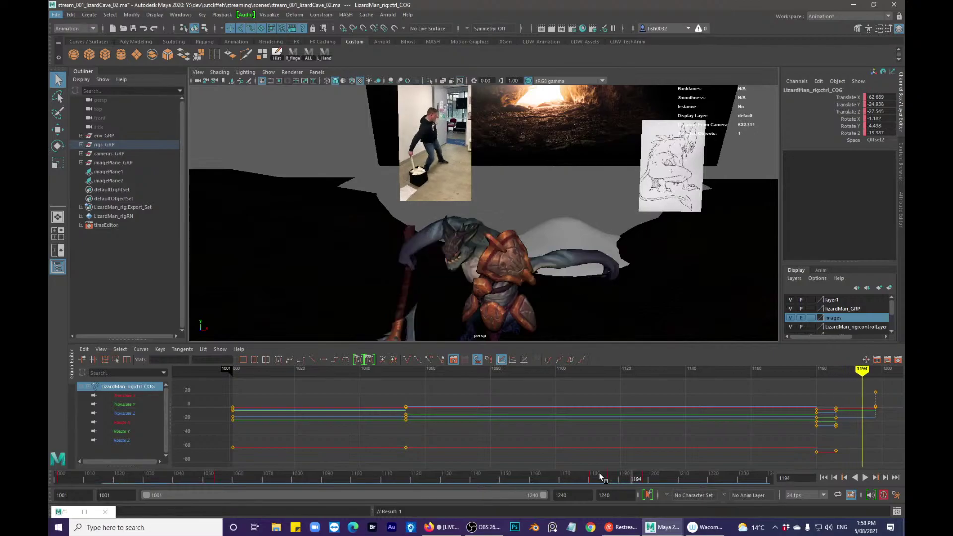
key(alt+comma)
key(alt+comma)
key(alt+comma)
key(alt+comma)
key(alt+comma)
key(alt+comma)
key(alt+comma)
key(alt+comma)
key(alt+comma)
key(alt+comma)
key(alt+comma)
key(alt+comma)
key(alt+comma)
key(alt+comma)
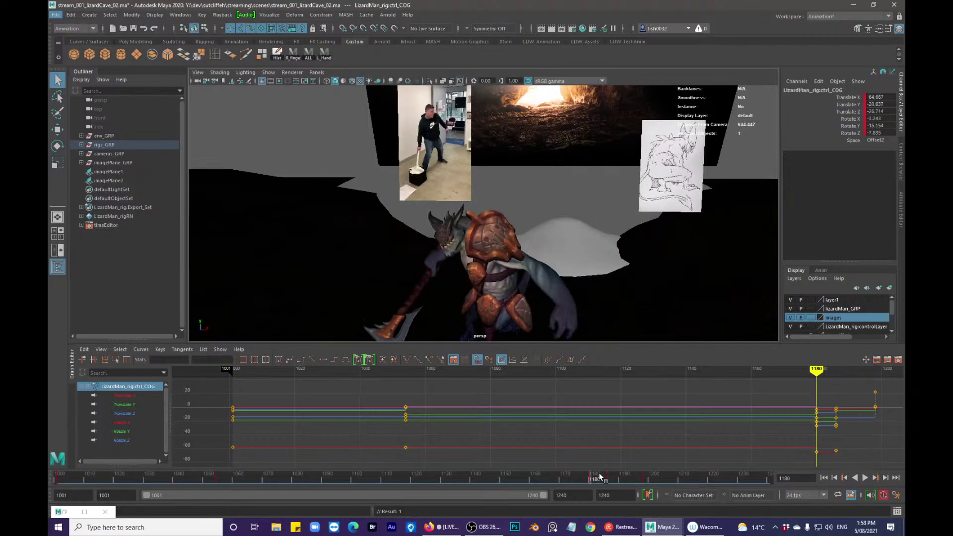
key(alt+period)
key(alt+period)
key(alt+period)
key(alt+period)
key(alt+period)
key(alt+period)
key(alt+period)
key(alt+period)
key(alt+comma)
key(alt+comma)
key(alt+comma)
key(alt+comma)
key(alt+comma)
key(alt+comma)
key(alt+period)
key(alt+period)
key(alt+comma)
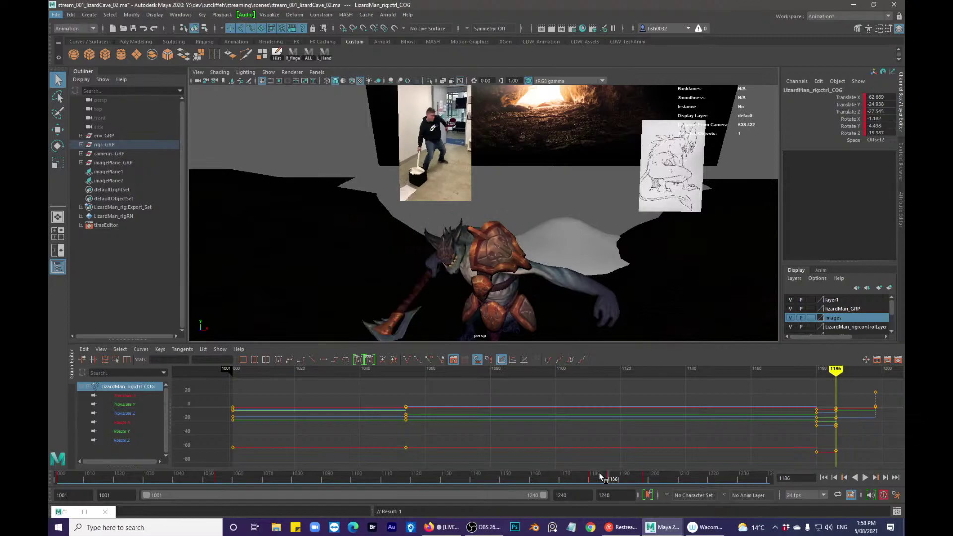
key(alt+period)
key(alt+period)
key(alt+period)
key(alt+period)
key(alt+period)
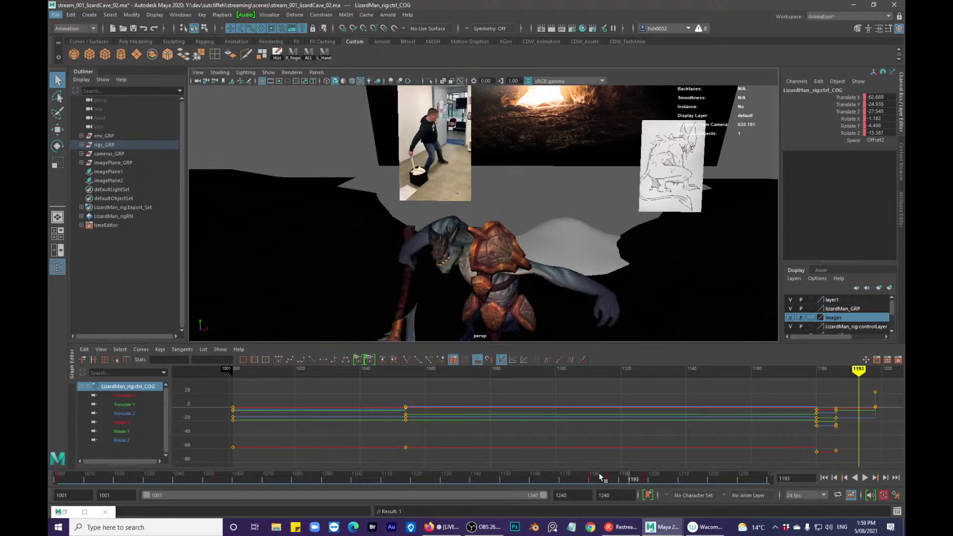
key(alt+period)
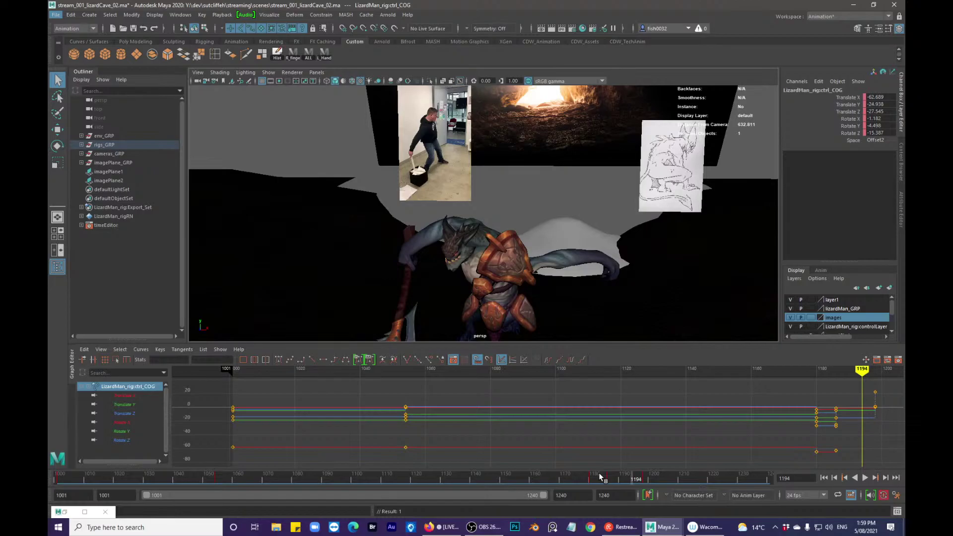
- Show the rig controls, select the right wrist IK control, and play back the motion around frame 1180
scroll(396, 275, down, 2)
key(alt+1)
alt+middle_drag(421, 271, 469, 242)
click(469, 219)
click(468, 209)
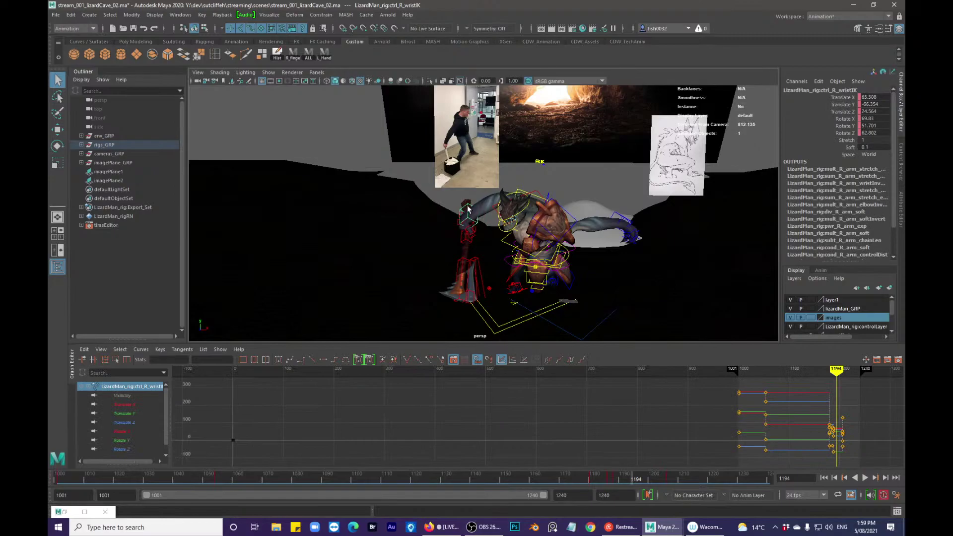
drag(609, 479, 587, 476)
key(alt+v)
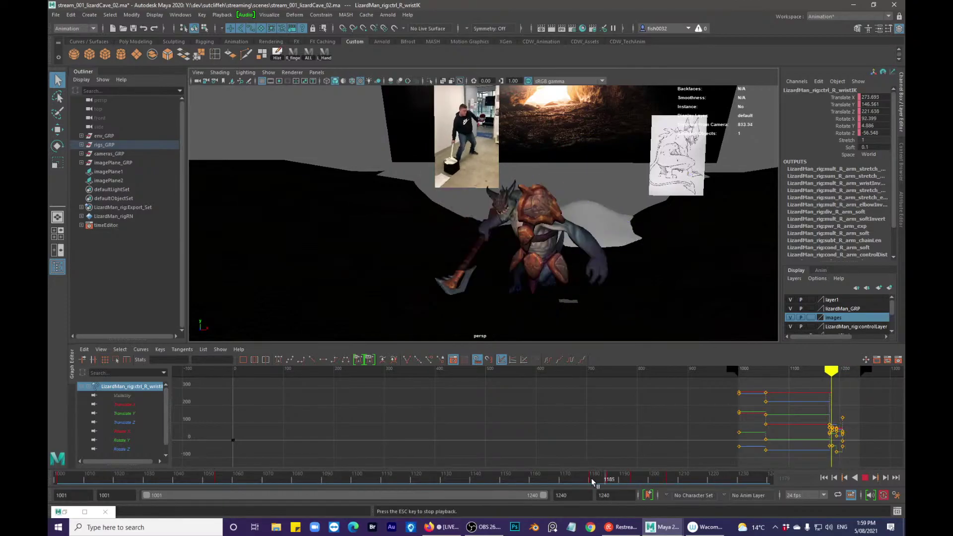
click(587, 477)
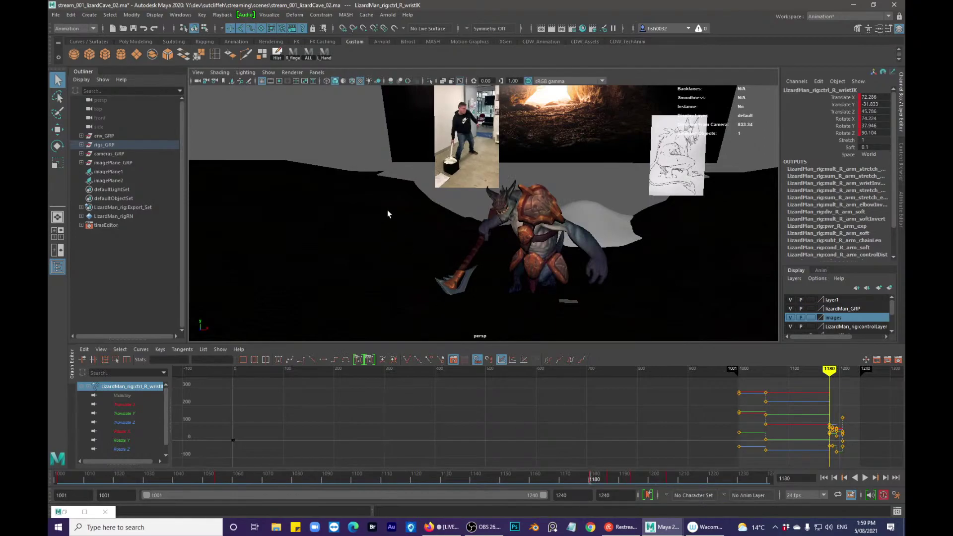
- Select all of the lizard man's rig controls and convert their animation curves to stepped tangents
click(309, 55)
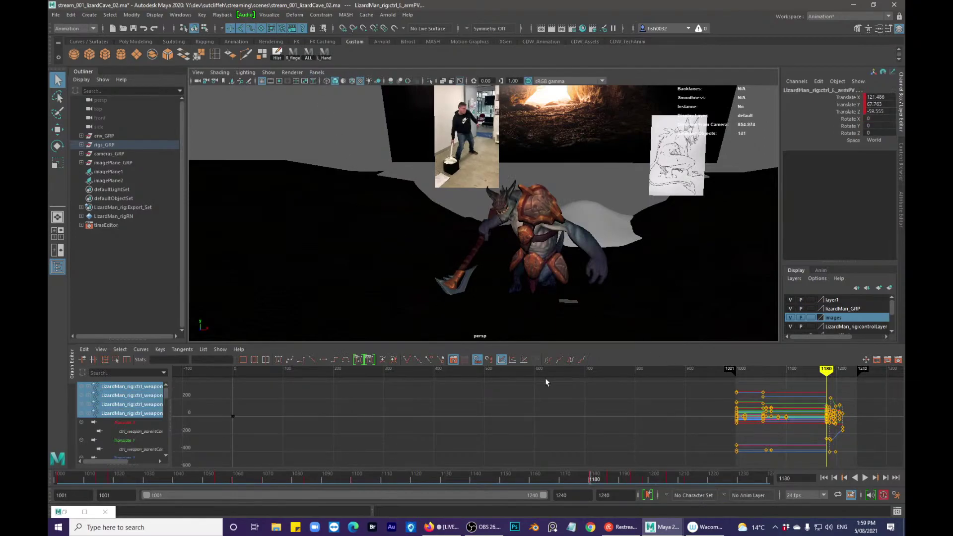
click(336, 360)
drag(587, 479, 614, 479)
- Select the lizard man's head control at frame 1188
scroll(567, 243, up, 2)
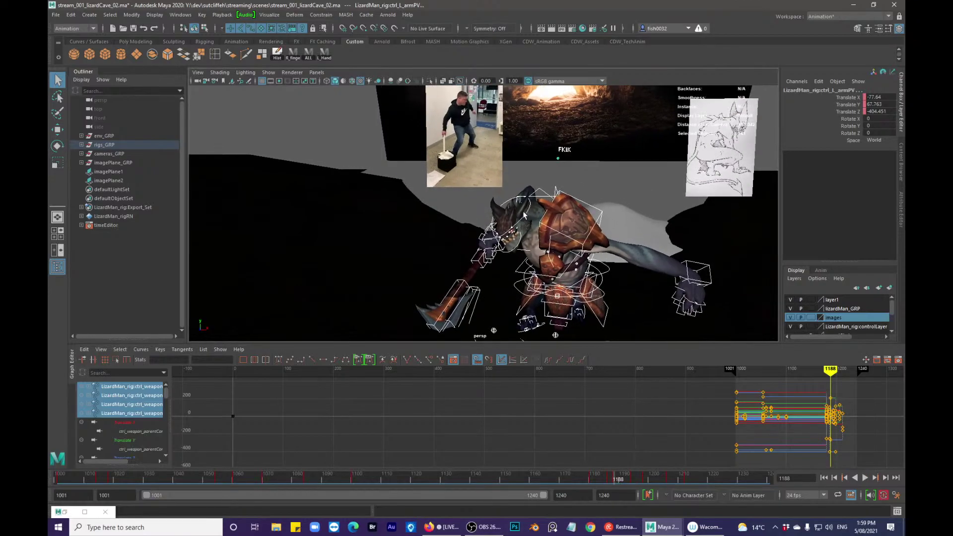
click(526, 221)
click(526, 222)
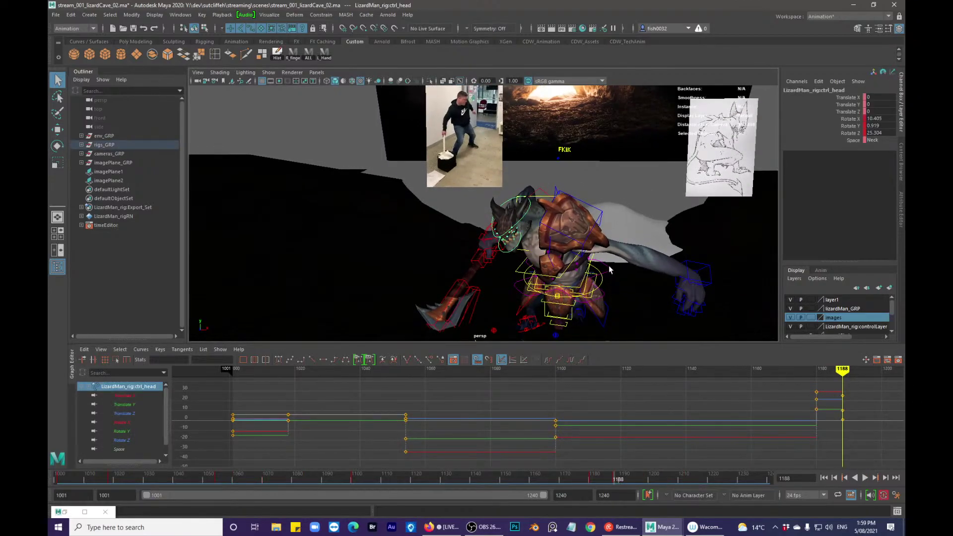
- Step back and forth through the frames up to 1194 to examine the timing of the head against the body and reference video
key(alt+comma)
key(alt+comma)
key(alt+comma)
key(alt+comma)
key(alt+comma)
key(alt+comma)
key(alt+period)
key(alt+period)
key(alt+period)
key(alt+period)
key(alt+period)
key(alt+period)
key(alt+period)
key(alt+period)
key(alt+period)
key(alt+period)
key(alt+period)
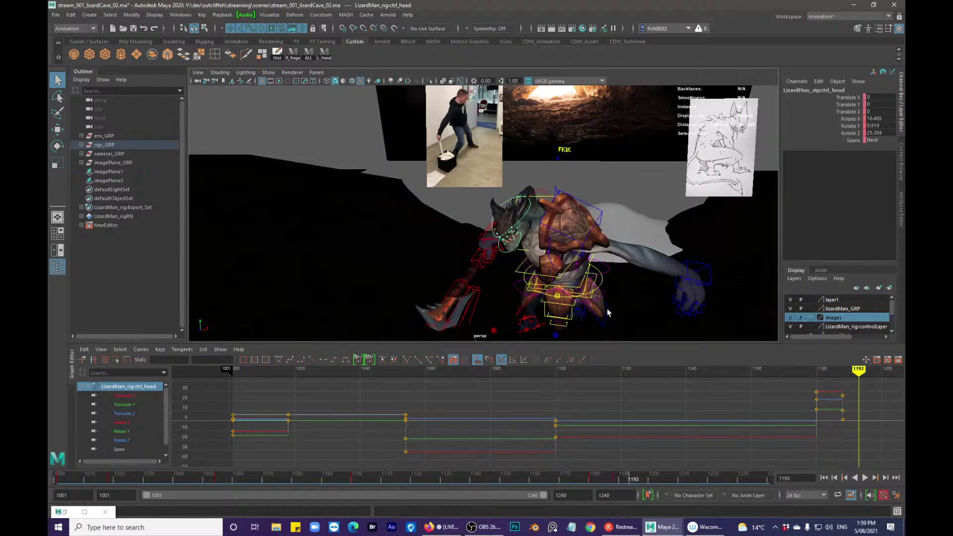
key(alt+comma)
key(alt+comma)
key(alt+comma)
key(alt+comma)
key(alt+comma)
key(alt+comma)
key(alt+comma)
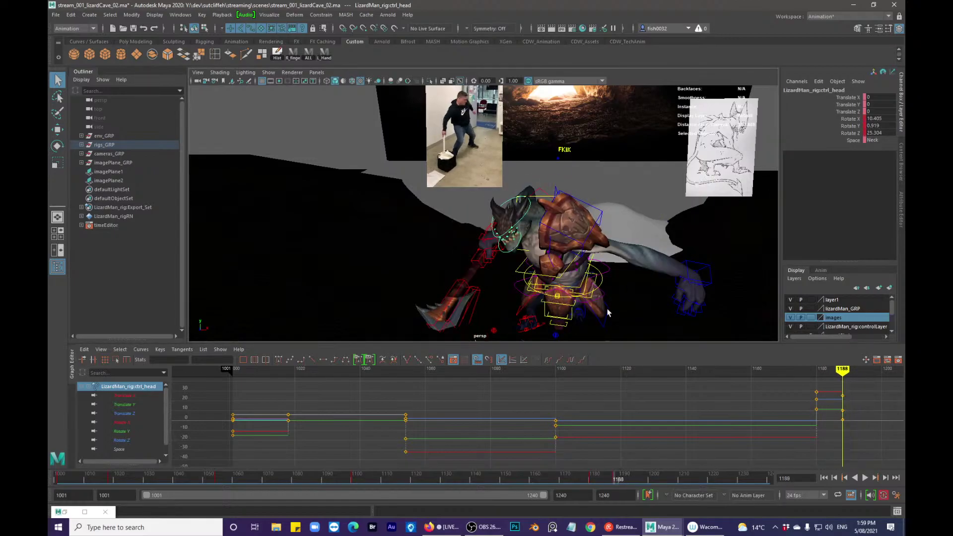
key(alt+period)
key(alt+period)
key(alt+period)
key(alt+period)
key(alt+period)
key(alt+period)
key(alt+period)
key(alt+period)
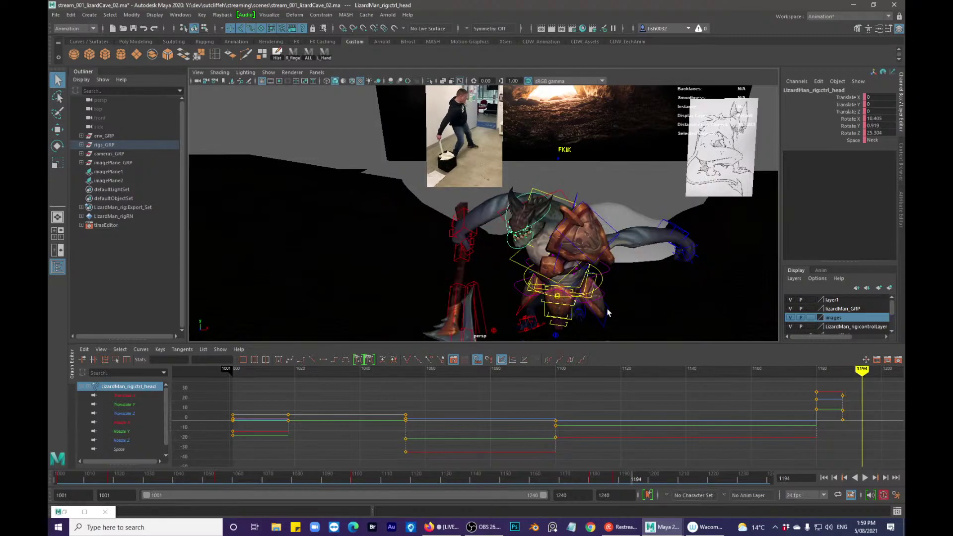
- Shift the head control's key from frame 1188 to 1194 and rotate the head there to about 34.7 on X
mouse_move(617, 478)
mouse_down()
mouse_move(648, 477)
mouse_move(635, 478)
mouse_up()
key(e)
drag(575, 270, 599, 256)
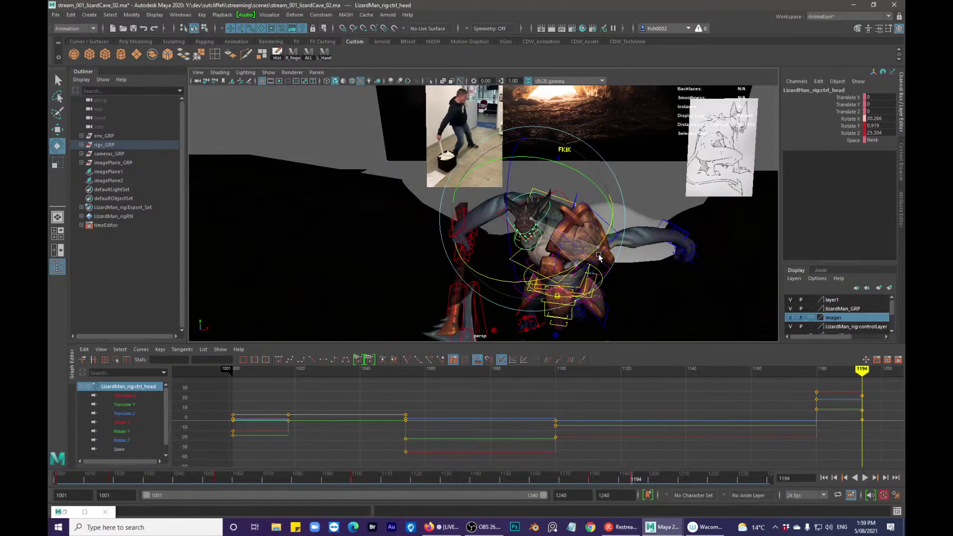
key(q)
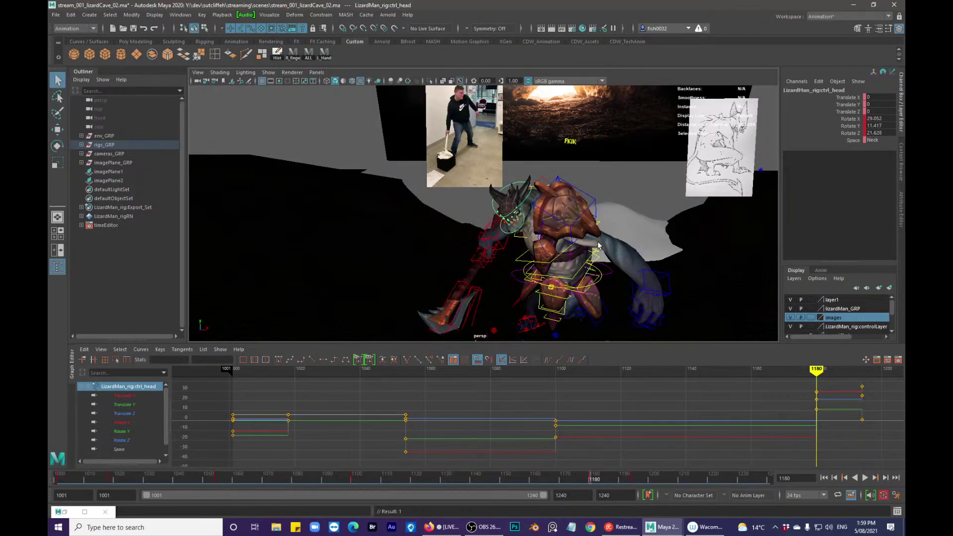
- Step back and forth between frames 1180 and 1194, also from a lower viewpoint, to review the new head pose
key(alt+period)
key(alt+period)
key(alt+period)
key(alt+period)
key(alt+period)
key(alt+period)
key(alt+period)
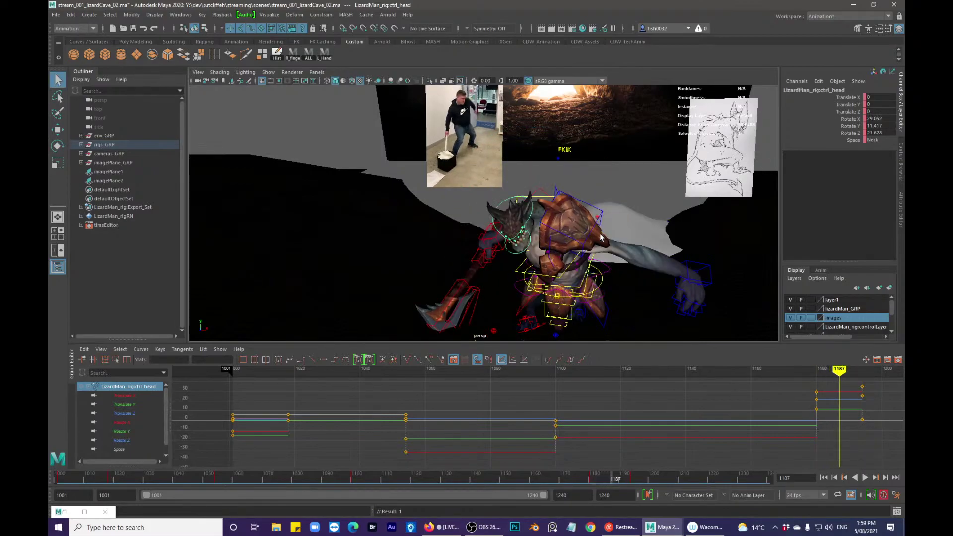
key(alt+comma)
key(alt+comma)
key(alt+comma)
key(alt+comma)
key(alt+comma)
key(alt+comma)
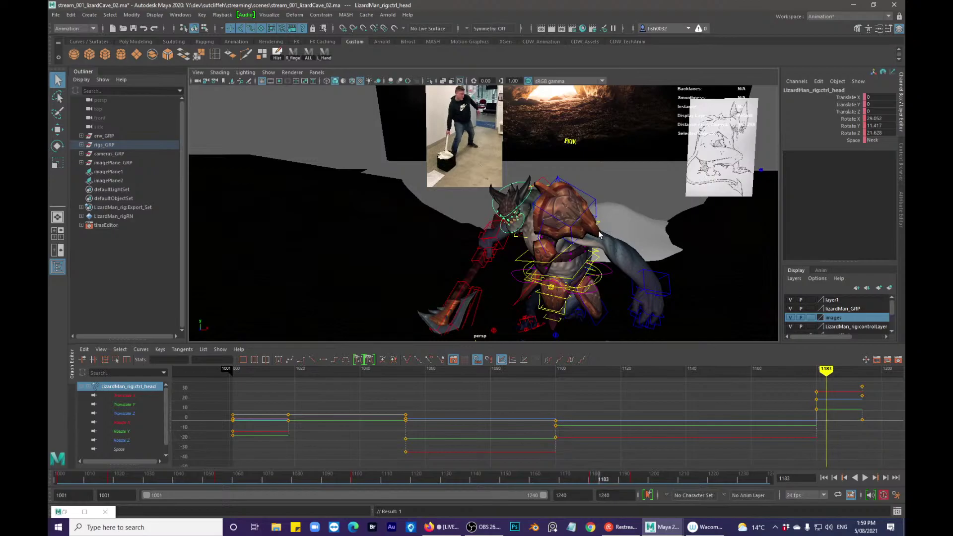
alt+drag(545, 215, 471, 188)
key(alt+comma)
key(alt+period)
key(alt+period)
key(alt+period)
key(alt+period)
key(alt+period)
key(alt+period)
key(alt+period)
key(alt+period)
key(alt+period)
key(alt+period)
key(alt+period)
key(alt+period)
key(alt+period)
key(alt+period)
key(alt+comma)
key(alt+comma)
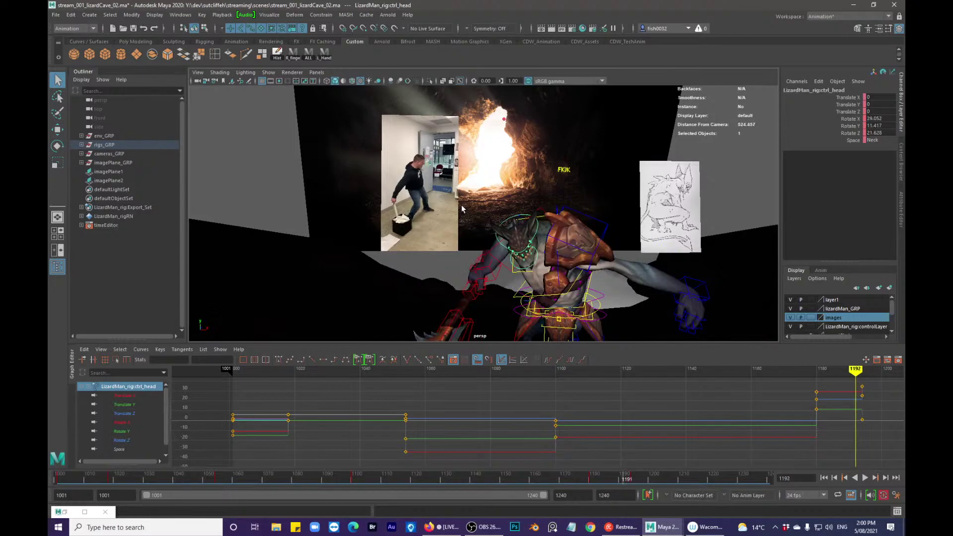
key(alt+period)
key(alt+period)
- Select the spine03 FK control and set a key on it at frame 1186
alt+drag(538, 290, 599, 250)
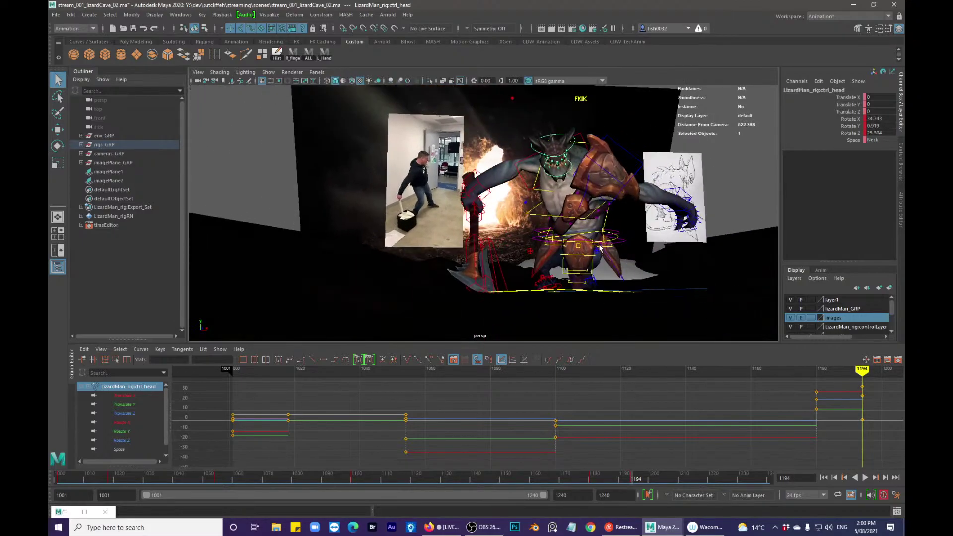
click(589, 224)
key(e)
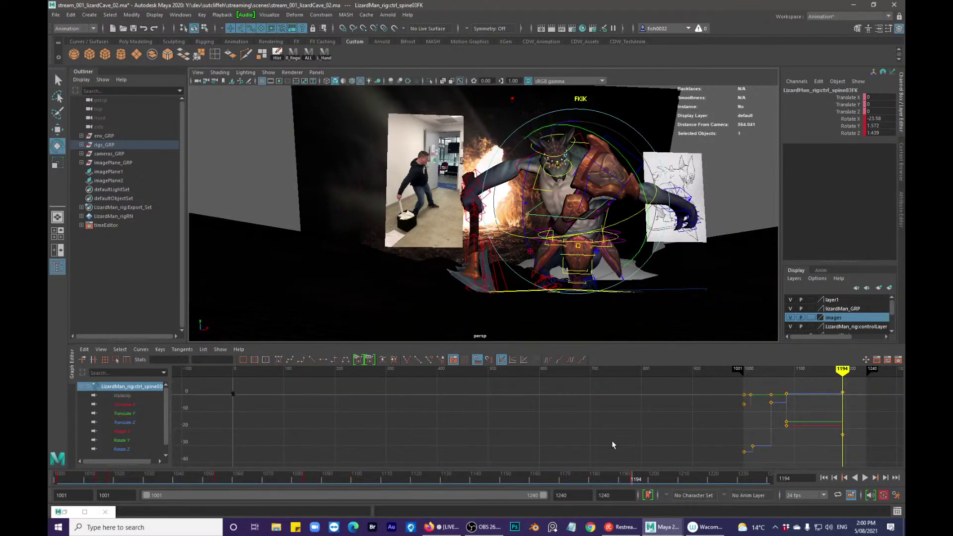
click(609, 482)
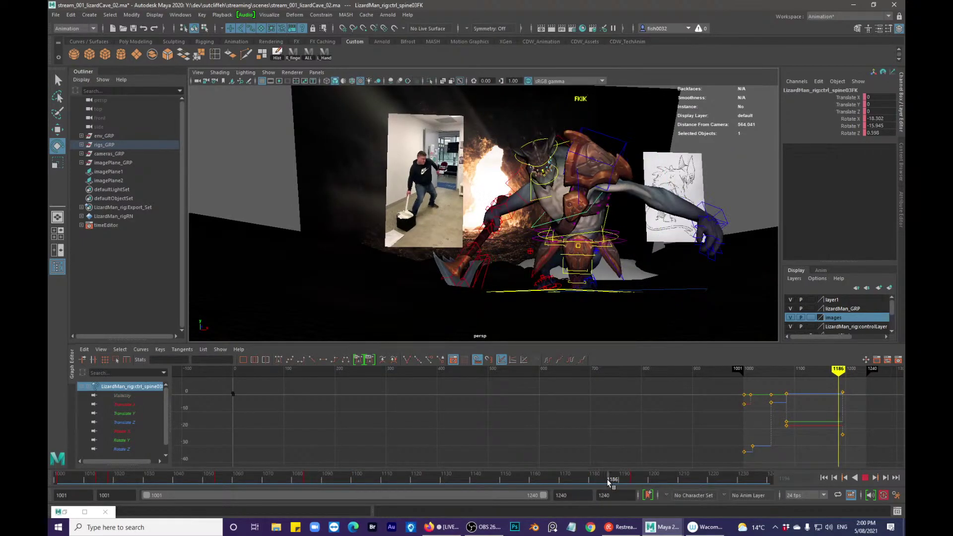
- Set another key on the spine03 FK control around frame 1180, ahead of its key at frame 1186
key(alt+comma)
key(alt+comma)
key(alt+comma)
key(alt+comma)
key(alt+comma)
key(alt+comma)
key(alt+comma)
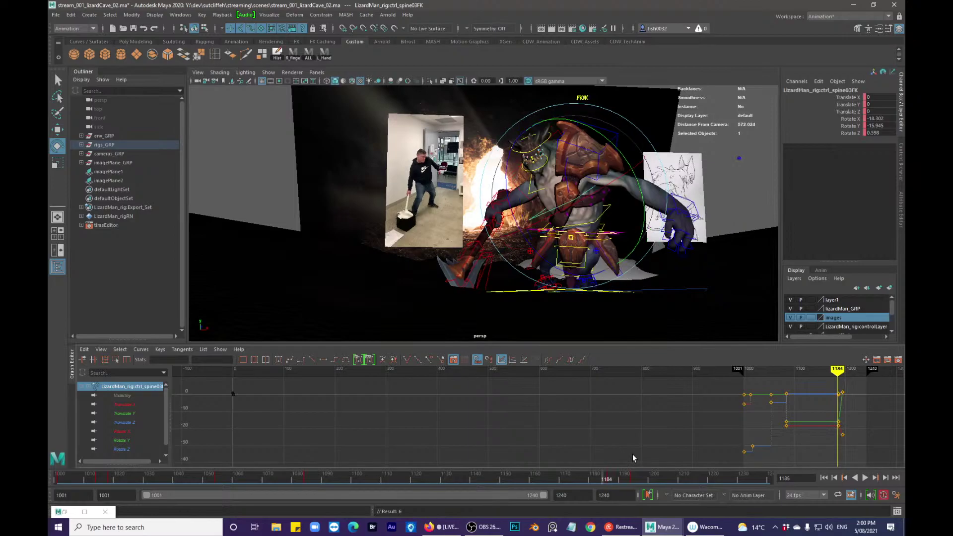
key(s)
key(alt+period)
key(s)
key(alt+period)
key(alt+period)
key(alt+period)
key(alt+period)
key(alt+period)
key(alt+period)
key(alt+period)
key(alt+period)
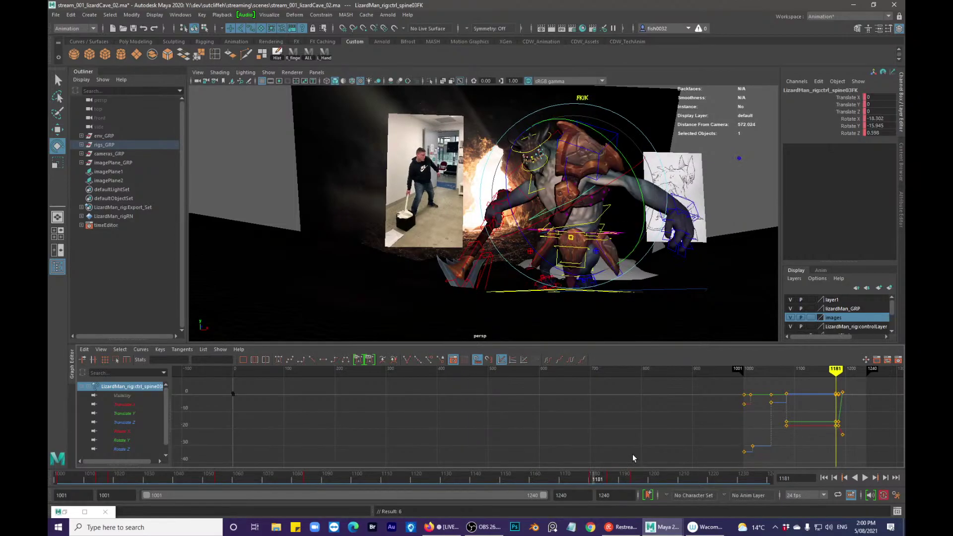
- Rotate the spine03 FK control to about 5.5 on X at frame 1194
key(alt+period)
key(alt+period)
key(alt+period)
key(alt+period)
key(alt+period)
key(alt+period)
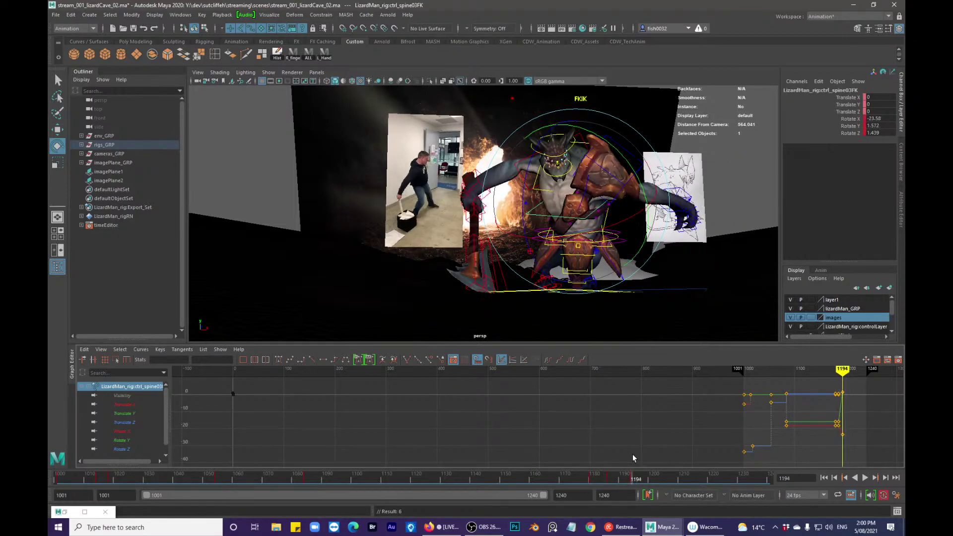
alt+drag(598, 226, 606, 278)
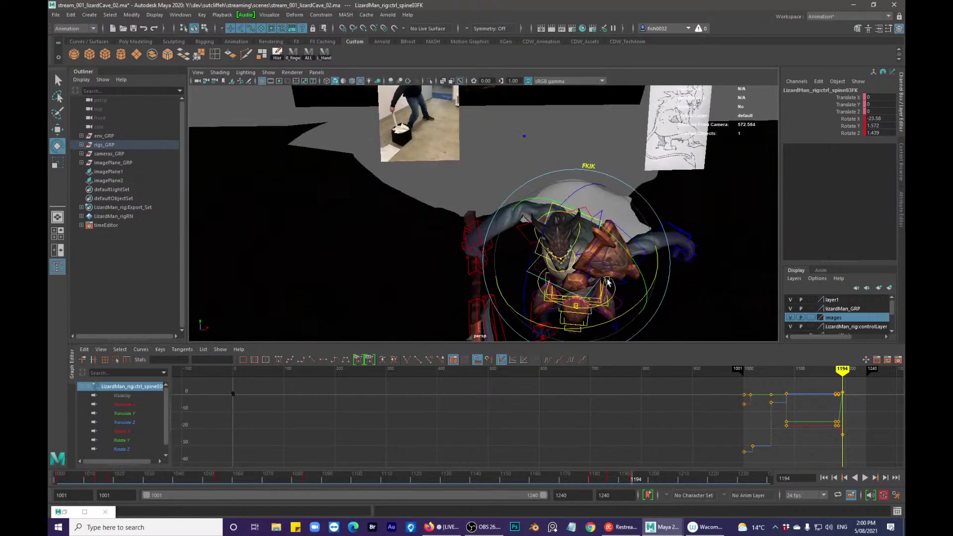
drag(609, 321, 645, 295)
alt+middle_drag(664, 292, 645, 238)
key(q)
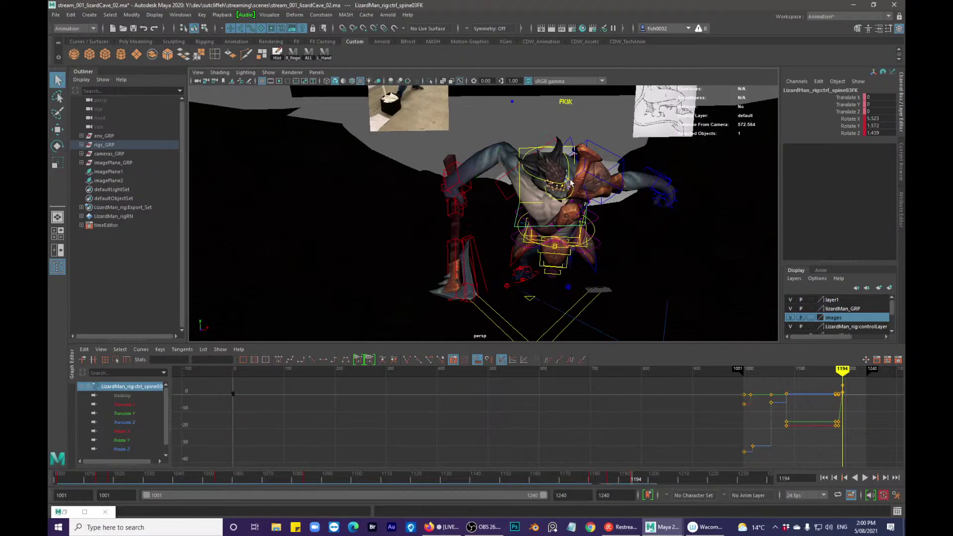
- Set a key on the head control at frame 1186 and rotate the head to about 7.2 on X at frame 1194
click(567, 186)
click(613, 479)
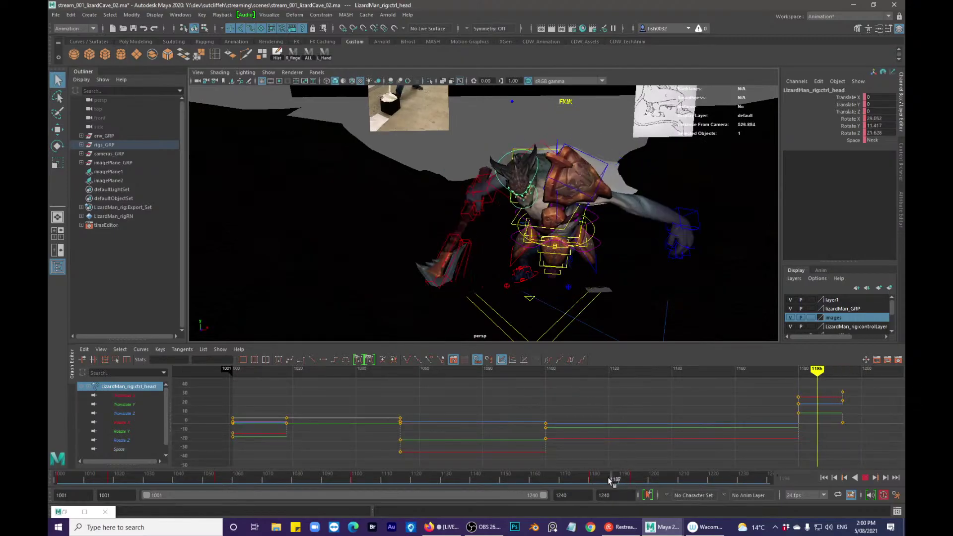
key(s)
key(period)
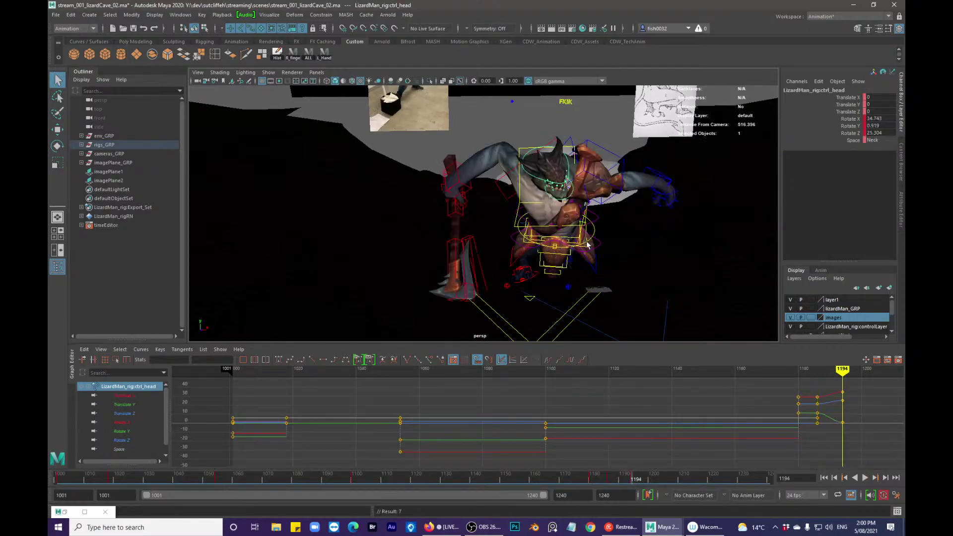
key(e)
mouse_move(585, 230)
mouse_down()
mouse_move(565, 219)
mouse_move(538, 238)
mouse_move(544, 270)
mouse_move(517, 247)
mouse_move(546, 253)
mouse_up()
key(q)
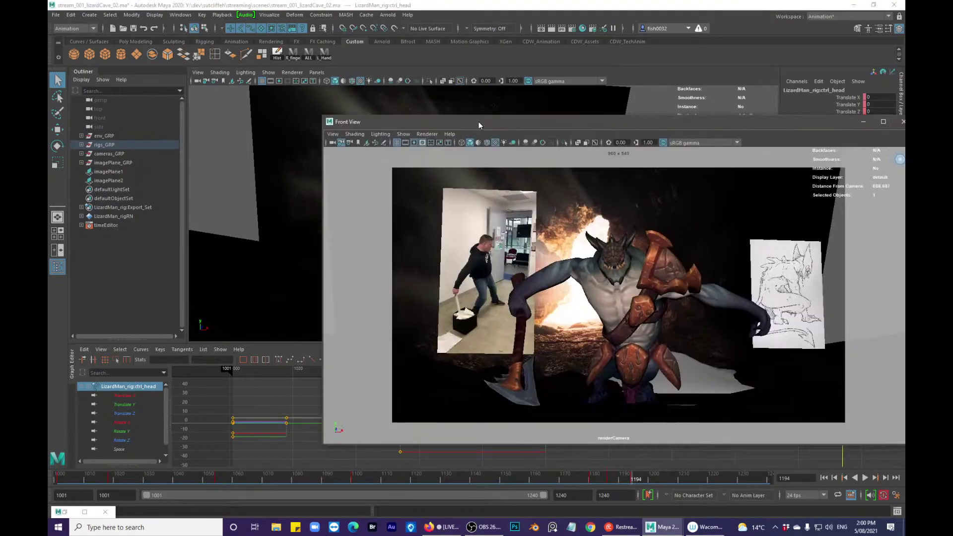
- Move the floating Front View window off the workspace and restore the single perspective view with nothing selected
drag(479, 121, 352, 97)
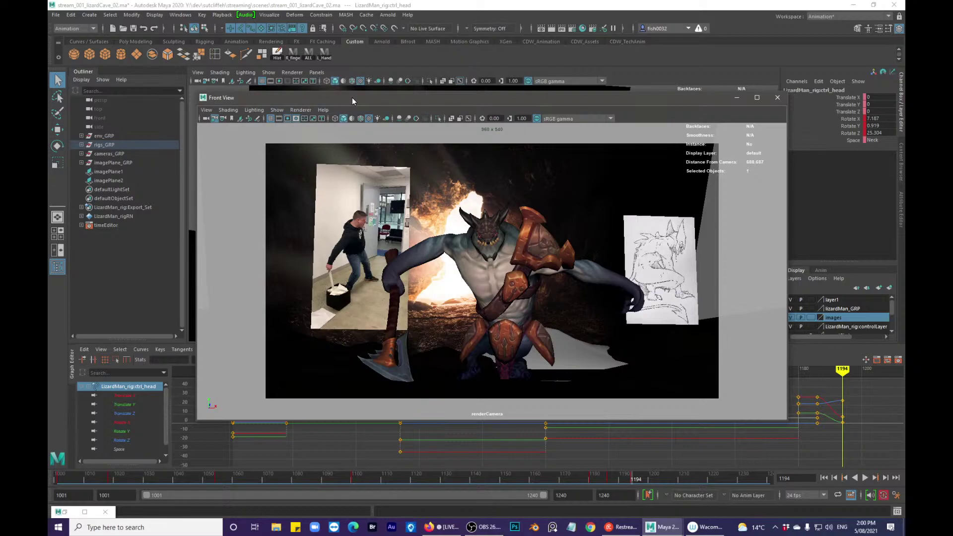
drag(383, 104, 382, 124)
click(318, 74)
mouse_move(357, 81)
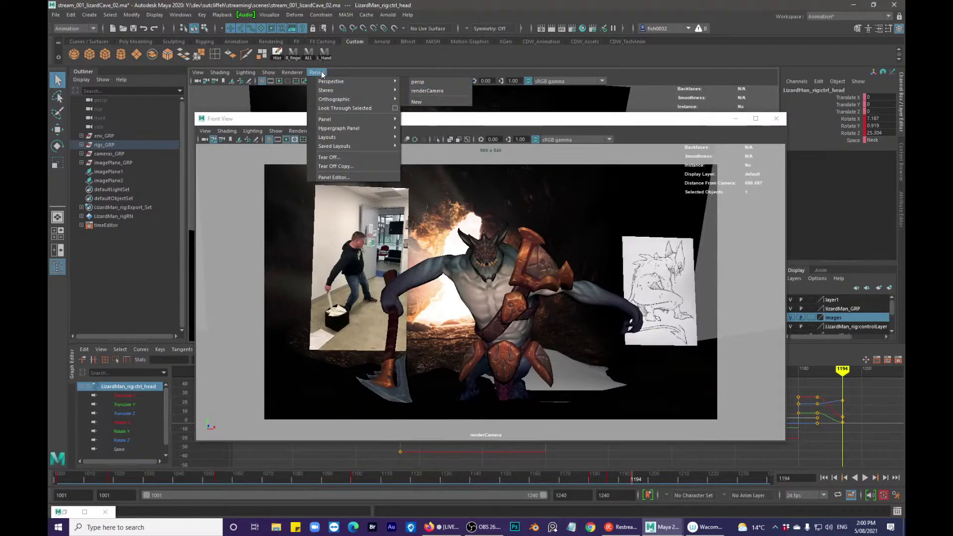
click(749, 125)
drag(546, 125, 875, 147)
click(234, 158)
key(space)
key(space)
key(space)
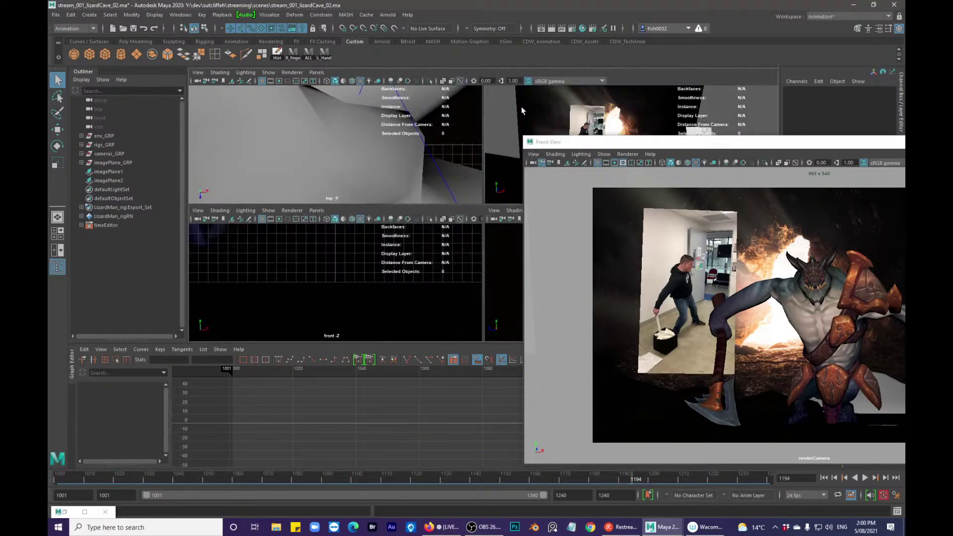
key(space)
drag(719, 143, 904, 159)
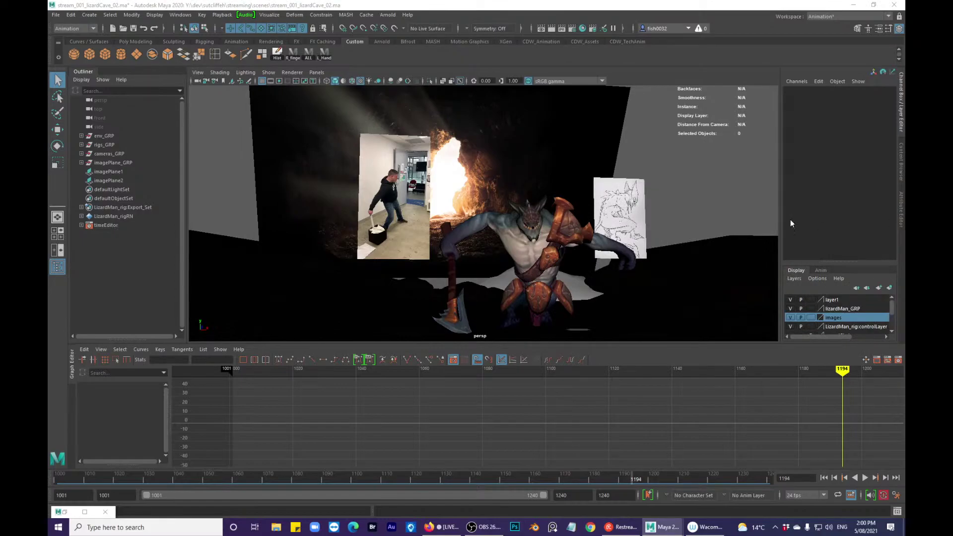
- Play the animation from the front and the side, including from about frame 1173, to review the lizard man's body motion
alt+middle_drag(619, 221, 605, 187)
alt+right_drag(590, 215, 613, 219)
mouse_move(613, 218)
alt+mouse_down()
mouse_move(599, 220)
mouse_move(620, 223)
alt+mouse_up()
key(alt+v)
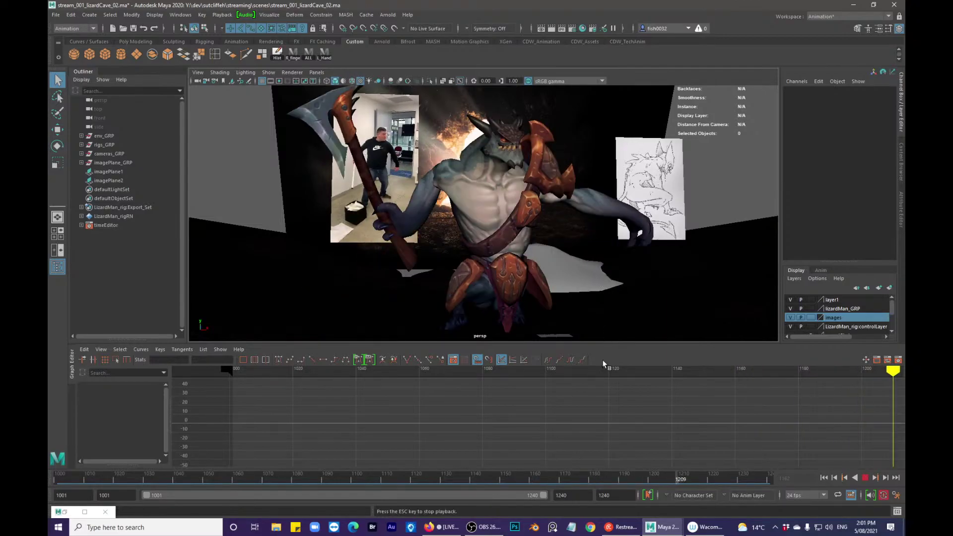
alt+drag(490, 271, 410, 269)
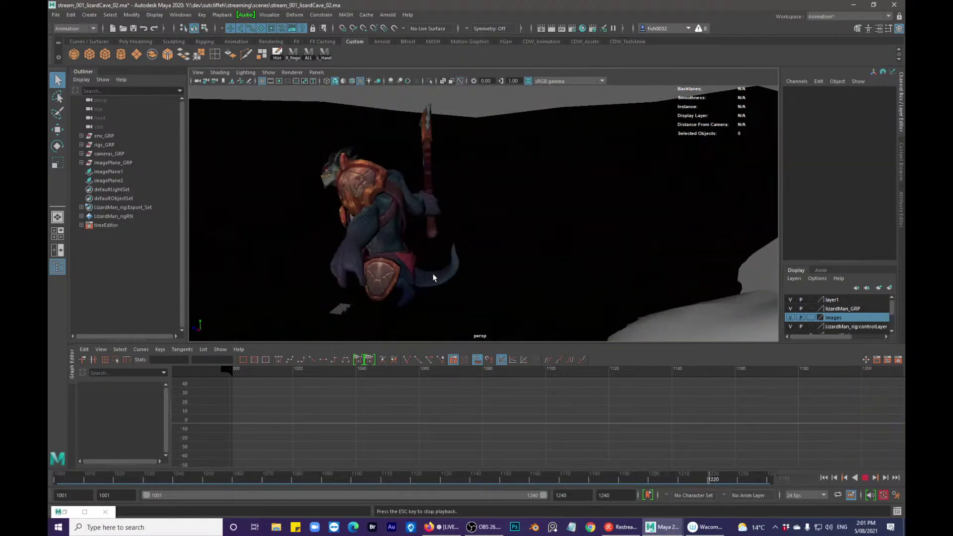
key(alt+v)
alt+drag(565, 278, 605, 248)
click(567, 482)
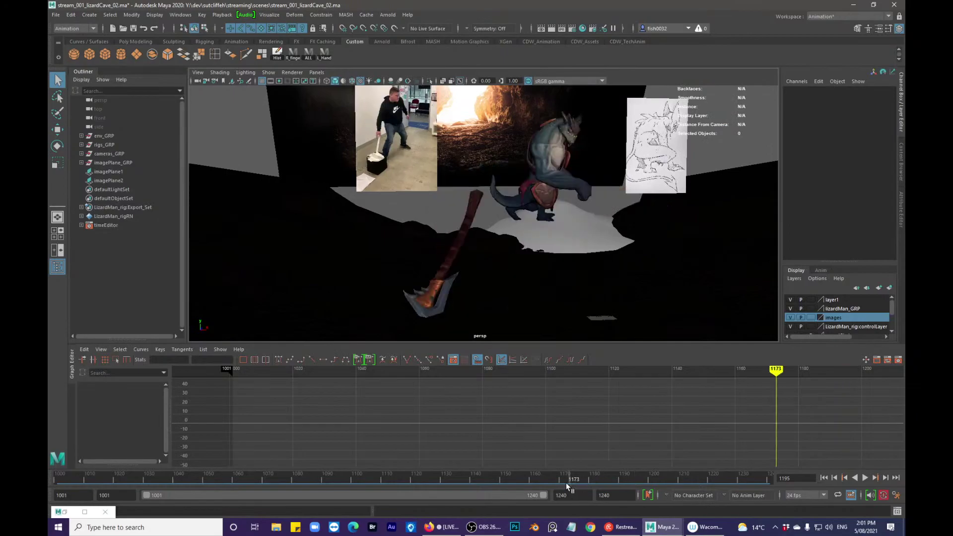
key(alt+v)
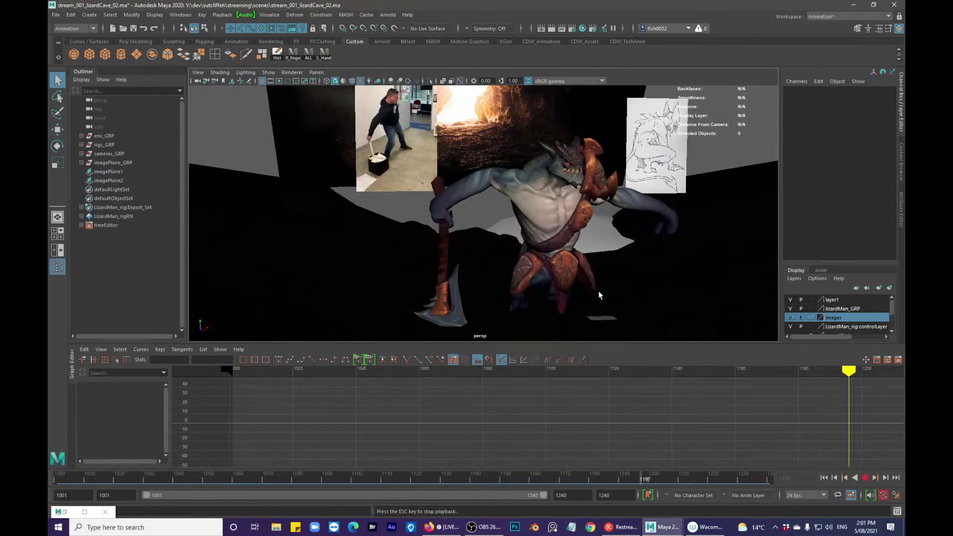
- Step back and forth between about frames 1183 and 1196 to examine the axe, arm and head timing against the reference video
click(600, 480)
key(alt+period)
key(alt+period)
key(alt+period)
key(alt+period)
key(alt+period)
key(alt+comma)
key(alt+comma)
key(alt+comma)
key(alt+period)
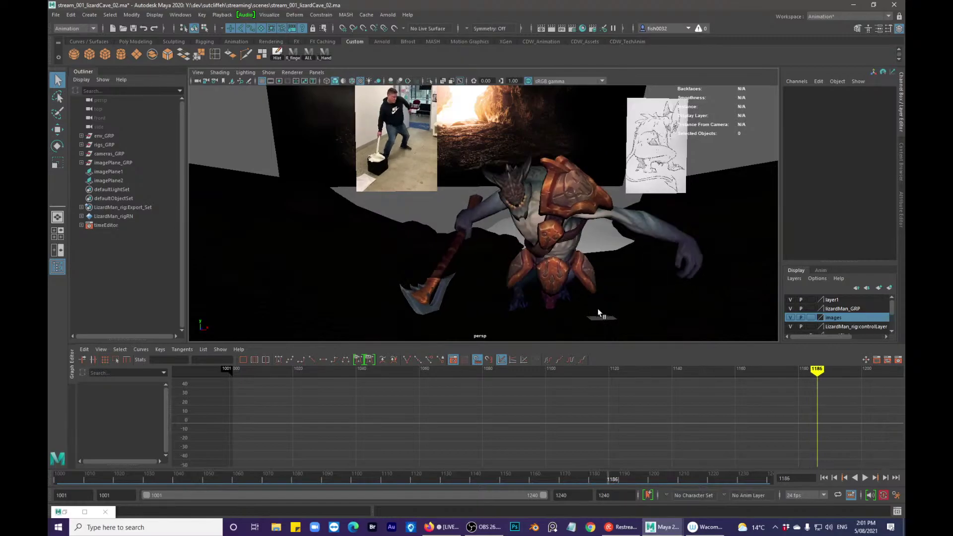
key(alt+period)
key(alt+period)
key(alt+period)
key(alt+period)
key(alt+period)
key(alt+period)
key(alt+period)
key(alt+period)
key(alt+period)
key(alt+comma)
key(alt+comma)
key(alt+comma)
key(alt+comma)
key(alt+comma)
key(alt+comma)
key(alt+comma)
key(alt+comma)
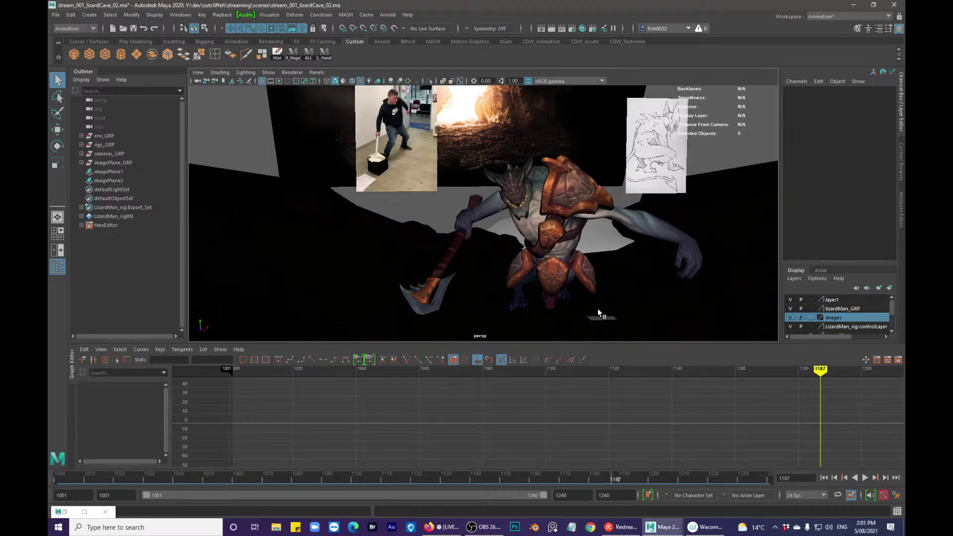
key(alt+period)
key(alt+period)
key(alt+period)
key(alt+period)
key(alt+period)
key(alt+period)
key(alt+period)
key(alt+comma)
key(alt+comma)
key(alt+period)
key(alt+period)
key(alt+period)
key(alt+period)
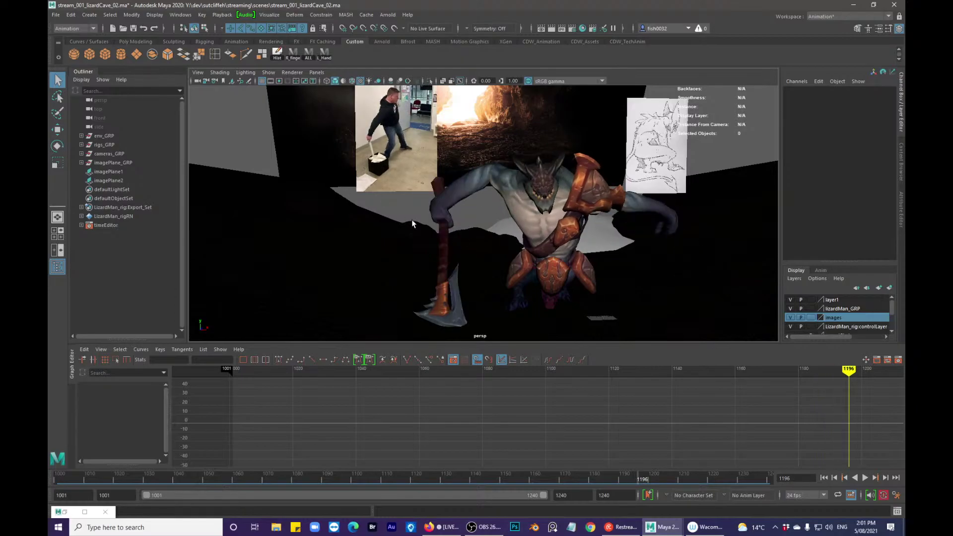
- Show the rig controls and rotate the right wrist IK control at frame 1194 to about 82.6, 54.1, 78.7
alt+middle_drag(382, 255, 422, 260)
key(alt+1)
click(493, 209)
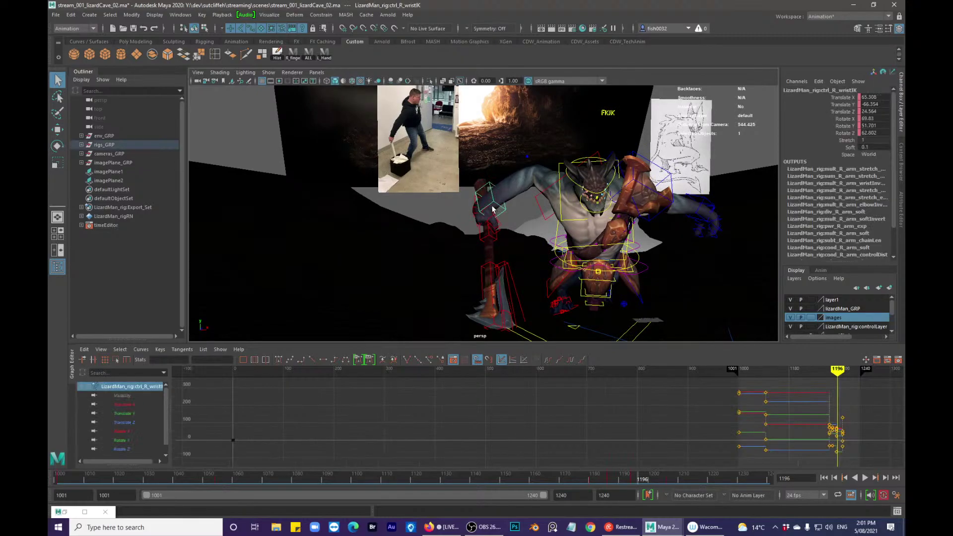
key(alt+comma)
key(alt+comma)
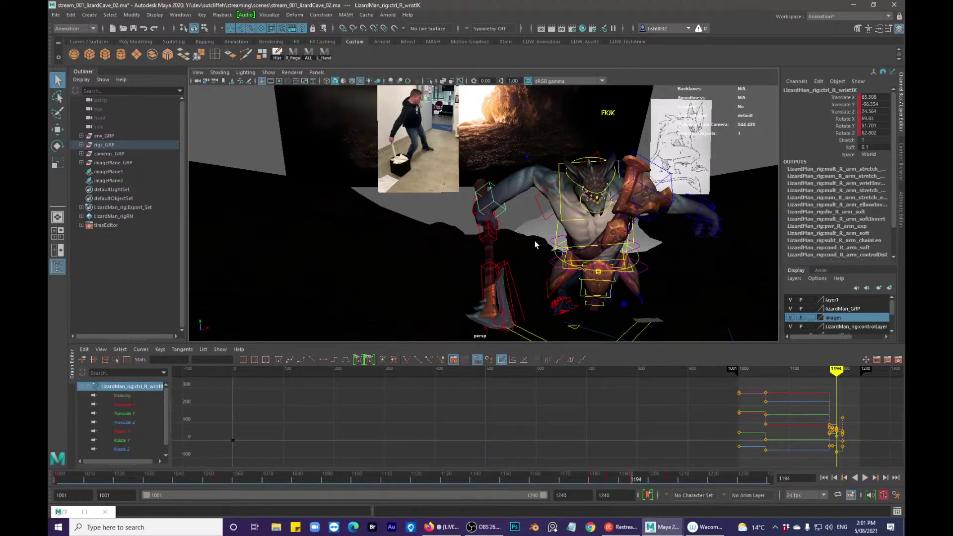
key(e)
mouse_move(550, 231)
mouse_down()
mouse_move(500, 256)
mouse_move(492, 251)
mouse_up()
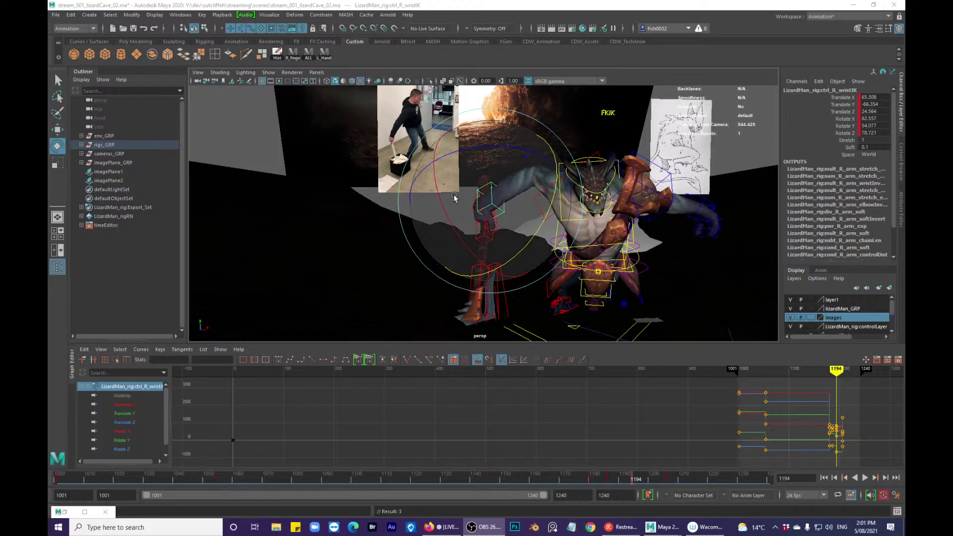
- Step through the frames from 1180 onwards in a wider view to review how the right wrist and axe move
click(338, 198)
scroll(468, 213, up, 1)
key(q)
click(469, 217)
scroll(503, 249, up, 5)
alt+right_drag(458, 242, 320, 211)
alt+middle_drag(392, 213, 523, 245)
key(comma)
key(comma)
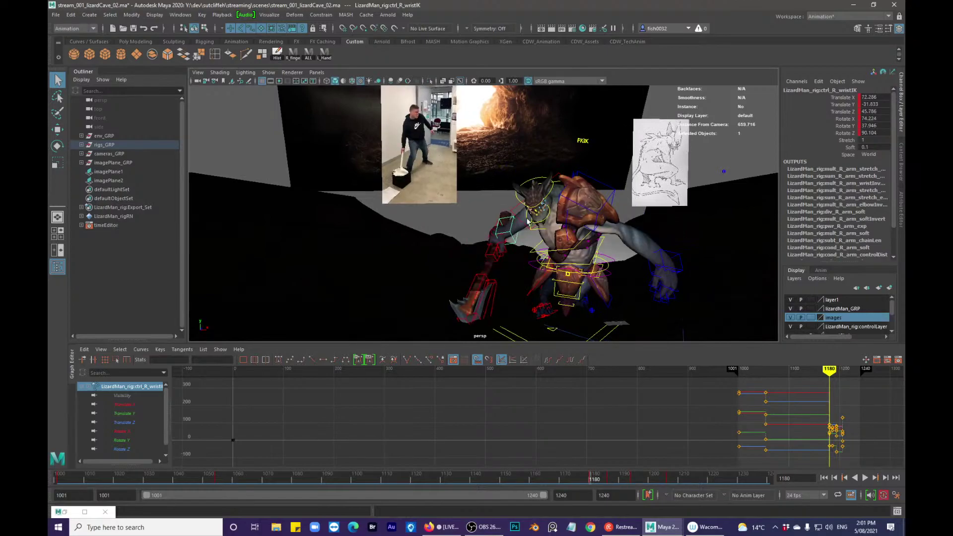
key(alt+period)
key(alt+period)
key(alt+period)
key(alt+period)
key(alt+period)
key(alt+period)
key(alt+period)
key(alt+period)
key(alt+period)
key(alt+period)
key(alt+period)
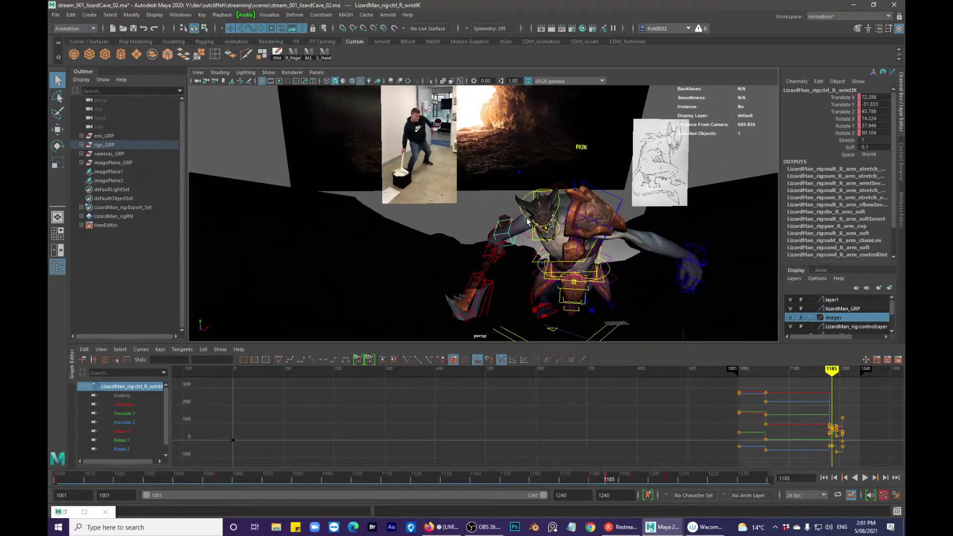
- Rotate the right wrist IK control at frame 1186 to about 70.2, 36.8, 86.4 and compare it with the neighbouring key
key(comma)
key(comma)
key(period)
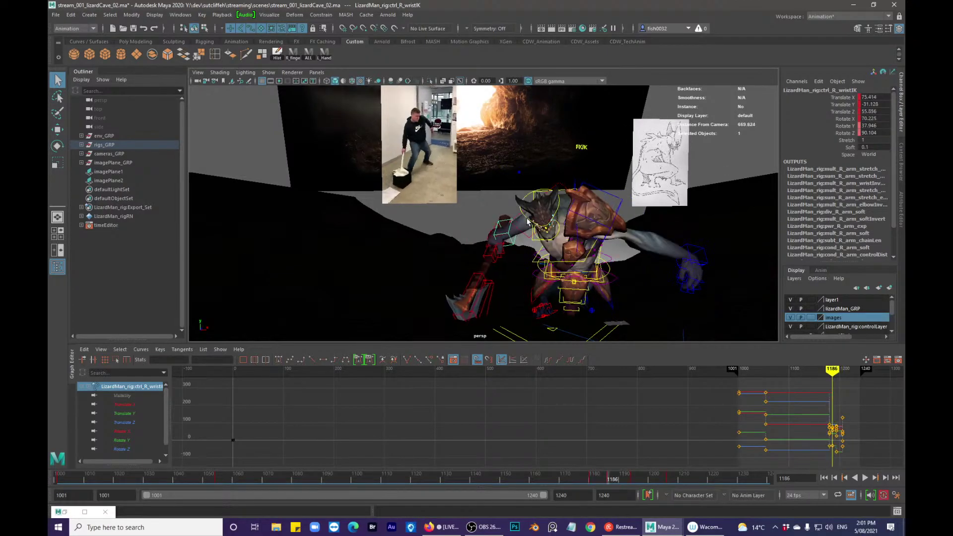
key(e)
drag(501, 290, 505, 296)
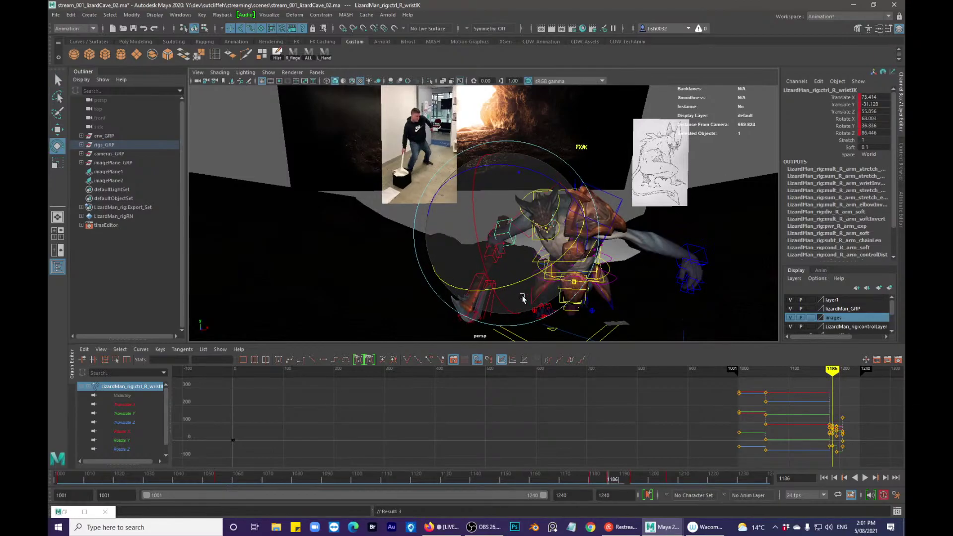
drag(489, 280, 489, 275)
key(comma)
key(period)
key(comma)
key(period)
- Move the right wrist IK control at frame 1186 to about 73.3, -33.2, 53.7, checking the placement from above
key(w)
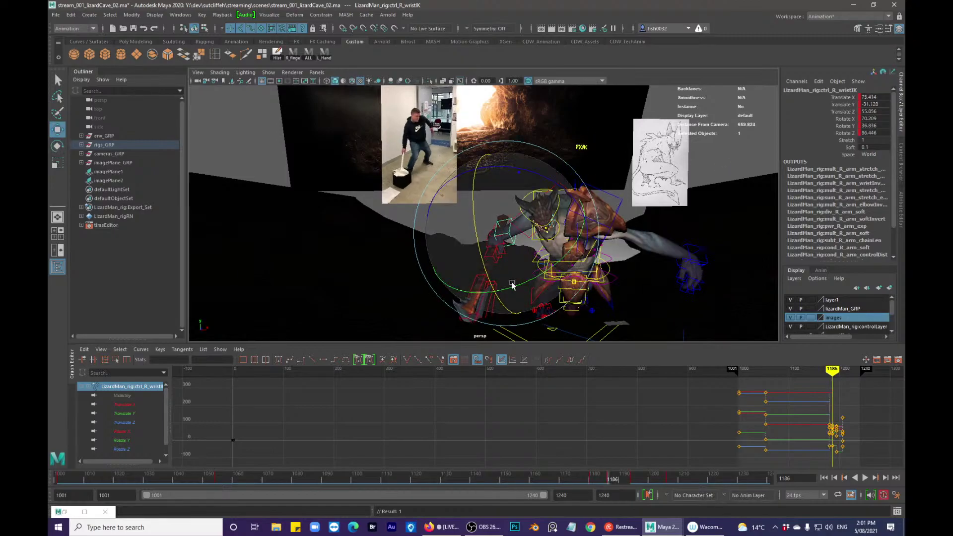
alt+drag(511, 252, 509, 264)
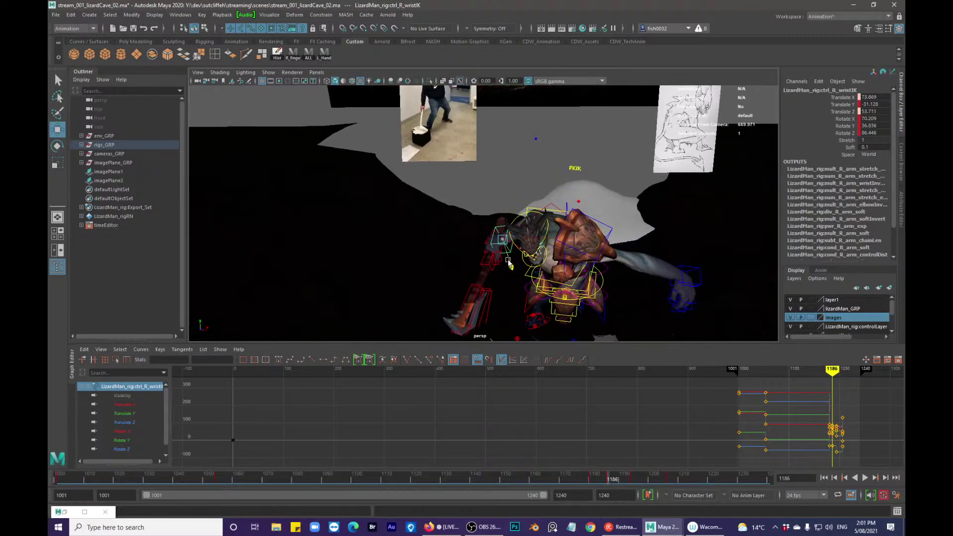
click(513, 257)
alt+drag(543, 284, 526, 243)
key(ctrl+z)
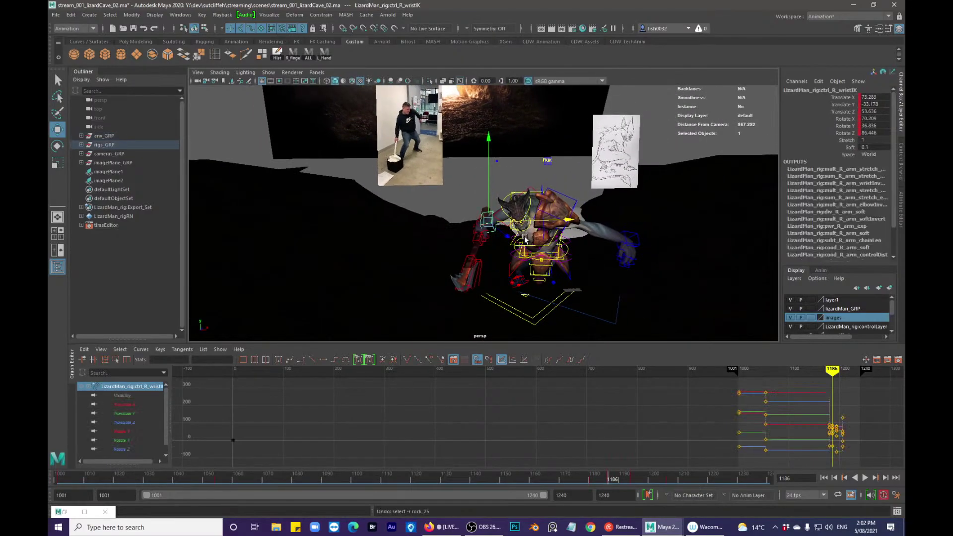
- Flip between the neighbouring poses up to frame 1194 to compare the arm and axe positions
key(alt+comma)
key(alt+comma)
key(alt+comma)
key(alt+comma)
key(alt+comma)
key(alt+comma)
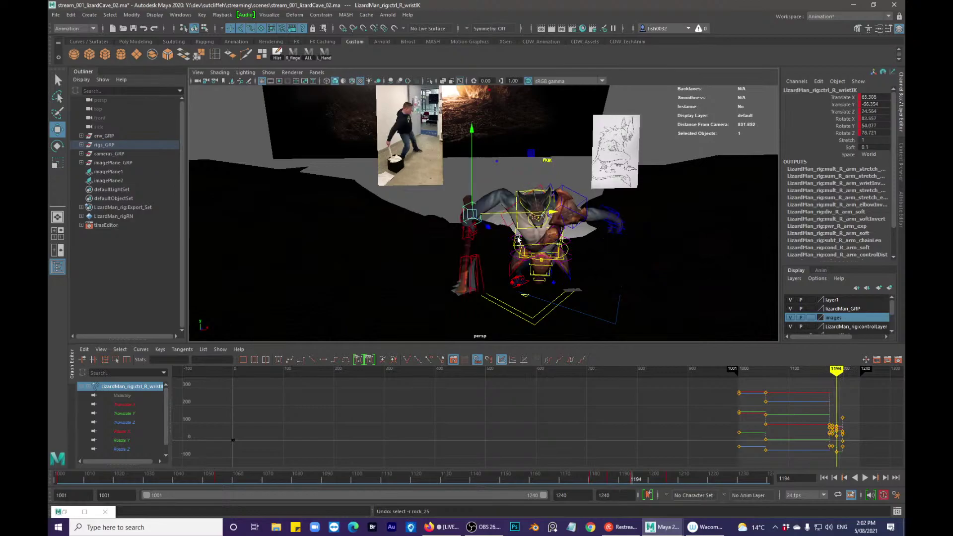
key(period)
key(period)
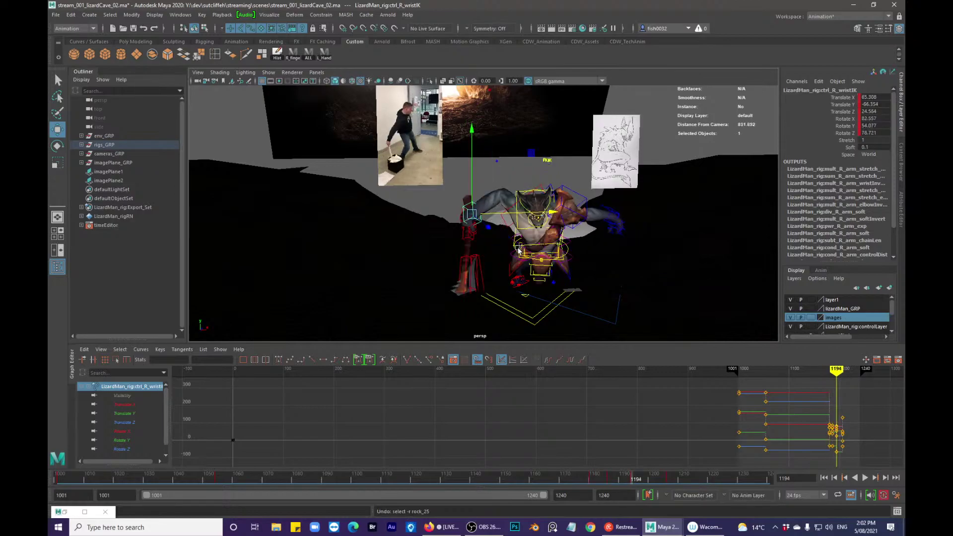
key(comma)
key(period)
key(comma)
key(q)
key(period)
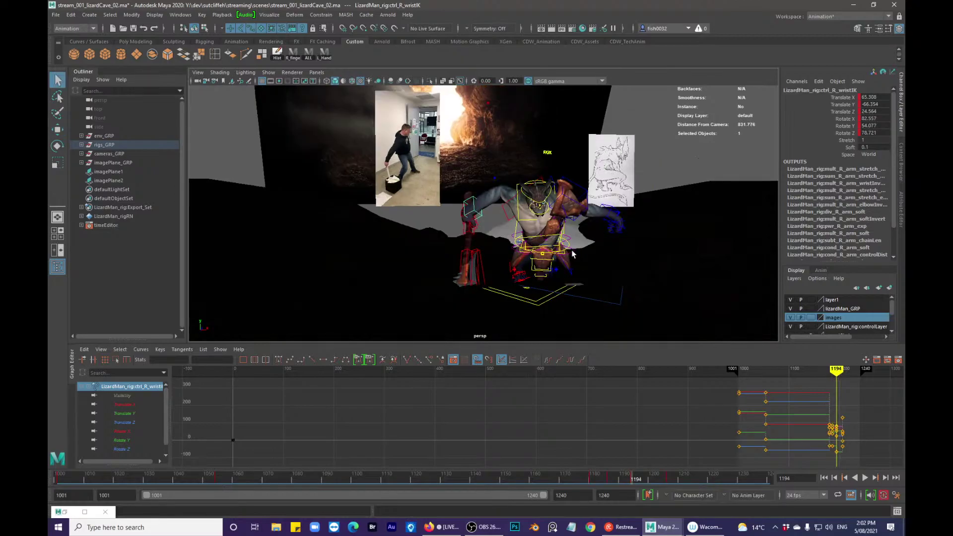
- Rotate the COG control at frame 1194 and flip through its keyed poses to check the body lean
click(578, 252)
key(e)
drag(598, 193, 606, 220)
key(q)
key(comma)
key(comma)
key(period)
key(period)
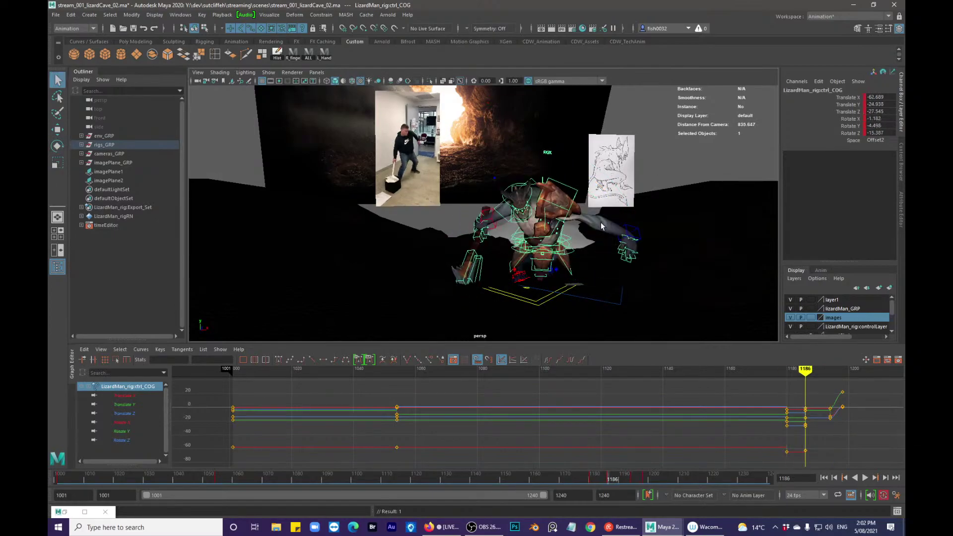
- Flip through the COG control's keyed poses between frames 1186 and 1198 to compare the body lean
key(comma)
key(comma)
key(period)
key(period)
key(period)
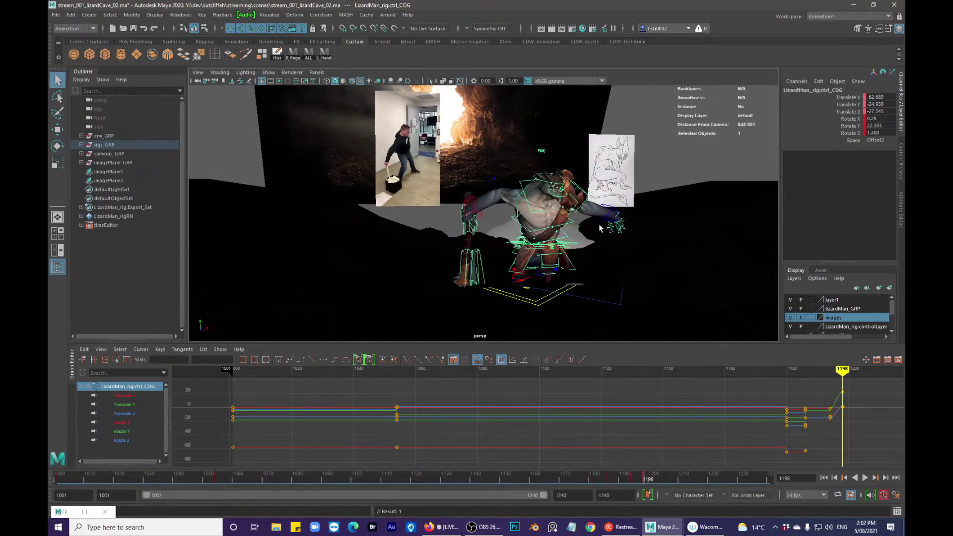
key(comma)
key(period)
key(comma)
key(period)
key(period)
key(comma)
- Step the reference video back and forth a frame at a time between frames 1198 and 1205 to study the body movement
key(alt+period)
key(alt+period)
key(alt+period)
key(alt+period)
key(alt+period)
key(alt+period)
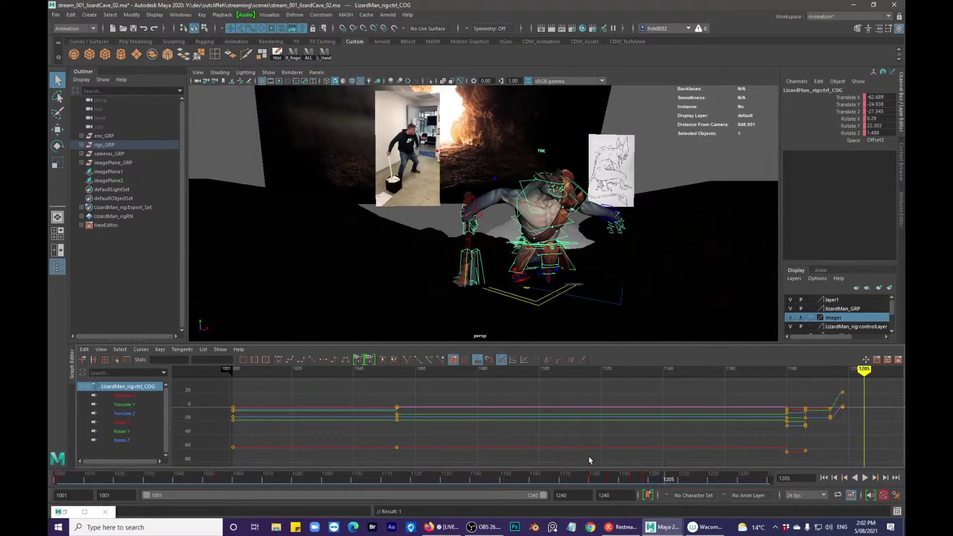
key(alt+comma)
key(alt+comma)
key(alt+comma)
key(alt+comma)
key(alt+comma)
key(alt+period)
key(alt+period)
key(alt+period)
key(alt+period)
key(alt+period)
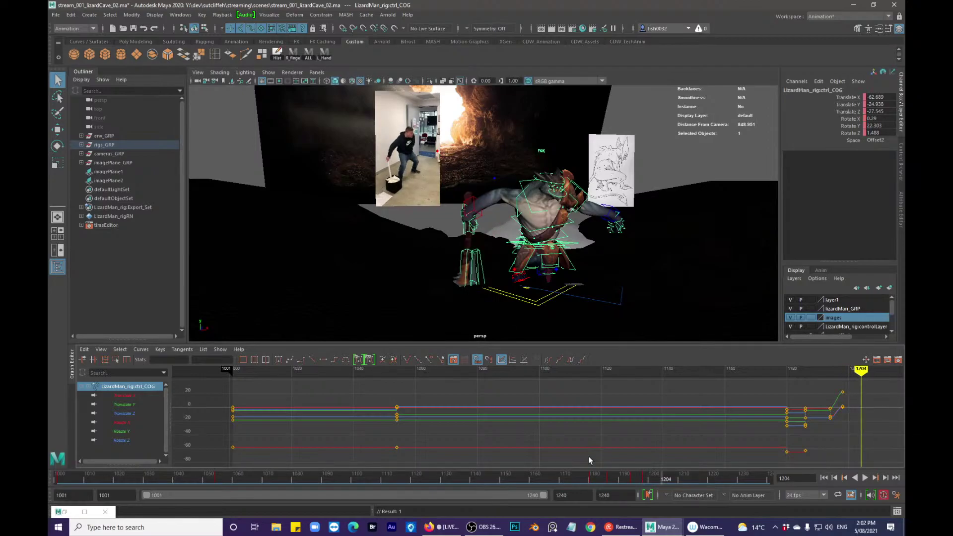
- Compare the lizard man's poses at frames 1198 and 1194 with the reference performer at close range
key(w)
alt+drag(584, 236, 580, 244)
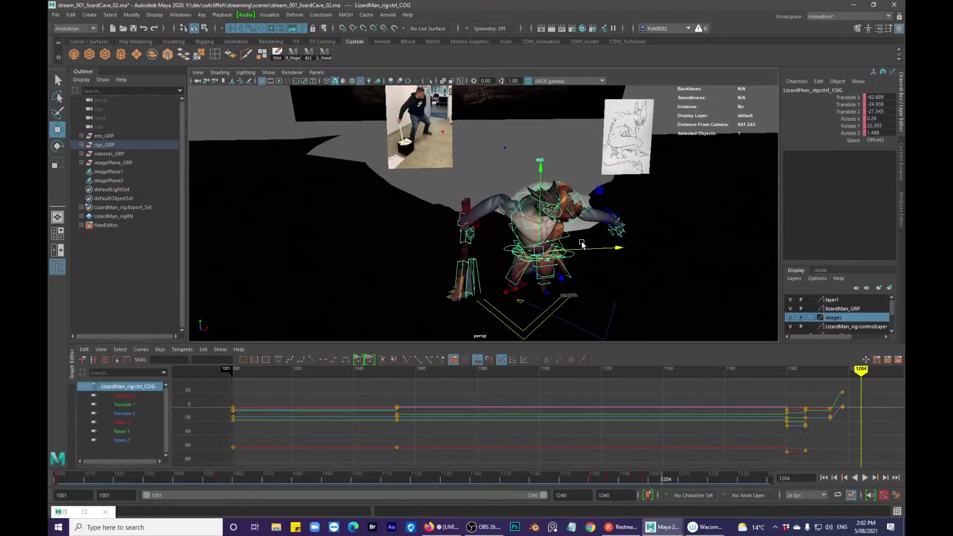
key(comma)
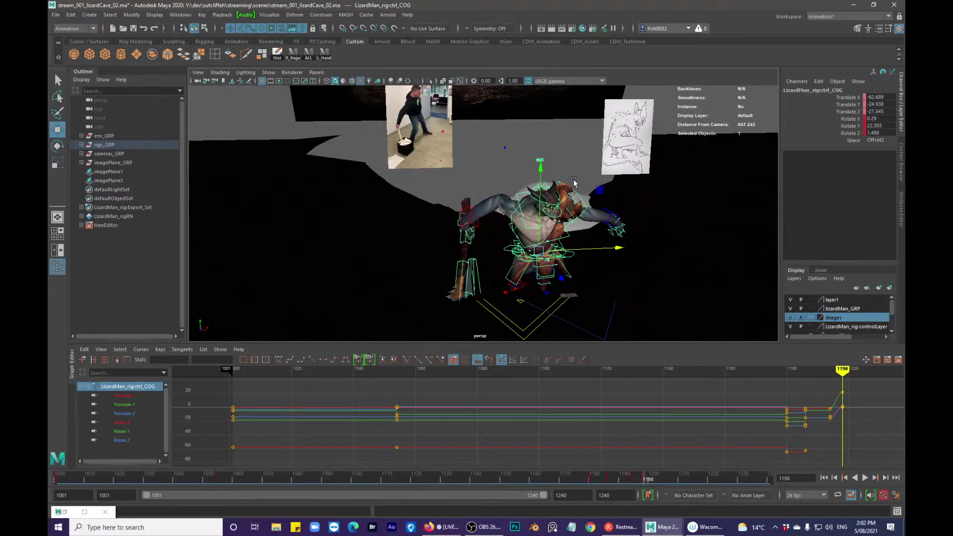
alt+right_drag(469, 166, 466, 222)
alt+drag(466, 222, 464, 188)
alt+middle_drag(465, 188, 510, 244)
alt+drag(509, 243, 520, 255)
alt+right_drag(520, 256, 532, 267)
alt+middle_drag(531, 267, 507, 202)
alt+drag(507, 202, 518, 153)
key(comma)
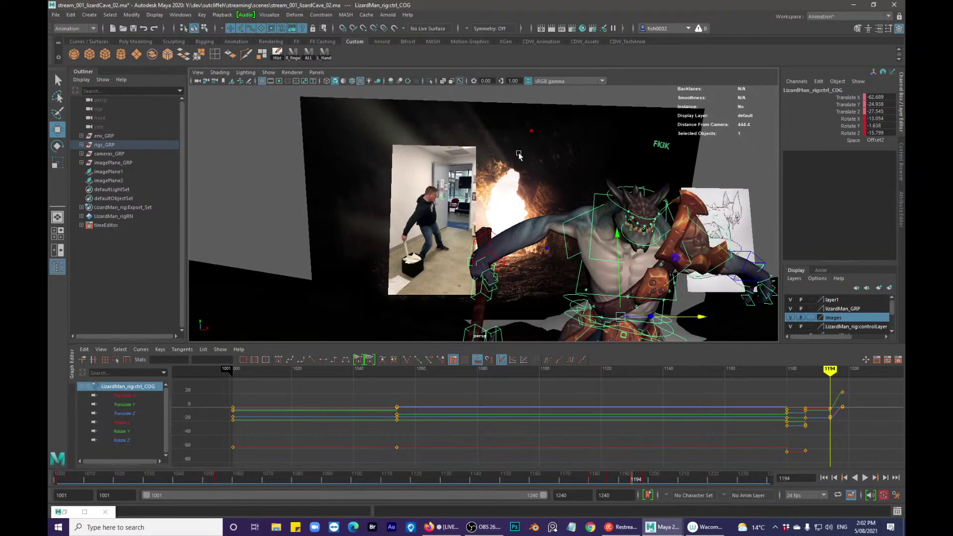
- Play the animation from frame 1194 to judge the timing of the lean into the next pose
key(alt+v)
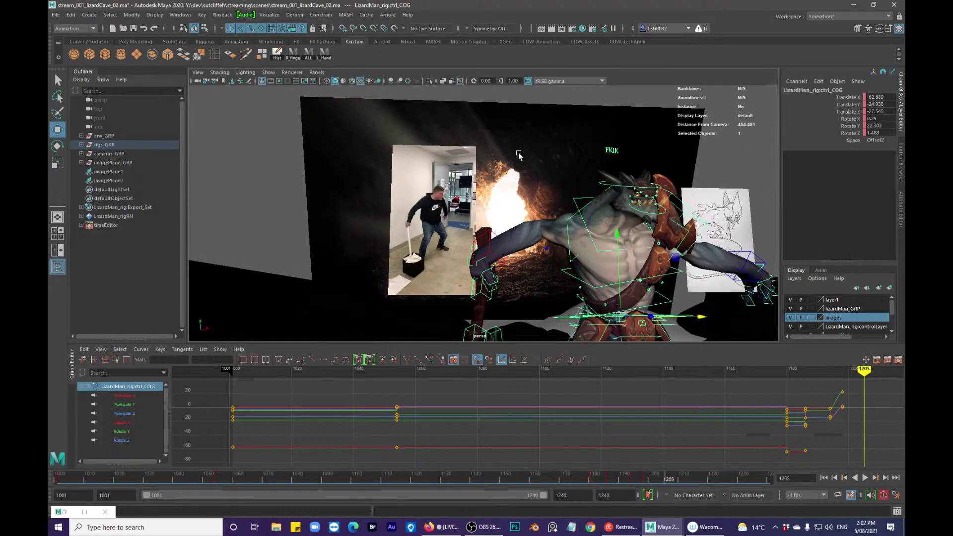
key(comma)
key(comma)
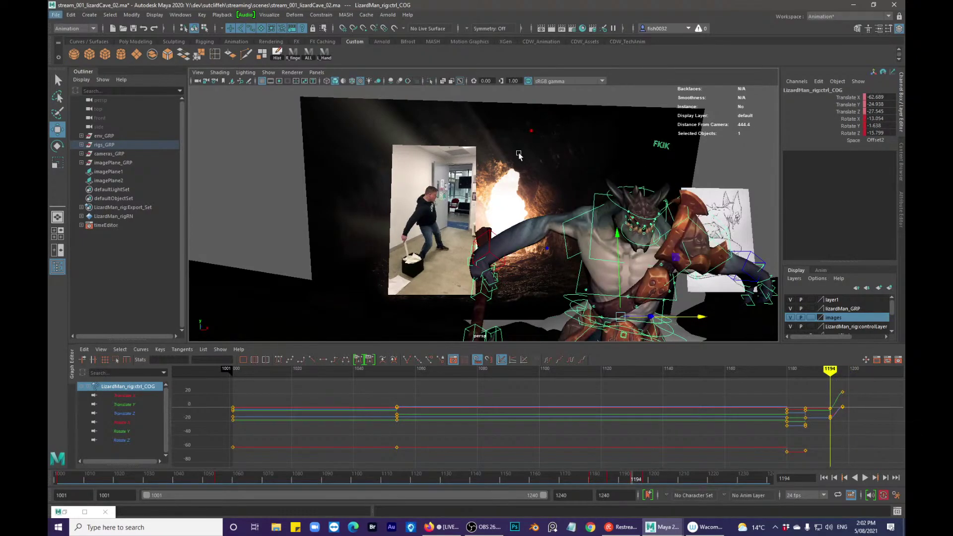
key(alt+v)
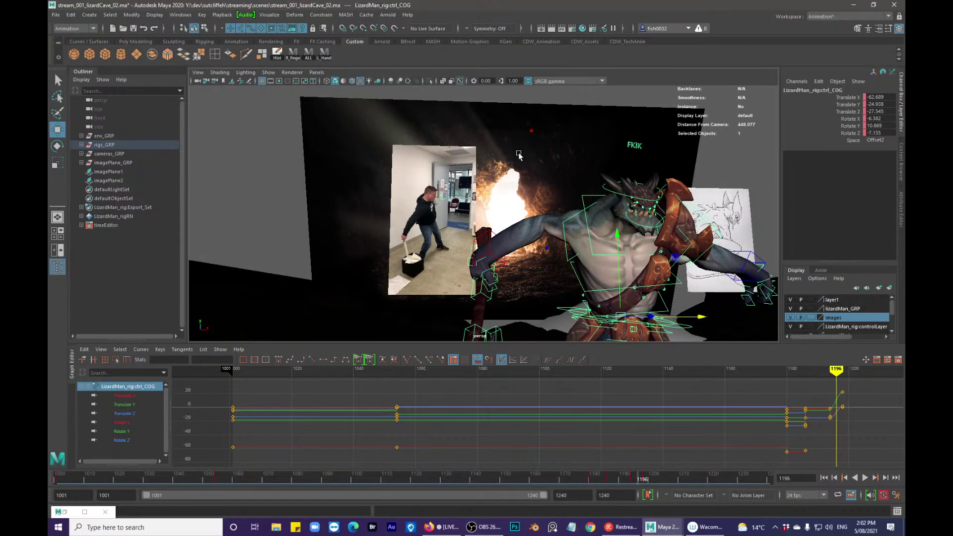
- Step back and forth frame by frame up to frame 1205, checking the COG movement against the reference performer
key(alt+comma)
key(alt+comma)
key(alt+comma)
key(alt+comma)
key(alt+comma)
key(alt+comma)
key(alt+comma)
key(alt+period)
key(alt+period)
key(alt+period)
key(alt+period)
key(alt+period)
key(alt+period)
key(alt+period)
key(alt+period)
key(alt+comma)
key(alt+comma)
key(alt+comma)
key(alt+comma)
key(alt+comma)
key(alt+comma)
key(alt+period)
key(alt+period)
key(alt+period)
key(alt+period)
key(alt+period)
key(alt+comma)
key(alt+comma)
key(alt+comma)
key(alt+comma)
key(alt+comma)
key(alt+comma)
key(alt+comma)
key(alt+comma)
key(alt+period)
key(alt+period)
key(alt+period)
key(alt+period)
key(alt+period)
key(alt+period)
key(alt+period)
key(alt+period)
key(alt+period)
key(alt+period)
key(alt+comma)
key(alt+comma)
key(alt+comma)
key(alt+comma)
key(alt+period)
key(alt+period)
key(alt+period)
key(alt+period)
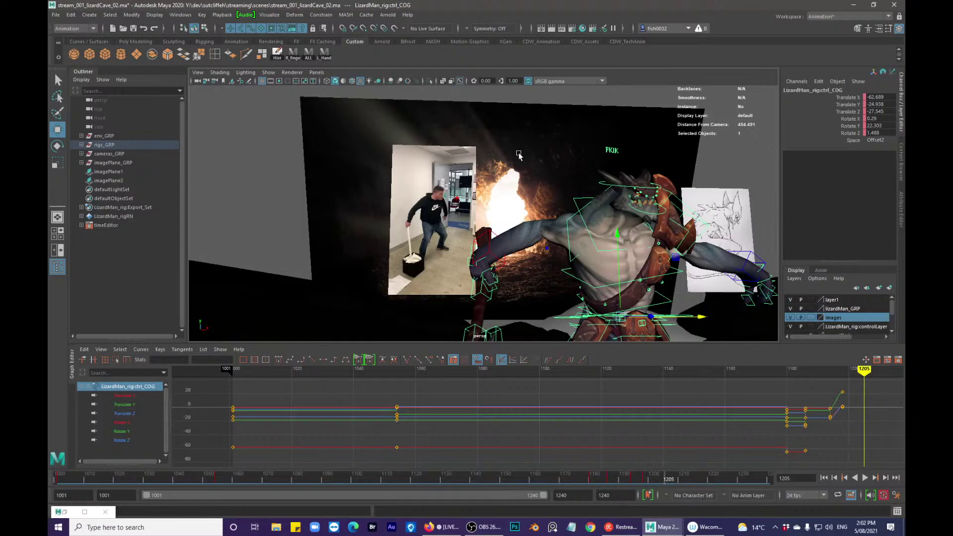
- Step forward from frame 1205 to 1220 to examine how the reference action continues
key(alt+period)
key(alt+period)
key(alt+period)
key(alt+period)
key(alt+period)
key(alt+period)
key(alt+period)
key(alt+period)
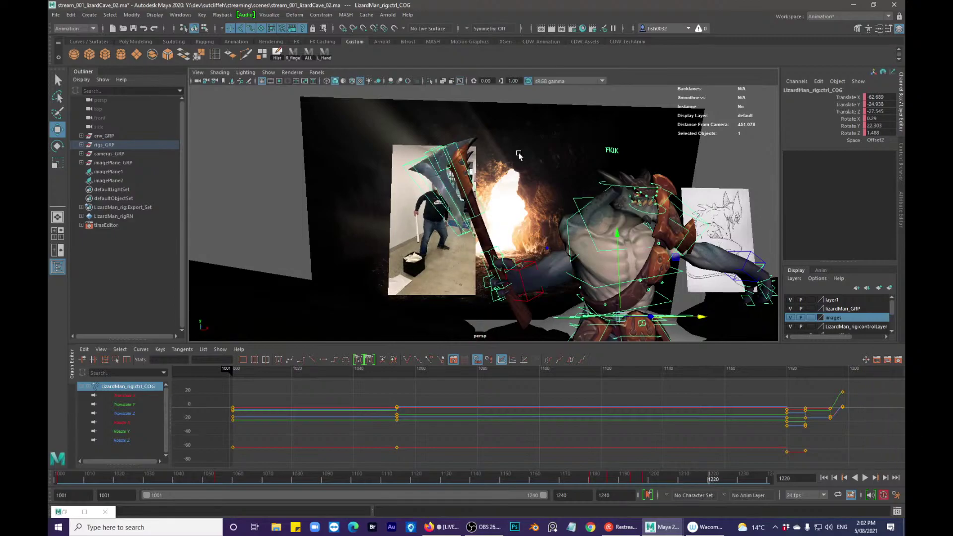
- Scrub the animation from about frame 1179 to the key at 1194 to review the pose changes
click(592, 480)
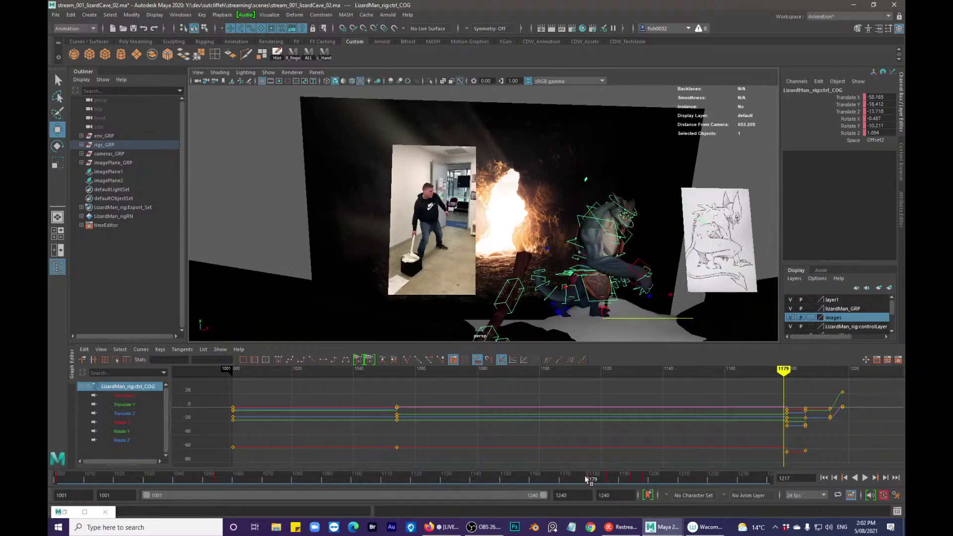
drag(591, 480, 631, 466)
key(period)
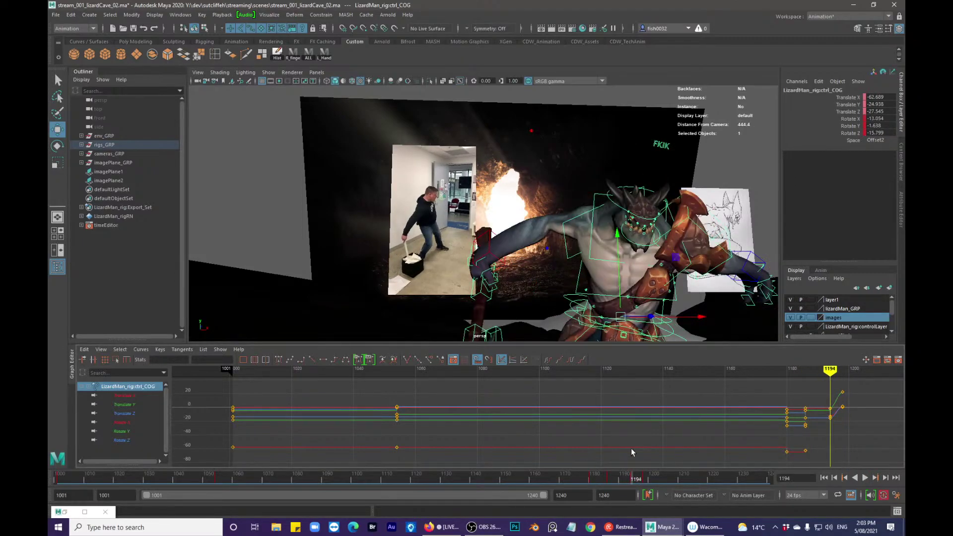
- Step forward frame by frame from the key at 1186 to compare the lizard man's movement with the reference video
key(comma)
key(alt+period)
key(alt+period)
key(alt+period)
key(alt+period)
key(alt+period)
key(alt+period)
key(alt+period)
key(alt+period)
key(alt+period)
key(alt+period)
key(alt+period)
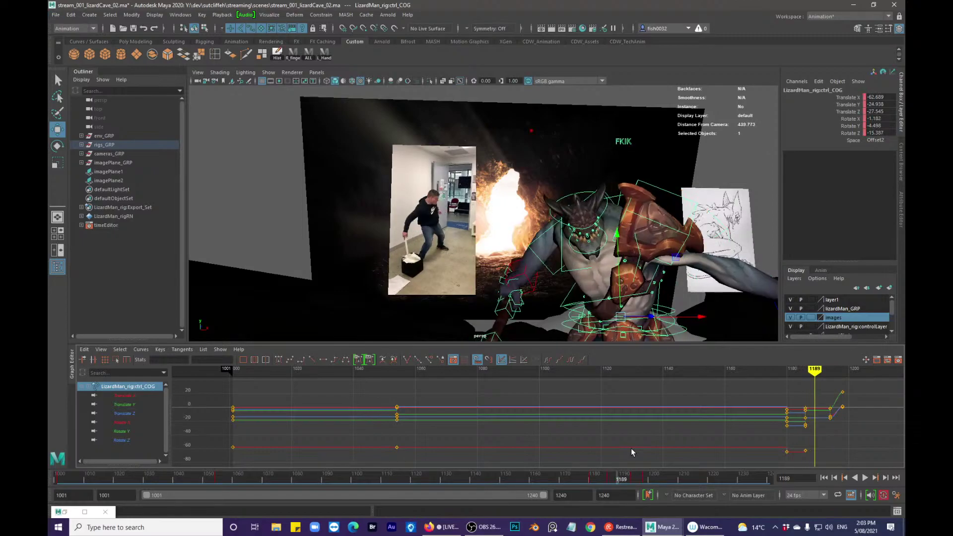
key(alt+period)
key(alt+period)
key(alt+period)
key(alt+period)
key(alt+period)
key(alt+period)
- Step back and forth around frame 1199 and examine the reference performer's pose up close
key(alt+comma)
key(alt+comma)
key(alt+comma)
key(alt+comma)
key(alt+comma)
key(alt+period)
key(alt+period)
key(alt+period)
key(alt+period)
key(alt+period)
key(alt+comma)
key(alt+comma)
key(alt+comma)
key(alt+comma)
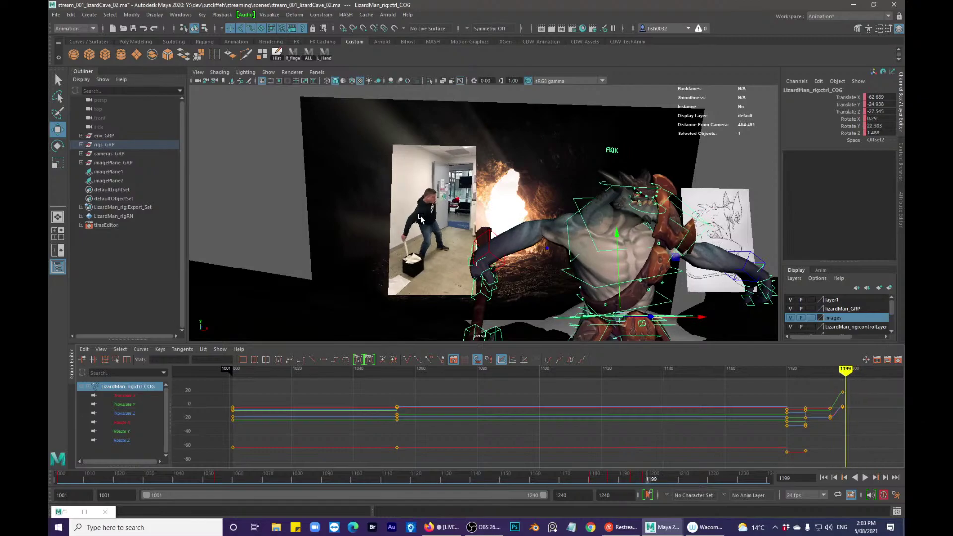
alt+right_drag(422, 227, 493, 218)
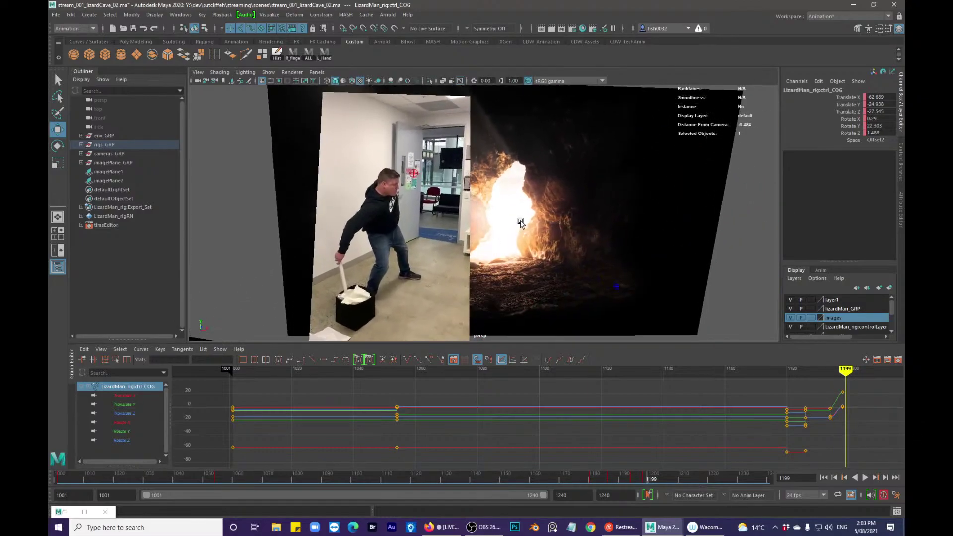
- Step back and forth around frames 1194–1204 and compare the reference performer's pose changes up close
alt+middle_drag(493, 218, 594, 241)
alt+drag(594, 240, 441, 217)
key(alt+comma)
key(alt+comma)
key(alt+comma)
key(alt+comma)
key(alt+comma)
key(alt+period)
key(alt+period)
key(alt+period)
key(alt+period)
key(alt+period)
key(alt+period)
key(alt+period)
key(alt+period)
key(alt+period)
key(alt+period)
key(alt+comma)
key(alt+comma)
key(alt+comma)
key(alt+comma)
key(alt+period)
key(alt+period)
key(alt+period)
key(alt+period)
key(alt+comma)
key(alt+comma)
key(alt+comma)
key(alt+comma)
key(alt+comma)
key(alt+comma)
key(alt+comma)
key(alt+comma)
key(alt+comma)
key(alt+comma)
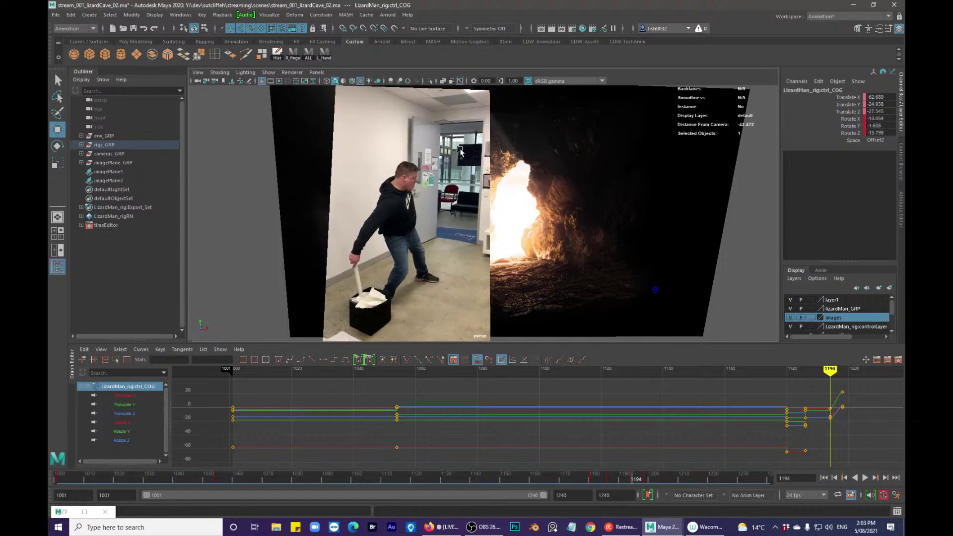
- Deselect the COG control and step through the reference video to frame 1202 to study the performer's crouch
click(256, 205)
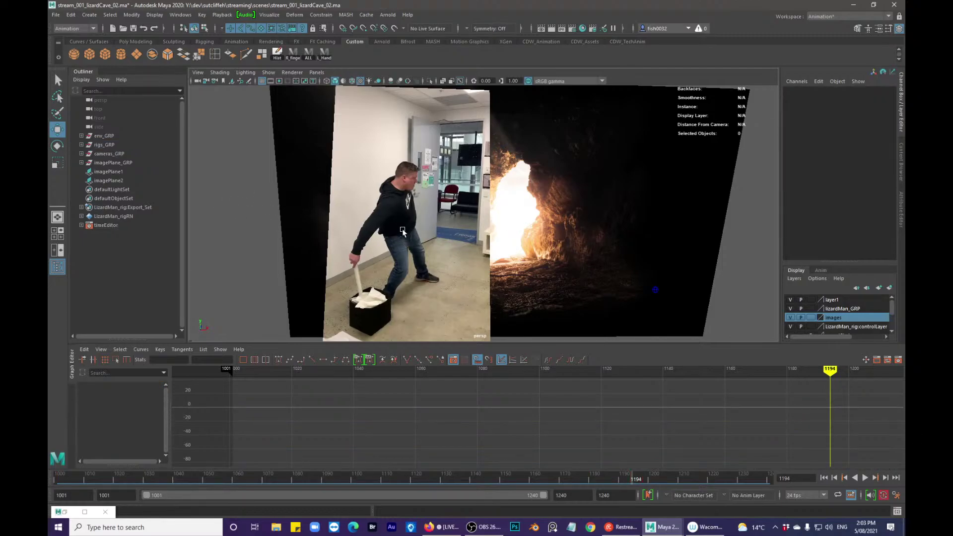
key(alt+comma)
key(alt+comma)
key(alt+comma)
key(alt+comma)
key(alt+comma)
key(alt+comma)
key(alt+period)
key(alt+period)
key(alt+period)
key(alt+period)
key(alt+period)
key(alt+period)
key(alt+period)
key(alt+period)
key(alt+period)
key(alt+period)
key(alt+period)
key(alt+period)
key(alt+period)
key(alt+period)
key(alt+period)
key(alt+comma)
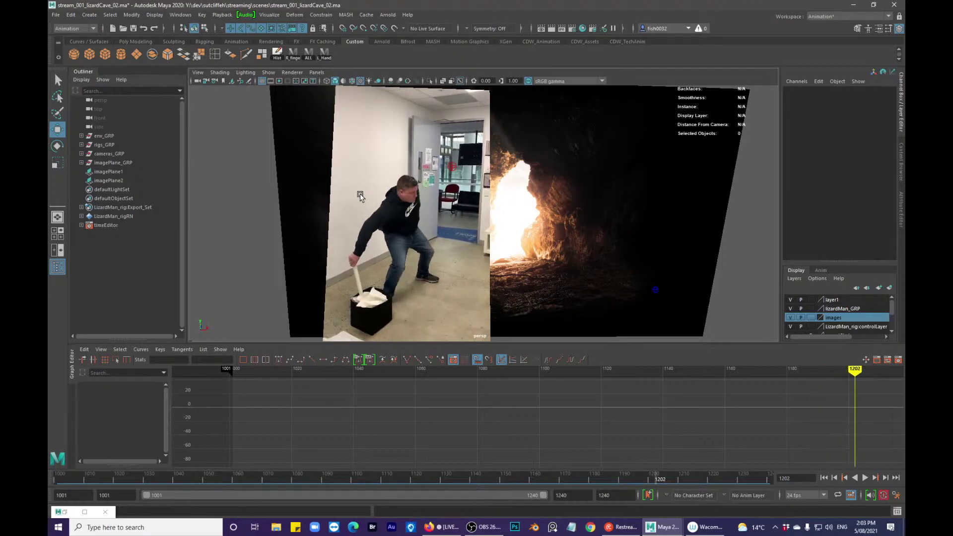
- At frame 1202, move the lizard man's COG control to about -64.3, -30.5, -36.6 for a lower crouch
alt+drag(455, 289, 542, 177)
click(562, 247)
key(q)
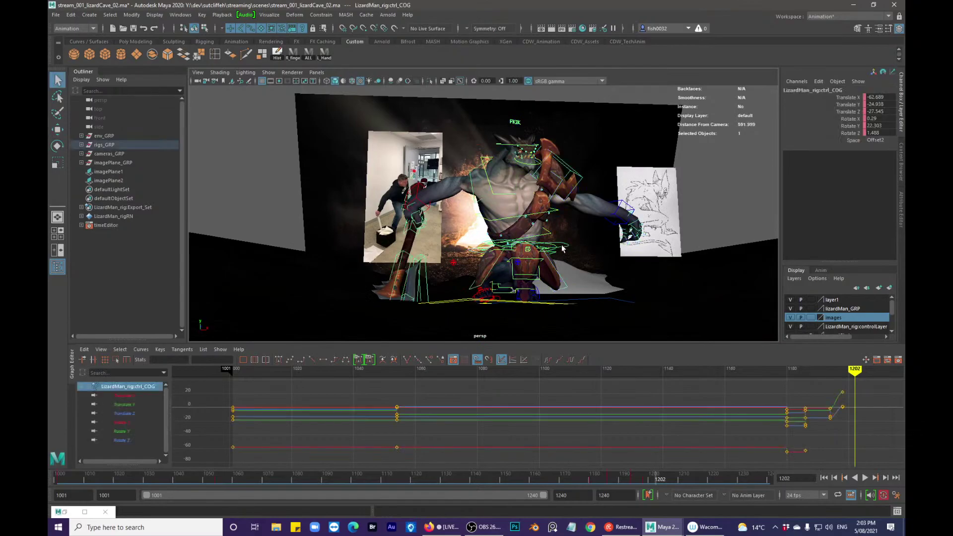
alt+right_drag(562, 247, 568, 231)
alt+drag(568, 231, 562, 269)
key(alt+1)
key(e)
key(w)
scroll(563, 260, down, 1)
mouse_move(498, 326)
alt+mouse_down()
mouse_move(506, 334)
mouse_move(506, 312)
alt+mouse_up()
key(alt+1)
key(q)
scroll(506, 322, down, 2)
- At frame 1194, rotate the right leg IK foot control to about 3.9, -26.5, -4.6
click(496, 325)
scroll(519, 273, down, 1)
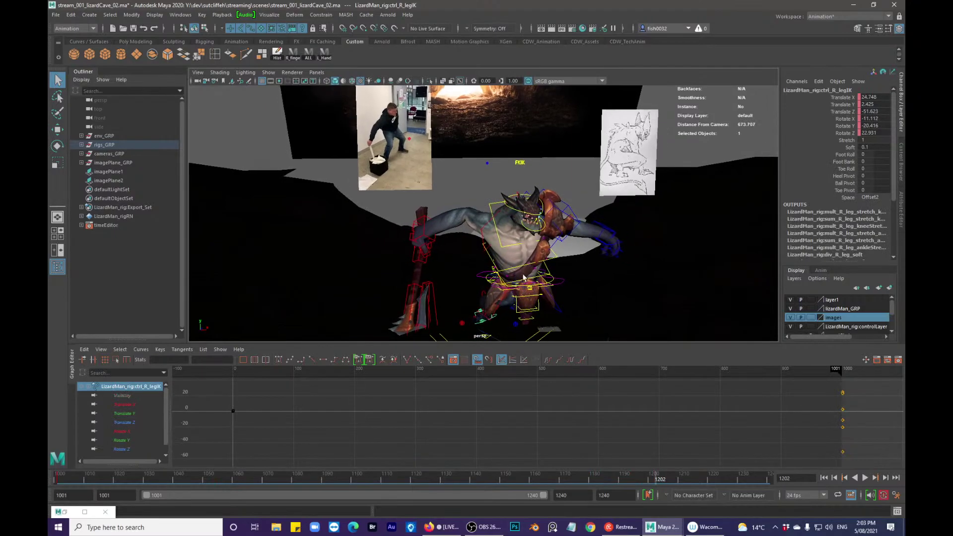
alt+middle_drag(524, 285, 536, 257)
key(alt+comma)
key(alt+comma)
key(alt+comma)
key(alt+comma)
key(alt+comma)
key(alt+comma)
key(alt+comma)
key(alt+comma)
key(alt+comma)
key(alt+comma)
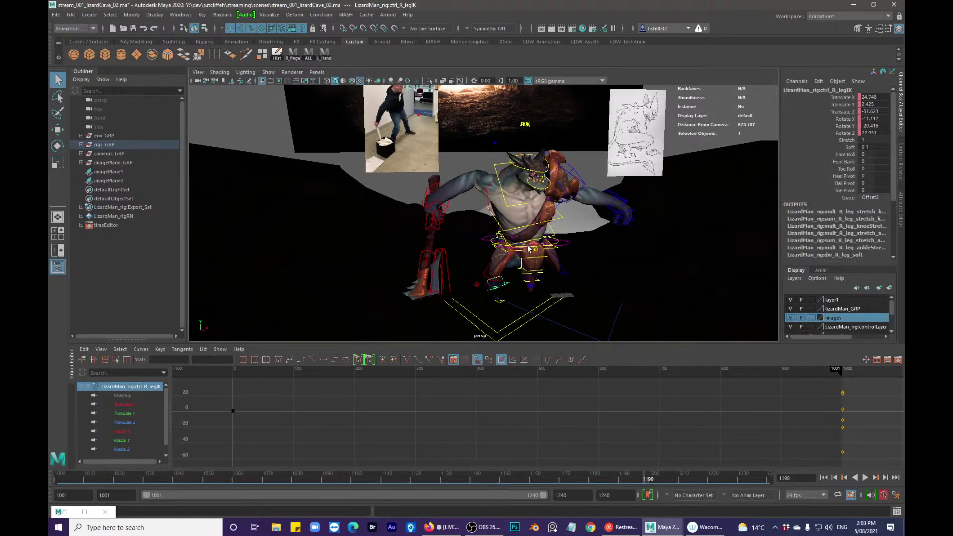
key(alt+period)
key(alt+period)
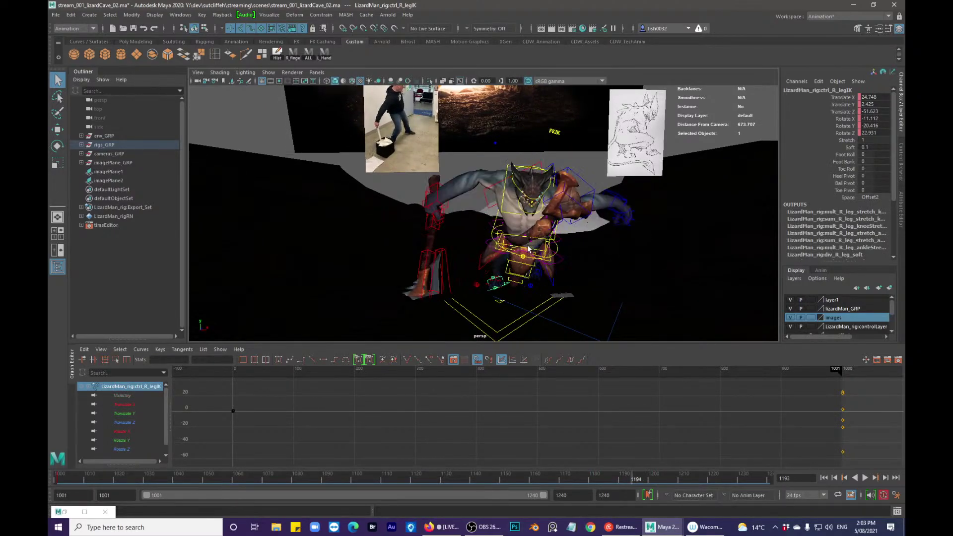
key(f)
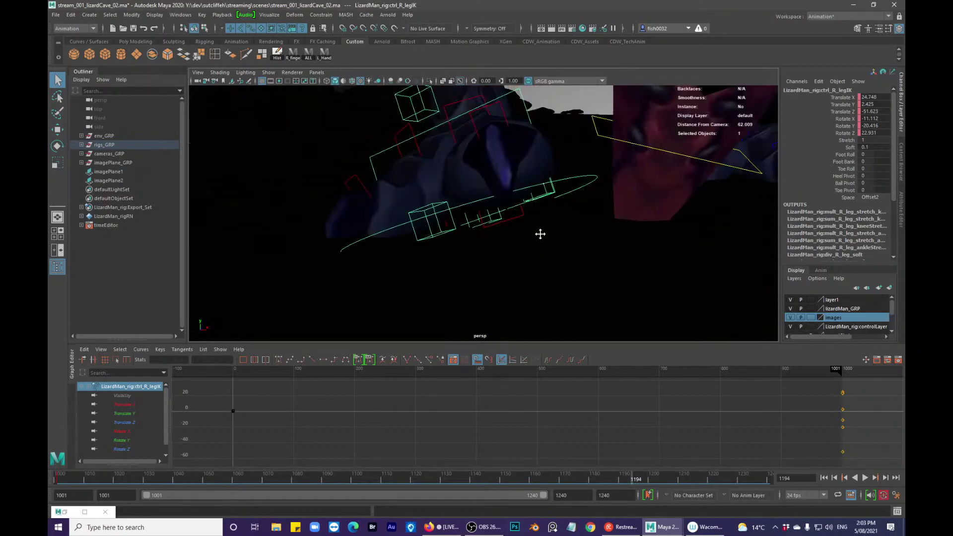
key(e)
drag(540, 143, 517, 145)
alt+middle_drag(505, 139, 432, 214)
alt+right_drag(431, 214, 394, 226)
drag(394, 225, 485, 239)
key(q)
- Examine the right foot, legs and torso of the frame 1194 pose from several angles
alt+middle_drag(503, 235, 382, 290)
alt+right_drag(485, 249, 268, 231)
alt+middle_drag(445, 206, 579, 266)
alt+right_drag(579, 266, 508, 213)
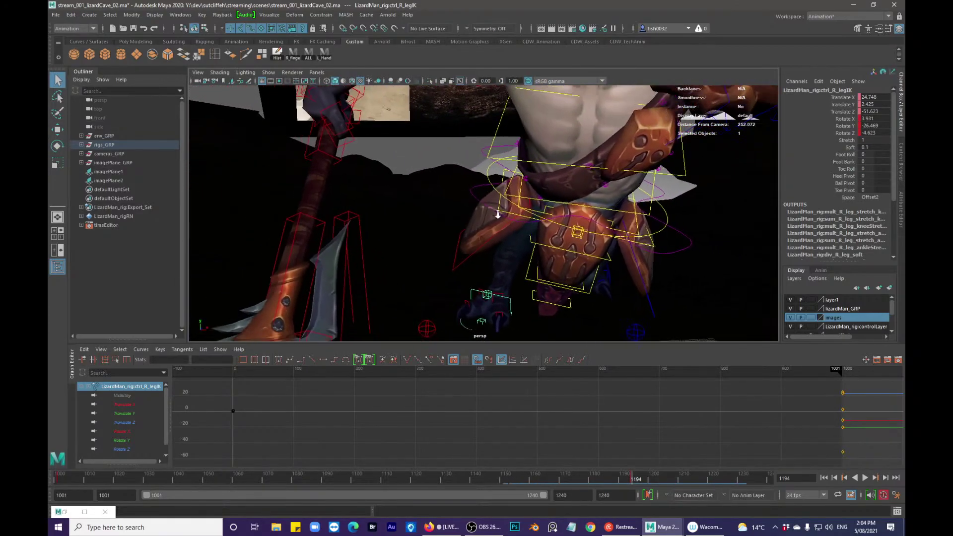
alt+middle_drag(508, 213, 471, 281)
alt+drag(471, 282, 427, 298)
alt+right_drag(501, 258, 441, 238)
alt+drag(466, 248, 479, 223)
alt+middle_drag(489, 216, 506, 242)
alt+right_drag(507, 239, 501, 233)
alt+middle_drag(514, 232, 519, 199)
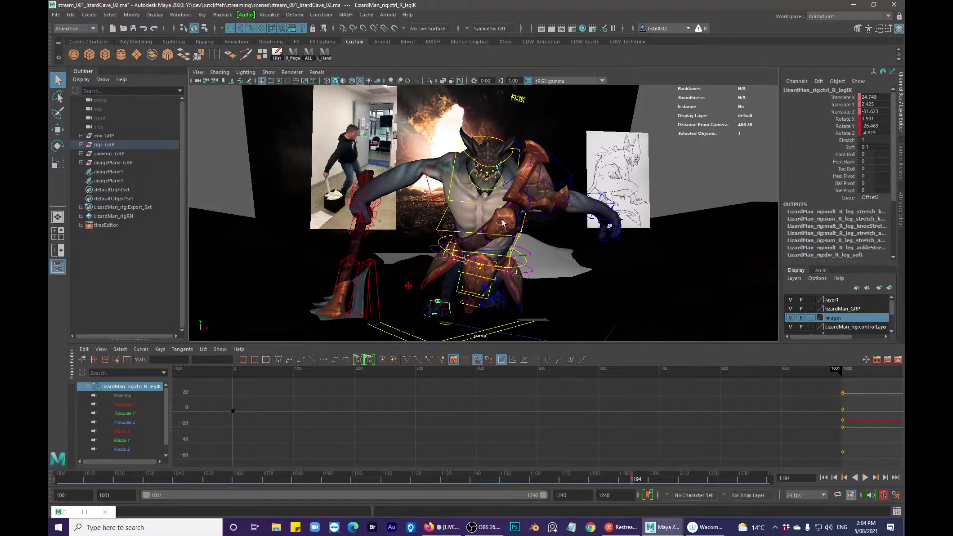
alt+drag(471, 199, 558, 204)
alt+right_drag(509, 208, 641, 179)
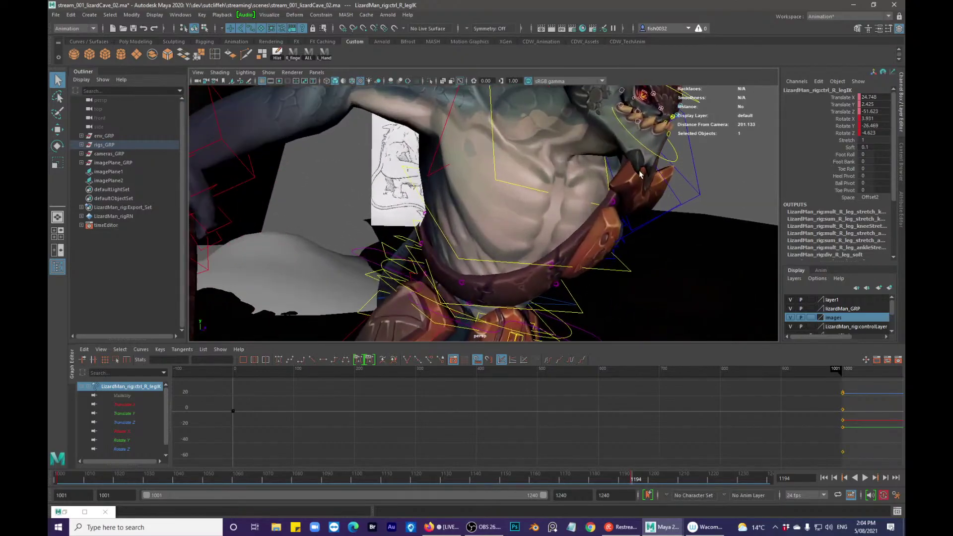
alt+middle_drag(641, 180, 526, 268)
alt+drag(526, 268, 517, 226)
- Hide the rig controls and examine the lizard man's jaw, shoulder armour and full silhouette at frame 1194
key(alt+1)
alt+right_drag(467, 188, 629, 234)
alt+drag(629, 234, 511, 199)
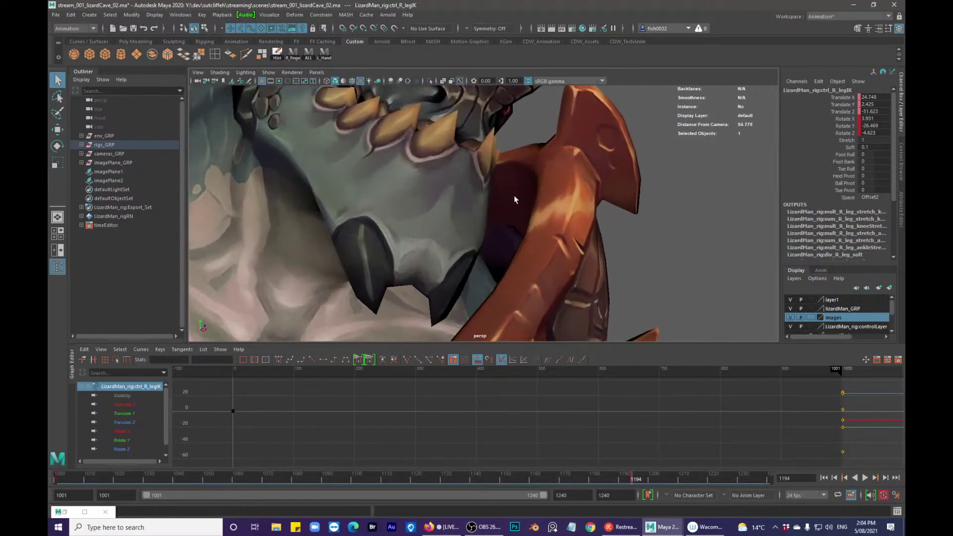
alt+right_drag(517, 197, 571, 239)
alt+middle_drag(535, 129, 665, 324)
alt+right_drag(666, 324, 589, 254)
alt+middle_drag(658, 258, 587, 234)
alt+drag(588, 235, 534, 228)
alt+right_drag(534, 228, 456, 237)
alt+drag(456, 237, 443, 248)
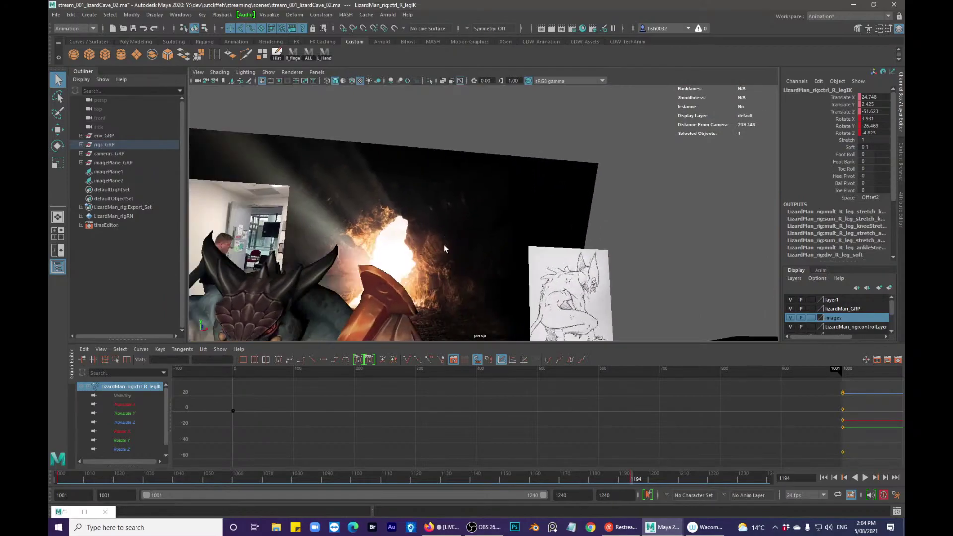
alt+middle_drag(442, 245, 582, 204)
alt+drag(583, 204, 521, 228)
alt+right_drag(521, 228, 487, 242)
alt+middle_drag(487, 243, 526, 216)
alt+right_drag(526, 216, 479, 198)
alt+drag(479, 194, 481, 209)
alt+right_drag(481, 208, 463, 221)
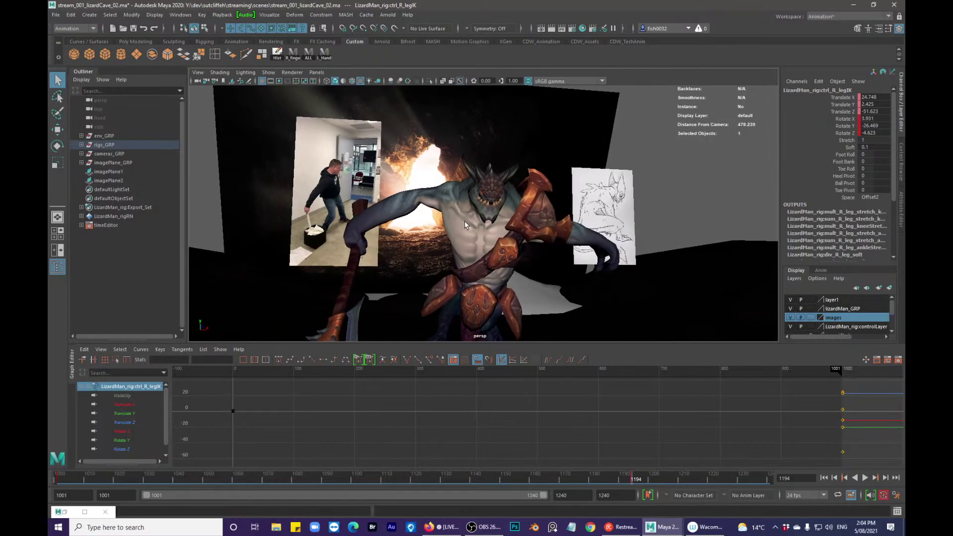
alt+drag(472, 220, 527, 213)
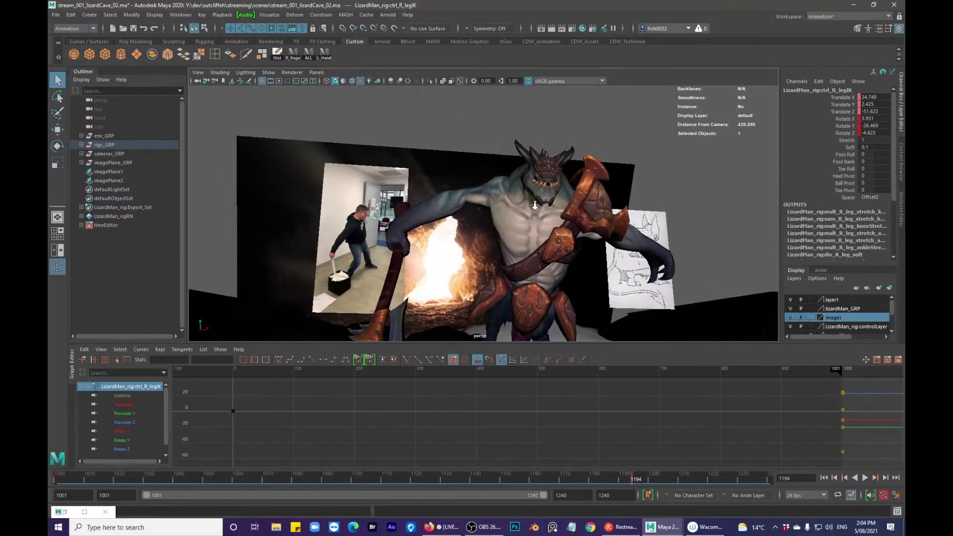
alt+drag(598, 268, 616, 250)
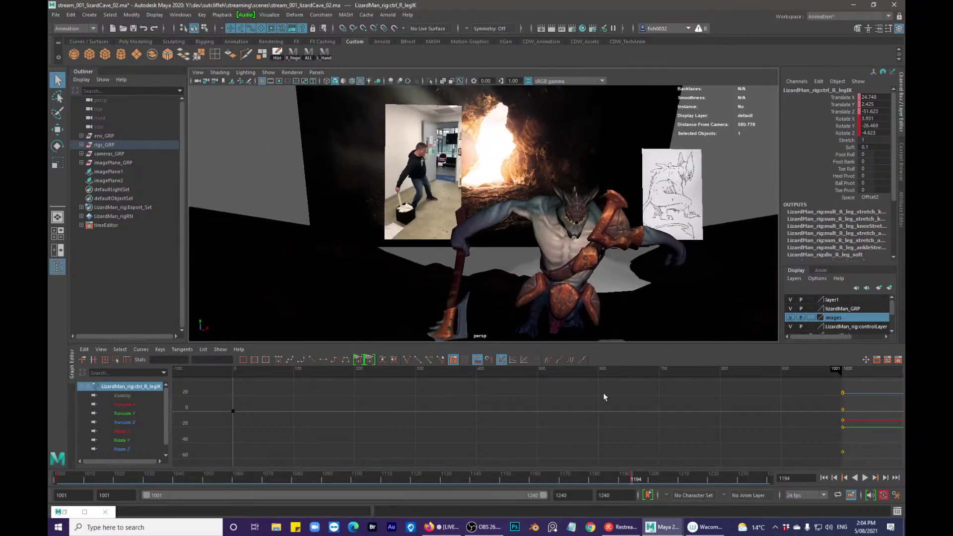
- Rotate the right foot IK control around frame 1180 and play back the animation
key(alt+v)
click(589, 476)
key(e)
drag(609, 305, 512, 310)
key(q)
key(alt+v)
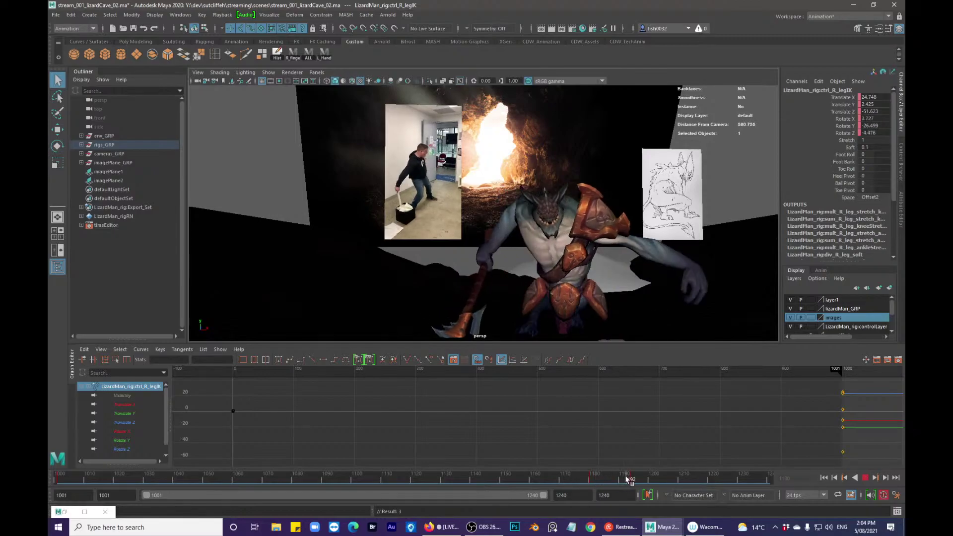
- Select the COG control and flip between its last keys up to frame 1202, comparing them with the reference performer
click(650, 478)
click(616, 284)
alt+middle_drag(650, 281, 606, 276)
key(comma)
key(period)
key(comma)
key(period)
key(comma)
key(period)
key(comma)
key(period)
key(comma)
key(period)
key(comma)
key(period)
key(comma)
key(period)
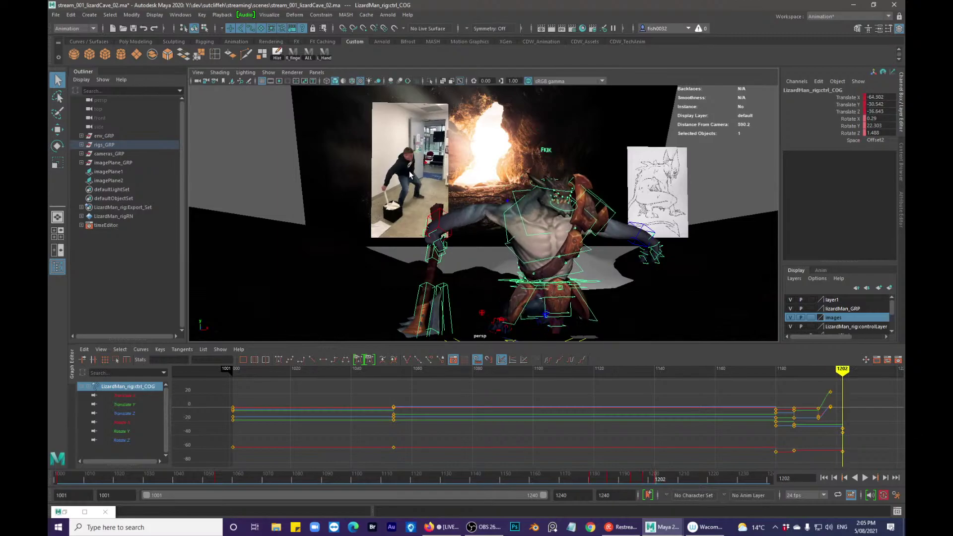
- Step back through the COG keys from frame 1202 to 1186 to check the pose flow
key(comma)
key(comma)
key(period)
key(comma)
key(period)
key(comma)
key(comma)
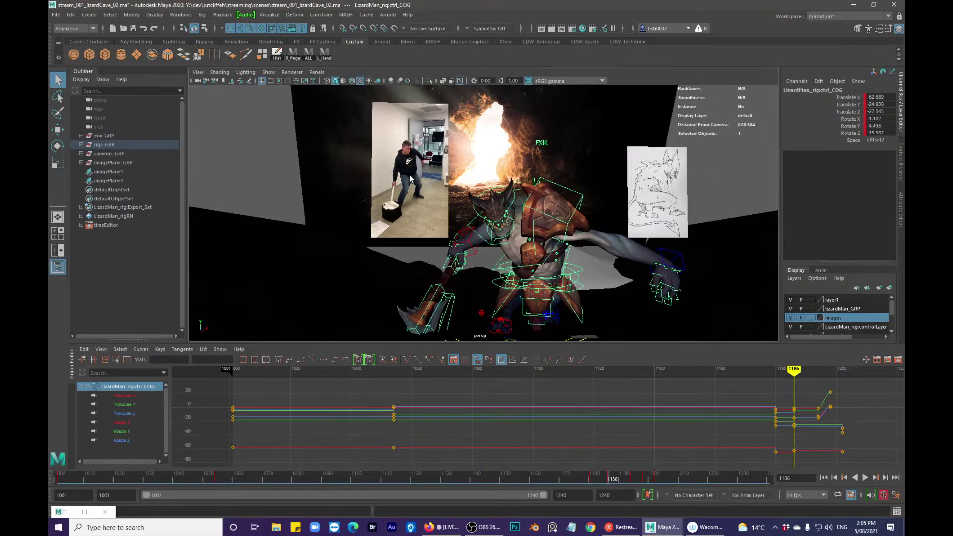
- Flip between the COG keys at frames 1186 and 1194 to compare the torso poses with the reference performer
key(period)
key(period)
key(comma)
key(period)
key(comma)
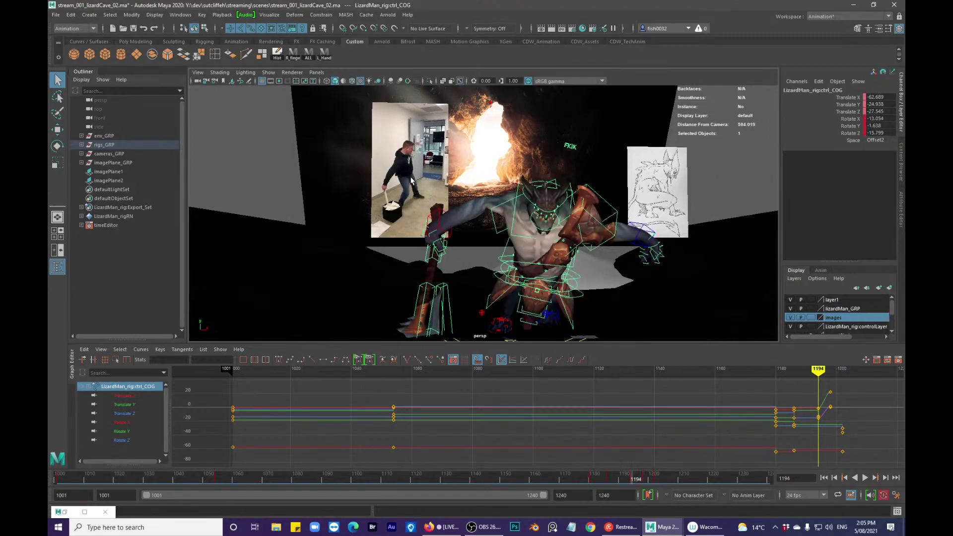
key(comma)
key(period)
key(comma)
key(period)
- Raise the COG control's Rotate Y key at frame 1194 to about 16 in the Graph Editor
click(148, 430)
key(f)
drag(814, 454, 814, 454)
key(w)
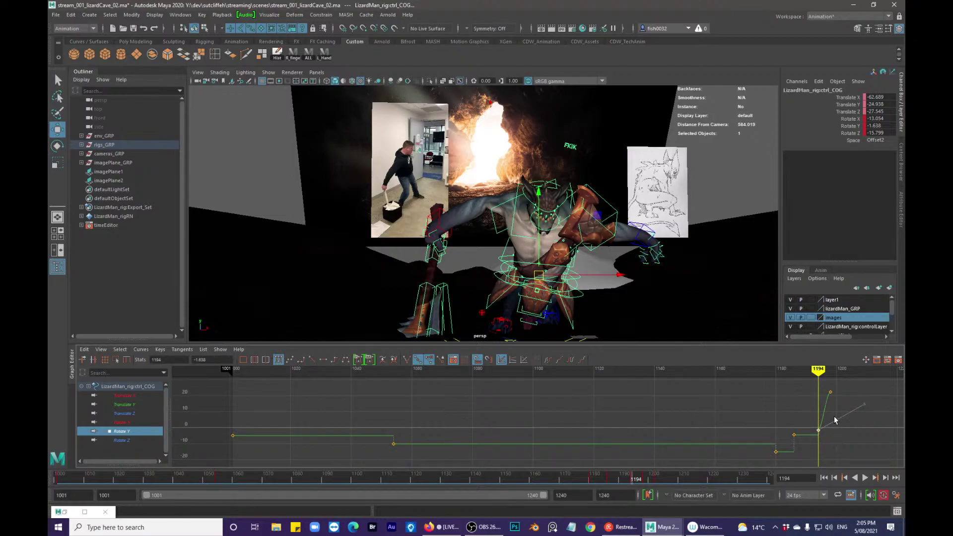
mouse_move(833, 434)
middle_down()
mouse_move(832, 392)
mouse_move(831, 415)
middle_up()
key(q)
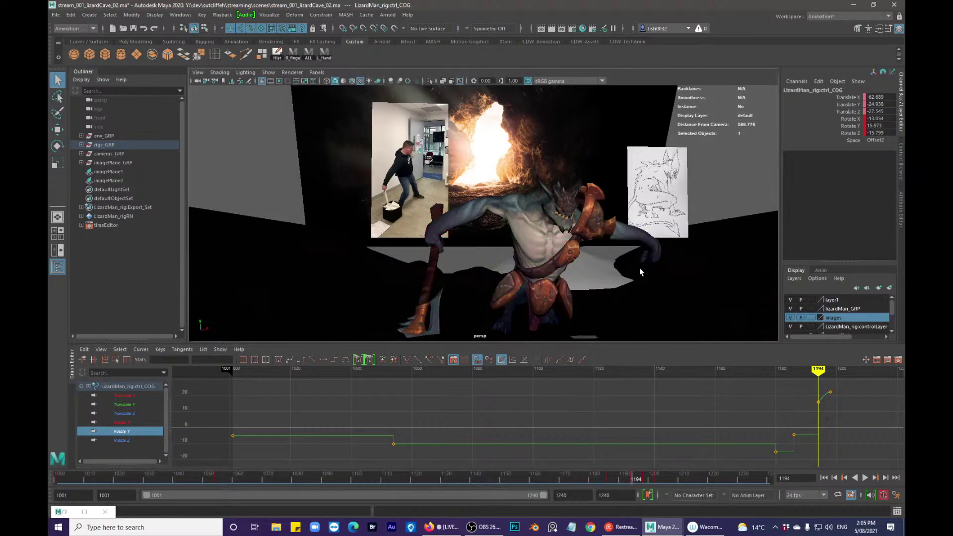
- Rotate the COG control at frame 1194 to about -1.4 in Rotate X and compare it with the neighbouring key
key(w)
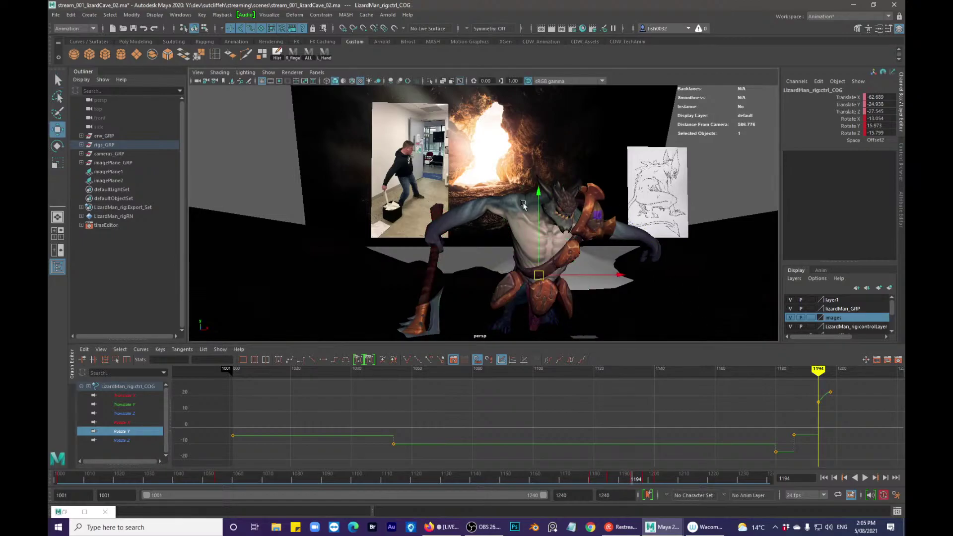
key(e)
drag(581, 207, 535, 208)
key(comma)
key(period)
key(comma)
key(period)
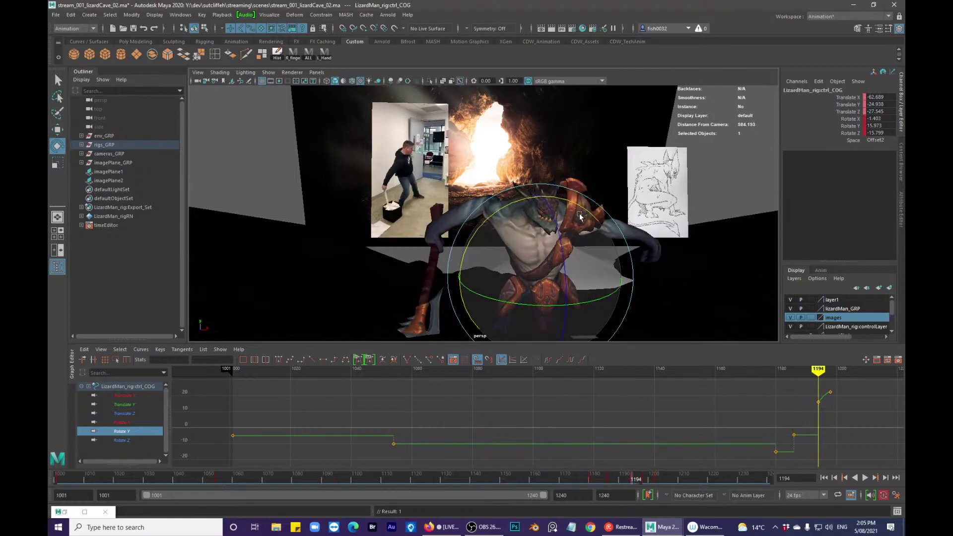
- Flip repeatedly through the COG keys around frames 1194 and 1198 to check how the torso poses flow
key(comma)
key(period)
key(comma)
key(period)
key(period)
key(comma)
key(period)
key(comma)
key(period)
key(comma)
key(period)
key(comma)
key(period)
- Select the spine03FK control and compare its keys at frames 1194 and 1198
alt+drag(579, 276, 530, 238)
key(q)
key(alt+1)
click(527, 253)
key(e)
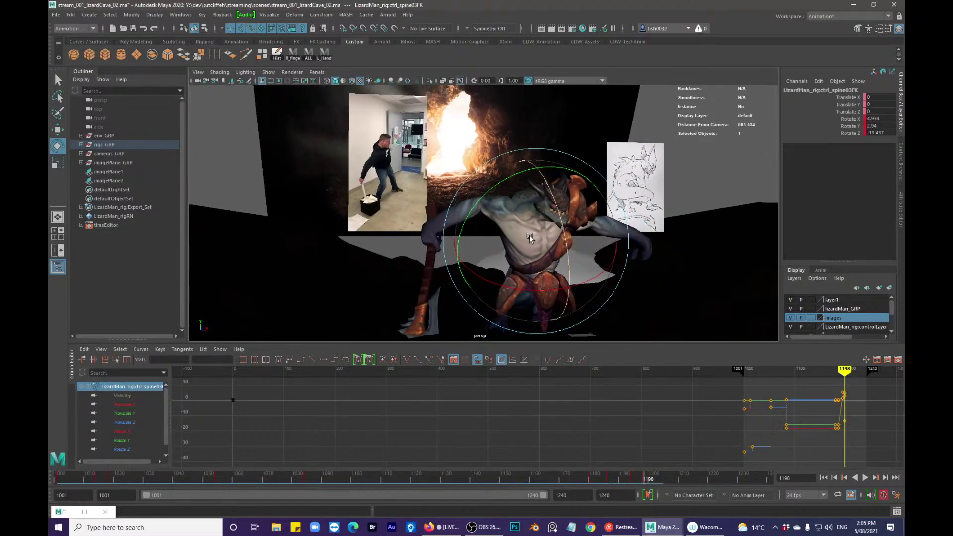
key(comma)
key(period)
key(comma)
key(period)
key(comma)
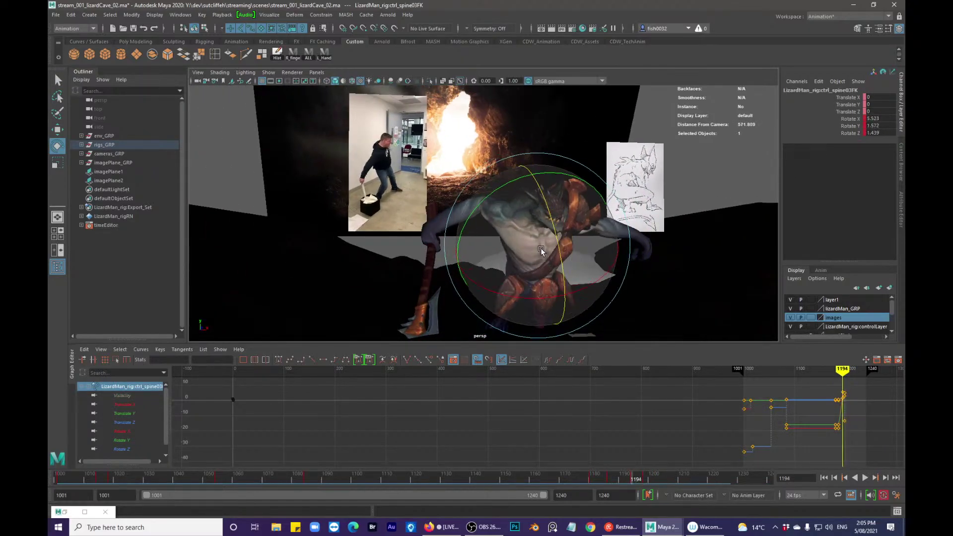
key(period)
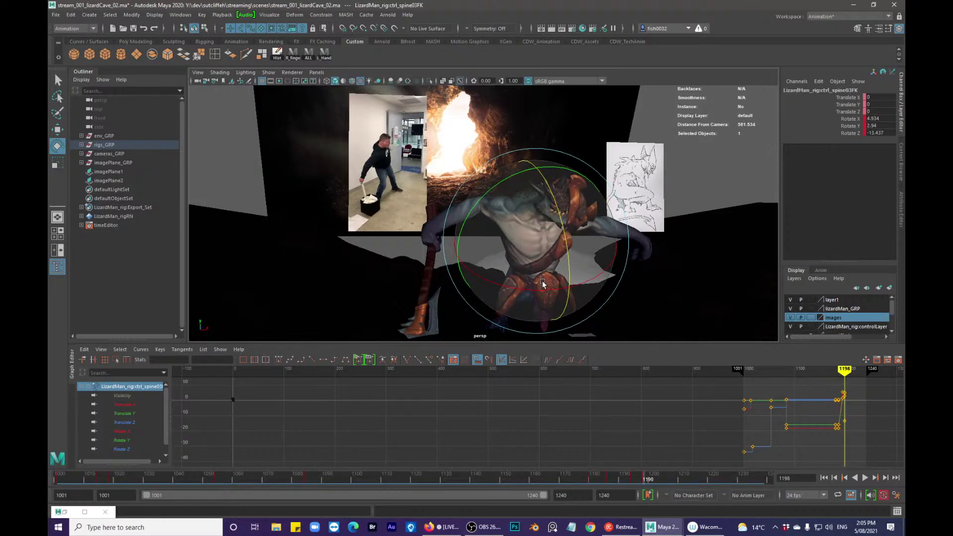
- Rotate the COG control at frame 1198 to lift the torso, checking the pose from the side
alt+drag(542, 283, 640, 250)
key(super)
key(alt+1)
alt+middle_drag(640, 248, 549, 271)
key(q)
click(565, 276)
key(e)
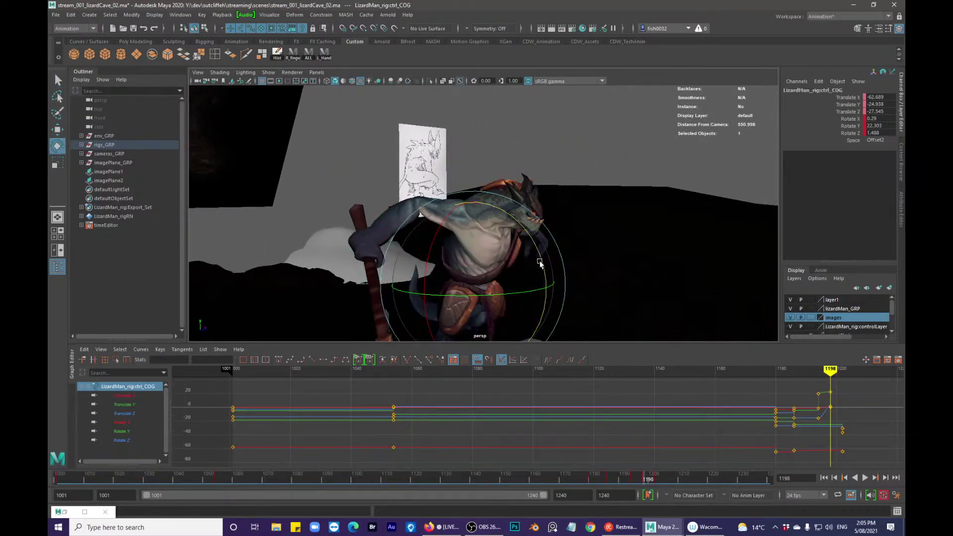
drag(541, 263, 536, 298)
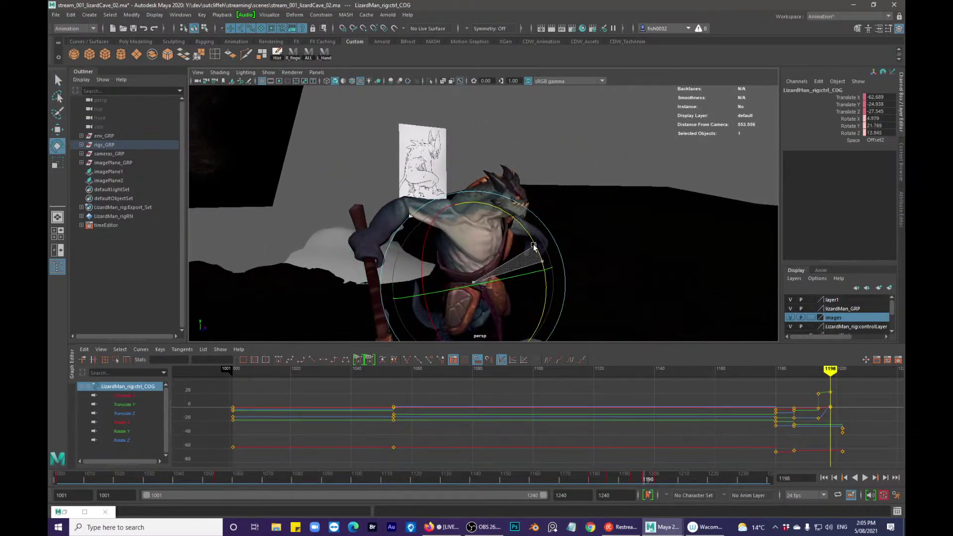
- Select the spine02FK control, key it at frame 1198 and step back to frame 1193
key(q)
click(493, 272)
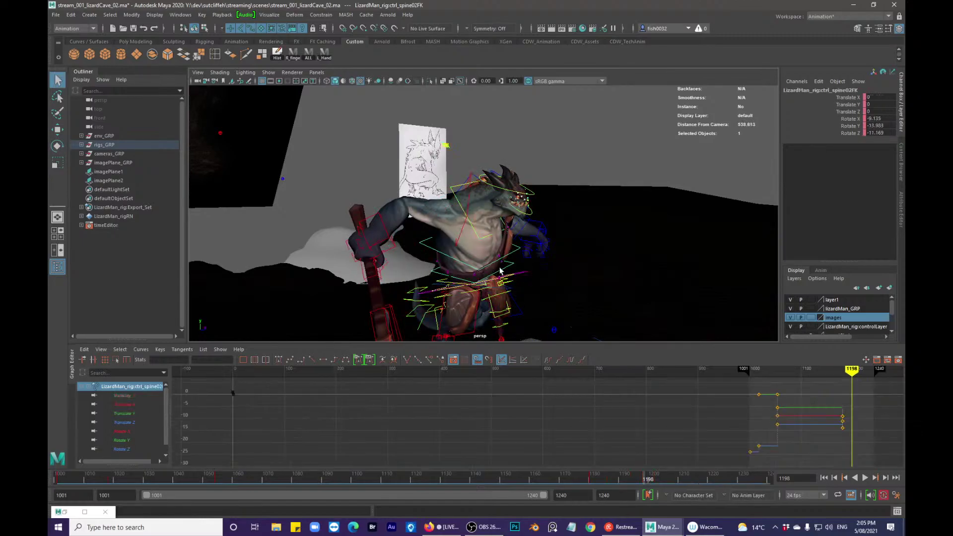
key(s)
key(alt+comma)
key(alt+comma)
key(alt+comma)
key(alt+comma)
key(alt+comma)
key(alt+comma)
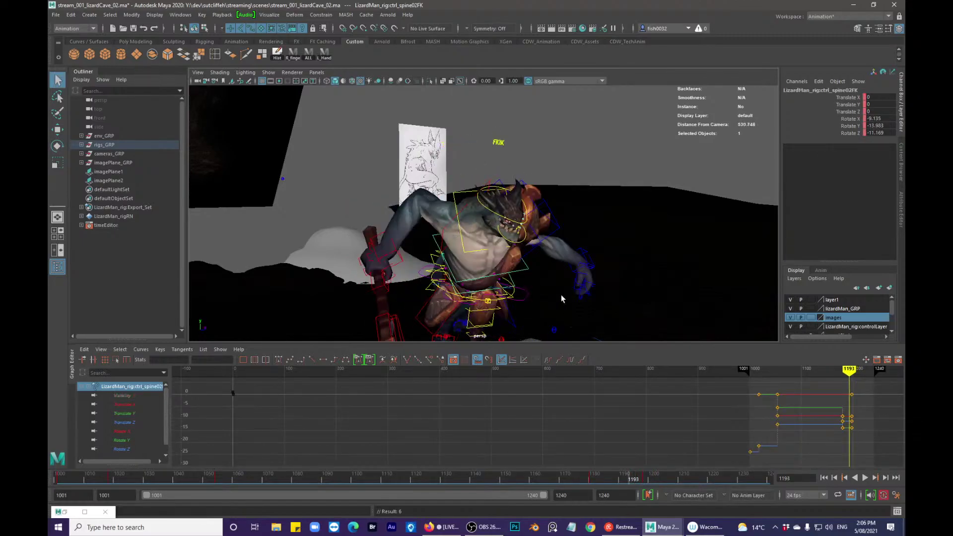
- Key the spine02FK control at frame 1194 and step forward through the following frames
key(alt+period)
key(alt+period)
key(alt+period)
key(alt+period)
key(alt+period)
key(alt+period)
key(alt+period)
key(alt+period)
key(alt+period)
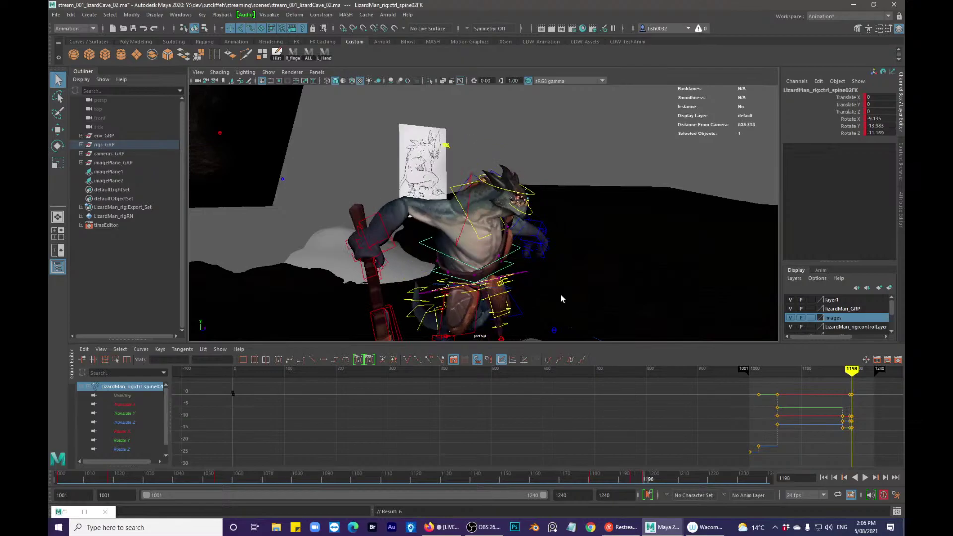
- Key the spine02FK control at frame 1202 and step back to frame 1194
key(alt+period)
key(alt+period)
key(alt+period)
key(alt+comma)
key(alt+comma)
key(alt+comma)
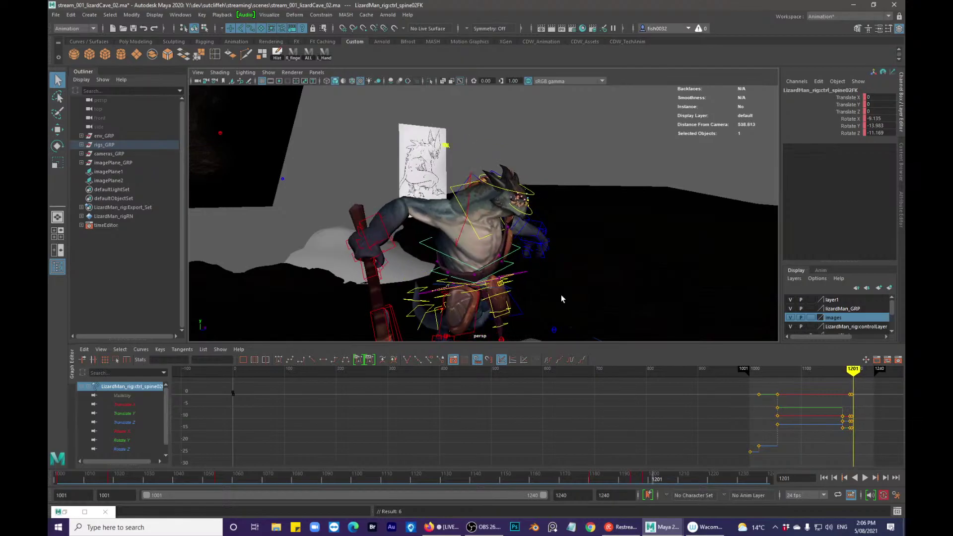
key(alt+period)
key(alt+comma)
key(alt+comma)
key(alt+comma)
key(alt+comma)
key(alt+comma)
key(alt+comma)
key(alt+comma)
key(alt+comma)
key(alt+comma)
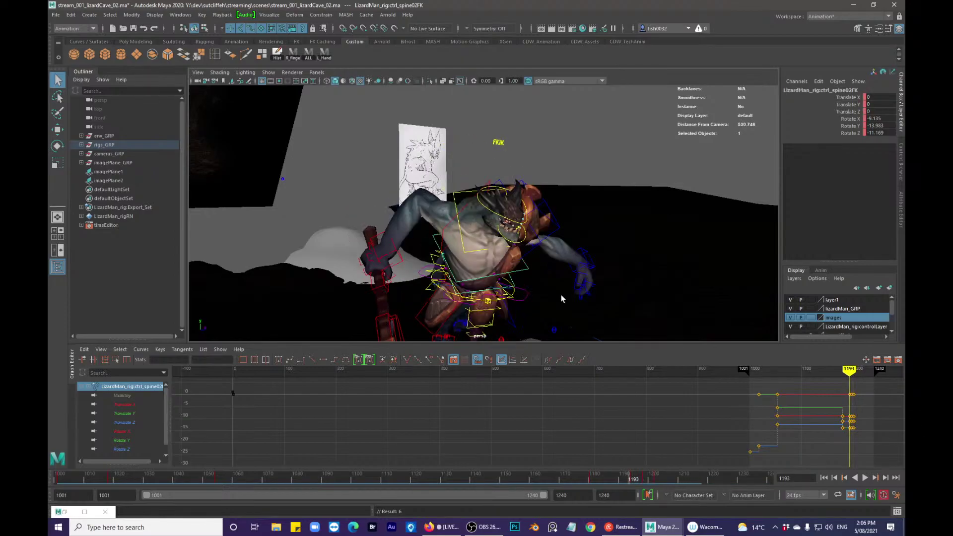
key(alt+period)
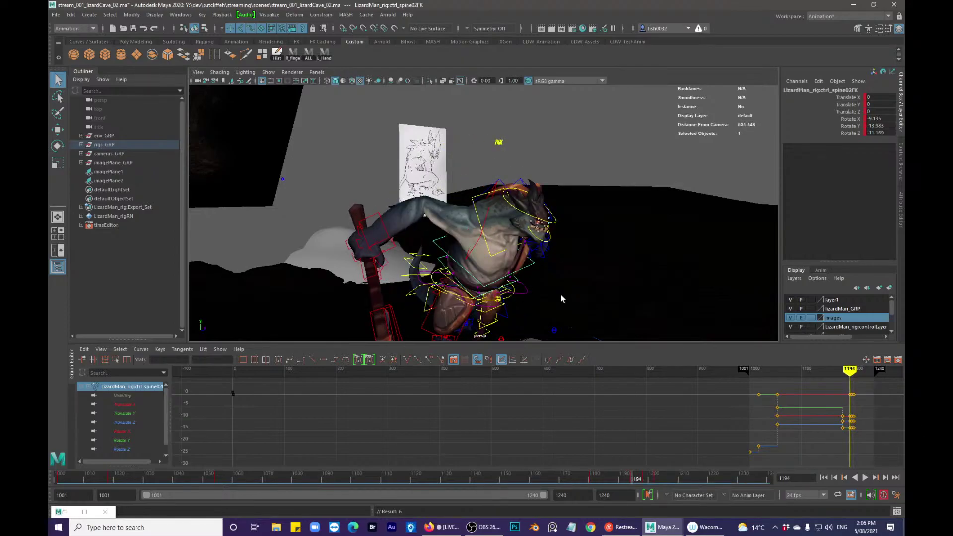
- Select all the rig controls and play back the animation from a frontal view beside the reference video
click(308, 52)
mouse_move(486, 234)
alt+mouse_down()
mouse_move(498, 239)
mouse_move(432, 224)
mouse_move(543, 338)
alt+mouse_up()
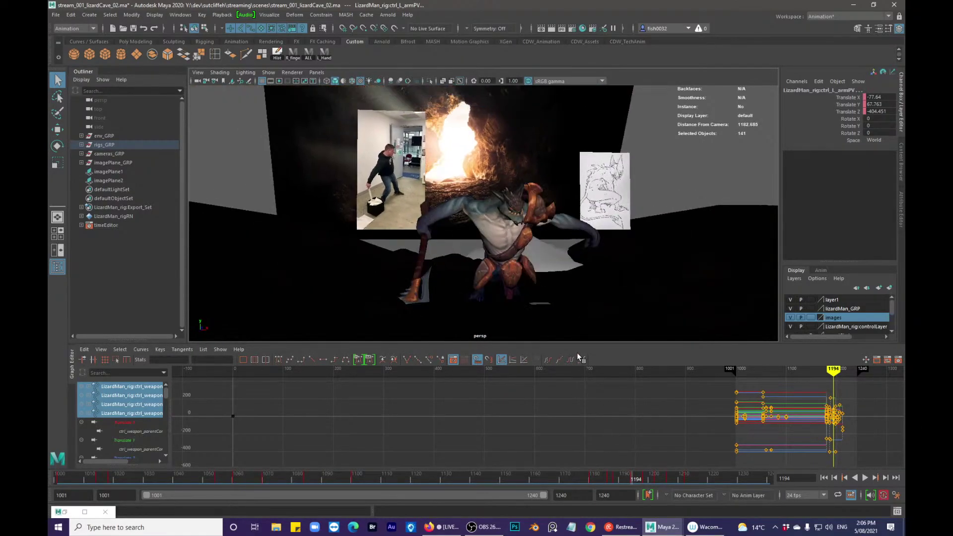
key(alt+v)
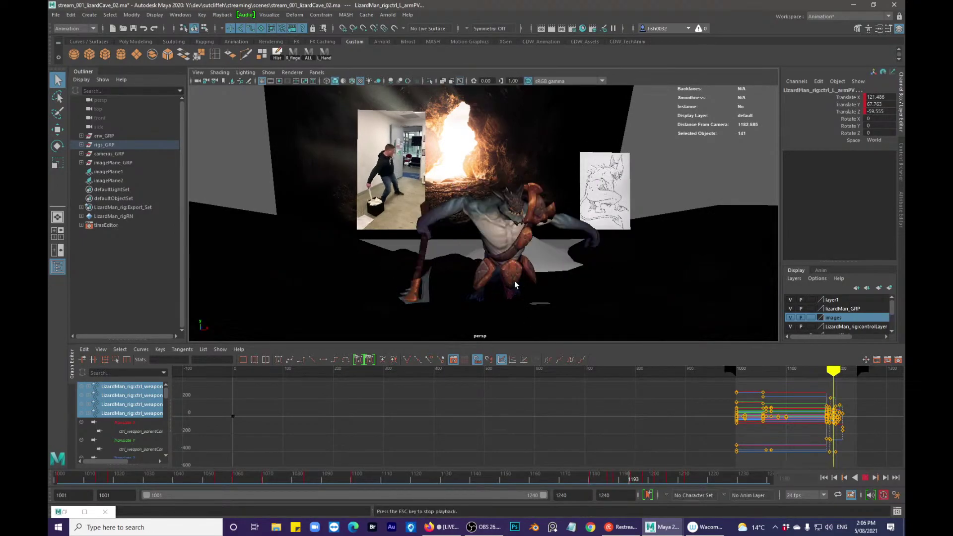
click(588, 479)
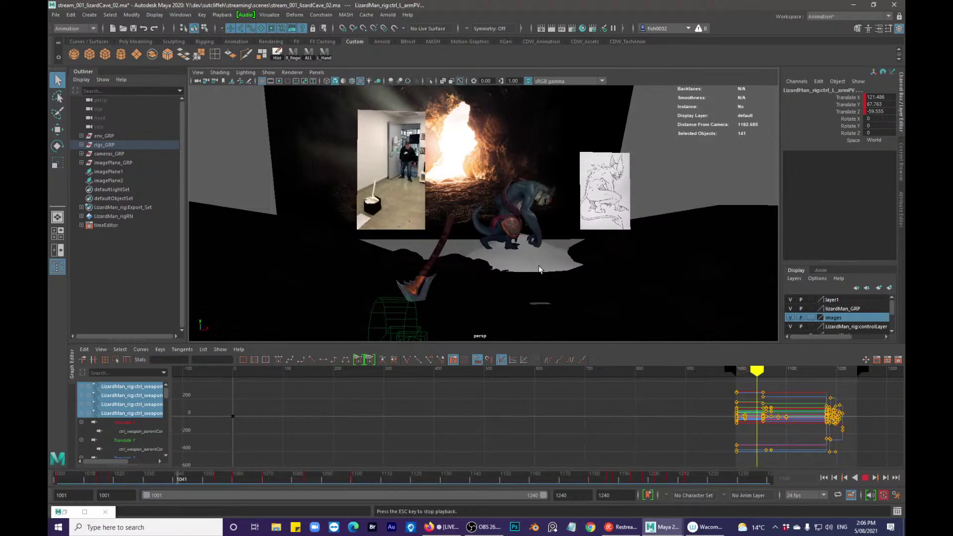
key(Escape)
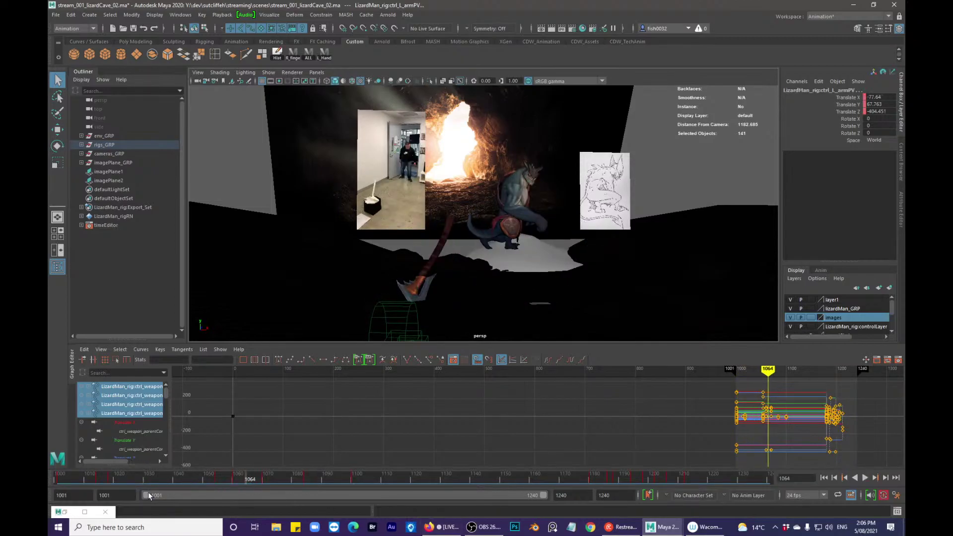
- Set the playback range to 1176–1240, play it back and scrub to frame 1188
drag(134, 478, 438, 492)
click(283, 478)
key(alt+v)
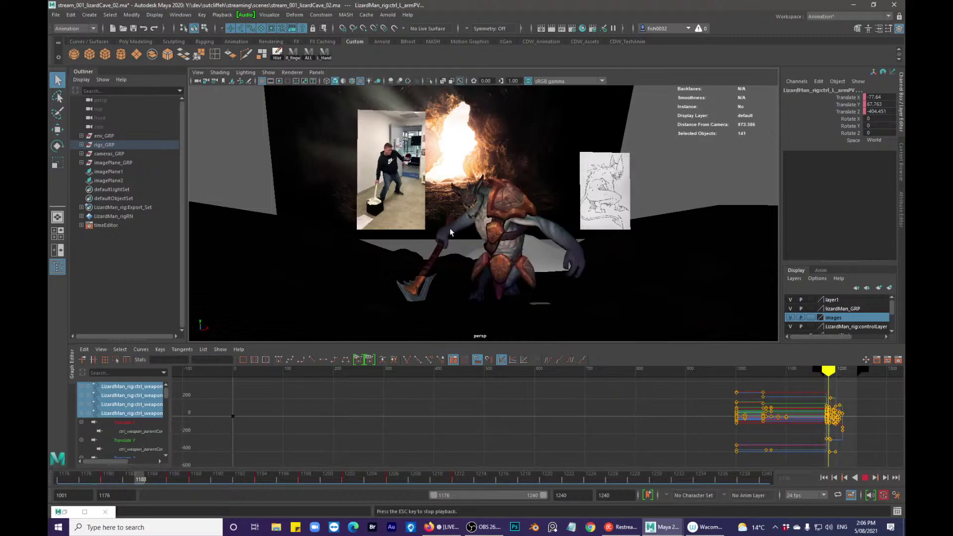
click(60, 477)
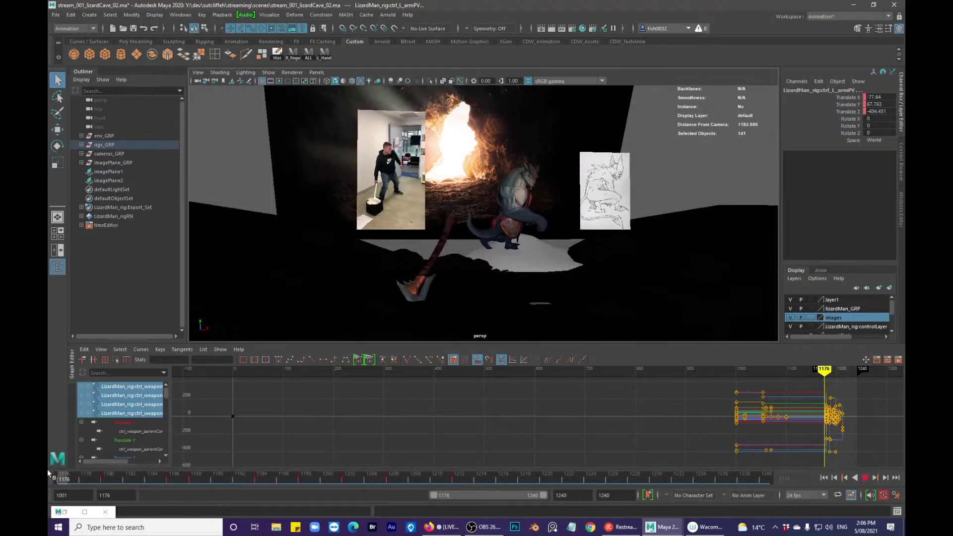
mouse_move(72, 476)
mouse_down()
mouse_move(139, 475)
mouse_move(196, 451)
mouse_up()
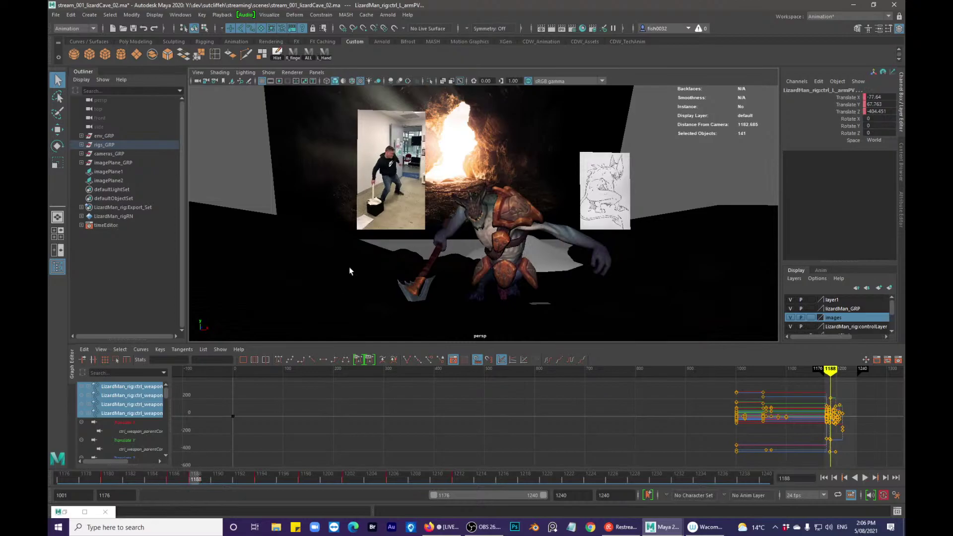
- Select the left arm pole vector control and check its motion by playing back and returning to frame 1188
alt+drag(390, 179, 420, 189)
key(alt+1)
drag(374, 134, 389, 153)
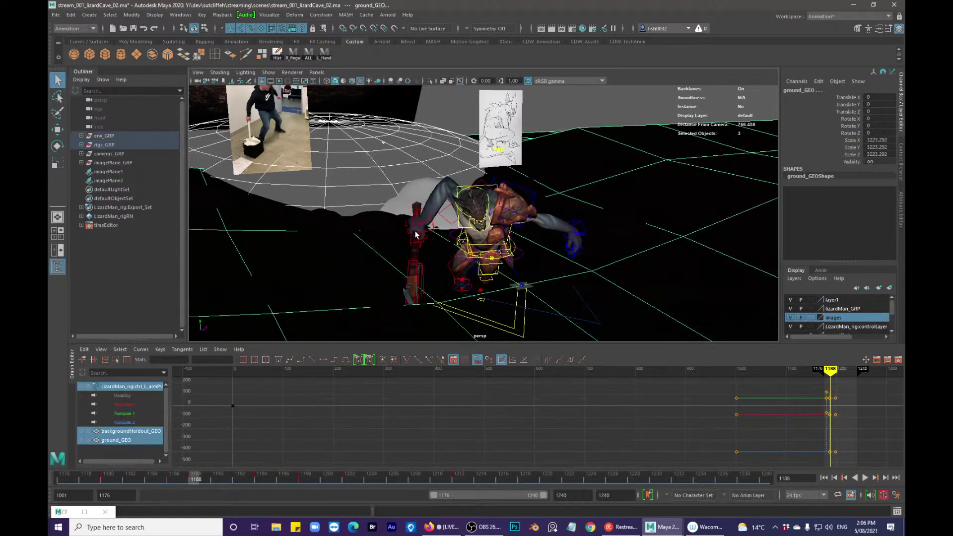
click(384, 141)
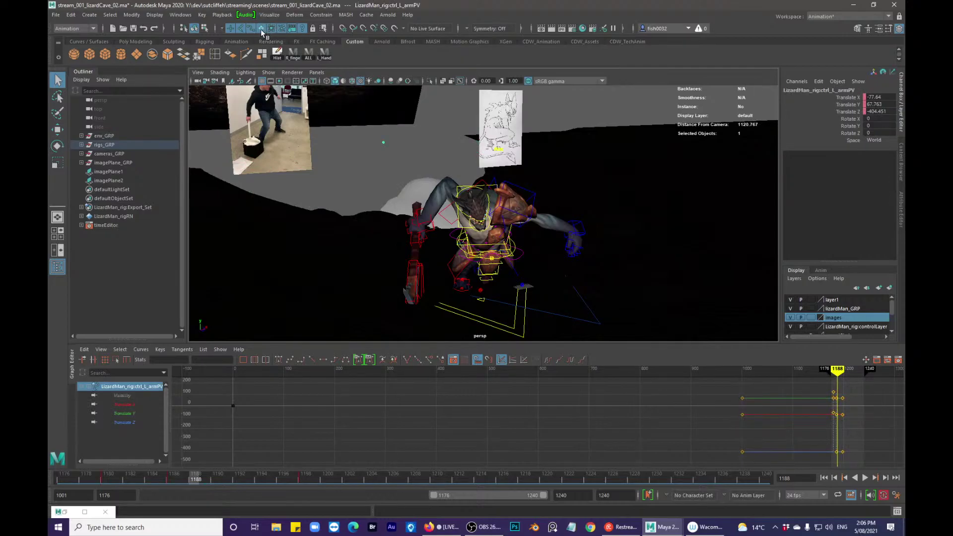
alt+drag(376, 204, 366, 184)
alt+middle_drag(366, 184, 376, 194)
key(alt+v)
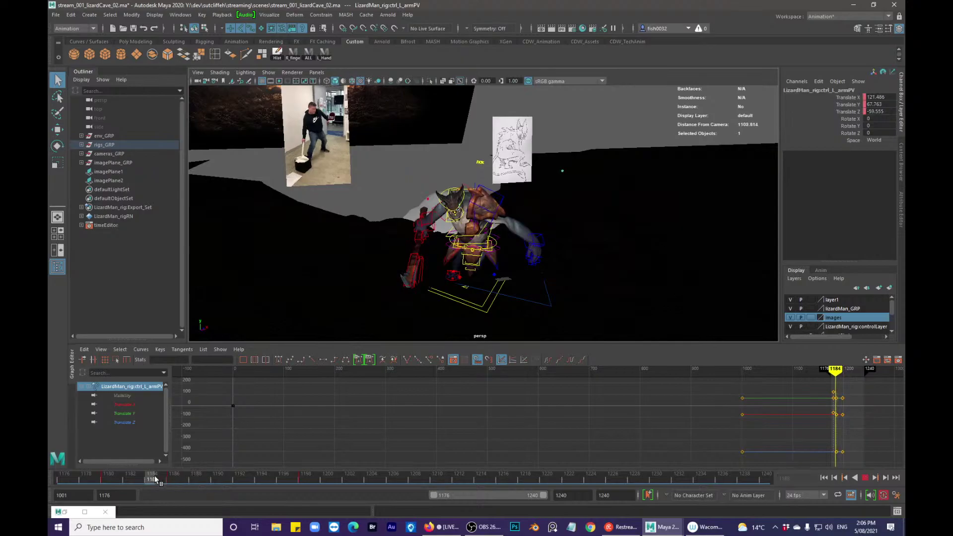
drag(192, 474, 190, 470)
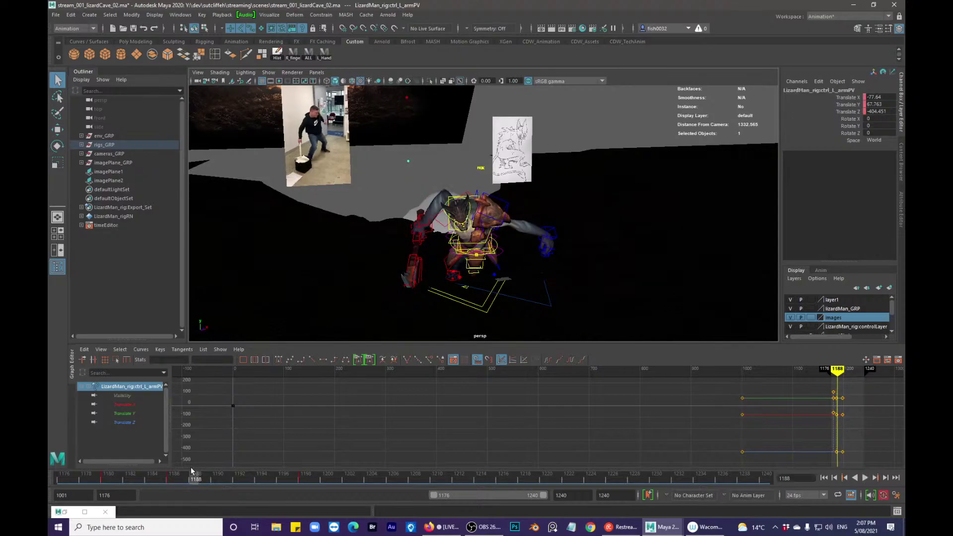
- Select the right arm pole vector control and examine the copy and delete key commands available at frame 1188
click(407, 97)
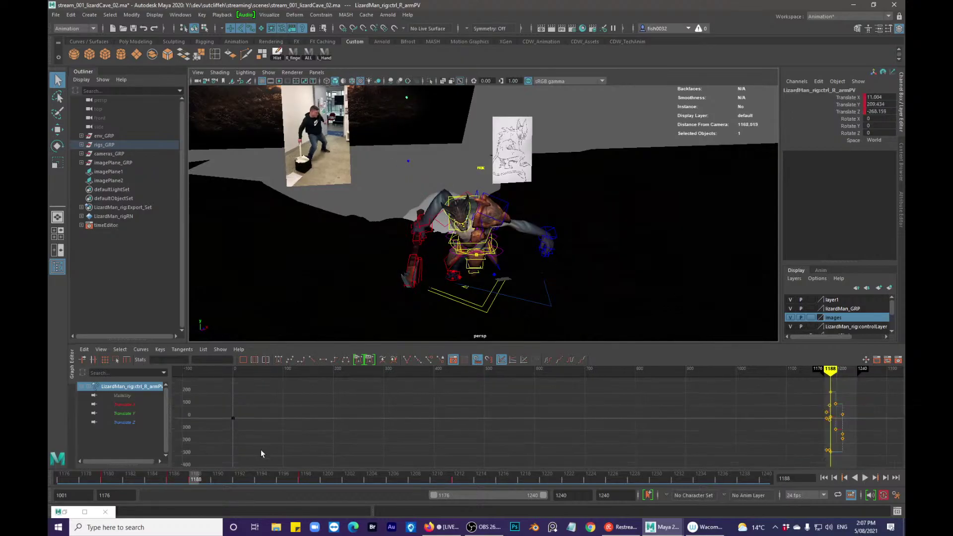
right_click(201, 479)
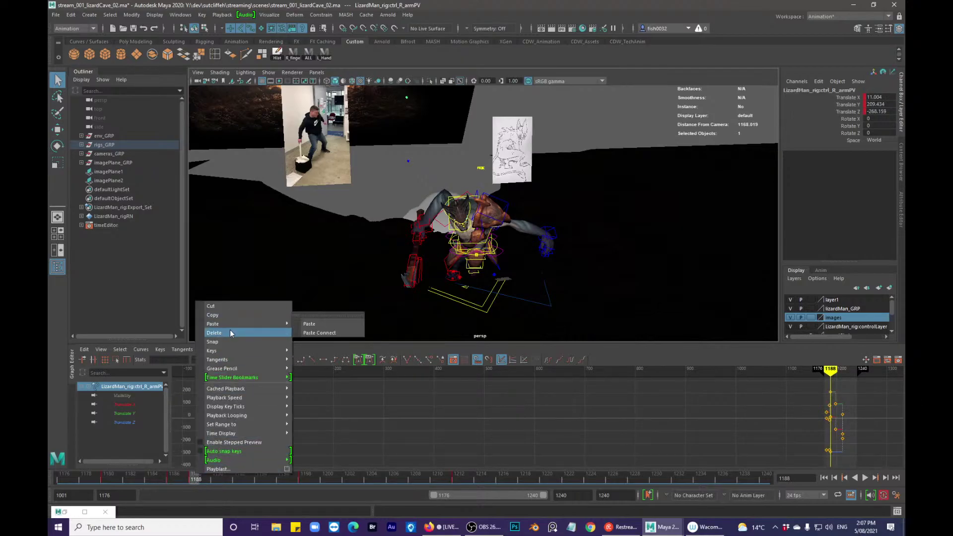
click(173, 482)
right_click(192, 478)
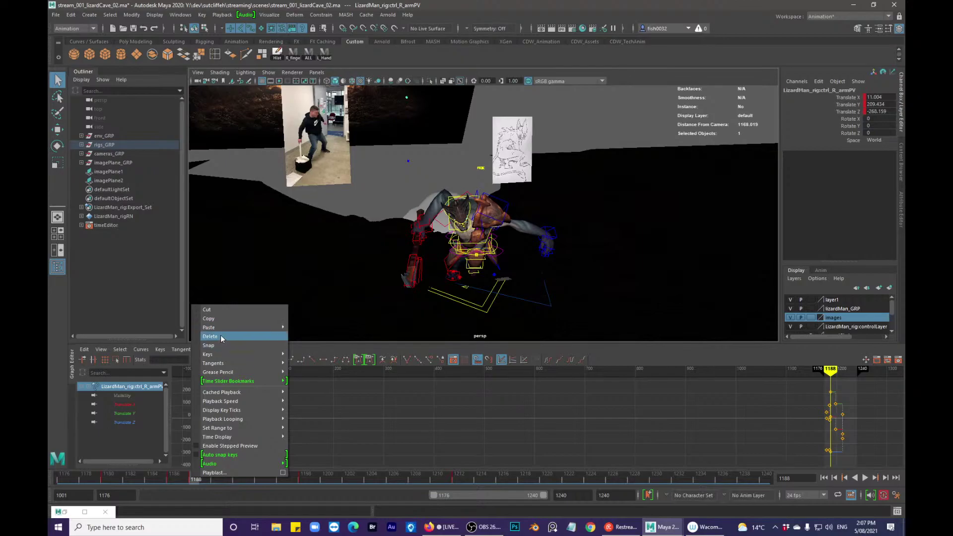
click(160, 504)
drag(174, 482, 195, 479)
right_click(195, 478)
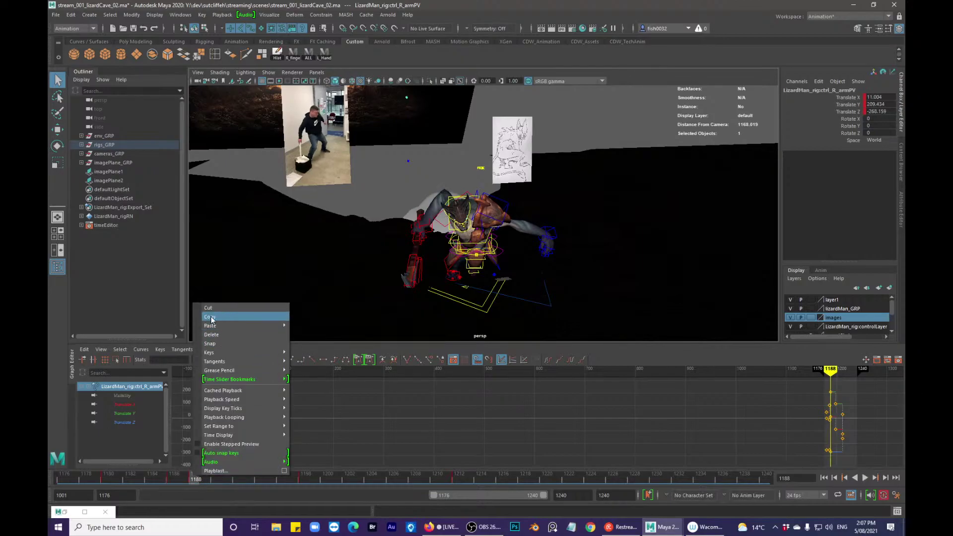
click(164, 514)
click(186, 480)
click(193, 480)
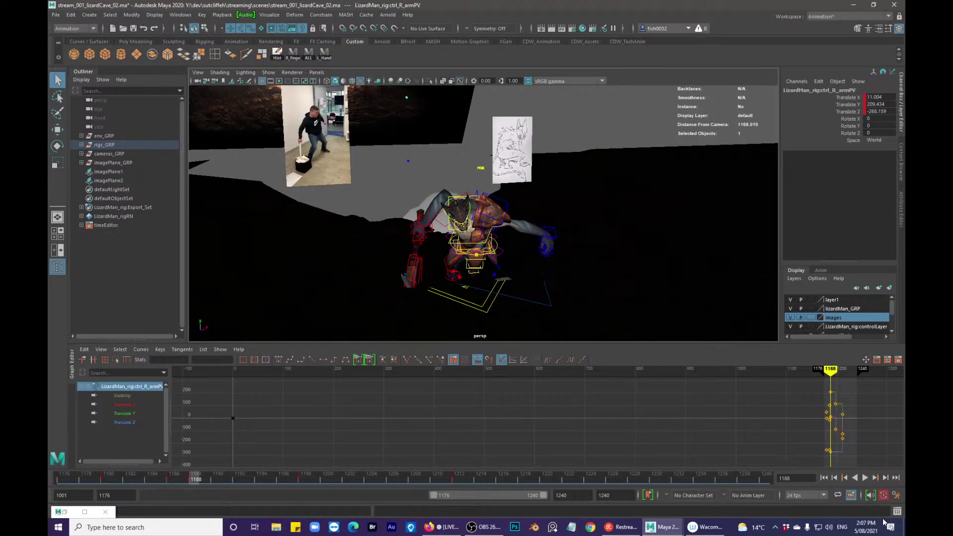
- Delete the right arm pole vector key at frame 1188 and check the logged command in the Script Editor
click(897, 512)
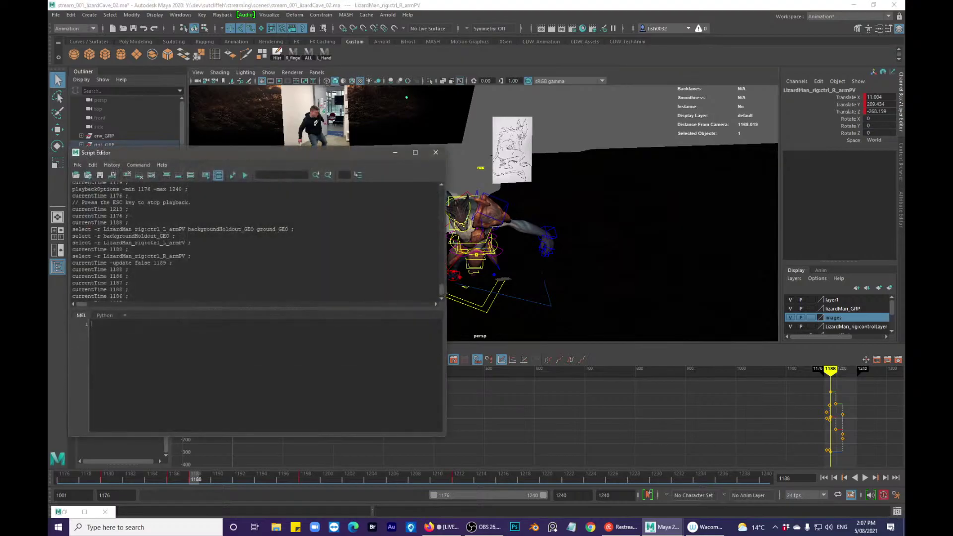
click(441, 297)
click(441, 298)
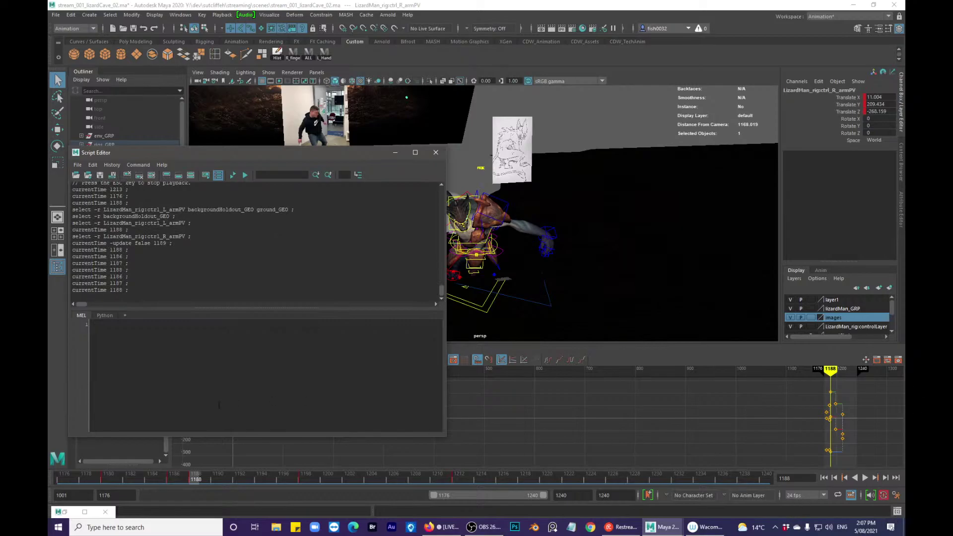
right_click(199, 475)
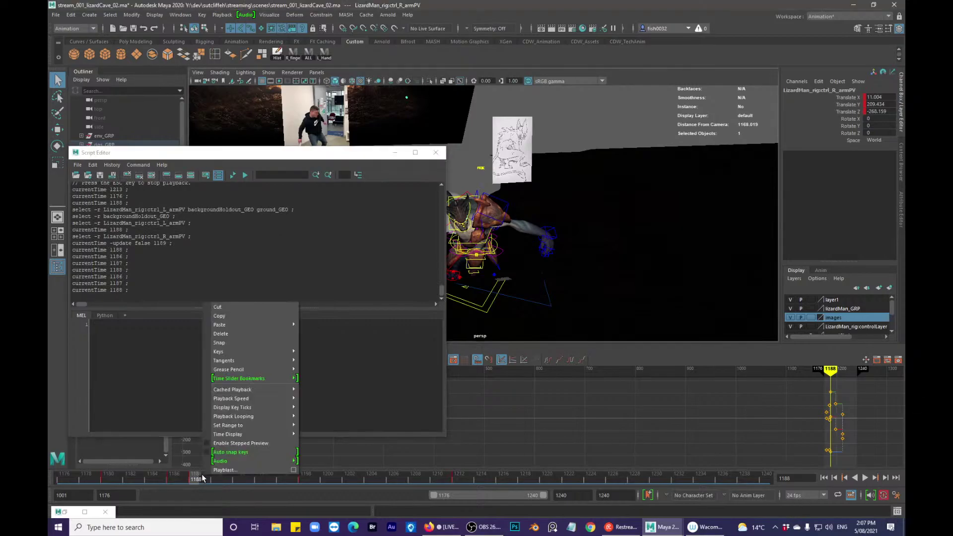
click(233, 338)
drag(132, 292, 129, 286)
click(113, 288)
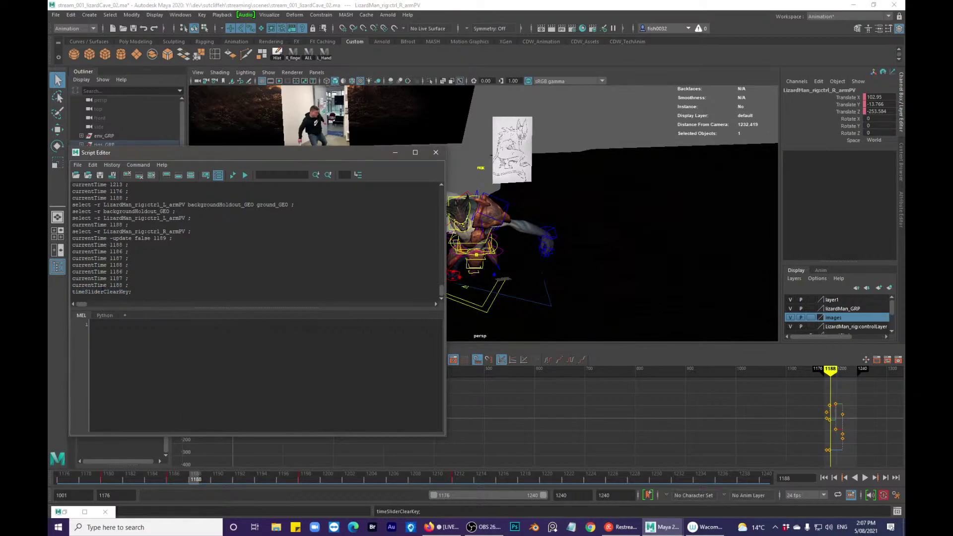
click(435, 152)
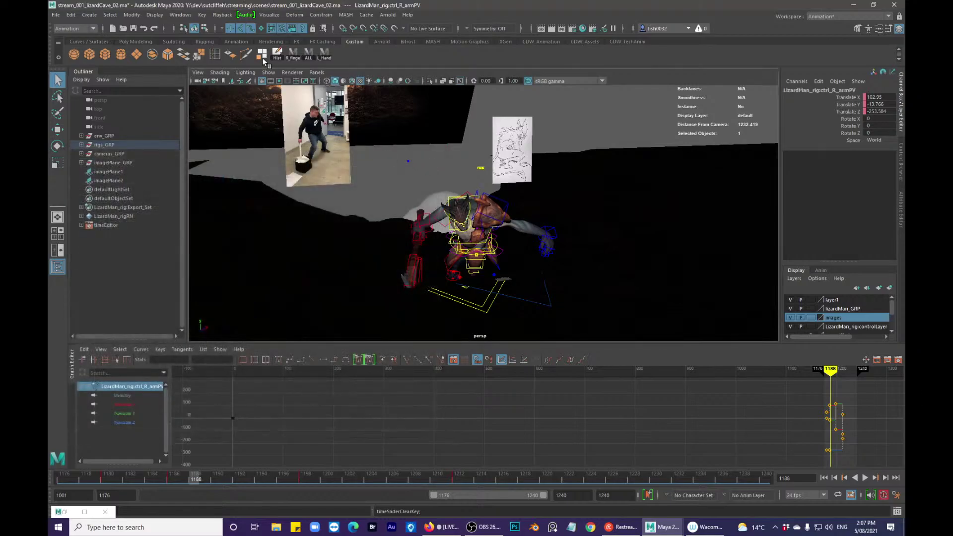
- Open the Hotkey Editor and choose the Maya Default Duplicate hotkey set
click(180, 14)
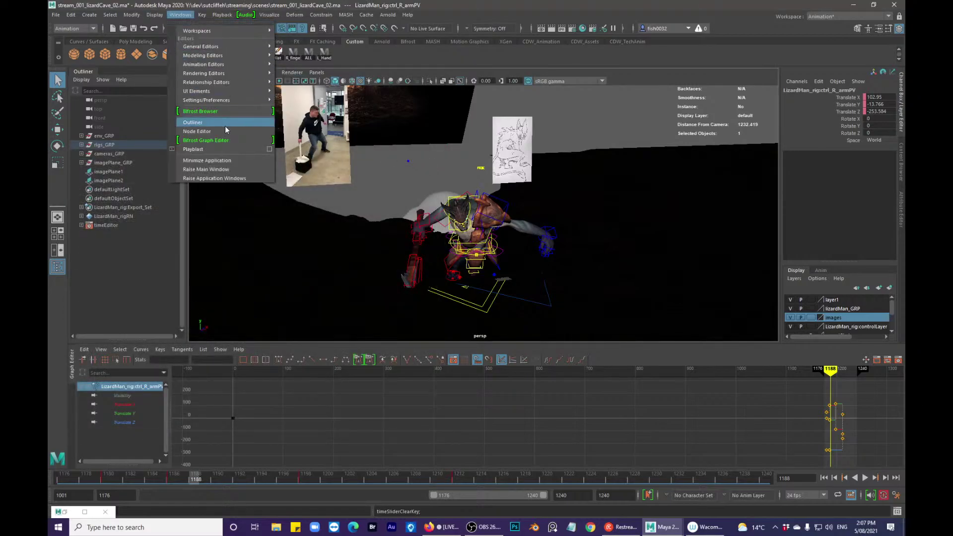
mouse_move(234, 101)
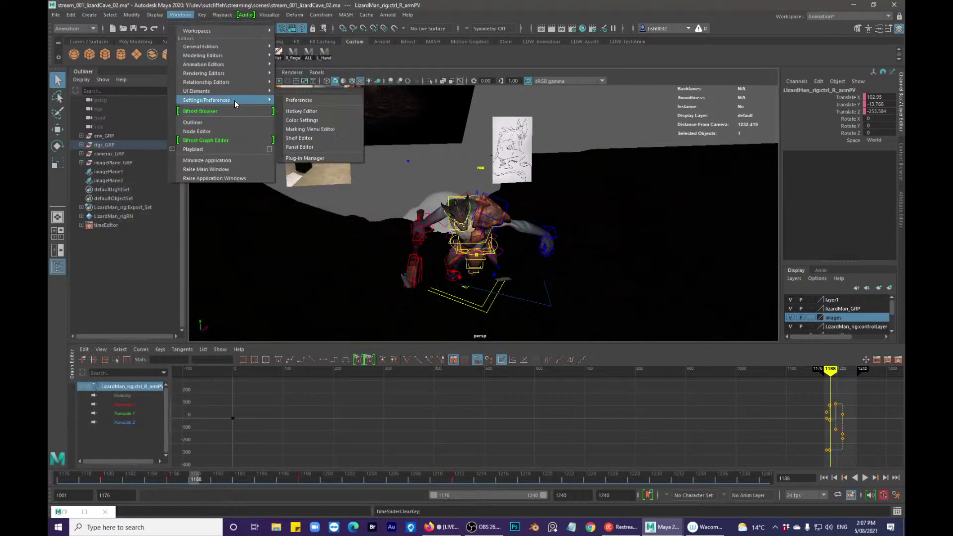
click(309, 113)
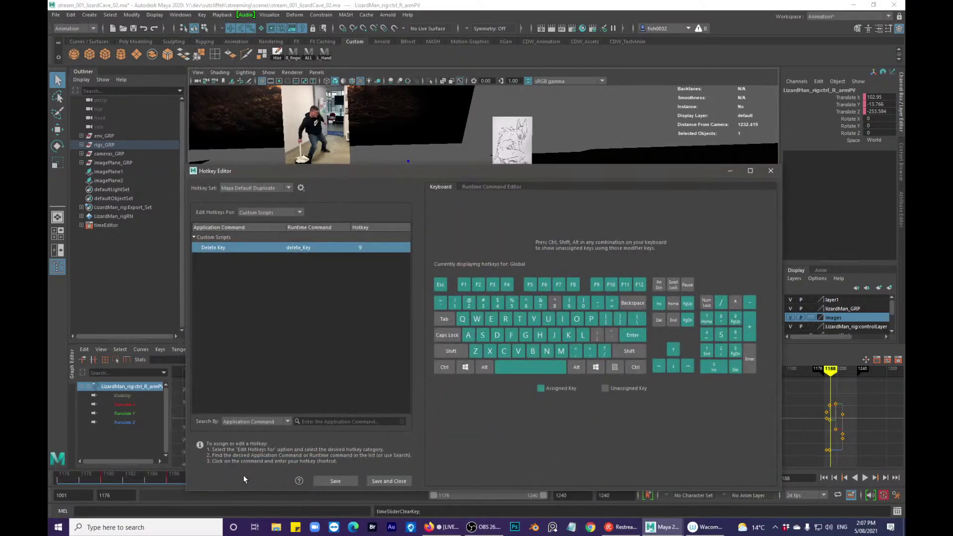
drag(391, 171, 356, 139)
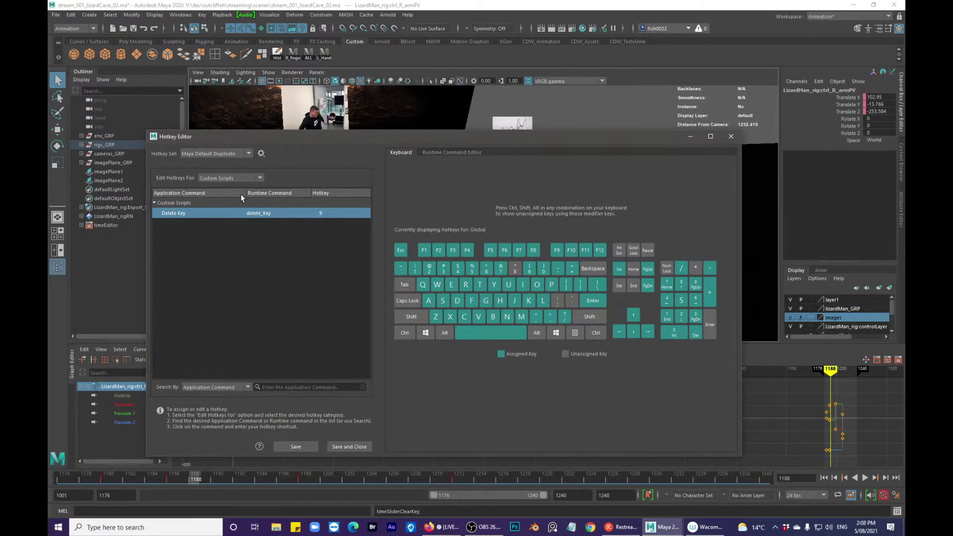
click(248, 177)
click(241, 155)
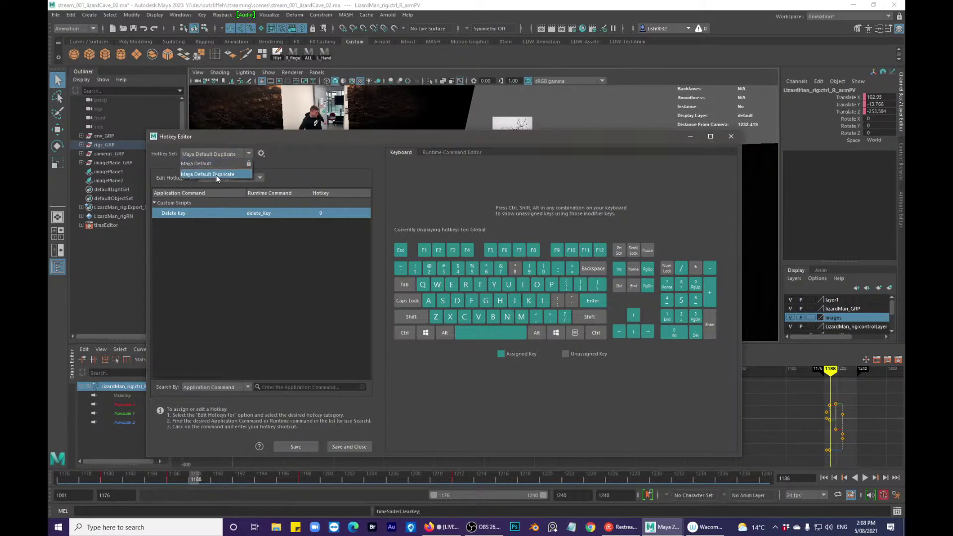
click(216, 174)
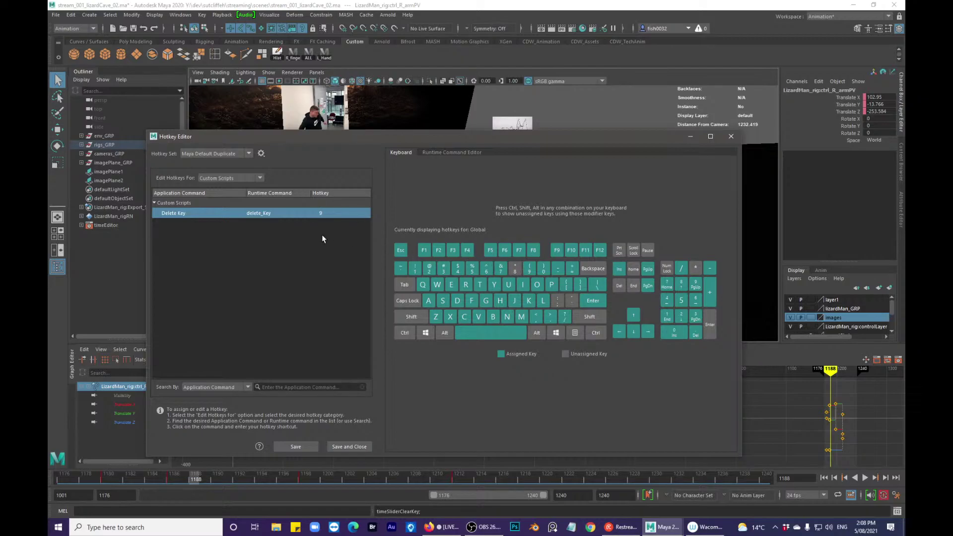
- Look through the Menu Items, Other Items and Editors hotkey categories, returning to Custom Scripts
click(237, 174)
click(240, 188)
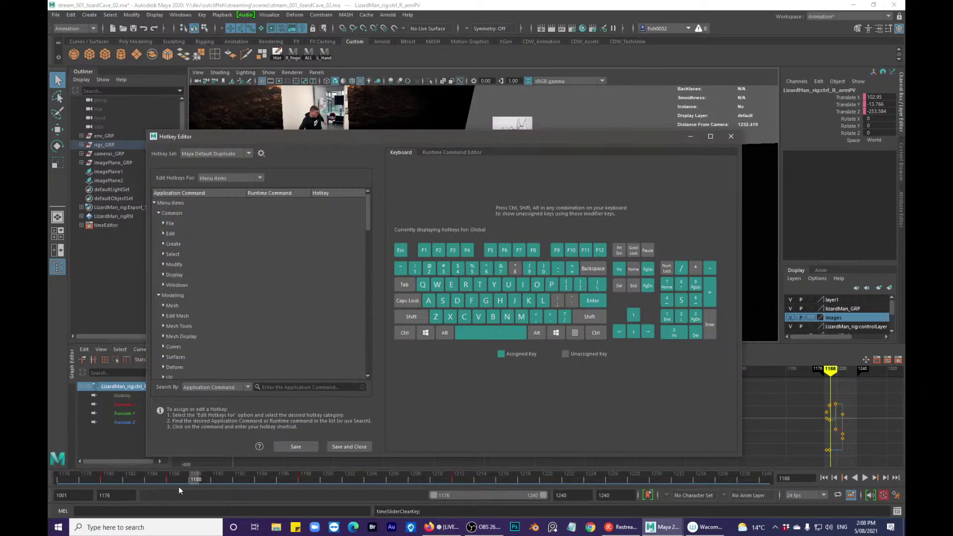
drag(368, 216, 367, 239)
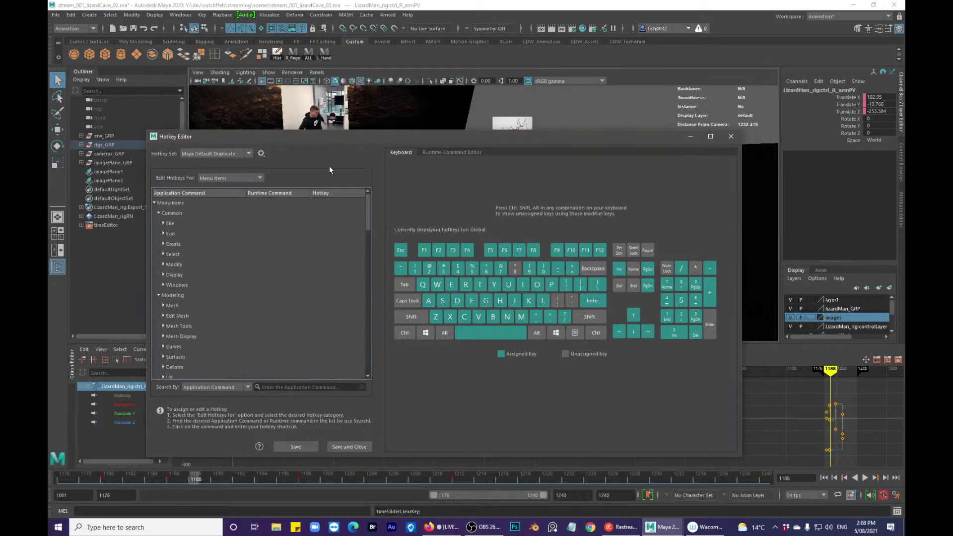
click(230, 177)
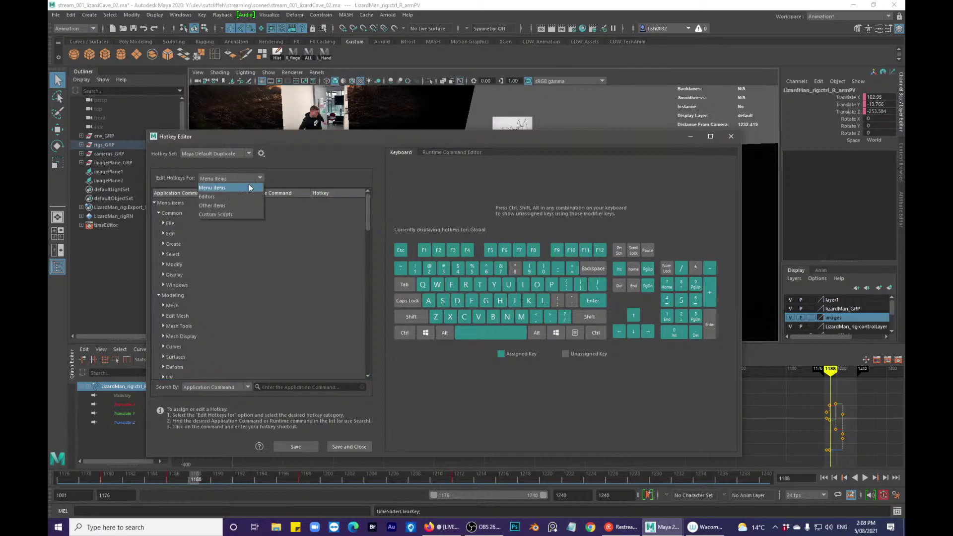
click(236, 205)
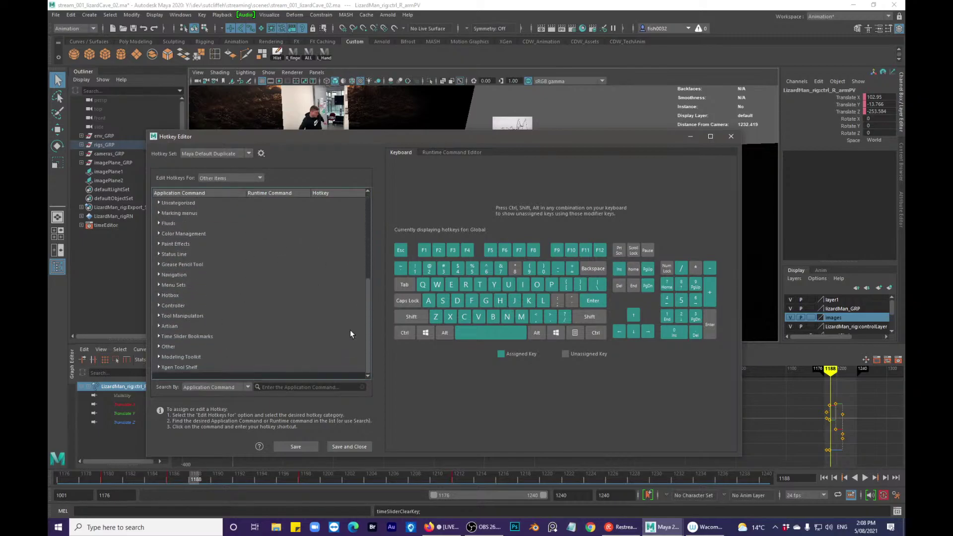
click(260, 178)
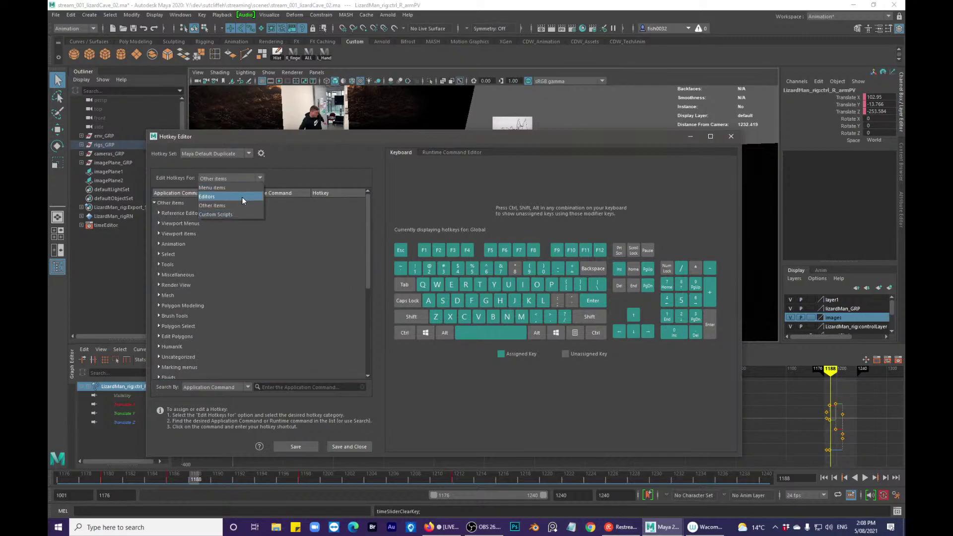
click(241, 197)
click(250, 178)
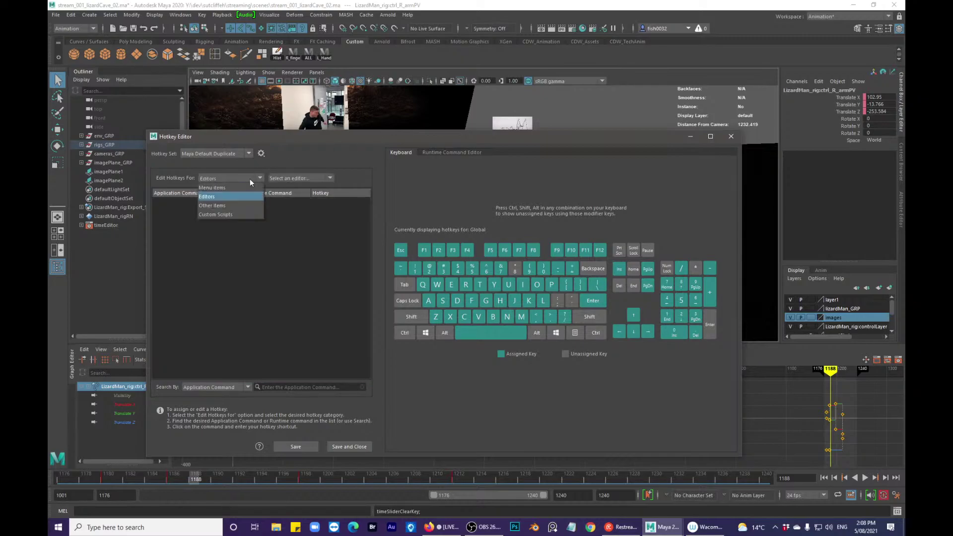
click(249, 184)
mouse_move(367, 218)
mouse_down()
mouse_move(361, 263)
mouse_move(350, 268)
mouse_move(366, 271)
mouse_move(361, 289)
mouse_move(370, 203)
mouse_up()
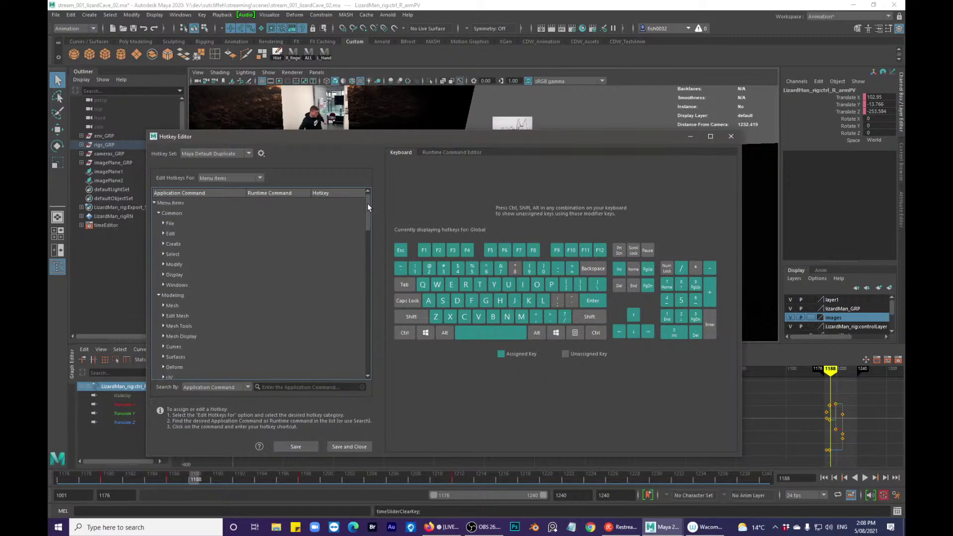
click(240, 177)
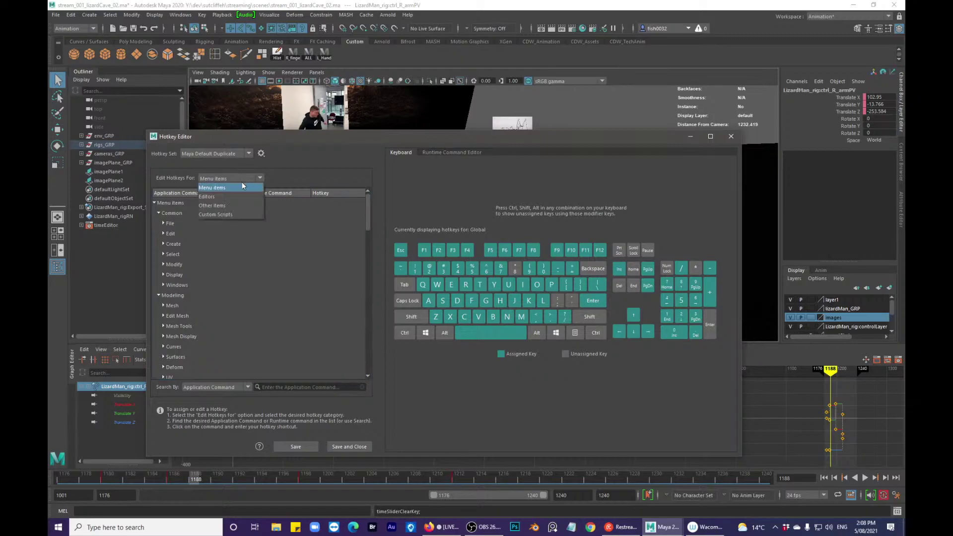
click(231, 214)
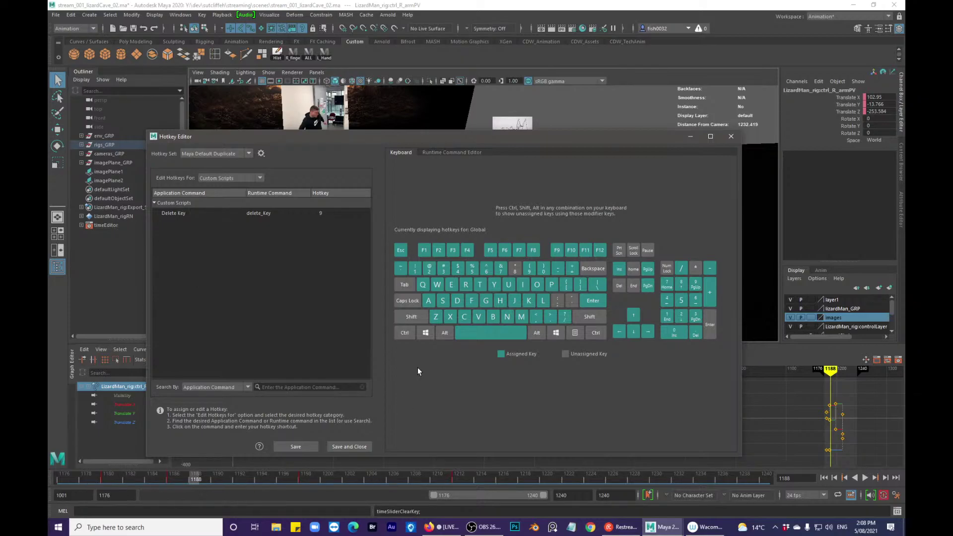
- Bring up the Runtime Command Editor and copy the timeSliderClearKey; line from the Script Editor history
click(445, 152)
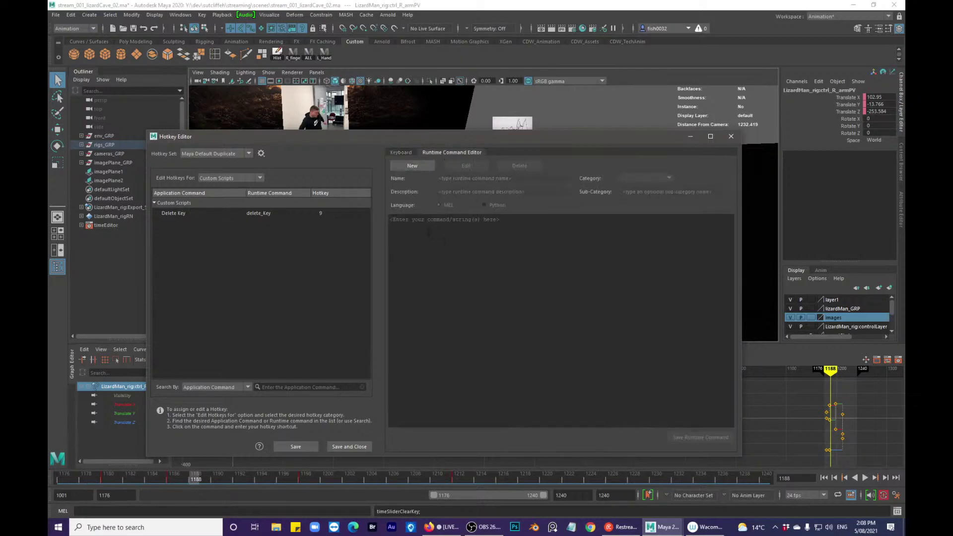
click(896, 511)
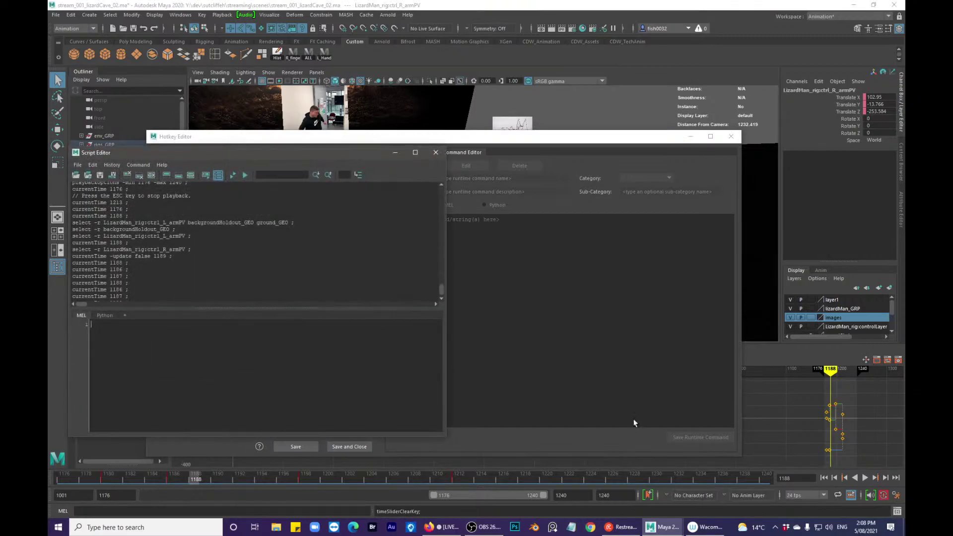
drag(437, 290, 442, 308)
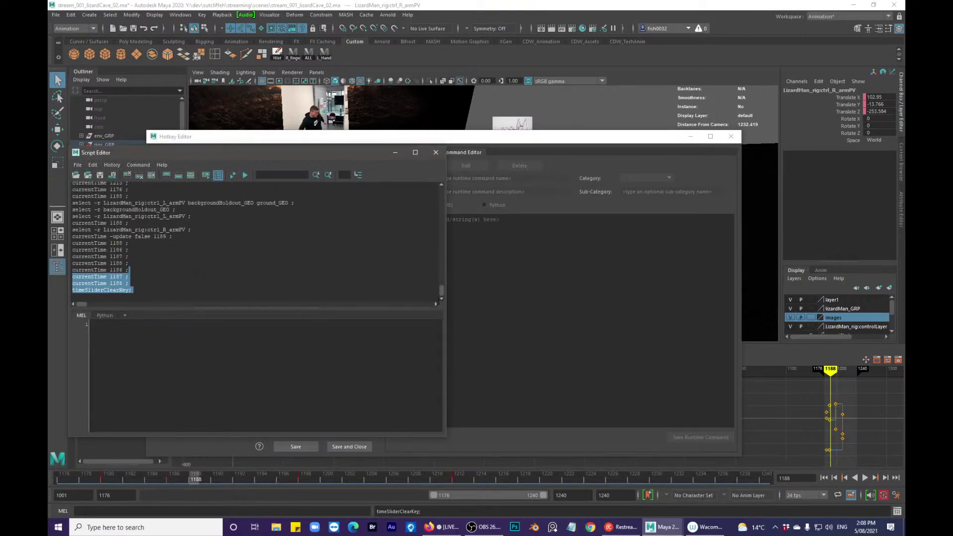
click(165, 225)
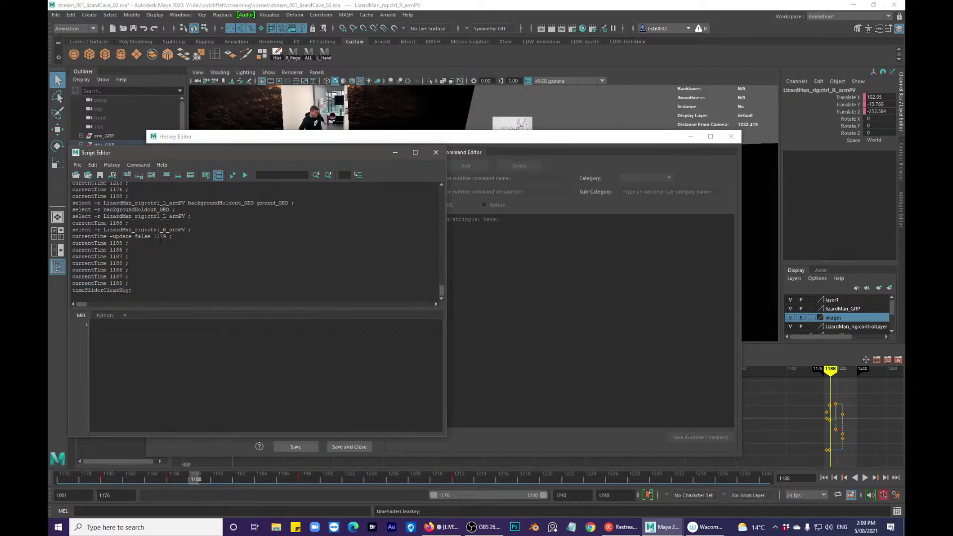
drag(132, 292, 73, 281)
click(147, 282)
drag(143, 289, 72, 290)
key(ctrl+c)
click(352, 183)
click(436, 152)
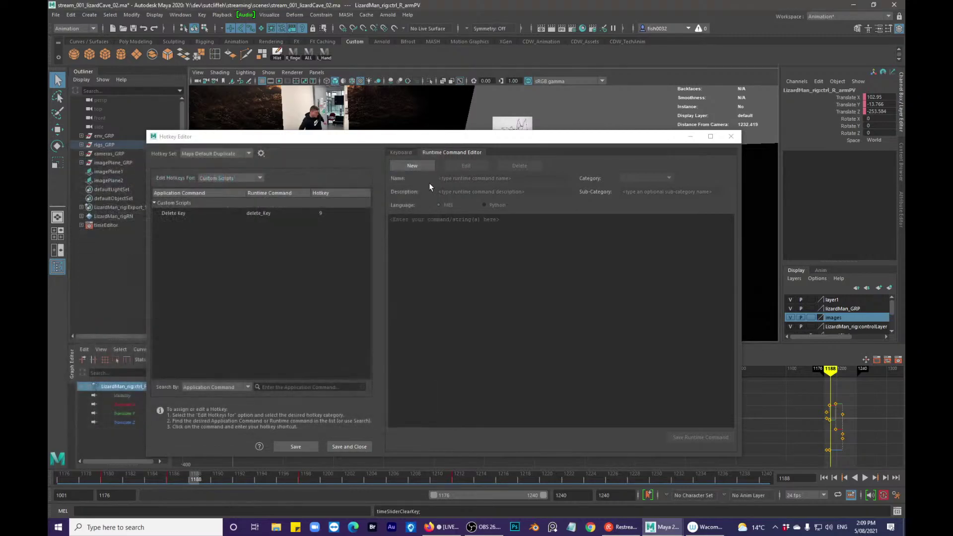
- Try to create and save a MEL runtime command in Custom Scripts containing timeSliderClearKey;
click(449, 242)
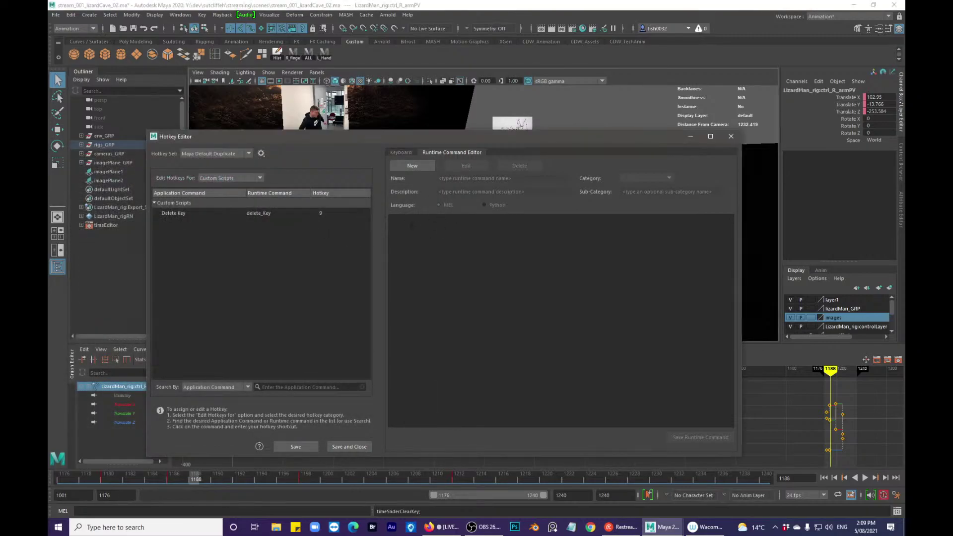
click(415, 166)
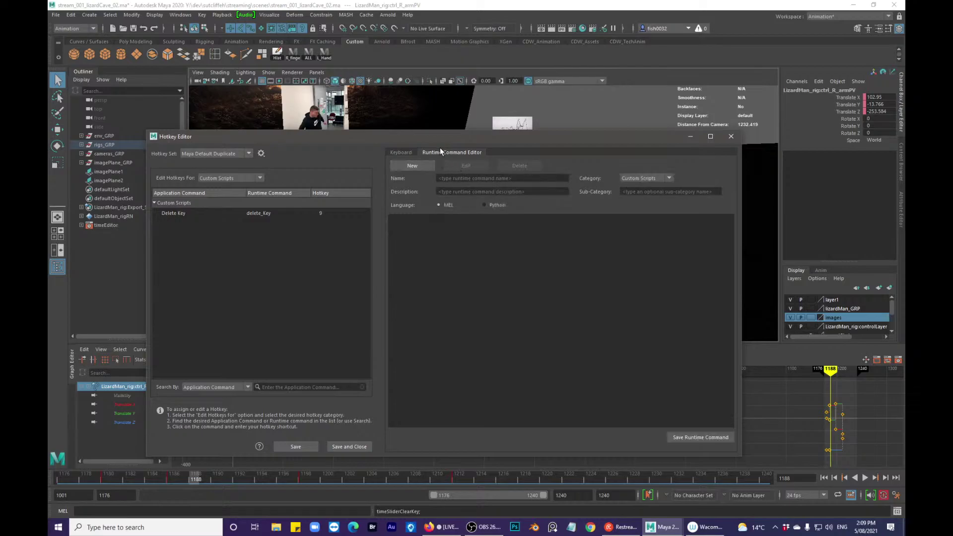
click(444, 181)
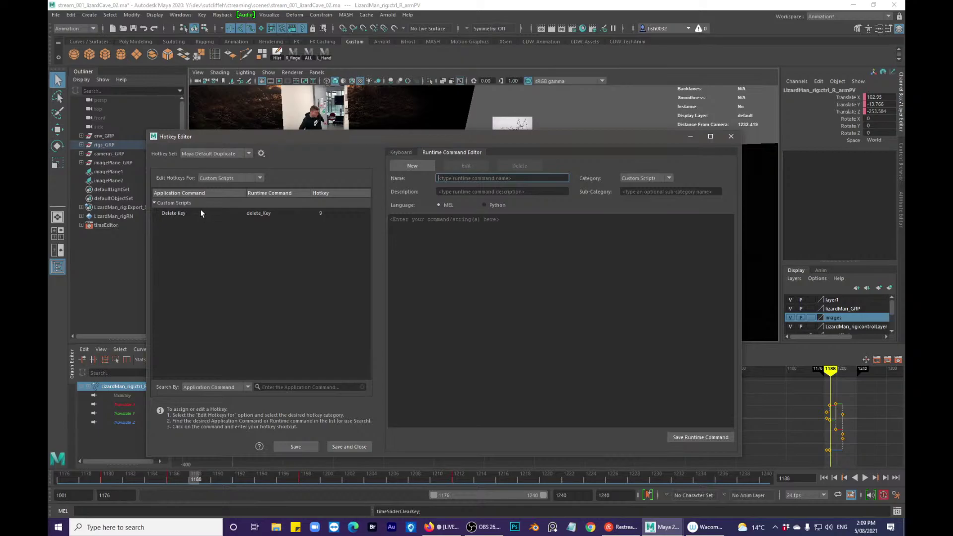
click(445, 194)
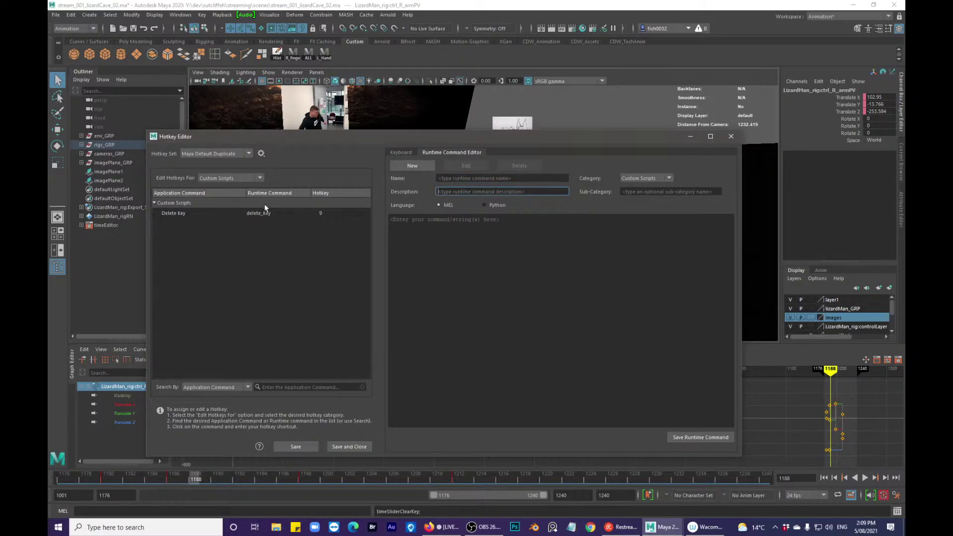
click(454, 232)
key(ctrl+v)
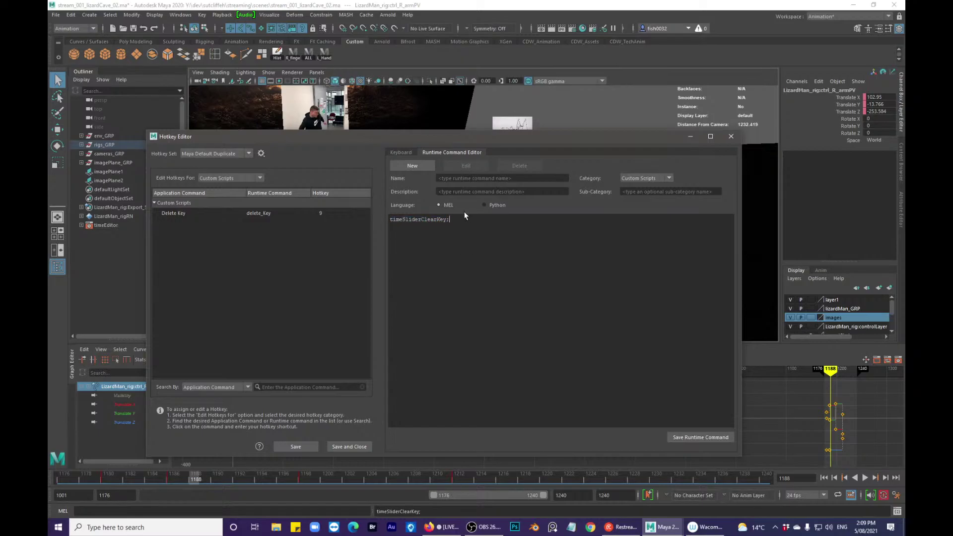
click(258, 178)
click(245, 188)
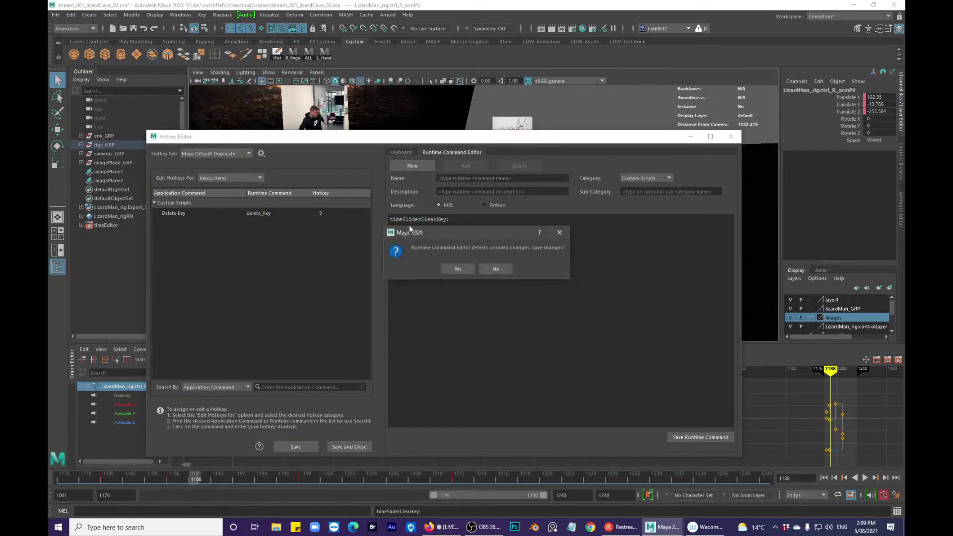
click(467, 269)
click(468, 270)
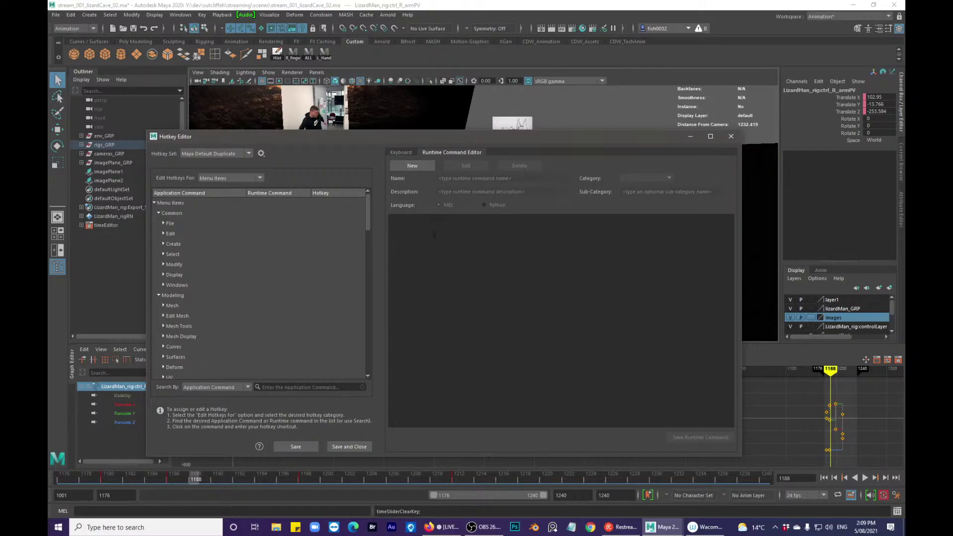
- Show the Custom Scripts hotkeys again together with the keyboard assignment map
click(260, 178)
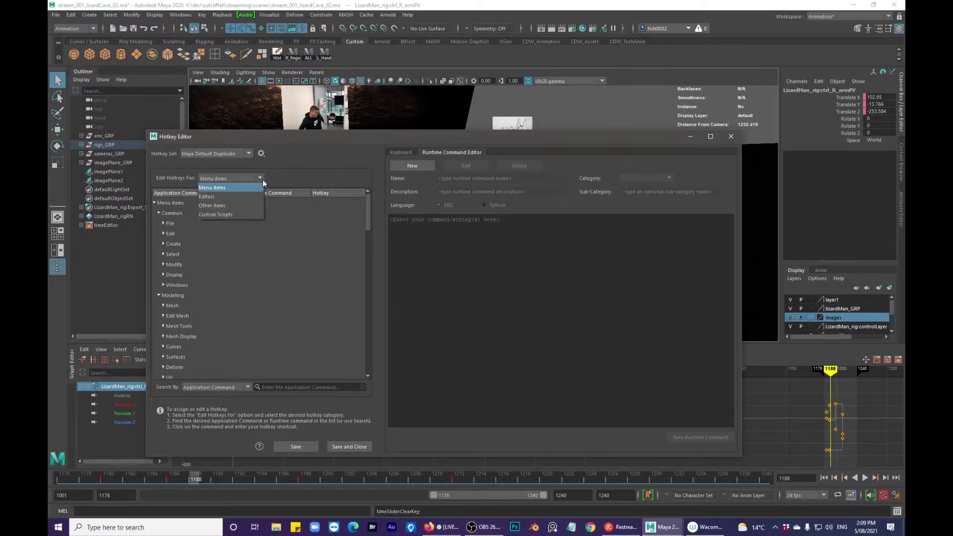
click(243, 215)
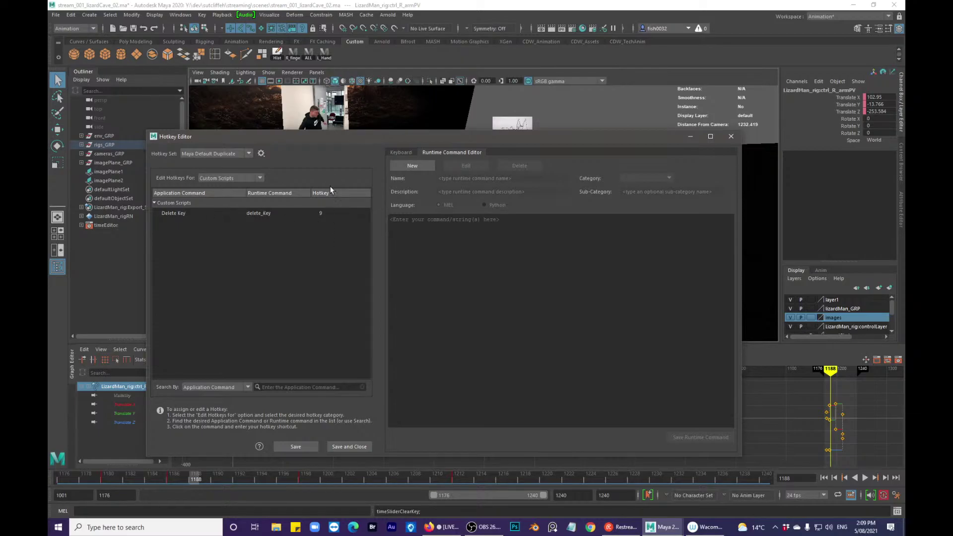
click(397, 152)
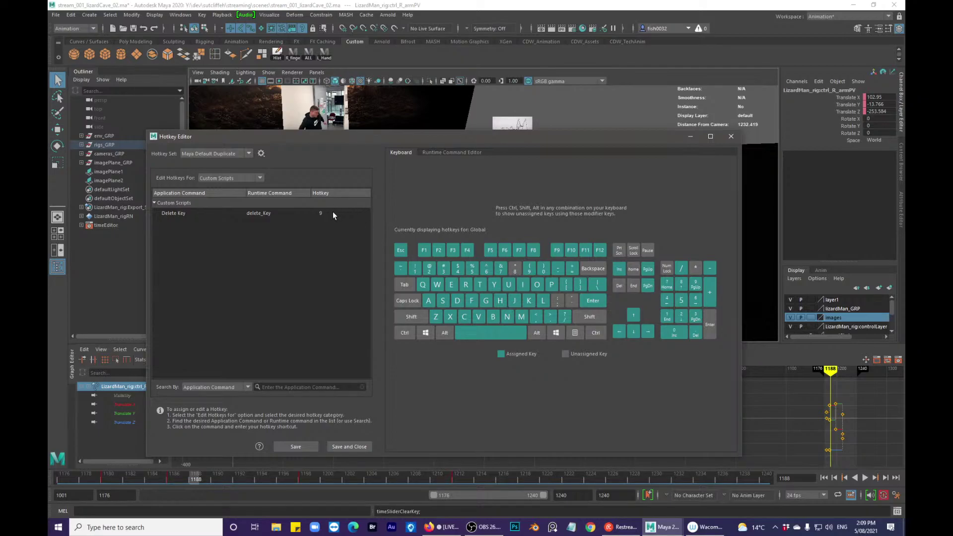
- Close the Hotkey Editor, test the delete-key hotkey on the right arm pole vector's keys, and undo the deletions
click(730, 136)
drag(192, 476, 176, 475)
key(alt+v)
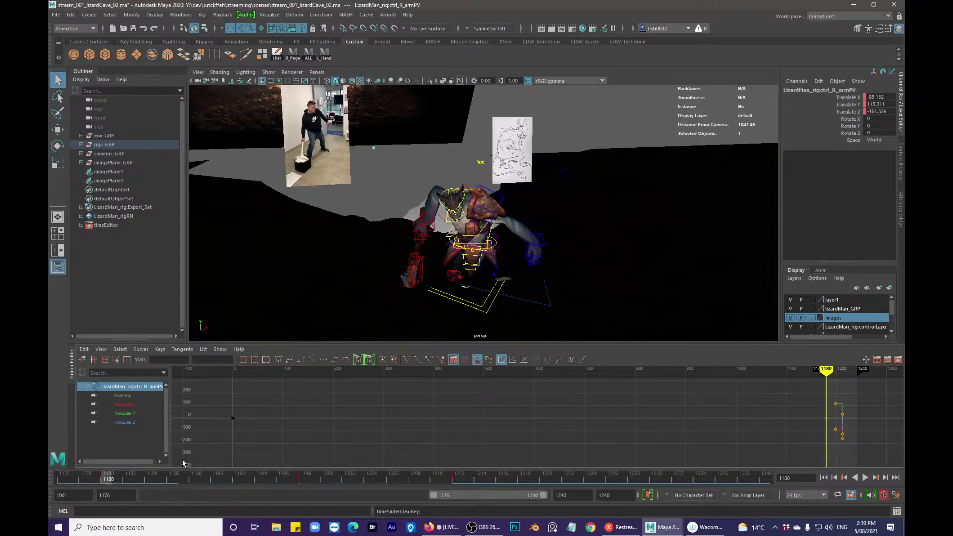
drag(368, 480, 307, 473)
key(ctrl+z)
key(ctrl+z)
key(ctrl+z)
key(ctrl+z)
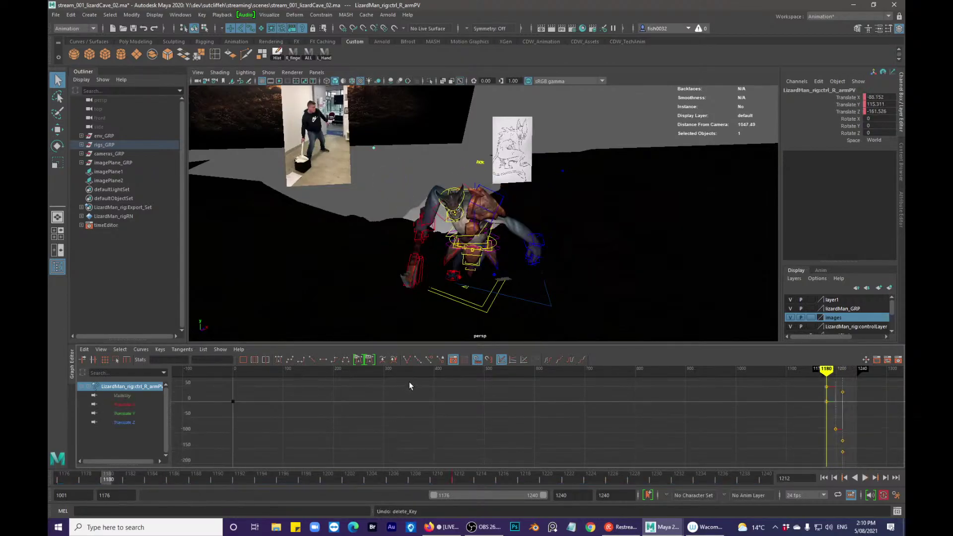
- Play the animation and bring up the time slider's key options at frames 1180, 1185 and 1197 without choosing any
key(alt+v)
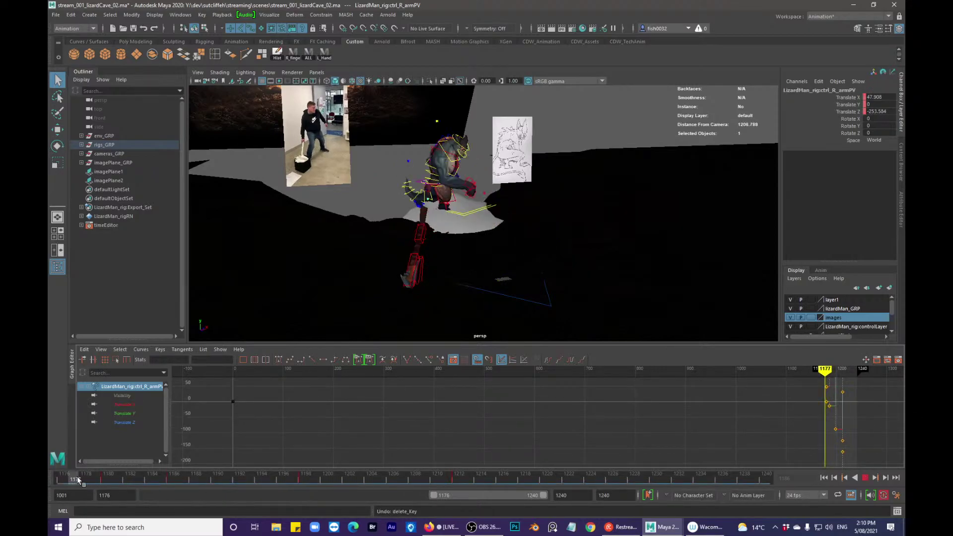
key(alt+v)
click(102, 478)
right_click(101, 478)
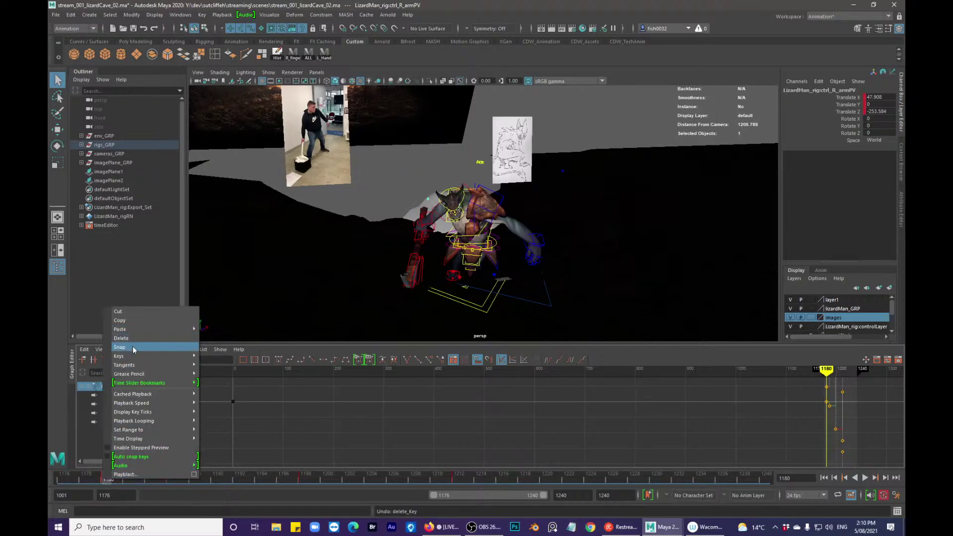
click(238, 502)
click(238, 479)
click(160, 475)
right_click(166, 475)
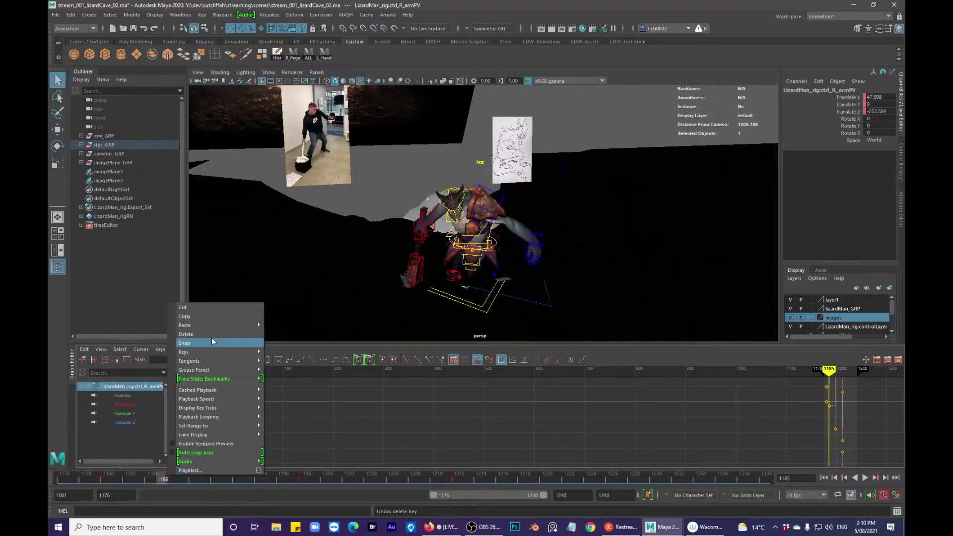
click(127, 489)
click(151, 480)
click(296, 478)
right_click(298, 477)
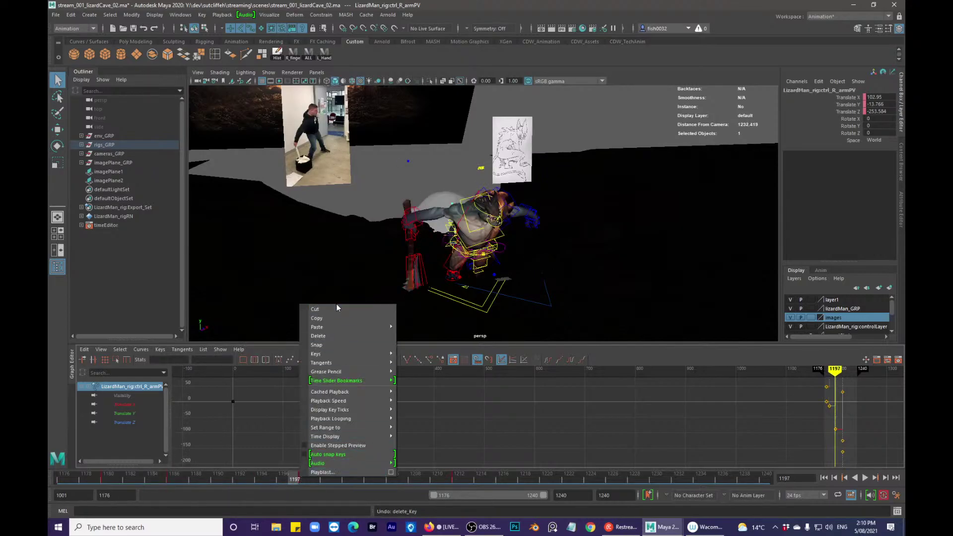
click(284, 483)
- Hide the rig's control curves and check the lizard man's pose at frame 1180
drag(291, 483, 112, 478)
scroll(493, 201, up, 3)
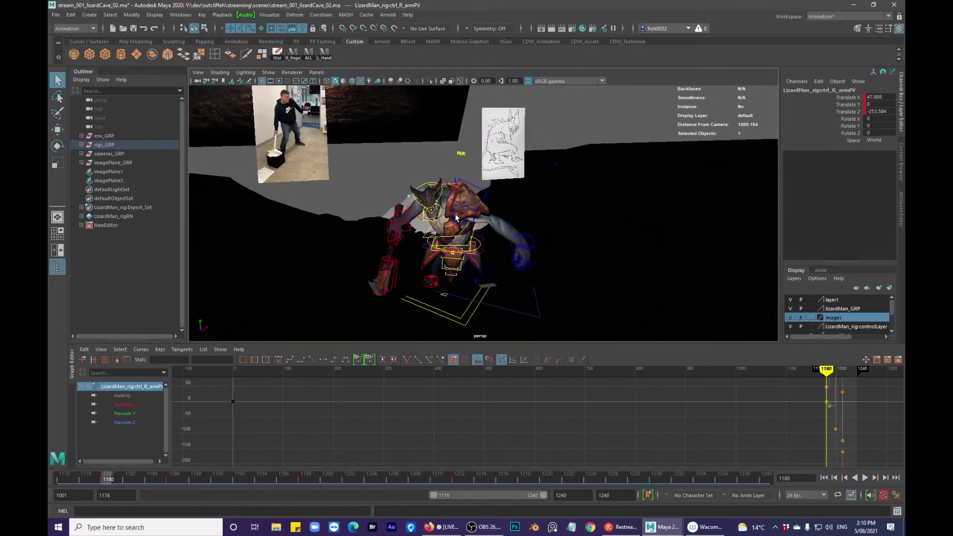
alt+drag(493, 201, 470, 206)
alt+middle_drag(459, 189, 488, 220)
key(alt+1)
click(174, 477)
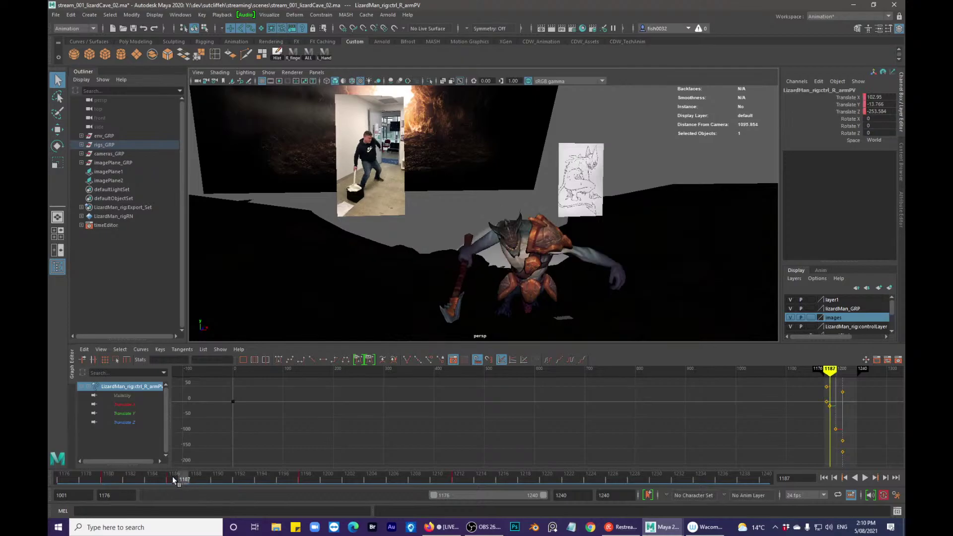
right_click(173, 476)
click(107, 481)
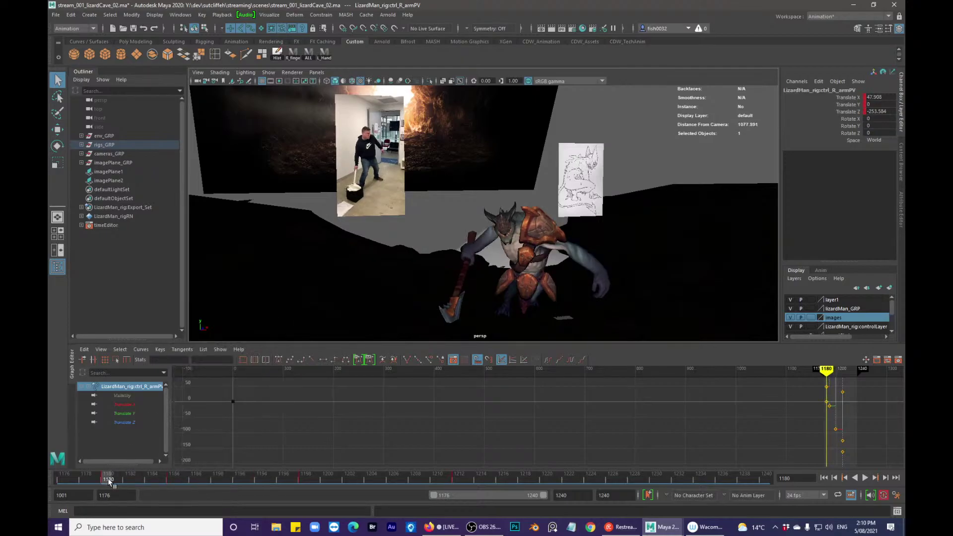
alt+middle_drag(434, 259, 445, 202)
mouse_move(444, 202)
alt+right_down()
mouse_move(447, 214)
mouse_move(450, 206)
alt+right_up()
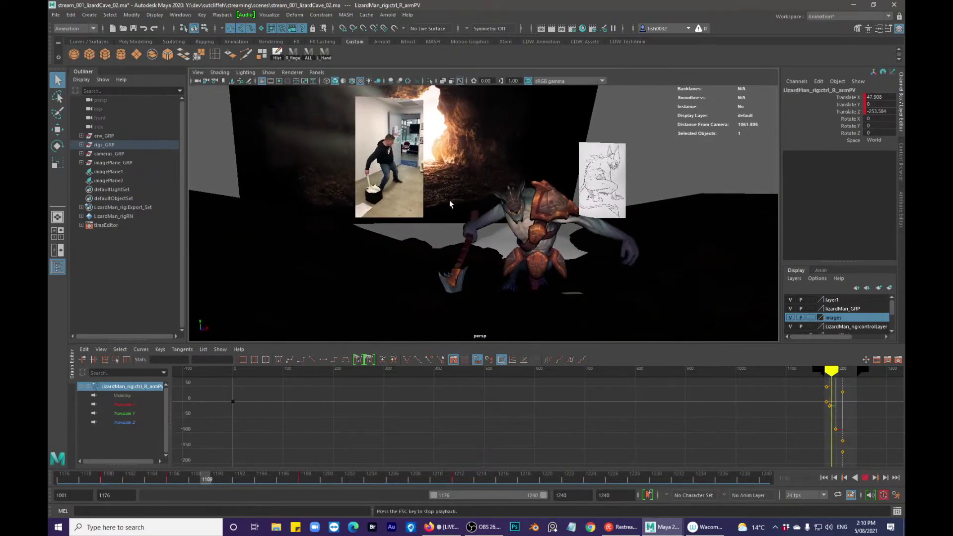
- Play and step through the animation between frames 1180 and 1198 to examine how the crouching pose changes against the reference
key(alt+v)
drag(122, 478, 150, 479)
key(alt+period)
key(alt+period)
key(alt+period)
key(alt+period)
key(alt+period)
key(alt+period)
key(alt+period)
key(alt+period)
key(alt+period)
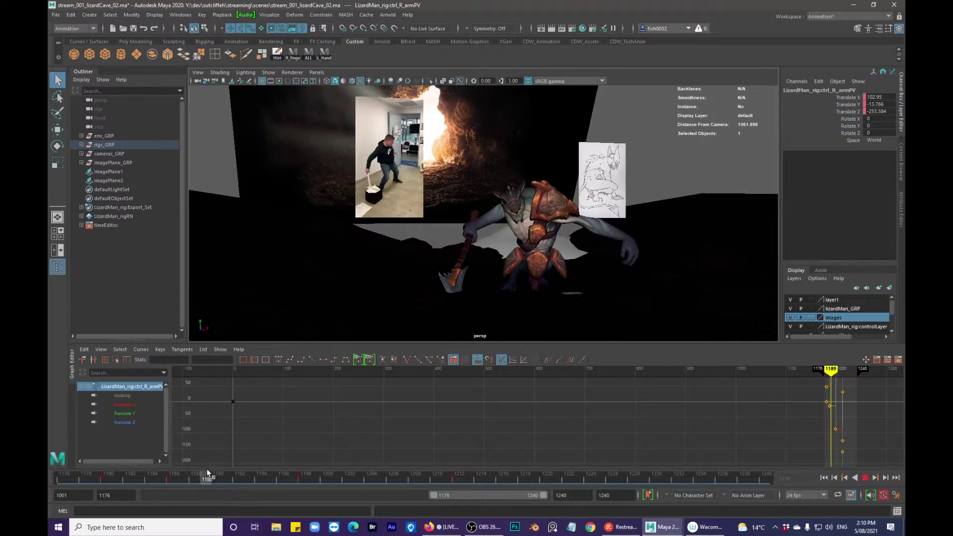
key(alt+period)
key(alt+comma)
key(alt+comma)
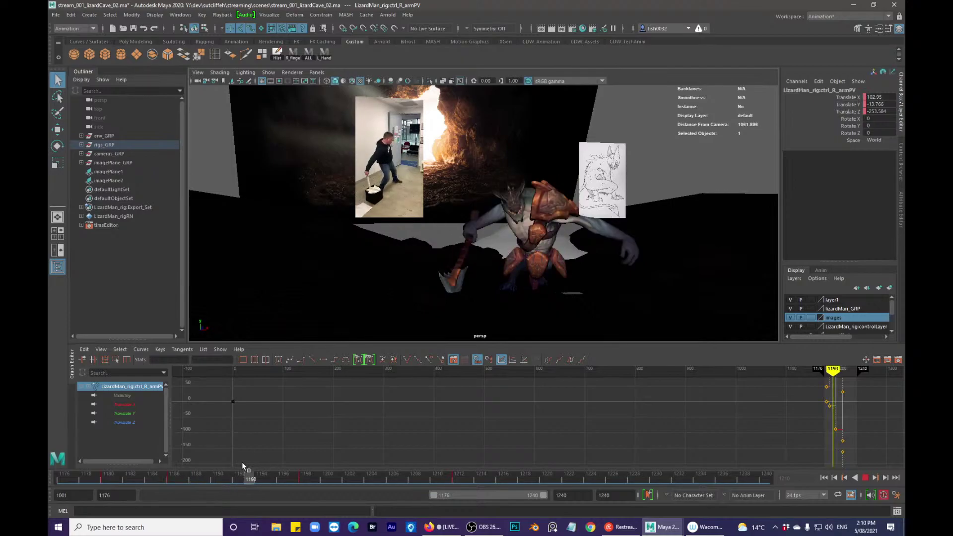
key(alt+period)
key(alt+period)
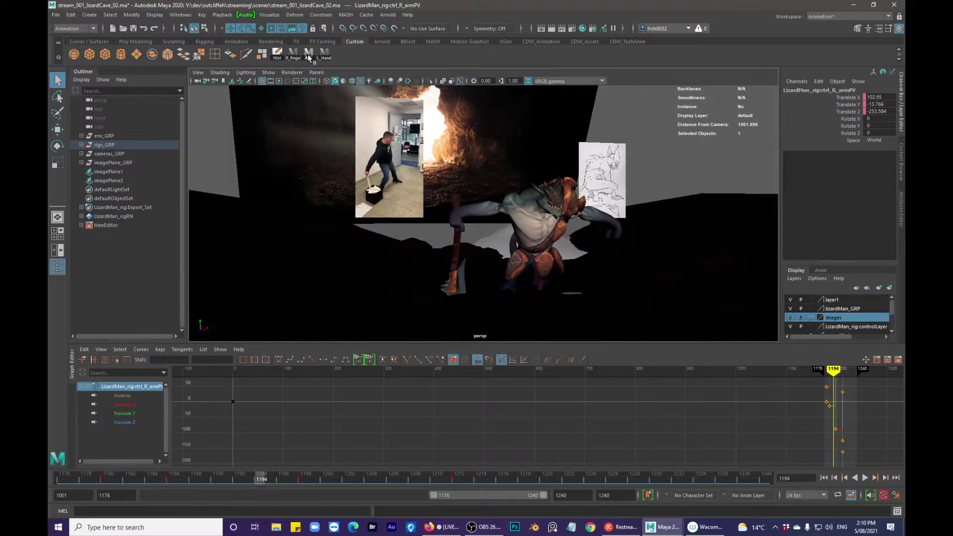
drag(124, 477, 277, 472)
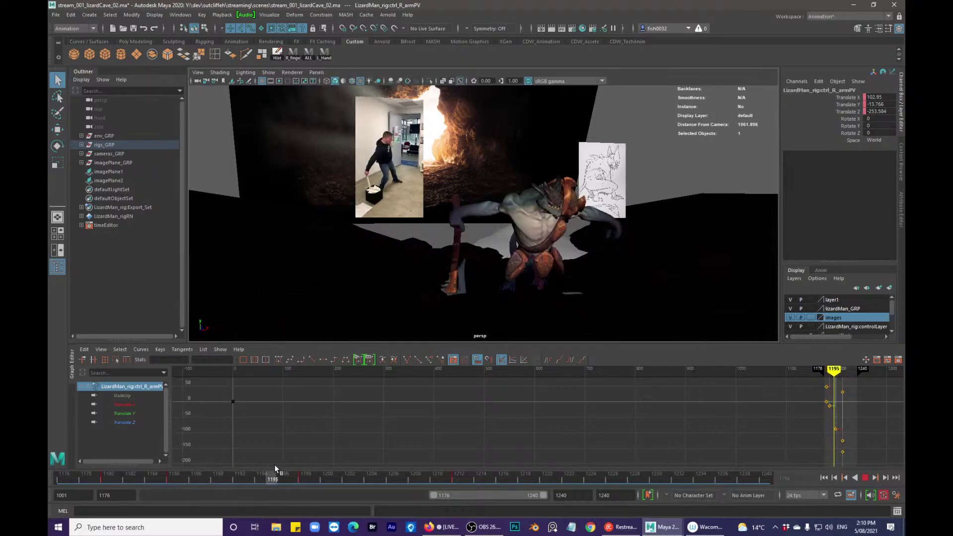
key(alt+v)
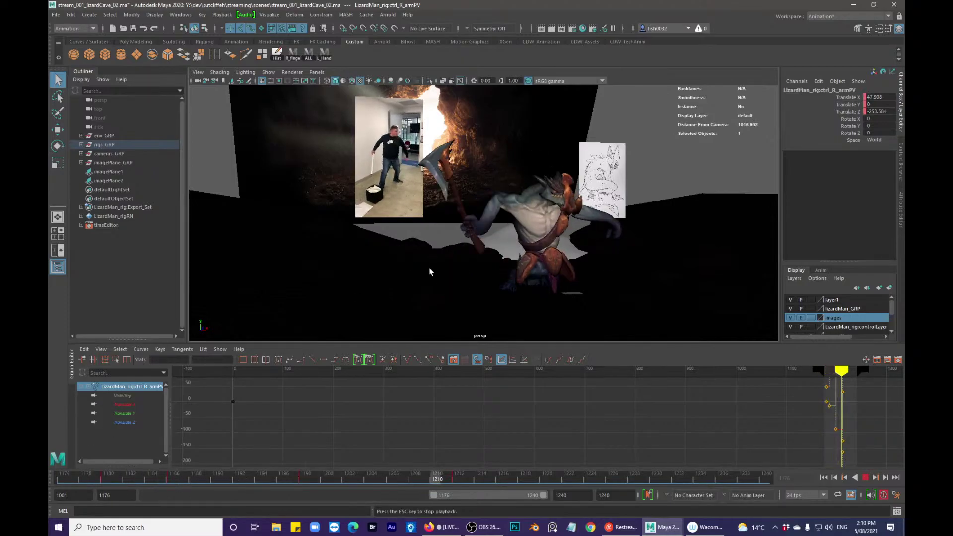
key(Escape)
click(304, 479)
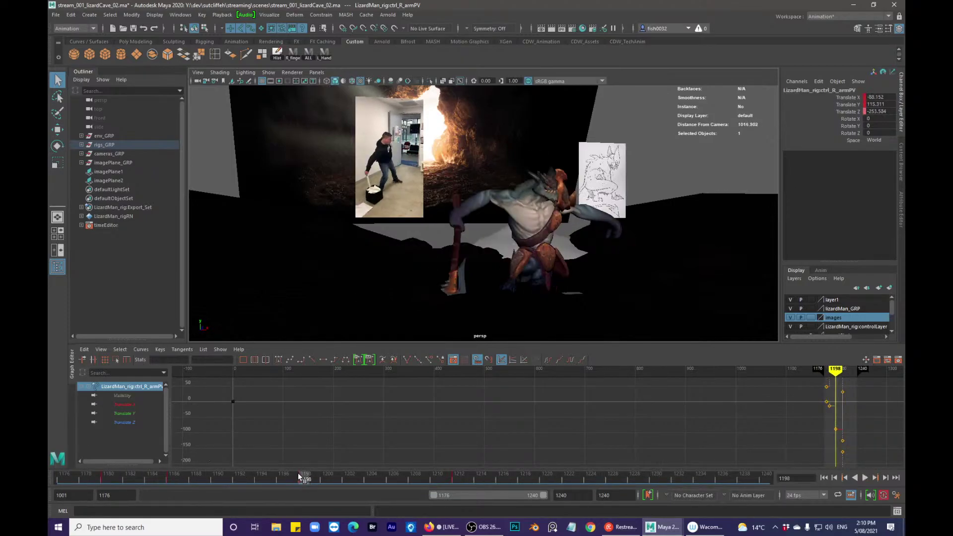
- Rotate the lizard man's head control at frame 1194 to about -16, 16 and 25.6 degrees in X, Y and Z
alt+drag(460, 221, 438, 227)
key(alt+1)
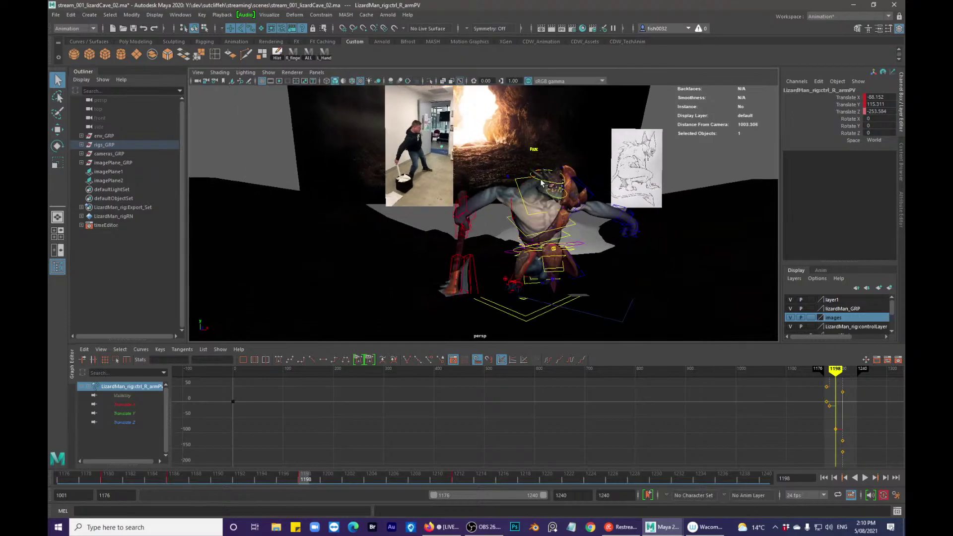
click(540, 176)
click(542, 182)
key(alt+1)
click(385, 414)
key(comma)
drag(149, 476, 261, 468)
key(e)
drag(472, 231, 567, 220)
alt+middle_drag(571, 226, 645, 228)
alt+right_drag(645, 227, 682, 229)
alt+middle_drag(685, 229, 564, 218)
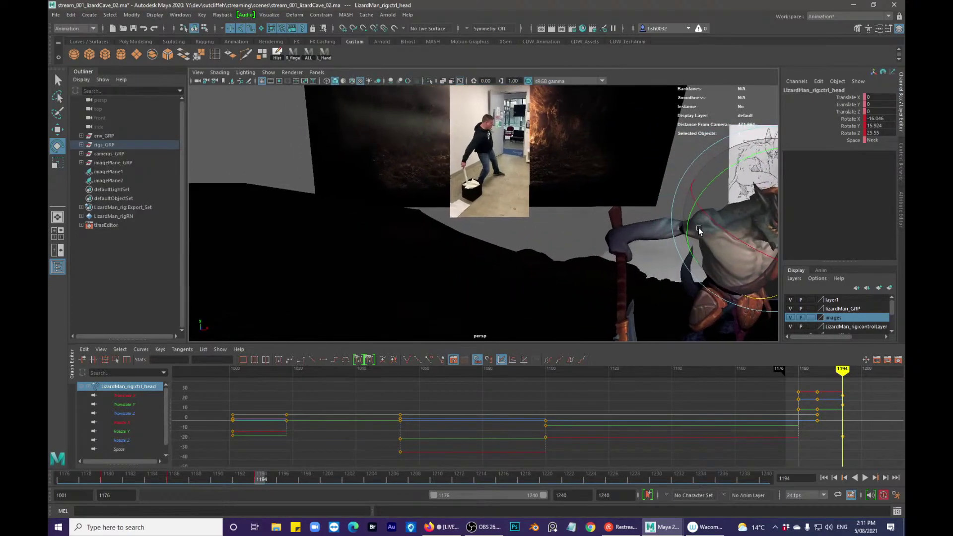
alt+drag(563, 219, 640, 214)
alt+right_drag(640, 214, 799, 209)
key(q)
- Select another of the lizard man's body controls and slightly adjust its rotation at frame 1194
alt+drag(641, 196, 548, 212)
alt+right_drag(549, 213, 596, 197)
alt+drag(598, 202, 477, 221)
alt+right_drag(452, 210, 445, 253)
alt+drag(446, 253, 511, 250)
click(487, 274)
mouse_move(243, 476)
mouse_down()
mouse_move(178, 477)
mouse_move(261, 479)
mouse_up()
key(e)
drag(486, 279, 493, 284)
key(q)
alt+middle_drag(452, 226, 320, 223)
alt+right_drag(320, 224, 258, 223)
alt+middle_drag(362, 239, 473, 215)
key(alt+1)
click(523, 194)
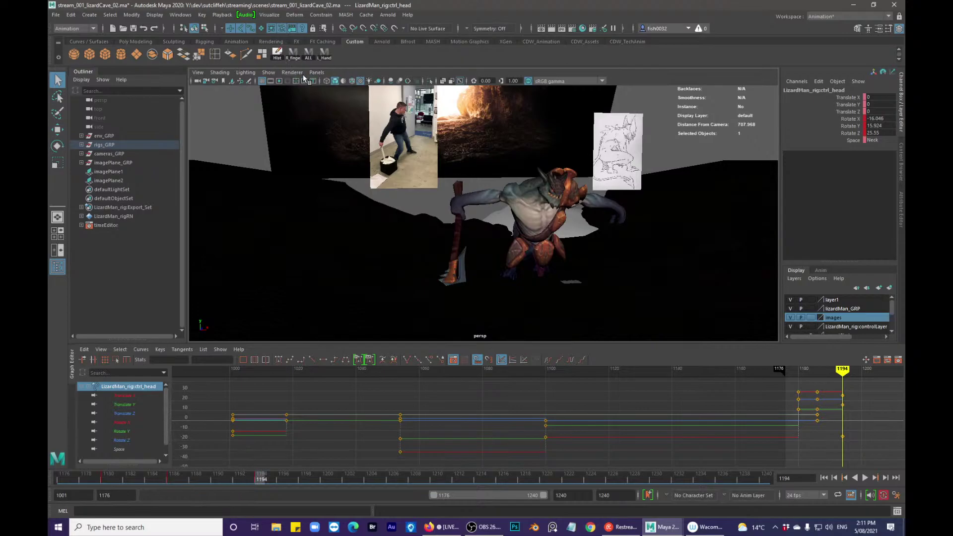
- Select all of the rig's controls, give their animation curves stepped tangents, and clear the selection at frame 1180
click(308, 53)
click(336, 359)
drag(195, 478, 121, 440)
alt+right_drag(444, 155, 450, 181)
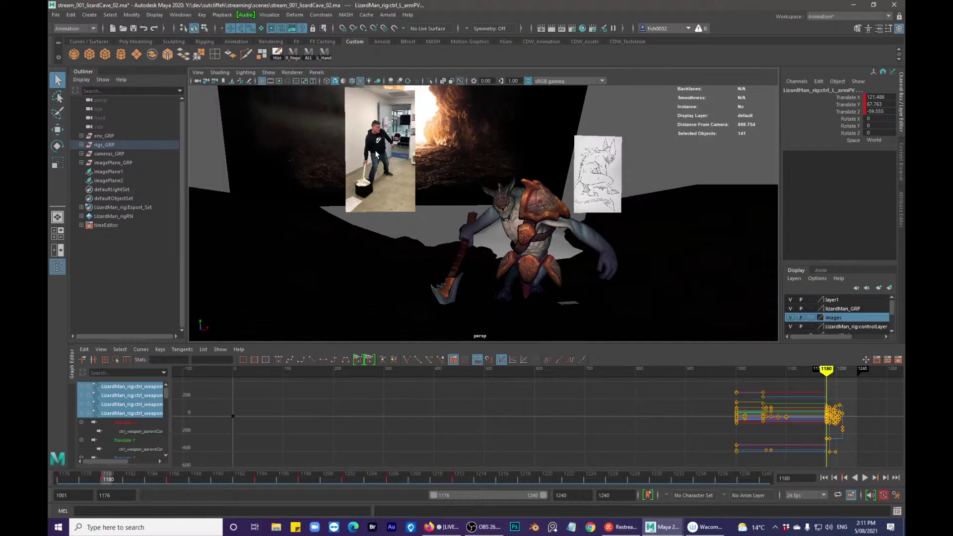
click(557, 247)
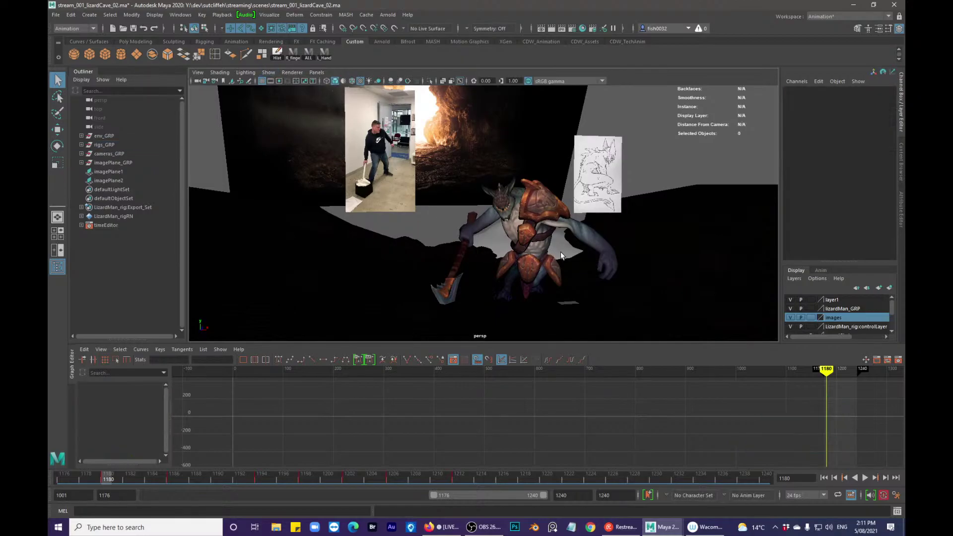
- Select the COG control and step back and forth between frames 1180 and 1194 to examine the change of body pose
key(alt+1)
click(559, 264)
key(alt+1)
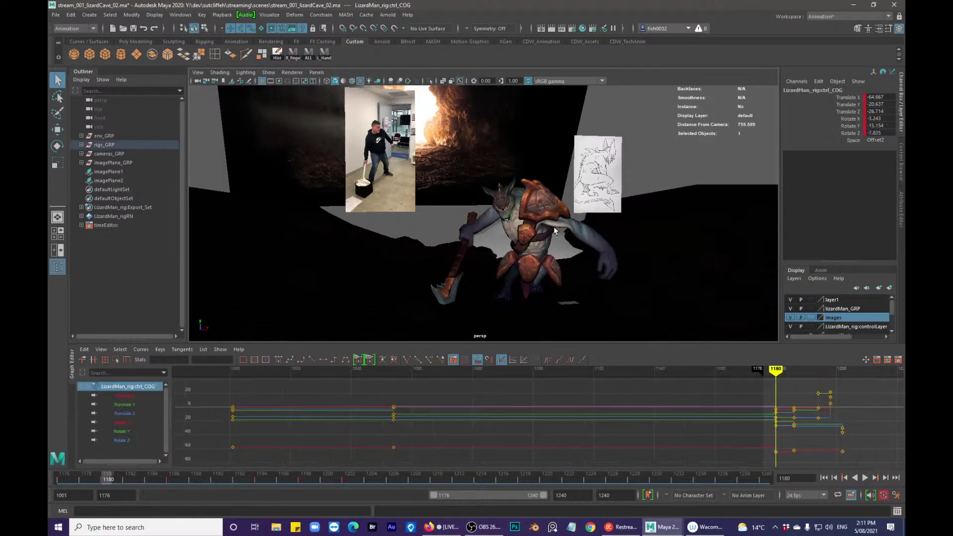
key(alt+period)
key(alt+period)
key(alt+period)
key(alt+period)
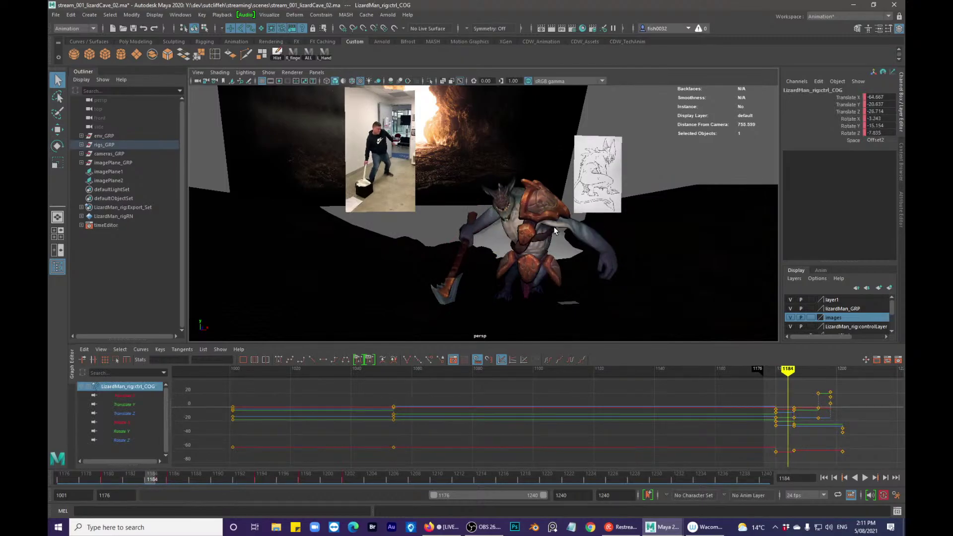
key(alt+period)
key(alt+period)
key(alt+comma)
key(alt+period)
key(alt+comma)
key(alt+period)
key(alt+period)
key(alt+period)
key(alt+period)
key(alt+period)
key(alt+period)
key(alt+period)
key(alt+period)
key(alt+period)
key(alt+comma)
key(alt+period)
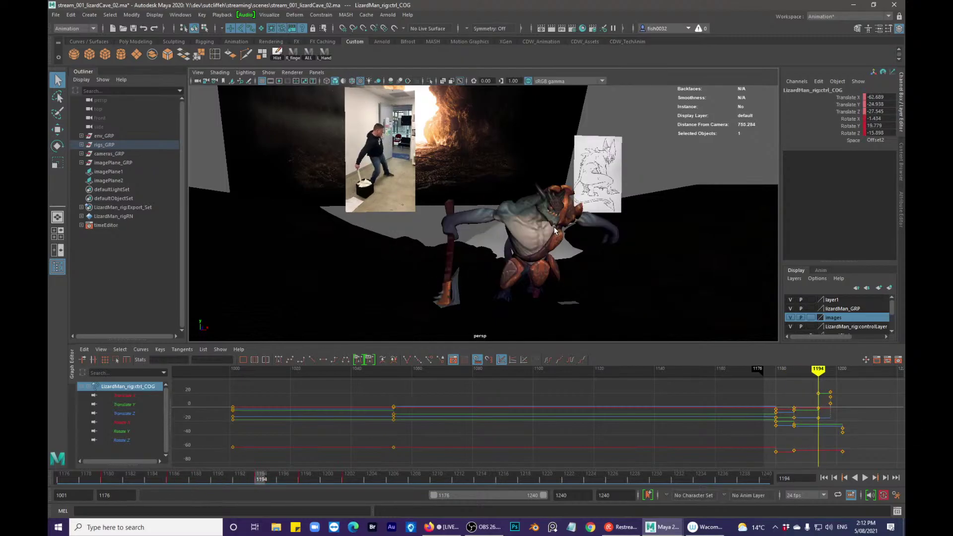
key(alt+comma)
key(alt+comma)
key(alt+comma)
key(alt+comma)
key(alt+comma)
key(alt+comma)
key(alt+comma)
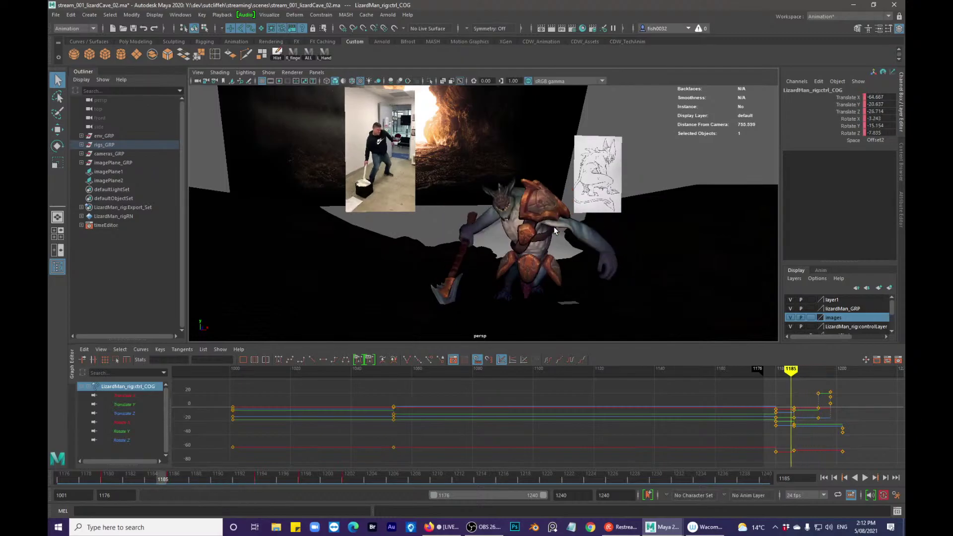
key(alt+period)
key(alt+period)
key(alt+period)
key(alt+period)
key(alt+period)
key(alt+period)
key(alt+period)
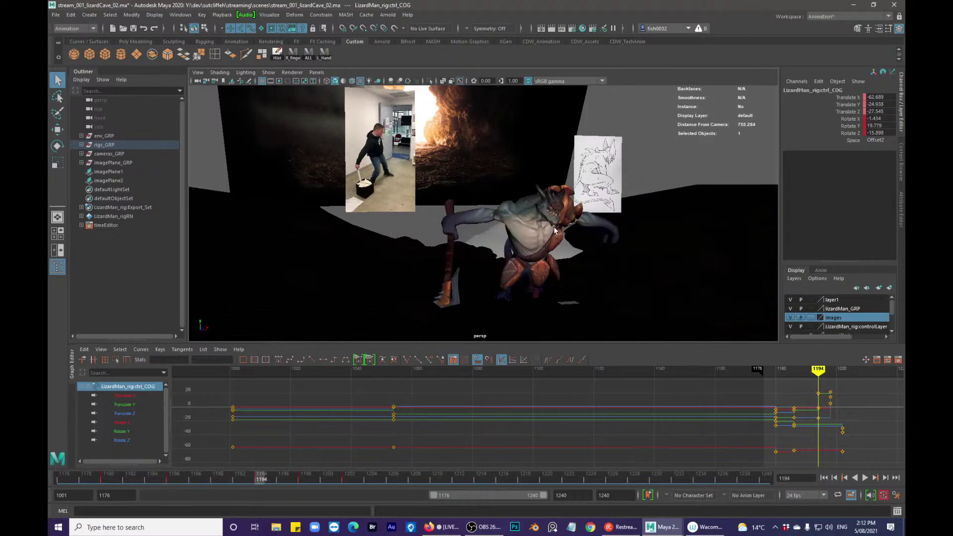
- Move the right arm pole vector control at frame 1194 to about X 36.2 and Y 90
alt+drag(413, 230, 507, 128)
click(519, 156)
key(alt+1)
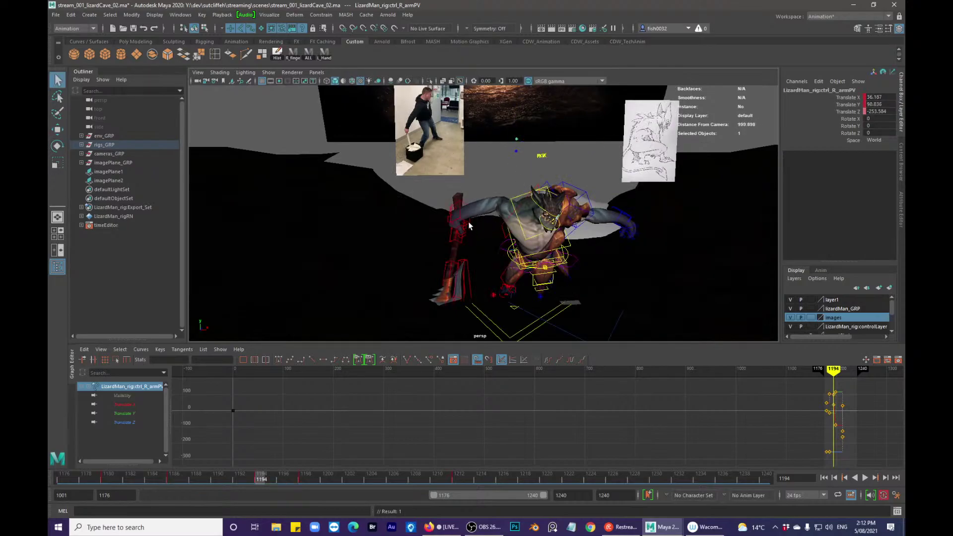
- Rotate the right wrist IK control at frame 1194 and play back the arm's movement
click(498, 263)
key(e)
drag(501, 262, 475, 236)
key(w)
key(q)
key(alt+v)
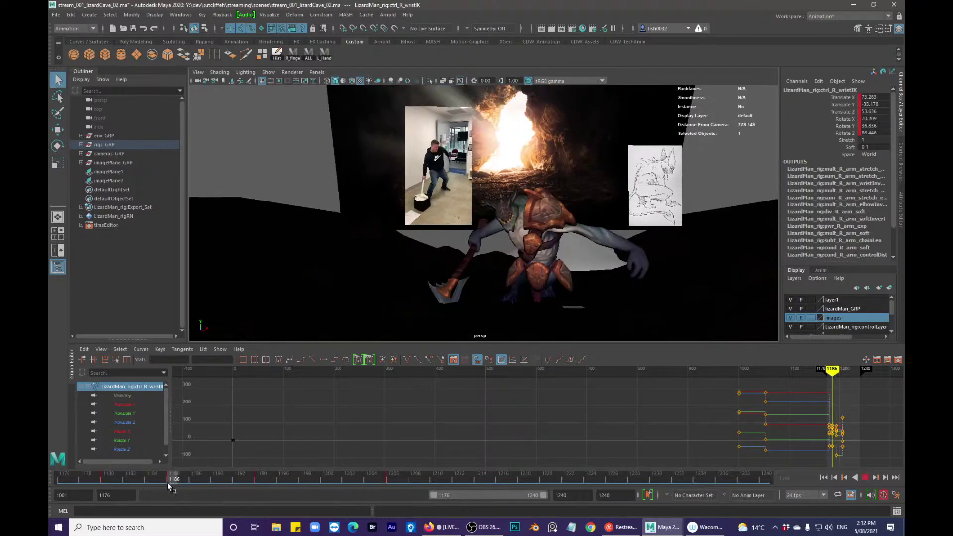
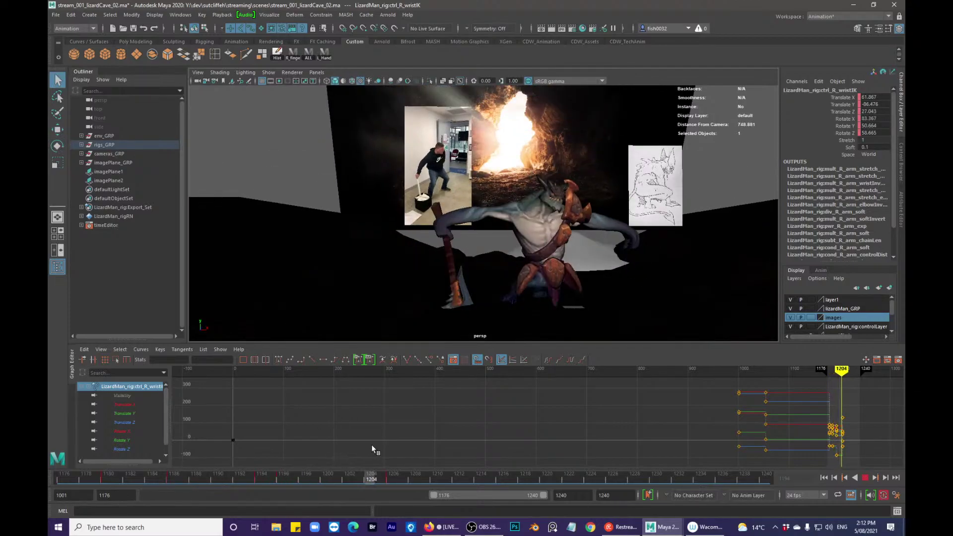
- Rotate the right wrist IK control at frame 1206 to about 70, 6 and 83 degrees in X, Y and Z
click(389, 478)
key(e)
alt+drag(423, 169, 491, 238)
key(q)
key(e)
key(w)
key(e)
drag(503, 270, 476, 275)
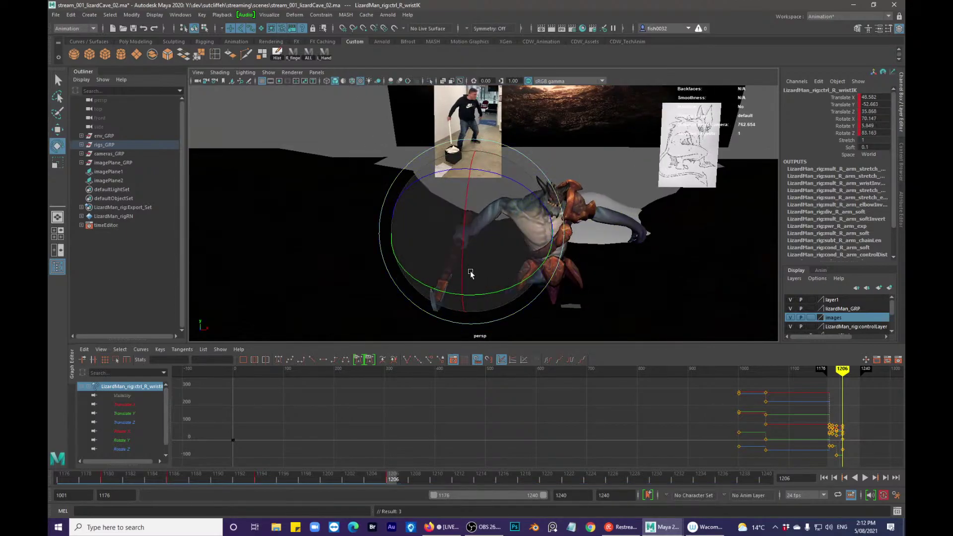
key(w)
- Select the COG control and compare the body pose from frame 1186 up to frames 1193 and 1194
drag(276, 485, 198, 427)
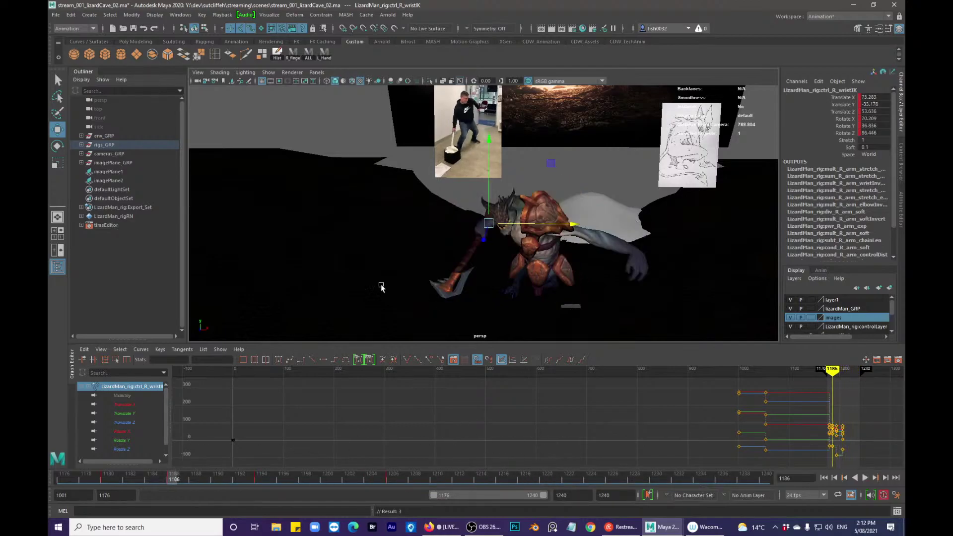
alt+drag(528, 236, 541, 230)
key(q)
click(569, 253)
drag(199, 481, 248, 476)
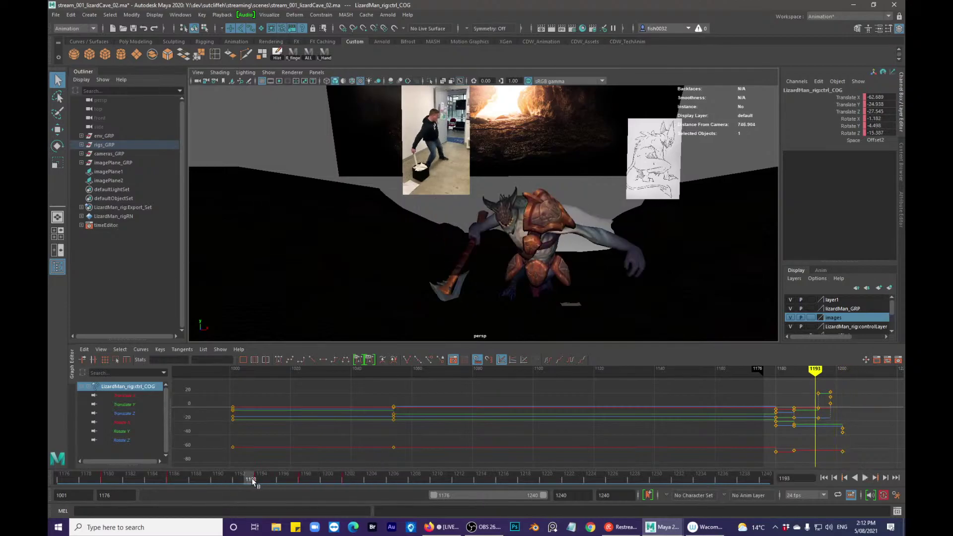
key(.)
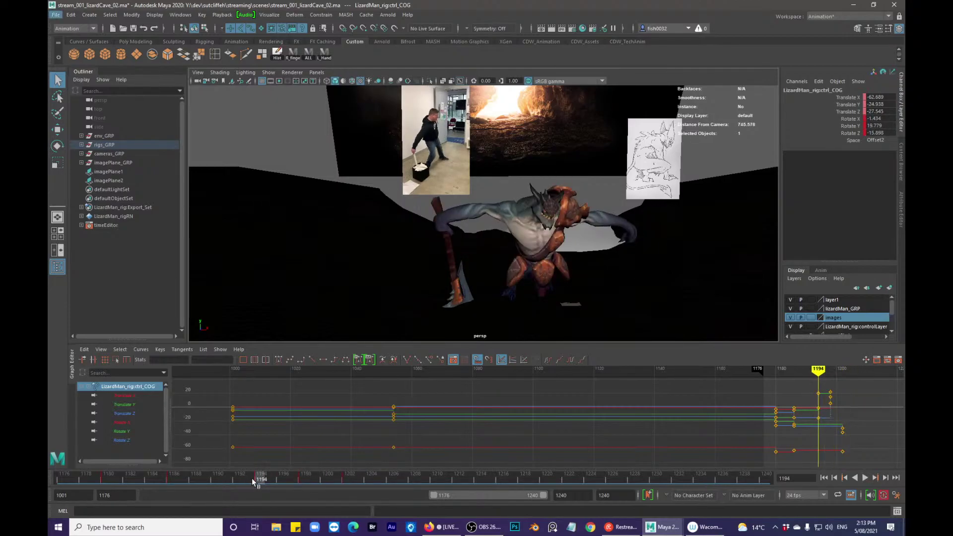
click(252, 477)
key(.)
alt+drag(386, 278, 453, 279)
click(455, 216)
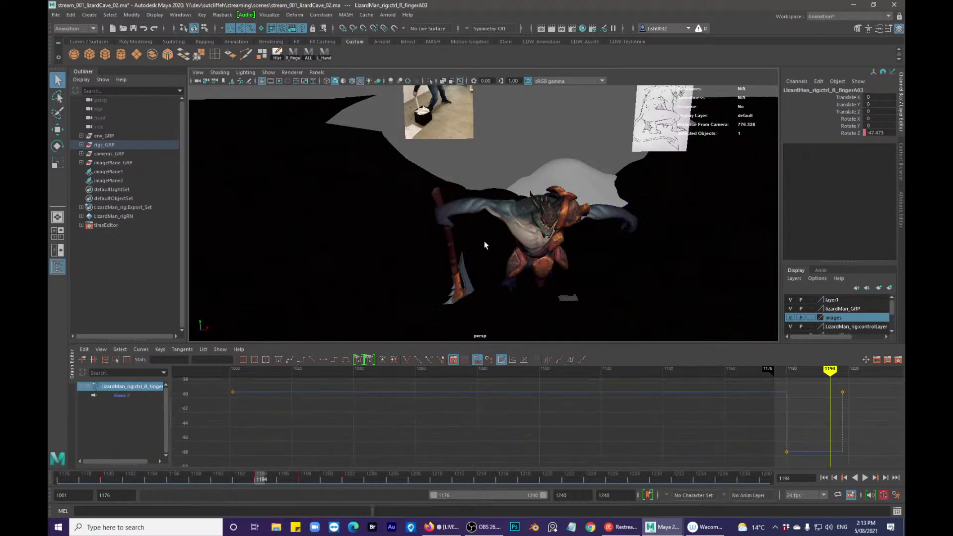
key(e)
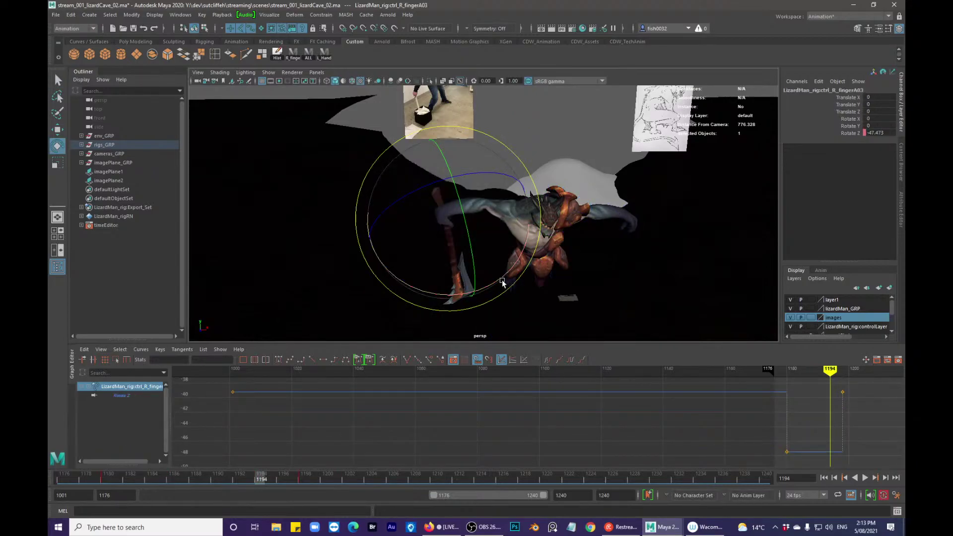
drag(502, 281, 478, 264)
key(q)
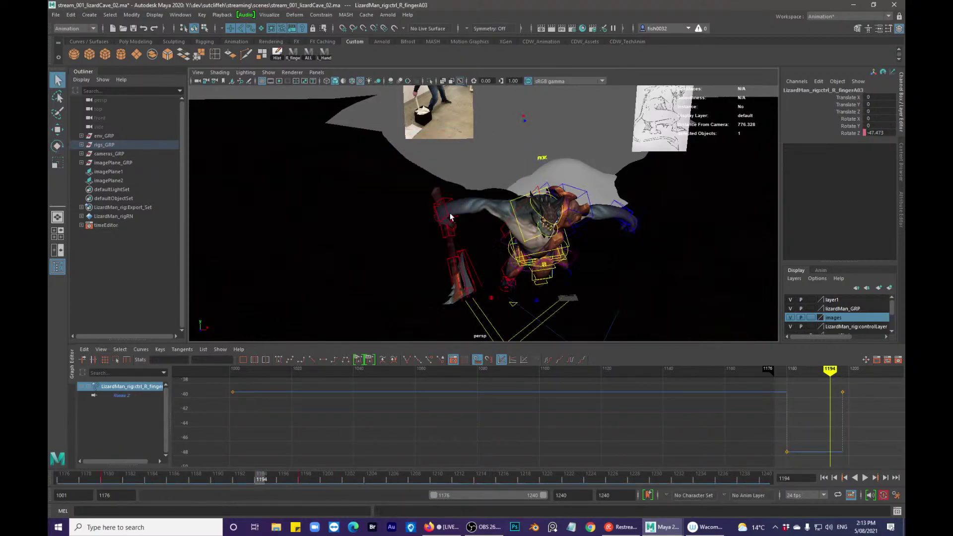
- Rotate the right wrist IK control at frame 1194 to about 93, 51 and 71 degrees in X, Y and Z, and raise it slightly
click(449, 212)
key(alt+1)
key(e)
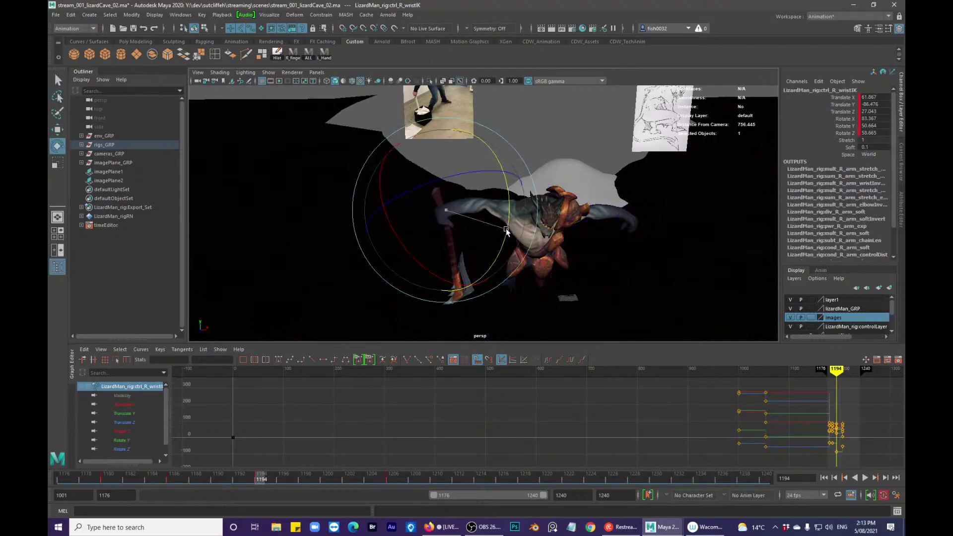
drag(503, 233, 503, 243)
key(w)
drag(446, 199, 449, 193)
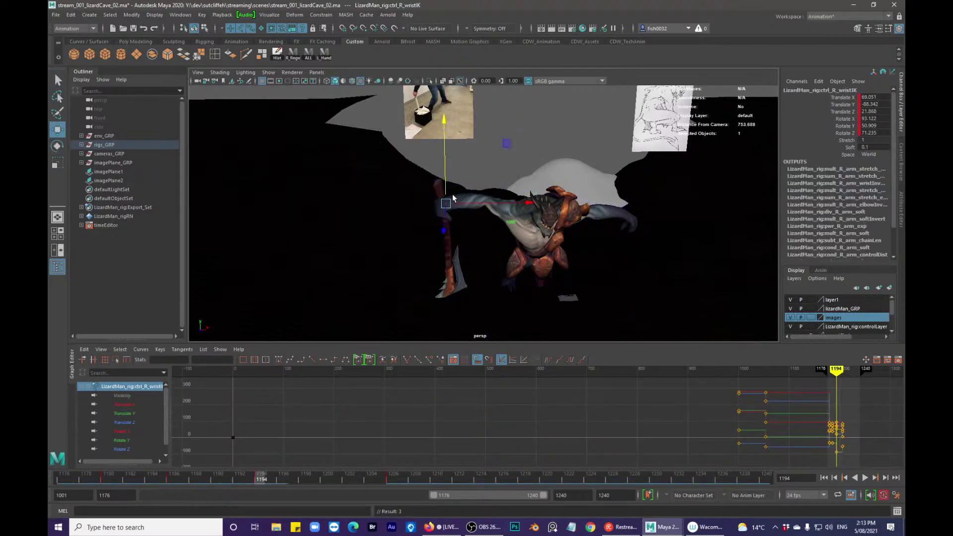
key(q)
- Flip between the poses at frames 1186 and 1194 and play back the motion to check the right arm's swing
key(comma)
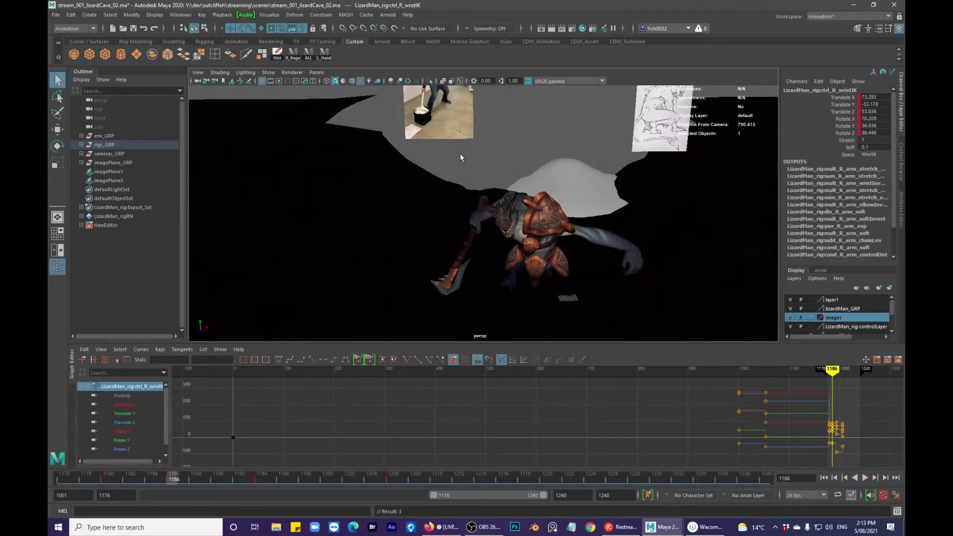
key(period)
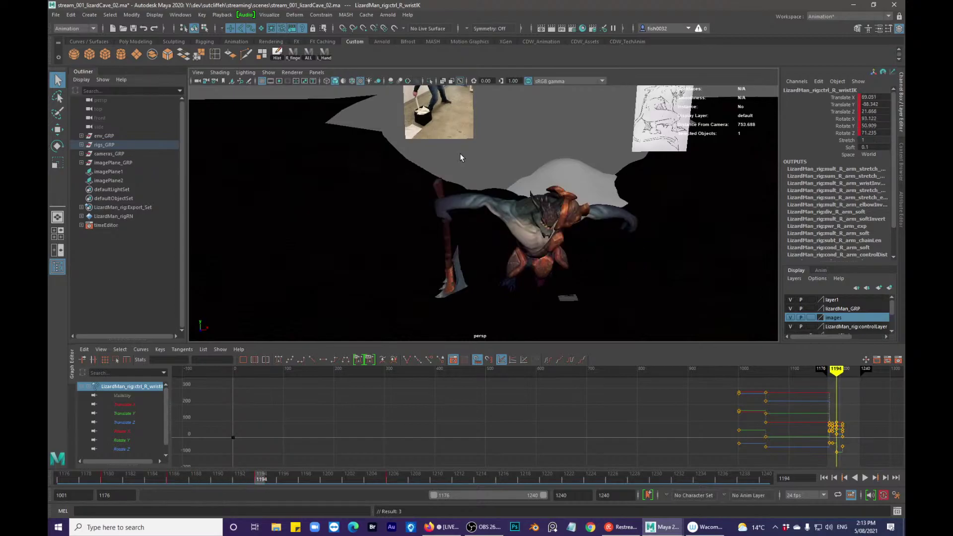
key(alt+comma)
key(alt+period)
key(alt+comma)
key(alt+period)
key(alt+comma)
key(alt+period)
drag(174, 479, 306, 452)
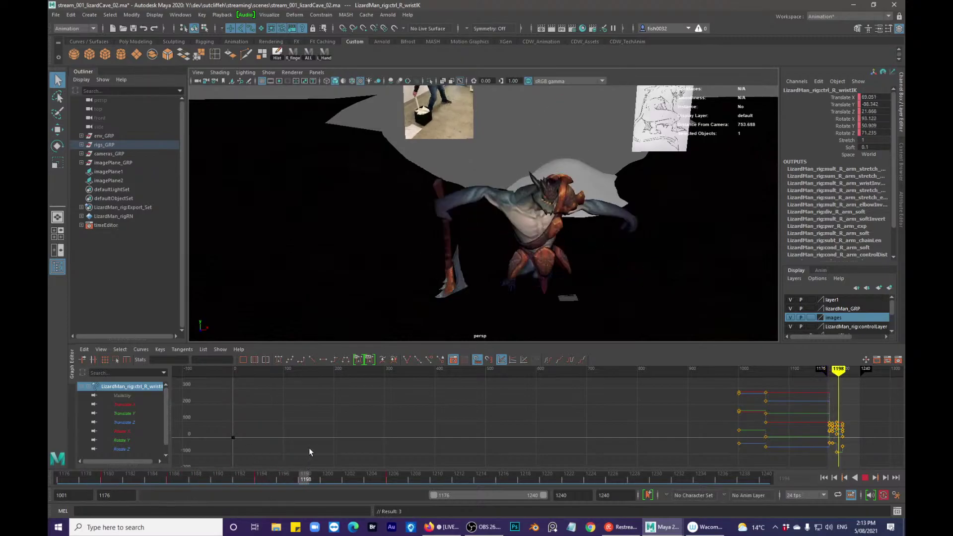
- Step through the frames up to 1201 against the video reference and return to the pose at frame 1198
key(comma)
key(alt+comma)
key(alt+period)
key(alt+period)
key(alt+period)
key(alt+period)
key(alt+period)
key(alt+period)
key(alt+period)
key(alt+period)
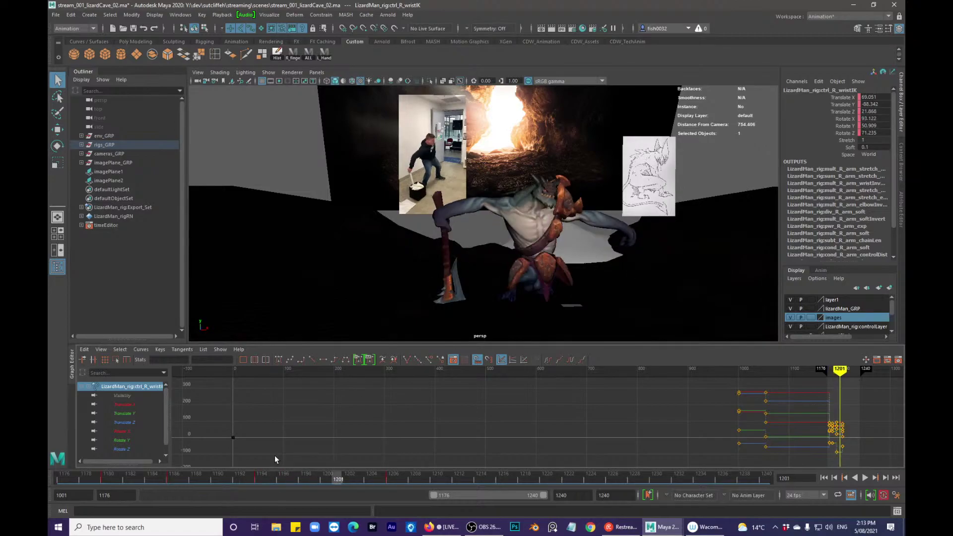
key(comma)
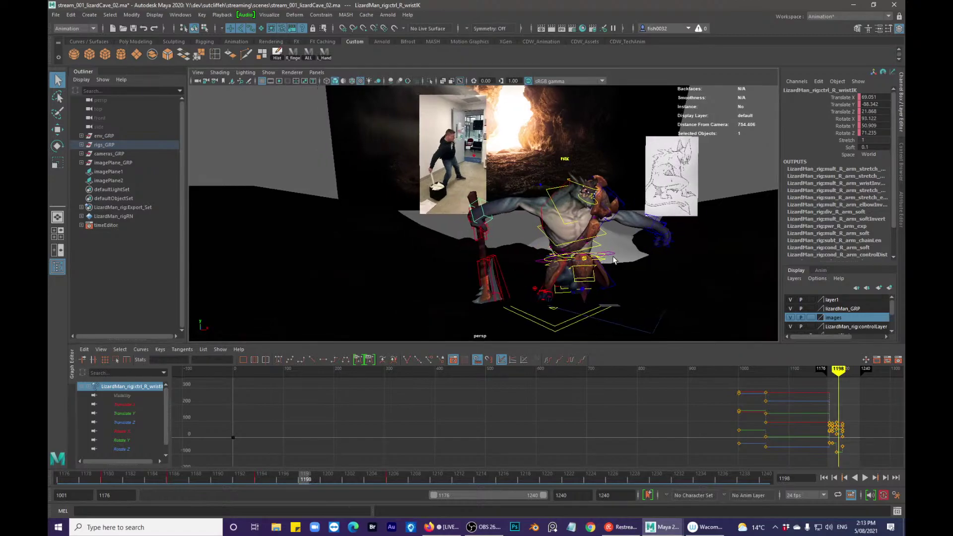
- Select the COG control and compare the body pose across frames 1194 to 1198 with the video reference
click(613, 256)
click(610, 254)
alt+middle_drag(614, 241, 587, 247)
key(comma)
key(alt+period)
key(alt+period)
key(alt+period)
key(alt+period)
key(alt+comma)
key(alt+comma)
key(alt+period)
key(alt+period)
key(alt+comma)
key(alt+period)
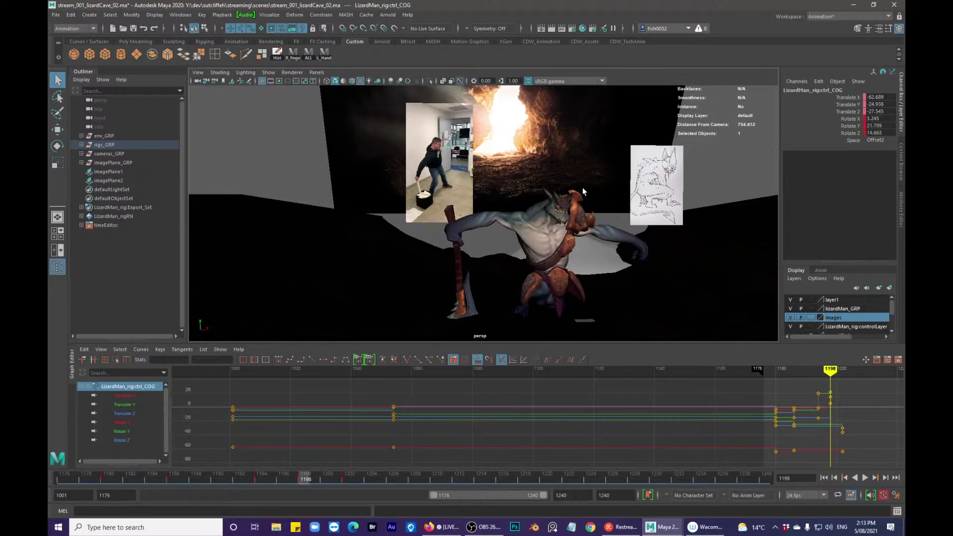
- Delete the COG control's Rotate X, Rotate Y and Rotate Z keys at frame 1198
click(122, 422)
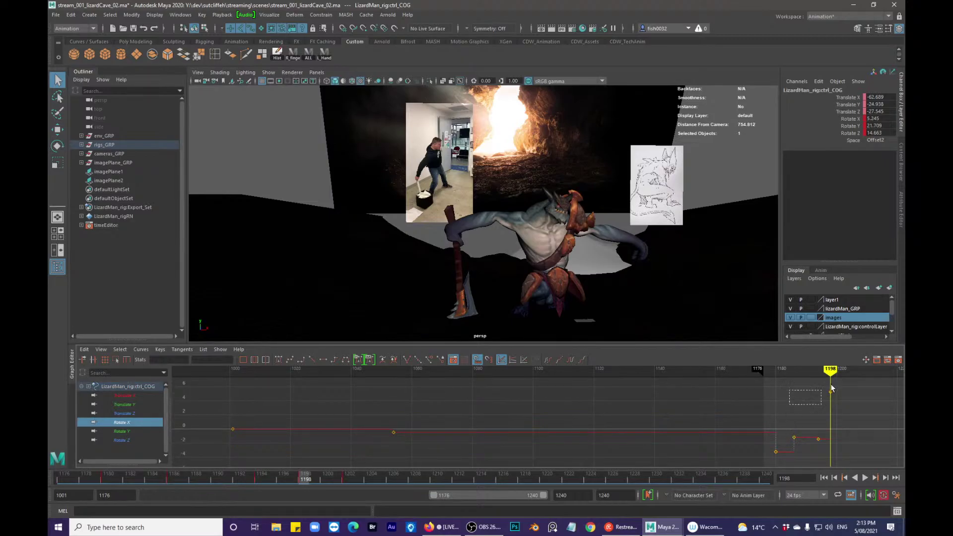
key(Delete)
click(145, 439)
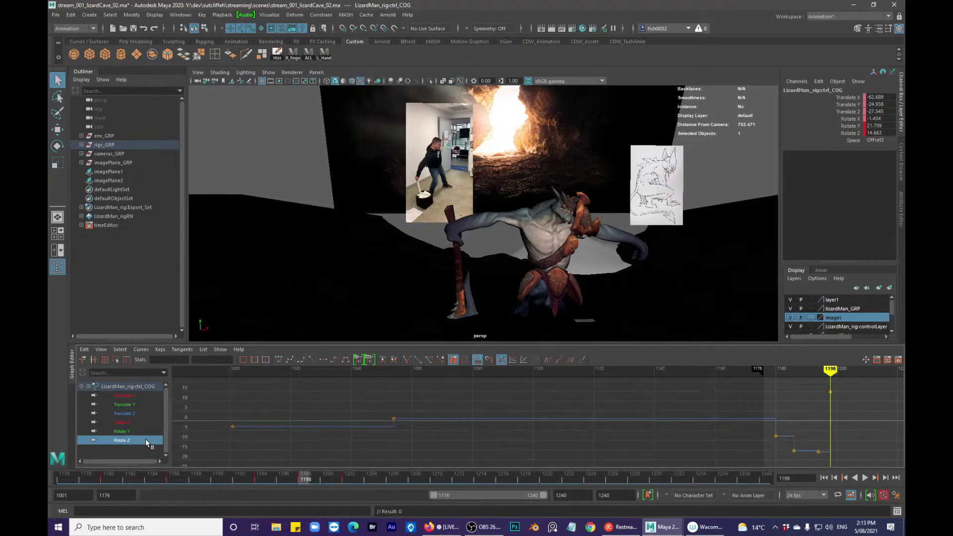
shift+click(148, 430)
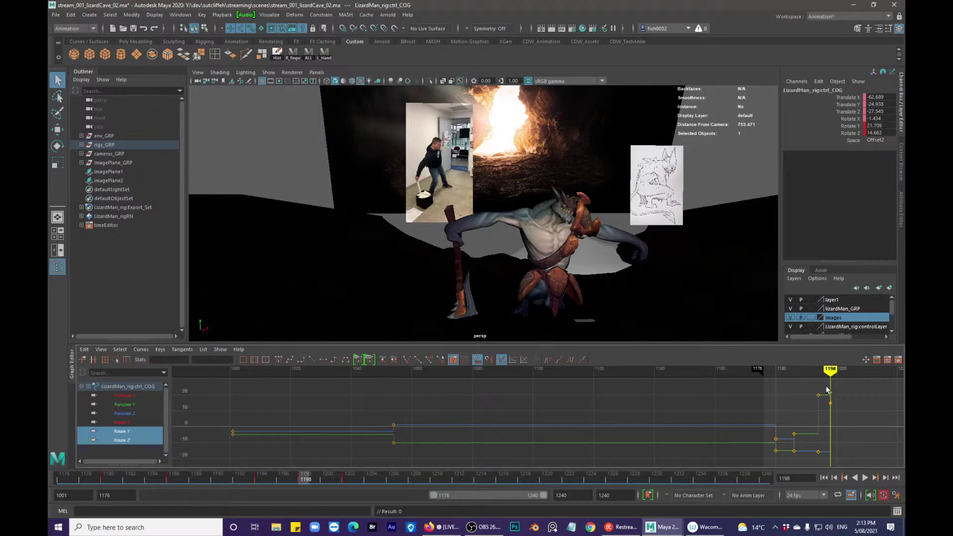
drag(849, 433, 838, 422)
key(Delete)
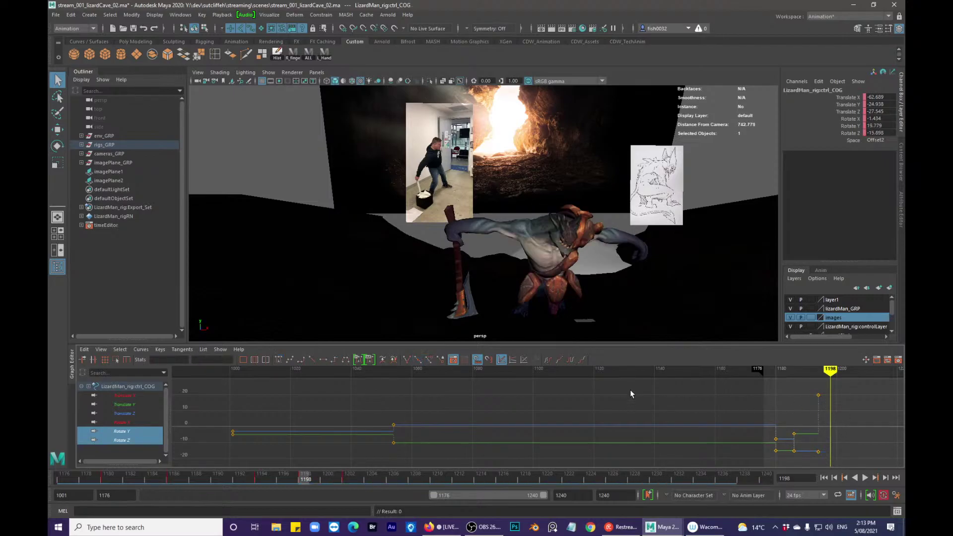
- Compare frame 1198 with the preceding frame from the front and side to check the body's orientation
key(alt+comma)
key(alt+period)
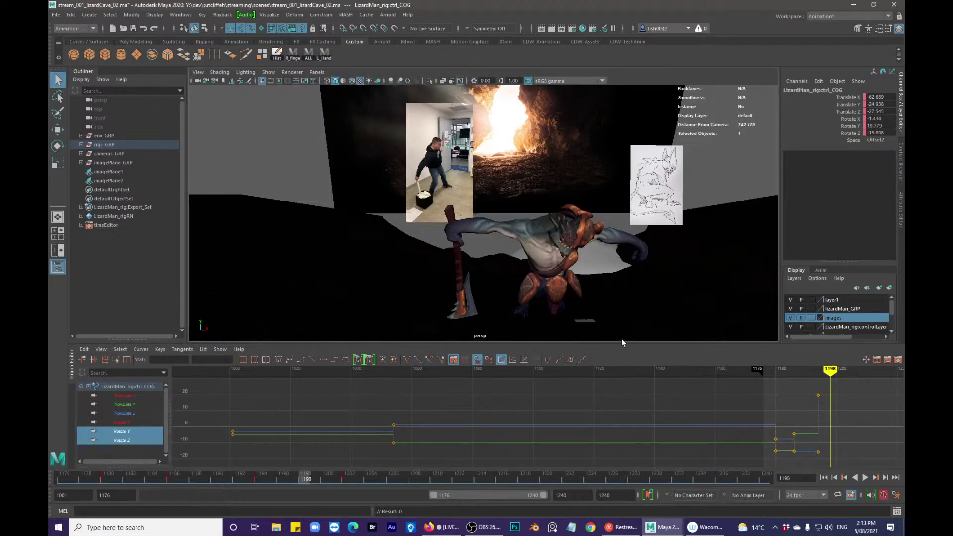
key(alt+comma)
key(alt+period)
key(alt+comma)
key(alt+period)
alt+drag(475, 242, 554, 257)
key(alt+comma)
key(alt+period)
- Rotate the spine03FK control at frame 1202 to about -7.5, -5.5 and 0.1 degrees in X, Y and Z, following the video reference
click(582, 257)
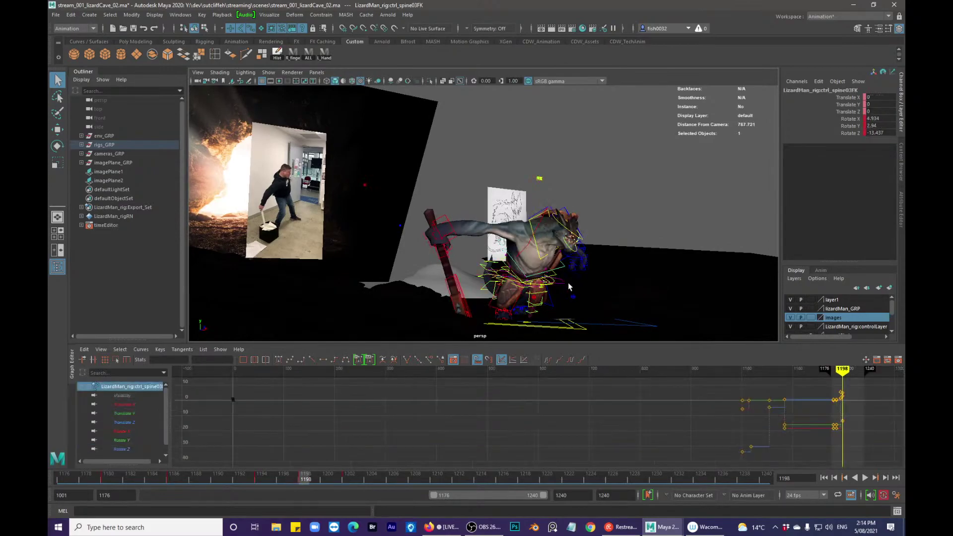
key(e)
key(alt+comma)
key(alt+period)
key(alt+period)
key(alt+period)
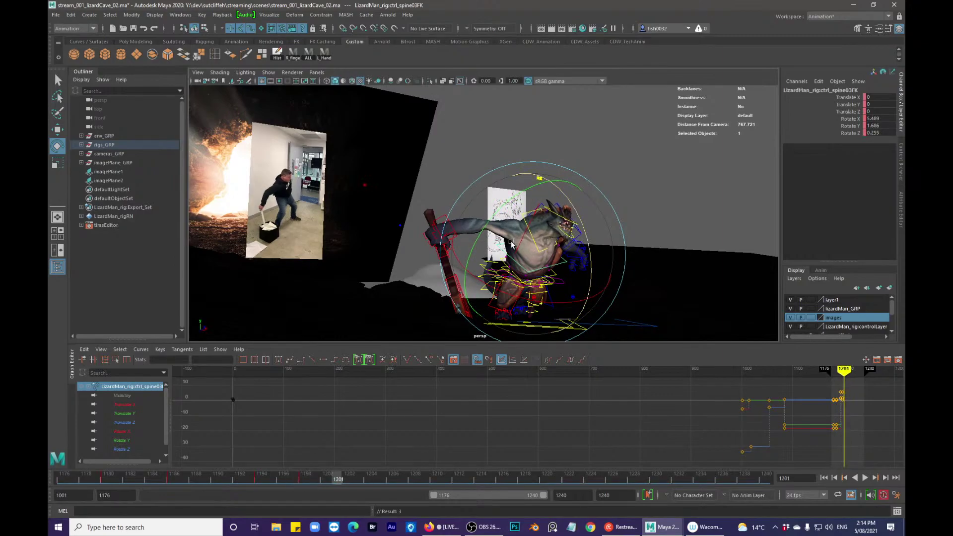
key(alt+period)
key(alt+period)
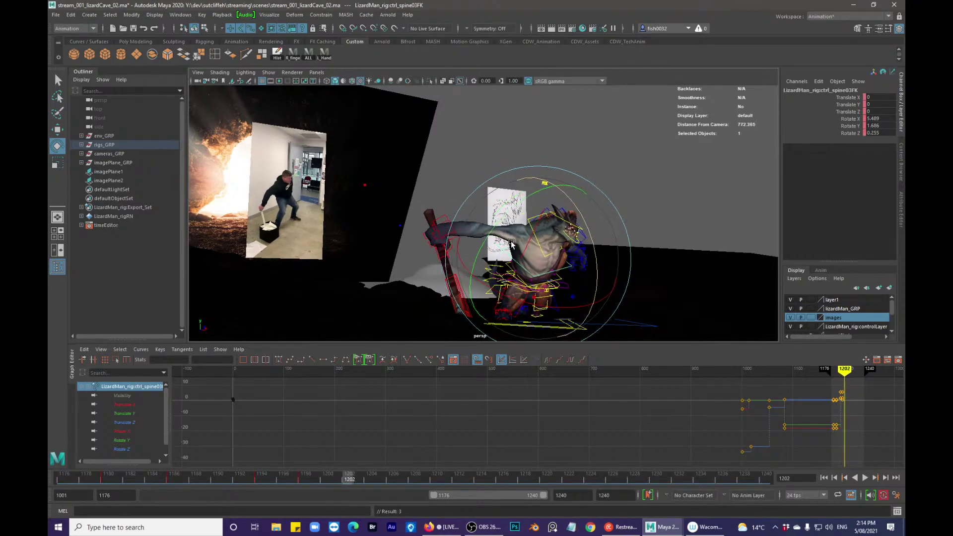
alt+drag(596, 246, 543, 248)
drag(593, 302, 600, 297)
drag(590, 191, 592, 193)
key(q)
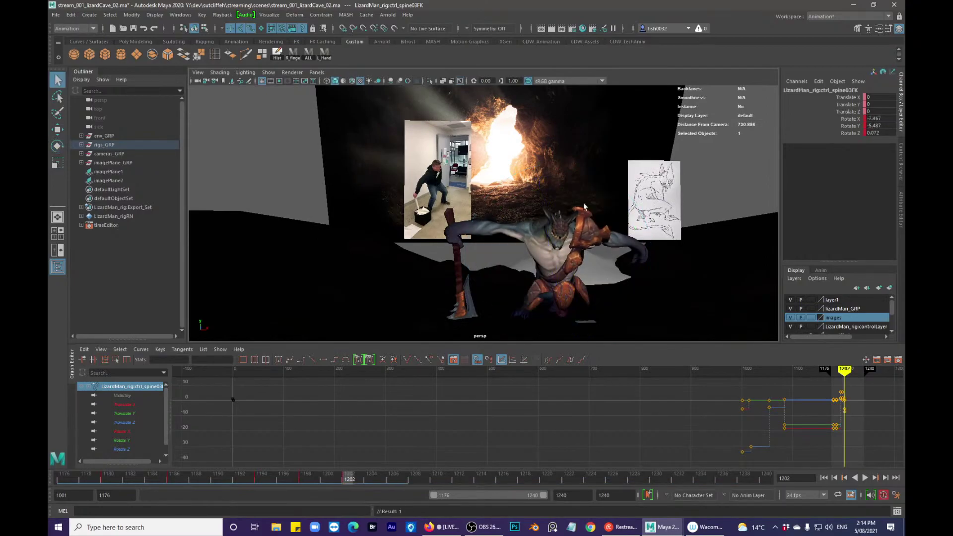
- Step back and forth frame by frame around frames 1198 to 1202 to examine the upper-body turn against the video reference
key(comma)
key(alt+comma)
key(alt+comma)
key(alt+comma)
key(alt+comma)
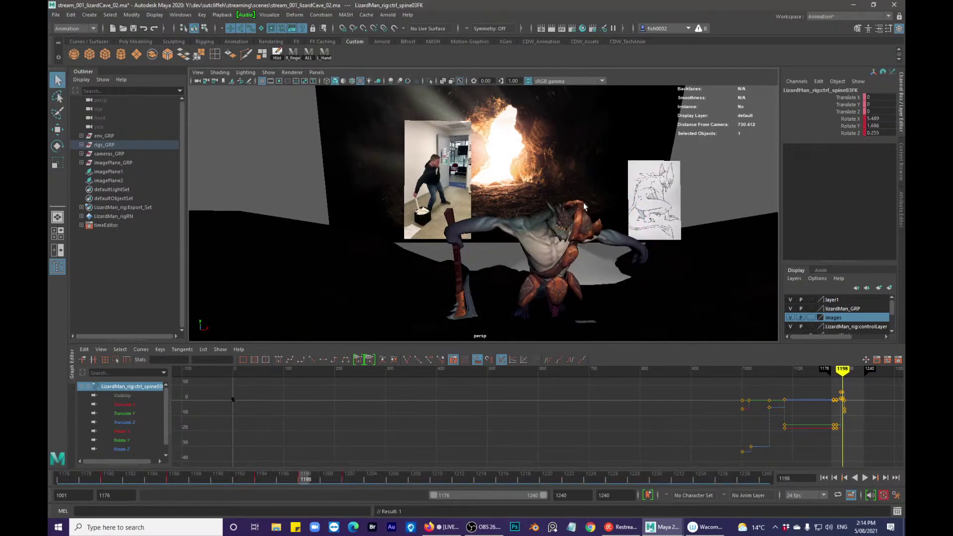
key(alt+period)
key(alt+period)
key(alt+period)
key(alt+period)
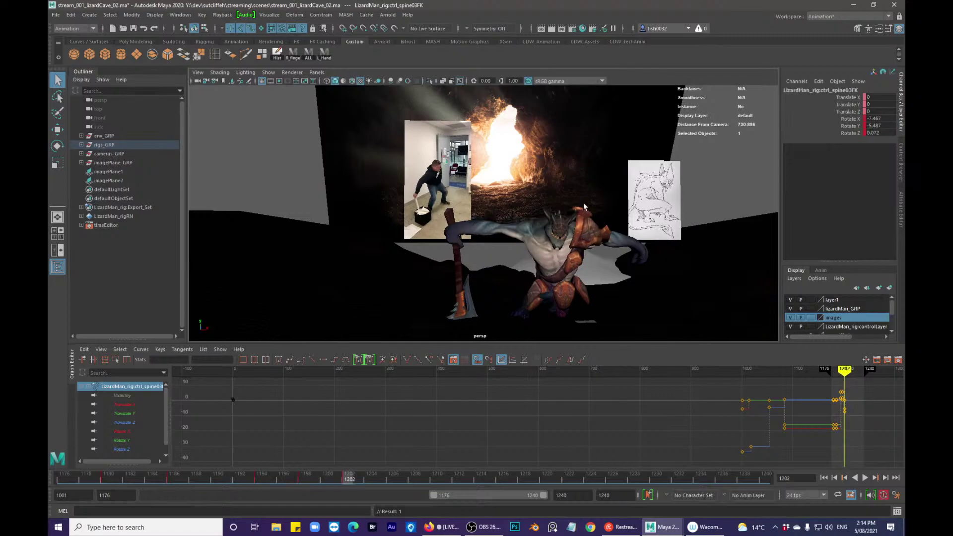
key(alt+period)
key(alt+period)
key(alt+period)
key(alt+period)
key(alt+period)
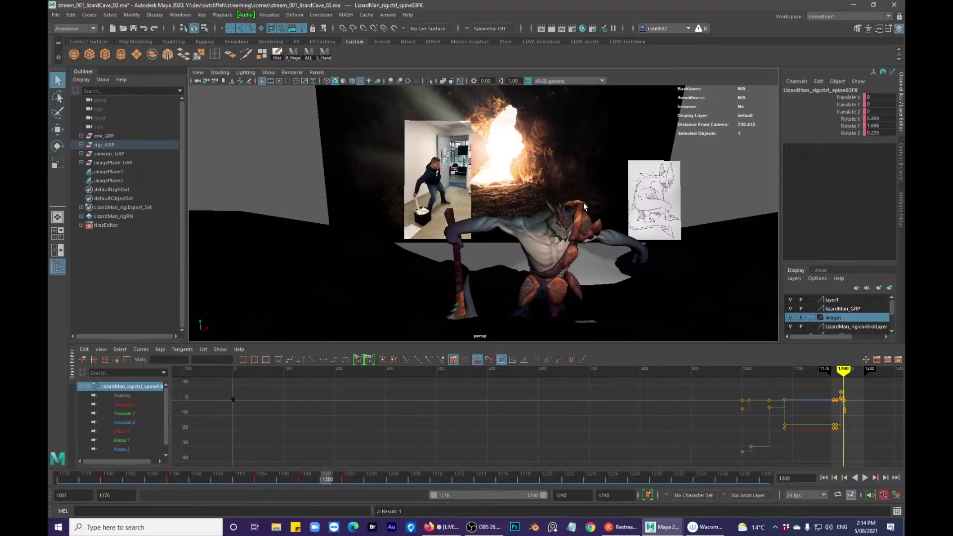
key(alt+comma)
key(alt+comma)
key(alt+comma)
key(alt+comma)
key(alt+comma)
key(alt+comma)
key(alt+comma)
key(alt+comma)
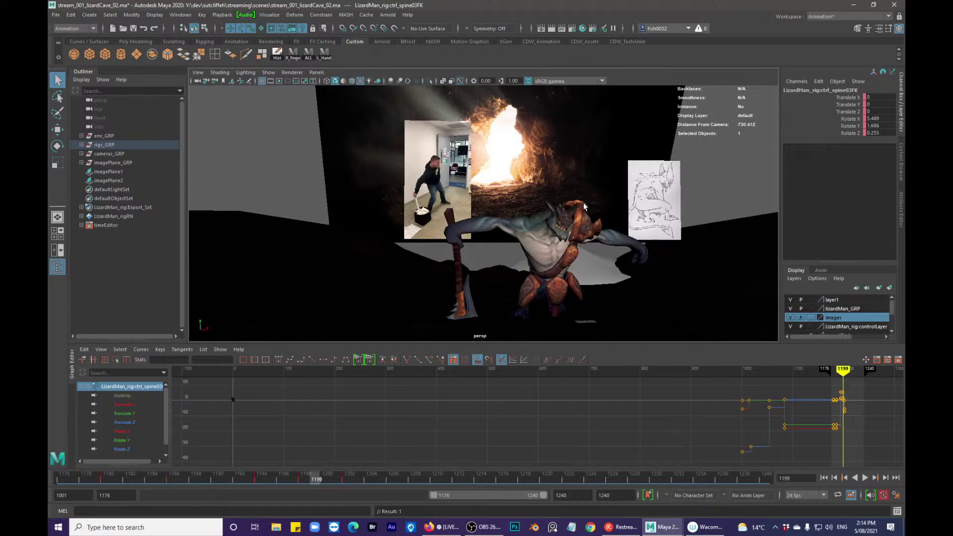
key(alt+period)
key(alt+period)
key(alt+period)
key(alt+period)
key(alt+period)
key(alt+period)
key(alt+period)
key(alt+period)
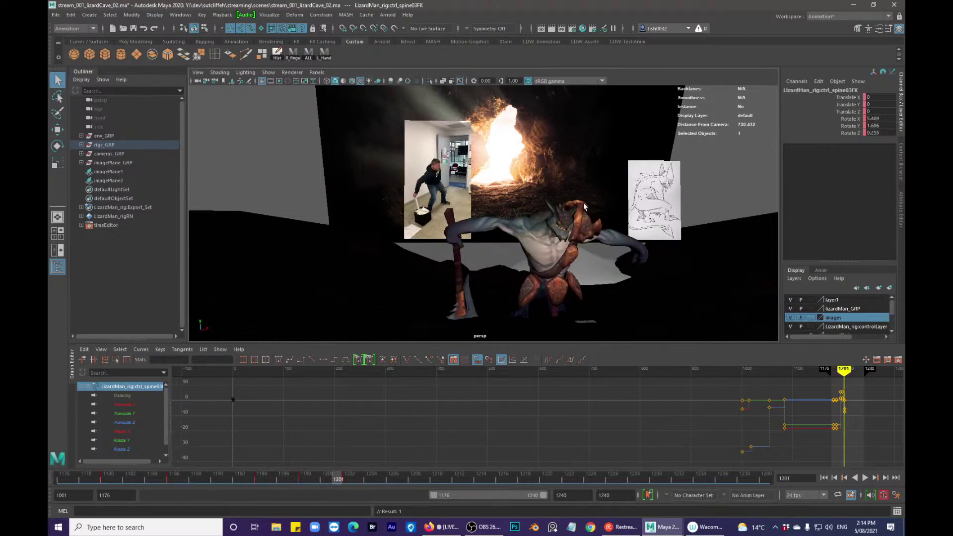
- Flip repeatedly between the keyed spine poses at frames 1198 and 1202 to compare them
key(comma)
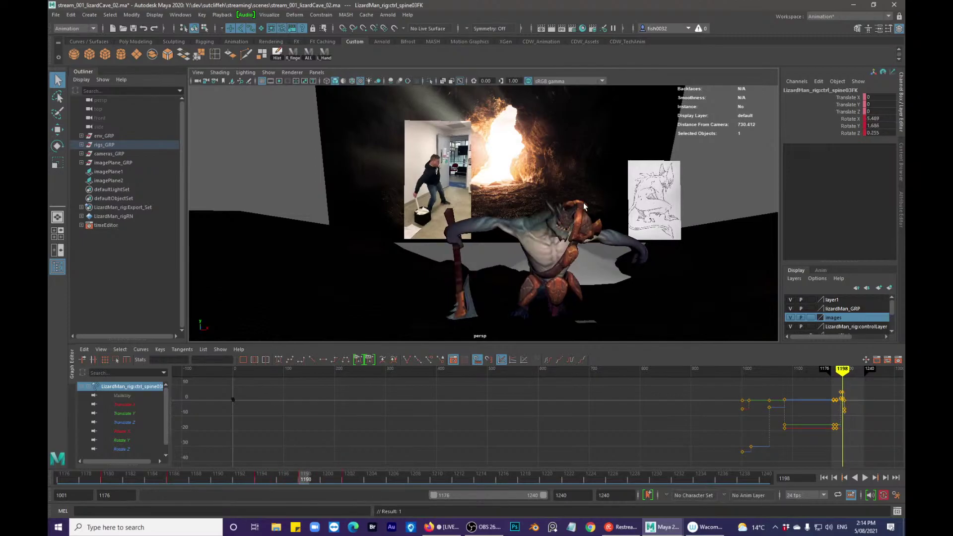
key(period)
key(comma)
key(period)
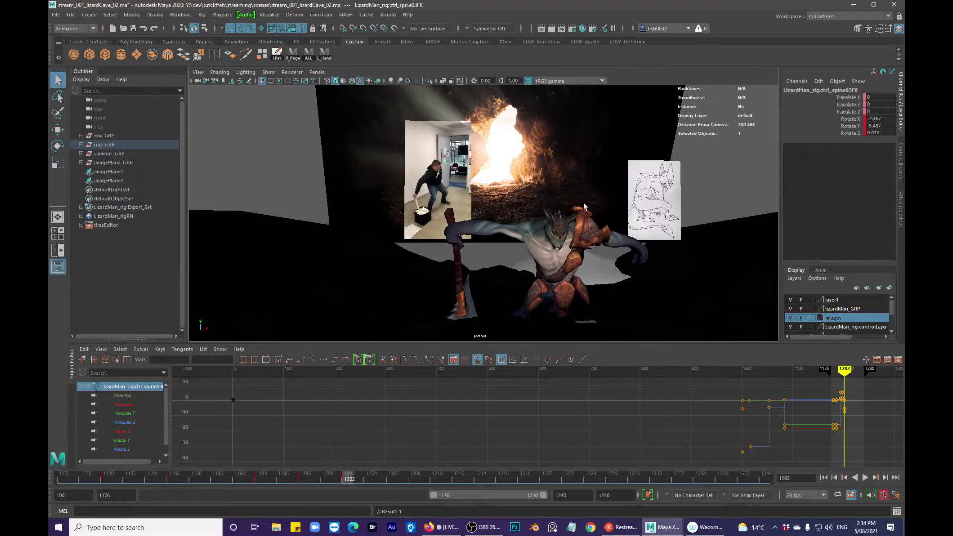
key(comma)
key(period)
key(comma)
key(period)
key(comma)
key(period)
key(comma)
key(period)
- Show the rig controls and rotate the right wrist IK control at frame 1202 to adjust the axe's angle
key(alt+1)
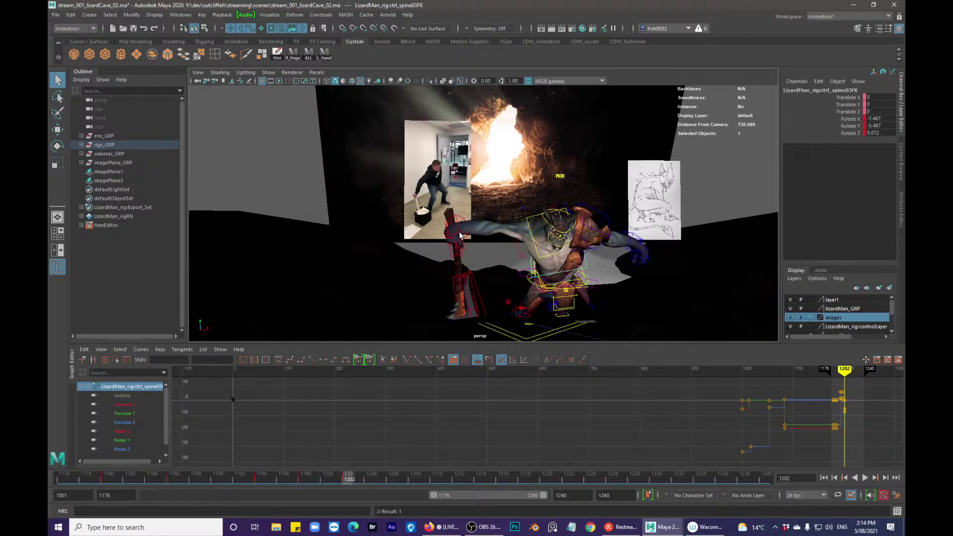
click(459, 235)
key(alt+1)
key(e)
drag(488, 194, 488, 182)
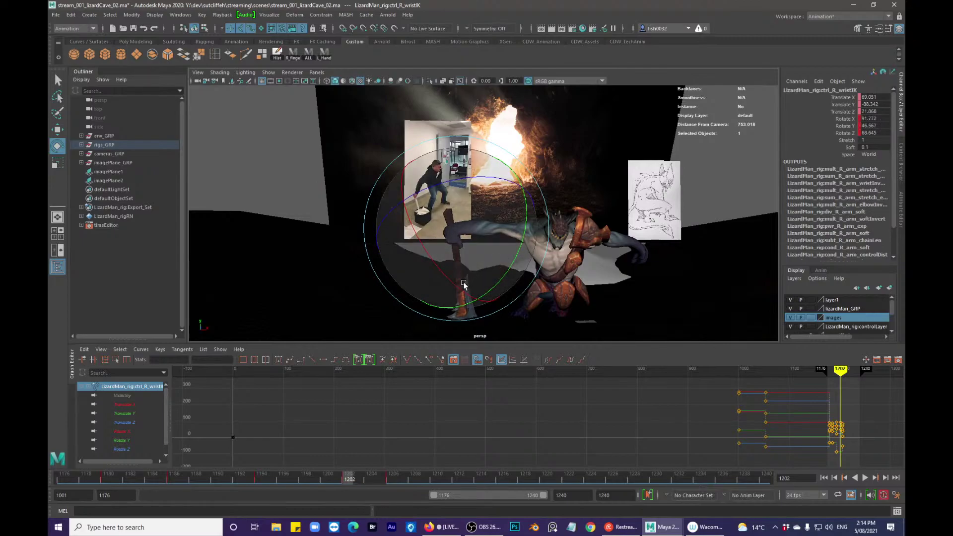
drag(462, 280, 466, 278)
key(q)
- Step through frames 1203 to 1213 and back to 1212 to compare the lizard man's pose with the video reference
key(alt+period)
key(alt+period)
key(alt+period)
key(alt+period)
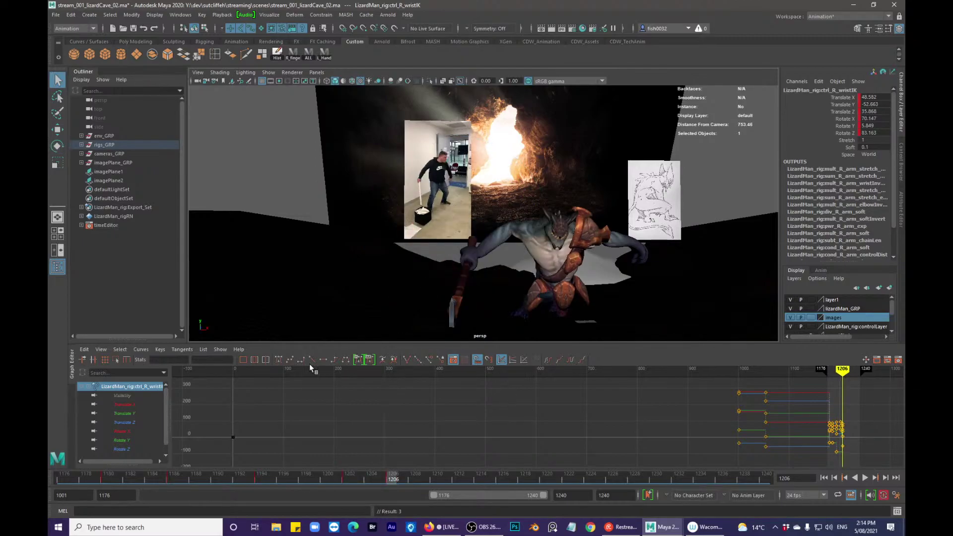
key(alt+period)
key(alt+period)
key(alt+period)
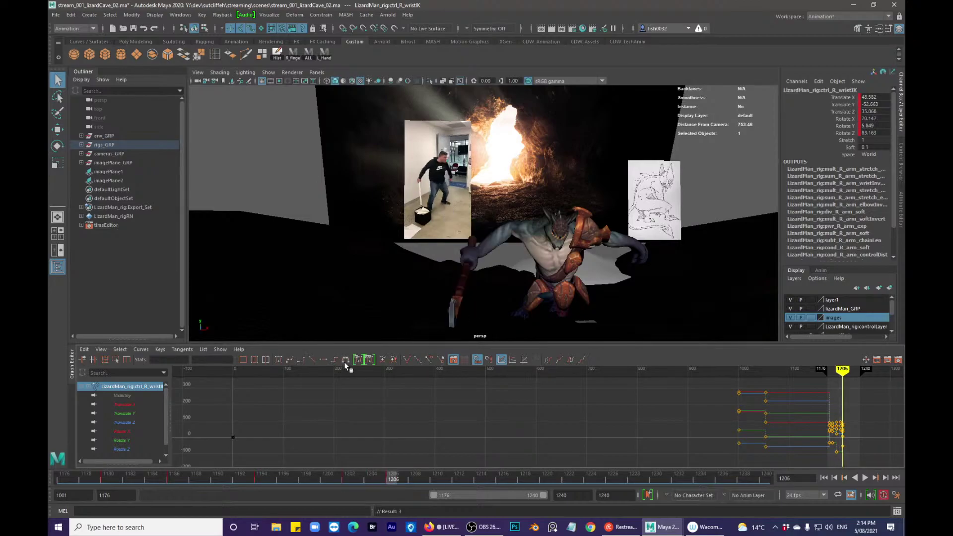
key(alt+period)
key(alt+period)
key(alt+period)
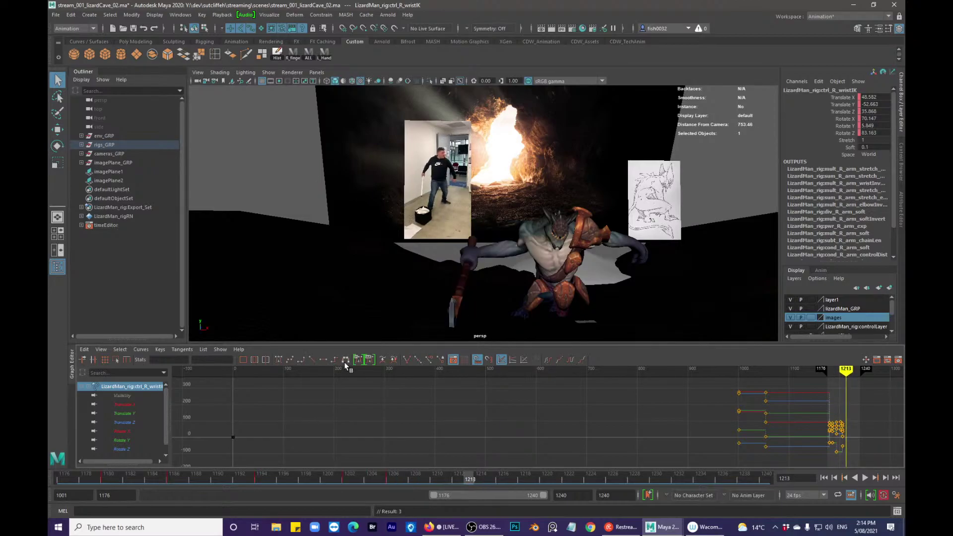
key(alt+comma)
key(alt+comma)
key(alt+comma)
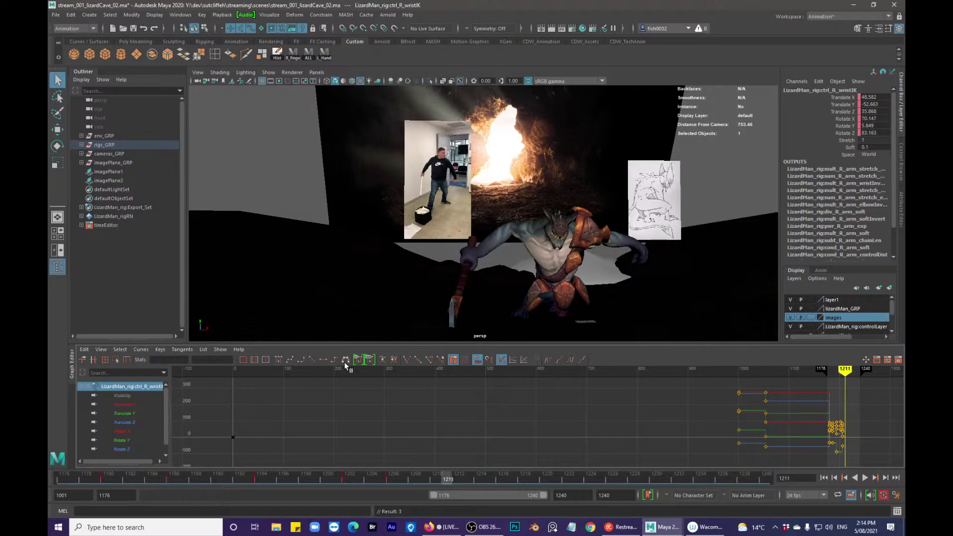
key(alt+period)
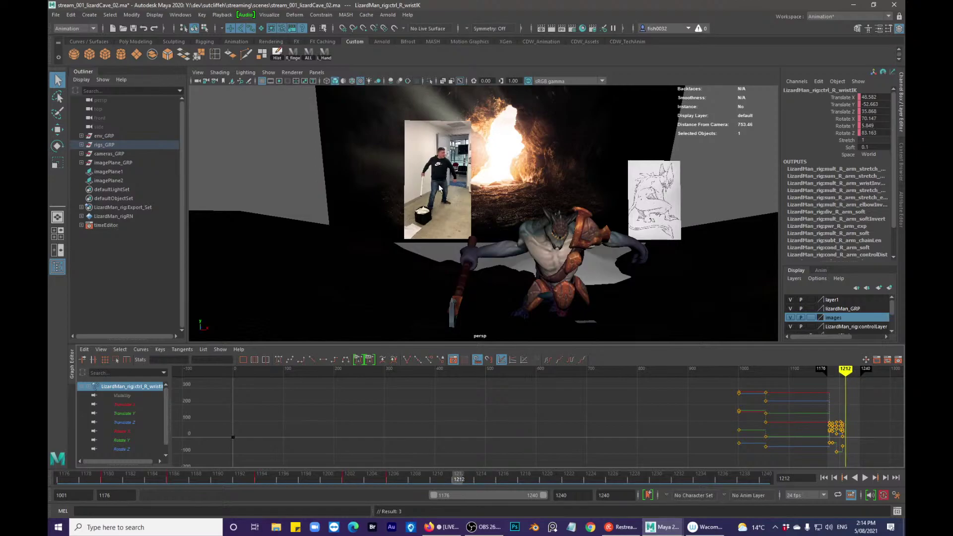
alt+middle_drag(548, 267, 537, 268)
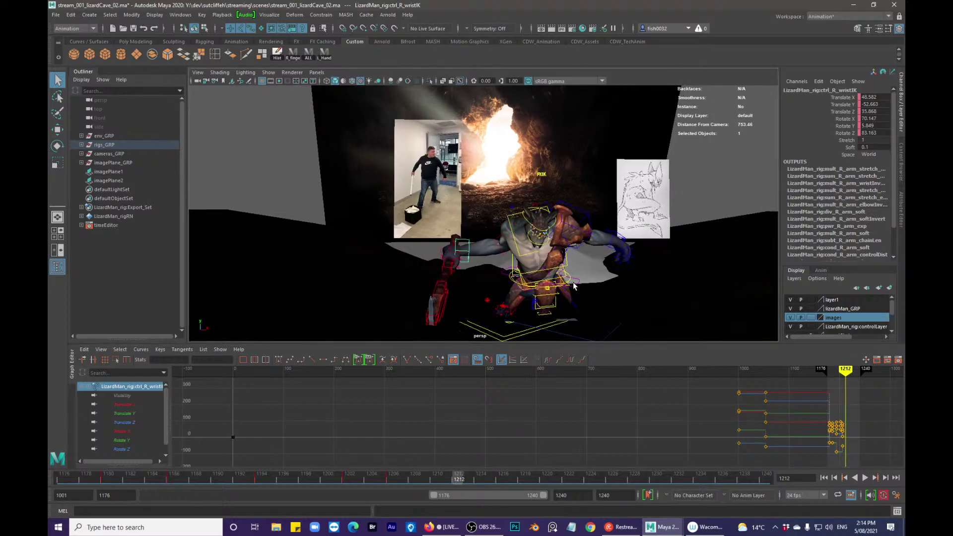
- Rotate the COG control at frame 1212 to about -9.3, 7.2, -0.8 and set its height to about -10.5
click(598, 284)
click(571, 281)
alt+middle_drag(608, 266, 564, 270)
key(alt+1)
alt+drag(564, 270, 511, 300)
key(e)
drag(547, 221, 502, 228)
key(w)
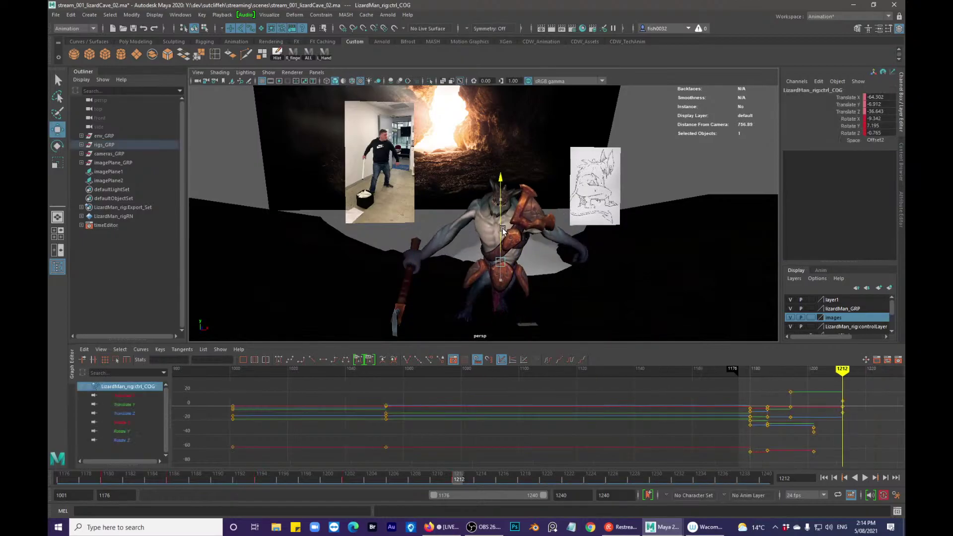
key(q)
mouse_move(406, 478)
mouse_down()
mouse_move(233, 484)
mouse_move(393, 464)
mouse_move(480, 468)
mouse_up()
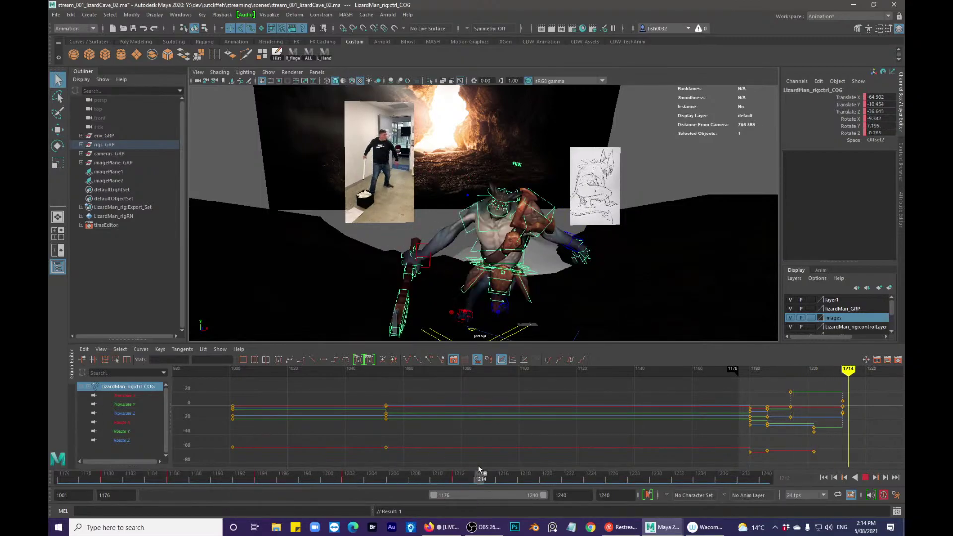
alt+right_drag(521, 315, 520, 320)
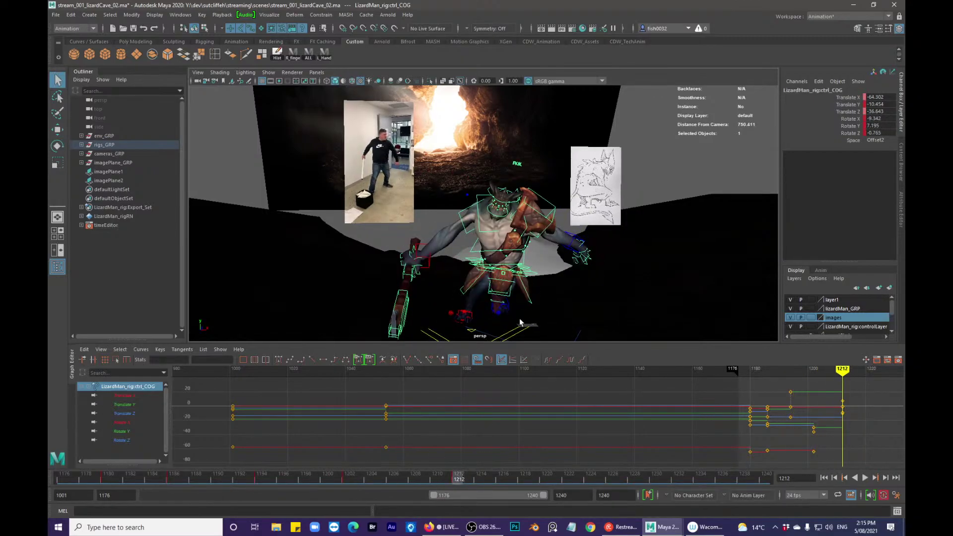
- At frame 1180, rotate the left leg IK control to flatten the lizard man's left foot toward the ground
mouse_move(355, 481)
mouse_down()
mouse_move(227, 478)
mouse_move(75, 436)
mouse_move(110, 444)
mouse_up()
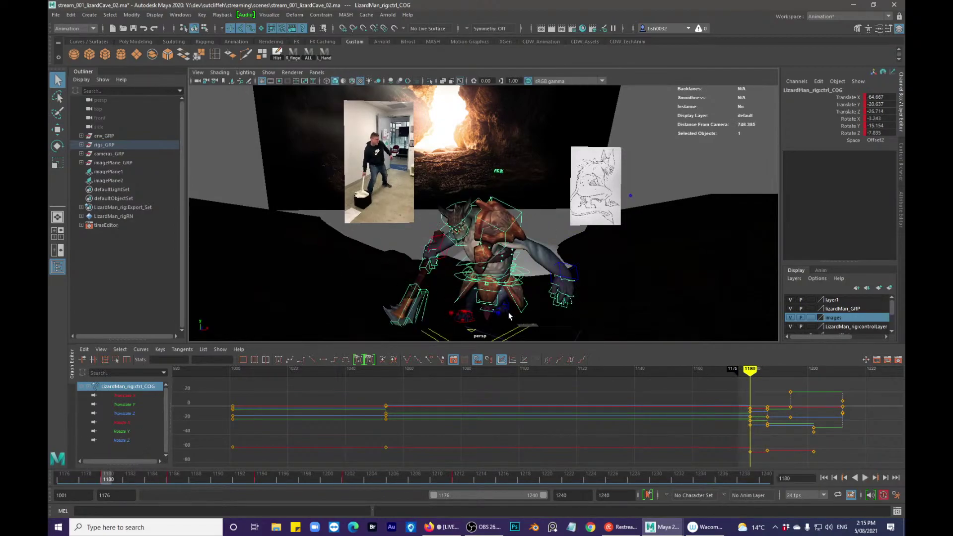
click(533, 325)
key(f)
alt+drag(572, 283, 509, 213)
click(515, 221)
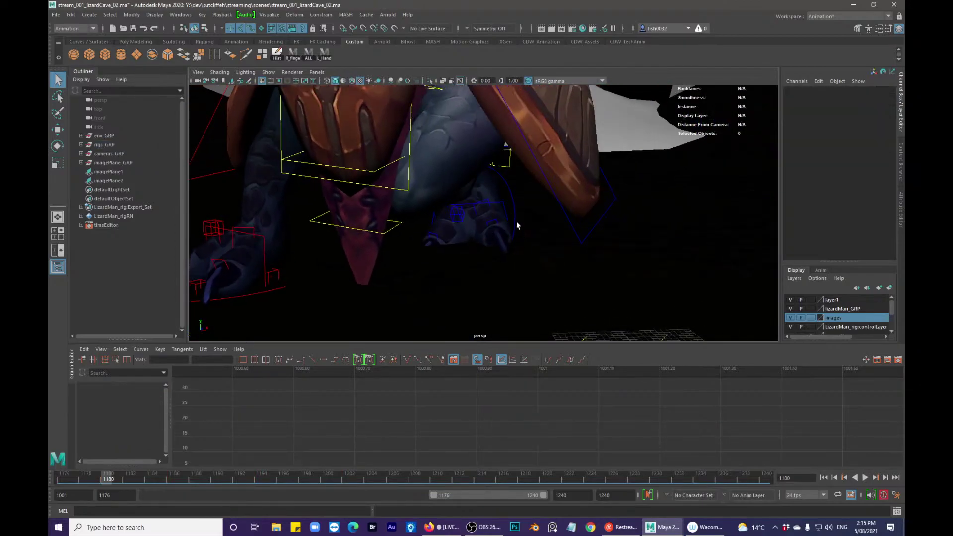
click(516, 224)
alt+middle_drag(518, 227, 487, 244)
mouse_move(488, 244)
alt+mouse_down()
mouse_move(460, 230)
mouse_move(479, 227)
alt+mouse_up()
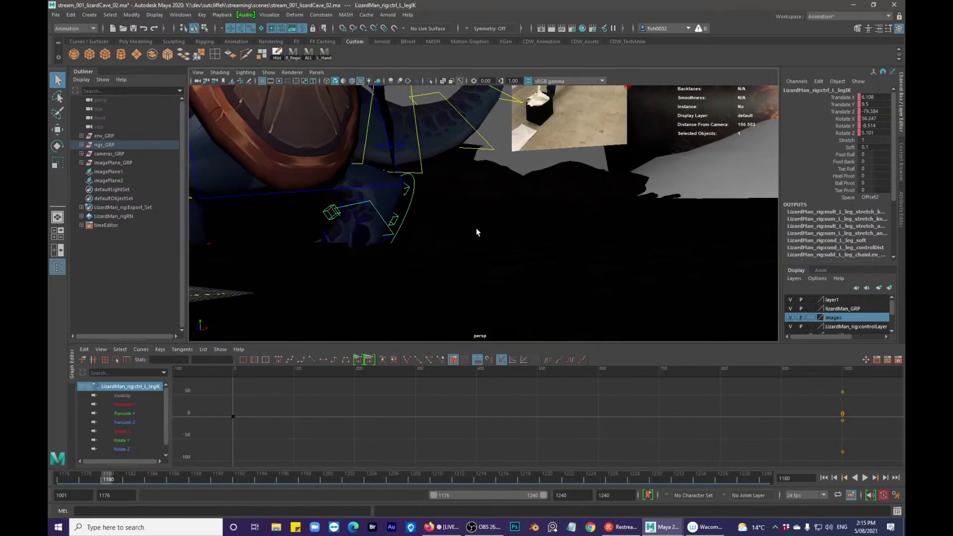
key(e)
drag(295, 223, 302, 130)
- Refine the left foot placement at frame 1180 to about 23.1, 2.9, -60.1 with rotation about 21.8, -7.6, 1.0
alt+drag(451, 218, 506, 263)
key(w)
key(e)
key(w)
key(e)
key(q)
- Scrub from frame 1180 to 1212 to check the left foot placement against the whole body and video reference
alt+drag(501, 253, 477, 206)
key(alt+1)
alt+right_drag(476, 206, 235, 206)
alt+middle_drag(455, 202, 535, 254)
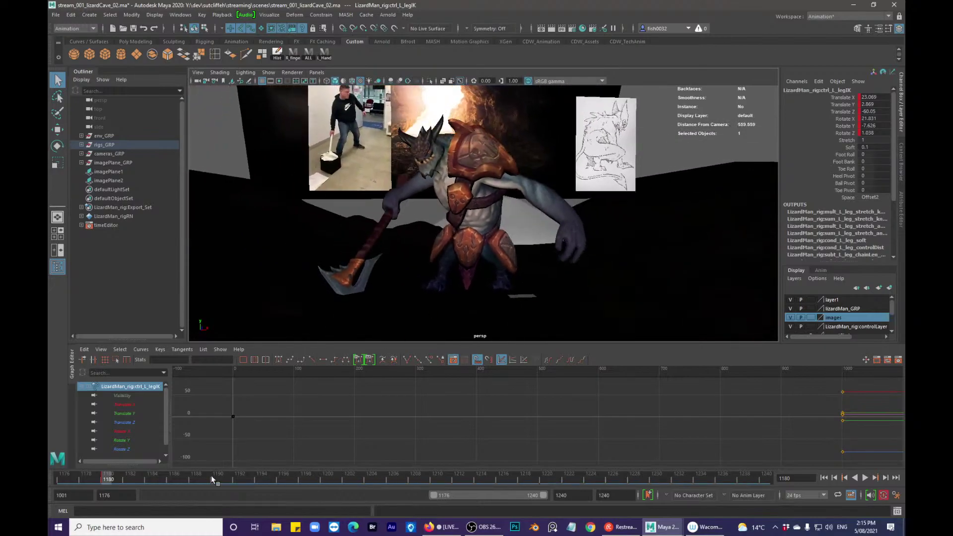
mouse_move(111, 477)
mouse_down()
mouse_move(63, 479)
mouse_move(437, 430)
mouse_move(517, 430)
mouse_move(448, 443)
mouse_move(457, 443)
mouse_up()
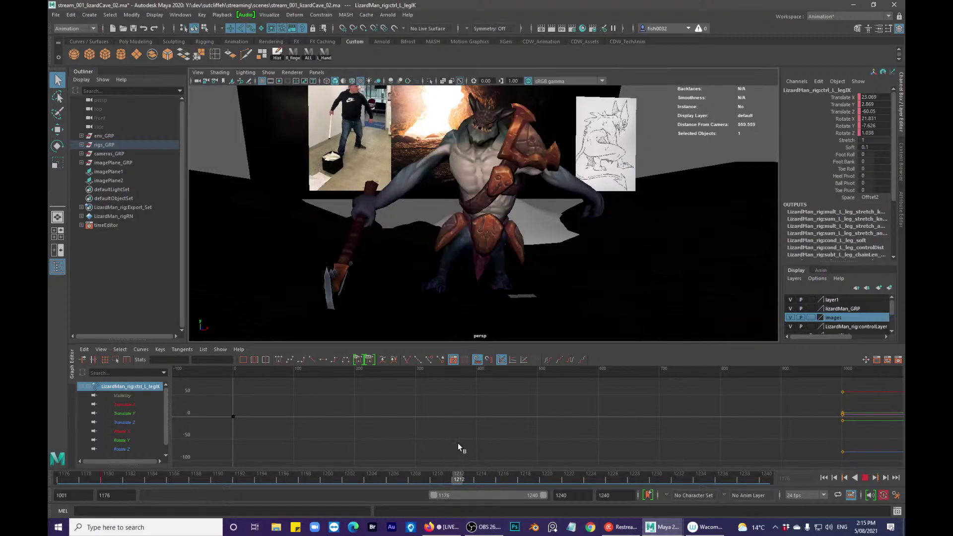
mouse_move(497, 201)
alt+mouse_down()
mouse_move(492, 235)
mouse_move(492, 204)
mouse_move(498, 213)
alt+mouse_up()
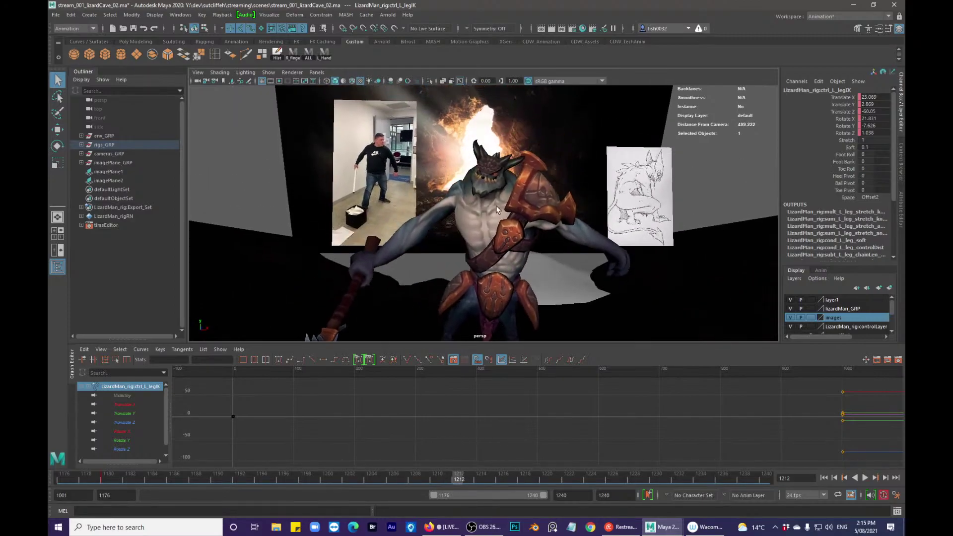
alt+right_drag(488, 210, 487, 171)
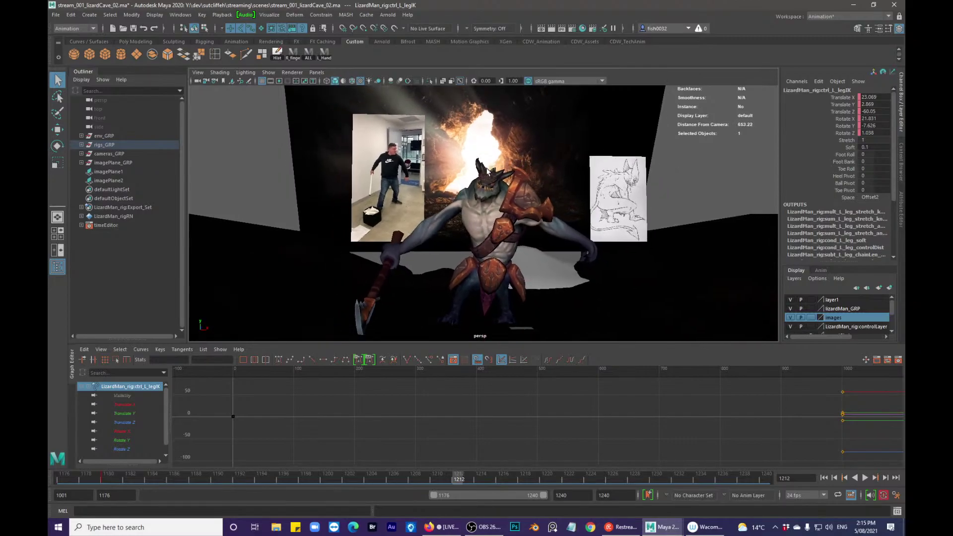
key(w)
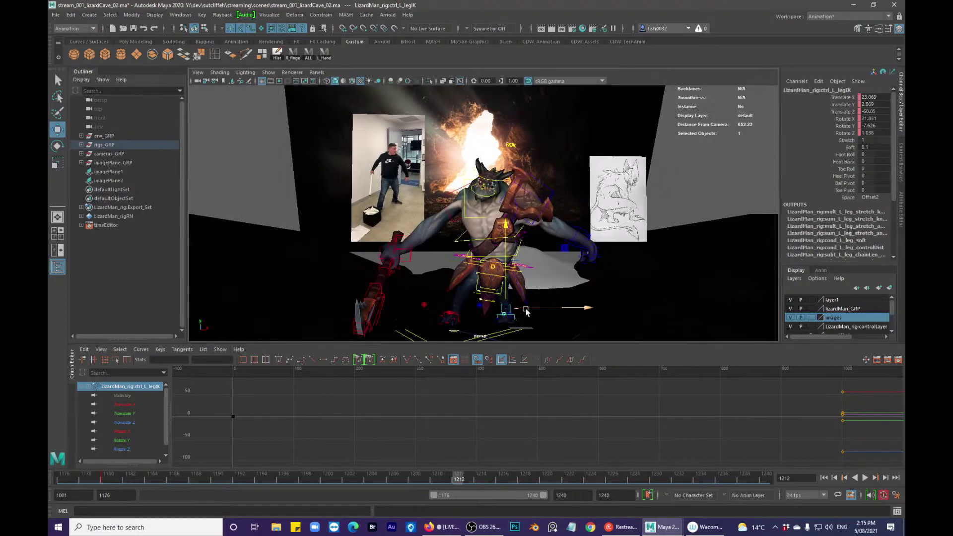
alt+drag(531, 310, 501, 325)
middle_drag(501, 324, 487, 321)
key(q)
alt+drag(484, 310, 516, 330)
click(408, 320)
key(w)
alt+drag(516, 330, 536, 319)
key(q)
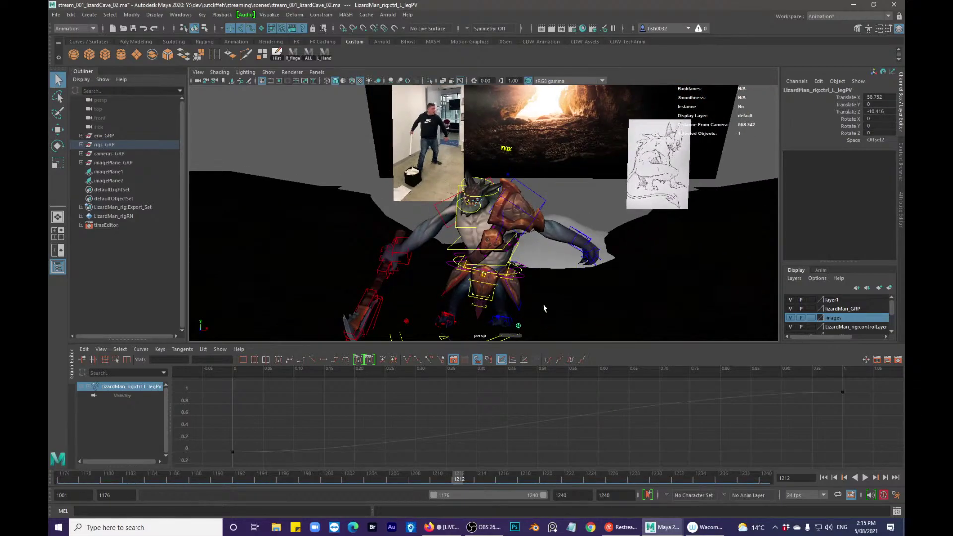
key(ctrl+z)
key(ctrl+z)
key(ctrl+z)
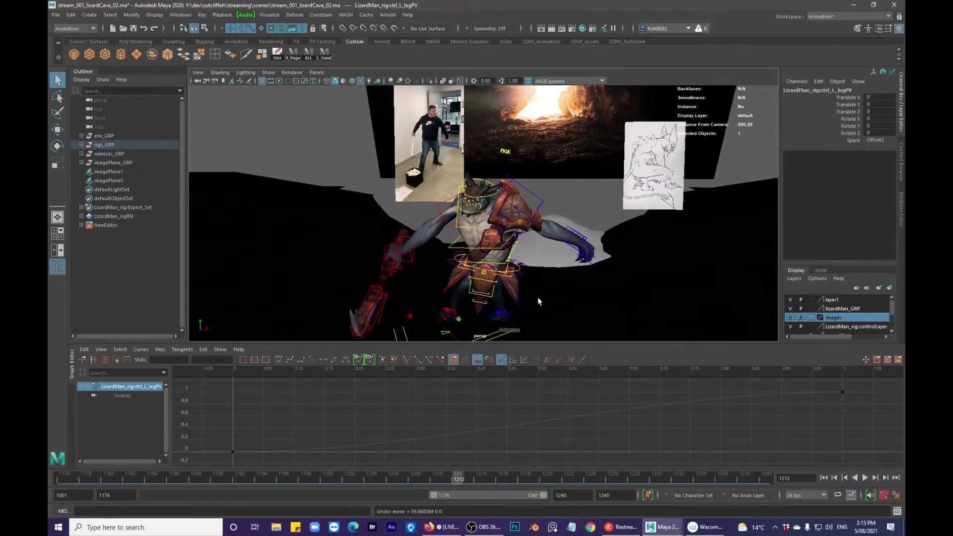
- Key the left leg pole vector control at frame 1212 and move it outward to turn the knee
key(s)
key(w)
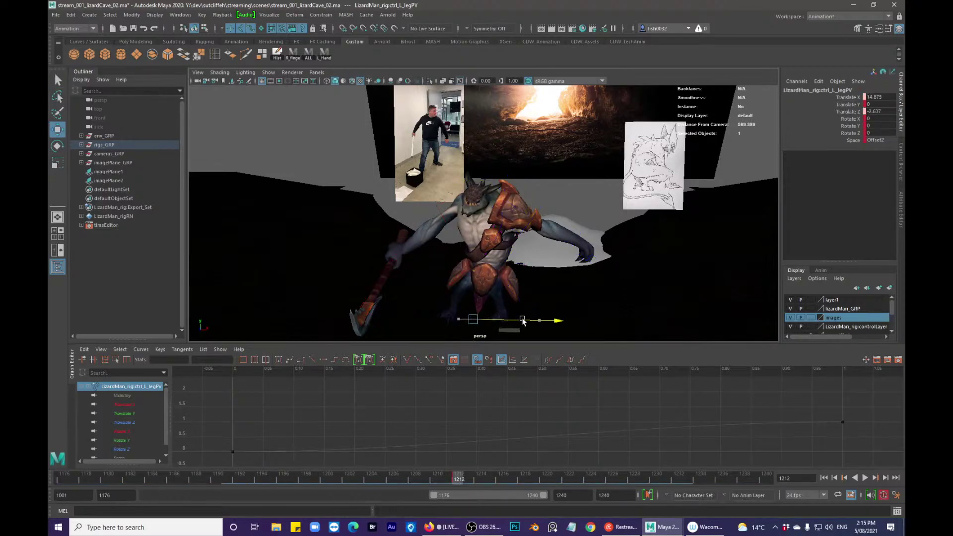
key(q)
- Try rotating the left leg IK control around frame 1212, comparing the foot with its pose near frame 1180
click(516, 314)
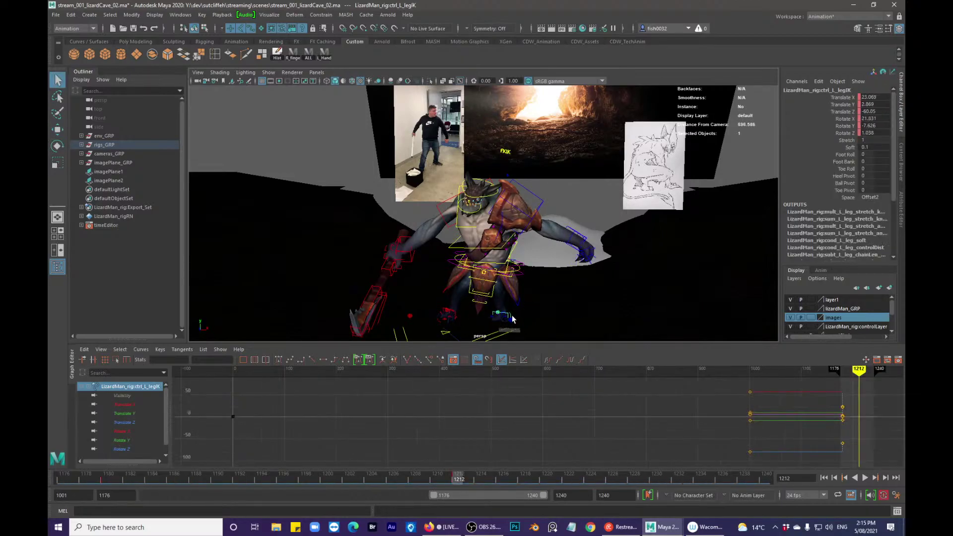
key(f)
alt+drag(590, 283, 463, 240)
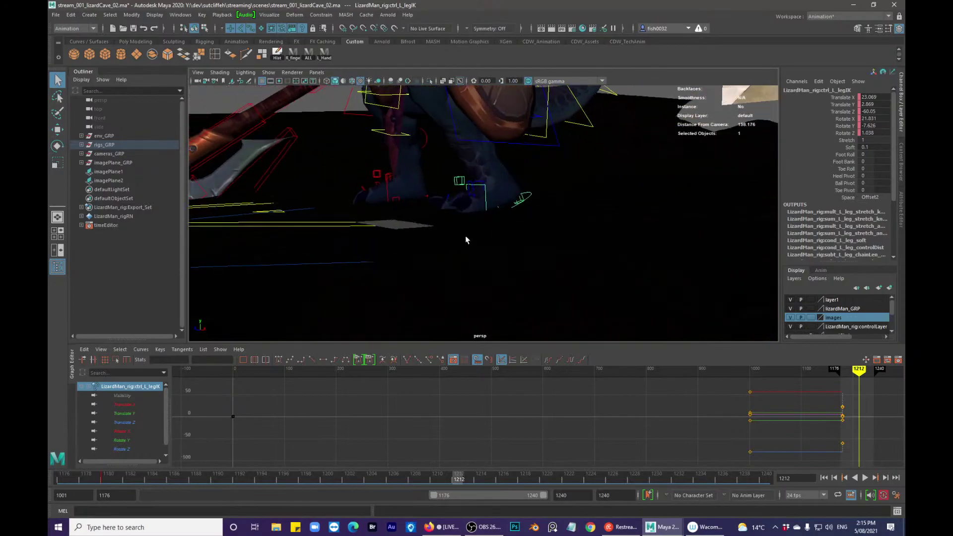
key(e)
drag(420, 189, 415, 162)
click(113, 478)
click(451, 476)
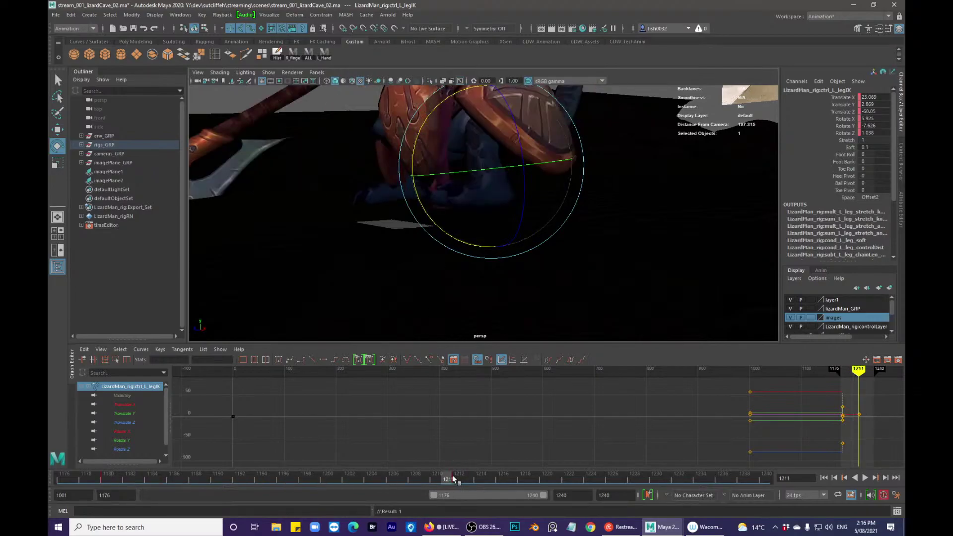
click(114, 478)
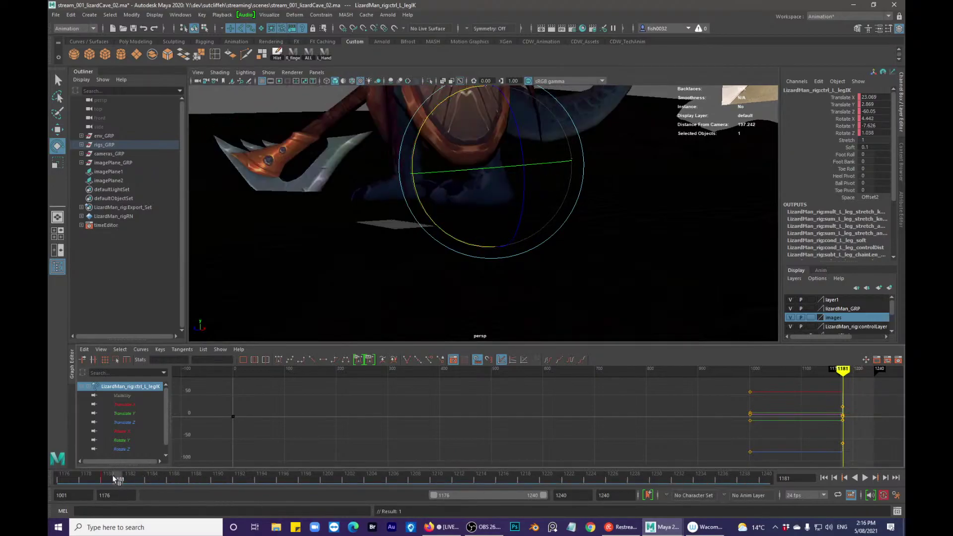
- Repose the left leg IK control at frame 1180 to about 27.2, 2.9, -49.5, rotated about 20.7, 7.9, -4.2, and play back the result
alt+drag(376, 265, 493, 242)
alt+right_drag(494, 243, 454, 243)
alt+drag(454, 243, 489, 260)
drag(548, 261, 562, 254)
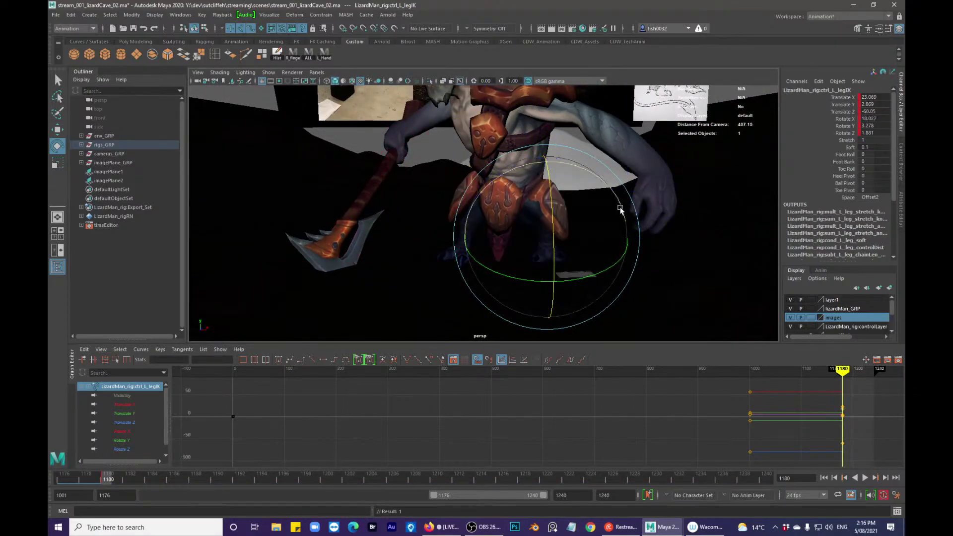
drag(617, 213, 582, 240)
key(w)
key(alt+1)
key(q)
alt+right_drag(579, 248, 460, 253)
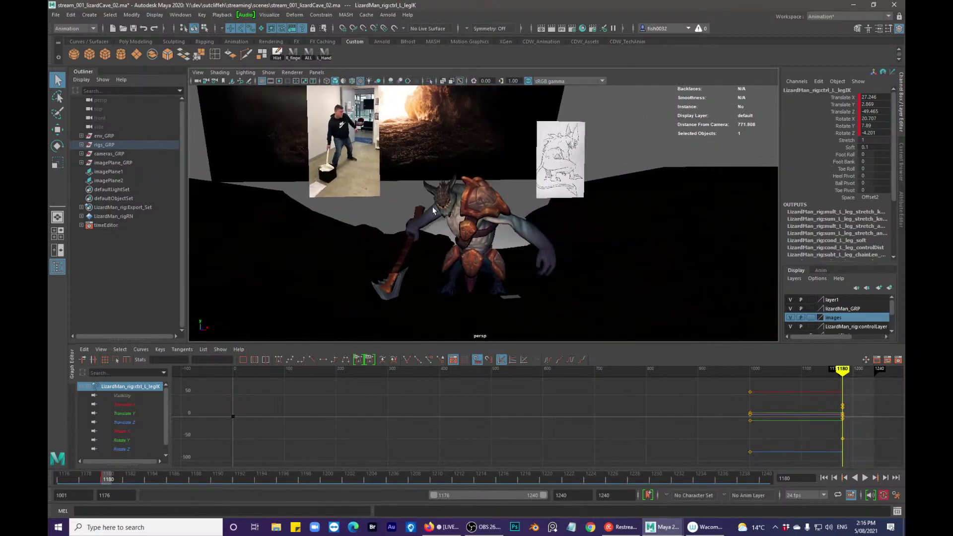
key(alt+v)
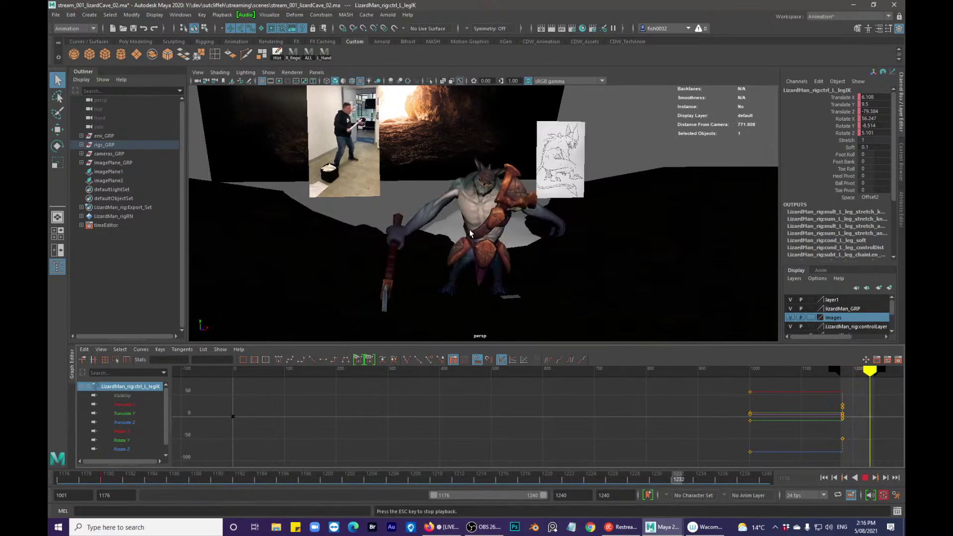
key(Escape)
- Save the scene as a new version named stream_001_lizardCave_03.ma
click(56, 14)
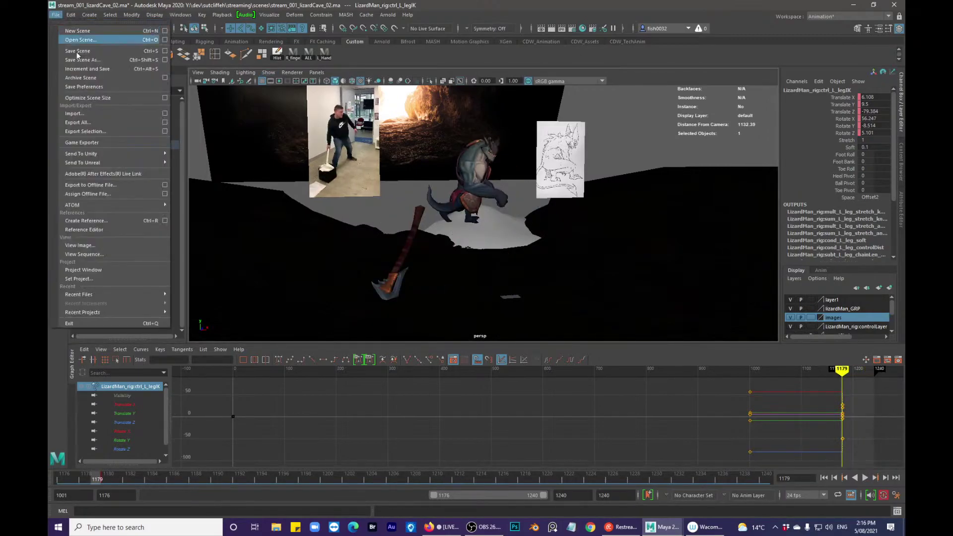
click(100, 59)
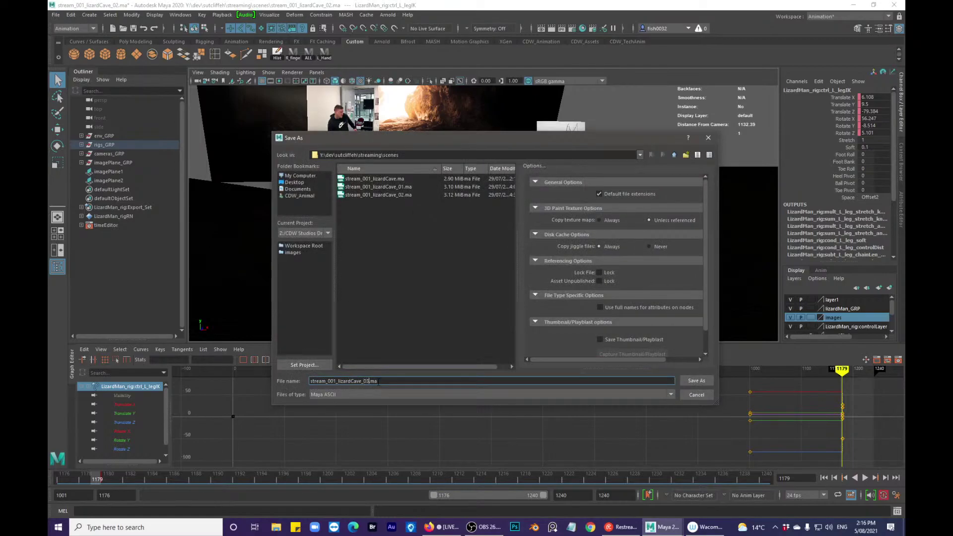
text(3)
key(Return)
- Scrub the blocking against the video reference and shift the COG's key from frame 1212 to frame 1208
mouse_move(91, 478)
mouse_down()
mouse_move(72, 475)
mouse_move(265, 465)
mouse_up()
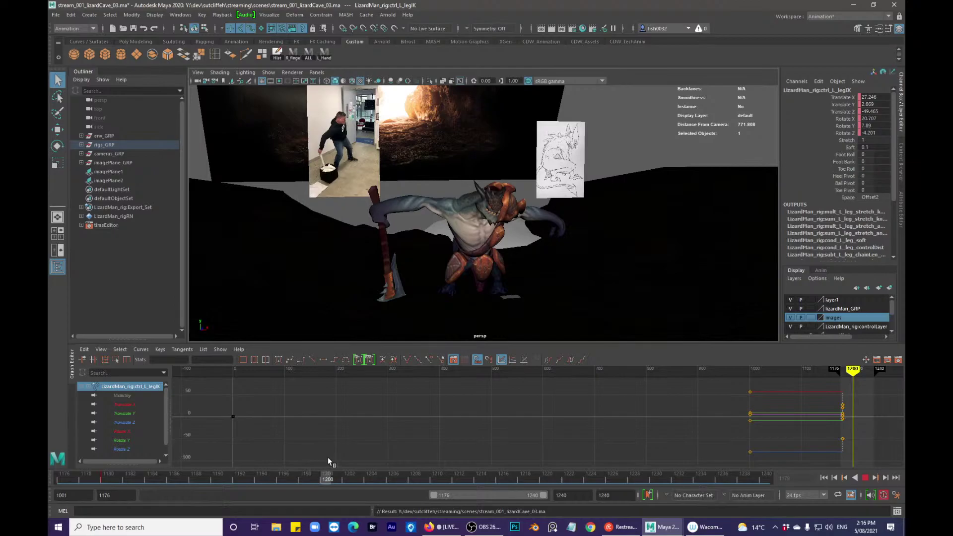
drag(343, 457, 426, 453)
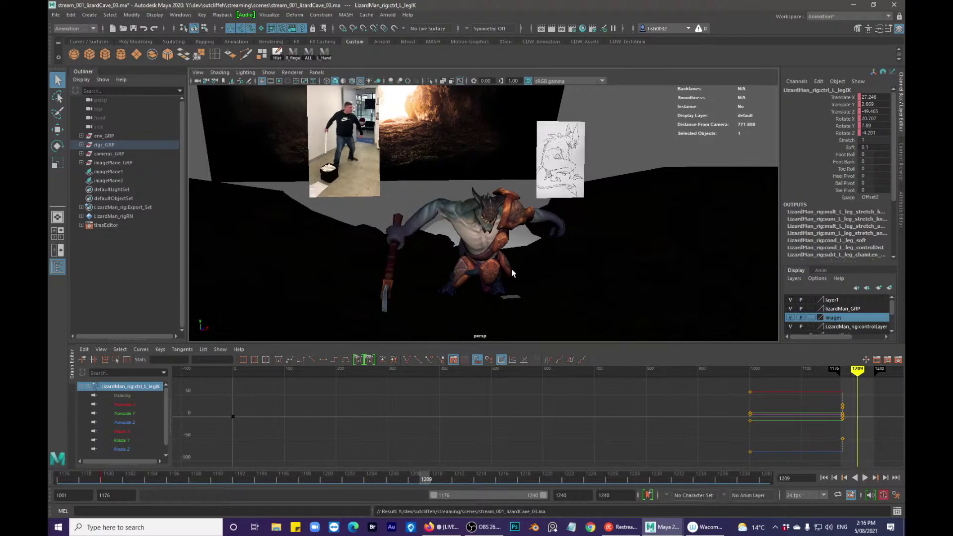
click(519, 266)
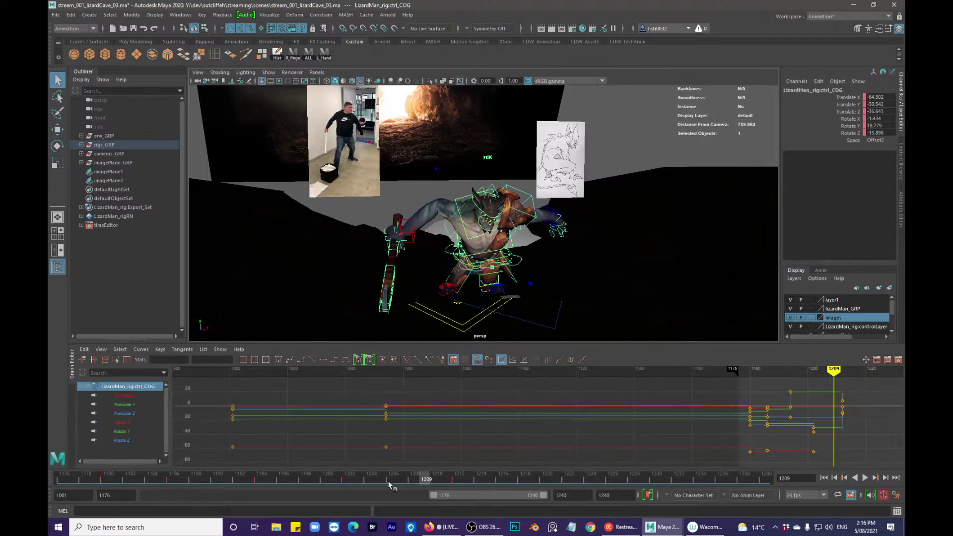
key(period)
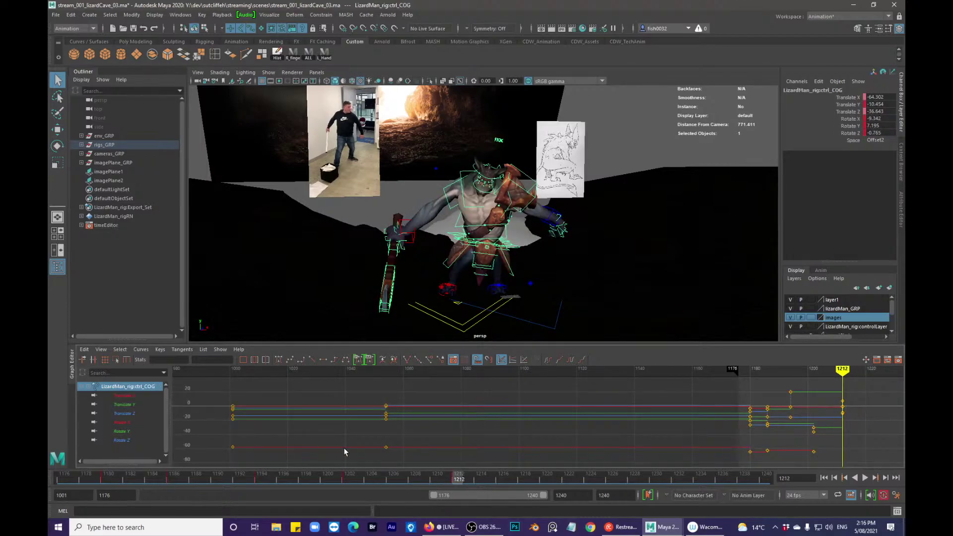
drag(461, 480, 418, 478)
click(426, 478)
- Rotate the COG control at frame 1208 to about -13.7, 1.1, 0.2 to adjust the body's lean
key(alt+1)
alt+drag(519, 215, 538, 218)
key(e)
drag(549, 261, 540, 258)
key(w)
key(e)
mouse_move(548, 198)
alt+mouse_down()
mouse_move(545, 190)
mouse_move(546, 199)
alt+mouse_up()
key(q)
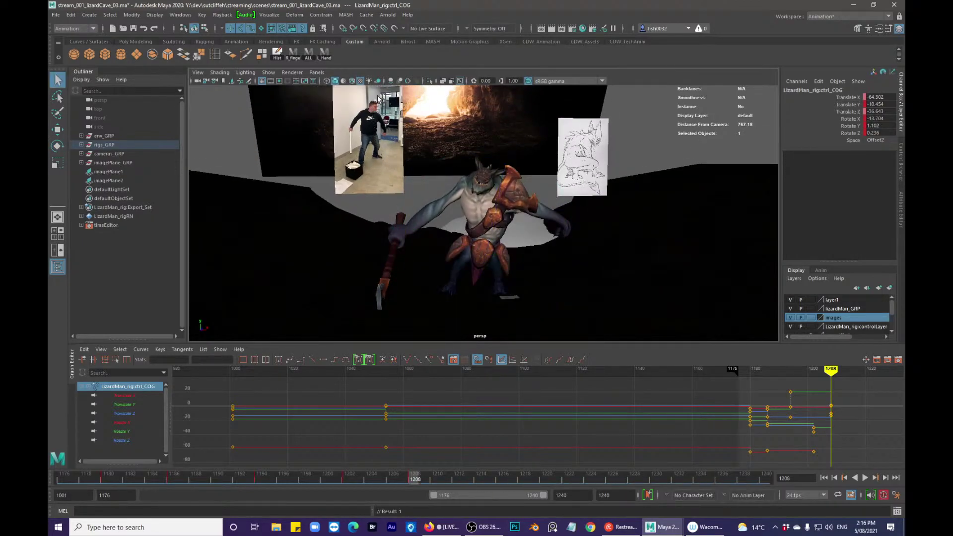
alt+drag(476, 240, 483, 238)
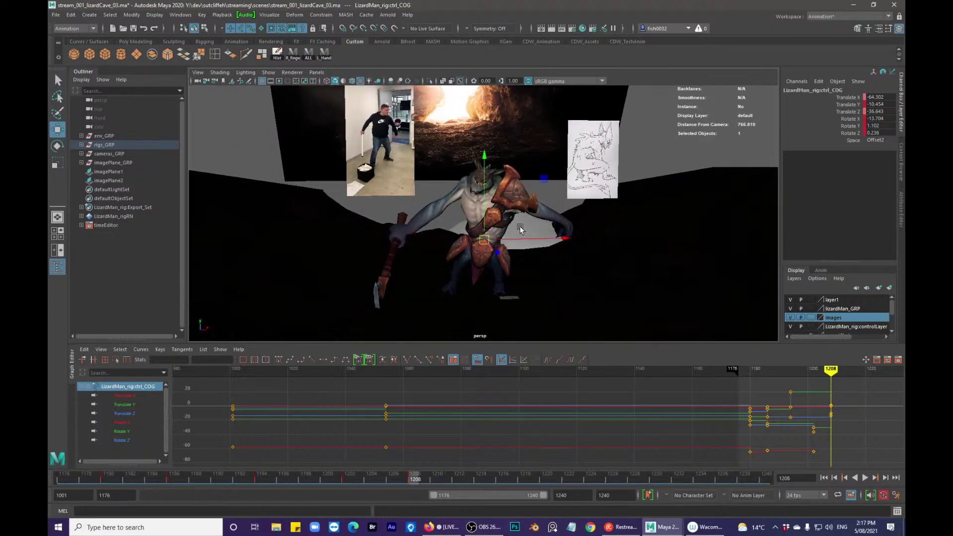
- Rotate the head control at frame 1208 so the lizard man faces forward
mouse_move(501, 213)
click(495, 181)
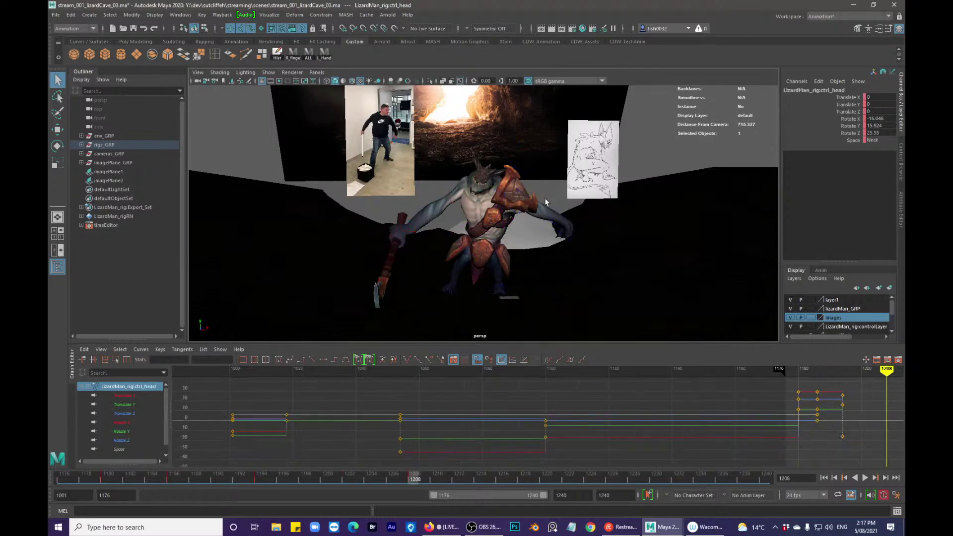
key(e)
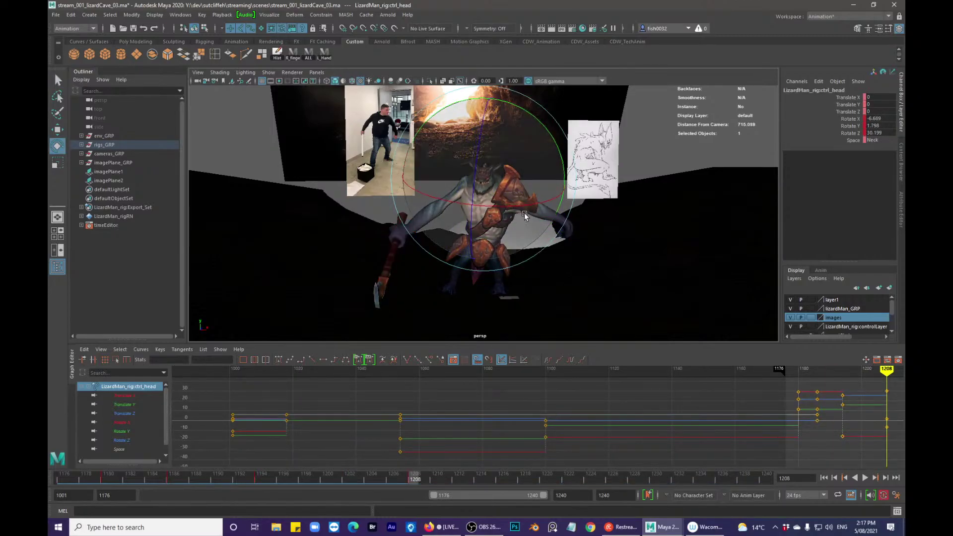
key(q)
- Pose the right wrist IK control at frame 1208 at about 83.5, -61.7, 10.7, rotated about 77.3, 28.2, 92.3, to raise and angle the axe
click(415, 242)
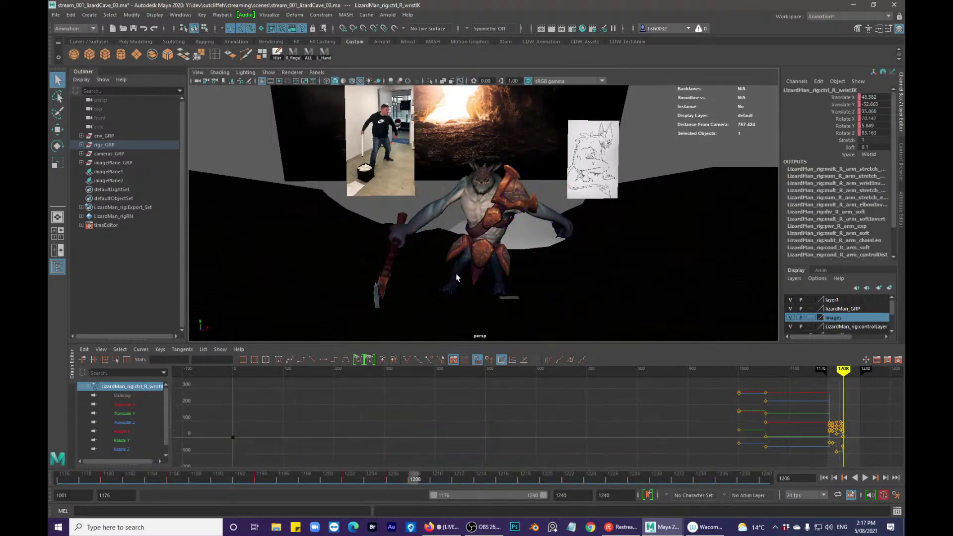
key(e)
drag(457, 270, 409, 172)
key(e)
drag(416, 219, 449, 191)
key(q)
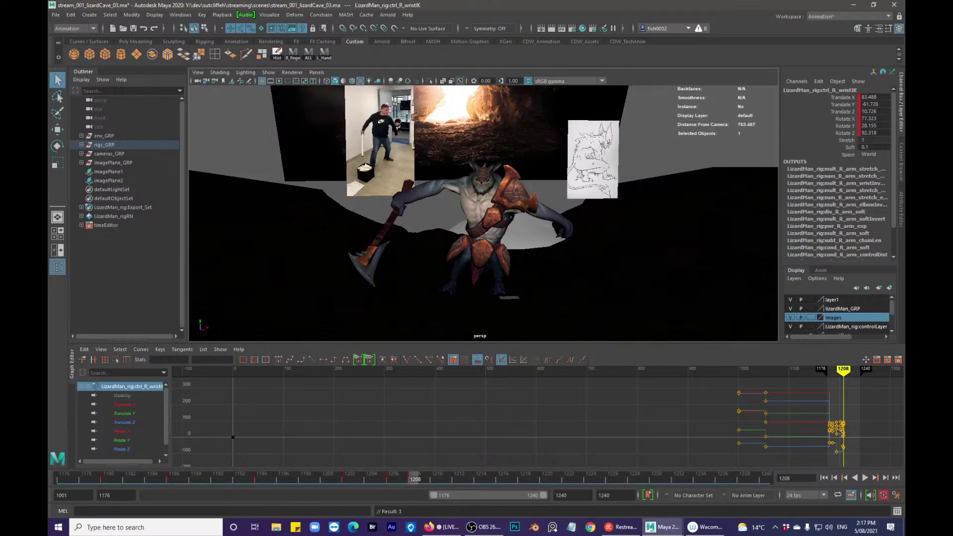
- Bring up the render camera view and play the animation to review the new poses
drag(54, 397, 353, 109)
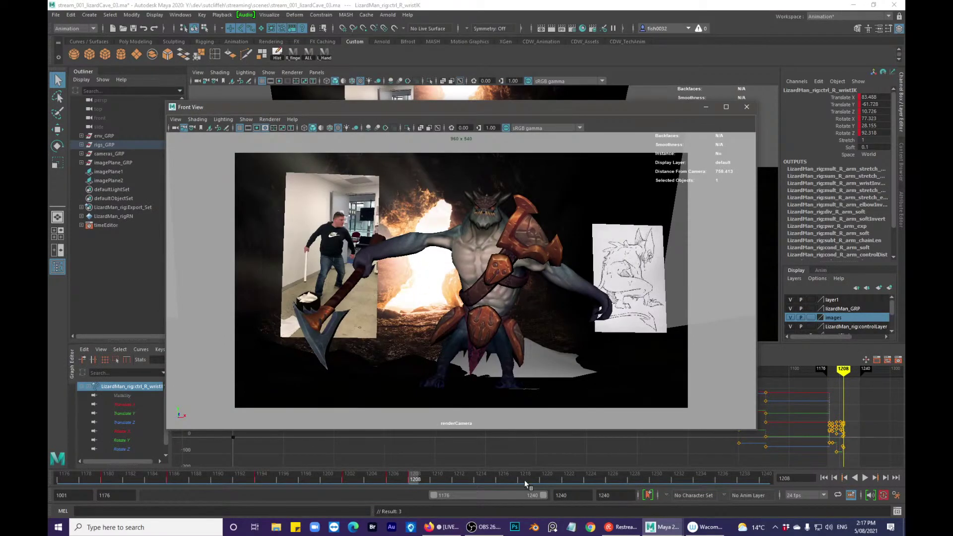
key(alt+v)
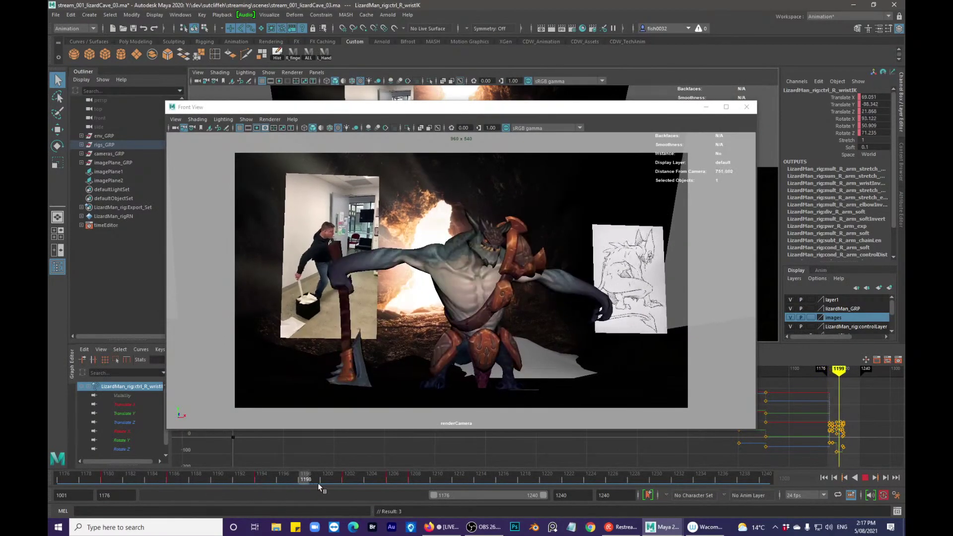
- Move the floating render camera window out of the way and review the animation in the perspective view
key(alt+v)
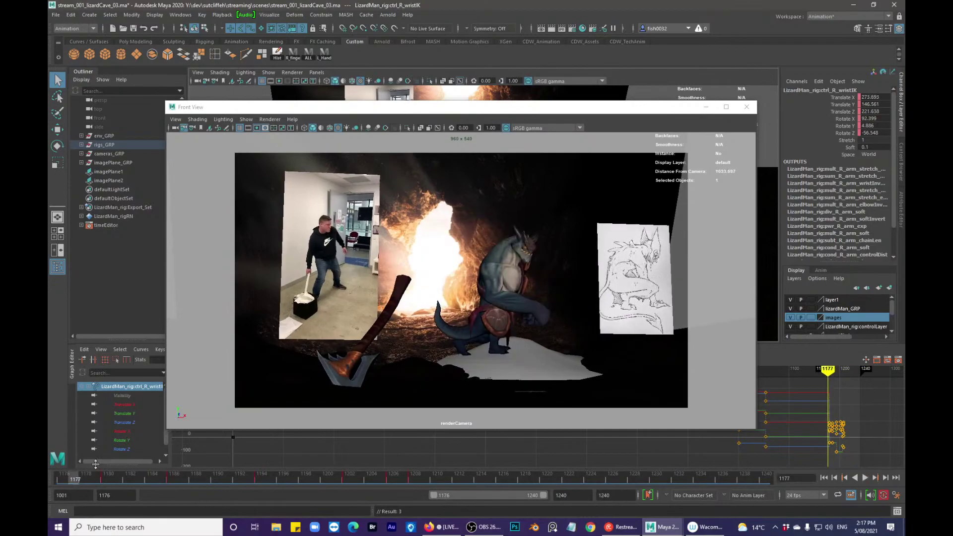
drag(412, 100, 952, 114)
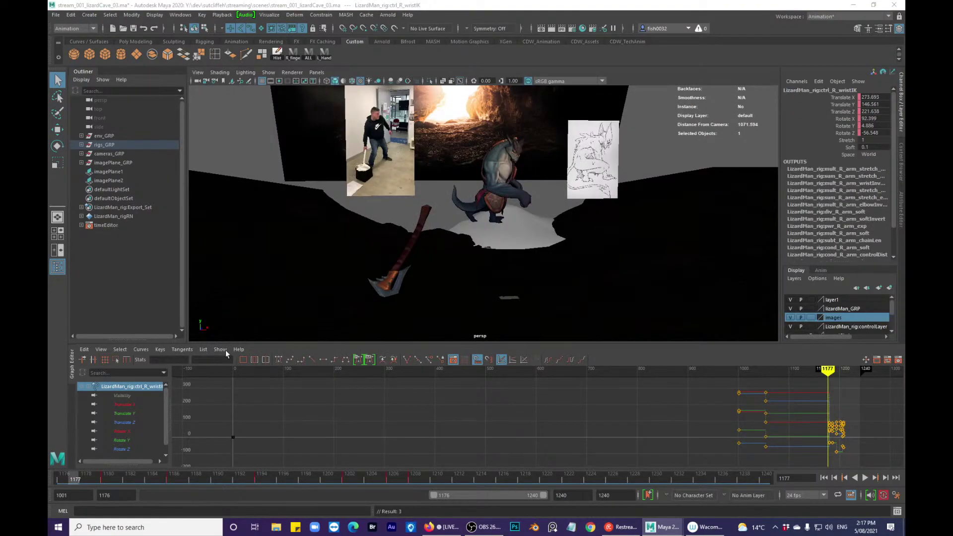
drag(260, 477, 86, 476)
alt+drag(415, 291, 397, 300)
key(alt+v)
key(alt+v)
click(358, 483)
alt+drag(420, 263, 444, 295)
key(alt+v)
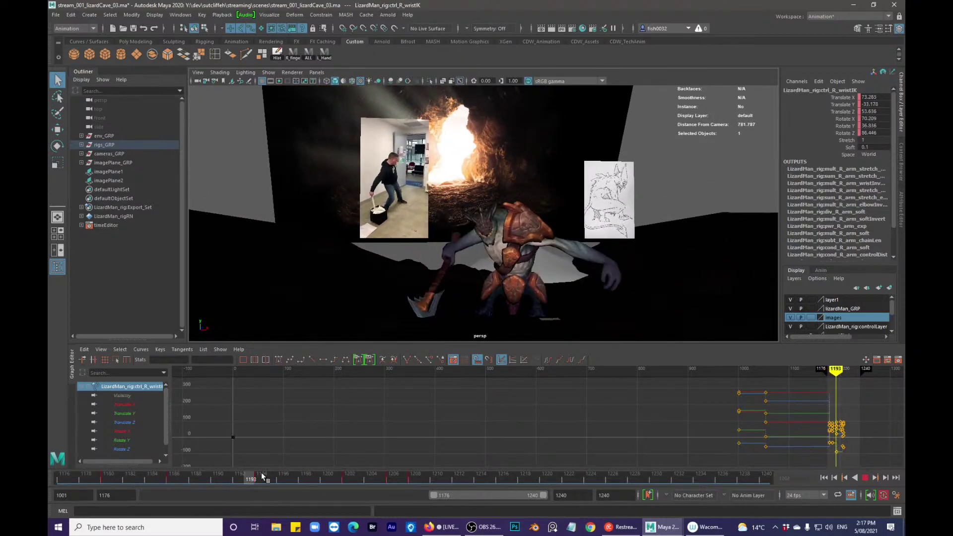
- Rotate the spine02FK control together with the spine control above it at frame 1202 to adjust the torso's bend
drag(330, 482, 348, 483)
alt+drag(469, 286, 455, 296)
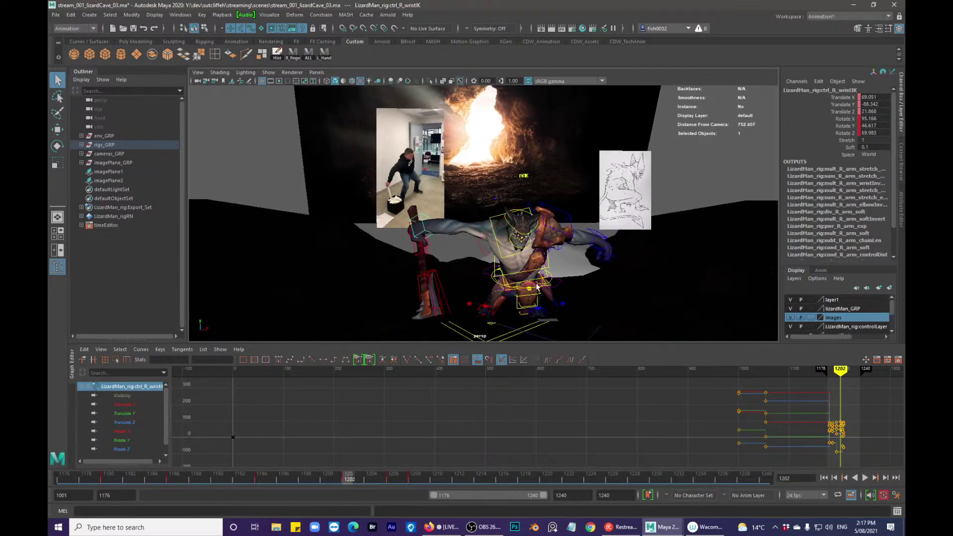
click(545, 270)
key(alt+1)
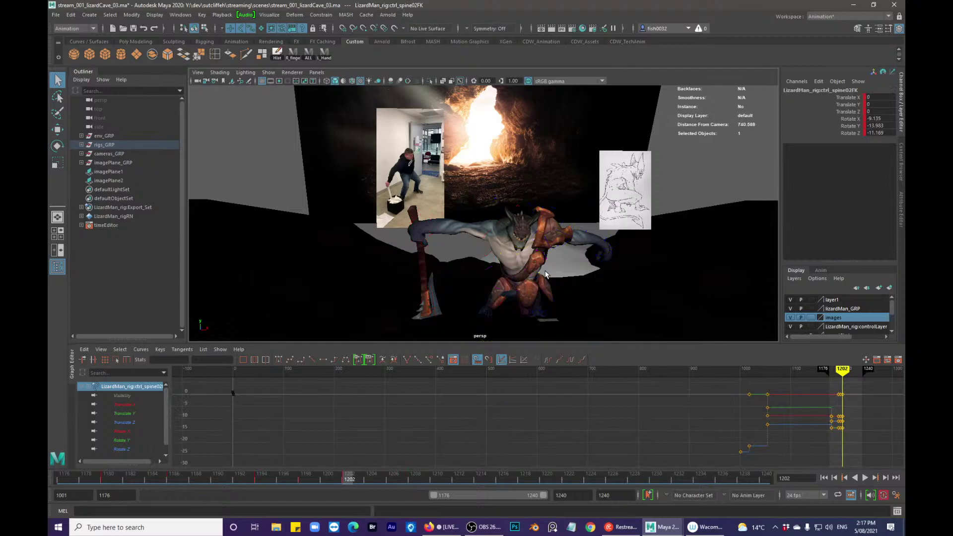
key(f)
alt+right_drag(544, 272, 554, 252)
shift+click(563, 240)
key(e)
drag(562, 241, 464, 186)
key(q)
- Reposition the right arm pole vector control along X at frame 1202 to adjust the elbow's direction
click(487, 149)
alt+drag(486, 150, 485, 167)
key(w)
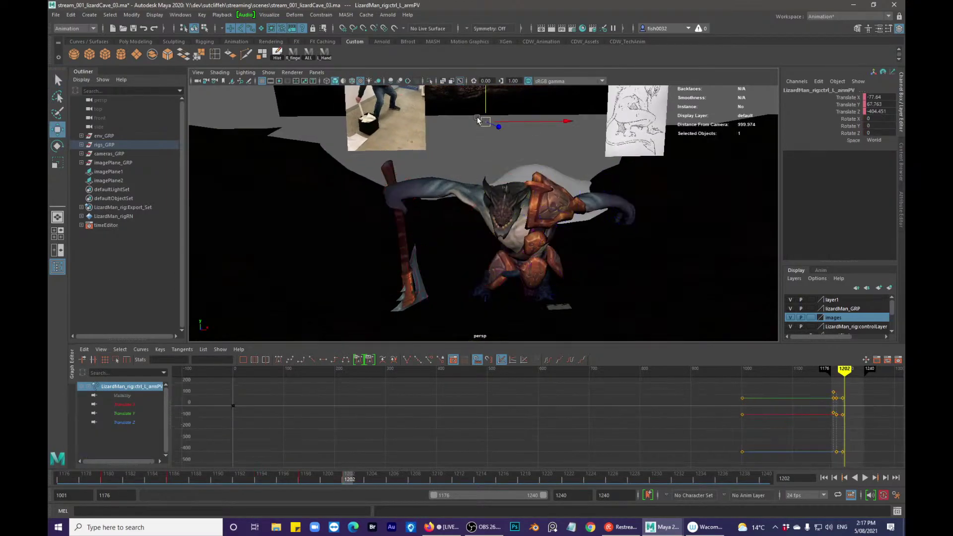
alt+right_drag(480, 121, 411, 109)
click(416, 117)
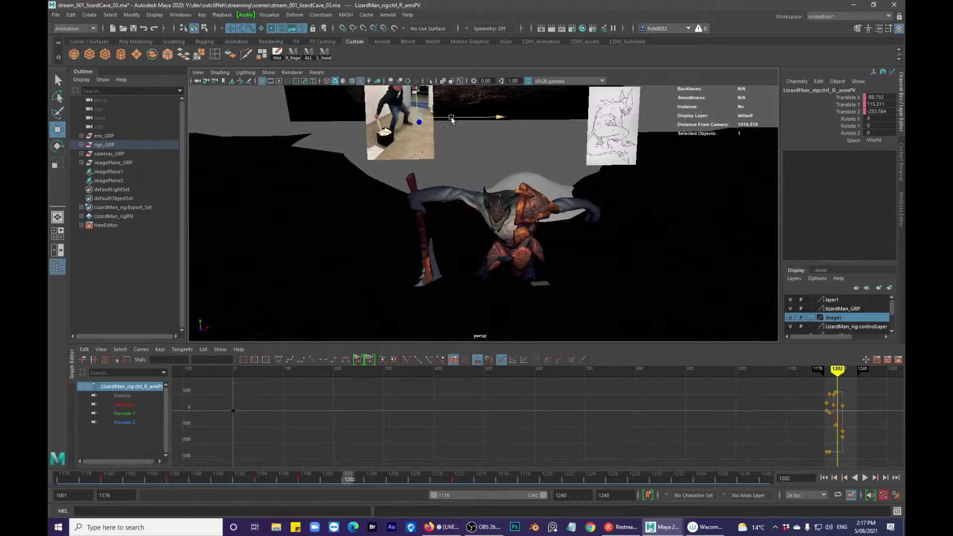
alt+drag(460, 125, 461, 91)
key(q)
- Rotate the head control at frame 1194 to adjust the lizard man's head tilt
alt+drag(532, 171, 523, 134)
alt+middle_drag(522, 133, 526, 149)
drag(239, 484, 262, 476)
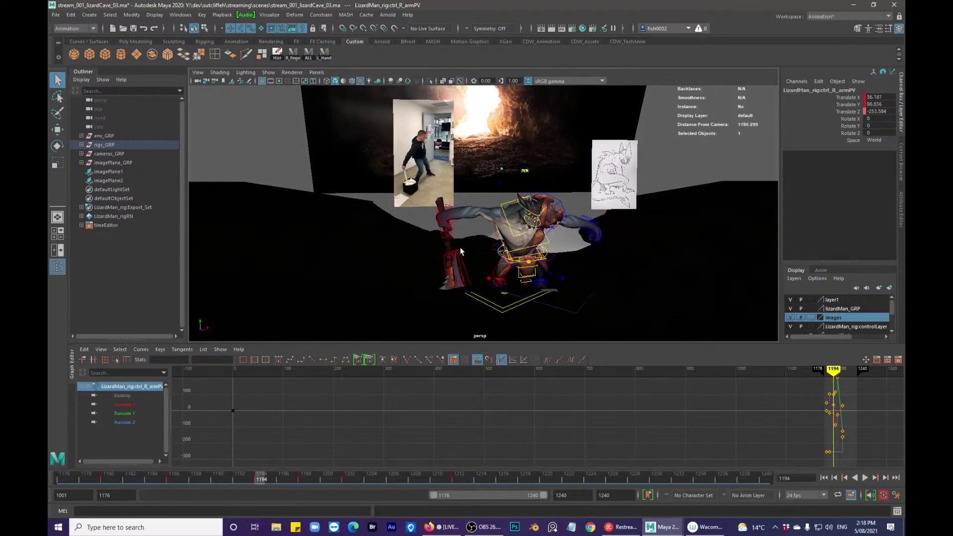
click(528, 210)
drag(573, 179, 574, 253)
key(q)
- Rotate the head control at frame 1202 to about -2, 19, 28.4
drag(243, 478, 348, 477)
scroll(513, 284, up, 2)
key(alt+1)
key(e)
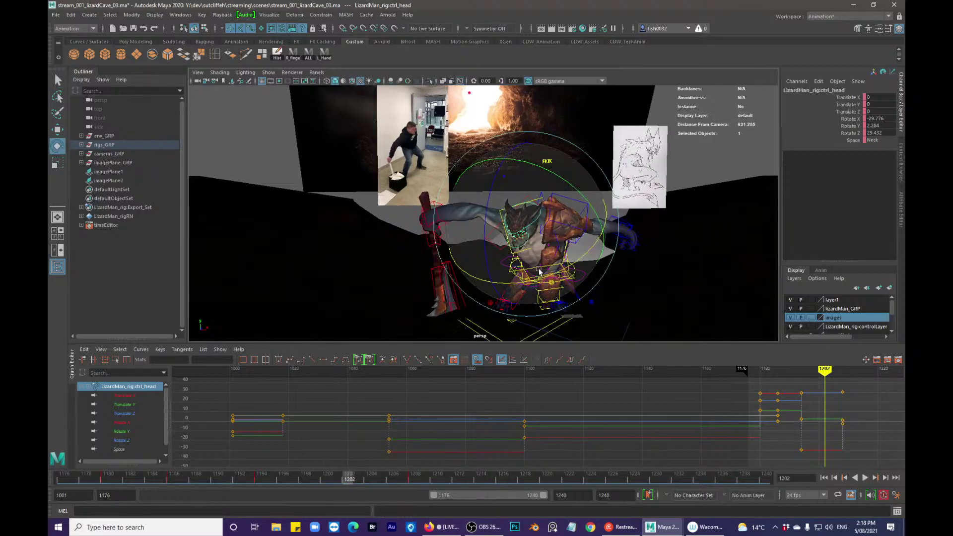
drag(559, 278, 588, 265)
drag(578, 167, 576, 272)
mouse_move(347, 477)
mouse_down()
mouse_move(263, 477)
mouse_move(443, 476)
mouse_move(349, 478)
mouse_up()
scroll(466, 248, down, 1)
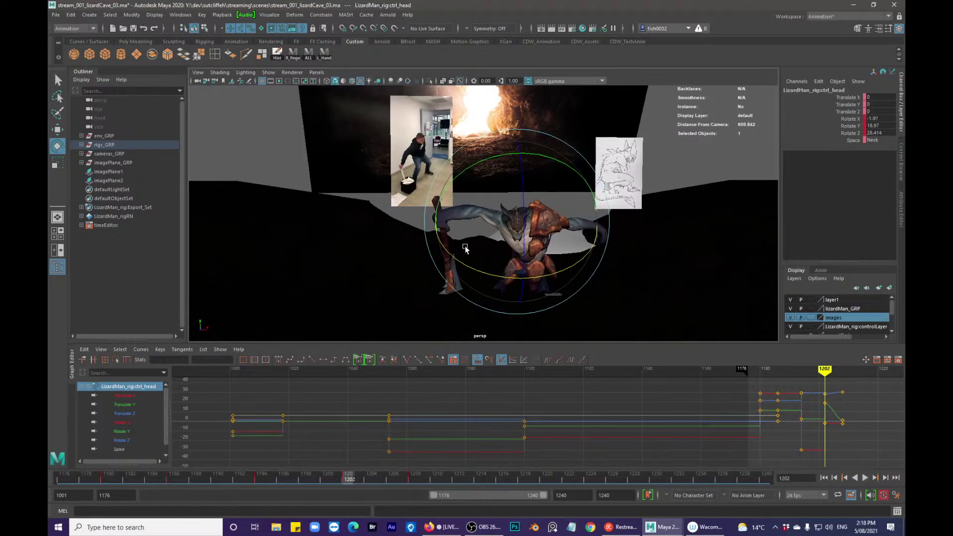
- Step back and forth through the key poses between frames 1202 and 1215 to compare them with the video reference
key(alt+period)
key(alt+period)
key(alt+period)
key(alt+period)
key(alt+period)
key(alt+period)
key(alt+comma)
key(alt+comma)
key(alt+comma)
key(alt+comma)
key(alt+comma)
key(alt+comma)
key(alt+period)
key(alt+period)
key(alt+period)
key(alt+period)
key(alt+period)
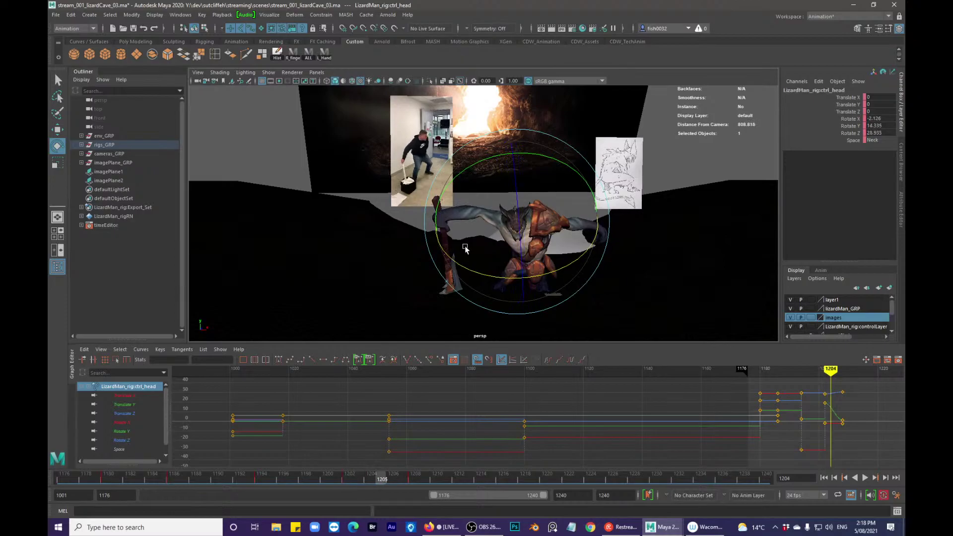
key(alt+period)
key(alt+period)
key(alt+period)
key(alt+period)
key(alt+period)
key(alt+period)
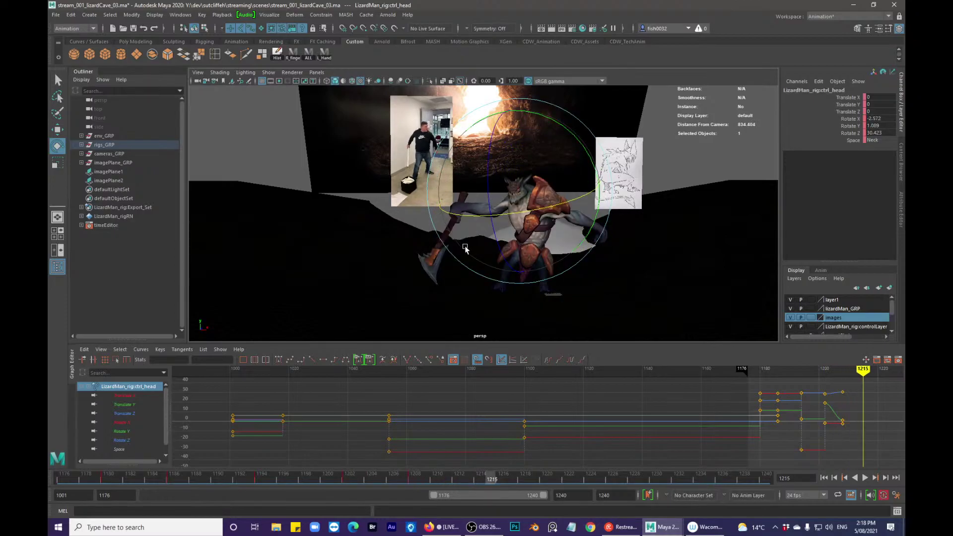
key(alt+comma)
key(alt+comma)
key(alt+comma)
key(alt+comma)
key(alt+comma)
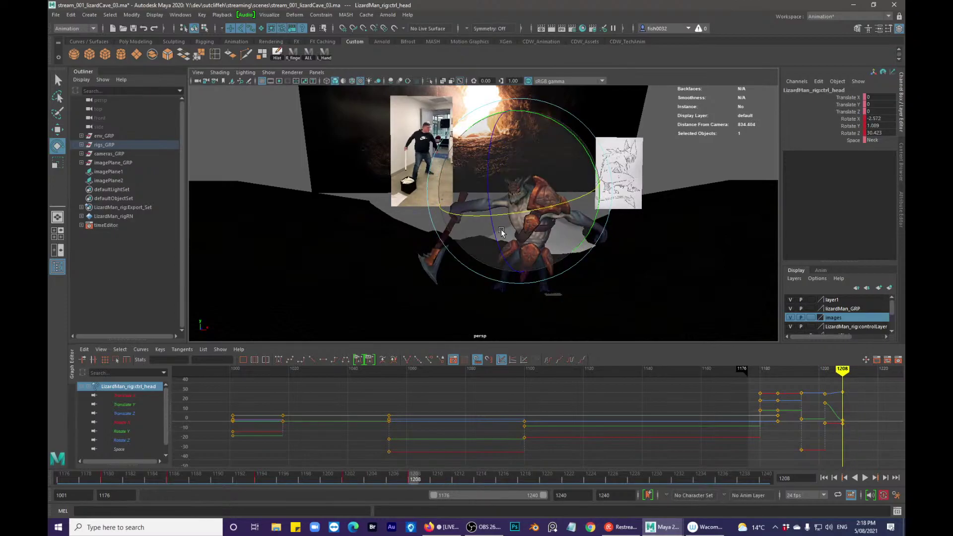
- Rotate the head control at frame 1208 to about 21, 10.6, 32.2
drag(520, 209, 590, 209)
key(alt+1)
key(q)
- Rotate the COG control at frame 1208 to about -19.7, 1.1, 0.2 to change the body's lean
alt+drag(557, 239, 551, 251)
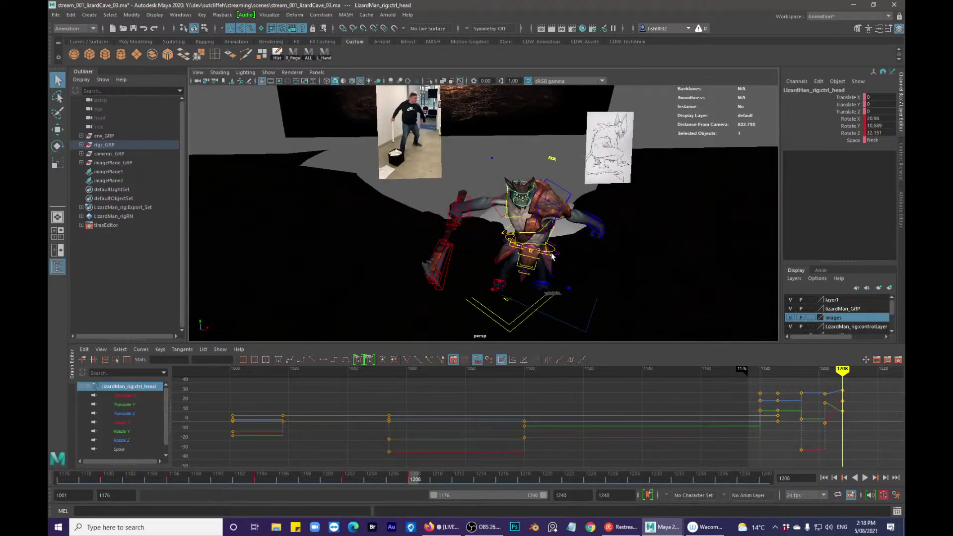
click(558, 252)
key(e)
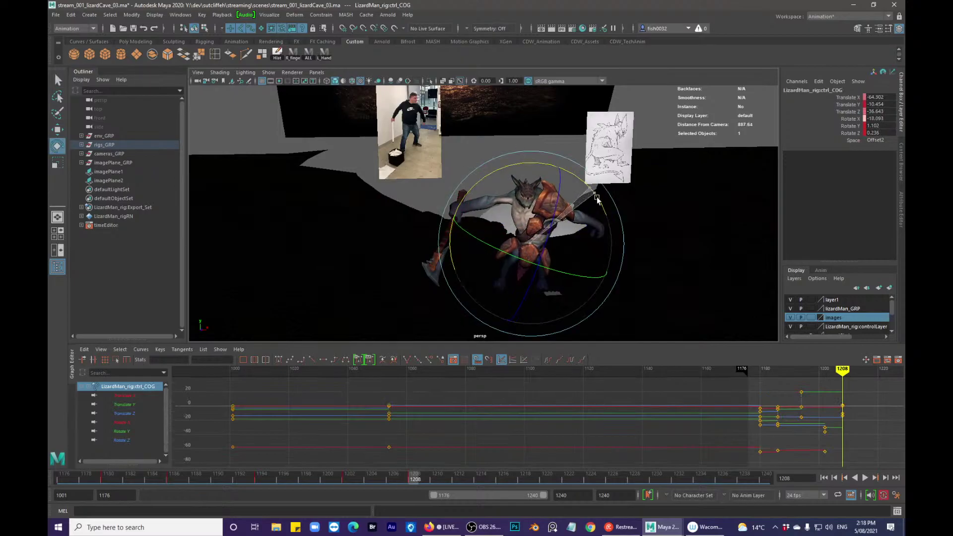
key(alt+1)
alt+drag(563, 266, 585, 249)
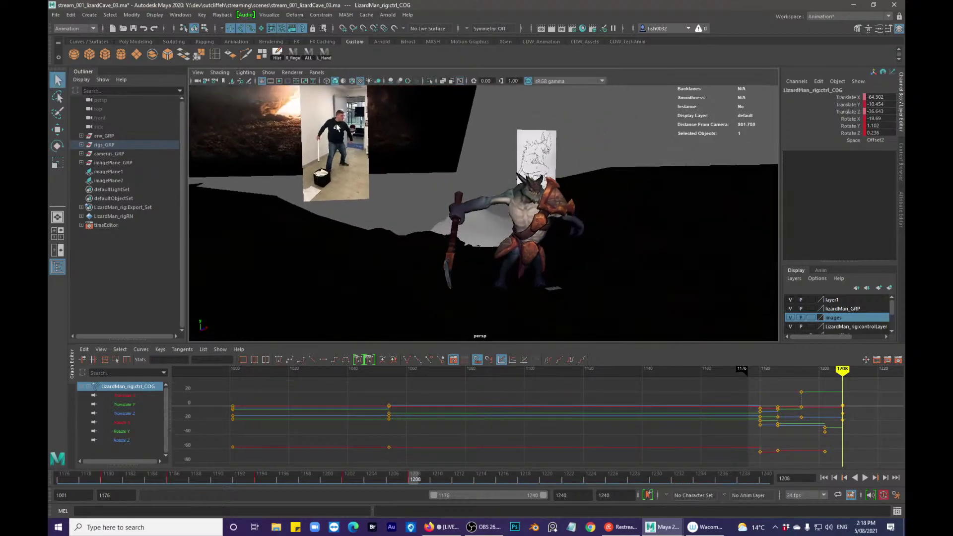
mouse_move(537, 201)
alt+mouse_down()
mouse_move(550, 201)
mouse_move(540, 214)
mouse_move(505, 219)
mouse_move(528, 217)
mouse_move(525, 234)
mouse_move(499, 239)
mouse_move(530, 217)
alt+mouse_up()
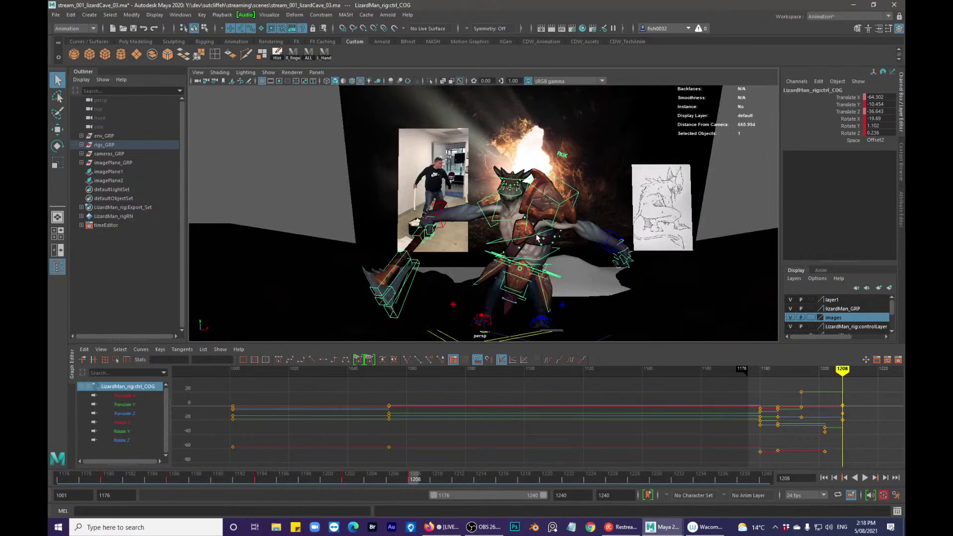
- Rotate the spine02FK control at frame 1208 and adjust the spine control above it to refine the torso pose
click(542, 249)
click(553, 255)
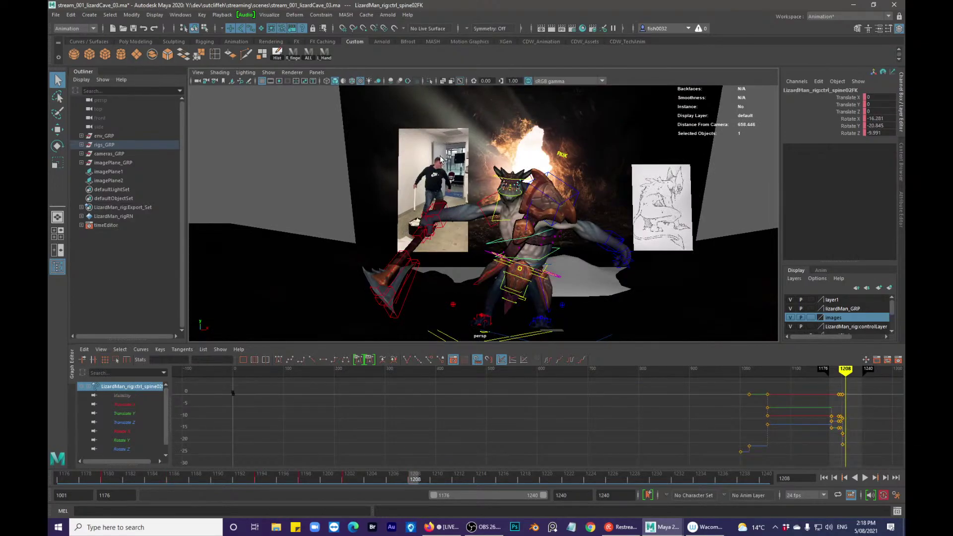
key(e)
drag(593, 226, 586, 282)
key(q)
click(557, 232)
key(alt+1)
key(e)
key(q)
key(alt+1)
- Rotate the control around the waist at frame 1208 to refine the lizard man's hip angle
click(559, 277)
key(alt+1)
key(e)
drag(605, 262, 597, 250)
key(q)
alt+drag(586, 260, 592, 257)
key(alt+1)
key(alt+1)
key(e)
alt+drag(511, 256, 521, 272)
mouse_move(601, 243)
mouse_down()
mouse_move(576, 278)
mouse_move(530, 281)
mouse_move(518, 271)
mouse_move(517, 299)
mouse_move(530, 285)
mouse_move(514, 316)
mouse_move(541, 318)
mouse_move(498, 314)
mouse_move(509, 327)
mouse_up()
key(q)
key(alt+1)
key(alt+1)
key(alt+1)
- Check the right leg's pole vector and IK controls at frame 1208
click(512, 315)
key(alt+1)
key(w)
key(q)
key(alt+1)
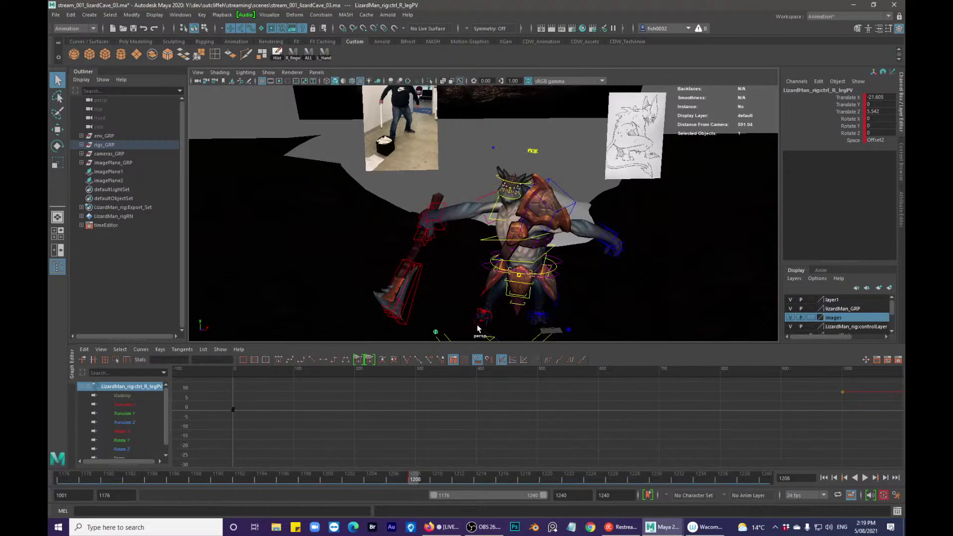
click(481, 322)
key(alt+1)
- Play back the animation from the start of the range and select all of the lizard man rig's controls
drag(416, 475, 81, 474)
key(alt+v)
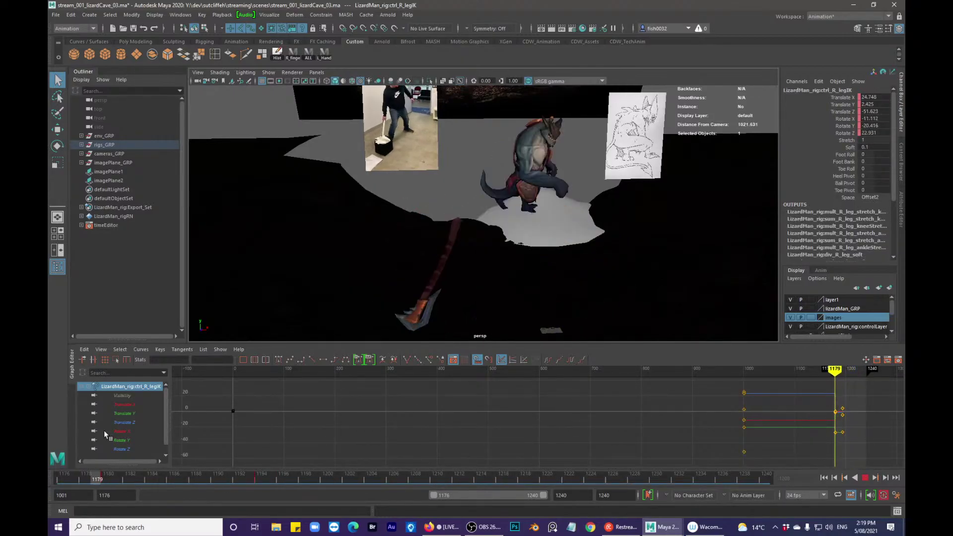
key(alt+v)
click(308, 52)
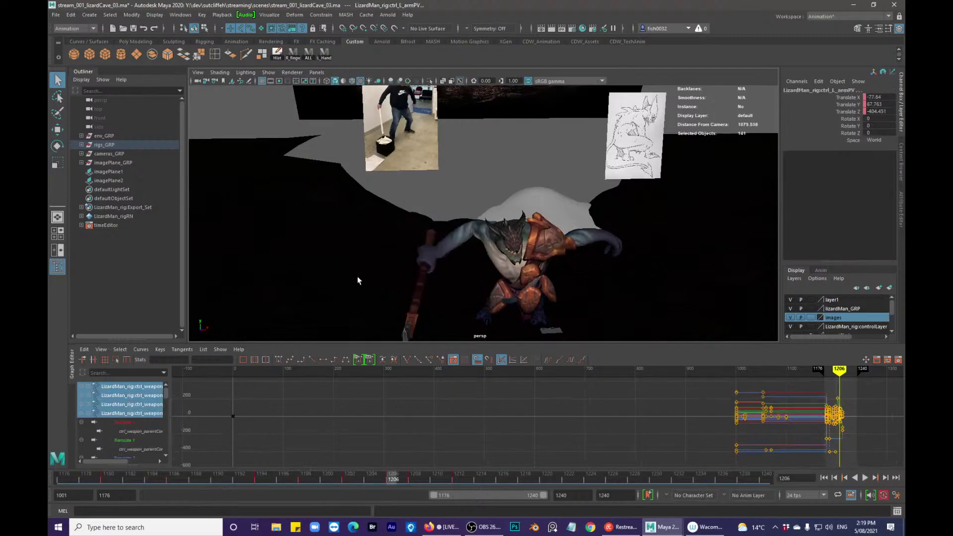
alt+drag(387, 328, 502, 209)
key(alt+v)
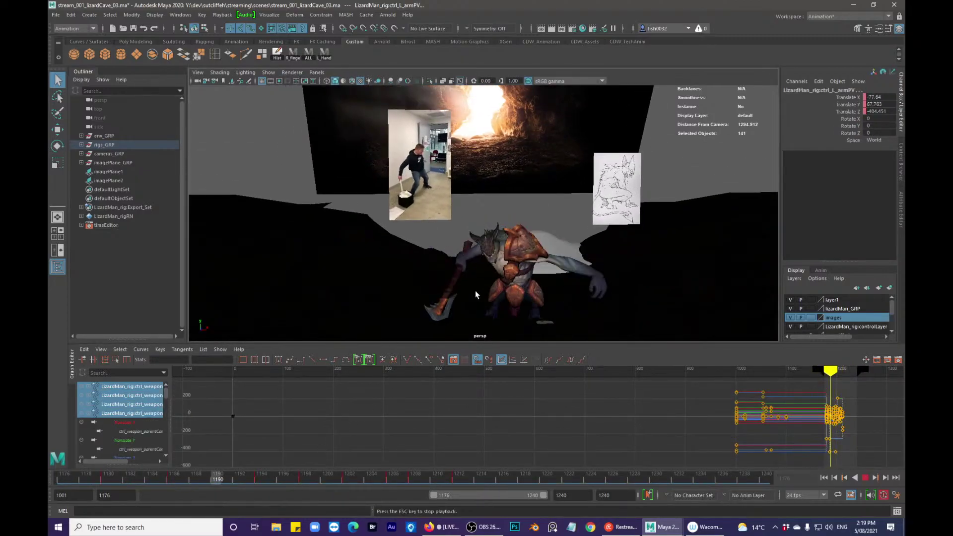
key(alt+v)
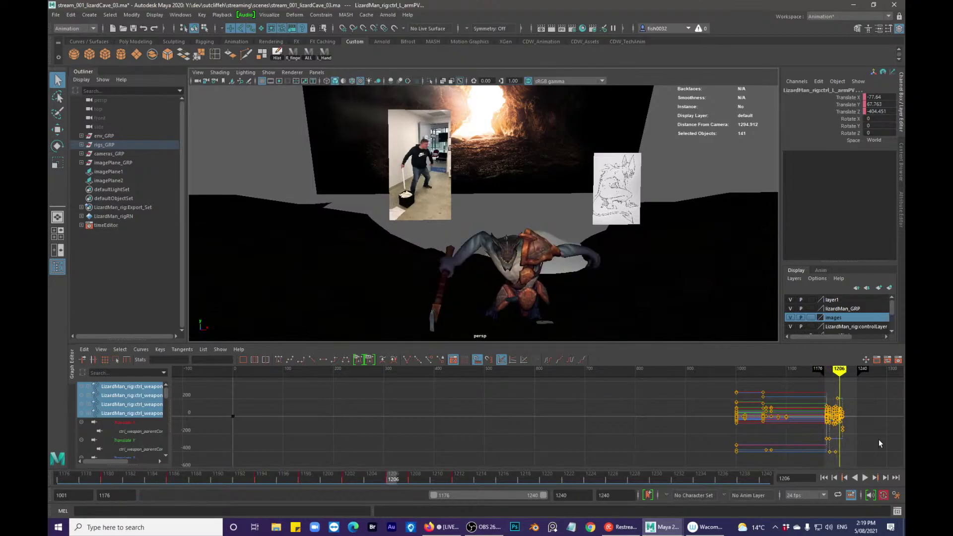
- Check the default tangent weight and in-tangent options in the animation preferences, and cancel without saving
click(895, 495)
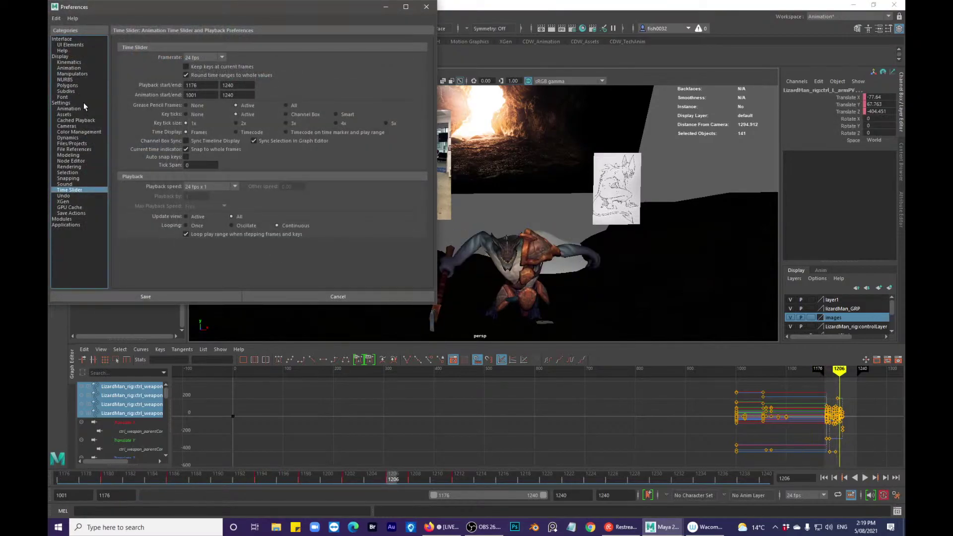
click(68, 109)
scroll(299, 181, down, 10)
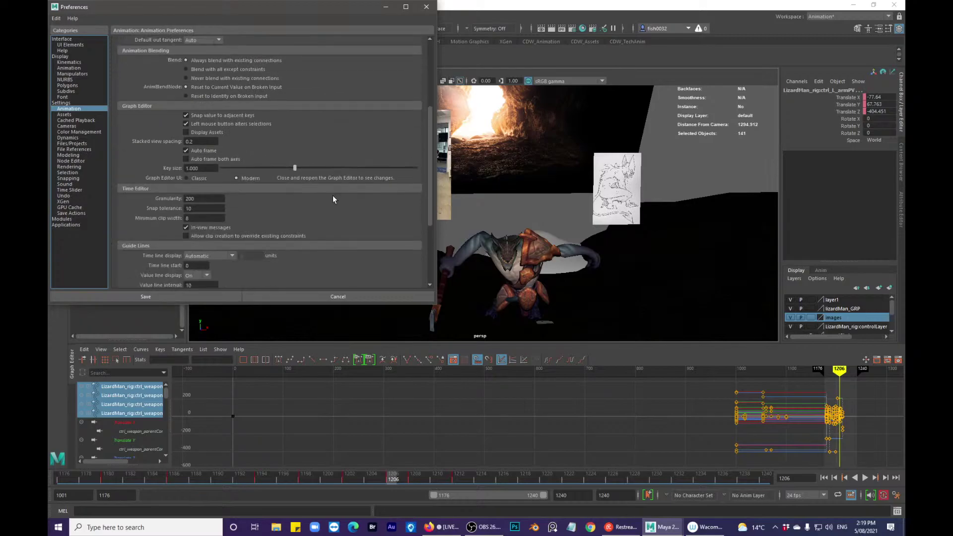
scroll(329, 209, up, 10)
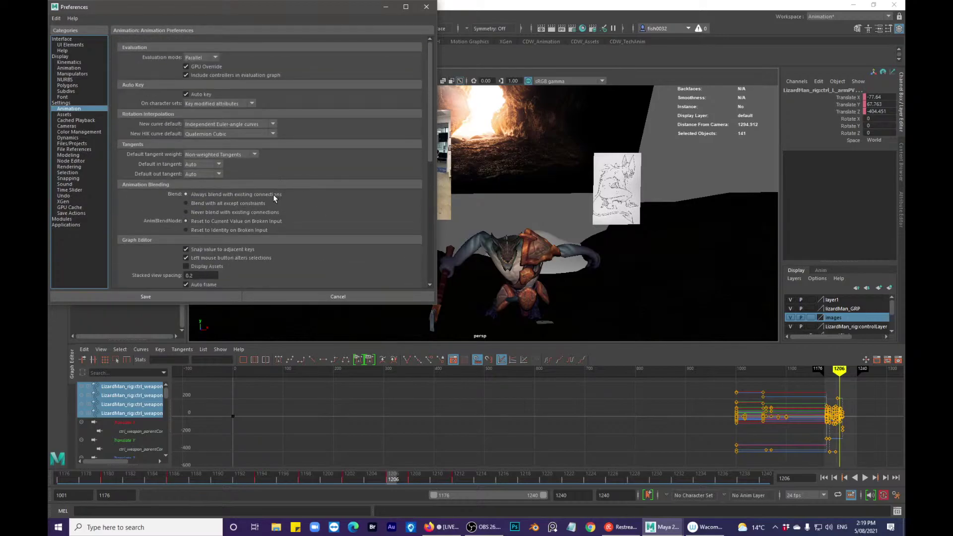
scroll(272, 197, down, 4)
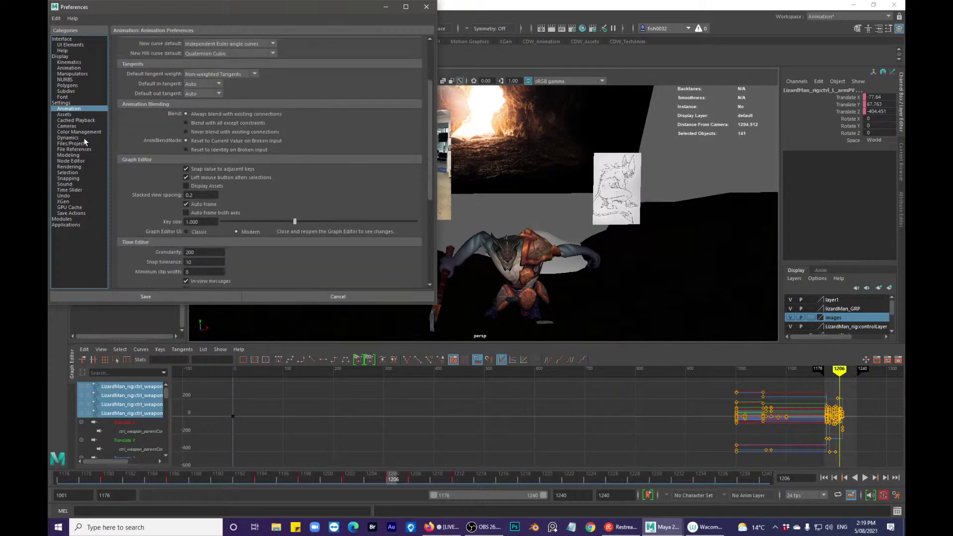
click(61, 103)
click(79, 108)
click(246, 75)
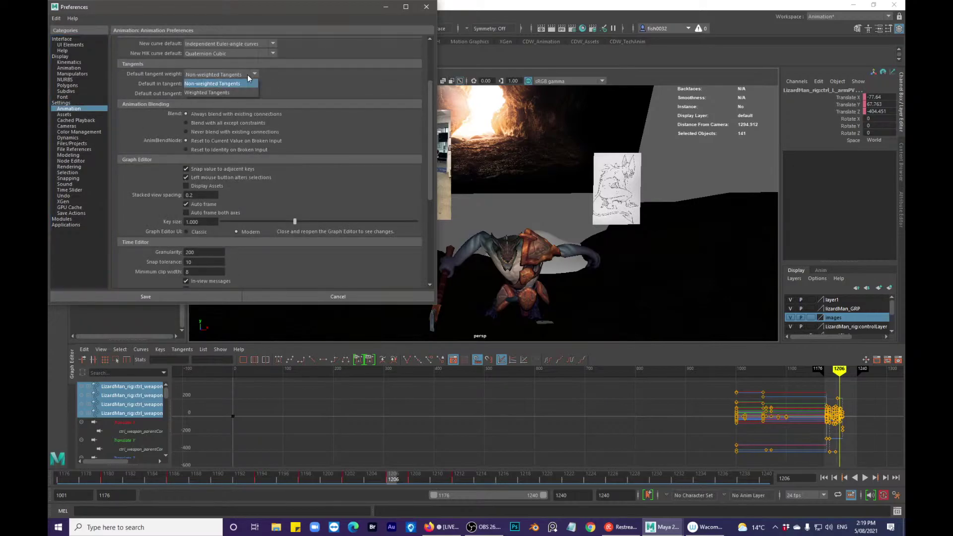
click(245, 73)
click(218, 84)
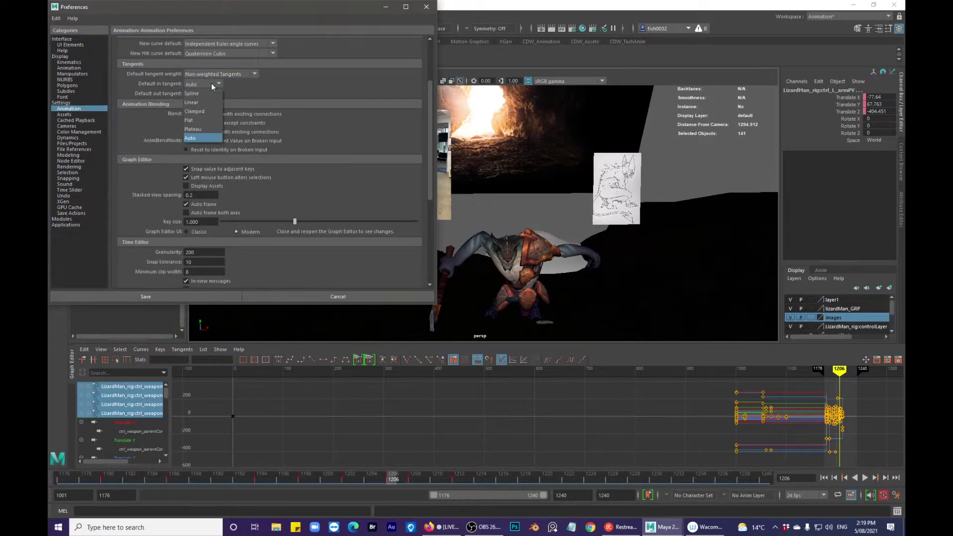
click(167, 81)
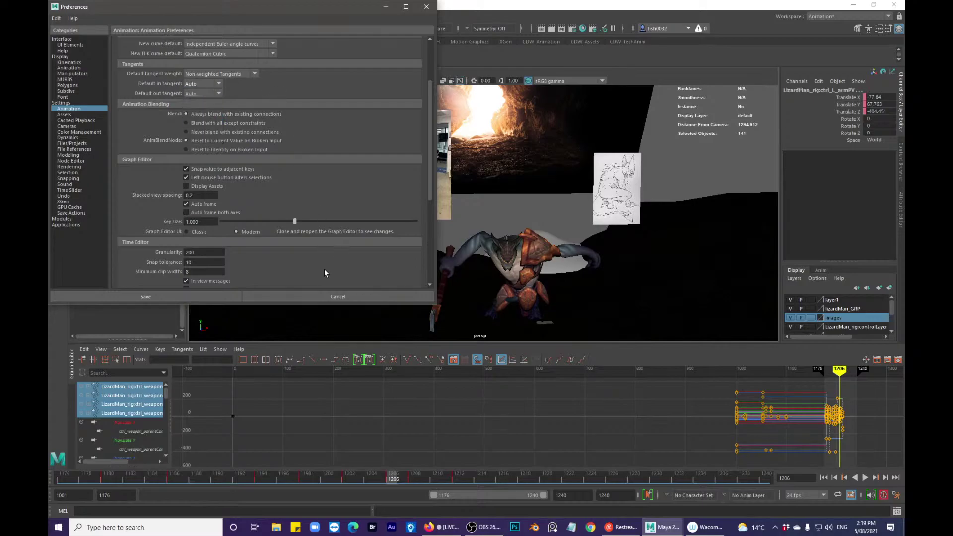
click(300, 297)
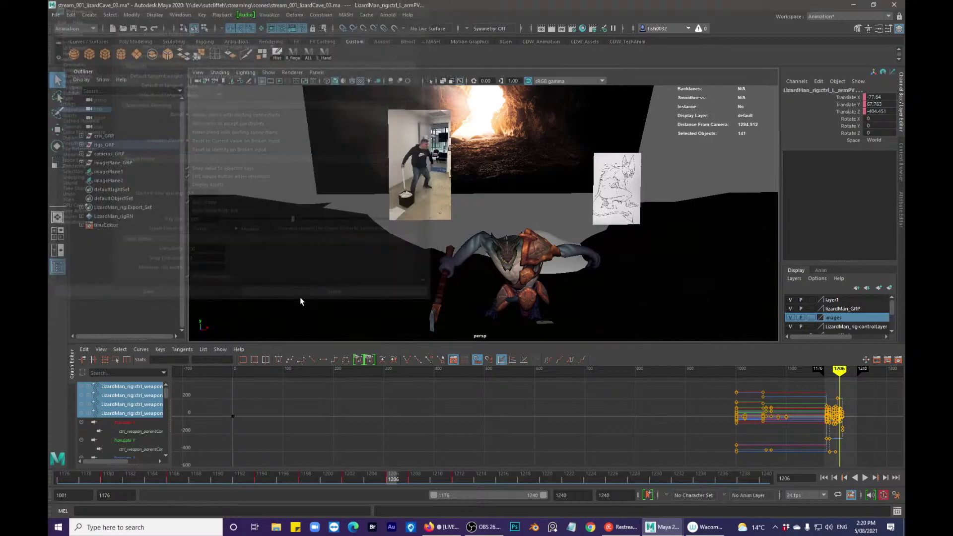
- Compare frames 1194–1206 with the video reference and rotate the lizard man's head control at frame 1202
drag(393, 480, 349, 479)
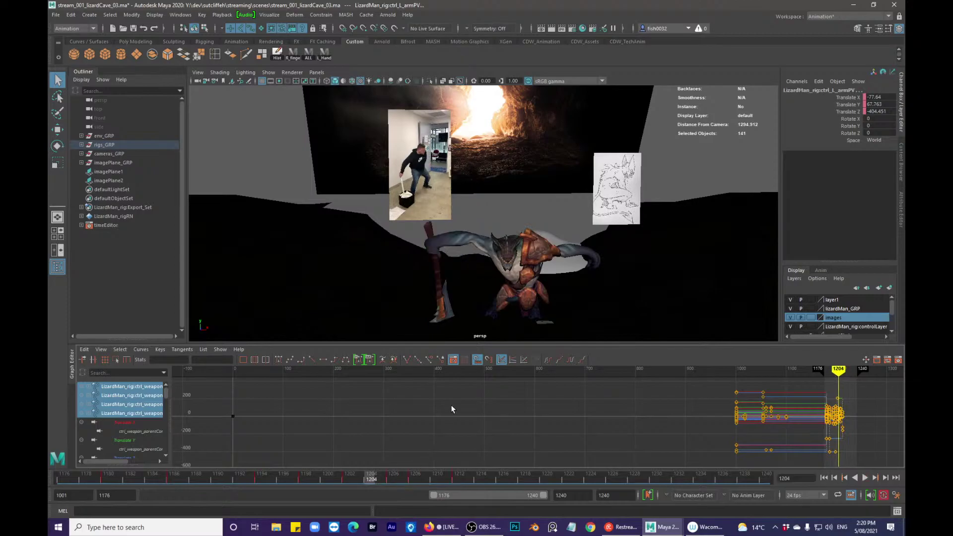
click(263, 479)
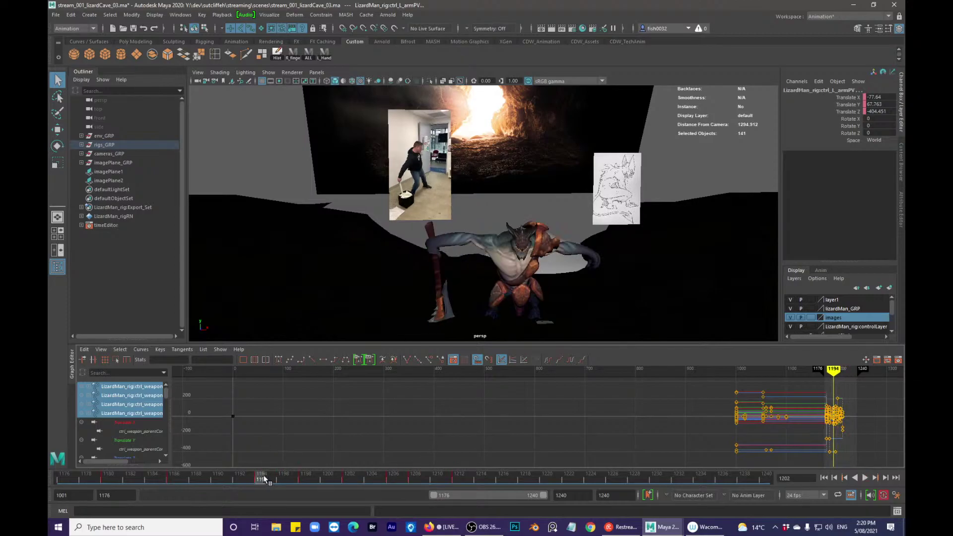
mouse_move(273, 478)
mouse_down()
mouse_move(348, 478)
mouse_move(334, 472)
mouse_move(345, 470)
mouse_up()
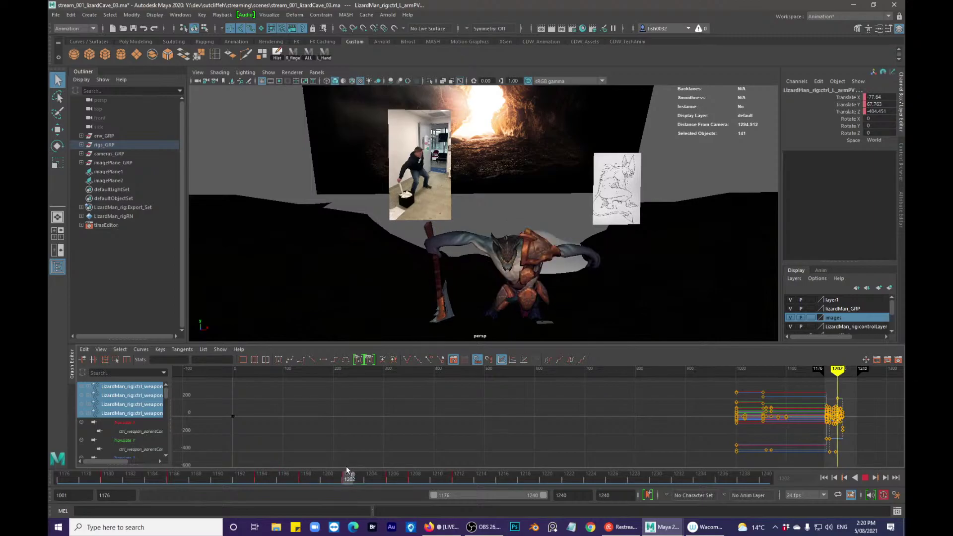
key(alt+1)
click(499, 253)
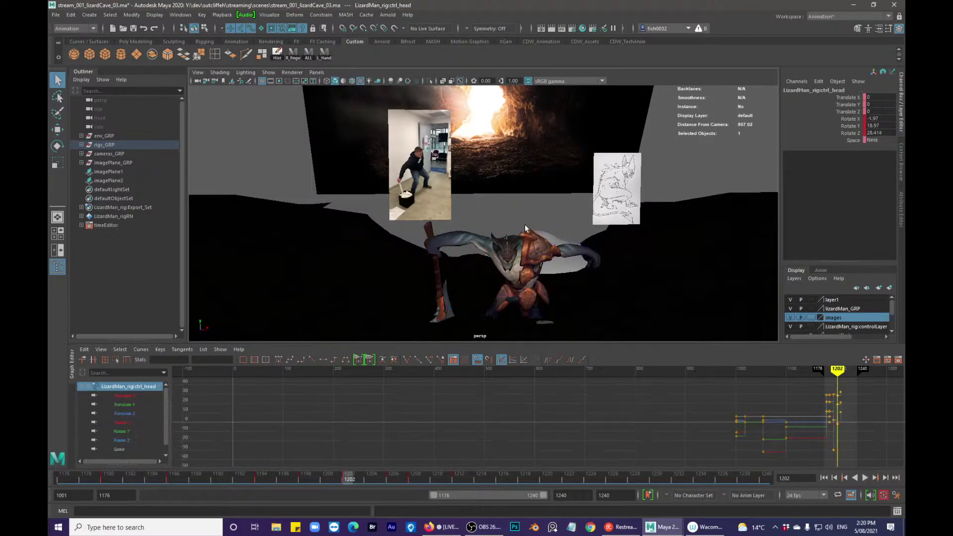
key(e)
drag(549, 210, 516, 315)
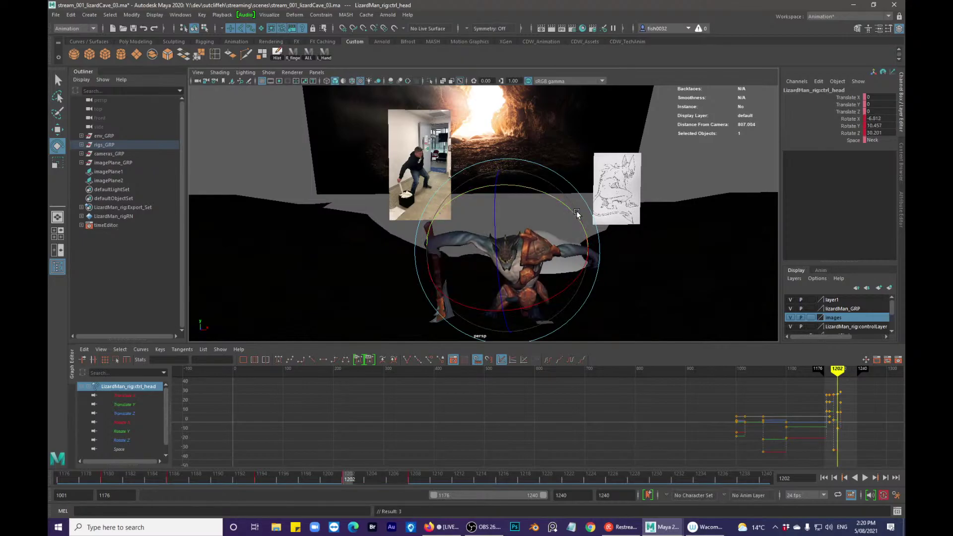
key(q)
- Delete the right wrist IK control's key at frame 1206
drag(291, 476, 390, 476)
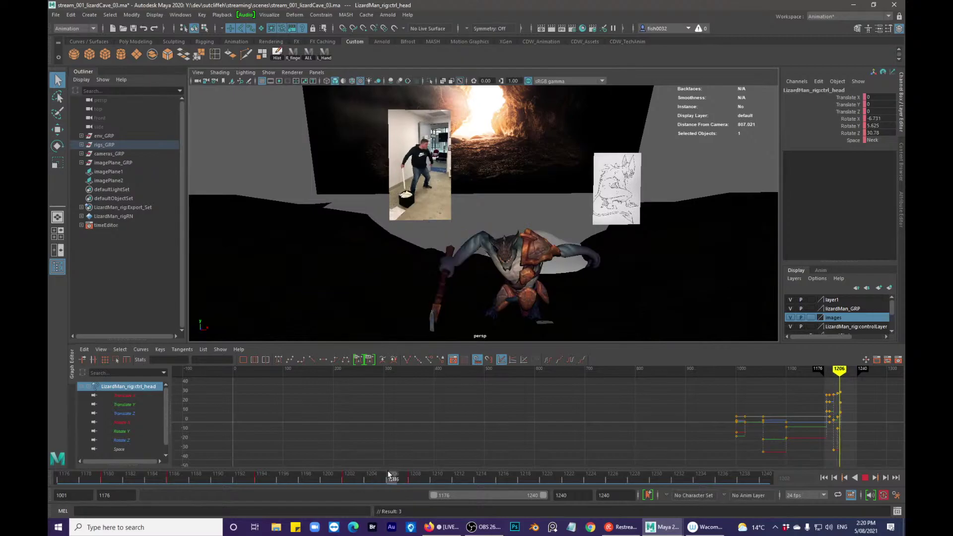
key(alt+1)
click(460, 266)
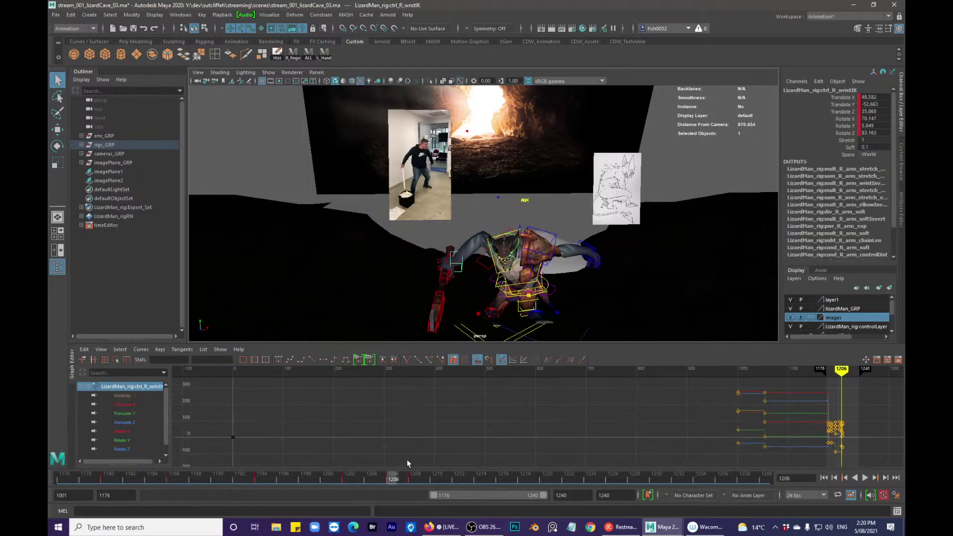
key(Delete)
- Move and rotate the right wrist IK control at frame 1208 to swing the arm and axe farther out from the body
mouse_move(372, 480)
mouse_down()
mouse_move(363, 480)
mouse_move(411, 482)
mouse_move(351, 482)
mouse_move(494, 488)
mouse_up()
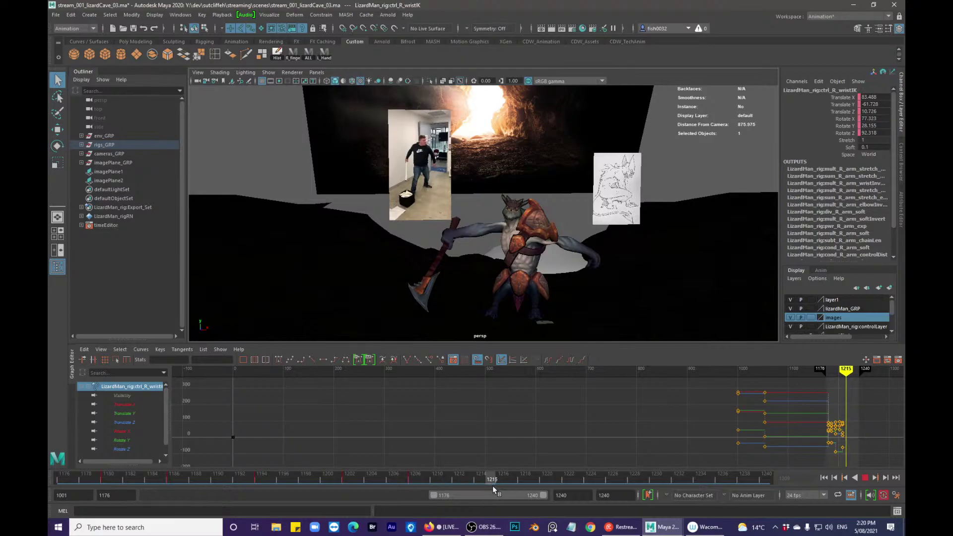
click(415, 482)
key(alt+1)
alt+drag(478, 239, 561, 278)
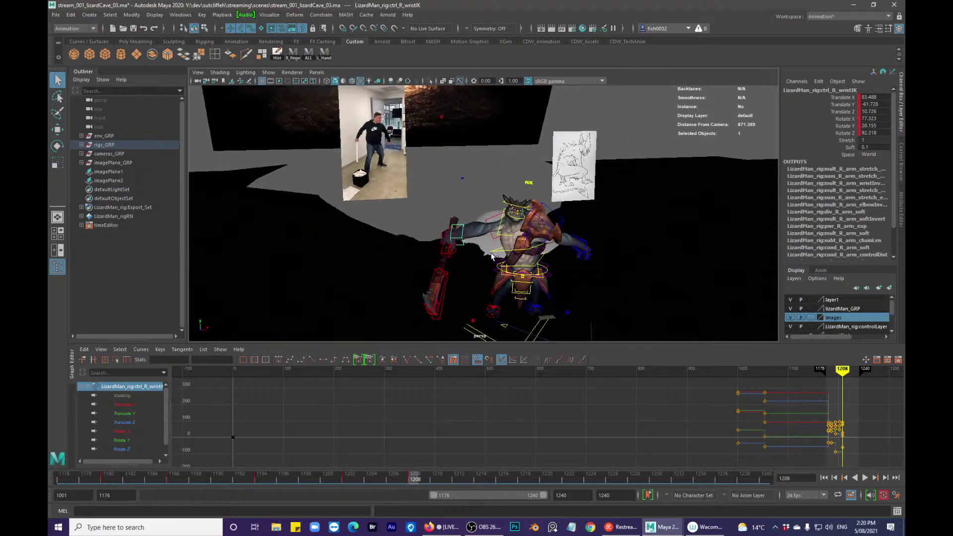
key(alt+1)
key(w)
alt+drag(492, 270, 514, 271)
drag(489, 202, 479, 193)
alt+drag(502, 248, 447, 223)
drag(527, 215, 512, 216)
key(e)
key(alt+1)
alt+drag(544, 276, 518, 247)
key(alt+1)
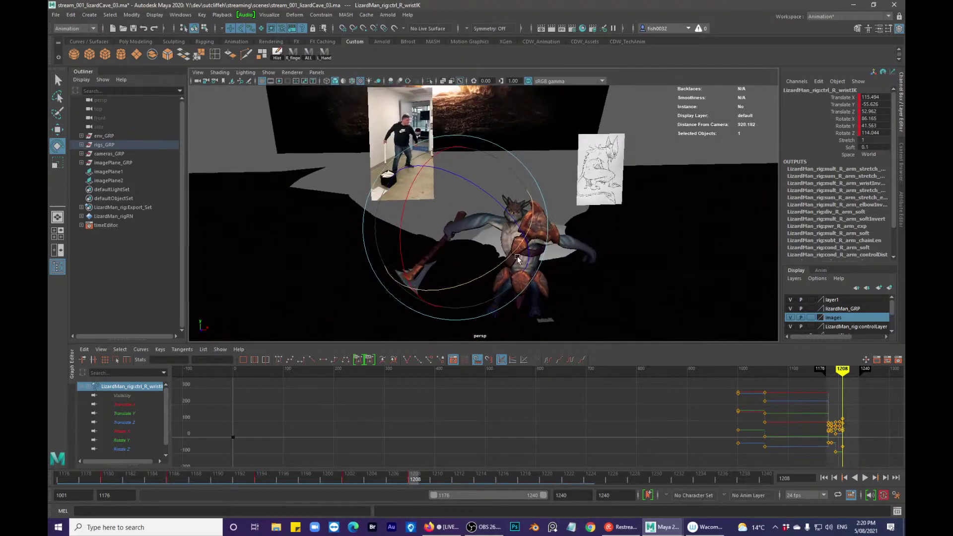
- Review the playback of the axe swing and rotate the head control at frame 1208
click(276, 479)
key(alt+v)
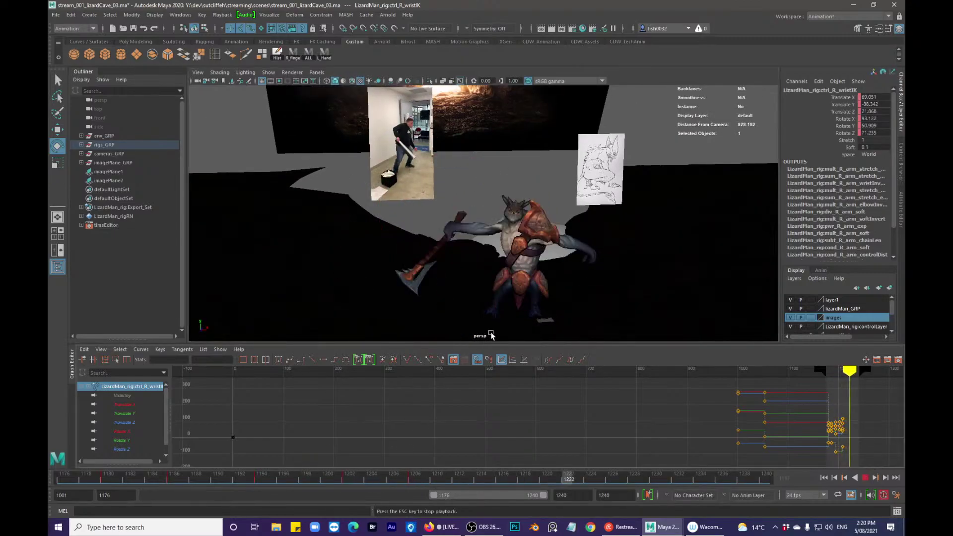
key(alt+v)
drag(343, 480, 414, 465)
alt+drag(529, 221, 488, 221)
click(519, 227)
key(e)
drag(498, 179, 554, 236)
click(535, 235)
key(q)
- Raise and rotate the right wrist IK control at frame 1212 to carry the axe swing onward
mouse_move(338, 479)
mouse_down()
mouse_move(296, 479)
mouse_move(366, 468)
mouse_move(456, 469)
mouse_move(387, 474)
mouse_move(455, 478)
mouse_up()
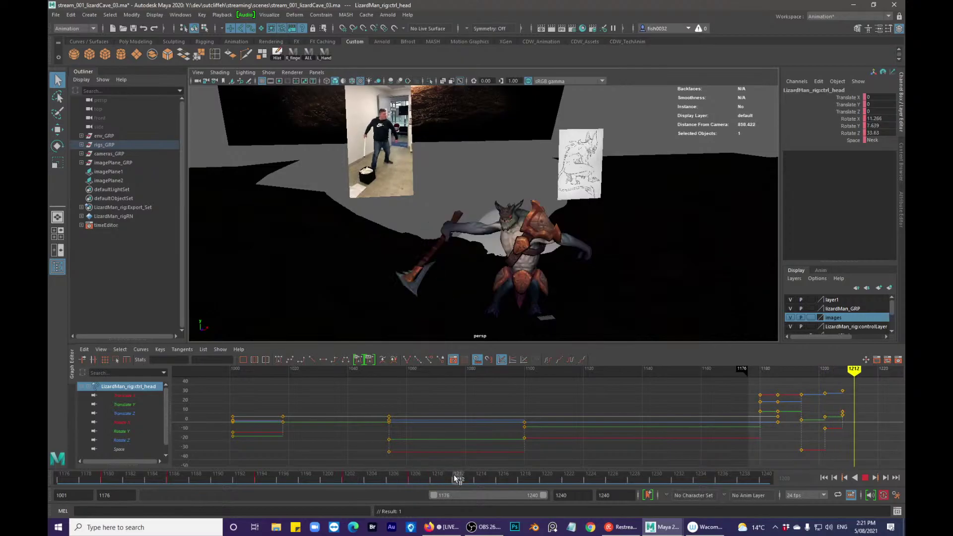
alt+drag(539, 223, 537, 249)
alt+drag(479, 234, 455, 256)
click(476, 231)
key(w)
key(e)
key(q)
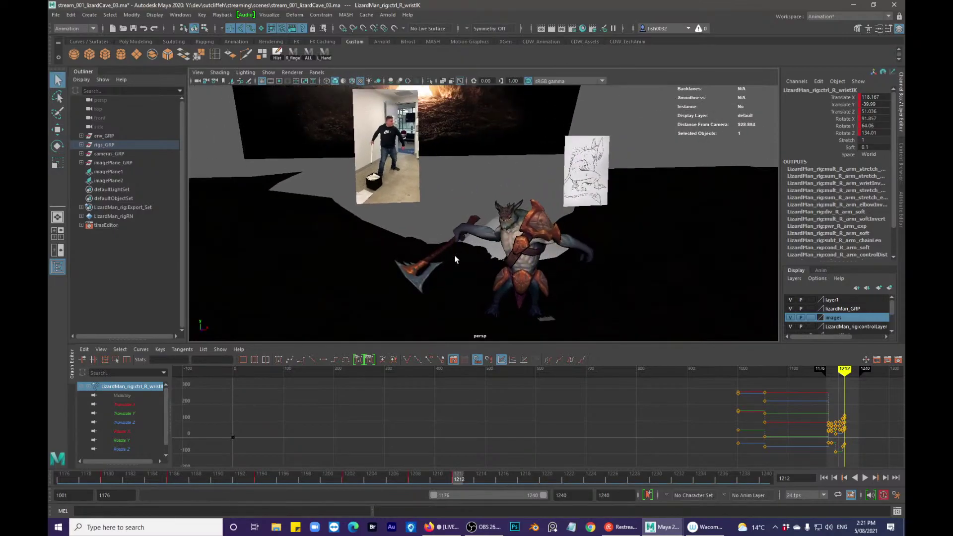
- Rotate the spine02FK and spine03FK controls at frame 1212 to turn the lizard man's torso
key(alt+1)
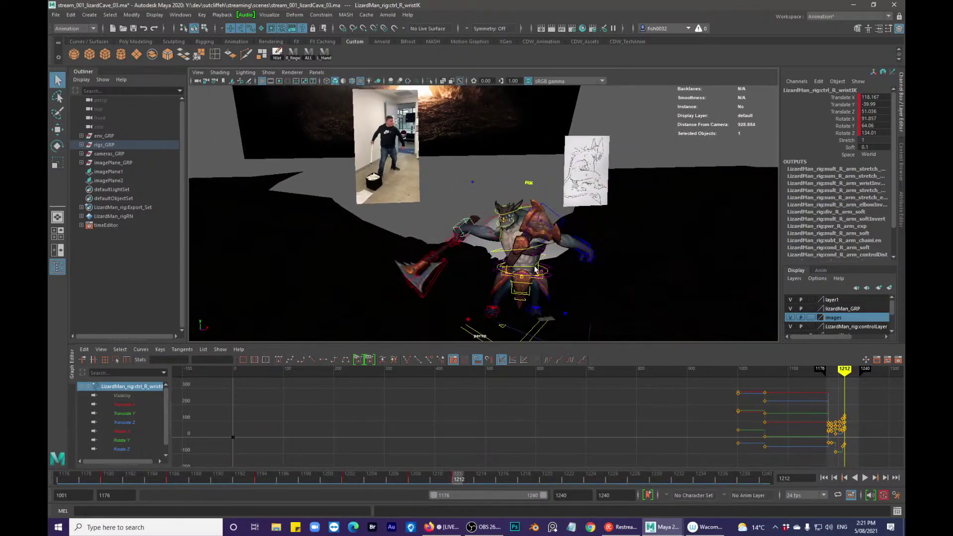
click(542, 262)
key(e)
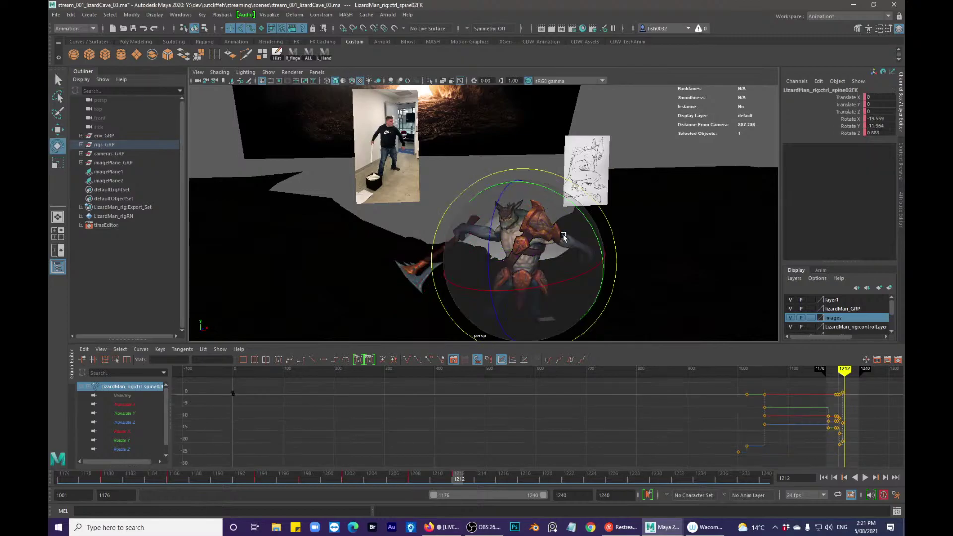
drag(571, 209, 579, 230)
key(q)
click(535, 254)
key(e)
drag(489, 237, 518, 256)
key(q)
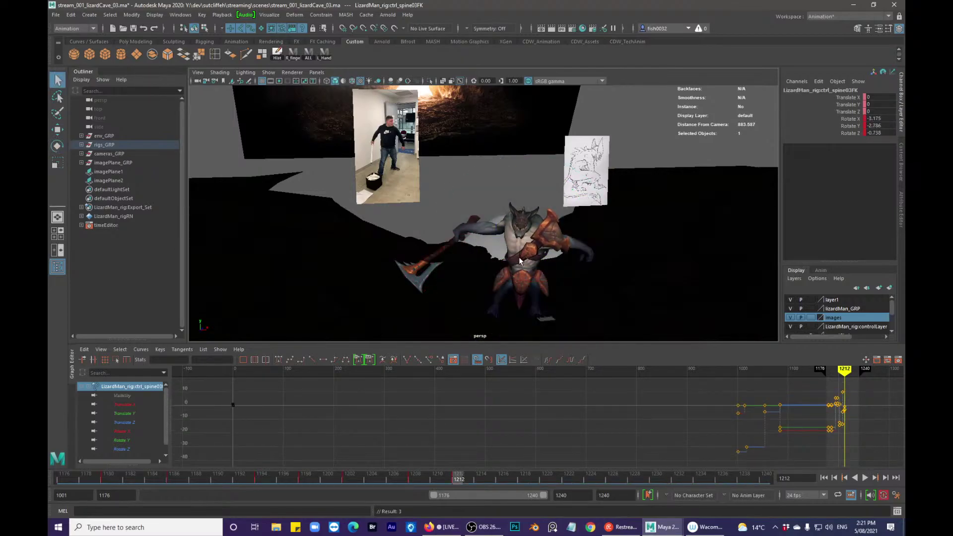
- Set the spine02FK control's X, Y and Z rotations to 0 at frame 1208
drag(375, 474, 436, 469)
click(412, 475)
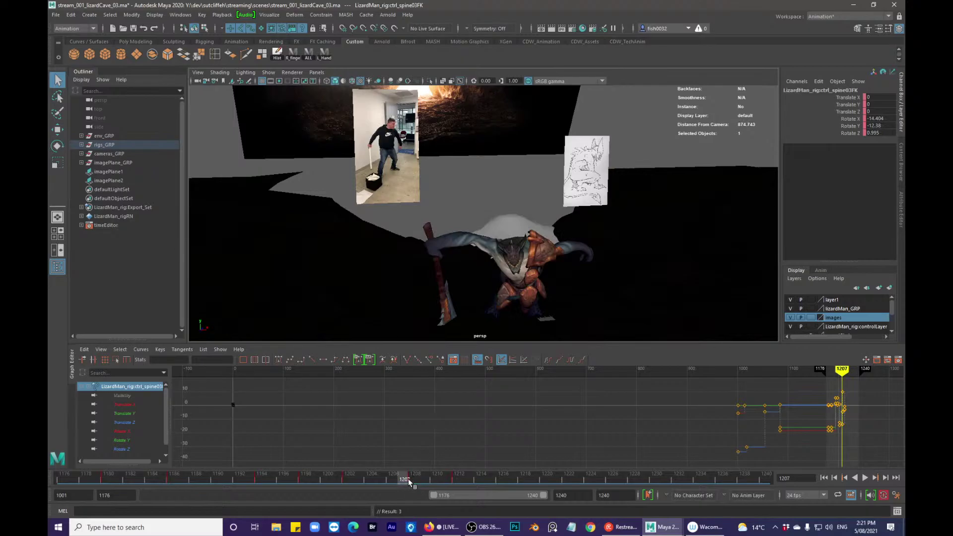
click(410, 477)
key(e)
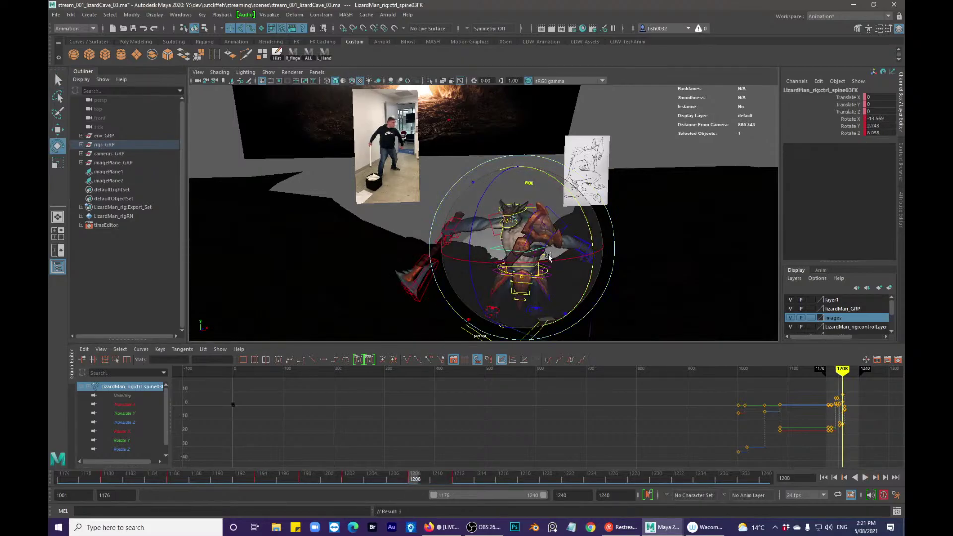
key(q)
click(545, 262)
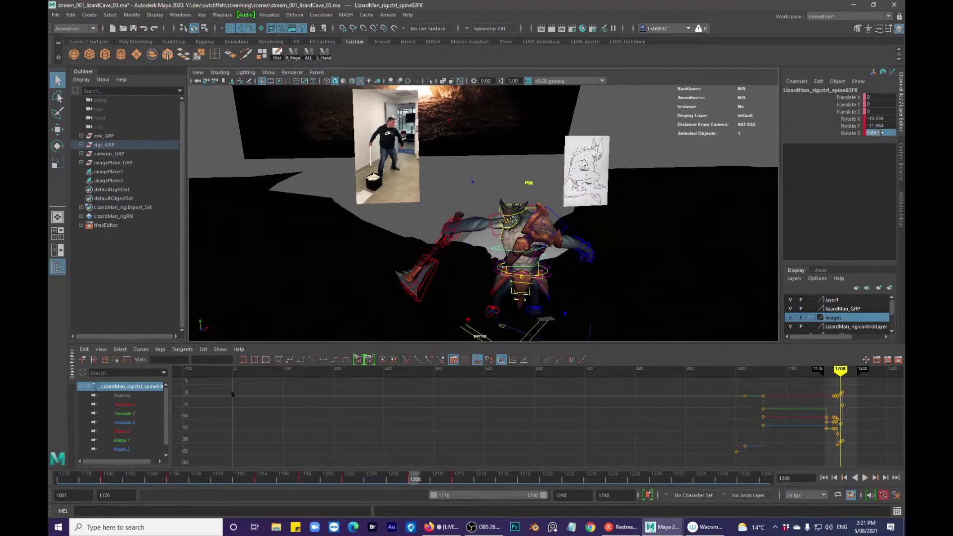
drag(878, 132, 868, 126)
key(Return)
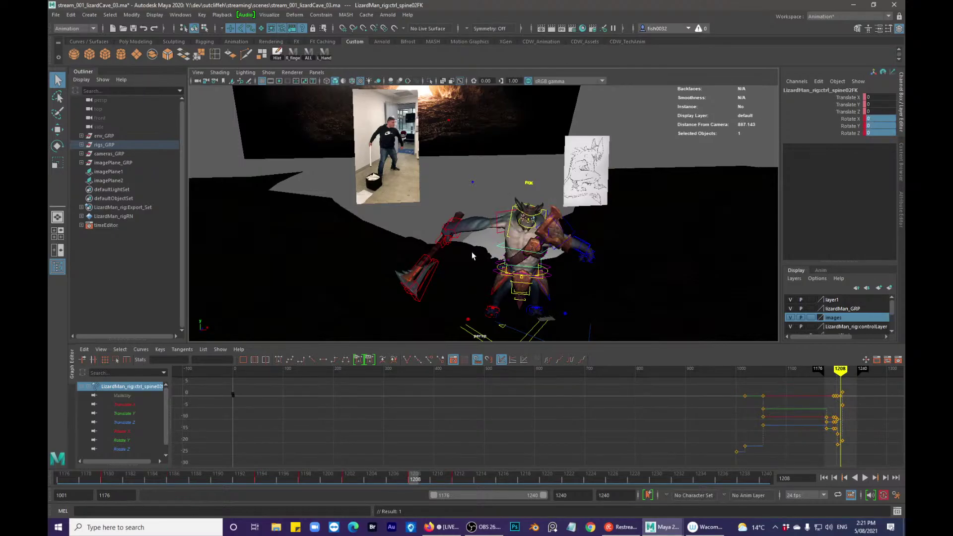
- Rotate the spine02FK control slightly at frame 1208, to about -4.9, 1.2 and -0.2 degrees in X, Y and Z
alt+drag(532, 268, 528, 257)
key(alt+1)
key(e)
drag(559, 285, 553, 286)
drag(599, 240, 595, 244)
key(q)
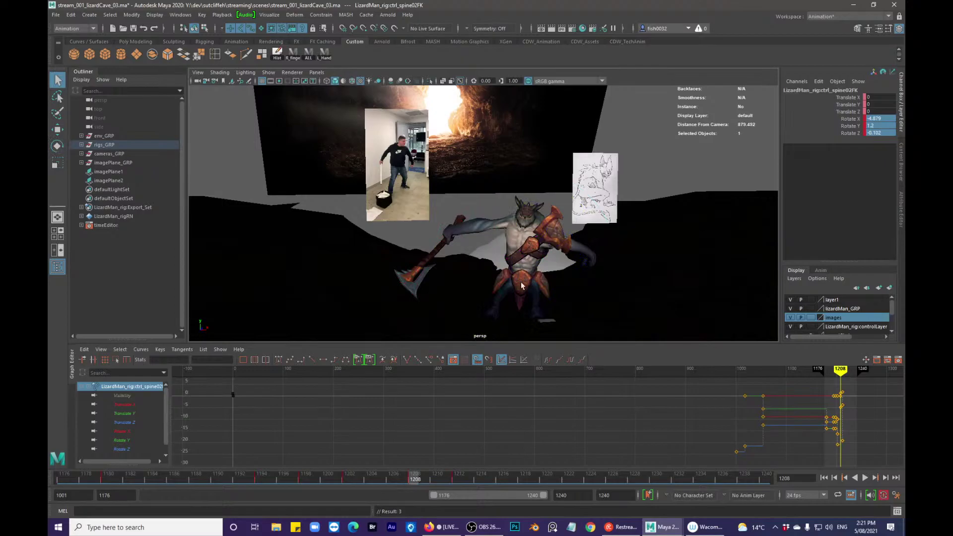
- Review the motion against the video reference up to frame 1222 and key the COG control's pose at frame 1212
key(alt+v)
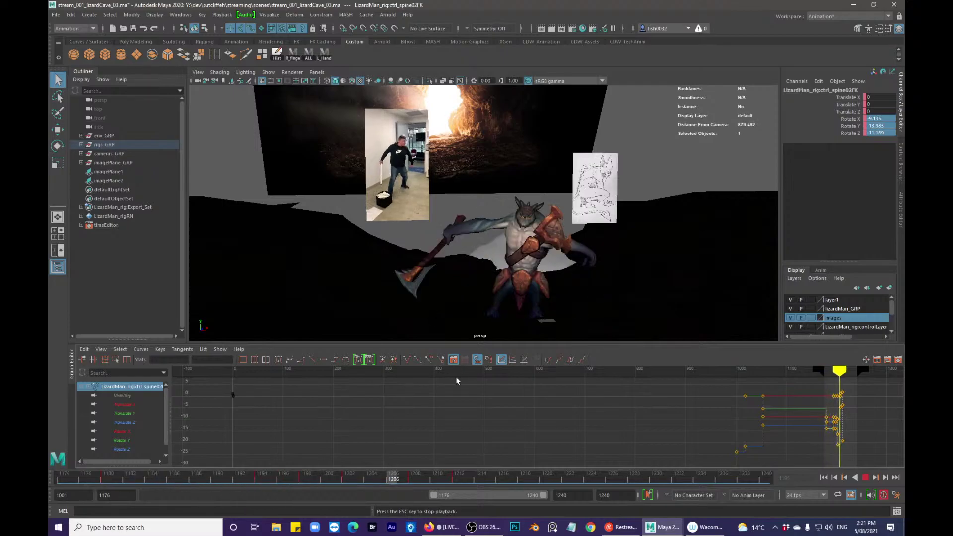
drag(377, 475, 499, 471)
drag(555, 452, 568, 466)
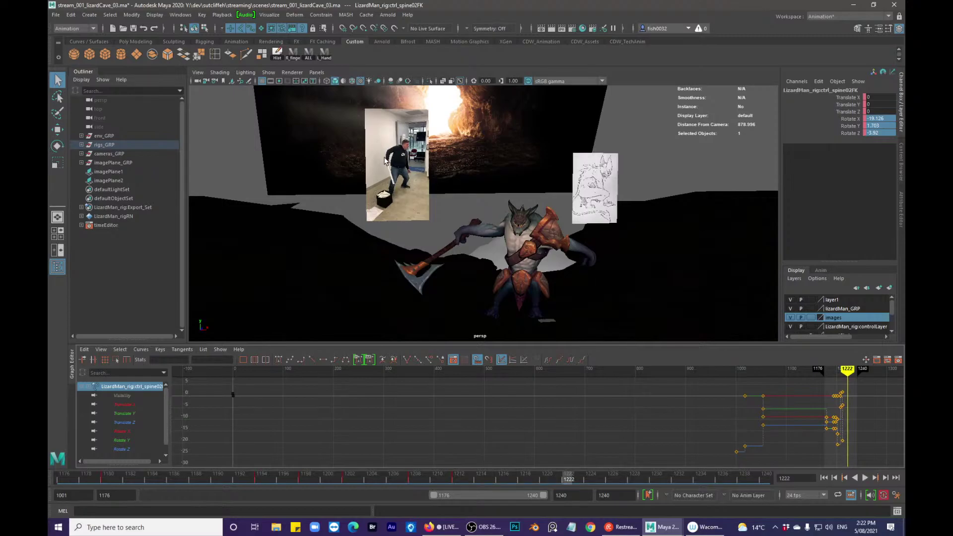
drag(518, 470, 457, 438)
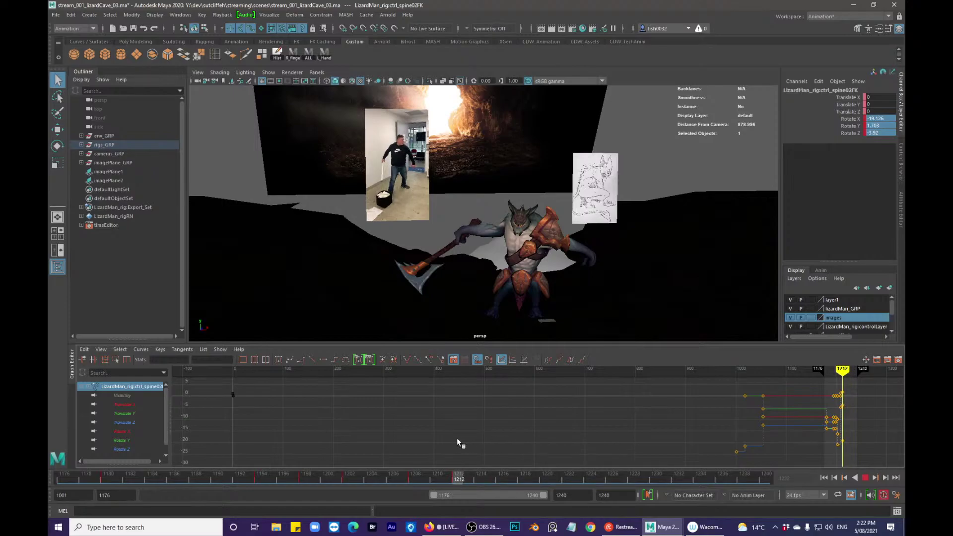
click(568, 479)
click(550, 279)
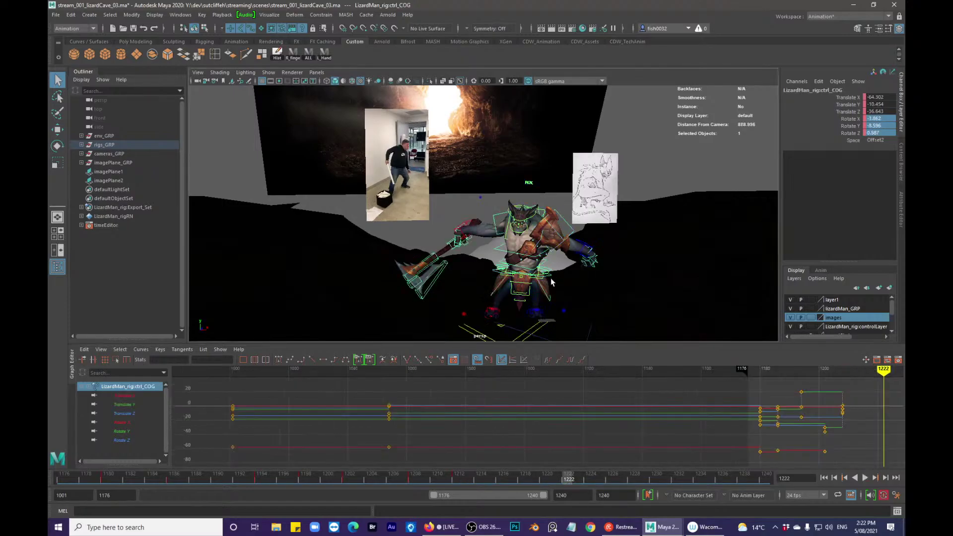
drag(482, 479, 457, 481)
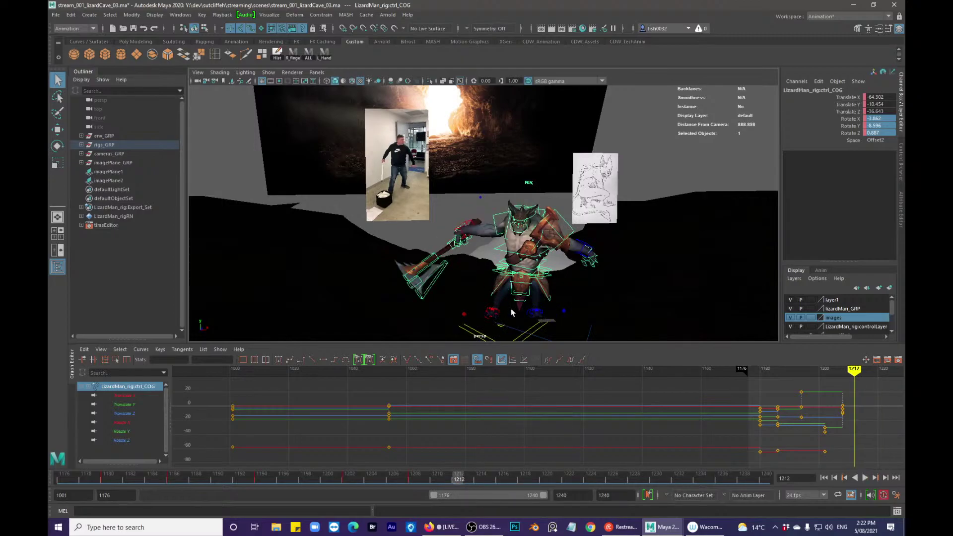
key(alt+v)
key(s)
key(alt+v)
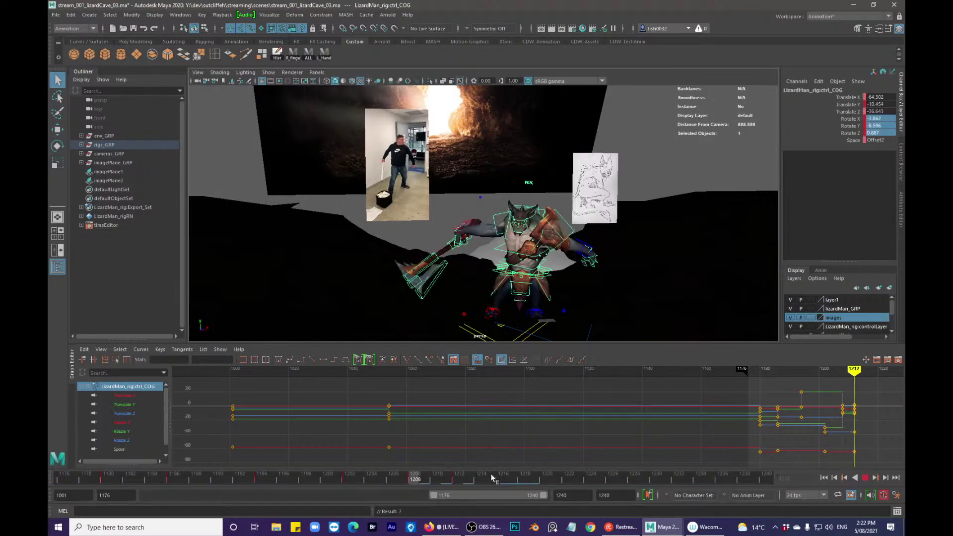
- Lower the COG control to about -17.4 in Y and tilt it to about -11 degrees in X at frame 1222
key(e)
drag(587, 250, 598, 256)
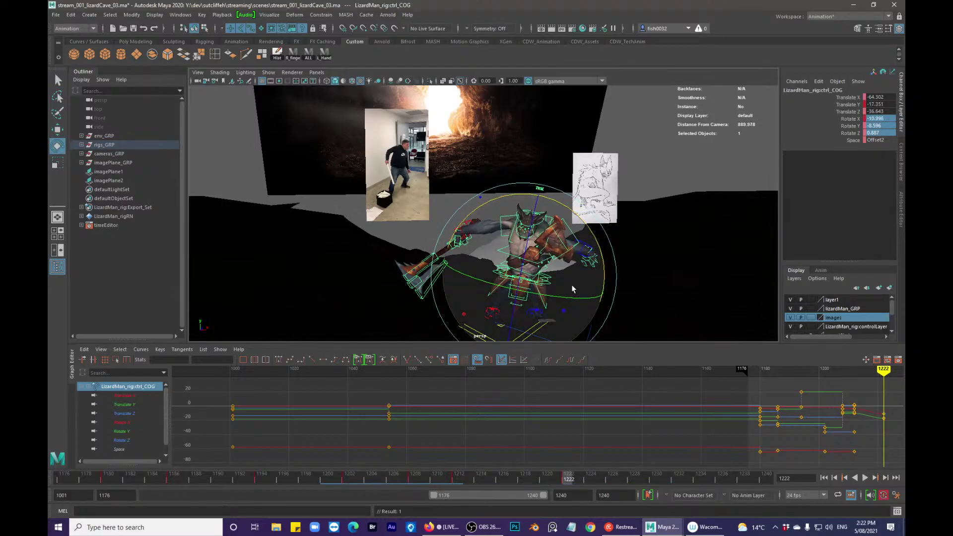
key(q)
drag(505, 478, 577, 477)
- Rotate the spine02FK control at frame 1222 to adjust the lower torso, and key it
alt+right_drag(557, 249, 780, 287)
alt+drag(780, 287, 646, 229)
key(alt+1)
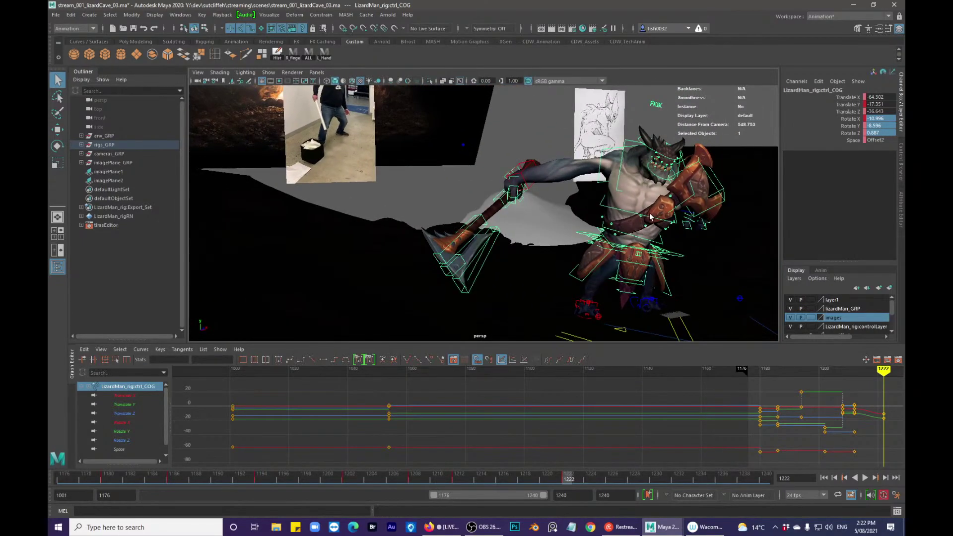
click(654, 246)
key(e)
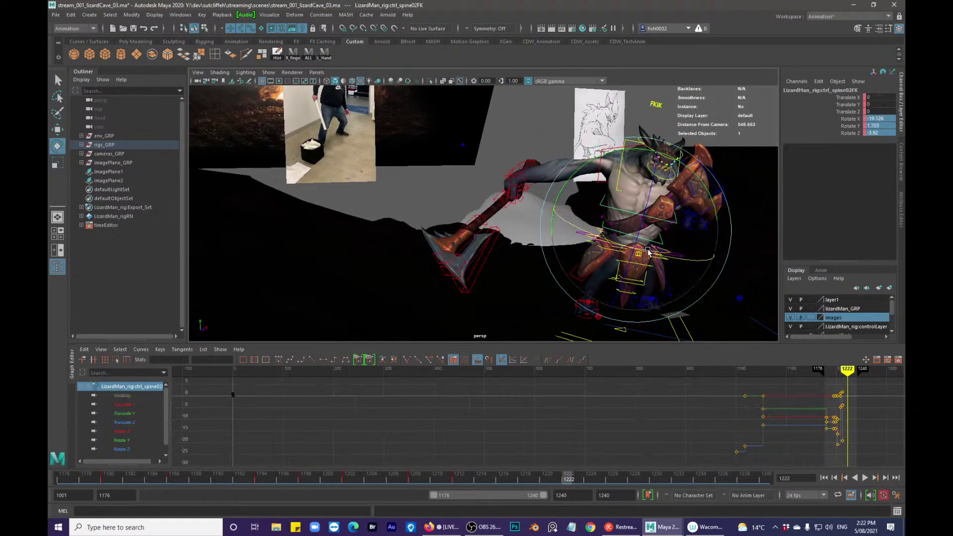
middle_drag(594, 339, 650, 228)
key(s)
key(q)
- Rotate the spine03FK control at frame 1222 to adjust the chest, and key it
click(657, 215)
key(alt+1)
key(e)
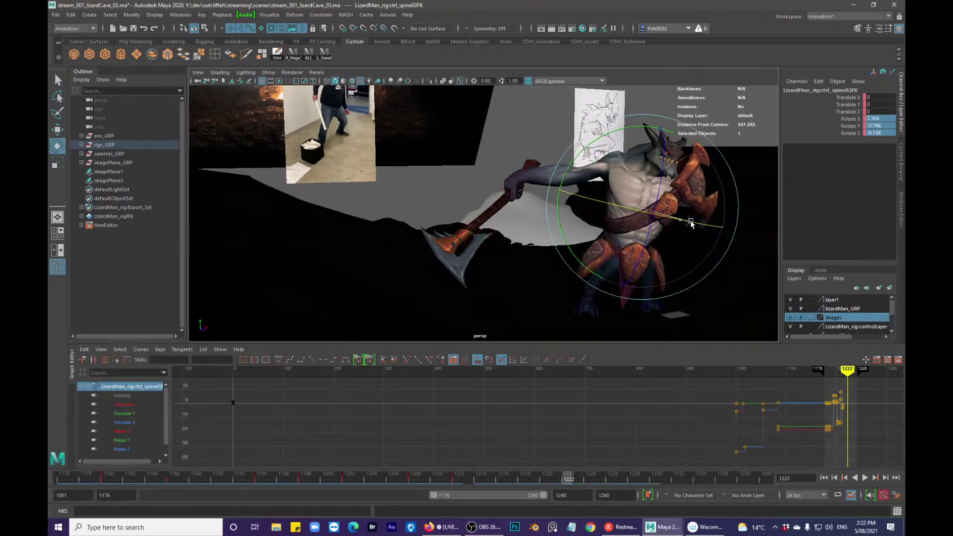
middle_drag(692, 224, 679, 208)
key(s)
key(q)
key(alt+1)
- Review the motion through frame 1226 in playback and select all of the lizard man rig's controls
alt+drag(660, 208, 546, 248)
key(alt+v)
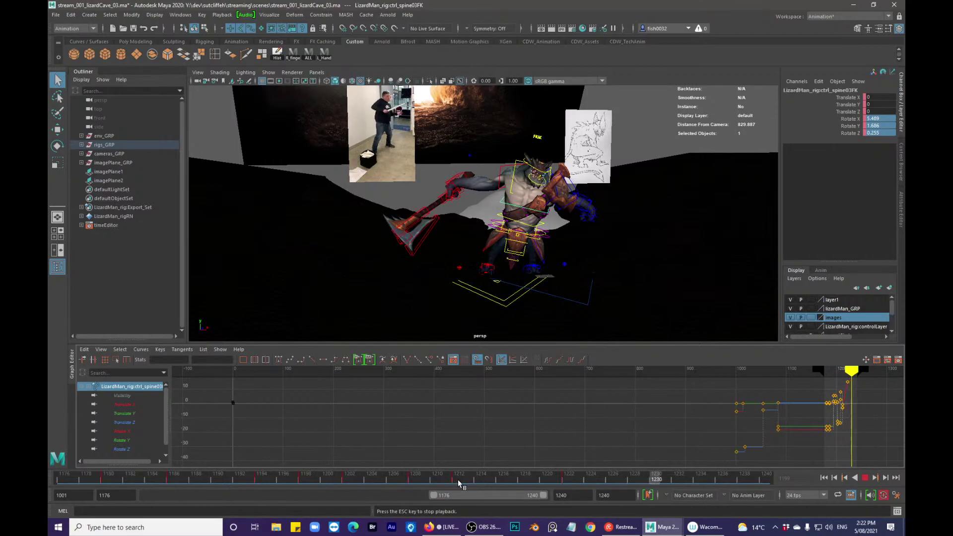
drag(475, 475, 612, 455)
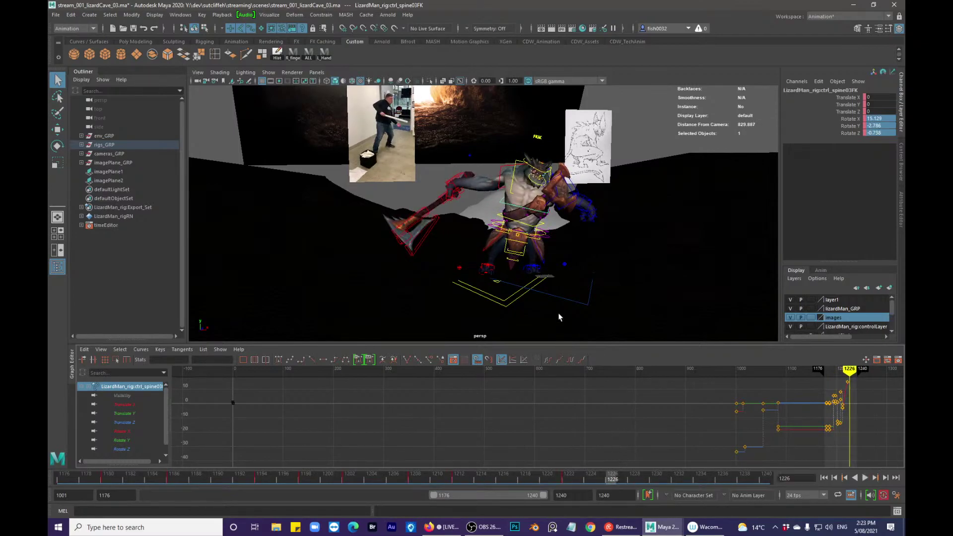
click(307, 51)
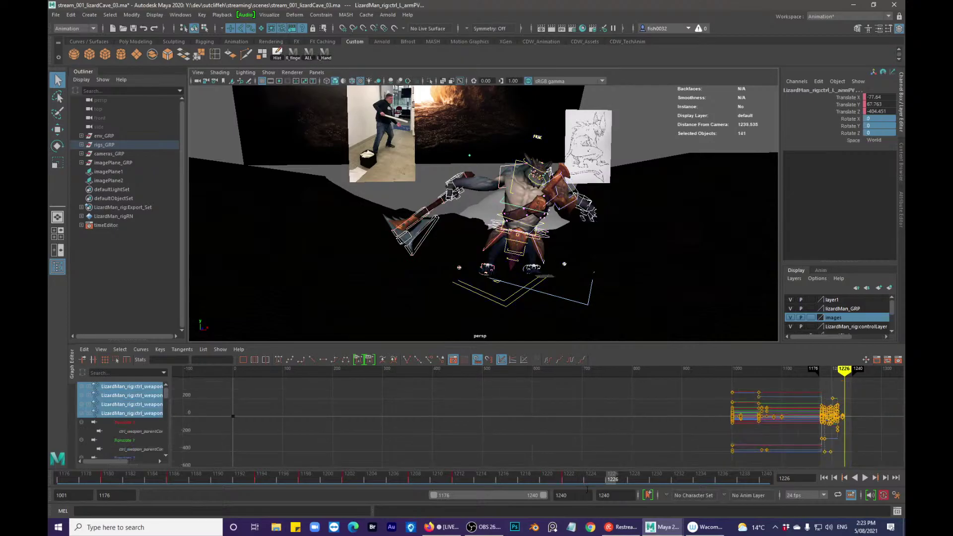
drag(574, 482, 596, 481)
key(alt+v)
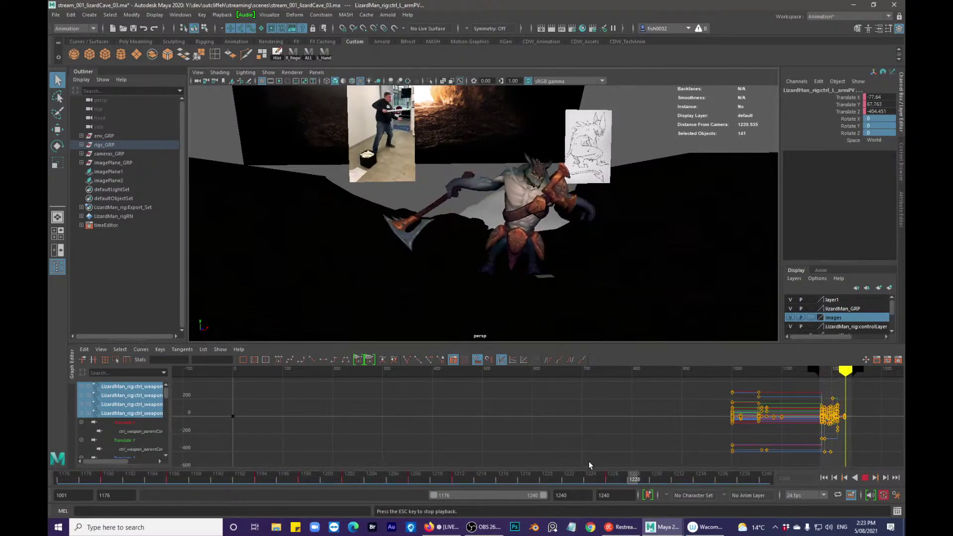
- Play back and scrub the lizard man's motion from frame 1176 through 1218, checking its timing against the video reference
click(457, 475)
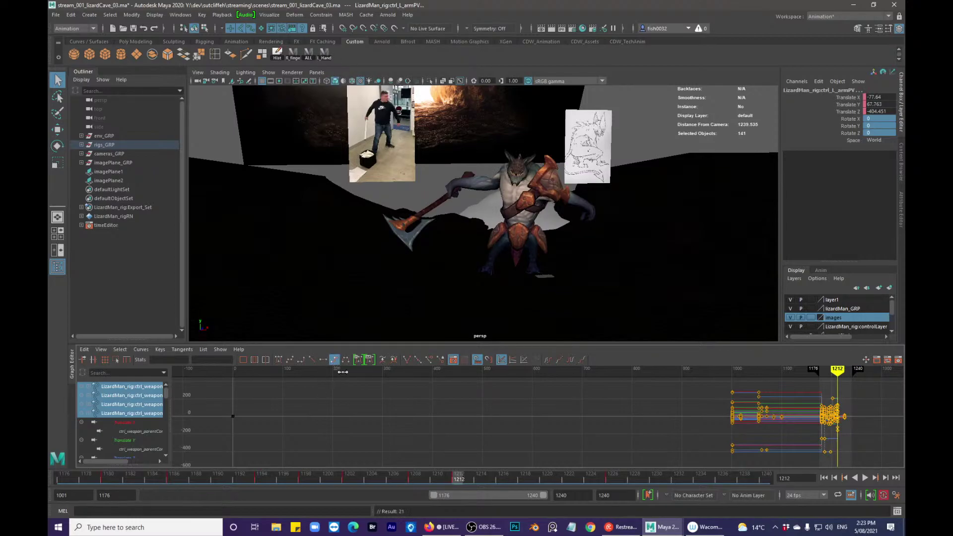
key(alt+v)
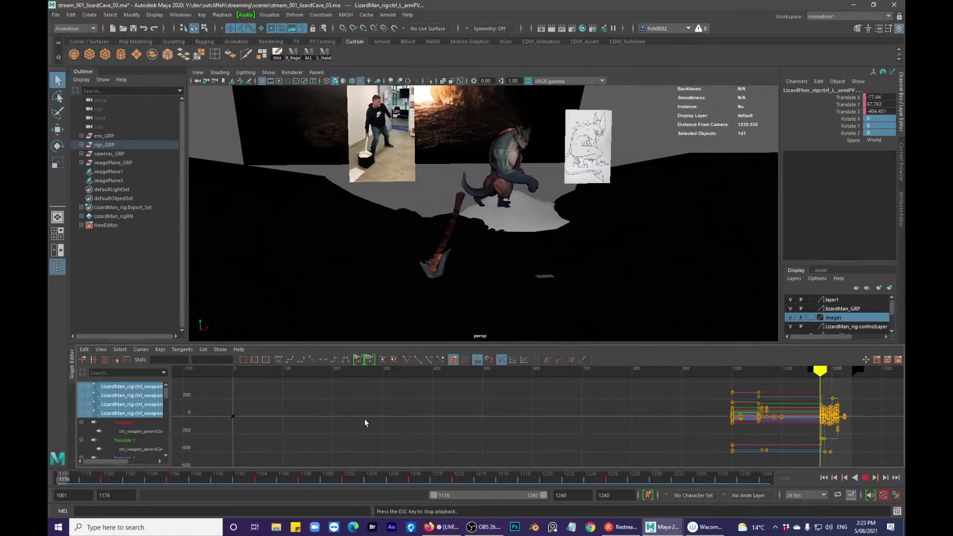
key(Escape)
alt+drag(471, 283, 491, 260)
alt+right_drag(492, 261, 472, 240)
drag(509, 477, 269, 478)
key(alt+v)
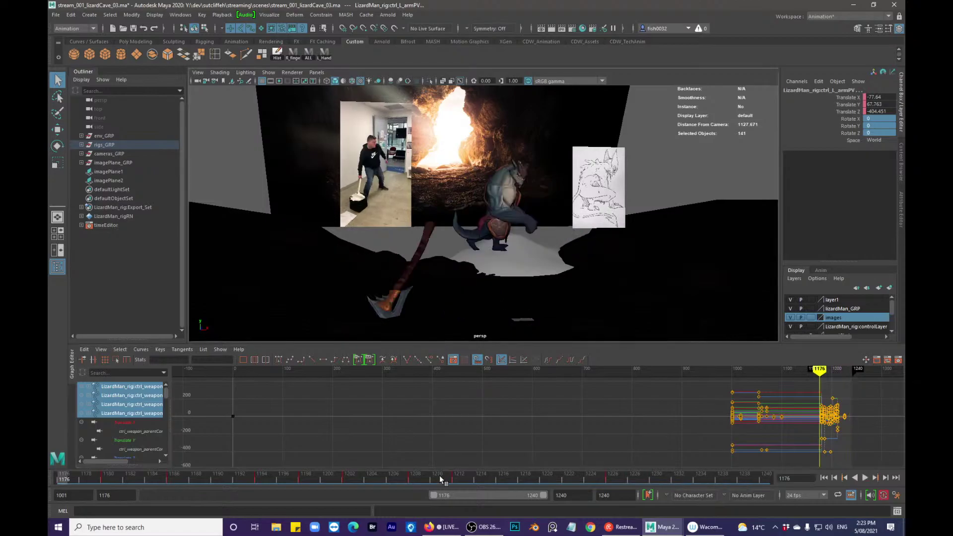
click(458, 474)
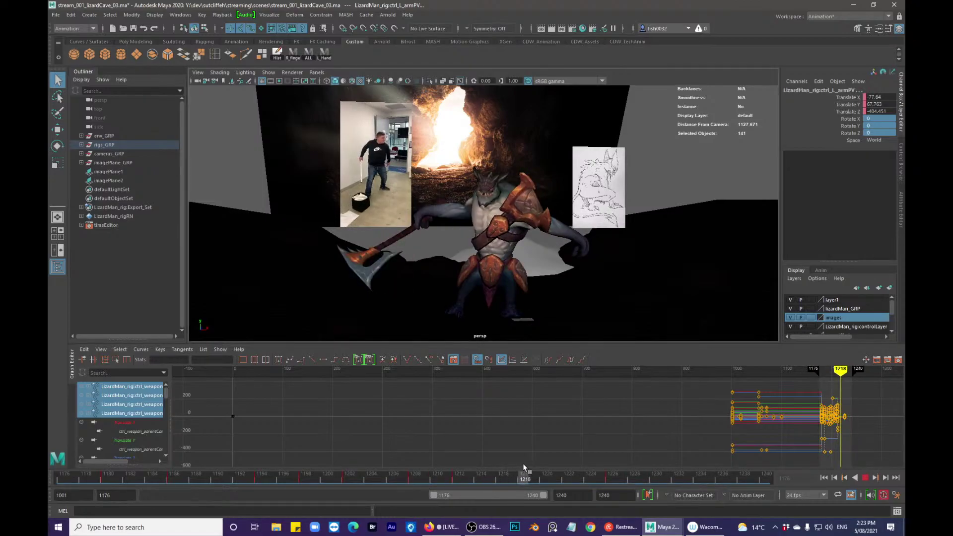
- Retime the last pose key of all selected rig controls to frame 1224 and check the new timing in playback
drag(488, 467, 606, 468)
drag(529, 480, 611, 478)
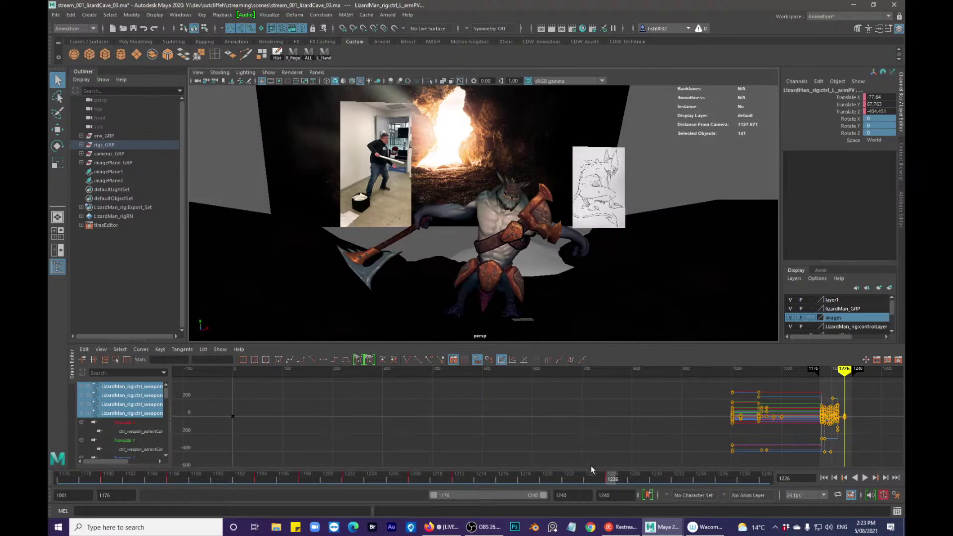
key(alt+v)
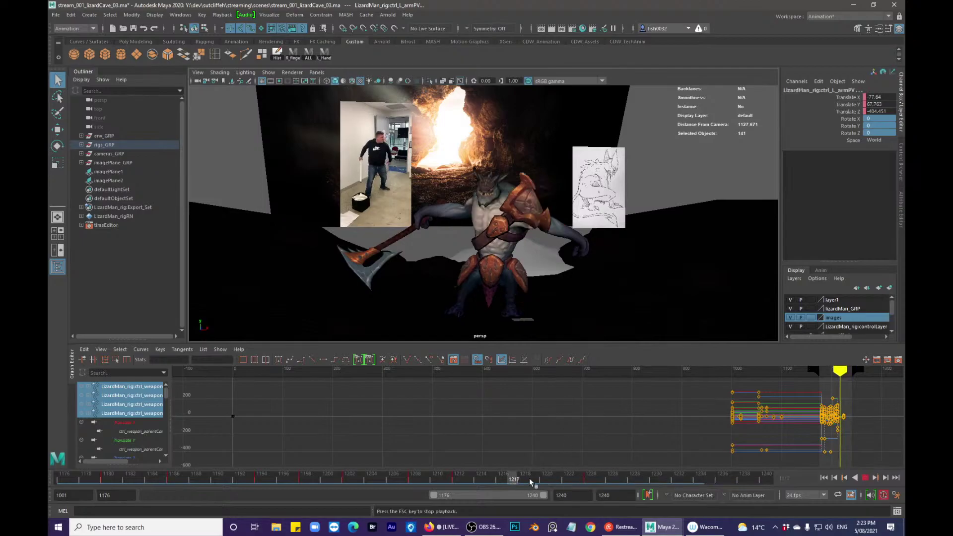
click(590, 480)
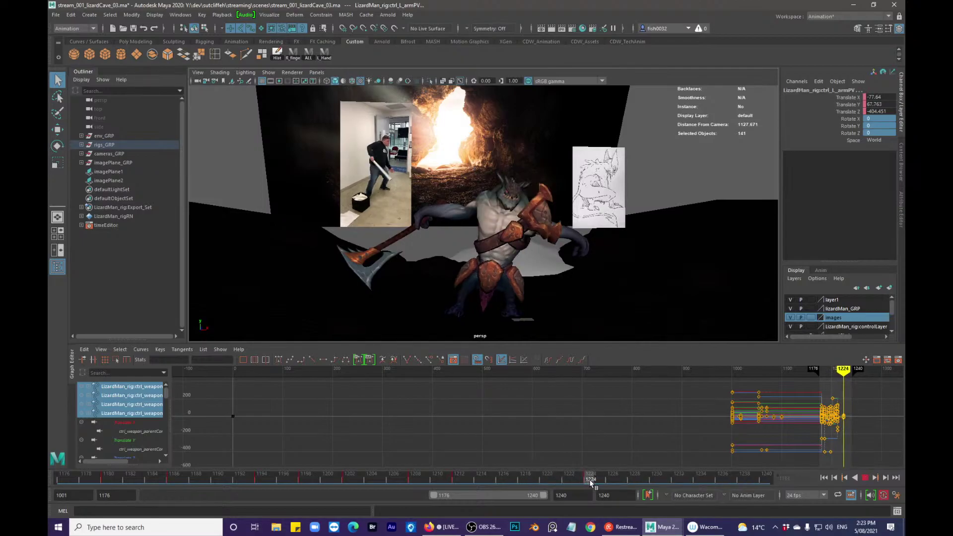
- Rotate the head control at frame 1224 to about -6.9 degrees in Y and 30.7 degrees in Z
click(525, 191)
key(e)
drag(567, 140, 549, 133)
drag(537, 216, 536, 211)
key(q)
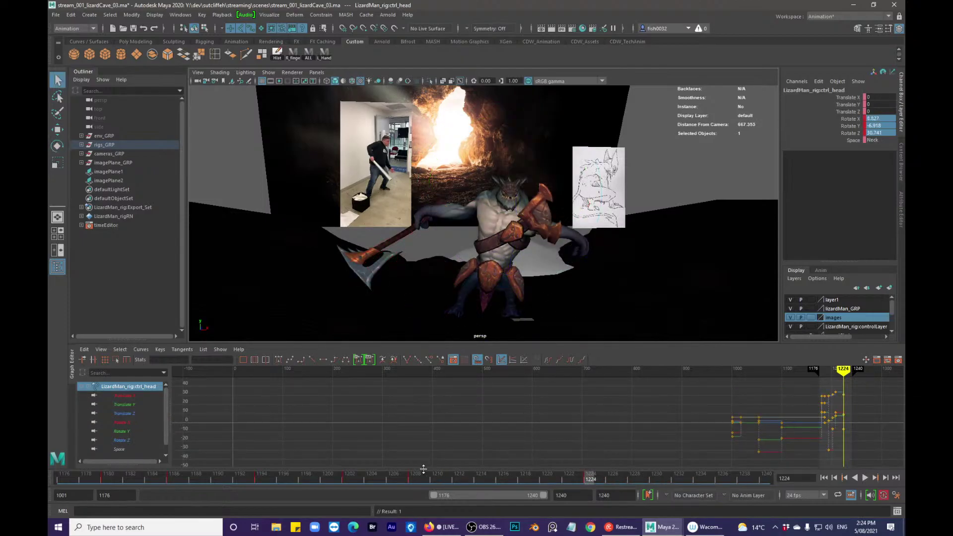
- Select the COG control and examine its pose change between frames 1212 and 1224 in playback and by scrubbing
click(417, 480)
drag(427, 481, 457, 477)
click(530, 257)
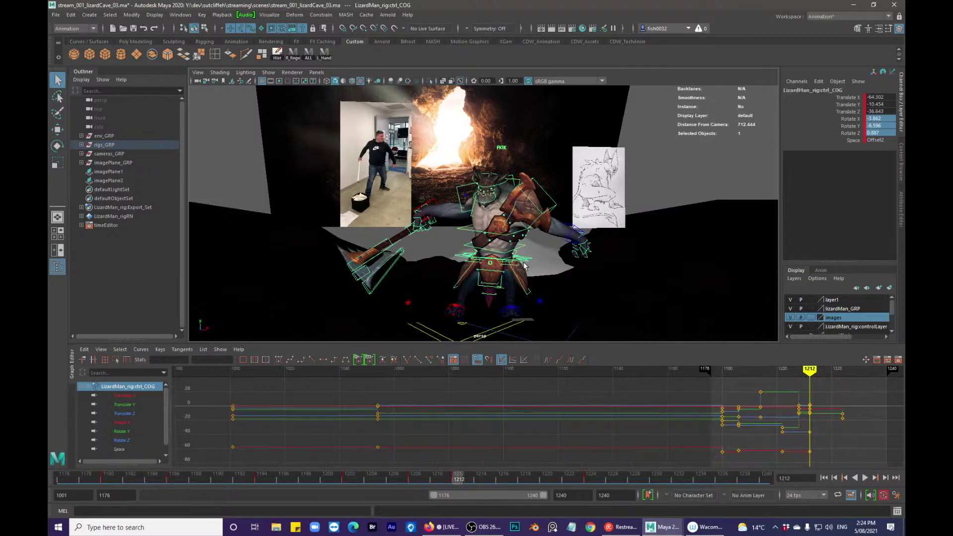
alt+drag(531, 257, 488, 240)
key(e)
drag(416, 479, 260, 473)
key(alt+v)
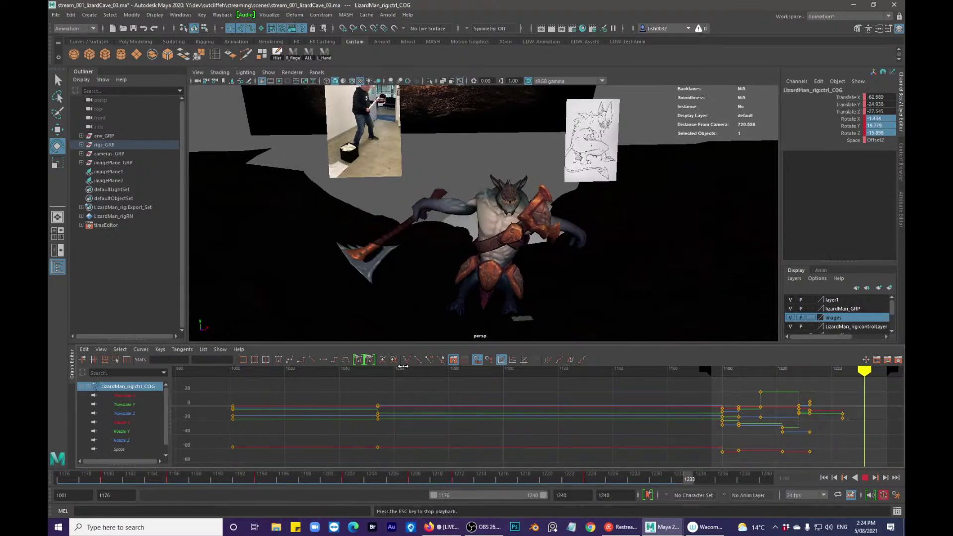
click(458, 480)
drag(456, 479, 590, 469)
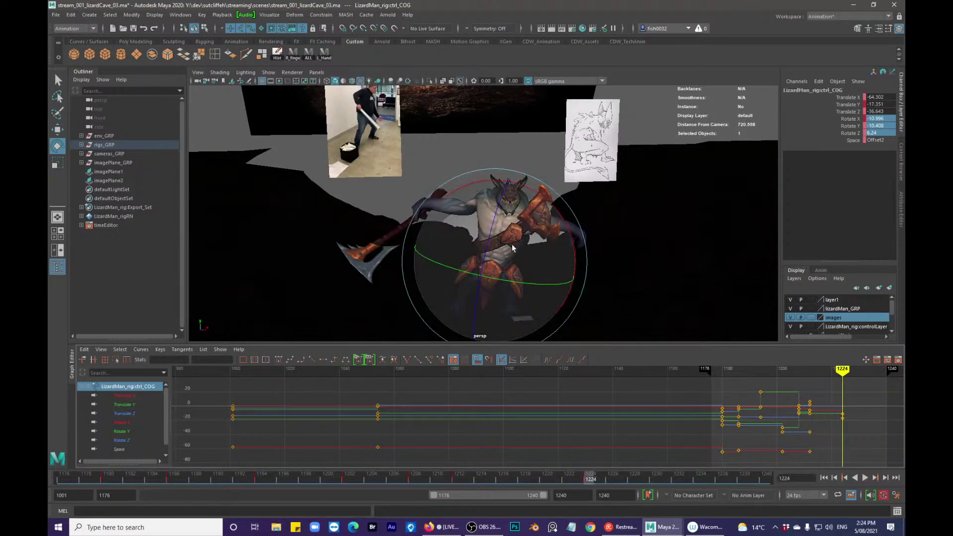
key(q)
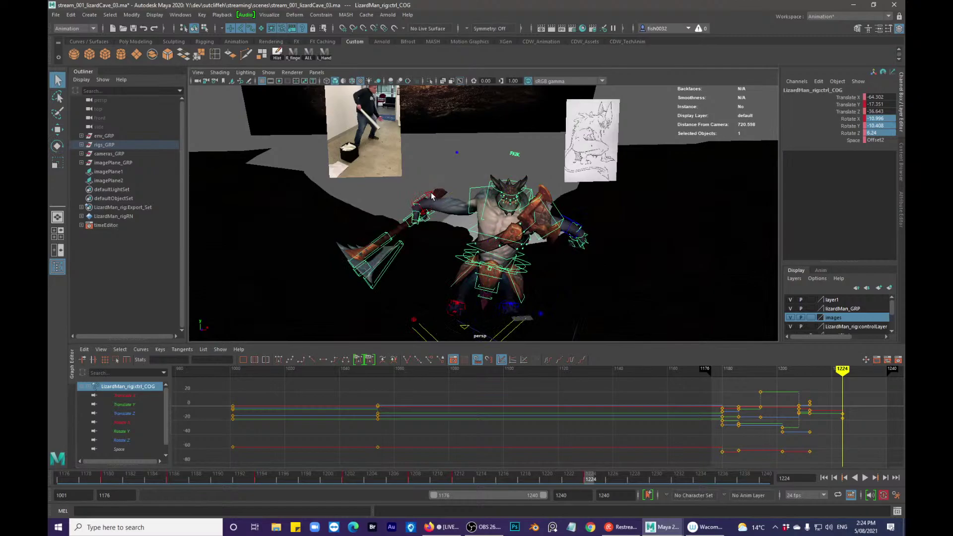
- Rotate the lizard man's right hand control at frame 1224 to turn the held axe's blade
click(451, 210)
key(e)
alt+middle_drag(451, 210, 412, 216)
drag(411, 217, 336, 243)
key(q)
key(e)
key(q)
key(alt+1)
- Rotate the right thumb metacarpal control at frame 1224 to about X 66.7, Y -67 and Z -50.6 against the axe handle
click(299, 227)
key(f)
alt+middle_drag(300, 226, 189, 311)
alt+right_drag(189, 311, 264, 247)
mouse_move(264, 246)
alt+mouse_down()
mouse_move(464, 228)
mouse_move(490, 252)
mouse_move(511, 248)
mouse_move(460, 242)
mouse_move(480, 268)
mouse_move(487, 256)
alt+mouse_up()
click(491, 254)
key(e)
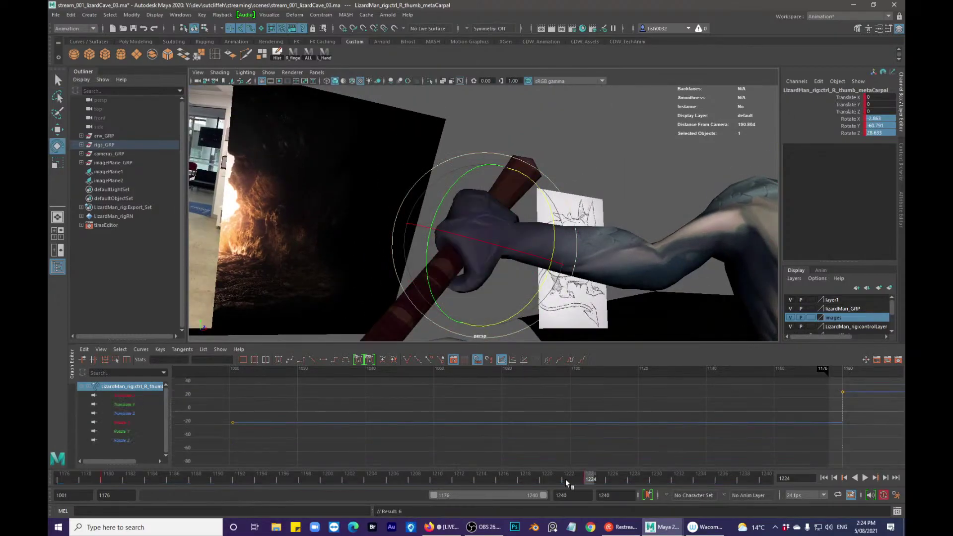
drag(517, 254, 498, 307)
alt+drag(512, 281, 490, 272)
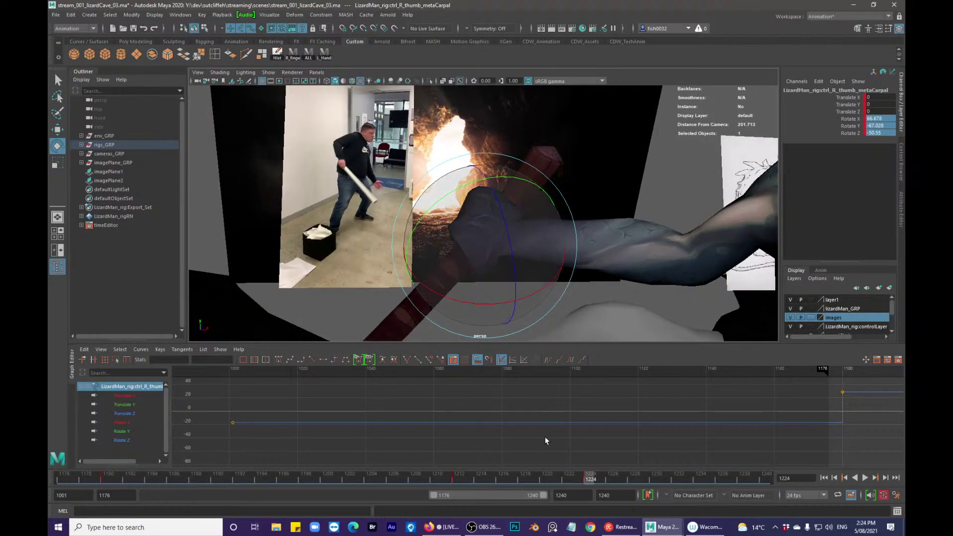
- Scrub and play the frames from 1212 to 1224 to check the thumb's grip, ending at frame 1224
drag(456, 477, 591, 478)
key(alt+v)
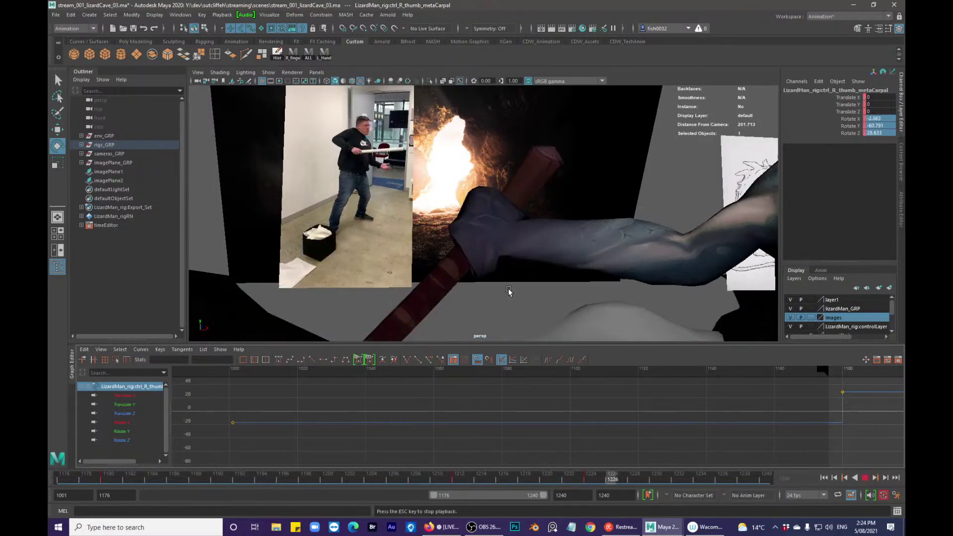
key(alt+v)
click(586, 478)
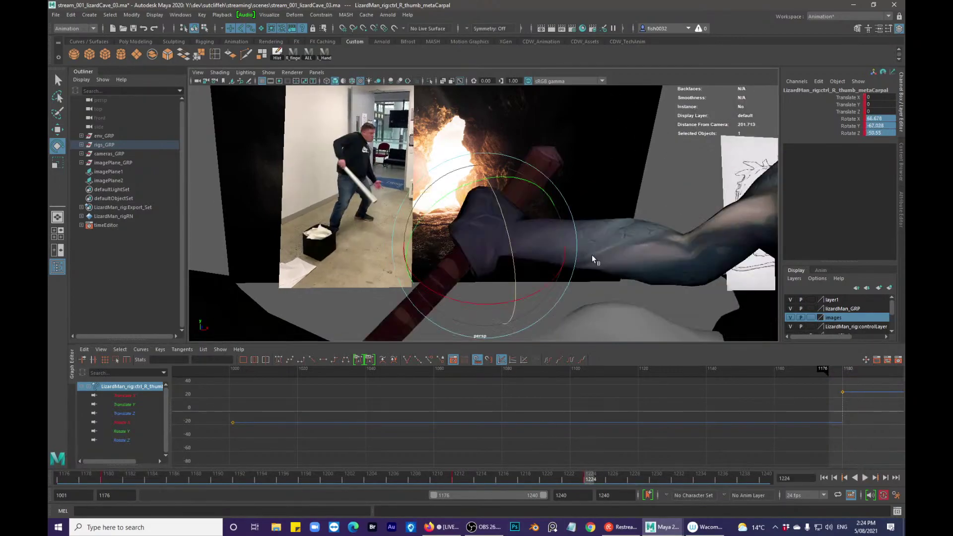
- Select the COG control and compare the full-body poses at frames 1212 and 1224 with the reference footage
alt+middle_drag(614, 271, 541, 257)
alt+right_drag(541, 257, 188, 241)
key(alt+1)
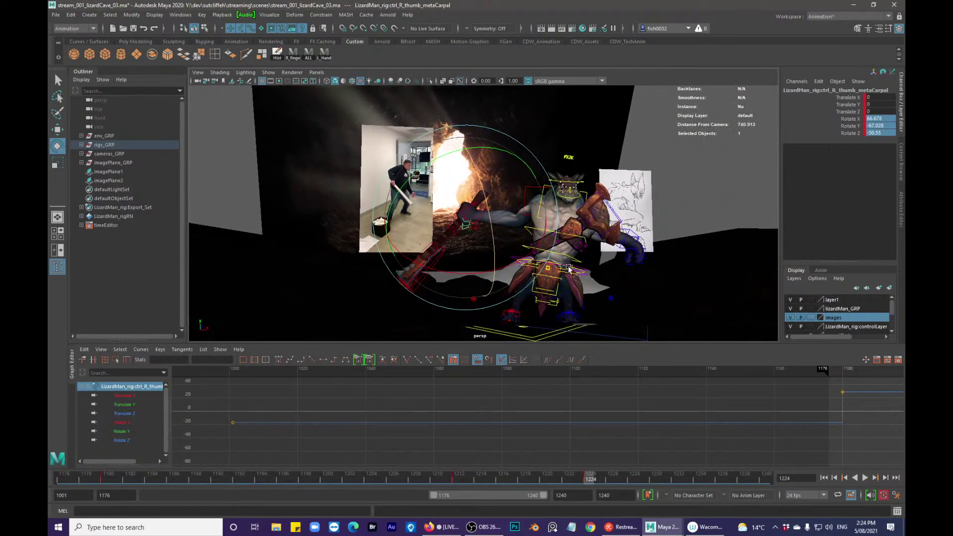
key(q)
click(586, 273)
key(alt+1)
alt+right_drag(586, 265, 578, 263)
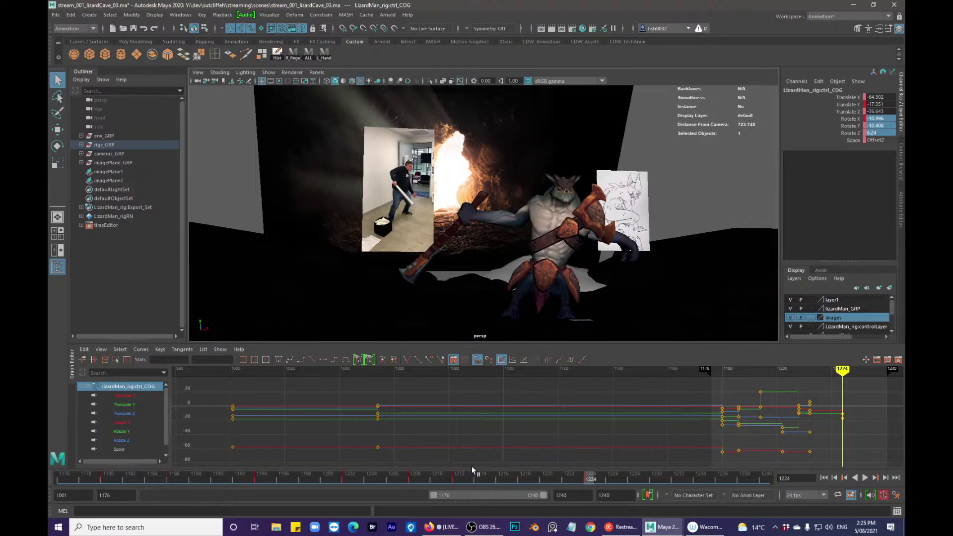
click(456, 480)
key(period)
key(comma)
key(period)
key(comma)
key(period)
key(comma)
key(period)
key(comma)
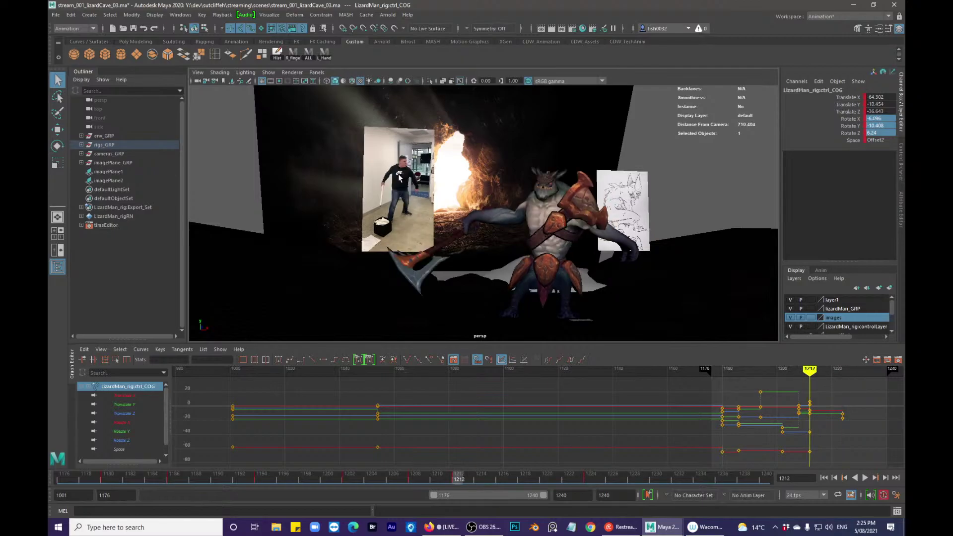
key(period)
key(comma)
key(period)
key(comma)
key(period)
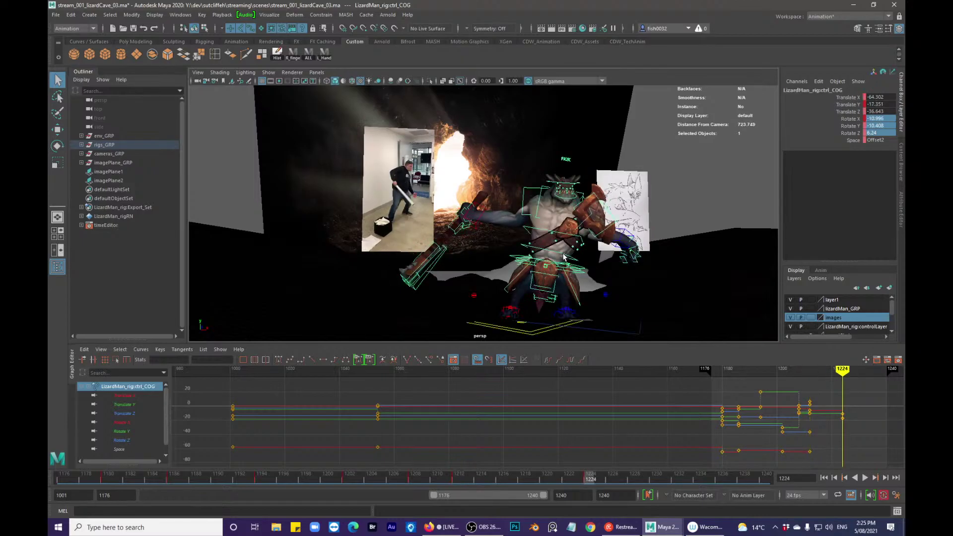
- Rotate the COG control at frame 1224 to about X -10.9, Y 5.4 and Z 3.2, checking against the previous keyed pose
key(e)
drag(575, 262, 591, 265)
key(comma)
key(period)
key(comma)
key(period)
key(comma)
key(period)
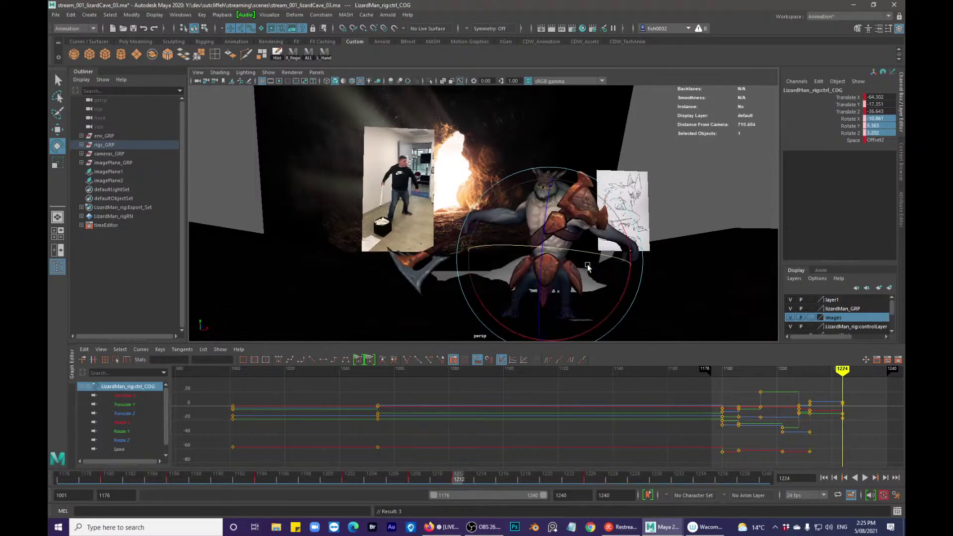
- Step back and forth through the keyed poses at frames 1208, 1212 and 1224 to judge the body movement
key(comma)
key(period)
key(comma)
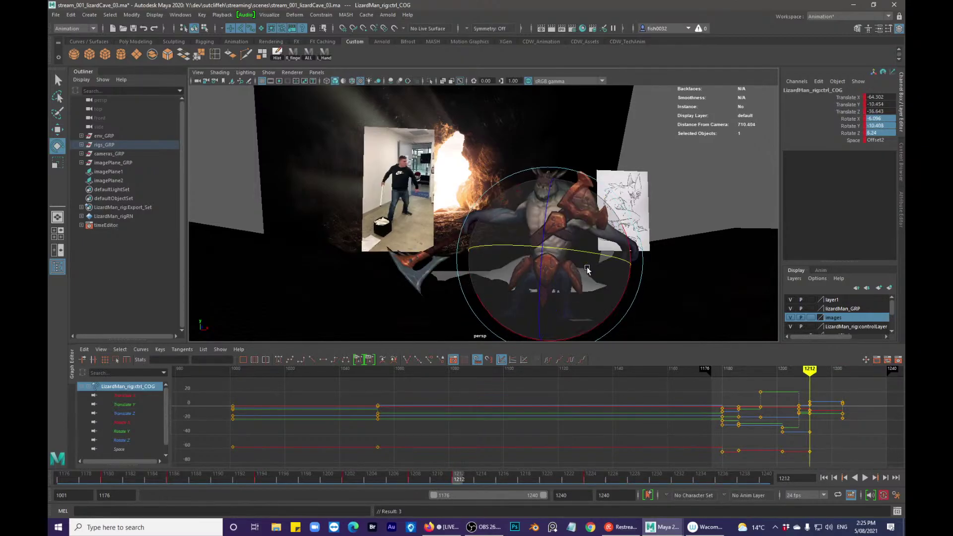
key(period)
key(comma)
key(period)
key(comma)
key(comma)
key(period)
key(comma)
key(comma)
key(period)
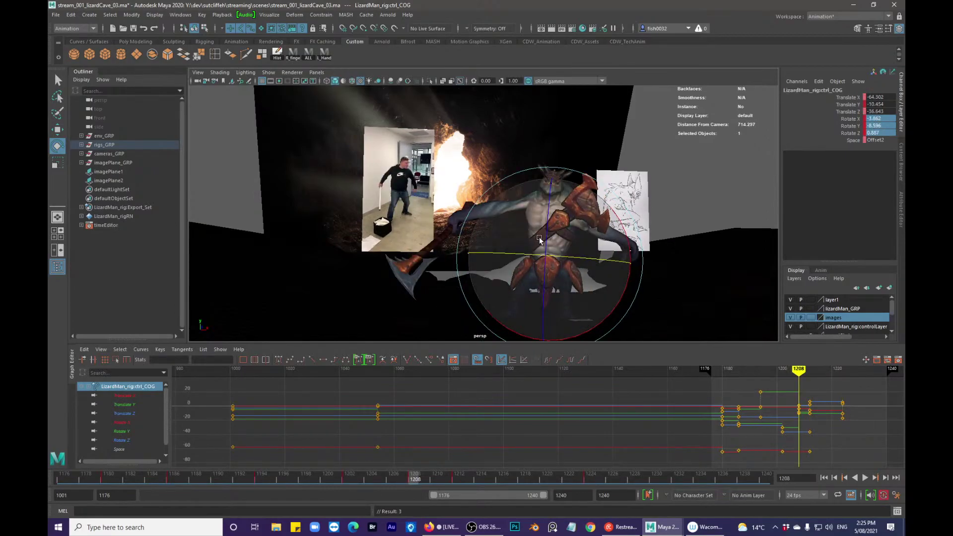
key(w)
mouse_move(546, 222)
mouse_down()
mouse_move(545, 212)
mouse_move(546, 234)
mouse_up()
key(q)
key(ctrl+z)
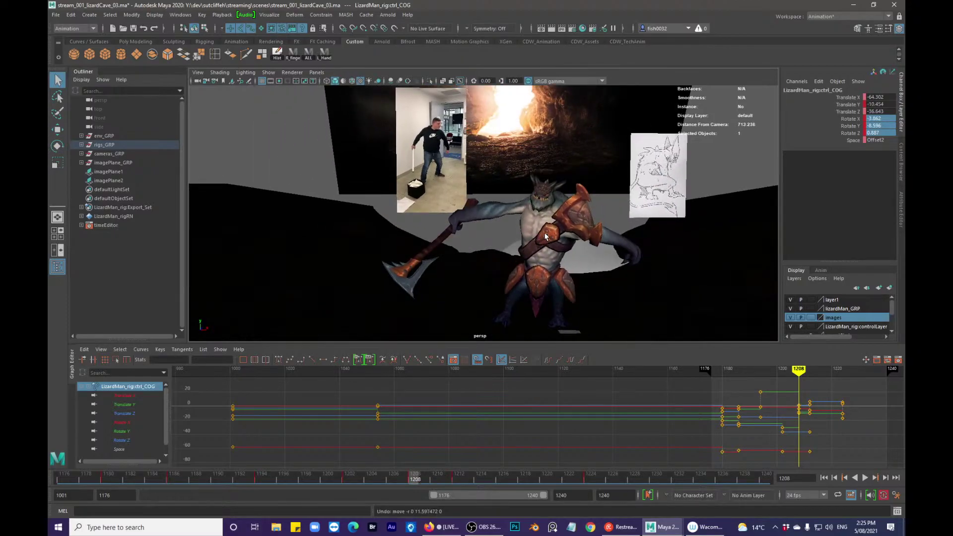
- Raise the COG's Translate Y keys from frame 1208 through 1224 together, bringing the frame 1208 key to about 2.3
click(151, 405)
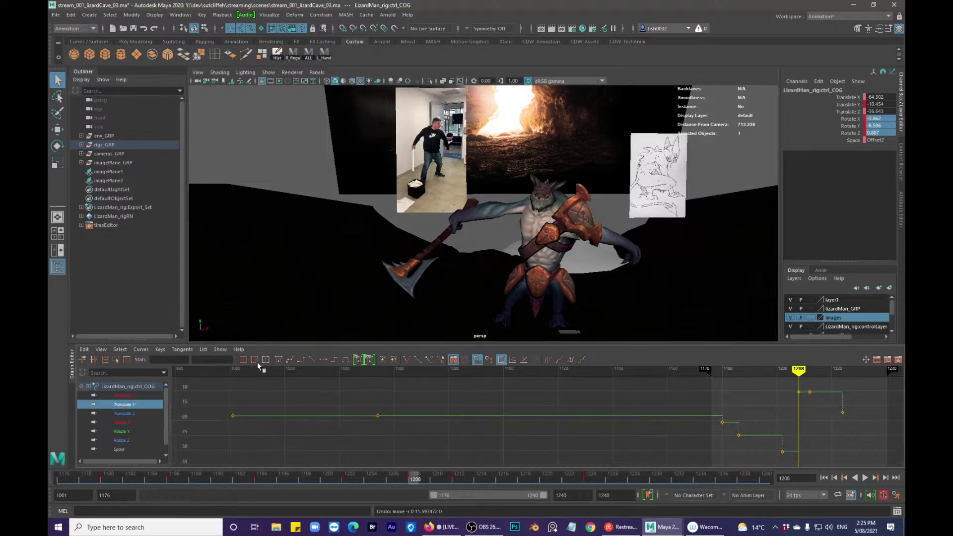
key(.)
key(.)
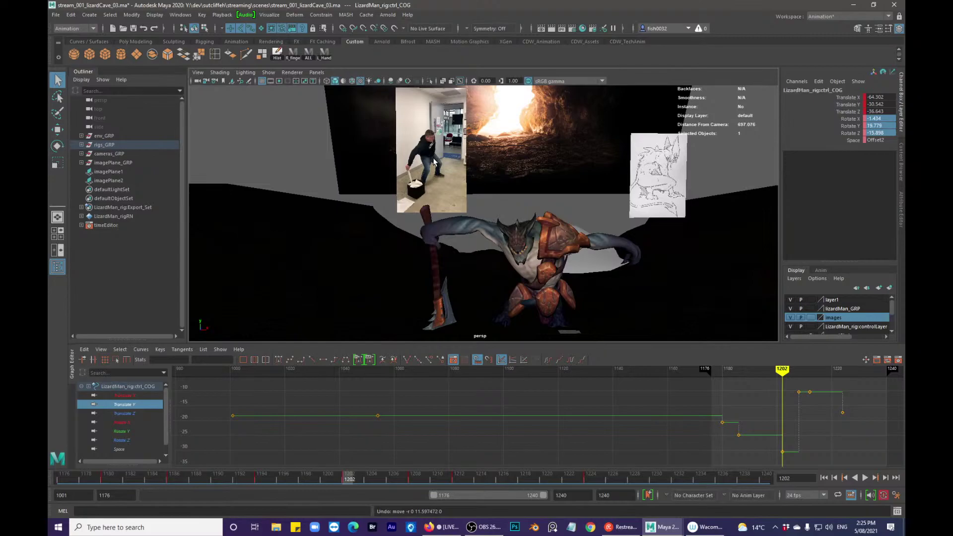
key(.)
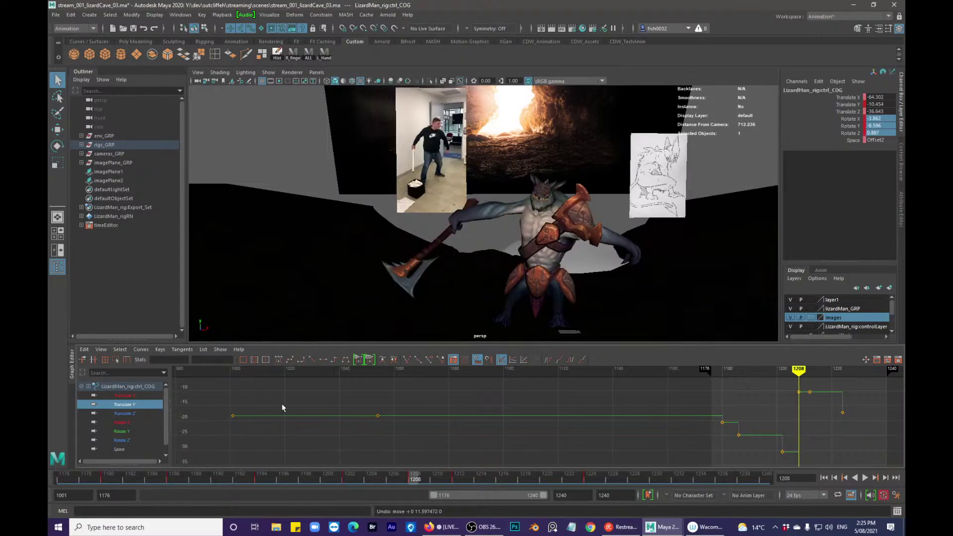
alt+right_drag(690, 390, 687, 408)
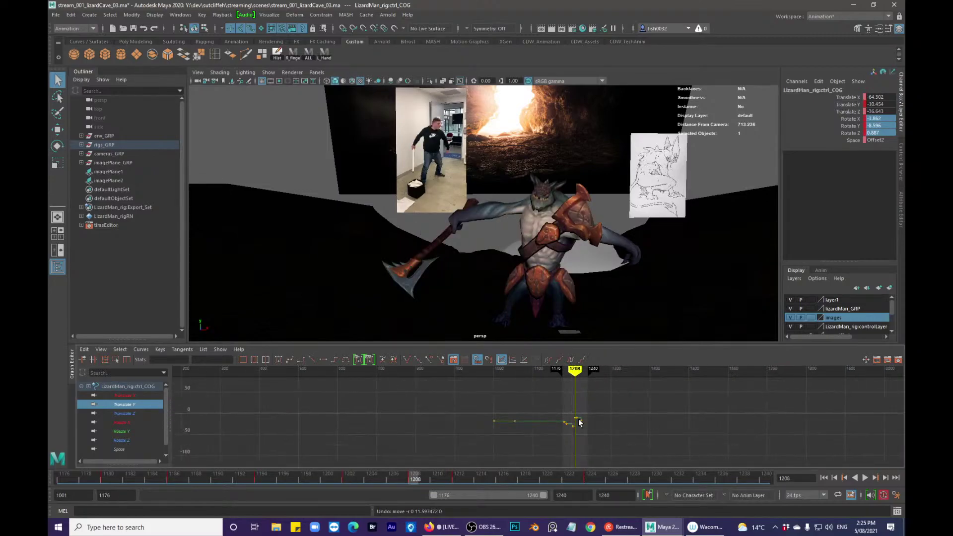
key(f)
drag(606, 349, 611, 440)
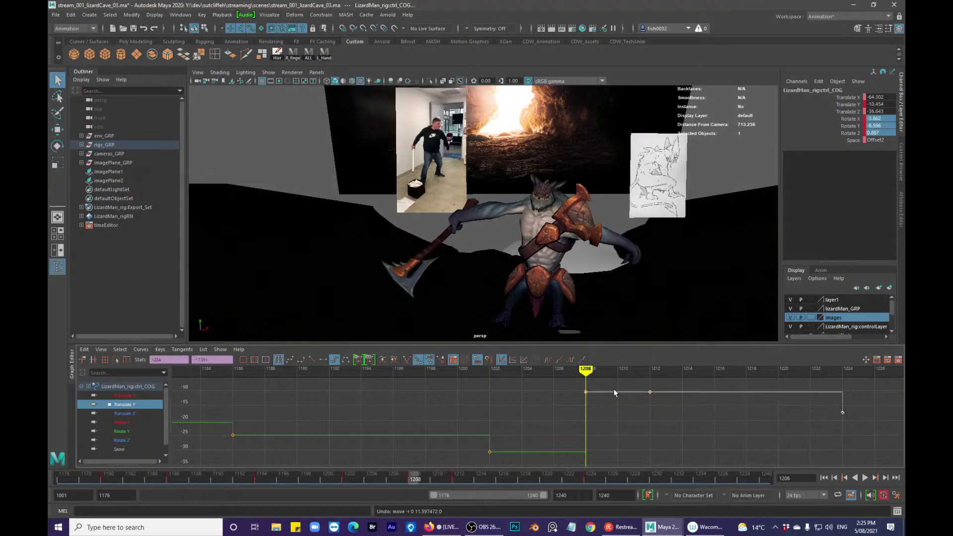
key(w)
middle_drag(639, 432, 632, 410)
key(q)
click(633, 425)
- Scrub through the raised body motion up to frame 1224
alt+drag(596, 298, 546, 283)
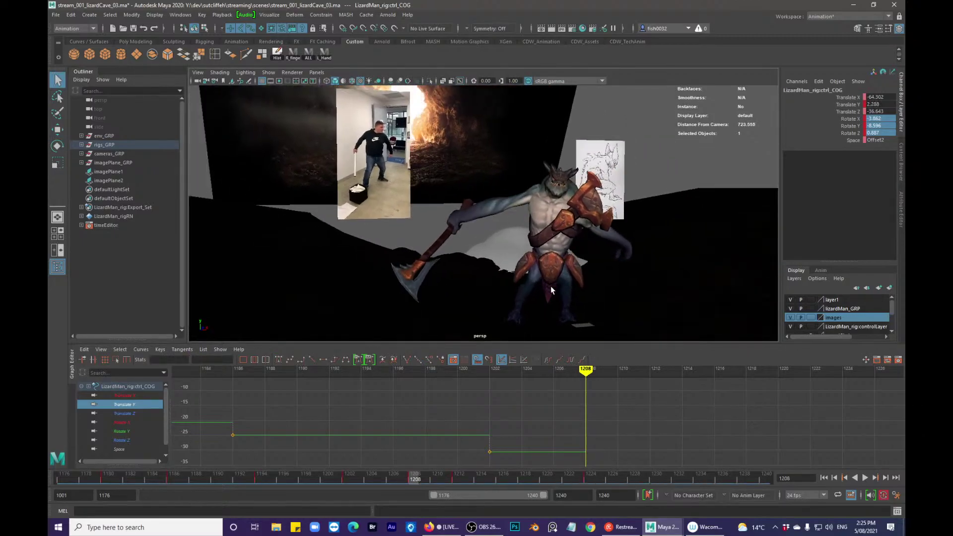
click(341, 478)
mouse_move(341, 478)
mouse_down()
mouse_move(570, 465)
mouse_move(415, 471)
mouse_move(587, 480)
mouse_up()
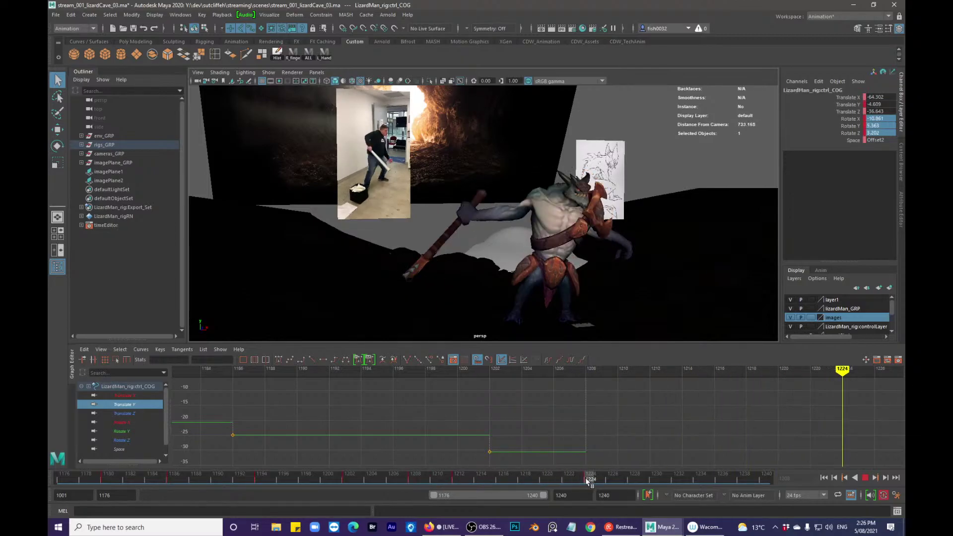
- Rotate the head control at frame 1224 to about Y -6.9 and Z 30.7, and review the head turn from frame 1212
alt+drag(590, 229, 613, 223)
click(571, 186)
key(e)
key(q)
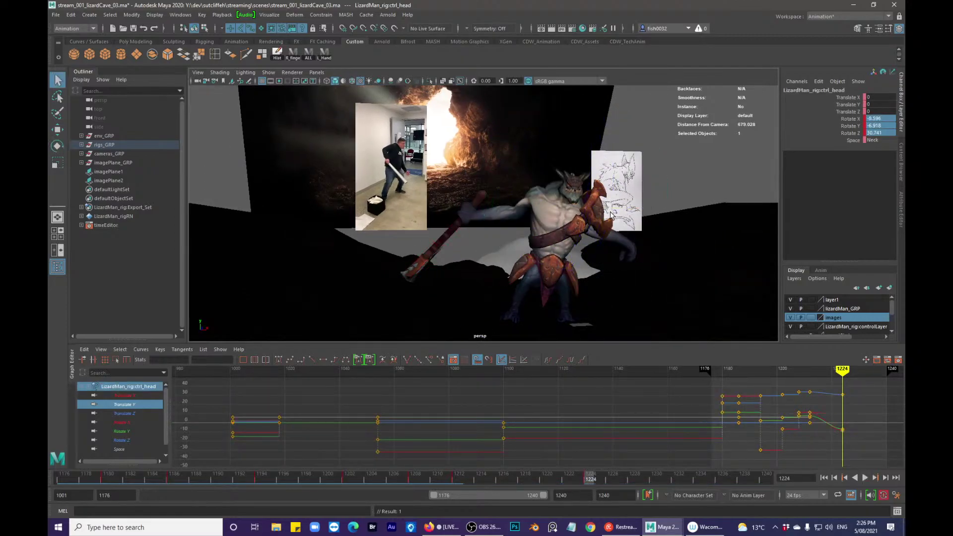
key(alt+v)
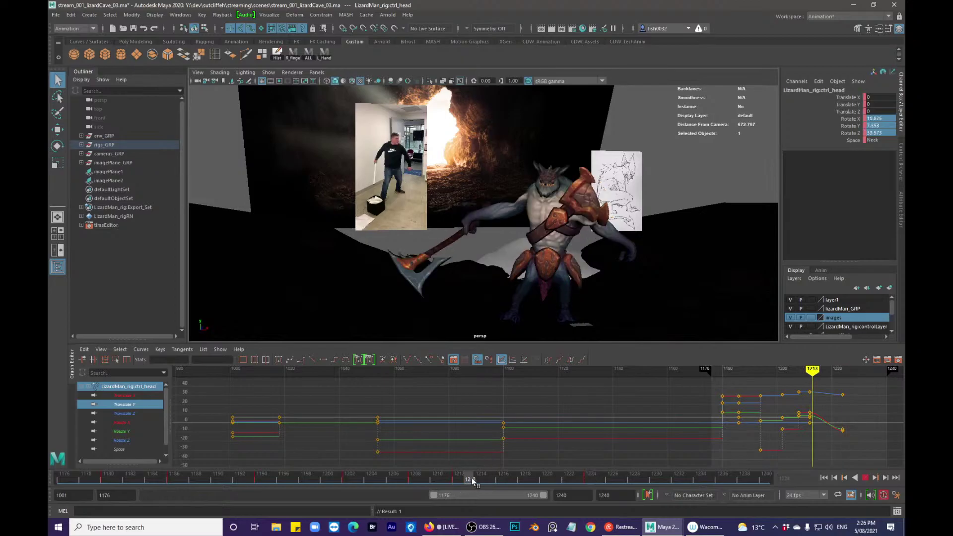
drag(602, 466, 588, 465)
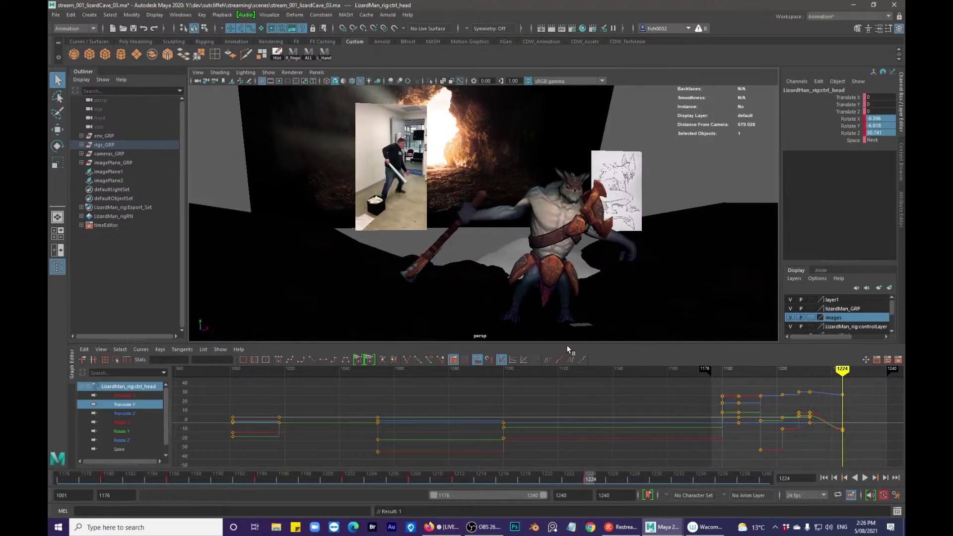
- Move and rotate the right wrist IK control at frame 1224 to translate about 93.6, -40, 17 and rotate about 90, 20.6, 97.6
click(482, 226)
key(e)
alt+drag(478, 240, 532, 246)
key(q)
key(e)
key(q)
key(w)
key(q)
key(e)
key(q)
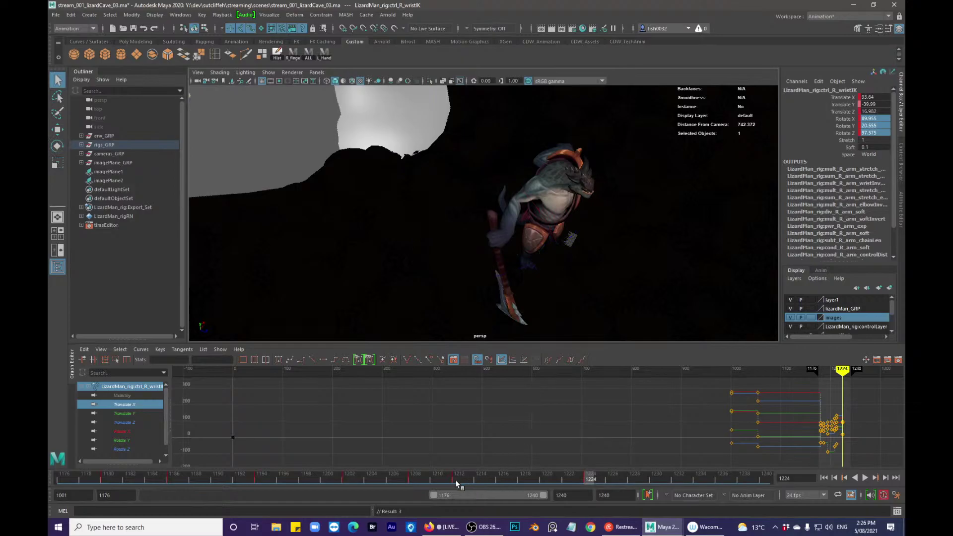
- Scrub past the last pose to frame 1240 and extend the timeline's end frame to 1280
key(alt+v)
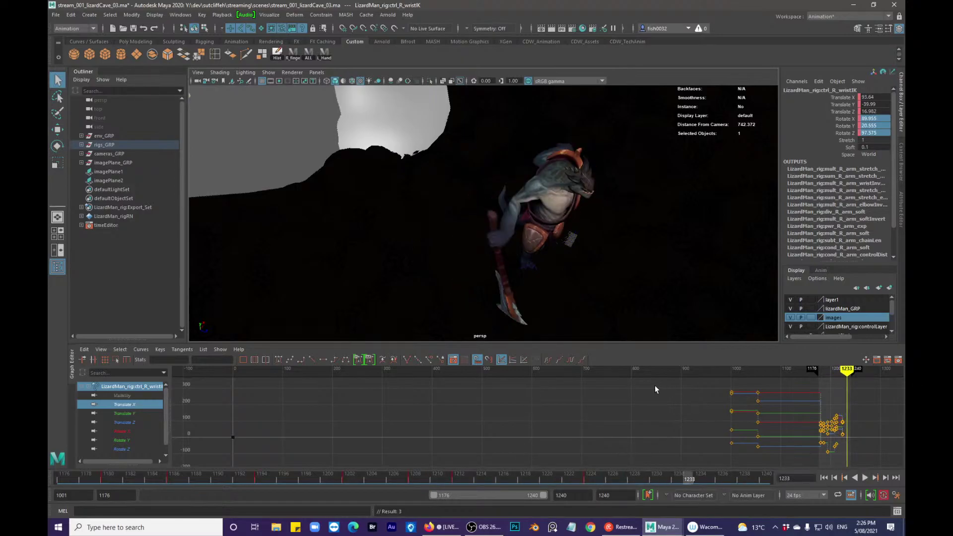
drag(695, 477, 713, 477)
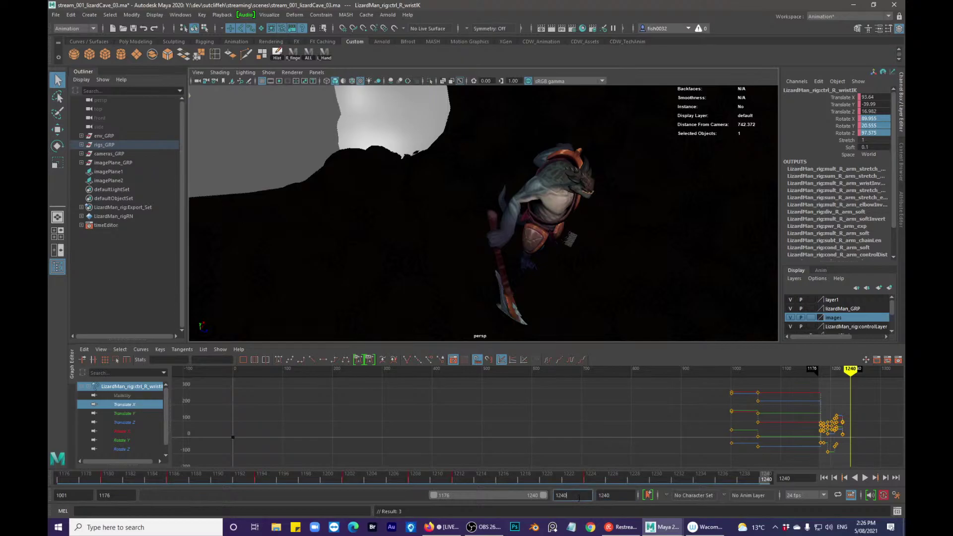
text(80)
key(Return)
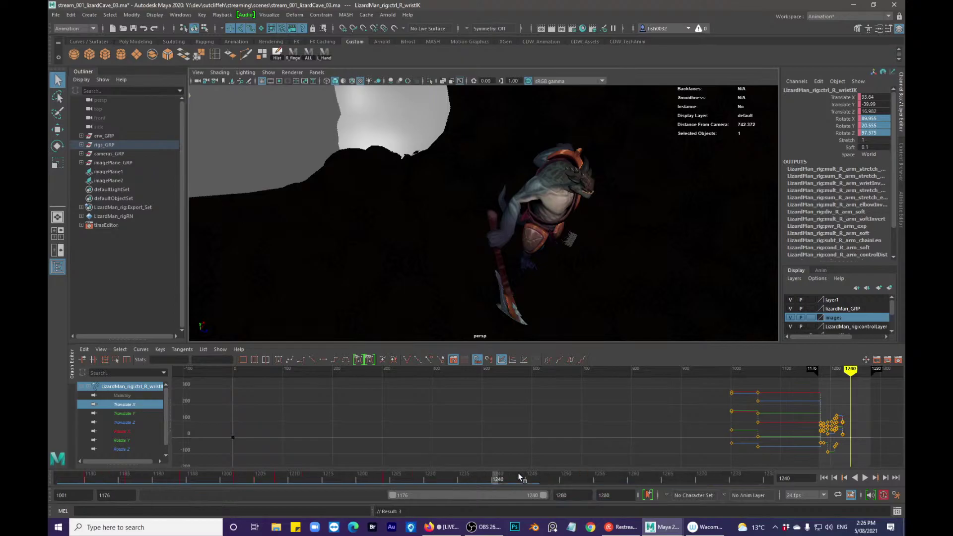
- Play the swing within the extended range and return to frame 1240
mouse_move(500, 479)
mouse_down()
mouse_move(564, 479)
mouse_move(498, 481)
mouse_up()
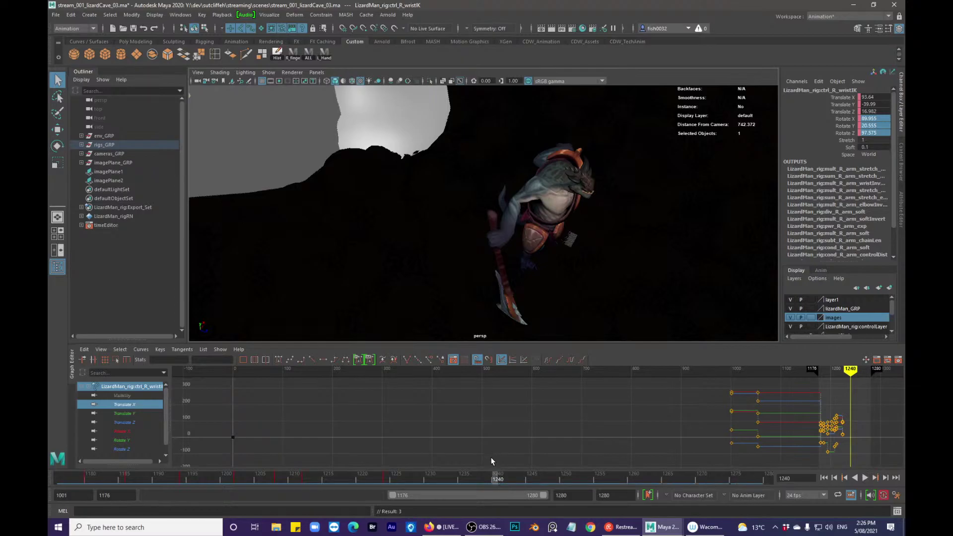
key(alt+v)
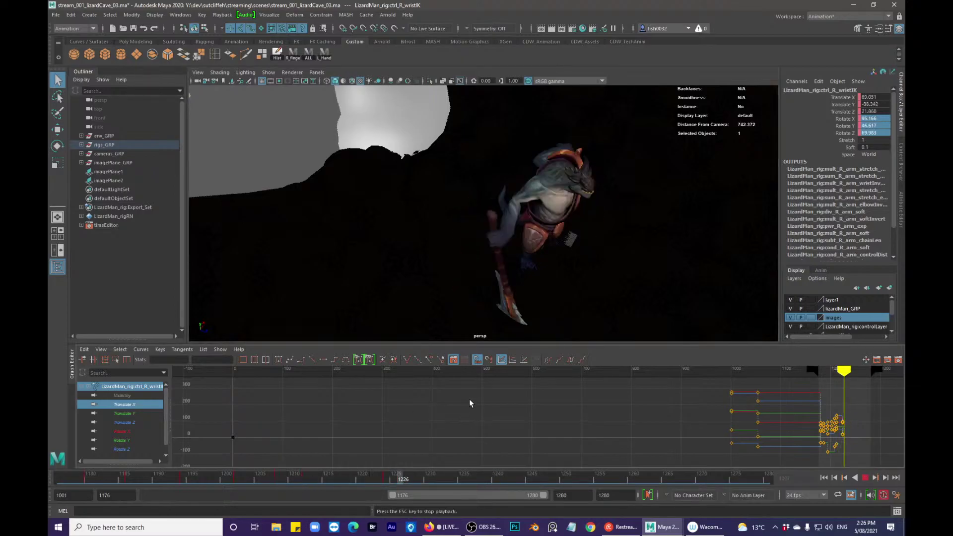
key(Escape)
click(498, 480)
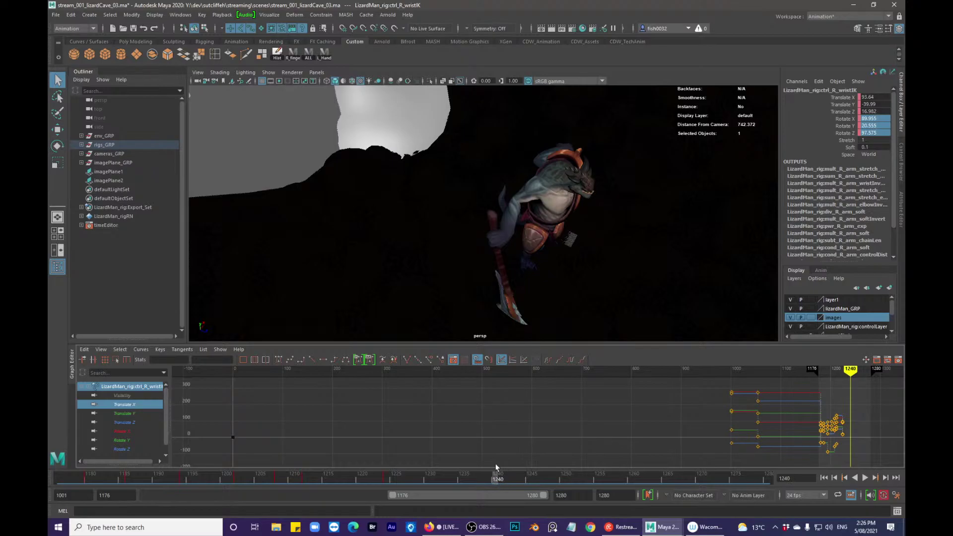
- Rotate the COG control at frame 1240 to about X 5.9, Y 28.4 and Z 5.4
alt+drag(630, 268, 576, 260)
click(593, 271)
key(e)
key(q)
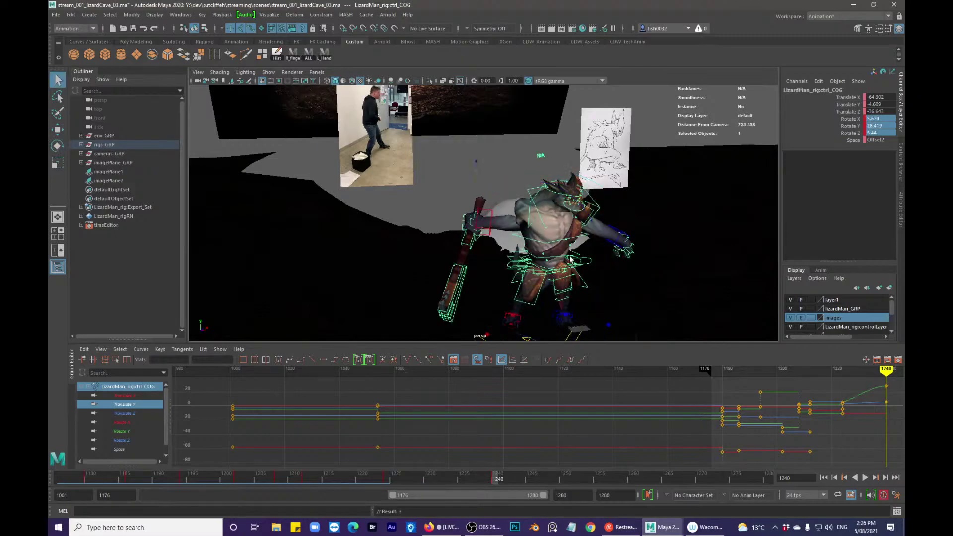
- Select the two spine FK controls and set their X, Y and Z rotations to 0 at frame 1240
click(575, 248)
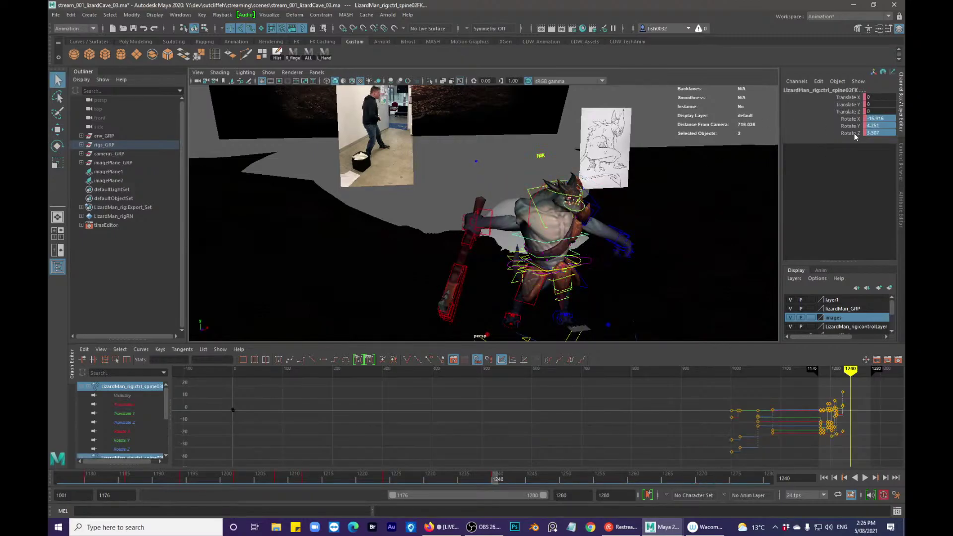
text(0)
key(Return)
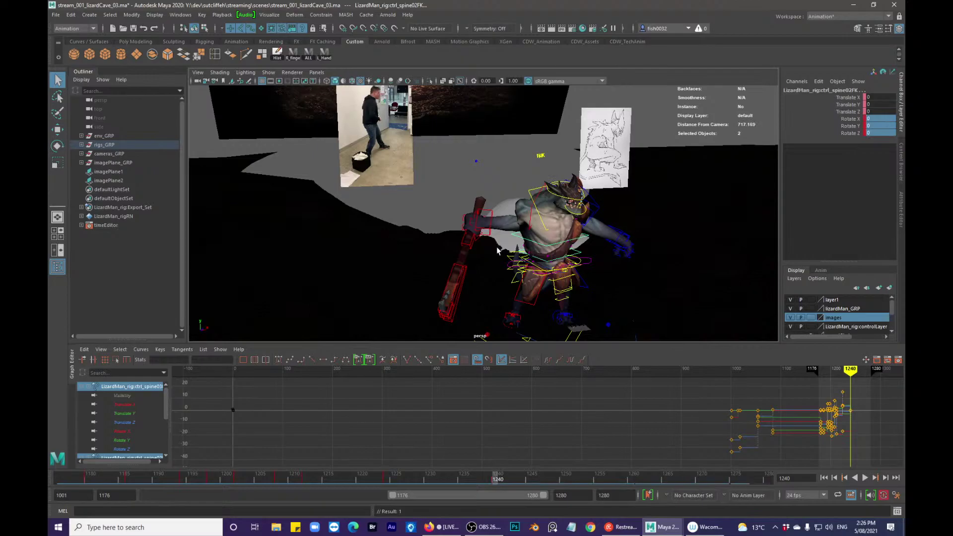
- Rotate the two spine FK controls at frame 1240 and reposition the body for the new pose
alt+drag(497, 243, 490, 247)
key(e)
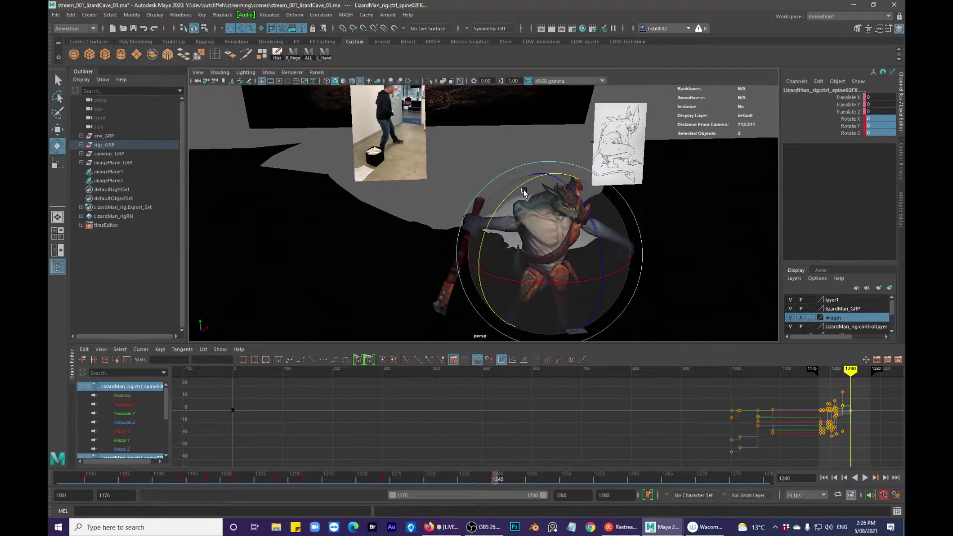
alt+drag(398, 128, 537, 218)
click(589, 244)
key(w)
alt+drag(685, 280, 521, 256)
- Select the left leg IK control at frame 1240 and examine the left foot and leg from the side
key(alt+1)
key(q)
key(alt+1)
key(alt+1)
click(495, 302)
key(f)
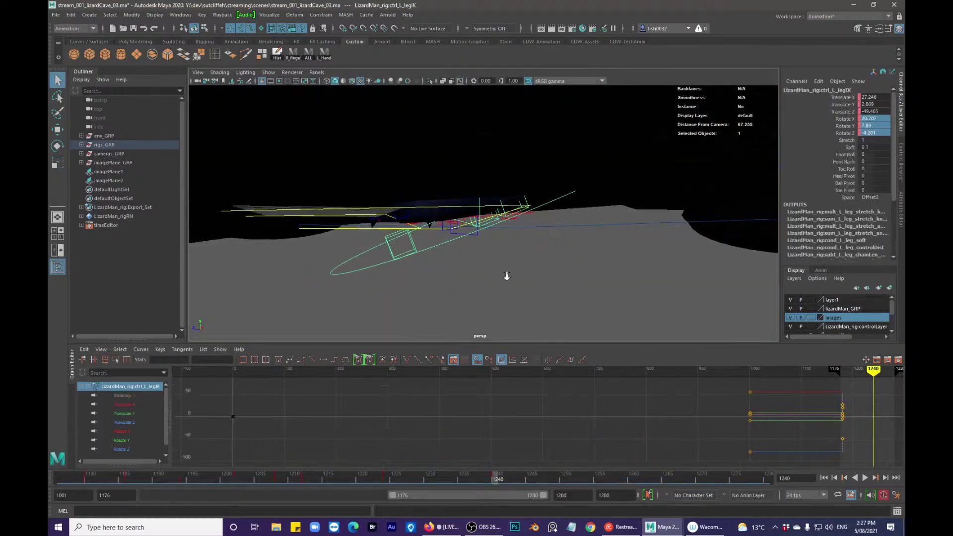
alt+right_drag(529, 274, 454, 222)
alt+drag(454, 222, 473, 187)
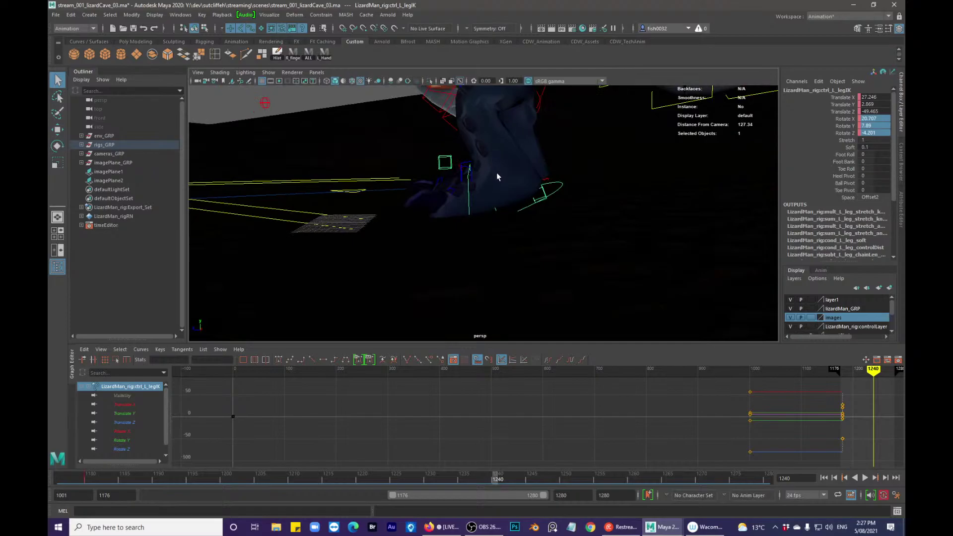
alt+middle_drag(498, 160, 505, 287)
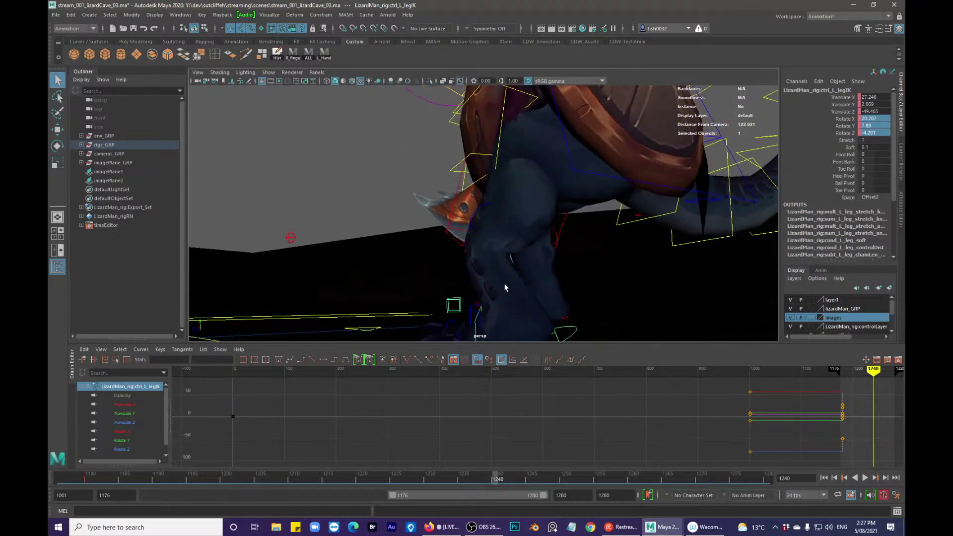
- Try a Rotate Z of 0 on the left ankle IK control at frame 1240 and undo it
click(488, 209)
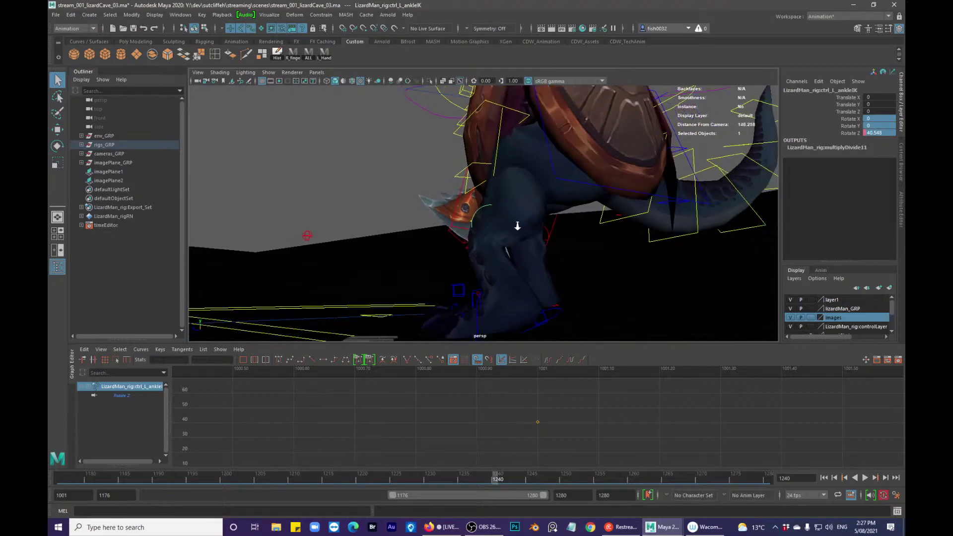
alt+right_drag(527, 219, 489, 245)
alt+drag(489, 244, 511, 273)
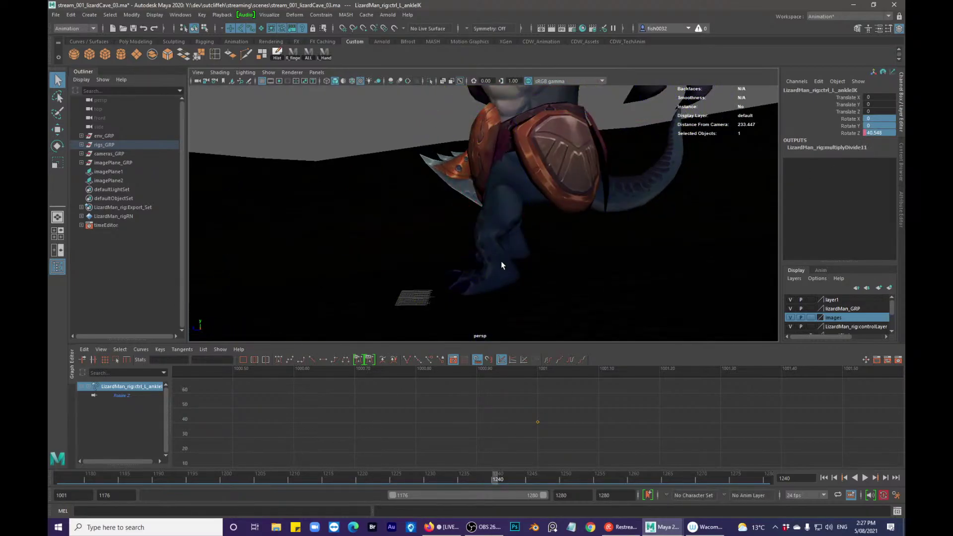
click(869, 132)
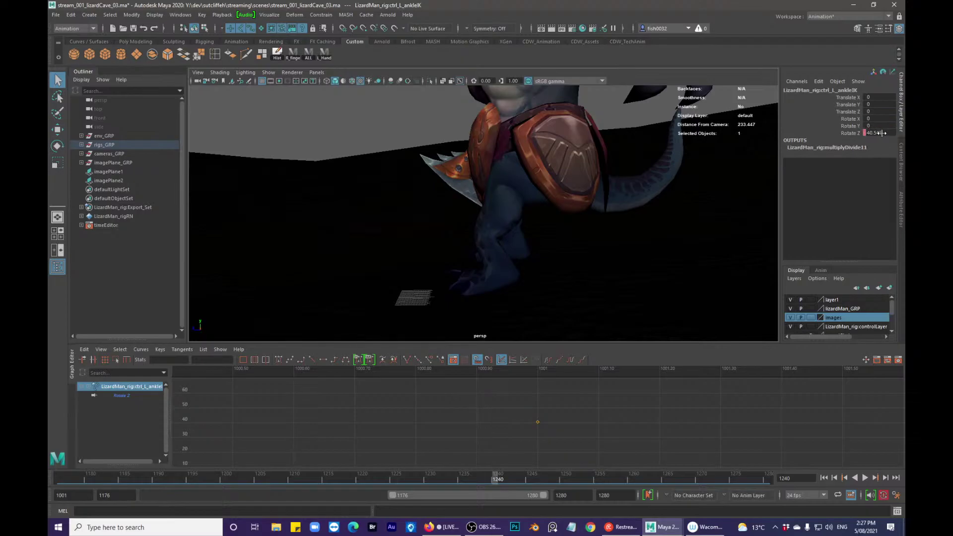
text(0)
key(Return)
alt+drag(464, 211, 485, 251)
key(ctrl+z)
- Play the animation and compare the left foot's pose at frame 1180 with frame 1240
key(alt+v)
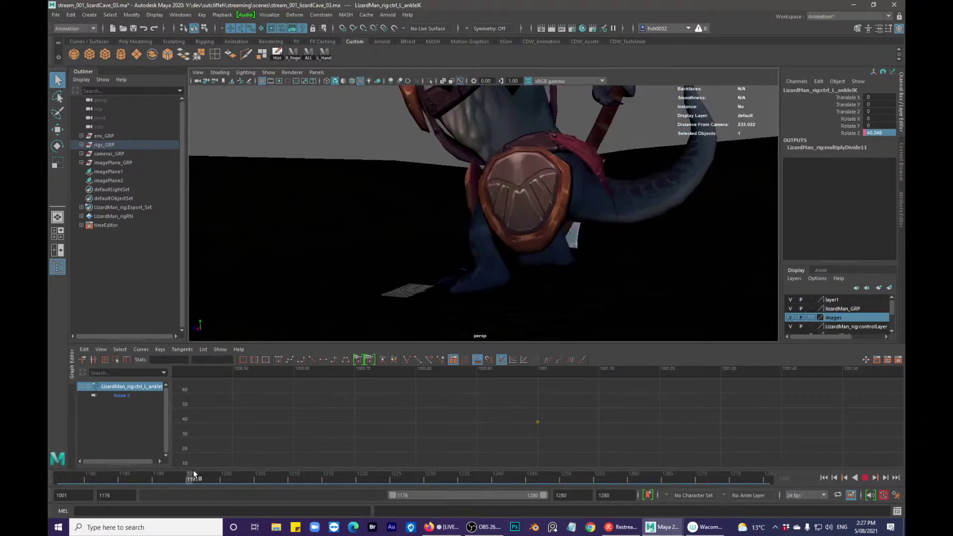
mouse_move(90, 445)
mouse_down()
mouse_move(194, 469)
mouse_move(76, 453)
mouse_up()
alt+drag(431, 201, 467, 217)
key(alt+period)
key(alt+period)
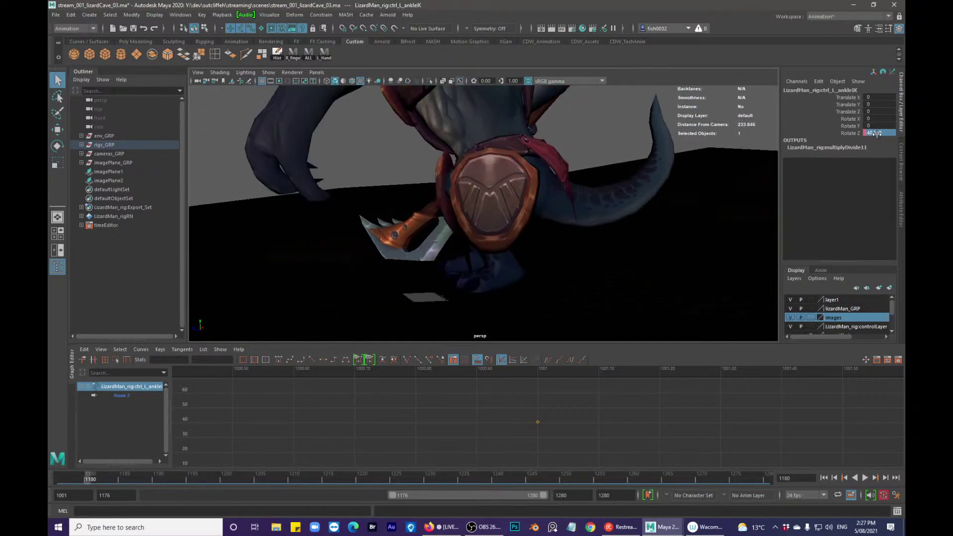
key(alt+v)
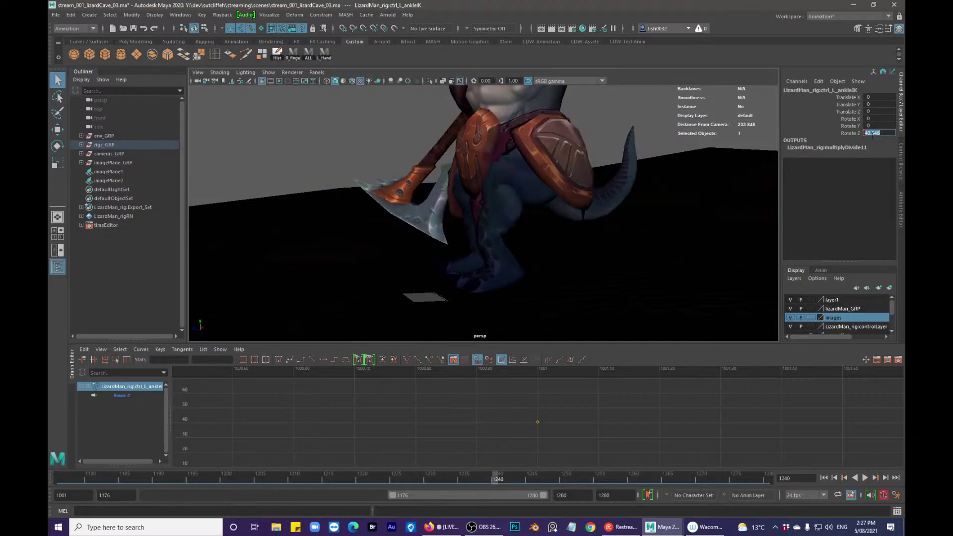
key(Return)
- Rotate the left leg IK control to about X 3.6 and move it to about X 26.3, Z -54.8 at frame 1240
alt+drag(560, 219, 511, 261)
key(alt+1)
click(511, 263)
key(e)
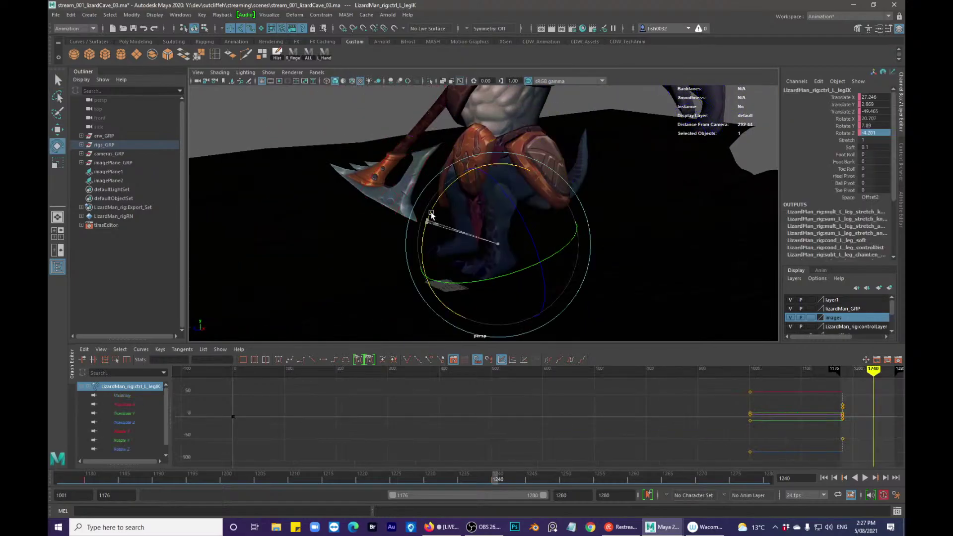
alt+drag(460, 223, 486, 246)
key(w)
key(q)
mouse_move(494, 479)
mouse_down()
mouse_move(413, 472)
mouse_move(513, 481)
mouse_move(458, 463)
mouse_move(494, 464)
mouse_up()
alt+drag(491, 187, 386, 149)
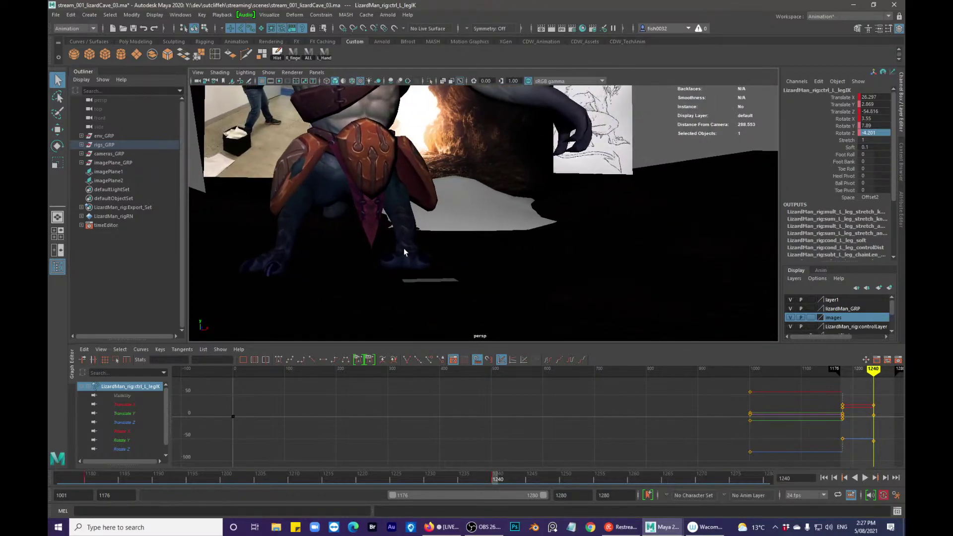
- Step back and forth through the frames before 1240 to compare the leg poses with the reference footage
key(alt+comma)
key(alt+comma)
key(alt+comma)
key(alt+comma)
key(alt+comma)
key(alt+comma)
key(alt+comma)
key(alt+comma)
key(alt+period)
key(alt+period)
key(alt+period)
key(alt+period)
key(alt+period)
key(alt+period)
key(alt+period)
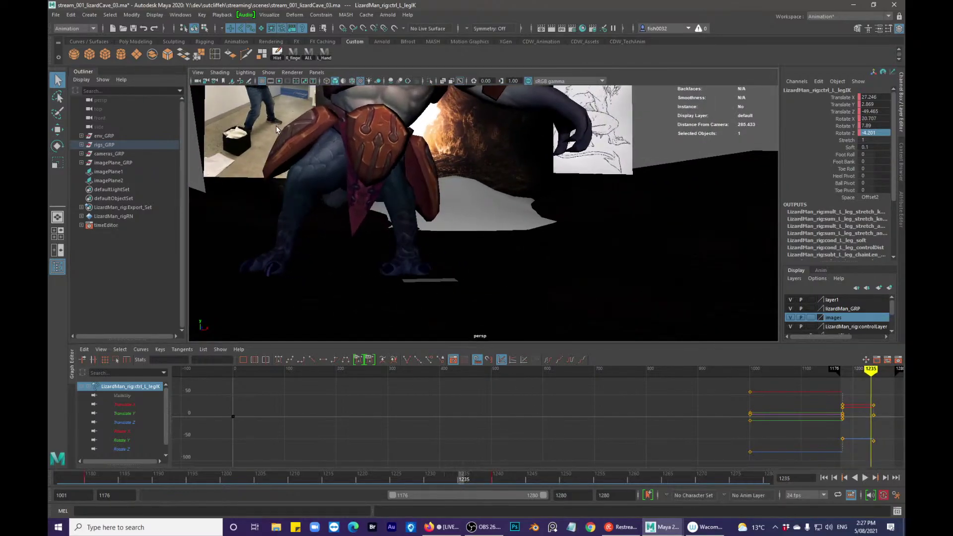
key(alt+period)
key(alt+period)
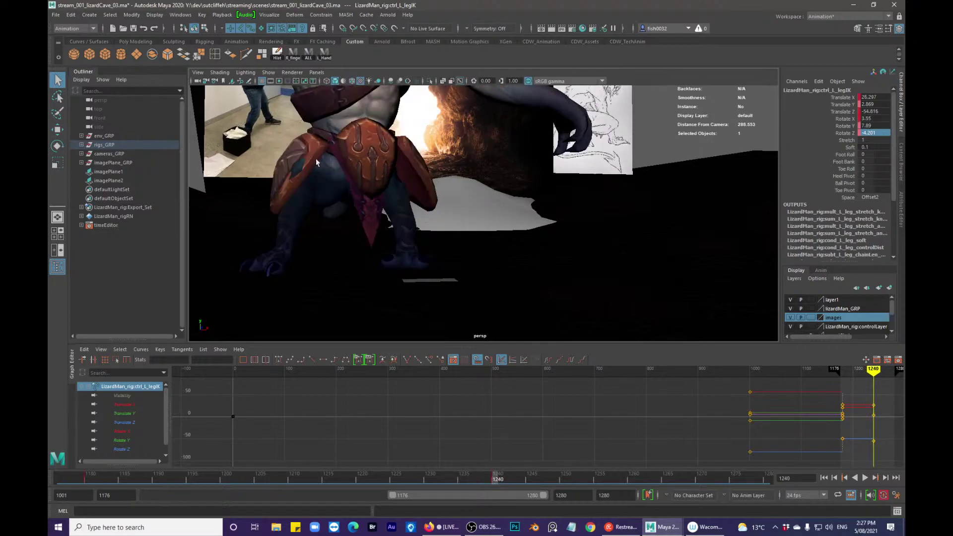
- Turn the left leg IK control at frame 1240 to about Y 38.1, Z -2.2 and move it to about X 22.3, Z -61.8
key(e)
drag(418, 270, 537, 225)
key(w)
drag(496, 245, 487, 245)
key(e)
drag(431, 259, 433, 280)
key(e)
drag(492, 207, 488, 202)
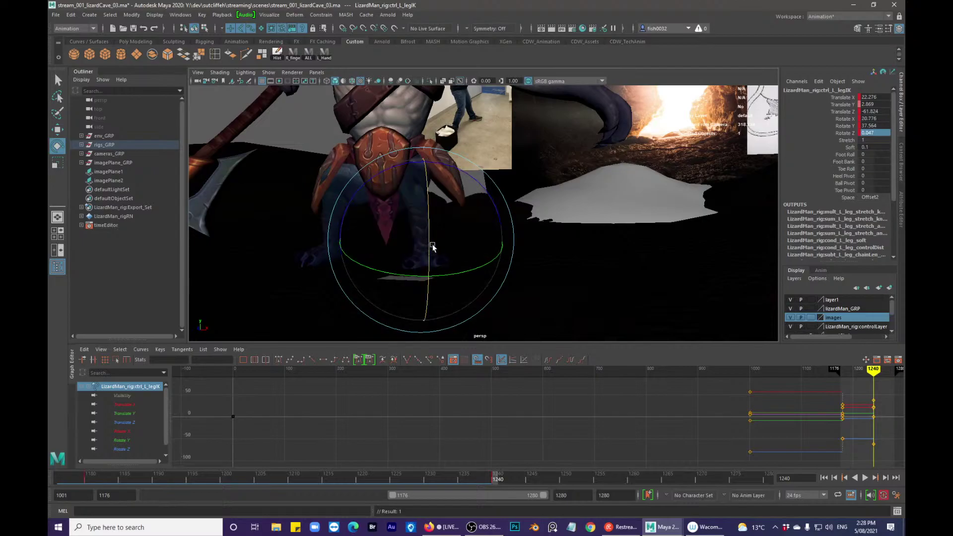
key(ctrl+z)
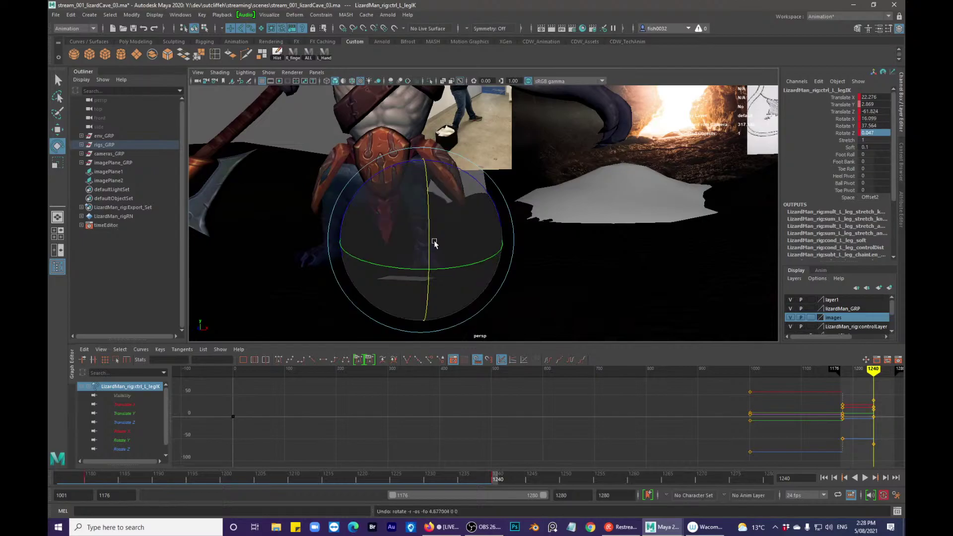
key(ctrl+z)
key(q)
alt+drag(435, 245, 378, 247)
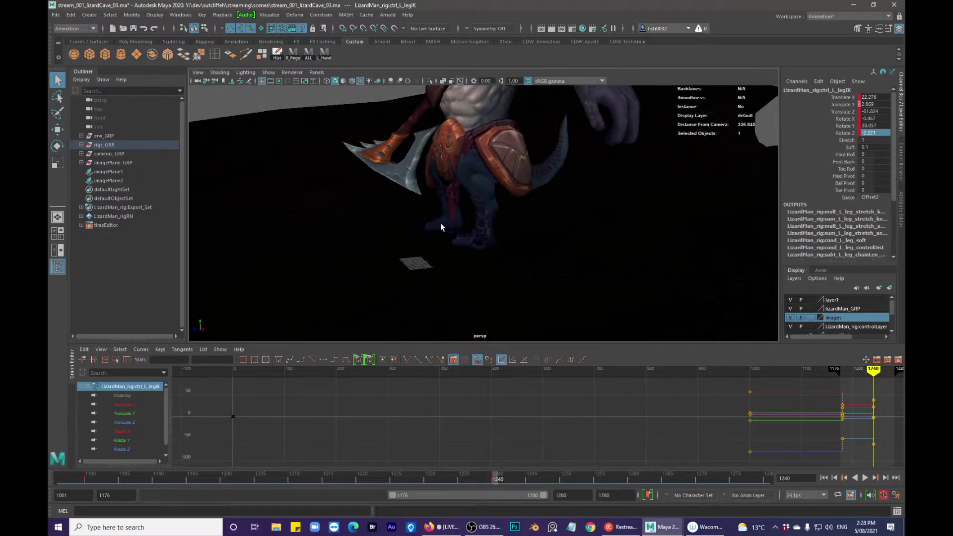
- Tilt the left leg IK control at frame 1240 to a Rotate X of about 4.3
alt+right_drag(445, 225, 520, 258)
alt+drag(520, 258, 489, 252)
key(e)
key(alt+1)
key(q)
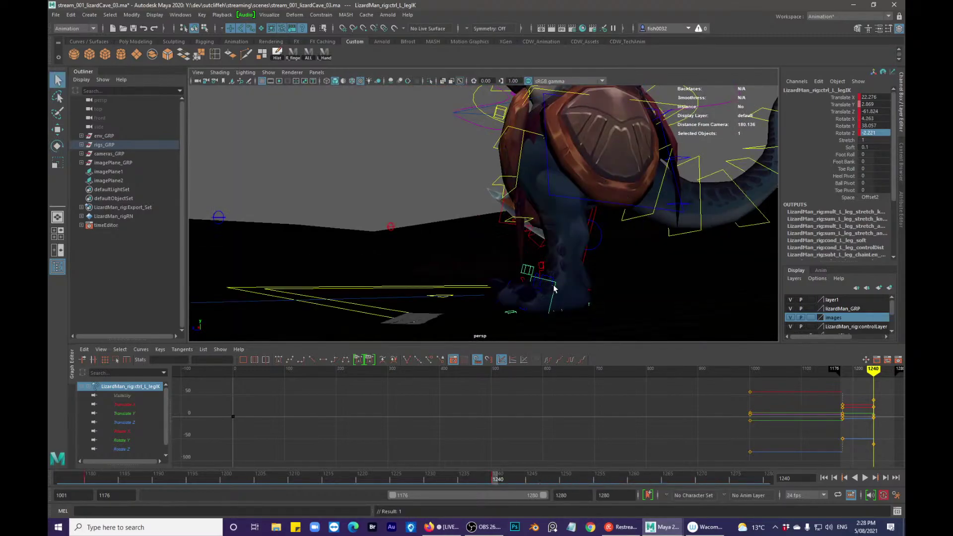
- Key the left toe IK control at frame 1240 and adjust its Z rotation to fit the ground
click(541, 266)
key(alt+1)
key(e)
key(s)
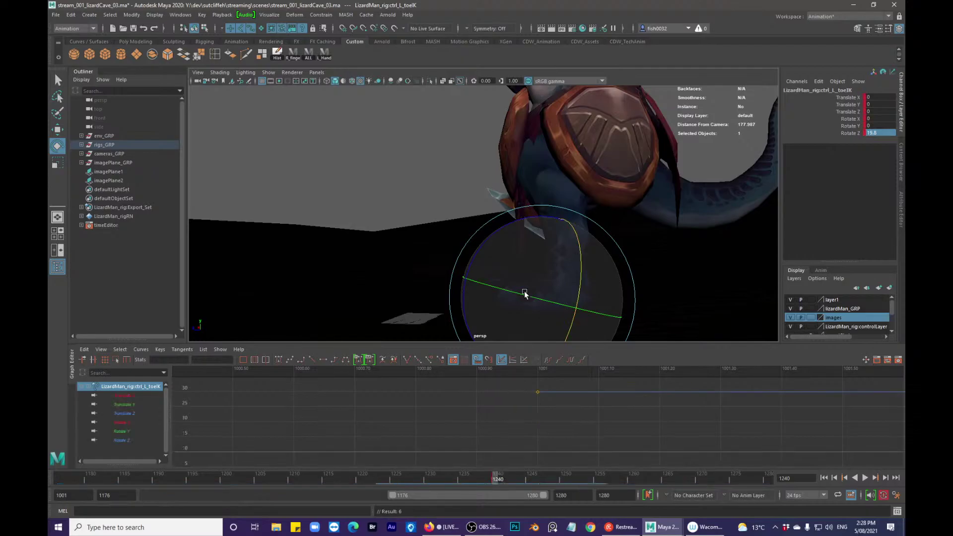
drag(484, 242, 467, 267)
key(q)
- Review the full character pose from the front and play the swing, stopping at frame 1233
alt+drag(530, 276, 603, 276)
alt+drag(425, 269, 447, 275)
alt+right_drag(447, 275, 278, 239)
alt+middle_drag(418, 178, 444, 253)
alt+right_drag(447, 270, 516, 271)
alt+middle_drag(520, 232, 572, 221)
alt+right_drag(572, 222, 505, 282)
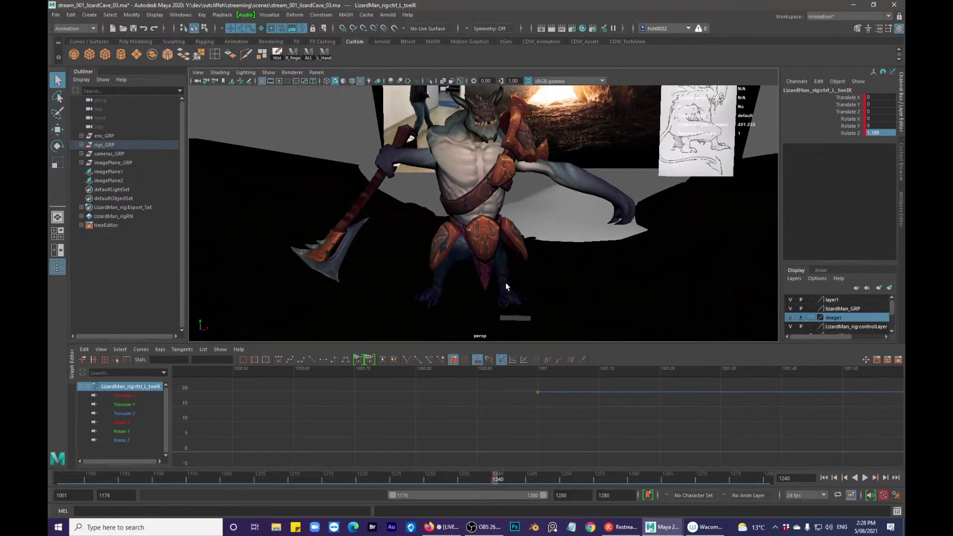
alt+drag(505, 282, 521, 276)
alt+right_drag(500, 243, 466, 218)
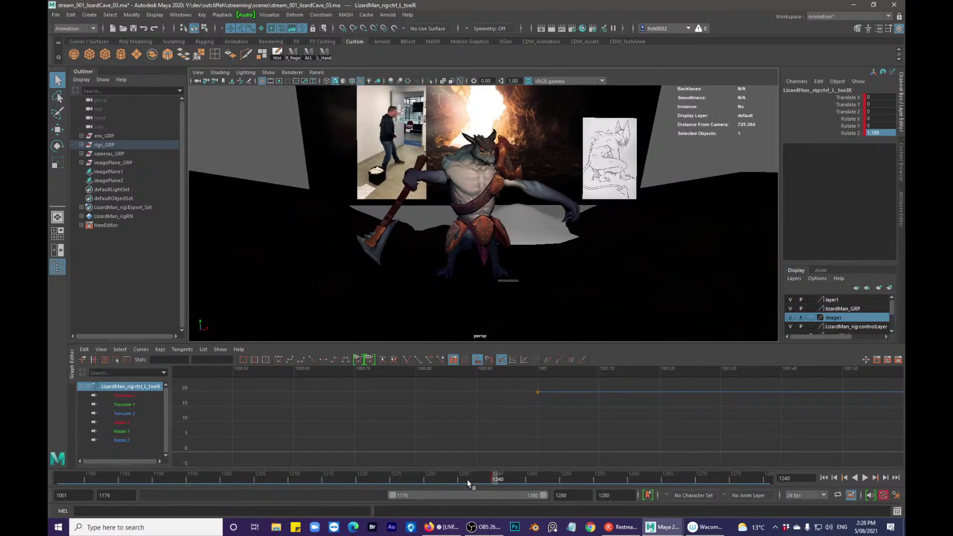
key(alt+v)
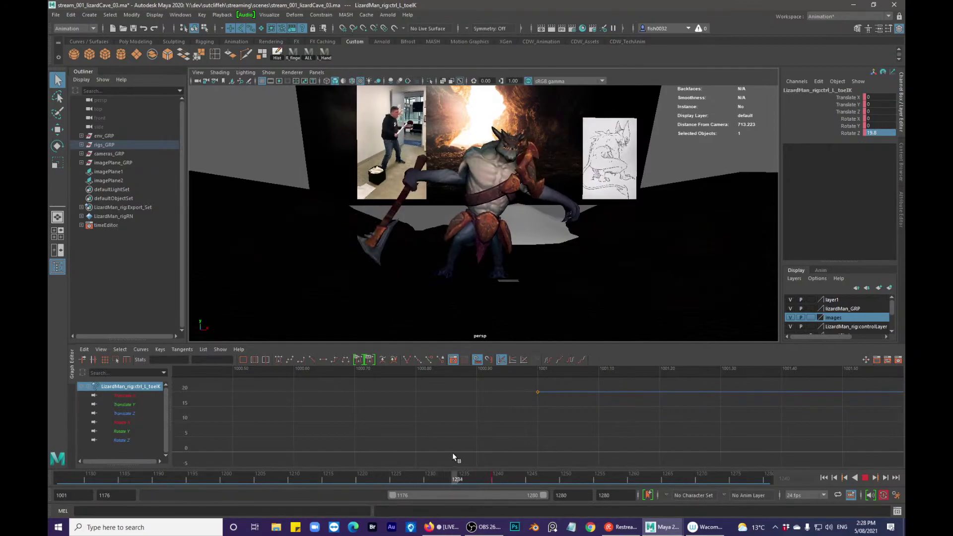
key(Escape)
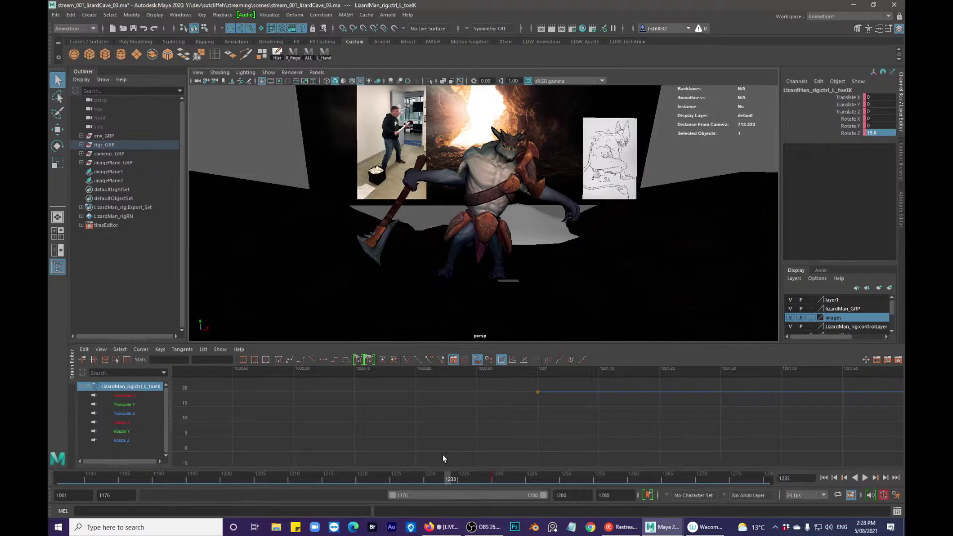
- Select the right wrist IK control and step through the frames against the reference footage, settling on frame 1230
click(425, 186)
key(alt+1)
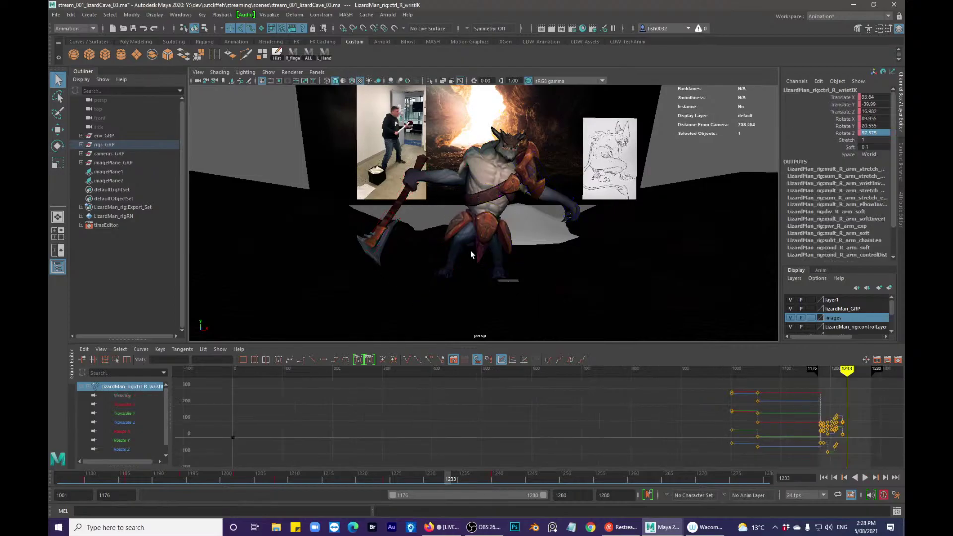
key(e)
key(alt+period)
key(alt+comma)
key(alt+comma)
key(alt+comma)
key(alt+comma)
key(alt+comma)
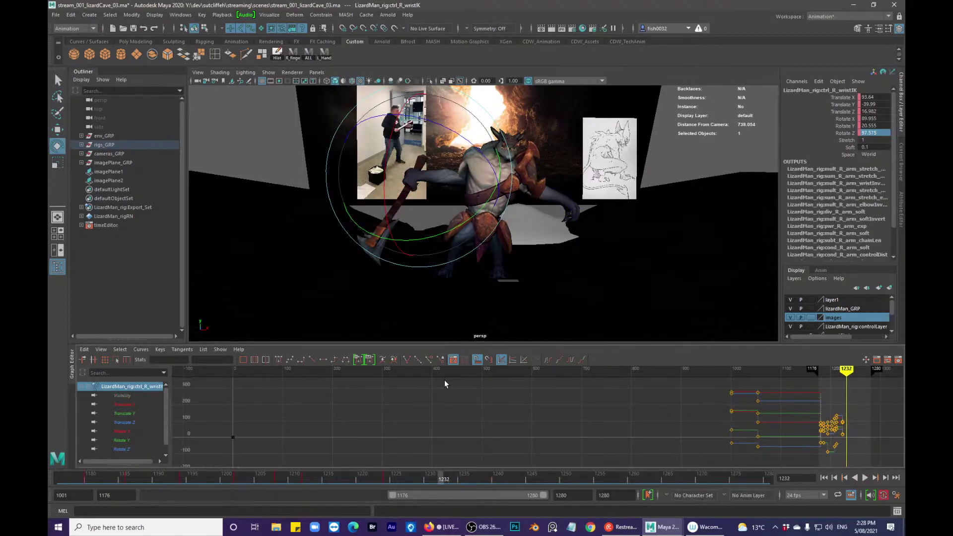
key(comma)
key(comma)
key(period)
key(alt+period)
key(alt+period)
key(alt+period)
key(alt+period)
key(alt+period)
key(alt+period)
key(alt+comma)
key(alt+comma)
key(alt+comma)
key(alt+period)
key(alt+period)
key(alt+period)
- Raise the axe at frame 1230 by rotating the right wrist IK control and moving it to about X 62.3, Y 0.5, Z -41.1
drag(436, 194, 506, 172)
key(w)
alt+drag(491, 178, 531, 201)
drag(458, 185, 512, 207)
mouse_move(511, 208)
alt+mouse_down()
mouse_move(470, 194)
mouse_move(502, 193)
alt+mouse_up()
- Step through the frames around the raised-axe pose and advance to frame 1240 to compare with the reference
key(comma)
key(alt+period)
key(alt+period)
key(alt+period)
key(alt+period)
key(alt+period)
key(alt+period)
key(alt+period)
key(alt+period)
key(alt+period)
key(alt+period)
key(alt+period)
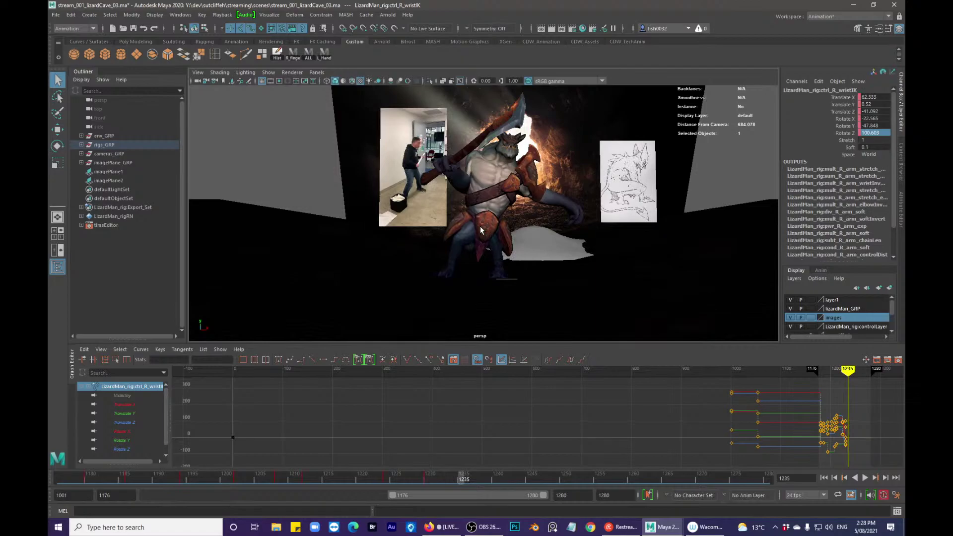
key(alt+period)
key(alt+period)
key(alt+period)
key(alt+period)
alt+drag(480, 225, 460, 232)
drag(474, 478, 495, 482)
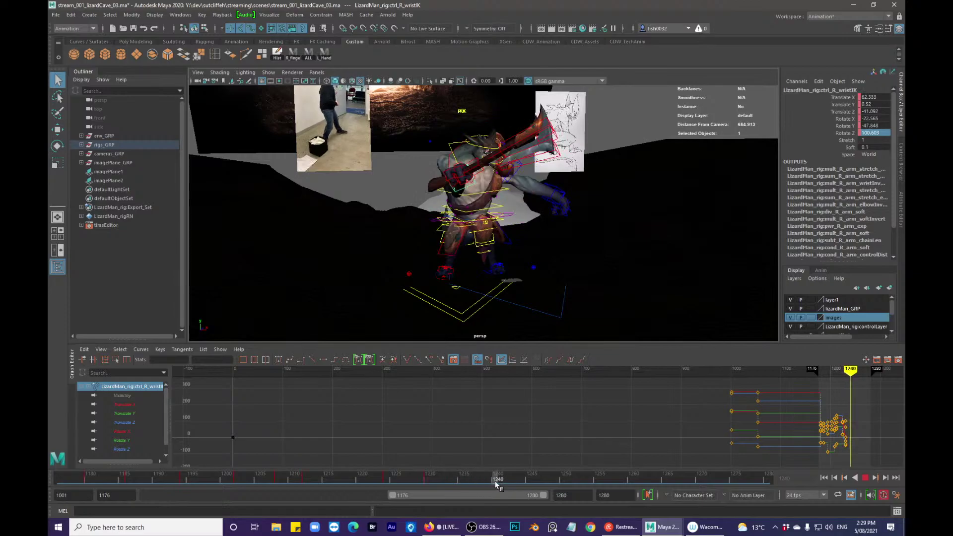
- Move the right arm pole vector control to about X -208, Y -9 and Z -23 at frame 1240
alt+right_drag(509, 289, 454, 172)
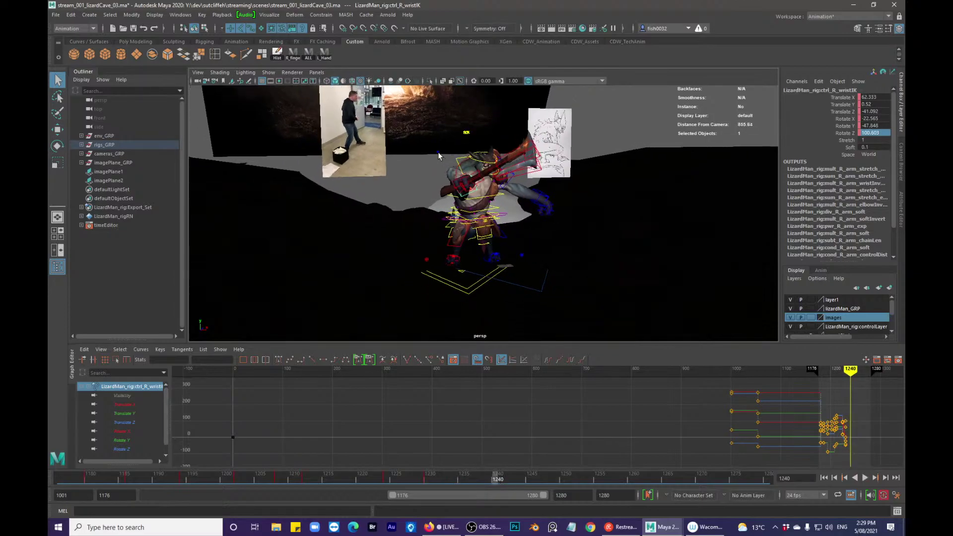
click(437, 152)
mouse_move(436, 278)
alt+mouse_down()
mouse_move(413, 281)
mouse_move(425, 270)
alt+mouse_up()
key(q)
click(412, 254)
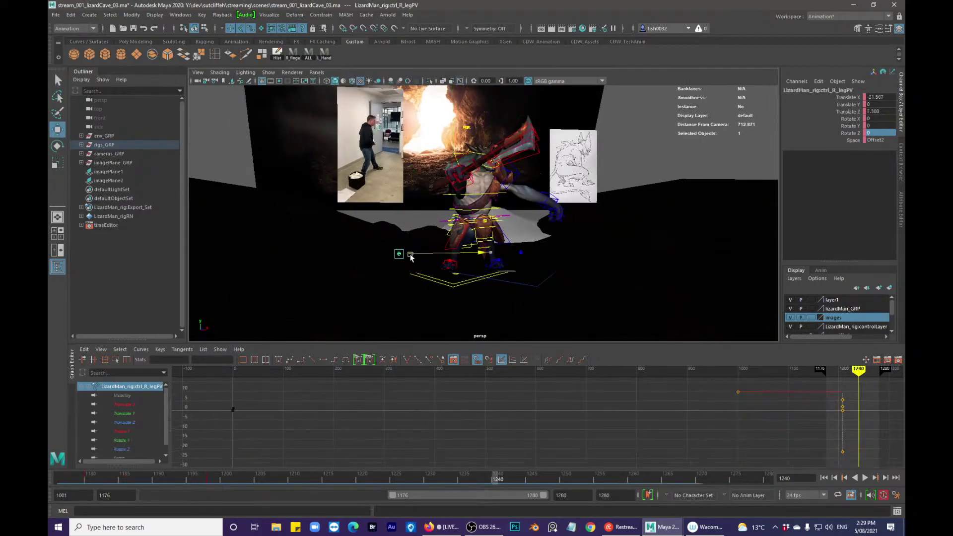
alt+drag(446, 224, 487, 228)
key(q)
click(369, 285)
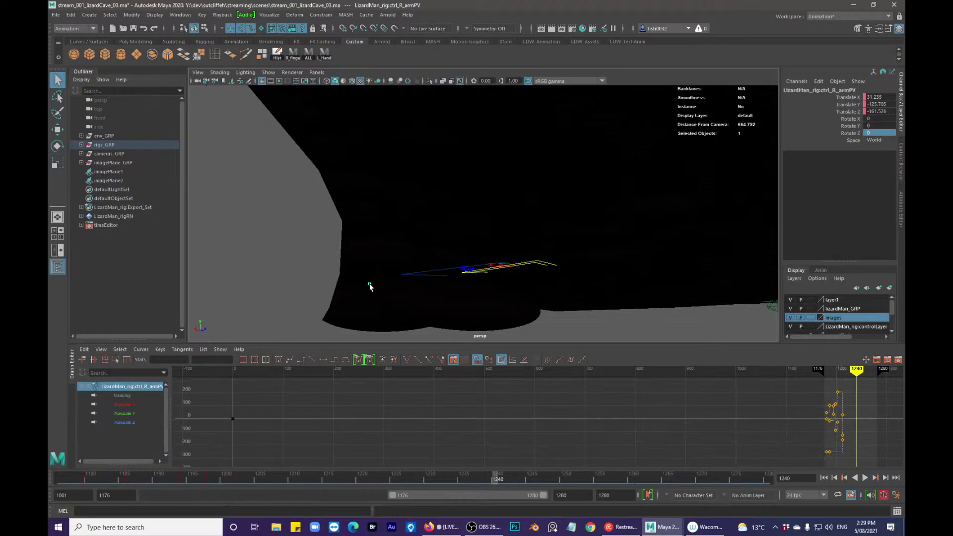
alt+drag(370, 283, 475, 221)
alt+drag(500, 192, 502, 193)
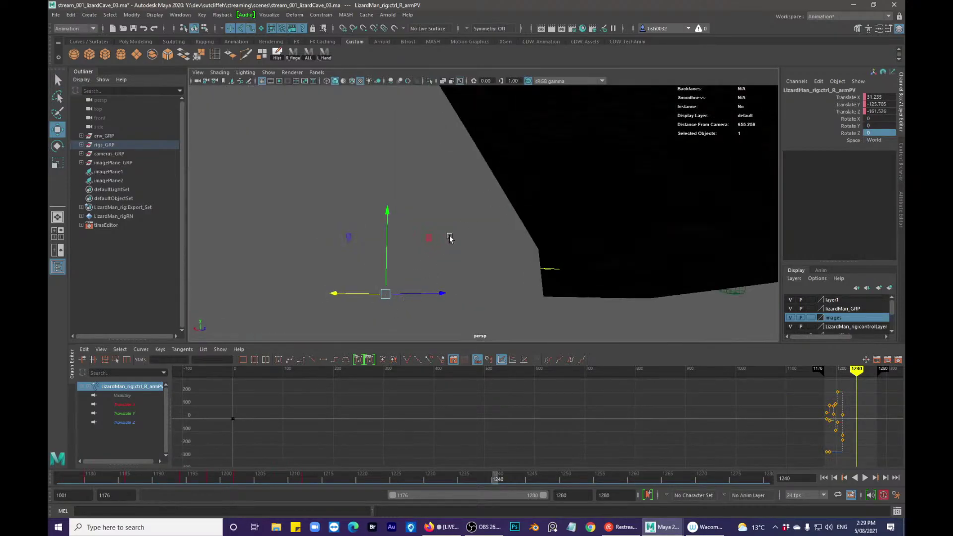
alt+drag(425, 240, 543, 265)
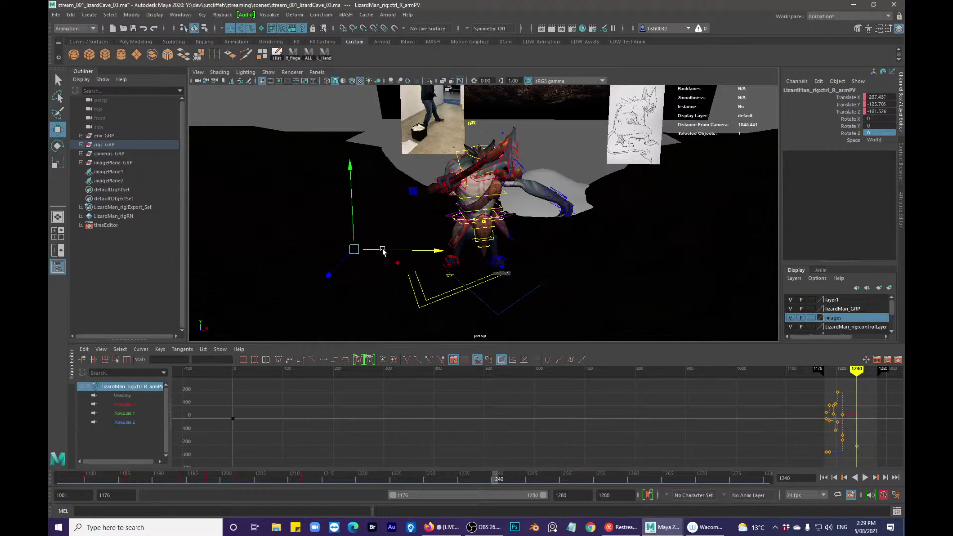
alt+drag(353, 242, 318, 202)
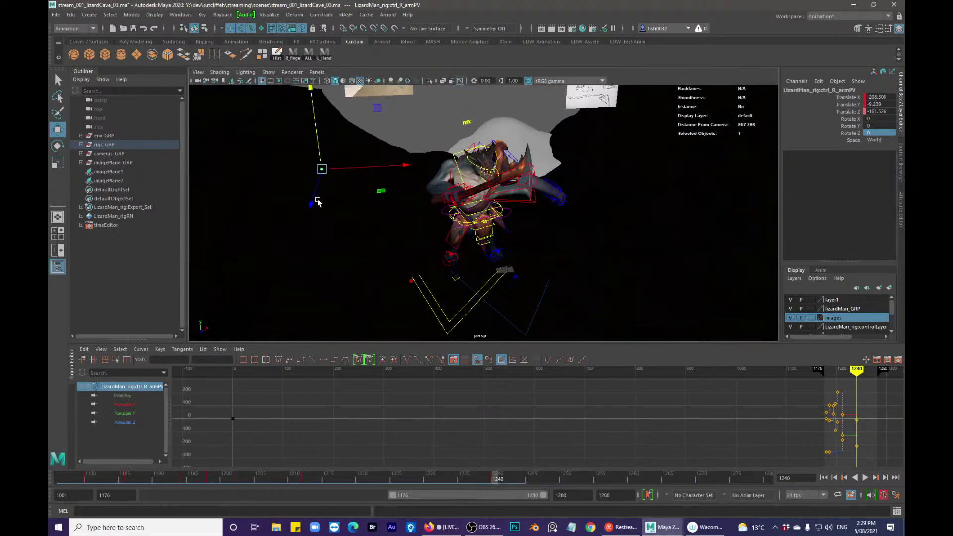
drag(309, 237, 311, 224)
- Rotate the right wrist IK control at frame 1240 to about Y -78, Z 37.6, reposition the hand and scrub the motion
alt+drag(311, 223, 502, 226)
click(507, 219)
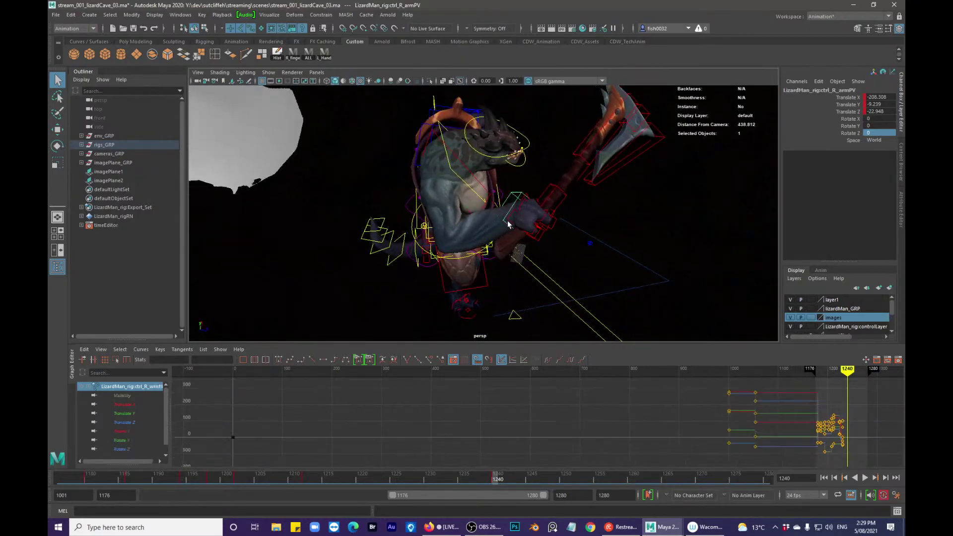
key(e)
drag(549, 285, 556, 240)
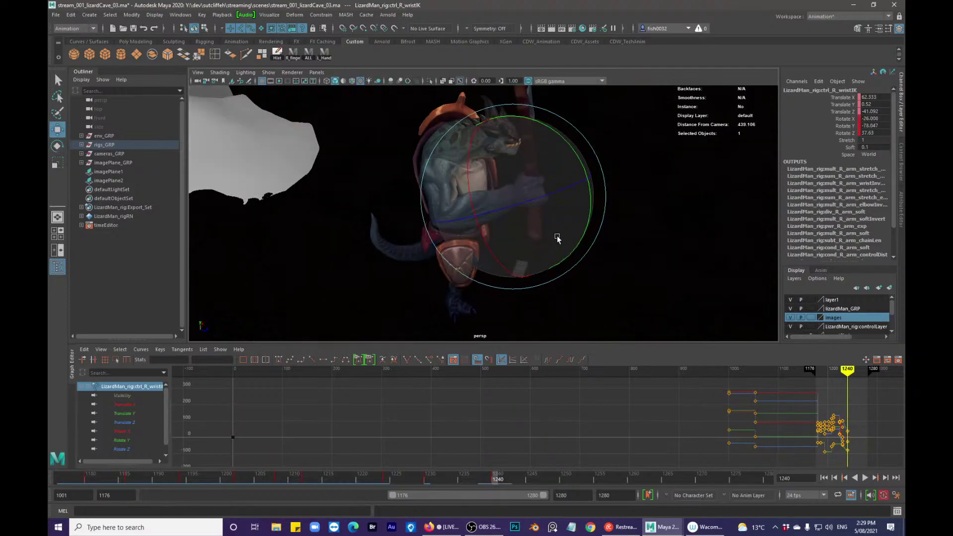
key(w)
alt+right_drag(511, 196, 386, 228)
drag(520, 206, 466, 198)
key(q)
alt+middle_drag(516, 206, 457, 225)
alt+right_drag(457, 225, 496, 258)
drag(423, 475, 463, 479)
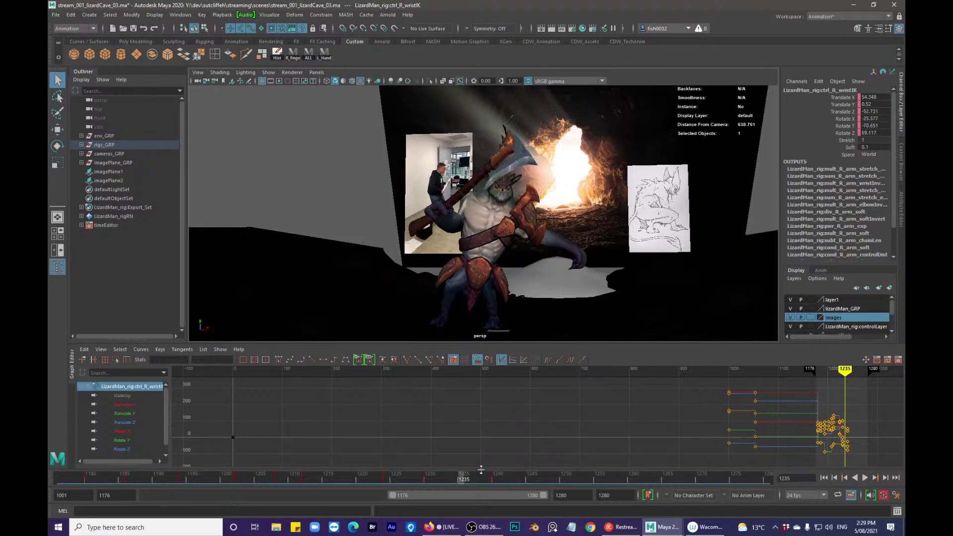
- Select the right arm pole vector control and go from frame 1235 to frame 1240 to compare the poses
alt+right_drag(457, 236, 447, 259)
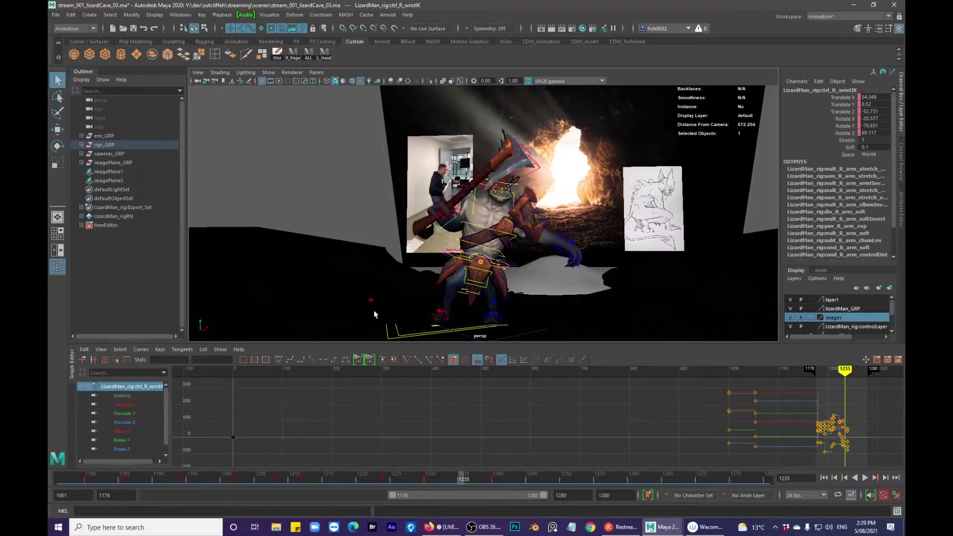
click(371, 299)
alt+drag(508, 255, 497, 233)
click(531, 224)
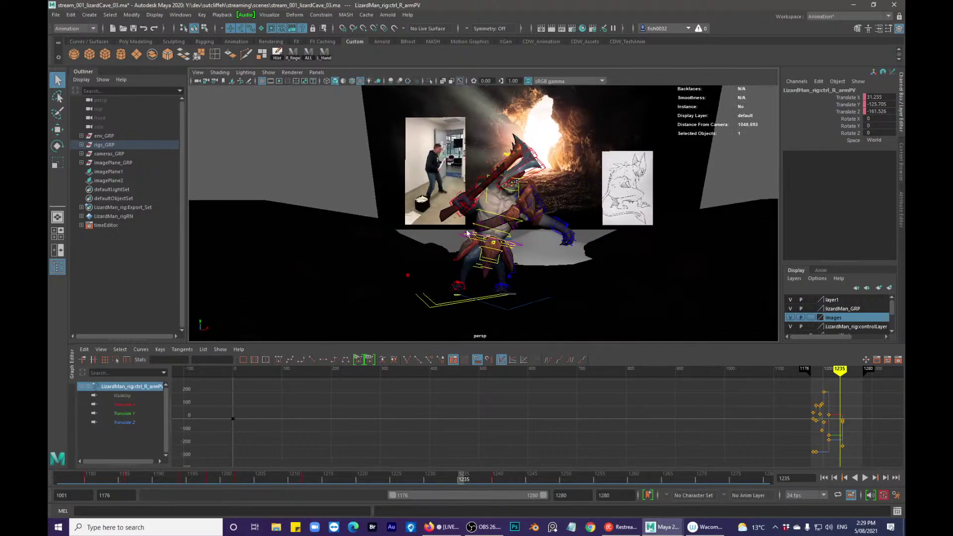
click(495, 479)
shift+click(495, 481)
mouse_move(495, 481)
mouse_down()
mouse_move(390, 482)
mouse_move(496, 485)
mouse_up()
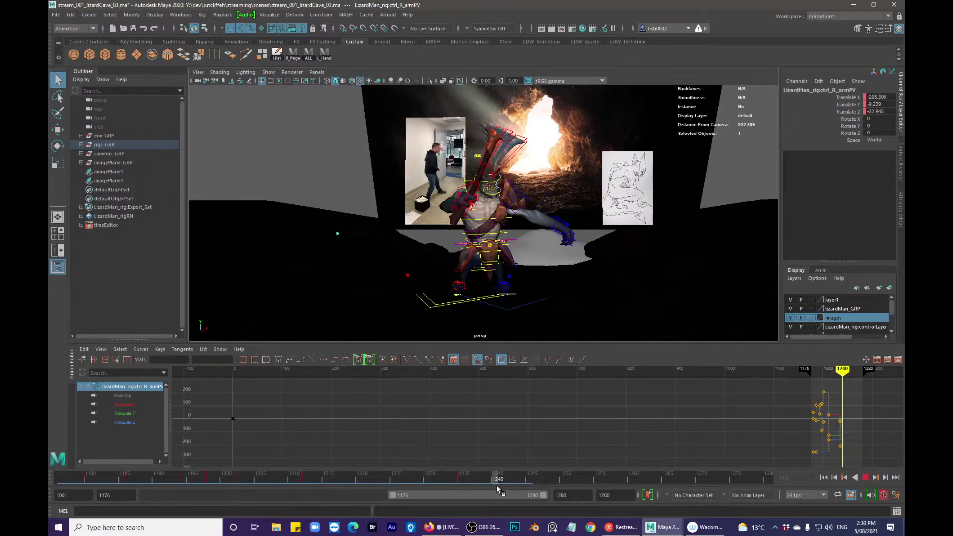
- Rotate and lower the right wrist IK control at frame 1240 so the axe lies diagonally across the lizard man's chest
key(alt+1)
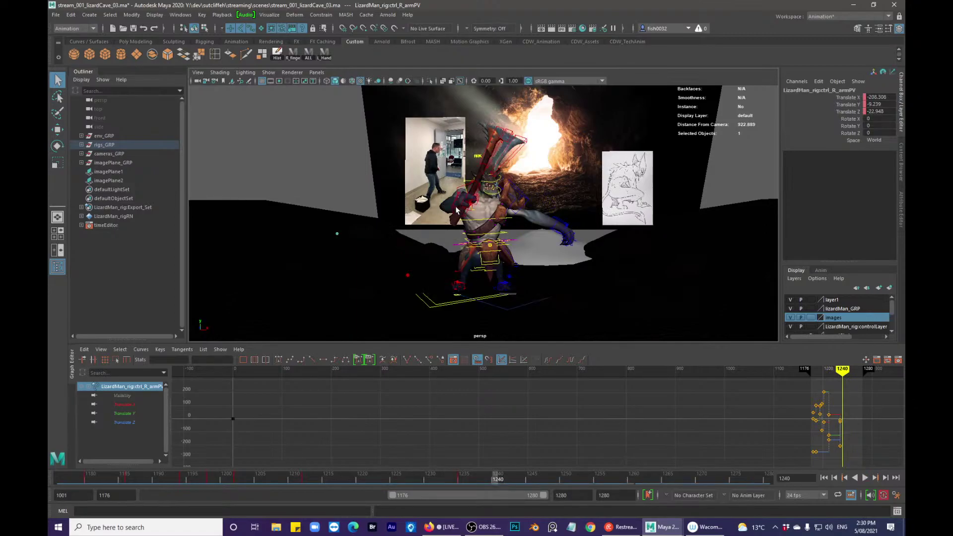
click(457, 211)
key(e)
mouse_move(497, 484)
mouse_down()
mouse_move(401, 482)
mouse_move(465, 488)
mouse_move(497, 477)
mouse_up()
drag(521, 255, 479, 235)
key(w)
drag(461, 169, 462, 192)
mouse_move(464, 193)
alt+mouse_down()
mouse_move(470, 261)
mouse_move(471, 192)
alt+mouse_up()
key(q)
- Rotate the right clavicle control at frame 1240 to about X -11.4, Y 2.5, Z 11.2
click(464, 197)
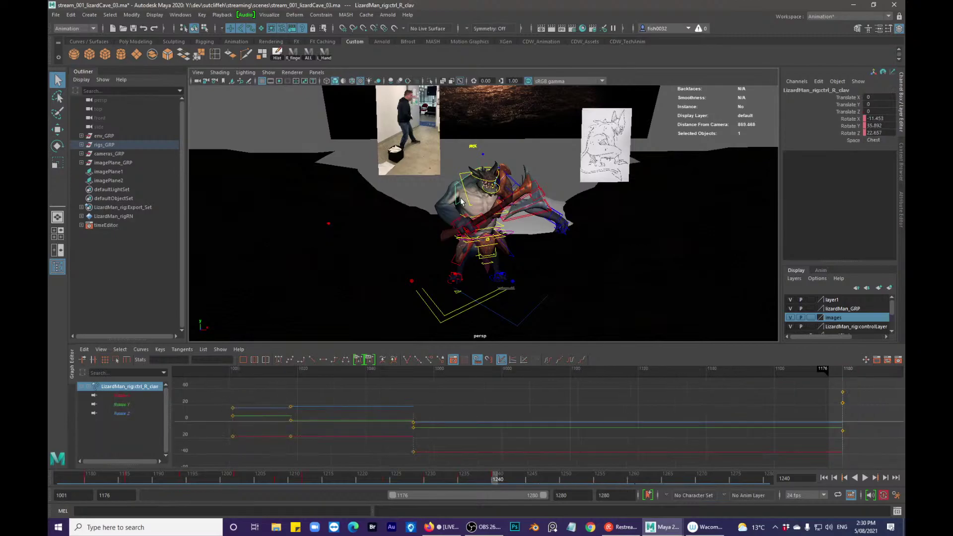
key(e)
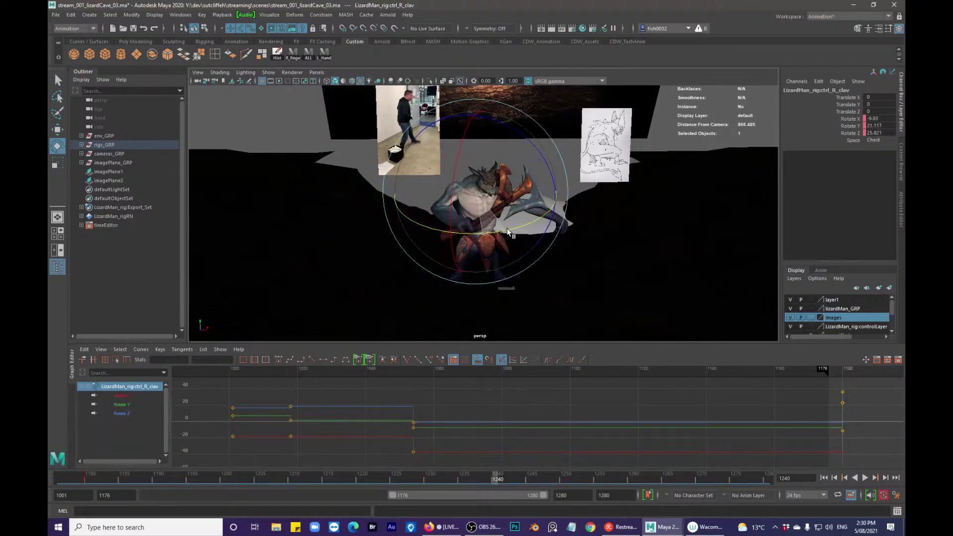
drag(542, 148, 525, 130)
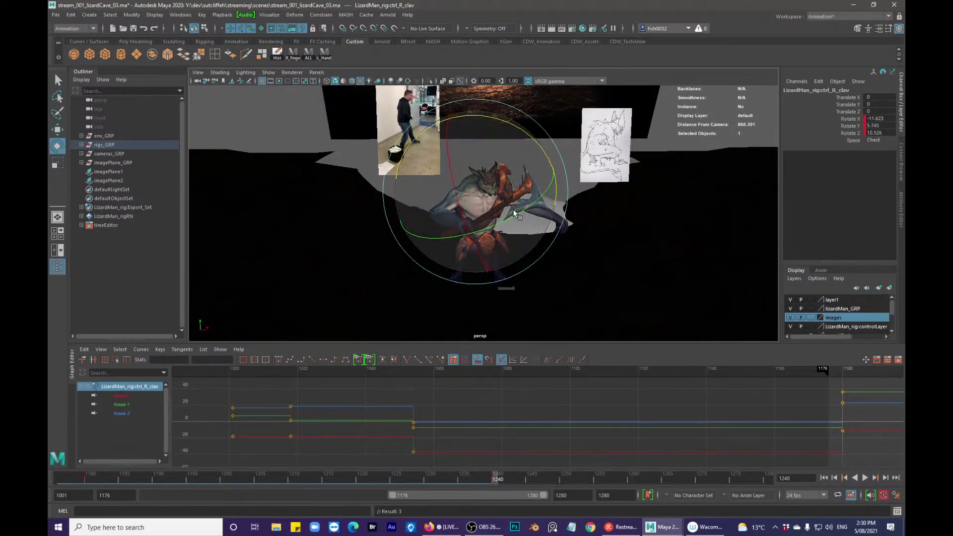
key(q)
alt+drag(508, 235, 488, 224)
scroll(491, 226, up, 3)
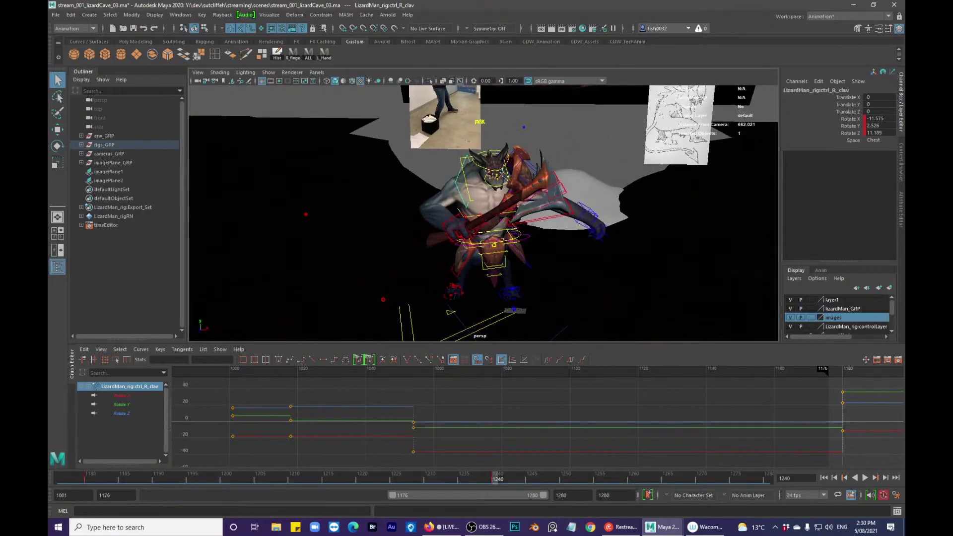
- Bring the render camera window into view and rotate the head control at frame 1240 to about X -18, Y 5.5, Z 6.7
drag(48, 164, 391, 120)
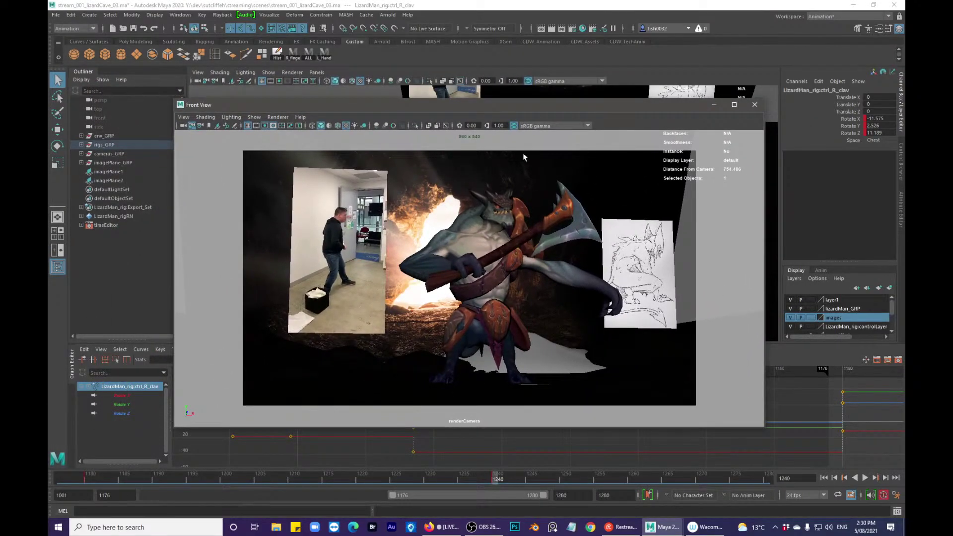
drag(475, 106, 478, 106)
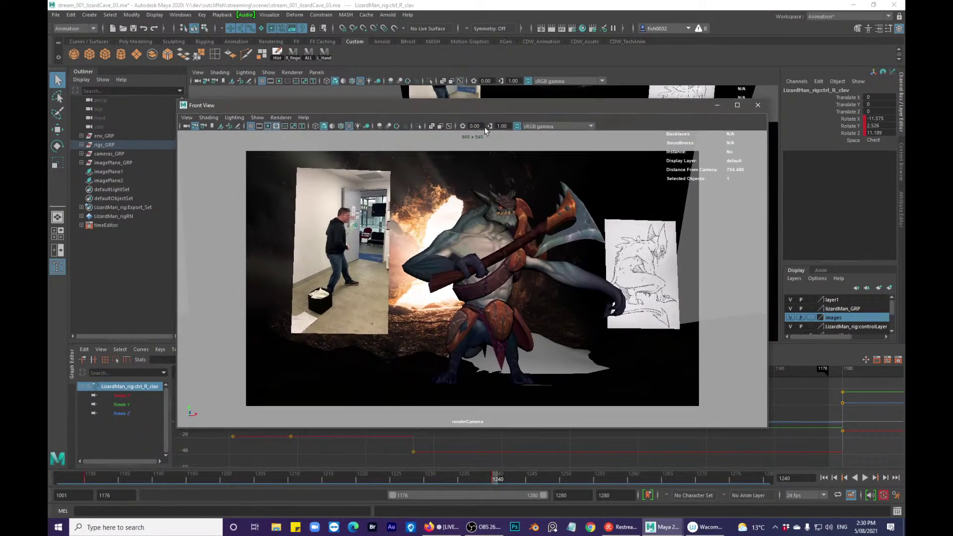
click(489, 201)
key(e)
drag(489, 210, 482, 235)
drag(428, 187, 444, 173)
drag(532, 210, 527, 204)
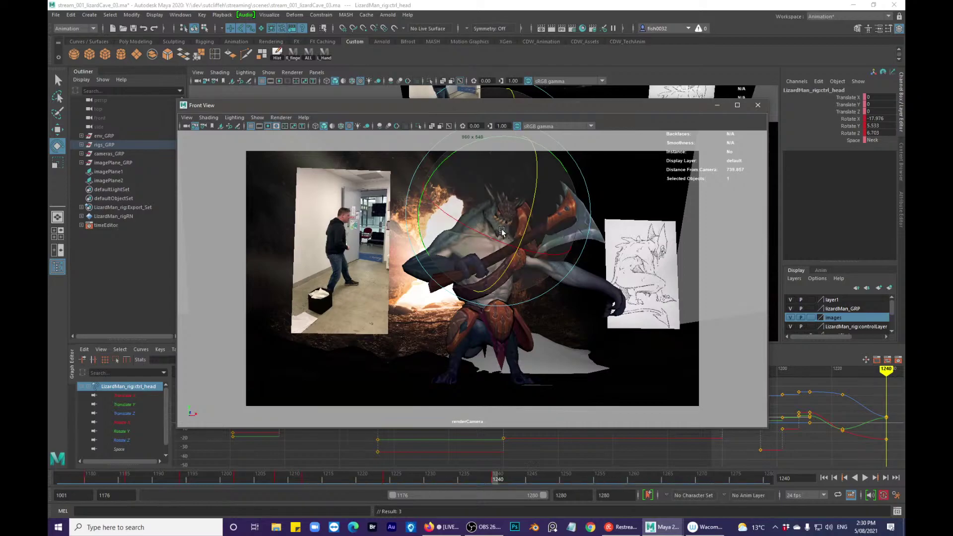
key(q)
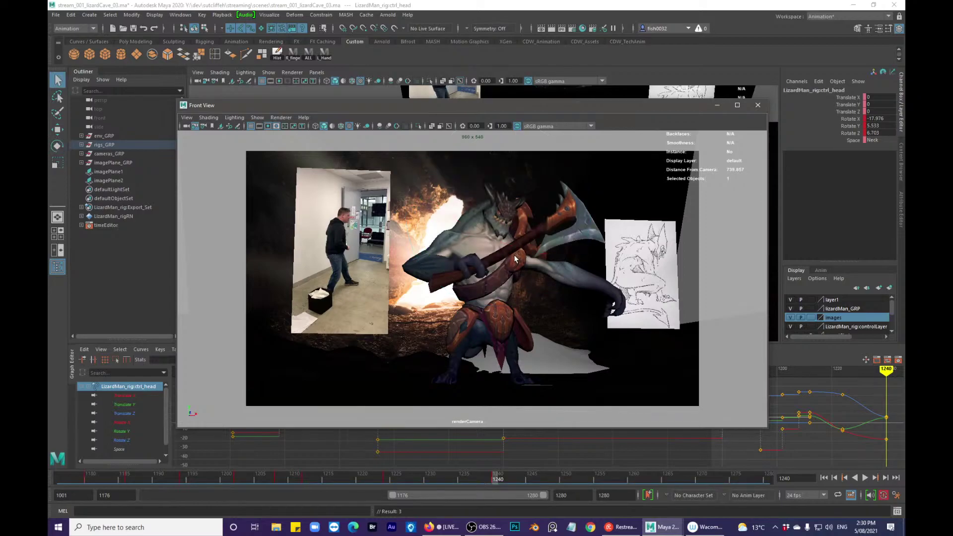
- Rotate the COG control at frame 1240 to about X -2.8, Y 49.6, Z -5.1 to twist the body
click(534, 311)
key(e)
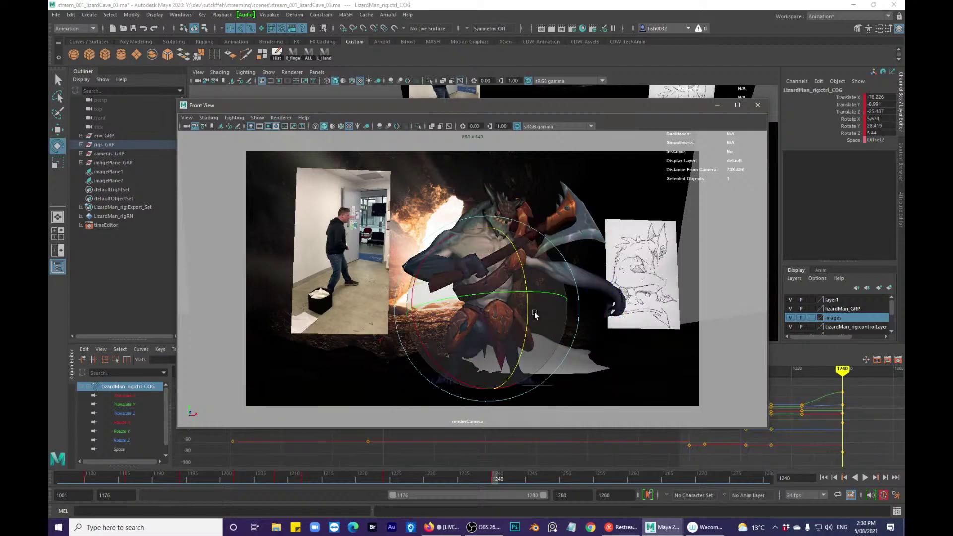
drag(542, 297, 550, 325)
key(q)
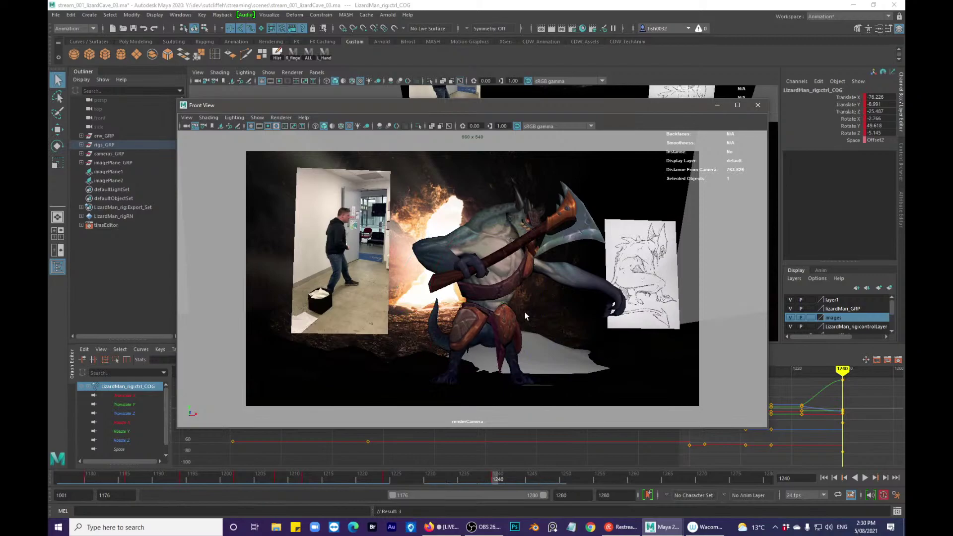
- Select the upper spine FK control and play the animation through the render camera to review the axe swing
click(514, 274)
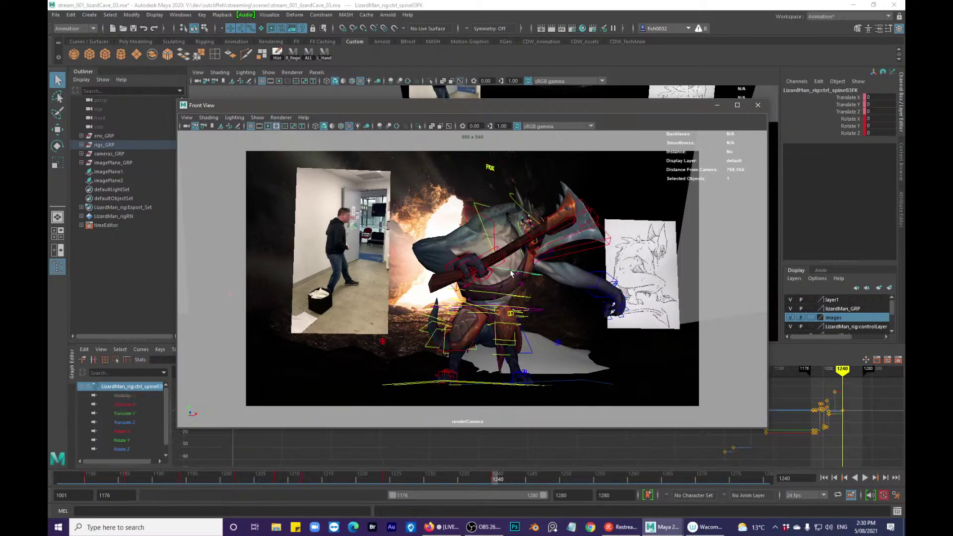
key(alt+v)
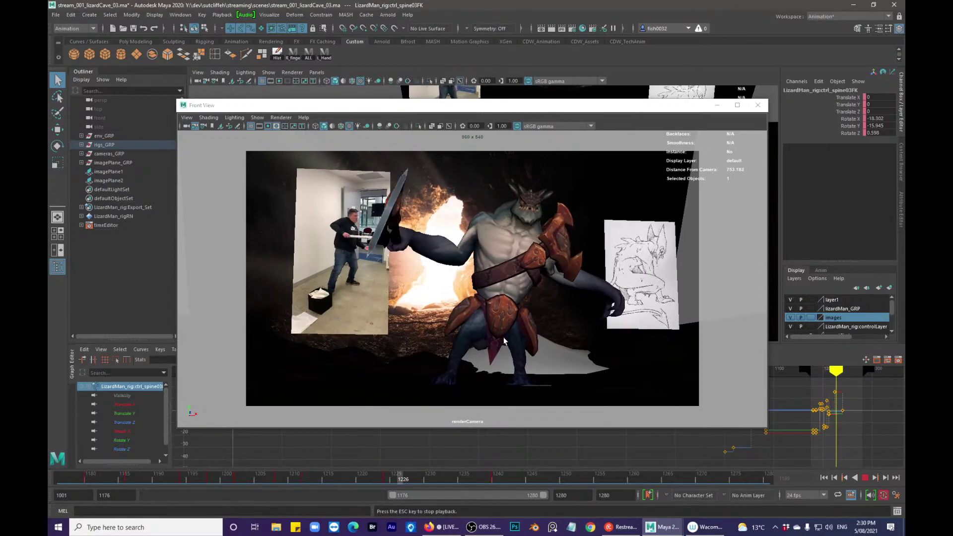
key(Escape)
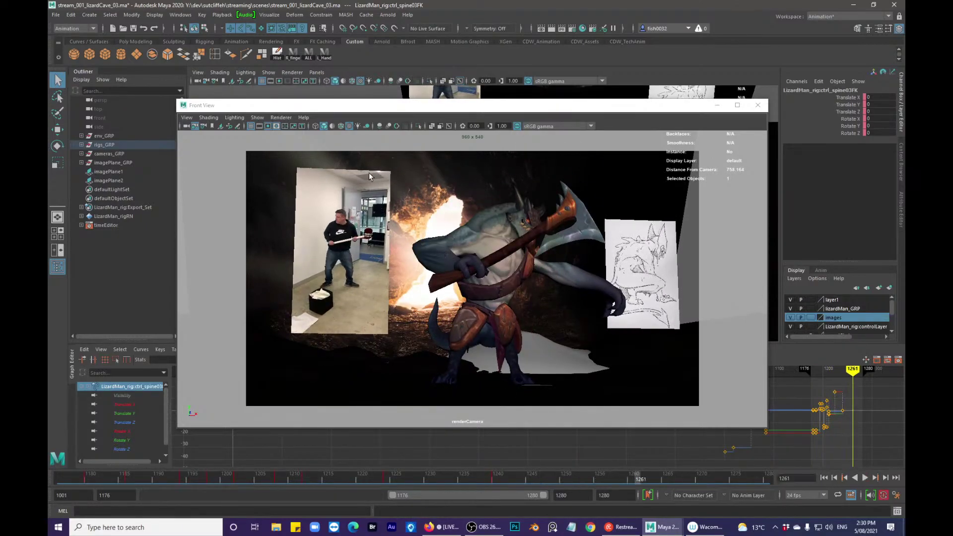
- Select all of the lizard man's rig controls and set their keys to stepped tangents
click(309, 57)
drag(415, 105, 376, 27)
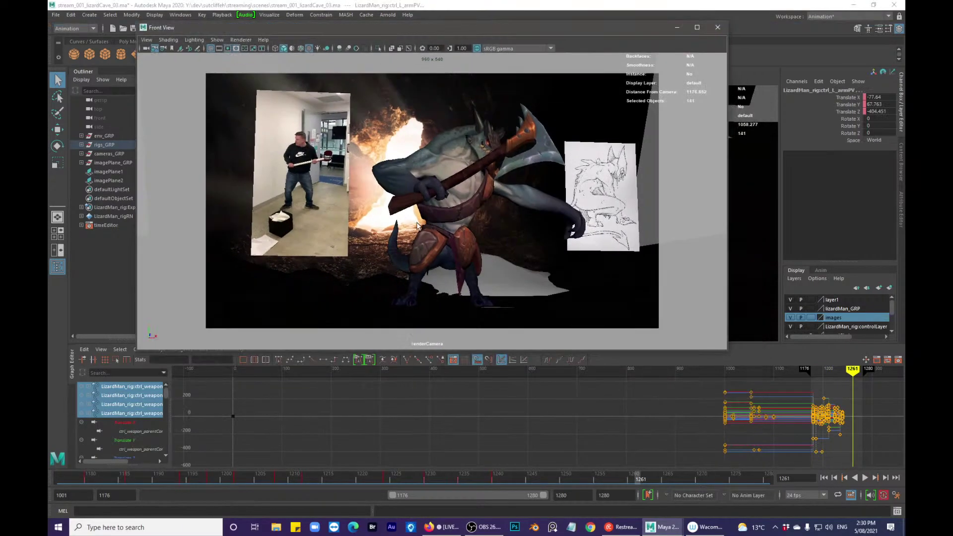
click(328, 365)
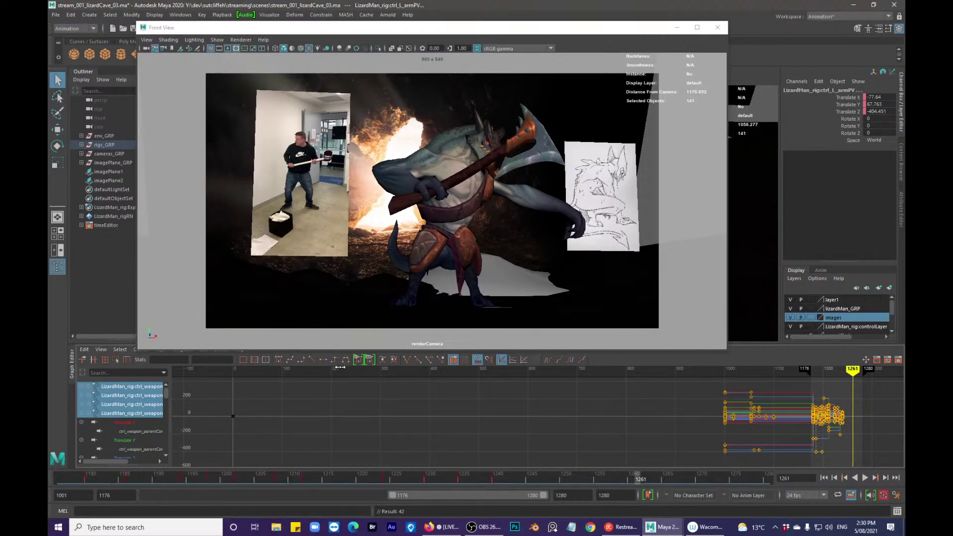
- Play back the stepped poses through the render camera against the reference footage and stop at frame 1230
drag(392, 32, 430, 93)
key(alt+v)
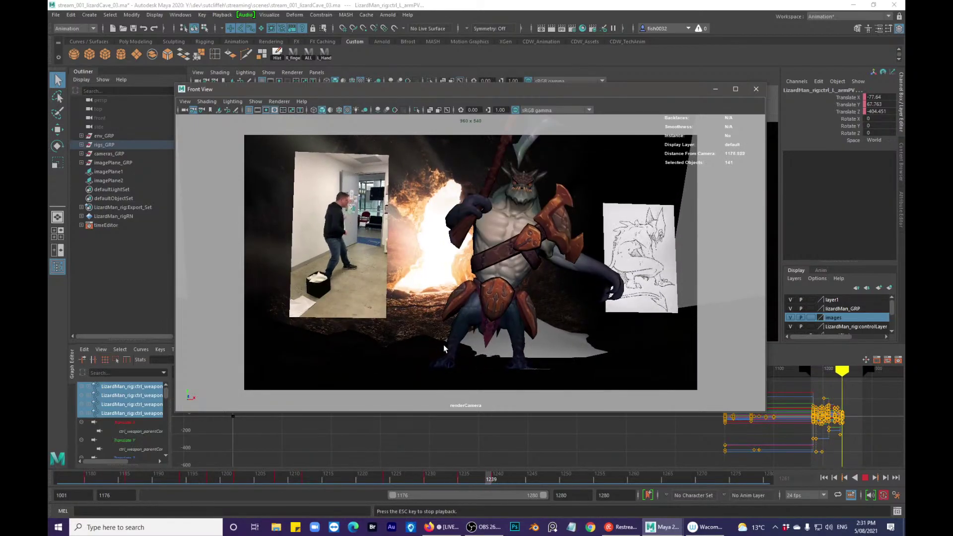
drag(407, 481, 376, 482)
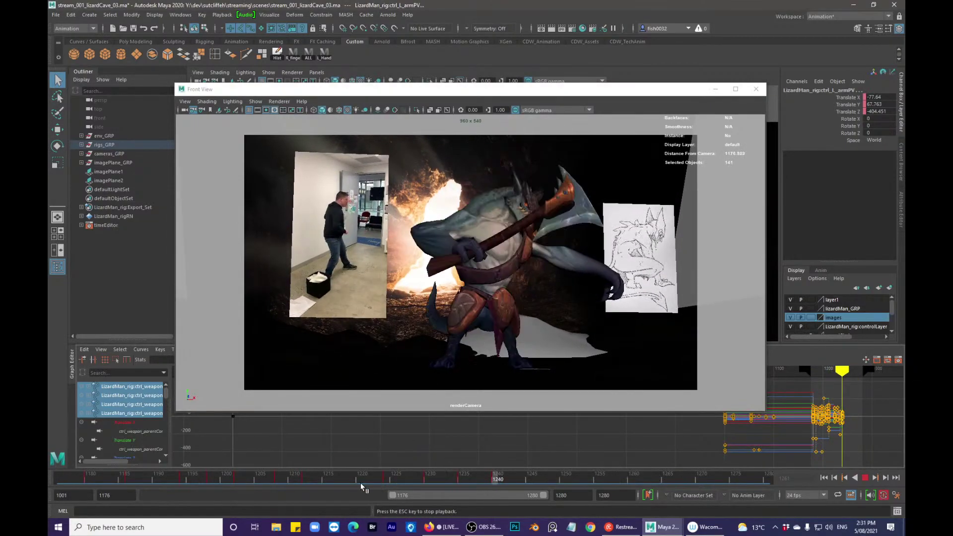
click(293, 479)
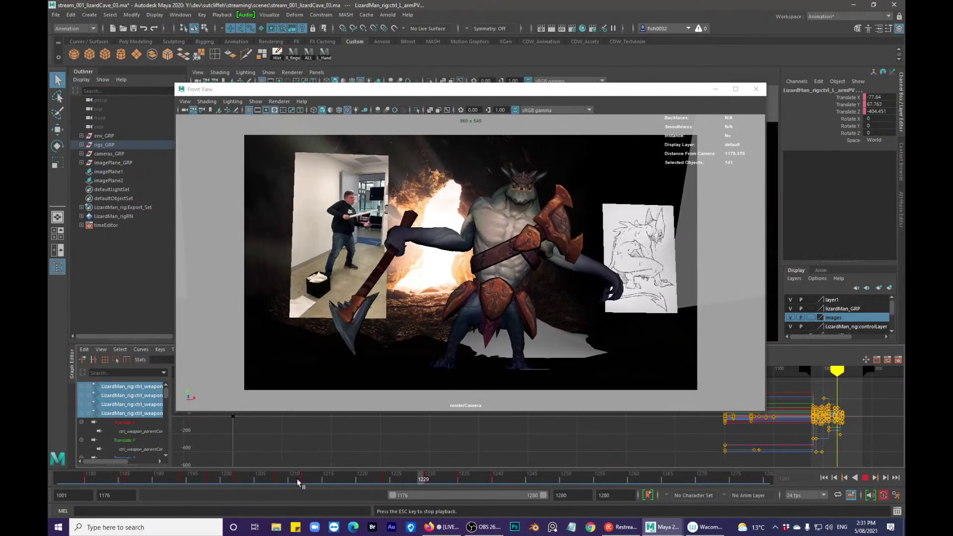
key(Escape)
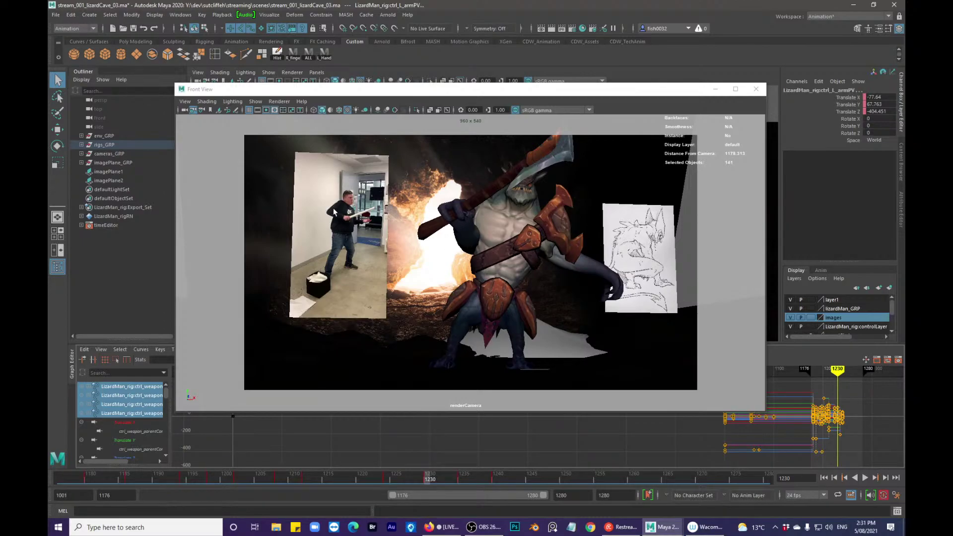
- Move the render camera window away and shift the right arm pole vector control at frame 1230 to about X -142, Y 135, Z -271
key(alt+1)
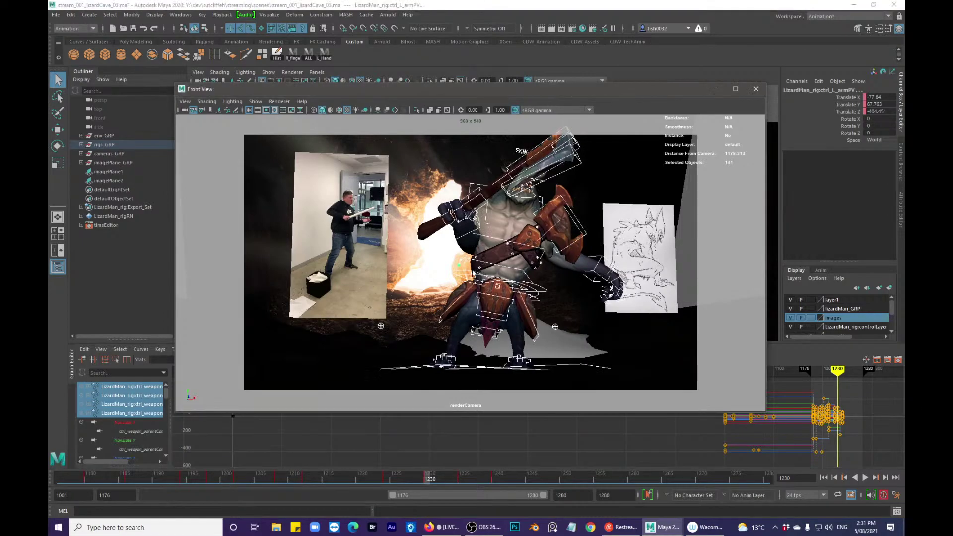
click(511, 311)
drag(524, 90, 952, 114)
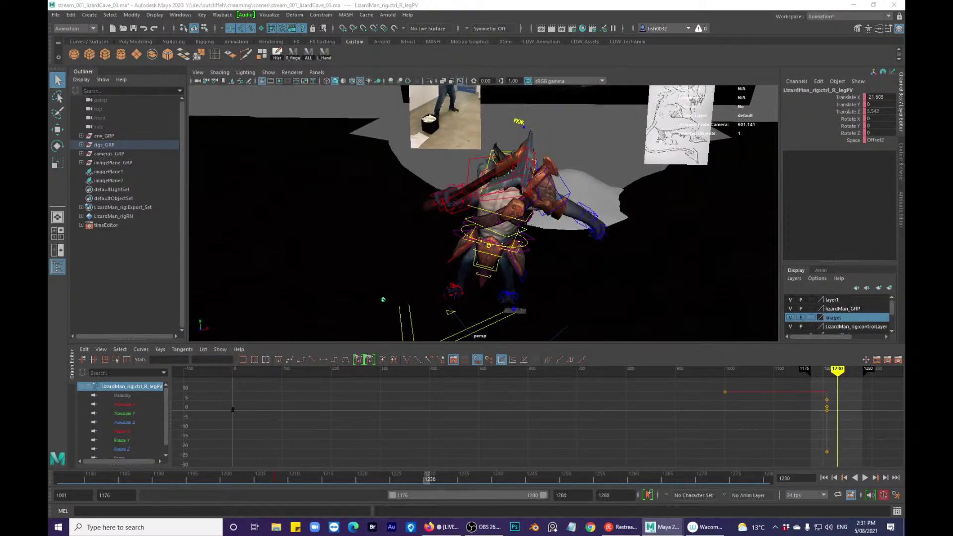
alt+drag(693, 194, 624, 198)
click(475, 303)
alt+drag(476, 303, 512, 252)
key(w)
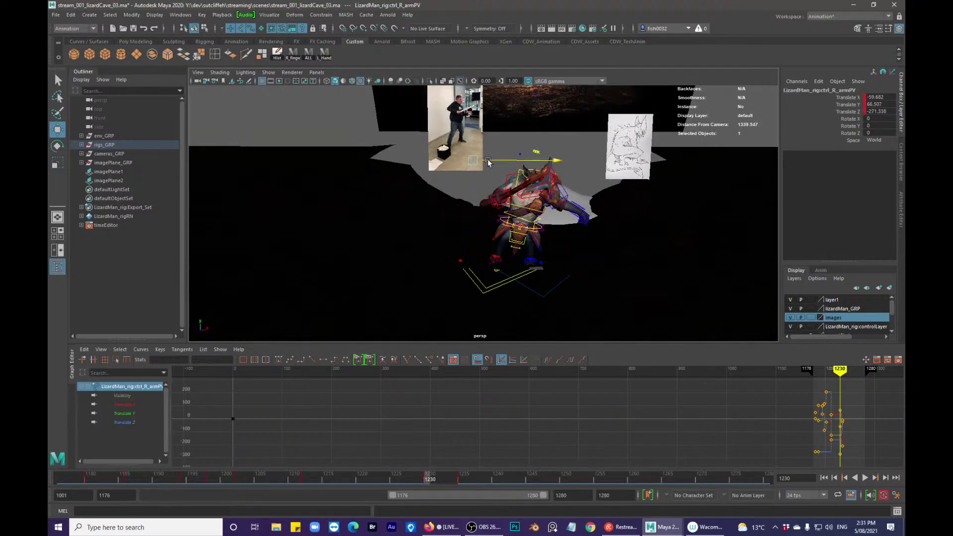
alt+drag(508, 161, 520, 205)
key(alt+1)
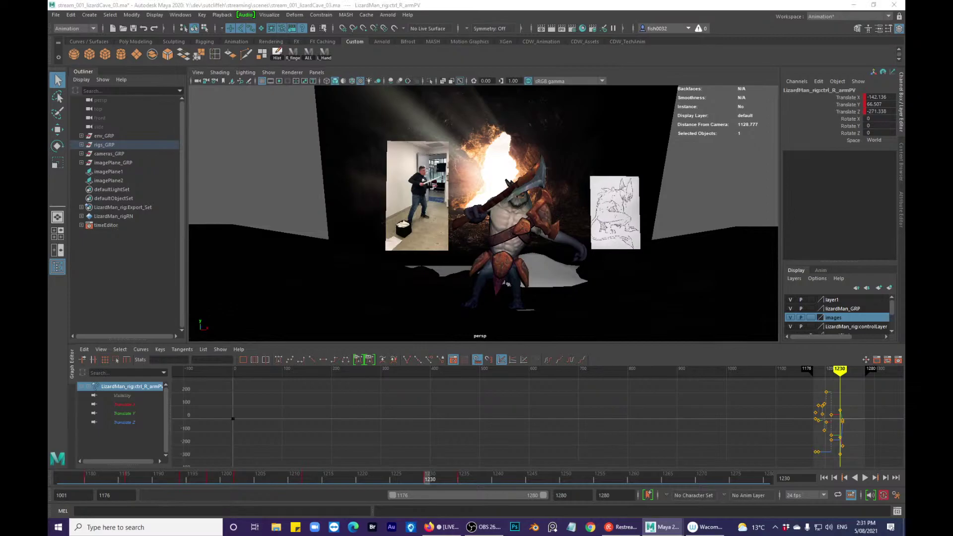
alt+drag(672, 255, 507, 205)
key(w)
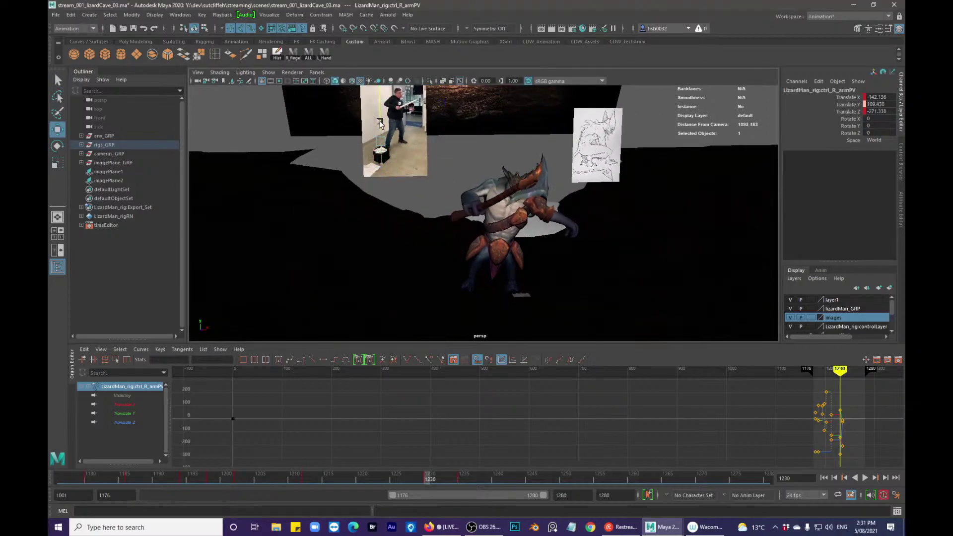
key(alt+1)
- Set the right wrist IK control at frame 1230 to about X 50.3, Y -21.3, Z -38.2, rotated about X 37.9, Y -61.2, Z 75.6
click(484, 220)
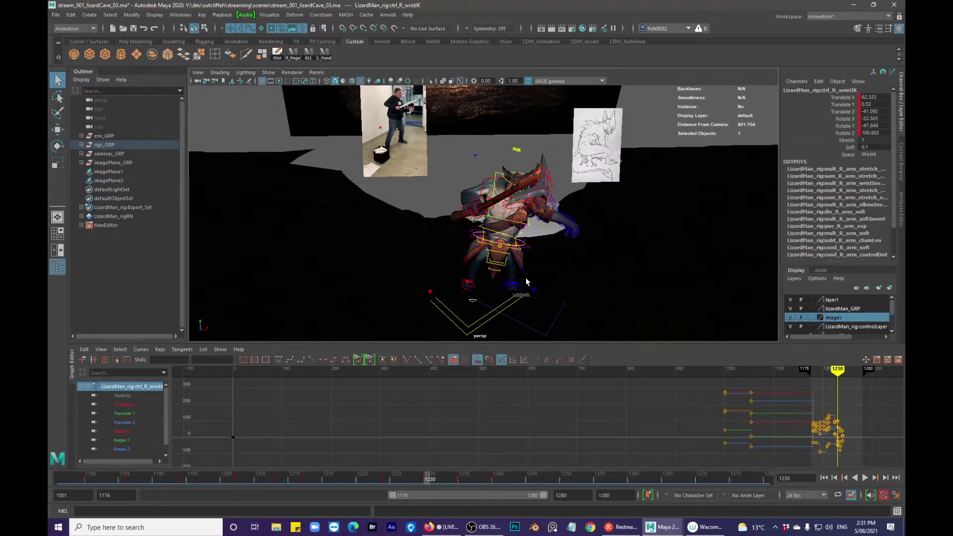
key(alt+1)
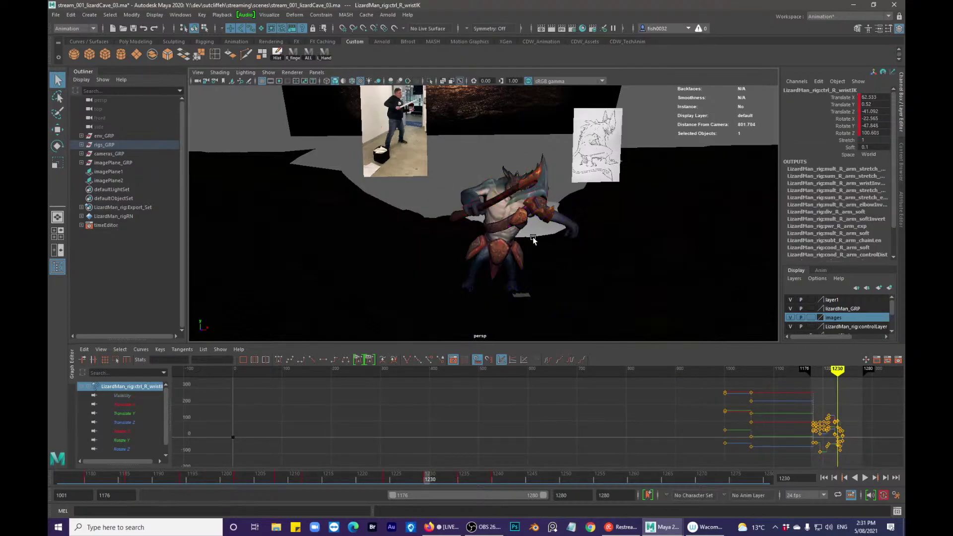
key(e)
mouse_move(540, 241)
mouse_down()
mouse_move(534, 210)
mouse_move(532, 243)
mouse_up()
key(w)
alt+drag(528, 191, 511, 210)
key(q)
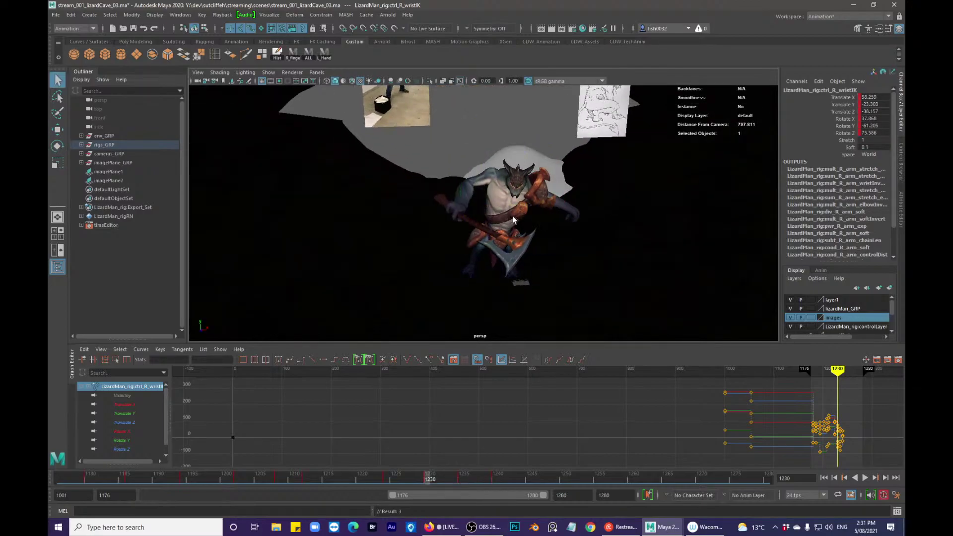
- Step back and forth between the keyed poses before frame 1230 to compare the arm positions
key(comma)
key(comma)
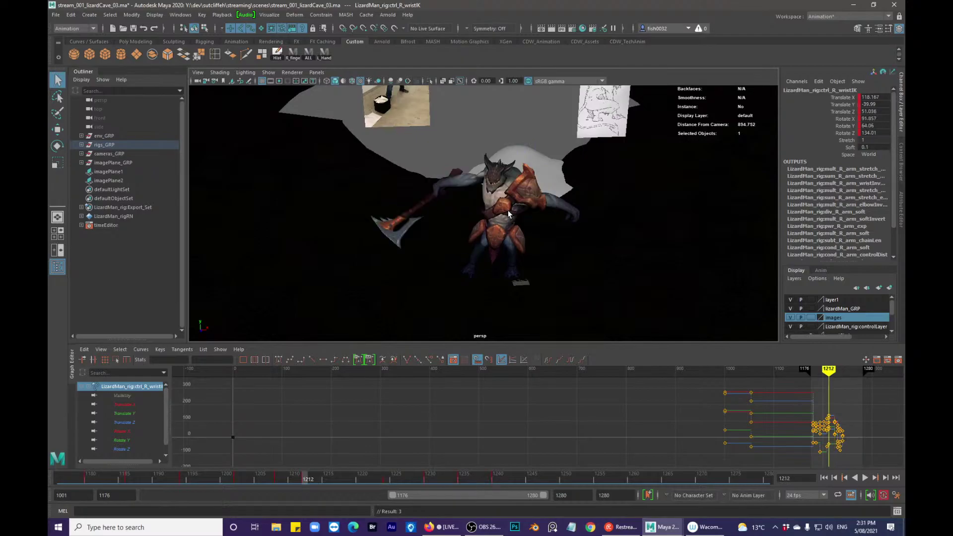
key(period)
key(comma)
key(period)
key(comma)
- Raise the right arm pole vector control at frame 1224 to about Y 124 and advance to the frame 1230 pose
key(alt+1)
alt+drag(486, 248, 474, 279)
click(469, 274)
key(period)
key(comma)
key(w)
drag(481, 228, 480, 151)
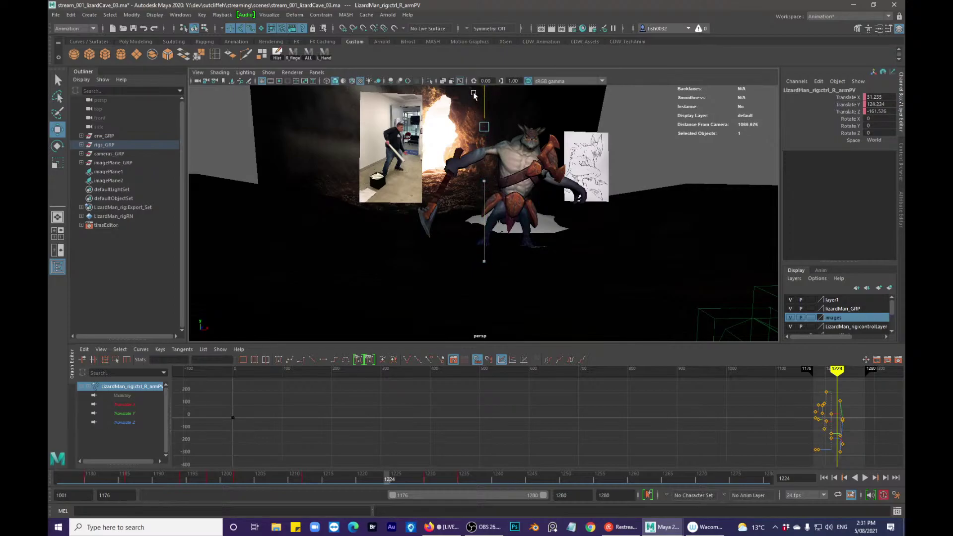
alt+drag(497, 129, 492, 147)
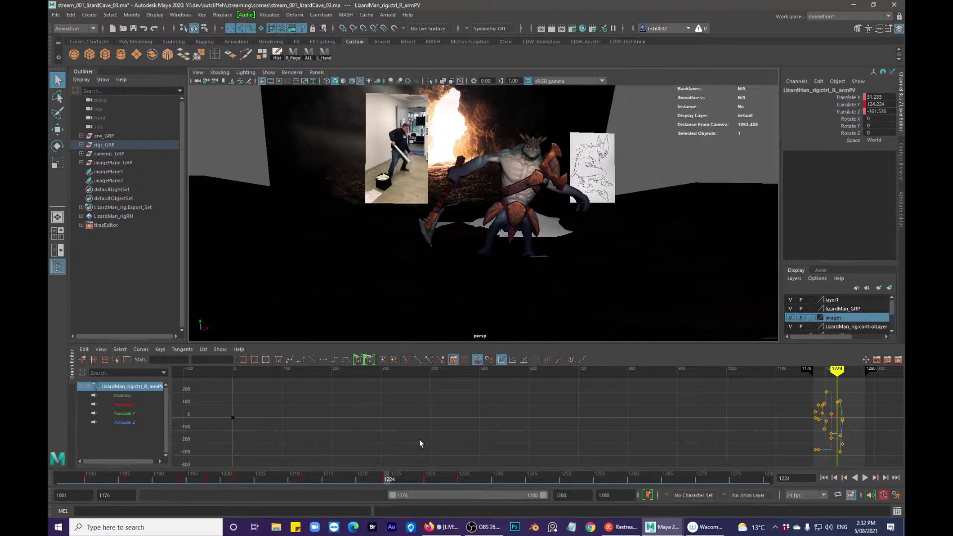
key(period)
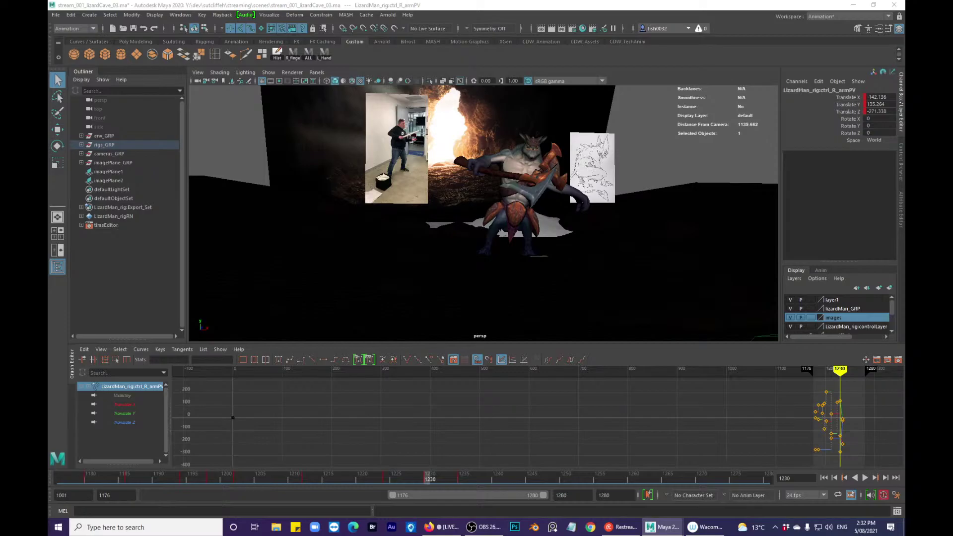
- Set the right wrist IK control at frame 1230 to about X 74.3, Y -35, Z -11.7, rotated about X 52.3, Y -49.4, Z 100.8
alt+drag(604, 225, 555, 202)
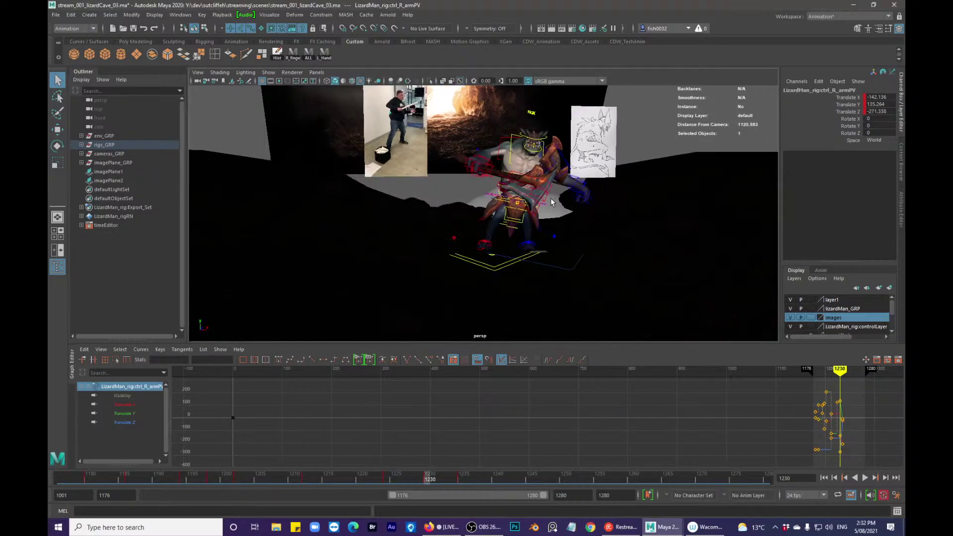
scroll(471, 172, up, 3)
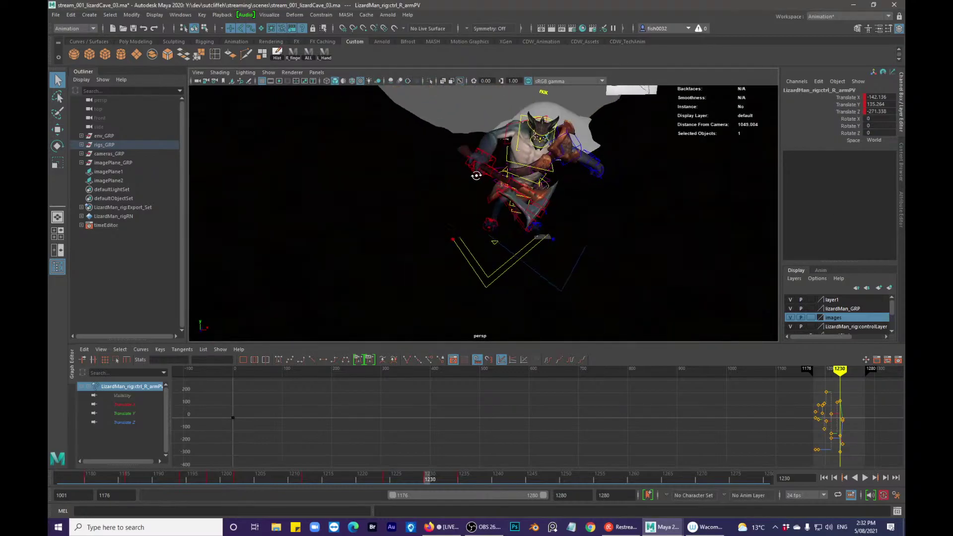
click(527, 215)
key(e)
drag(527, 214, 502, 186)
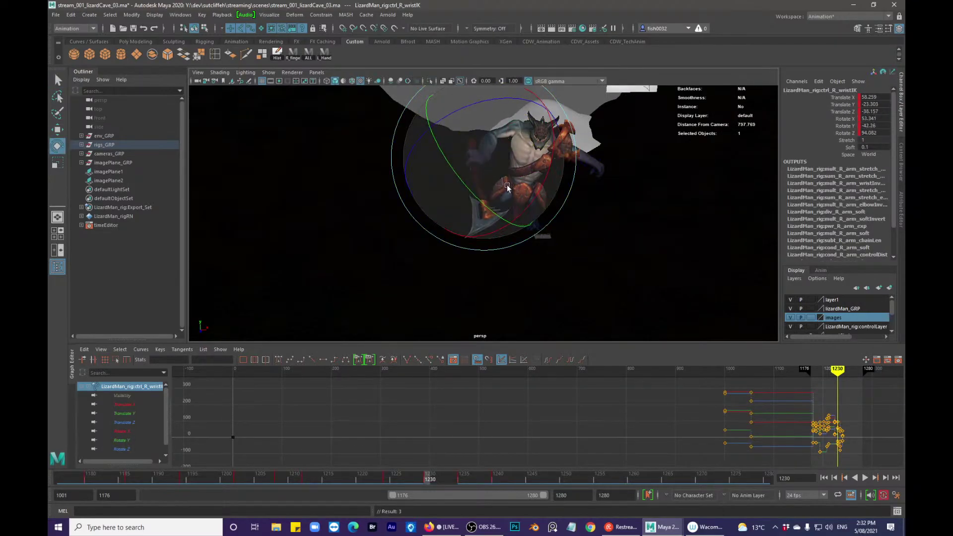
drag(507, 134, 503, 157)
key(w)
key(q)
key(w)
drag(480, 188, 478, 174)
key(q)
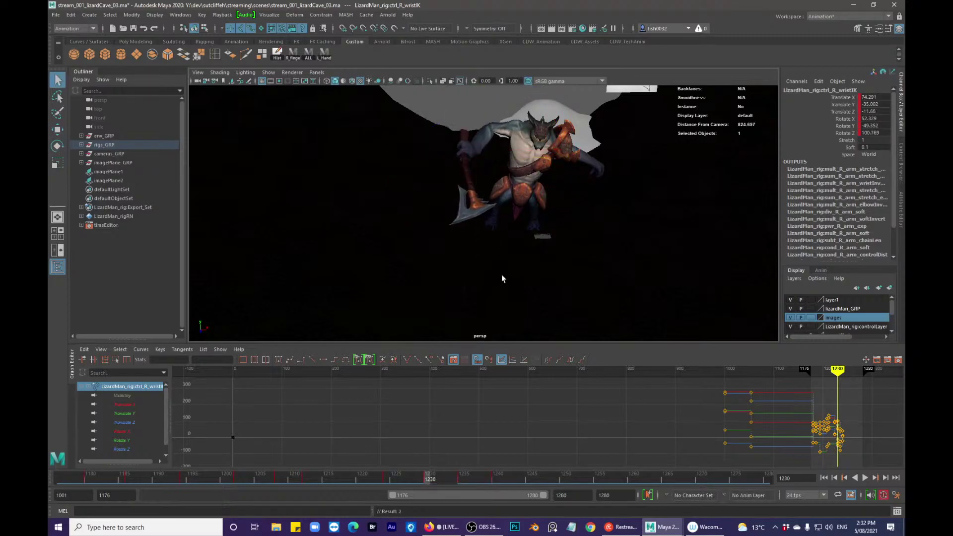
- Scrub and step through the poses between frames 1230 and 1247 to compare them with the reference footage, ending on frame 1240
drag(387, 469, 531, 472)
drag(426, 477, 545, 477)
alt+drag(459, 296, 513, 256)
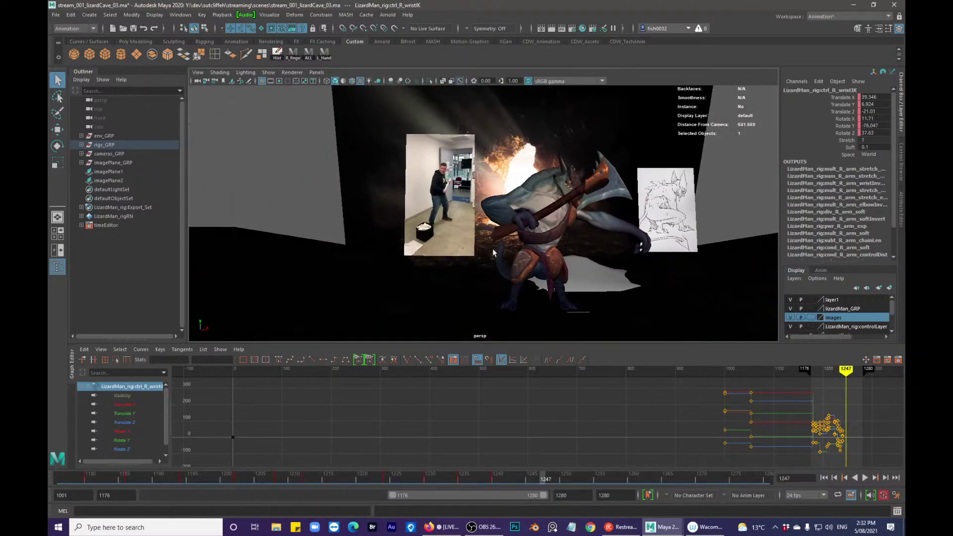
key(comma)
key(comma)
key(comma)
key(comma)
drag(390, 483, 510, 471)
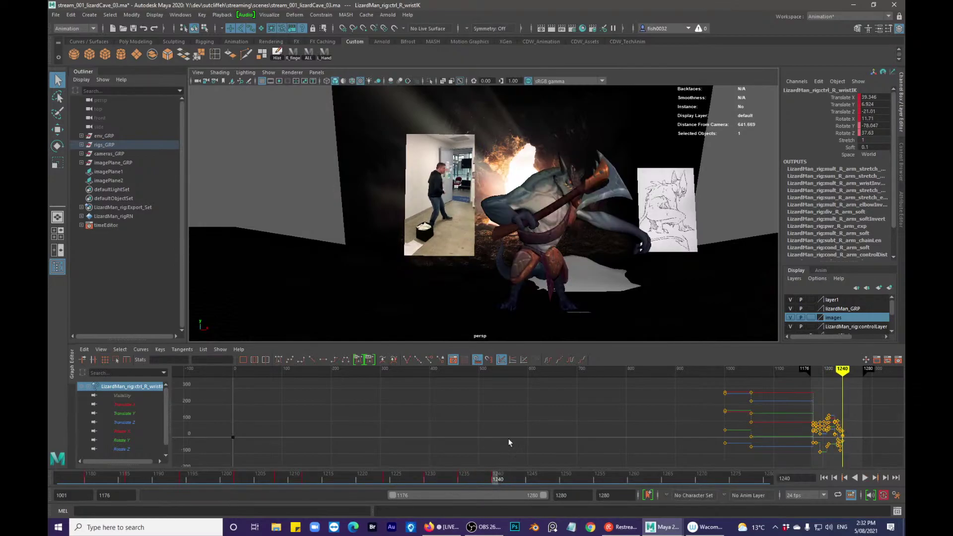
- Move the left wrist IK control at frame 1240 to about X -61.1, Y -30.5, Z 1.3
alt+drag(550, 301, 604, 216)
key(alt+1)
click(575, 163)
key(alt+1)
key(e)
key(q)
key(alt+1)
click(668, 232)
key(alt+1)
key(e)
mouse_move(662, 256)
mouse_down()
mouse_move(714, 233)
mouse_move(672, 263)
mouse_up()
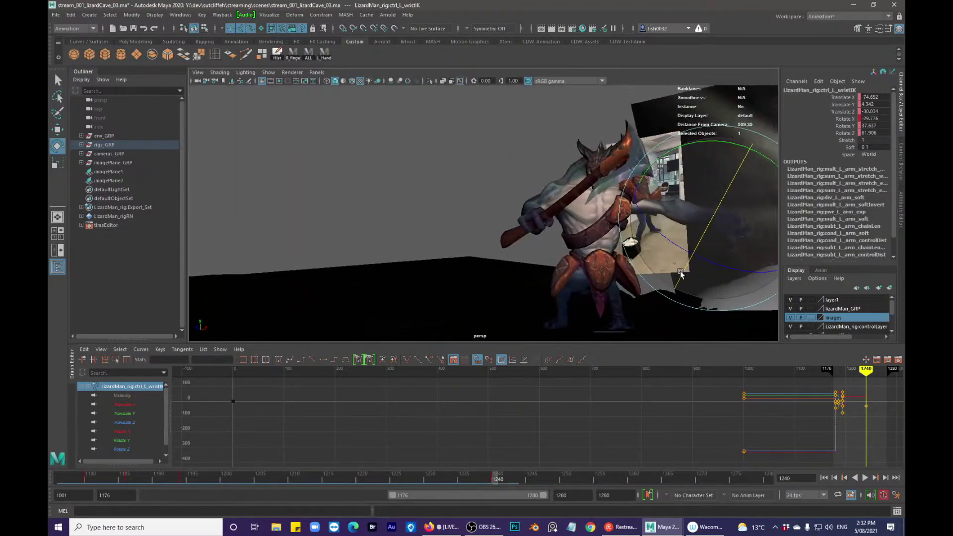
key(w)
alt+drag(611, 253, 571, 246)
alt+drag(571, 245, 560, 254)
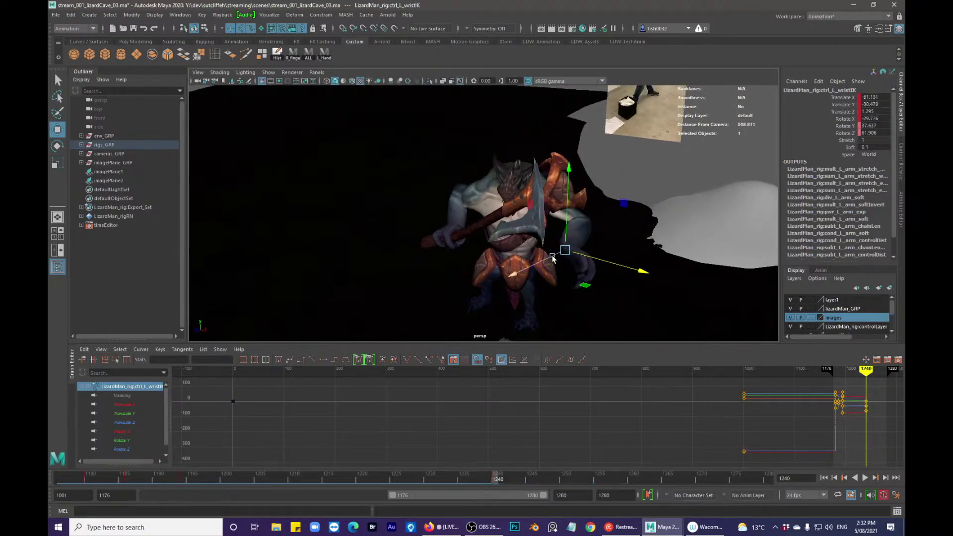
- Rotate the left wrist IK control at frame 1240 to about X -30.7, Y 5.6, Z 11.8 and save the scene
key(e)
drag(621, 260, 614, 299)
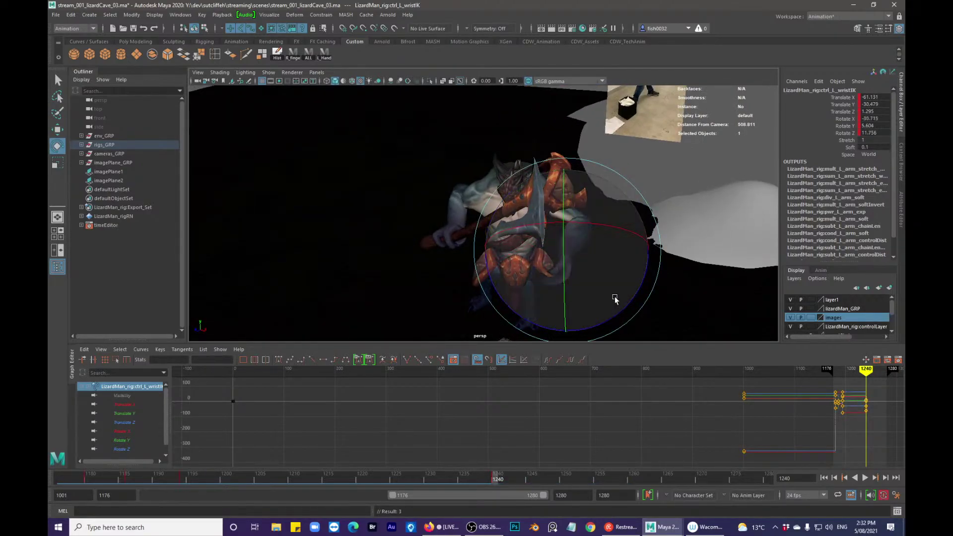
key(ctrl+s)
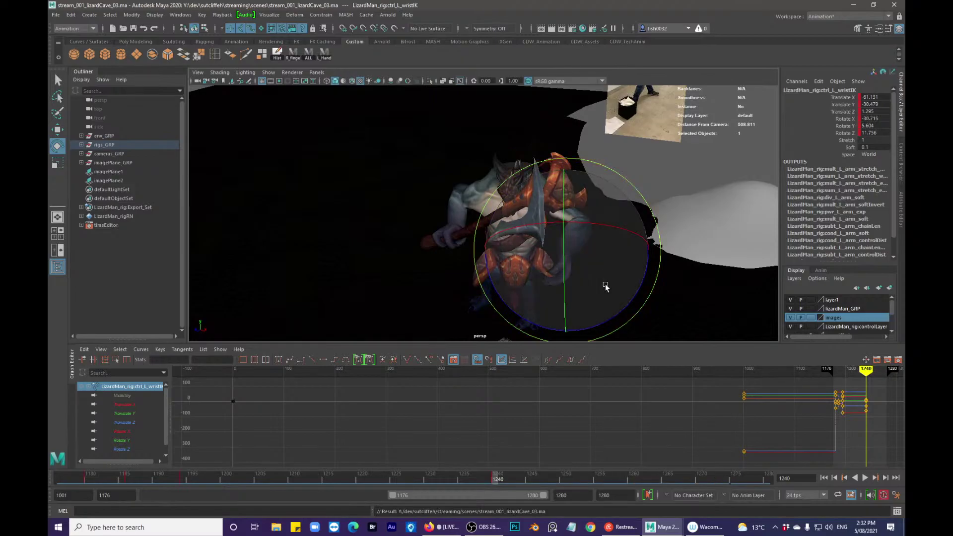
- Set the left wrist IK control at frame 1240 to about X -61.7, Y -34.1, Z 1.7, rotated about X -102, Y -28.6, Z 49.7
drag(613, 298, 594, 177)
key(w)
key(q)
click(576, 149)
alt+middle_drag(597, 187, 579, 222)
key(w)
drag(563, 143, 487, 219)
key(q)
click(536, 223)
key(e)
key(q)
key(w)
key(q)
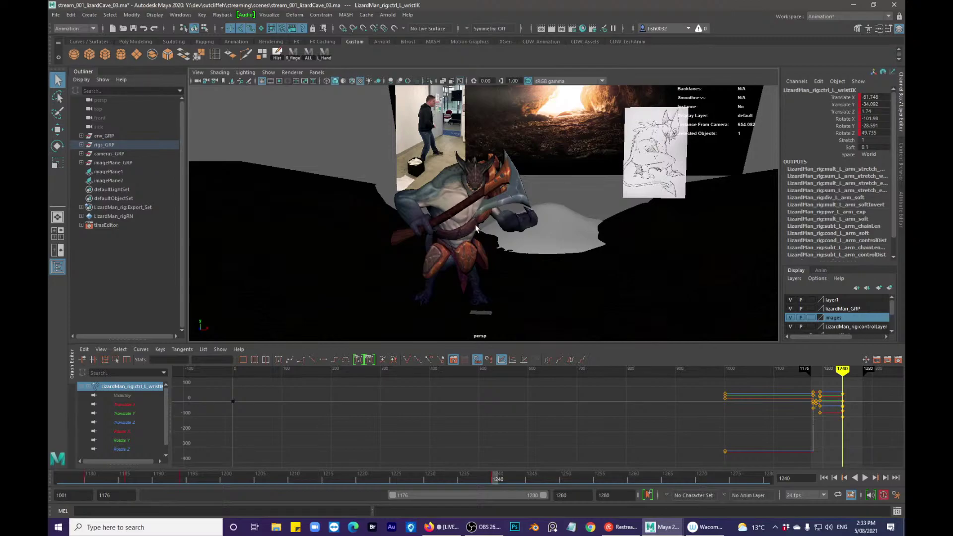
- Play back the animation to check the frame 1240 pose against the reference footage
alt+drag(486, 224, 471, 257)
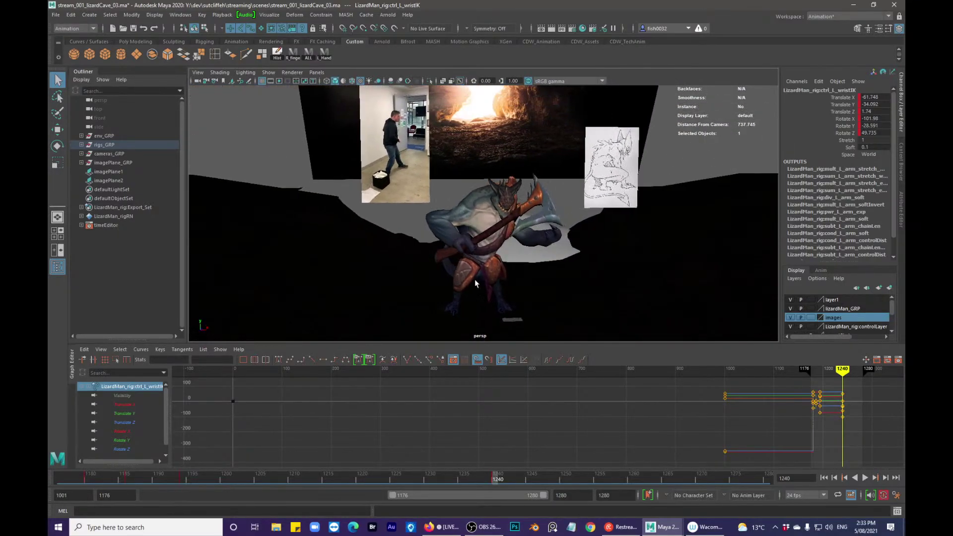
key(alt+v)
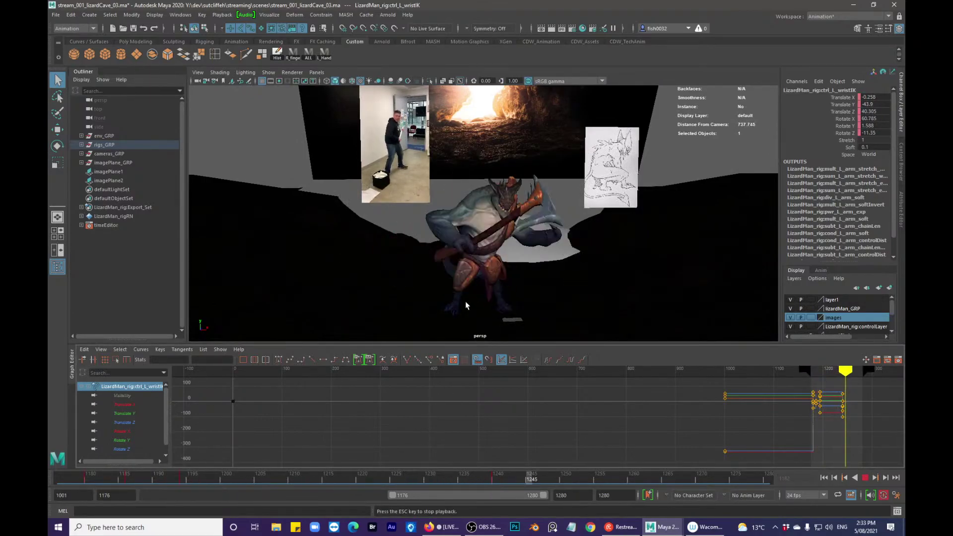
key(alt+v)
- Set the right wrist IK control at frame 1240 to about X 16.9, Y 6.9, Z -52.2, rotated about X -68.2, Y -56.9, Z 121.1
alt+drag(526, 271, 502, 268)
click(452, 238)
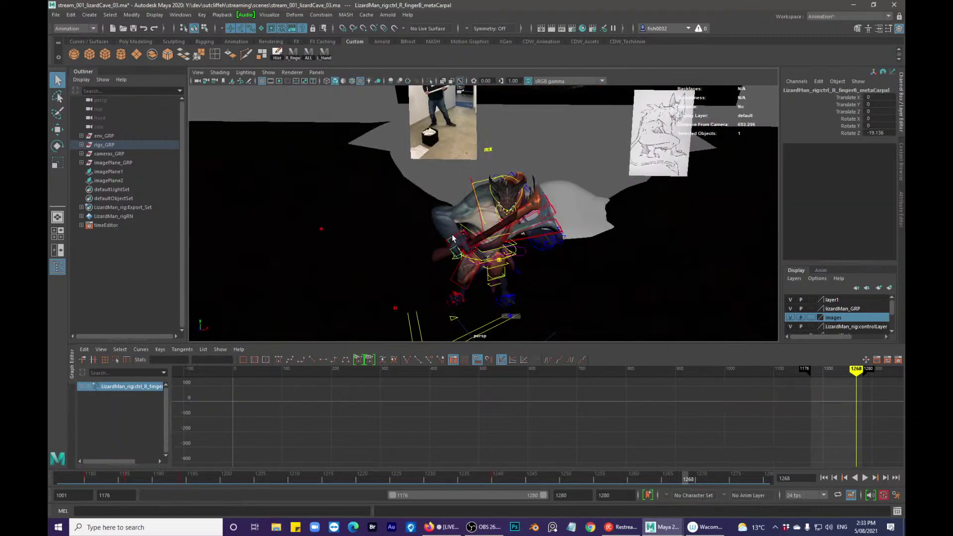
click(444, 244)
alt+drag(444, 245, 504, 239)
drag(433, 479, 495, 477)
key(e)
drag(493, 295, 517, 253)
key(w)
key(q)
key(alt+1)
key(e)
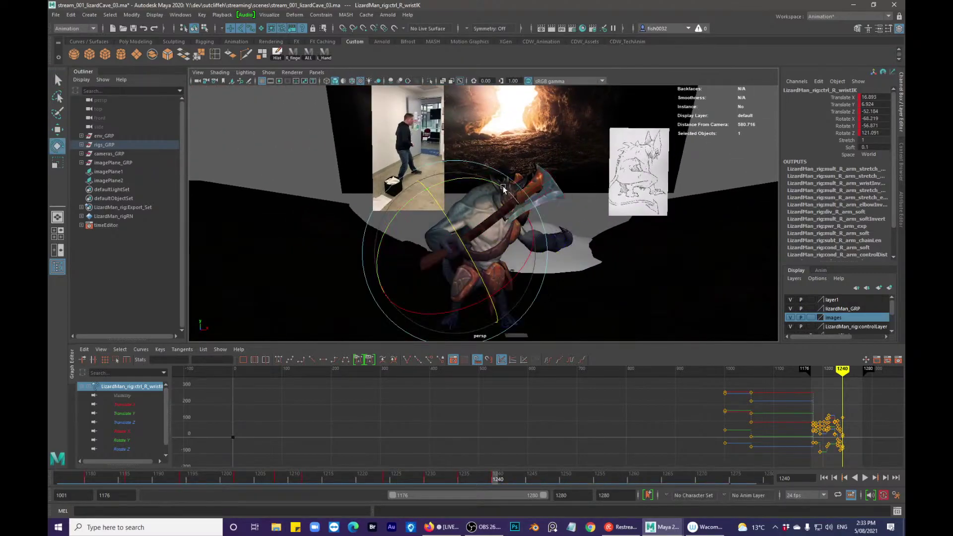
- Compare frame 1240 with its neighbouring key and rotate the right wrist IK control further to angle the axe across the body
key(comma)
key(period)
drag(507, 193, 519, 297)
mouse_move(506, 263)
mouse_down()
mouse_move(530, 325)
mouse_move(514, 264)
mouse_up()
key(q)
key(w)
key(q)
- Set the right wrist IK control at frame 1240 to about X 18.8, Y 18.2, Z -53.6, rotated about X -231.7, Y -55, Z 279.9
alt+drag(513, 266, 537, 267)
click(460, 271)
key(w)
key(e)
key(w)
key(e)
key(q)
key(w)
key(q)
alt+right_drag(551, 260, 591, 269)
alt+drag(590, 269, 489, 267)
alt+middle_drag(489, 268, 496, 255)
alt+drag(496, 255, 512, 269)
- Refine the right wrist IK control's rotation at frame 1240 to tilt the axe head up and outward in front of the chest
click(433, 254)
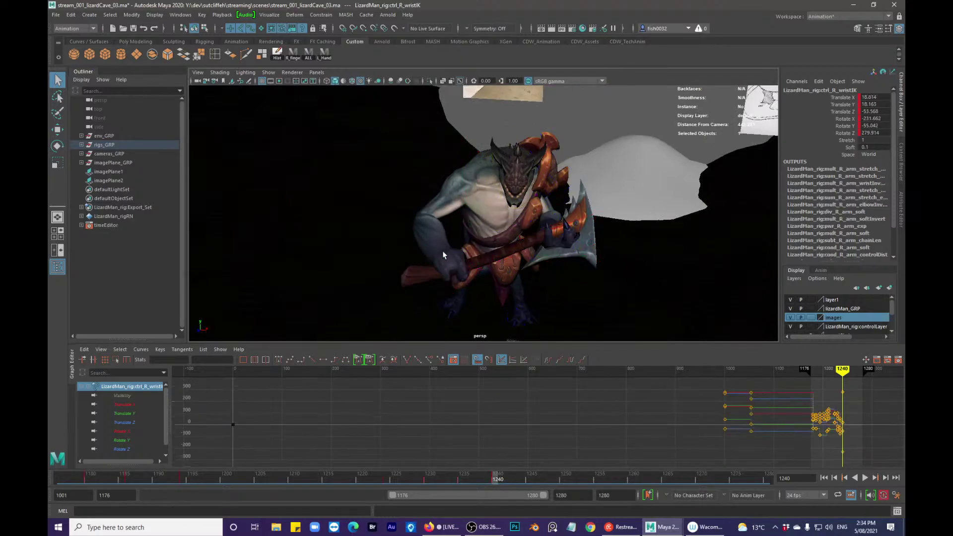
key(e)
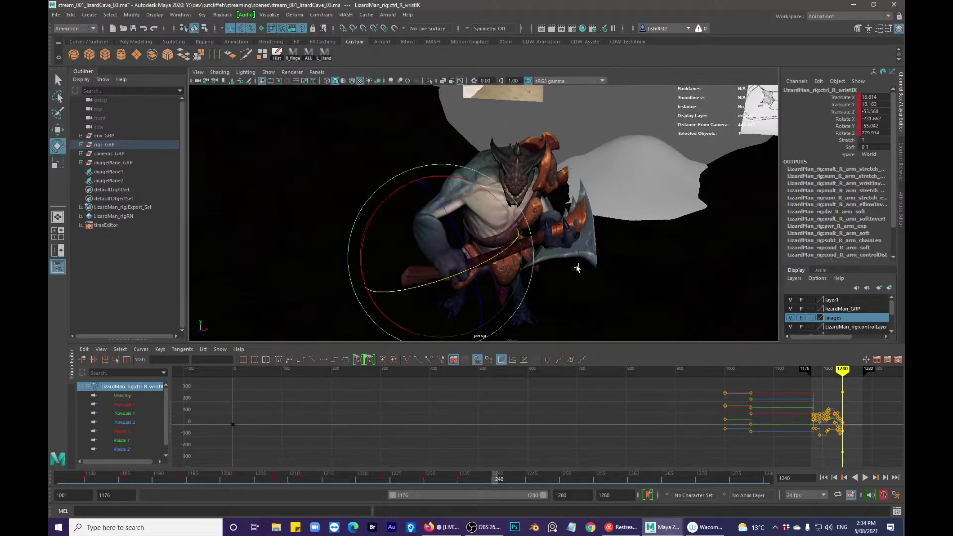
drag(904, 154, 904, 124)
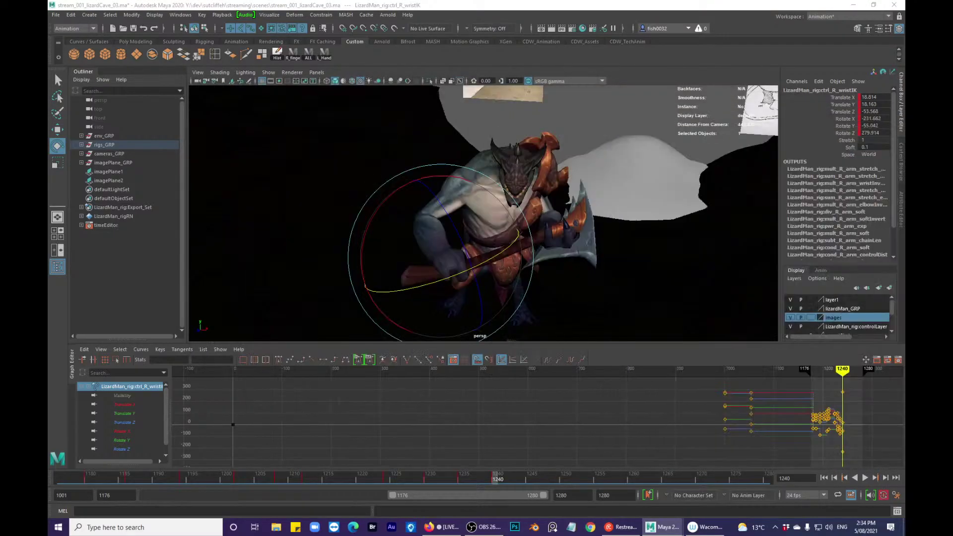
drag(462, 272, 624, 288)
key(w)
key(e)
key(q)
- Set the left wrist IK control at frame 1240 to about X -44, Y -48.6, Z 41.8, rotated about X -108.7, Y -48.2, Z 42.9
key(alt+1)
click(541, 241)
key(alt+1)
key(e)
key(w)
drag(562, 244, 588, 262)
drag(576, 212, 573, 251)
key(q)
key(w)
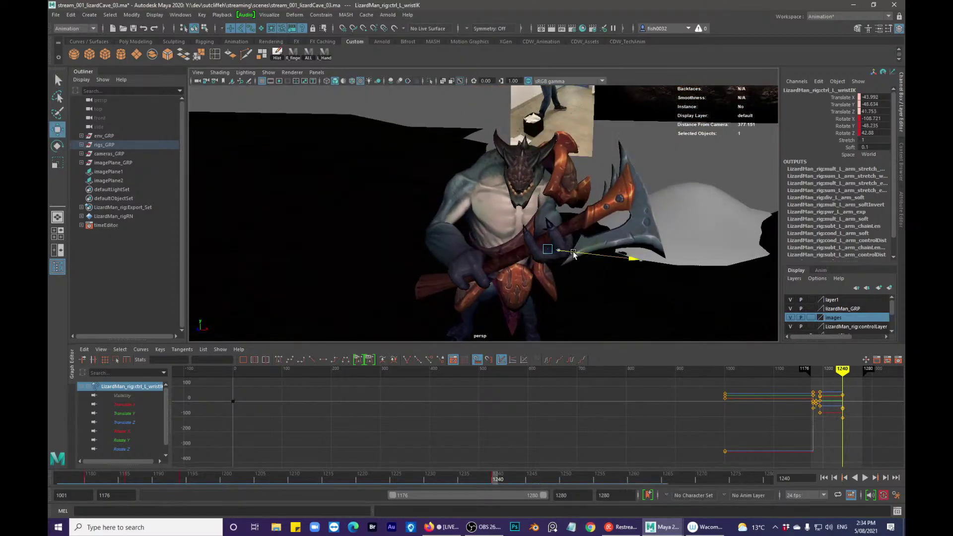
key(q)
- Curl four left-hand finger controls around the axe handle, with finger A at about Rotate Z -45.6, and key them at frame 1240
key(alt+1)
click(535, 245)
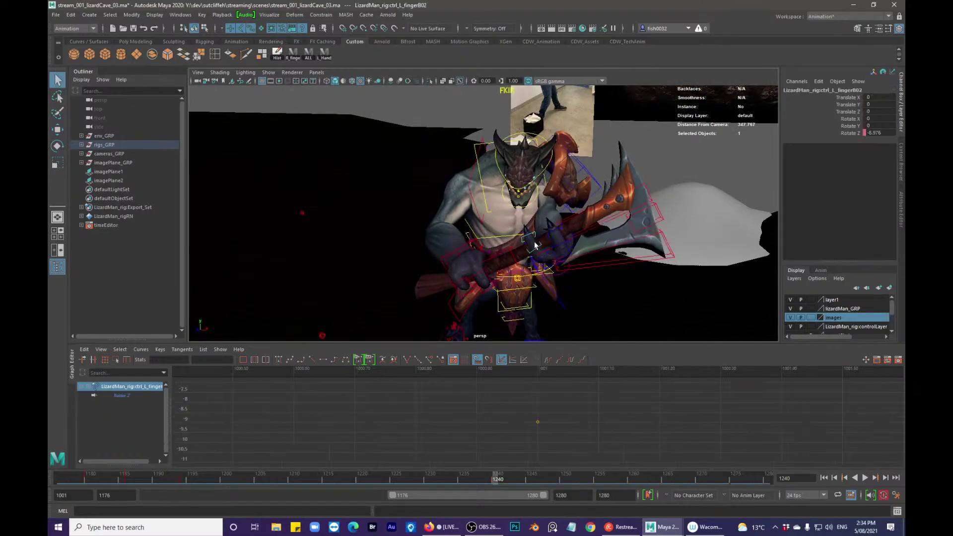
shift+click(533, 232)
key(e)
drag(573, 251, 529, 239)
key(s)
key(q)
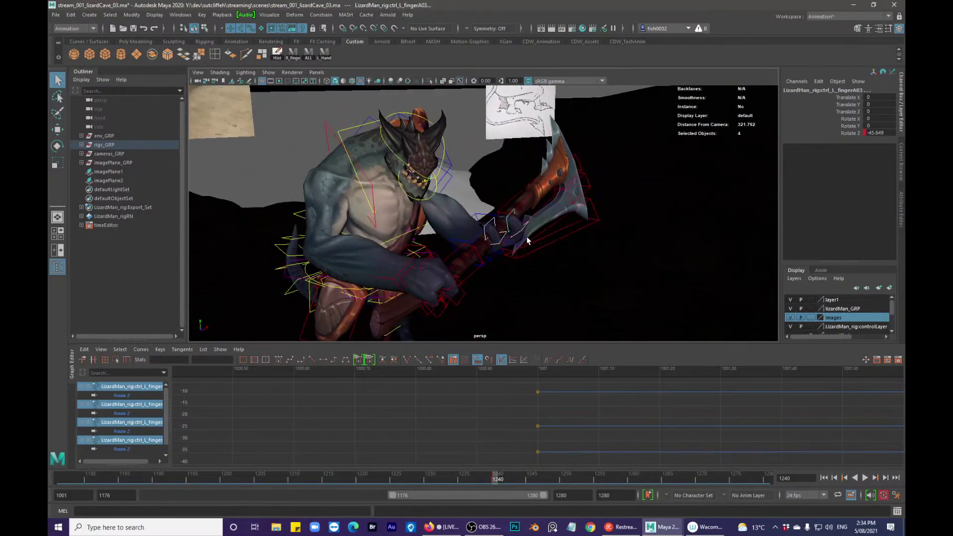
- Adjust the left finger A joint and neighbouring hand controls at frame 1240 to fit the grip on the axe handle
click(527, 240)
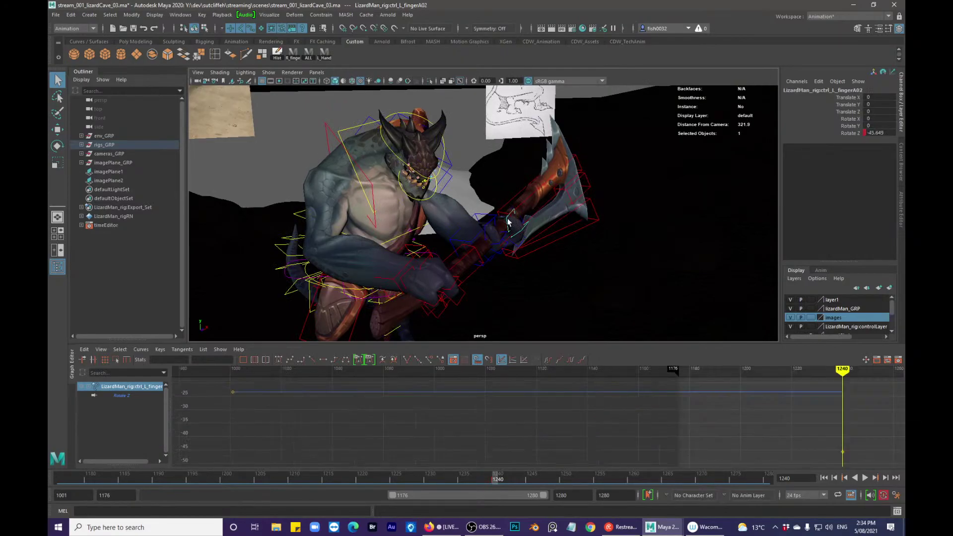
shift+click(508, 222)
key(e)
mouse_move(571, 203)
alt+mouse_down()
mouse_move(511, 205)
mouse_move(543, 231)
mouse_move(490, 263)
mouse_move(493, 237)
mouse_move(531, 302)
mouse_move(478, 258)
mouse_move(487, 290)
alt+mouse_up()
click(492, 240)
shift+click(482, 263)
key(w)
drag(468, 257, 474, 181)
- Rotate the head control at frame 1240 to about X -33.4, Y -12.6, Z 16.5
click(474, 182)
key(e)
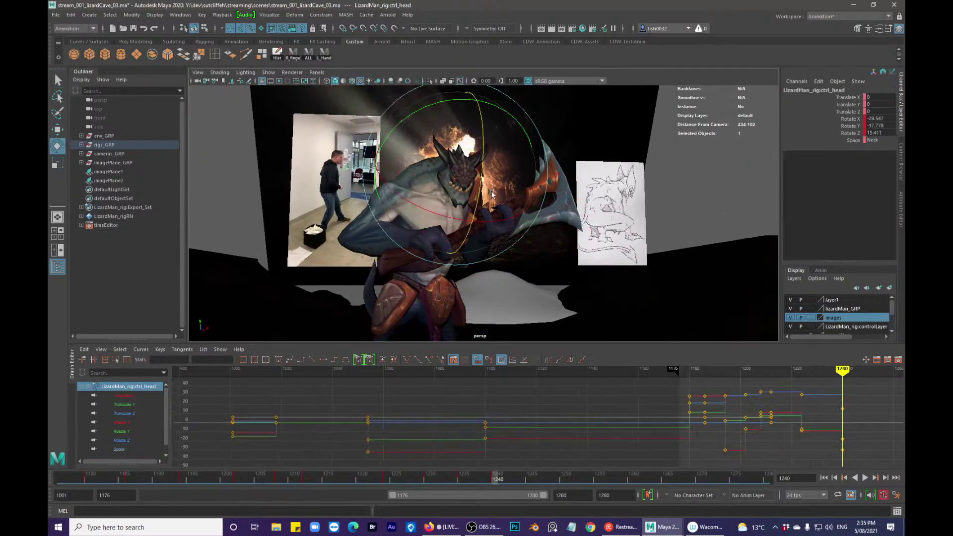
mouse_move(478, 200)
mouse_down()
mouse_move(440, 166)
mouse_move(490, 204)
mouse_up()
drag(526, 135, 511, 198)
key(alt+1)
key(q)
alt+drag(439, 210, 506, 216)
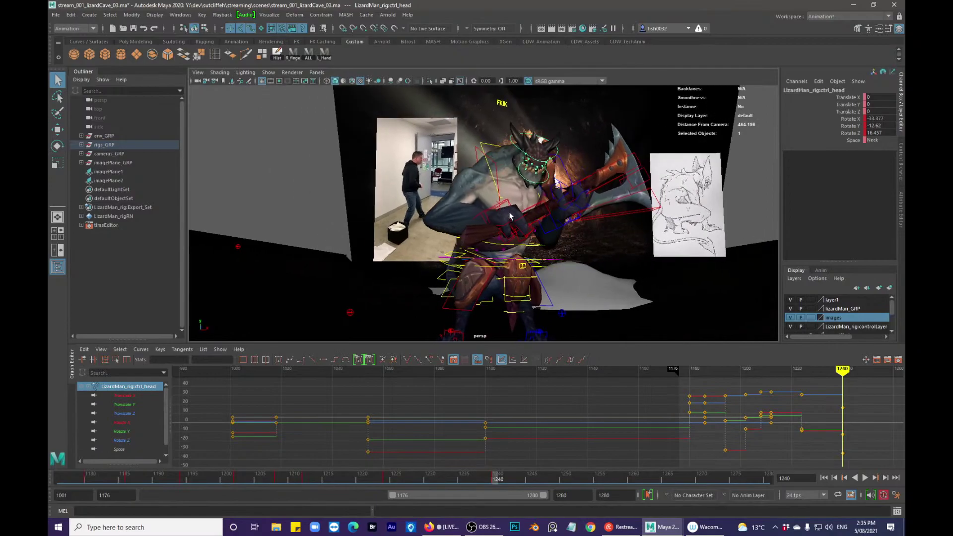
- Select all rig controls and play the animation from frame 1176, reviewing the poses in the render camera window
key(alt+shift+v)
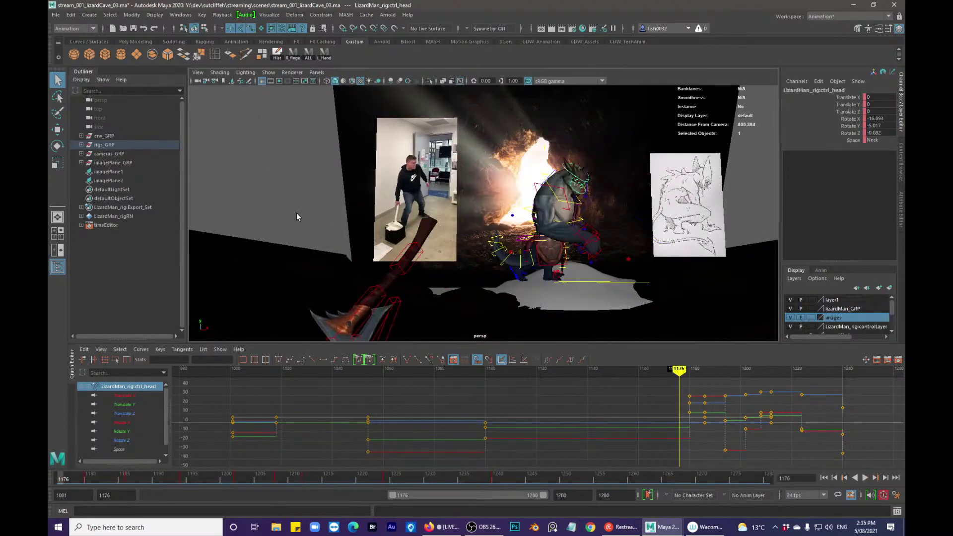
click(309, 53)
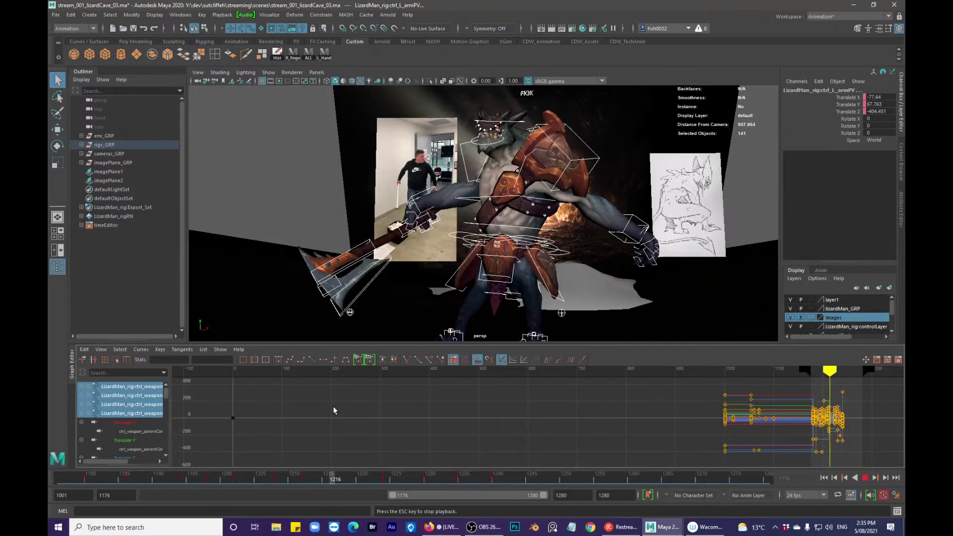
key(Escape)
drag(904, 174, 331, 115)
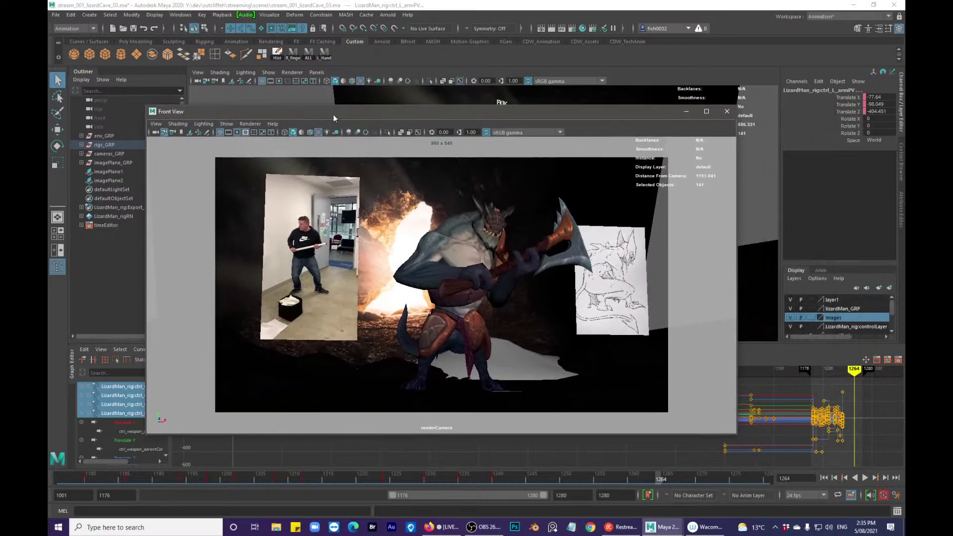
key(alt+v)
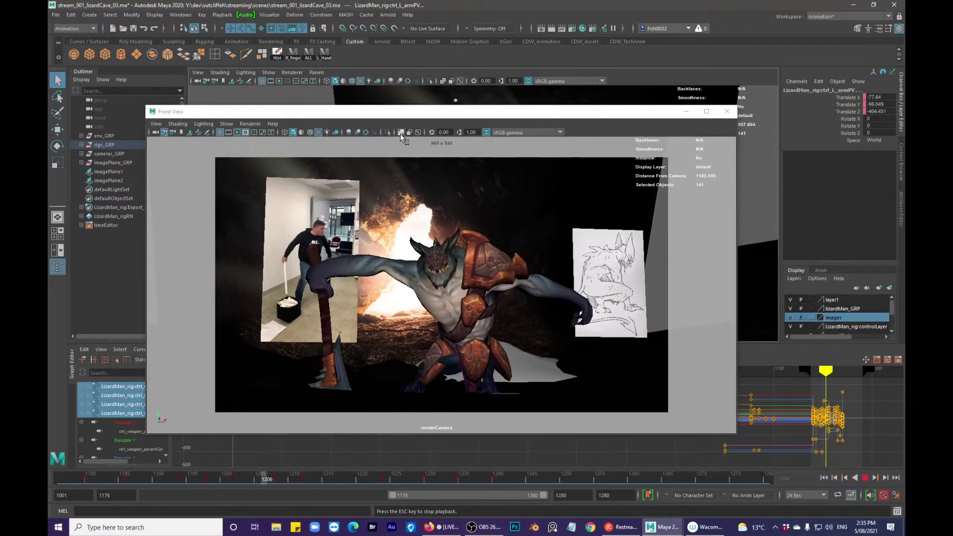
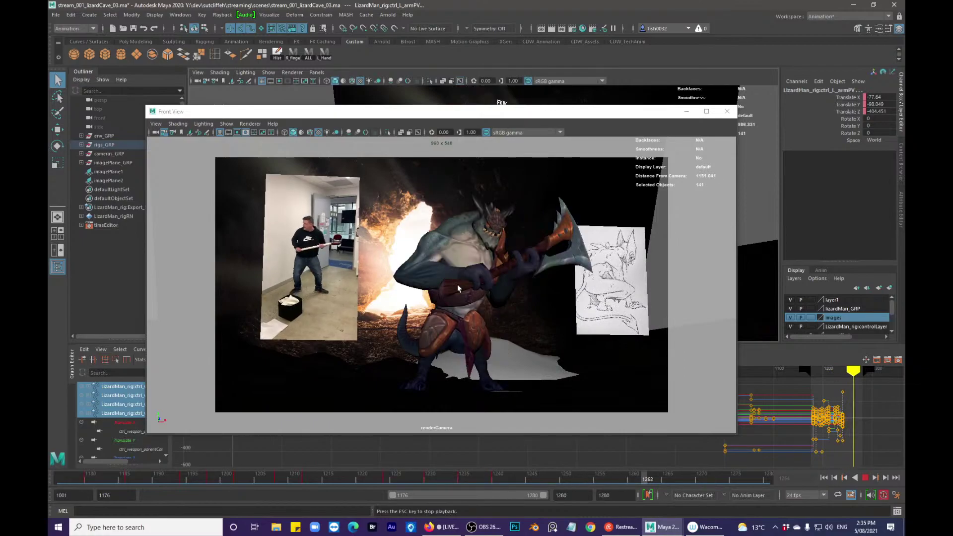
click(463, 341)
- Select the right wrist IK control at frame 1235 and move the floating render camera window off the main viewport
drag(418, 481, 460, 470)
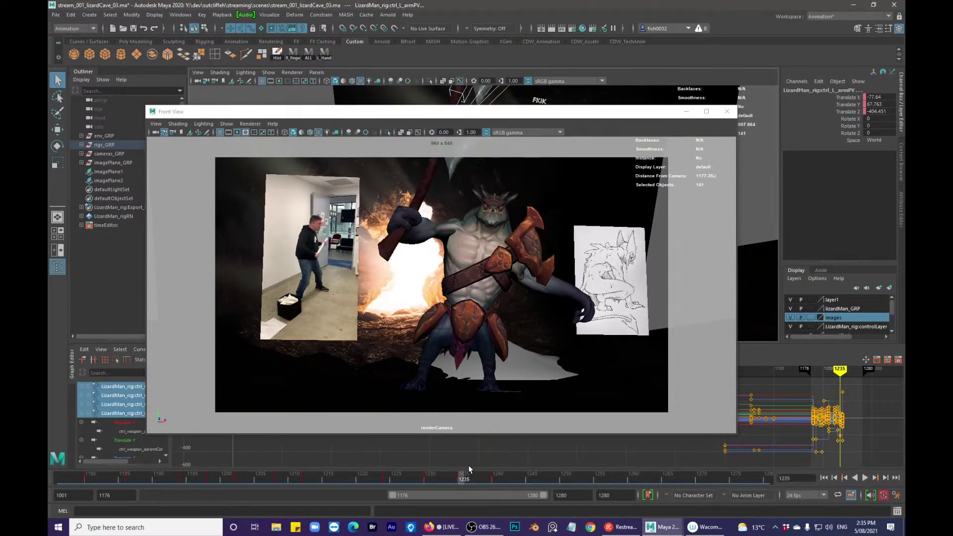
click(424, 232)
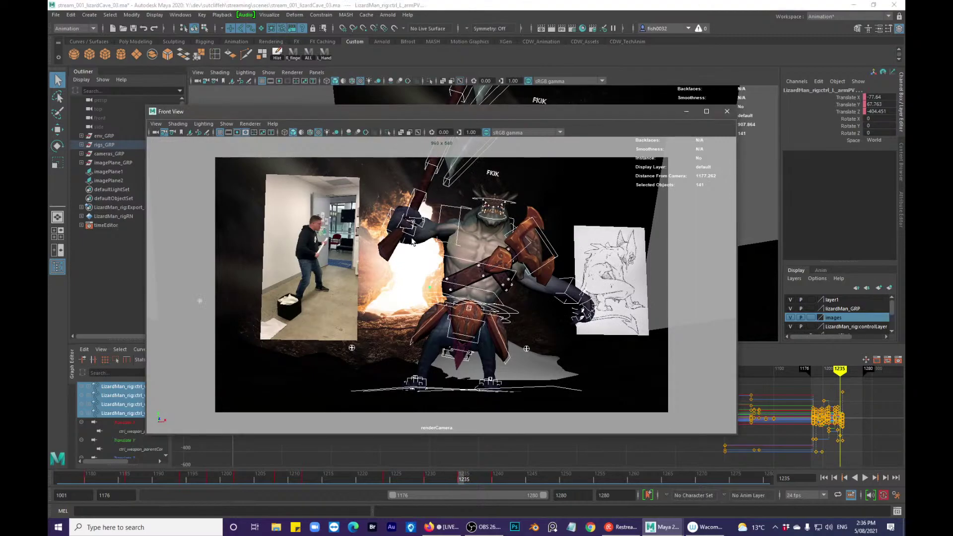
click(390, 241)
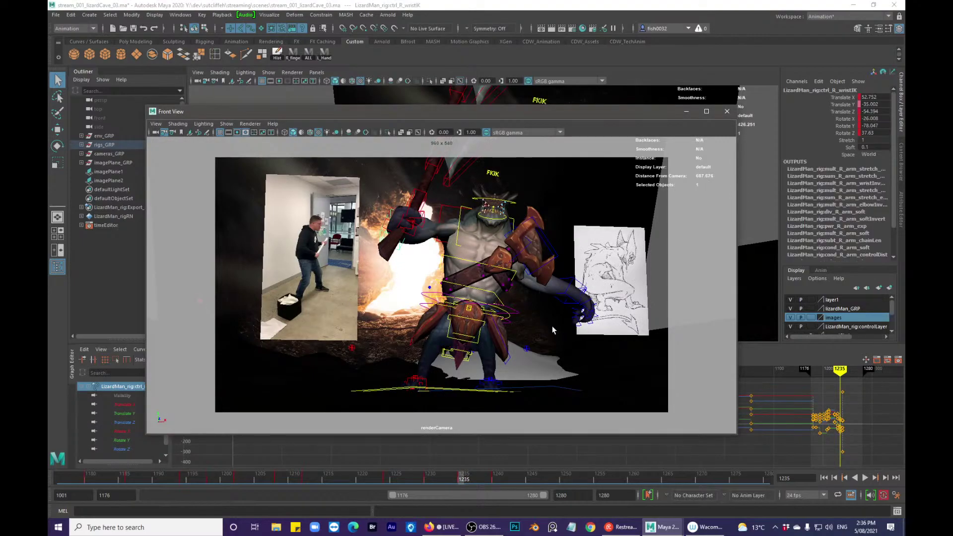
drag(457, 114, 904, 190)
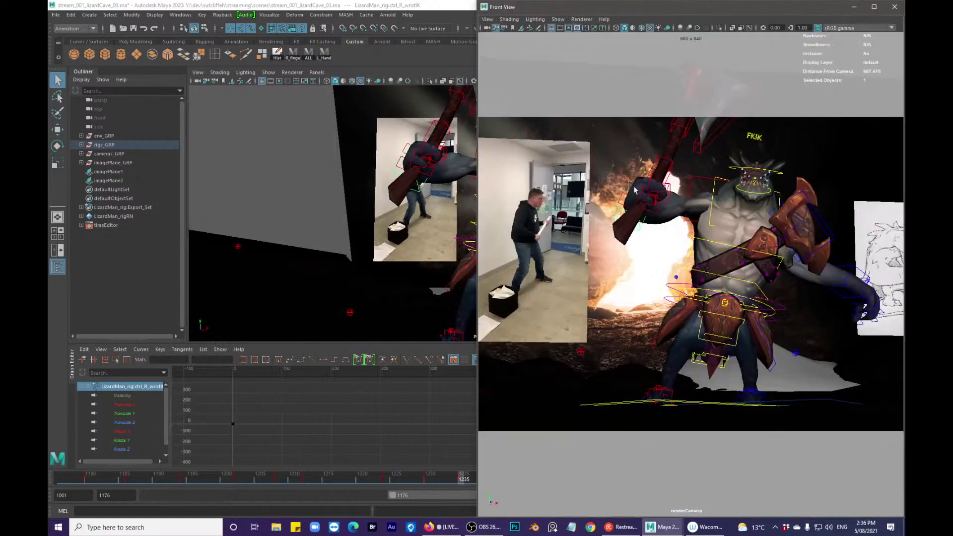
double_click(594, 11)
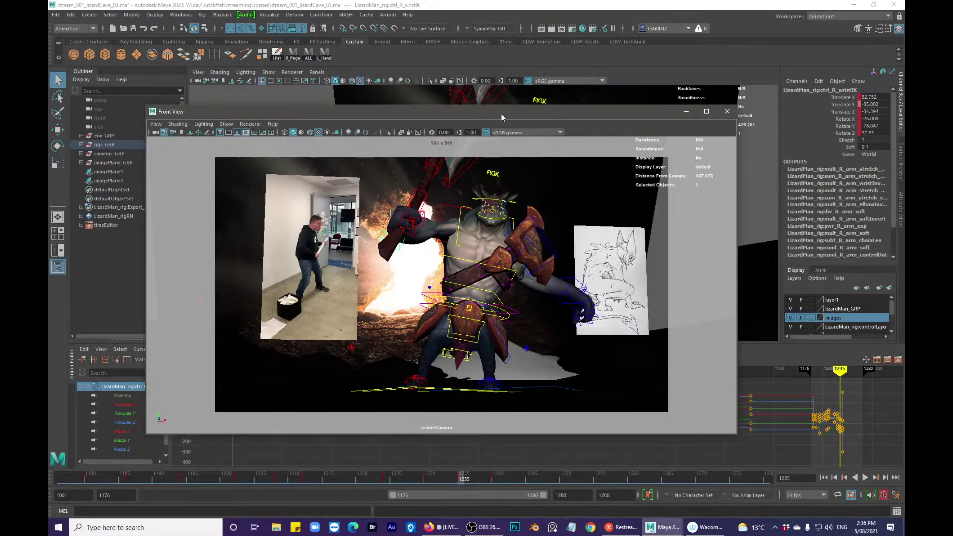
drag(500, 113, 904, 142)
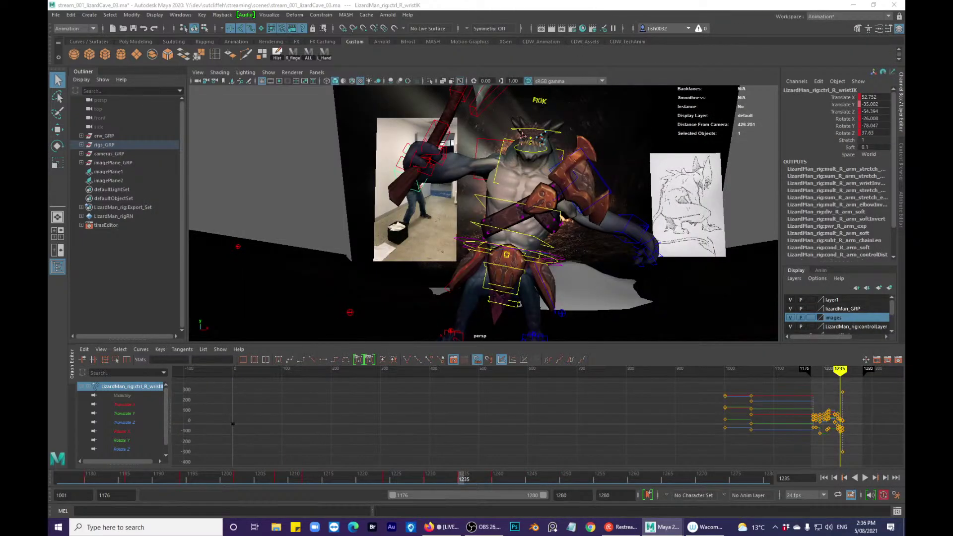
- Repose the right wrist IK control at frame 1235 to about Translate 59.7, 5.5, -59.4 and Rotate 18.7, -67.7, 32.8
alt+drag(643, 172, 553, 187)
drag(509, 210, 492, 232)
key(ctrl+z)
key(ctrl+z)
key(ctrl+z)
key(ctrl+z)
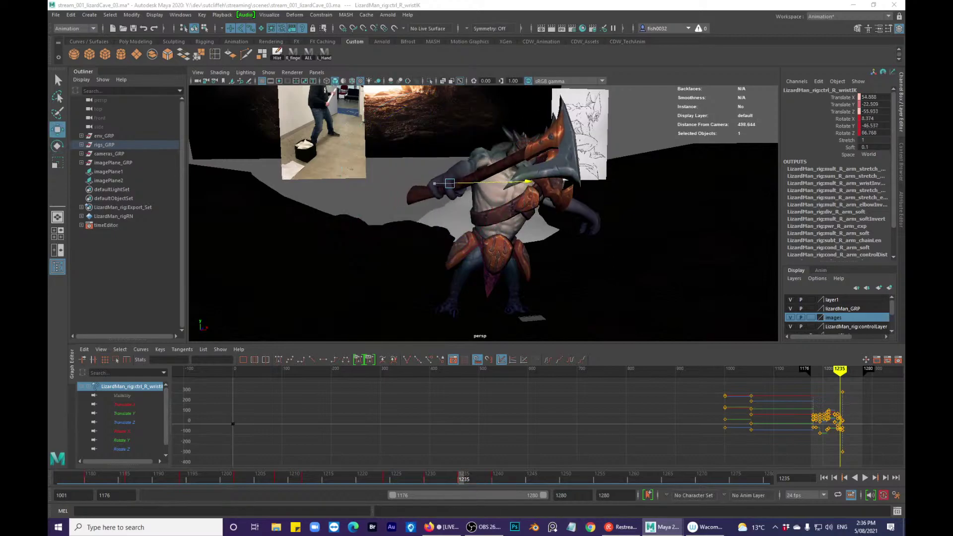
key(ctrl+z)
key(ctrl+z)
key(ctrl+z)
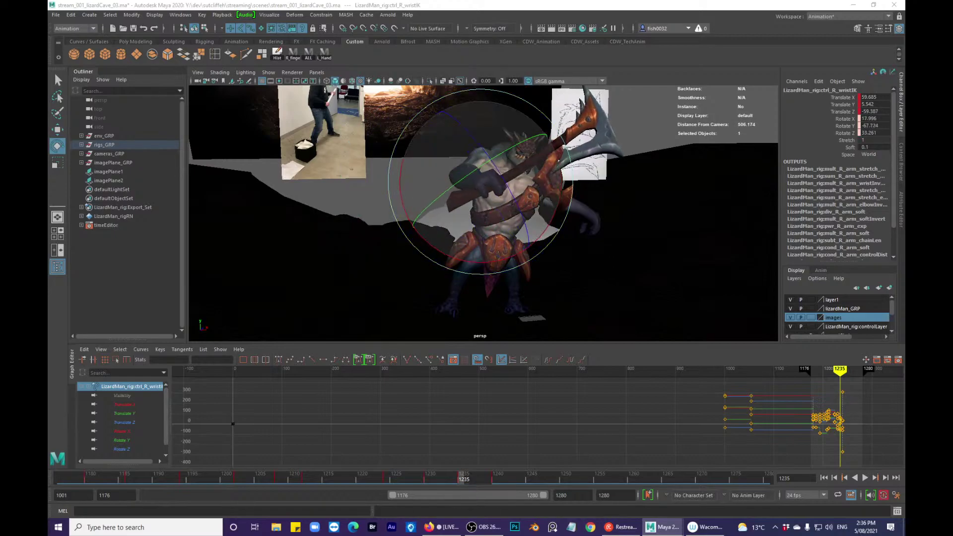
key(q)
key(alt+v)
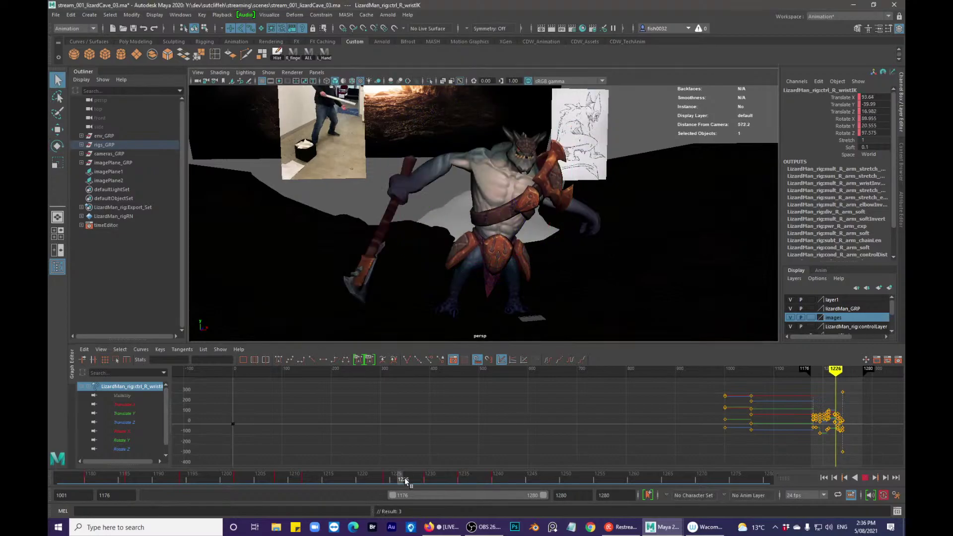
- Lower the right wrist IK control at frame 1230 to about Translate 52.0, -29.2, 4.4, bringing the axe arm down
mouse_move(522, 475)
mouse_down()
mouse_move(364, 475)
mouse_move(459, 476)
mouse_up()
alt+drag(520, 313, 496, 302)
key(w)
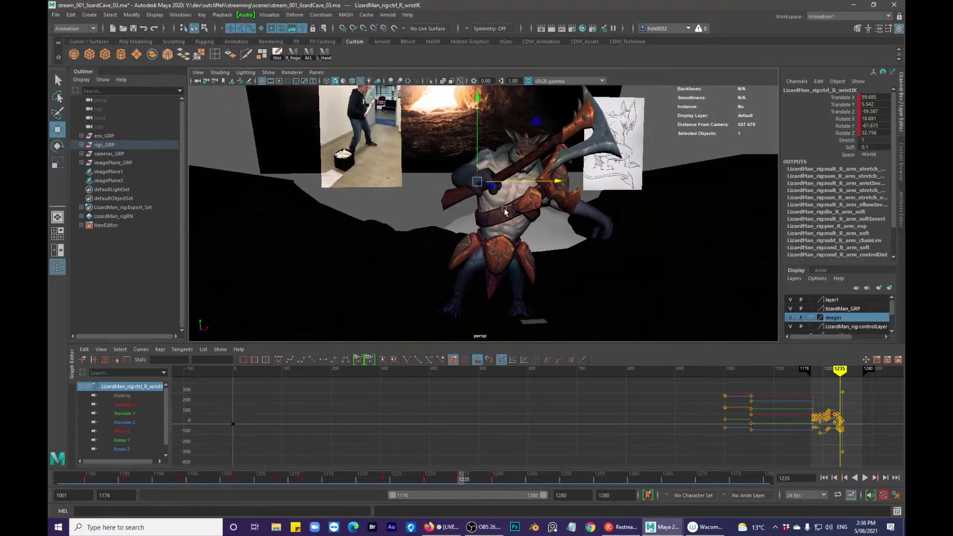
key(e)
alt+drag(535, 156, 532, 177)
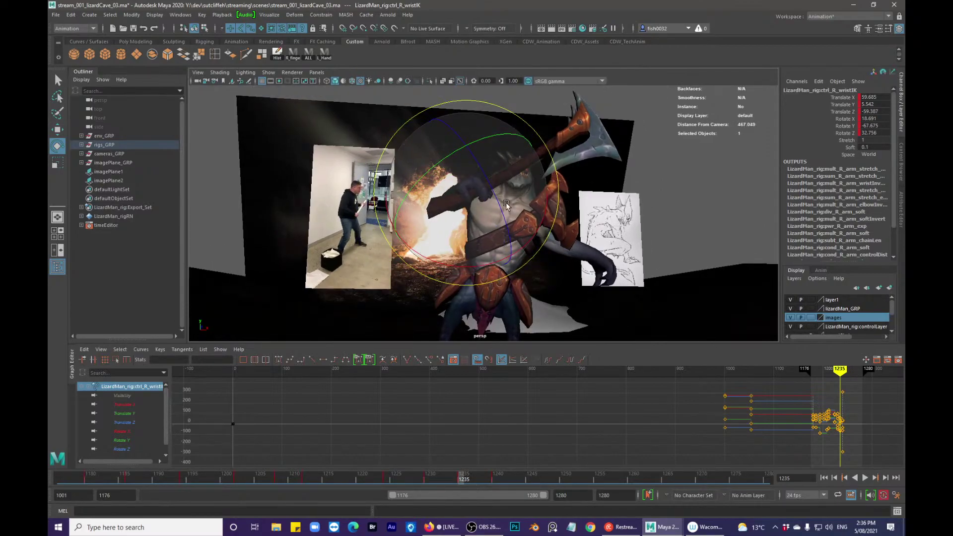
drag(385, 477, 434, 478)
alt+drag(436, 338, 429, 478)
key(w)
drag(411, 188, 412, 215)
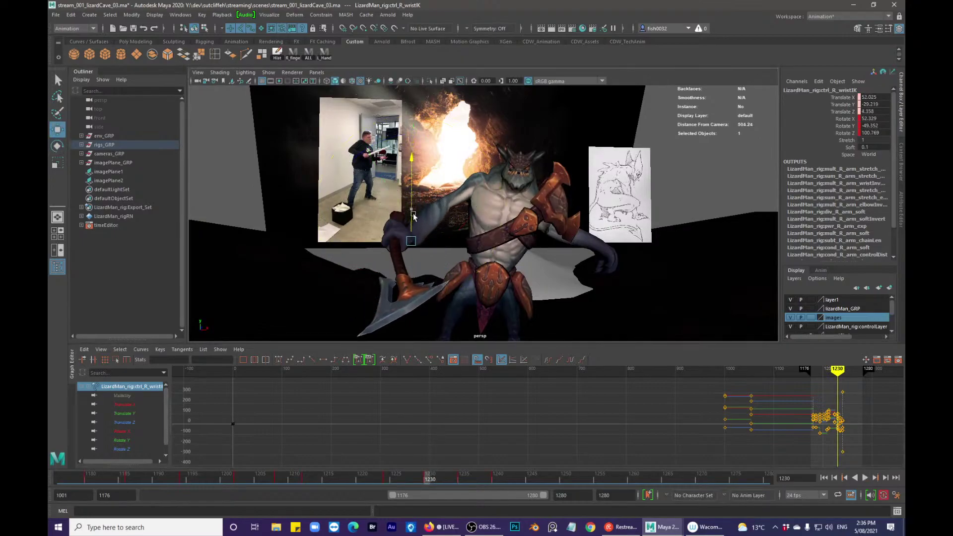
mouse_move(445, 276)
mouse_down()
mouse_move(467, 277)
mouse_move(449, 285)
mouse_move(458, 288)
mouse_move(398, 264)
mouse_move(452, 284)
mouse_up()
- Play through the swing and rotate the right wrist IK control at frame 1224 to about X 91.1, Y -25.3, Z 81.4
drag(396, 479, 511, 476)
key(alt+v)
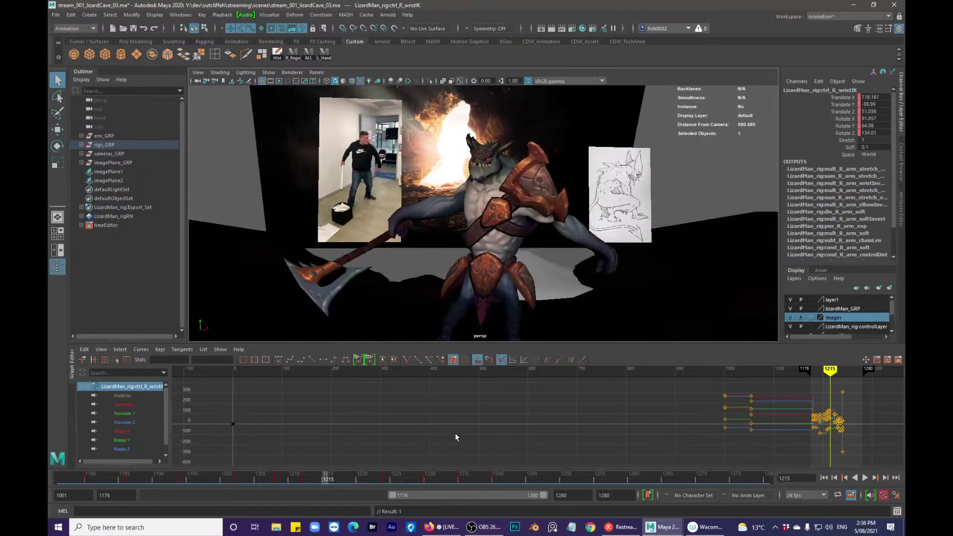
click(389, 479)
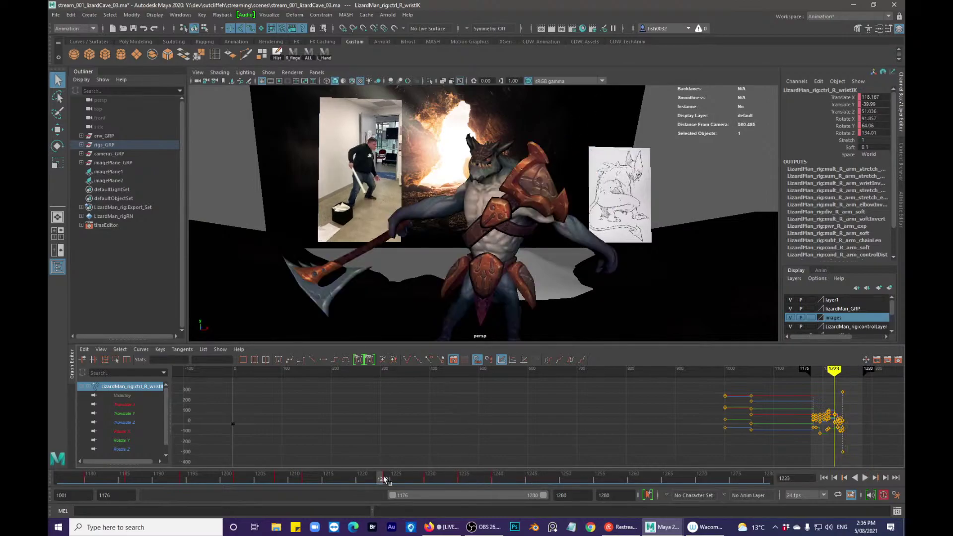
mouse_move(385, 482)
mouse_down()
mouse_move(322, 477)
mouse_move(405, 478)
mouse_up()
key(e)
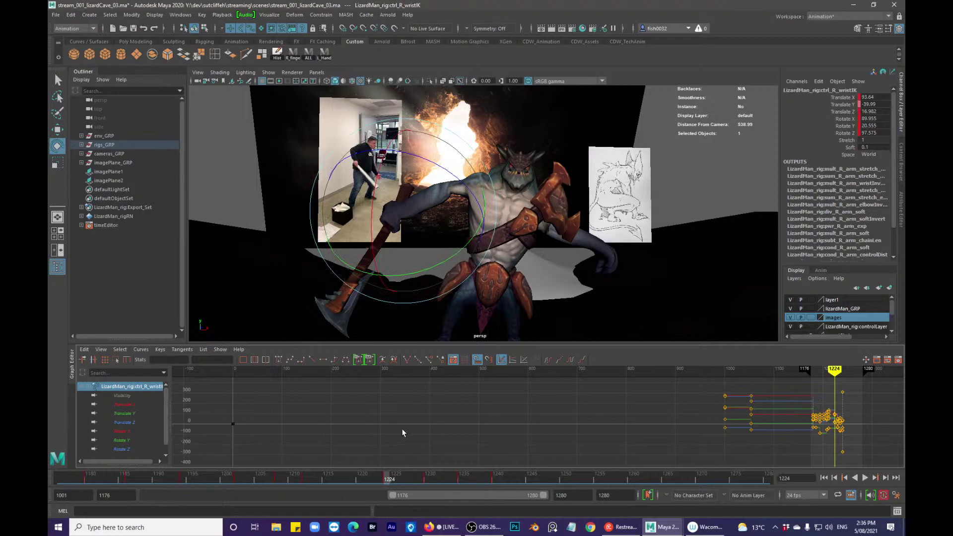
click(400, 478)
drag(400, 478, 403, 480)
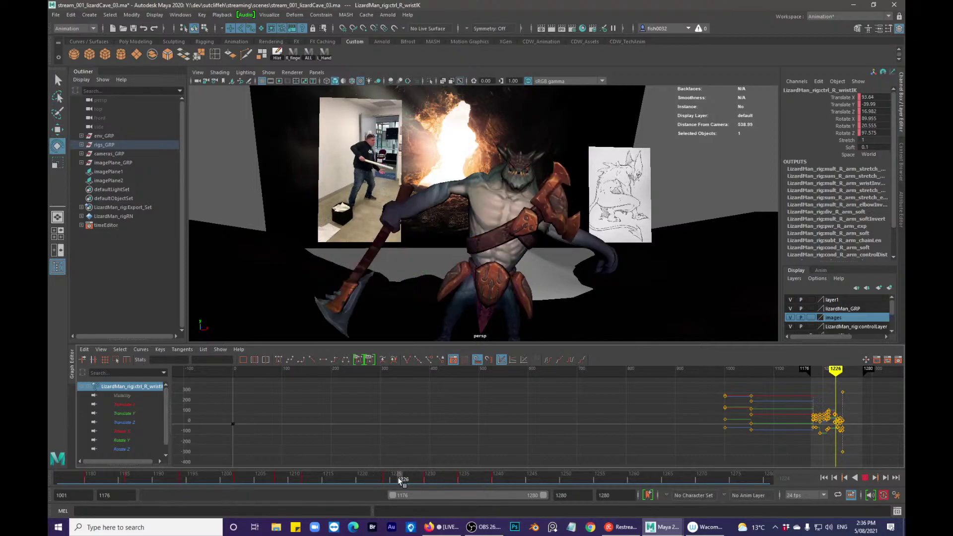
drag(474, 243, 422, 233)
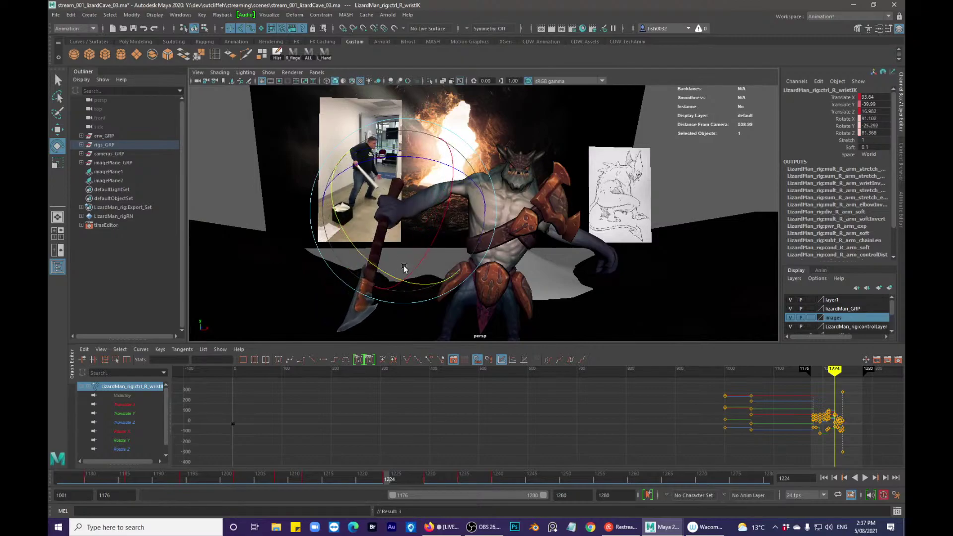
drag(398, 270, 401, 272)
- Repose the right wrist IK control at frame 1230 to about Translate 72.1, -34.4, -10.1 and Rotate 74.0, -10.5, 39.8
key(q)
drag(281, 471, 427, 479)
key(e)
drag(459, 296, 351, 245)
key(w)
drag(413, 230, 416, 198)
key(q)
alt+drag(464, 244, 434, 274)
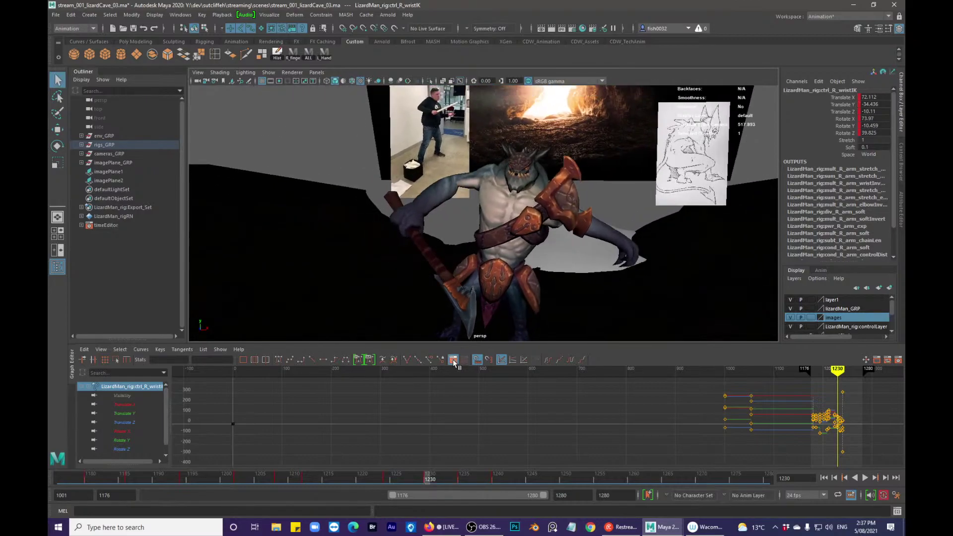
- Move the right wrist IK control at frame 1235 to about Translate 46.0, -6.2, -49.5, with Rotate X about 48.4
drag(385, 478, 463, 477)
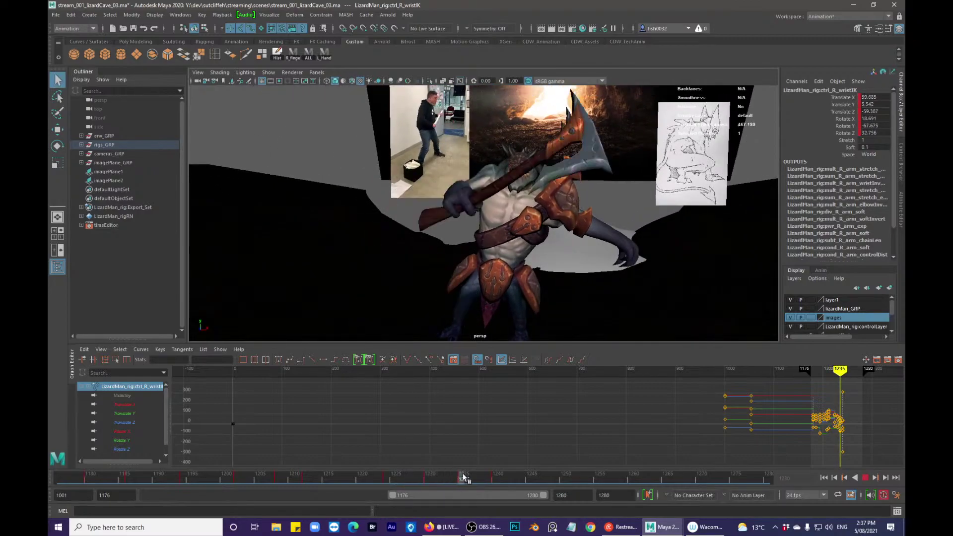
alt+drag(507, 320, 511, 306)
key(w)
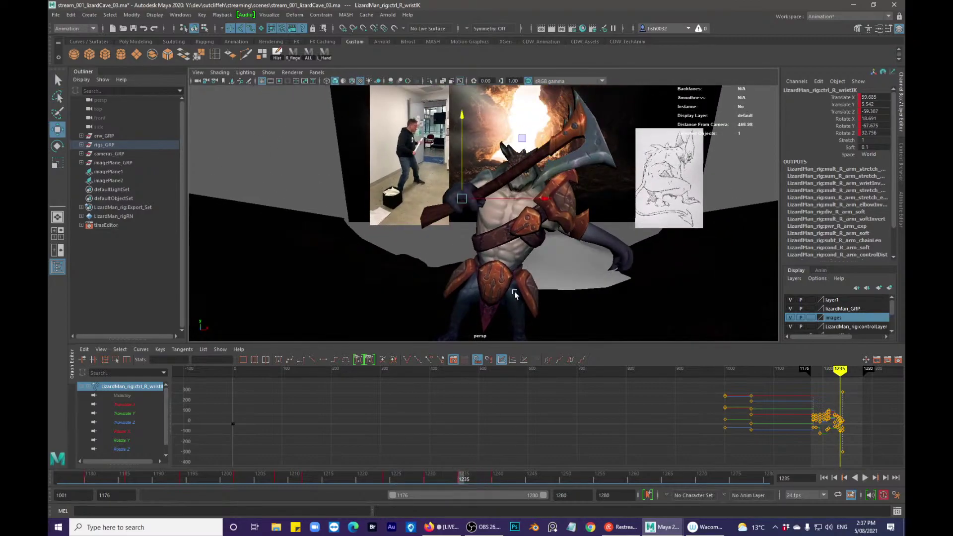
mouse_move(521, 250)
alt+mouse_down()
mouse_move(522, 198)
mouse_move(534, 258)
mouse_move(531, 242)
alt+mouse_up()
key(q)
key(w)
alt+drag(484, 270, 566, 270)
drag(499, 191, 498, 207)
key(q)
alt+drag(548, 230, 477, 224)
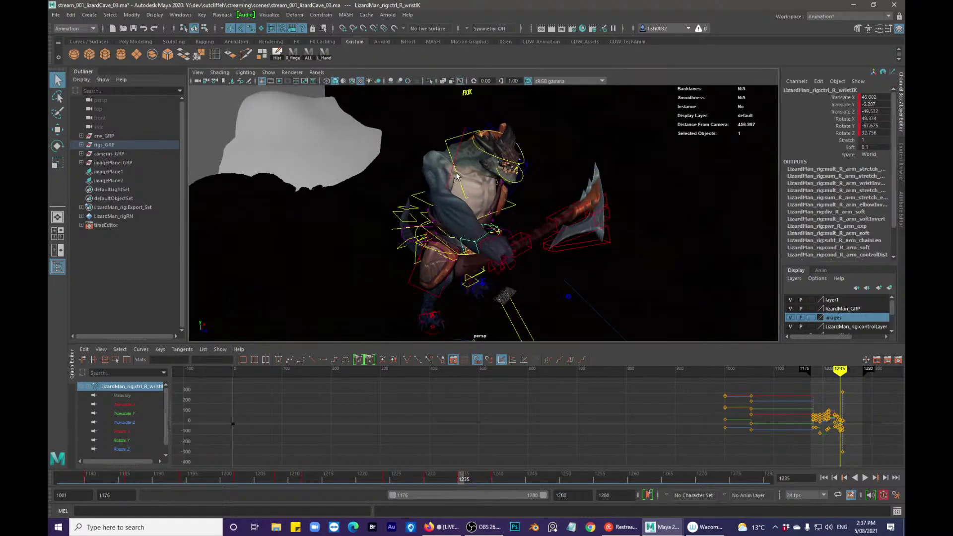
- Rotate the right clavicle control at frame 1235 to about X -9.3, Y 5.5, Z 28.5 and key it
click(453, 181)
key(e)
alt+drag(453, 181, 469, 200)
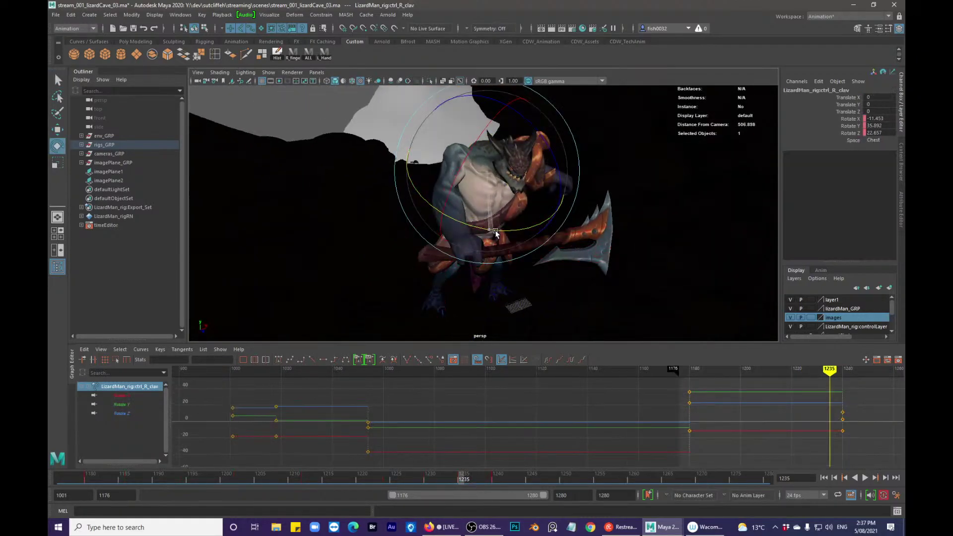
key(q)
drag(531, 223, 498, 268)
key(s)
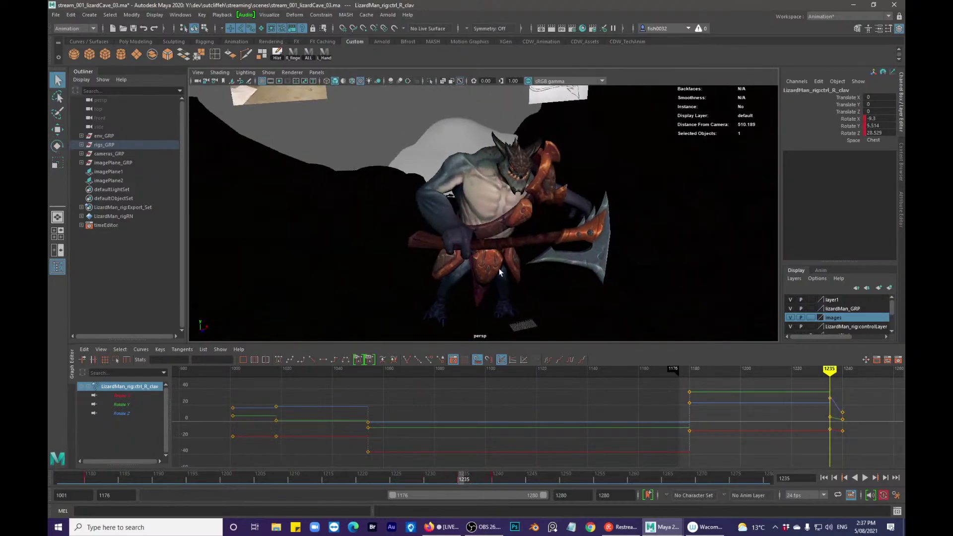
- Play the animation to review the reworked swing poses, then scrub back to frame 1194
mouse_move(367, 477)
mouse_down()
mouse_move(500, 466)
mouse_move(368, 461)
mouse_up()
key(alt+v)
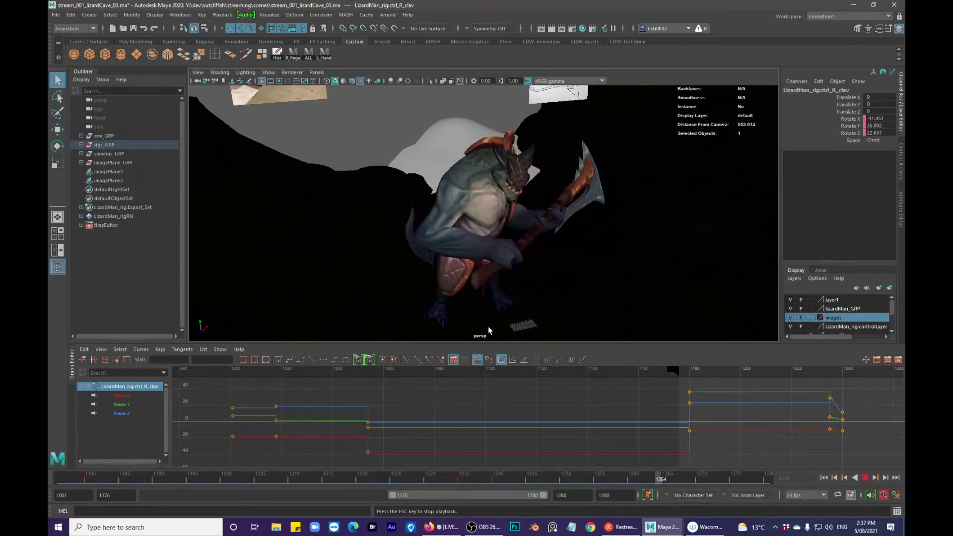
key(Escape)
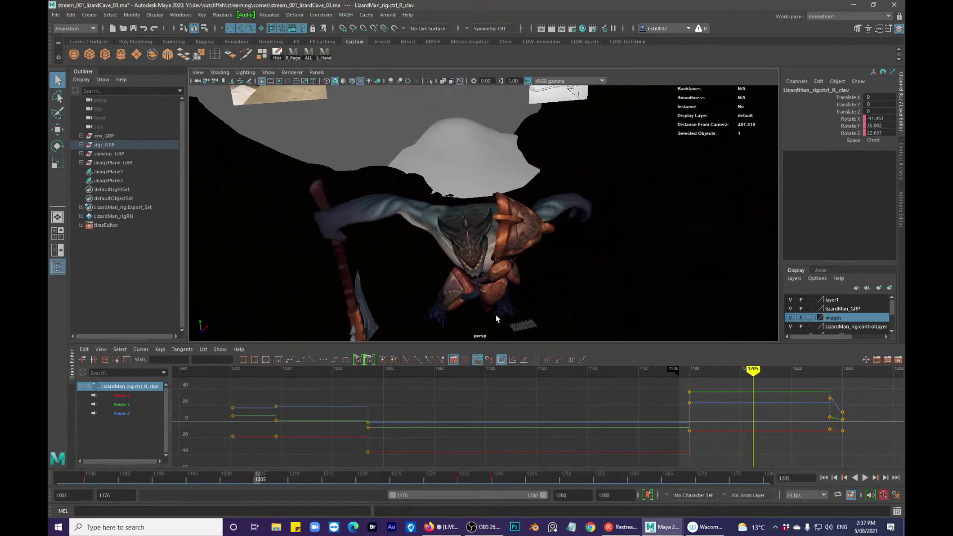
mouse_move(260, 479)
mouse_down()
mouse_move(60, 478)
mouse_move(183, 468)
mouse_up()
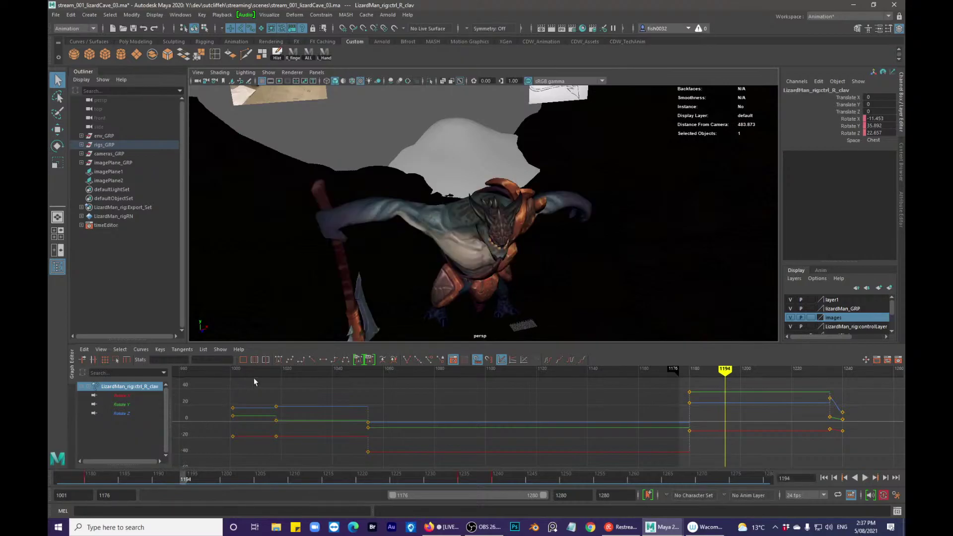
- Move the left wrist IK control at frame 1194 to about Translate -101.7, -35.3, -53.3
alt+drag(469, 271, 435, 280)
key(alt+1)
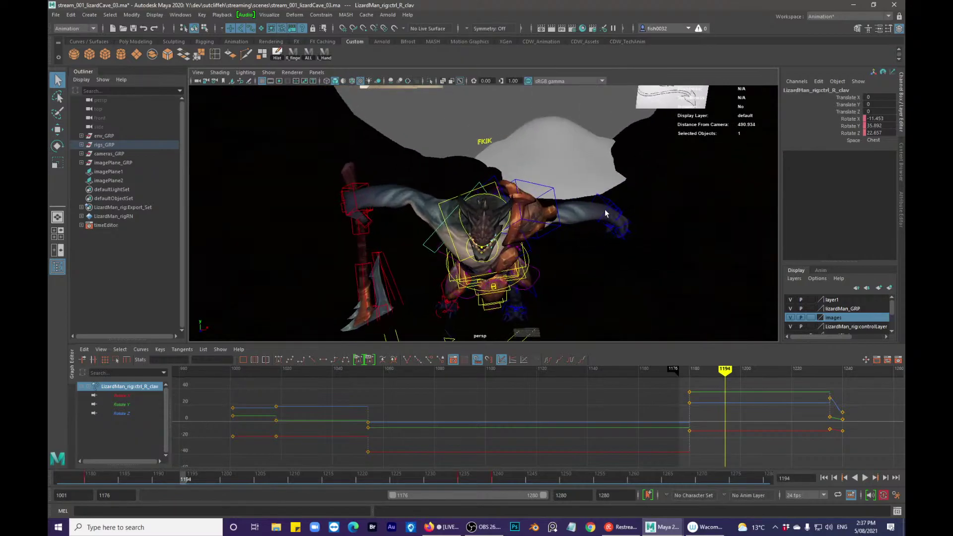
click(604, 213)
key(w)
mouse_move(615, 228)
alt+mouse_down()
mouse_move(598, 241)
mouse_move(620, 245)
alt+mouse_up()
drag(562, 249, 545, 264)
key(alt+1)
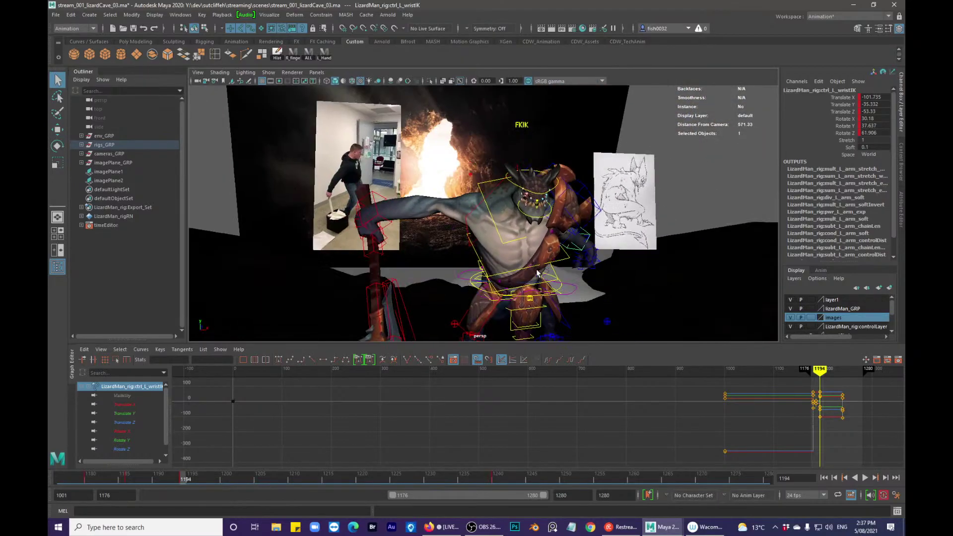
- Compare the neighbouring keys and bend the third spine FK control at frame 1194 to about Rotate X 28
click(562, 265)
key(comma)
key(period)
key(period)
key(comma)
key(comma)
key(period)
key(comma)
key(period)
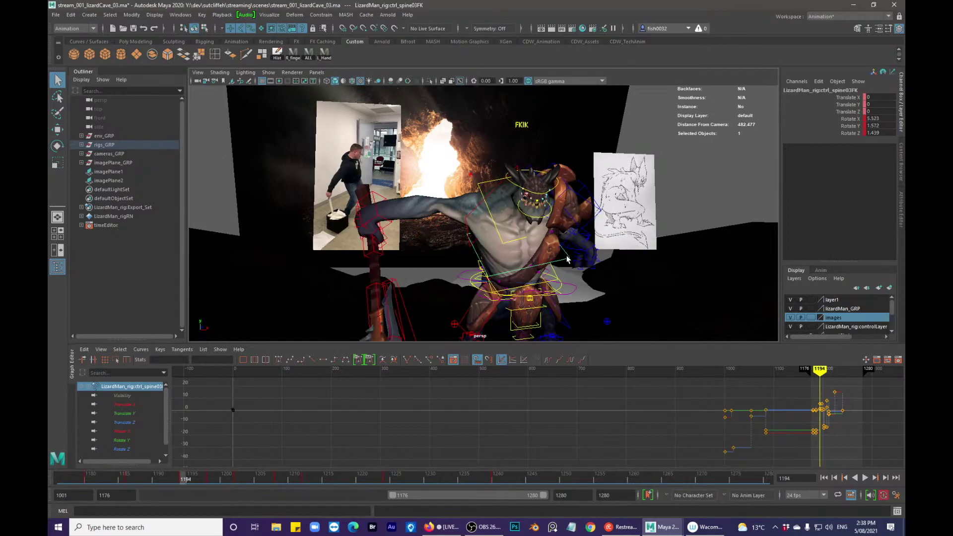
key(e)
drag(526, 285, 586, 276)
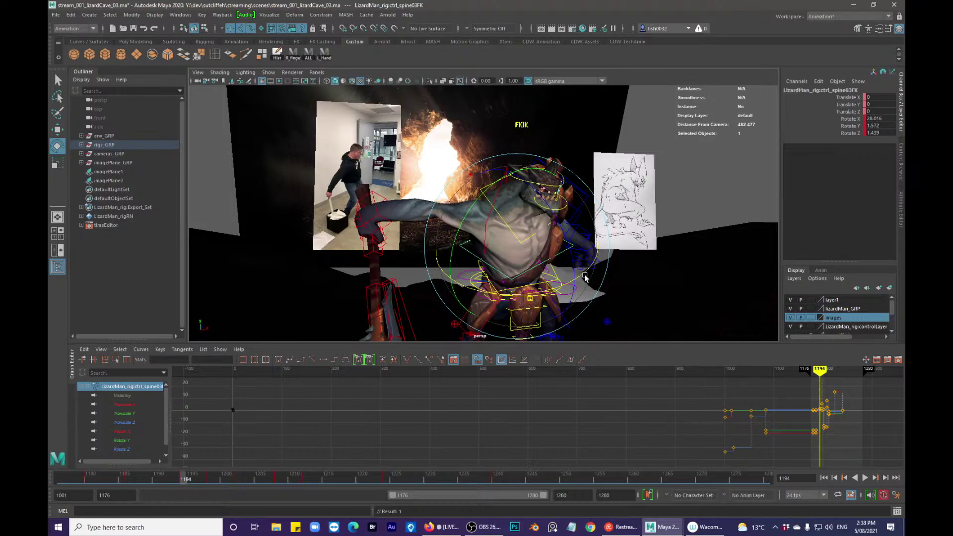
- Rotate the COG control slightly at frame 1194 to adjust the body's lean
click(559, 285)
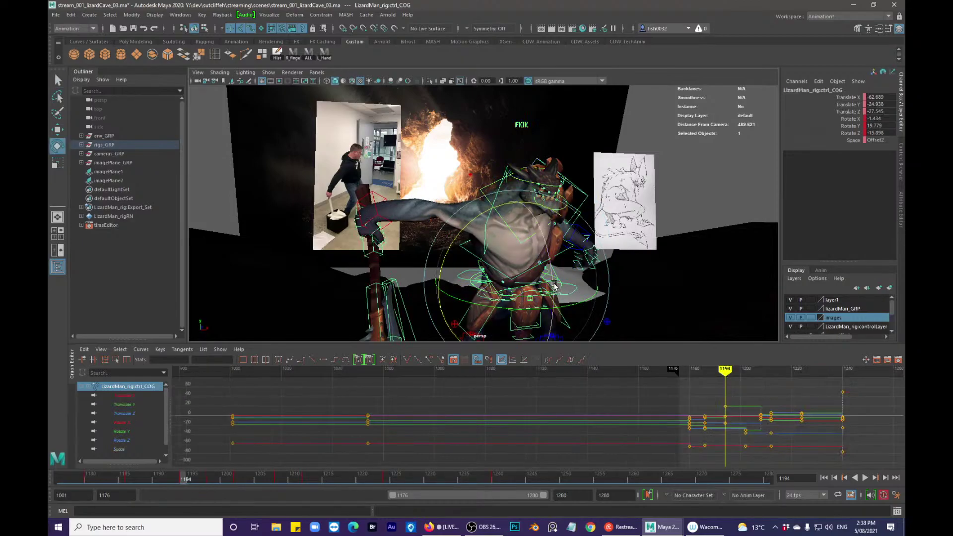
drag(552, 276, 539, 262)
key(q)
- Rotate the neck control at frame 1194 to about X -4.7, Y 5.0, Z -12.4
click(522, 232)
key(alt+1)
key(e)
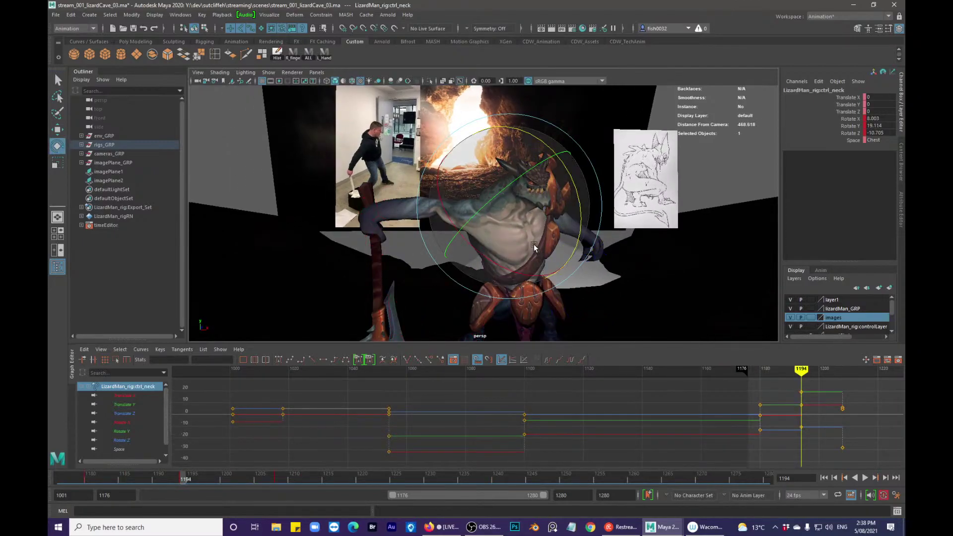
drag(516, 194, 524, 293)
key(q)
key(alt+1)
- Rotate the chest-area control at frame 1194 to adjust the upper-body pose, and reselect the neck control
click(481, 215)
key(alt+1)
key(e)
drag(563, 211, 576, 230)
drag(557, 288, 571, 274)
key(alt+1)
alt+drag(539, 245, 527, 264)
key(q)
click(523, 225)
key(alt+1)
key(alt+1)
key(alt+1)
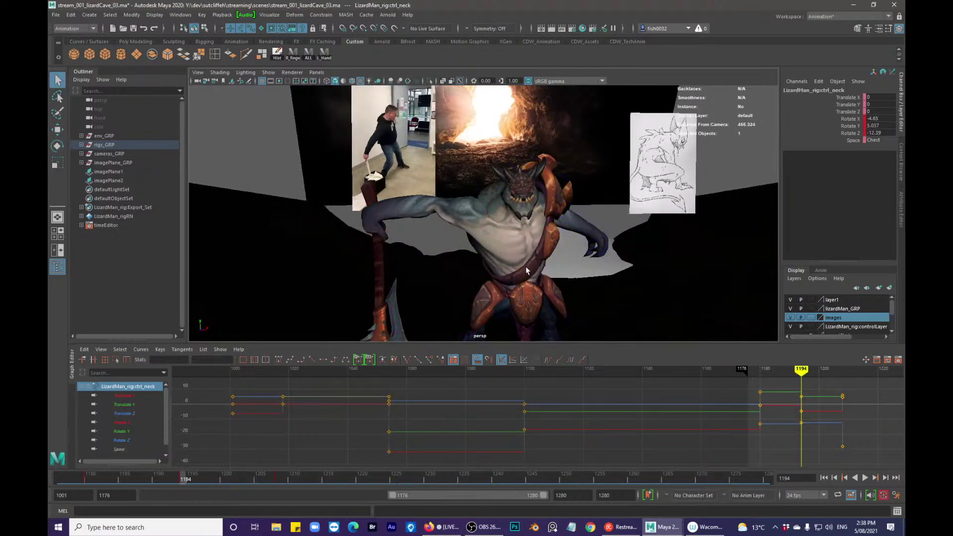
- Play and step through the poses around frames 1180 to 1194 to check the revised upper body
key(alt+v)
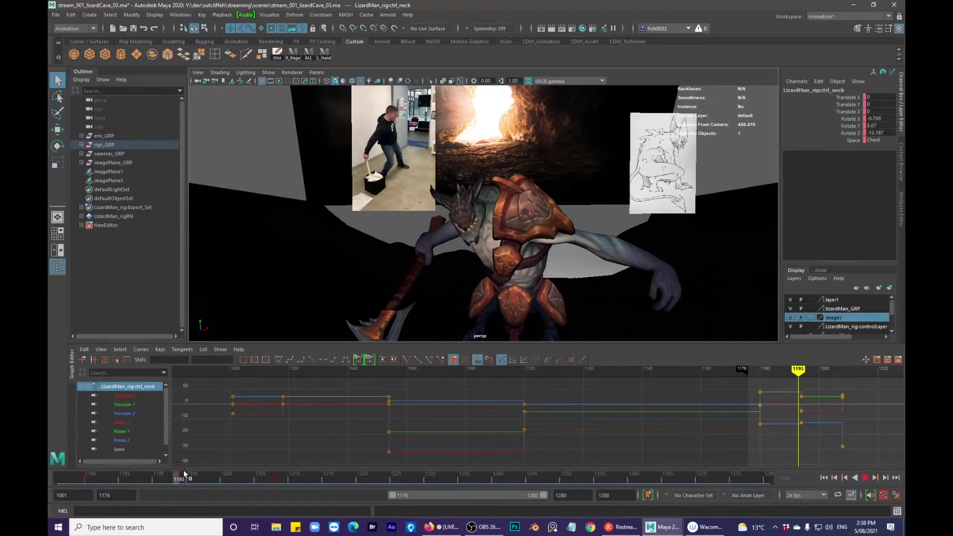
key(alt+v)
key(period)
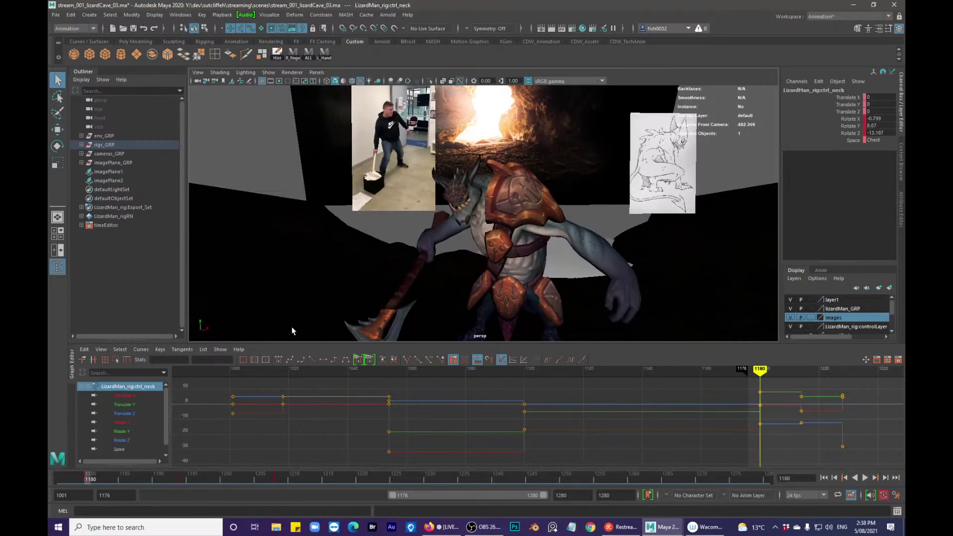
- Select all the rig controls, play the swing, and flip between the poses at frames 1194 and 1198 to compare them
click(308, 54)
key(alt+v)
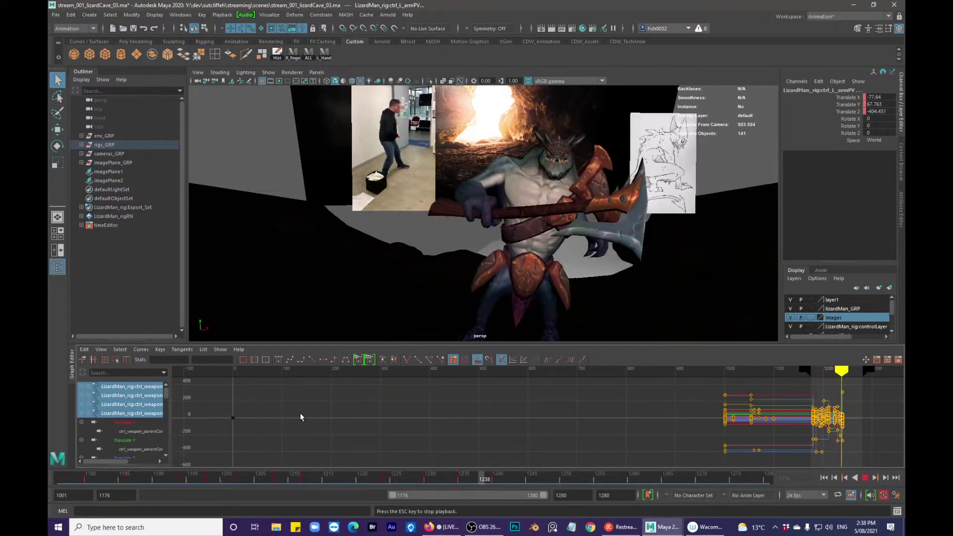
drag(169, 477, 211, 466)
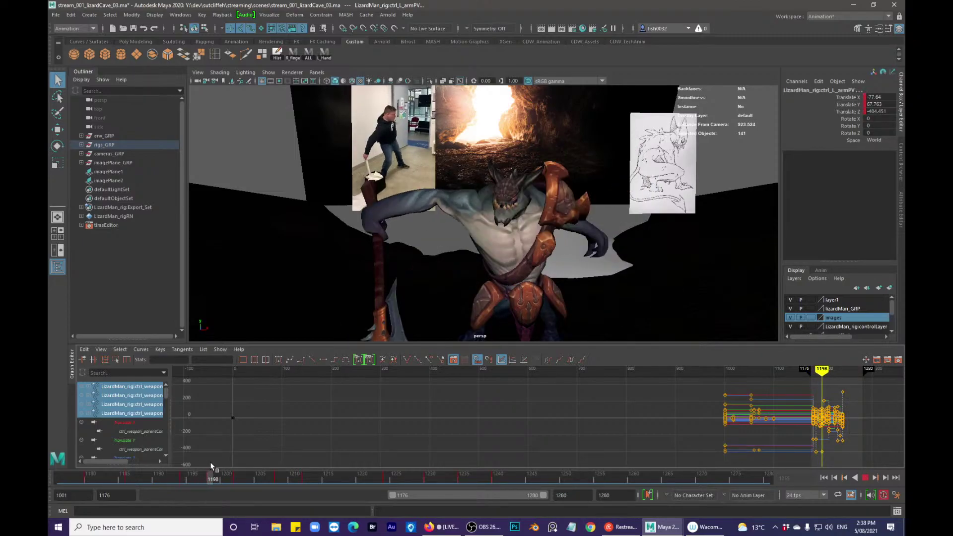
key(comma)
key(period)
key(comma)
key(period)
key(comma)
key(period)
key(comma)
key(period)
key(comma)
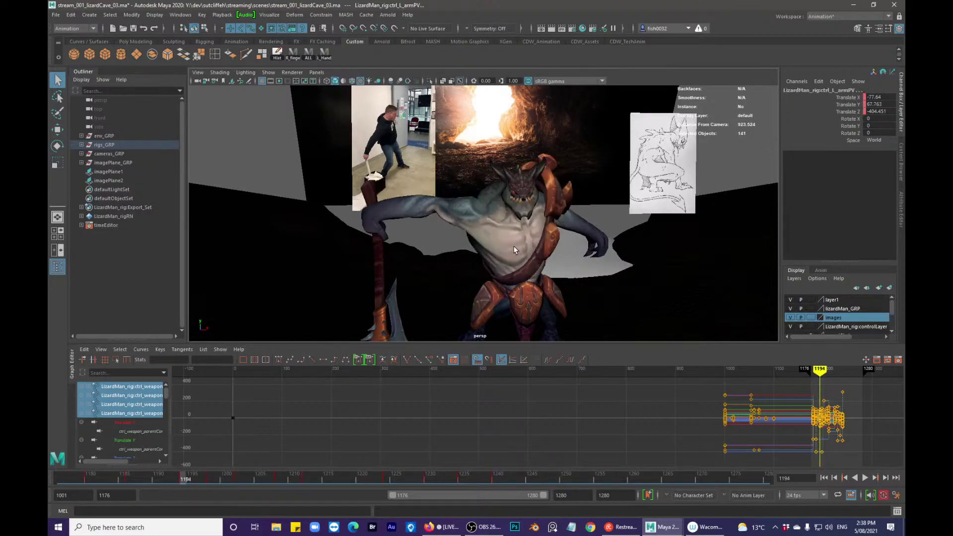
key(period)
key(alt+1)
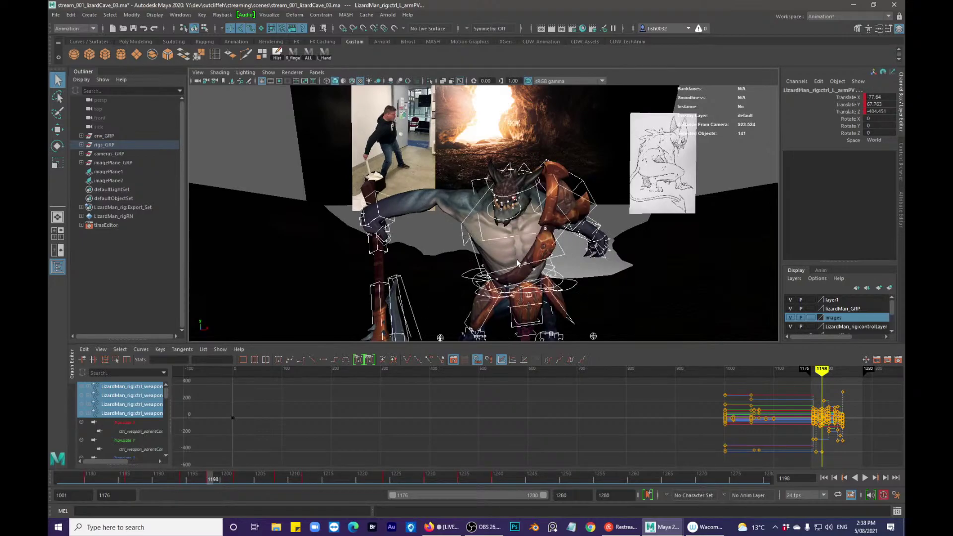
key(comma)
key(period)
key(comma)
key(period)
key(comma)
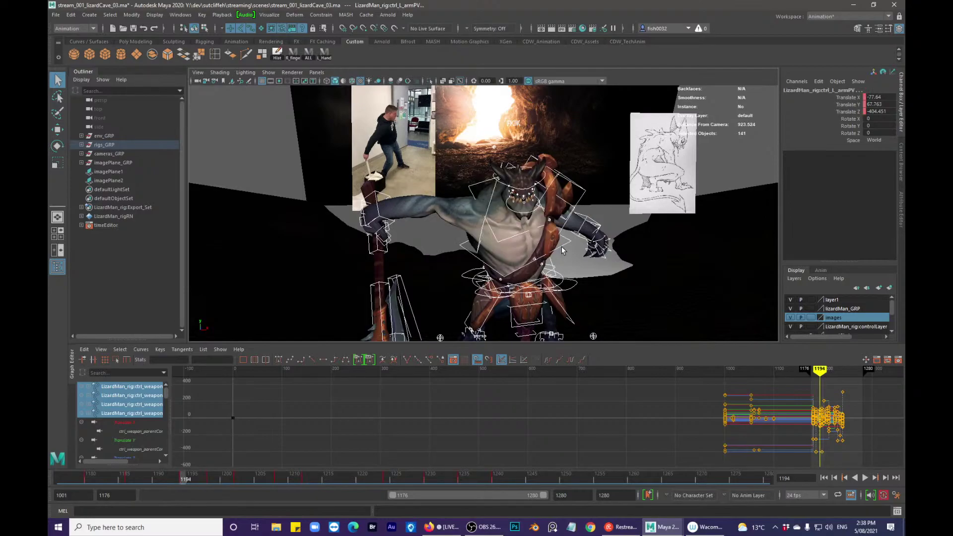
- Select the spine03FK control, compare its rotation at frames 1194 and 1198, and isolate its Rotate X curve in the Graph Editor
click(562, 248)
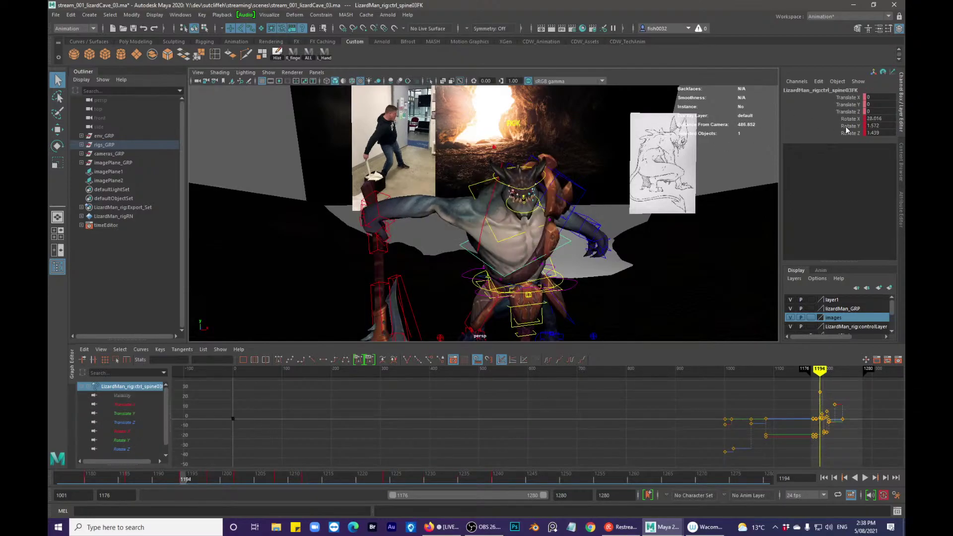
key(period)
key(comma)
key(period)
key(comma)
key(period)
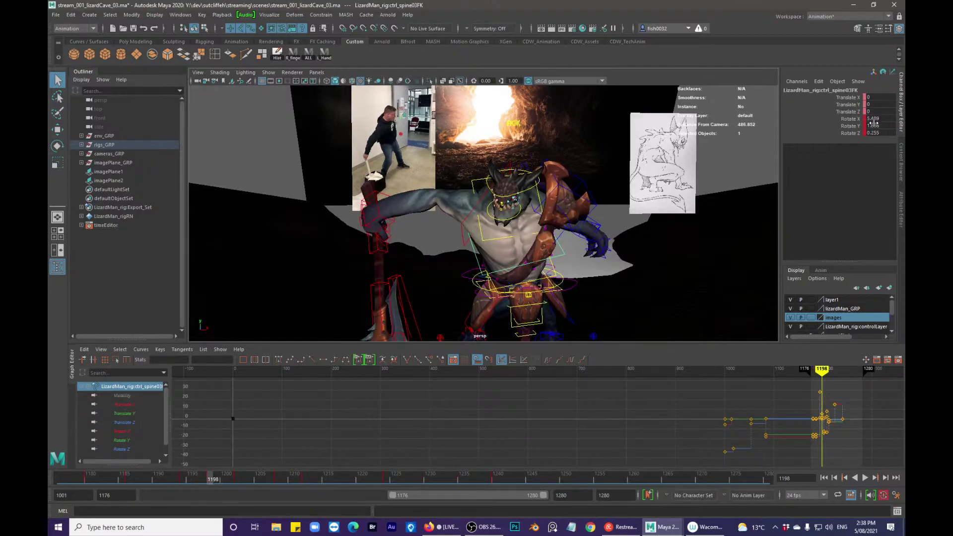
click(156, 431)
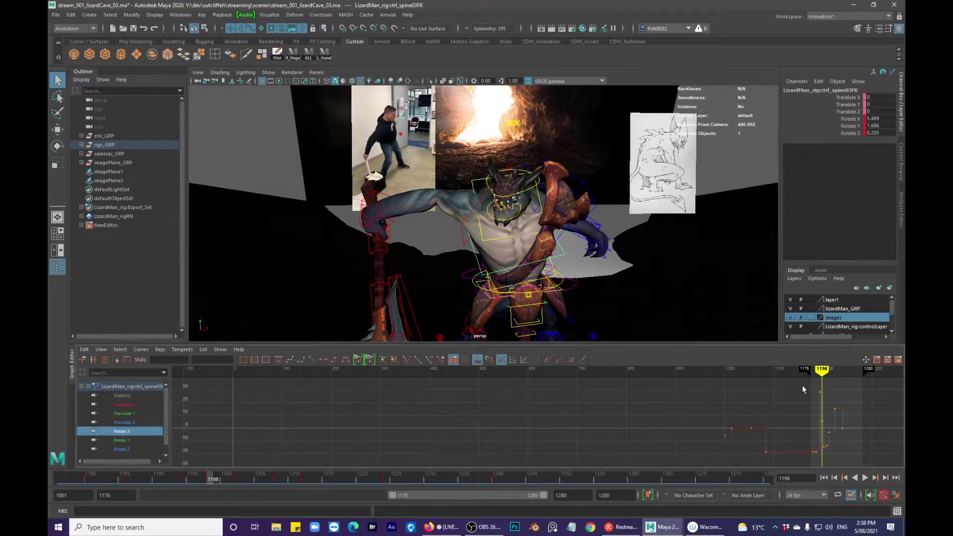
key(f)
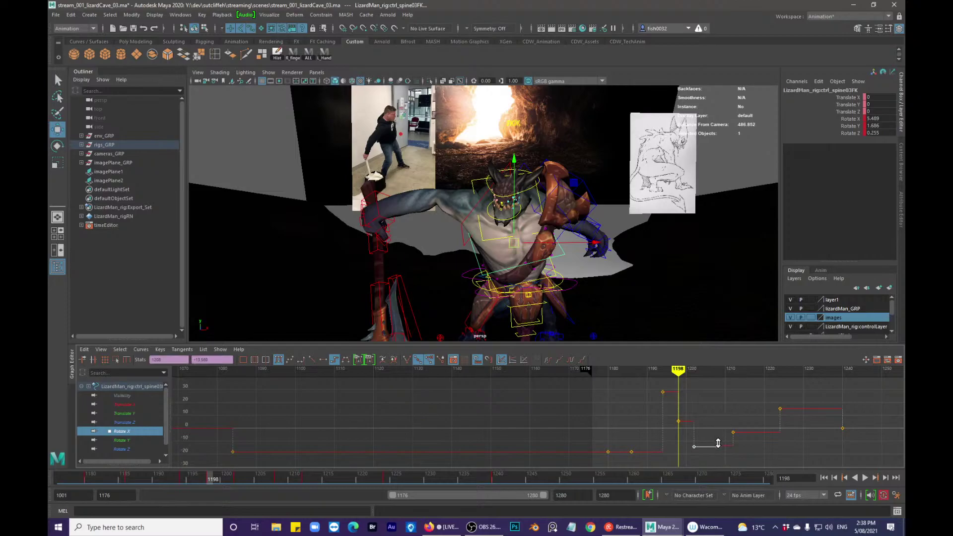
- Try raising the spine03FK Rotate X keys at frames 1202 and 1208 to the level of the 1198 key, and undo it
click(719, 419)
key(comma)
key(period)
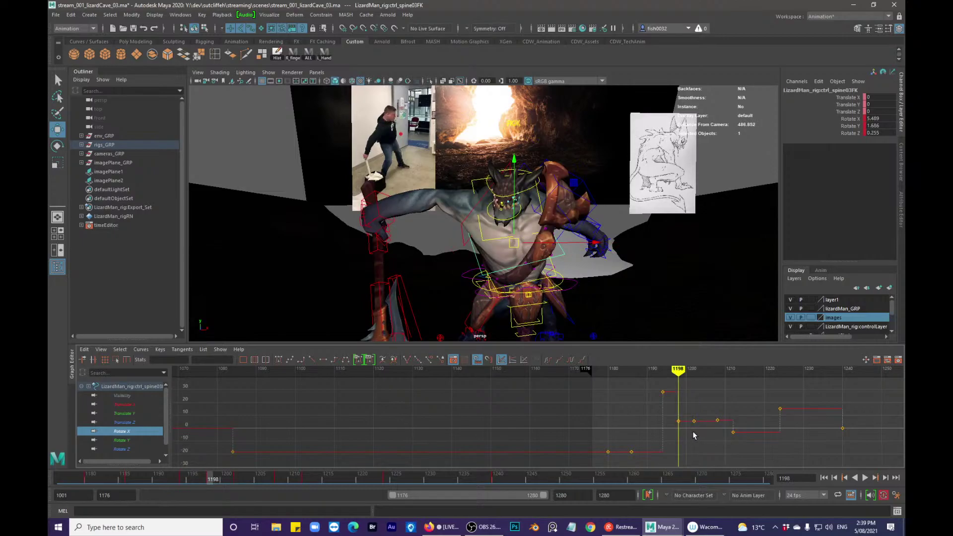
key(ctrl+z)
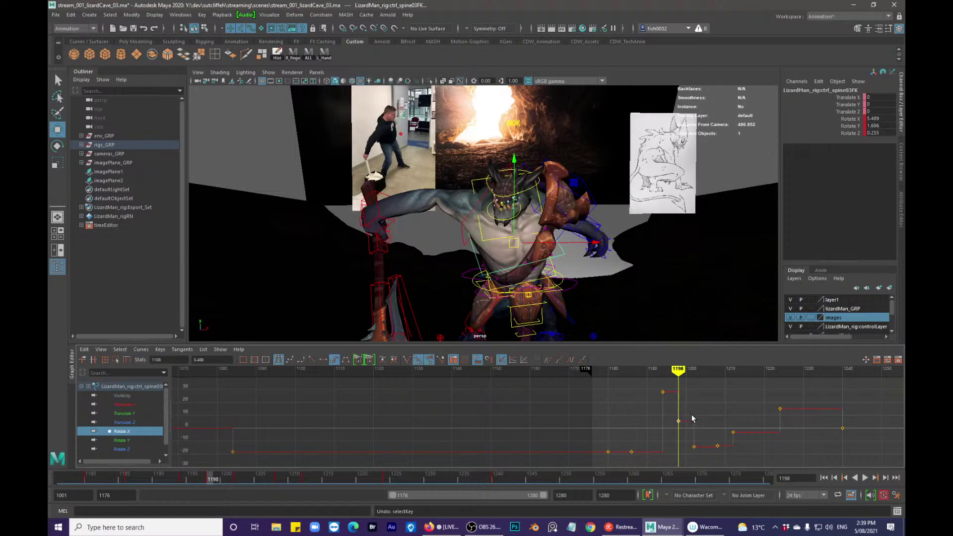
- Raise the spine03FK Rotate X key at frame 1198 to 28.016, matching frame 1194, and flip between both poses
shift+middle_drag(698, 431, 700, 402)
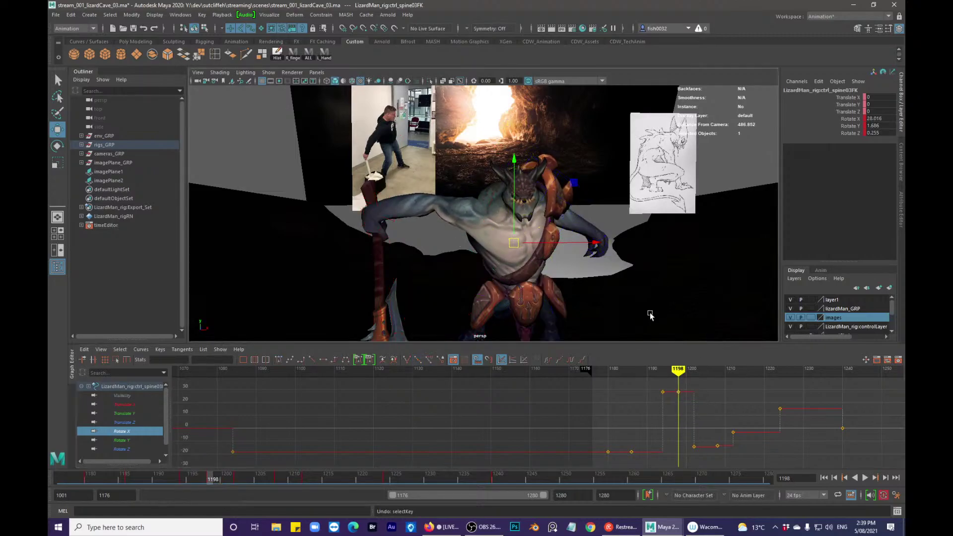
key(comma)
key(period)
key(comma)
key(period)
key(comma)
key(period)
key(comma)
key(period)
key(comma)
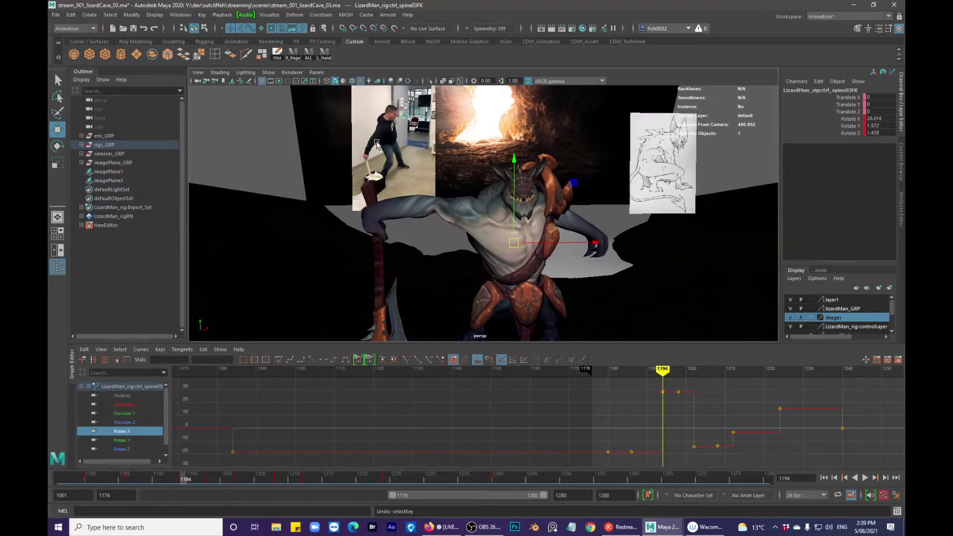
- Step through and play the poses around frames 1186 to 1198 to check the spine against the video reference
key(period)
key(comma)
key(period)
key(comma)
key(period)
key(comma)
key(period)
key(comma)
key(period)
key(comma)
key(period)
key(comma)
key(period)
key(comma)
key(period)
key(comma)
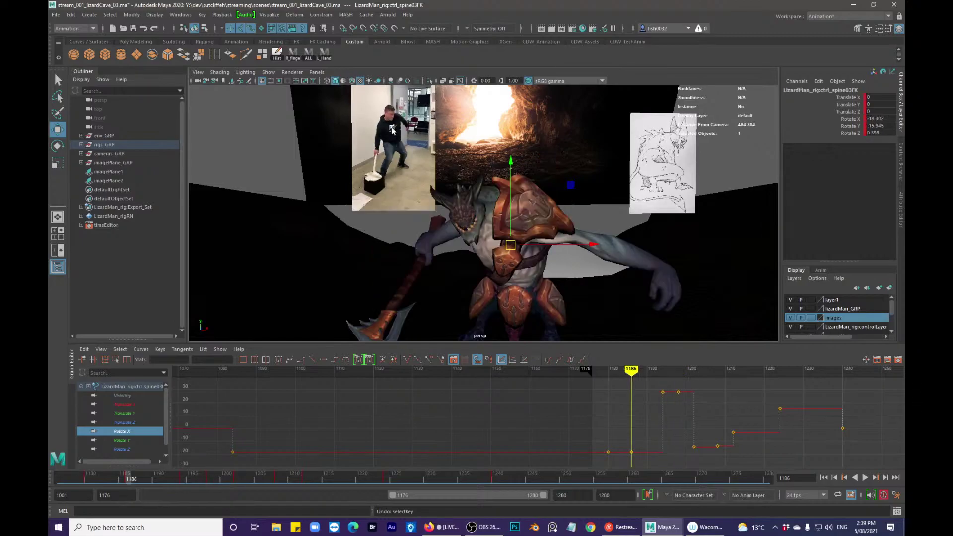
key(period)
key(comma)
key(period)
key(comma)
key(period)
key(comma)
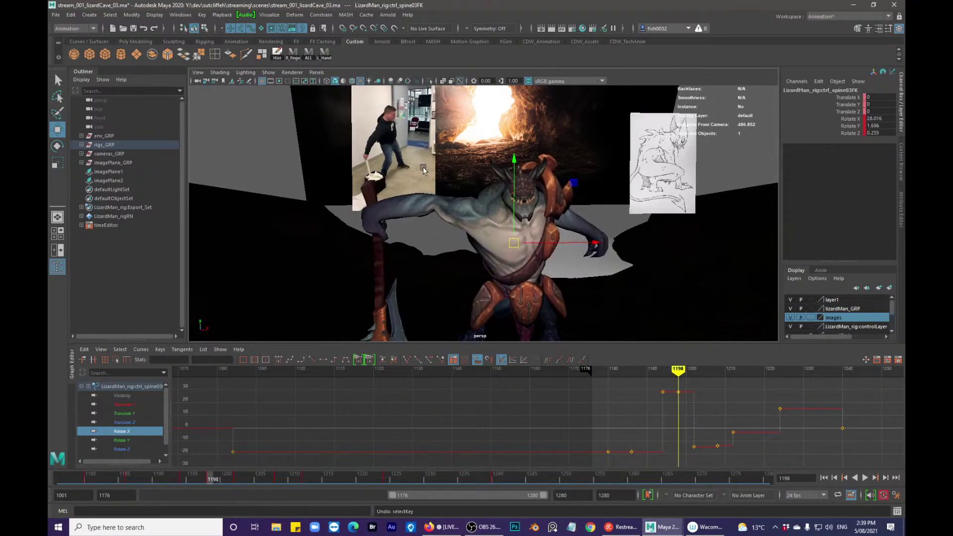
key(alt+v)
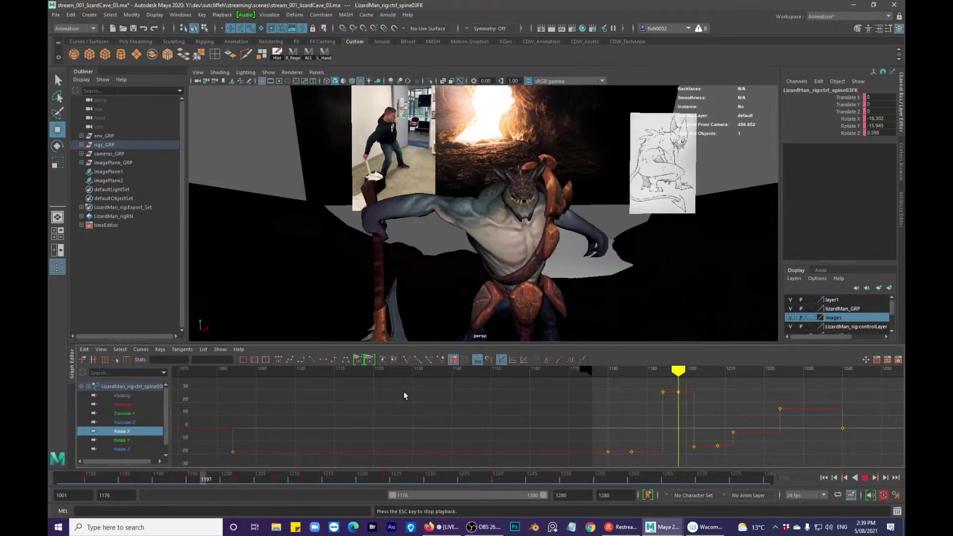
- Rotate the spine03FK control at frame 1202 to about X -8.9, Y -3.6, Z -0.5
drag(215, 480, 240, 482)
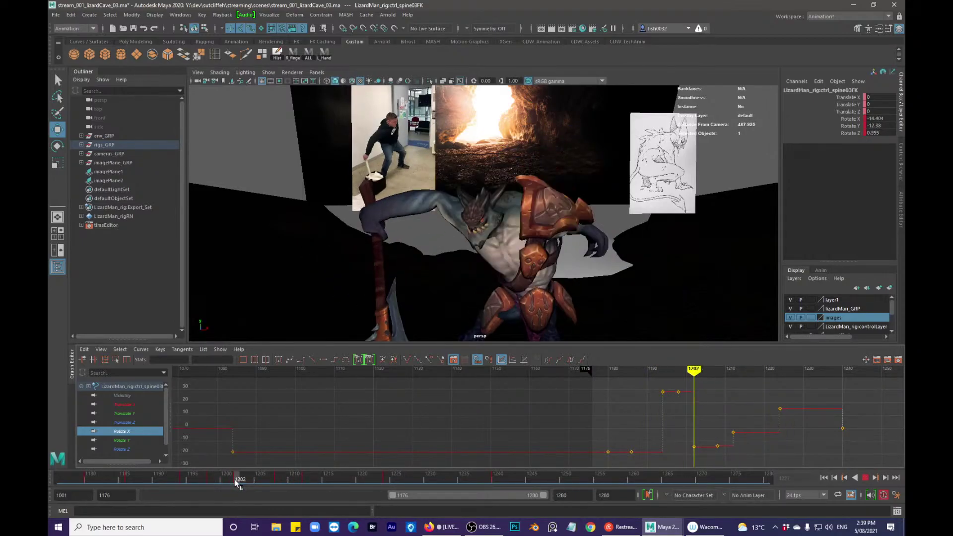
key(e)
drag(574, 266, 577, 205)
key(q)
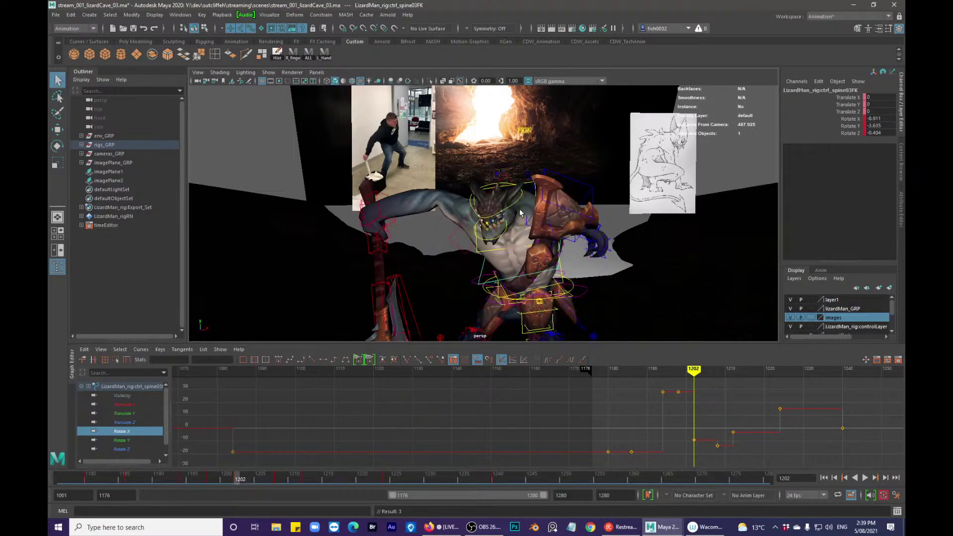
- Rotate the head control at frame 1202 to about X 7.6, Y -5.4, Z 28.4
click(540, 222)
key(e)
drag(544, 261, 550, 231)
key(q)
- Scrub and play through the swing to review the adjusted head and spine around frame 1202
mouse_move(233, 478)
mouse_down()
mouse_move(210, 475)
mouse_move(319, 481)
mouse_up()
key(alt+v)
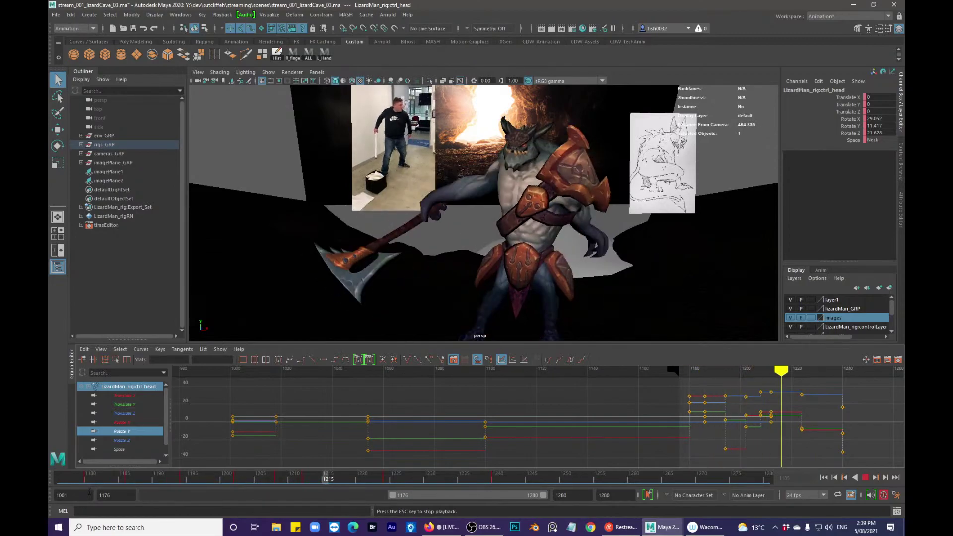
click(61, 480)
mouse_move(71, 480)
mouse_down()
mouse_move(184, 489)
mouse_move(283, 468)
mouse_move(223, 470)
mouse_move(236, 468)
mouse_up()
key(alt+v)
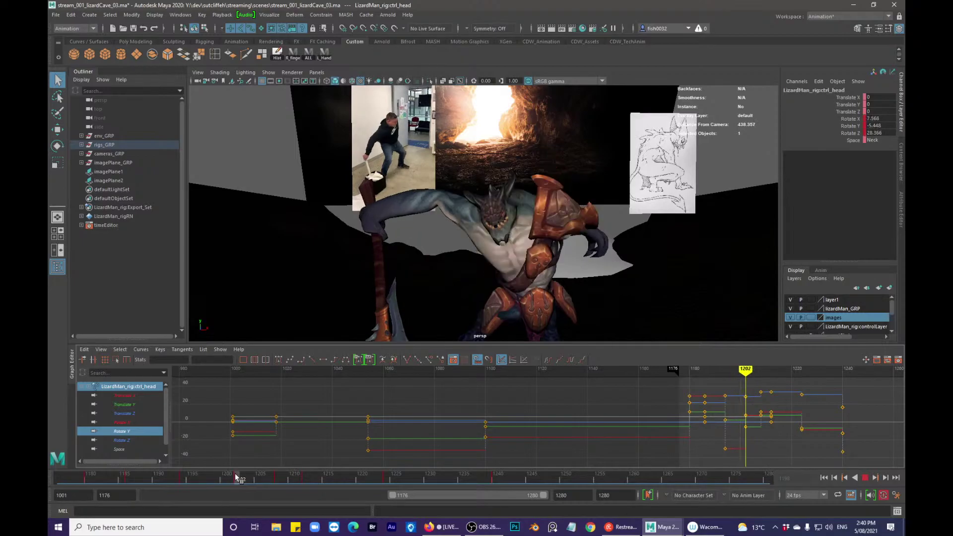
drag(234, 472, 235, 472)
- Examine the upper-body change between the poses around frames 1200 and 1202 from a different viewing angle
alt+drag(509, 254, 512, 254)
key(alt+comma)
key(alt+period)
key(alt+comma)
key(alt+period)
key(alt+comma)
key(alt+period)
key(alt+comma)
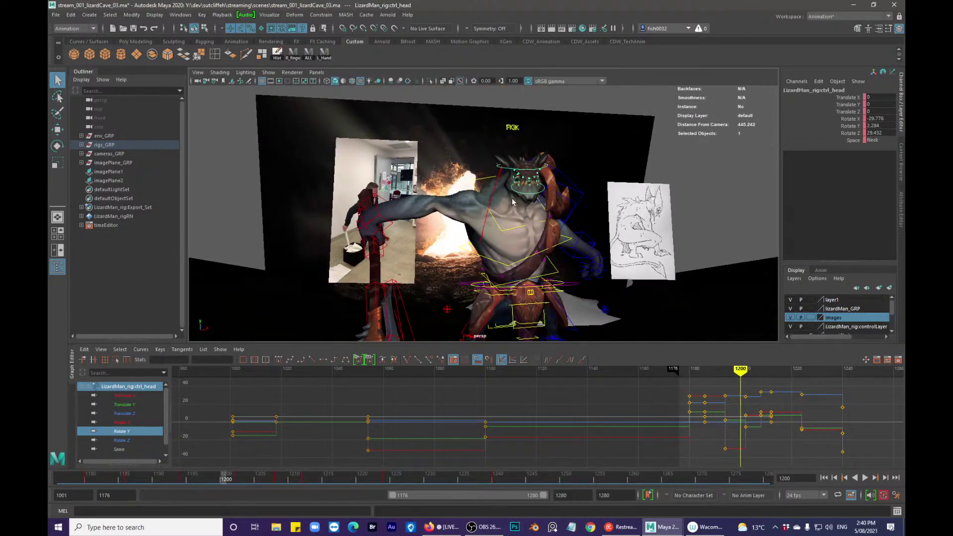
key(alt+period)
key(alt+comma)
key(alt+period)
key(alt+comma)
key(alt+period)
key(alt+comma)
key(alt+period)
key(alt+comma)
key(alt+period)
key(alt+comma)
key(alt+period)
key(alt+comma)
key(alt+period)
key(alt+comma)
key(alt+period)
key(alt+comma)
key(alt+period)
key(alt+comma)
key(alt+period)
key(alt+comma)
key(alt+period)
key(alt+comma)
- Bring the floating renderCamera view window over the main viewport and go to frame 1202
drag(197, 477, 226, 478)
drag(904, 186, 288, 138)
mouse_move(221, 485)
mouse_down()
mouse_move(300, 478)
mouse_move(177, 475)
mouse_move(287, 470)
mouse_move(193, 478)
mouse_move(277, 477)
mouse_move(233, 478)
mouse_up()
- Rotate the spine02FK control at frame 1202 to adjust the torso in the render camera view
key(alt+1)
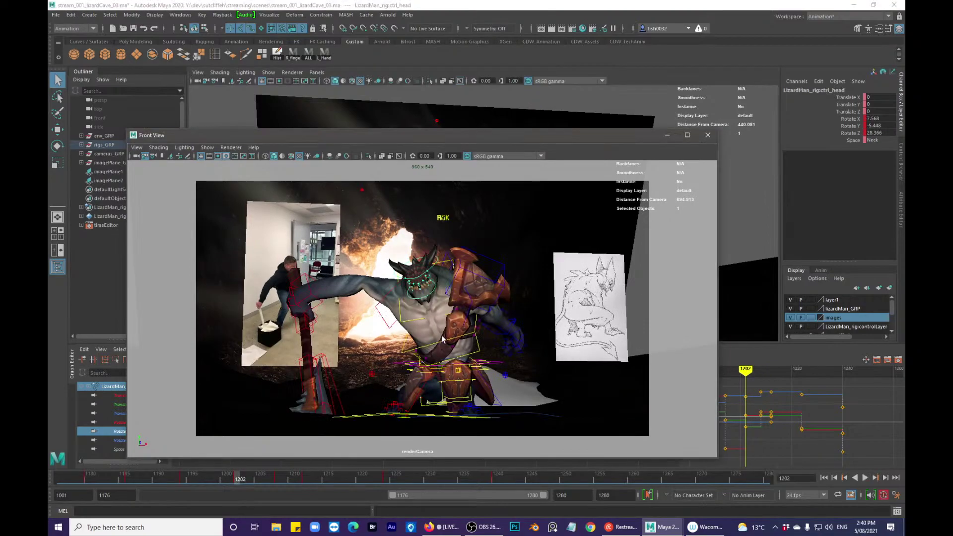
click(478, 348)
key(alt+1)
key(e)
drag(472, 277, 488, 302)
- Flip through the key poses from frame 1194 to 1208 in the render camera view to check the torso
key(comma)
key(period)
key(period)
key(comma)
key(comma)
key(comma)
key(period)
key(period)
key(period)
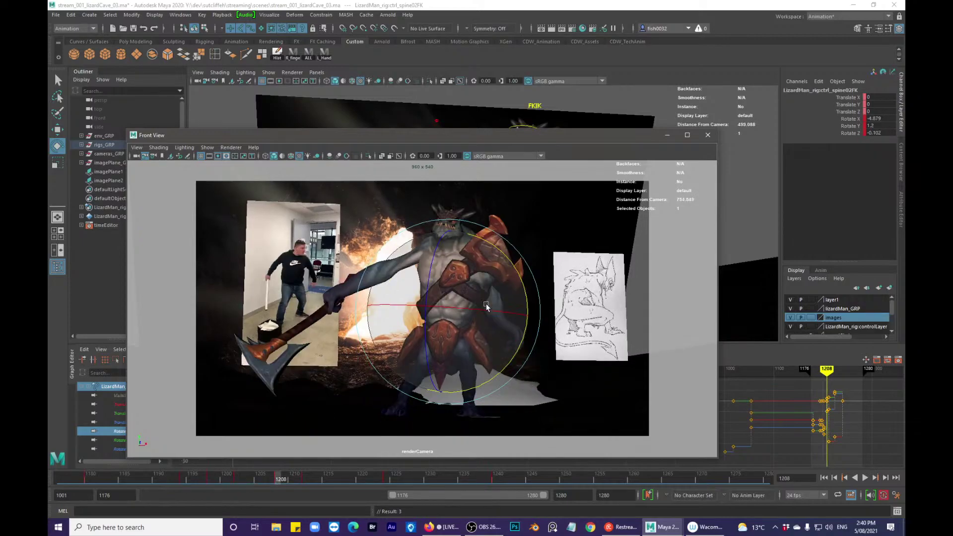
key(comma)
key(comma)
key(comma)
key(period)
key(period)
key(comma)
key(comma)
key(comma)
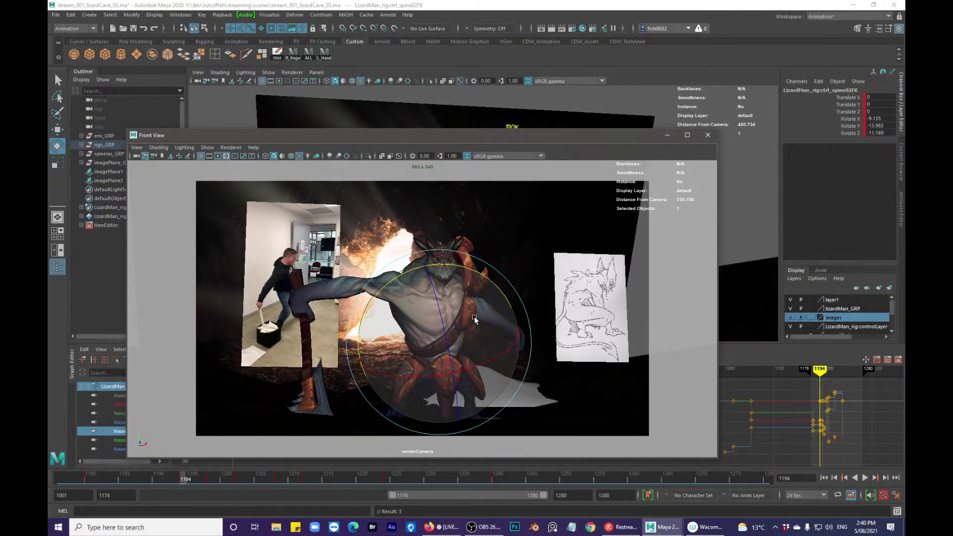
key(period)
- Rotate the neck control at frame 1194 to about X -4.7, Y -8.1, Z -11.4
key(alt+1)
key(q)
click(452, 279)
click(452, 272)
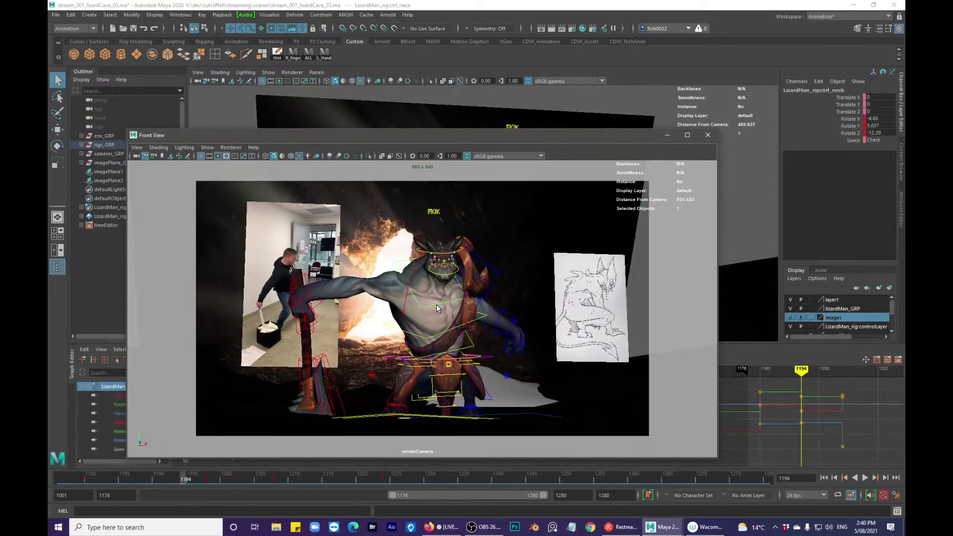
key(alt+1)
key(e)
drag(476, 229, 463, 235)
key(q)
- Scrub through frames 1180 to 1207 in the render camera view to review the neck and head against the reference
key(comma)
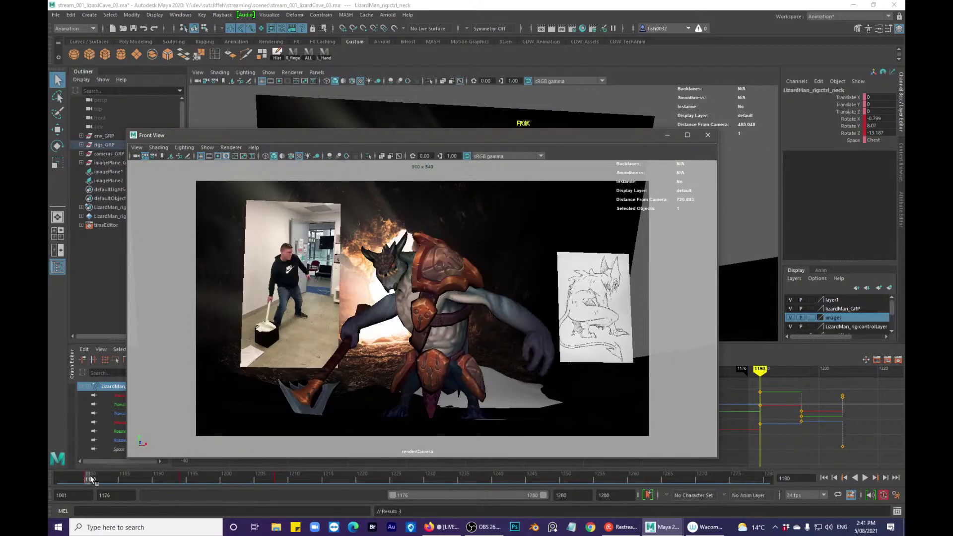
mouse_move(91, 478)
mouse_down()
mouse_move(327, 471)
mouse_move(185, 475)
mouse_move(281, 469)
mouse_move(266, 467)
mouse_up()
key(alt+1)
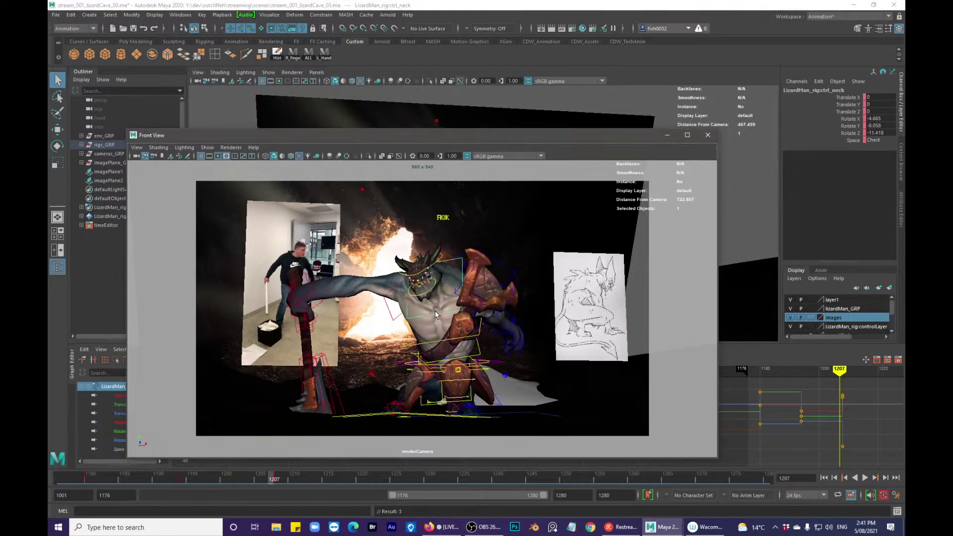
click(439, 259)
key(alt+1)
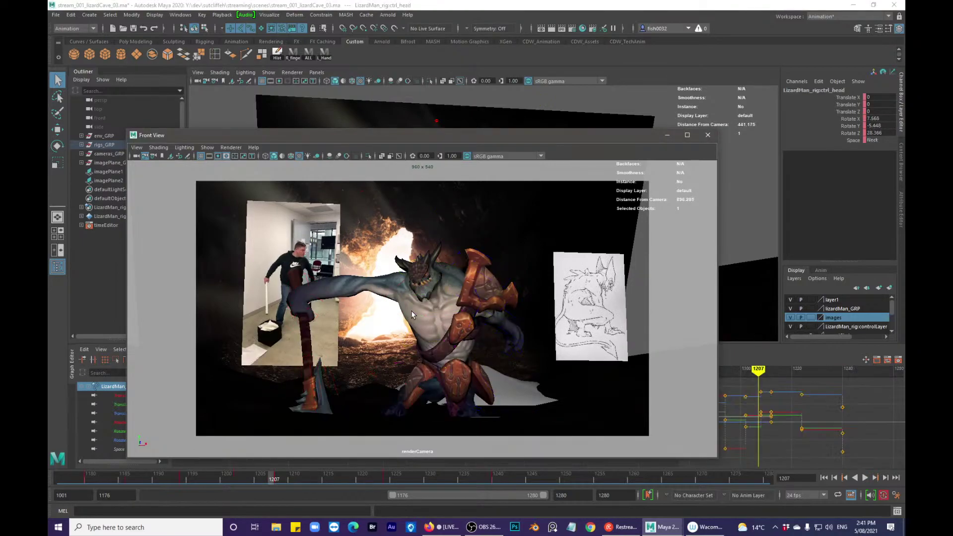
key(comma)
drag(184, 476, 280, 468)
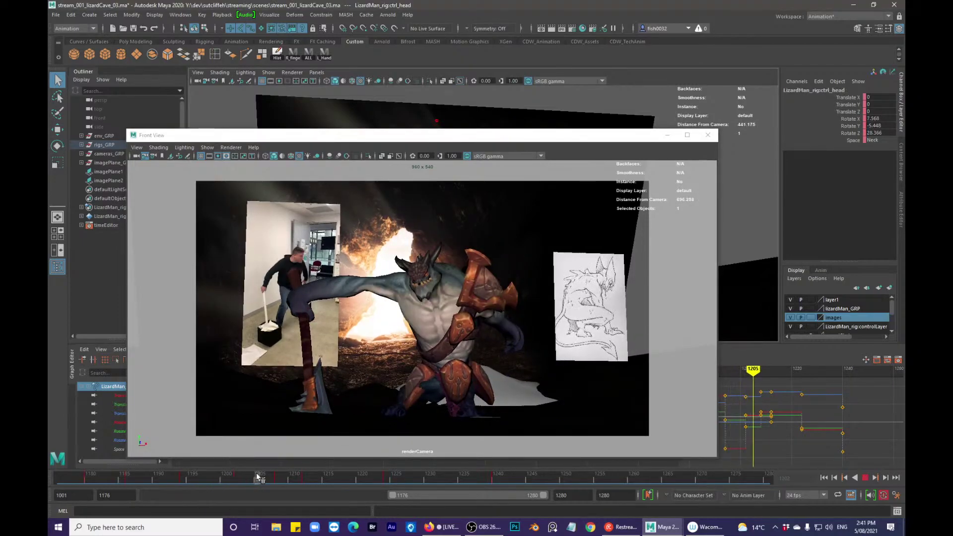
click(188, 477)
click(130, 474)
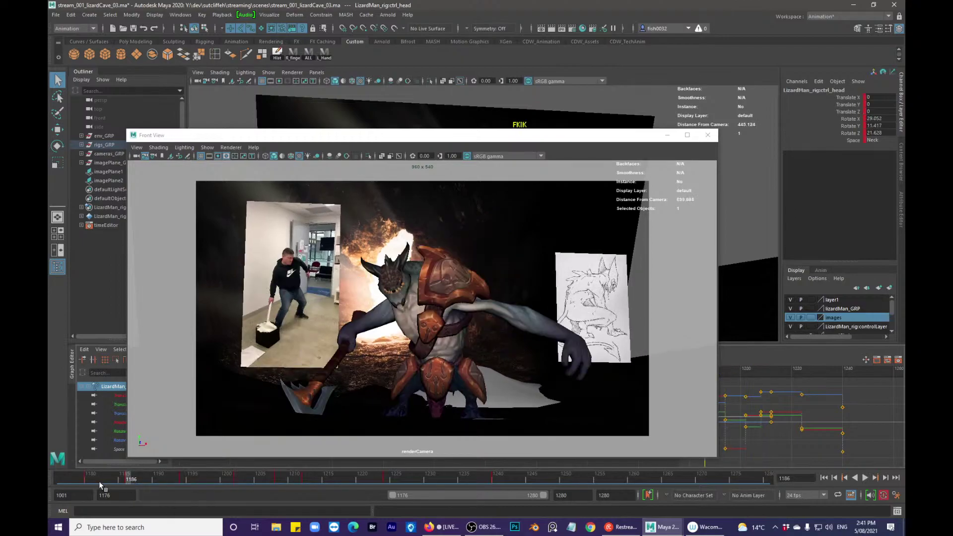
click(94, 478)
mouse_move(90, 478)
mouse_down()
mouse_move(251, 463)
mouse_move(57, 480)
mouse_move(126, 480)
mouse_up()
mouse_move(165, 477)
mouse_down()
mouse_move(201, 466)
mouse_move(283, 466)
mouse_move(199, 475)
mouse_move(278, 461)
mouse_move(215, 485)
mouse_move(206, 474)
mouse_move(245, 464)
mouse_move(234, 461)
mouse_move(238, 470)
mouse_up()
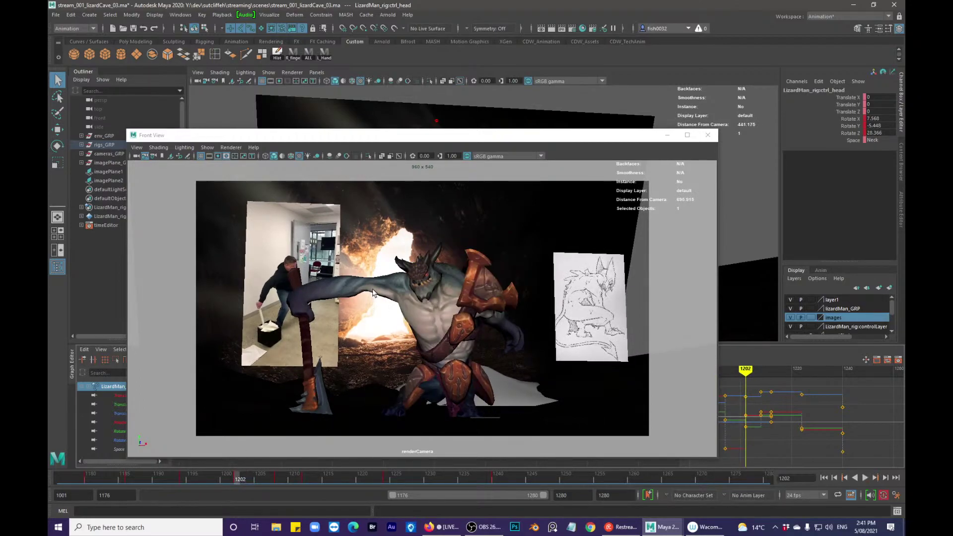
- Rotate the neck control at frame 1202 to adjust the head's lean, and scrub on to frame 1216 to check it
click(453, 293)
click(445, 313)
key(alt+1)
key(e)
drag(468, 258, 488, 267)
drag(187, 482, 335, 475)
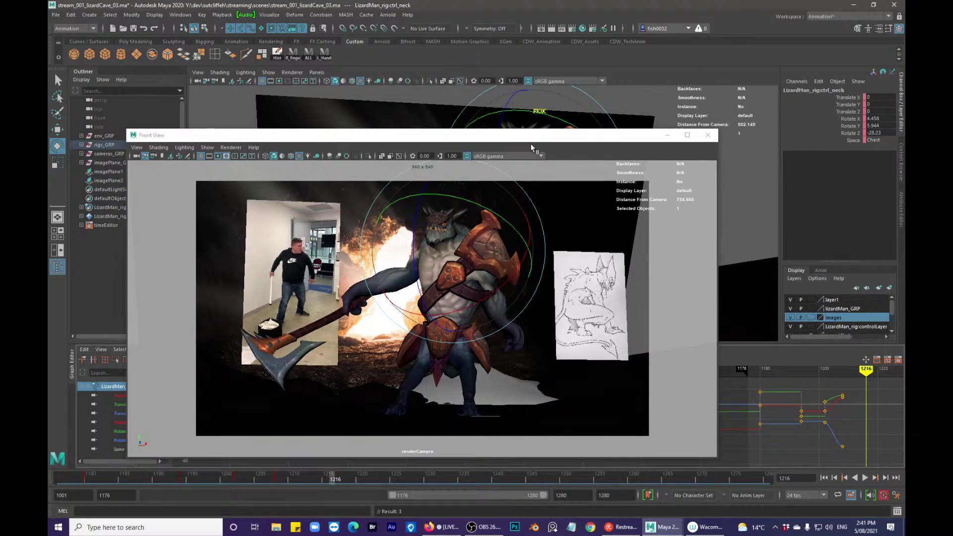
- Select all of the lizard man's controls, play the animation in the render camera view, and scrub to frame 1235
drag(530, 145, 515, 71)
drag(316, 61, 456, 141)
click(324, 53)
click(430, 396)
key(alt+v)
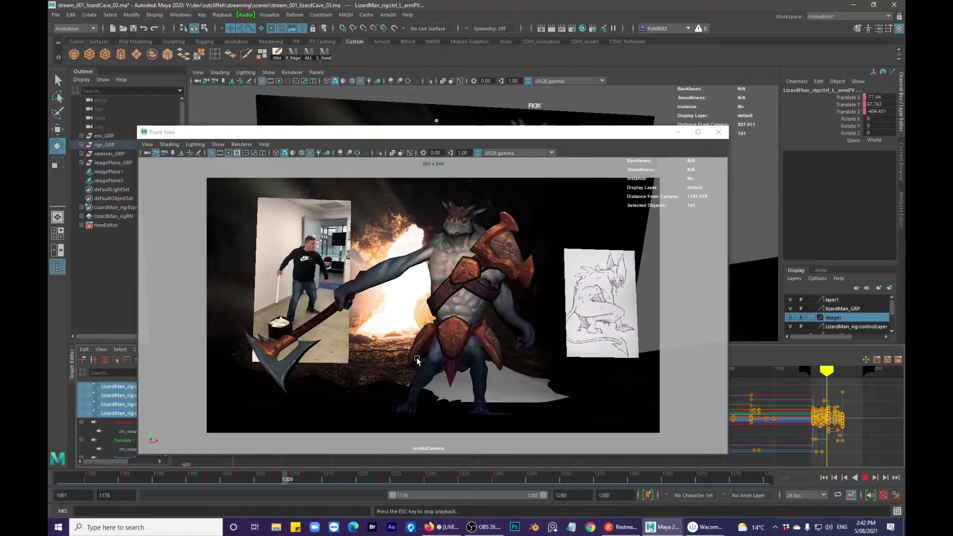
key(alt+v)
drag(314, 476, 467, 448)
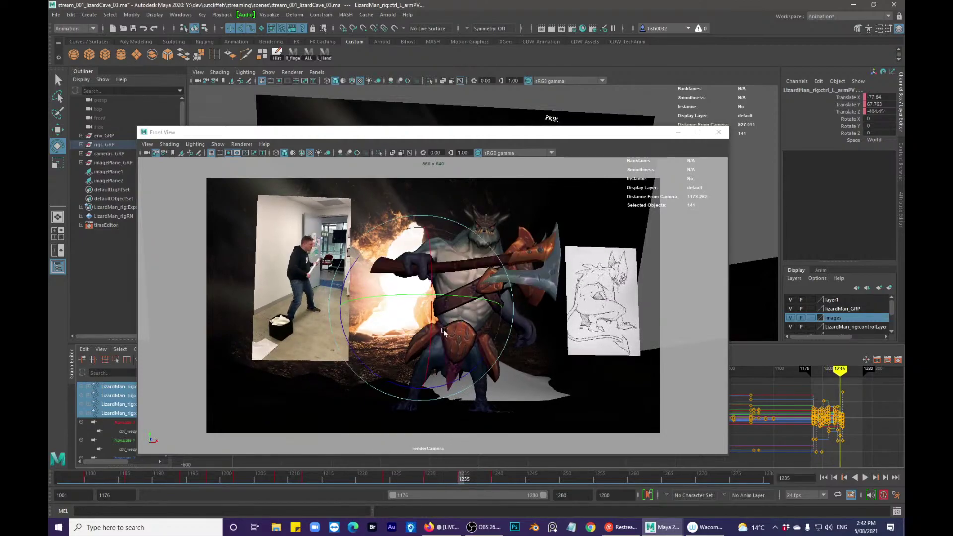
- Compare the neighbouring keys and rotate the COG control at frame 1235 to about X -9.2, Y 7.9, Z 17.4
middle_click(502, 256)
key(comma)
key(period)
key(comma)
key(period)
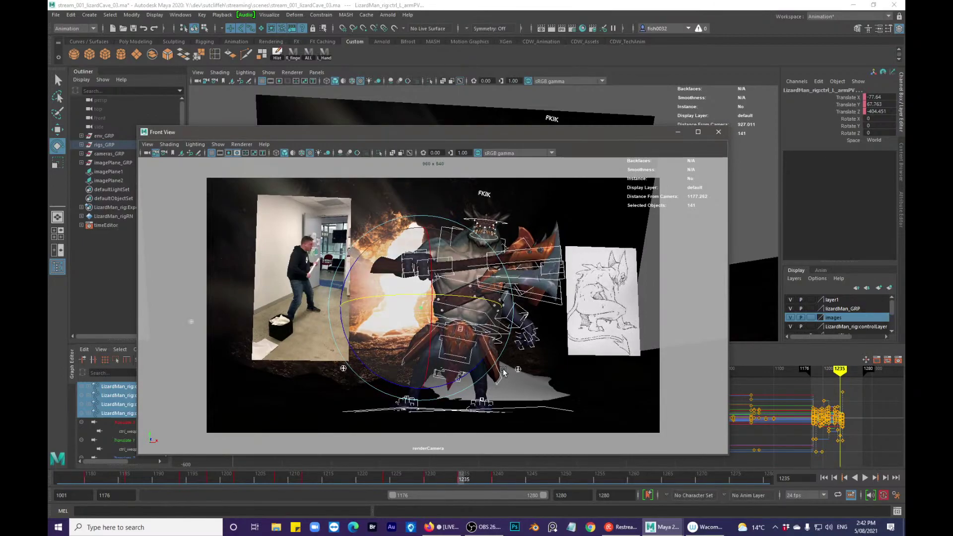
key(q)
click(467, 318)
key(e)
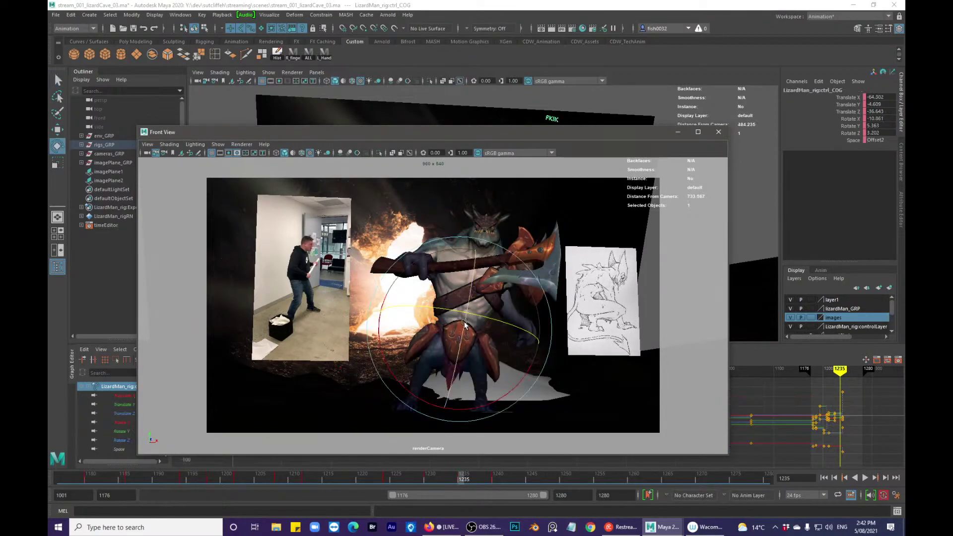
drag(468, 313, 462, 294)
- Rotate the two spine FK controls together at frame 1235, key their rotation, and check the pose in playback
key(q)
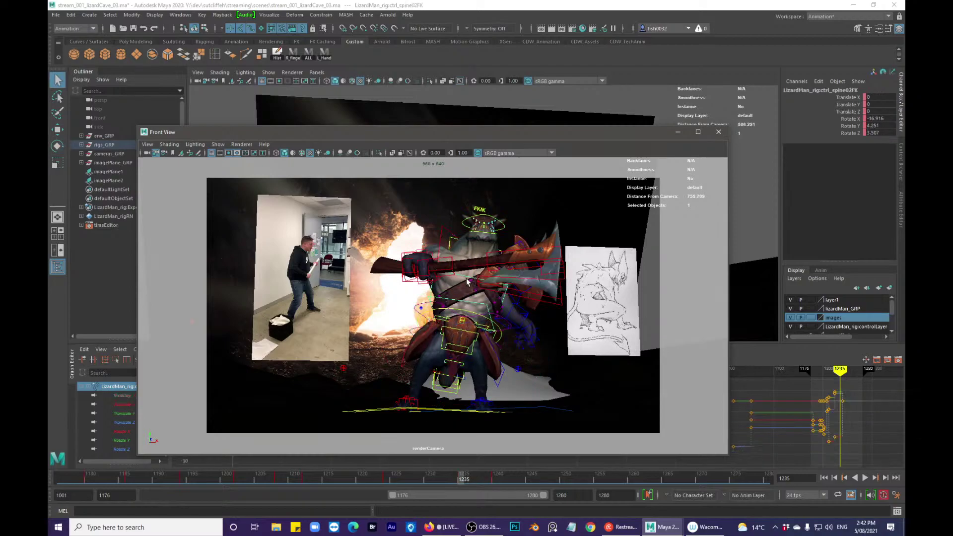
shift+click(467, 279)
click(466, 285)
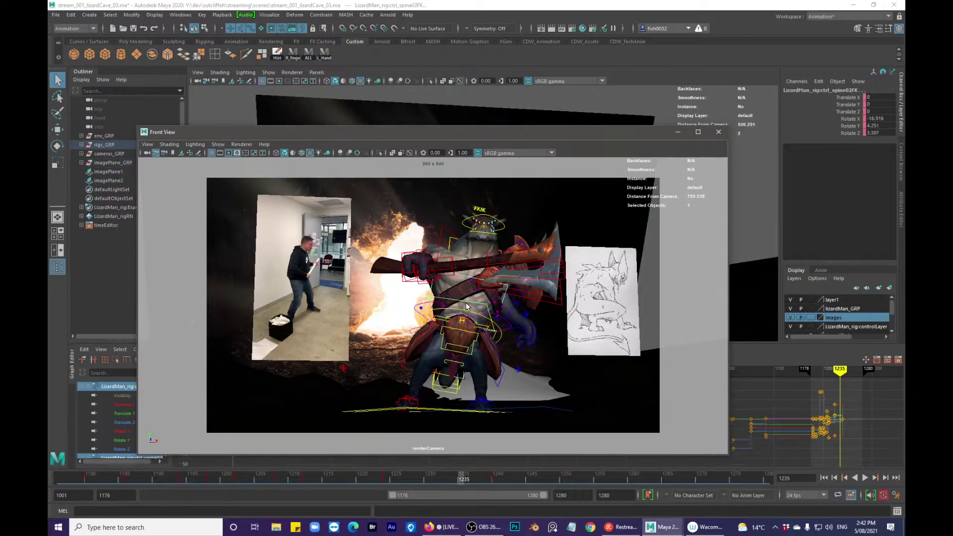
key(e)
drag(446, 300, 441, 320)
key(shift+e)
key(q)
key(alt+v)
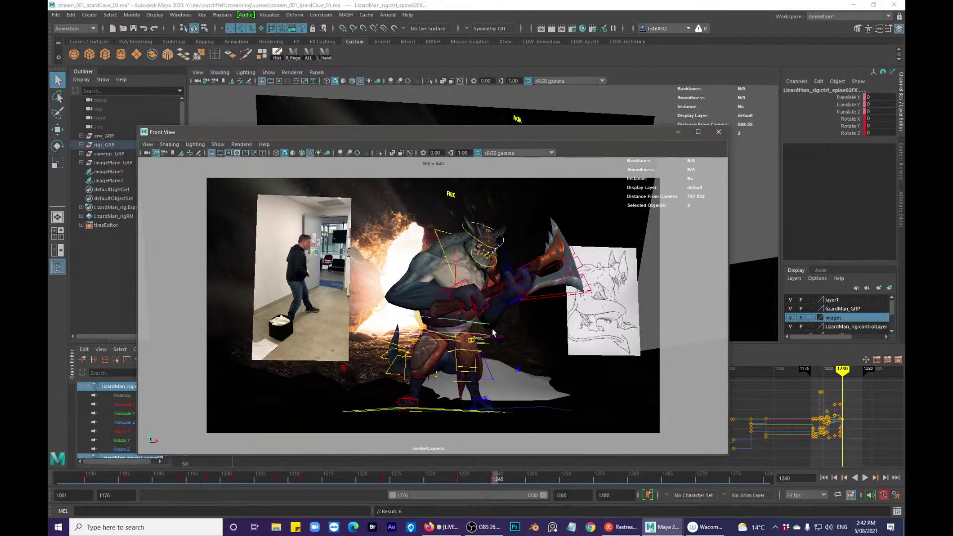
- Move the COG control at frame 1240 to about translate X -75.5, Y -12.0, Z -21.7
click(496, 338)
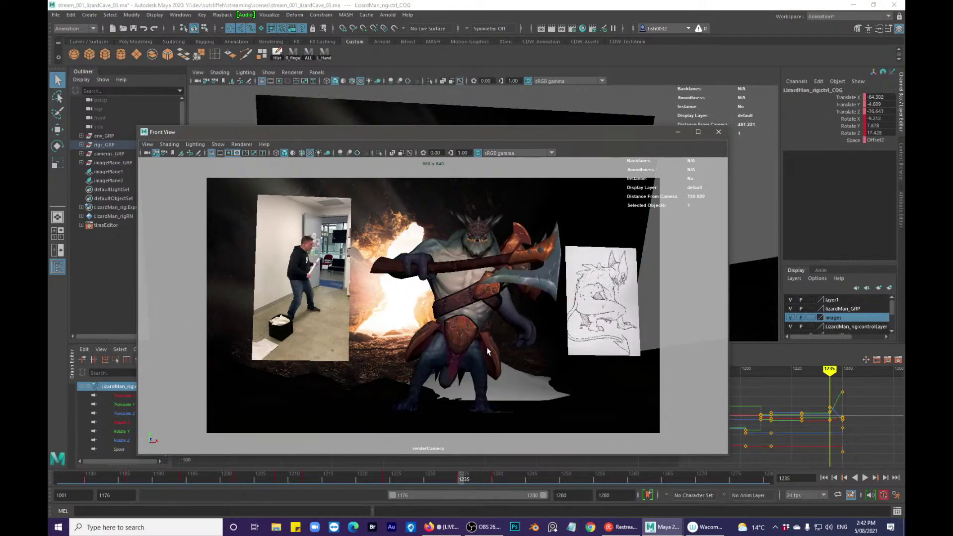
key(w)
drag(445, 282, 445, 286)
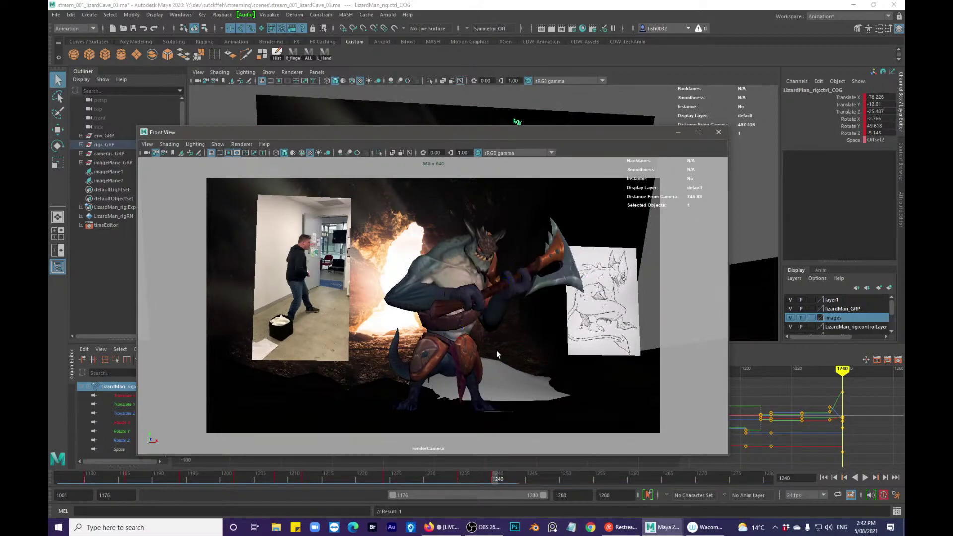
drag(497, 340, 499, 341)
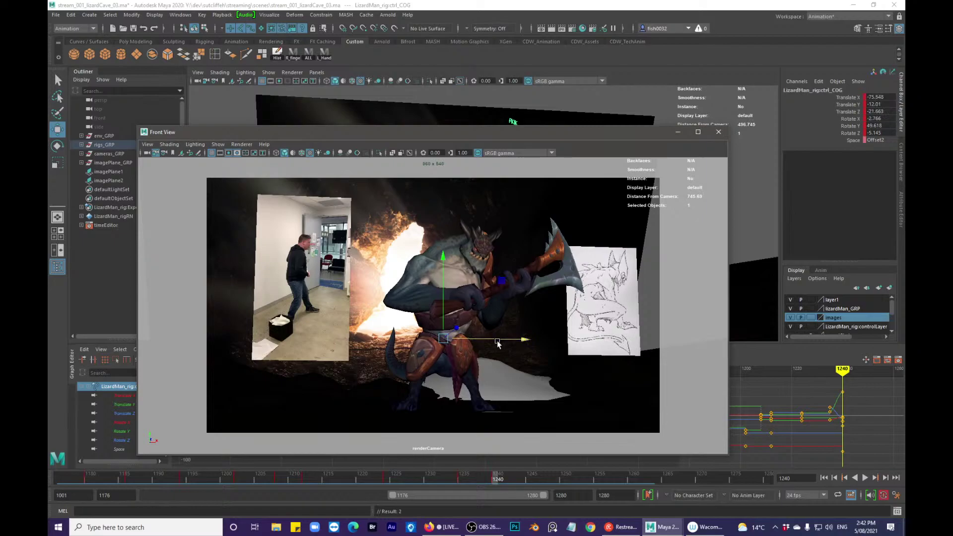
key(q)
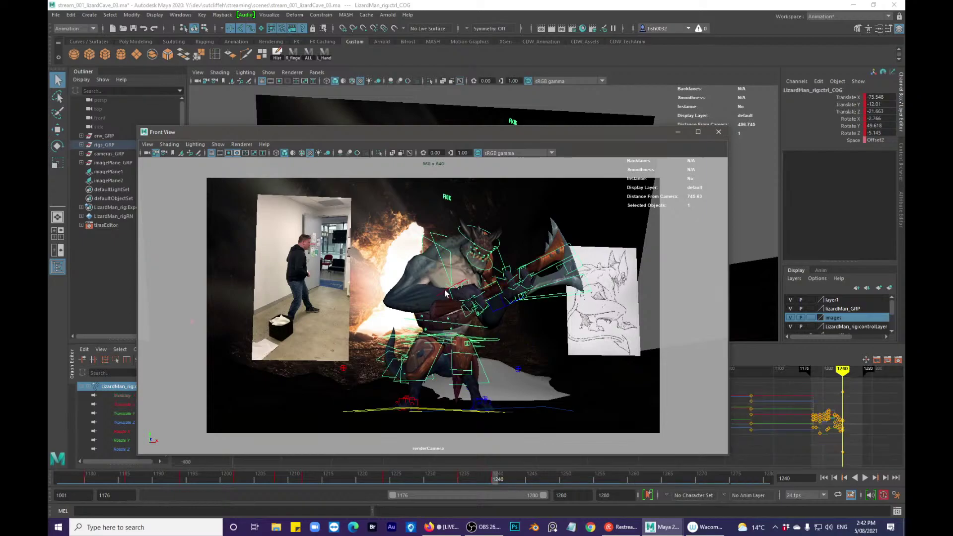
- Lower both wrist IK controls together at frame 1240, bringing the left one to about X -39.2, Y -72.0, Z 7.1
click(499, 299)
shift+click(505, 308)
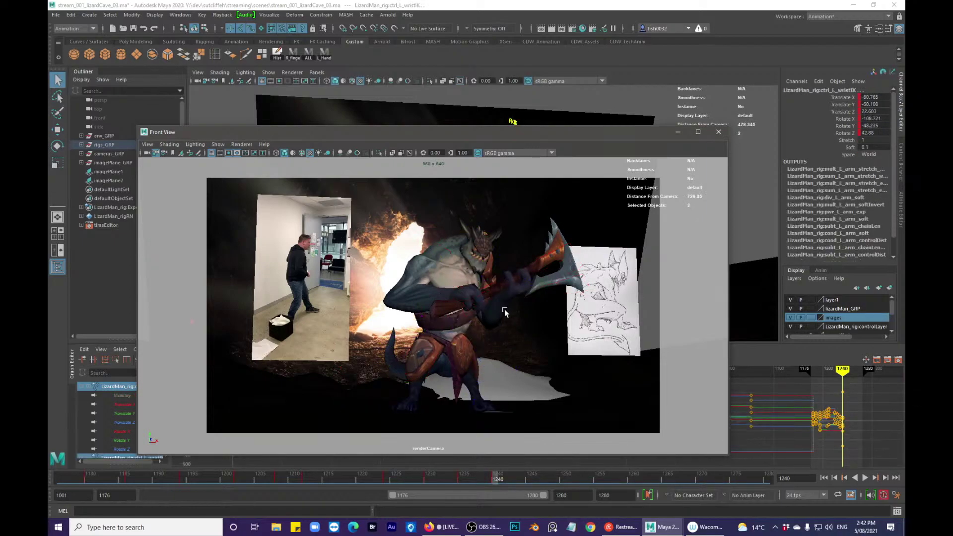
drag(504, 308, 523, 297)
key(ctrl+z)
click(501, 261)
key(ctrl+z)
drag(504, 259, 519, 329)
key(q)
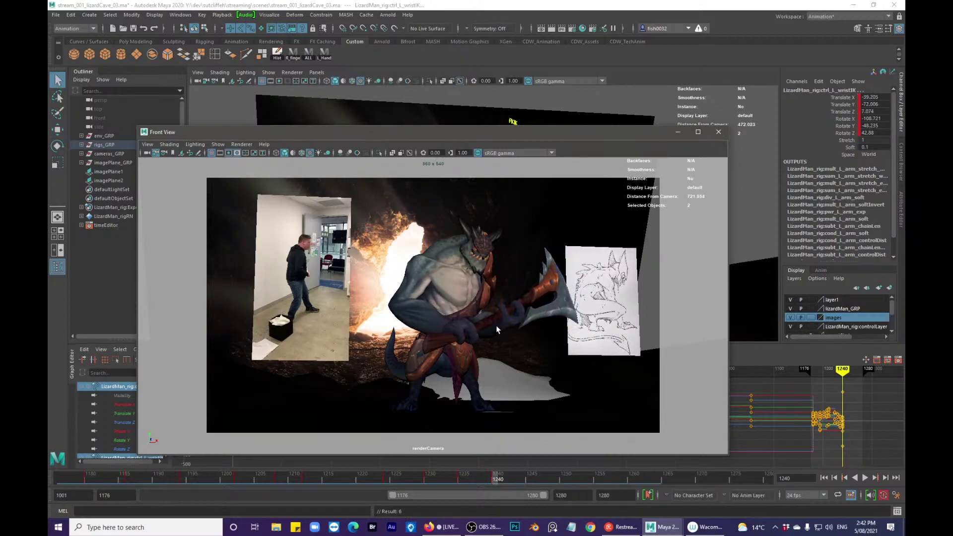
- Move the render camera window off the main screen and inspect the arms in the perspective view around frame 1233
drag(520, 132, 904, 195)
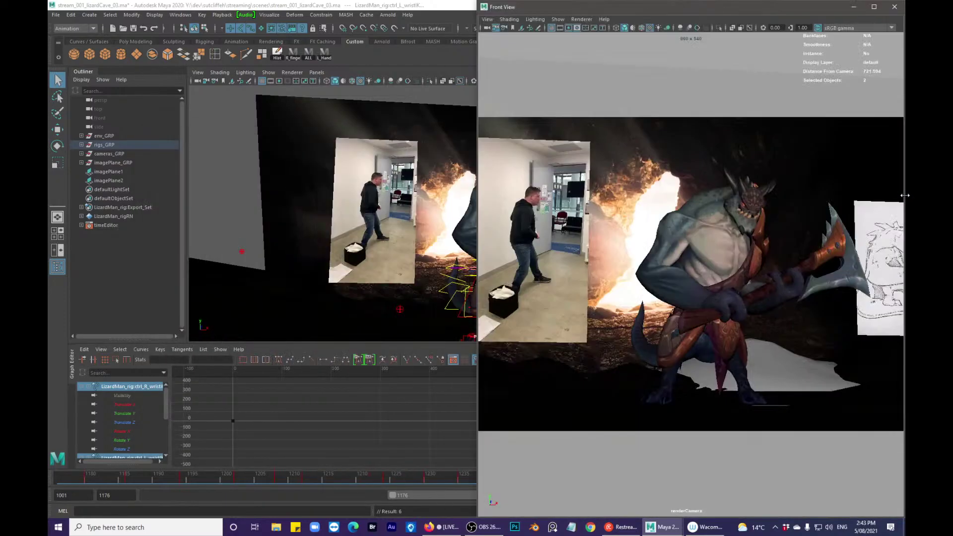
drag(674, 7, 904, 10)
alt+drag(677, 248, 515, 177)
drag(479, 481, 449, 479)
alt+drag(496, 248, 522, 272)
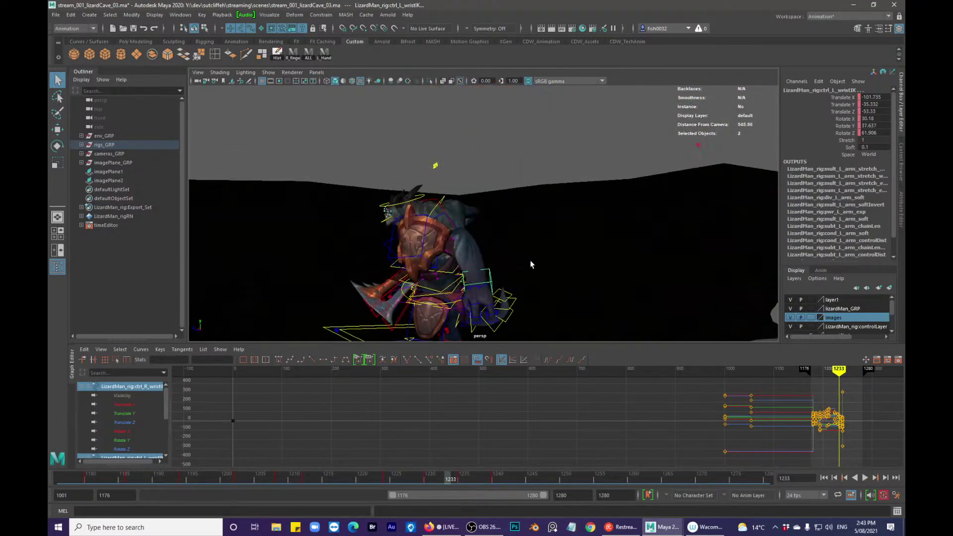
- Lower the left arm pole vector control at frame 1240, shift it to about translate X 160.8, and key it
click(698, 145)
key(w)
alt+drag(672, 191, 497, 234)
key(q)
click(604, 198)
key(.)
key(w)
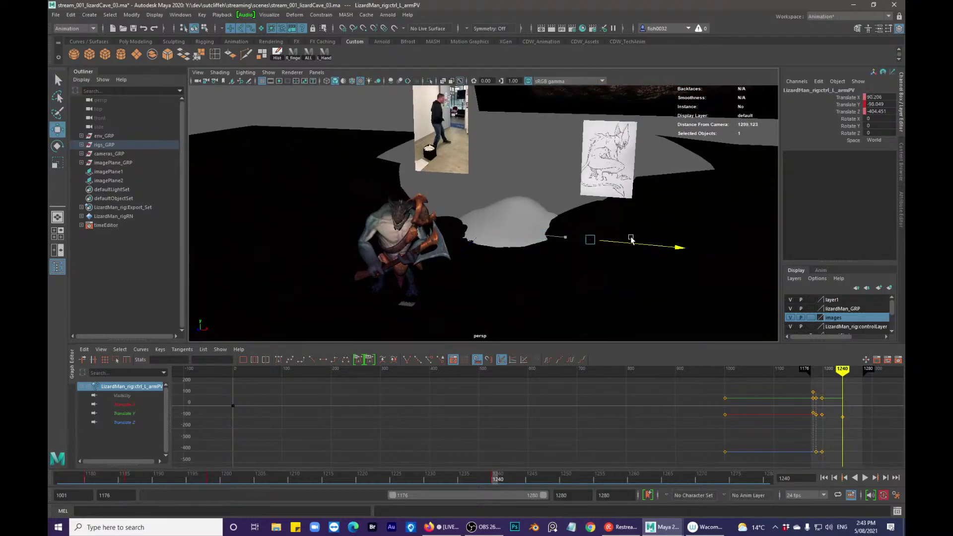
drag(612, 239, 614, 241)
key(s)
key(q)
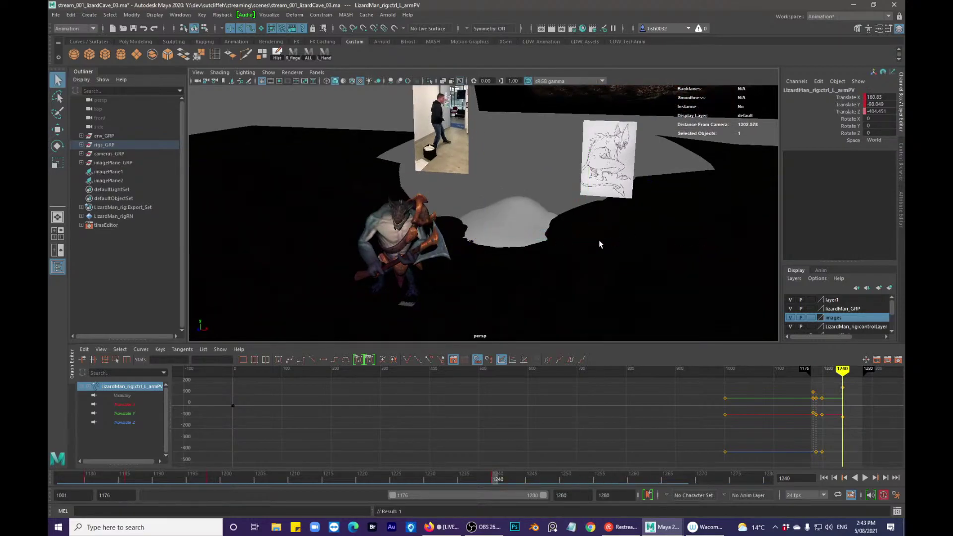
- Play the animation in the perspective view, select all of the rig's controls, and scrub to frame 1233
key(alt+v)
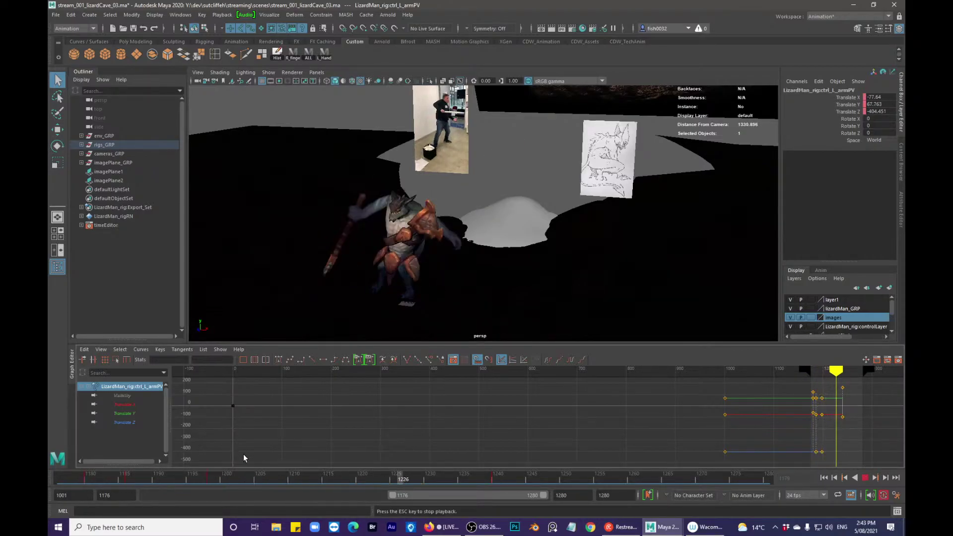
key(Escape)
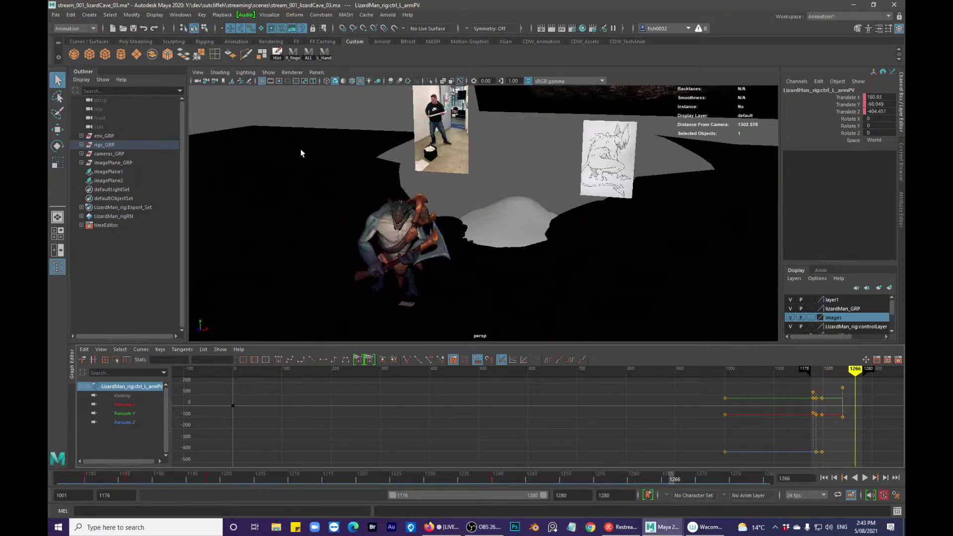
click(311, 58)
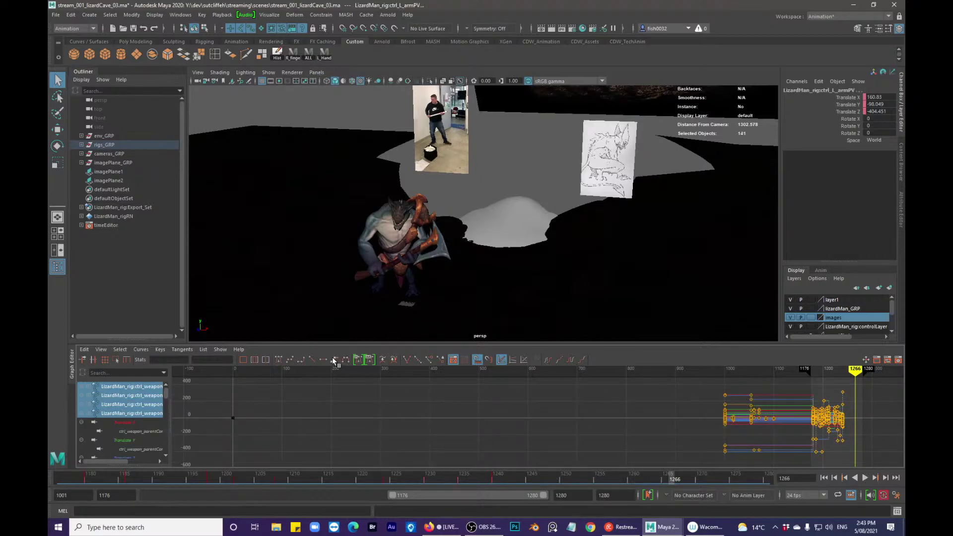
drag(153, 480, 450, 421)
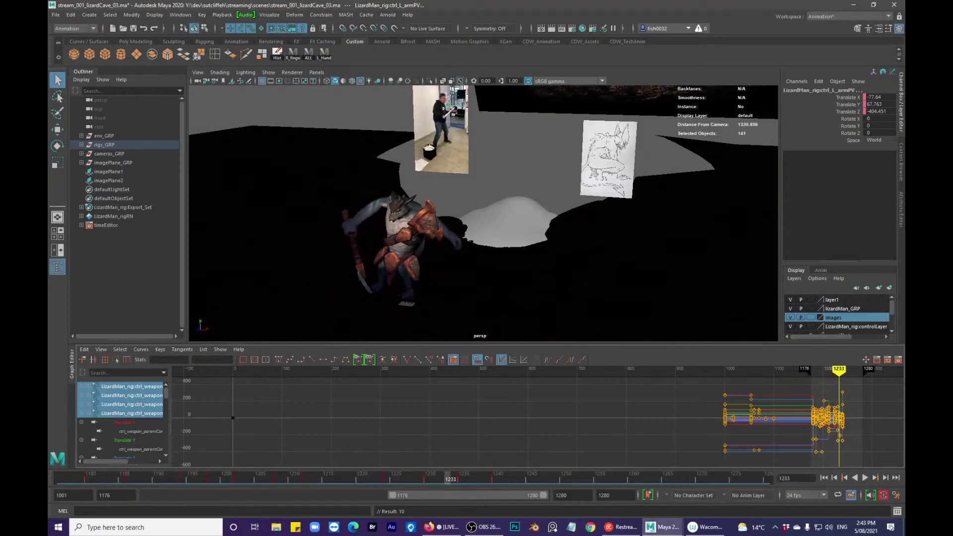
- Bring the render camera window back, review the animation in playback, and return to frame 1176
drag(904, 201, 378, 107)
key(alt+v)
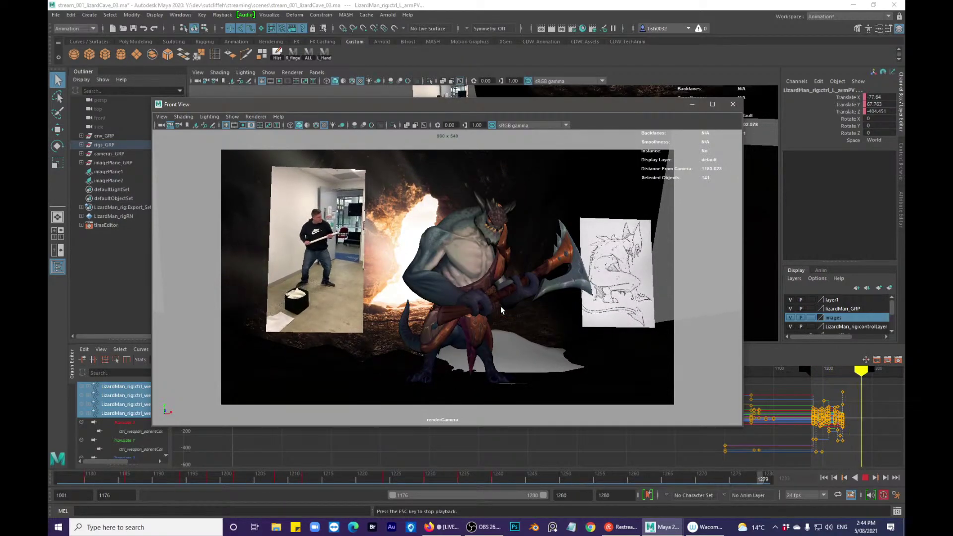
key(Escape)
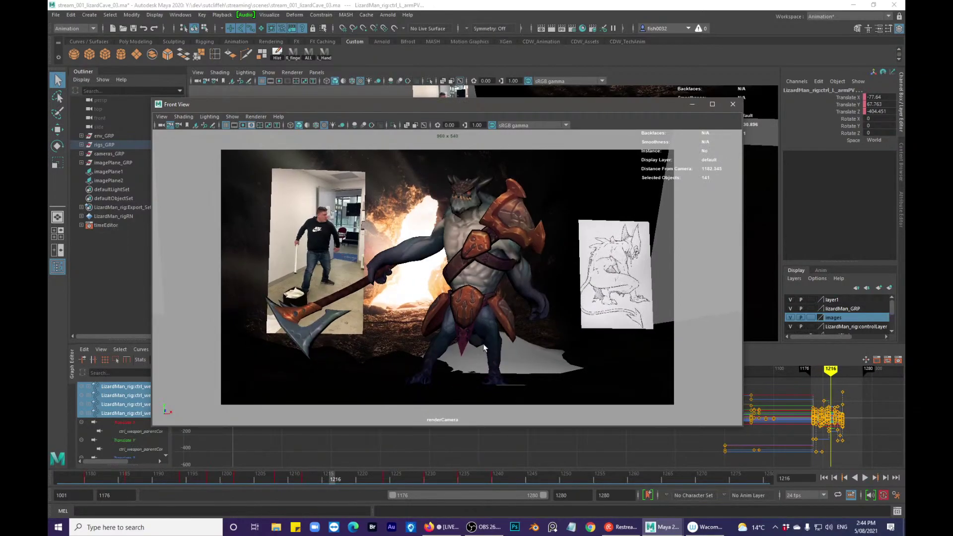
drag(278, 476, 47, 478)
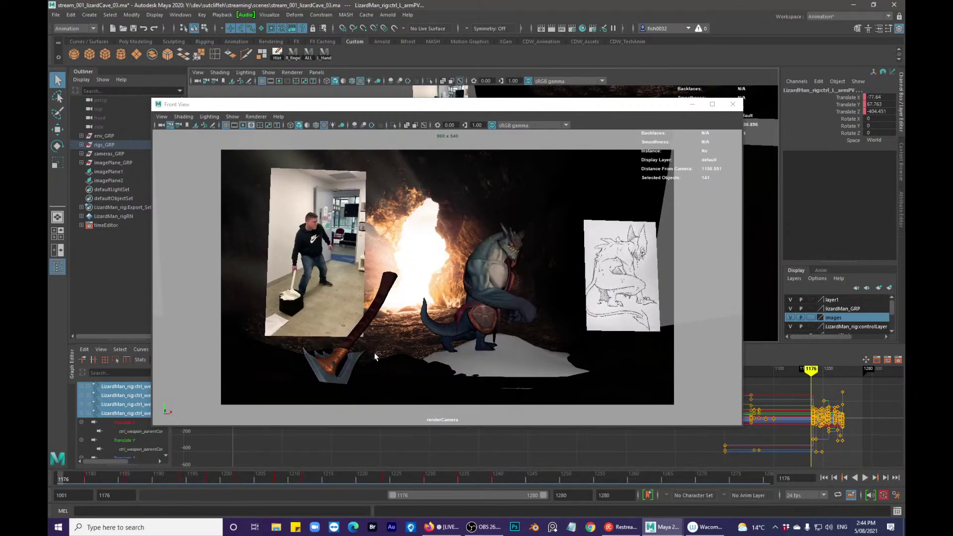
- Select the left wrist IK control and flip between the neighbouring keys and frames around 1180 to check the hand
click(116, 478)
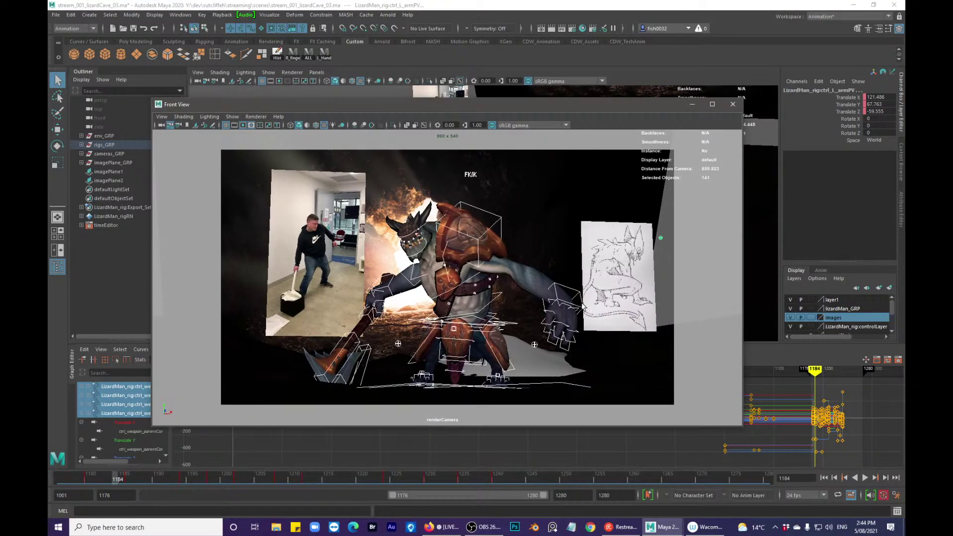
click(582, 308)
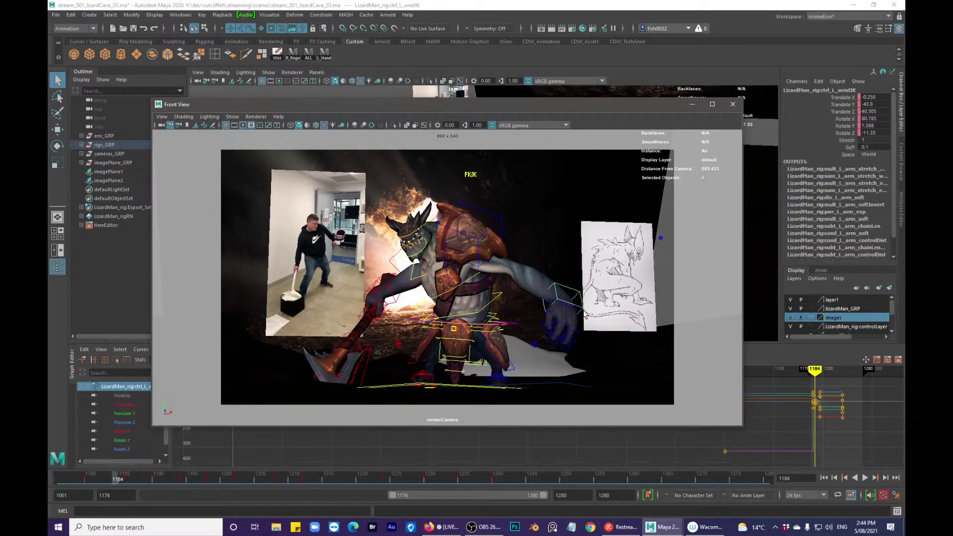
key(comma)
key(comma)
key(period)
key(alt+comma)
key(alt+comma)
key(alt+period)
key(alt+period)
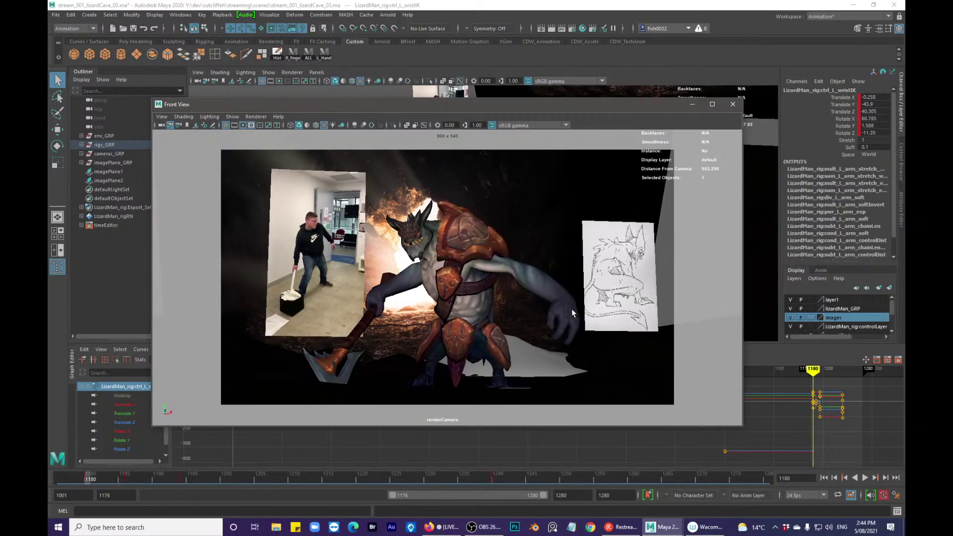
- Lower the left wrist IK control at frame 1180 and rotate it to about X 72.2, Y -6.0, Z 5.9
key(w)
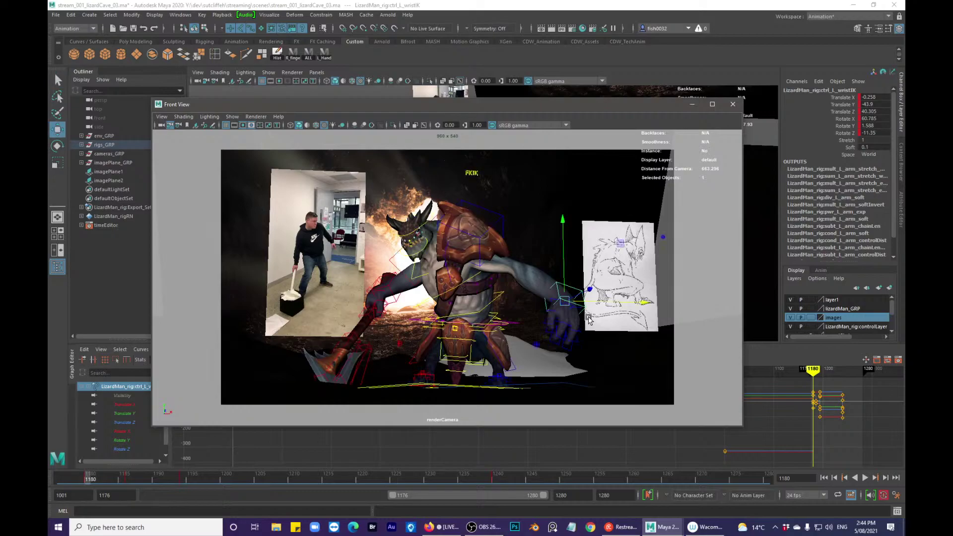
drag(594, 304, 520, 327)
key(e)
drag(619, 295, 568, 362)
key(w)
key(e)
key(q)
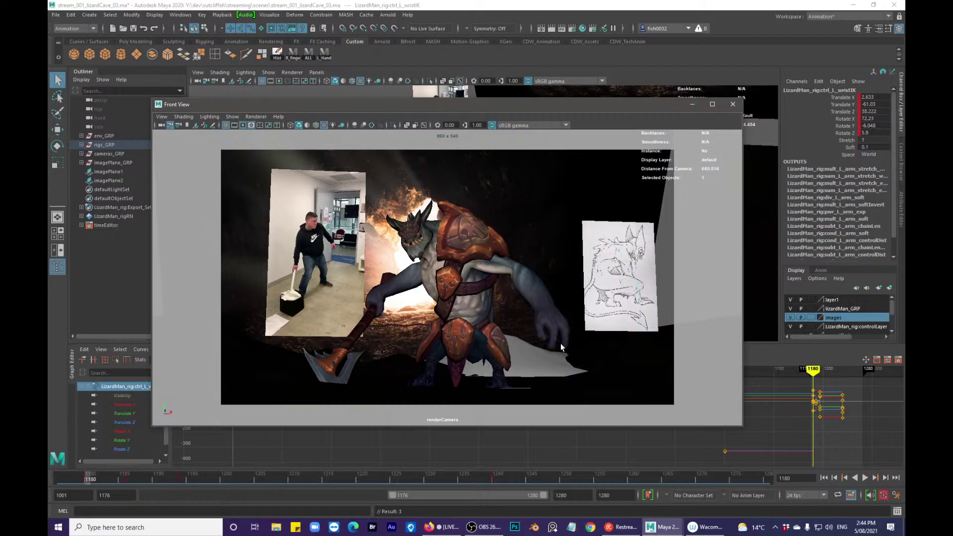
- Step back and forth through frames 1180 to 1186 to compare the left hand's position against the reference
key(alt+period)
key(alt+period)
key(alt+period)
key(alt+period)
key(alt+period)
key(alt+comma)
key(alt+comma)
key(alt+period)
key(alt+period)
- Move the left wrist IK control at frame 1186 closer to the body, to about X 3.5, Y -60.5, Z 51.5
key(w)
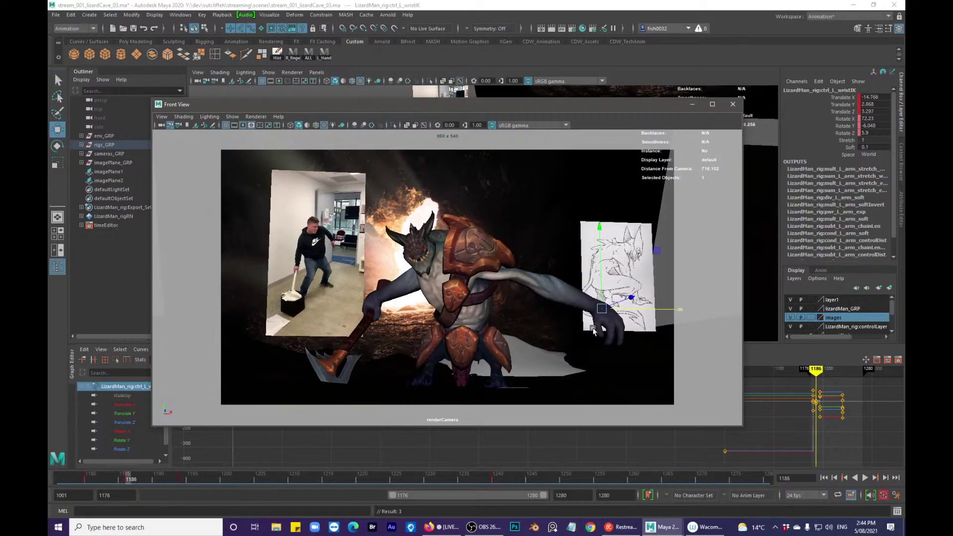
drag(622, 312, 596, 314)
key(q)
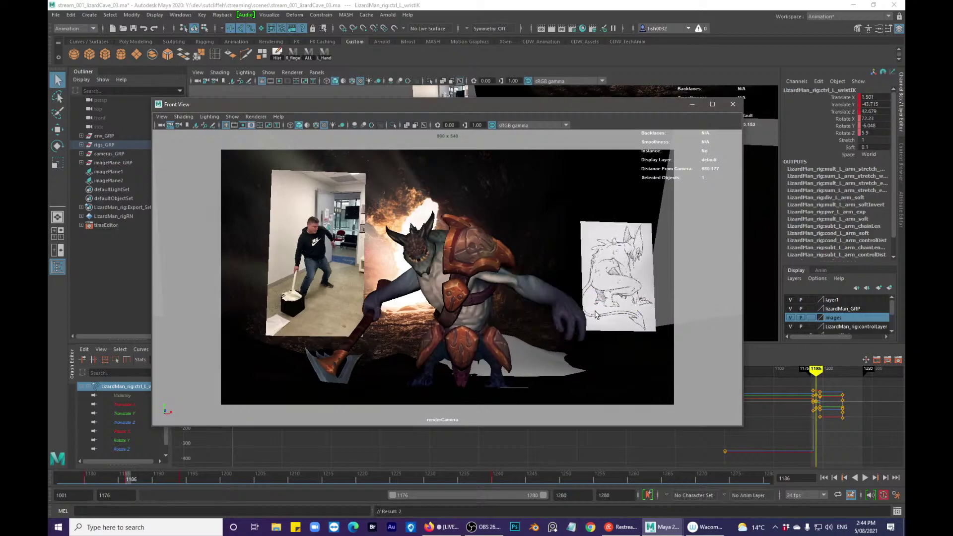
key(w)
drag(592, 303, 572, 304)
key(q)
- Move the left arm pole vector control at frame 1186 to about X 47.3, Y 215.4 in the perspective view, and check the elbow
key(alt+1)
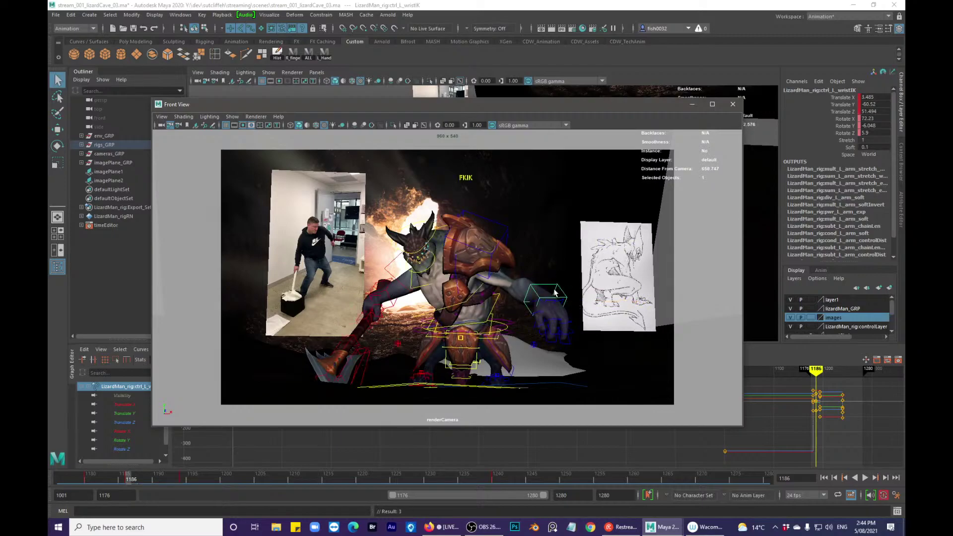
drag(535, 106, 905, 131)
alt+drag(650, 195, 576, 153)
click(667, 138)
key(w)
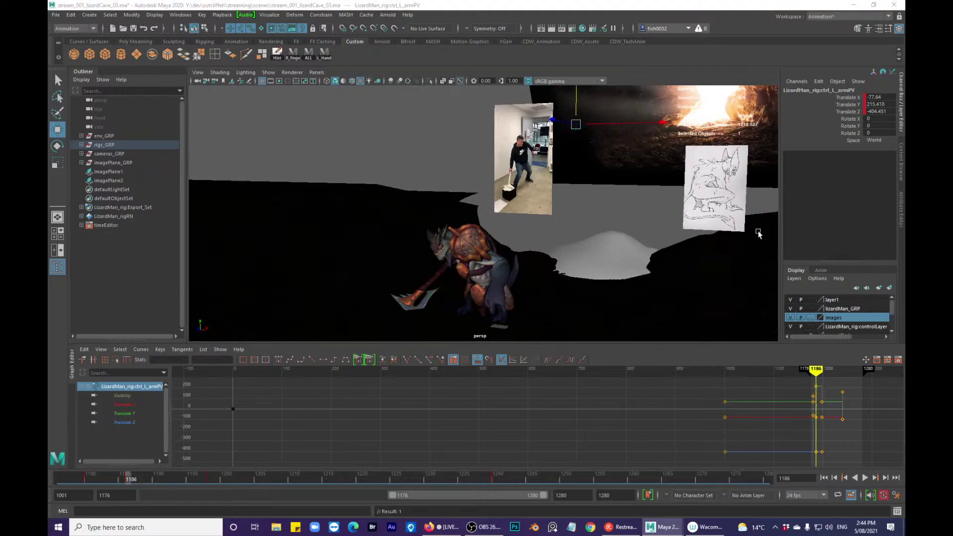
alt+drag(488, 207, 503, 199)
drag(584, 143, 608, 146)
key(q)
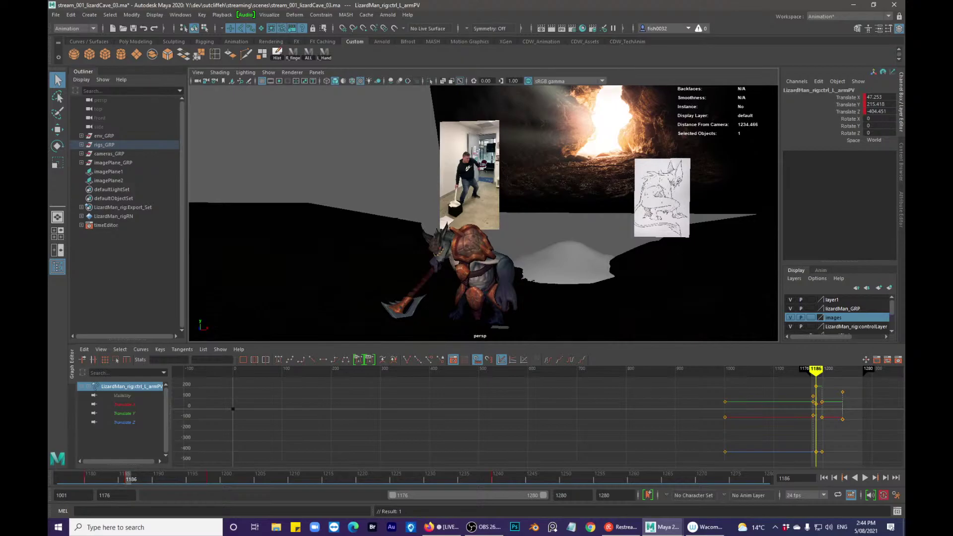
alt+drag(499, 229, 511, 225)
mouse_move(116, 469)
mouse_down()
mouse_move(84, 476)
mouse_move(136, 475)
mouse_move(81, 474)
mouse_move(130, 464)
mouse_up()
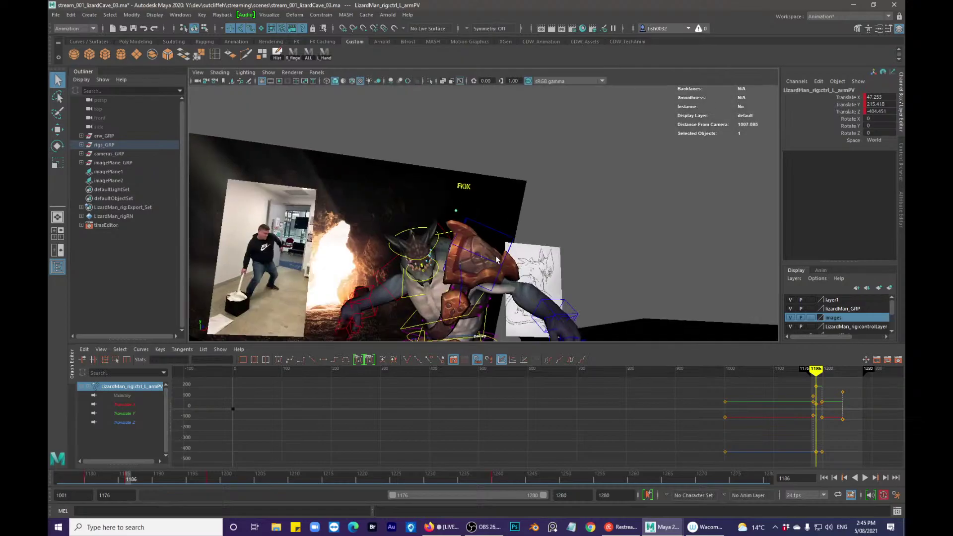
click(509, 242)
key(e)
drag(523, 250, 521, 267)
key(ctrl+z)
mouse_move(504, 209)
mouse_down()
mouse_move(500, 224)
mouse_move(495, 217)
mouse_up()
key(ctrl+z)
key(ctrl+z)
- Key the shoulder pauldron control at frame 1180 and rotate it to about Z 9.5 at frame 1186
key(q)
mouse_move(153, 480)
mouse_down()
mouse_move(85, 479)
mouse_move(128, 481)
mouse_up()
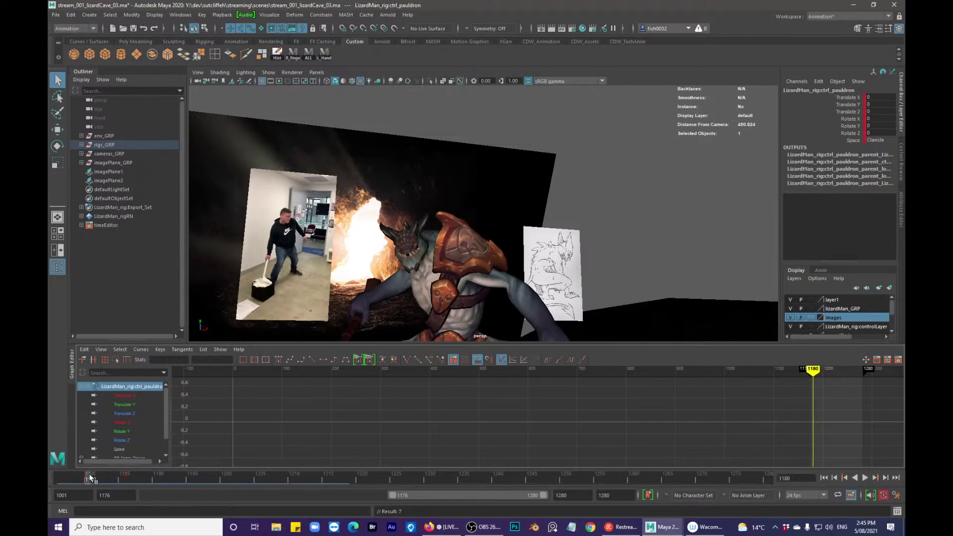
key(e)
alt+drag(407, 332, 556, 200)
key(q)
alt+drag(606, 273, 573, 262)
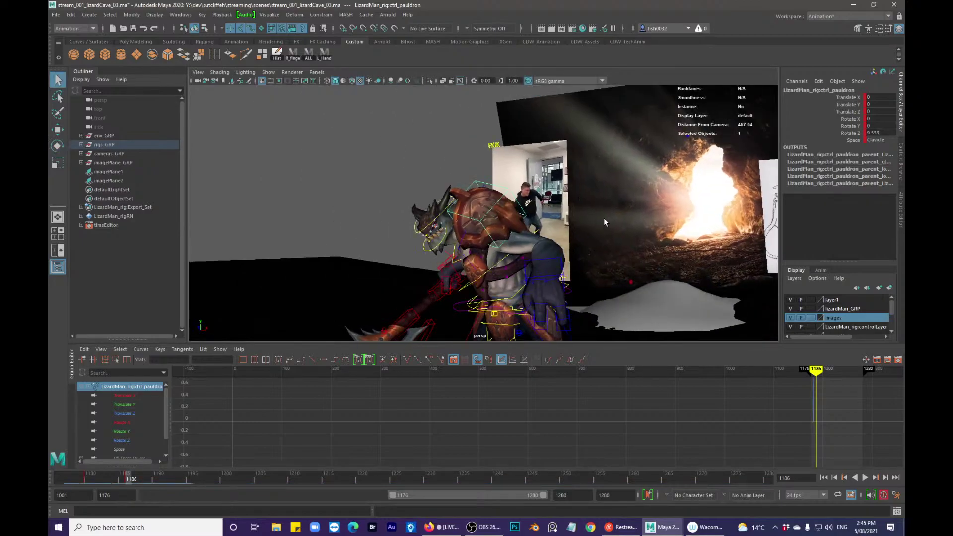
- Move the left arm pole vector control at frame 1186 to about Y 142.2, Z -34.4
alt+drag(603, 218, 649, 195)
click(654, 125)
key(w)
alt+drag(661, 144, 654, 119)
alt+drag(654, 119, 699, 118)
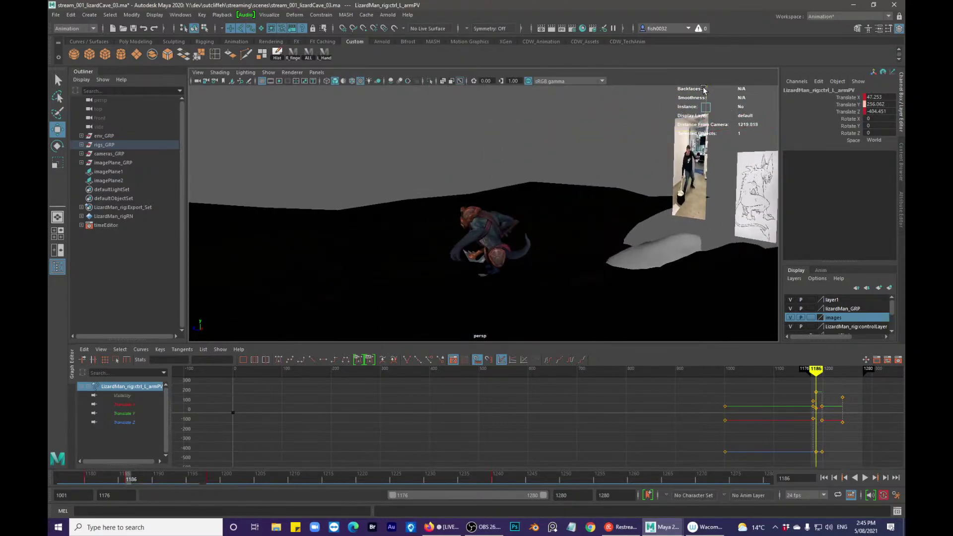
drag(697, 56, 695, 38)
key(ctrl+z)
alt+middle_drag(688, 131, 681, 140)
drag(574, 161, 525, 225)
alt+drag(471, 241, 290, 335)
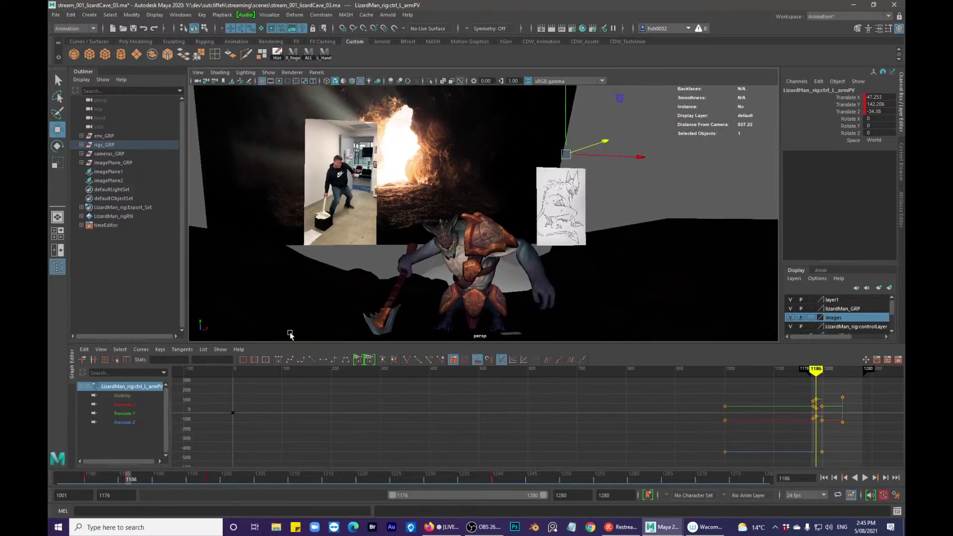
- Scrub and play the swing from frame 1176 to review the pauldron and left arm against the reference
mouse_move(92, 475)
mouse_down()
mouse_move(151, 471)
mouse_move(103, 467)
mouse_up()
key(q)
alt+right_drag(447, 252, 476, 247)
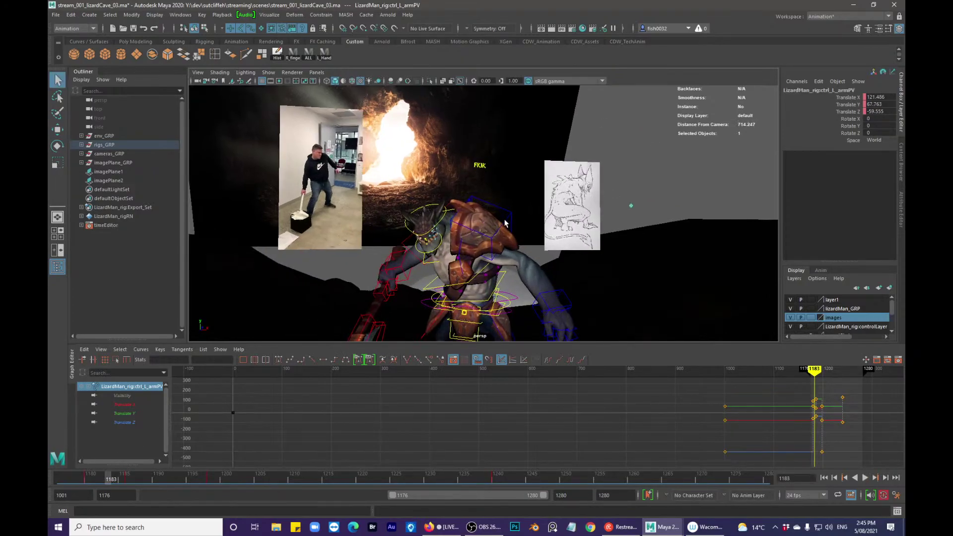
click(507, 219)
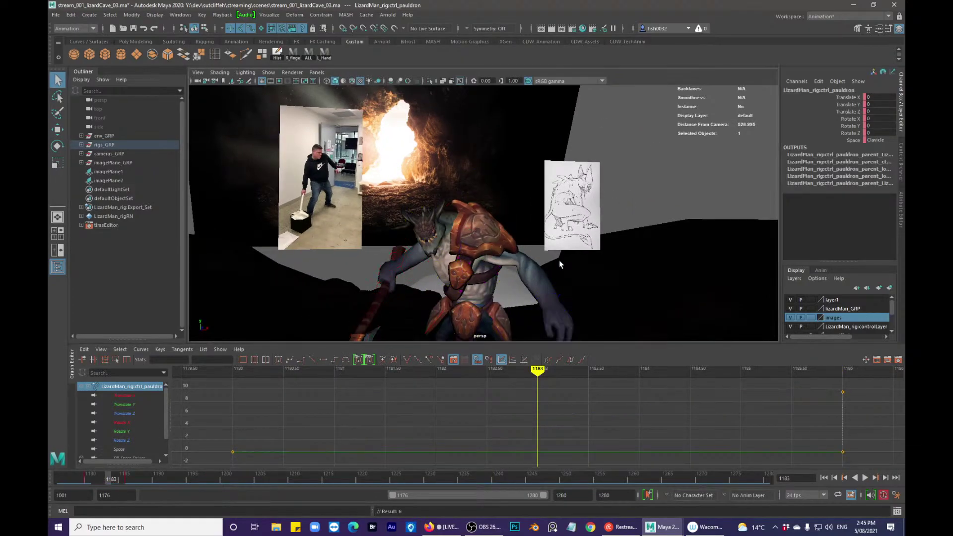
drag(109, 477, 47, 452)
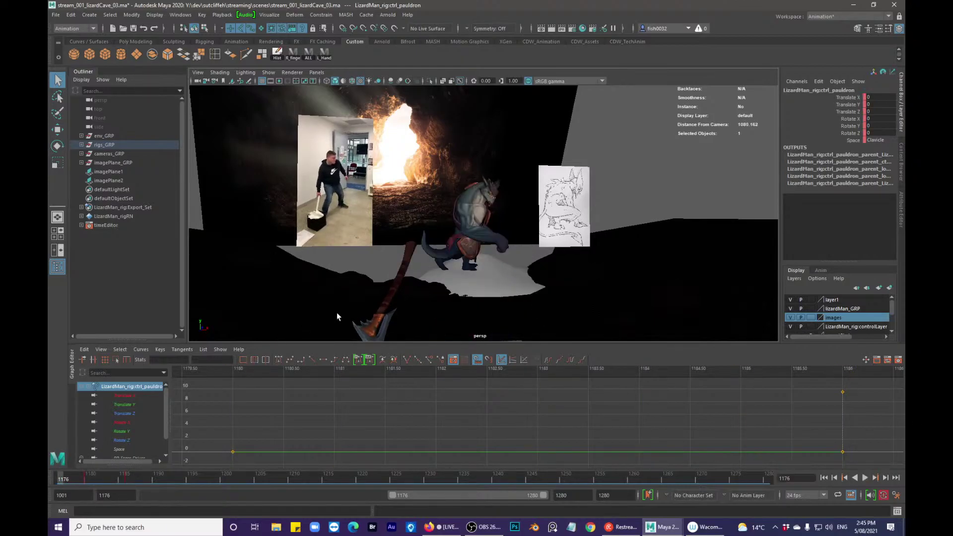
key(alt+v)
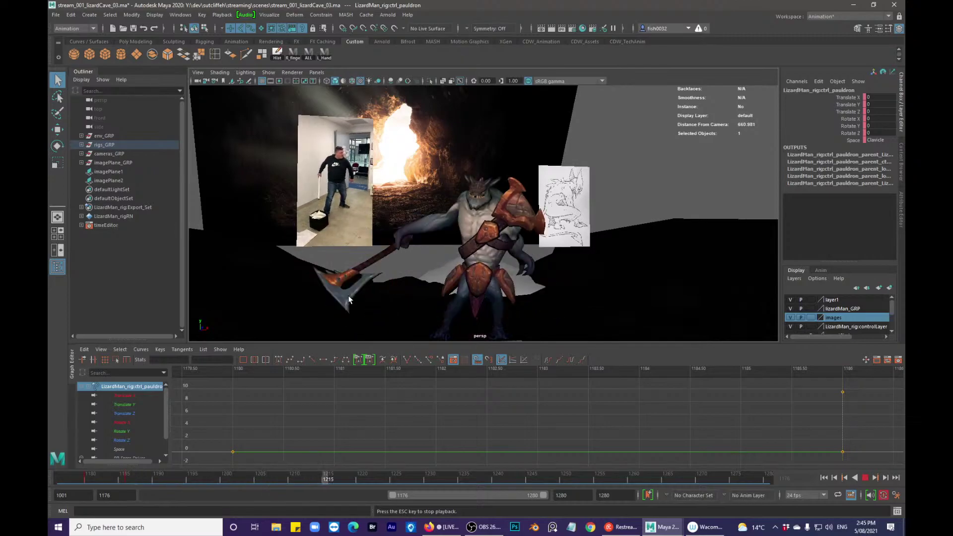
drag(91, 478, 192, 475)
- Step back and forth between frames 1186 and 1194 to compare the left wrist's poses with the video reference
alt+drag(414, 290, 455, 259)
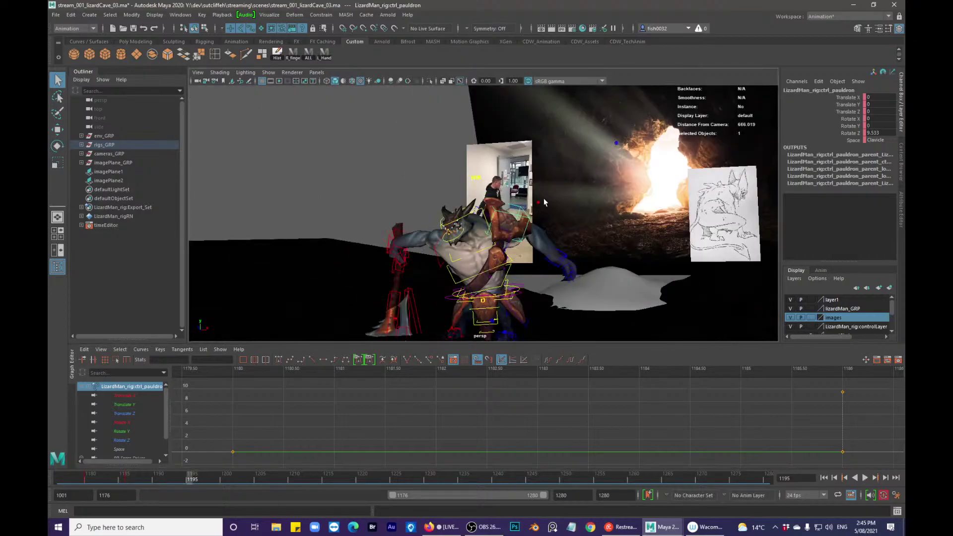
click(616, 144)
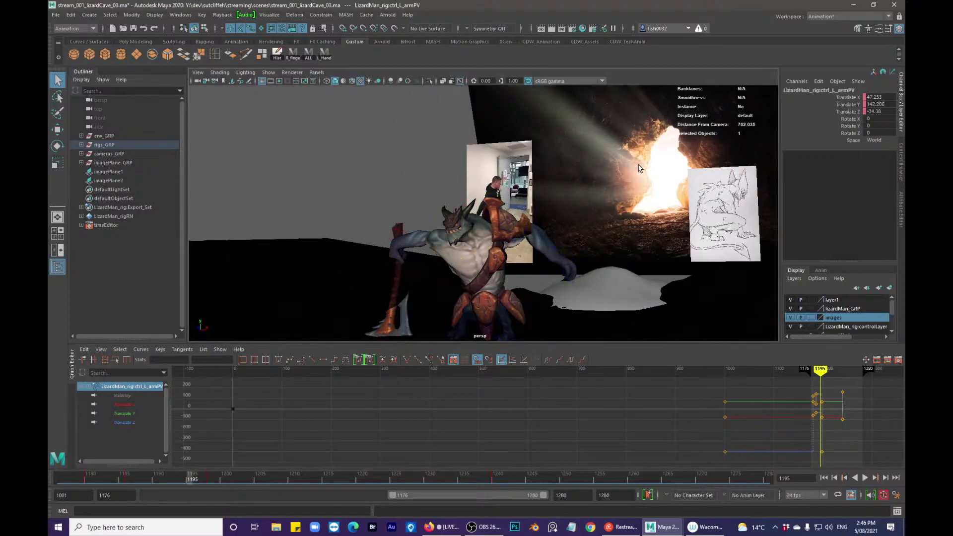
click(568, 256)
key(comma)
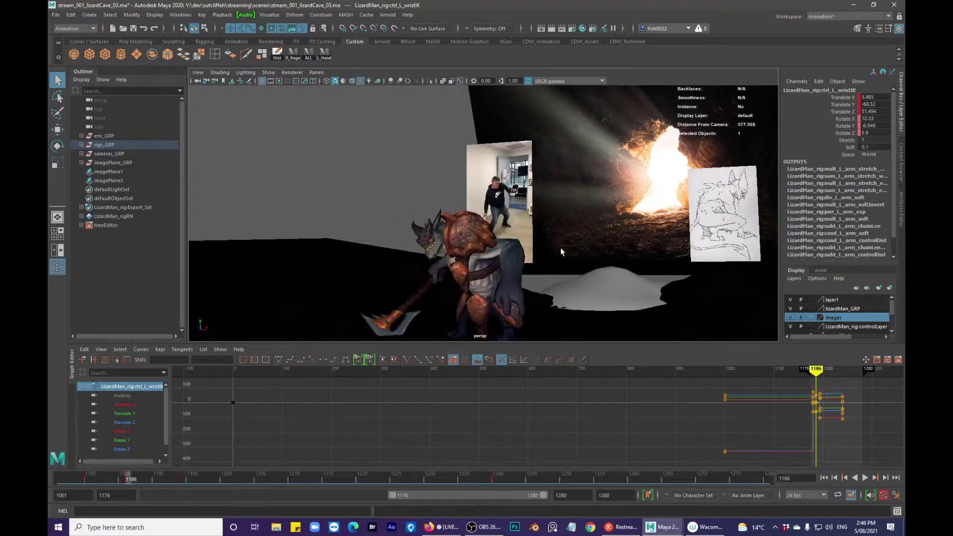
key(period)
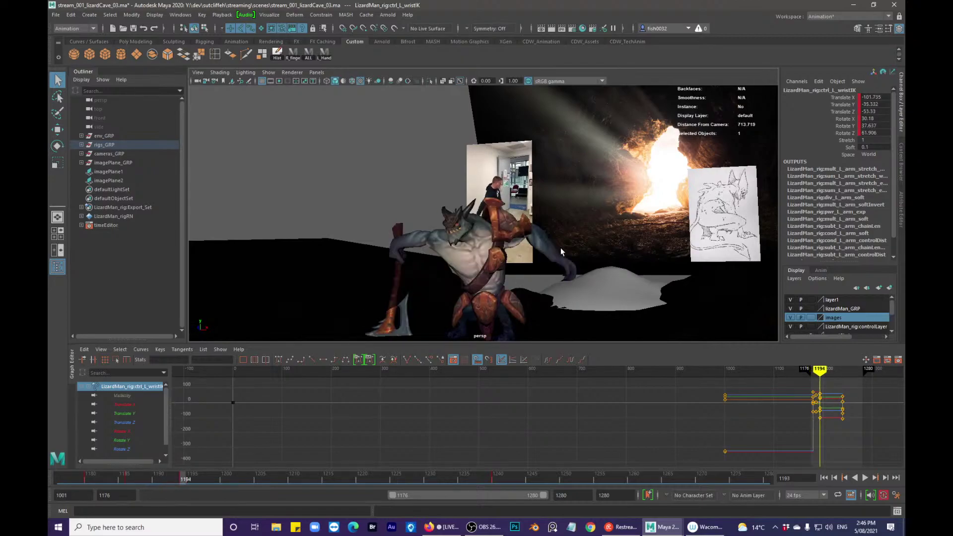
key(alt+comma)
key(alt+comma)
key(alt+comma)
key(alt+comma)
key(alt+comma)
key(alt+comma)
key(alt+comma)
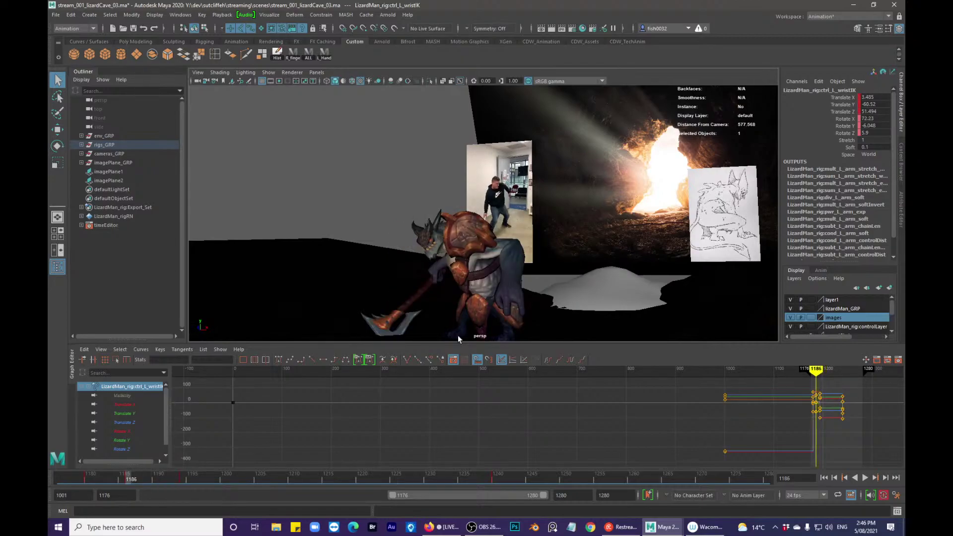
key(alt+period)
key(alt+period)
key(alt+period)
key(alt+period)
key(alt+period)
key(alt+period)
key(alt+period)
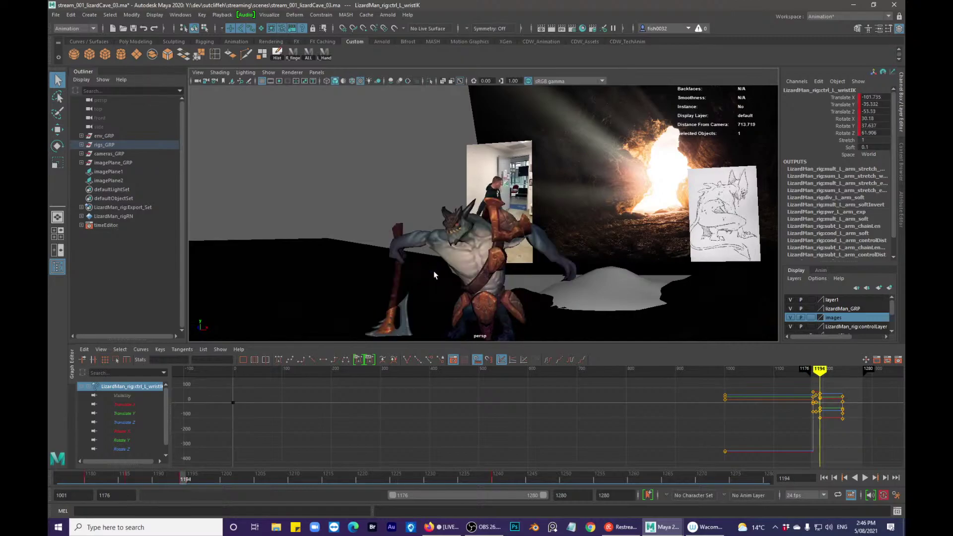
- Pose the left wrist IK control at frame 1194 at about X -113.8, Y -52.7, Z -63.8, rotated to X 24.7, Y 65.7, Z 113.9
key(e)
alt+drag(434, 275, 501, 263)
key(w)
drag(558, 276, 615, 287)
key(e)
drag(615, 287, 508, 230)
key(w)
key(e)
key(q)
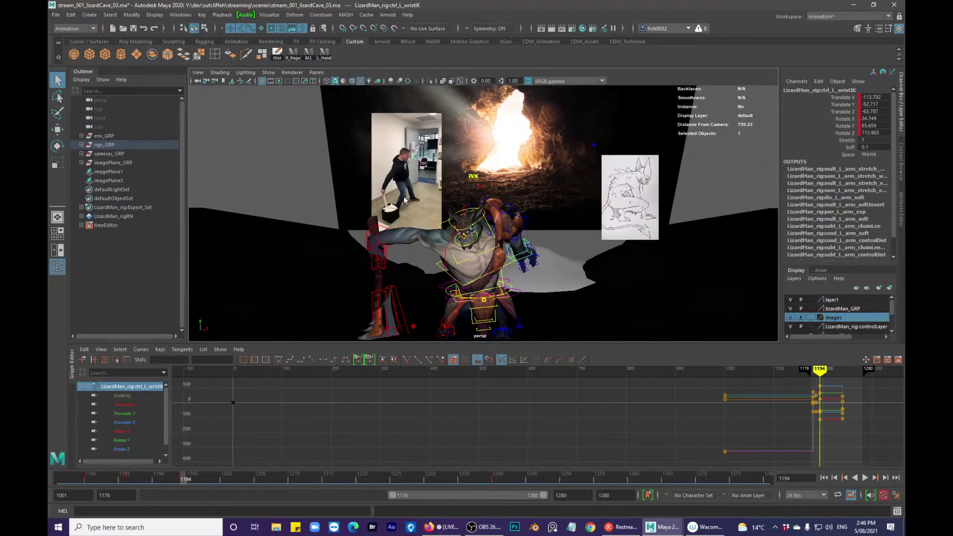
- Compare frames 1186 and 1194, and move the left wrist IK control at frame 1194 to about X -100.2, Y -40.6, Z -45.0
alt+drag(464, 219, 507, 219)
key(comma)
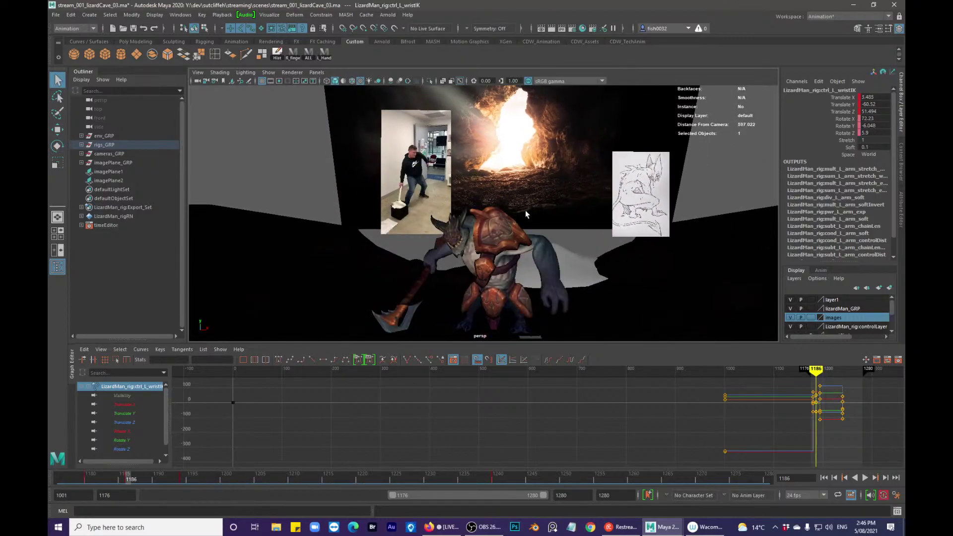
key(period)
key(comma)
key(period)
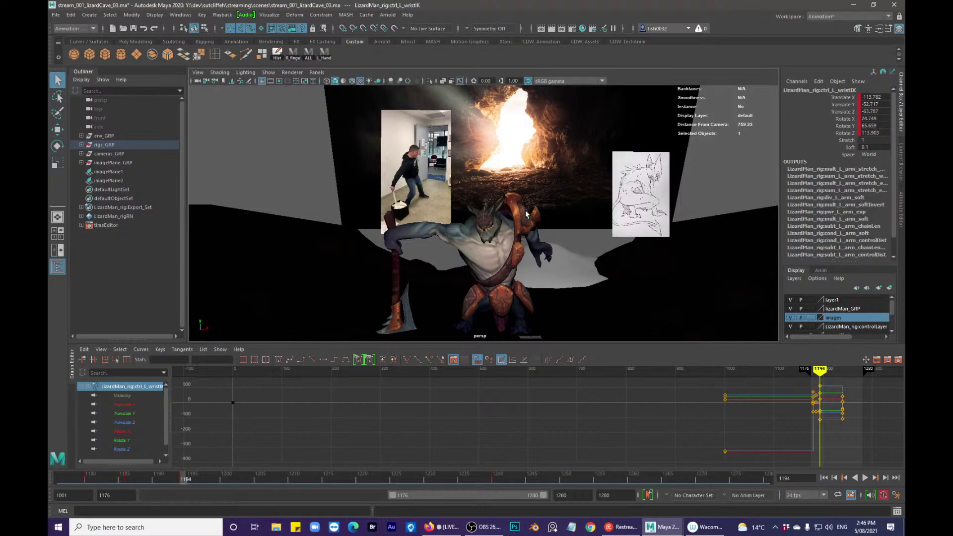
key(comma)
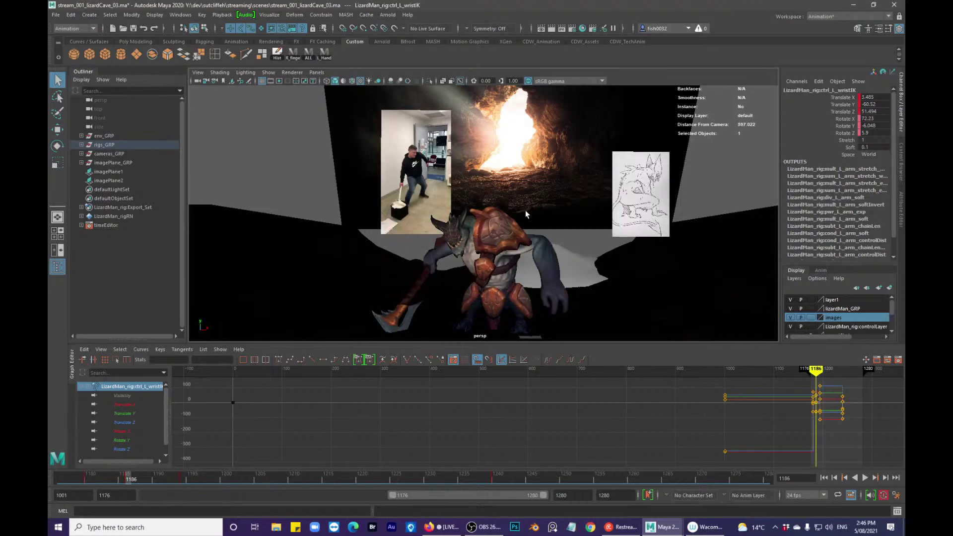
key(e)
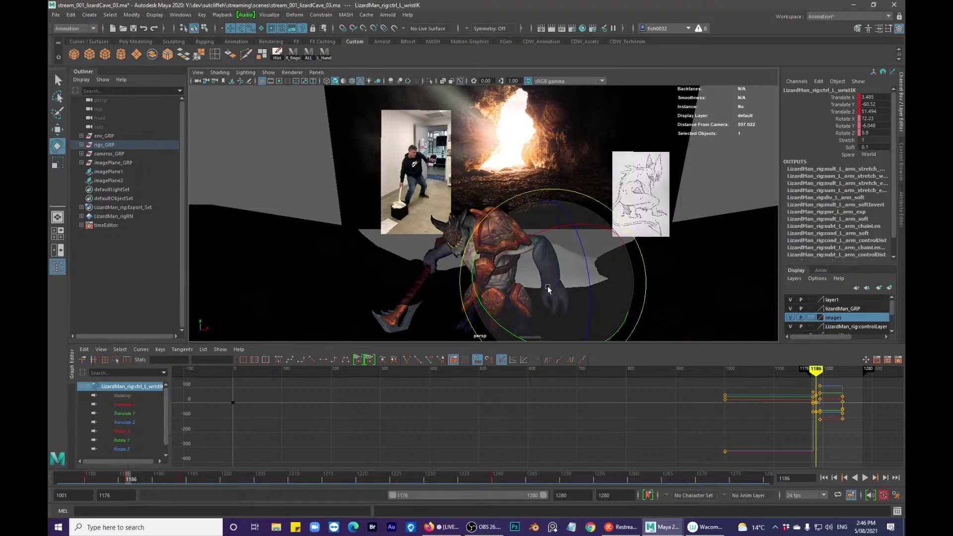
key(period)
key(w)
alt+drag(558, 312, 528, 243)
key(e)
key(w)
key(q)
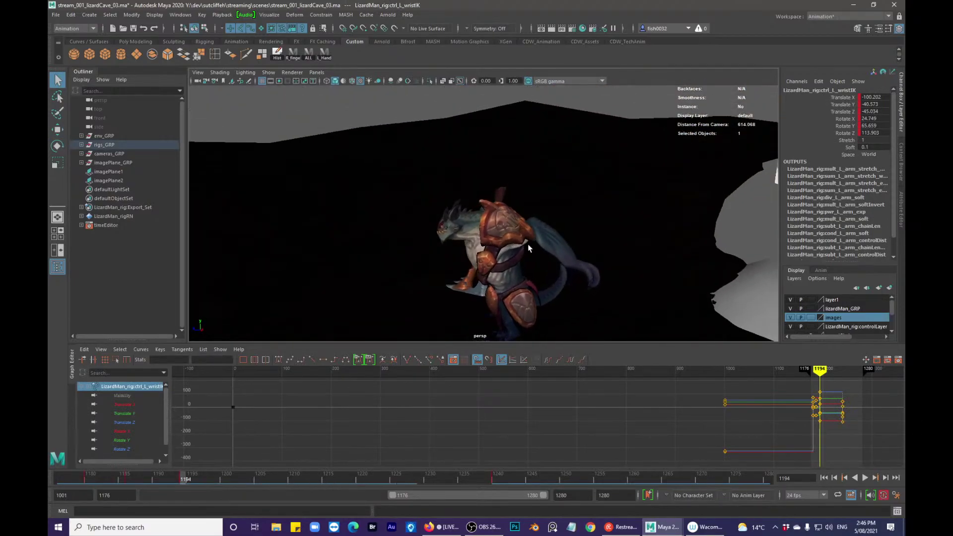
- Move the left wrist IK control at frame 1194 to about X -81.2, Y -45.5, Z -58.7 and rotate it to X -32.4, Y 62.5, Z 39.3
key(e)
alt+drag(589, 296, 571, 325)
drag(574, 312, 582, 319)
key(w)
drag(582, 218, 583, 240)
key(q)
alt+drag(541, 265, 588, 270)
alt+right_drag(589, 270, 579, 260)
alt+drag(579, 260, 591, 258)
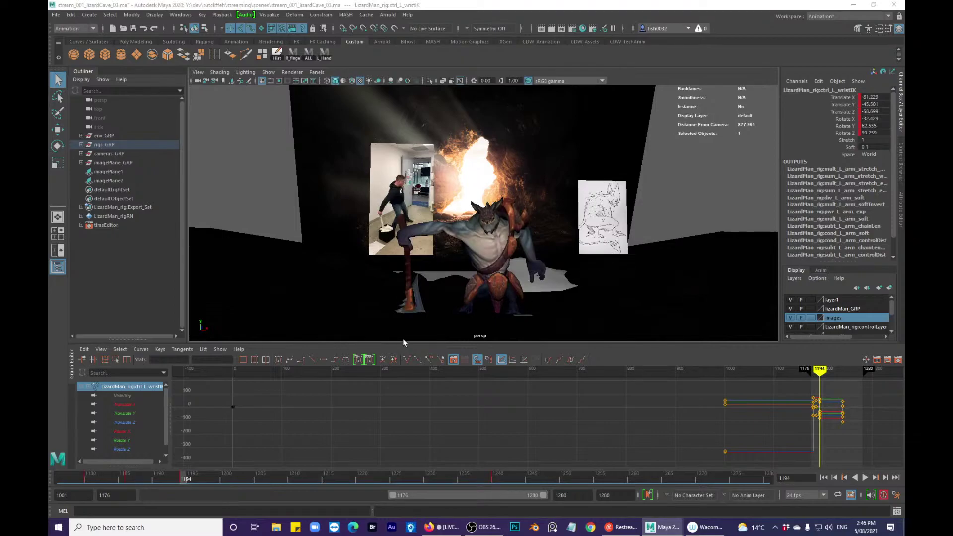
click(87, 480)
key(period)
key(period)
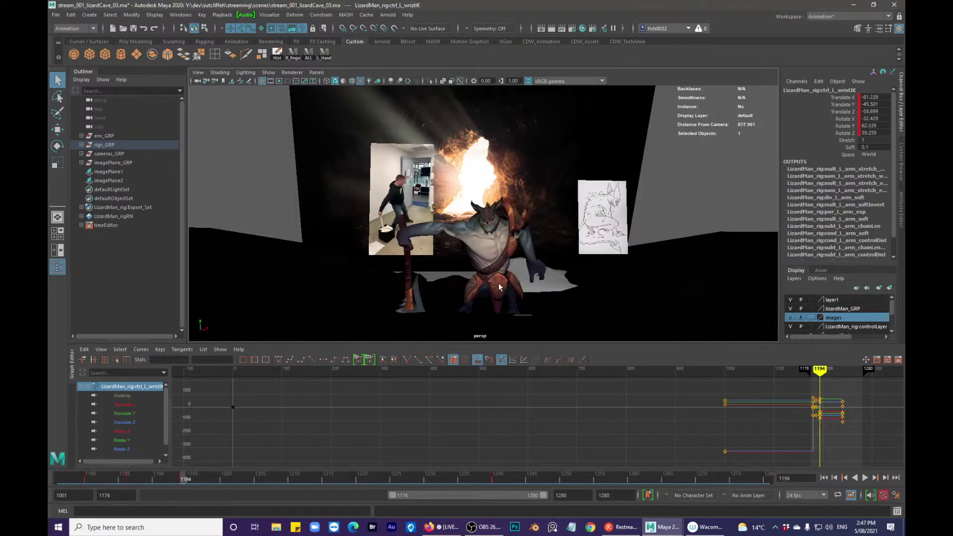
- Key the jaw control and rotate it at frame 1194 to about X 10.6, Y 2.4, Z 15.8
alt+drag(513, 275, 508, 245)
click(509, 240)
key(s)
drag(143, 485, 89, 482)
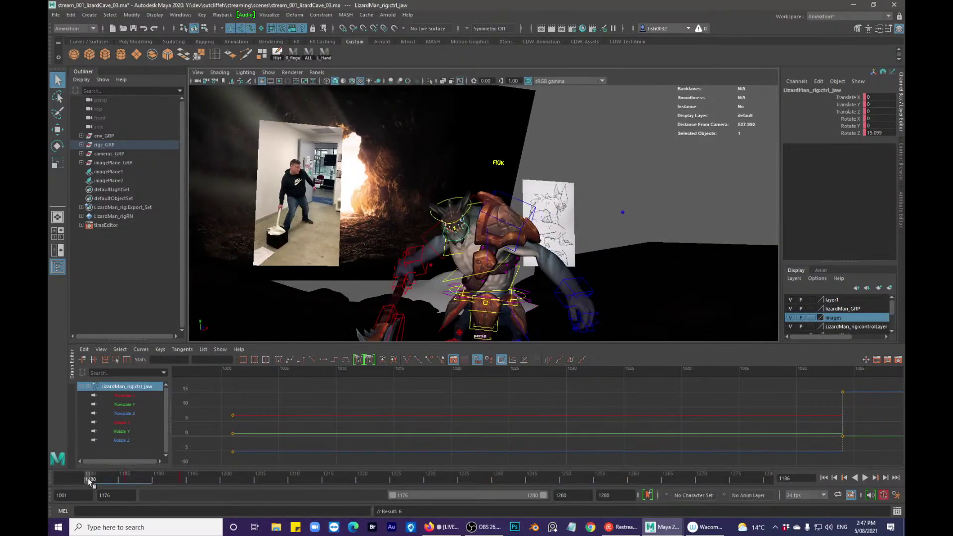
click(187, 479)
key(e)
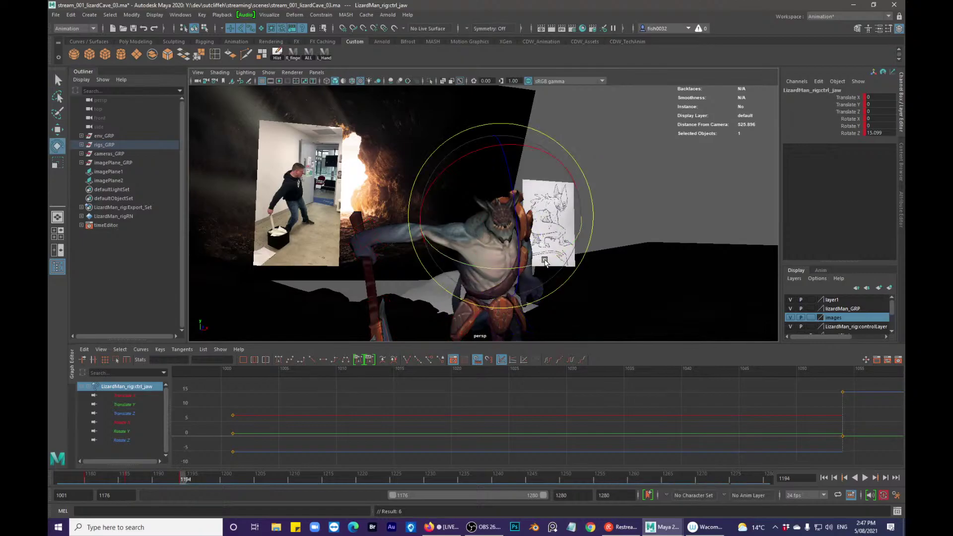
drag(547, 224, 525, 243)
key(q)
drag(554, 163, 545, 178)
key(e)
key(q)
- Rotate the jaw control at frame 1186 to about X 7.2, Y 1.6, Z 16.4 and play the result
drag(100, 478, 127, 478)
key(e)
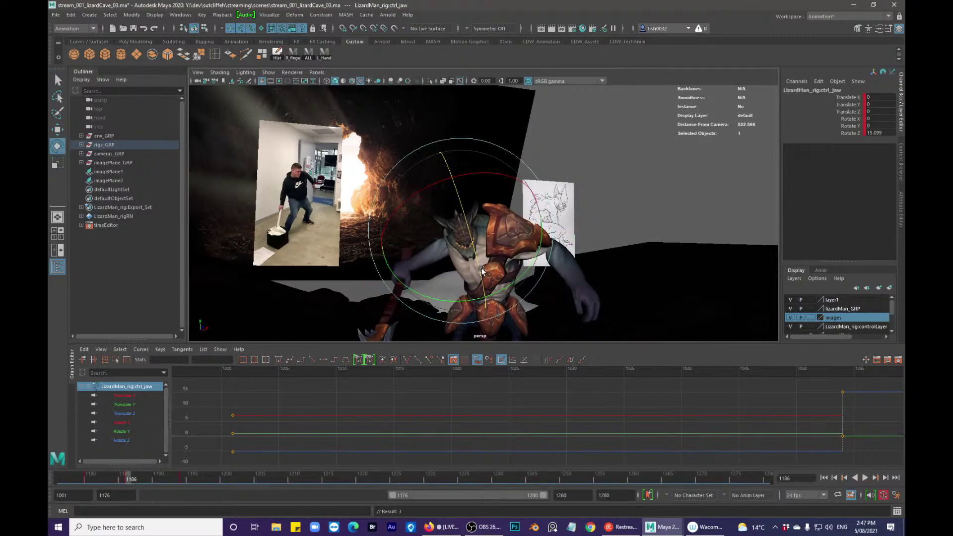
key(q)
key(alt+v)
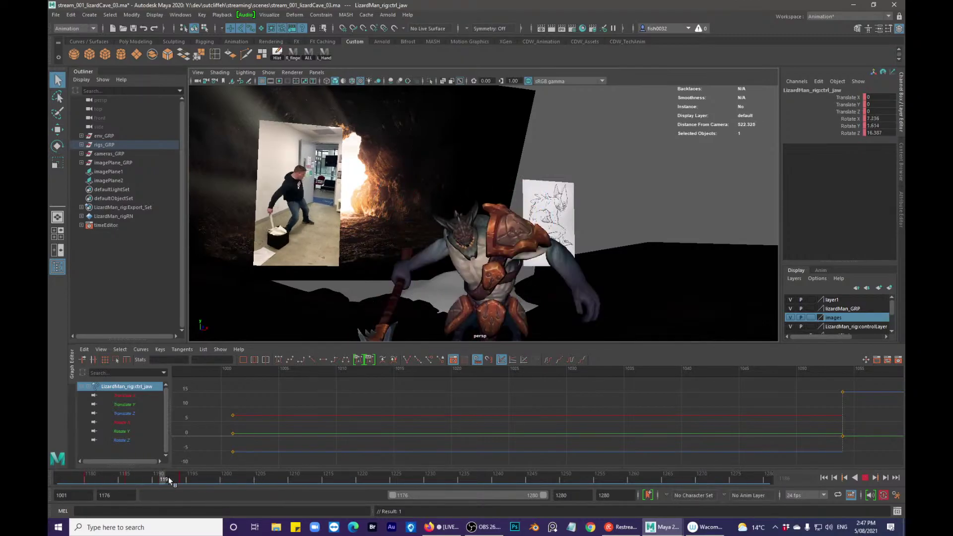
- Rotate the jaw control at frame 1194 to about X -2.4, Y 1.1, Z 15.8
key(e)
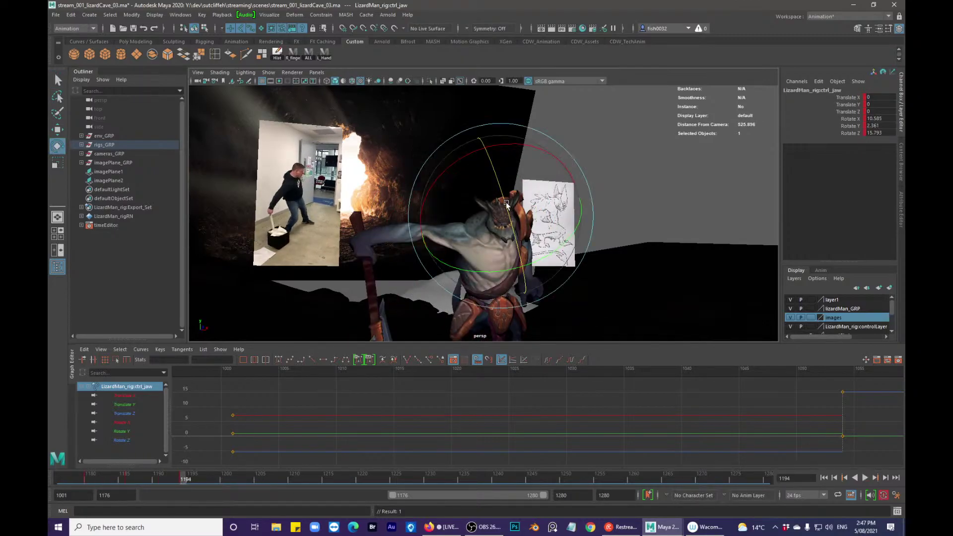
alt+drag(485, 202, 449, 272)
drag(139, 480, 184, 477)
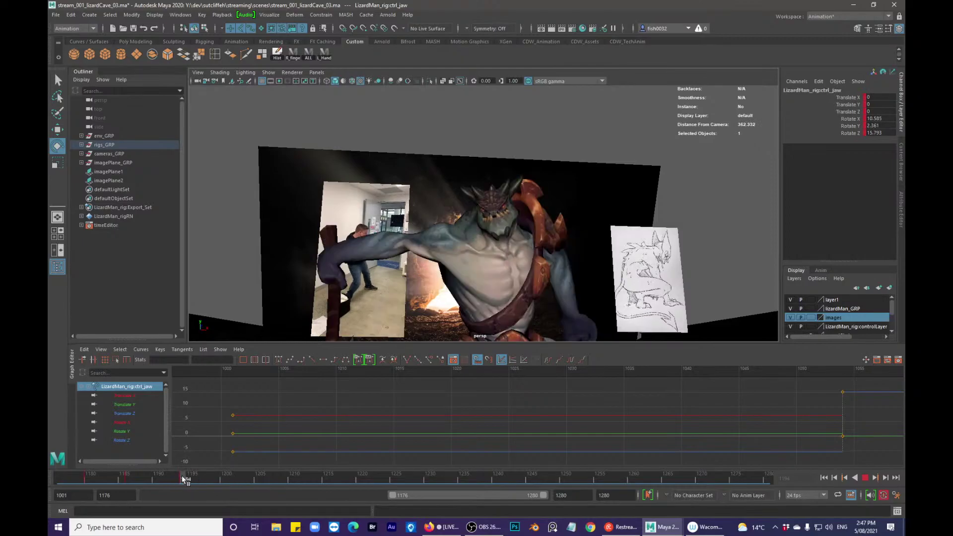
drag(555, 156, 551, 223)
key(q)
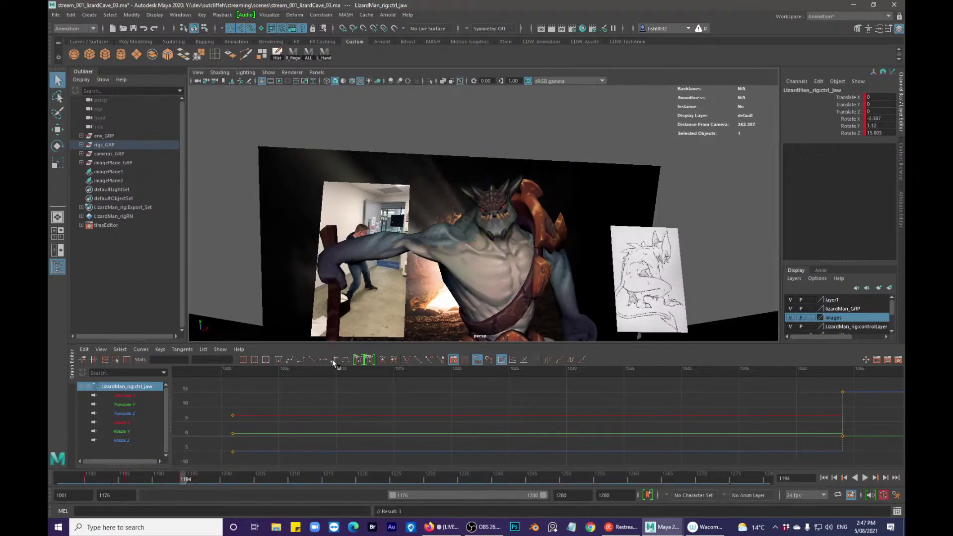
- Select the left wrist IK control and step through frames 1194 to 1198 to check the left arm's motion
scroll(431, 256, down, 2)
alt+drag(430, 252, 416, 293)
key(alt+1)
mouse_move(534, 239)
alt+mouse_down()
mouse_move(571, 268)
mouse_move(553, 240)
mouse_move(537, 248)
alt+mouse_up()
click(564, 247)
key(alt+1)
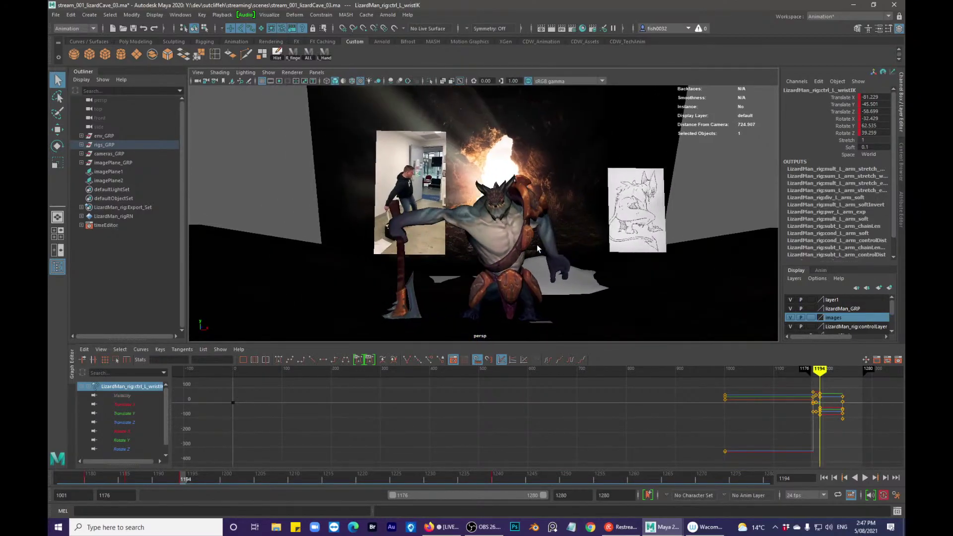
key(.)
key(alt+.)
key(alt+.)
key(alt+.)
key(alt+.)
key(alt+.)
key(alt+comma)
key(alt+comma)
key(alt+period)
- Shift the left arm pole vector's key at frame 1198 to frame 1194
alt+drag(537, 245, 504, 253)
click(584, 193)
click(586, 191)
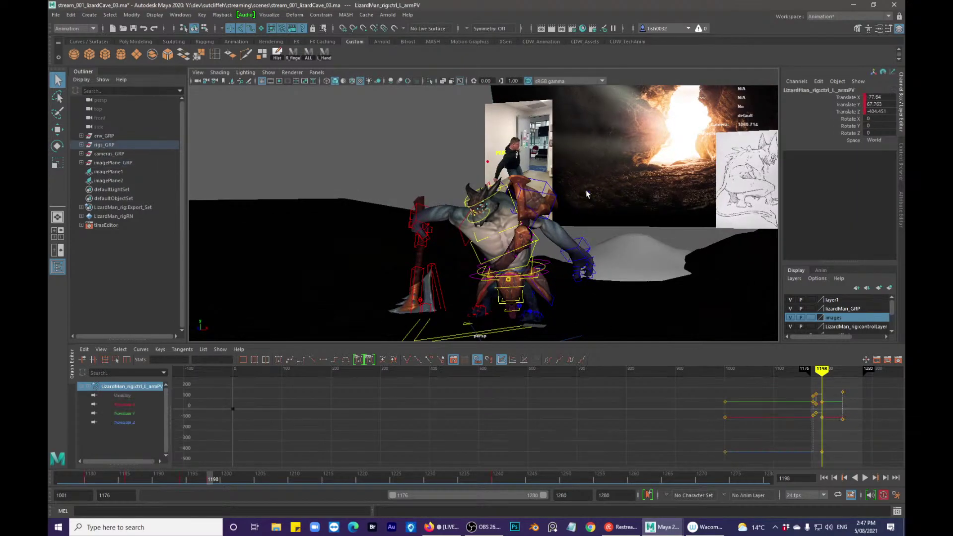
mouse_move(195, 482)
mouse_down()
mouse_move(176, 475)
mouse_move(184, 480)
mouse_up()
click(210, 480)
shift+click(210, 479)
- Play and scrub the swing from frame 1186 to about 1204 to compare the poses with the video reference
click(124, 480)
alt+drag(442, 300, 483, 299)
key(alt+v)
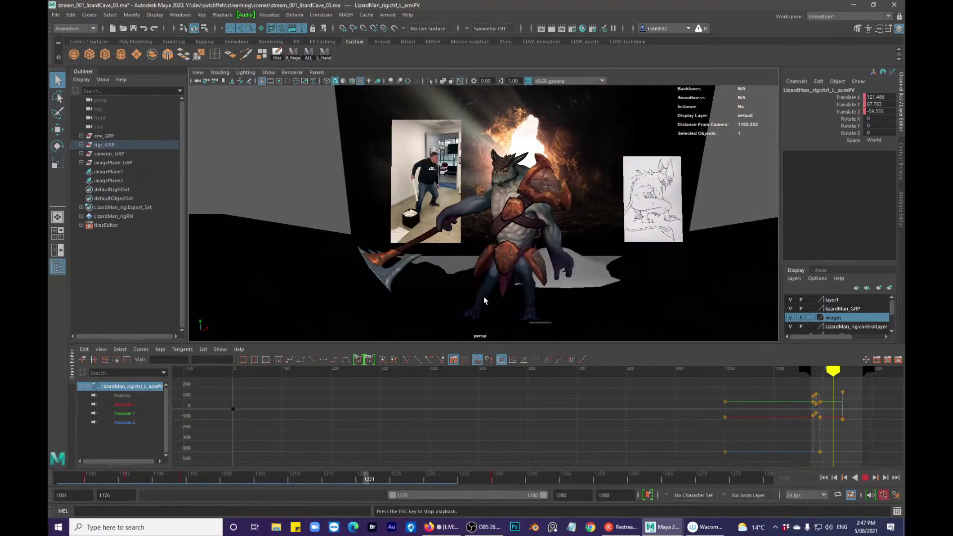
click(130, 479)
key(alt+v)
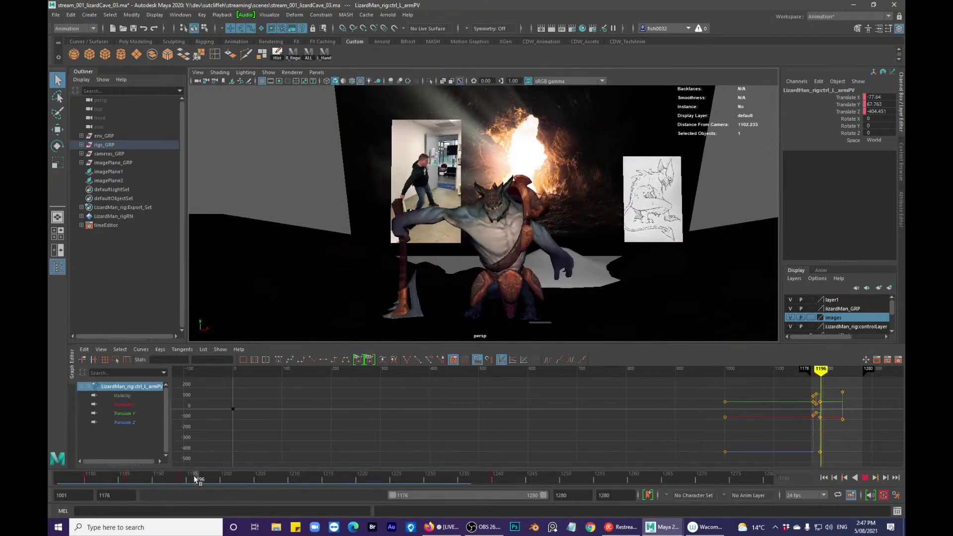
mouse_move(246, 478)
mouse_down()
mouse_move(224, 477)
mouse_move(236, 479)
mouse_up()
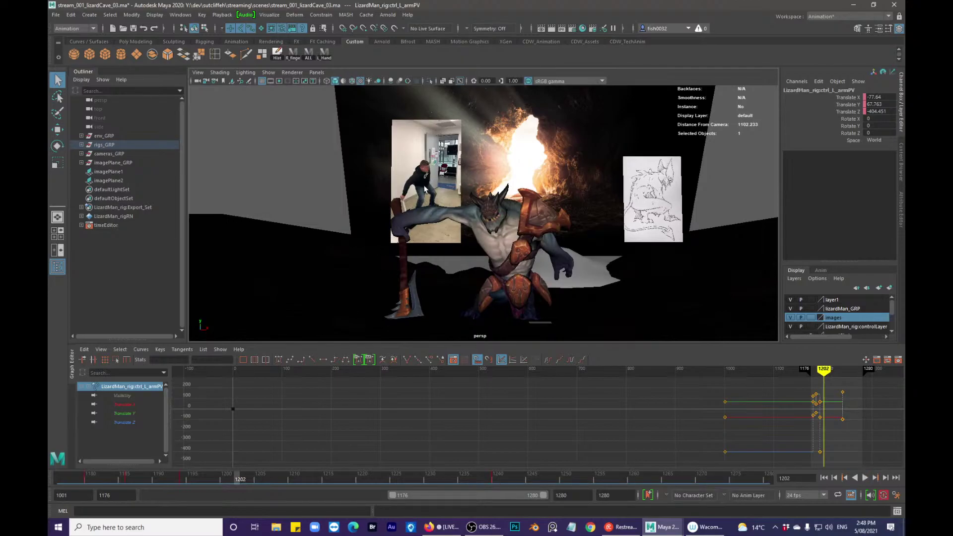
key(alt+v)
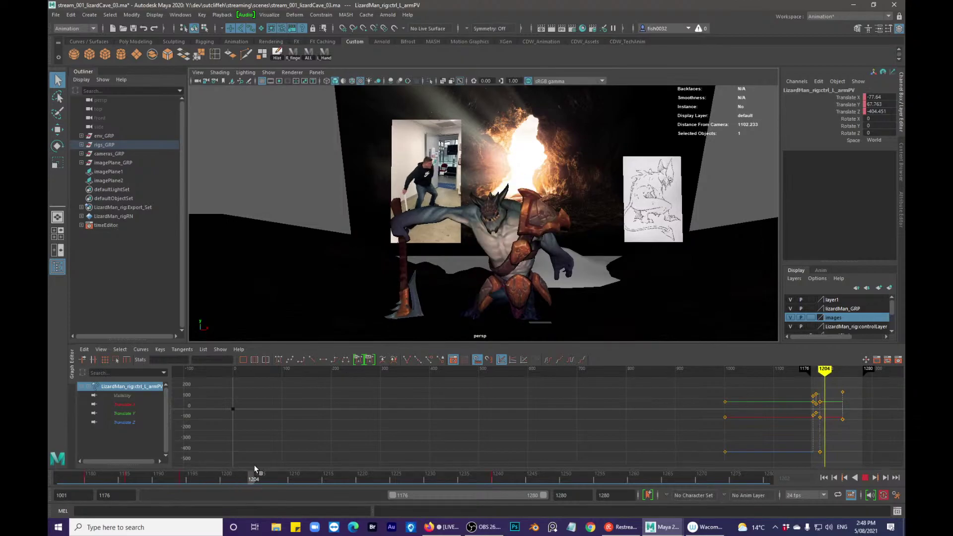
- Reposition the left arm pole vector at frame 1208 after scrubbing the rise out of the crouch
drag(261, 469, 242, 463)
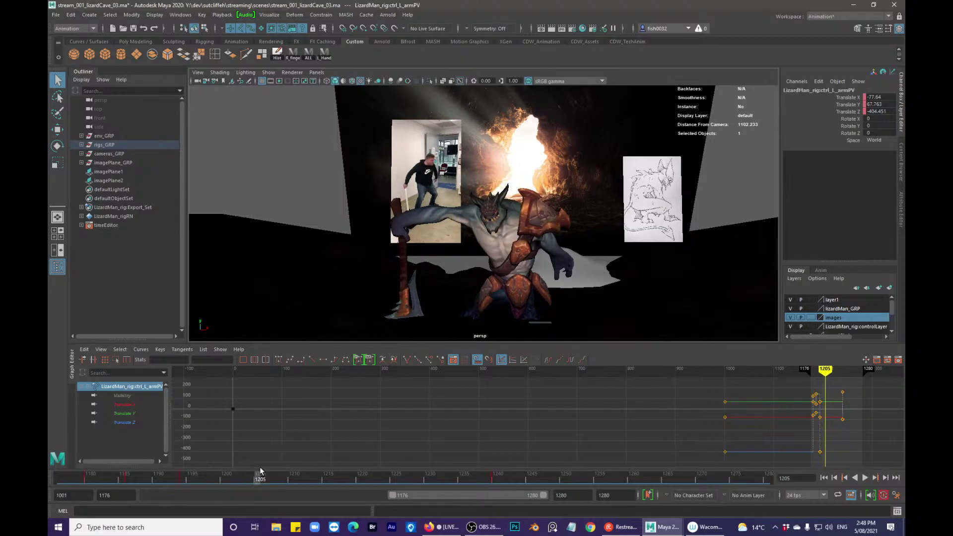
click(251, 476)
drag(248, 475, 276, 475)
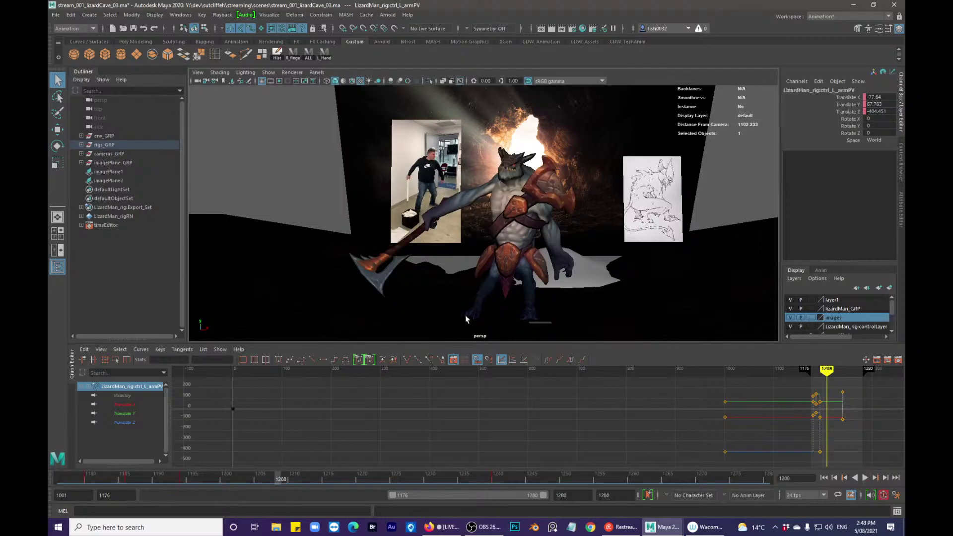
alt+drag(445, 326, 489, 299)
key(w)
drag(532, 152, 557, 192)
key(q)
- Adjust the left wrist IK control at frame 1208 so the left arm reaches out from the body
click(588, 248)
click(586, 260)
key(e)
key(w)
key(q)
key(w)
key(q)
- Set the pauldron control's Rotate Z to 0 at frame 1208 and check the shoulder from several angles
click(556, 190)
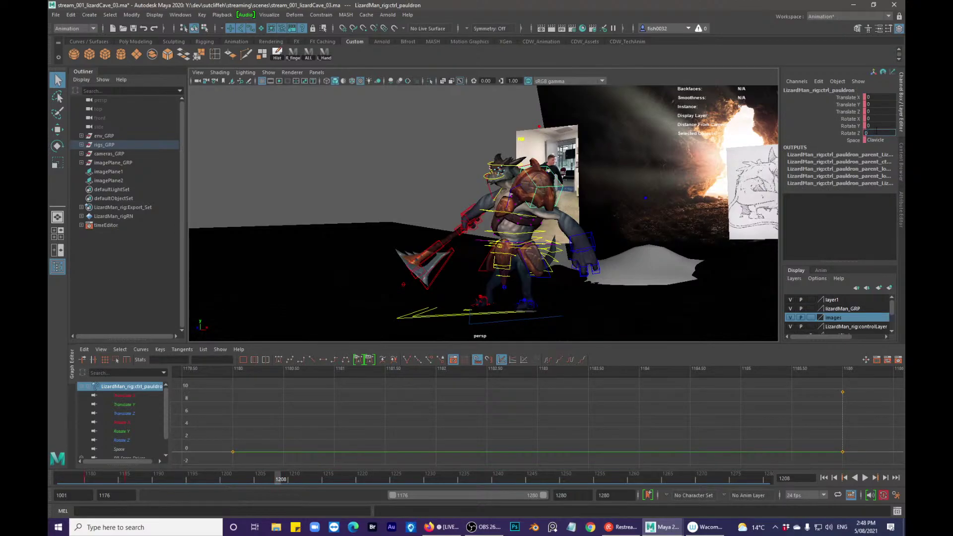
key(Return)
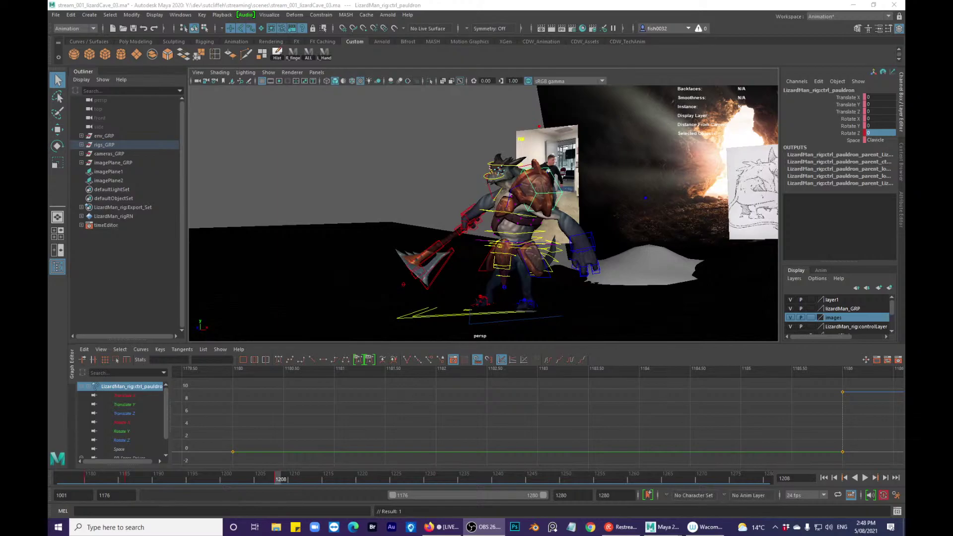
alt+drag(436, 233, 550, 190)
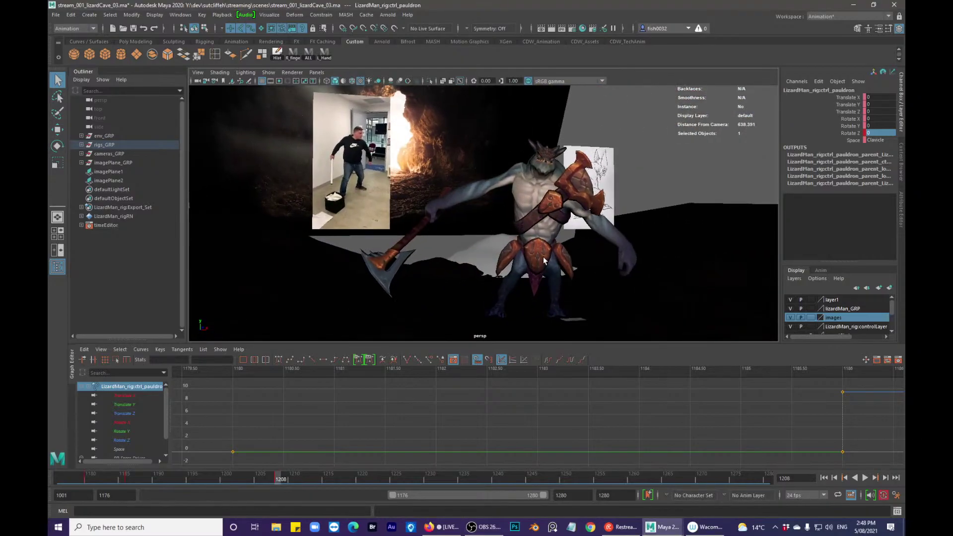
alt+drag(554, 248, 563, 184)
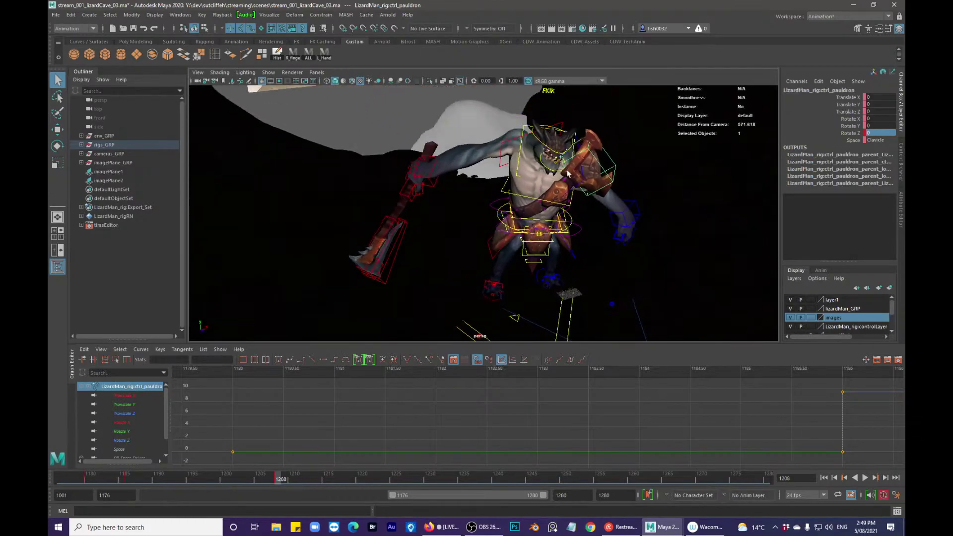
- Key the left clavicle control with zero rotation at frame 1202
click(582, 185)
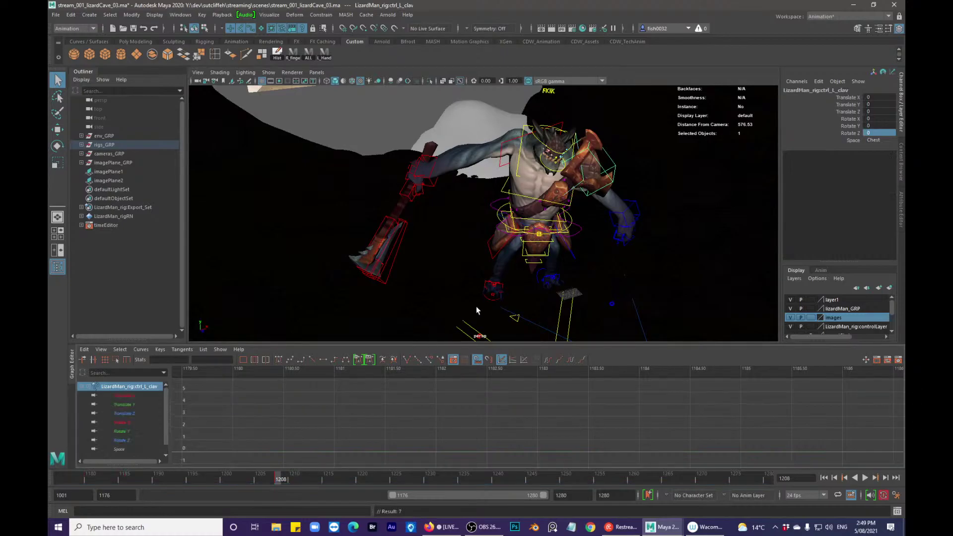
drag(275, 480, 240, 479)
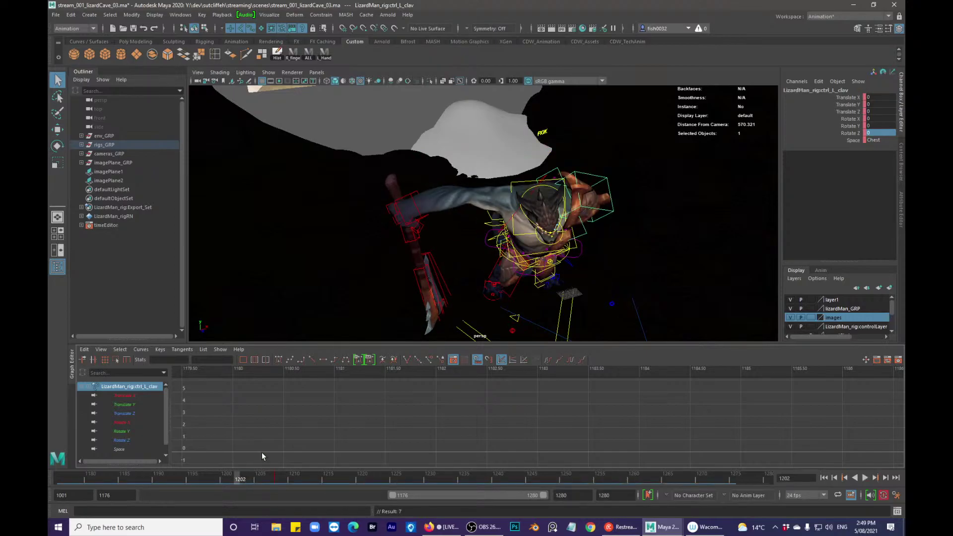
key(alt+period)
key(alt+comma)
key(s)
- Rotate the left clavicle control to about Z 28.6 at frame 1208 and key it
key(period)
key(e)
drag(603, 126, 589, 97)
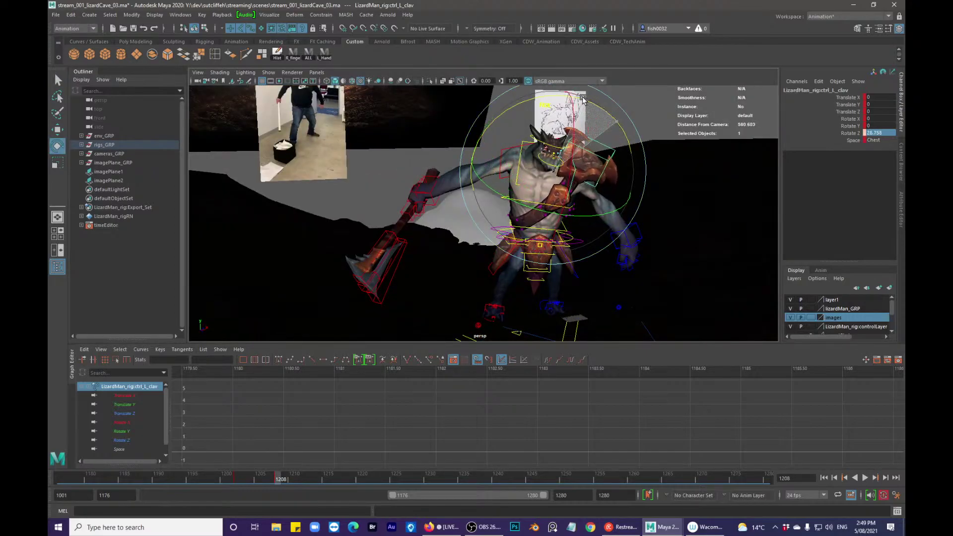
key(q)
key(s)
- Play and scrub between frames 1202 and 1212 to check the left shoulder's lift
key(alt+v)
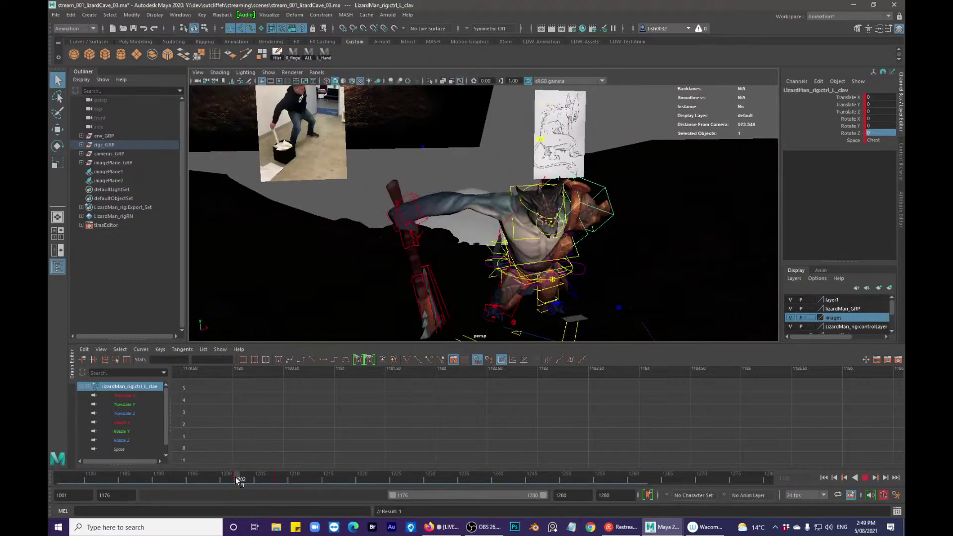
mouse_move(290, 475)
mouse_down()
mouse_move(242, 478)
mouse_move(293, 477)
mouse_up()
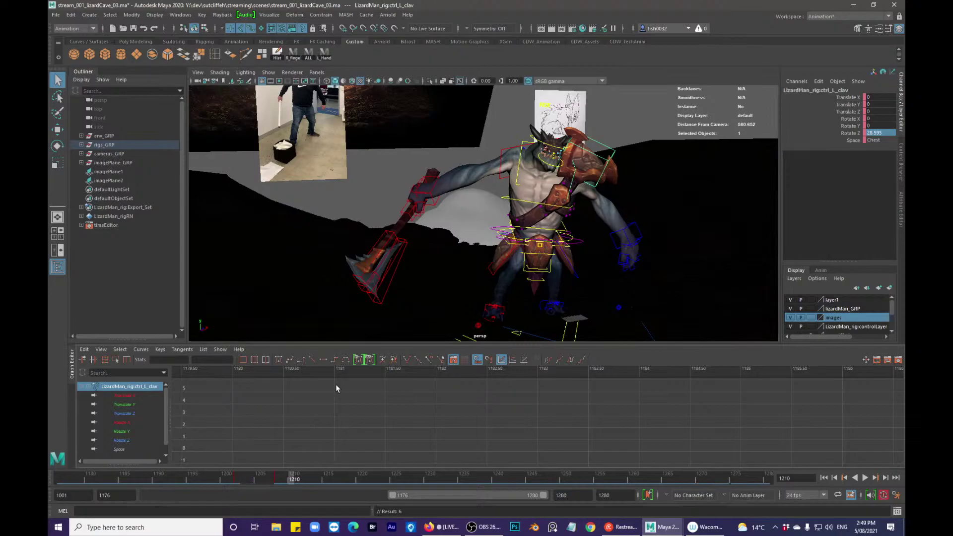
key(alt+v)
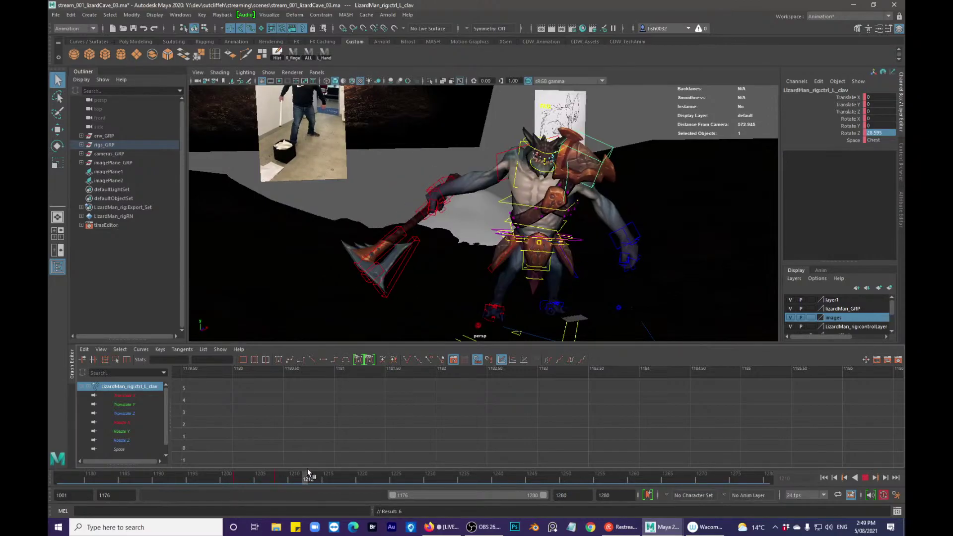
drag(297, 472, 280, 478)
- Move the left wrist IK control at frame 1208 to about X -48.0, Y -2.8, Z 12.9, posing it through the render camera
alt+drag(547, 232, 641, 226)
click(641, 226)
key(w)
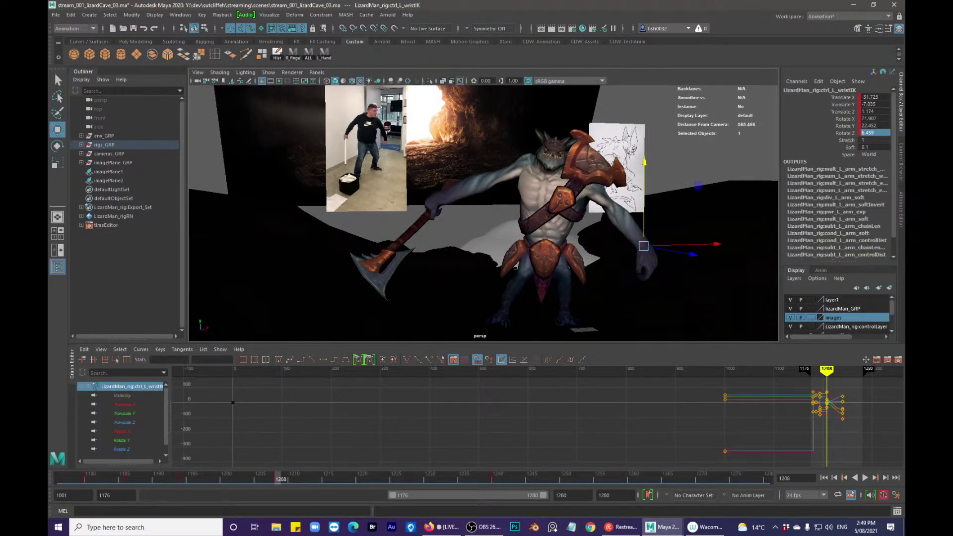
drag(904, 154, 494, 99)
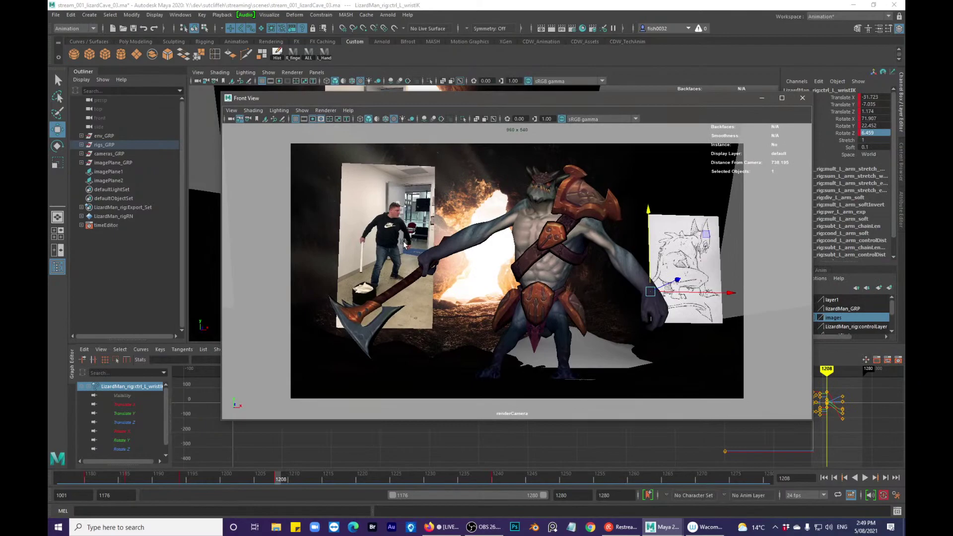
drag(649, 290, 654, 211)
key(q)
click(668, 287)
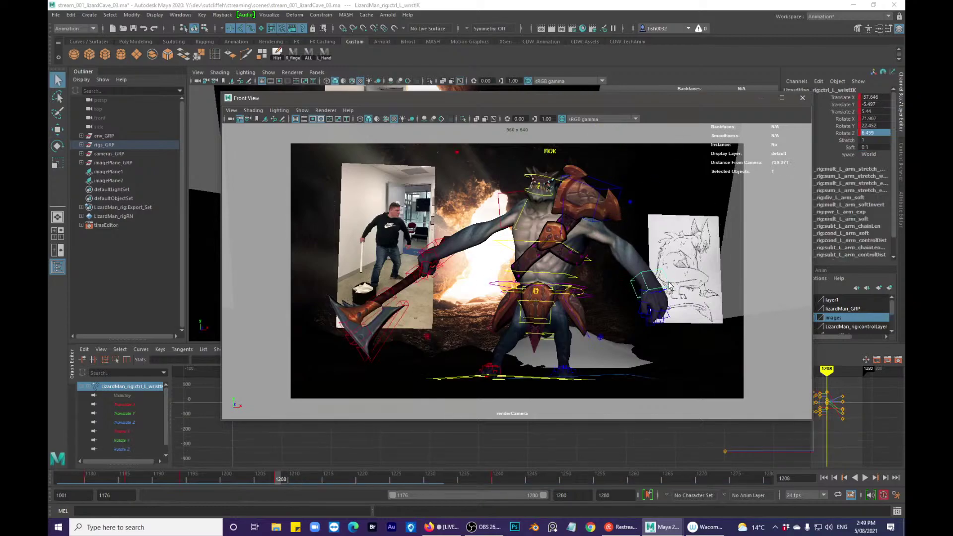
key(w)
drag(667, 285, 647, 239)
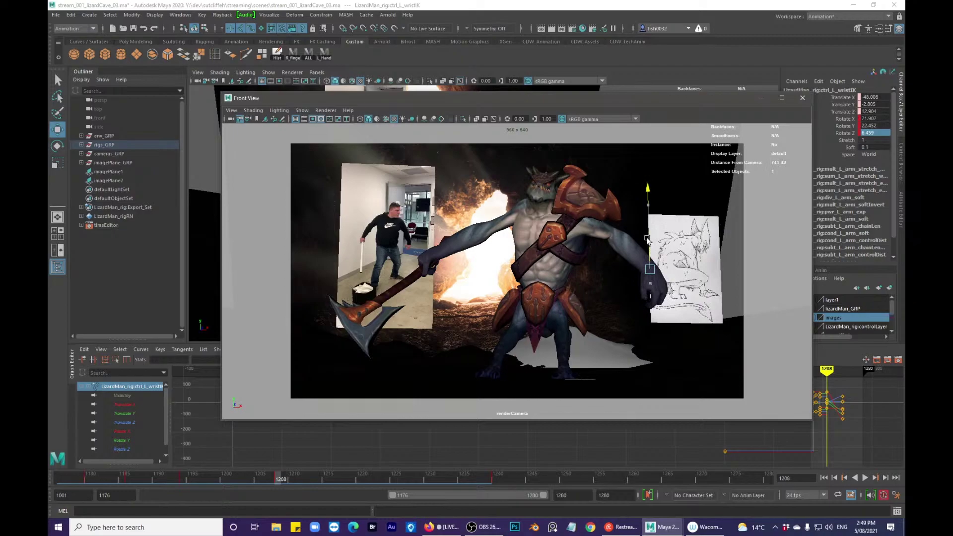
- Move the left arm pole vector at frame 1208 to about X 58.0, Y 134.9, Z -135.8 and key it
click(635, 203)
drag(637, 202, 623, 254)
key(s)
key(q)
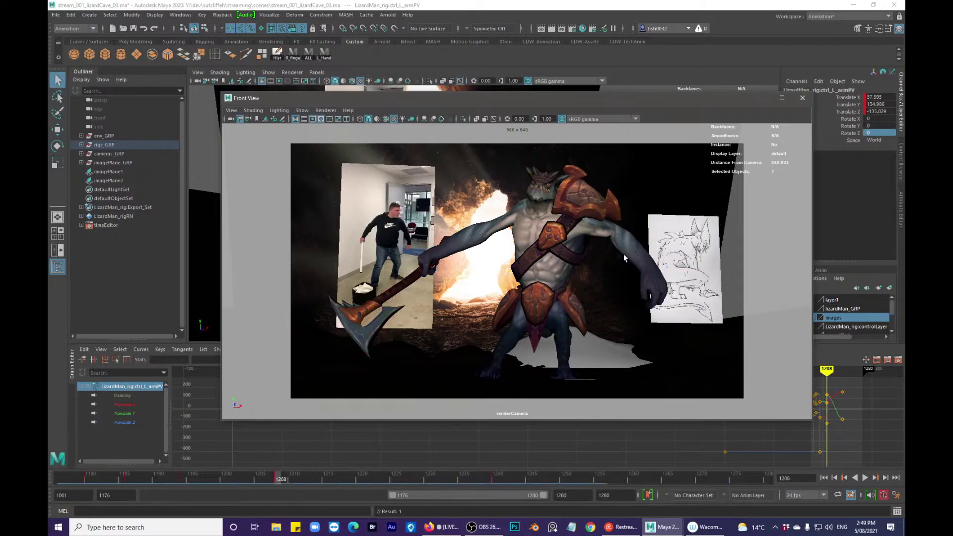
- Play and scrub the swing through the render camera to review the left arm, stopping at frame 1194
key(alt+v)
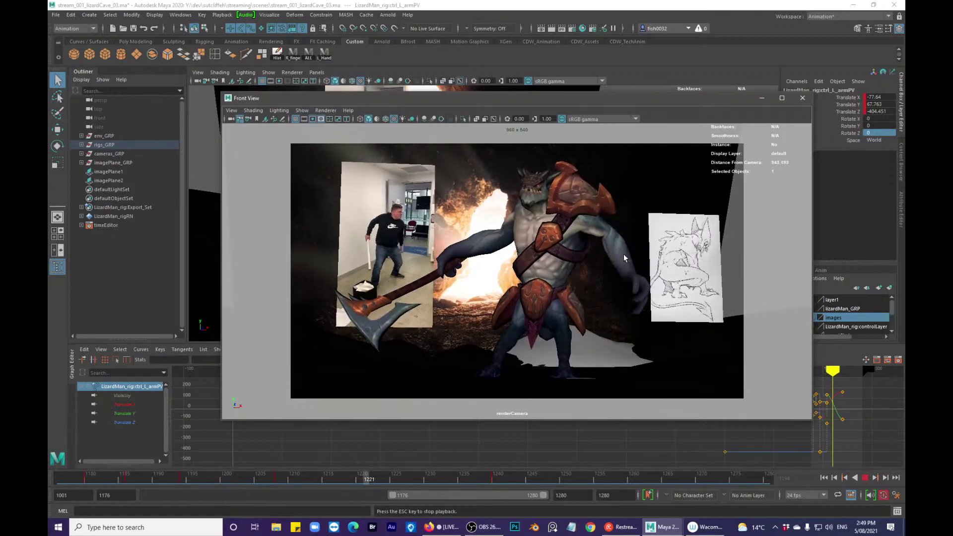
key(alt+v)
drag(235, 475, 110, 468)
key(alt+v)
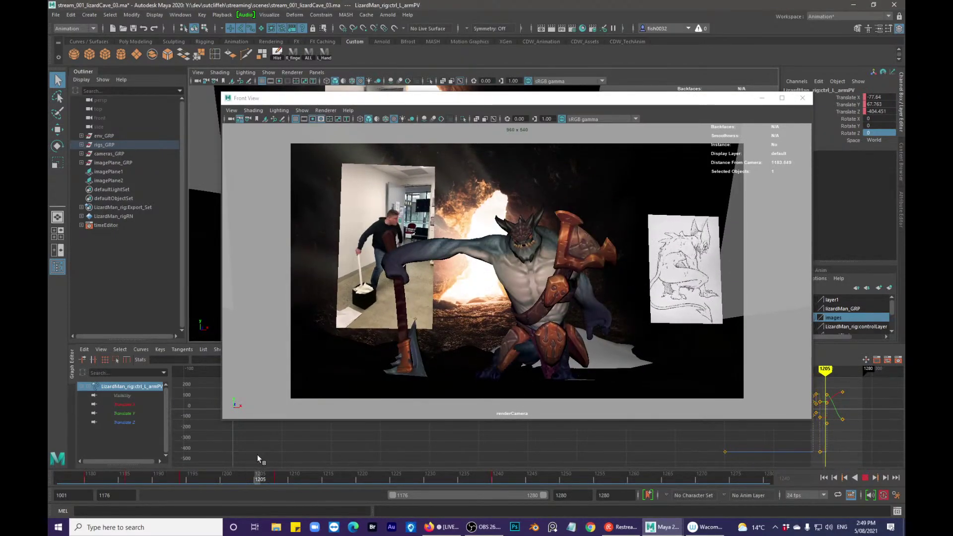
click(183, 476)
click(183, 476)
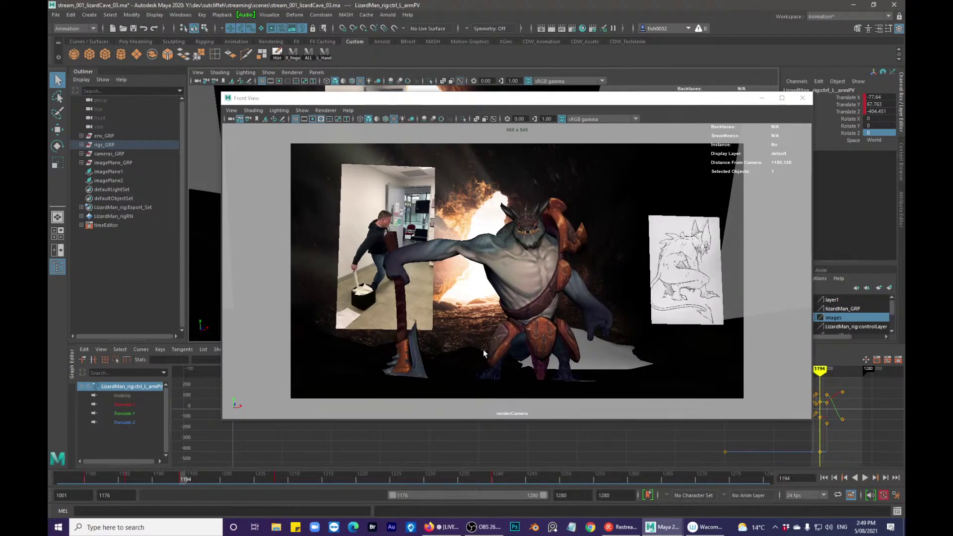
- Move the left wrist IK control at frame 1194 to about X -61.6, Y -47.0, Z -43.3, and close the separate camera view
click(484, 350)
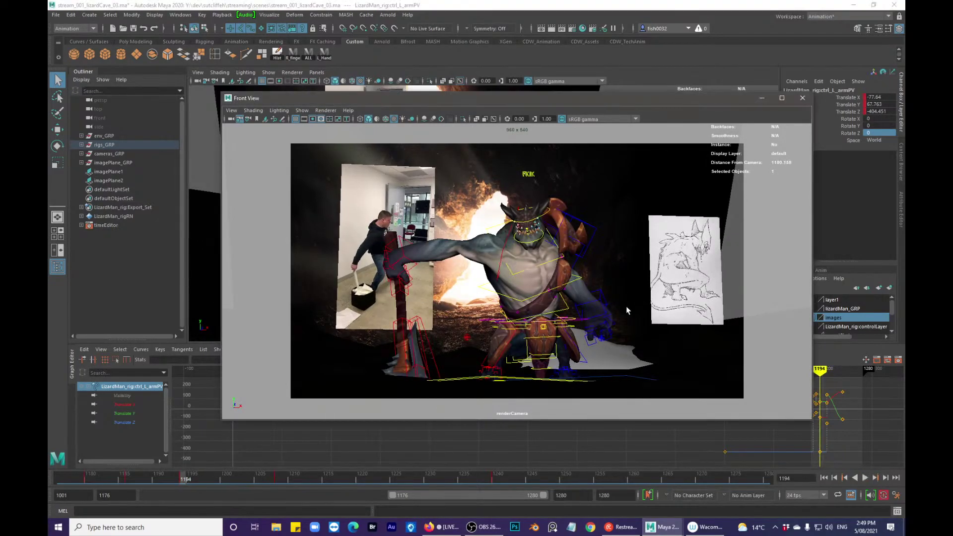
click(599, 301)
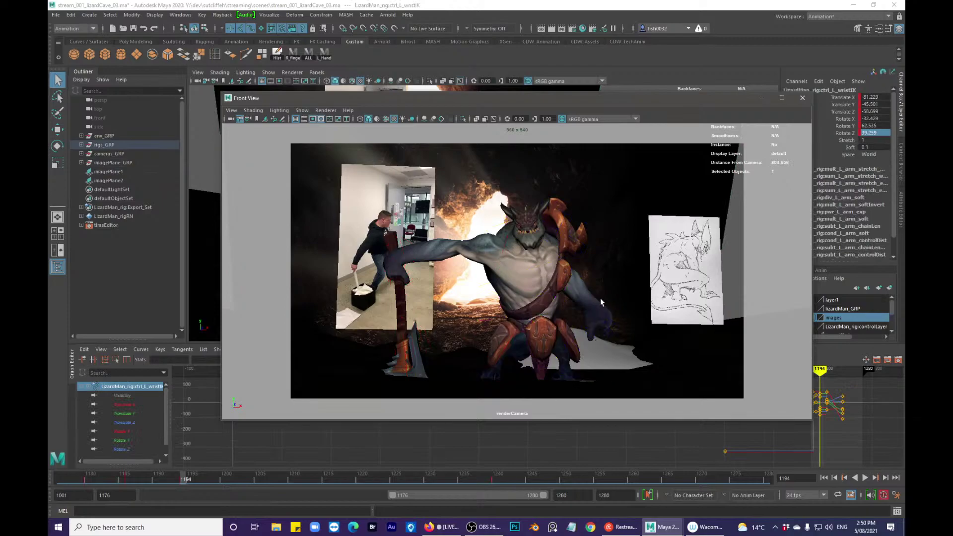
key(w)
drag(611, 305, 630, 310)
key(q)
key(w)
middle_drag(592, 270, 596, 290)
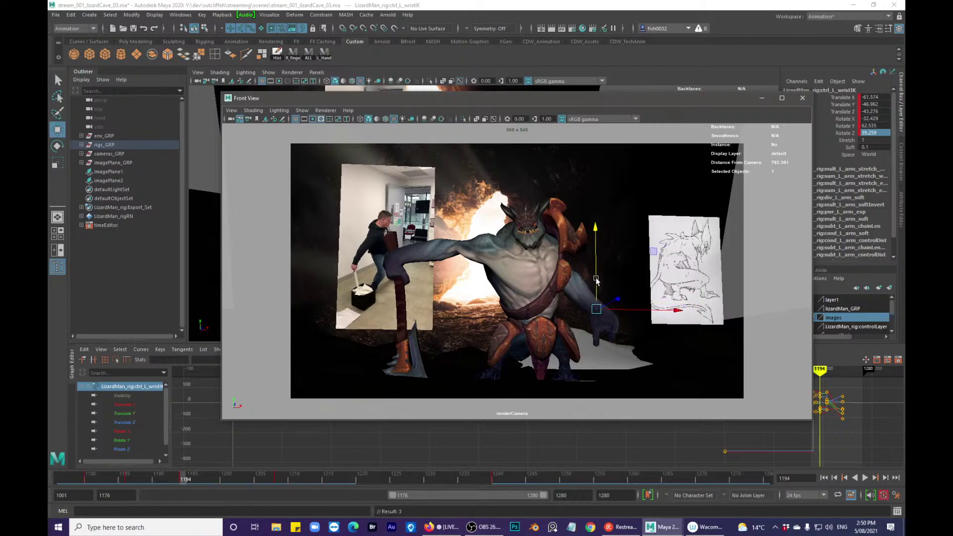
key(q)
key(alt+1)
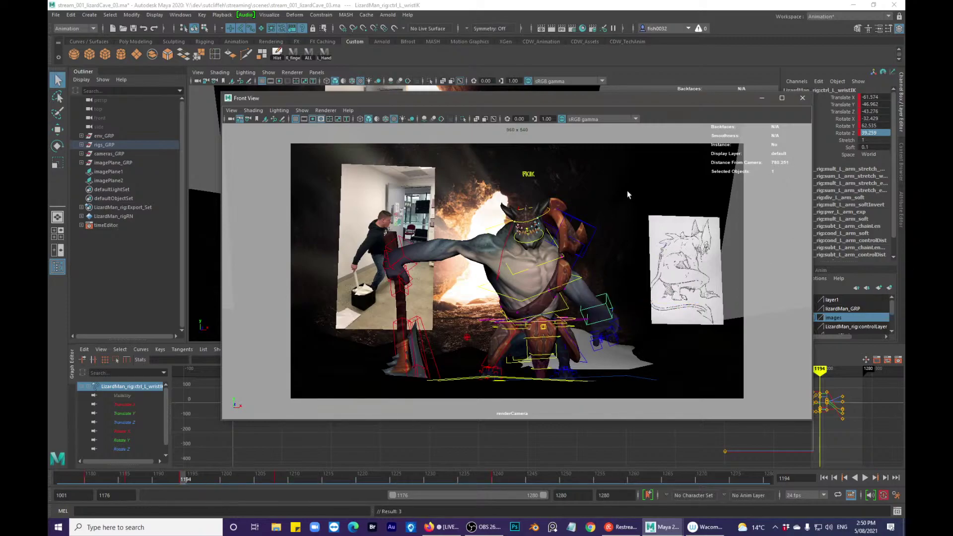
click(802, 97)
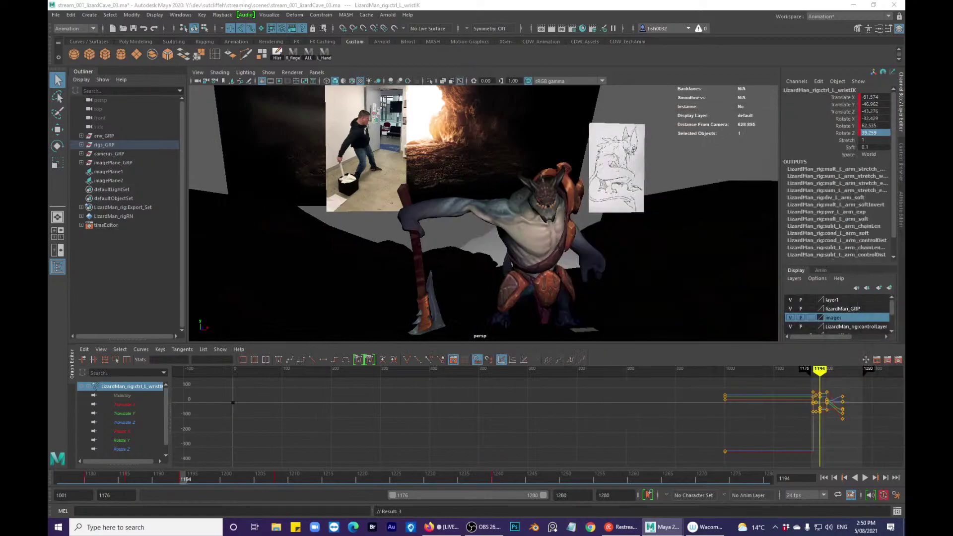
- Rotate the left wrist IK control at frame 1194 to about X -11.9, Y 68.3, Z 36.6
alt+drag(694, 216, 714, 224)
key(e)
drag(700, 270, 710, 295)
alt+drag(711, 288, 713, 264)
alt+drag(695, 223, 609, 174)
key(q)
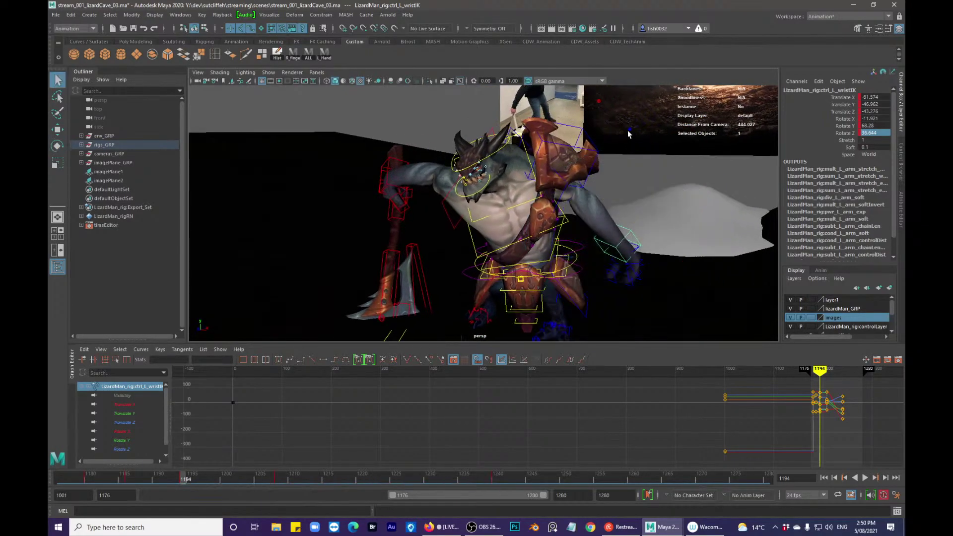
- Move the left arm pole vector at frame 1194 to about X -14.1, Y 75.8, Z -165.6
click(629, 130)
key(w)
drag(629, 130, 666, 90)
alt+drag(618, 158, 575, 165)
click(630, 117)
key(ctrl+z)
key(q)
key(w)
key(q)
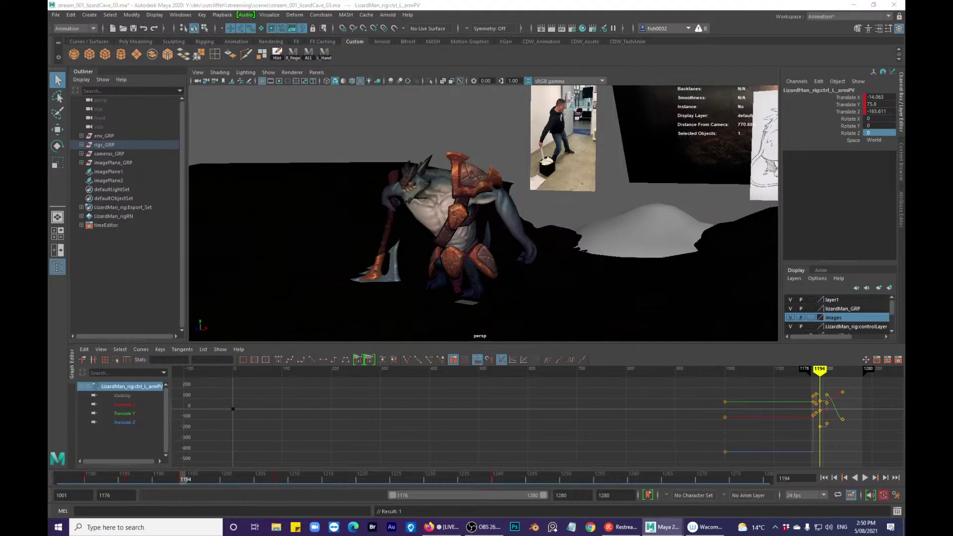
- Refine the left wrist IK control's rotation at frame 1194 to about X 0.1, Y 63.2, Z 36.6
key(alt+1)
alt+drag(494, 217, 557, 234)
click(536, 237)
key(alt+1)
key(e)
key(q)
mouse_move(554, 183)
alt+mouse_down()
mouse_move(522, 193)
mouse_move(549, 192)
alt+mouse_up()
key(alt+1)
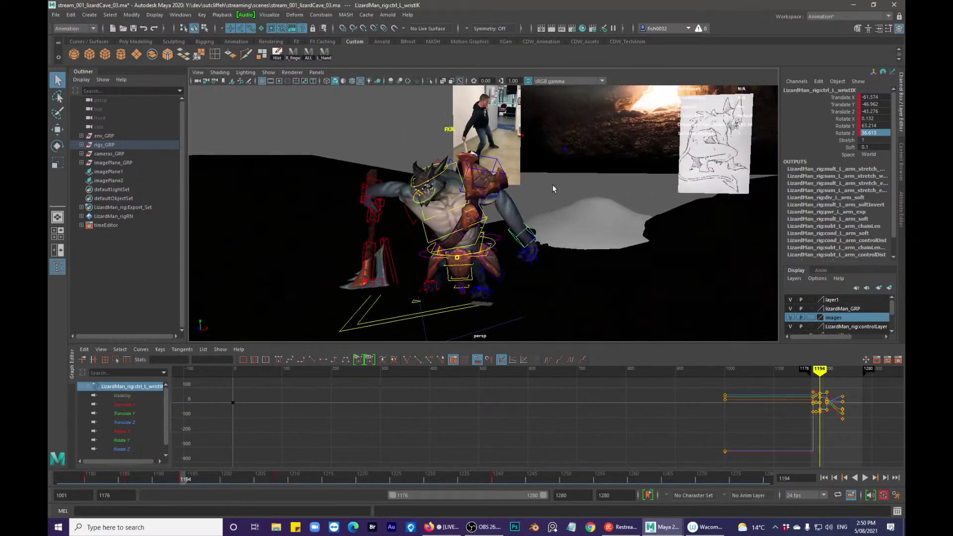
- Nudge the left arm pole vector farther out from the body at frame 1194 to adjust the elbow direction
click(566, 148)
key(alt+1)
key(w)
drag(591, 130, 618, 138)
key(q)
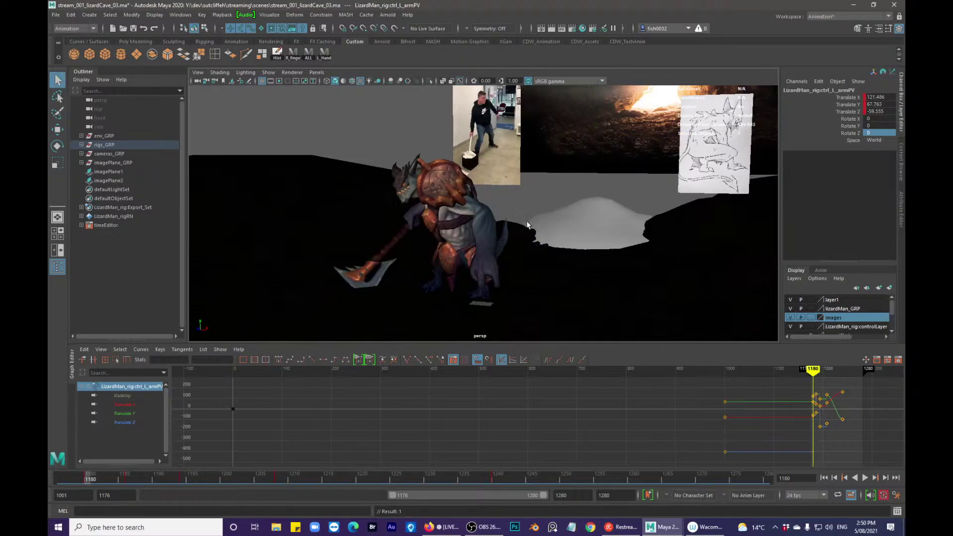
- Replay the whole swing to review the left arm changes, then select all rig controls and watch it again
key(alt+v)
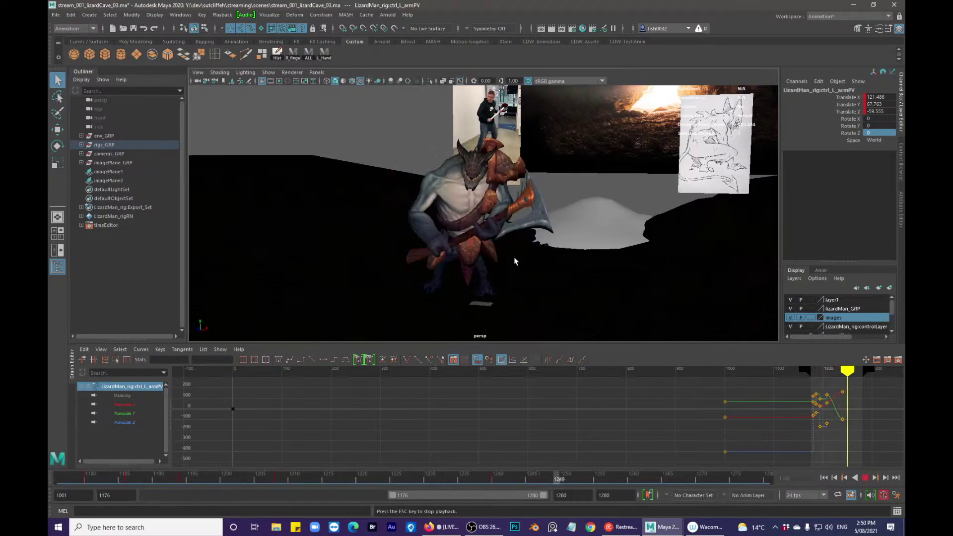
click(236, 477)
key(alt+v)
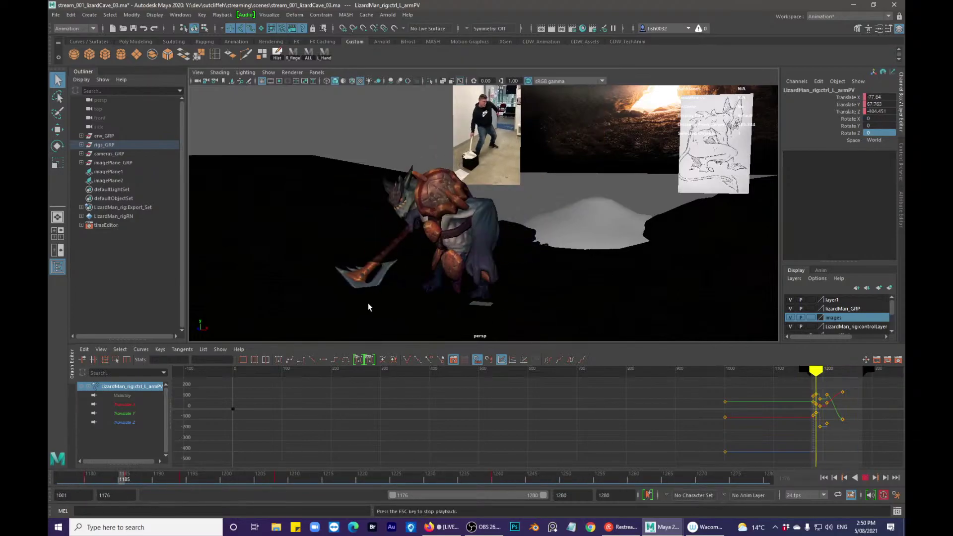
key(Escape)
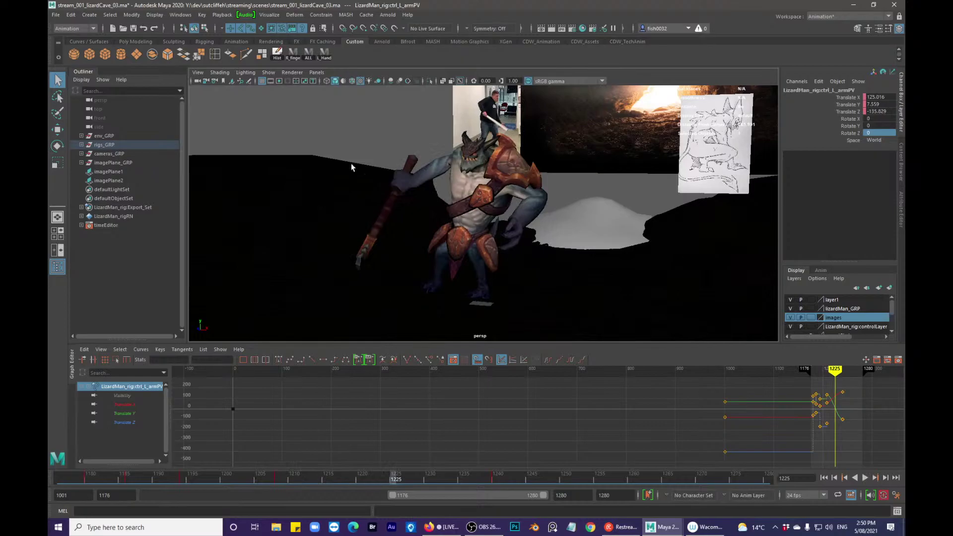
key(alt+v)
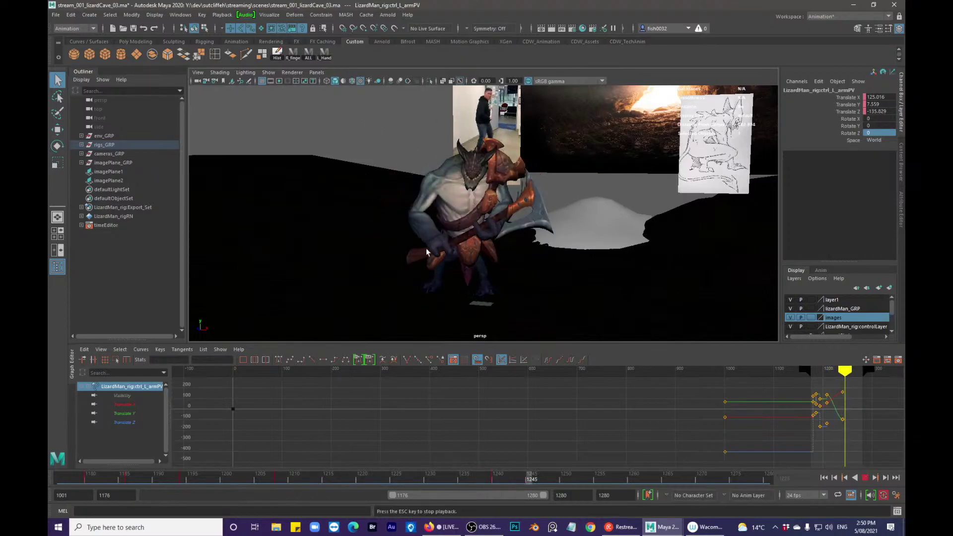
click(308, 52)
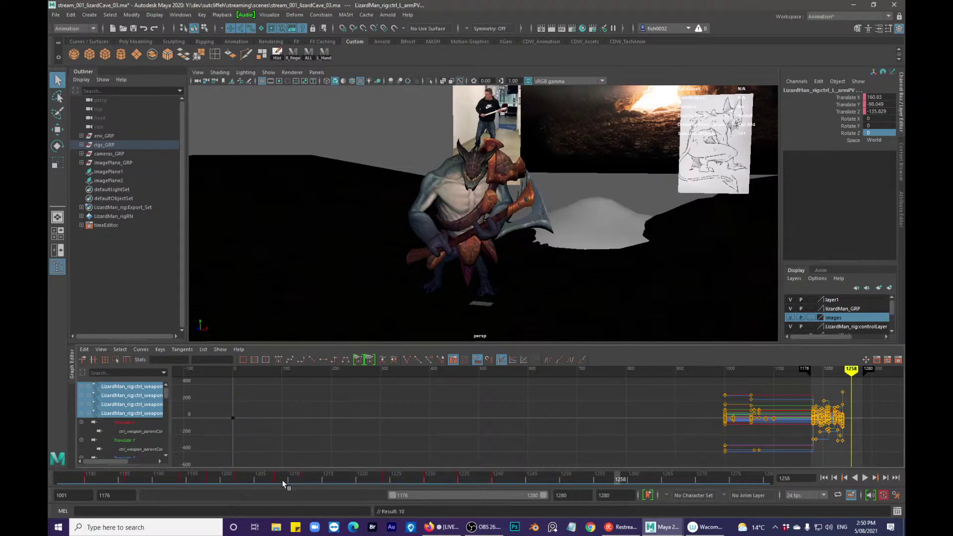
key(alt+v)
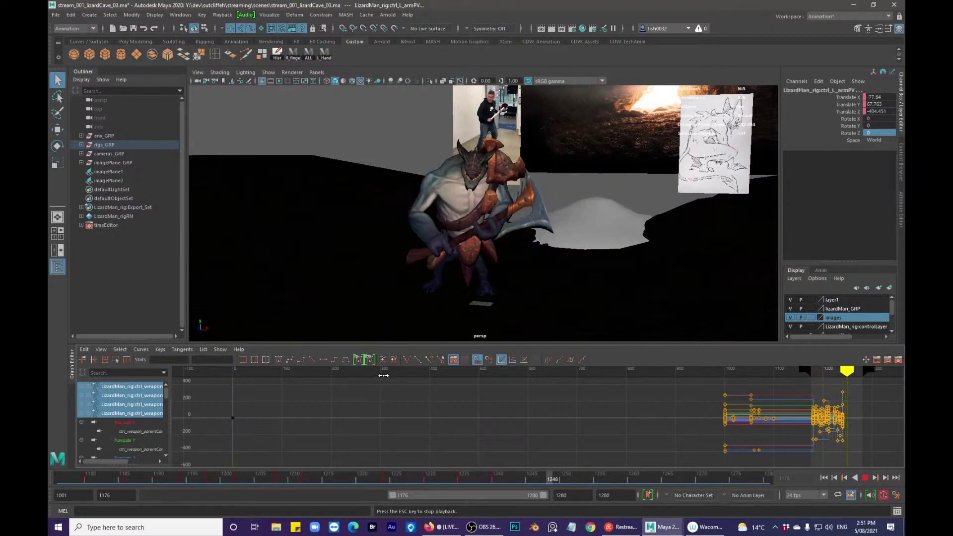
- At frame 1202, rotate the left wrist IK control to about X 27.4, Y 50.3, Z 35.3 and lower it
key(Escape)
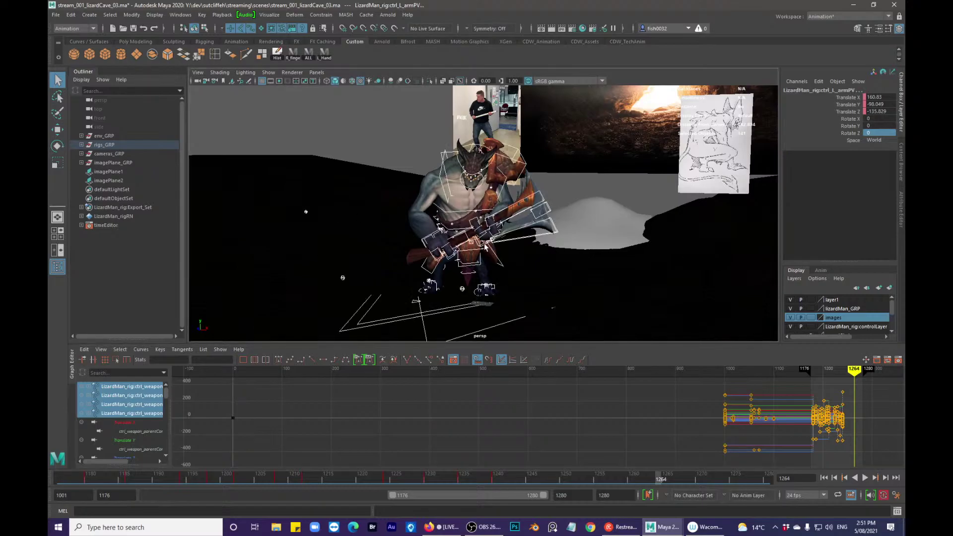
click(485, 249)
click(481, 252)
mouse_move(248, 477)
mouse_down()
mouse_move(184, 481)
mouse_move(236, 481)
mouse_up()
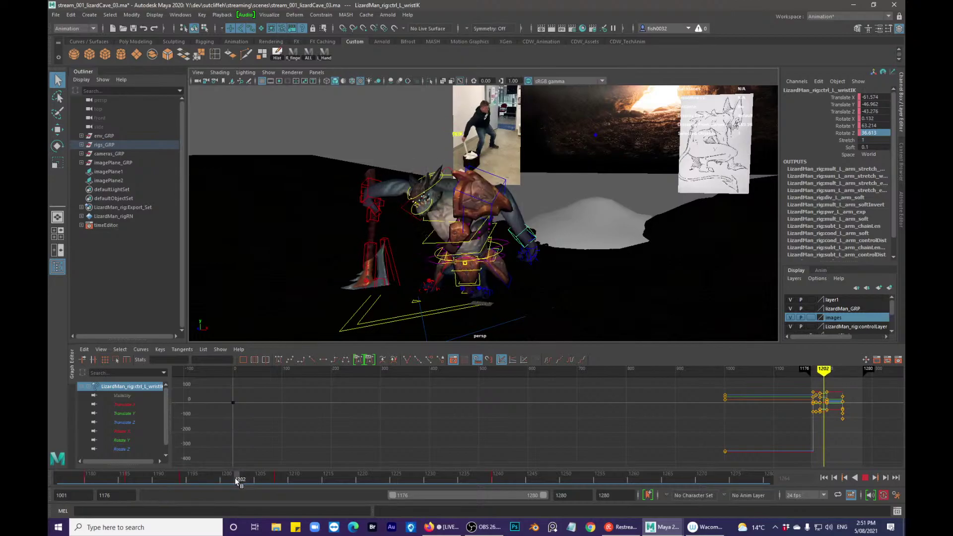
key(e)
drag(519, 284, 528, 242)
key(w)
drag(522, 199, 521, 213)
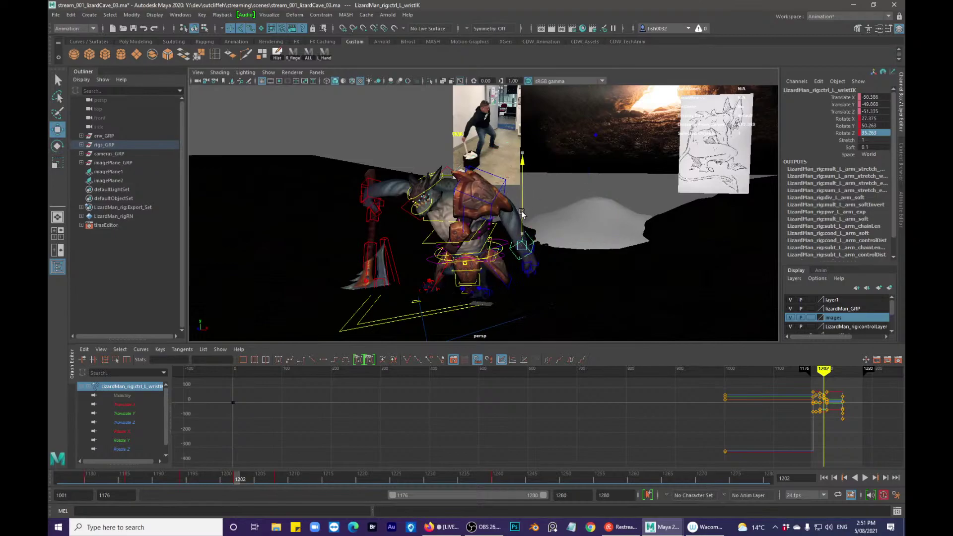
- Refine the left wrist IK control's position at frame 1202 to about X -28.1, Y -34.3, Z -38.9
mouse_move(557, 248)
mouse_down()
mouse_move(567, 250)
mouse_move(557, 268)
mouse_move(573, 182)
mouse_move(562, 249)
mouse_move(526, 272)
mouse_move(558, 254)
mouse_up()
key(e)
key(w)
click(538, 228)
key(ctrl+z)
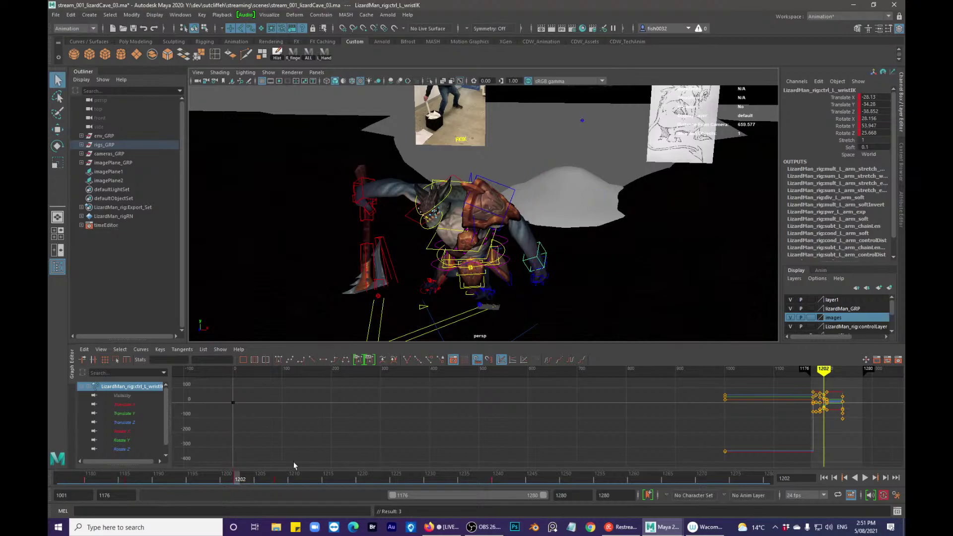
- Replay and scrub the swing in the perspective and render camera views, comparing the left arm with the video reference up to frame 1208
key(alt+v)
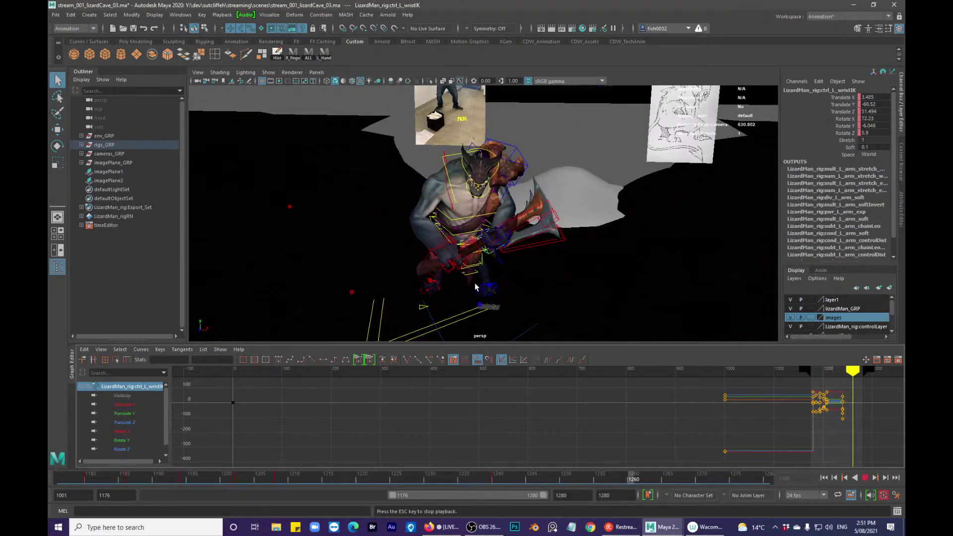
key(alt+v)
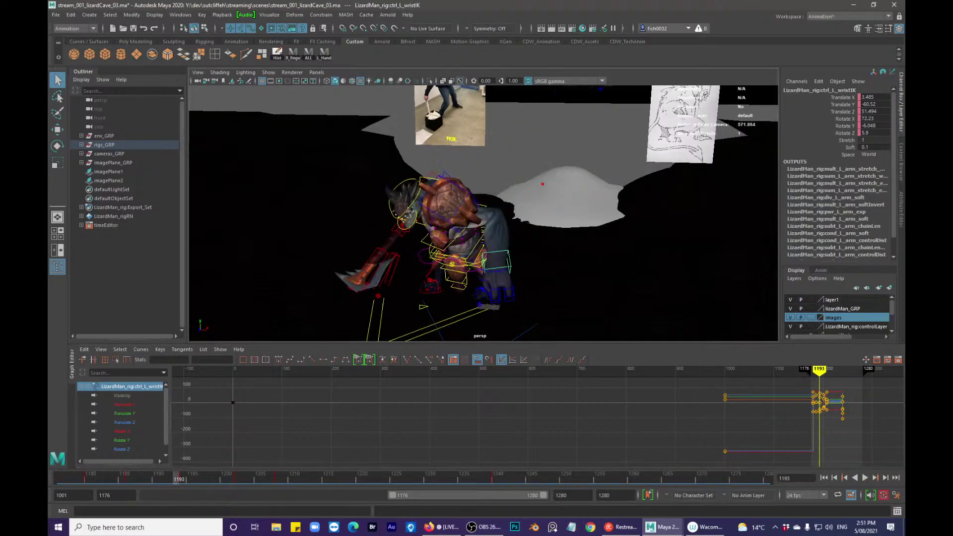
drag(904, 175, 278, 127)
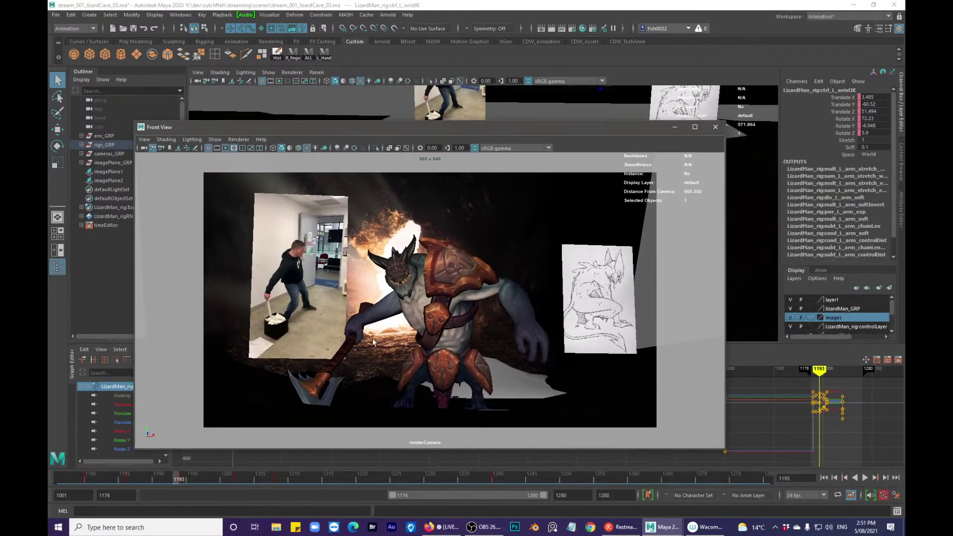
key(alt+v)
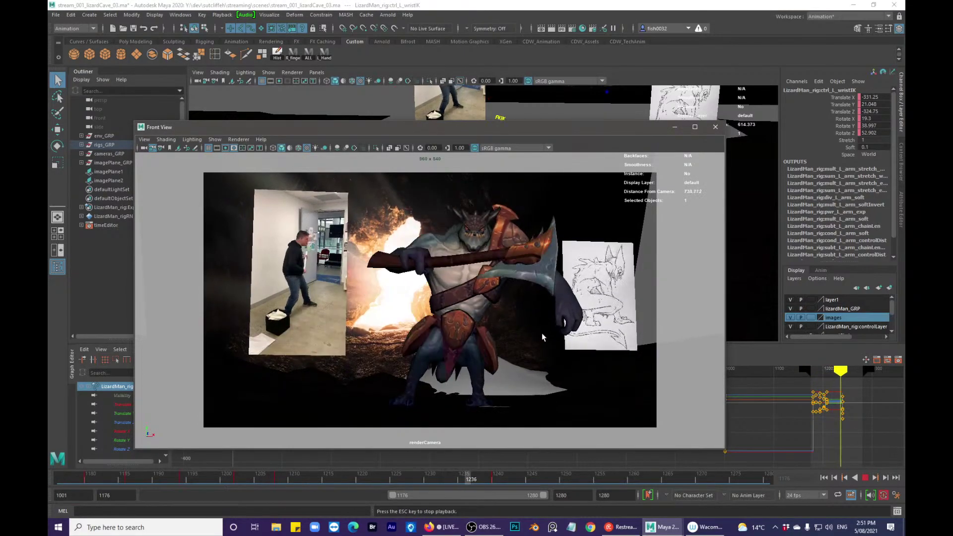
key(alt+v)
drag(252, 478, 483, 452)
key(Escape)
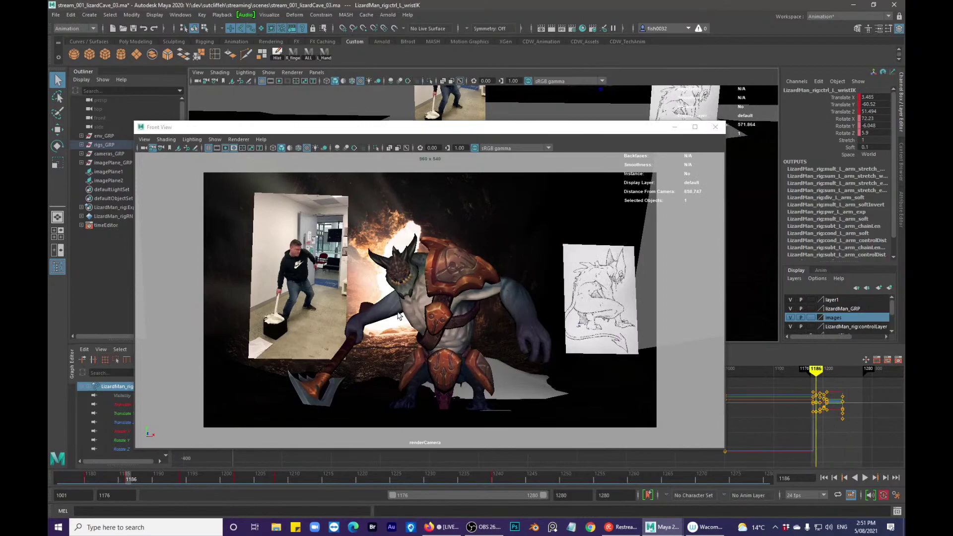
key(alt+v)
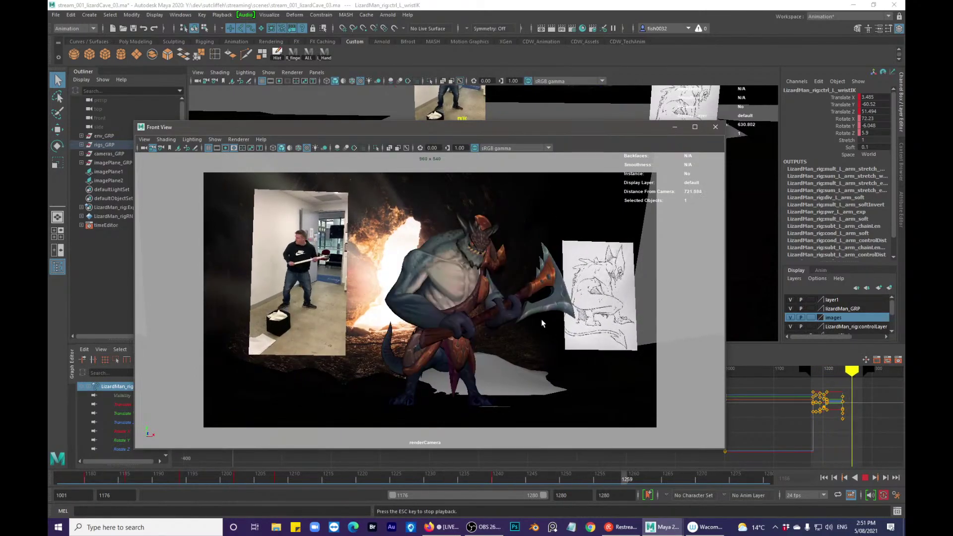
drag(157, 478, 279, 477)
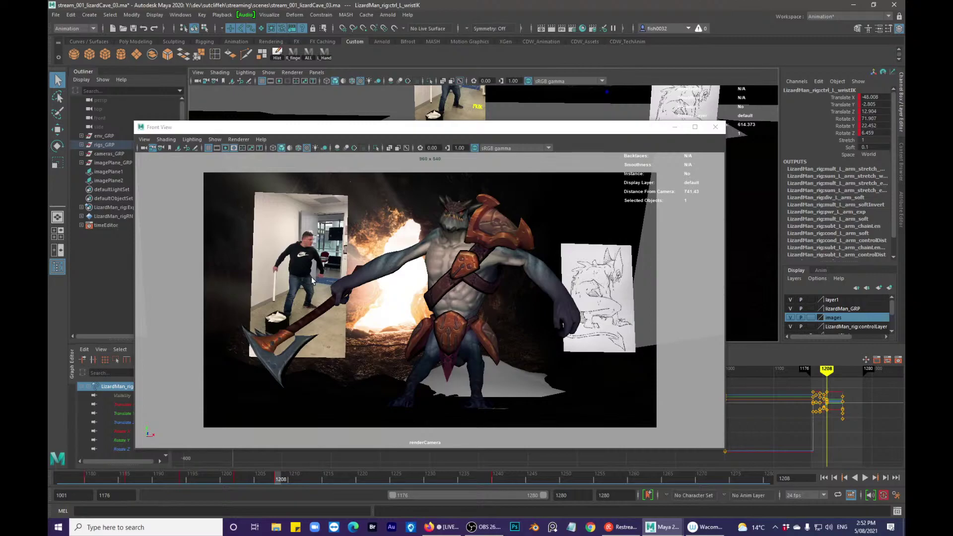
drag(396, 132, 952, 174)
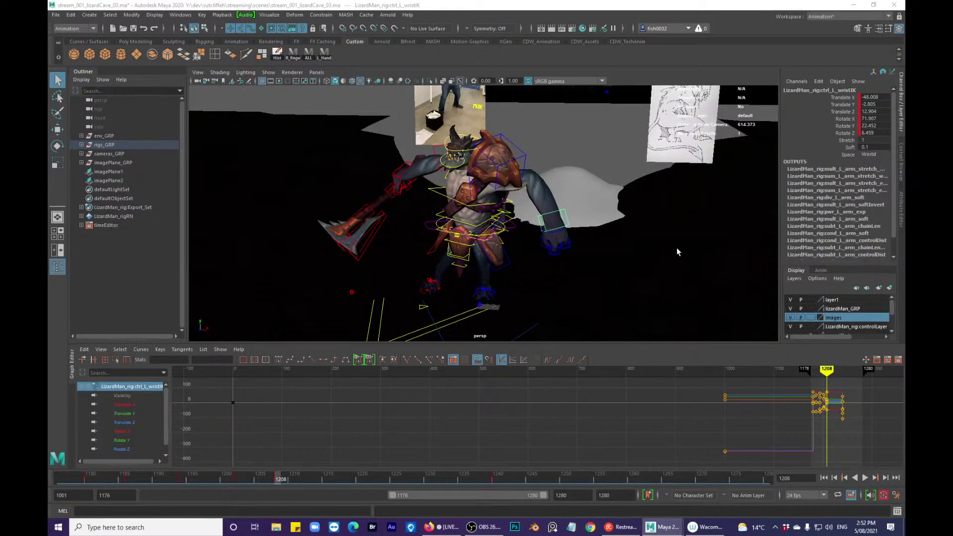
- Reposition the left wrist IK control at frame 1208 to about X -27.2, Y -24.6, Z 49.7 and adjust its rotation
alt+drag(682, 254, 617, 265)
key(w)
drag(511, 263, 460, 279)
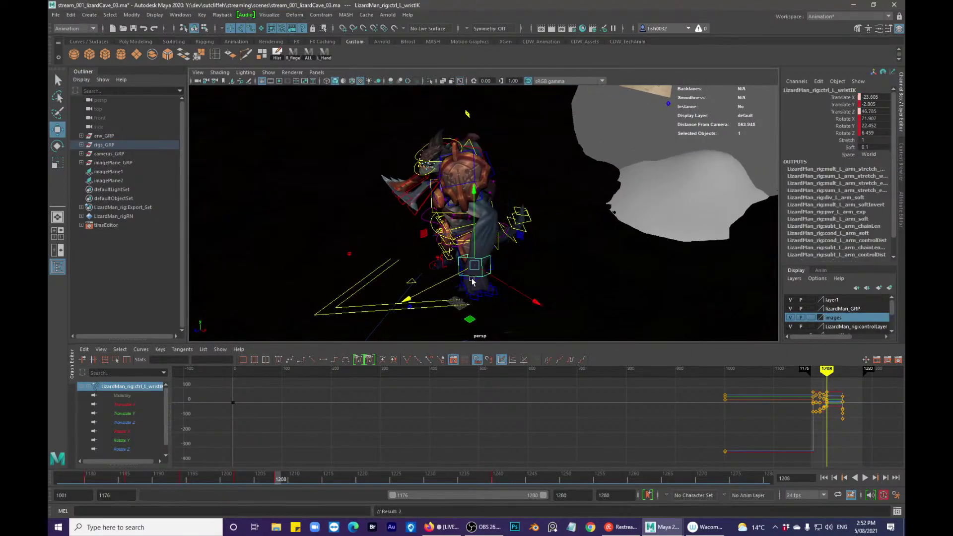
key(e)
drag(539, 297, 581, 294)
key(q)
key(w)
drag(614, 211, 589, 215)
key(e)
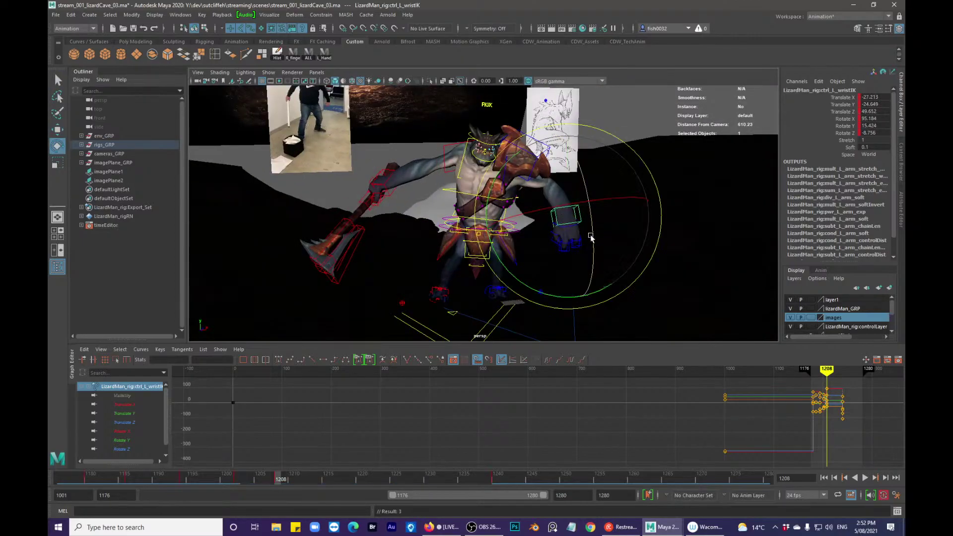
drag(591, 258, 593, 250)
- Bring the left wrist IK control farther forward at frame 1208 to about X -13.3, Z 69 and rotate it to about X 71.3, Y 0.3, Z -36.9
alt+drag(594, 250, 556, 271)
key(w)
middle_drag(528, 278, 521, 290)
key(q)
key(e)
drag(595, 251, 560, 272)
key(q)
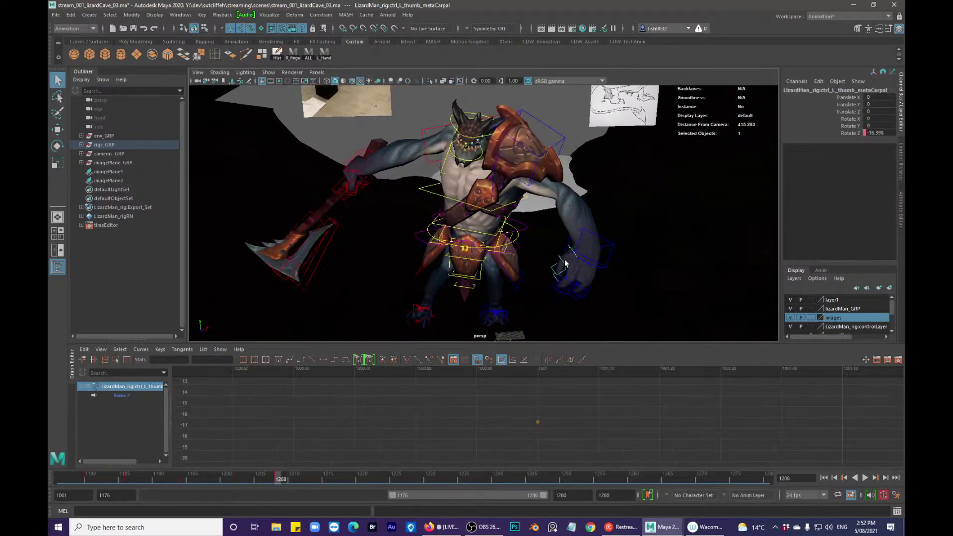
- Rotate the three left thumb controls together at frame 1208, bringing the second thumb joint to about Z -12
shift+click(558, 275)
key(e)
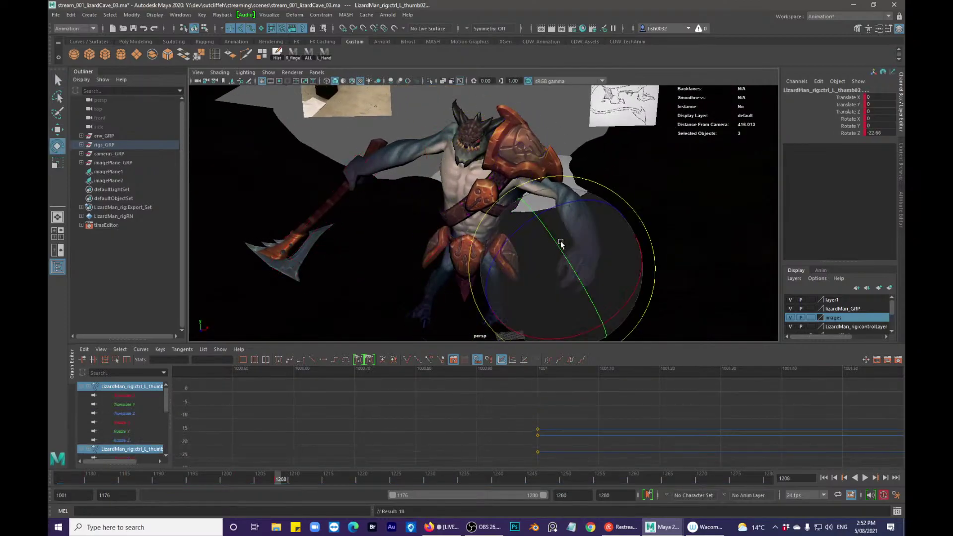
drag(530, 224, 542, 239)
key(q)
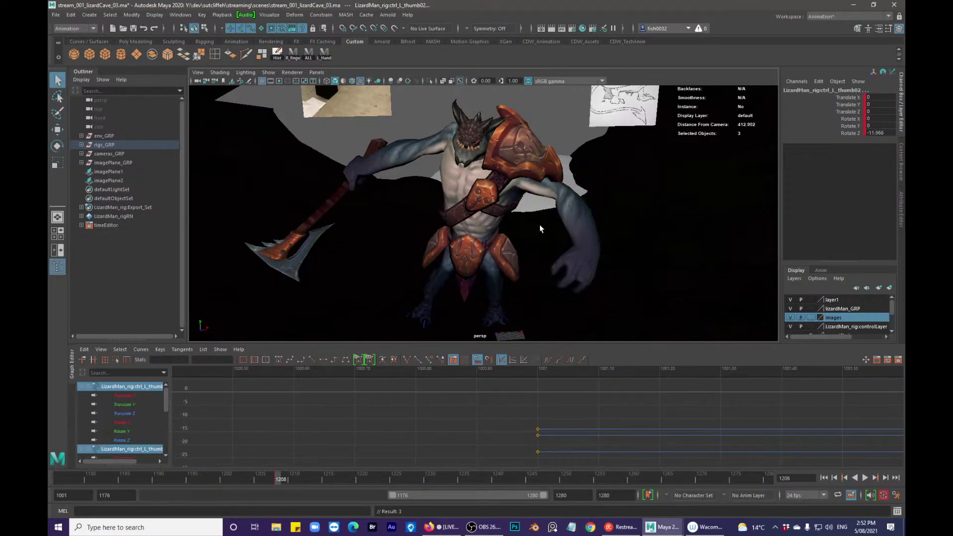
key(e)
- Adjust the left wrist IK control at frame 1208 to position about X -11, Y -28, Z 61.3 and rotation about X 71.1, Y 11.2, Z -22.2
click(603, 248)
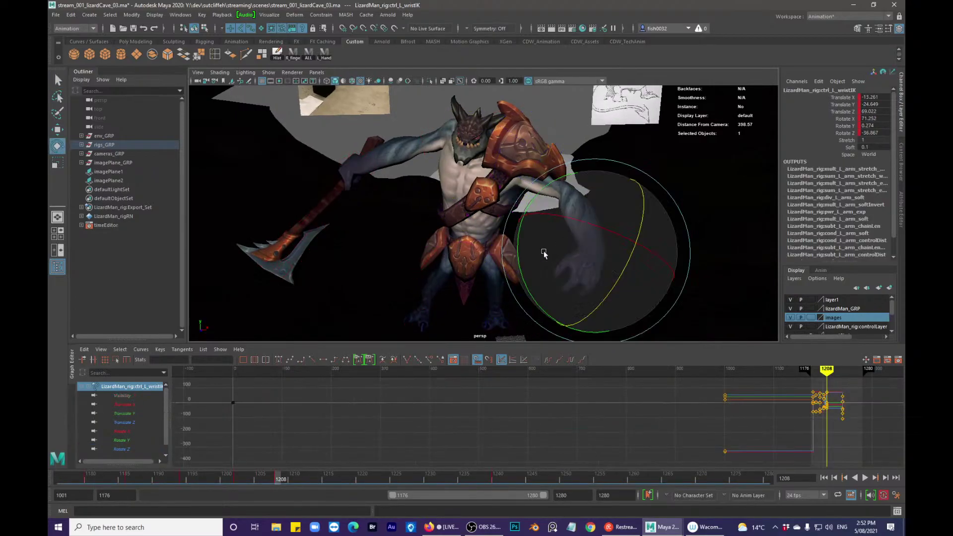
drag(518, 263, 657, 239)
key(w)
drag(649, 204, 619, 234)
key(q)
key(q)
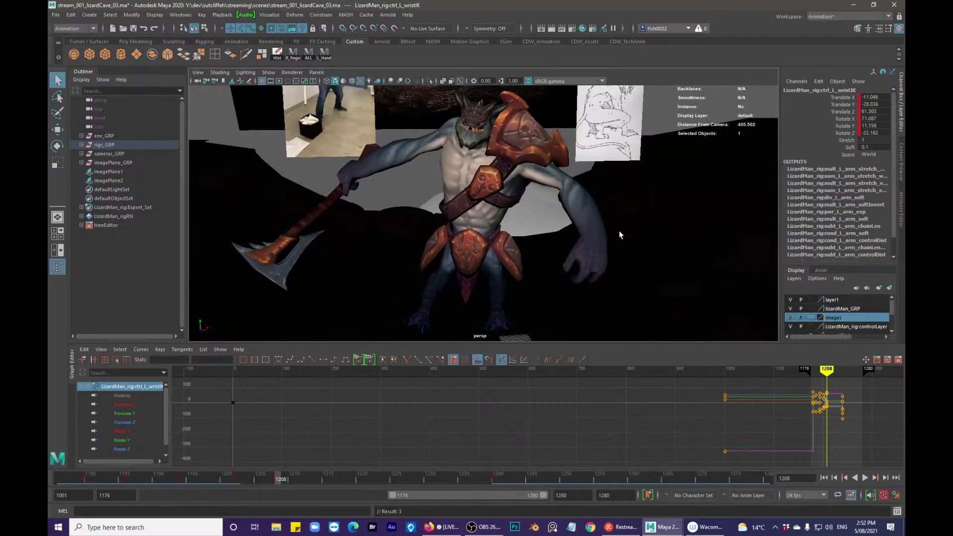
- Pose the left wrist IK control at frame 1224 at about X -5.8, Y -47.3, Z 35.3, rotated to about X -51.4, Y 6.6, Z 1.9
key(alt+v)
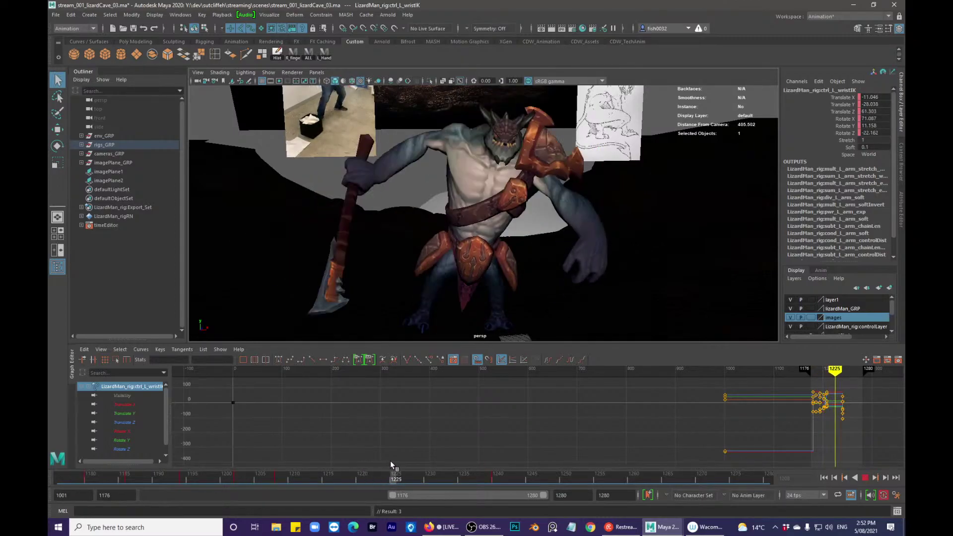
click(369, 479)
drag(375, 478, 386, 478)
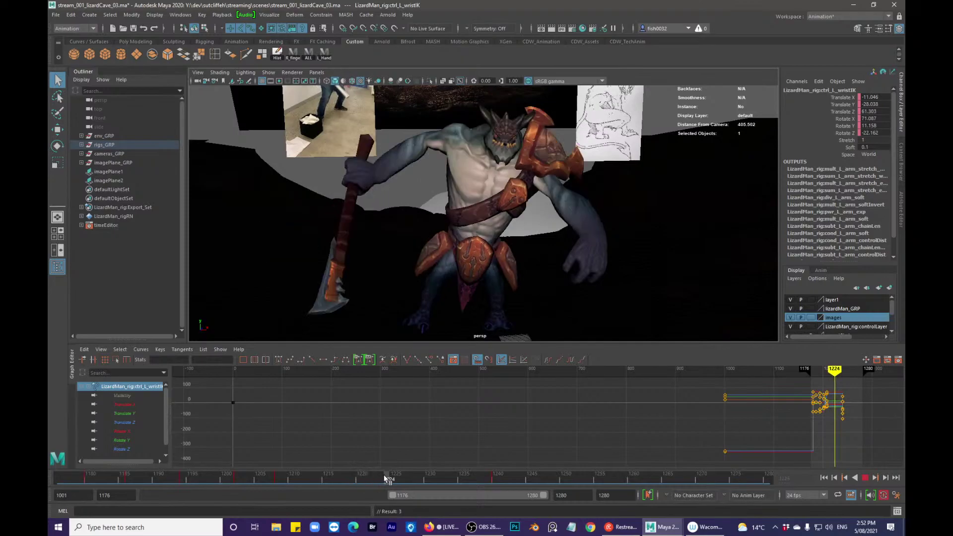
key(e)
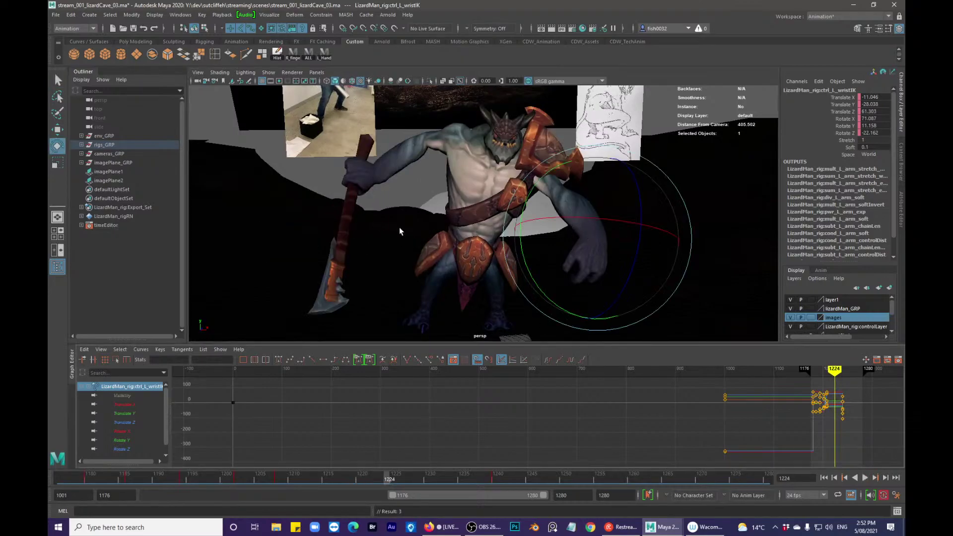
drag(556, 218, 664, 270)
key(w)
key(e)
key(w)
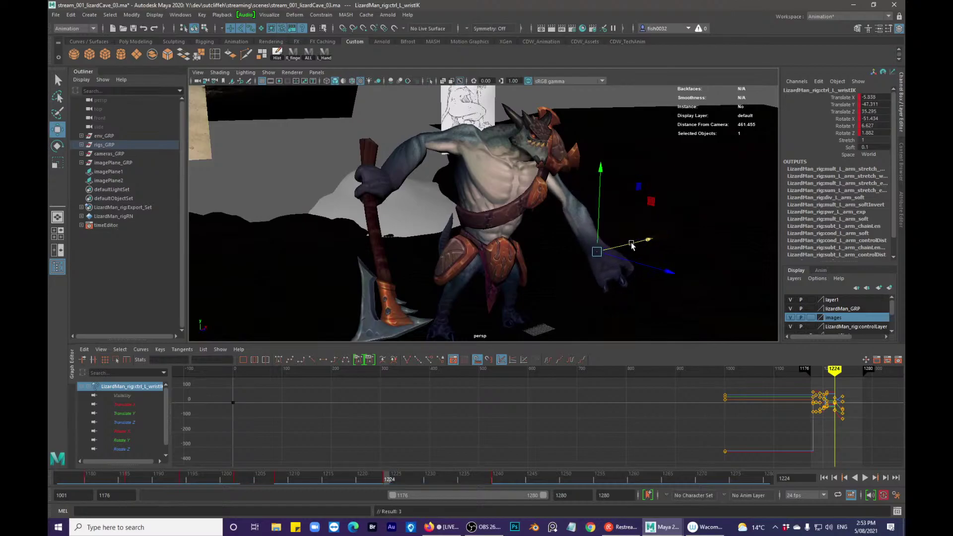
key(q)
- Pose the left wrist IK control as an in-between shortly after frame 1208, adjusting its position and rotation
drag(299, 477, 276, 475)
key(.)
key(.)
key(.)
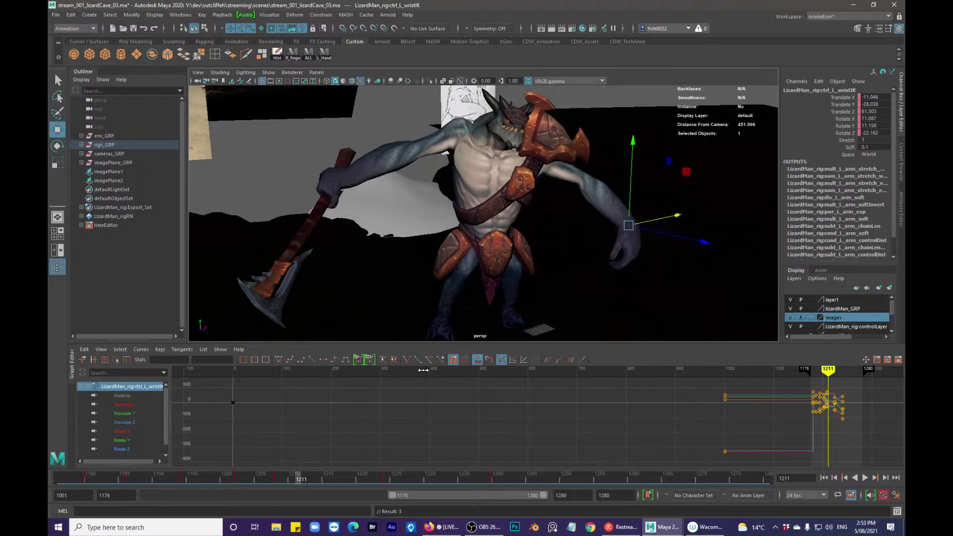
key(.)
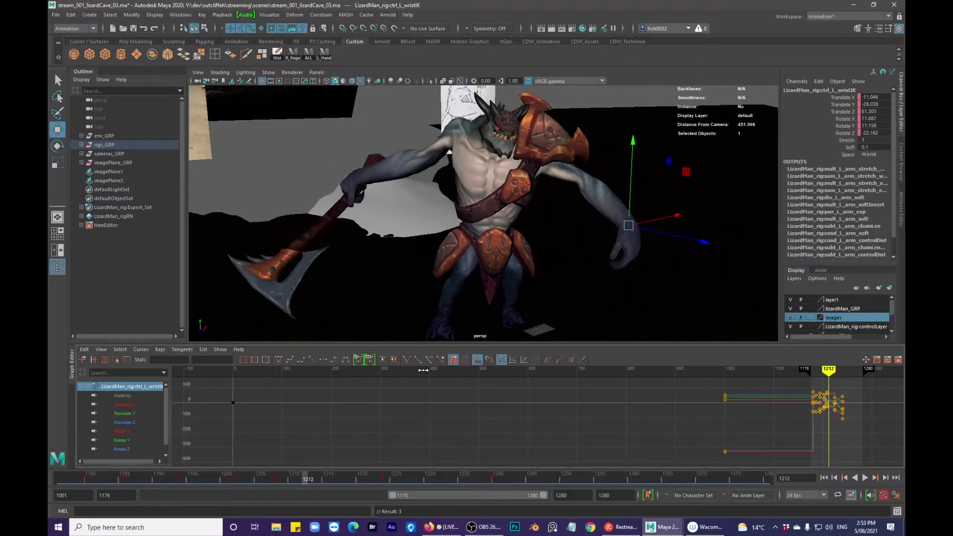
key(.)
drag(653, 219, 648, 220)
click(653, 230)
key(ctrl+z)
key(e)
drag(666, 261, 643, 233)
key(q)
key(w)
key(q)
key(e)
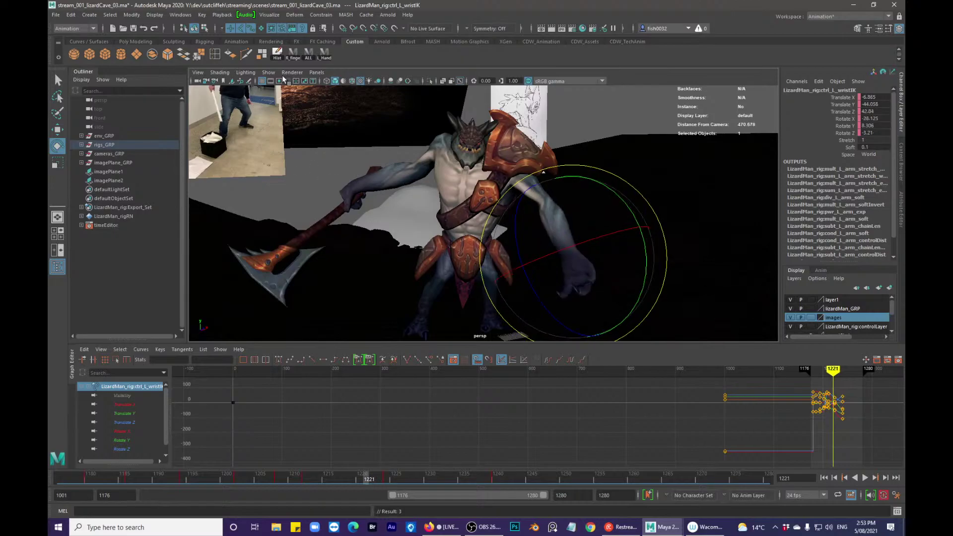
- Step back and forth through the frames around 1218 to 1224 to examine the left wrist's movement into the next pose
key(alt+comma)
key(alt+comma)
key(alt+comma)
key(alt+comma)
key(alt+comma)
key(alt+comma)
key(alt+comma)
key(alt+comma)
key(alt+comma)
key(alt+comma)
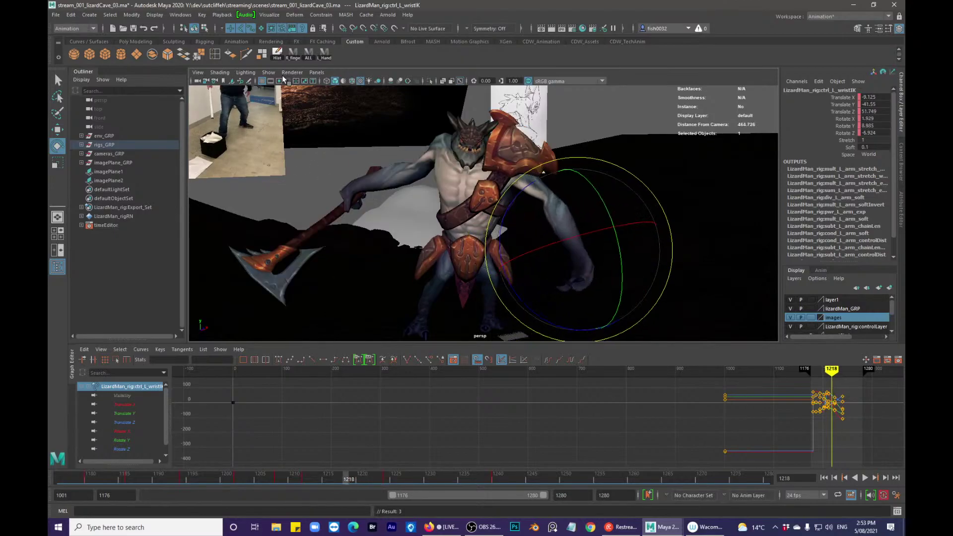
key(alt+period)
key(alt+period)
key(alt+period)
key(alt+period)
key(alt+period)
key(alt+period)
key(alt+period)
key(alt+period)
key(alt+period)
key(alt+period)
key(alt+period)
key(alt+period)
key(alt+period)
key(alt+period)
key(alt+period)
key(alt+period)
key(alt+period)
key(alt+period)
key(alt+period)
key(alt+period)
key(alt+period)
key(alt+period)
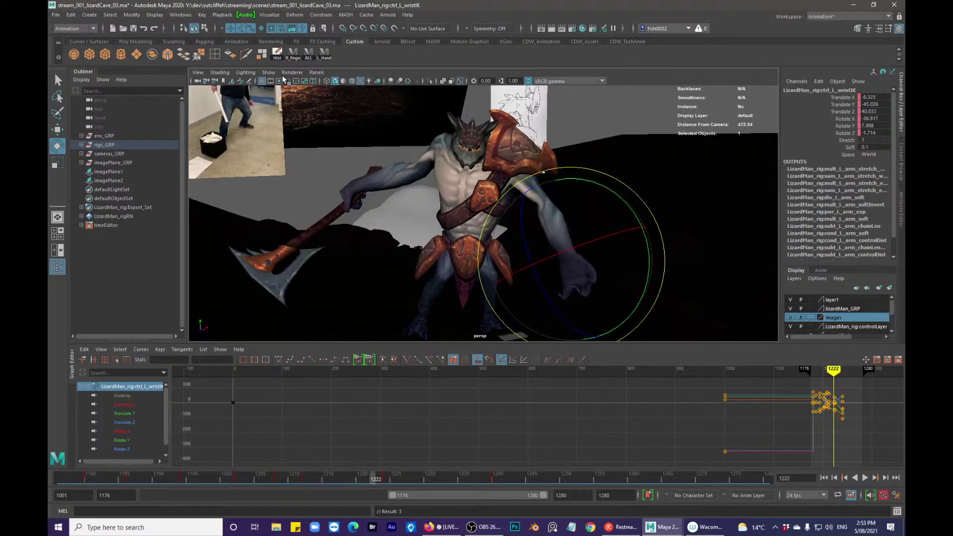
key(alt+comma)
key(alt+comma)
key(alt+comma)
key(alt+comma)
key(alt+comma)
key(alt+comma)
key(alt+comma)
key(alt+comma)
key(alt+comma)
key(alt+comma)
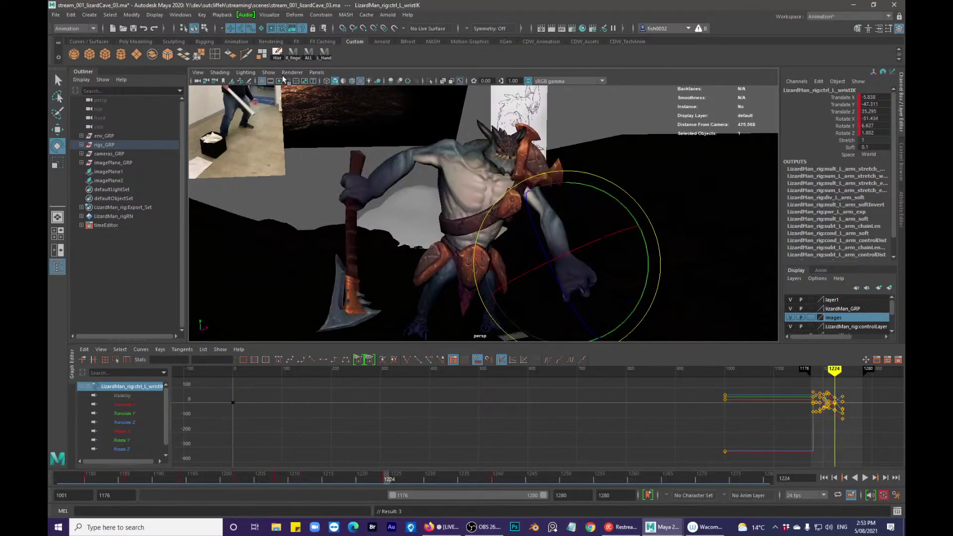
key(alt+comma)
key(alt+comma)
key(alt+comma)
key(alt+comma)
key(alt+comma)
key(alt+period)
key(alt+period)
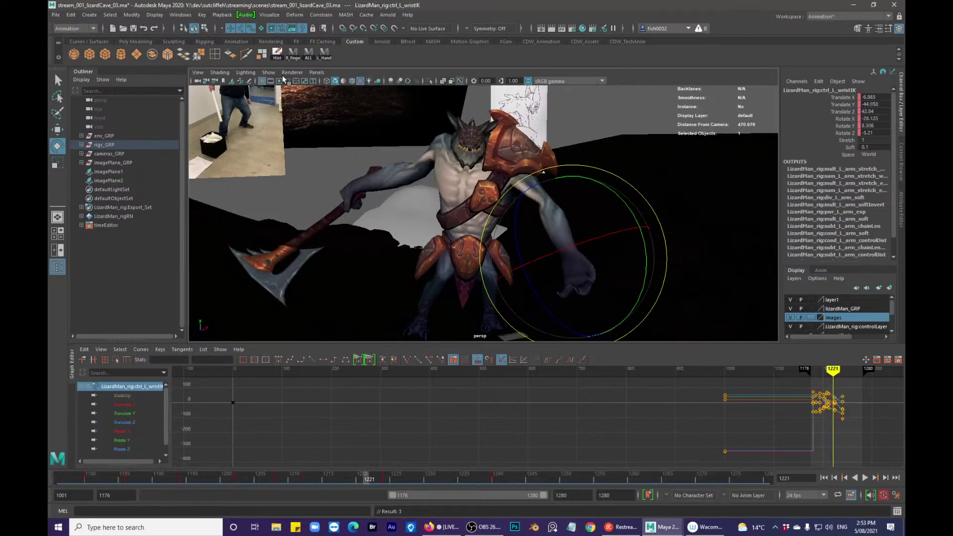
key(alt+comma)
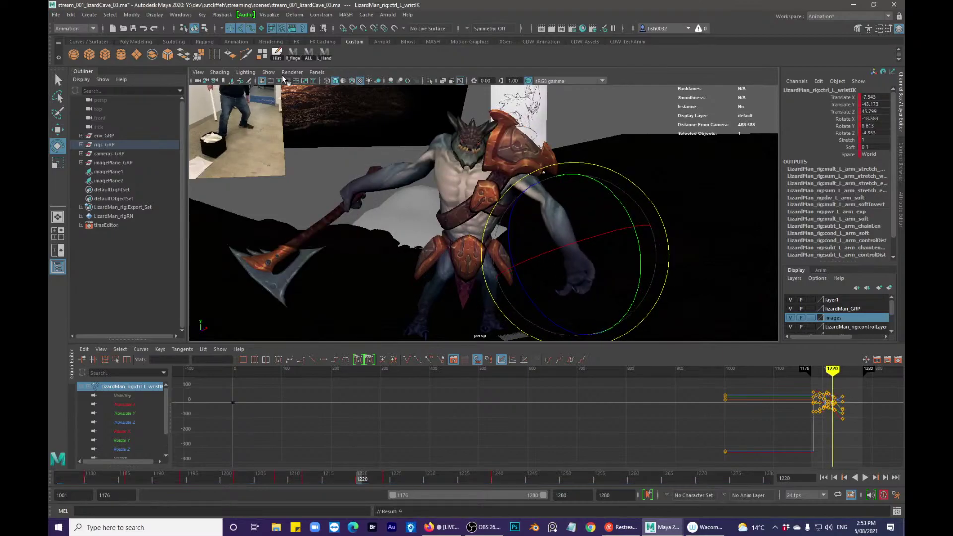
- Lower the left wrist IK control at frame 1220 and refine its rotation for the in-between pose
alt+drag(594, 263, 605, 294)
key(w)
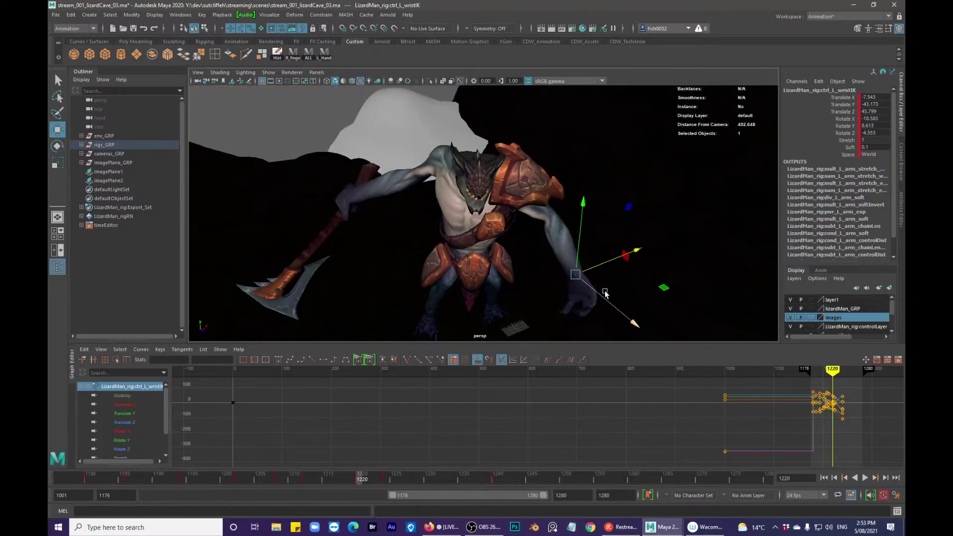
drag(569, 195, 568, 210)
key(e)
alt+drag(591, 308, 562, 281)
key(w)
key(e)
drag(578, 236, 444, 460)
key(q)
- Replay the left arm motion, then frame the video reference image plane at frame 1223 for a closer look
key(alt+1)
key(alt+v)
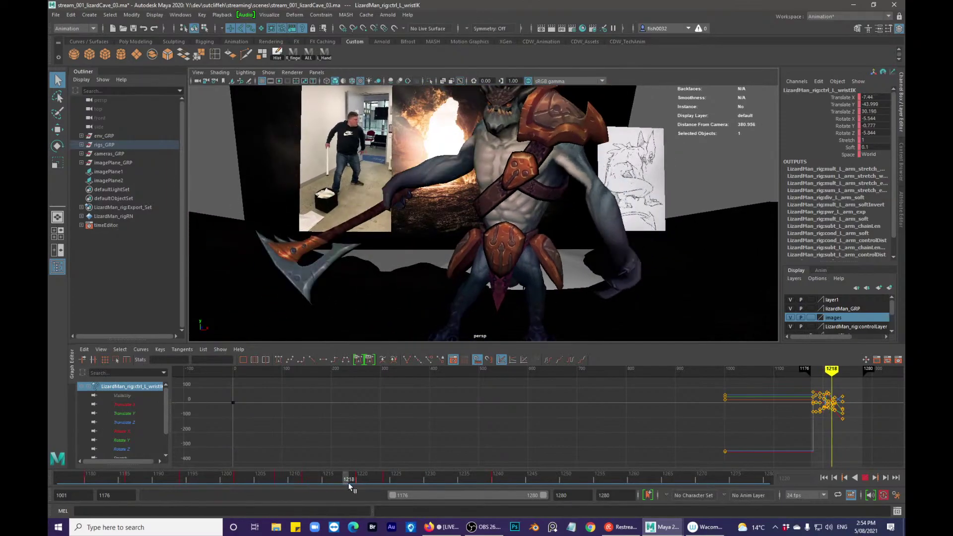
key(alt+v)
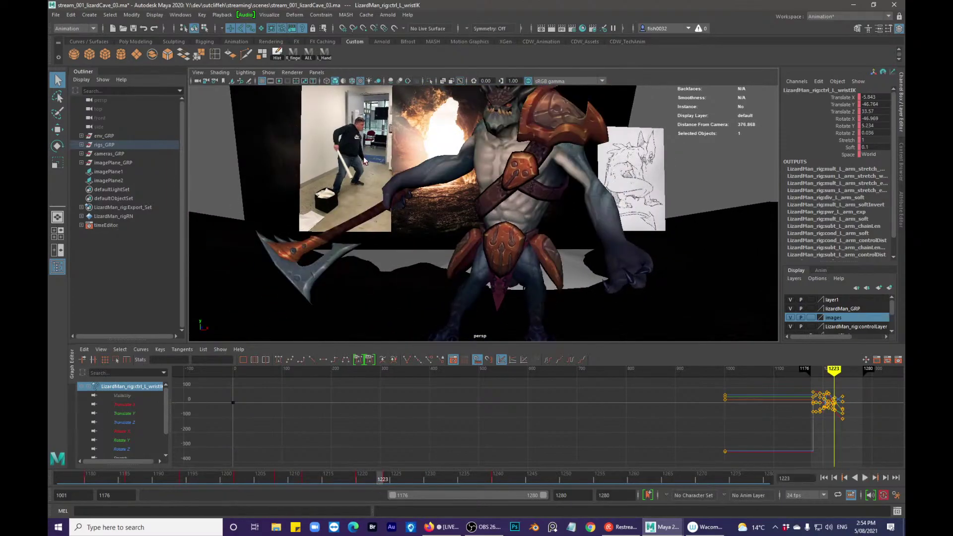
scroll(376, 163, up, 3)
click(356, 153)
key(f)
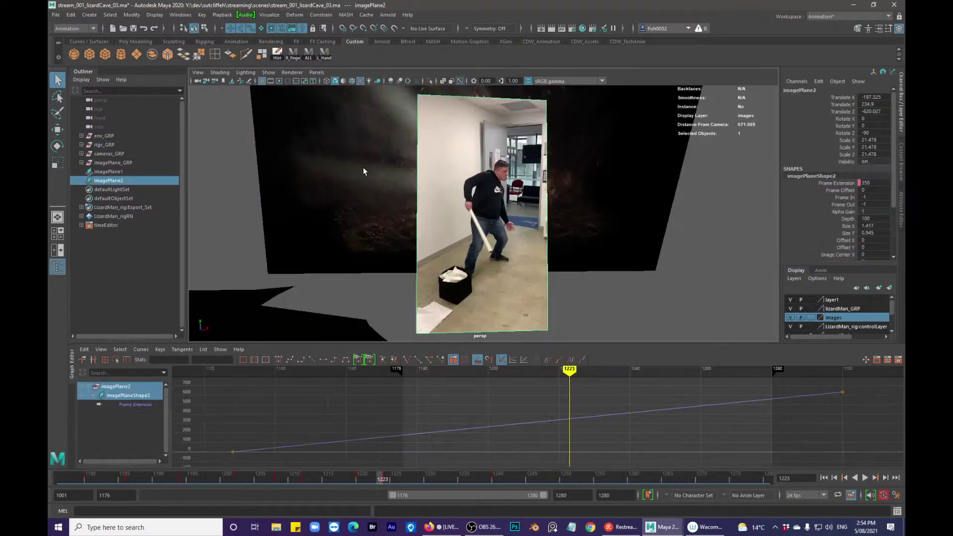
- Examine the performer's arms and prop in the video reference up close while scrubbing from frame 1223 to 1233
scroll(593, 249, up, 3)
mouse_move(382, 478)
mouse_down()
mouse_move(313, 479)
mouse_move(372, 480)
mouse_move(350, 480)
mouse_move(465, 446)
mouse_move(434, 448)
mouse_move(446, 450)
mouse_up()
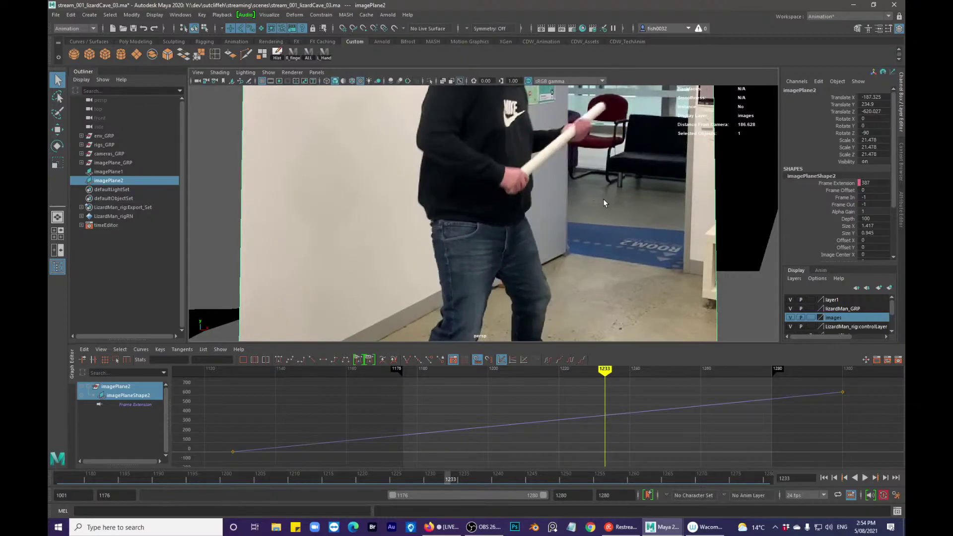
scroll(603, 197, down, 10)
scroll(551, 241, up, 2)
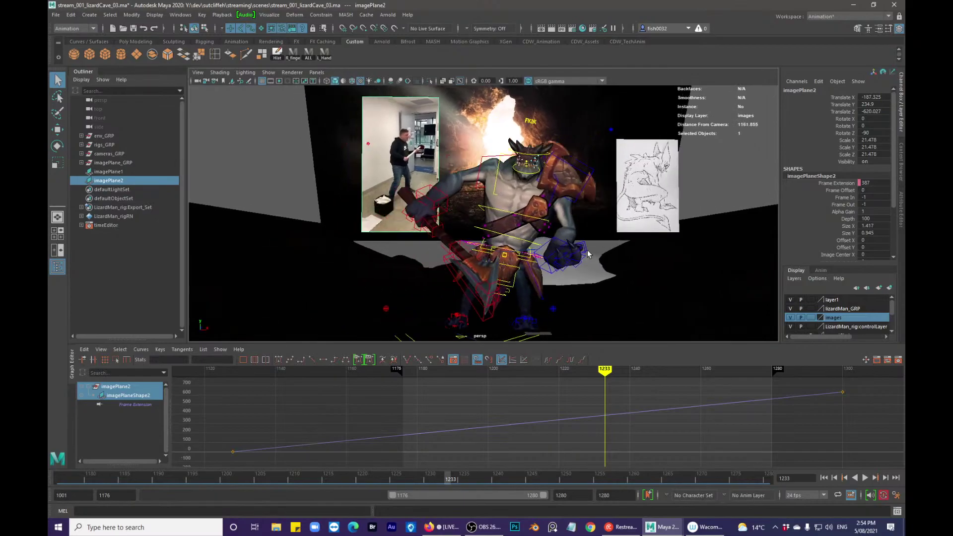
- Select the left wrist IK control, hide the rig controls and step through frames around 1225 to 1234 to compare the arm with the reference
click(544, 243)
key(alt+1)
alt+drag(546, 242, 555, 255)
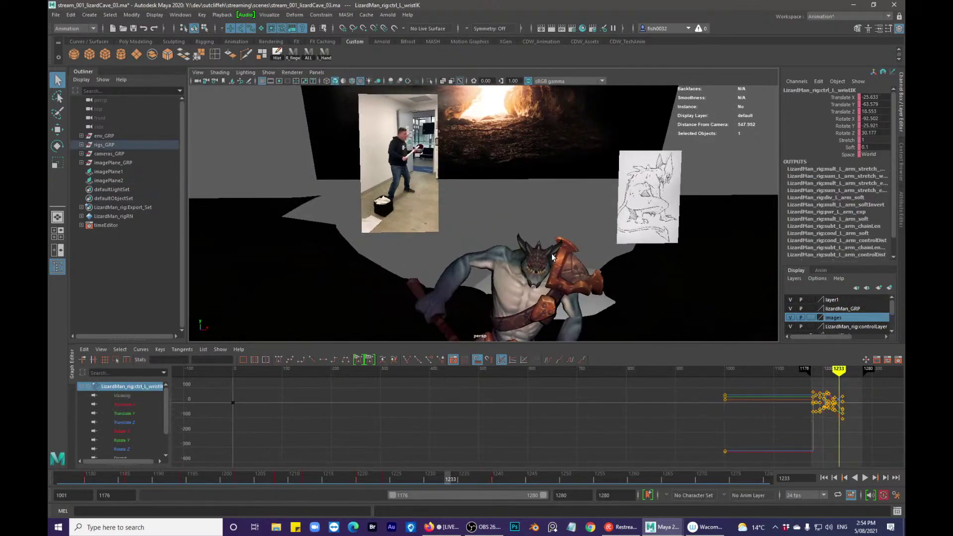
key(alt+period)
key(alt+period)
key(alt+period)
key(alt+period)
key(alt+comma)
key(alt+comma)
key(alt+comma)
key(alt+comma)
key(alt+comma)
key(alt+comma)
key(alt+comma)
key(alt+comma)
key(alt+comma)
key(alt+comma)
key(alt+comma)
key(alt+comma)
key(alt+comma)
key(alt+comma)
key(alt+comma)
key(alt+comma)
key(alt+comma)
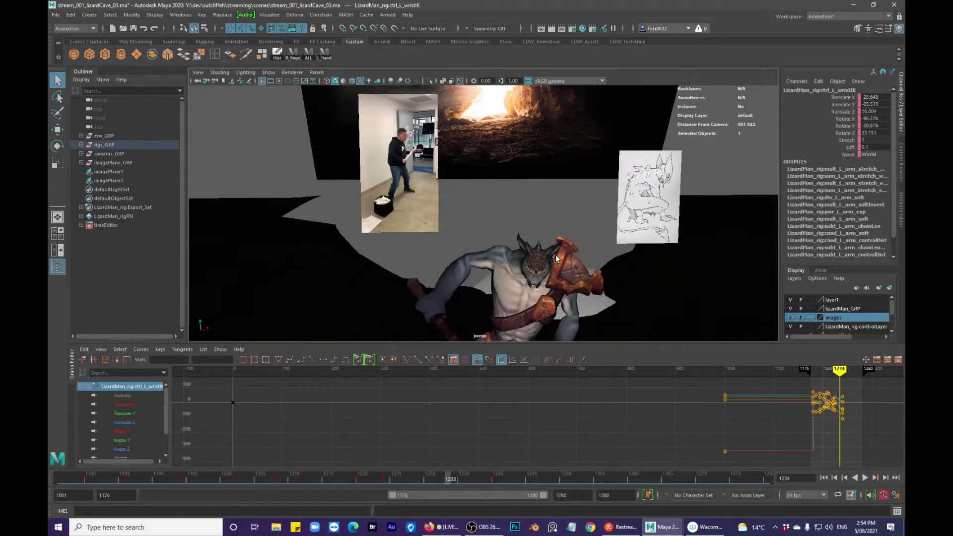
key(alt+period)
key(alt+period)
key(alt+period)
key(alt+period)
key(alt+period)
key(alt+period)
key(alt+period)
key(alt+period)
key(alt+period)
key(alt+period)
key(alt+period)
key(alt+period)
key(alt+period)
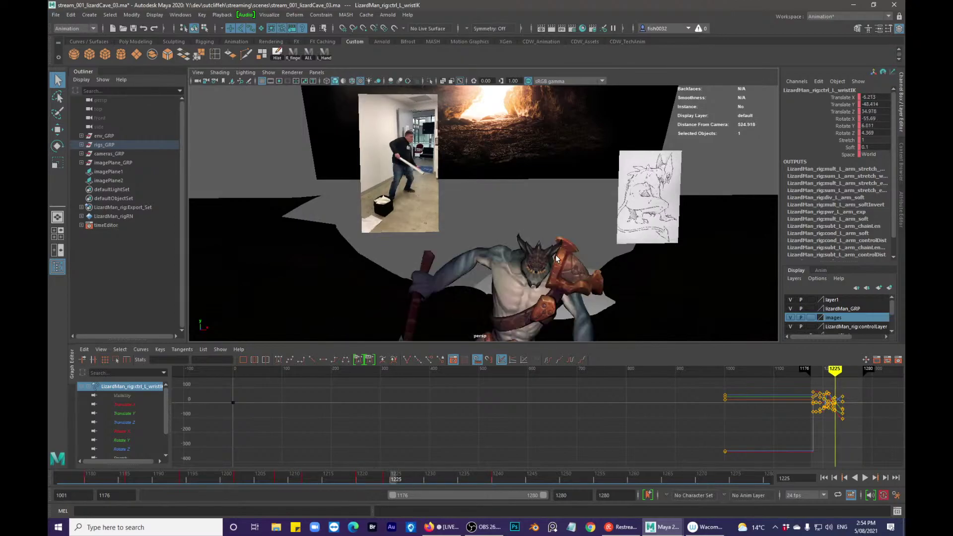
key(alt+period)
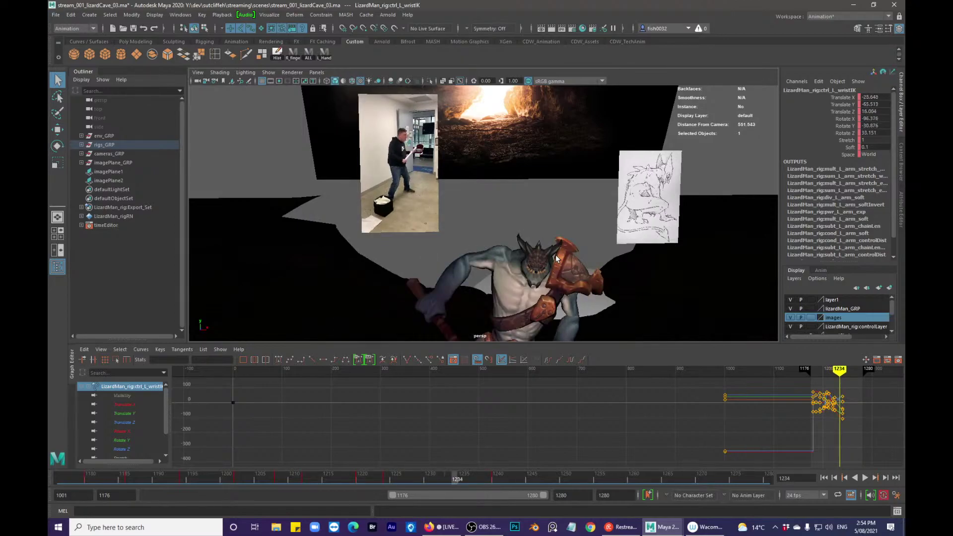
- Raise the left wrist IK control at frame 1234 to about X -26, Y -52, Z 14
alt+drag(561, 239, 462, 218)
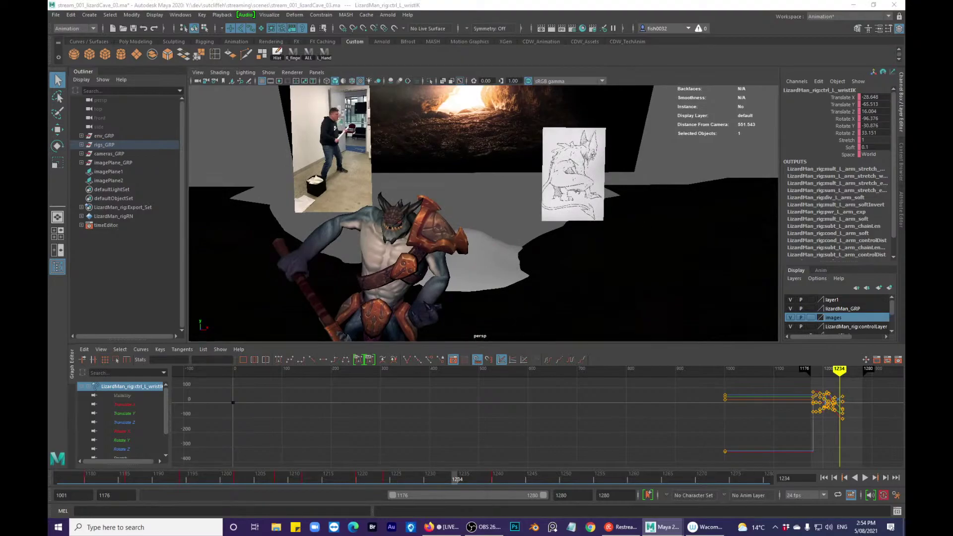
alt+middle_drag(615, 226, 650, 161)
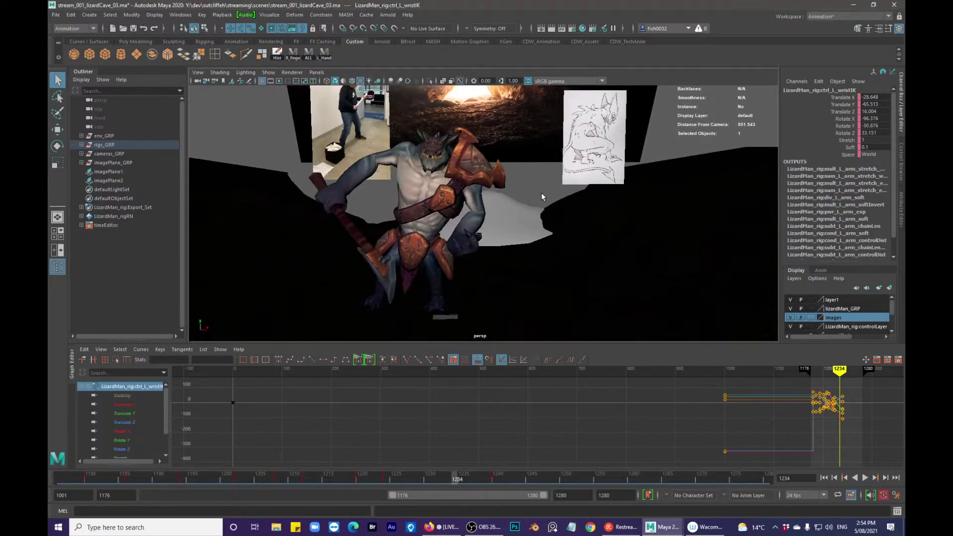
alt+middle_drag(521, 216, 543, 221)
key(alt+1)
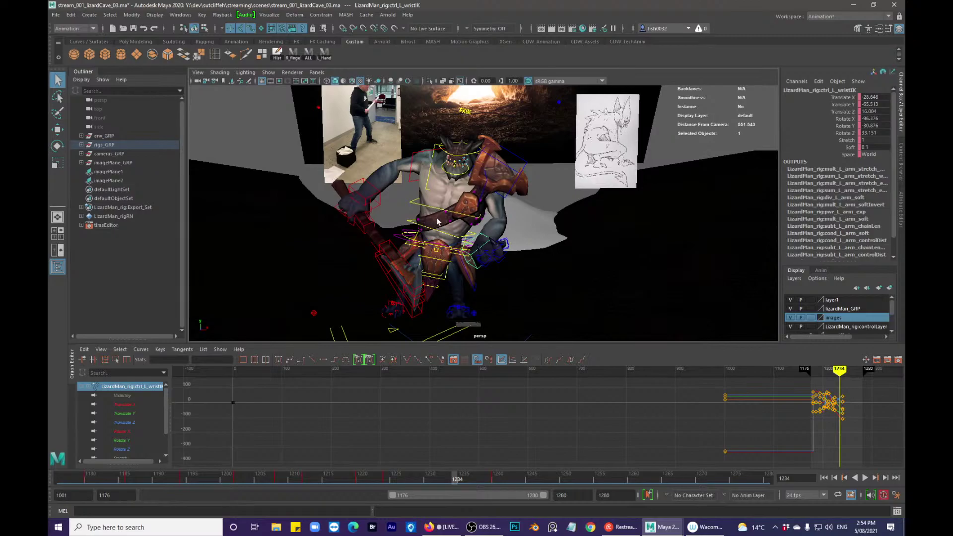
key(w)
scroll(510, 258, down, 3)
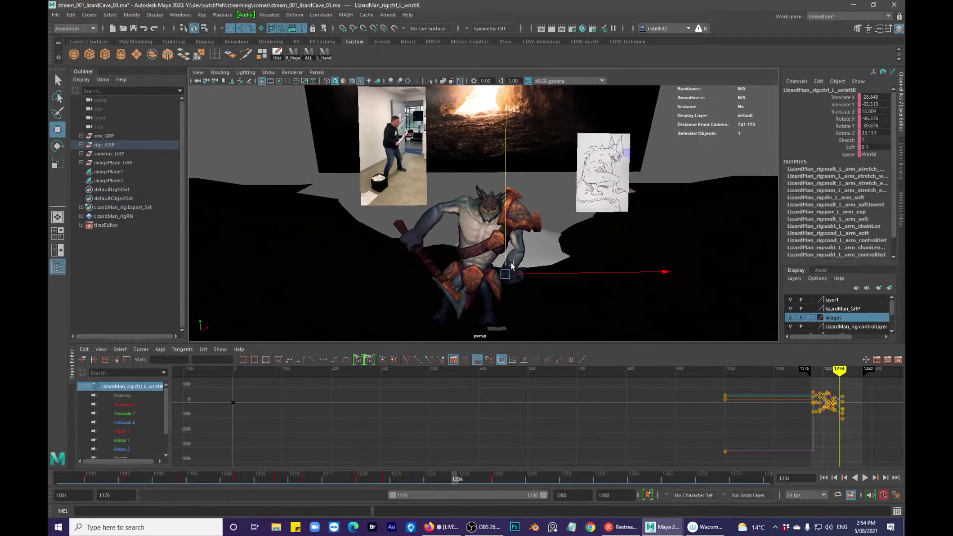
drag(523, 274, 561, 166)
key(q)
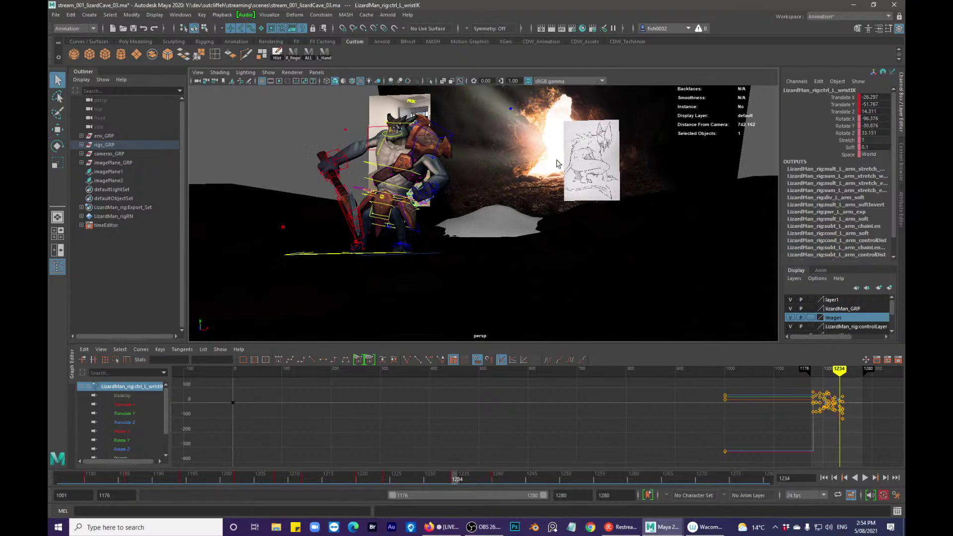
- Lower the left arm pole vector control at frame 1234 and fine-tune its position to redirect the elbow
click(511, 109)
mouse_move(516, 129)
alt+mouse_down()
mouse_move(535, 156)
mouse_move(524, 145)
alt+mouse_up()
key(w)
drag(540, 109, 539, 237)
drag(517, 198, 517, 214)
drag(565, 254, 549, 254)
key(q)
- Rotate the left wrist IK control at frame 1234 to about X -73, Y -45, Z -2
drag(499, 232, 511, 263)
click(491, 272)
key(e)
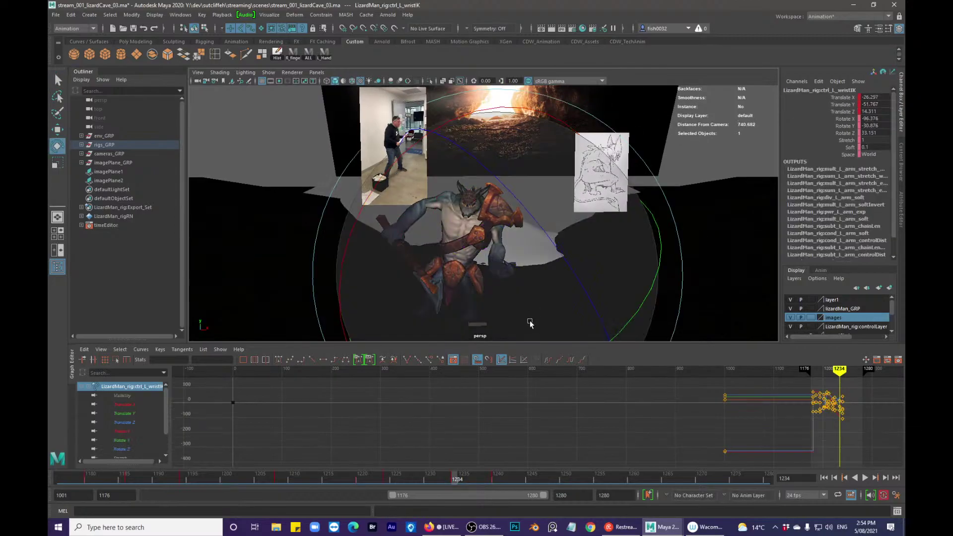
drag(589, 318, 612, 183)
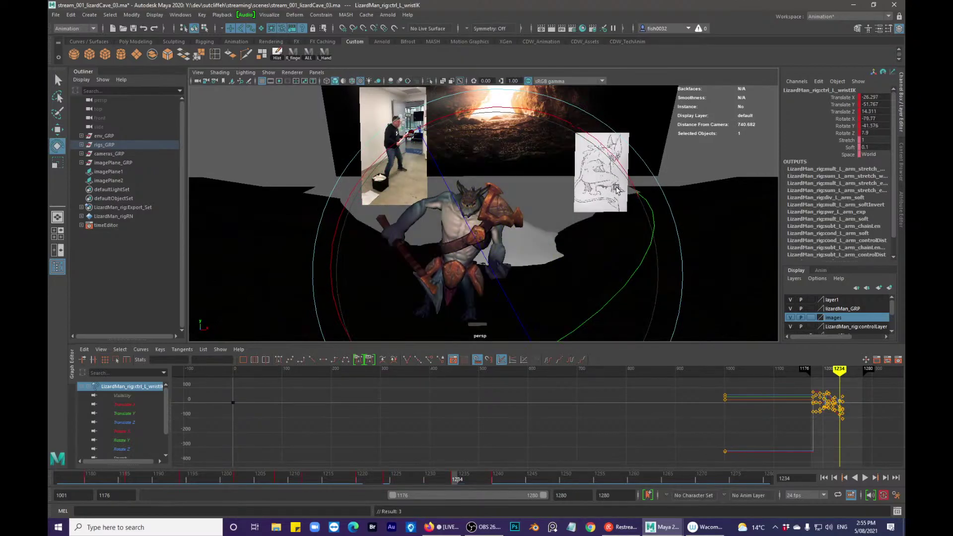
drag(605, 306, 489, 314)
key(q)
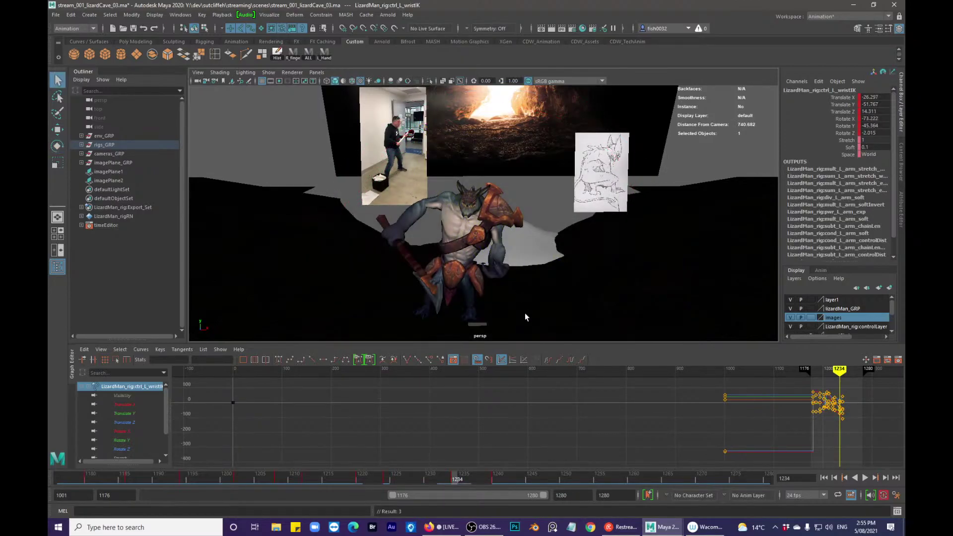
- Scrub and play back the swing to review the left arm motion, ending at frame 1220
drag(456, 478, 554, 479)
drag(482, 480, 365, 472)
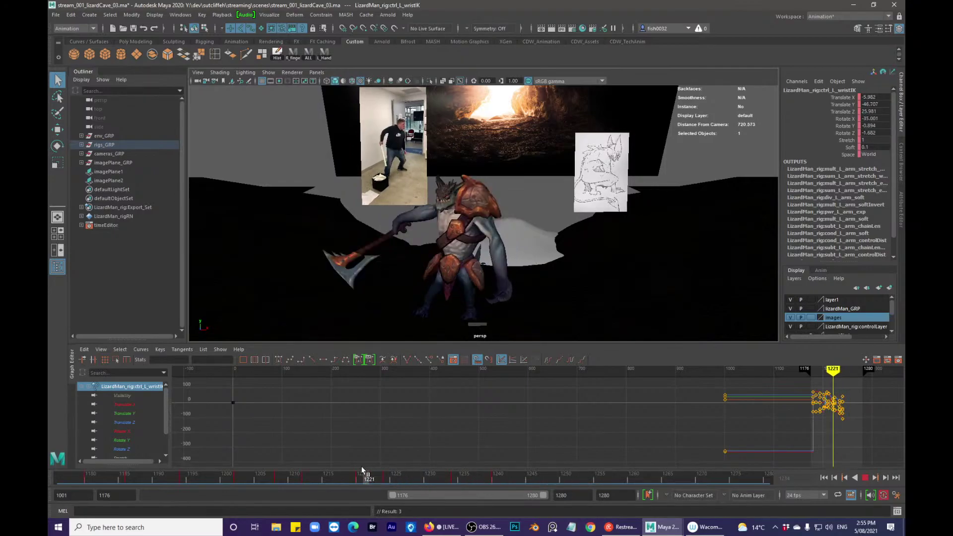
drag(298, 478, 240, 479)
key(alt+v)
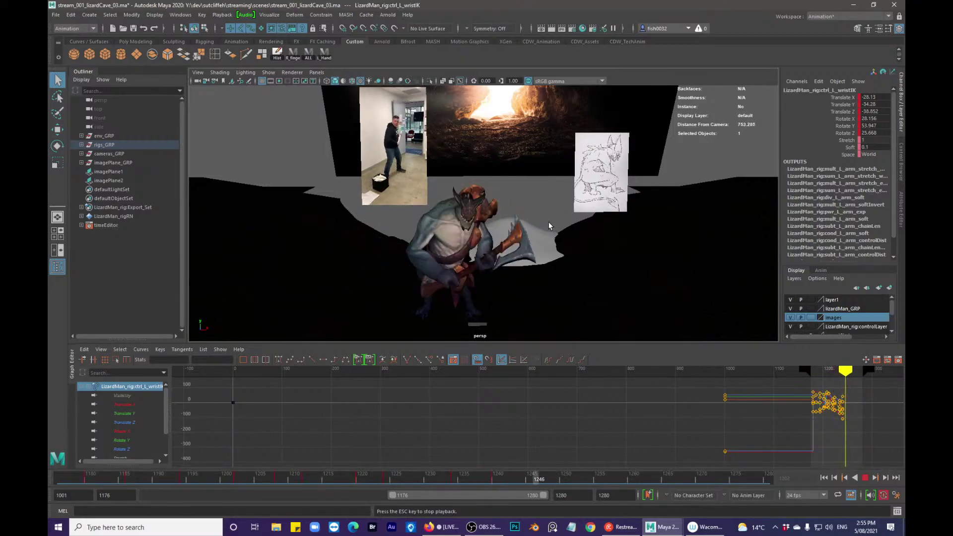
mouse_move(389, 475)
mouse_down()
mouse_move(325, 471)
mouse_move(361, 478)
mouse_up()
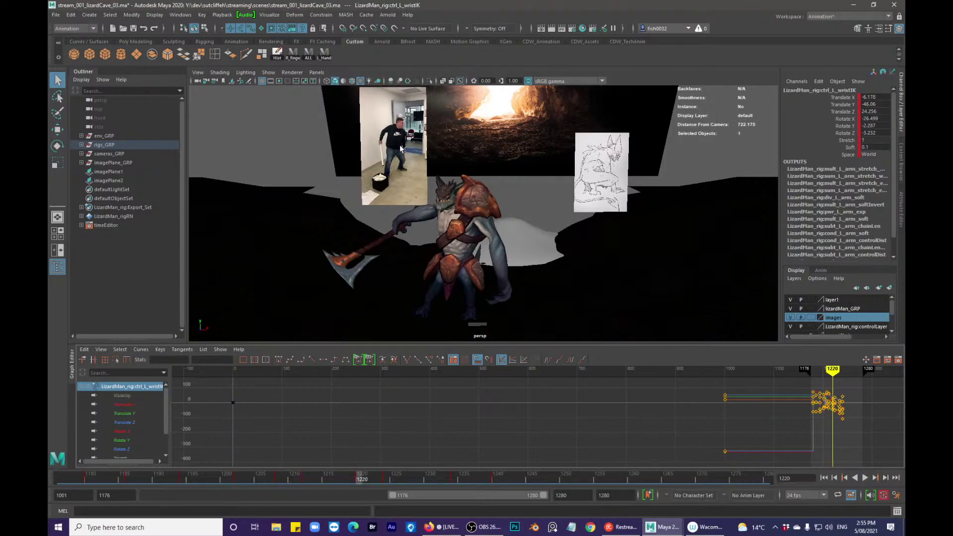
- Step back and forth through the frames between 1208 and 1220 to examine the left wrist against the reference
key(alt+comma)
key(alt+comma)
key(alt+comma)
key(alt+comma)
key(alt+comma)
key(alt+comma)
key(alt+period)
key(alt+period)
key(alt+period)
key(alt+comma)
key(alt+comma)
key(alt+comma)
key(alt+comma)
key(alt+comma)
key(alt+comma)
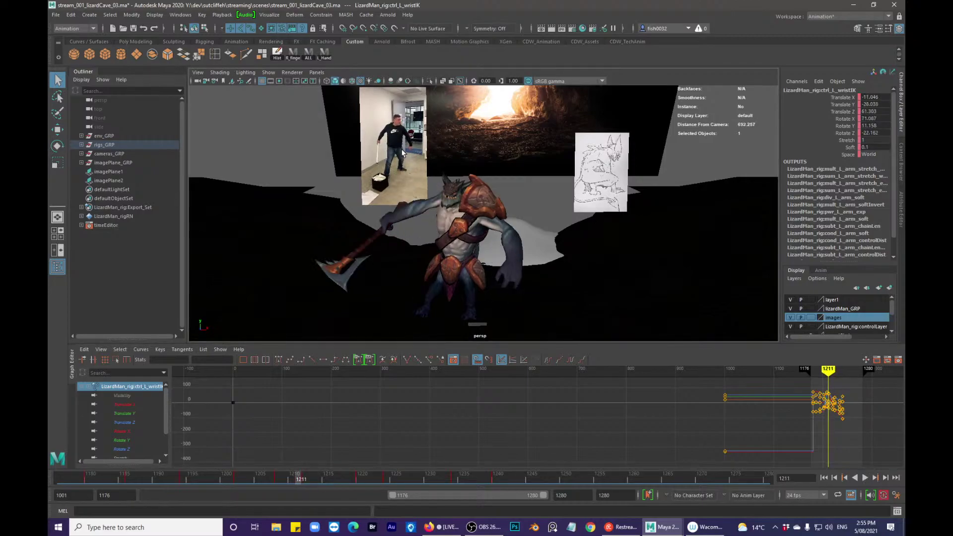
key(alt+comma)
key(alt+comma)
key(alt+comma)
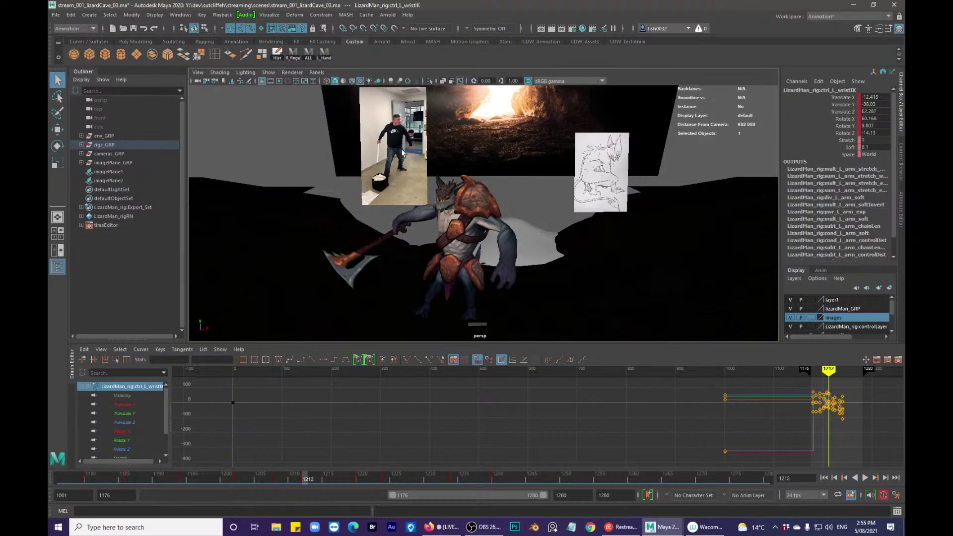
key(alt+period)
key(alt+period)
key(alt+period)
key(alt+period)
- Flip between the keyed poses at frames 1208, 1212 and 1220, also from the character's side, to examine the left wrist's path
key(comma)
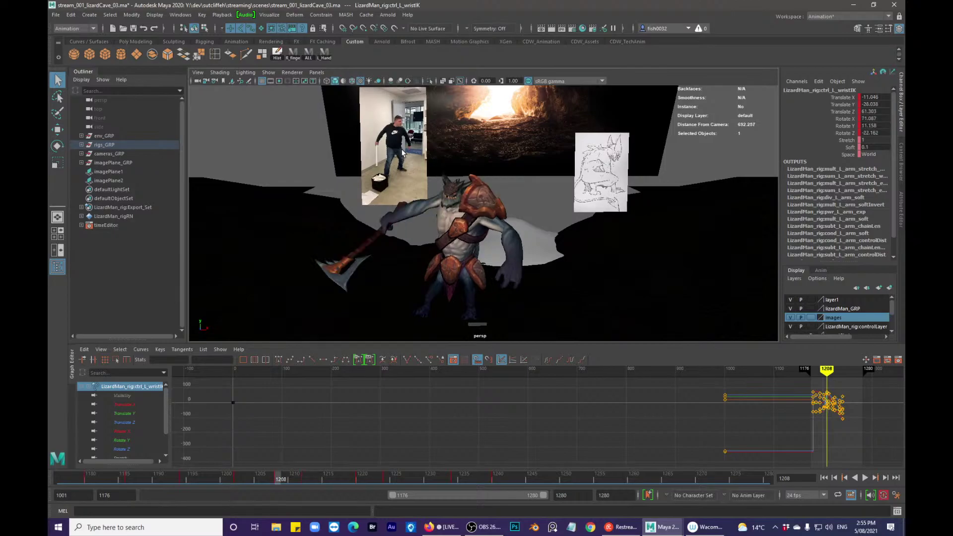
key(period)
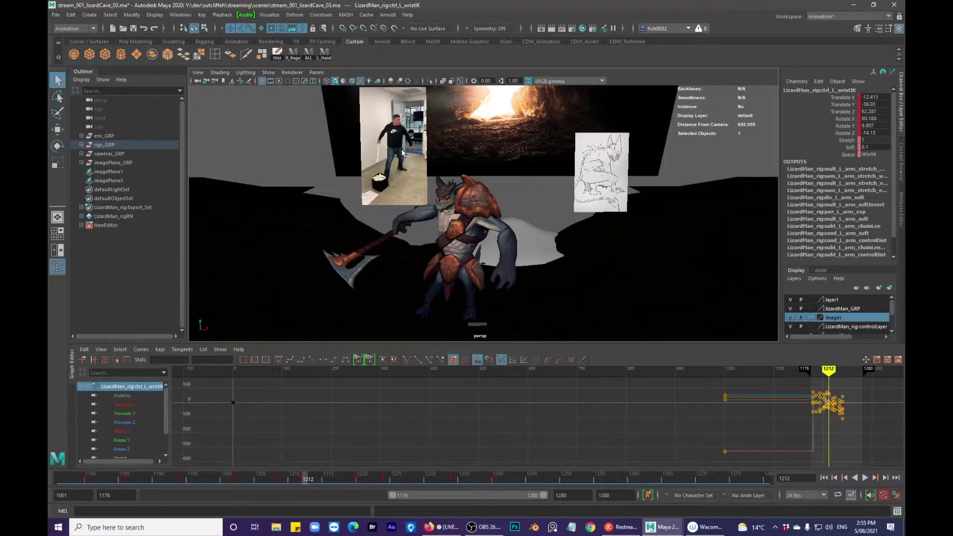
key(comma)
key(period)
alt+drag(508, 139, 534, 182)
key(comma)
key(period)
key(period)
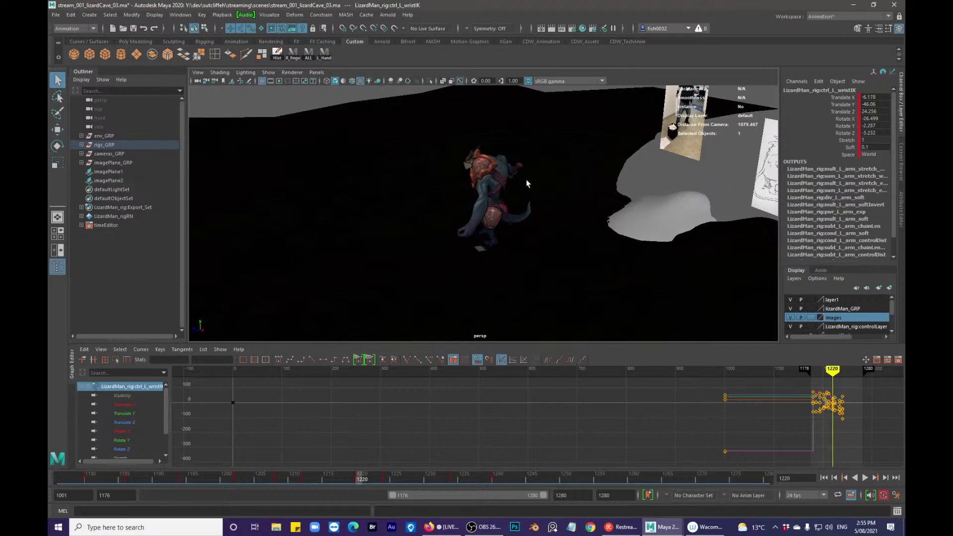
key(comma)
key(comma)
key(period)
key(period)
- Move the left wrist IK control back at frame 1220 to about X -27, Z -4, and rotate it to about 18, 18, -13
alt+drag(513, 182, 601, 233)
key(w)
alt+right_drag(600, 234, 523, 238)
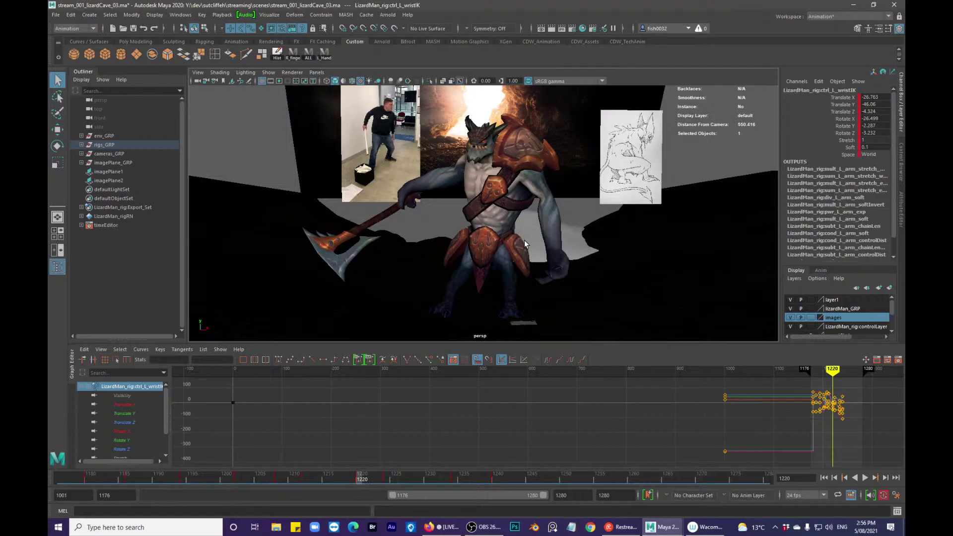
key(e)
mouse_move(585, 246)
mouse_down()
mouse_move(627, 249)
mouse_move(592, 242)
mouse_up()
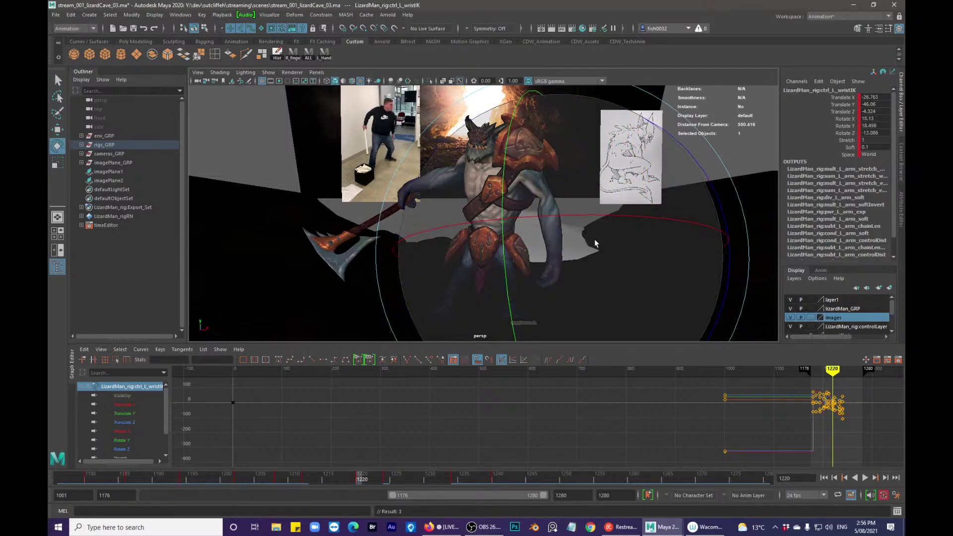
key(q)
- Check the motion up to frame 1224 and reposition the left wrist IK control there to about X -23, Y -29, Z 5
alt+right_drag(593, 242, 496, 305)
drag(278, 475, 435, 475)
click(385, 477)
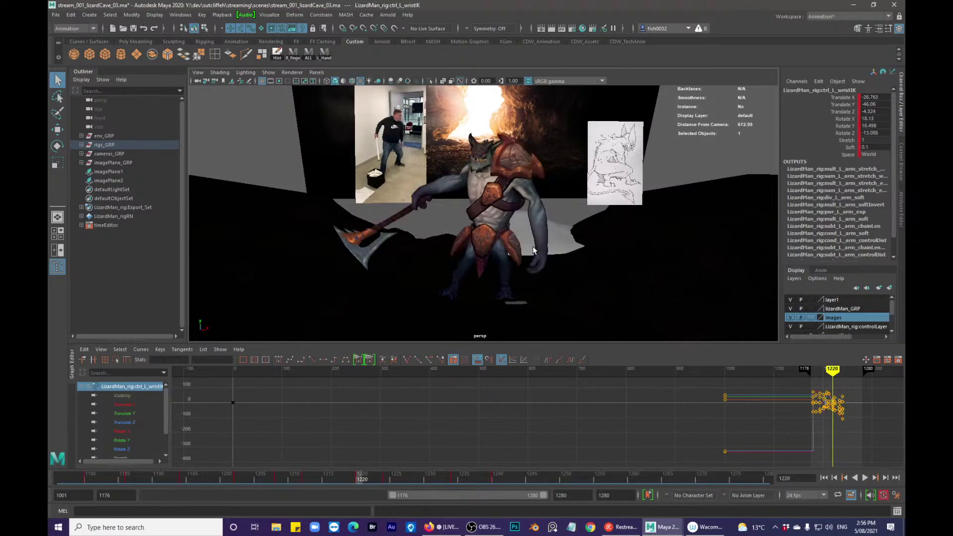
key(w)
alt+drag(576, 257, 593, 231)
click(554, 272)
key(ctrl+z)
key(q)
key(alt+1)
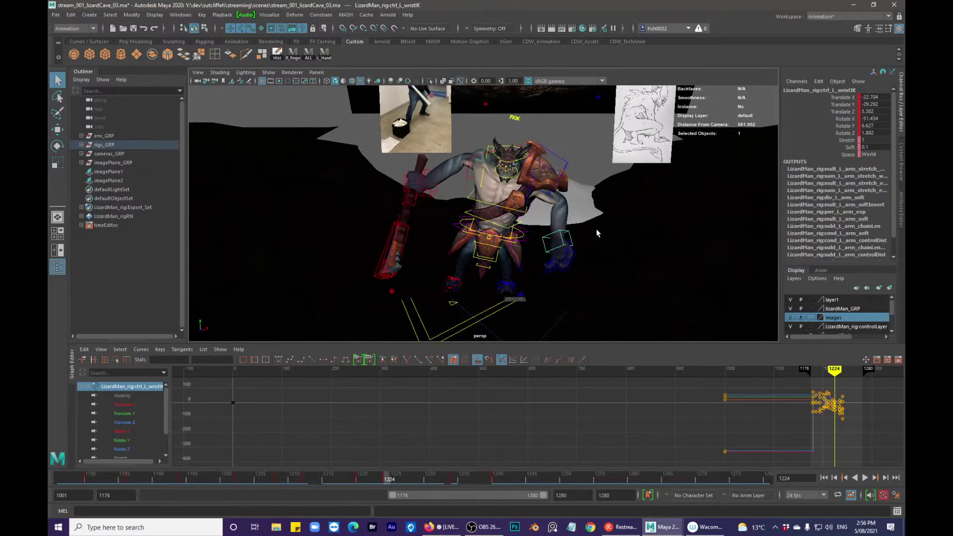
- Lower the left arm pole vector control at frame 1224 to about Y -18
alt+right_drag(594, 230, 564, 211)
click(579, 117)
key(alt+1)
key(w)
drag(579, 119, 584, 192)
key(q)
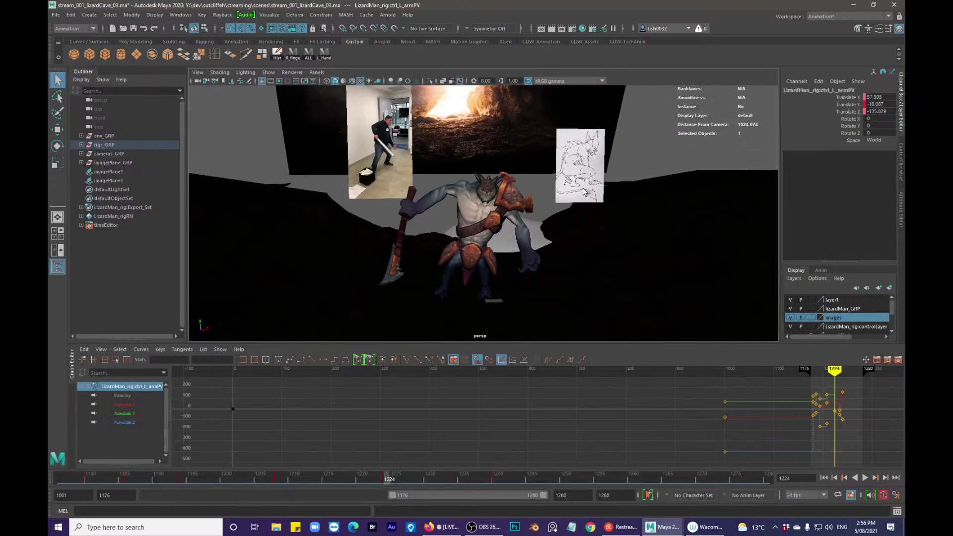
- Scrub back through the swing, select all rig controls, and review the full-body motion through to frame 1234
drag(388, 476, 354, 469)
key(comma)
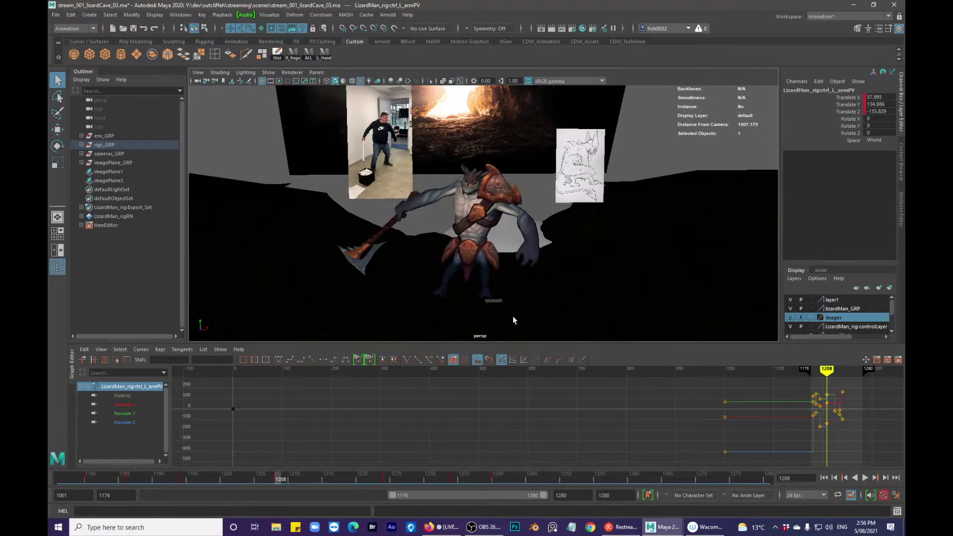
drag(182, 477, 226, 477)
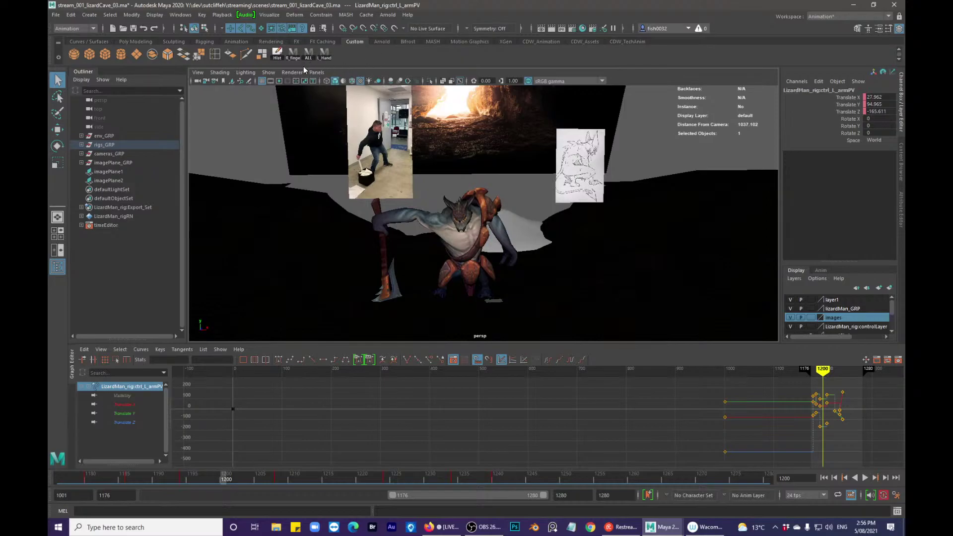
click(308, 53)
drag(226, 477, 322, 475)
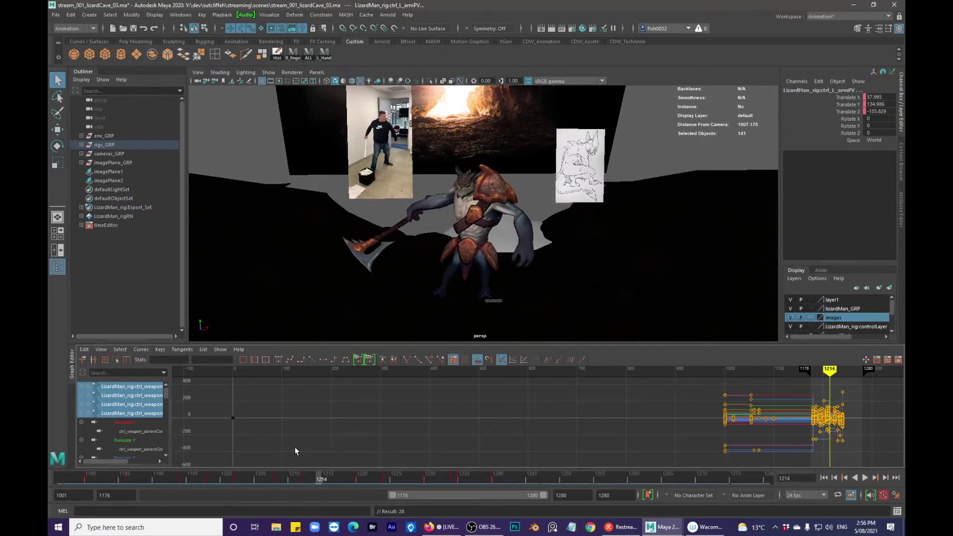
click(293, 479)
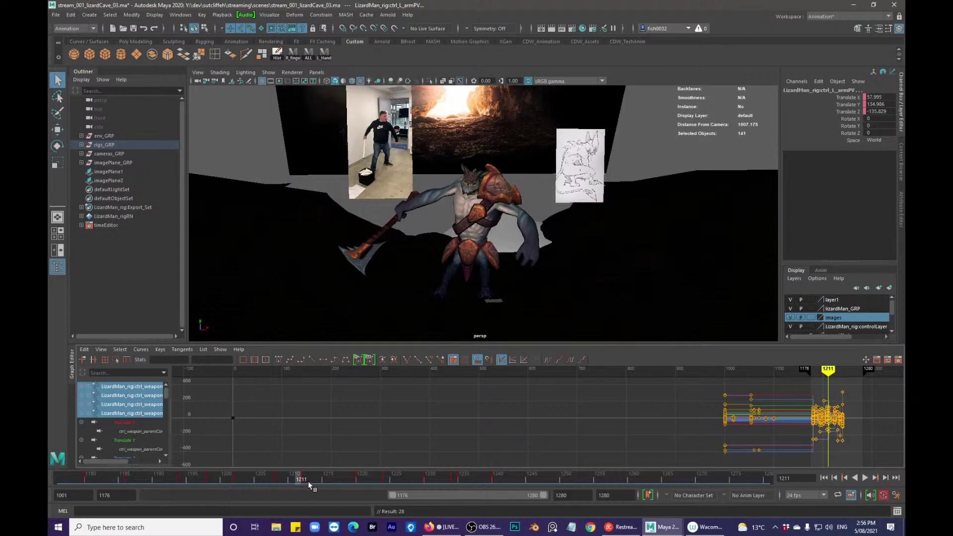
mouse_move(264, 475)
mouse_down()
mouse_move(495, 478)
mouse_move(460, 481)
mouse_up()
- Lower the left wrist IK control at frame 1234 to about X -30, Y -71, Z 17 and refine its rotation
alt+middle_drag(498, 231, 604, 270)
alt+right_drag(604, 270, 635, 285)
alt+middle_drag(636, 285, 612, 248)
alt+drag(612, 248, 516, 263)
click(582, 249)
key(alt+comma)
drag(586, 310, 573, 281)
drag(655, 274, 557, 241)
key(w)
key(q)
- Reposition the left arm pole vector control at frame 1234 to about X 92, Y 17
alt+drag(588, 271, 663, 233)
key(alt+1)
click(595, 256)
key(alt+1)
key(w)
click(675, 225)
key(ctrl+z)
key(q)
key(alt+1)
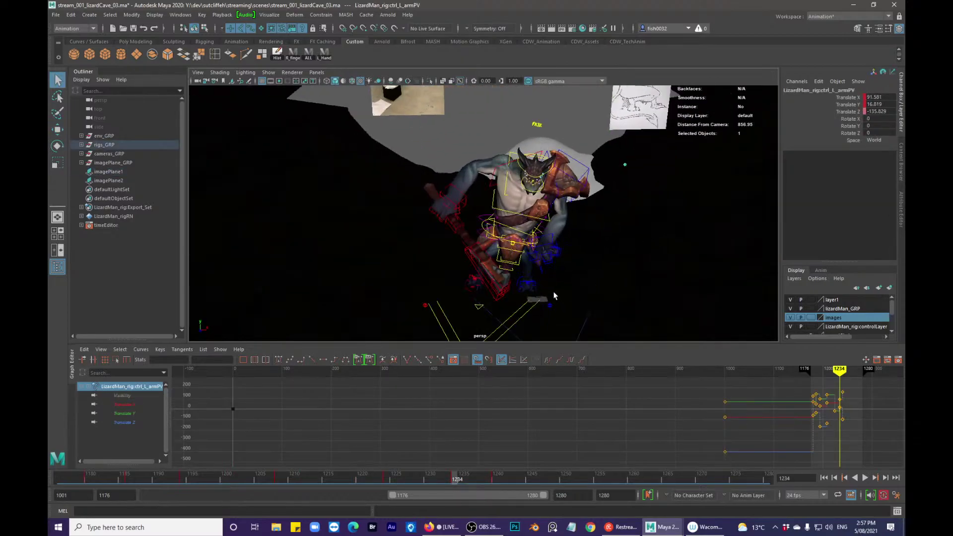
- Refine the left wrist IK control's rotation at frame 1234 to about X -65, Y -41, Z -33
click(551, 244)
key(e)
key(alt+1)
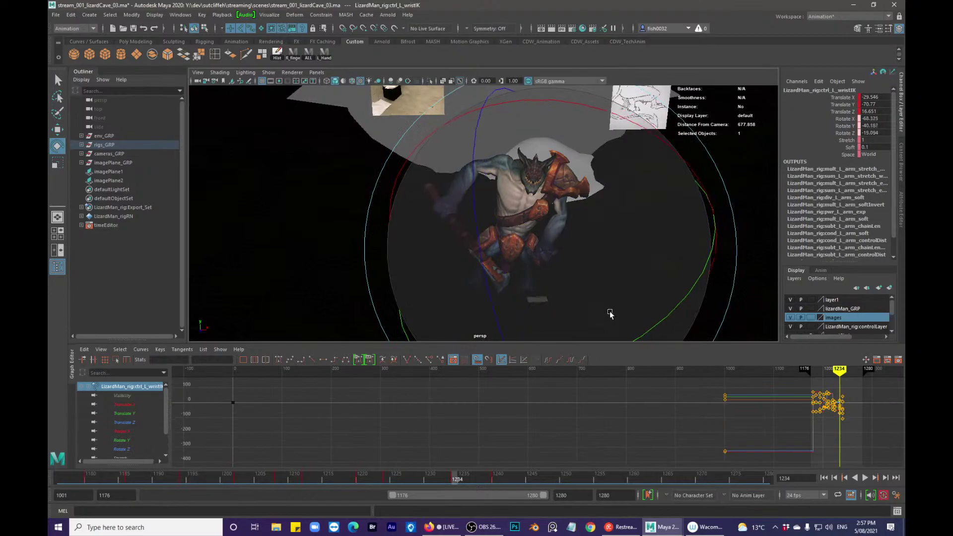
drag(690, 172, 697, 191)
drag(674, 318, 683, 299)
drag(689, 180, 689, 205)
drag(484, 285, 481, 271)
key(alt+1)
alt+drag(472, 276, 468, 247)
key(alt+1)
alt+drag(536, 267, 537, 244)
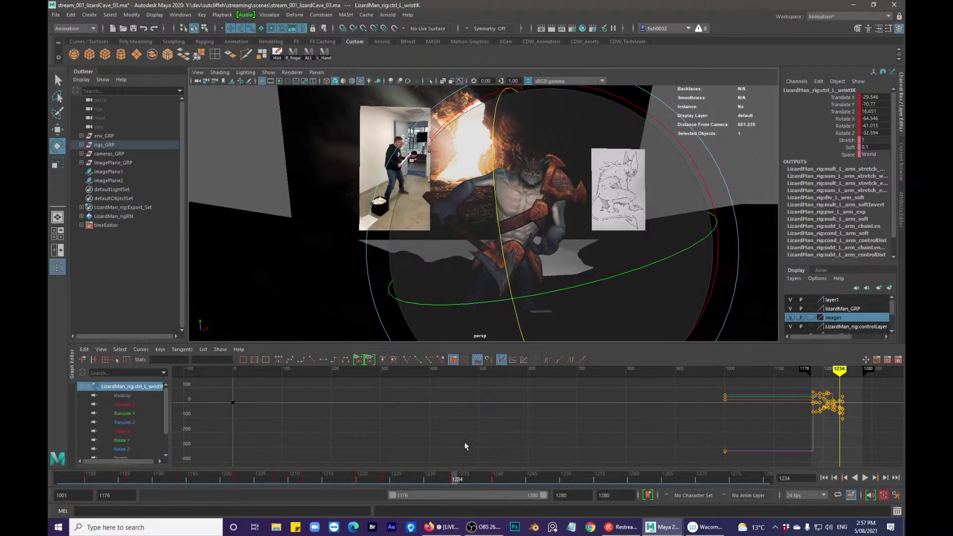
- Play back the axe-swing animation, scrub back towards its start, and replay it to compare the motion with the video reference
key(alt+v)
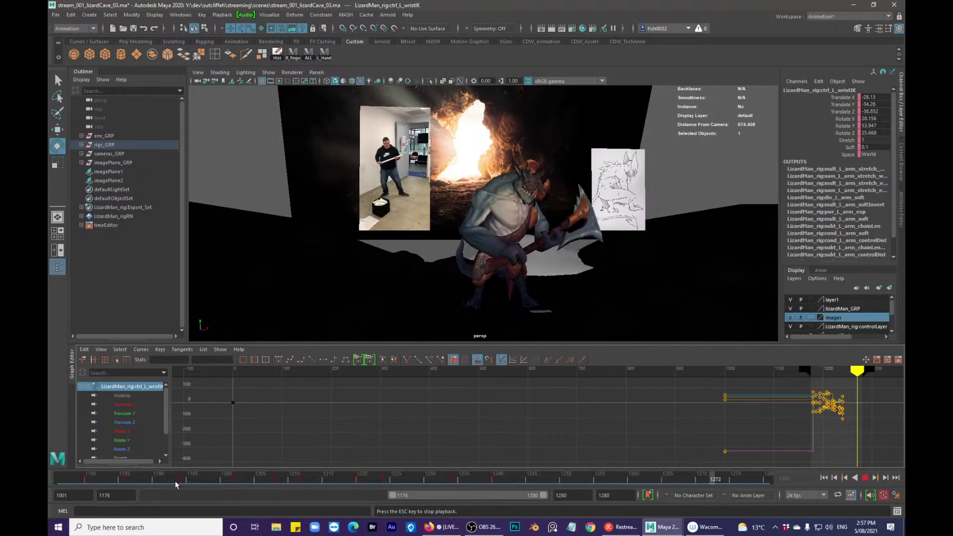
key(Escape)
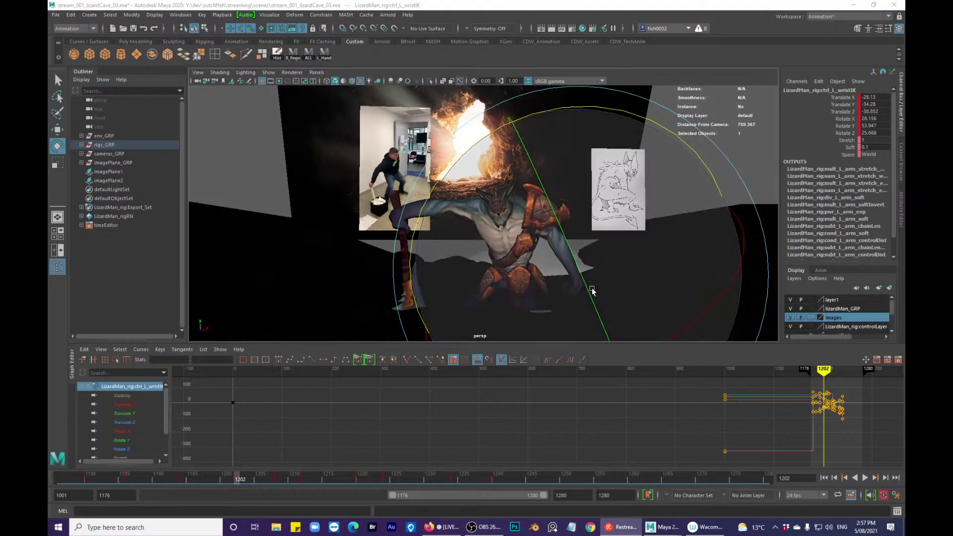
drag(247, 481, 96, 478)
key(alt+v)
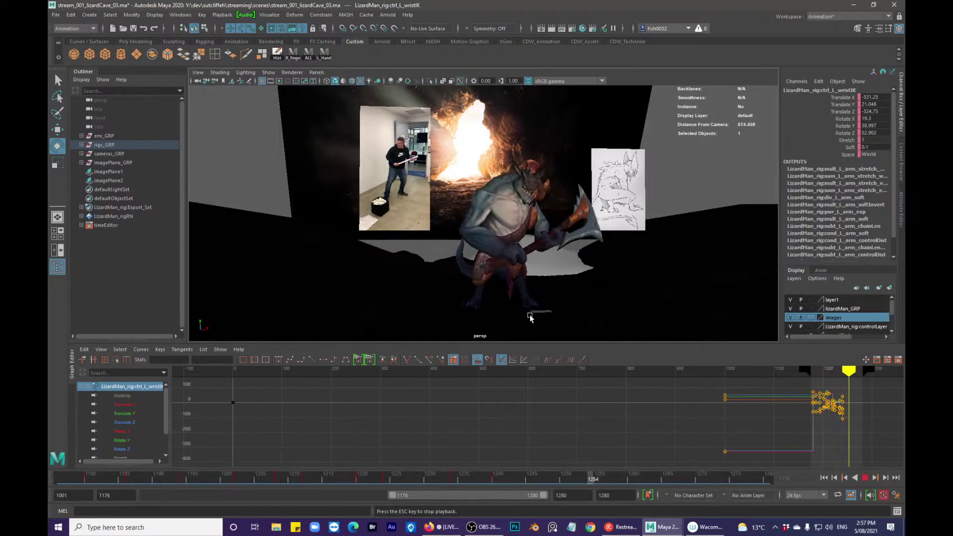
key(Escape)
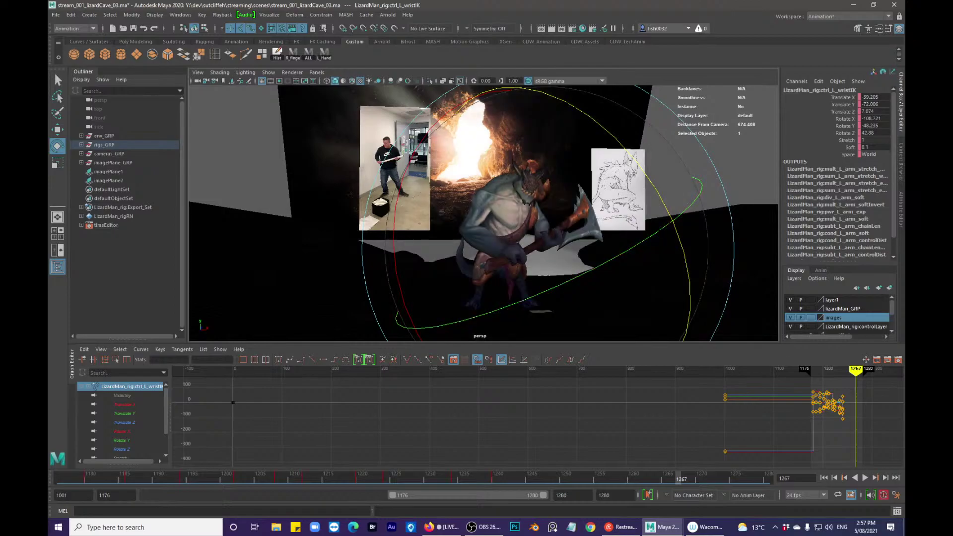
- Switch to Google Chrome with a new tab open
click(590, 527)
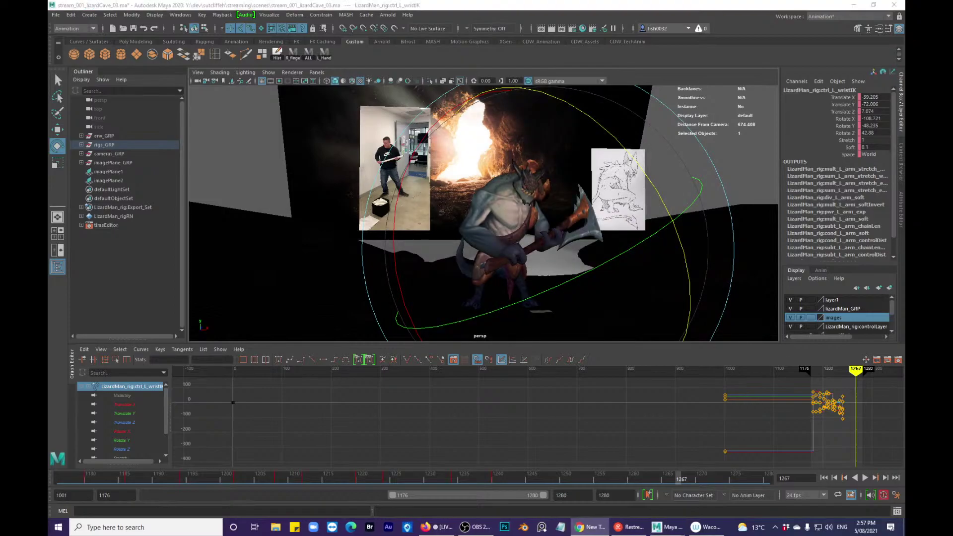
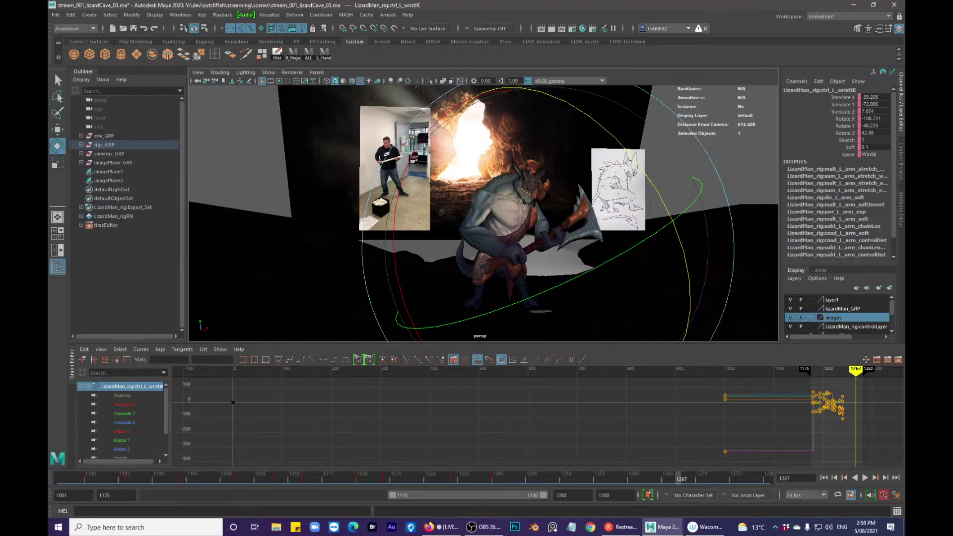
- Play and scrub the animation from frame 1176 to review the lizard man's motion against the reference footage
drag(343, 479, 77, 479)
right_click(76, 479)
click(291, 479)
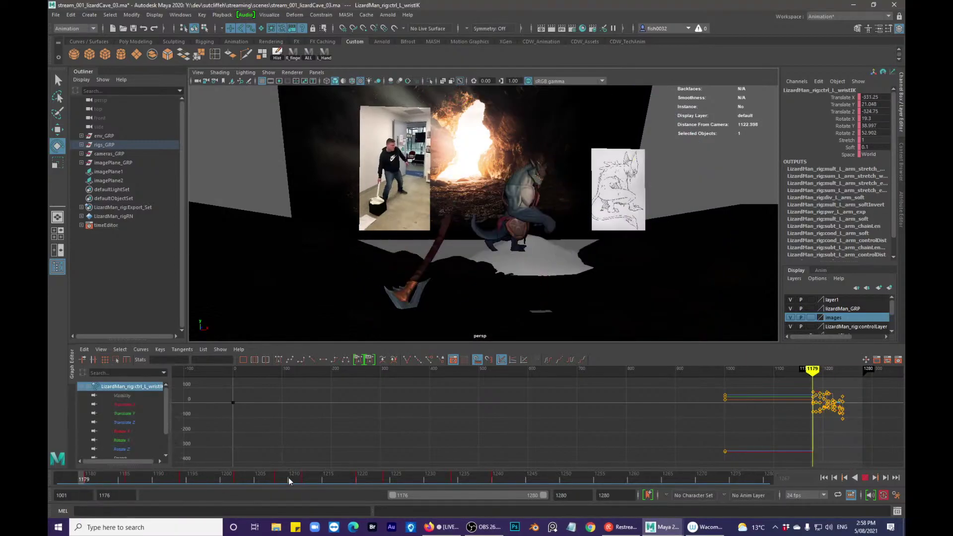
key(alt+v)
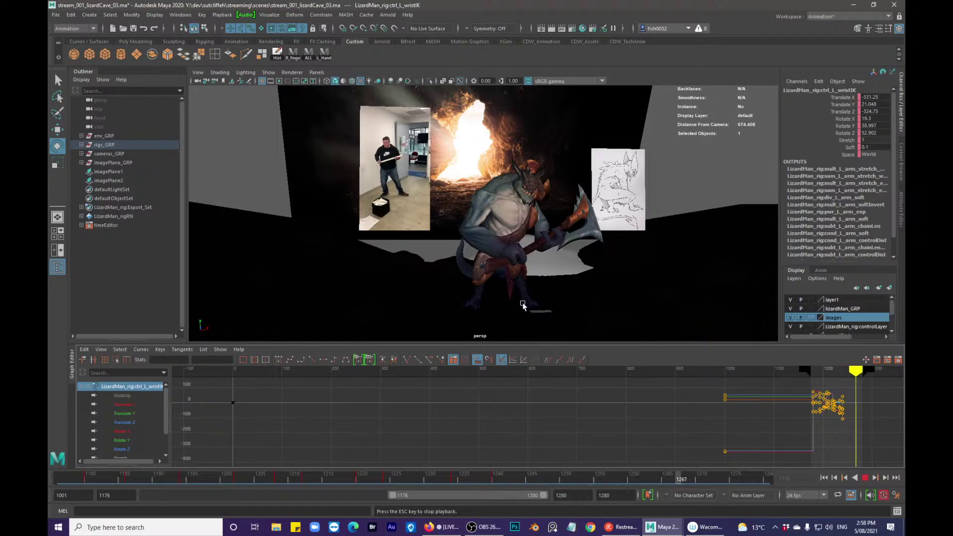
key(Escape)
key(alt+v)
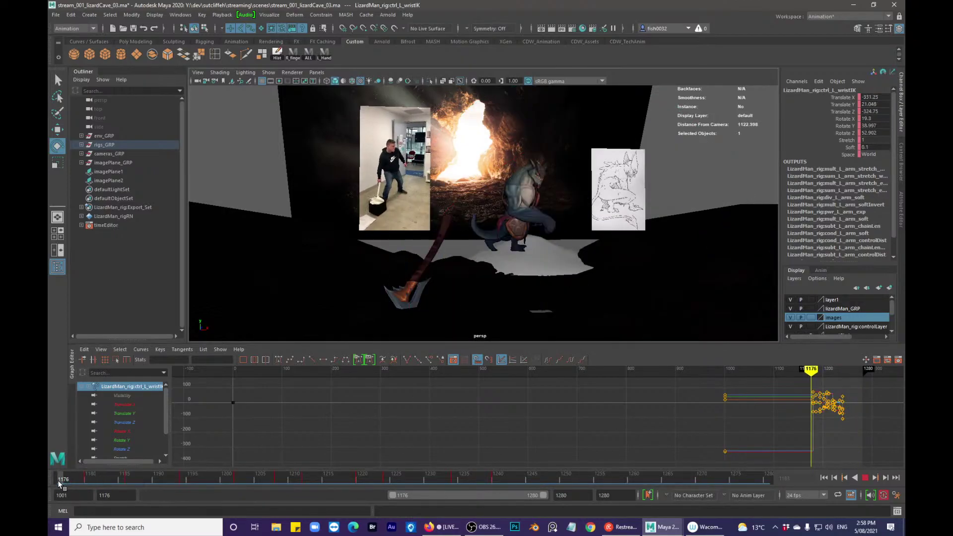
drag(358, 458, 240, 477)
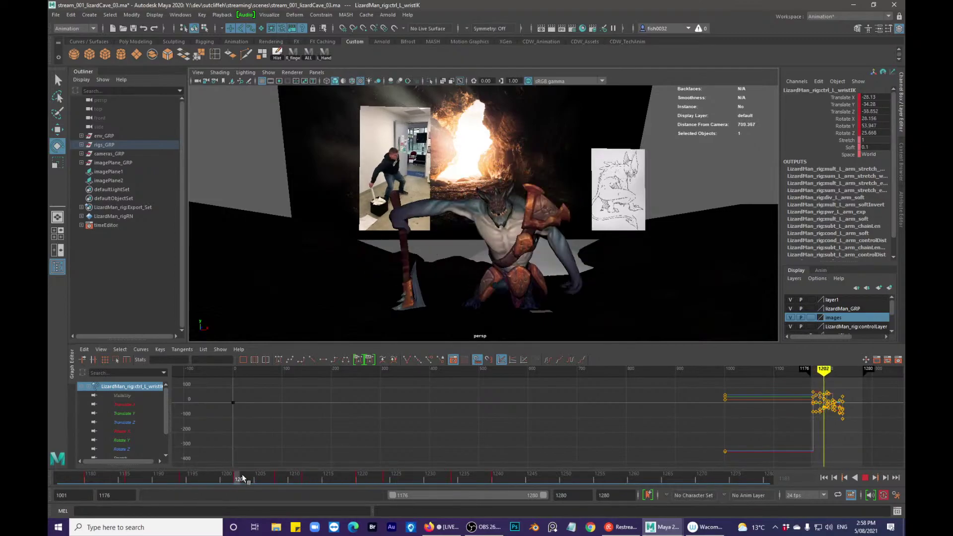
key(Escape)
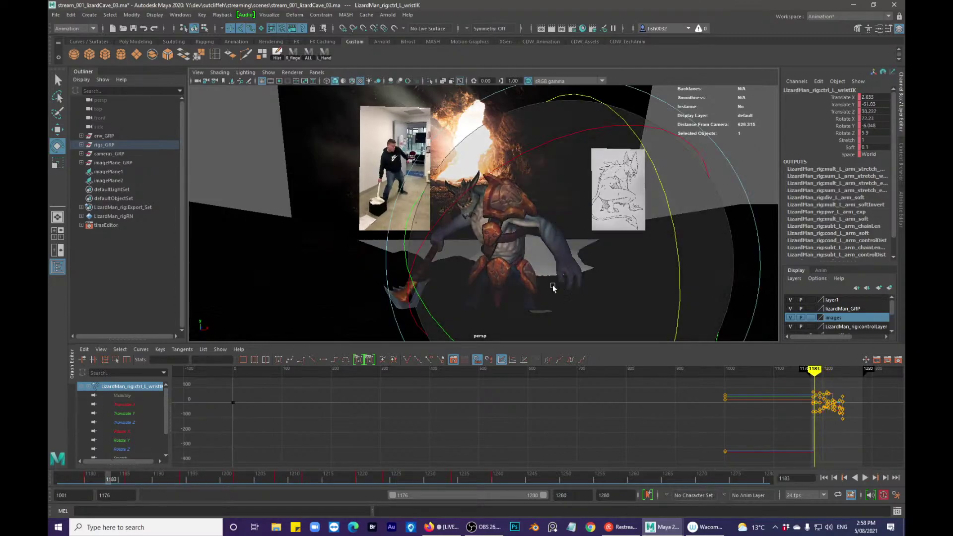
drag(115, 483, 66, 475)
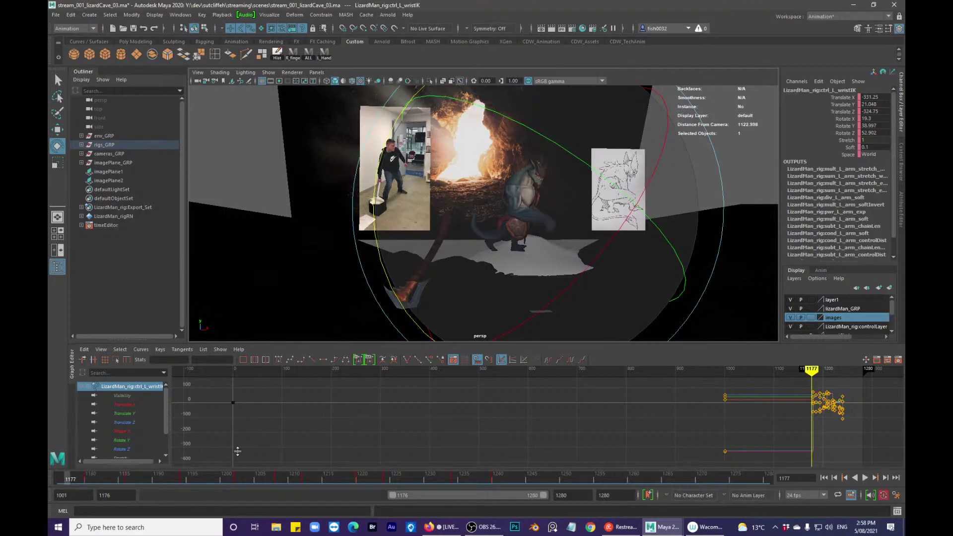
key(alt+v)
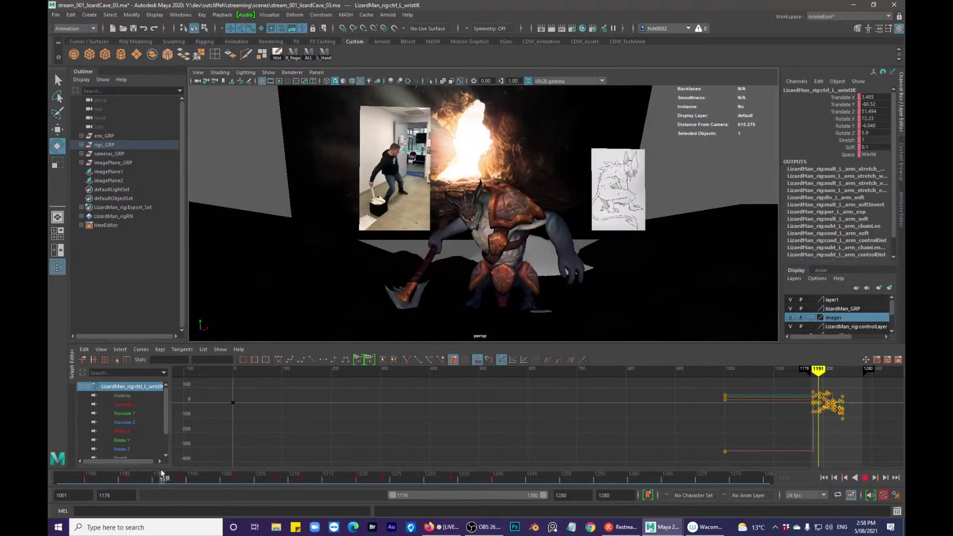
- Rotate the left wrist IK control at frame 1194 to a Rotate X of about 19.5
alt+drag(494, 250, 512, 279)
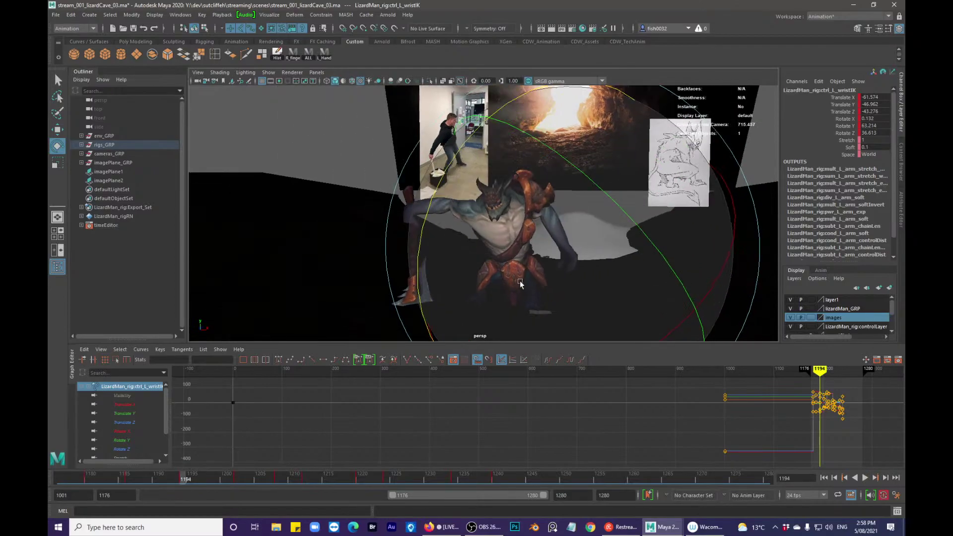
mouse_move(678, 300)
mouse_down()
mouse_move(686, 308)
mouse_move(667, 301)
mouse_up()
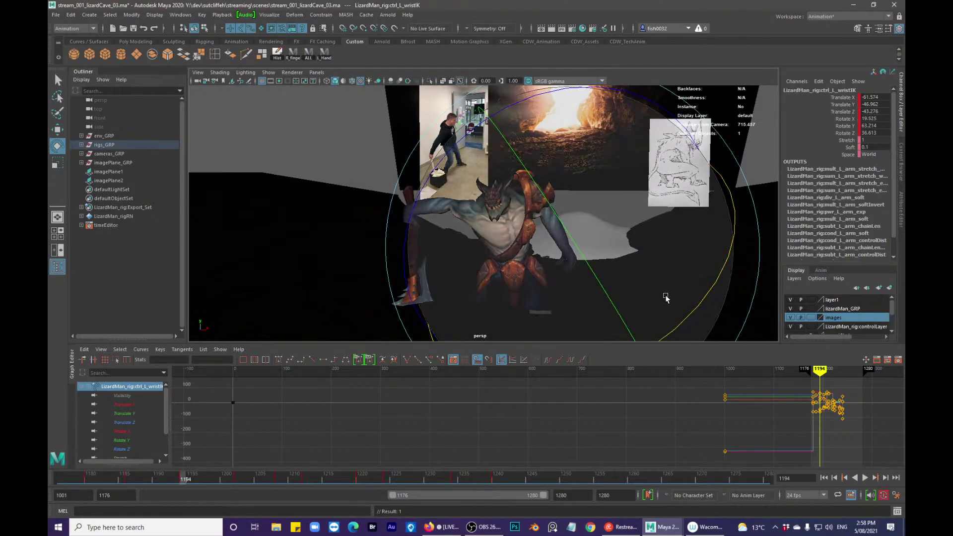
key(w)
mouse_move(576, 297)
alt+mouse_down()
mouse_move(607, 264)
mouse_move(577, 300)
alt+mouse_up()
key(q)
- Move the left wrist IK control at frame 1220 to about -34.4, -35.9, 1.2 in X, Y and Z
drag(141, 479, 307, 474)
alt+drag(520, 274, 556, 258)
drag(284, 477, 364, 476)
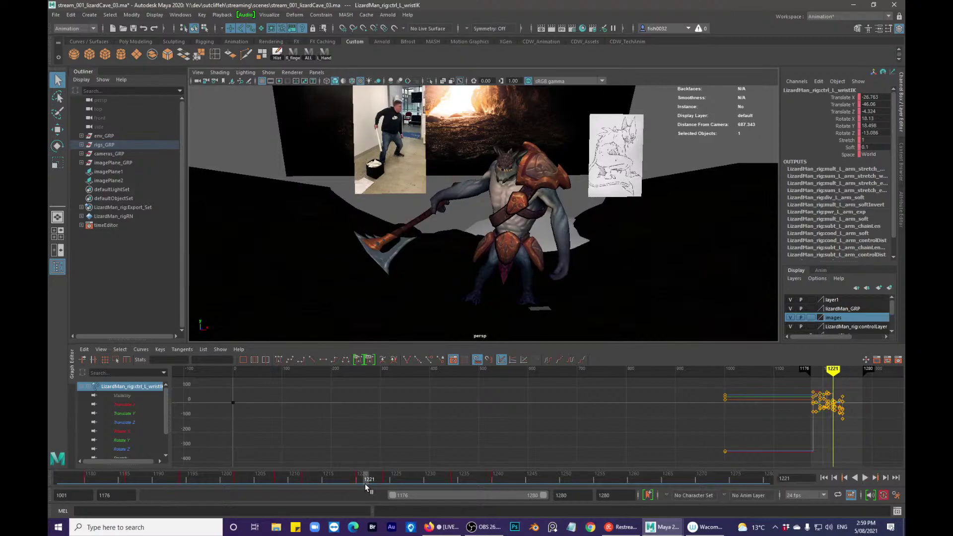
click(360, 479)
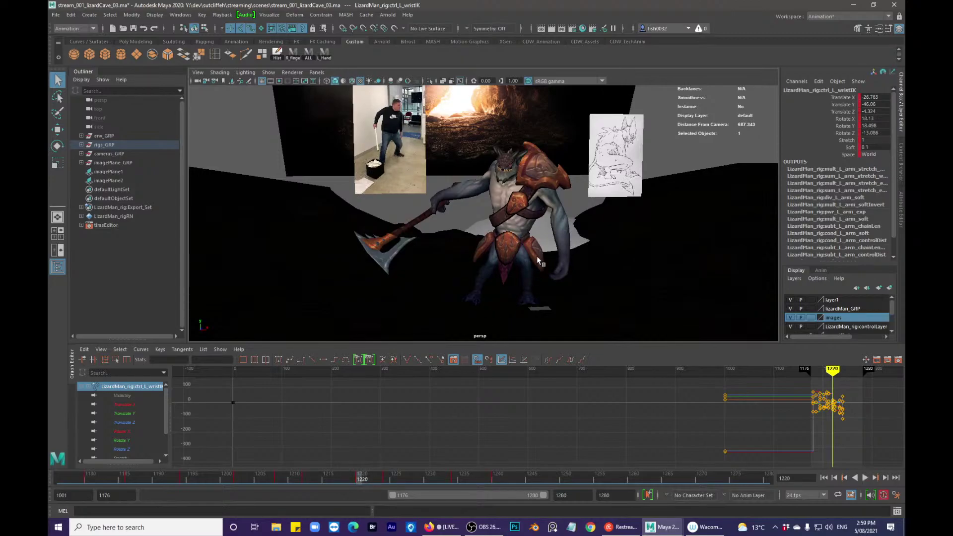
key(w)
drag(562, 240, 588, 243)
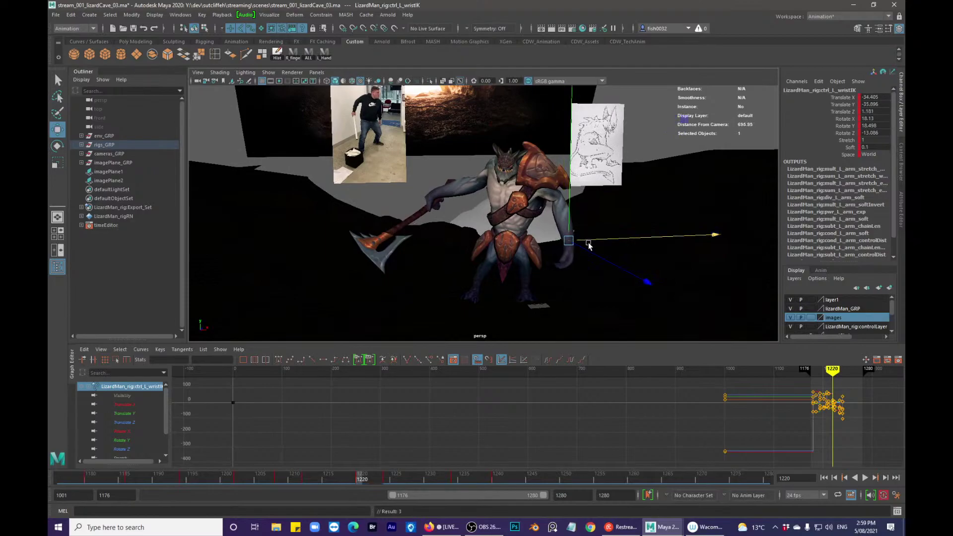
key(e)
key(q)
- At frame 1224, move the left wrist IK control to about -24.1, -37.3, 6.4 and rotate it to about -48.3, 2.8, -17.3
drag(276, 479, 390, 479)
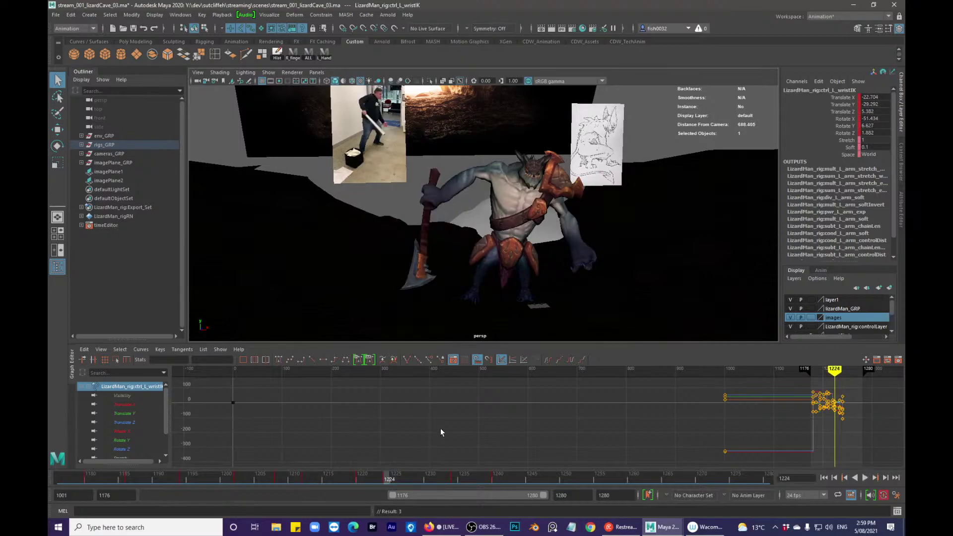
key(w)
drag(614, 246, 586, 269)
key(e)
drag(488, 313, 489, 280)
key(q)
alt+drag(564, 268, 558, 271)
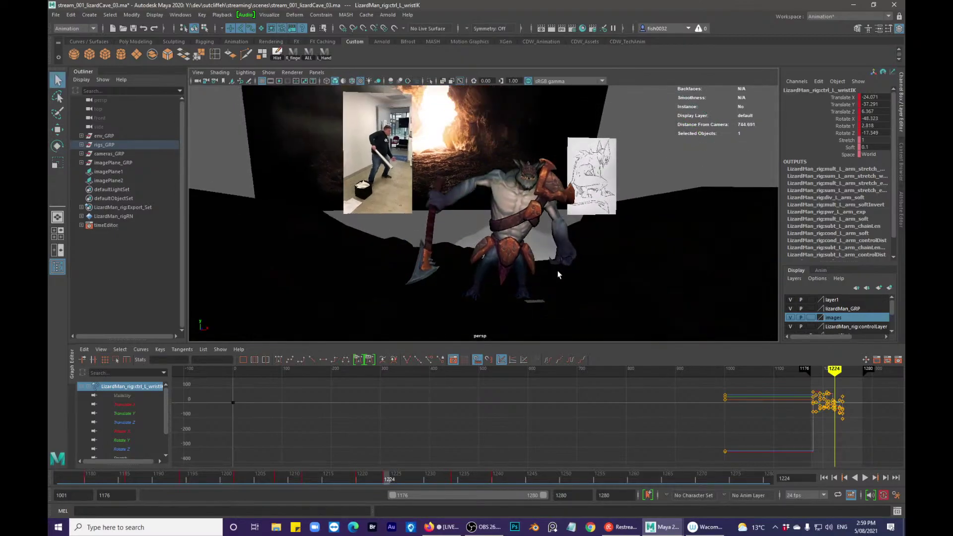
- Compare the keyframes around frame 1224 and reposition the left wrist IK control to improve the hand's path
key(comma)
key(period)
key(period)
key(comma)
key(period)
alt+drag(555, 279, 555, 304)
key(w)
drag(541, 227, 566, 233)
key(q)
- Play and scrub the shot from frame 1176 to check the revised left arm motion
drag(364, 478, 142, 479)
key(alt+v)
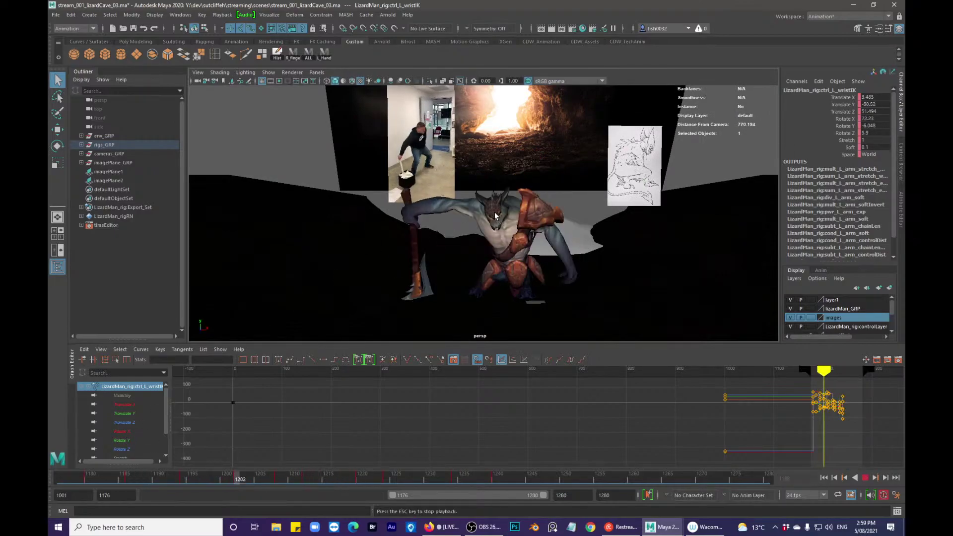
key(Escape)
key(alt+v)
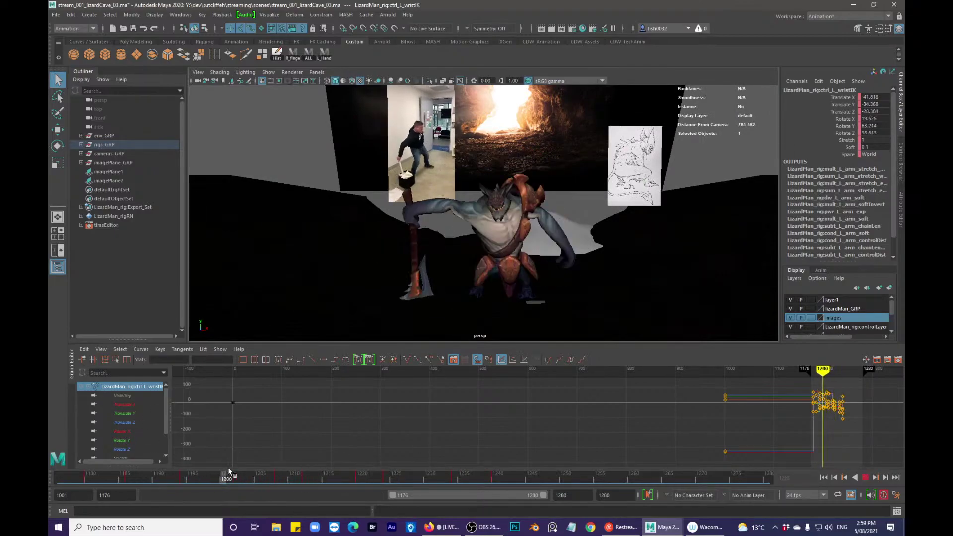
drag(266, 463, 62, 458)
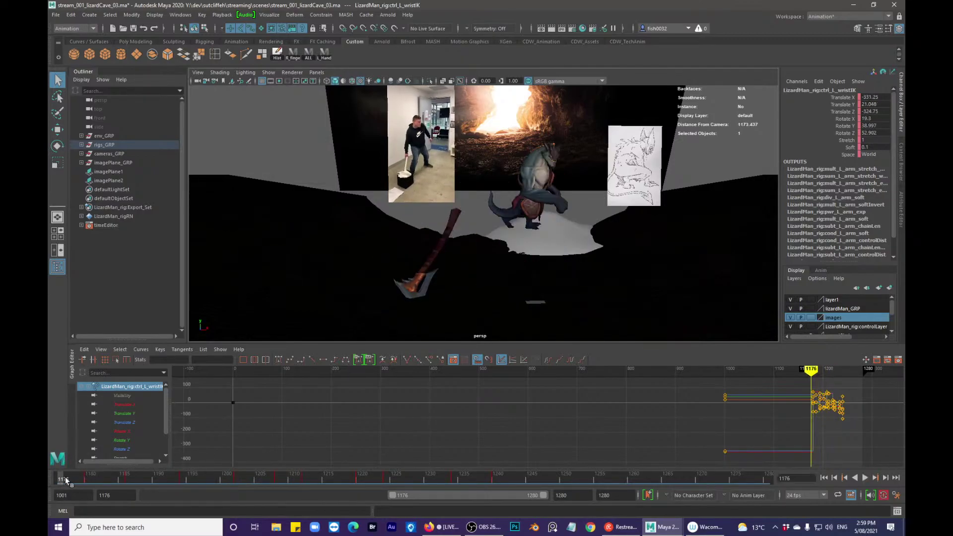
key(alt+v)
- Rotate the neck control at frame 1194 to about -0.1, -5.6, -3.6 in X, Y and Z
drag(160, 477, 181, 475)
alt+drag(469, 198, 454, 205)
key(alt+1)
click(511, 218)
key(alt+1)
key(e)
drag(540, 160, 561, 110)
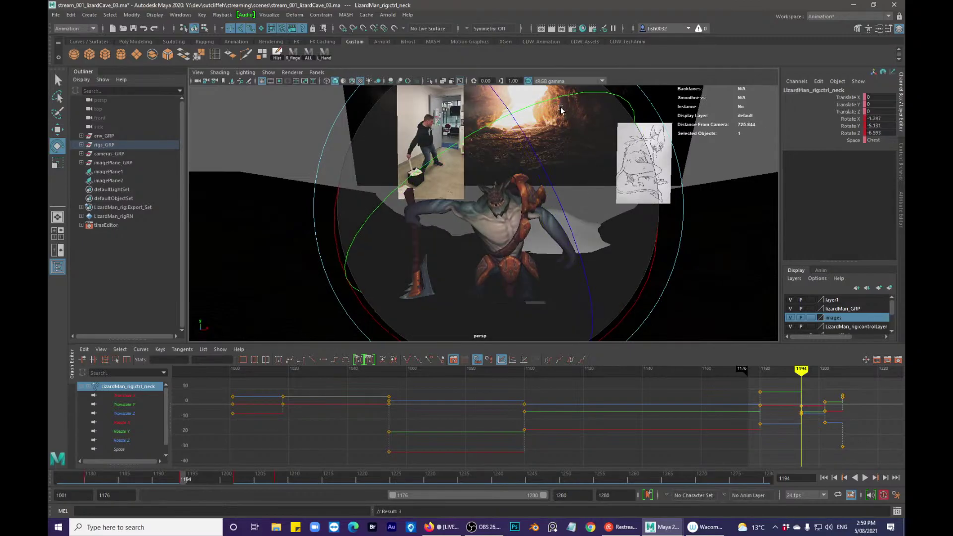
drag(608, 253, 596, 243)
key(q)
alt+drag(525, 220, 531, 213)
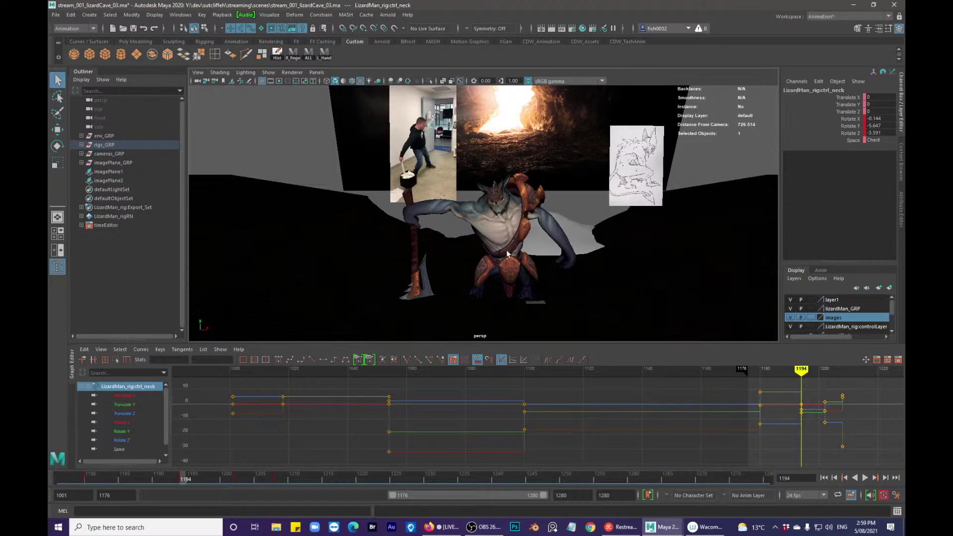
- Key the front skirt control at frame 1194 and rotate it to about -2.7, -15.4, 0.2 in X, Y and Z
key(alt+1)
click(519, 277)
key(alt+1)
key(e)
drag(375, 185, 504, 280)
key(s)
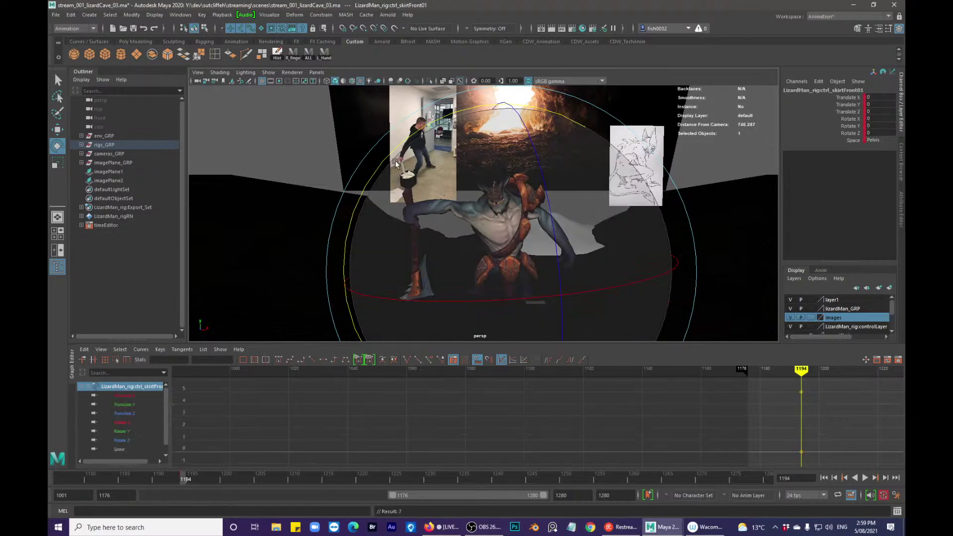
drag(390, 167, 406, 154)
drag(530, 295, 566, 301)
key(q)
- Set the front skirt control's Rotate X, Y and Z to 0 at frame 1186
key(alt+v)
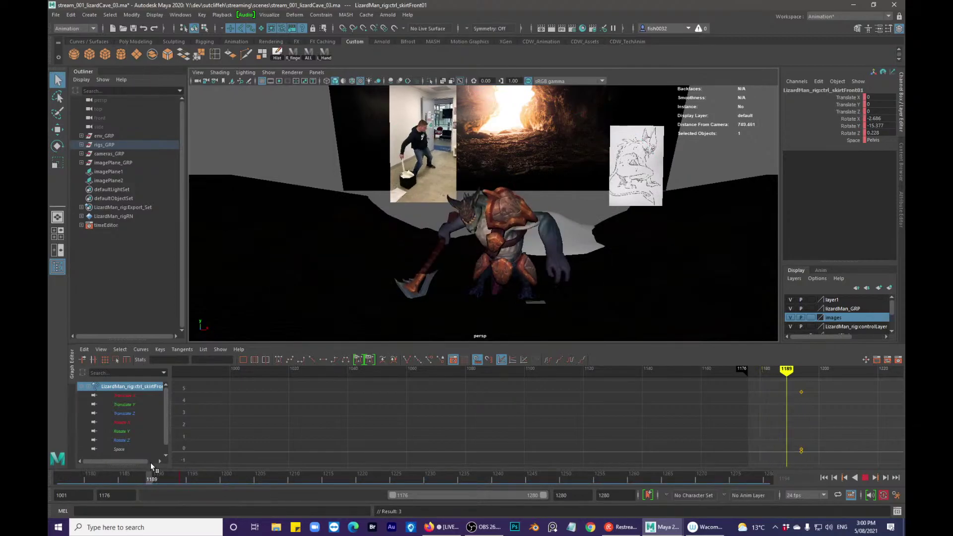
drag(150, 463, 126, 462)
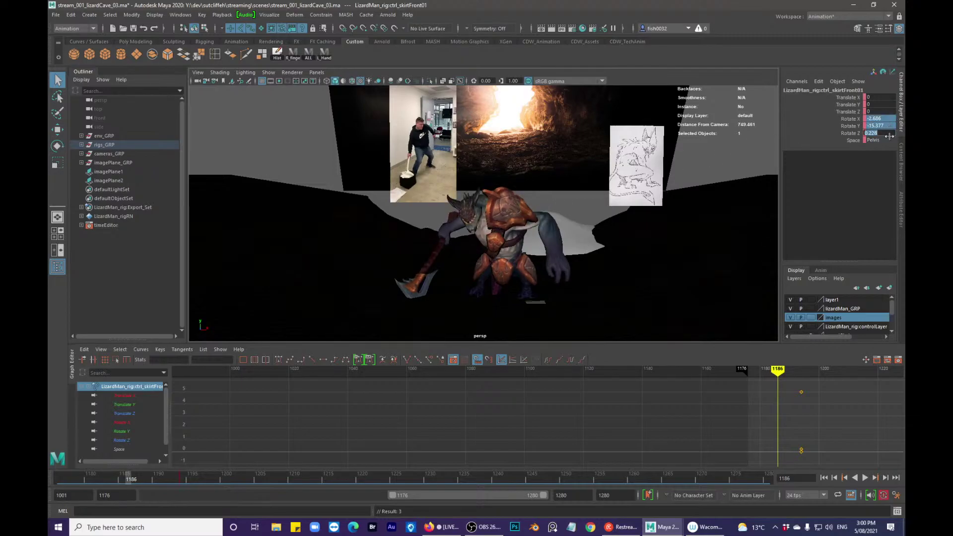
key(Return)
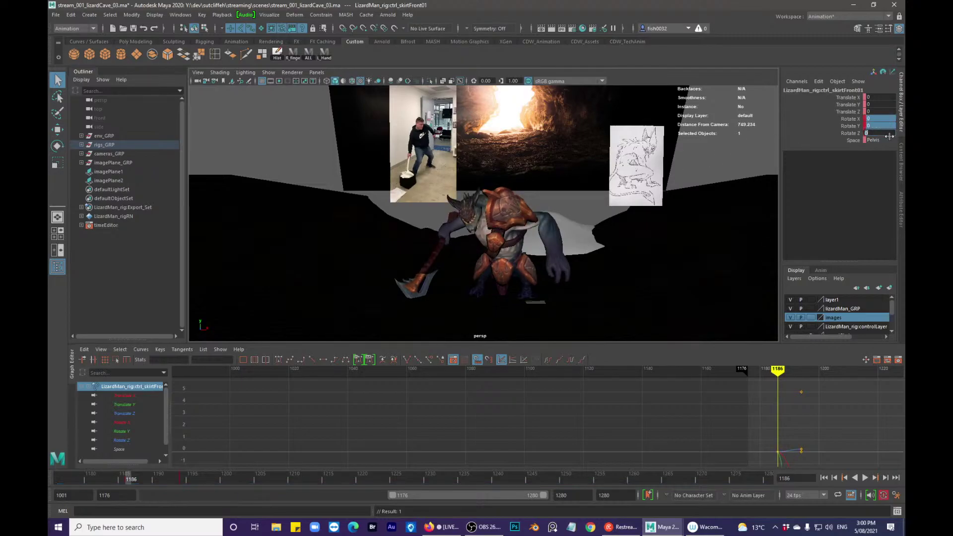
- Examine the crouched pose at frame 1186 from several angles and check the motion through the swing
alt+drag(631, 209, 614, 219)
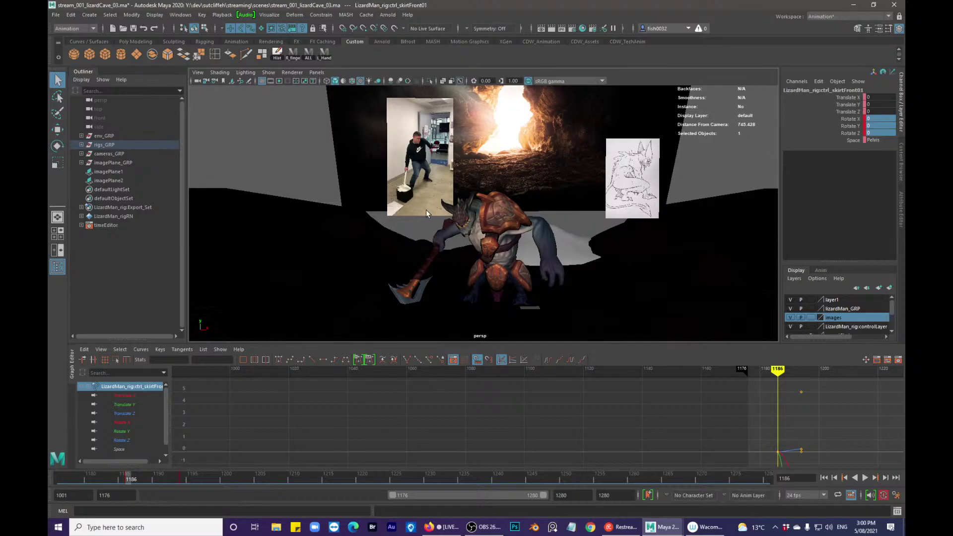
alt+drag(415, 292, 411, 243)
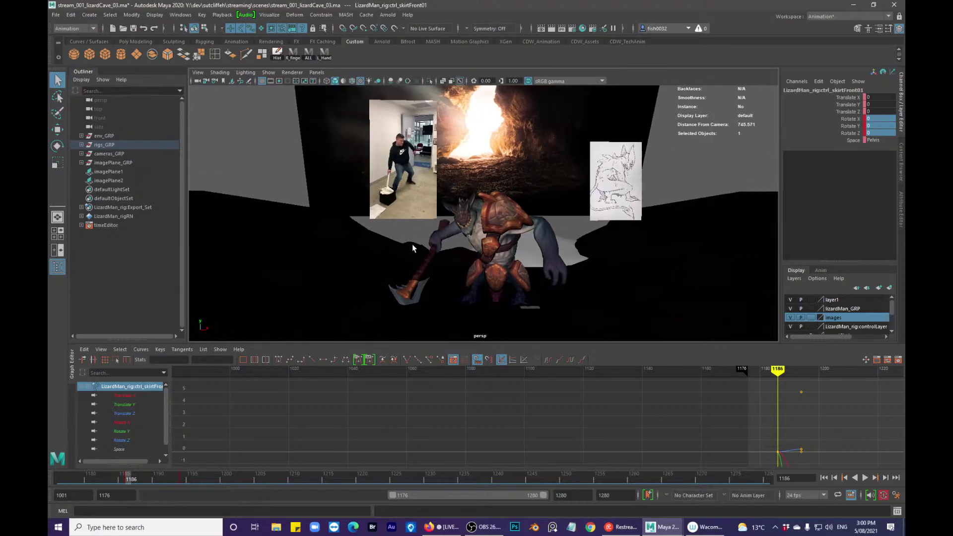
alt+middle_drag(420, 243, 394, 243)
alt+right_drag(394, 244, 459, 256)
alt+middle_drag(459, 255, 477, 221)
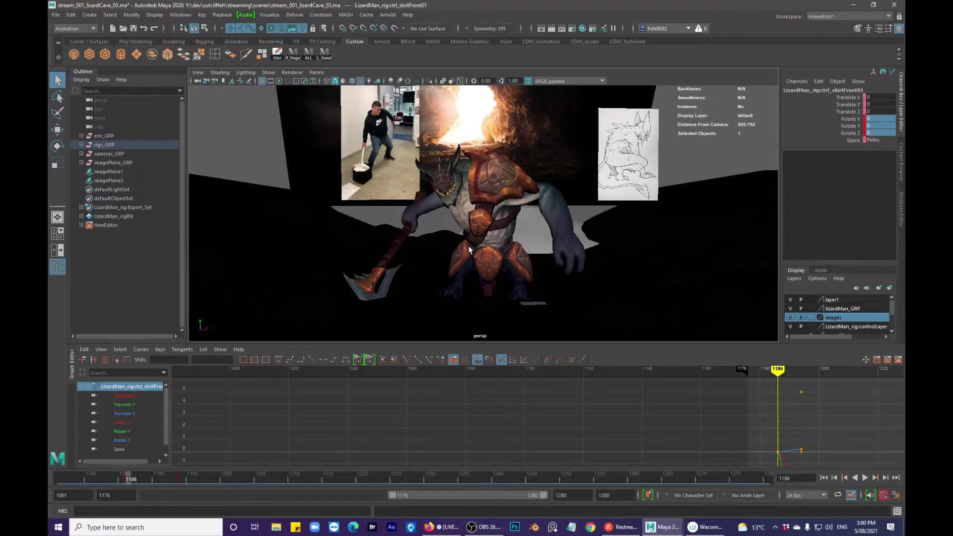
alt+drag(467, 228, 467, 227)
alt+middle_drag(468, 227, 469, 243)
alt+right_drag(469, 243, 382, 238)
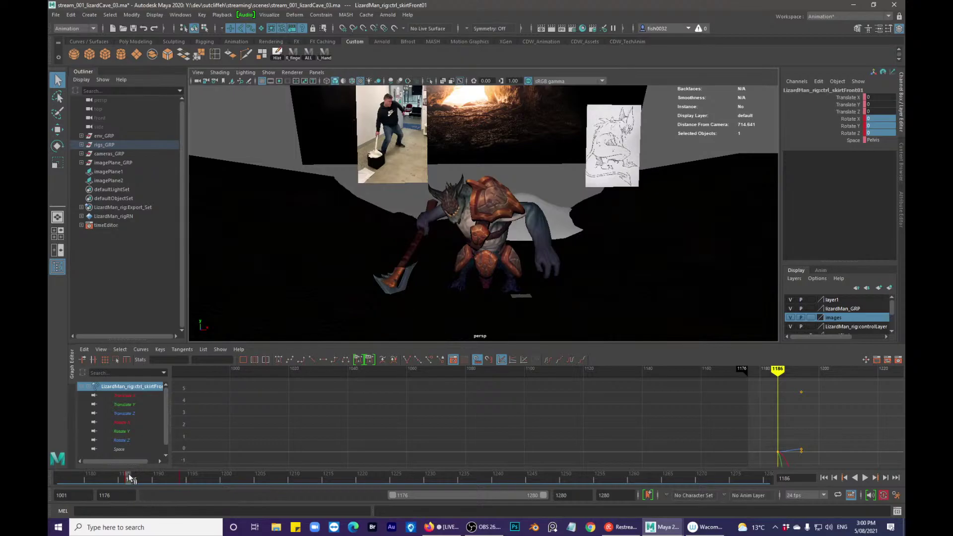
key(alt+v)
drag(141, 472, 295, 477)
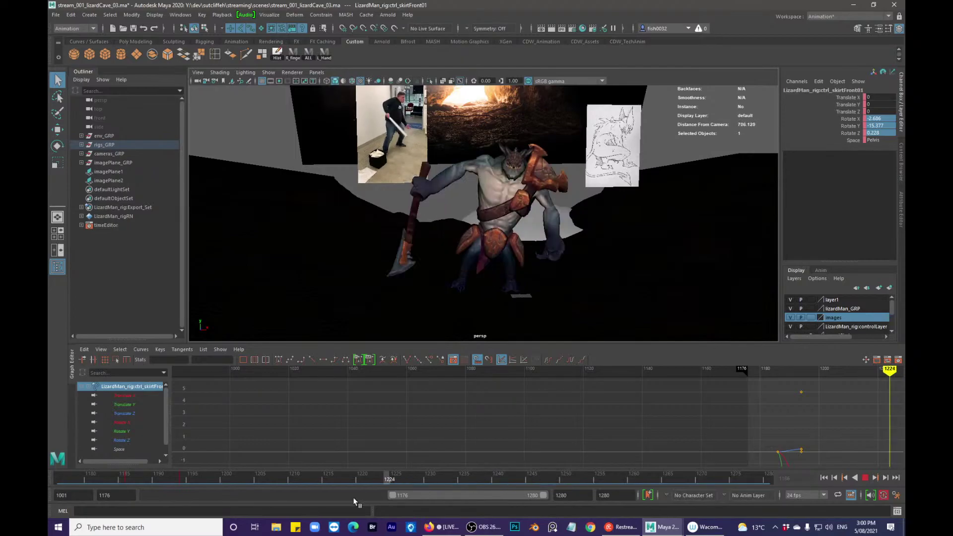
- Play the shot from frame 1176 through the render camera in the floating view window, then move that window away
click(65, 474)
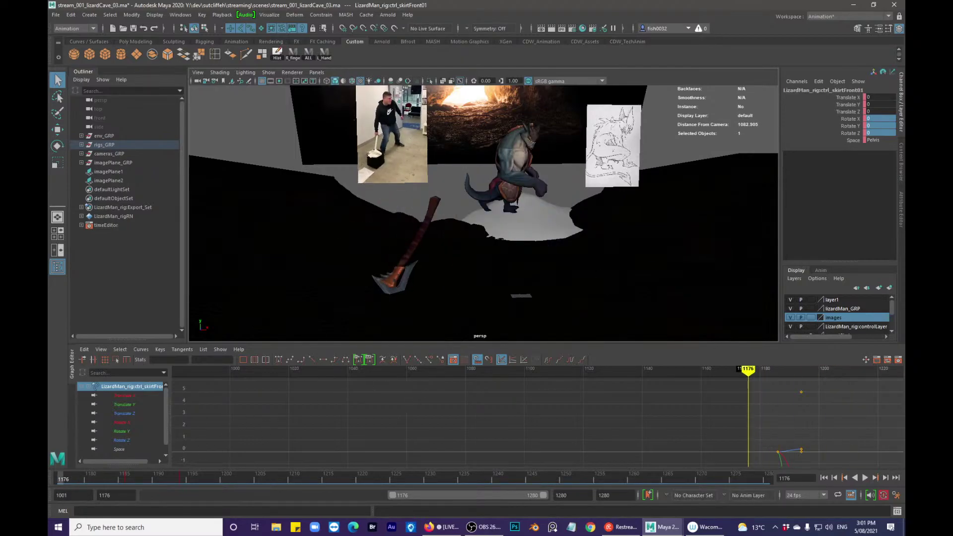
drag(576, 111, 328, 109)
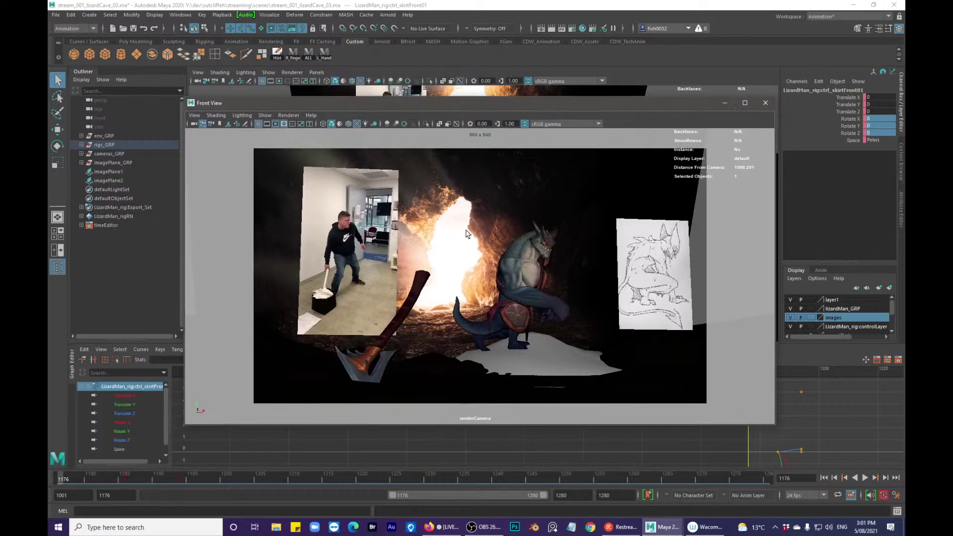
key(alt+v)
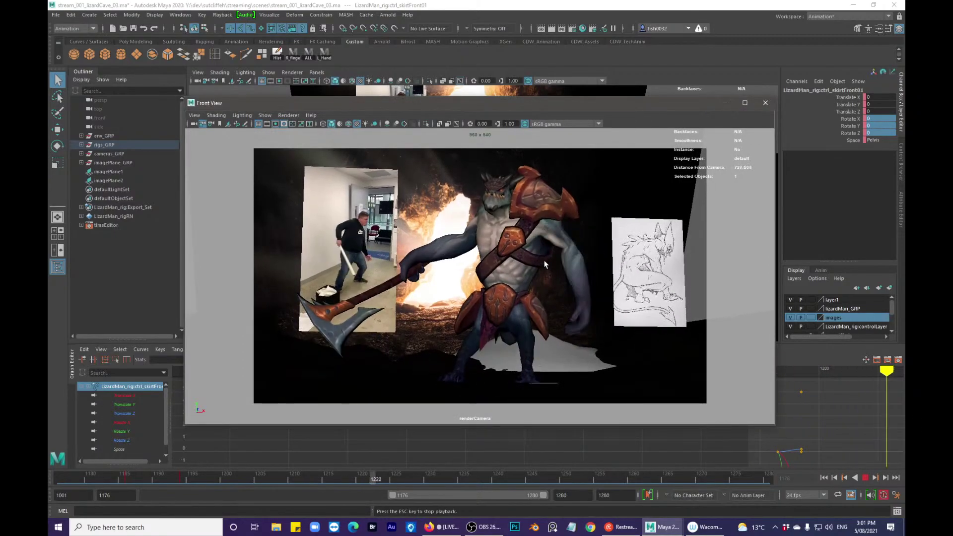
key(alt+v)
drag(492, 107, 904, 119)
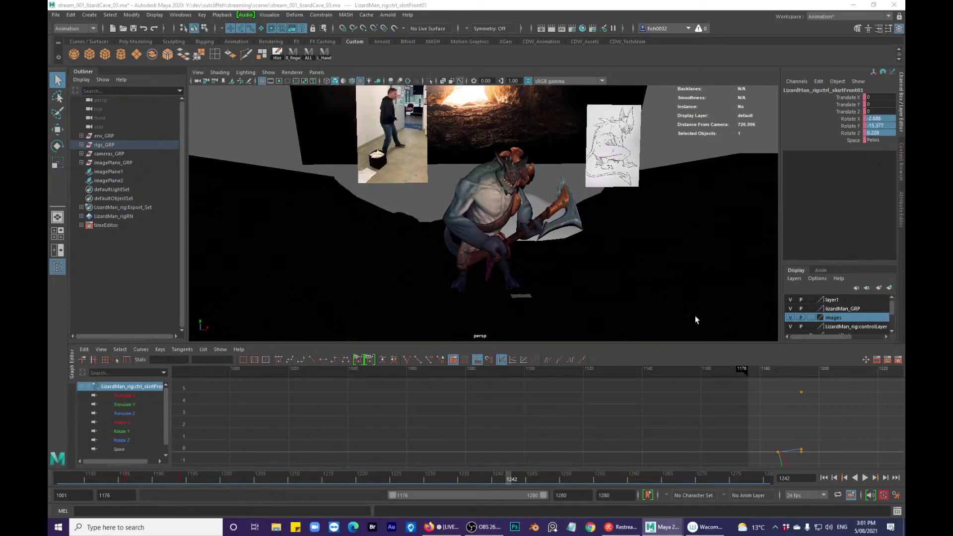
- Select the upper spine FK control at frame 1202 and frame its Rotate Y curve around that key
drag(209, 477, 236, 476)
key(alt+1)
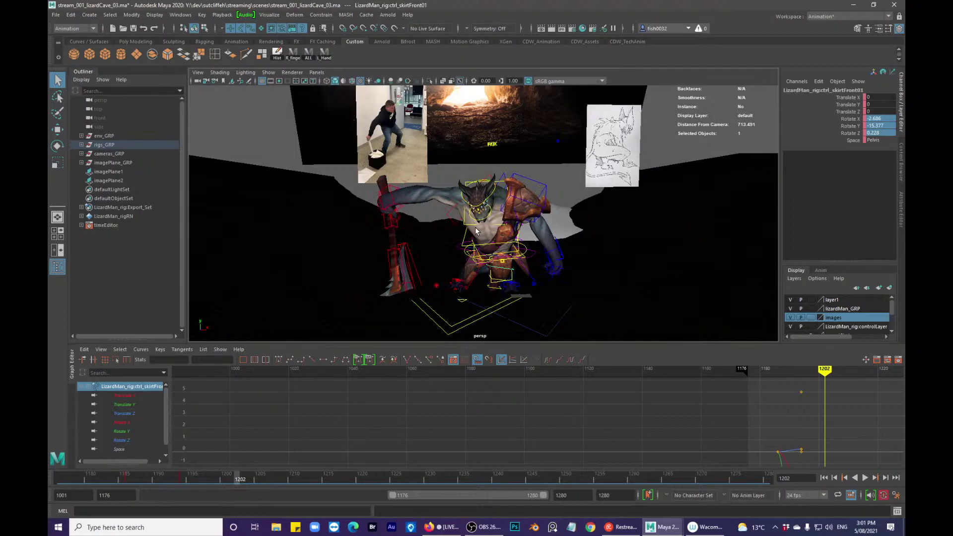
key(alt+comma)
key(alt+period)
key(alt+comma)
click(479, 248)
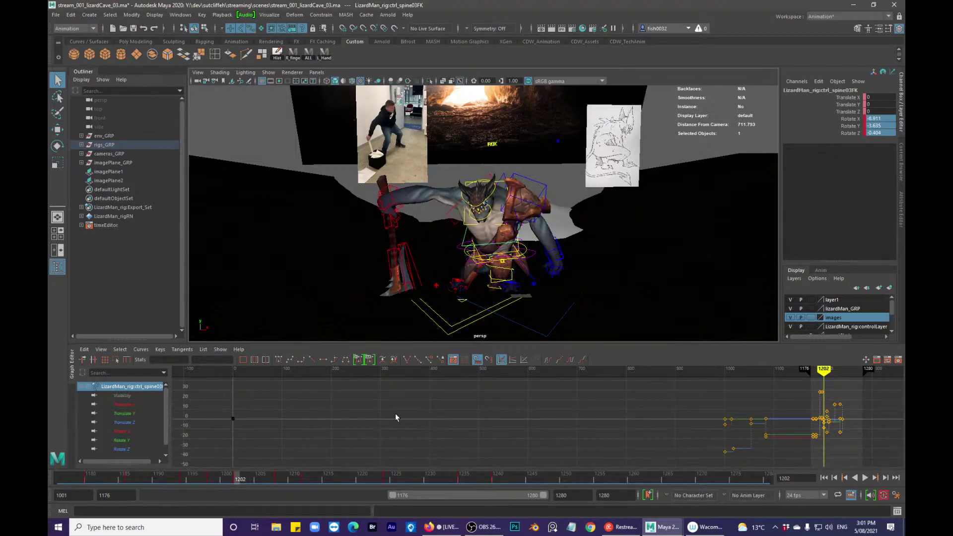
click(136, 437)
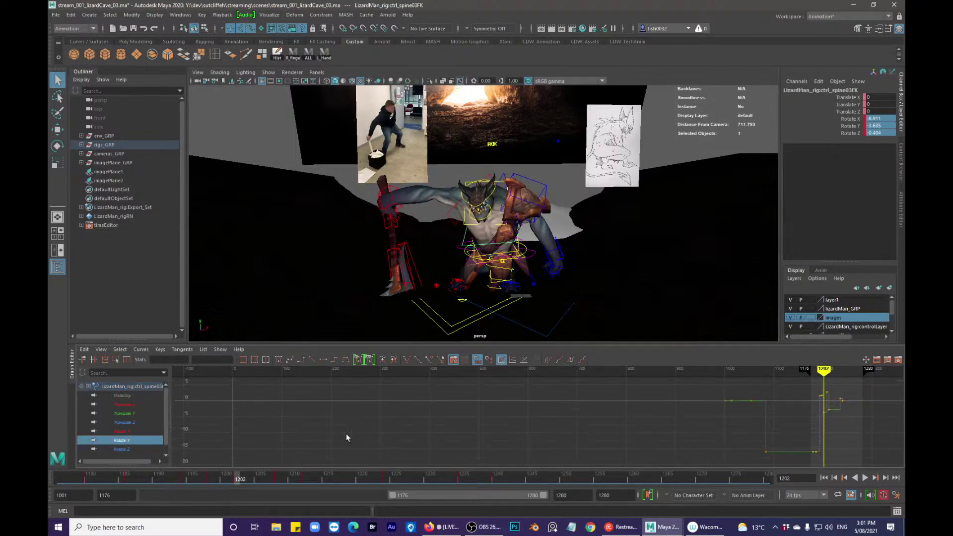
drag(851, 384, 814, 457)
key(f)
- Try to raise the upper spine control's Rotate Y key at frame 1202 to about 0.27, and undo it
click(804, 442)
drag(394, 432, 433, 403)
key(w)
shift+middle_drag(461, 442, 460, 428)
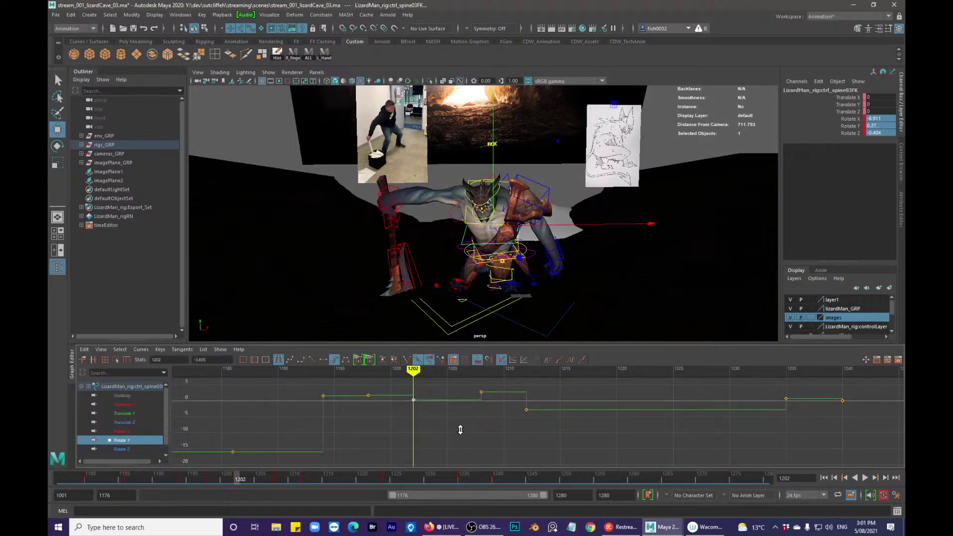
key(ctrl+z)
- Compare the pose at frame 1202 with the preceding key pose by flipping between the two repeatedly
key(comma)
key(period)
key(comma)
key(period)
key(comma)
key(period)
key(comma)
key(period)
key(comma)
key(period)
key(comma)
key(period)
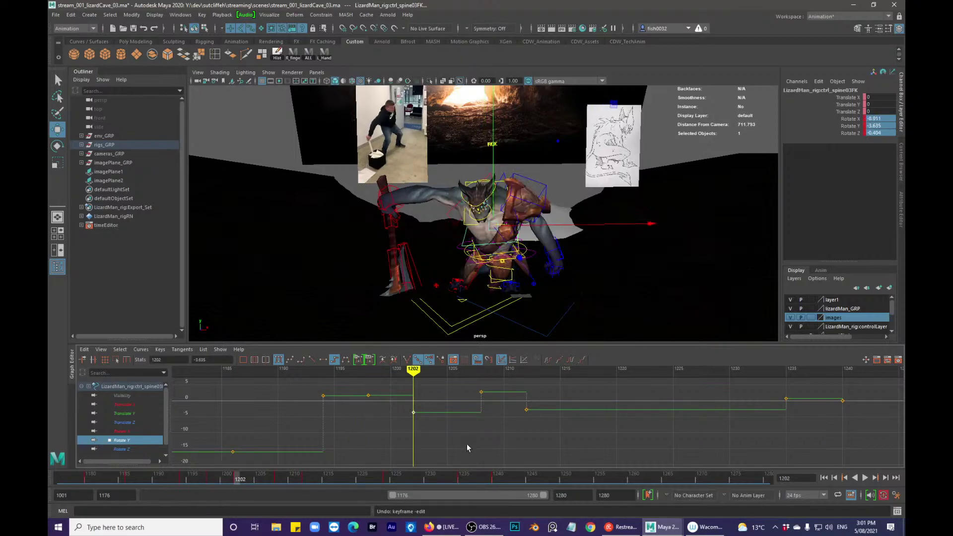
- Raise the upper spine control's Rotate X key at frame 1202 to about 19.8 and compare it with the preceding key
click(448, 442)
click(123, 431)
drag(364, 430, 429, 455)
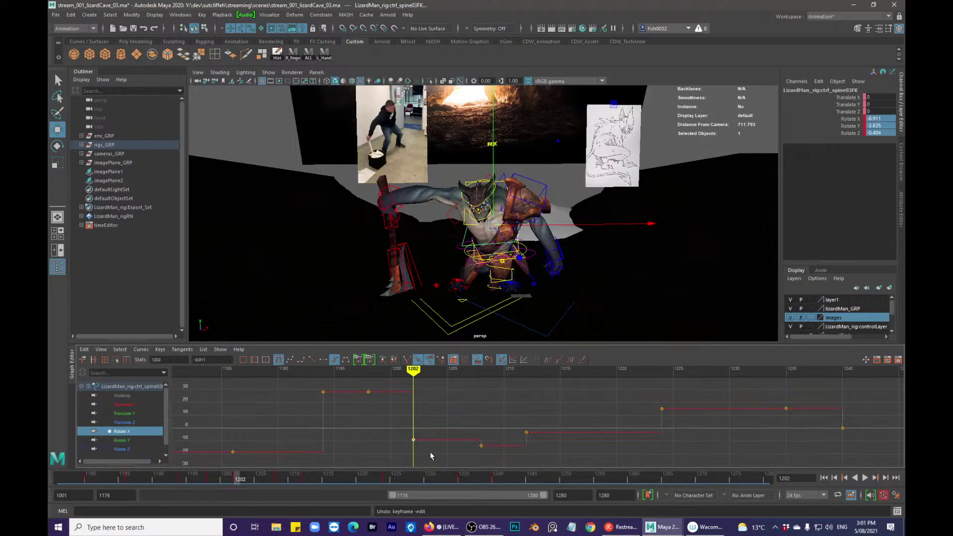
mouse_move(446, 463)
middle_down()
mouse_move(446, 419)
mouse_move(490, 419)
middle_up()
scroll(511, 402, down, 2)
click(523, 392)
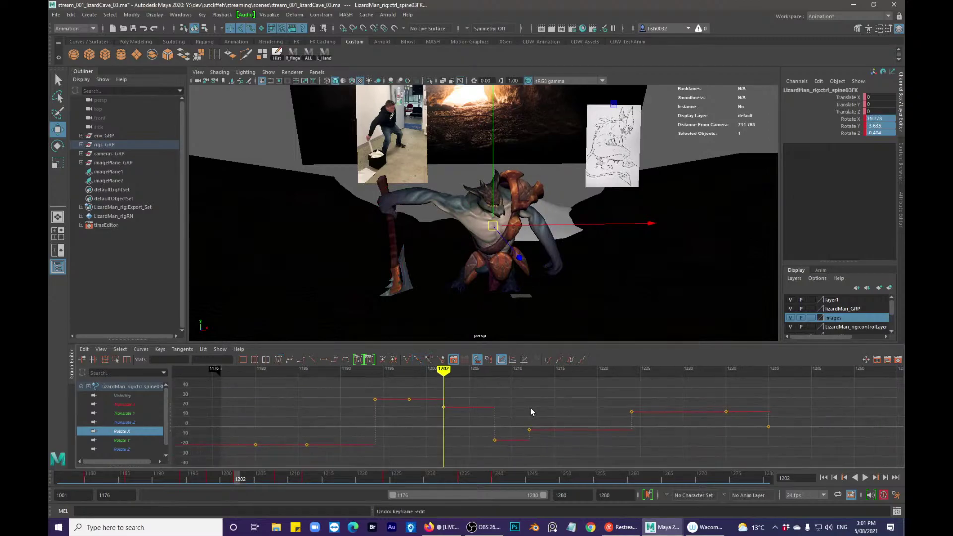
key(comma)
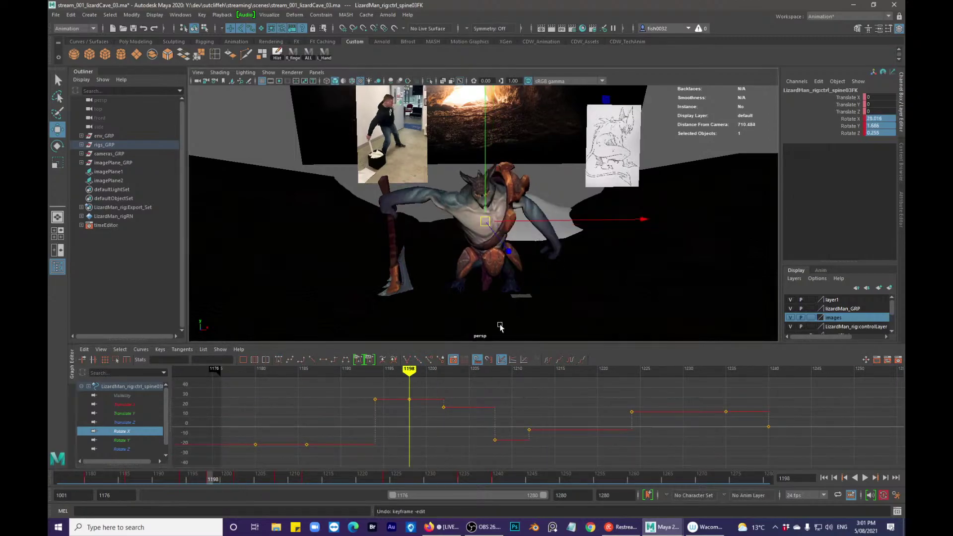
key(period)
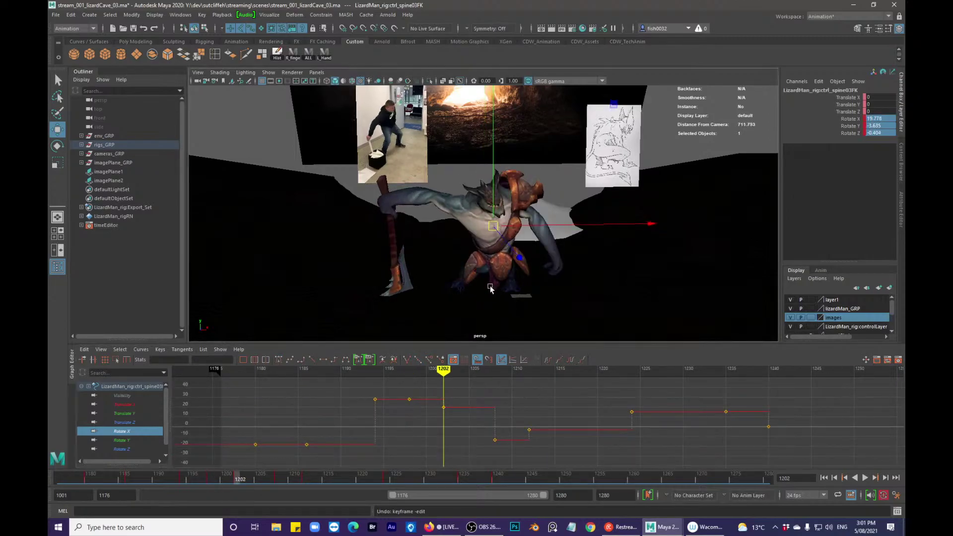
- Rotate the head control at frame 1202 to about -2.1 in Y and 30.7 in Z, comparing it with frame 1194
key(e)
click(501, 201)
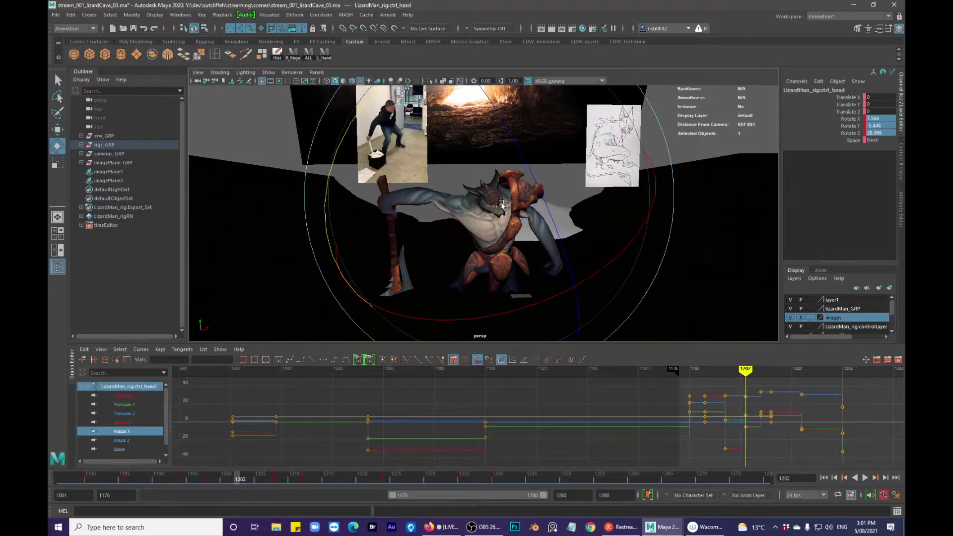
drag(595, 266, 547, 271)
key(comma)
key(period)
key(q)
key(comma)
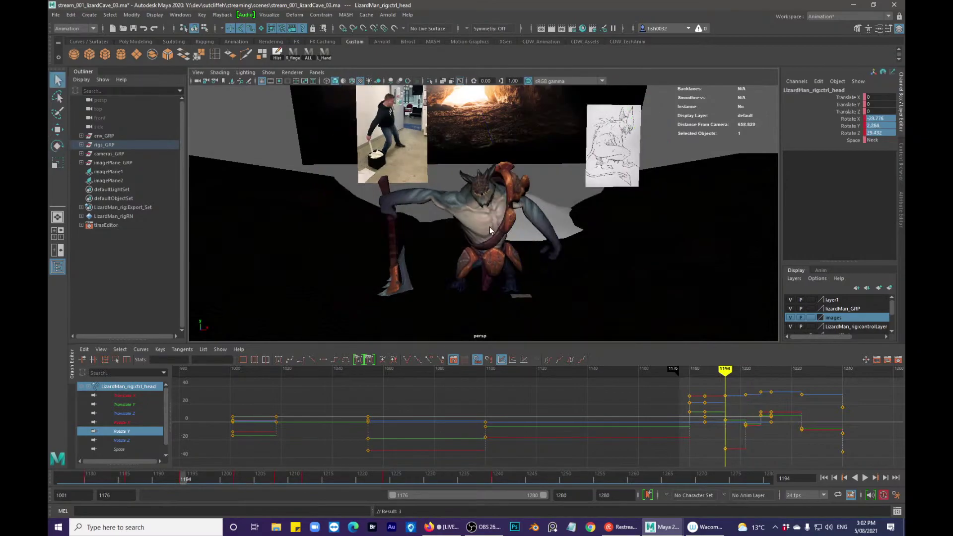
key(period)
key(comma)
key(period)
- Refine the head control's rotation at frame 1202 to about -10.3, 1.3, 30.1 in X, Y and Z
key(e)
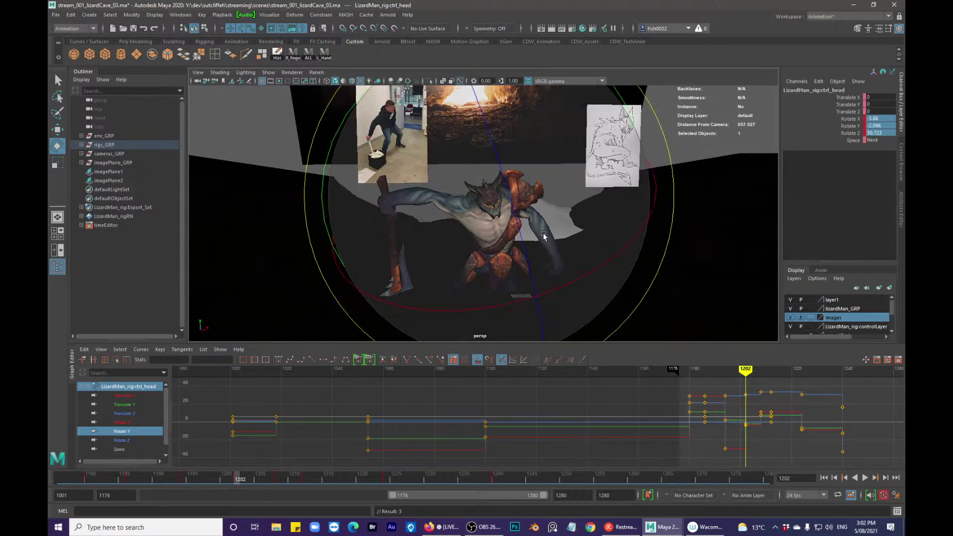
drag(585, 278, 569, 285)
drag(626, 111, 622, 103)
key(comma)
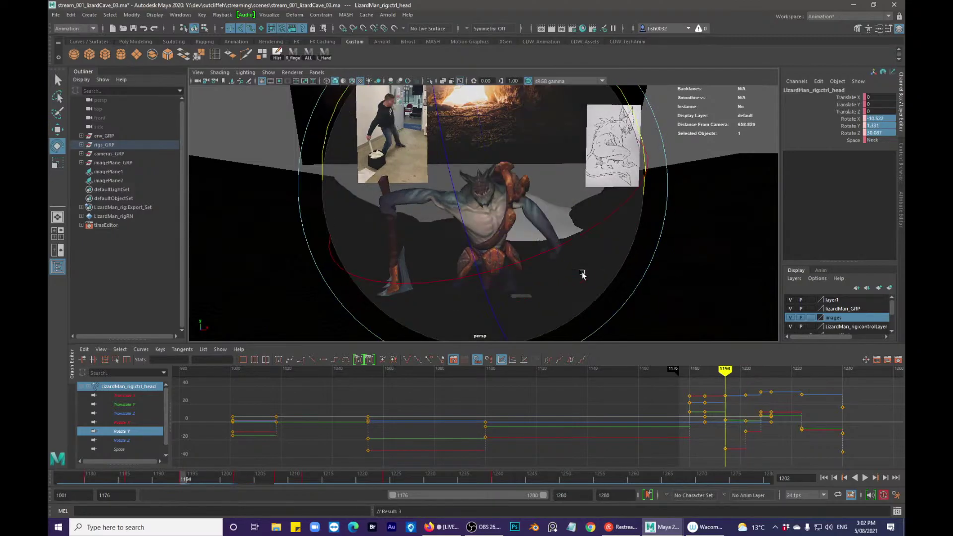
key(period)
- Check the motion frame by frame back to 1186 and inspect the pose at frame 1194 from above
key(alt+comma)
key(alt+comma)
key(alt+comma)
key(alt+comma)
key(alt+comma)
key(alt+comma)
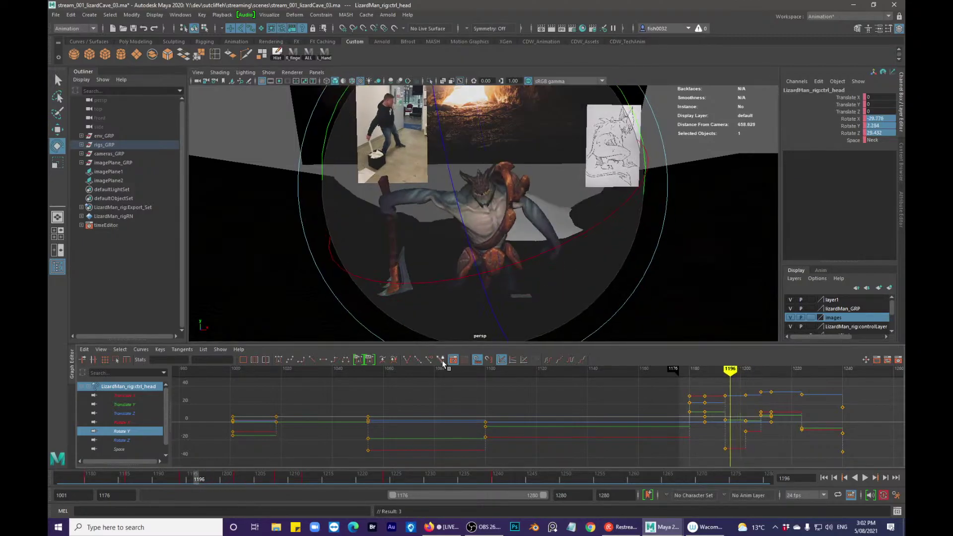
key(alt+comma)
key(alt+comma)
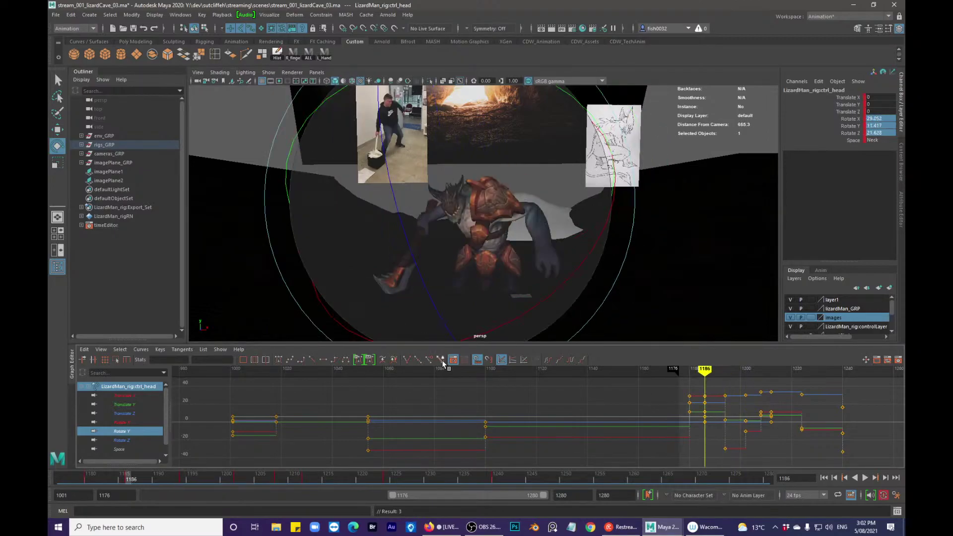
key(q)
alt+drag(449, 234, 428, 236)
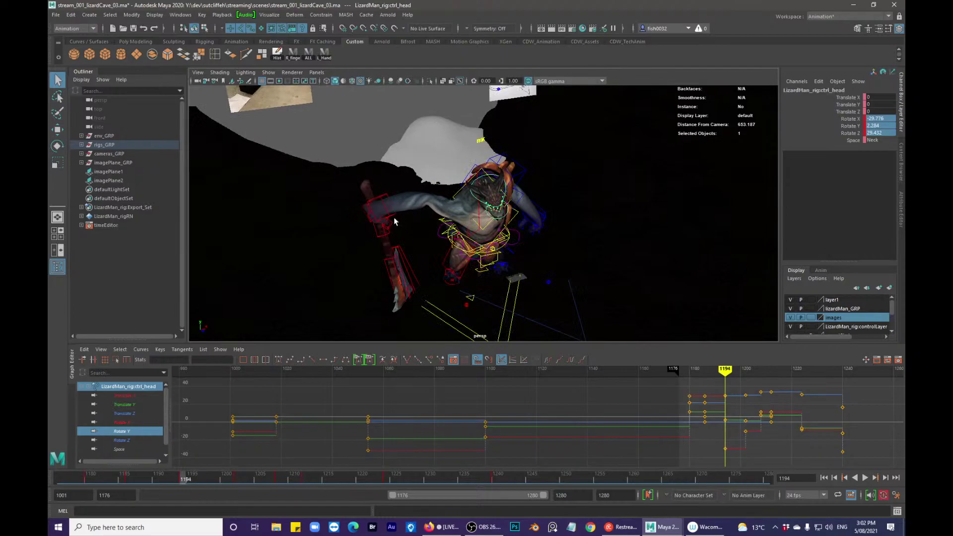
key(comma)
key(period)
- Move the right arm pole vector at frame 1194 to about -12.9, 167.7, -253.6 in X, Y and Z
click(392, 217)
key(alt+1)
key(e)
alt+drag(386, 221, 293, 279)
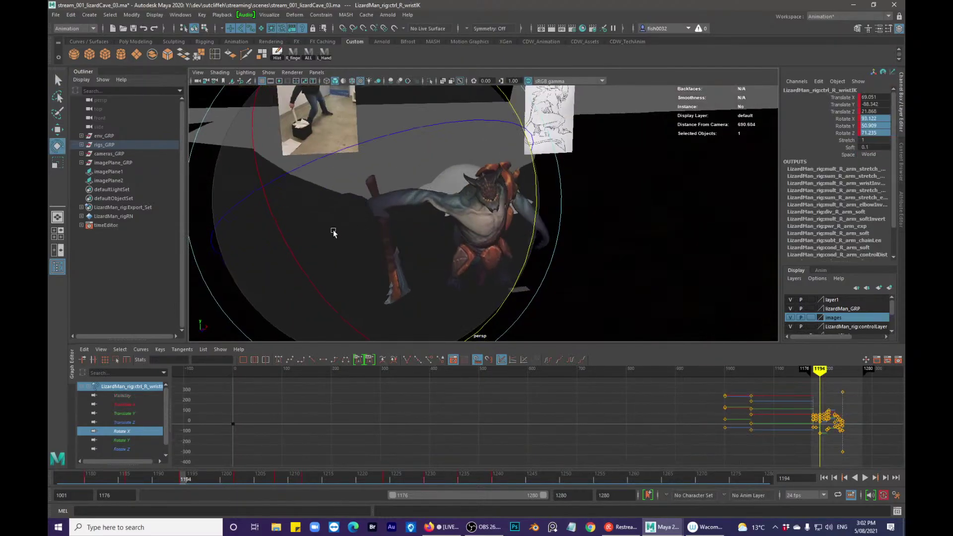
drag(526, 264, 441, 94)
key(w)
click(465, 128)
key(w)
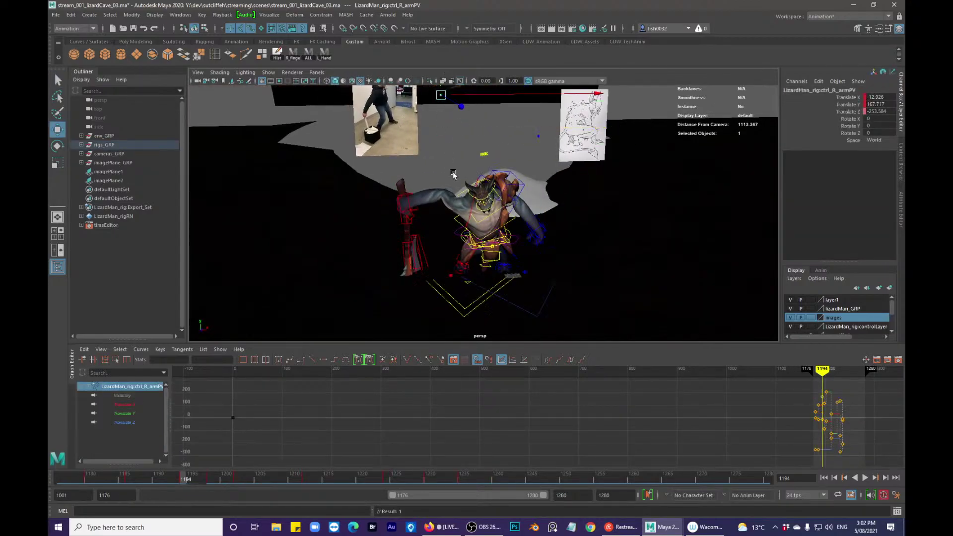
- Rotate the right clavicle control at frame 1194 to about 8.4, 50.5, 48.5 in X, Y and Z
key(q)
click(470, 214)
key(e)
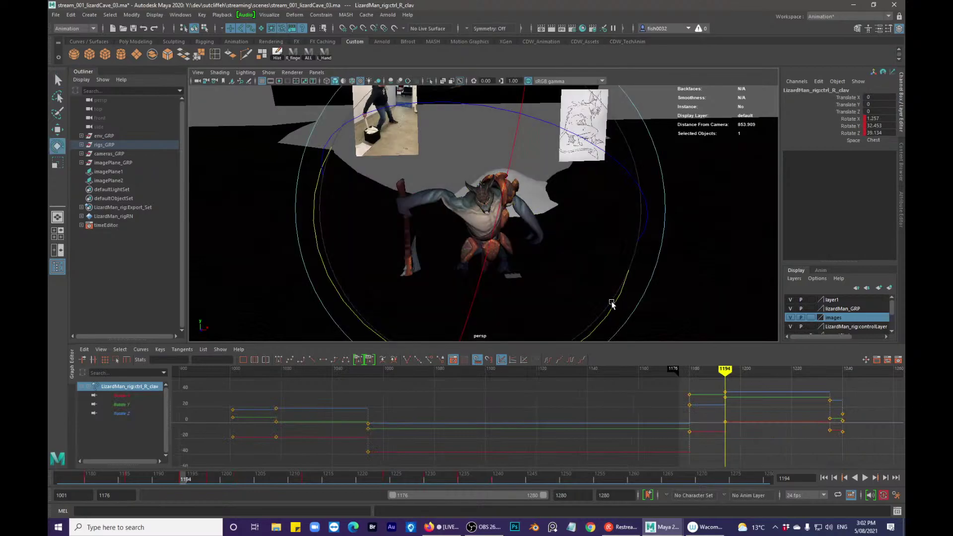
drag(610, 303, 606, 323)
drag(631, 285, 632, 240)
- Move the right clavicle control at frame 1194 to about -2.75, -1.9, 0.96 in X, Y and Z
key(w)
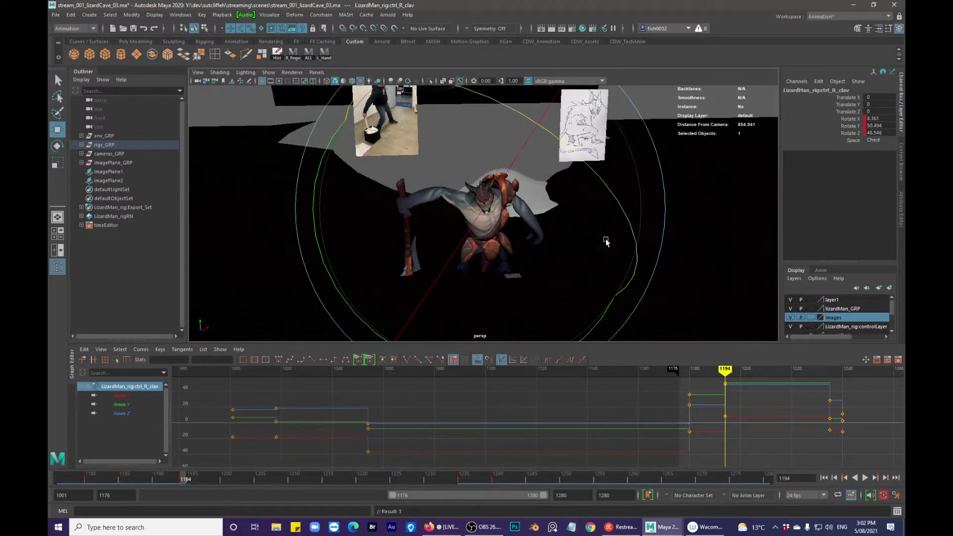
mouse_move(482, 191)
mouse_down()
mouse_move(490, 185)
mouse_move(489, 208)
mouse_up()
key(q)
key(ctrl+z)
- Hide the rig controls and play the shot to check the arm motion through the swing
key(alt+1)
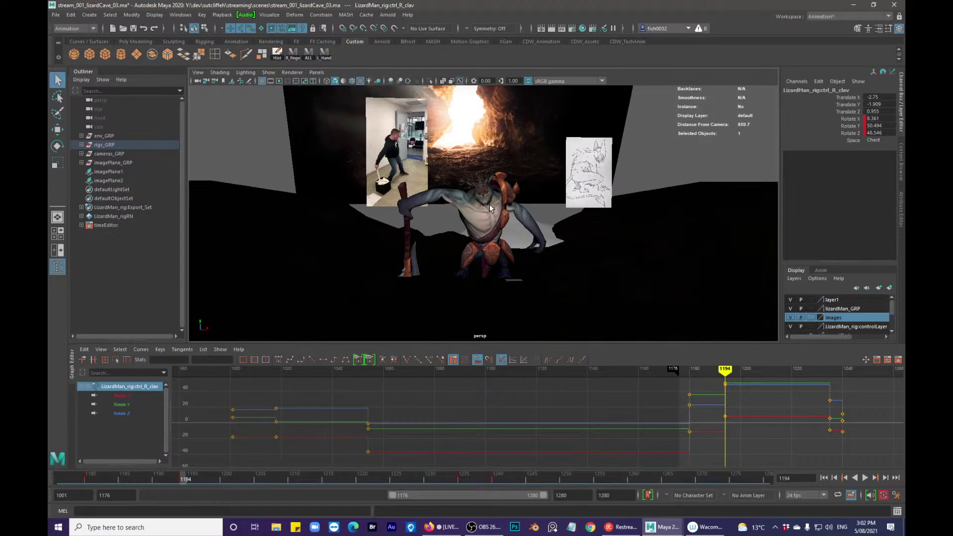
mouse_move(552, 212)
alt+mouse_down()
mouse_move(545, 228)
mouse_move(560, 224)
alt+mouse_up()
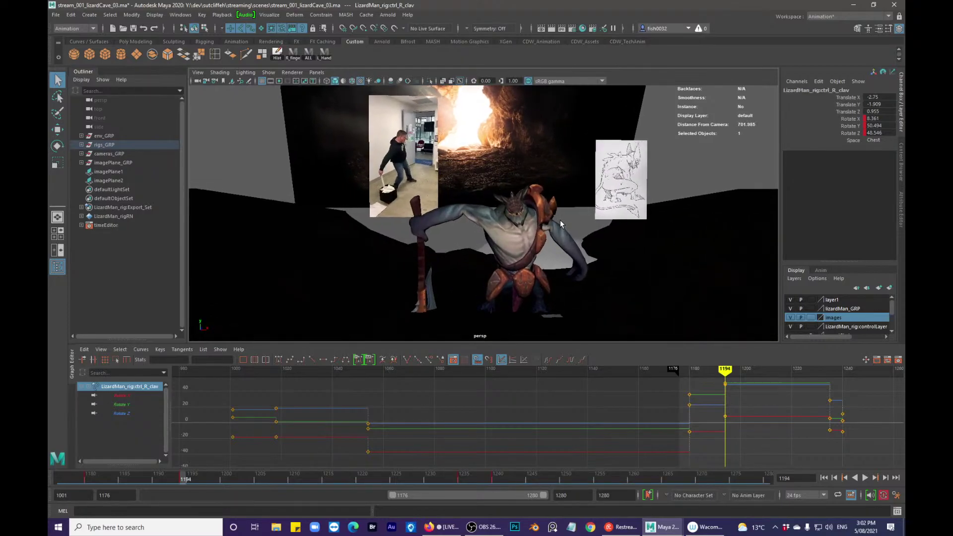
click(94, 475)
key(alt+v)
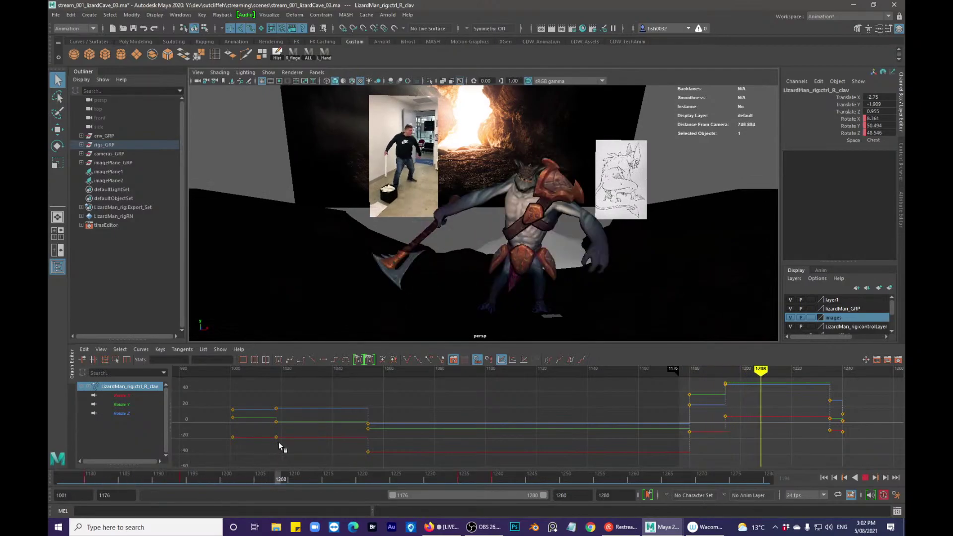
key(alt+v)
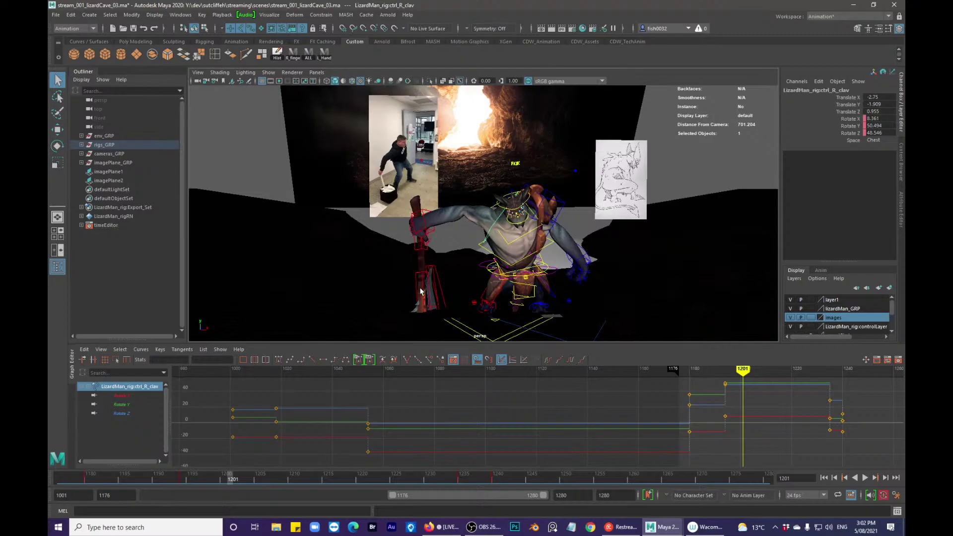
- Try moving the right wrist IK control to about 63.2, -94.5, 6.1 at frame 1202 and adjusting its rotation
click(429, 239)
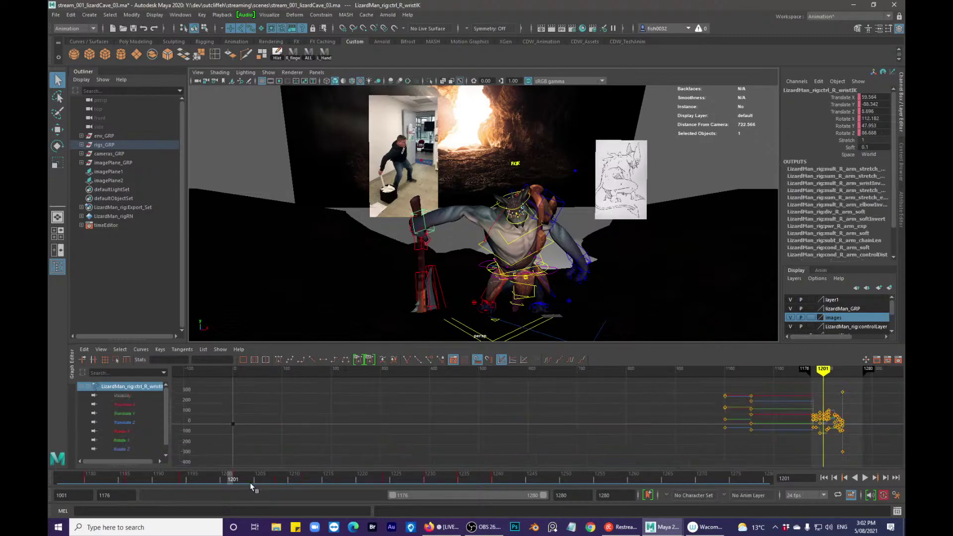
key(alt+period)
key(e)
mouse_move(453, 272)
mouse_down()
mouse_move(453, 300)
mouse_move(444, 287)
mouse_up()
key(w)
mouse_move(424, 208)
mouse_down()
mouse_move(429, 224)
mouse_move(420, 198)
mouse_up()
key(.)
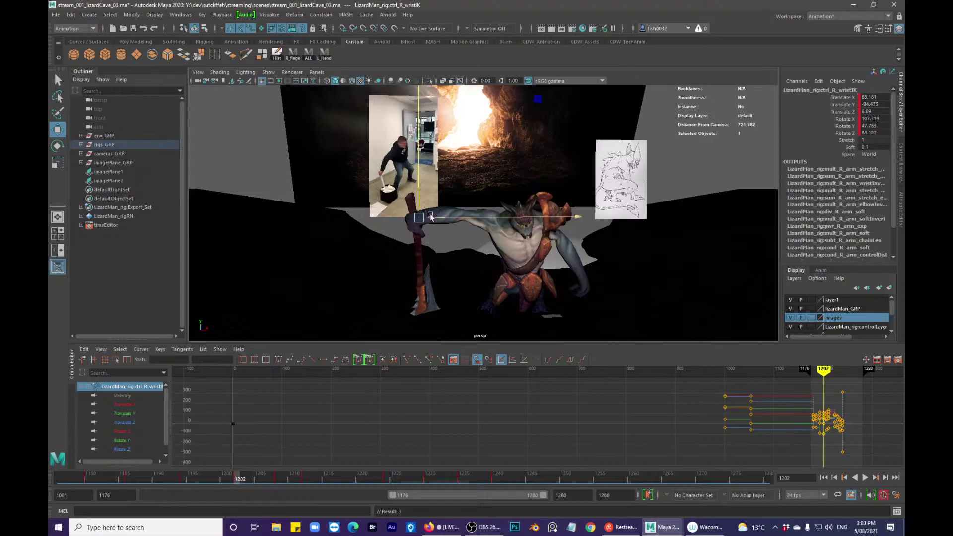
key(.)
- Delete the right wrist IK control's key at frame 1202
right_click(259, 479)
click(250, 484)
drag(245, 479, 239, 480)
key(Delete)
- Review the motion up to frame 1208 and rotate the right clavicle control there to about 2.8, 11.7, 39.9
key(alt+v)
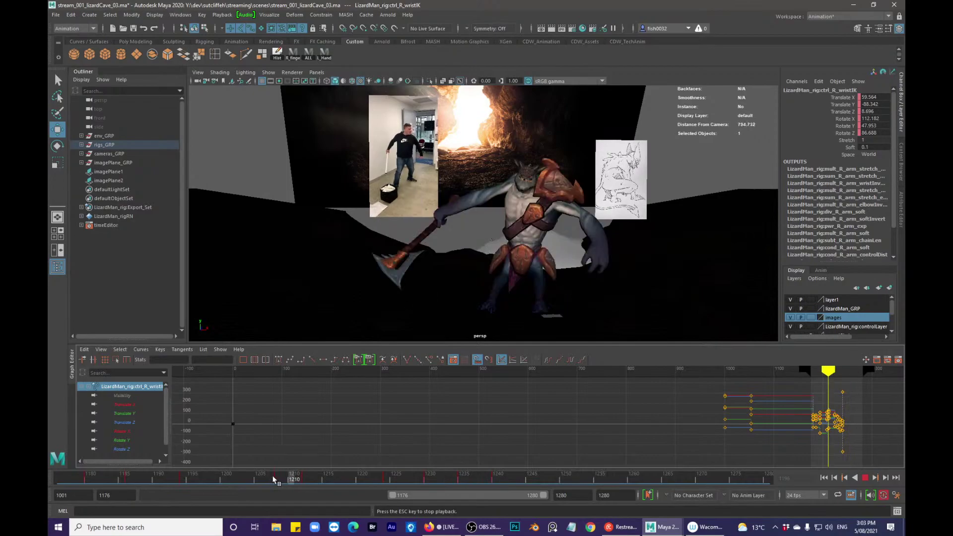
drag(192, 477, 285, 470)
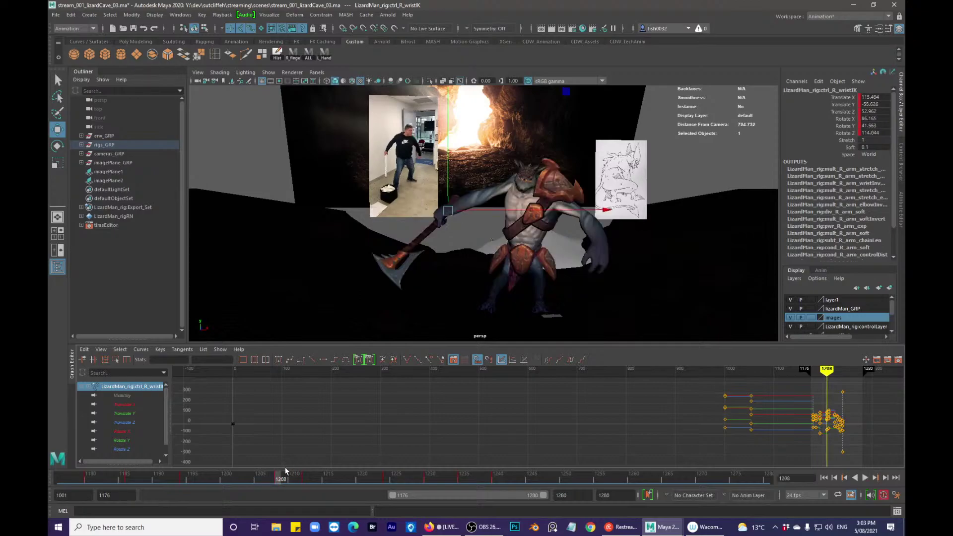
alt+drag(463, 222, 469, 249)
key(q)
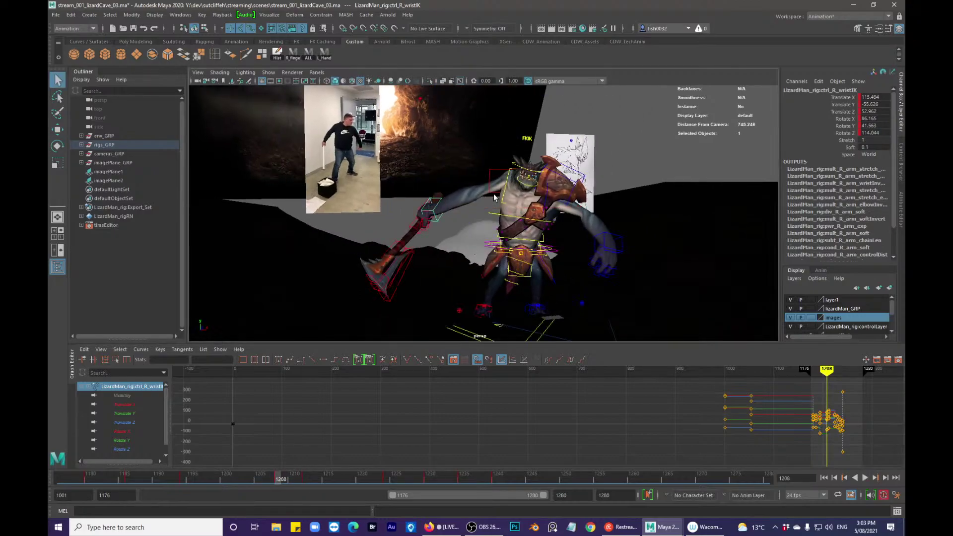
click(517, 227)
key(e)
drag(570, 300, 575, 271)
key(q)
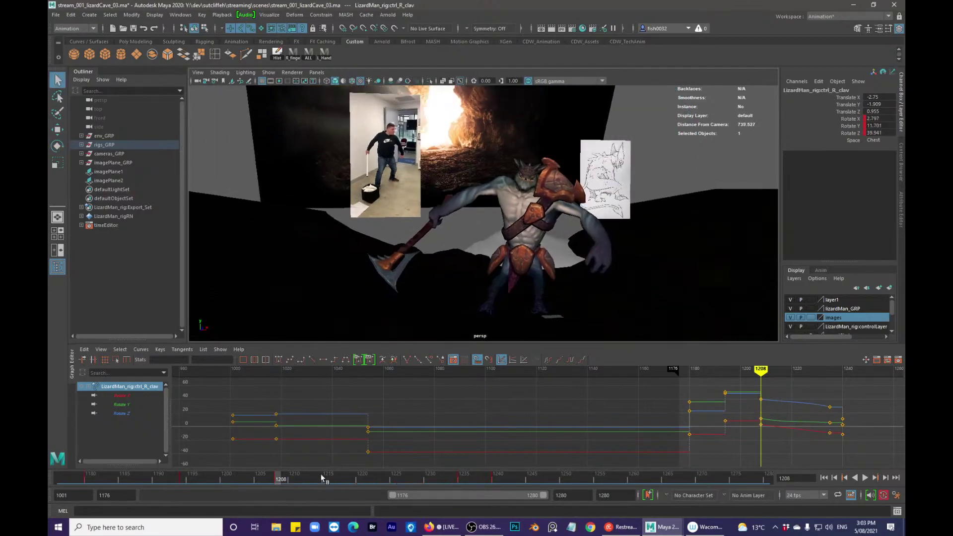
- Rotate the right clavicle control at frame 1212 to about 3.9, 4.4, 52.9 in X, Y and Z
drag(276, 479, 320, 478)
key(comma)
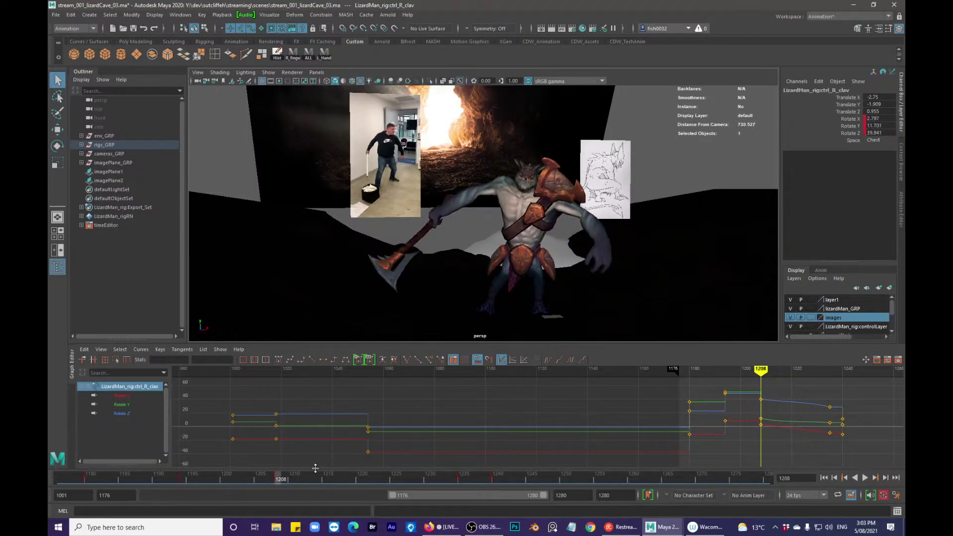
key(alt+period)
key(alt+period)
key(alt+period)
key(alt+period)
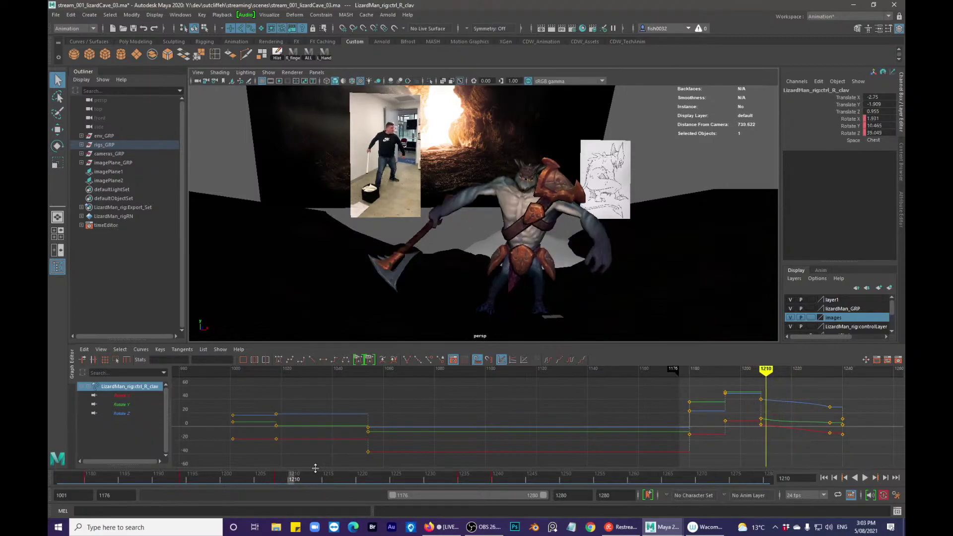
key(e)
drag(498, 299, 598, 271)
key(alt+1)
key(q)
- Try to move the left arm pole vector at frame 1212 to about -90 in X, and undo the move
alt+drag(461, 134, 537, 147)
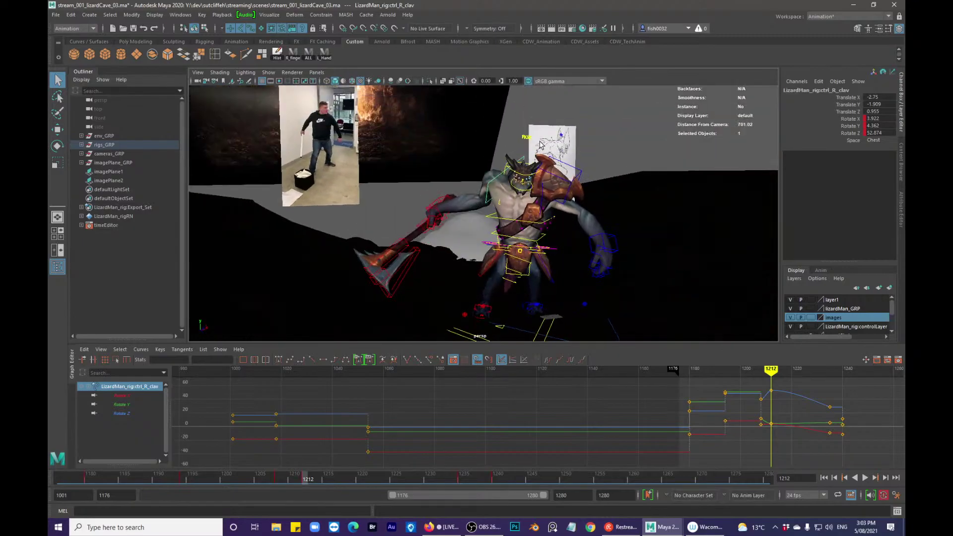
click(560, 134)
key(alt+1)
key(w)
alt+drag(589, 170, 570, 159)
drag(645, 147, 562, 132)
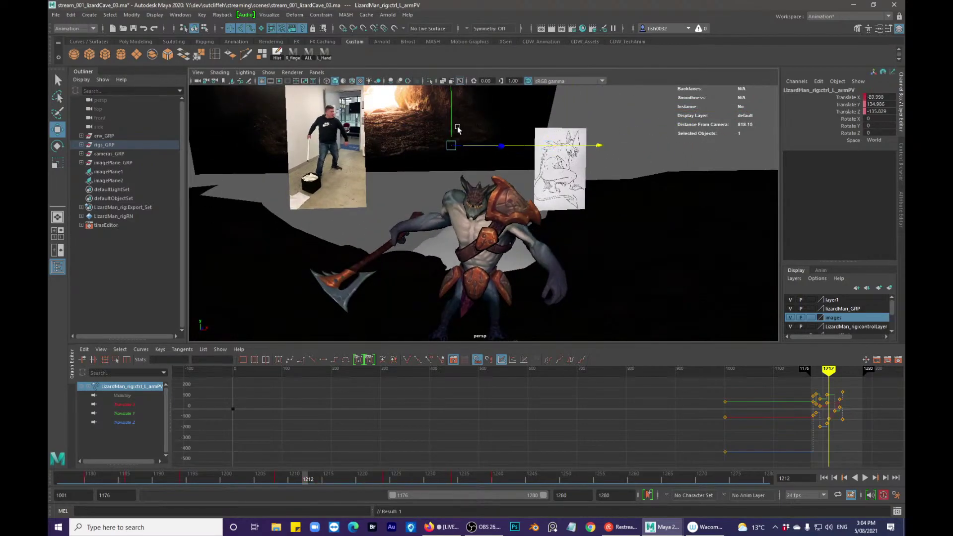
key(ctrl+z)
key(q)
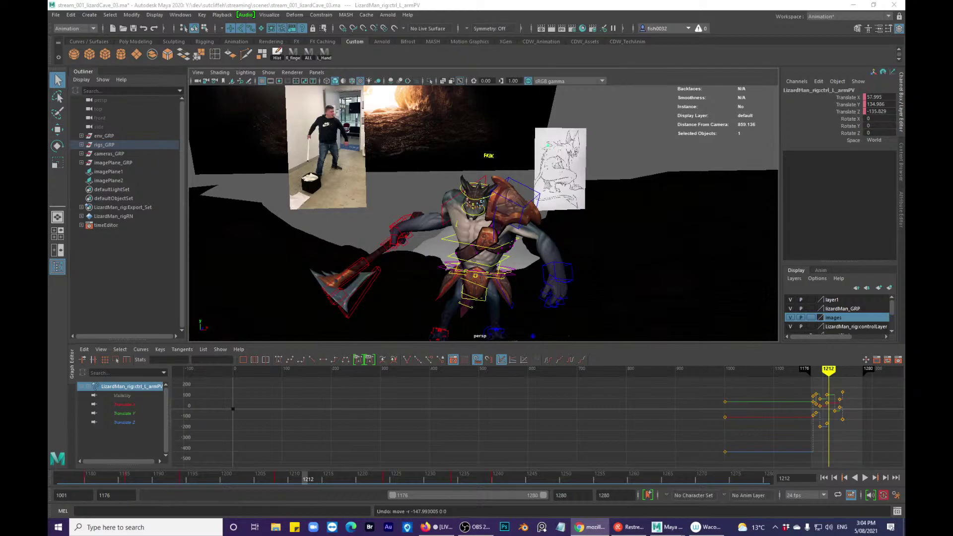
- Step back and forth through the frames around 1212 to compare the lizard man's pose with the reference footage
key(alt+Tab)
click(589, 403)
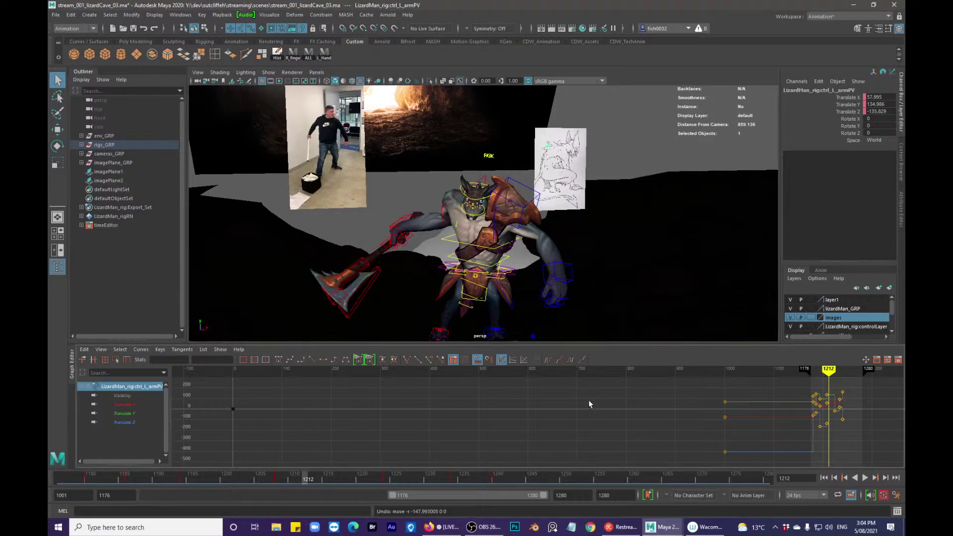
key(comma)
key(alt+period)
key(alt+period)
key(alt+period)
key(alt+period)
key(alt+period)
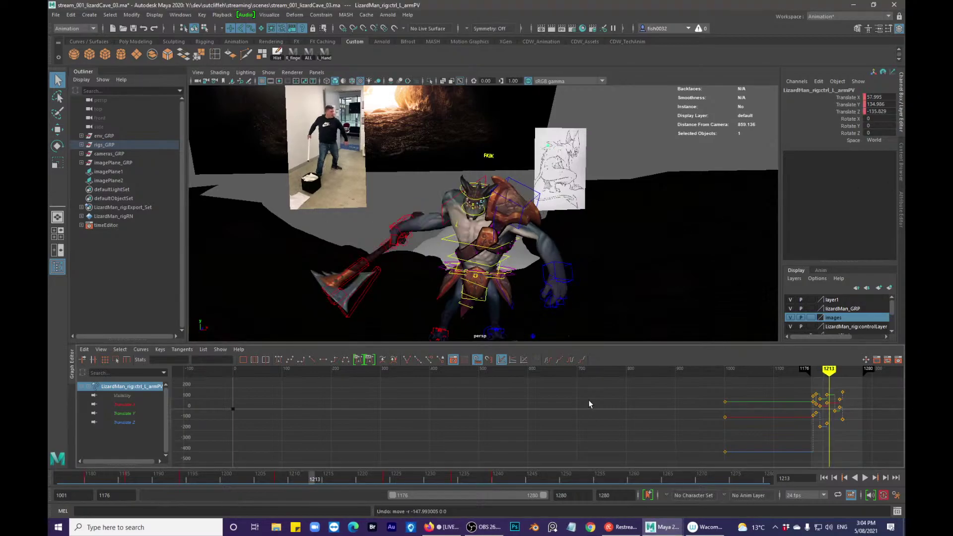
key(alt+comma)
key(alt+comma)
key(alt+comma)
key(alt+comma)
key(alt+period)
key(alt+period)
key(alt+period)
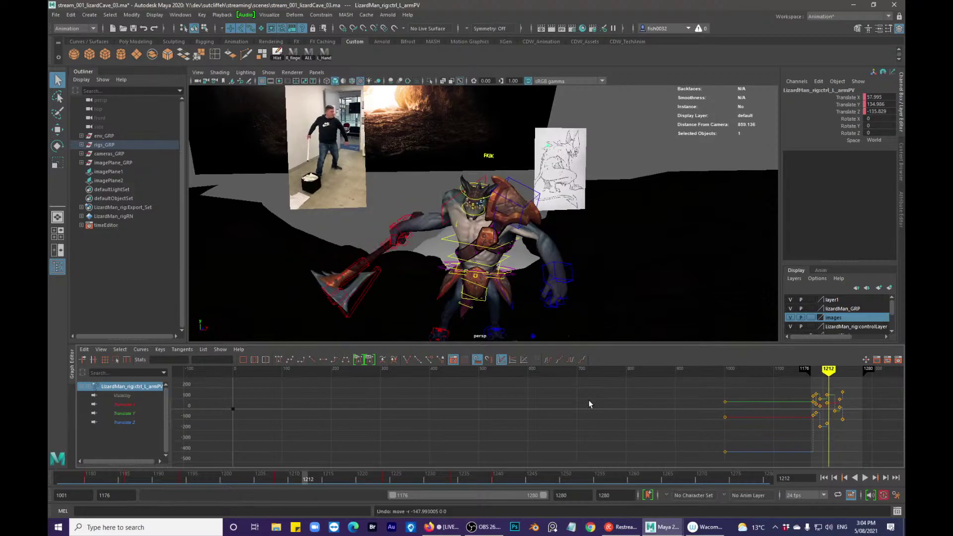
- Rotate the right wrist IK control at frame 1212 to about 68.8, 61.6, 117.9 in X, Y and Z
click(403, 226)
key(e)
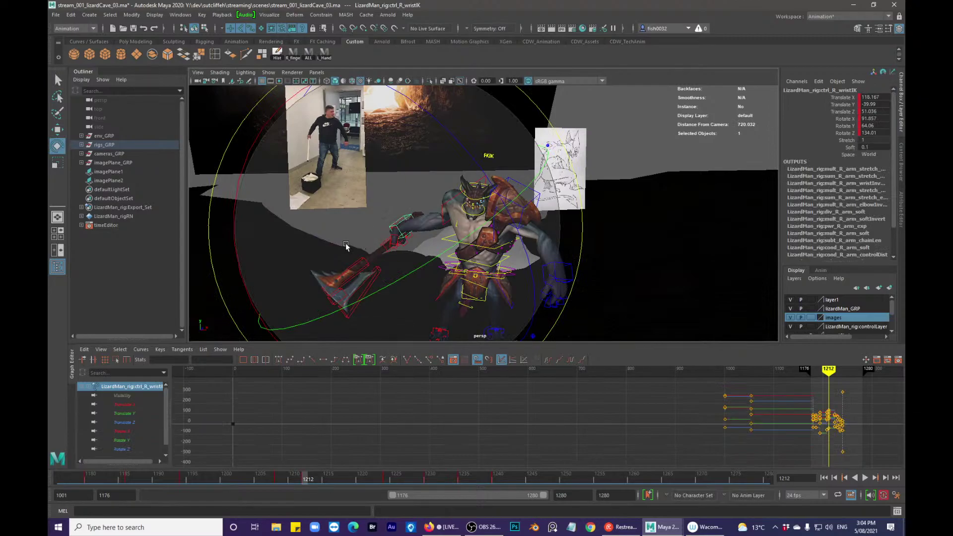
drag(241, 260, 242, 210)
key(alt+1)
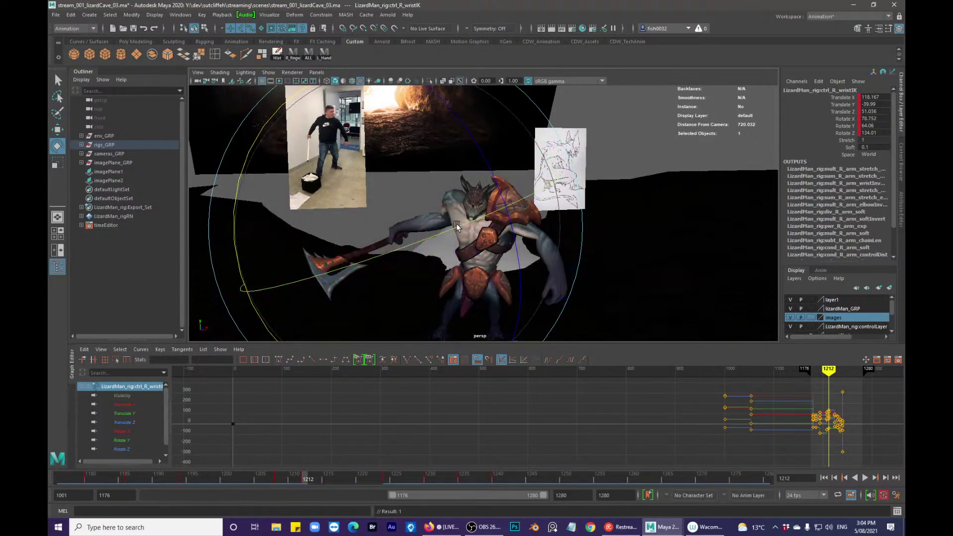
click(455, 238)
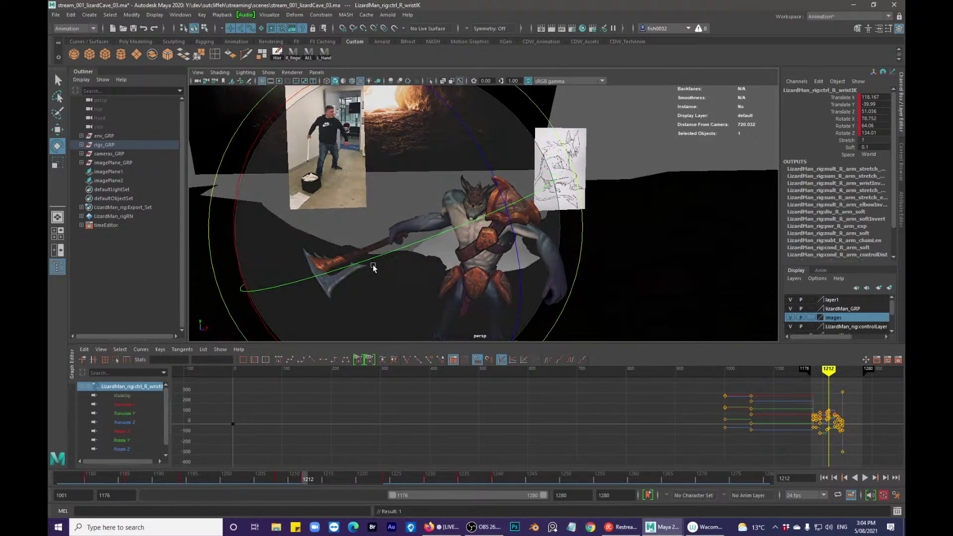
drag(378, 258, 281, 314)
key(q)
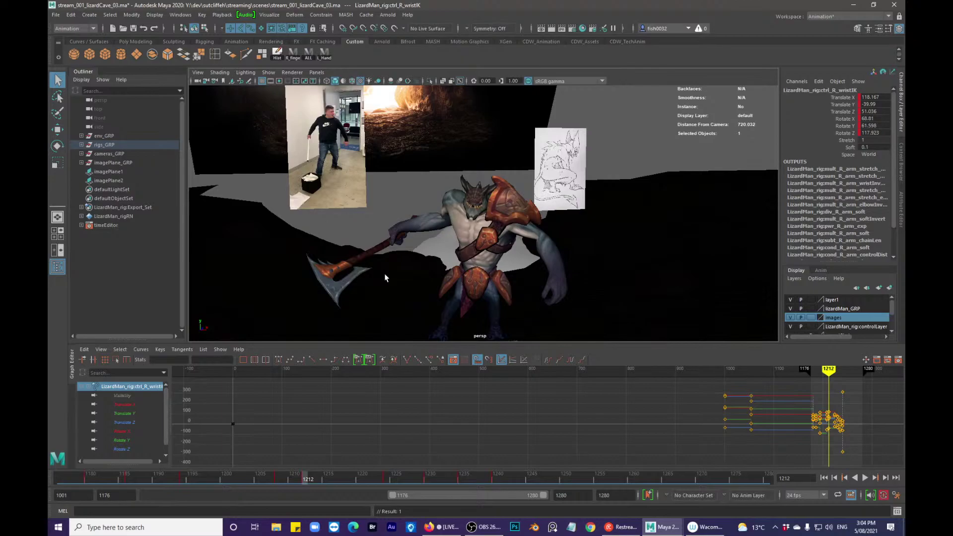
- Play back the axe motion to review the wrist change, and select all the rig controls to see their keys
drag(254, 476, 78, 478)
key(alt+v)
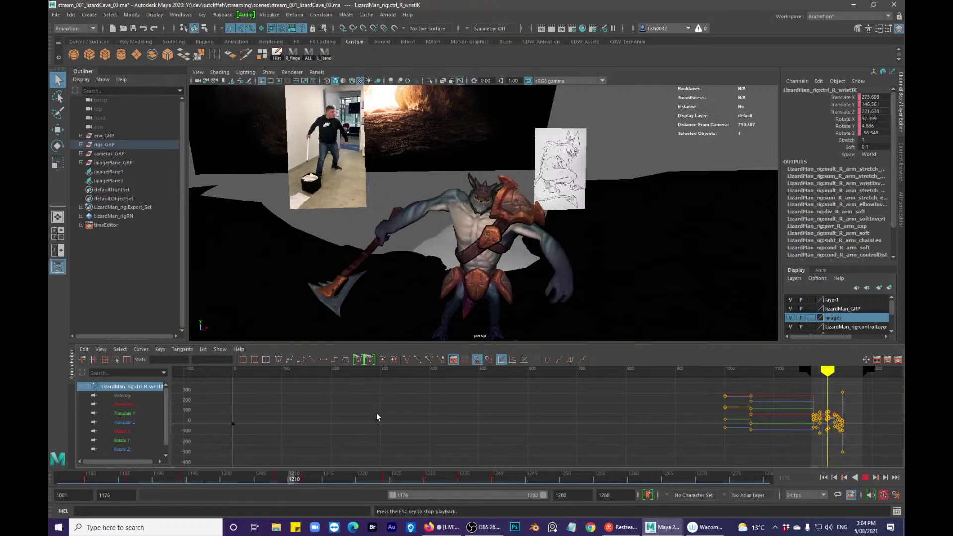
key(Escape)
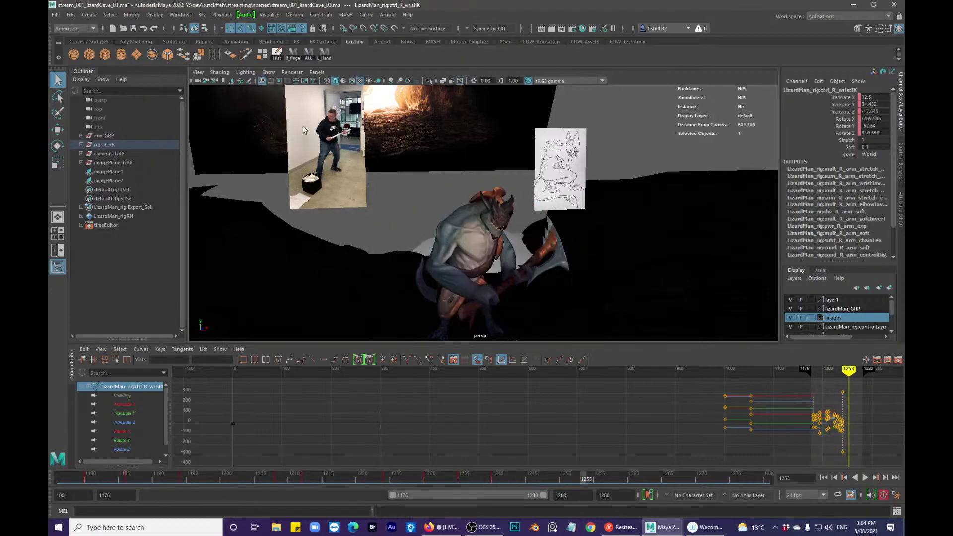
click(308, 53)
key(alt+v)
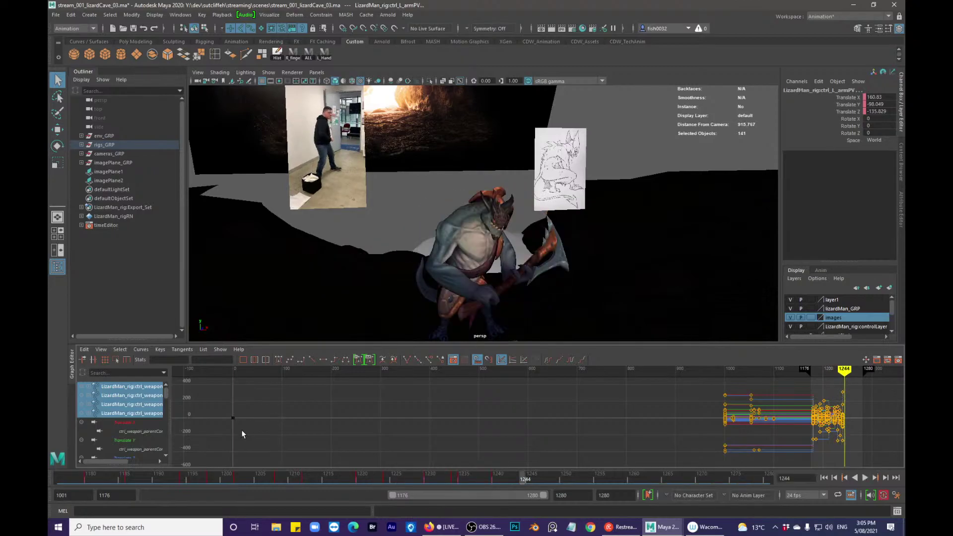
- Rotate the right wrist IK control at frame 1208 to about 102.4 in X
click(274, 479)
alt+drag(424, 287, 378, 251)
click(381, 252)
key(alt+v)
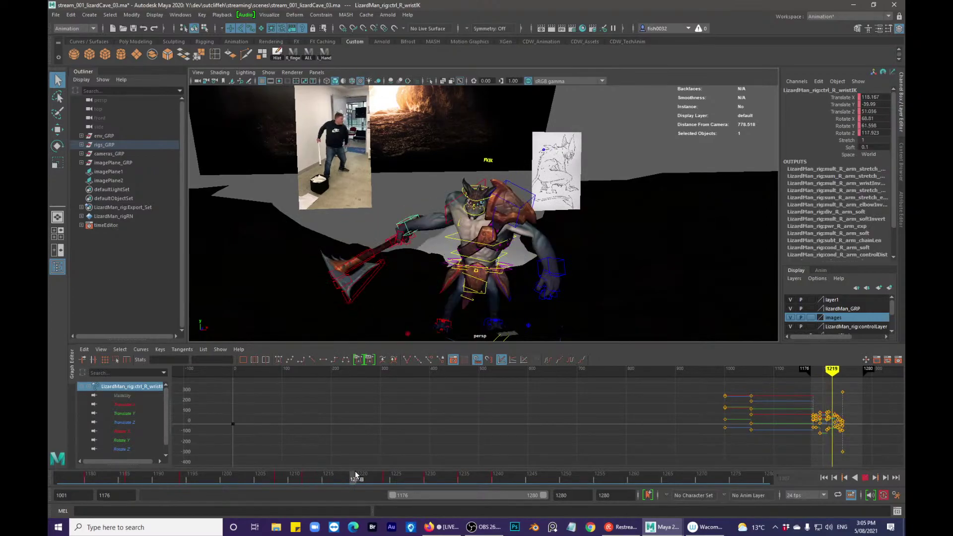
key(alt+v)
click(274, 479)
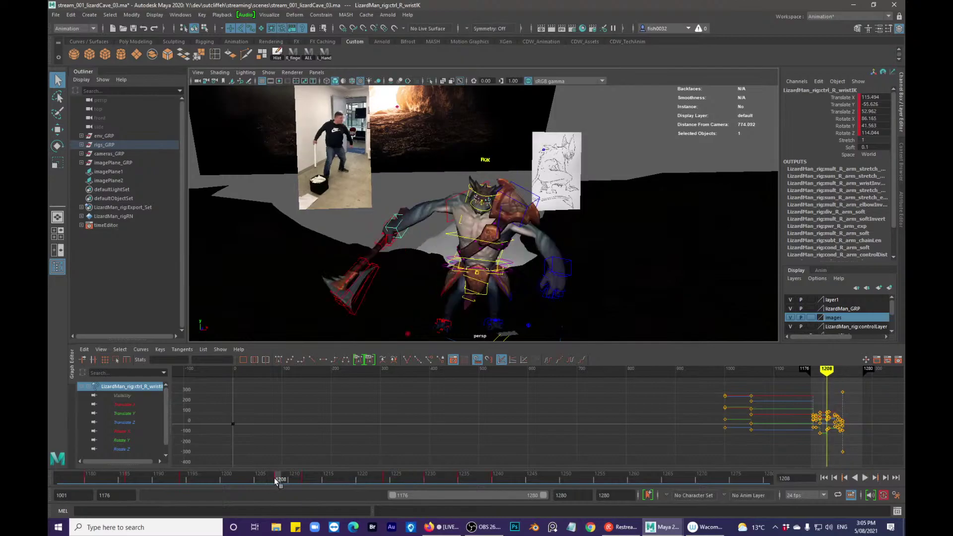
key(e)
drag(268, 257, 283, 304)
key(q)
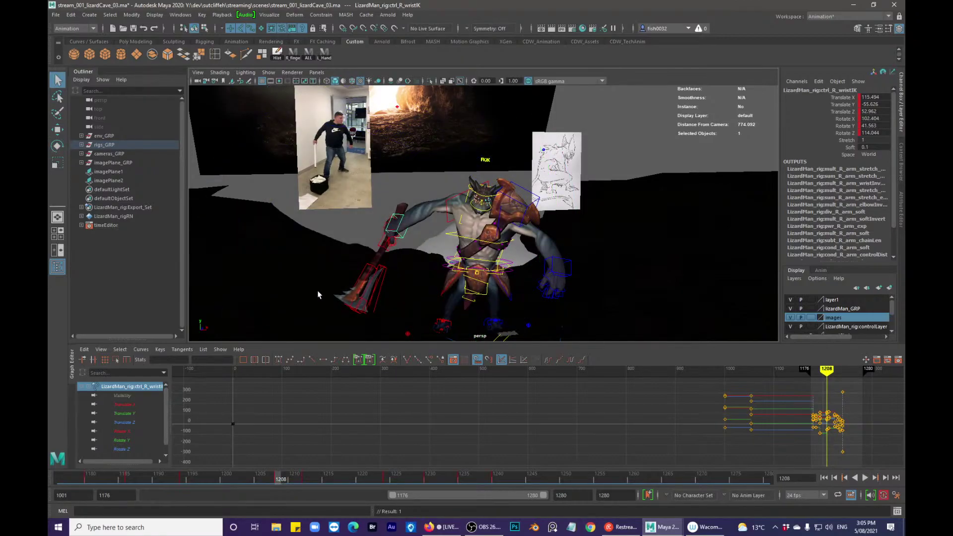
- Step through the frames from 1194 to 1212 to examine how the axe and right wrist move
key(comma)
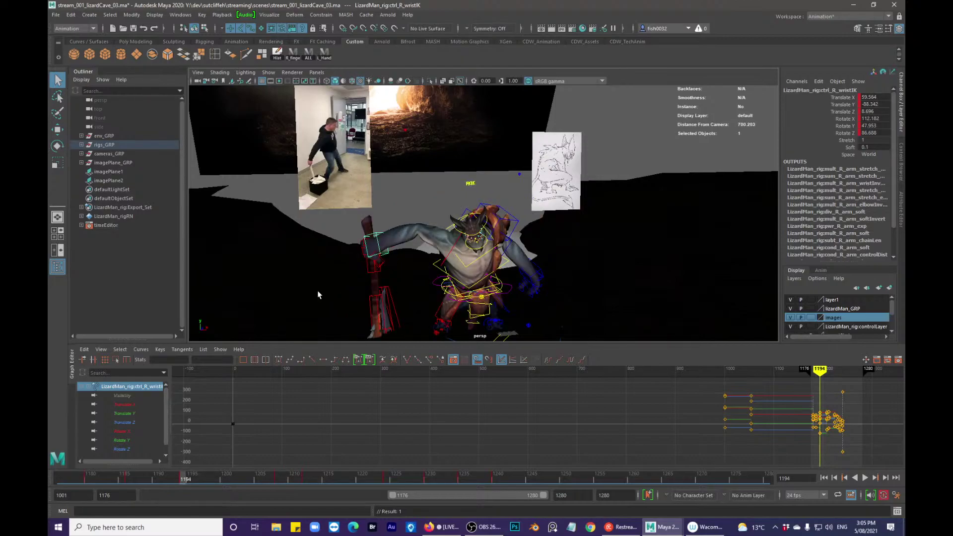
key(alt+period)
key(alt+period)
key(alt+period)
key(alt+period)
key(alt+period)
key(alt+period)
key(alt+period)
key(alt+period)
key(alt+period)
key(alt+period)
key(alt+period)
key(alt+period)
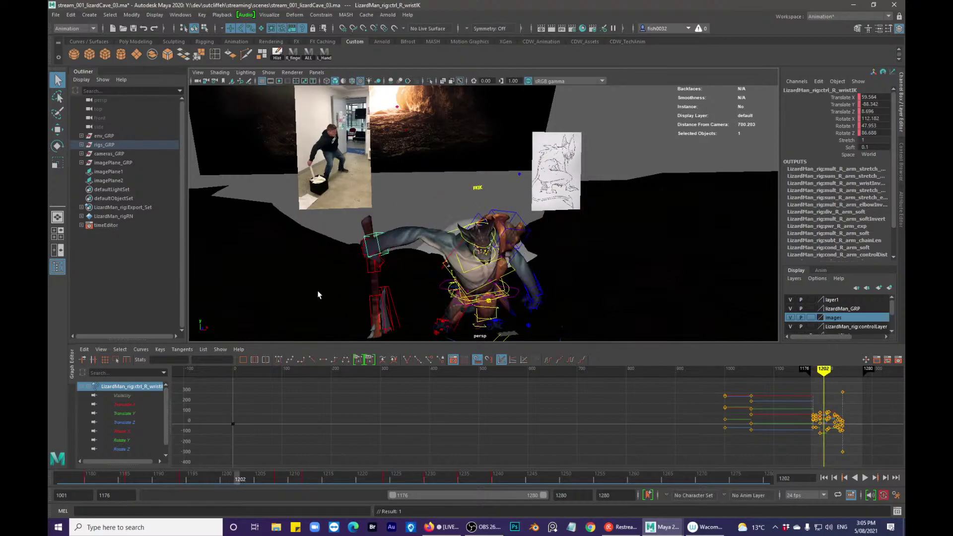
key(alt+period)
key(alt+period)
key(alt+period)
key(alt+period)
key(alt+period)
key(alt+period)
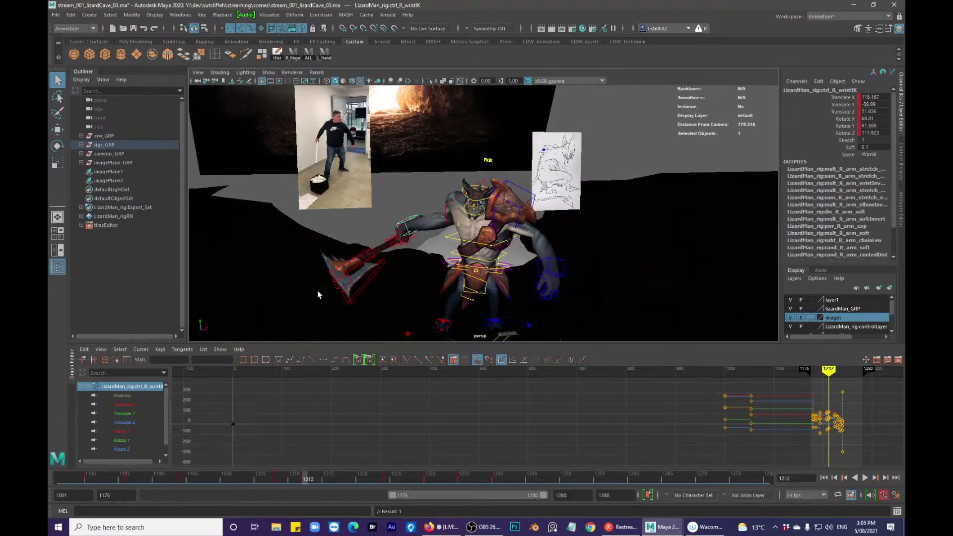
- Rotate the right wrist IK control at frame 1212 to about 51.1, 48.7, 93.0 in X, Y and Z
key(e)
drag(460, 234, 322, 305)
key(q)
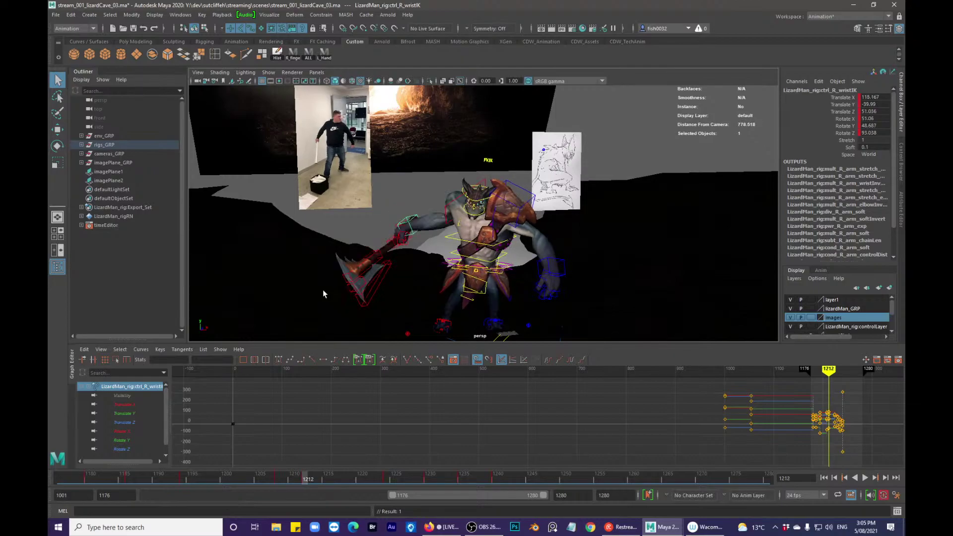
- Try to move the left arm pole vector along Z at frame 1212, and undo the move
alt+drag(323, 290, 430, 132)
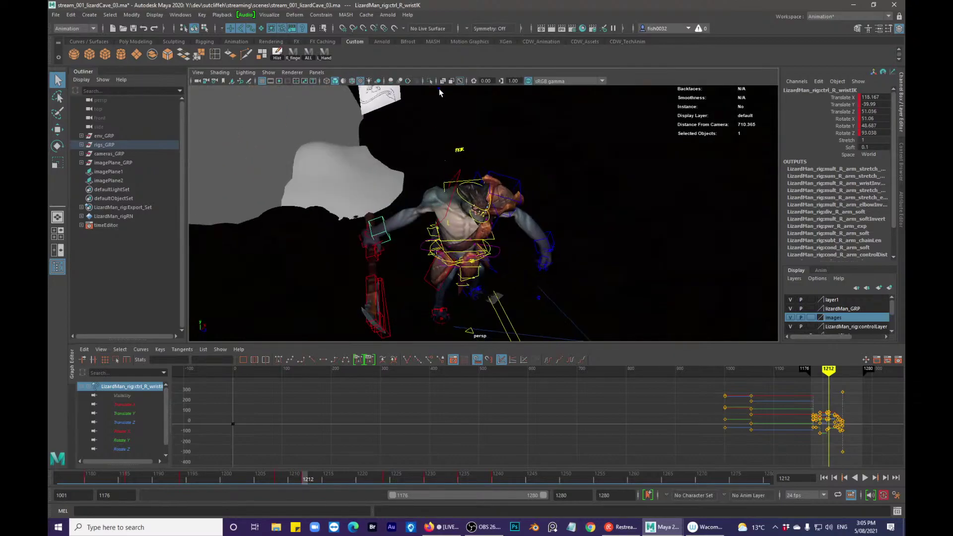
click(526, 286)
key(w)
alt+drag(526, 286, 426, 174)
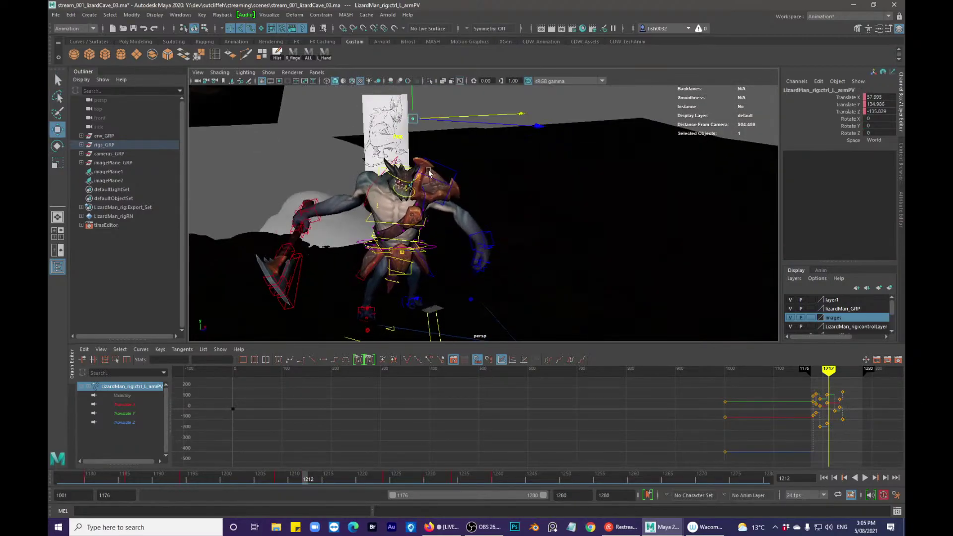
key(ctrl+z)
key(q)
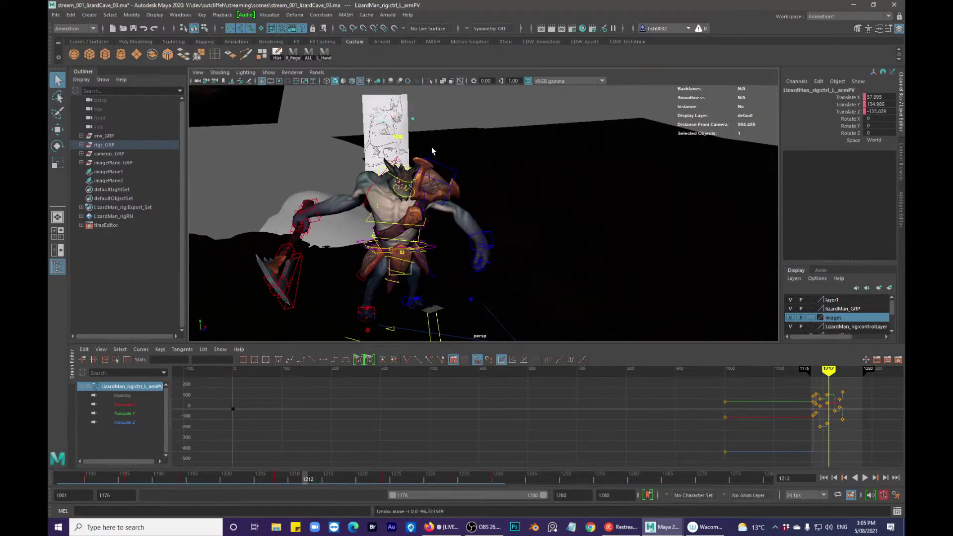
- Raise the right arm pole vector at frame 1212 and shift it to about 10.6 in X
alt+middle_drag(462, 163, 535, 188)
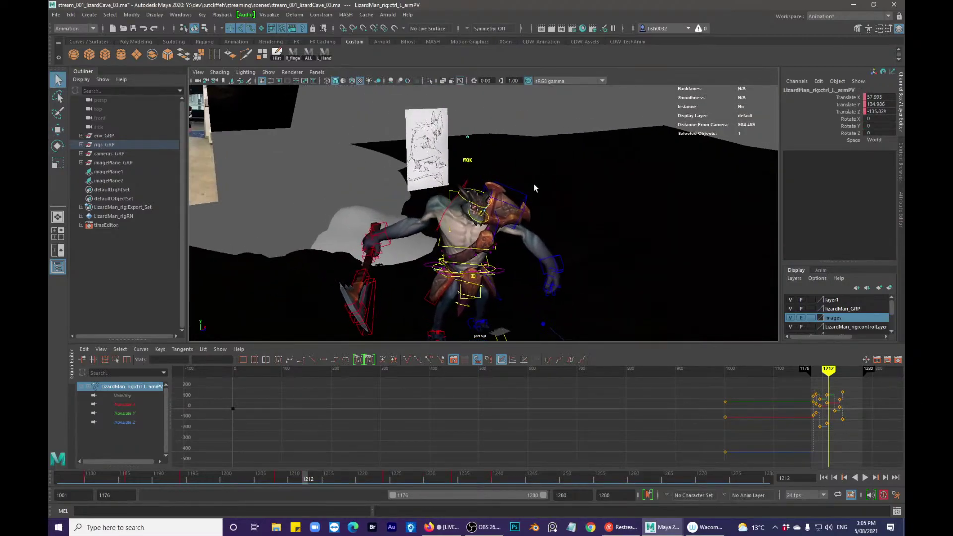
alt+drag(535, 188, 538, 228)
alt+middle_drag(538, 228, 535, 177)
click(445, 263)
alt+drag(446, 263, 453, 238)
key(w)
drag(453, 209, 448, 121)
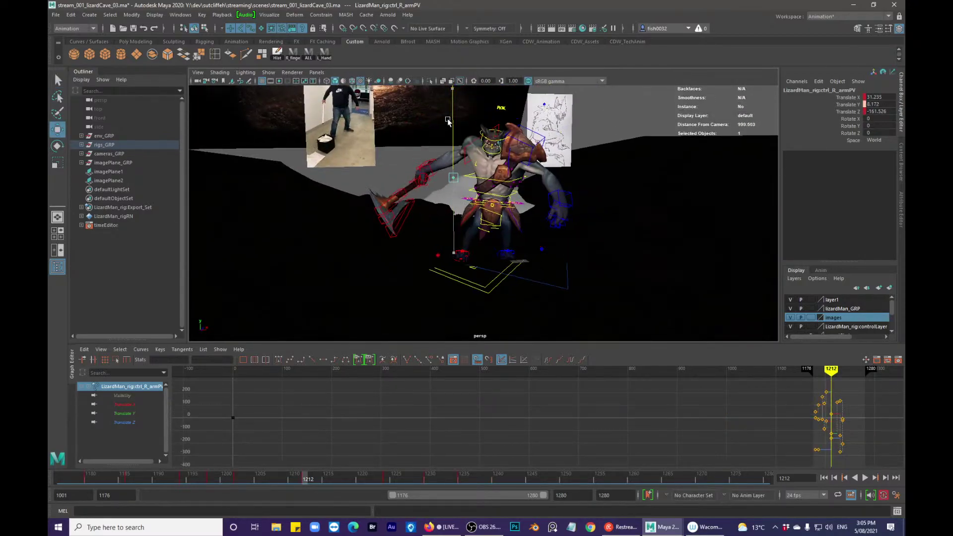
drag(441, 69, 458, 106)
key(q)
key(w)
key(q)
alt+right_drag(480, 151, 436, 135)
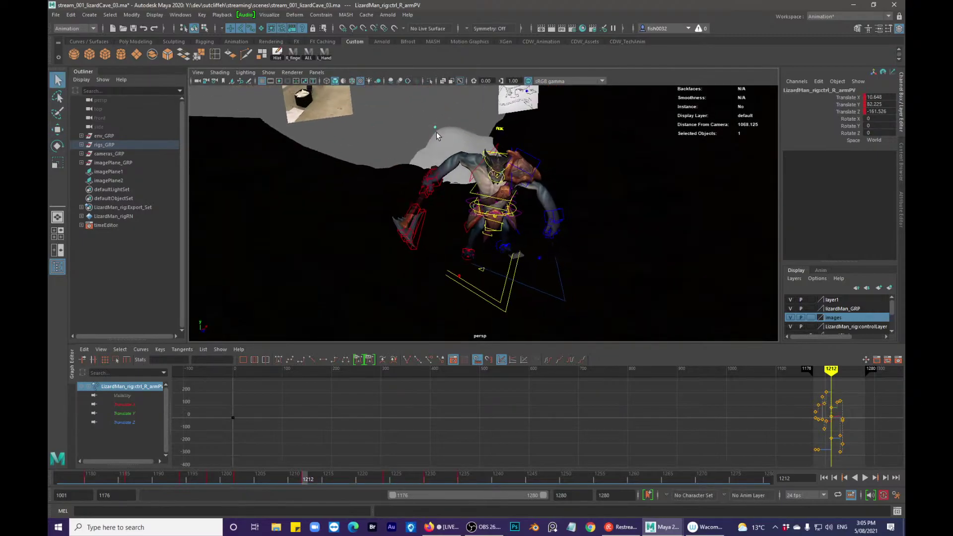
- Lower the right arm pole vector at frame 1208 to about 6.8 in Y
key(comma)
key(comma)
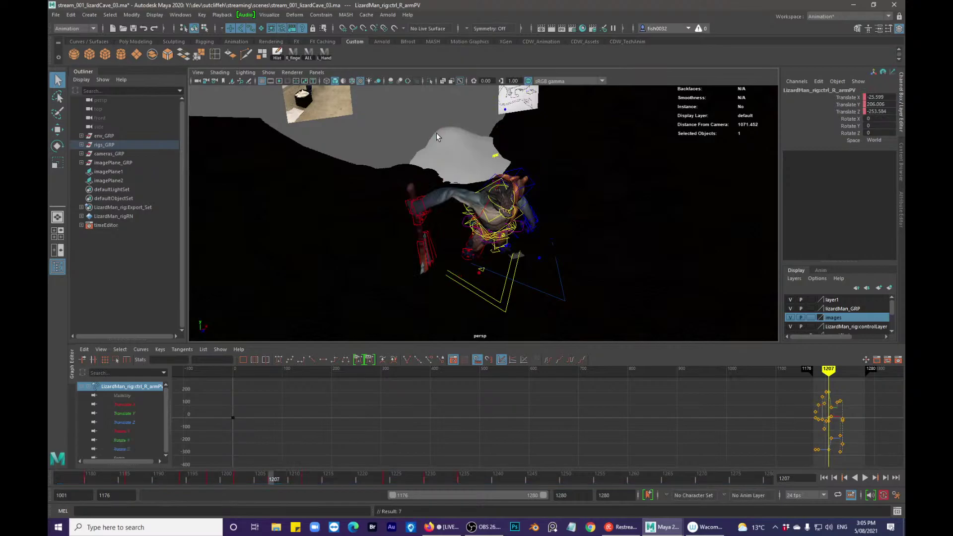
key(period)
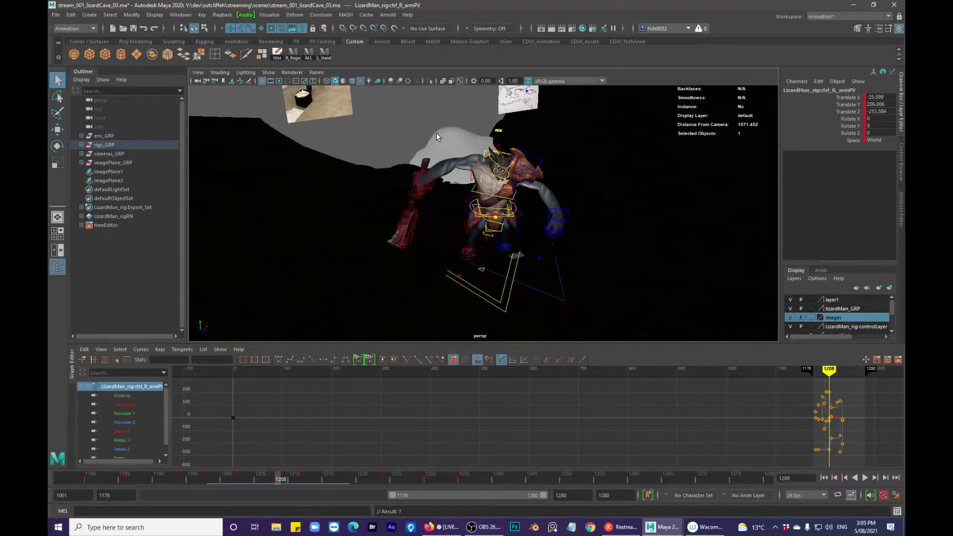
key(w)
alt+drag(437, 133, 455, 140)
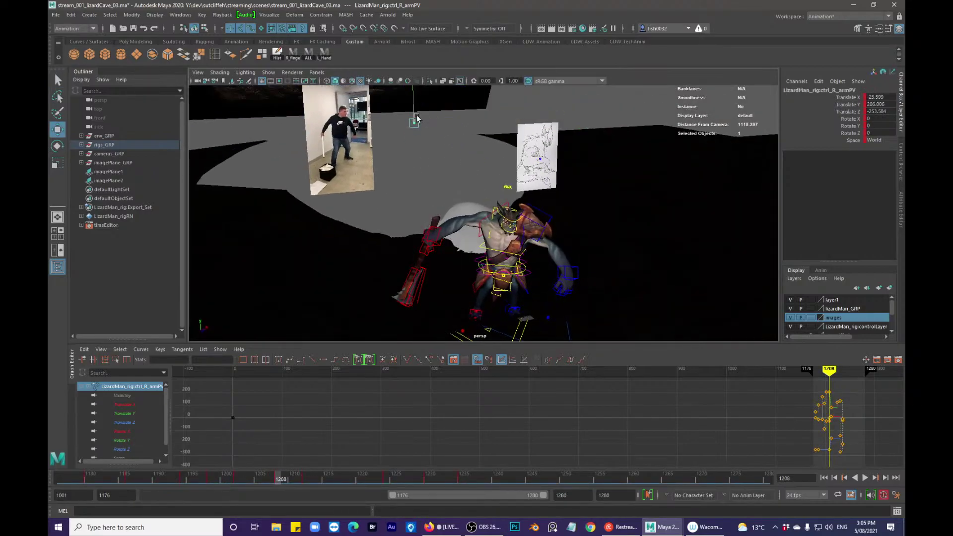
key(q)
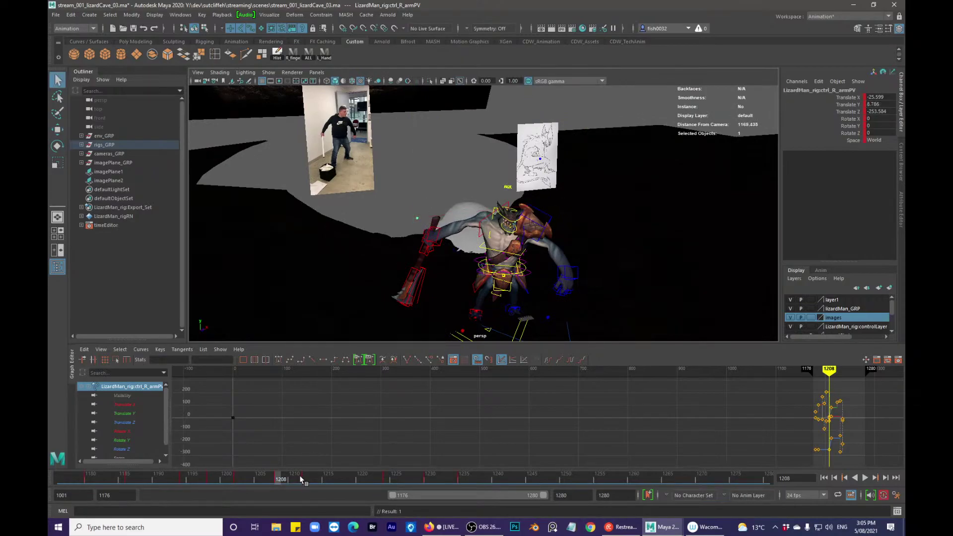
- Play the animation from frame 1176 to review the right arm motion, with all the rig controls selected
key(alt+v)
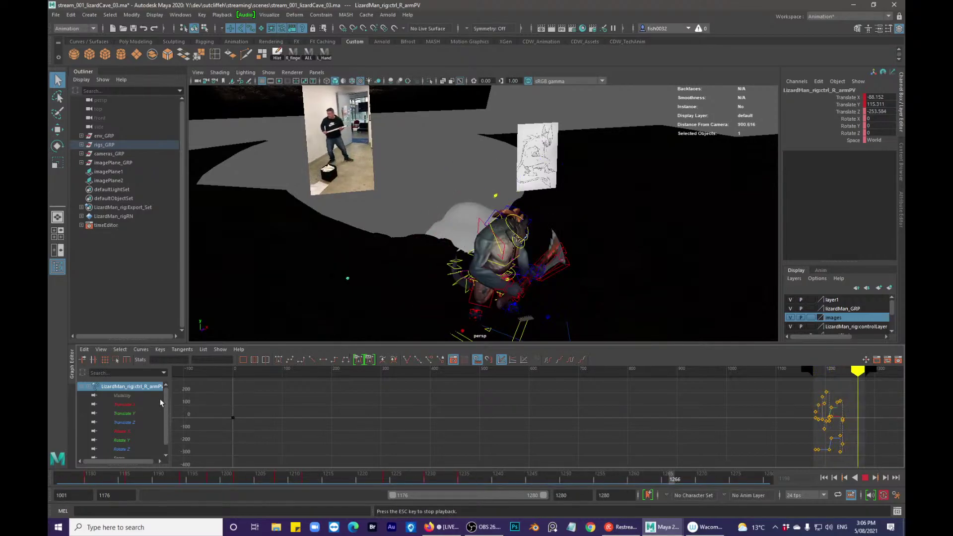
click(68, 475)
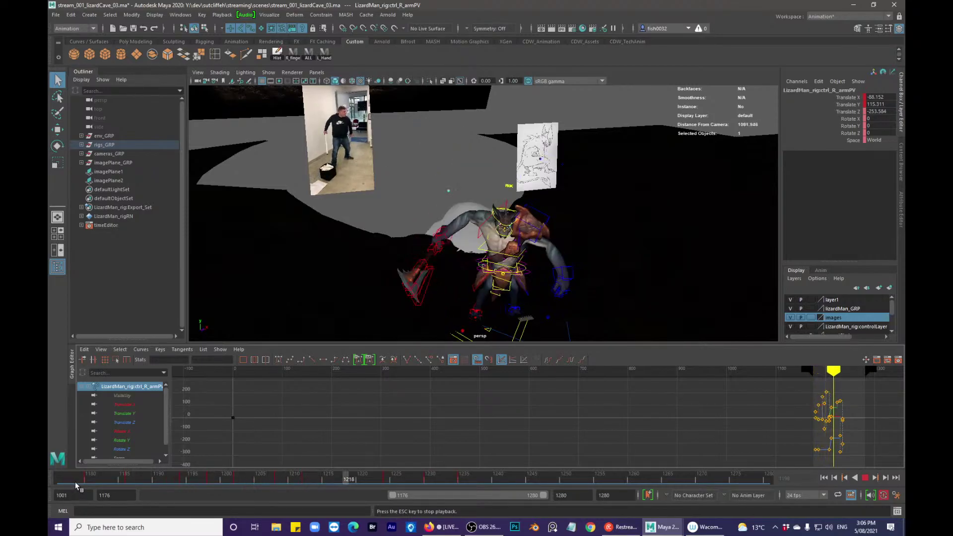
key(Escape)
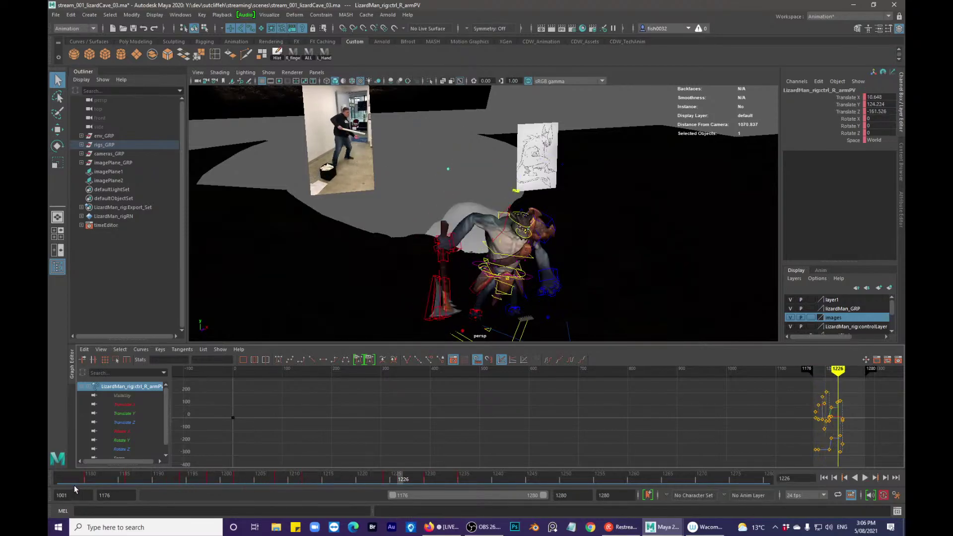
click(308, 57)
key(alt+shift+v)
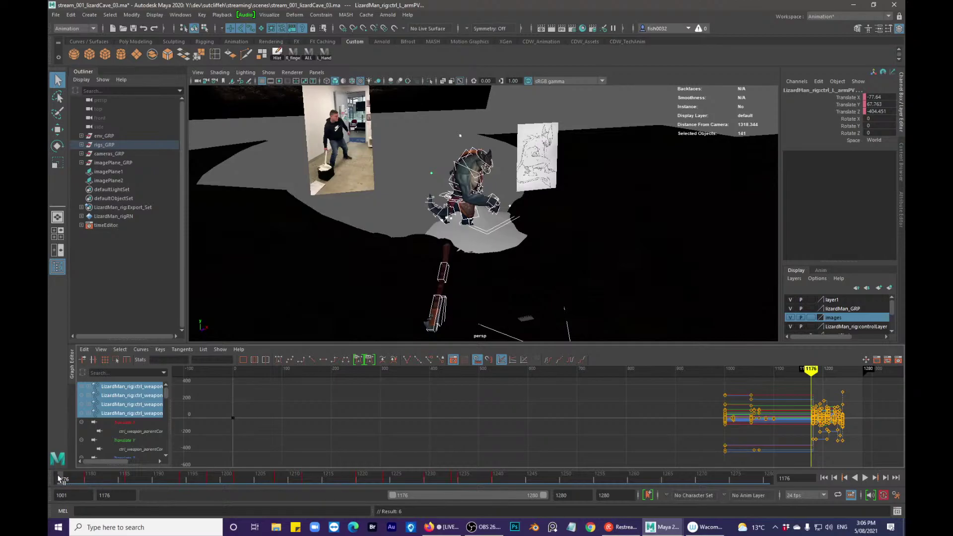
key(alt+v)
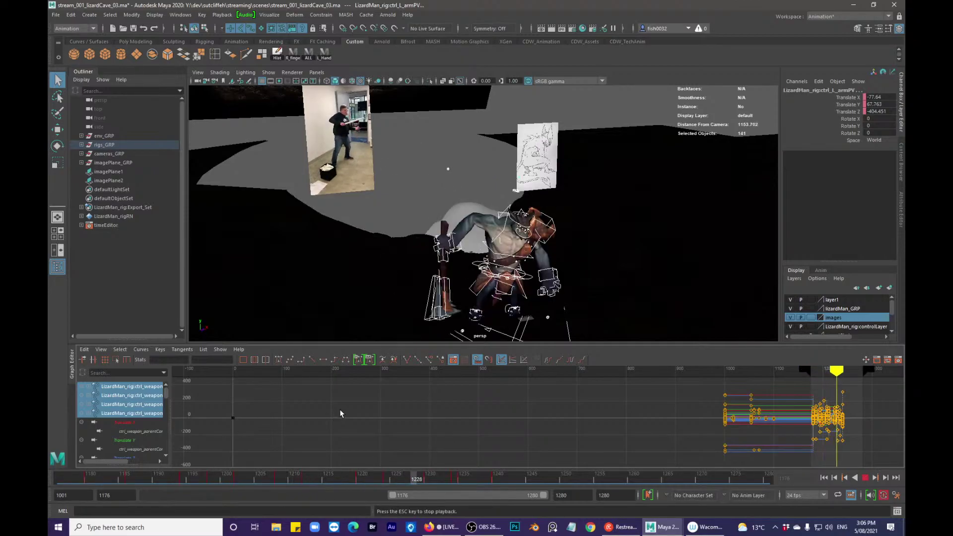
- Rotate the spine 02 and 03 FK controls together at frame 1240 to about -11.6 in Z
drag(441, 475, 501, 481)
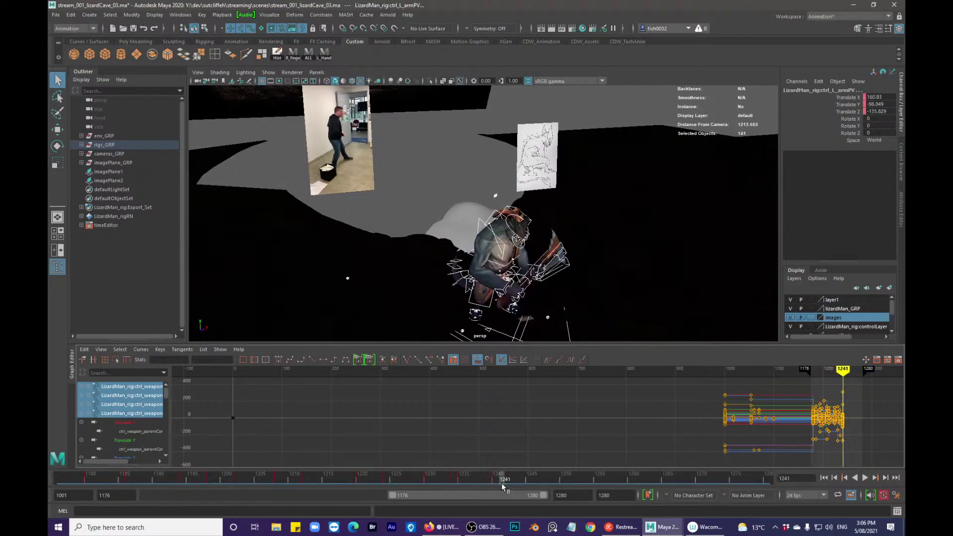
alt+drag(506, 335, 565, 228)
click(529, 239)
click(503, 280)
shift+click(502, 263)
key(e)
drag(649, 211, 663, 238)
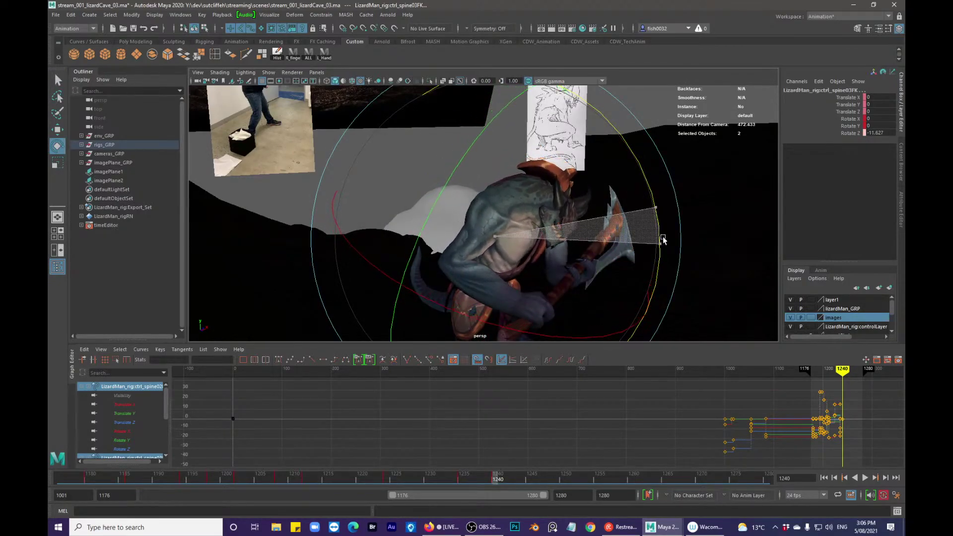
key(q)
- Rotate the head control at frame 1240 to about -28.5 in X, -15.4 in Y and 32.3 in Z
click(522, 179)
alt+drag(522, 180, 562, 227)
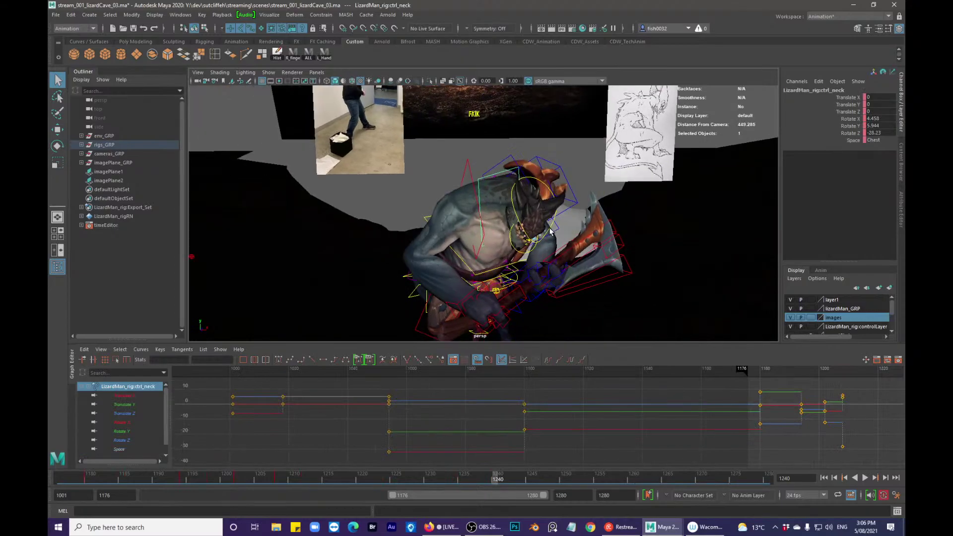
click(550, 231)
key(e)
drag(570, 131, 447, 155)
key(q)
alt+drag(542, 239, 561, 224)
key(alt+1)
key(alt+1)
key(alt+1)
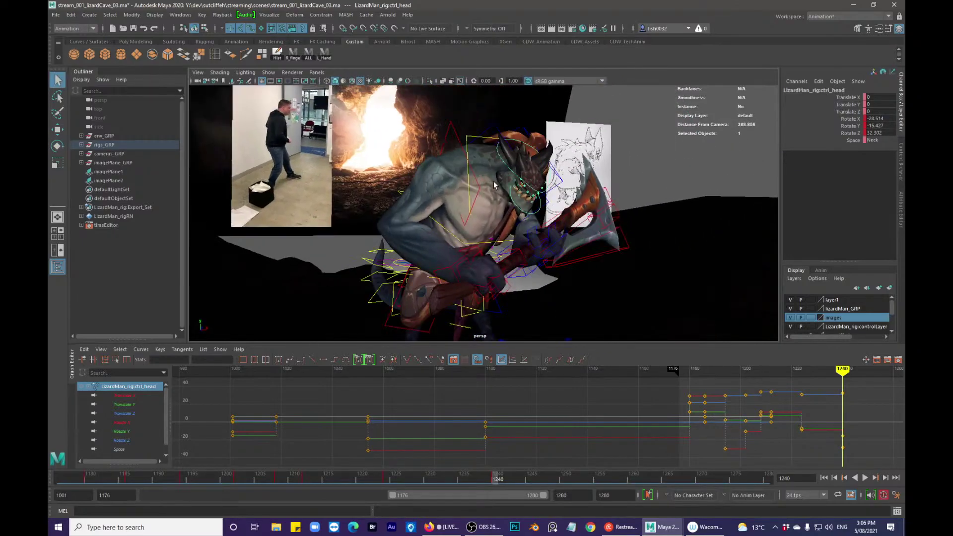
- Rotate the neck control at frame 1240 to about 2.8 in X, 8.1 in Y and -16.6 in Z
click(472, 136)
key(alt+1)
alt+drag(471, 141, 457, 185)
key(e)
drag(528, 196, 576, 201)
key(q)
key(alt+1)
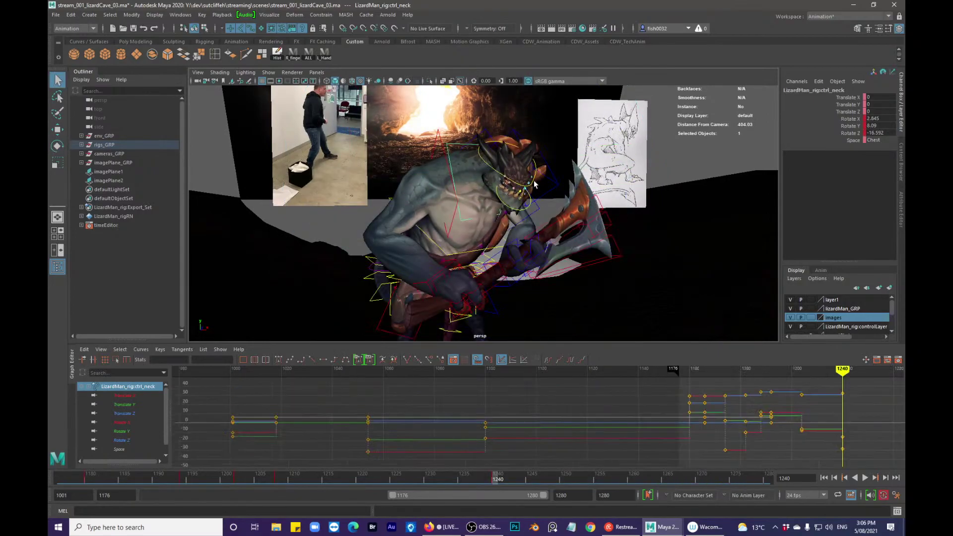
- Rotate the head control at frame 1240 to about -36.9 in X
click(534, 182)
key(alt+1)
key(e)
drag(527, 232, 450, 276)
key(q)
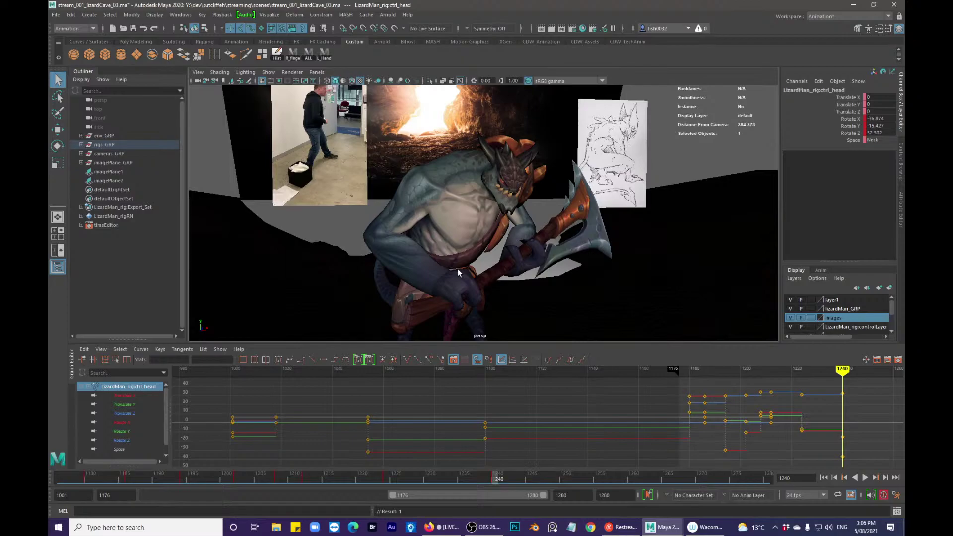
alt+drag(401, 263, 421, 263)
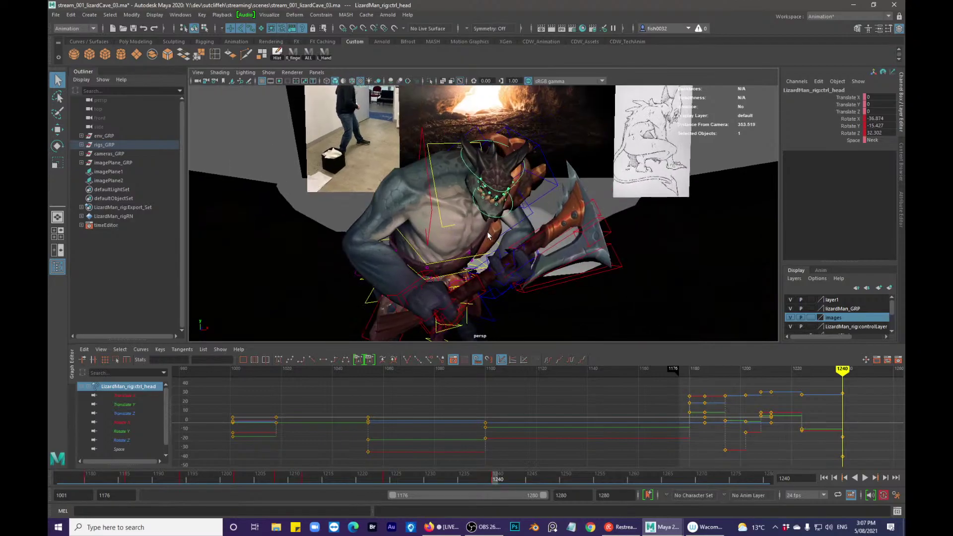
- Rotate the head control further at frame 1240, and select the COG control
key(e)
drag(628, 134, 486, 244)
key(q)
click(424, 240)
click(428, 238)
key(.)
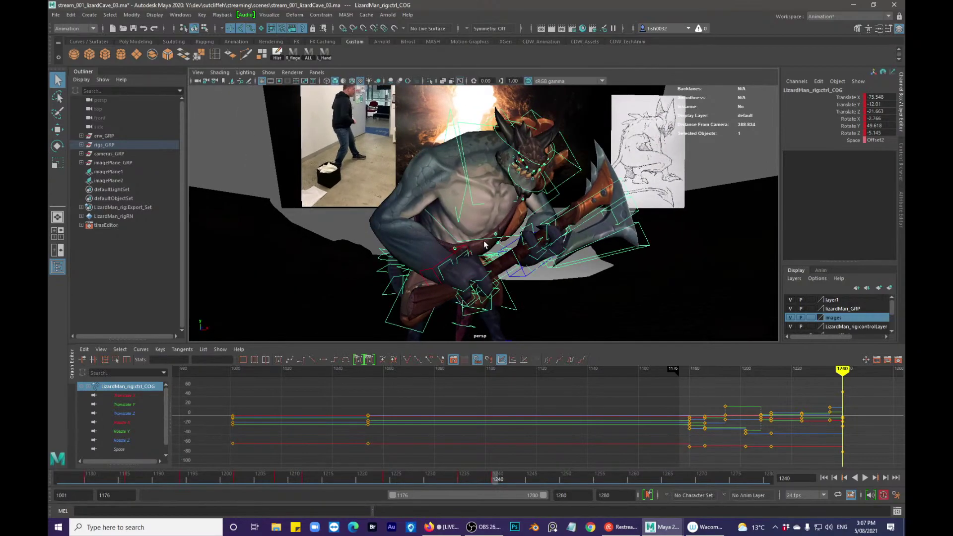
- Select the spine 03 FK control and step back through the key poses from frame 1240 to check them
click(455, 176)
key(e)
key(q)
click(475, 239)
alt+drag(474, 238, 474, 176)
alt+drag(485, 133, 485, 193)
key(comma)
key(period)
key(comma)
key(comma)
key(comma)
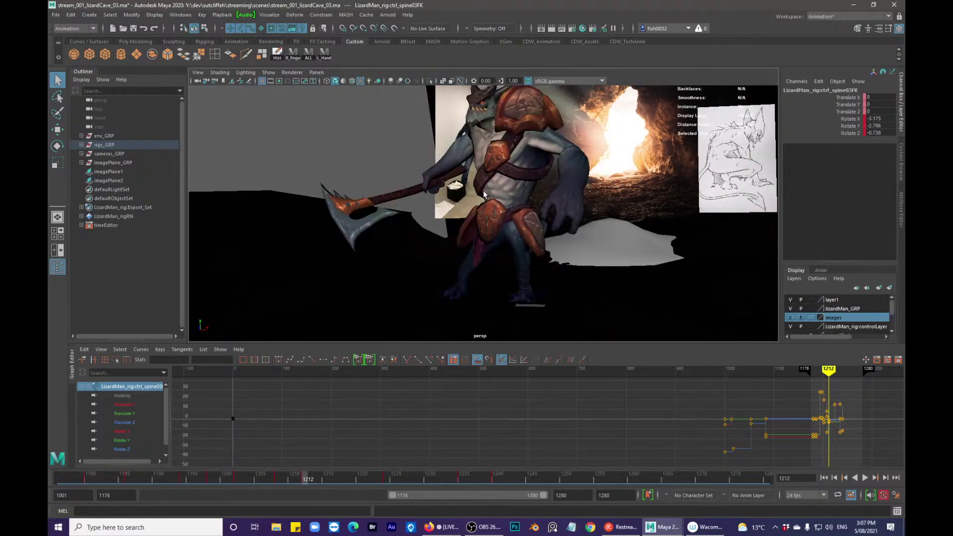
key(comma)
key(comma)
key(comma)
- Play the animation from frame 1176 and stop at the key pose on frame 1224
click(55, 481)
key(alt+v)
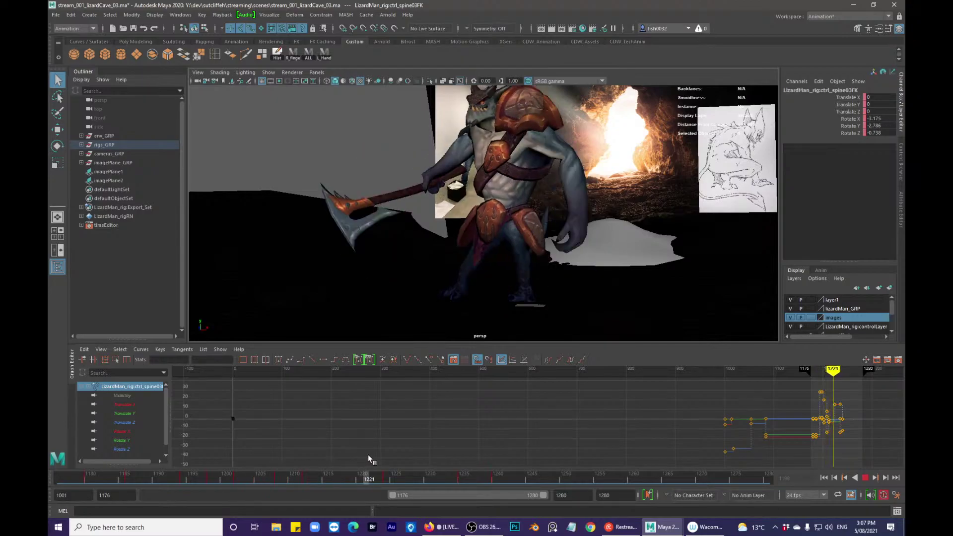
key(alt+v)
key(comma)
key(period)
alt+drag(501, 275, 529, 234)
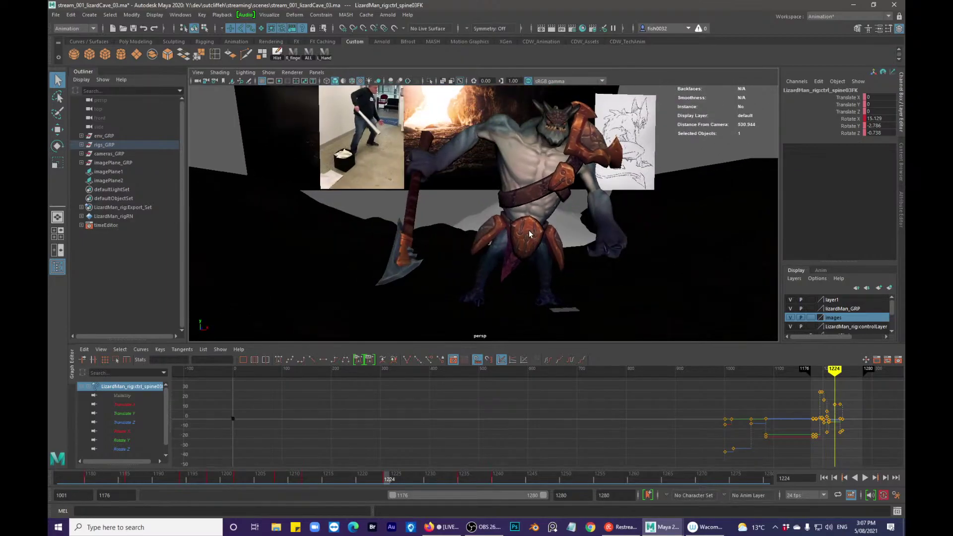
- Rotate the spine 03 FK control at frame 1224 to about 11.2 in X, -8.9 in Y and -5.0 in Z
key(alt+1)
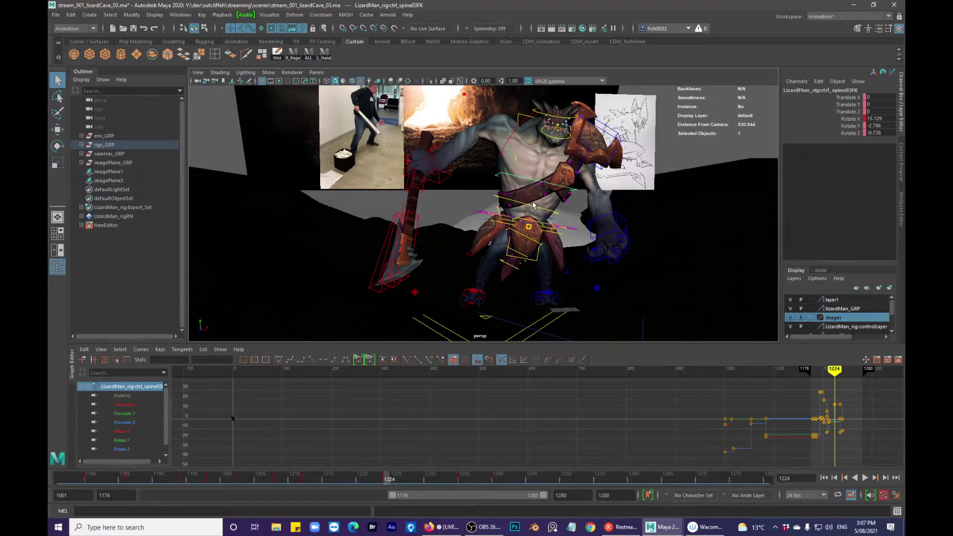
key(e)
drag(373, 201, 375, 227)
drag(601, 180, 582, 180)
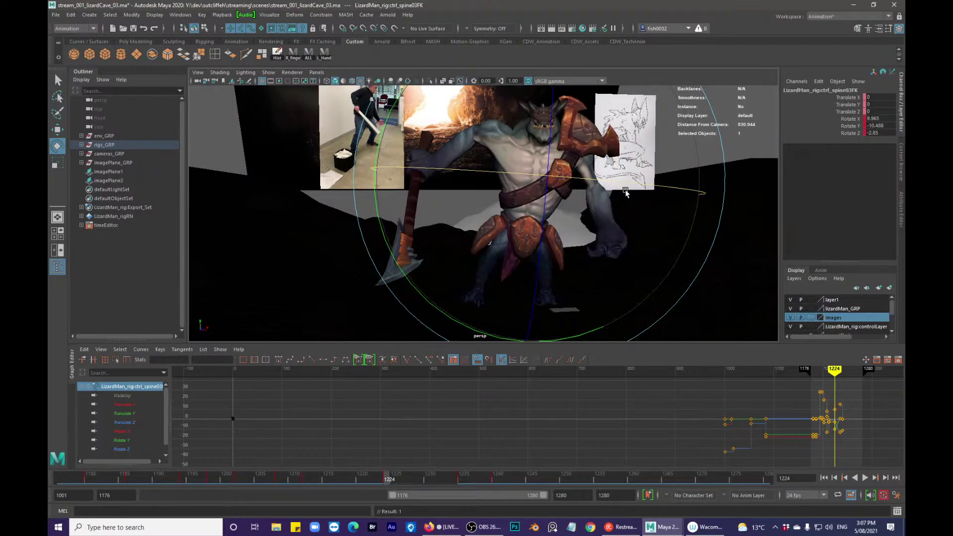
drag(635, 230, 639, 237)
key(q)
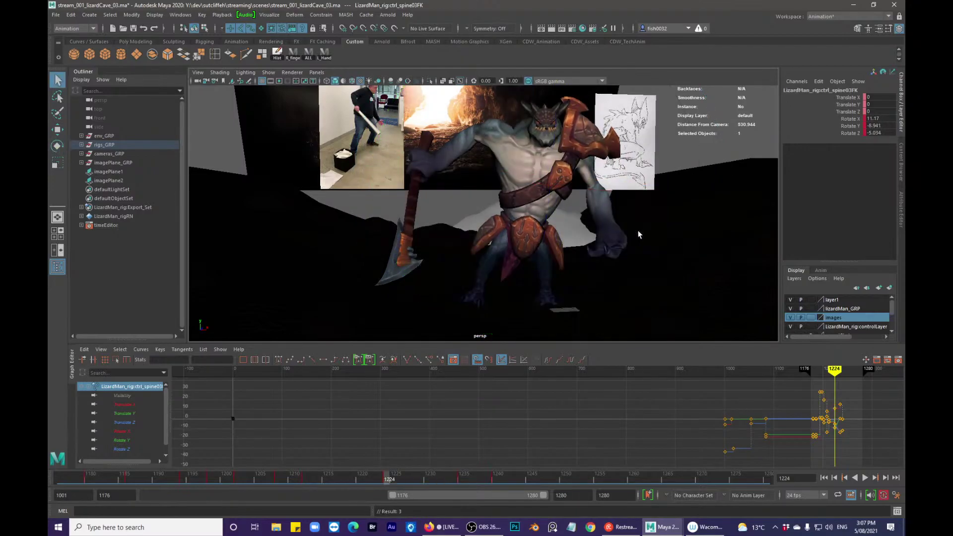
- Compare the key poses around frame 1224 and scrub the timeline to the pose at frame 1235
key(comma)
key(period)
key(comma)
key(period)
key(period)
key(comma)
drag(263, 480, 467, 465)
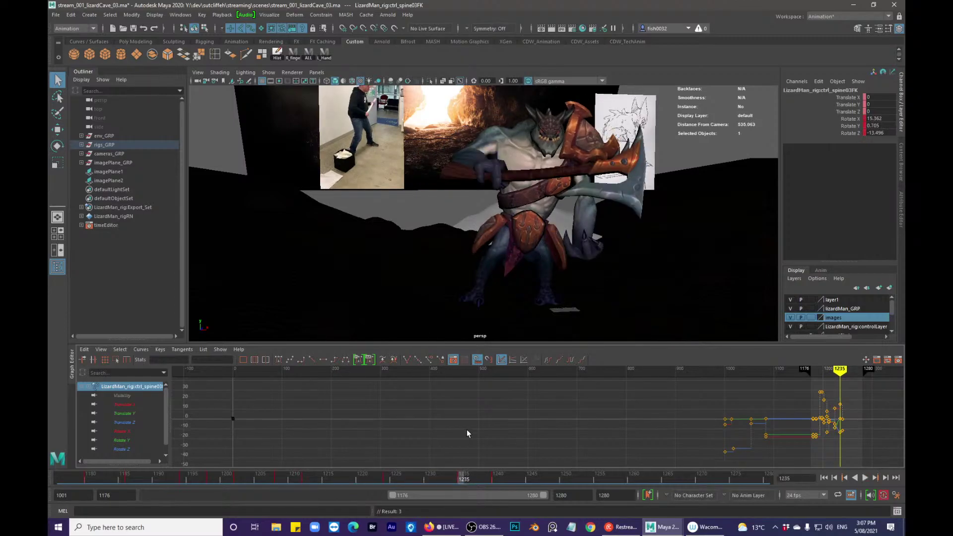
alt+drag(527, 245, 551, 241)
drag(383, 478, 460, 458)
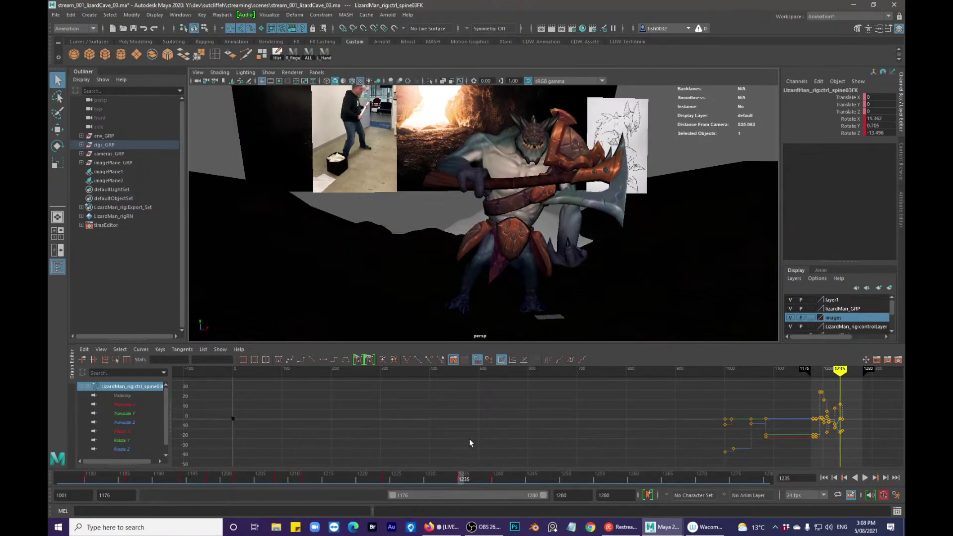
- Rotate the spine 03 FK control at frame 1235 to about 17.5 in X and -7.4 in Y
key(e)
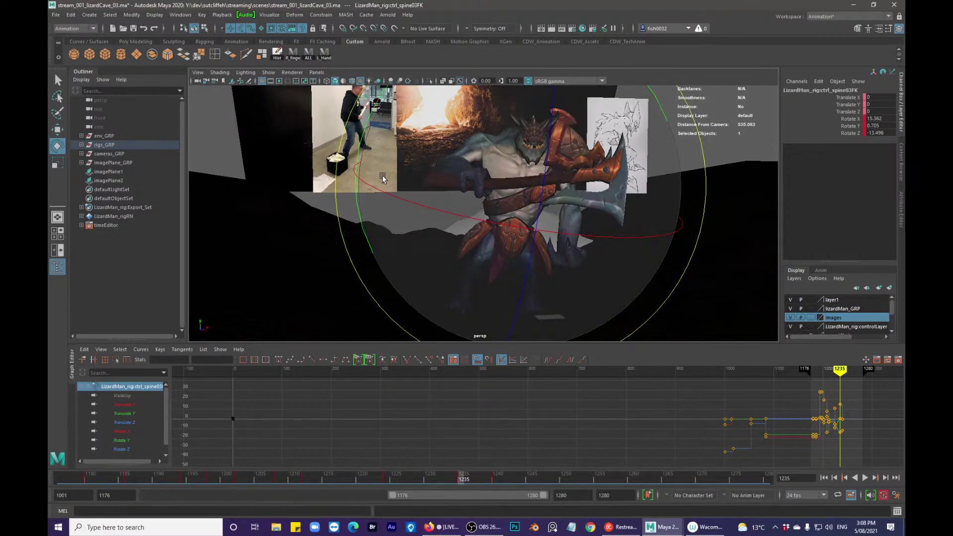
alt+drag(576, 221, 559, 215)
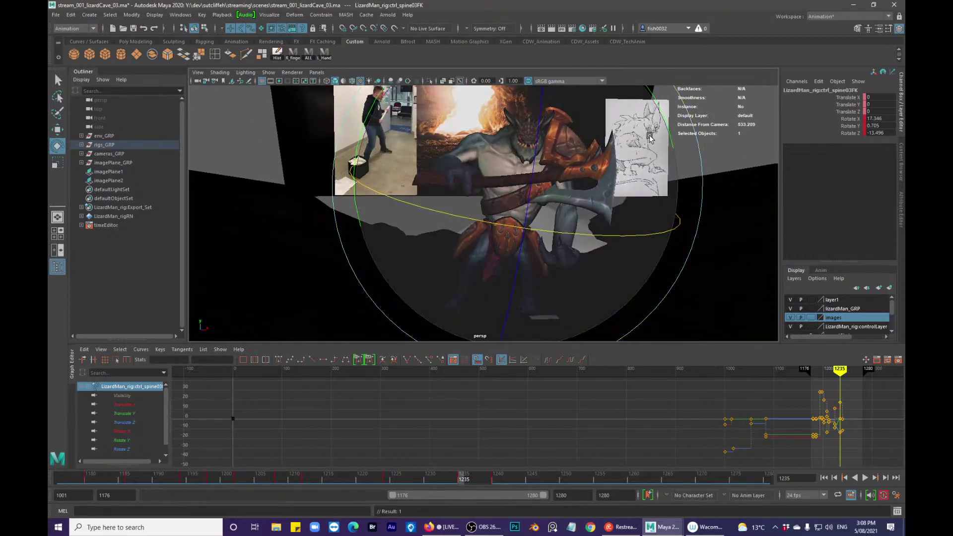
drag(666, 127, 636, 179)
key(q)
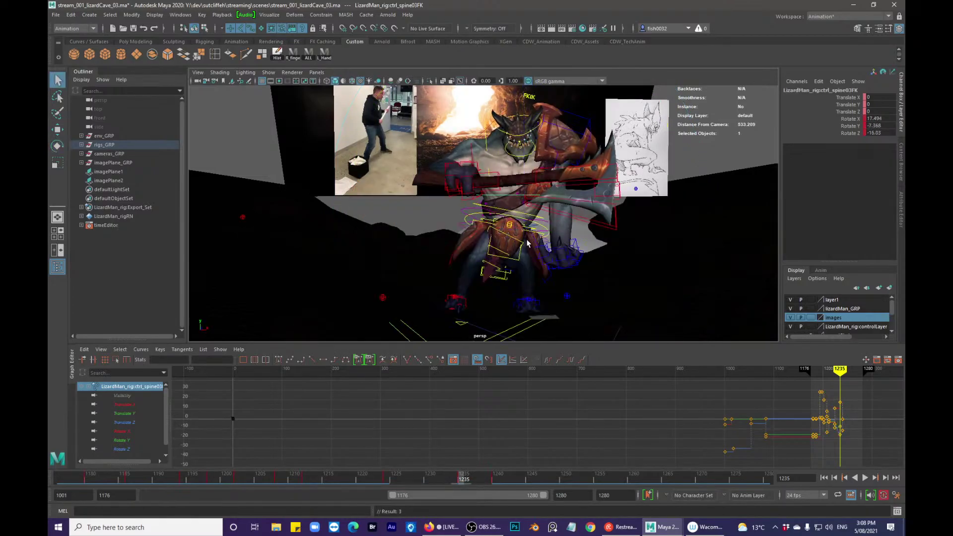
- Delete the left wrist IK control's key at frame 1234
click(578, 245)
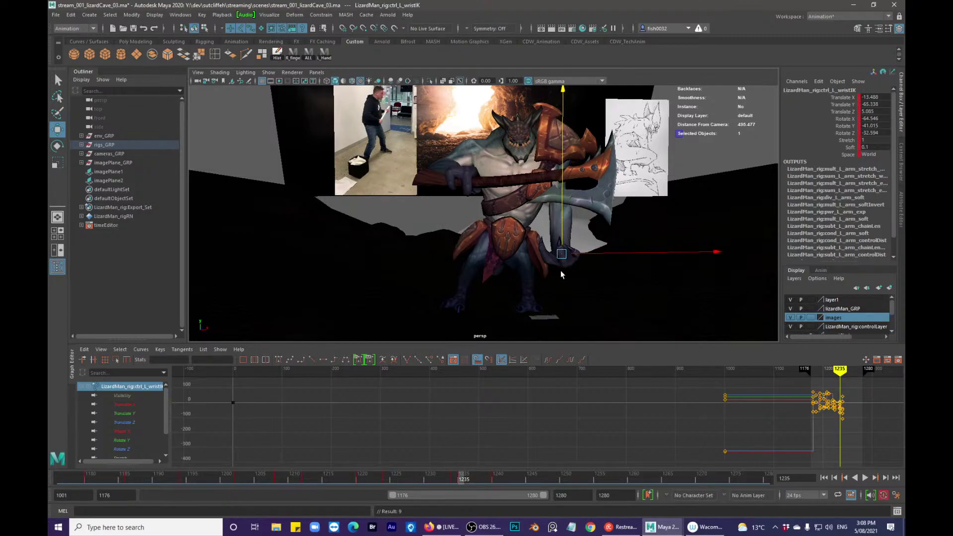
key(alt+comma)
right_click(480, 474)
click(531, 337)
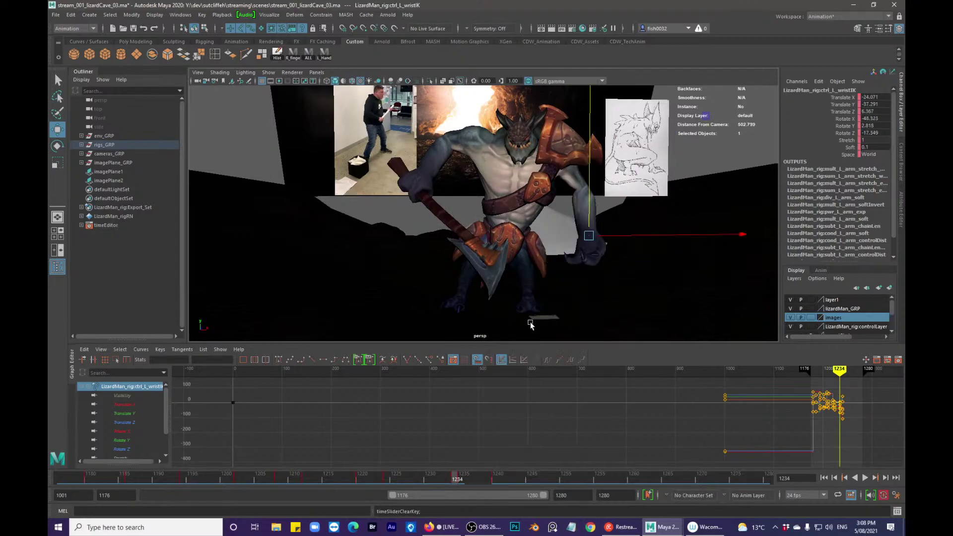
- Move the left wrist IK control at frame 1235 to about -36.4 in X, -79.1 in Y and 29.4 in Z
key(alt+period)
drag(564, 222, 567, 224)
alt+drag(567, 224, 580, 254)
drag(557, 241, 558, 227)
alt+drag(564, 263, 620, 298)
key(q)
alt+drag(620, 298, 552, 249)
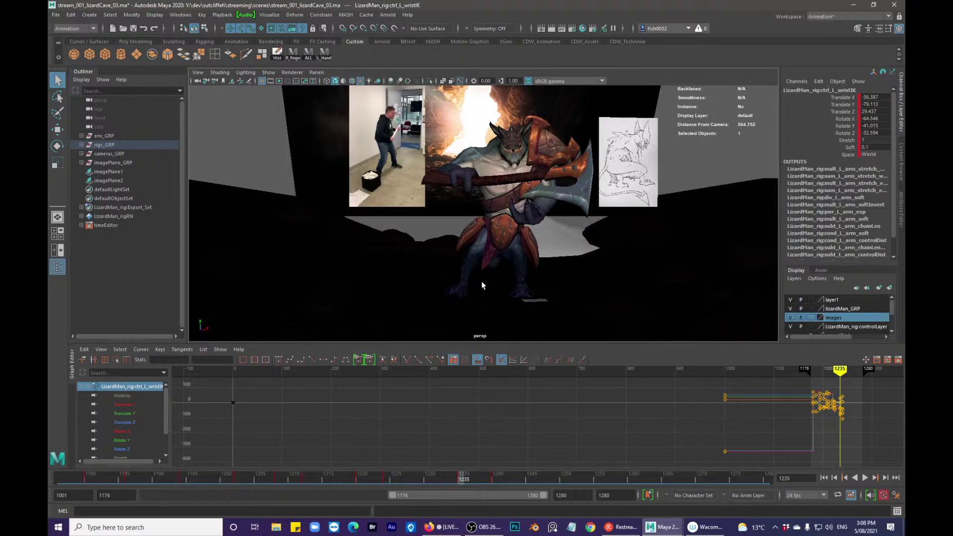
- Play the animation from frame 1176 to review the axe motion from two viewing angles
drag(357, 477, 58, 475)
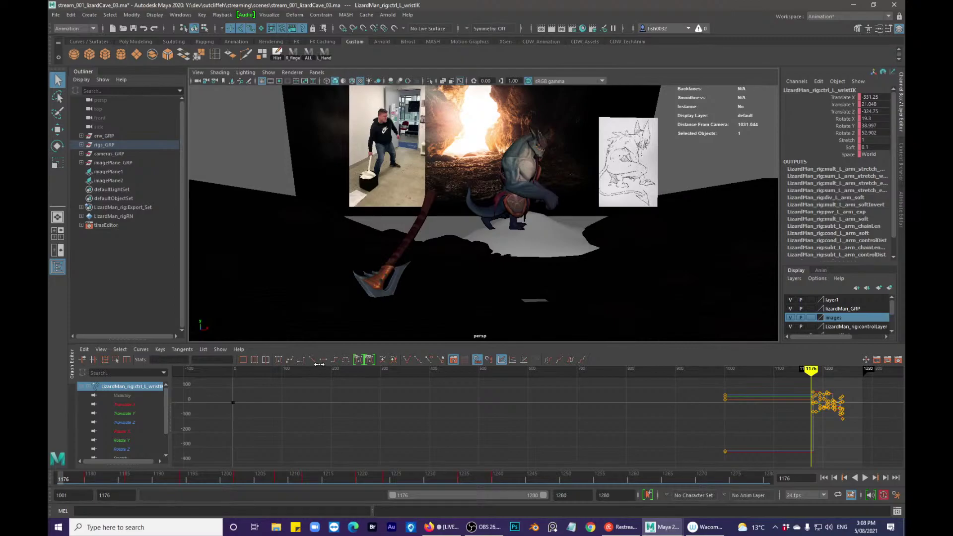
key(alt+v)
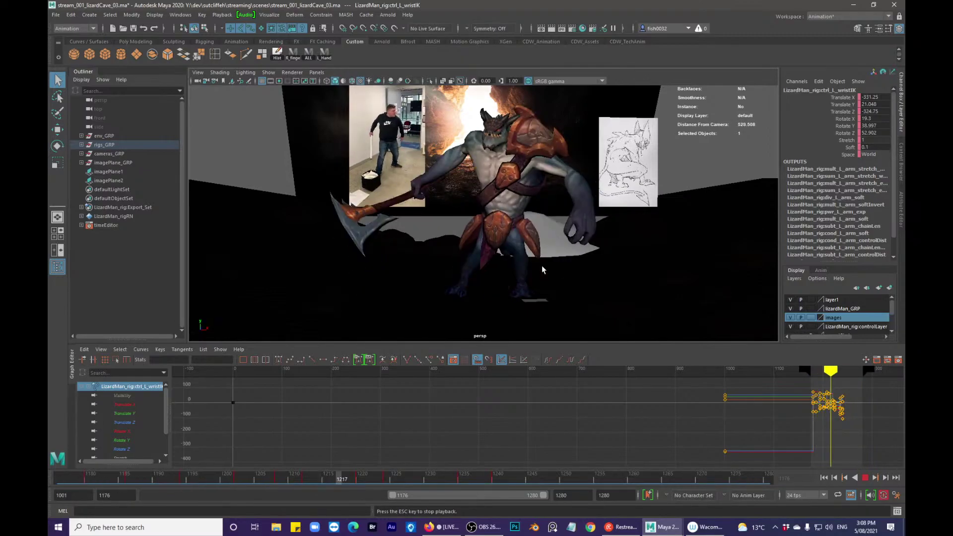
key(Escape)
mouse_move(521, 271)
alt+mouse_down()
mouse_move(511, 264)
mouse_move(542, 201)
mouse_move(282, 298)
mouse_move(392, 264)
mouse_move(375, 266)
mouse_move(624, 255)
mouse_move(631, 270)
mouse_move(484, 270)
mouse_move(598, 271)
mouse_move(530, 274)
mouse_move(549, 276)
mouse_move(516, 303)
mouse_move(462, 310)
mouse_move(509, 242)
mouse_move(506, 251)
alt+mouse_up()
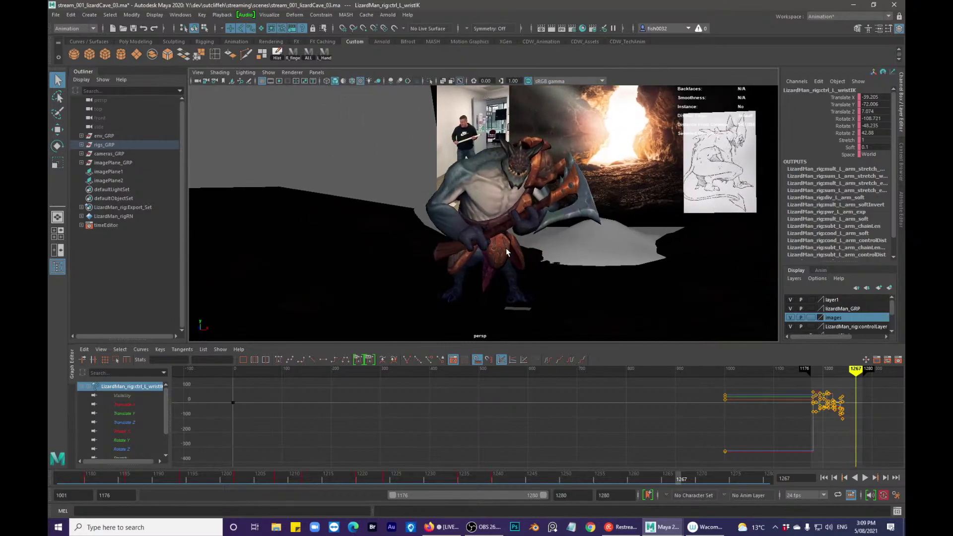
key(alt+v)
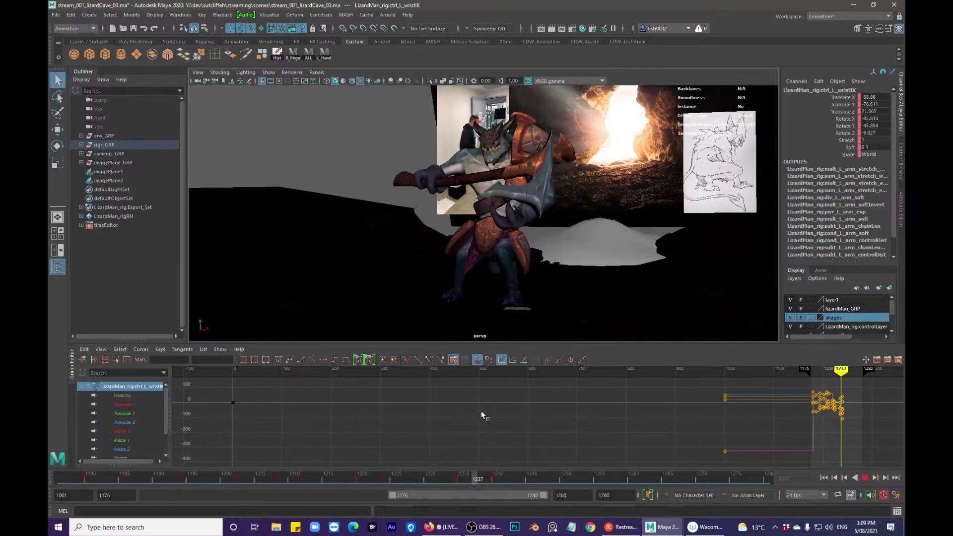
key(alt+v)
- Select all the rig controls, set their key tangents to stepped, and play back the result
click(324, 52)
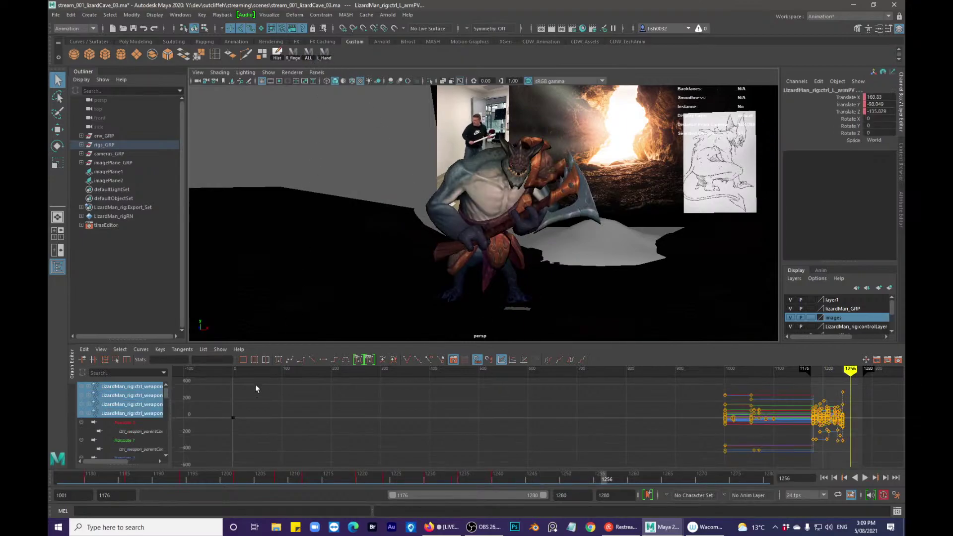
click(334, 363)
key(alt+v)
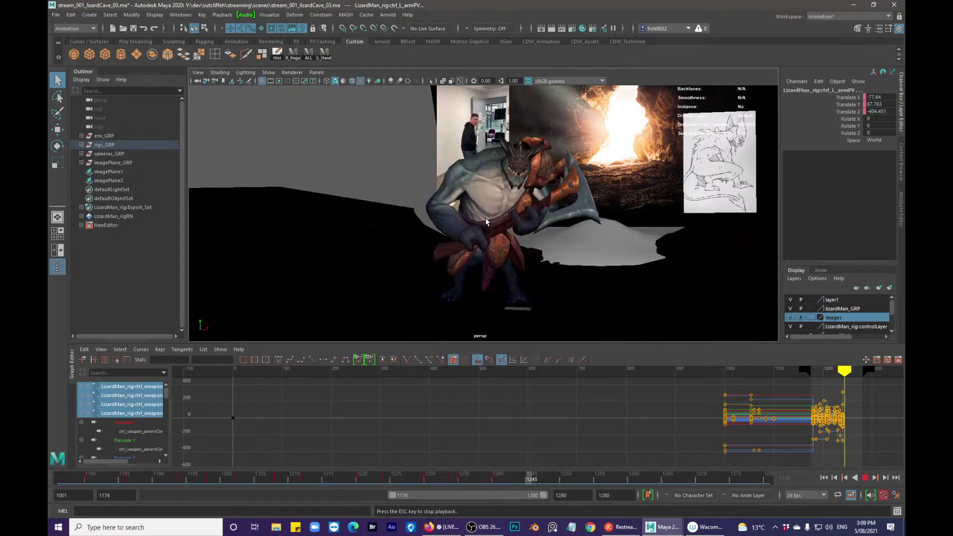
key(Escape)
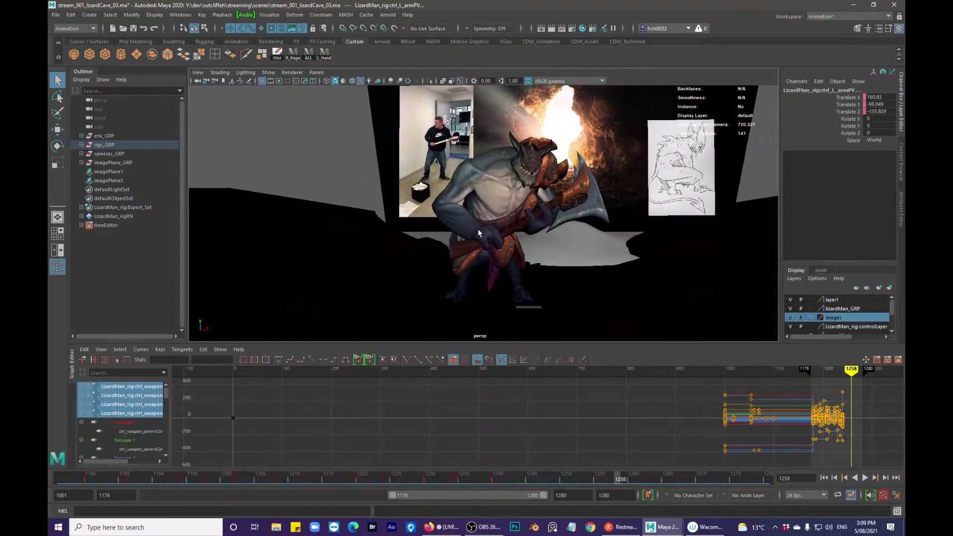
- Replay the stepped animation from frame 1176 against the reference footage and scrub to frame 1194
click(64, 478)
key(alt+v)
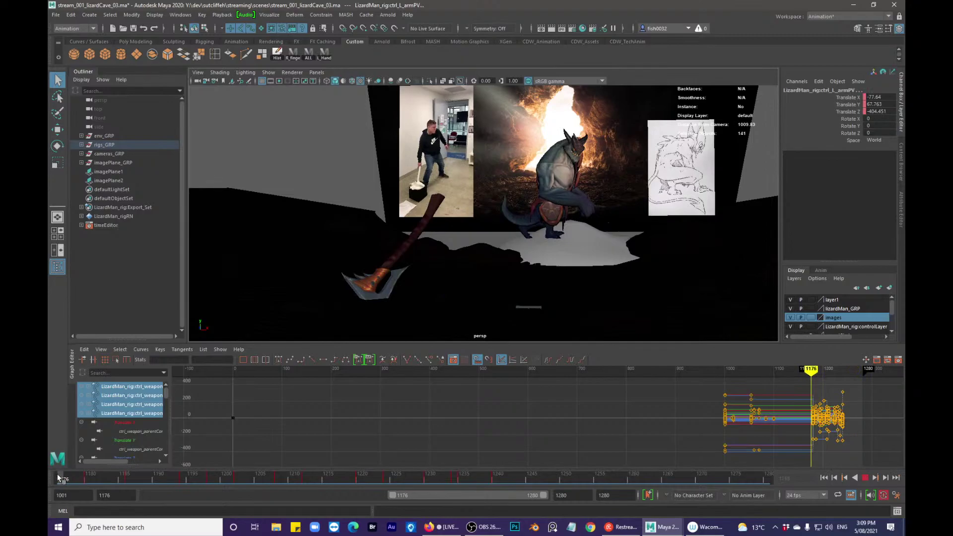
mouse_move(78, 480)
mouse_down()
mouse_move(527, 476)
mouse_move(77, 477)
mouse_up()
key(alt+v)
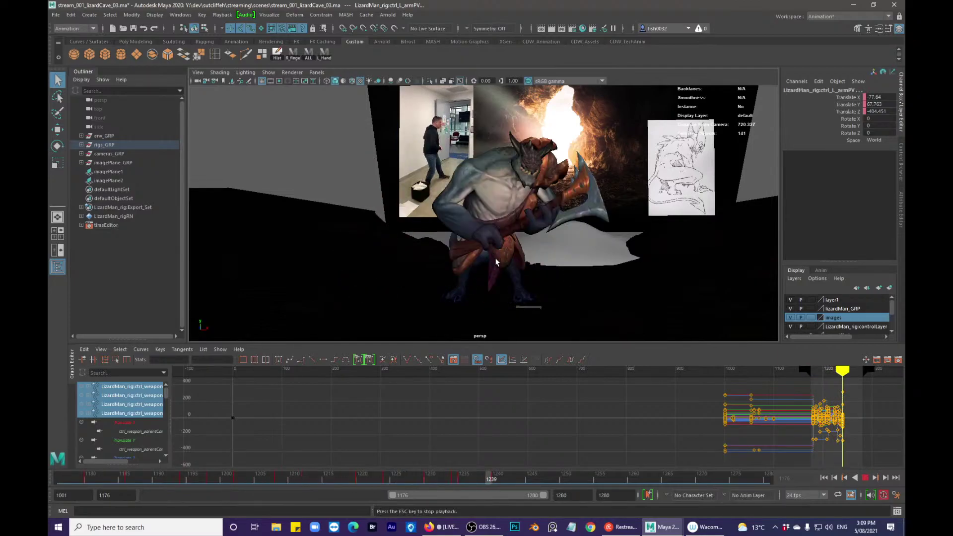
click(60, 478)
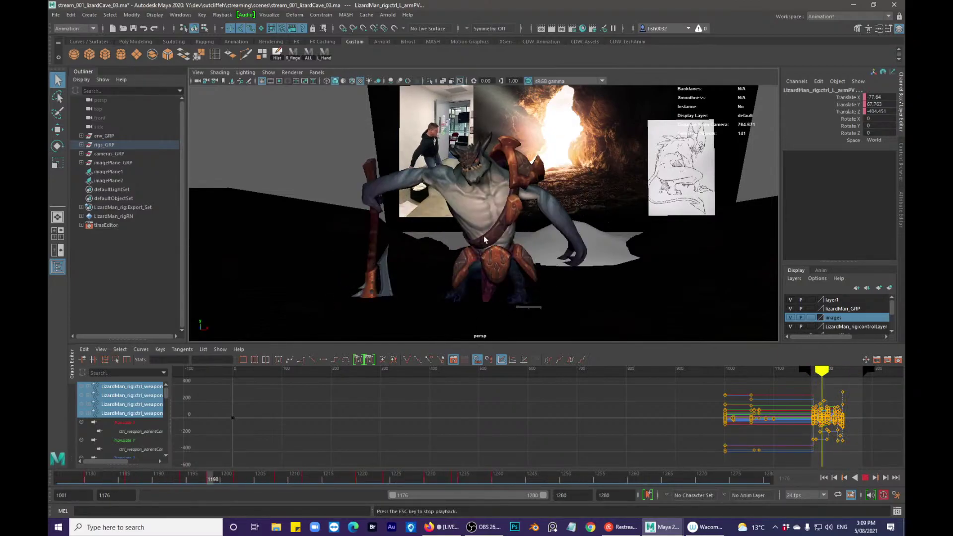
key(Escape)
drag(174, 479, 196, 481)
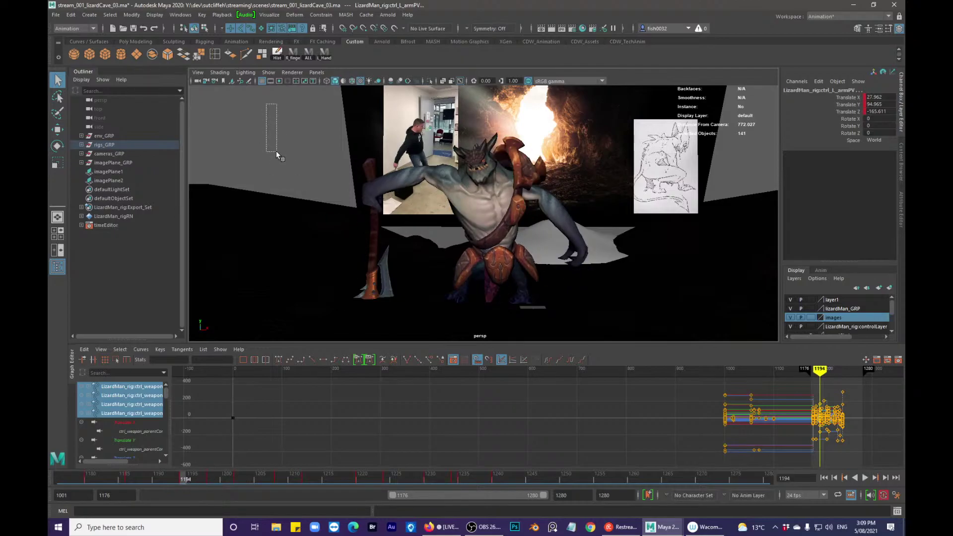
- Select the lizard man's COG control and scrub between frames 1176 and 1208 to compare its poses with the reference footage
drag(277, 152, 278, 149)
click(554, 144)
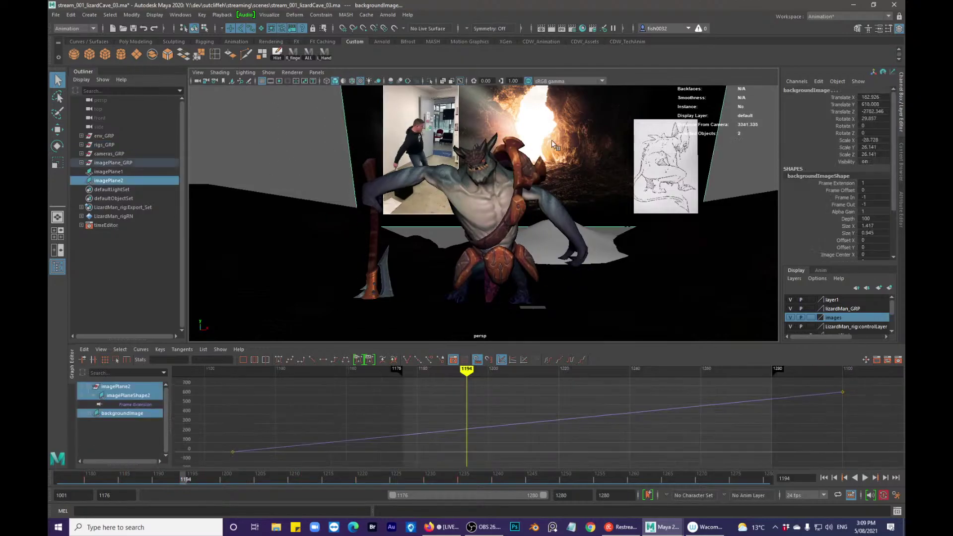
click(532, 161)
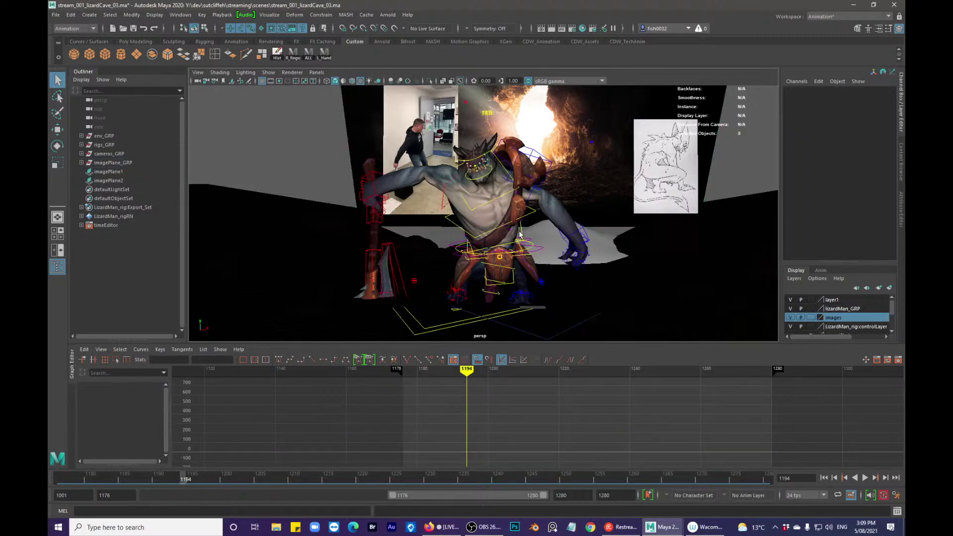
click(520, 276)
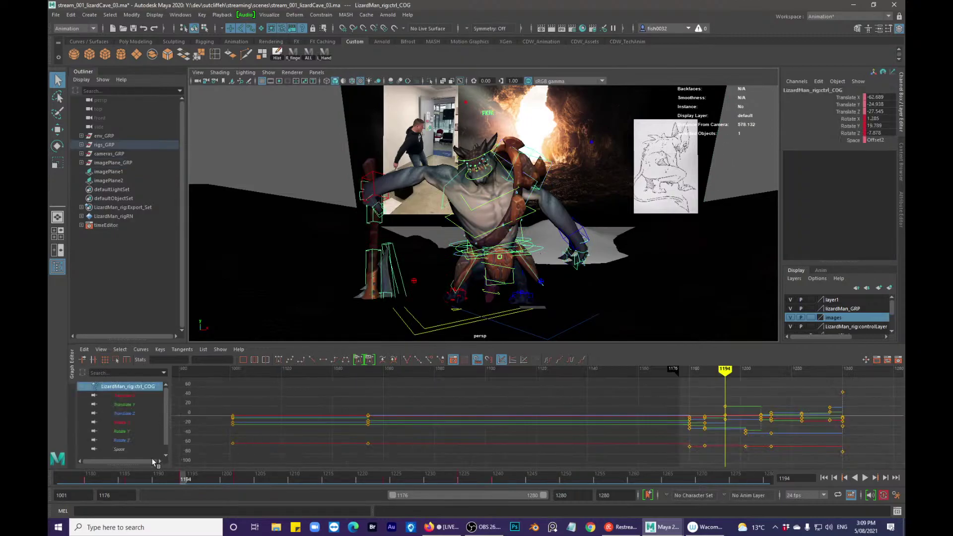
click(92, 481)
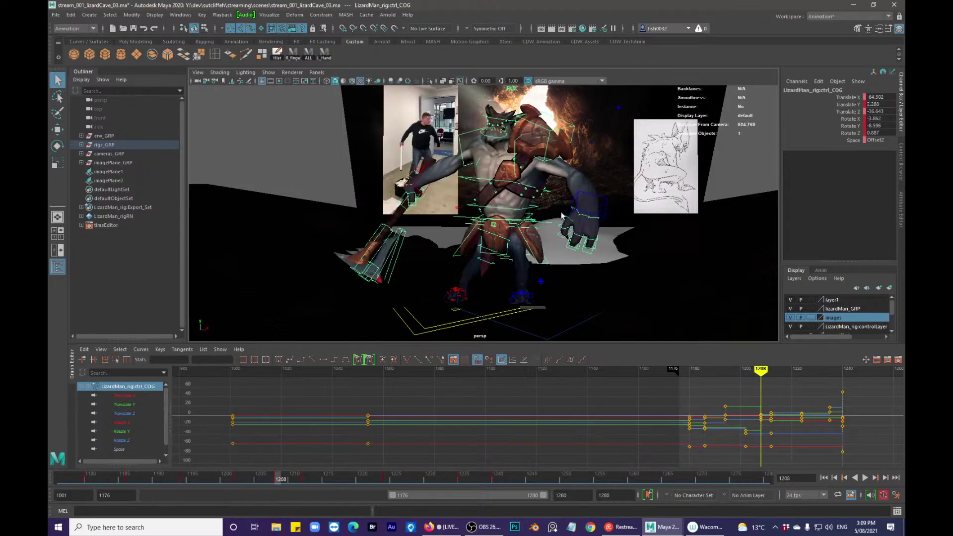
key(comma)
alt+drag(542, 237, 531, 226)
alt+middle_drag(531, 227, 519, 256)
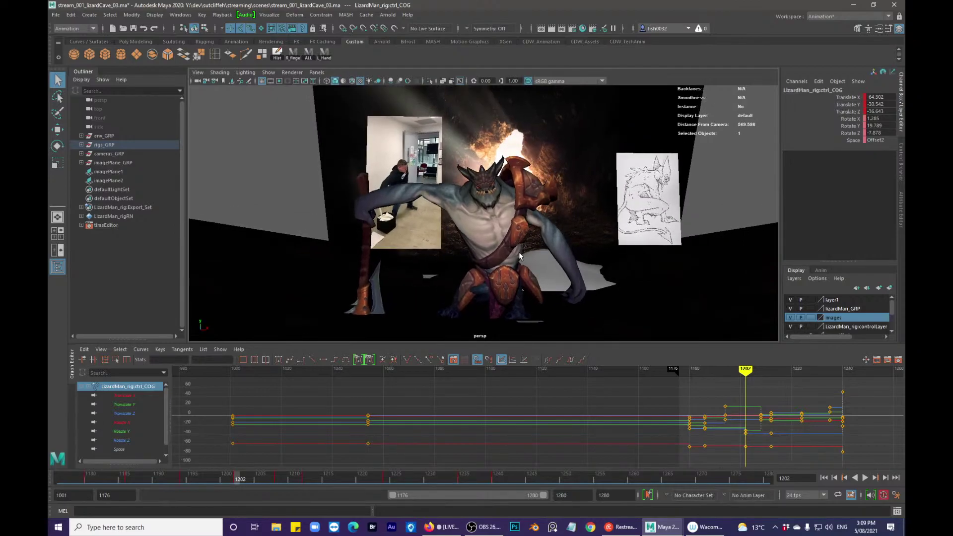
drag(139, 482, 48, 479)
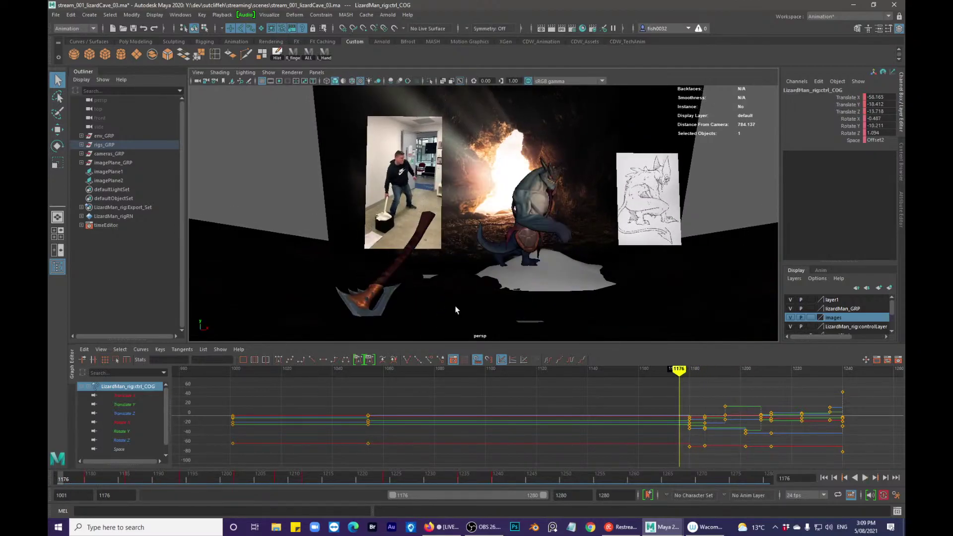
mouse_move(487, 242)
alt+mouse_down()
mouse_move(479, 228)
mouse_move(477, 236)
alt+mouse_up()
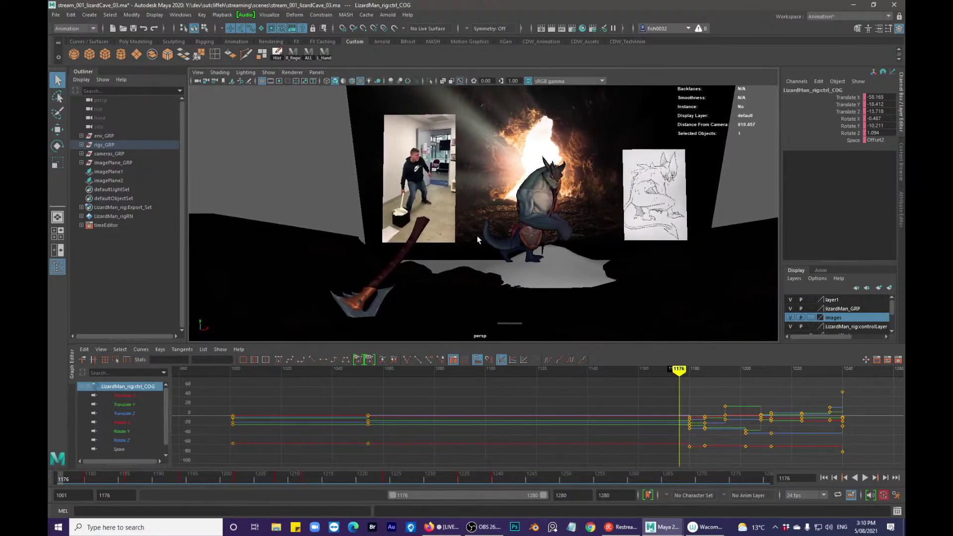
drag(82, 482, 281, 469)
alt+drag(431, 311, 477, 283)
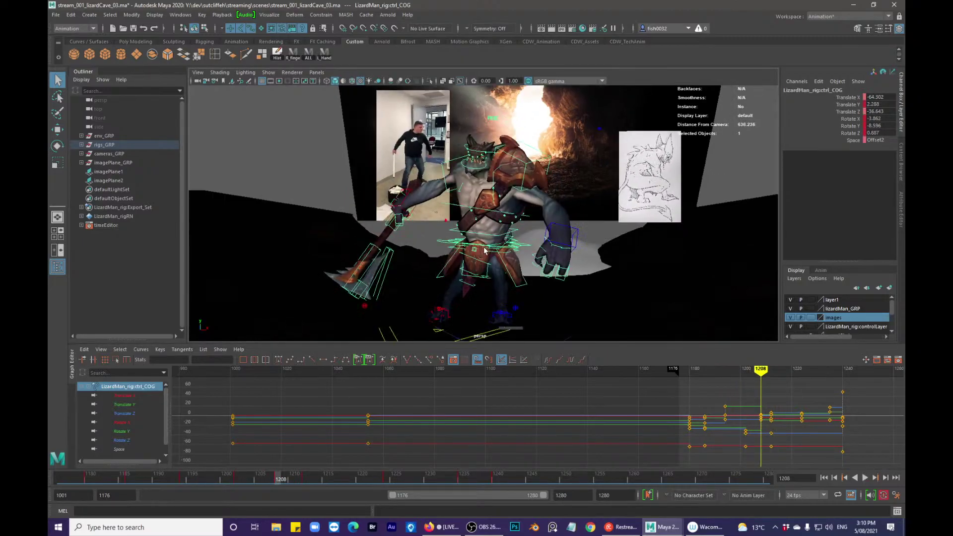
- Rotate the COG control at frame 1208 to about -8.3 in X and compare it with the neighbouring key poses
key(alt+1)
key(alt+1)
alt+drag(529, 252, 651, 218)
key(e)
key(comma)
key(period)
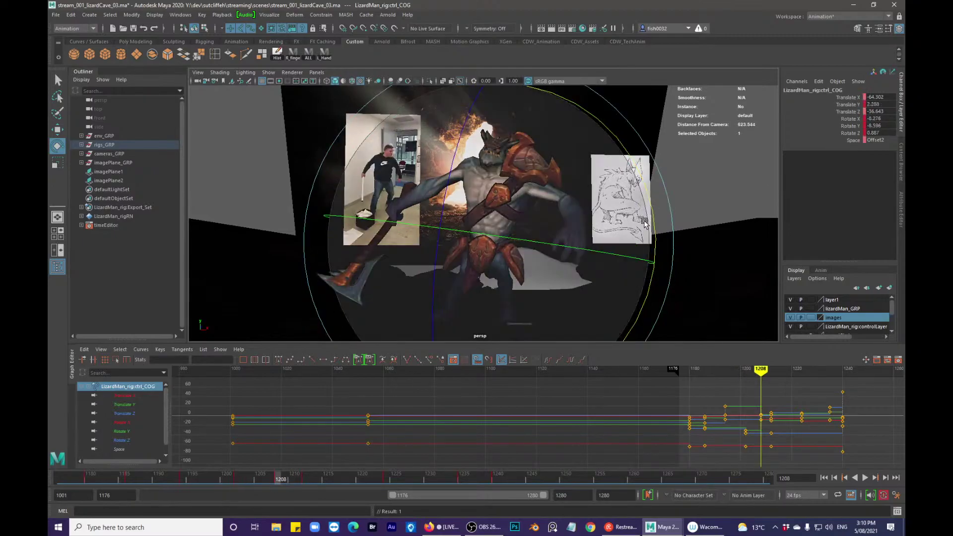
key(comma)
key(comma)
key(period)
key(period)
key(w)
key(q)
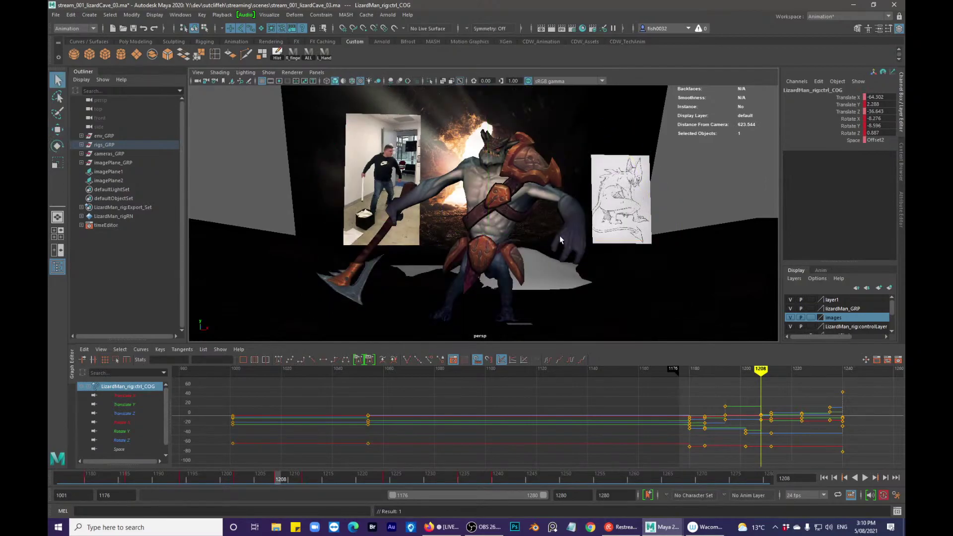
- Rotate the COG control at frame 1212 to about -16.4 in X, -8.1 in Y and 5.3 in Z
key(comma)
key(period)
key(period)
key(comma)
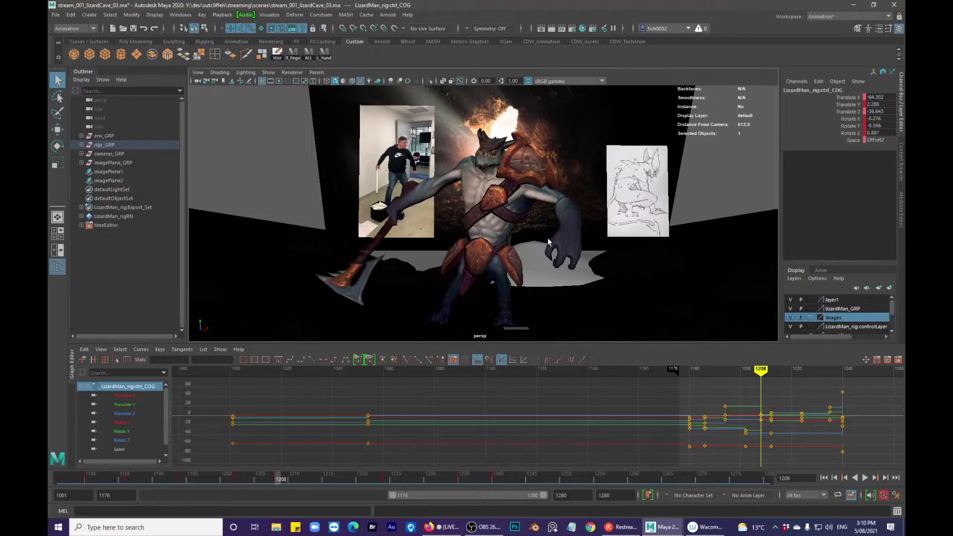
key(period)
key(e)
drag(616, 141, 534, 242)
key(q)
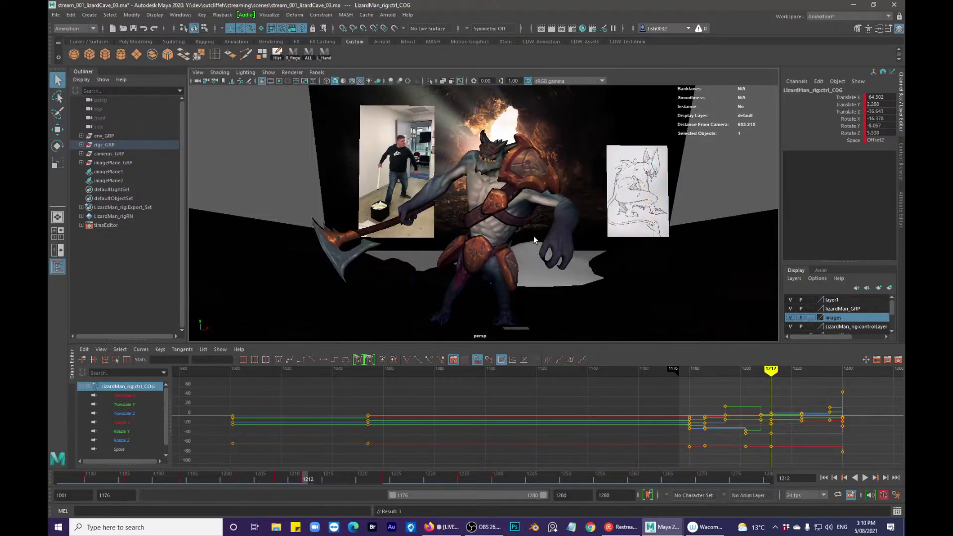
- Rotate the head control at frame 1212 to about 19.6 in X, 4.6 in Y and 34.9 in Z, checking the adjacent keys
click(522, 194)
key(e)
drag(612, 194, 598, 197)
key(q)
key(comma)
key(comma)
key(period)
key(period)
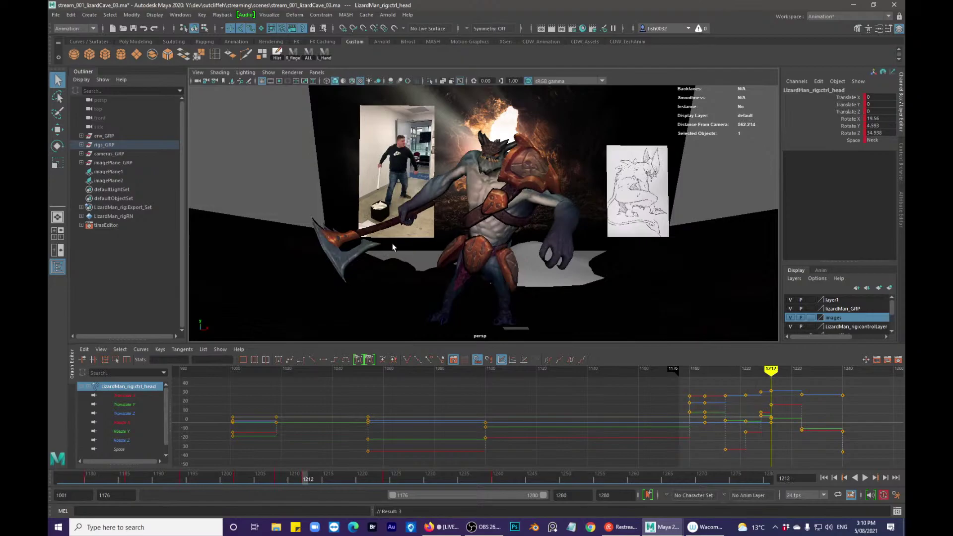
- Rotate the right wrist IK control at frame 1212 to about 57.7 in X, 35 in Y and 94.9 in Z
alt+drag(427, 200, 407, 243)
click(412, 212)
key(w)
key(q)
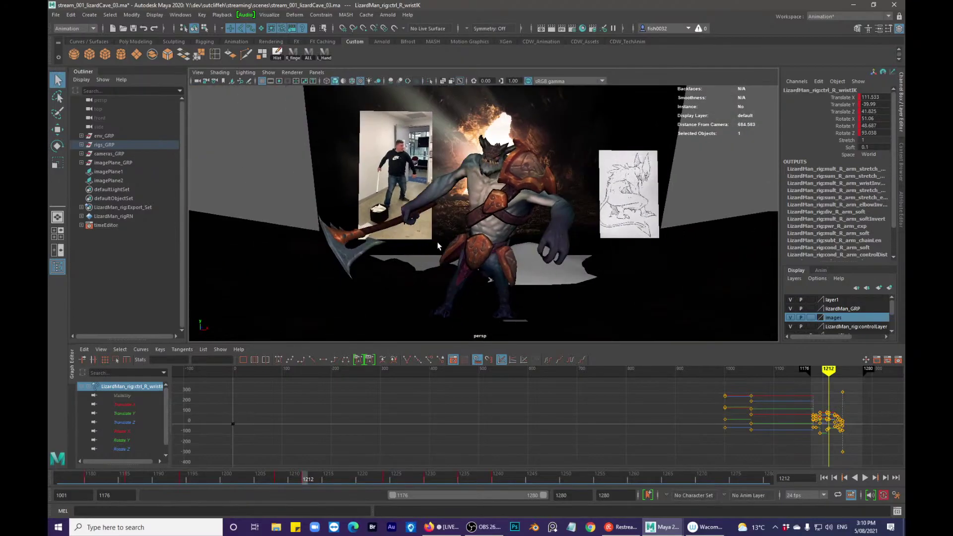
key(e)
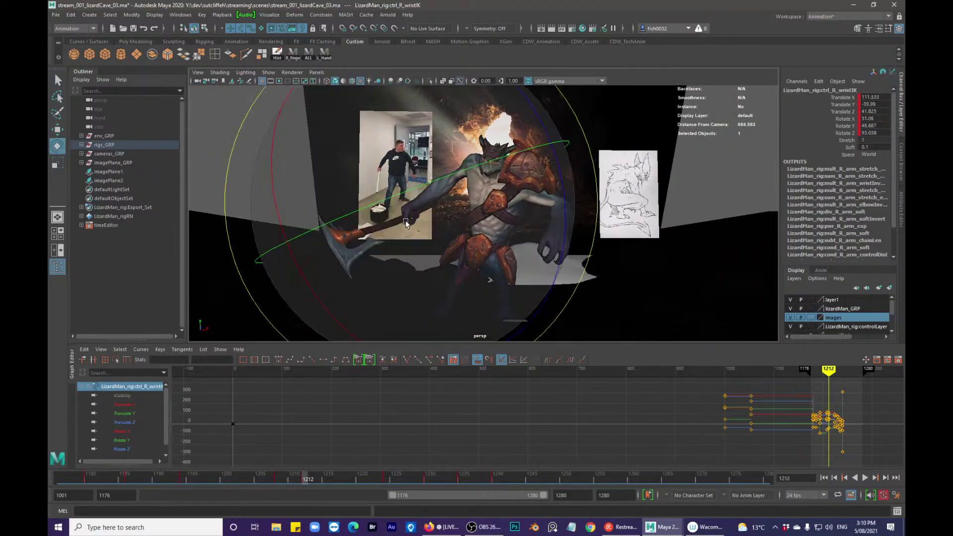
drag(561, 191, 566, 216)
drag(395, 203, 311, 271)
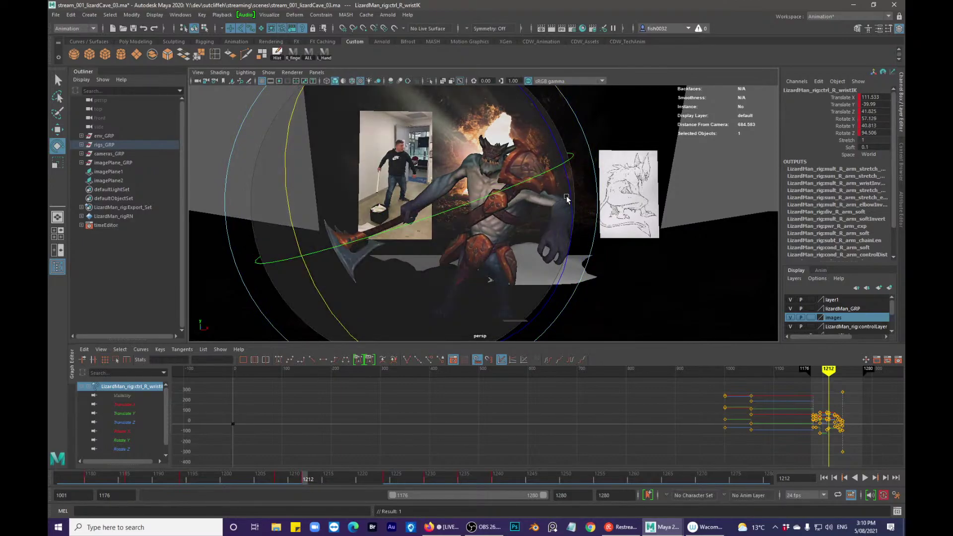
key(q)
- Return to frame 1176 and play the stepped animation to review the axe swing against the reference footage
key(comma)
key(comma)
key(alt+v)
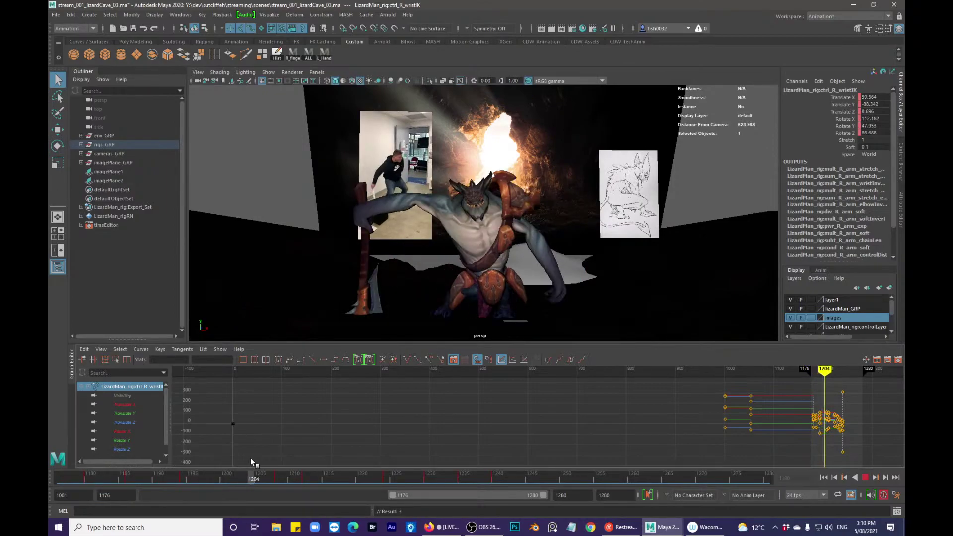
mouse_move(268, 458)
mouse_down()
mouse_move(297, 460)
mouse_move(49, 463)
mouse_up()
key(alt+v)
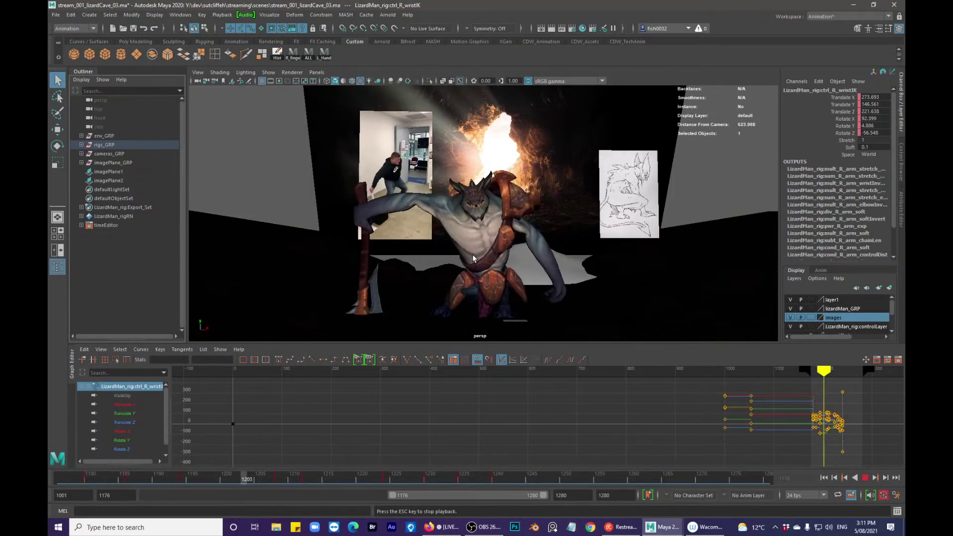
key(Escape)
- Flip repeatedly between the key poses around frames 1208 and 1212 to compare the axe and body positions
mouse_move(283, 479)
mouse_down()
mouse_move(336, 476)
mouse_move(284, 478)
mouse_up()
key(comma)
key(period)
key(comma)
key(period)
key(comma)
key(period)
key(comma)
key(period)
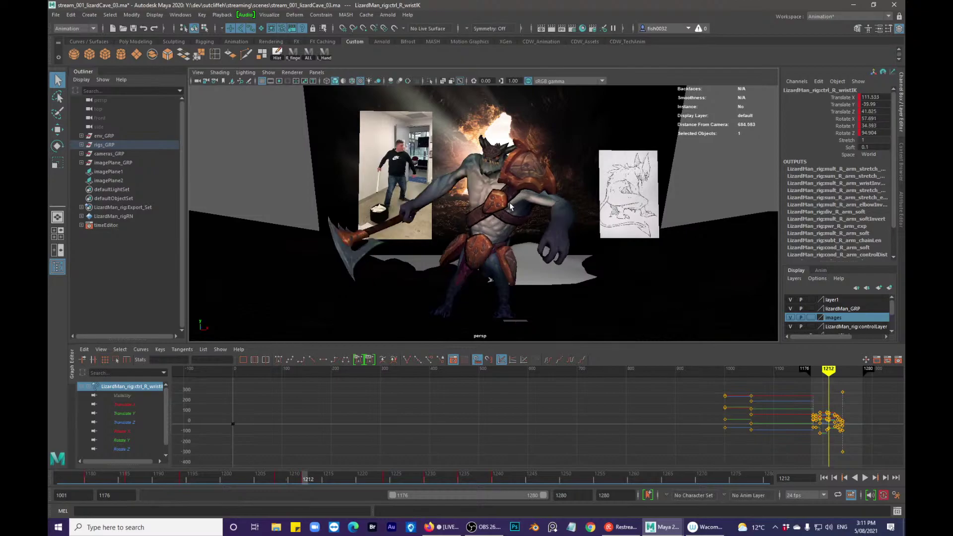
- Rotate the spine03 FK control at frame 1212 to about -0.7 in X, -16.6 in Y and -9.7 in Z
click(510, 205)
key(e)
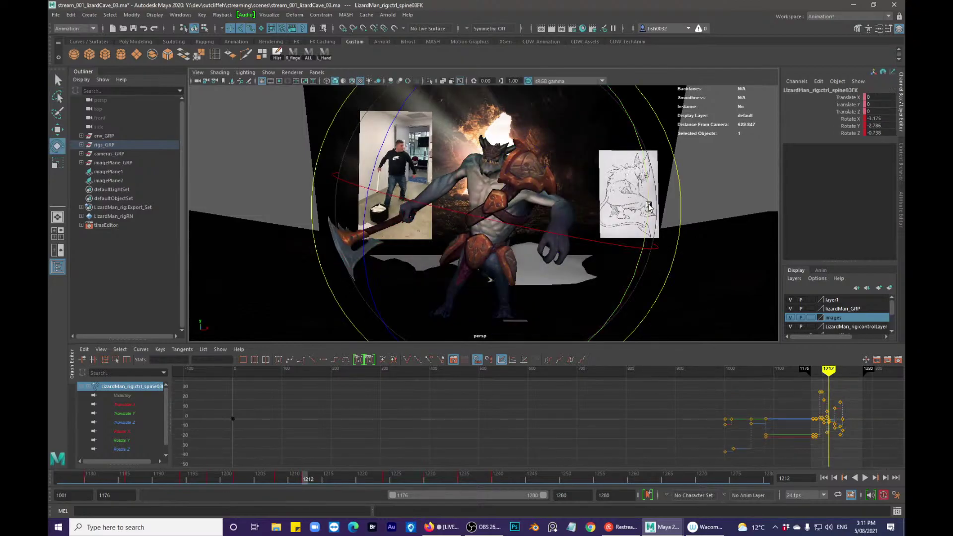
drag(644, 183, 643, 174)
drag(377, 263, 385, 284)
drag(563, 235, 629, 269)
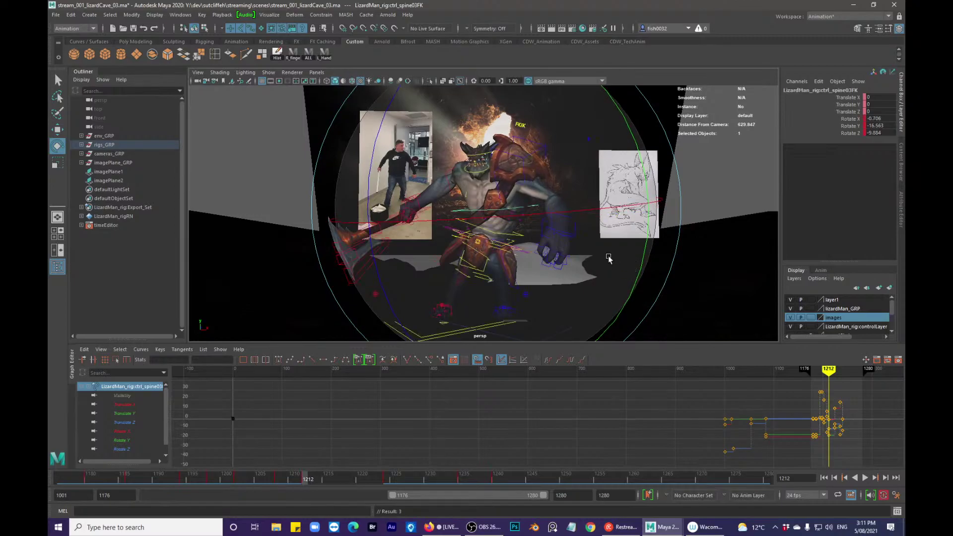
key(q)
- Rotate the head control at frame 1212 to about 16 in X, -0.4 in Y and 27.9 in Z
click(491, 153)
key(alt+1)
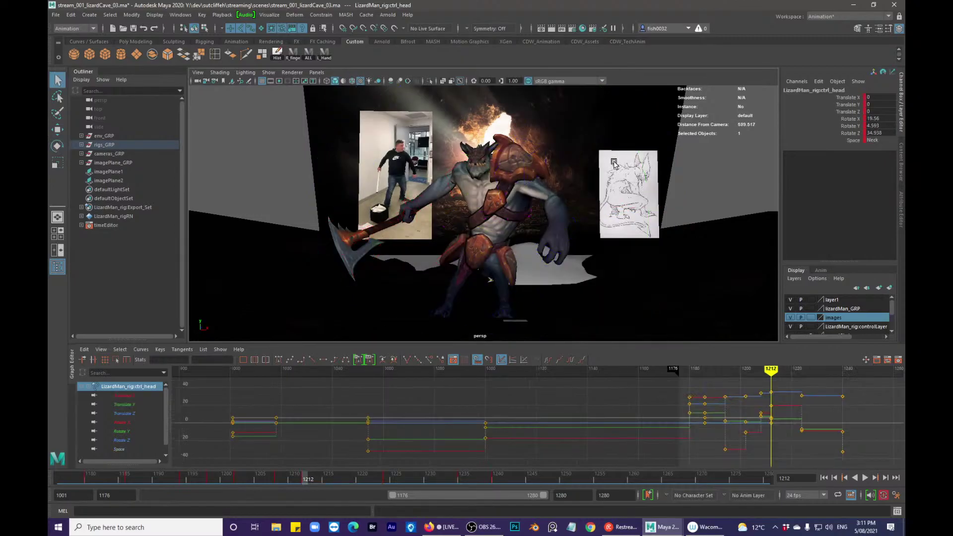
key(e)
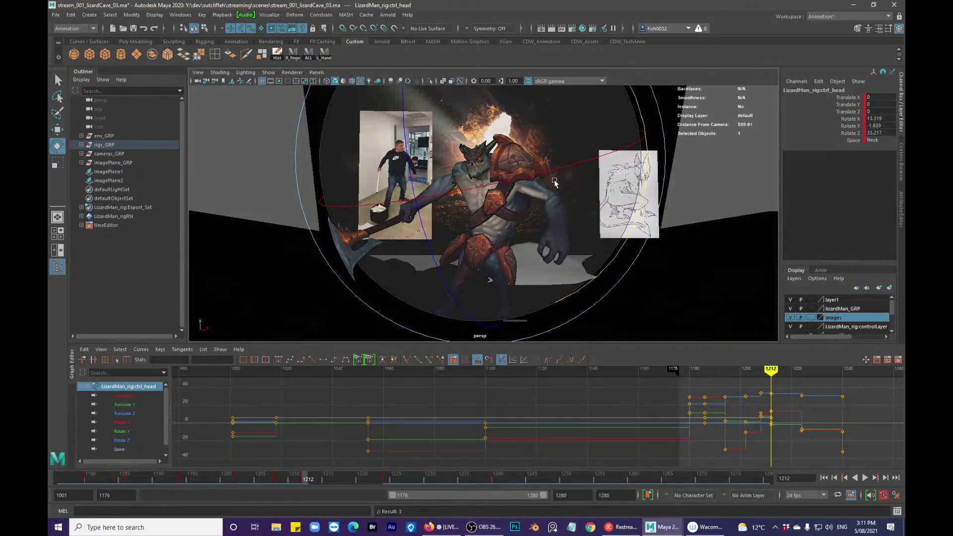
drag(450, 272, 471, 271)
key(q)
alt+drag(613, 212, 564, 225)
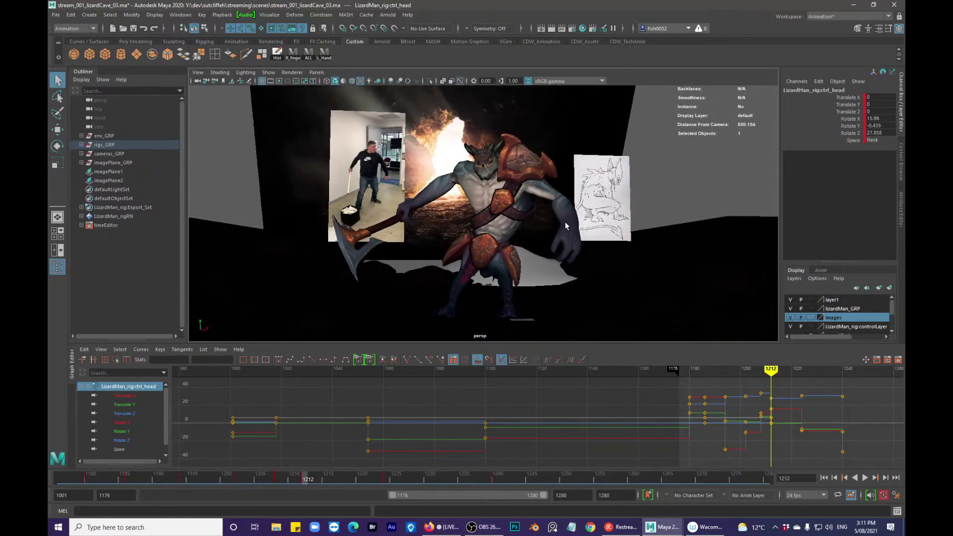
- Play back the revised poses and scrub to the key pose at frame 1224
key(alt+v)
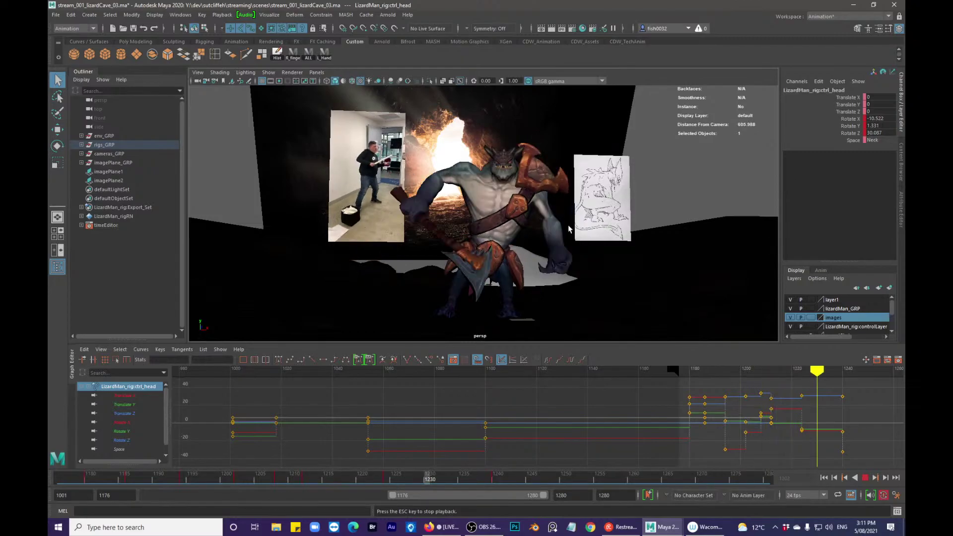
key(Escape)
drag(261, 480, 385, 475)
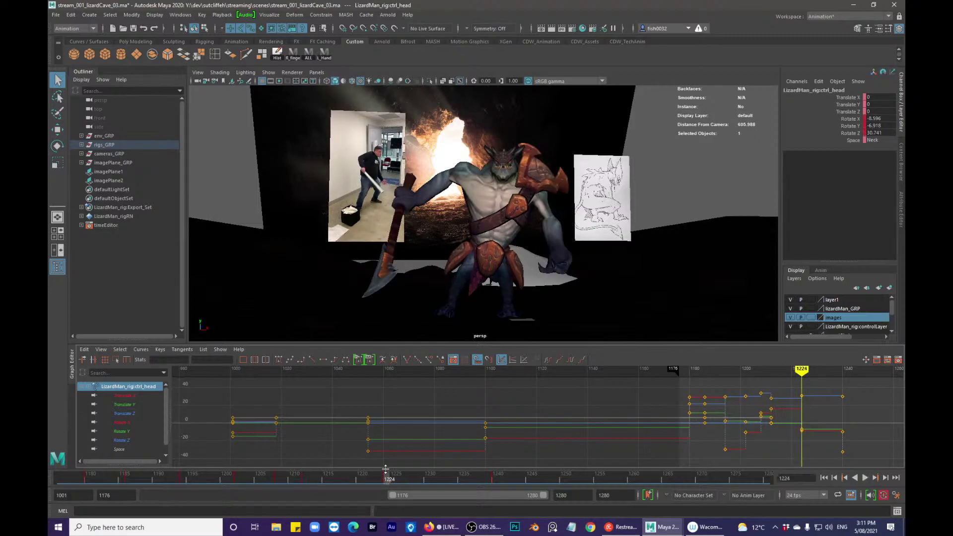
- Pose the right wrist IK control at frame 1224 at translation about 91, -55.2, 18.9 and rotation about 91.2, 21.5, 82
alt+drag(436, 298, 461, 228)
click(431, 216)
key(e)
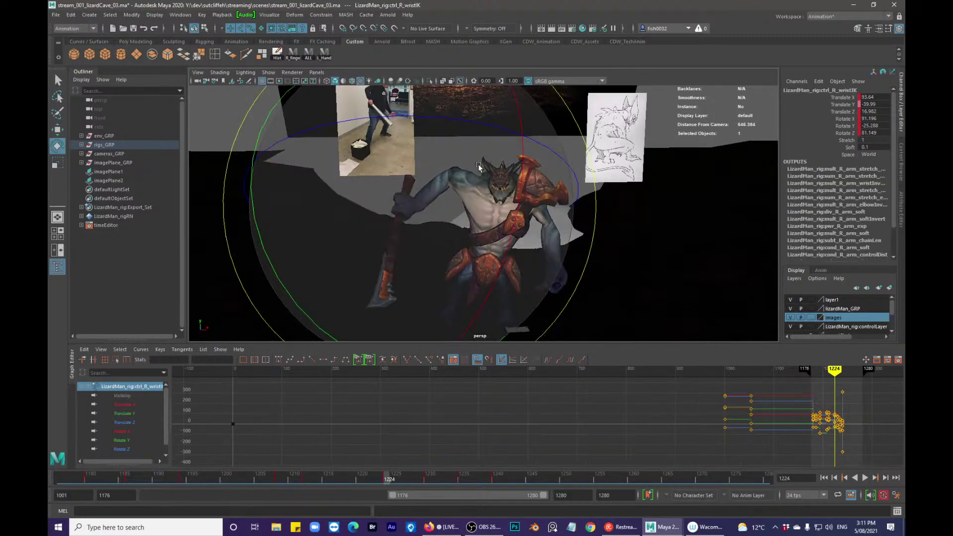
drag(495, 127, 440, 211)
key(w)
key(q)
- Step back and forth through the key poses up to frame 1240 to check how the axe moves between them
key(period)
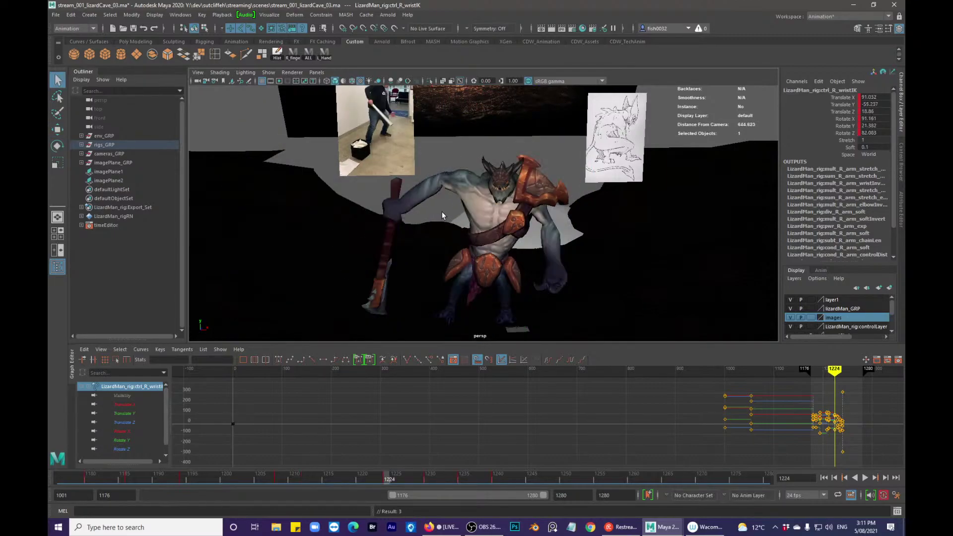
key(comma)
key(comma)
key(comma)
key(comma)
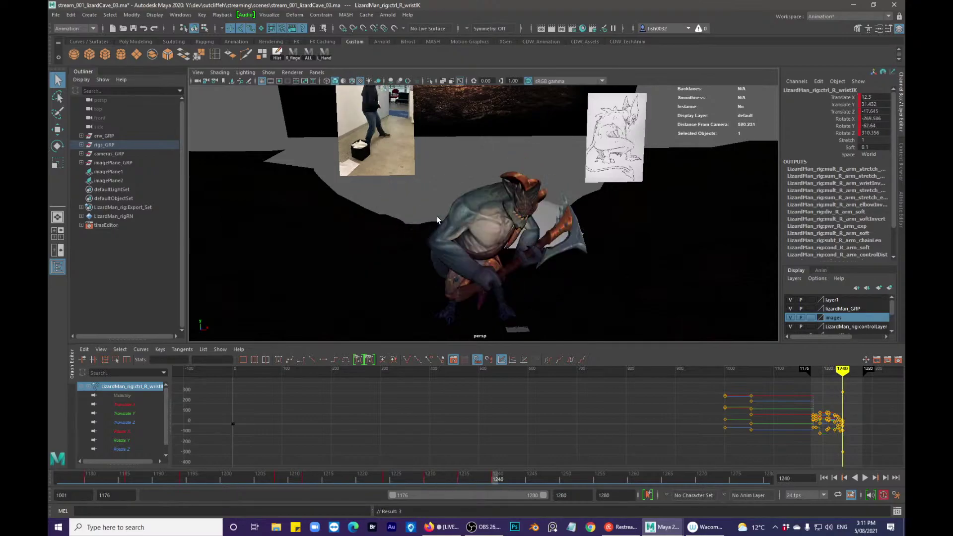
key(period)
key(period)
key(period)
key(period)
key(period)
key(period)
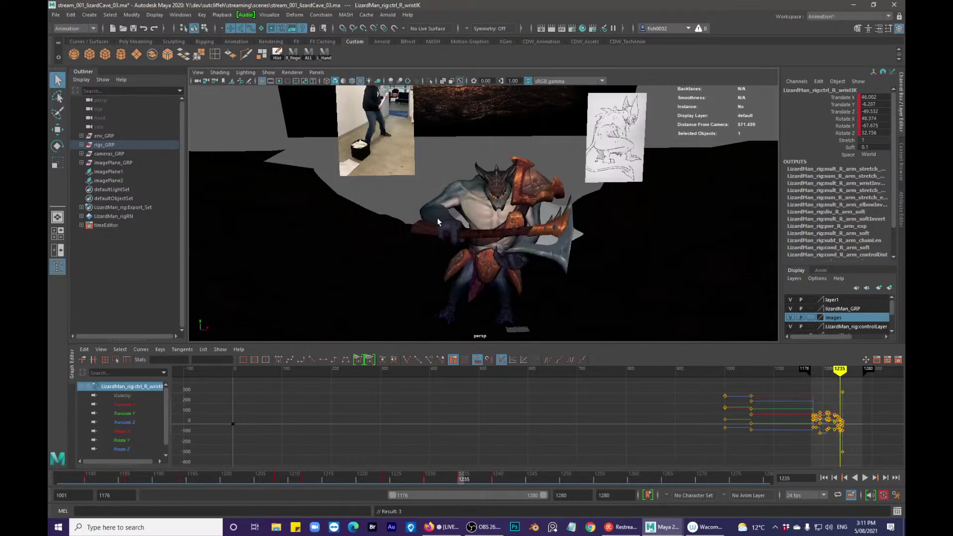
key(comma)
- Replay the stepped animation from frame 1176 to review the overall axe motion, stopping at frame 1276
drag(225, 477, 61, 478)
key(alt+v)
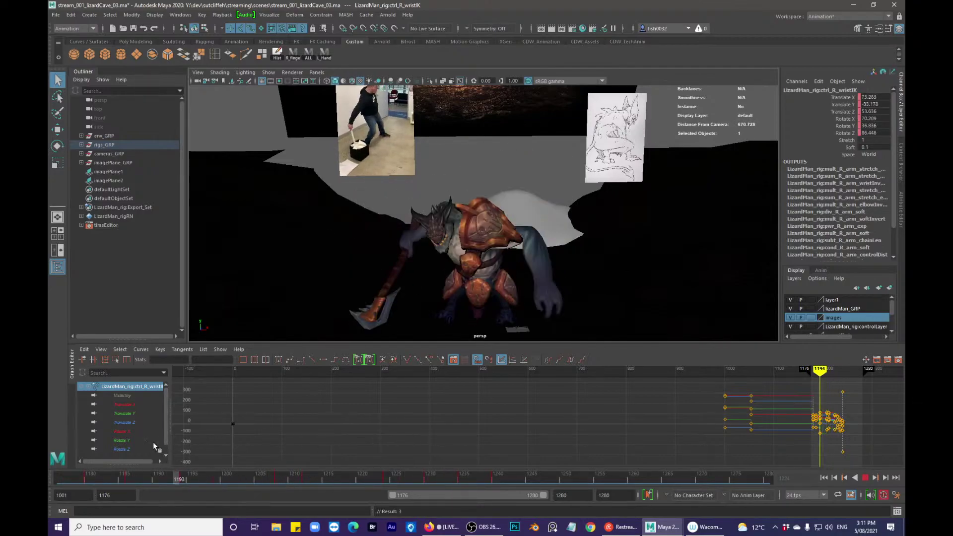
key(alt+shift+v)
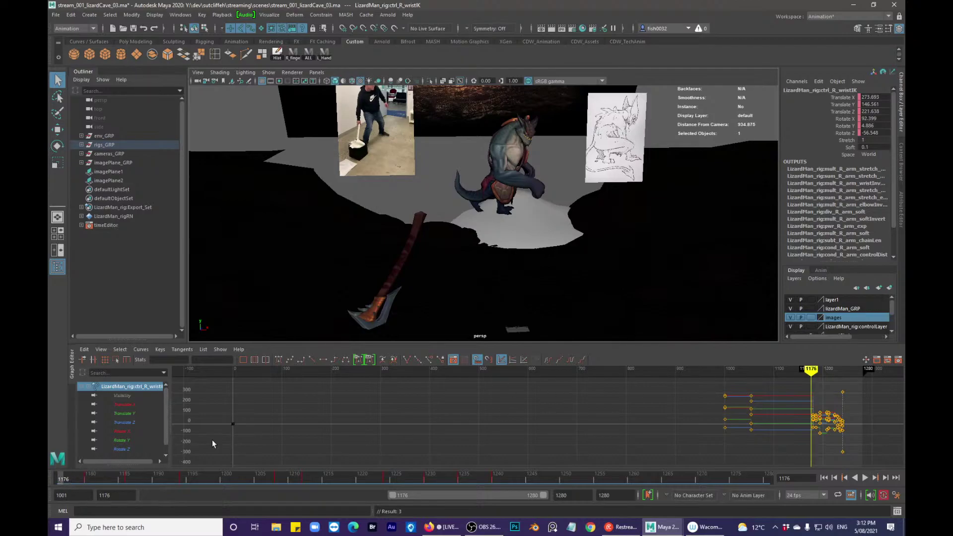
key(alt+v)
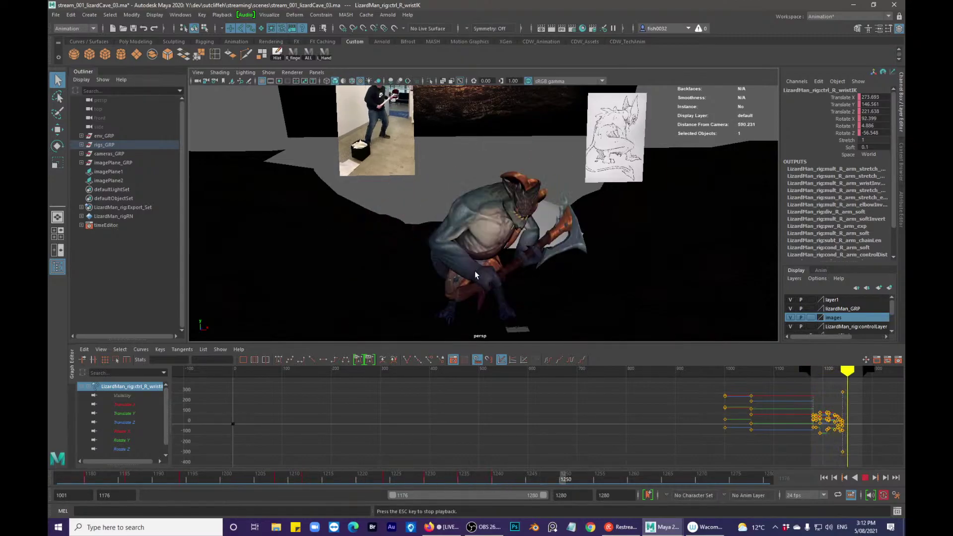
key(alt+v)
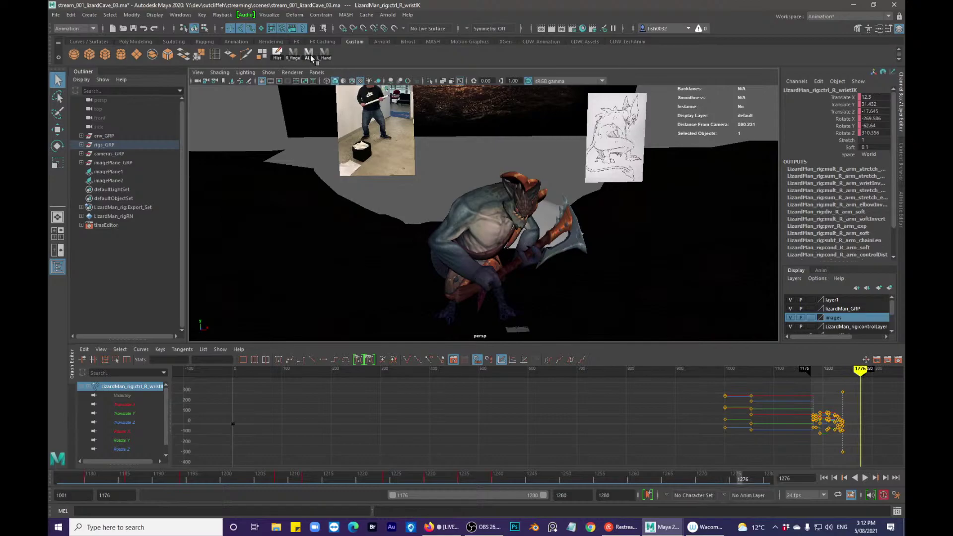
- Select all the lizard man's controls, play back the stepped animation, and step through the key poses back to frame 1224
click(310, 55)
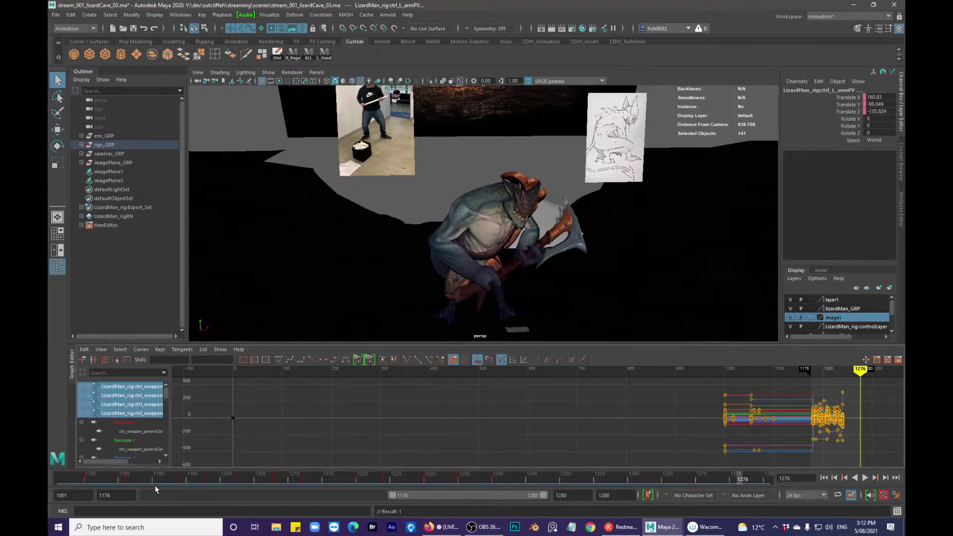
key(alt+v)
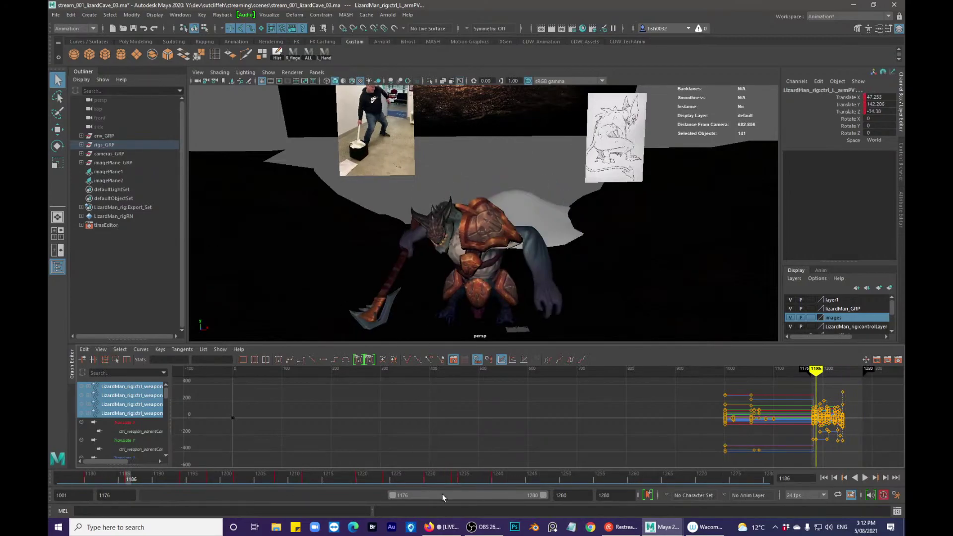
drag(426, 476, 497, 470)
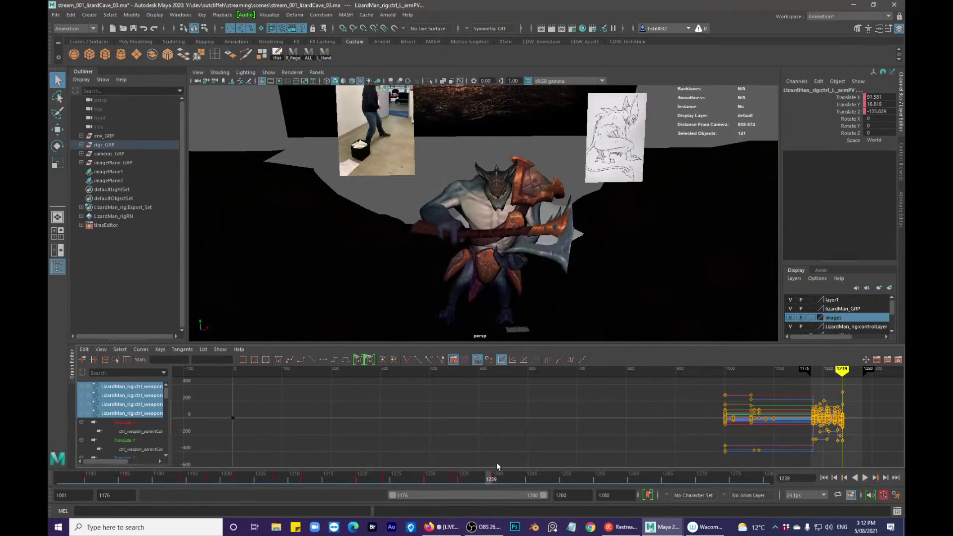
key(comma)
key(comma)
key(comma)
key(period)
key(comma)
key(comma)
key(comma)
key(period)
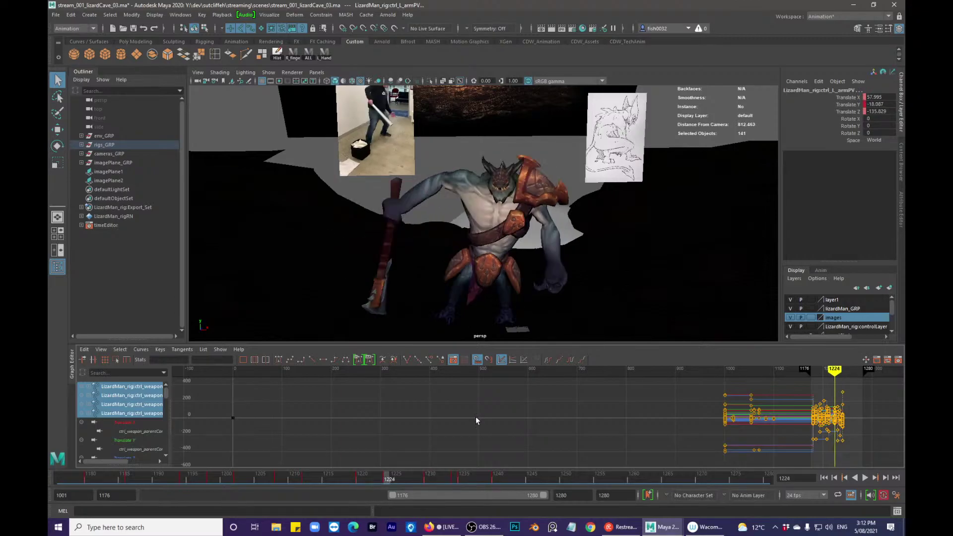
- Rotate the upper spine FK control (spine03FK) at frame 1224 to about 11, -2.1, -3.7
mouse_move(485, 222)
alt+mouse_down()
mouse_move(490, 237)
mouse_move(495, 213)
alt+mouse_up()
click(485, 232)
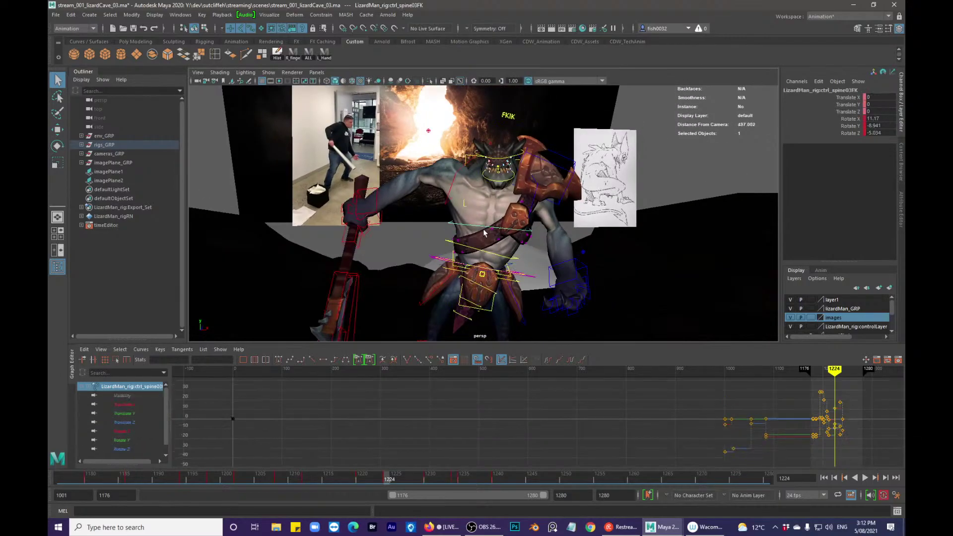
key(e)
drag(547, 192, 631, 163)
key(q)
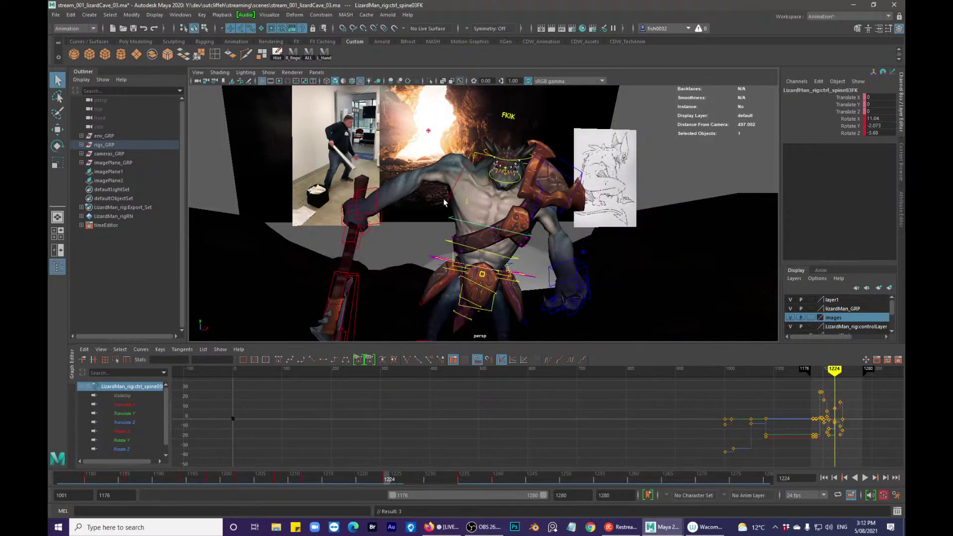
- Rotate the right clavicle control at frame 1224 to about -3.3 in Y and 40 in Z
click(463, 178)
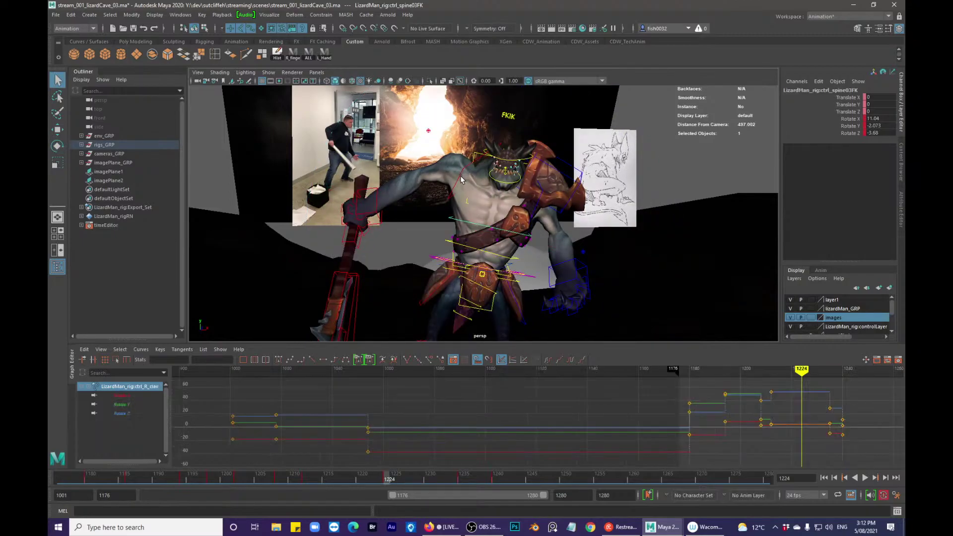
key(e)
drag(516, 298, 599, 238)
key(q)
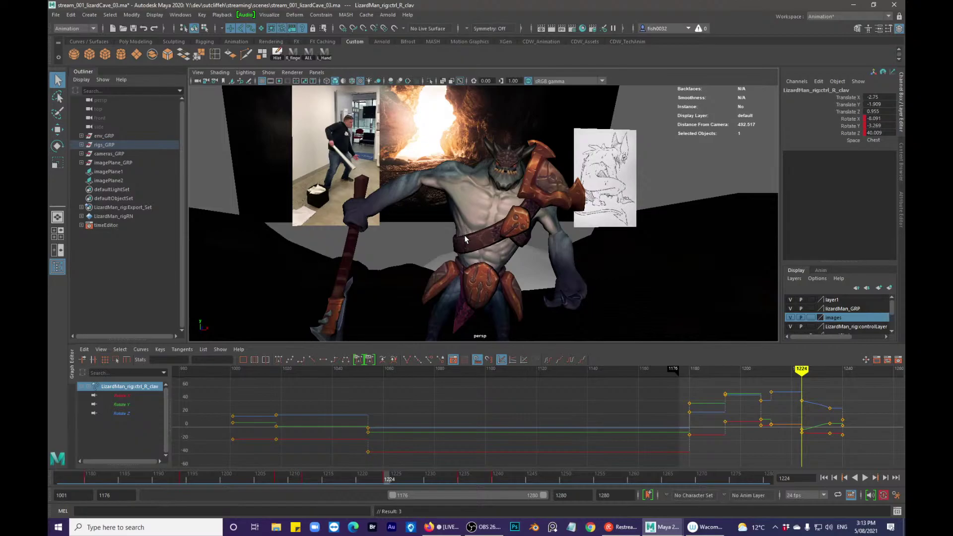
- Frame the lizard man with both reference images and replay the animation from frame 1176, stopping near frame 1235
mouse_move(461, 241)
alt+right_down()
mouse_move(484, 242)
mouse_move(406, 248)
alt+right_up()
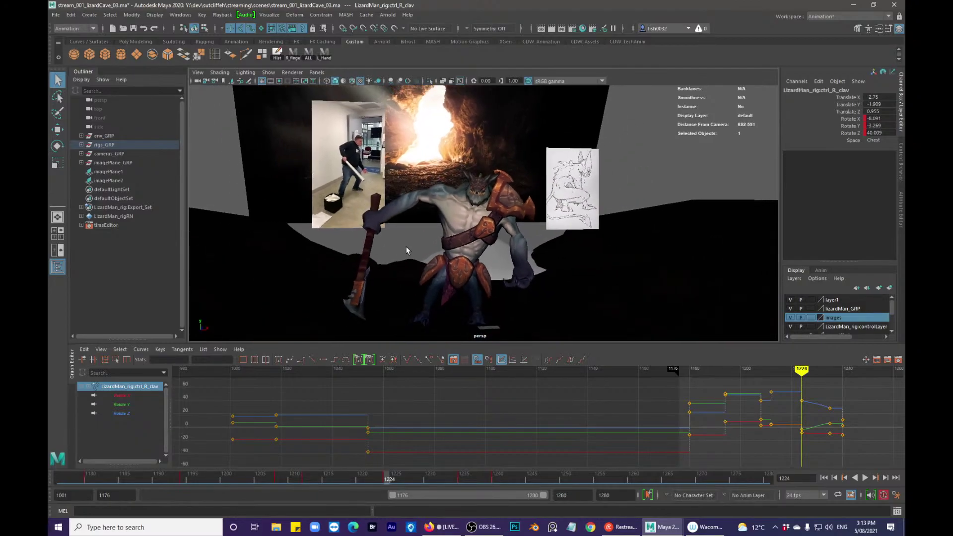
alt+middle_drag(415, 237, 453, 233)
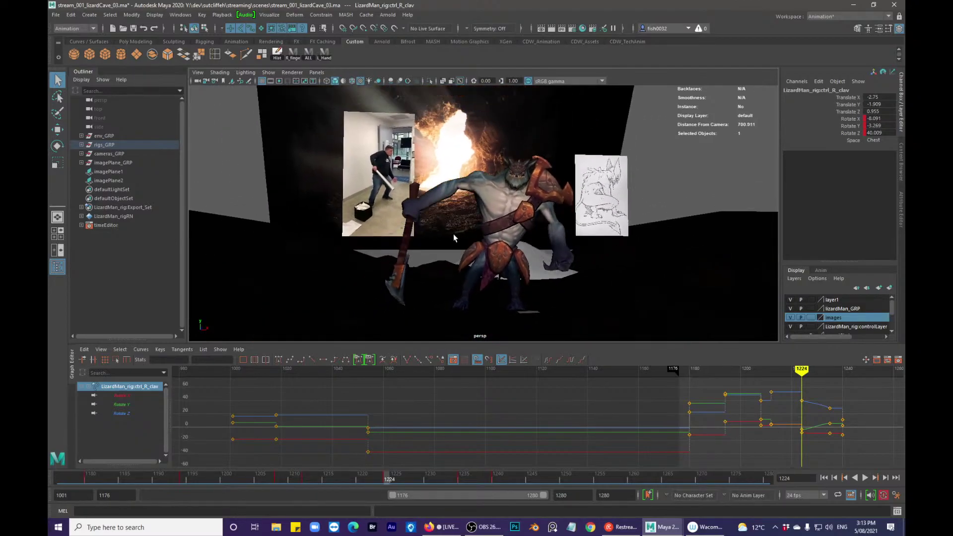
alt+right_drag(454, 238, 466, 234)
key(alt+shift+v)
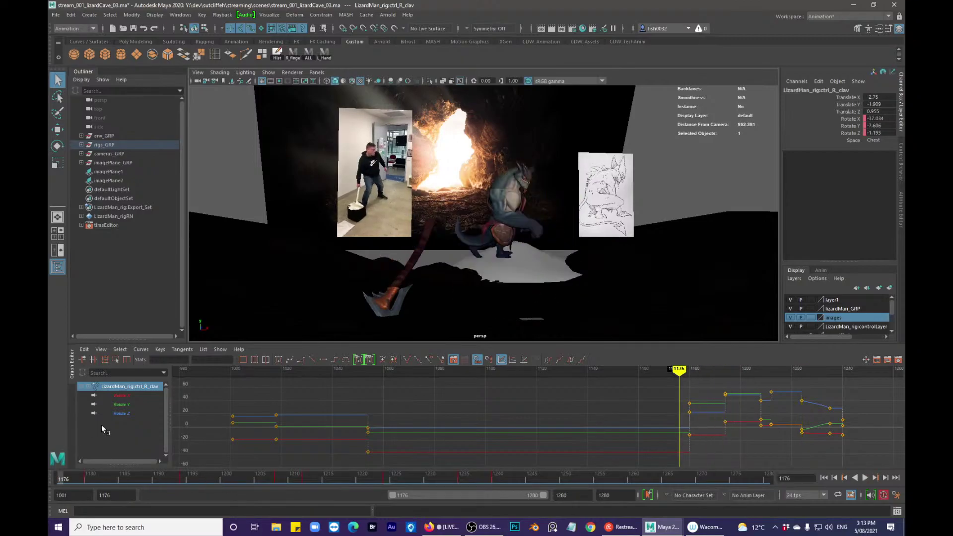
key(alt+v)
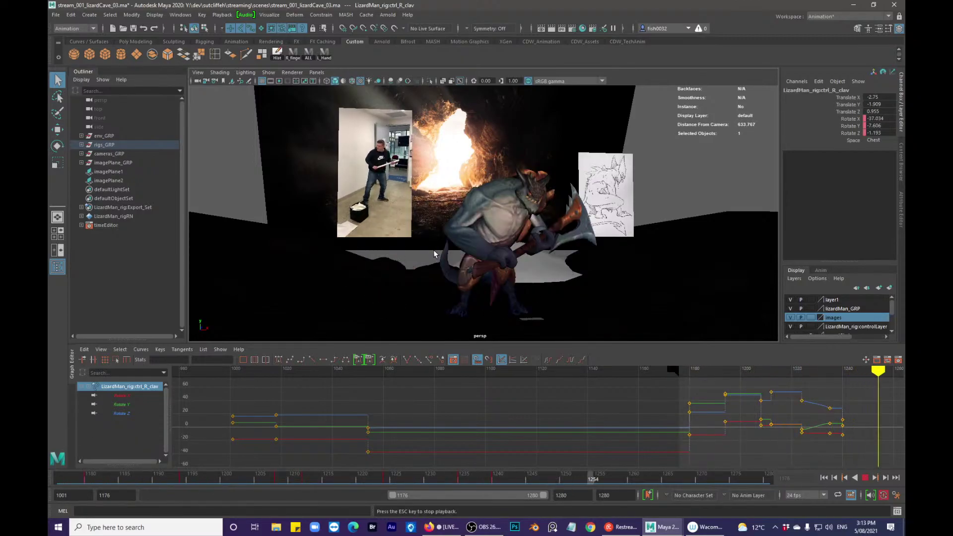
click(442, 478)
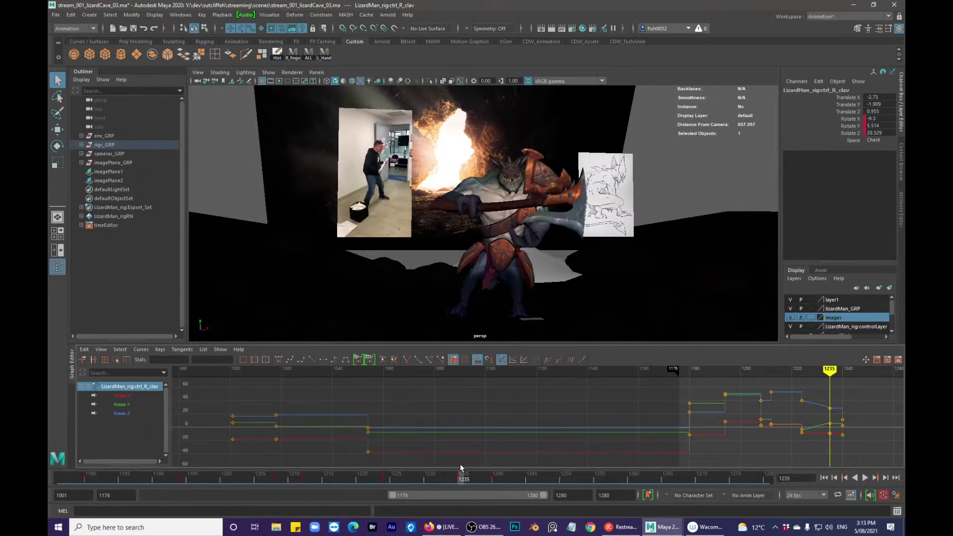
- Rotate the neck control at the frame 1240 key pose to about 2.3, 5.4, -20.6
key(period)
alt+drag(497, 233, 517, 228)
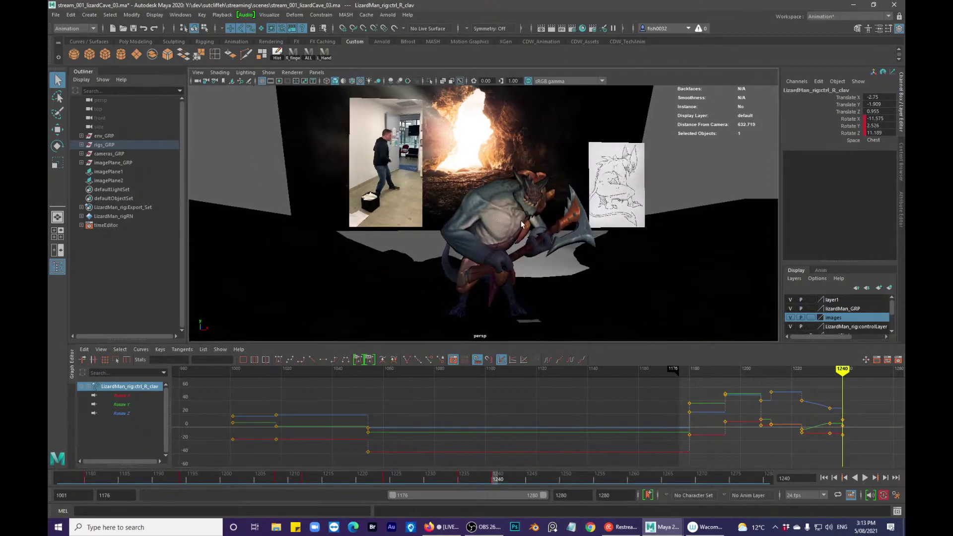
click(503, 225)
key(e)
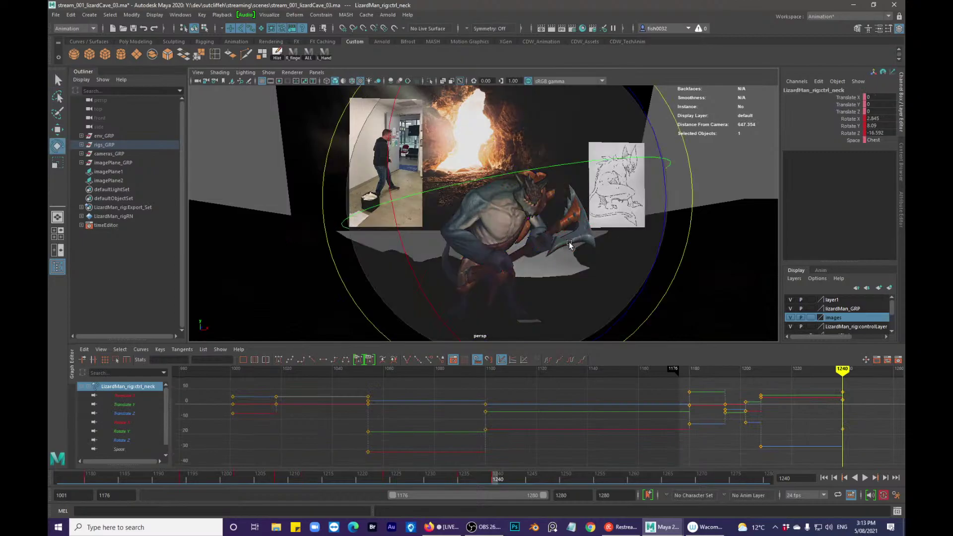
drag(659, 246, 655, 257)
key(alt+1)
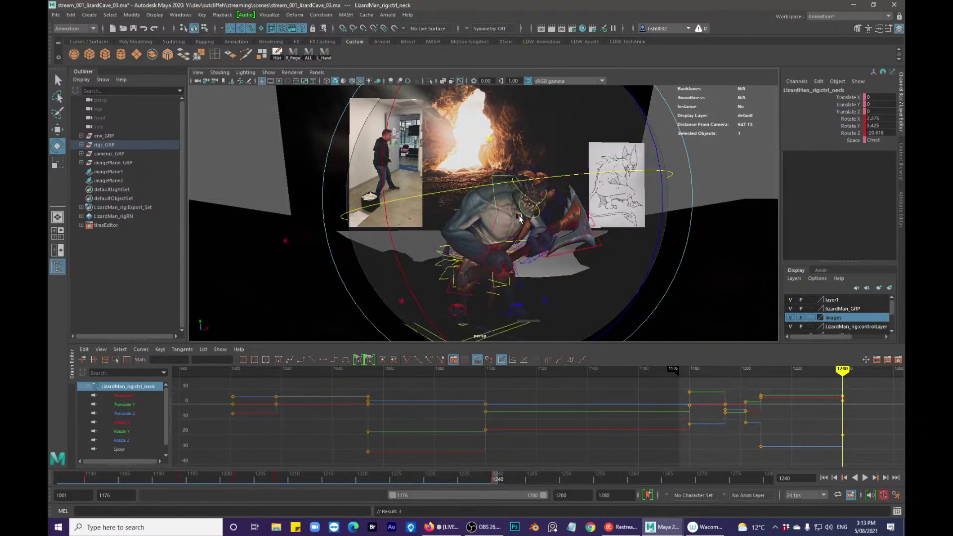
- Rotate the head control at frame 1240 to about -50.2, -9.2, 26.7
key(q)
click(551, 214)
key(alt+1)
key(e)
drag(565, 252, 693, 167)
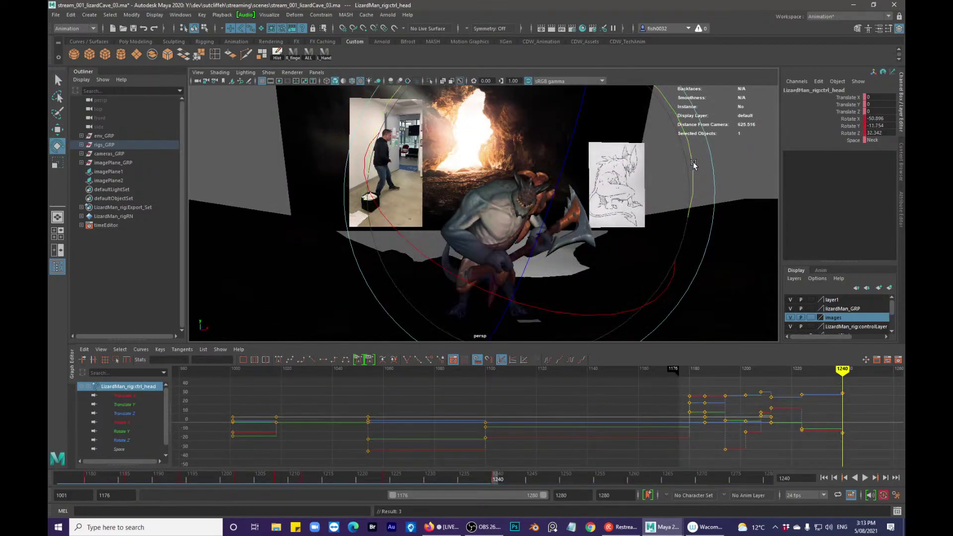
key(q)
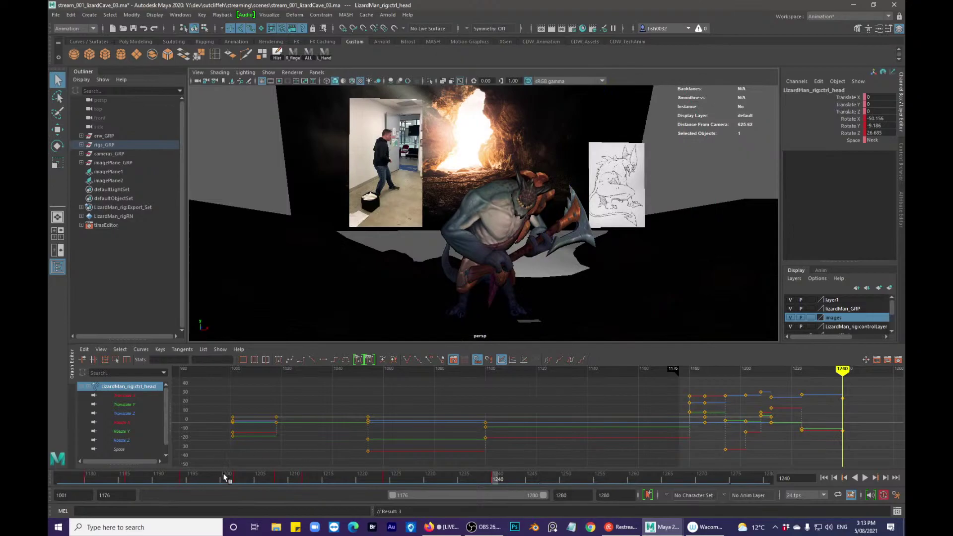
- Play back the revised poses with all controls selected, and scrub back to frame 1176
key(alt+v)
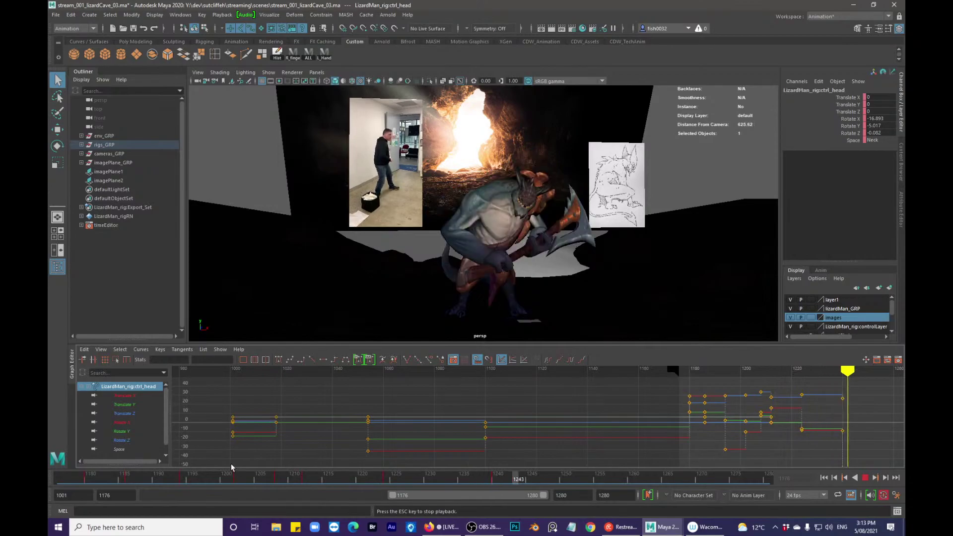
key(Escape)
click(308, 53)
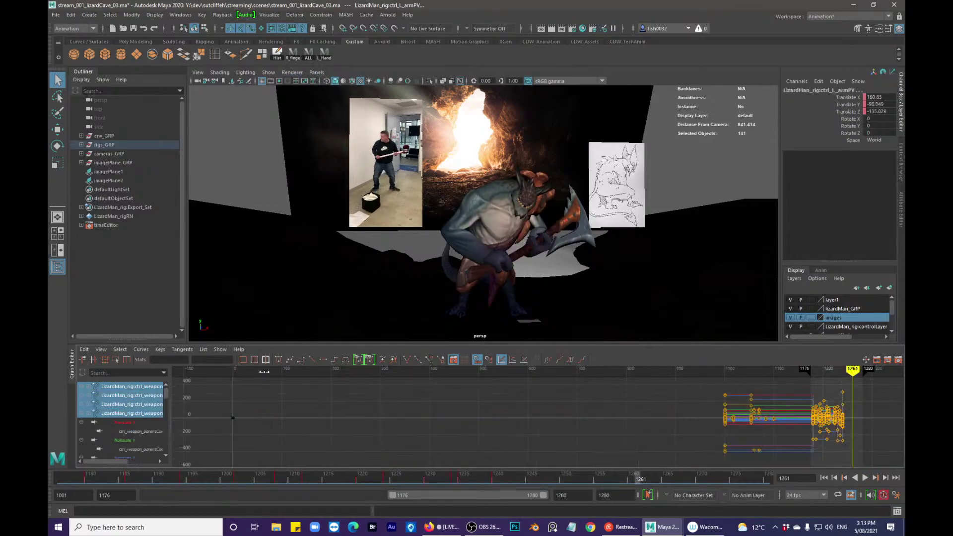
key(alt+v)
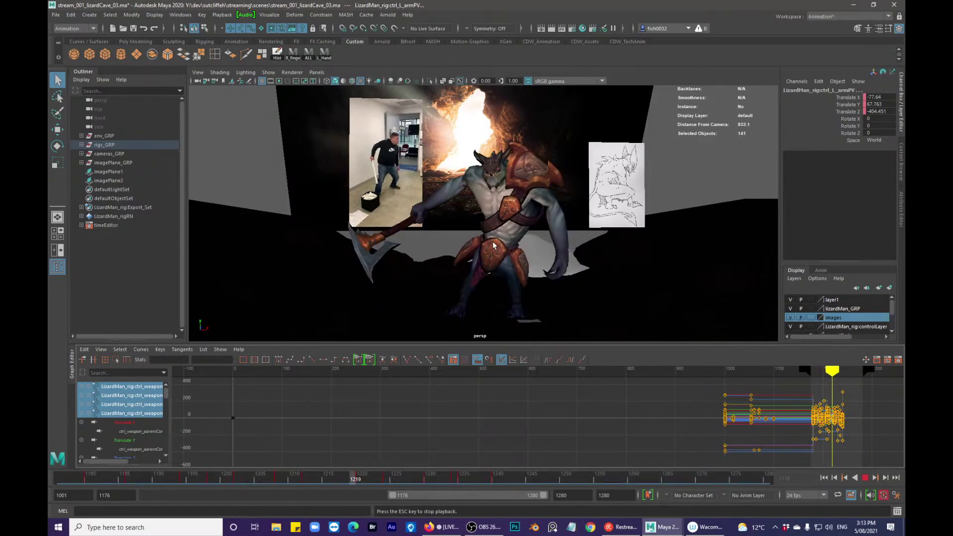
key(Escape)
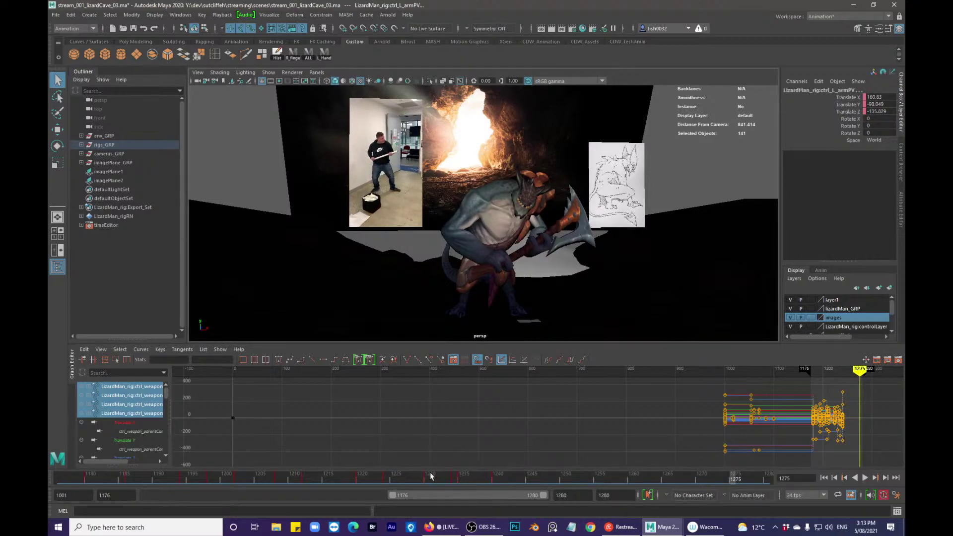
mouse_move(414, 482)
mouse_down()
mouse_move(403, 480)
mouse_move(507, 475)
mouse_move(458, 467)
mouse_move(521, 468)
mouse_move(60, 476)
mouse_up()
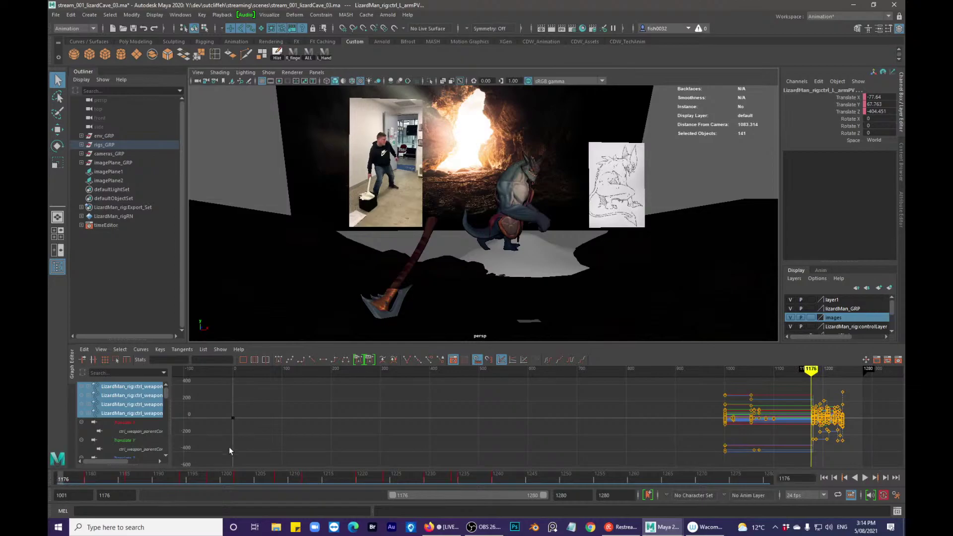
- Extend the playback range to start at frame 1001 and play the animation from the first frame
drag(392, 495, 147, 495)
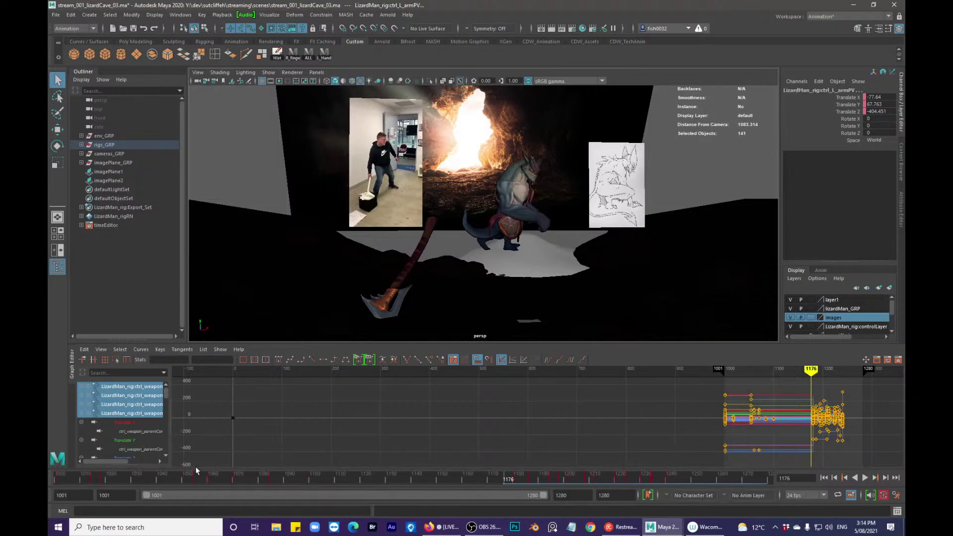
click(53, 476)
key(alt+v)
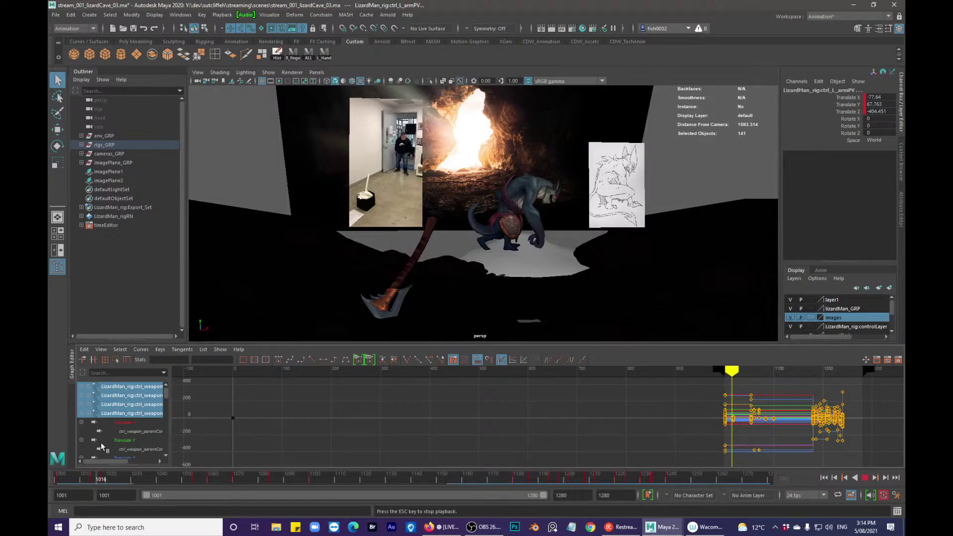
key(Escape)
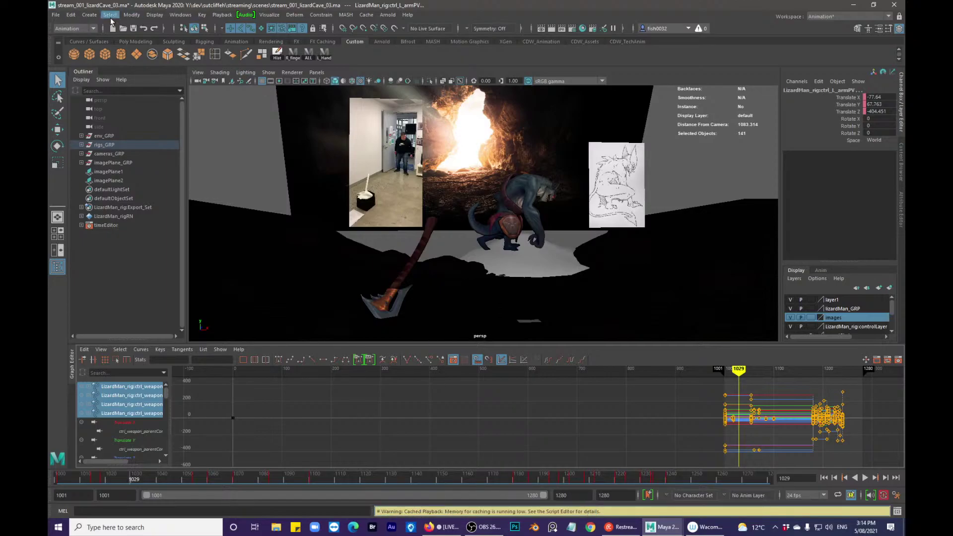
- Save the scene and return to frame 1001
click(57, 15)
click(78, 51)
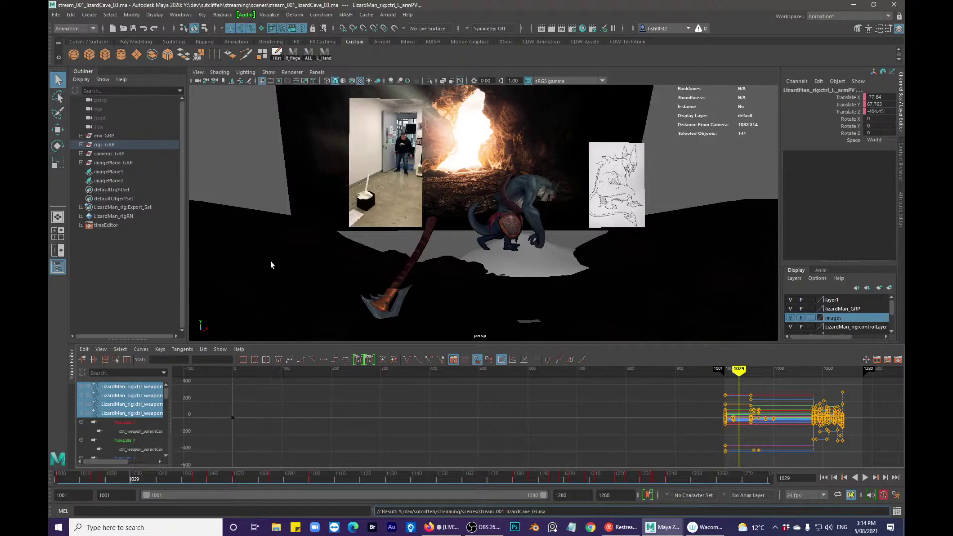
click(61, 476)
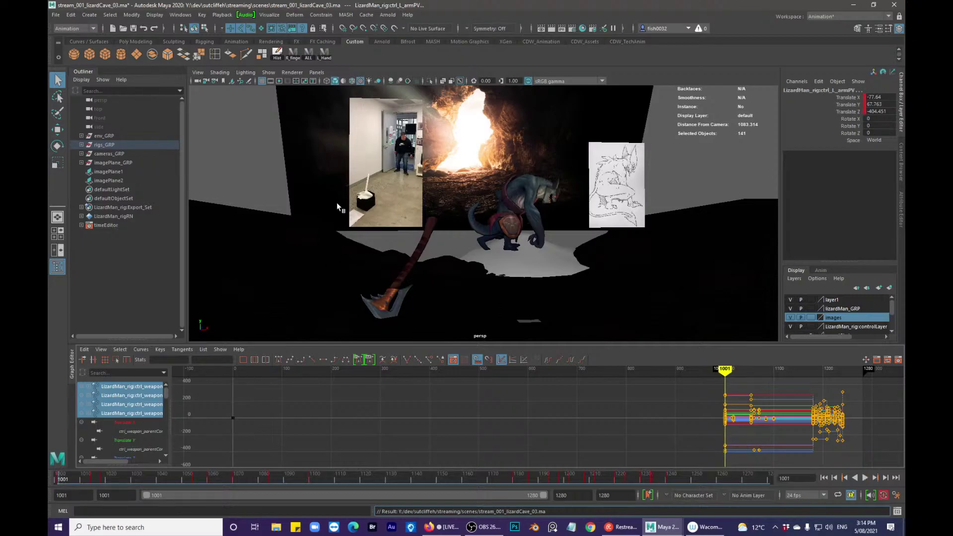
- Bring the floating render camera view over the main viewport, with the animation at frame 1003
alt+right_drag(337, 203, 338, 227)
alt+drag(332, 240, 313, 258)
mouse_move(60, 484)
mouse_down()
mouse_move(261, 460)
mouse_move(381, 464)
mouse_move(459, 482)
mouse_move(365, 475)
mouse_move(410, 474)
mouse_move(403, 469)
mouse_move(68, 474)
mouse_up()
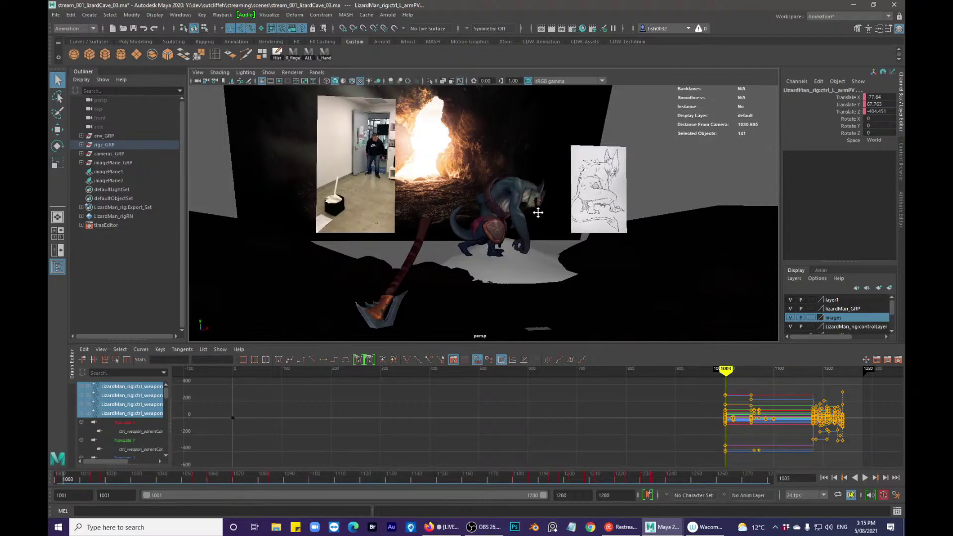
alt+drag(540, 211, 490, 238)
alt+drag(479, 196, 520, 218)
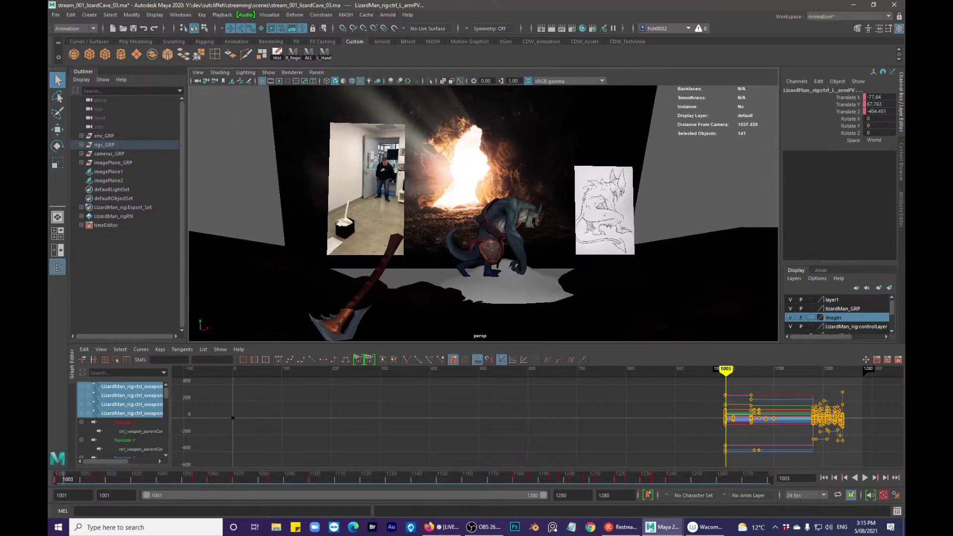
drag(904, 158, 355, 102)
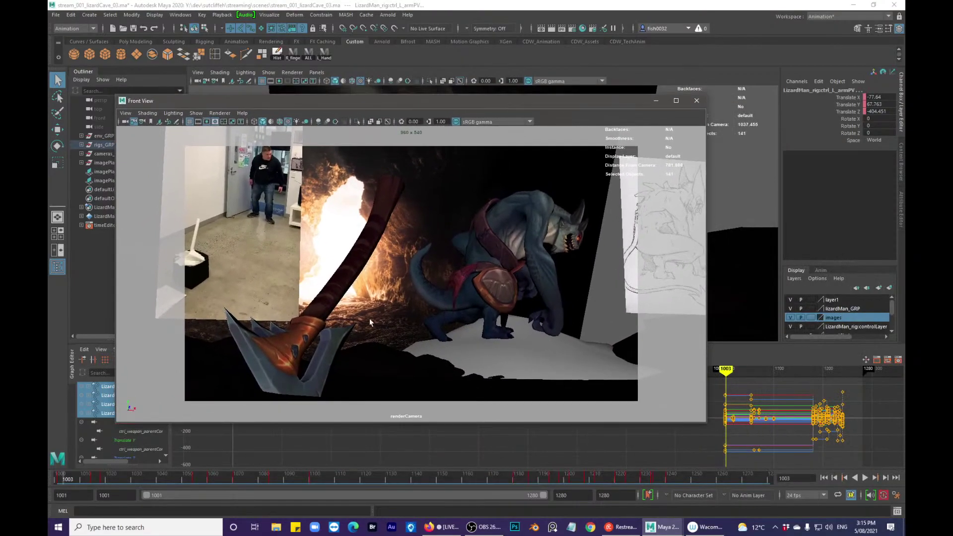
- Play the stepped animation through the render camera, replay the section around frame 1100, and return to frame 1001
key(alt+v)
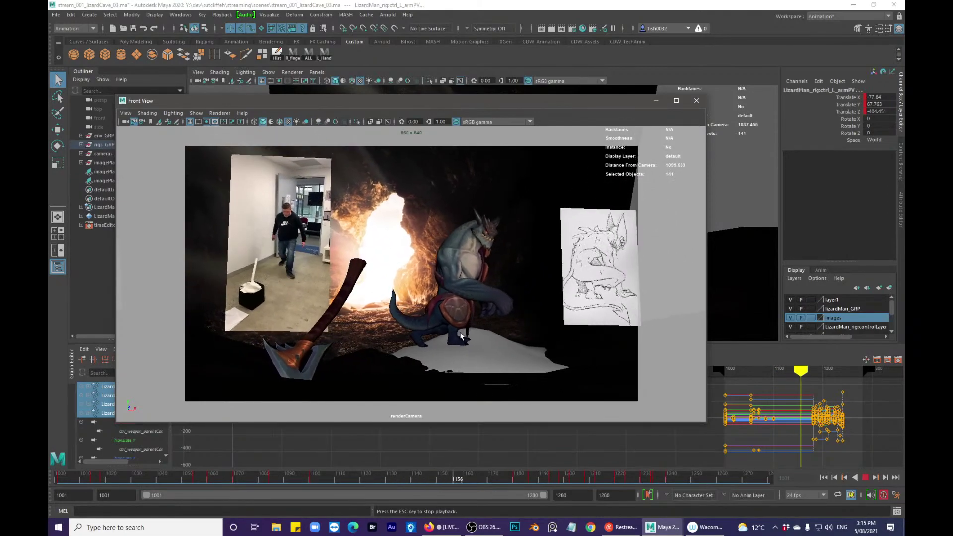
key(Escape)
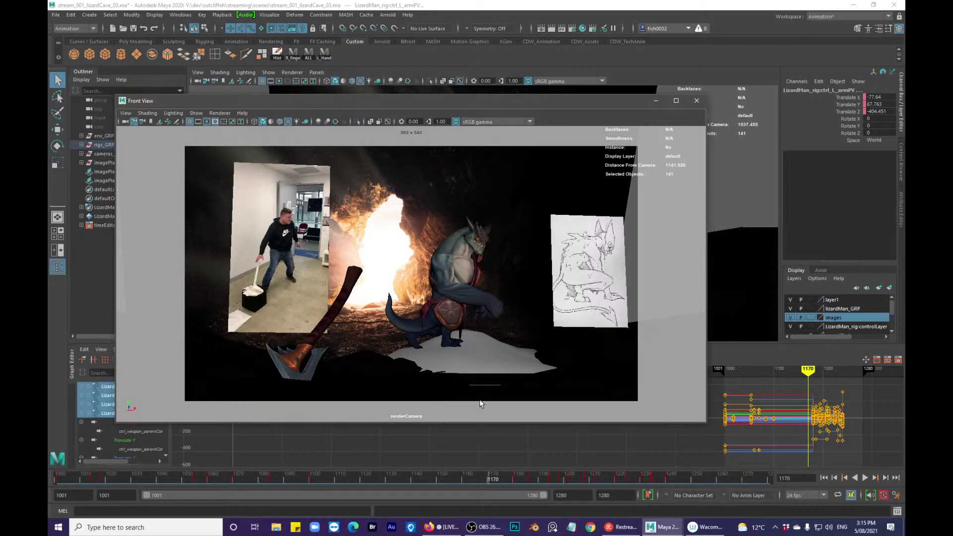
drag(370, 477, 309, 479)
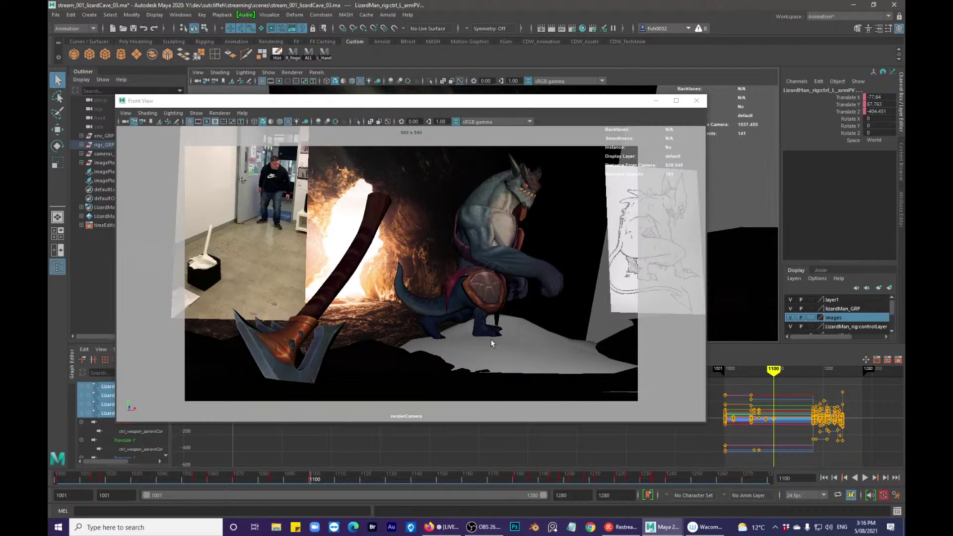
key(alt+v)
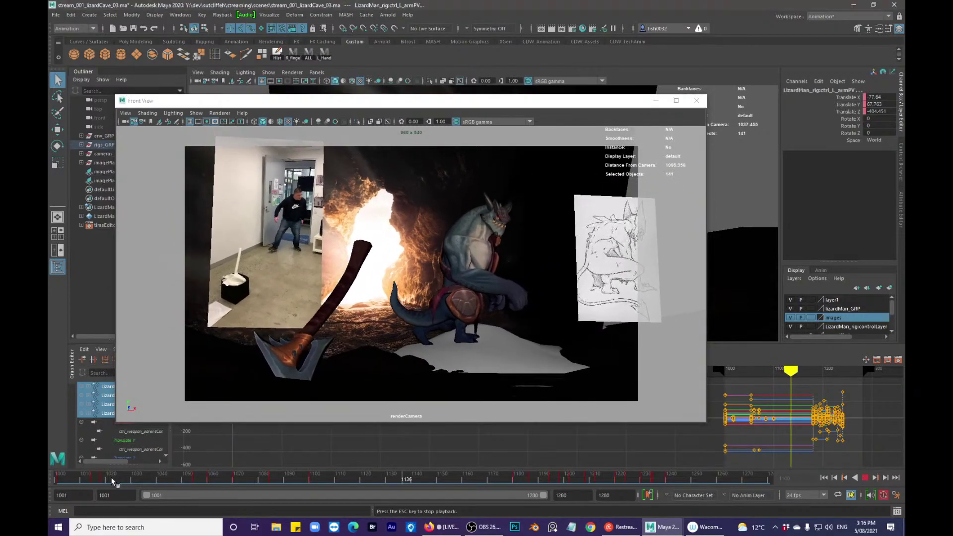
click(266, 477)
drag(267, 478, 310, 477)
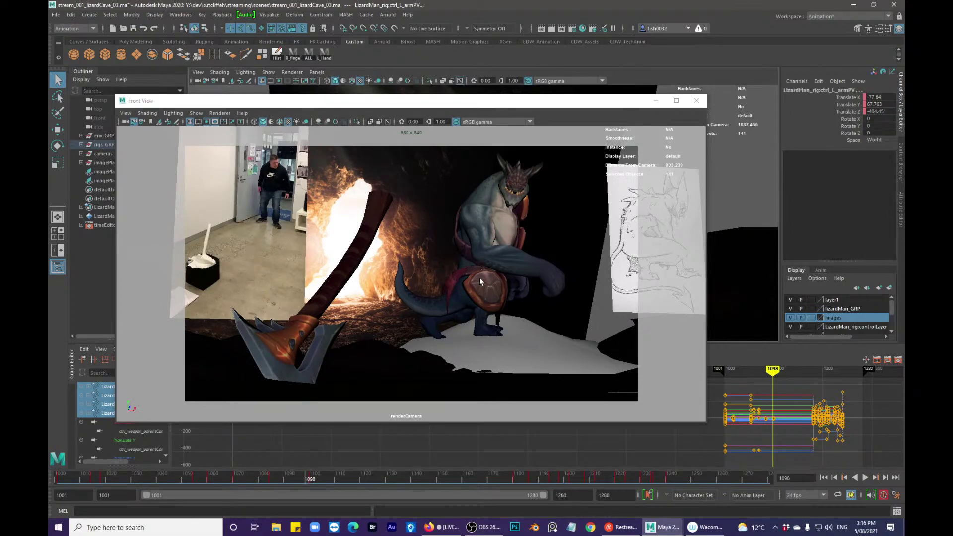
key(alt+v)
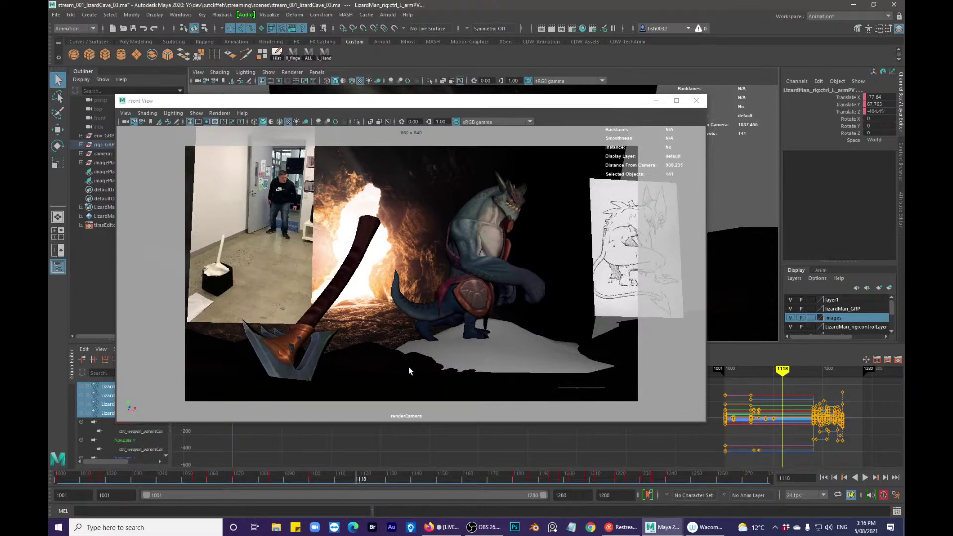
drag(357, 475, 62, 455)
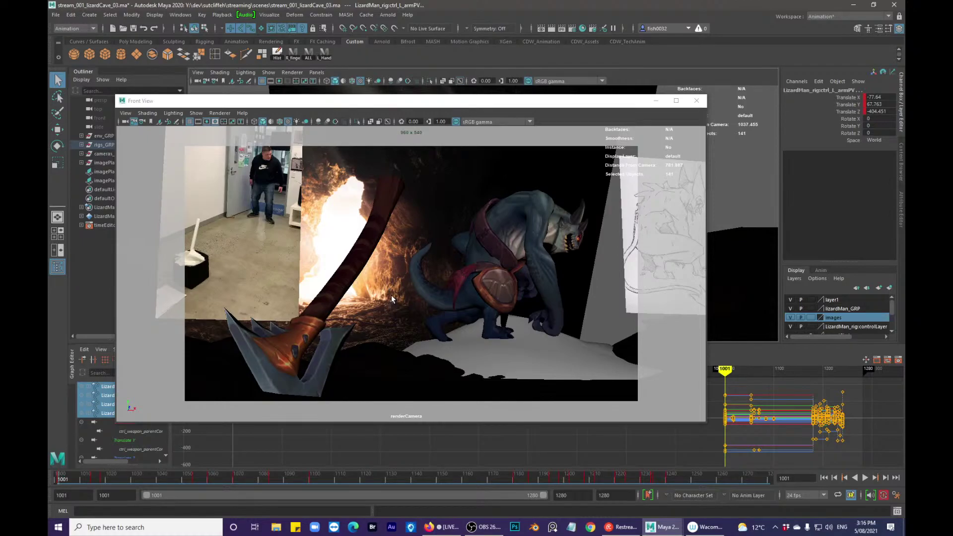
- Play the animation through the render camera from frame 1001 and clear the control selection
key(alt+v)
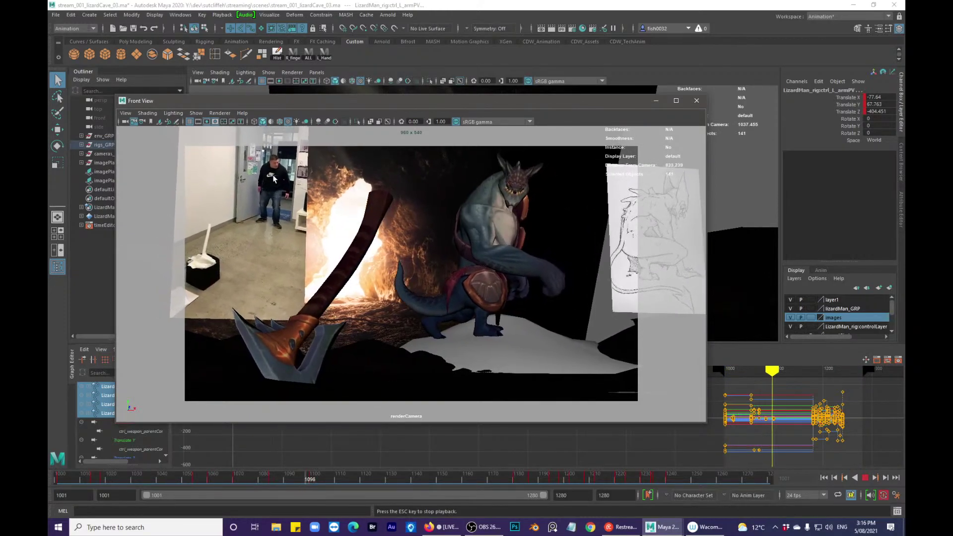
click(460, 297)
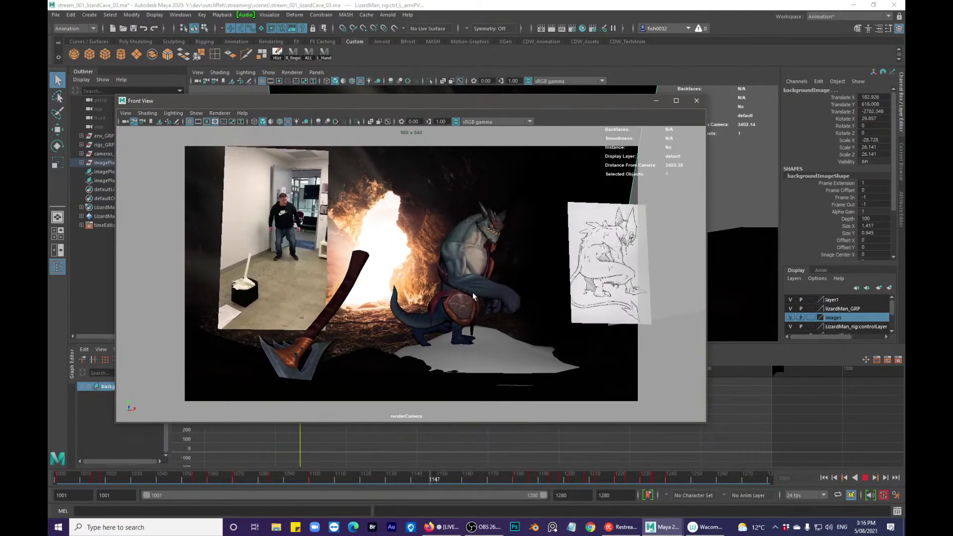
click(633, 233)
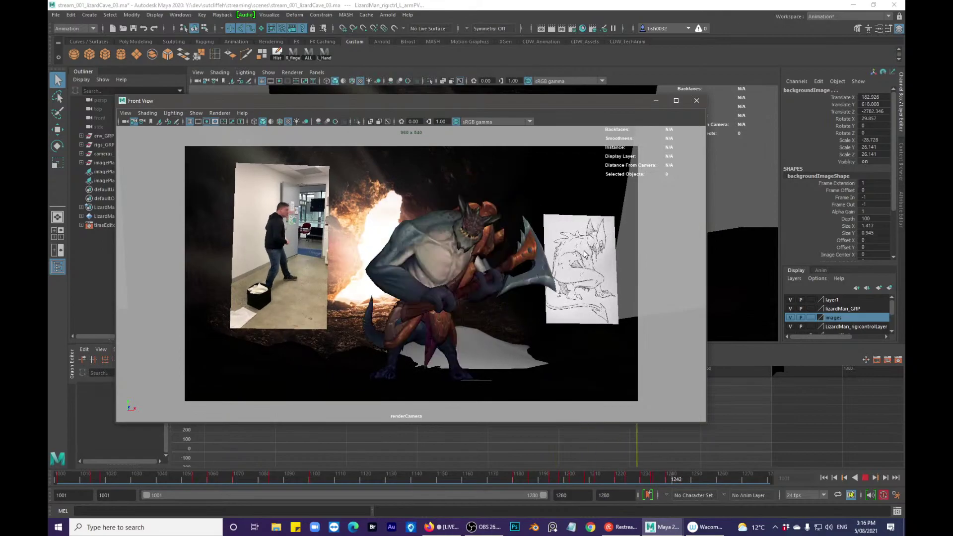
key(Escape)
- Replay the deselected animation through the render camera, compare it with the reference footage, and stop at frame 1215
key(alt+v)
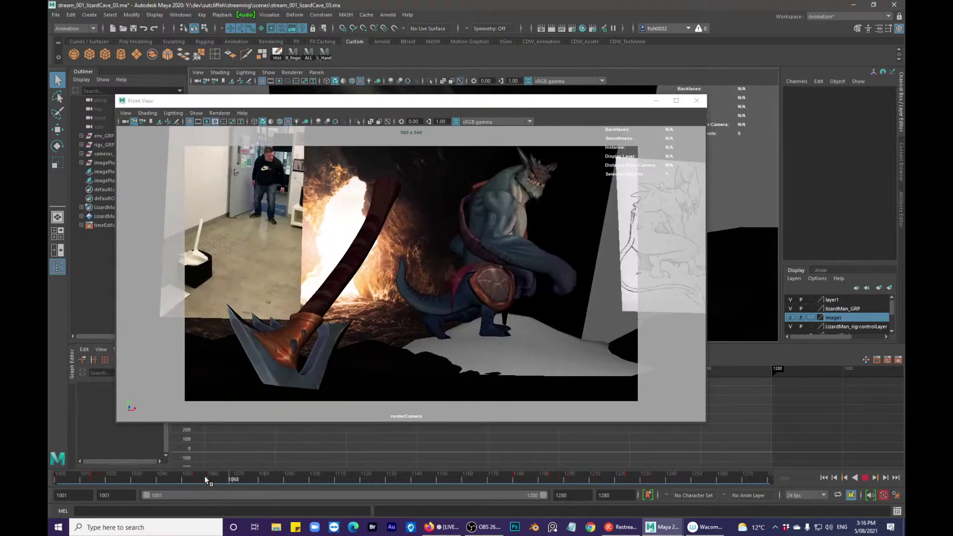
key(alt+v)
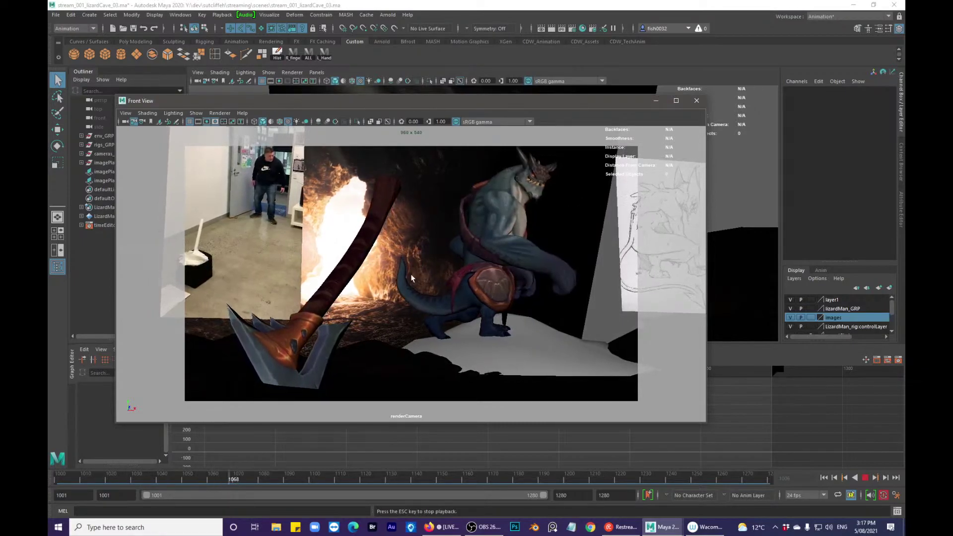
key(alt+v)
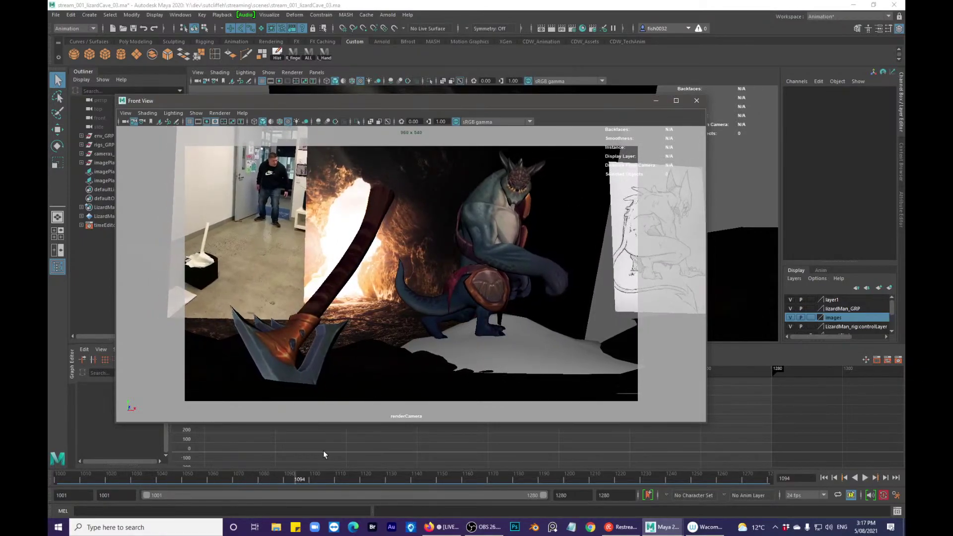
drag(270, 478, 74, 433)
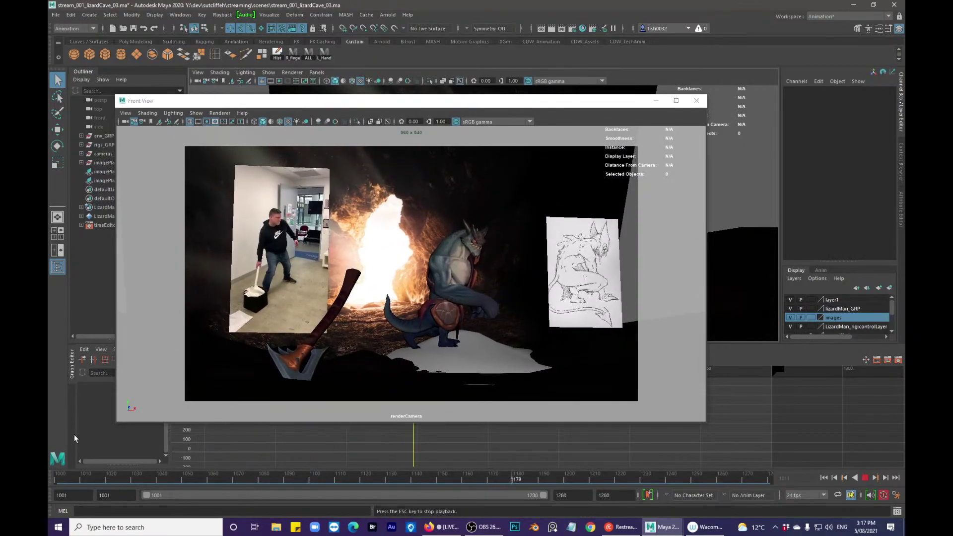
click(550, 231)
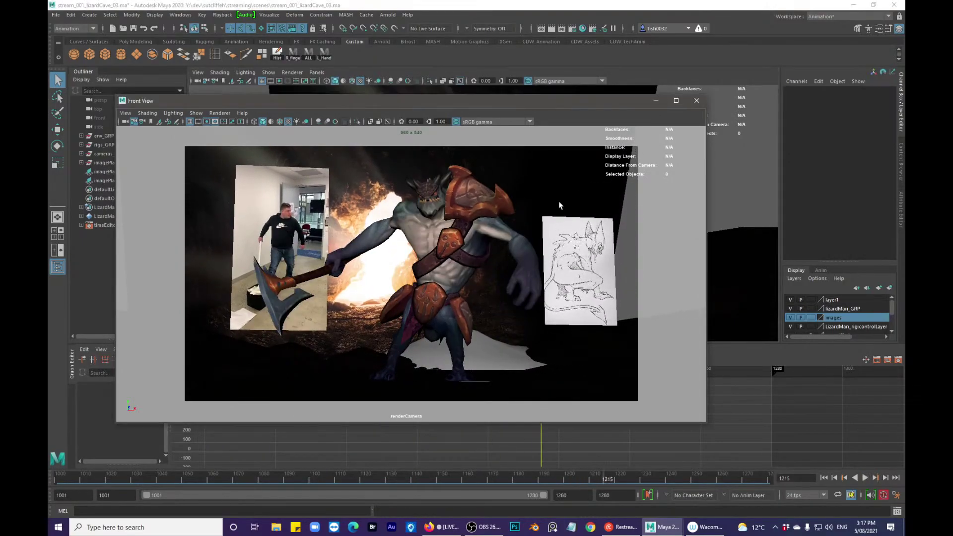
- Move the floating render camera view off the main viewport and frame the lizard man's full rig in the perspective view
drag(458, 106, 904, 154)
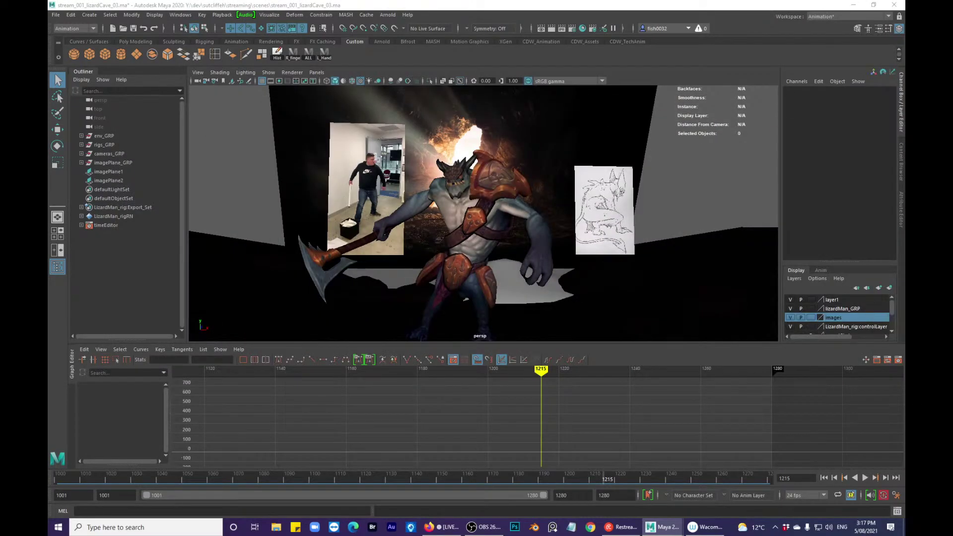
alt+drag(582, 230, 504, 334)
alt+middle_drag(504, 334, 517, 301)
alt+right_drag(517, 301, 481, 293)
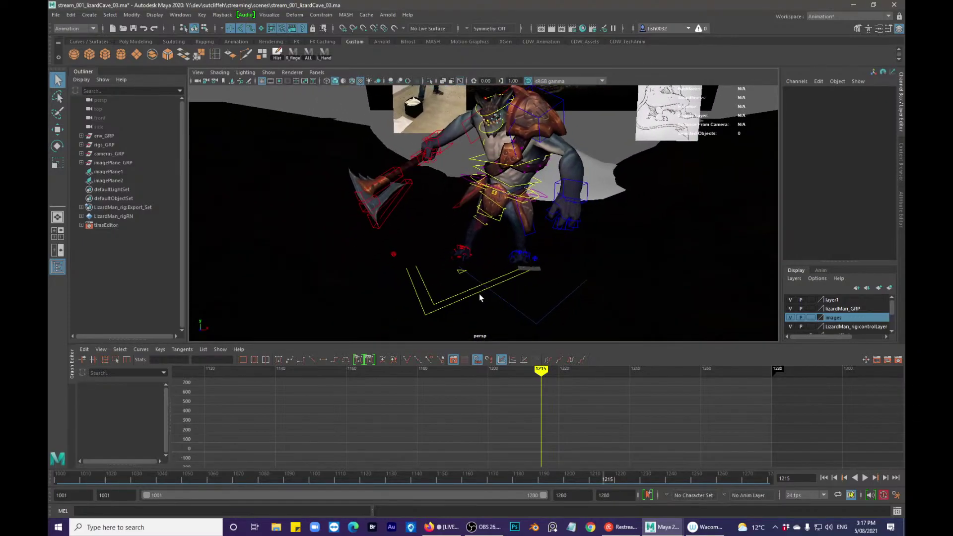
- Convert the world offset control's stepped keys at frames 1070 and 1180 to smooth tangents
click(464, 293)
click(470, 296)
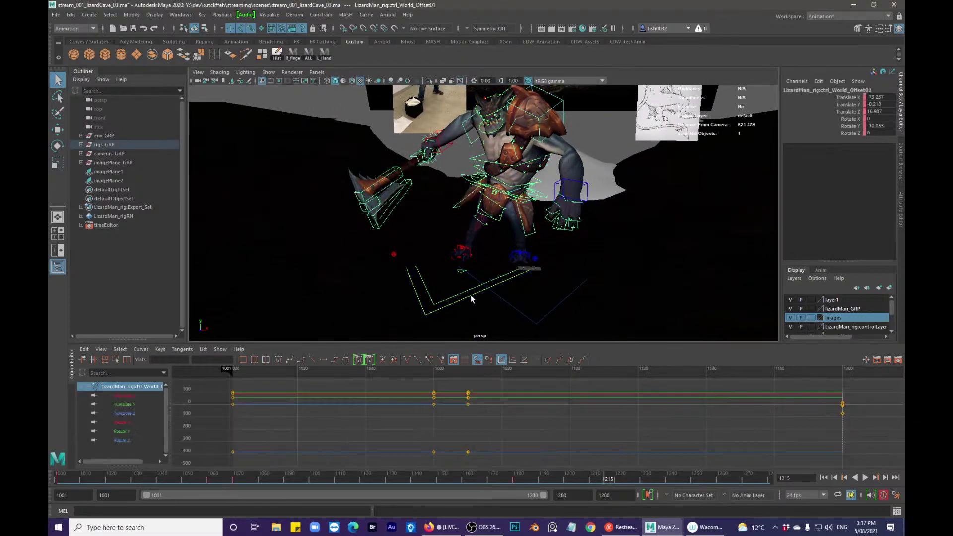
mouse_move(243, 470)
mouse_down()
mouse_move(230, 470)
mouse_move(475, 462)
mouse_move(516, 477)
mouse_up()
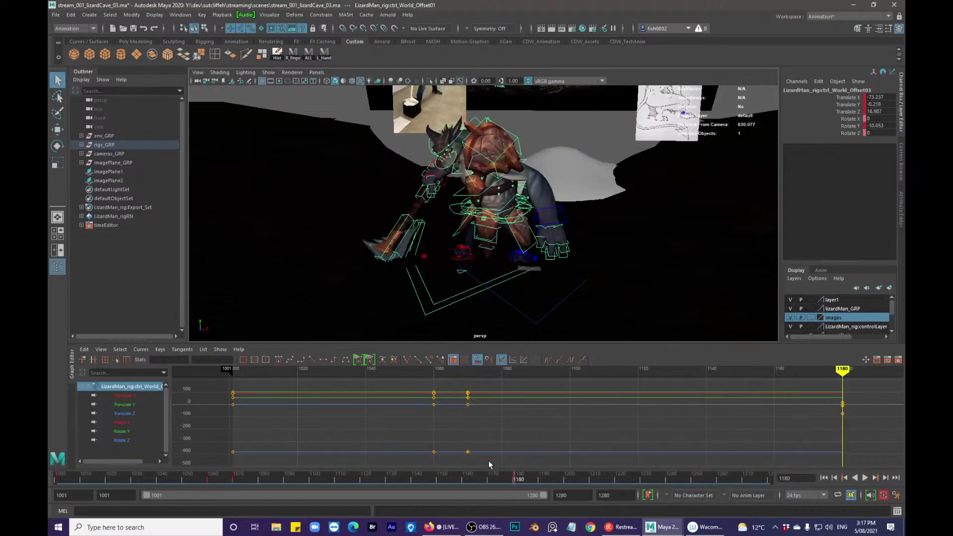
key(s)
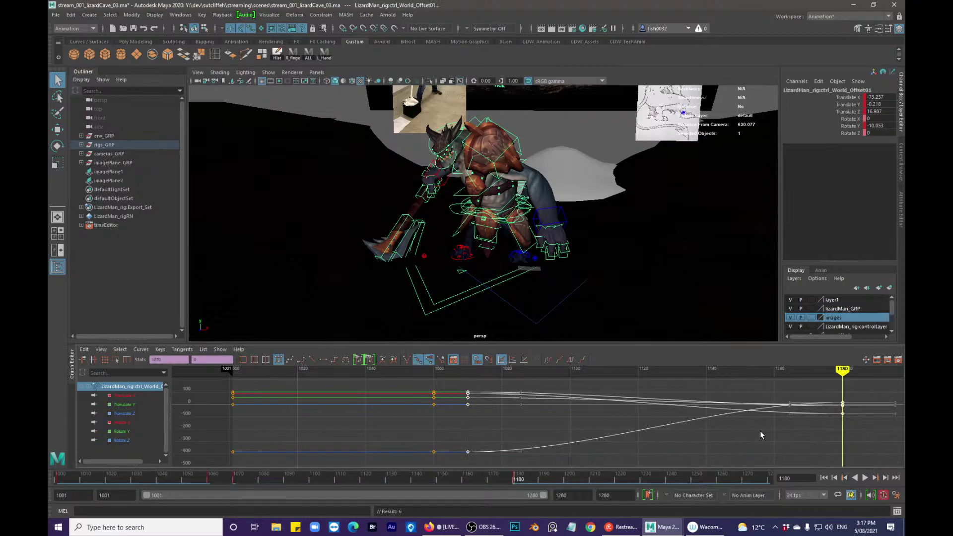
- Play the animation from frame 1001 in the perspective view to check the smoothed world offset movement
key(alt+v)
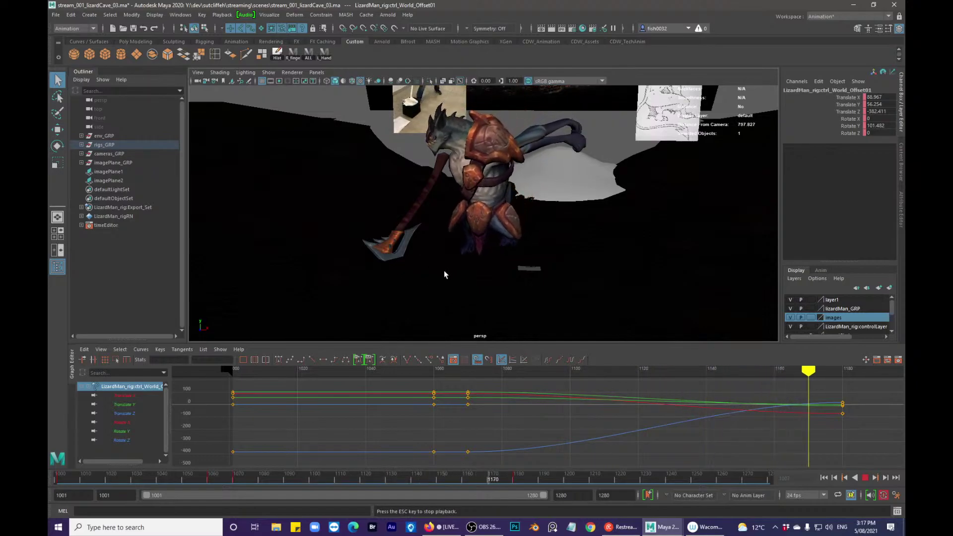
key(Escape)
drag(200, 478, 52, 451)
key(alt+v)
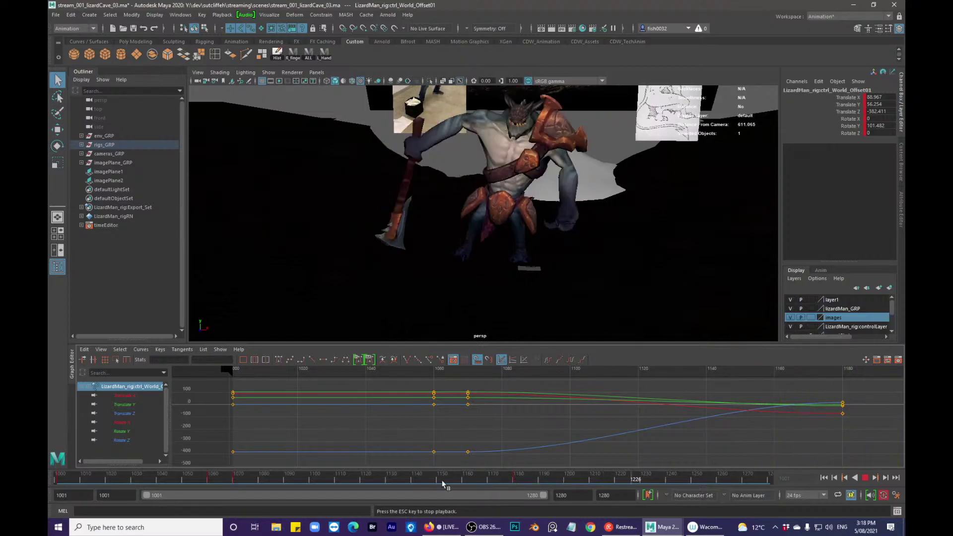
- Move the world offset control's keys at frame 1070 to frame 1080
click(238, 480)
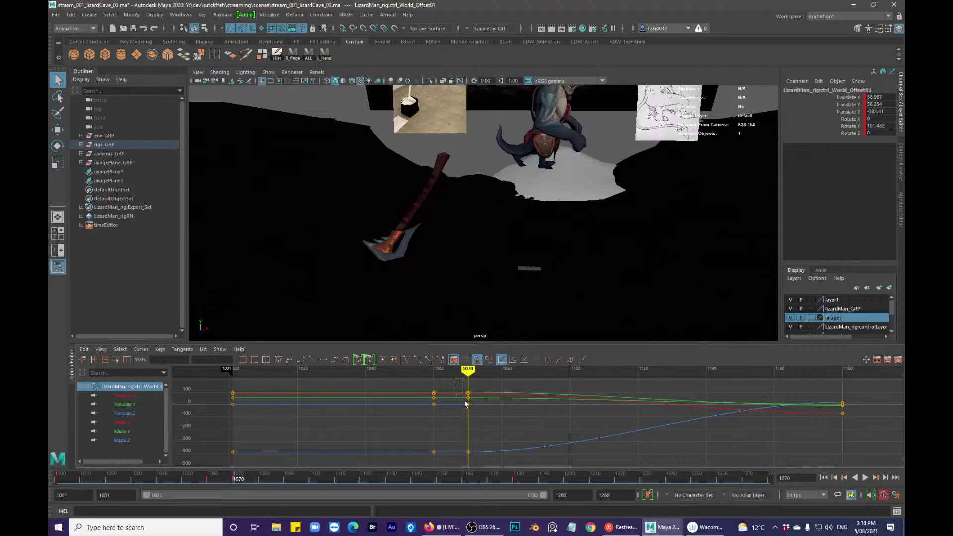
drag(460, 394, 483, 439)
middle_drag(482, 439, 486, 443)
click(578, 399)
- Check the frames around the landing pose and move the world offset control's keys at frame 1180 to frame 1186
drag(732, 421, 861, 425)
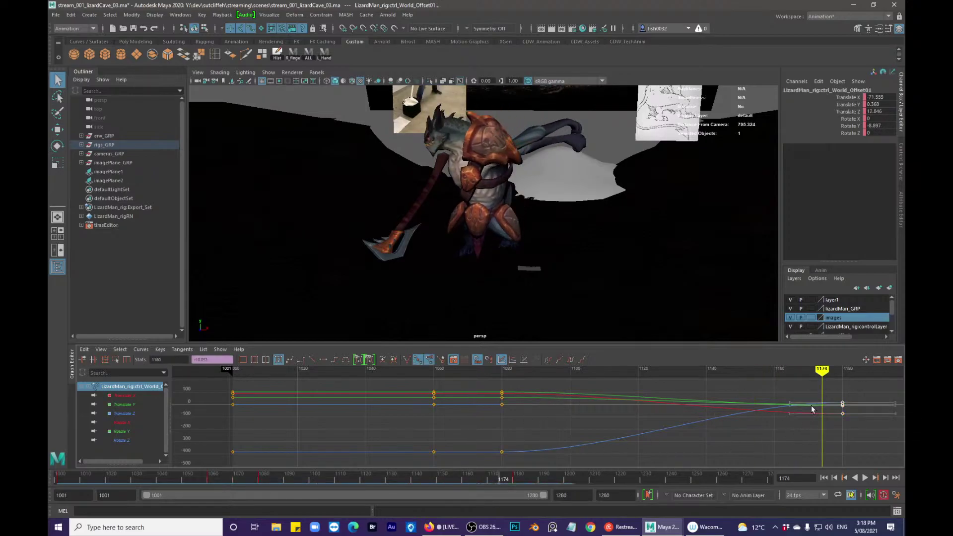
click(515, 481)
key(alt+period)
key(alt+period)
key(alt+period)
key(alt+period)
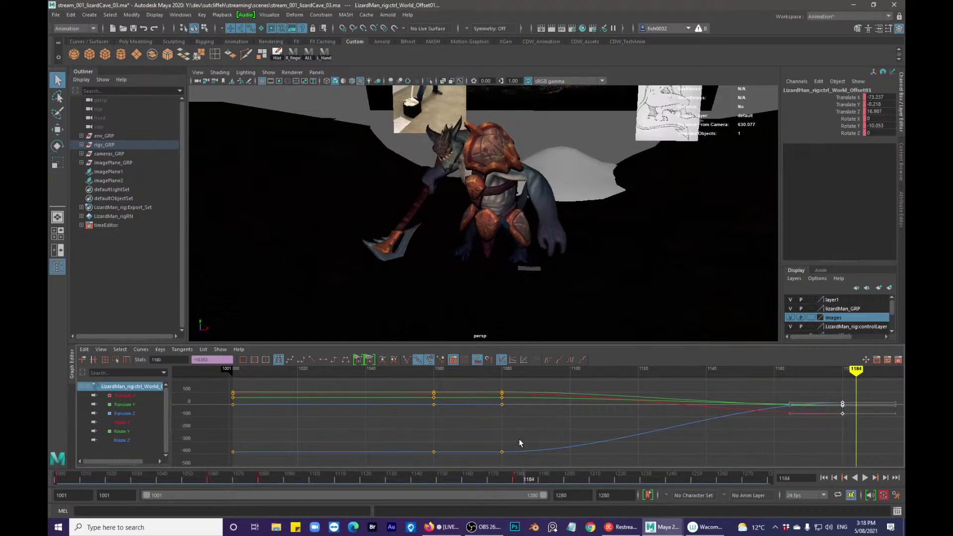
key(alt+period)
key(alt+period)
key(alt+period)
key(alt+period)
key(alt+period)
key(alt+period)
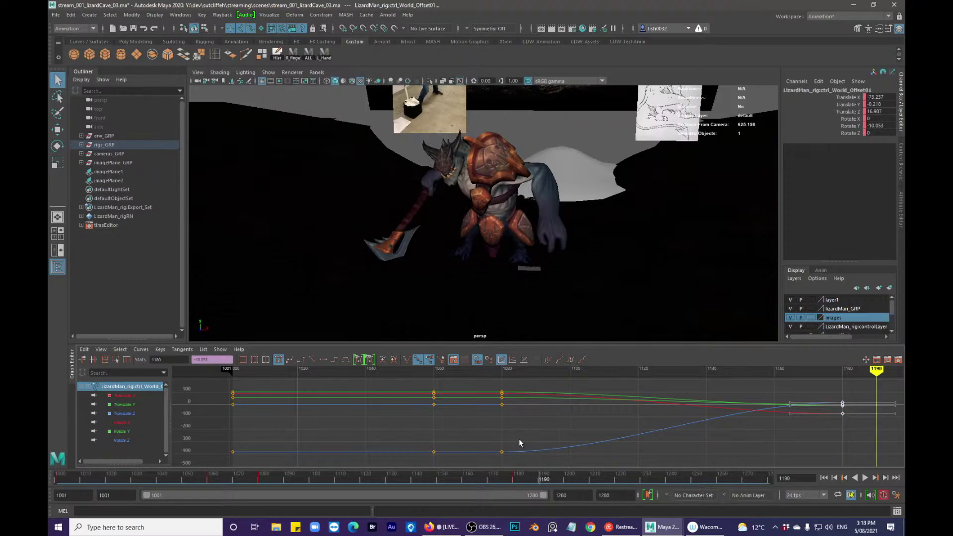
key(alt+comma)
key(alt+comma)
key(alt+comma)
key(alt+comma)
key(alt+comma)
key(alt+comma)
key(alt+comma)
key(alt+comma)
key(alt+comma)
key(alt+comma)
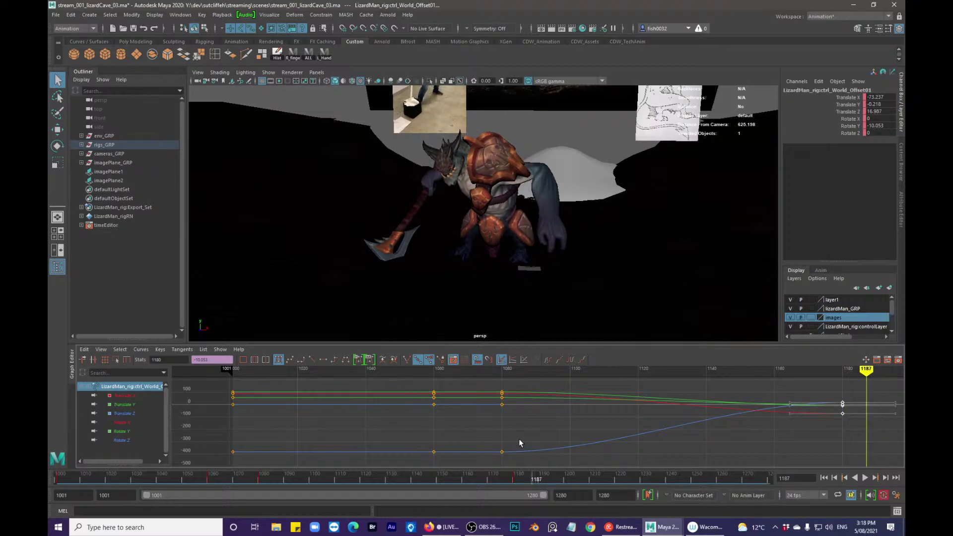
key(shift+period)
key(shift+period)
key(shift+period)
key(shift+period)
key(shift+period)
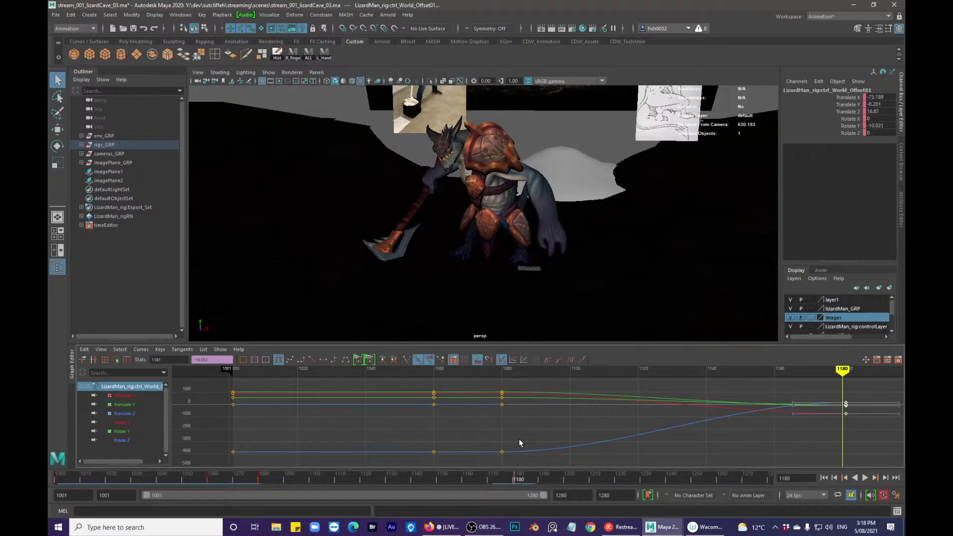
key(shift+period)
- Step frame by frame through frames 1181 to 1197 to check the landing timing against the retimed keys
key(alt+period)
key(alt+period)
key(alt+period)
key(alt+period)
key(alt+period)
key(alt+period)
key(alt+period)
key(alt+period)
key(alt+period)
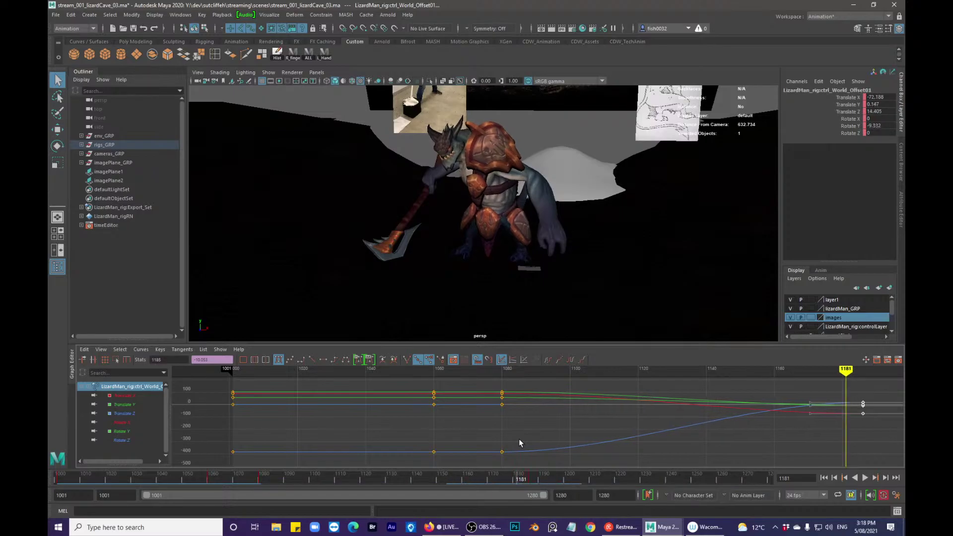
key(alt+period)
key(alt+period)
key(alt+period)
key(alt+comma)
key(alt+comma)
key(alt+comma)
key(alt+comma)
key(alt+comma)
key(alt+comma)
key(alt+comma)
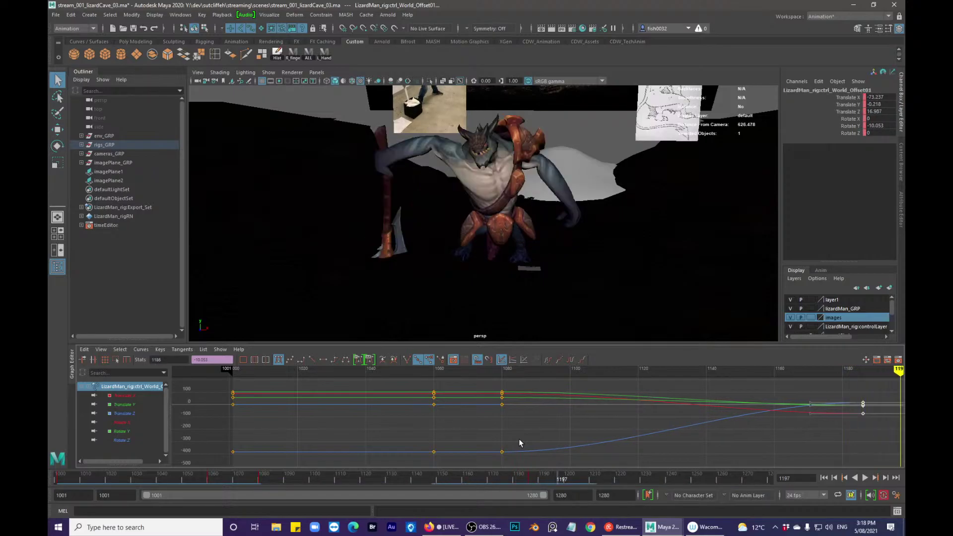
key(alt+period)
key(alt+period)
key(alt+period)
key(alt+period)
key(alt+period)
- Play back the retimed world offset movement, stop at frame 1235, and inspect the axe-holding pose in the perspective view
key(alt+v)
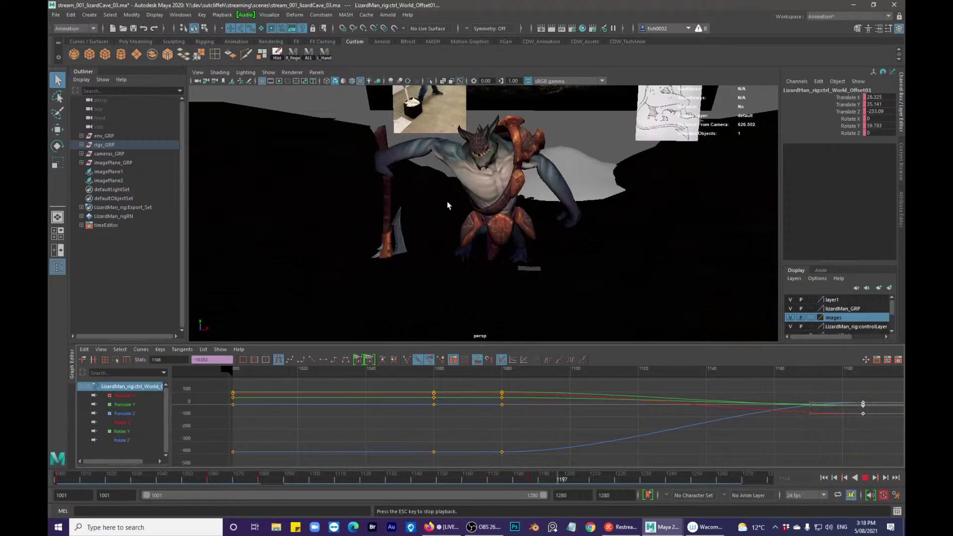
click(115, 482)
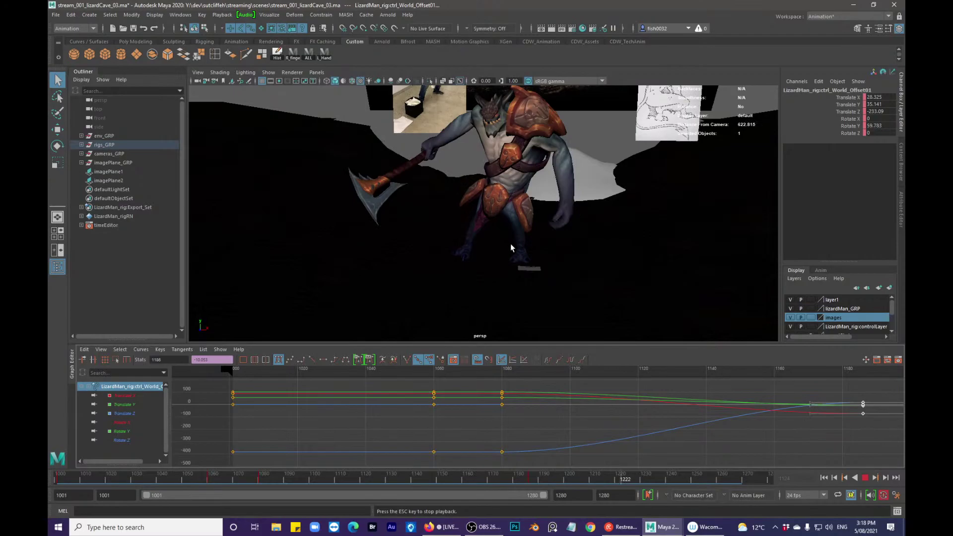
key(Escape)
alt+drag(511, 234, 500, 292)
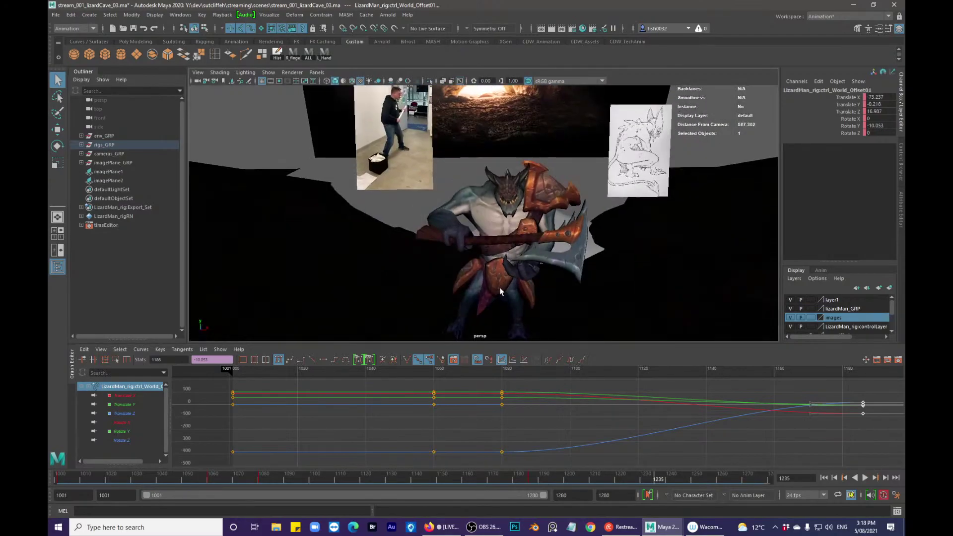
alt+drag(499, 255, 495, 268)
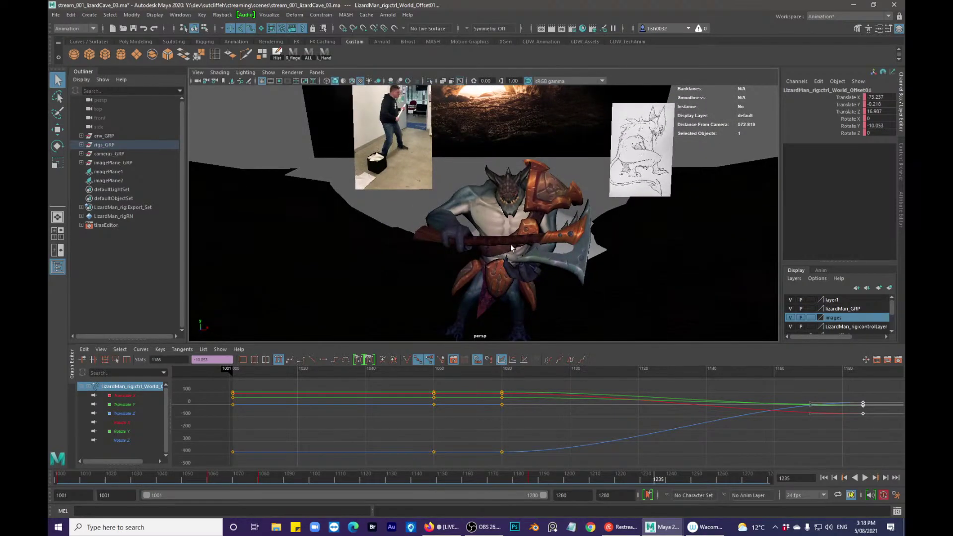
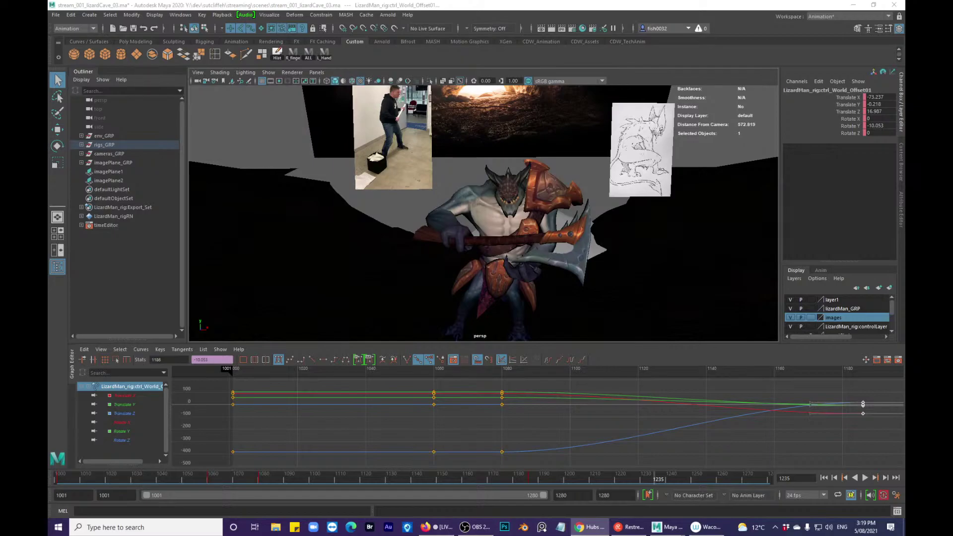
- Switch to the browser, look over the Mozilla Hubs home page and the Hubs Cloud page, and return to Maya
key(alt+Tab)
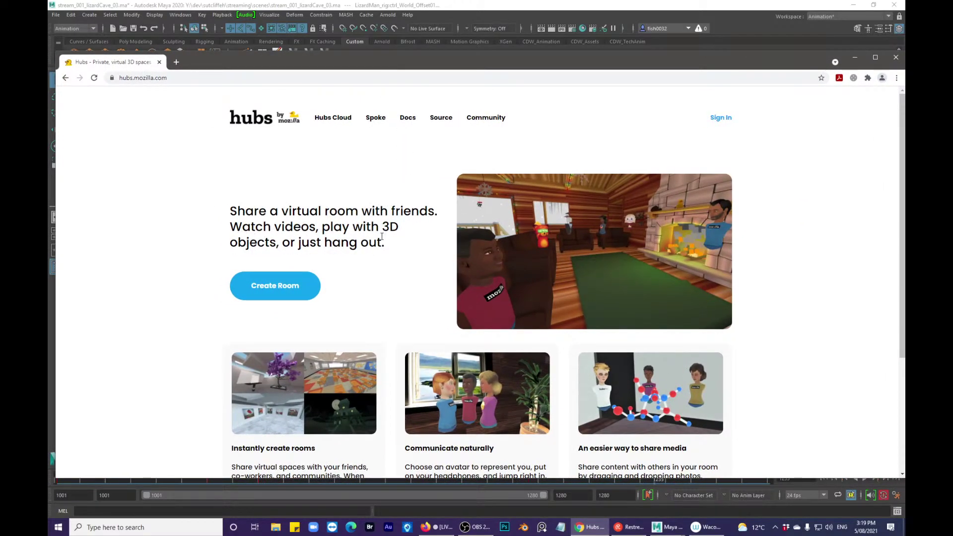
scroll(382, 240, down, 1)
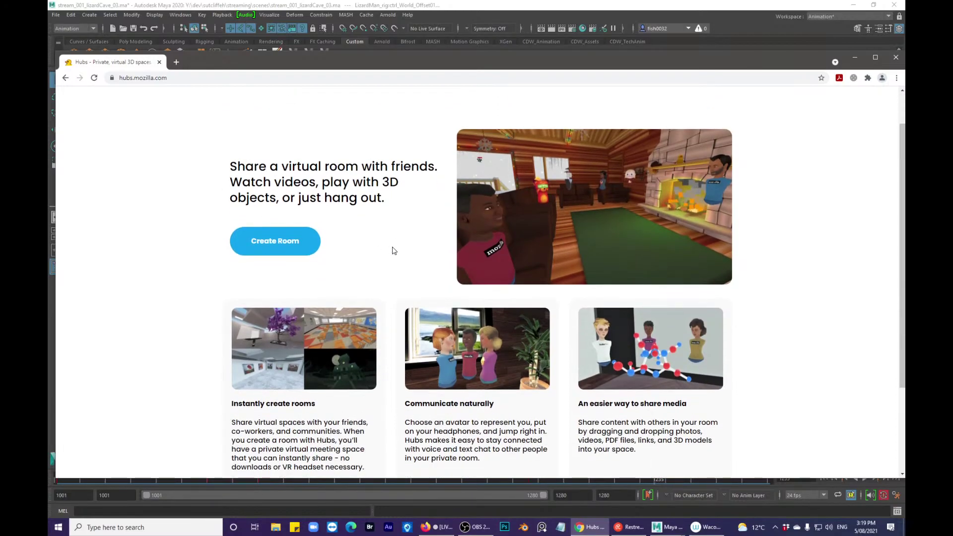
scroll(392, 251, down, 3)
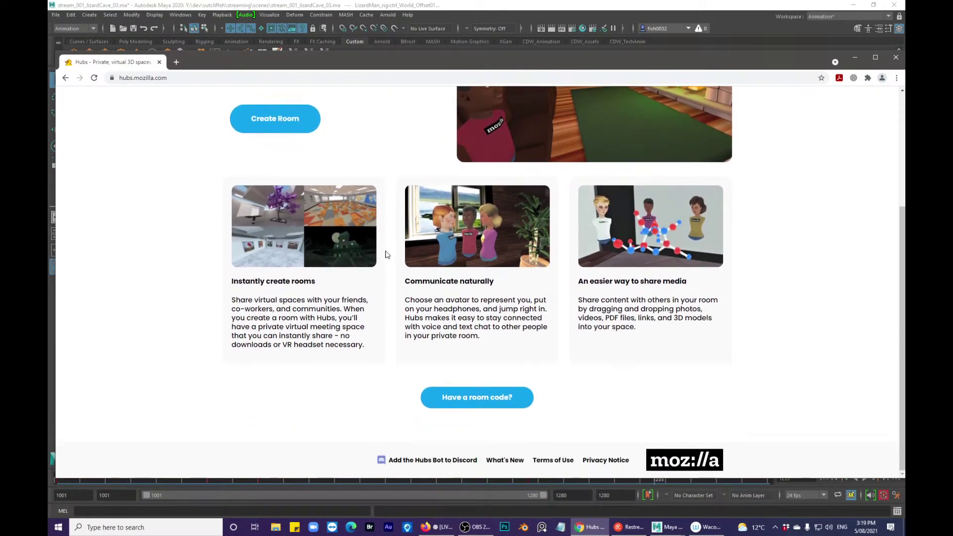
scroll(390, 256, up, 4)
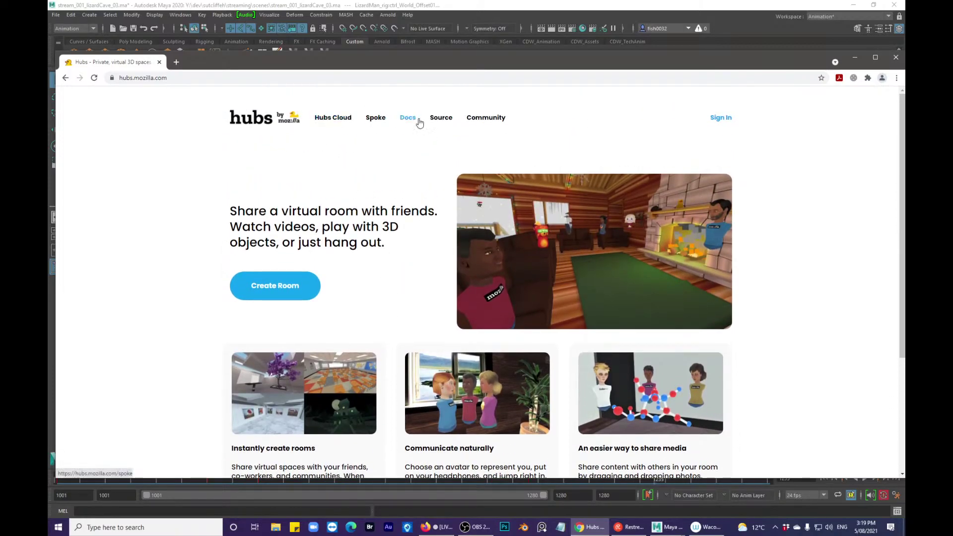
click(340, 121)
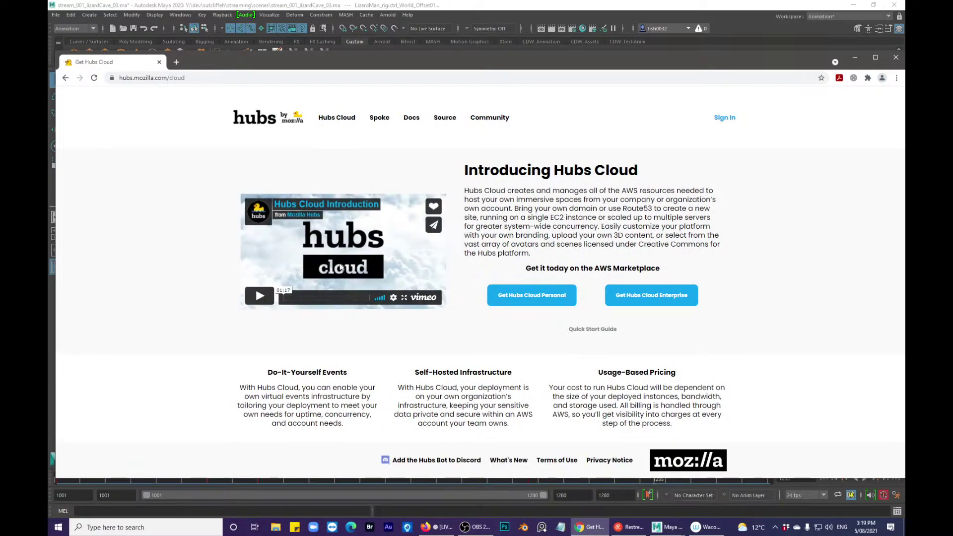
drag(432, 60, 905, 88)
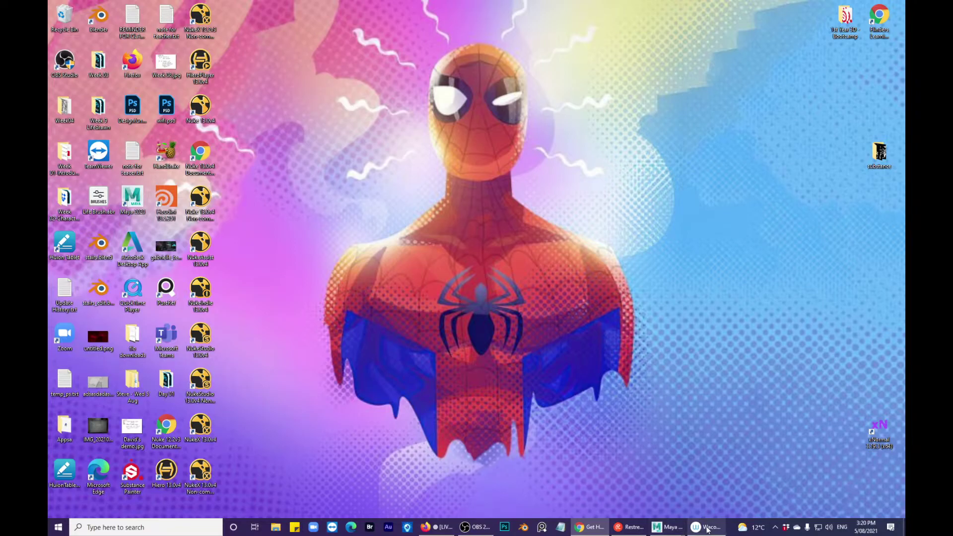
click(691, 475)
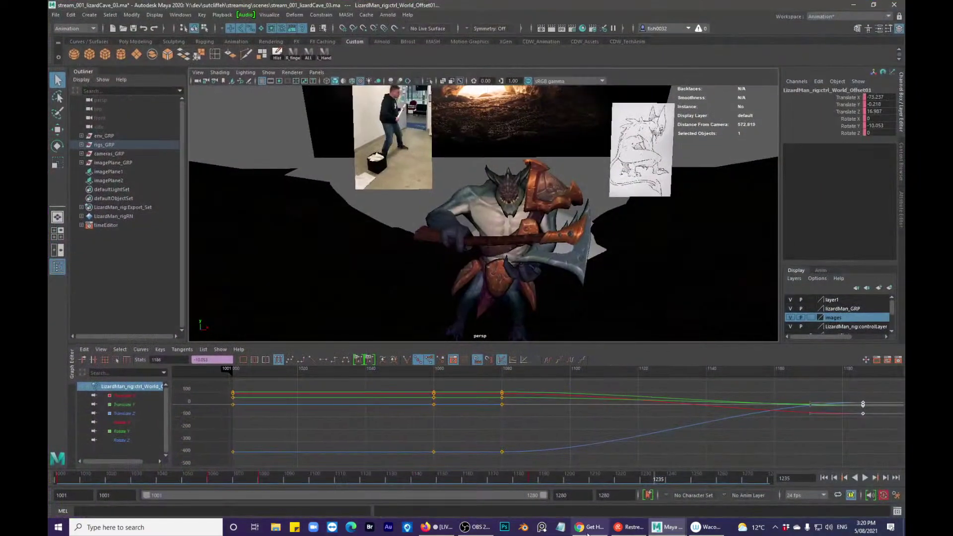
click(631, 529)
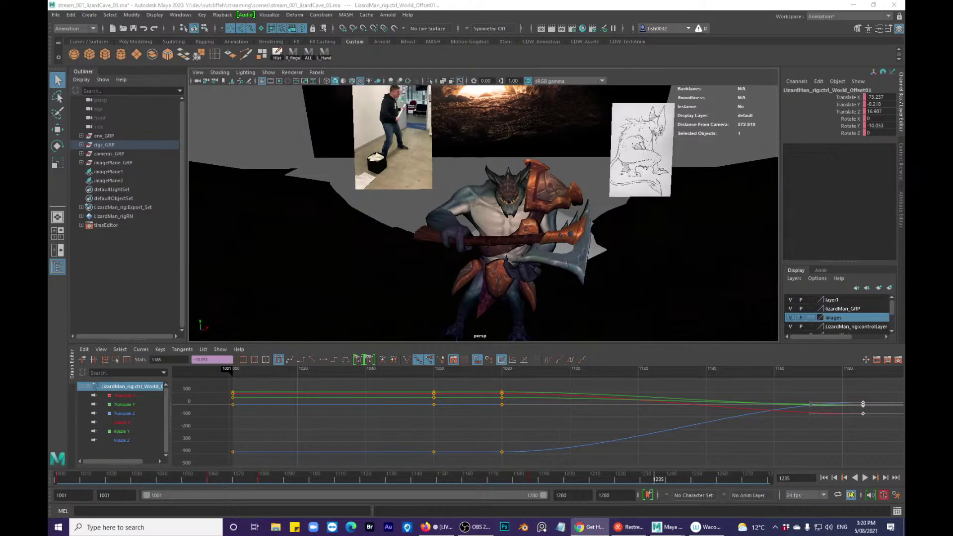
- Play back the lizard man's opening movement from the first frame in a side-on perspective view, stopping at frame 1072
alt+drag(416, 263, 435, 224)
alt+middle_drag(436, 225, 437, 240)
drag(261, 474, 51, 470)
key(alt+v)
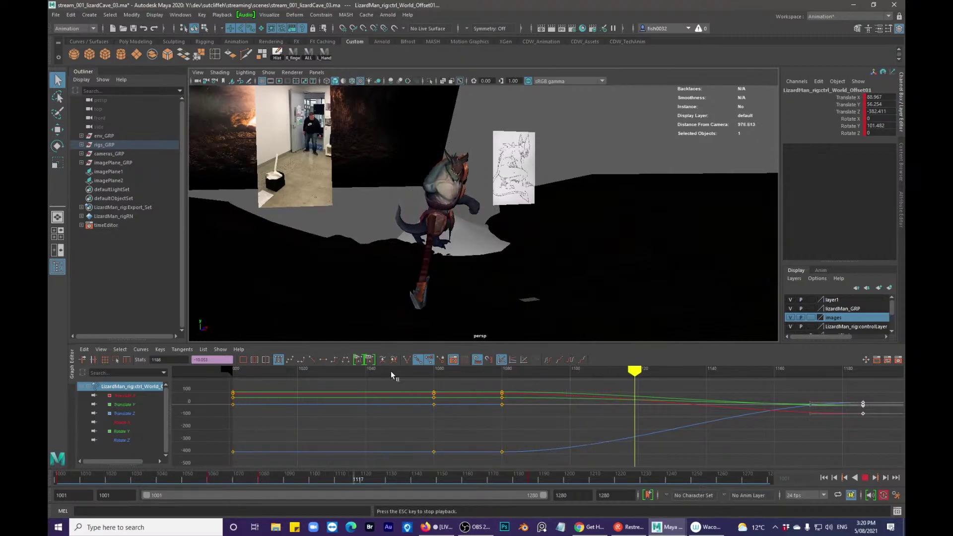
drag(243, 470, 56, 479)
key(alt+v)
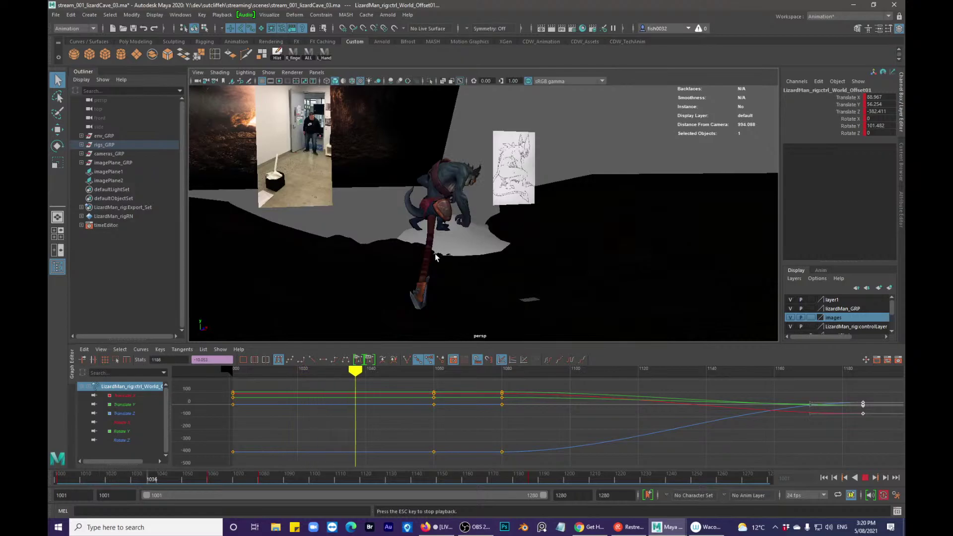
key(Escape)
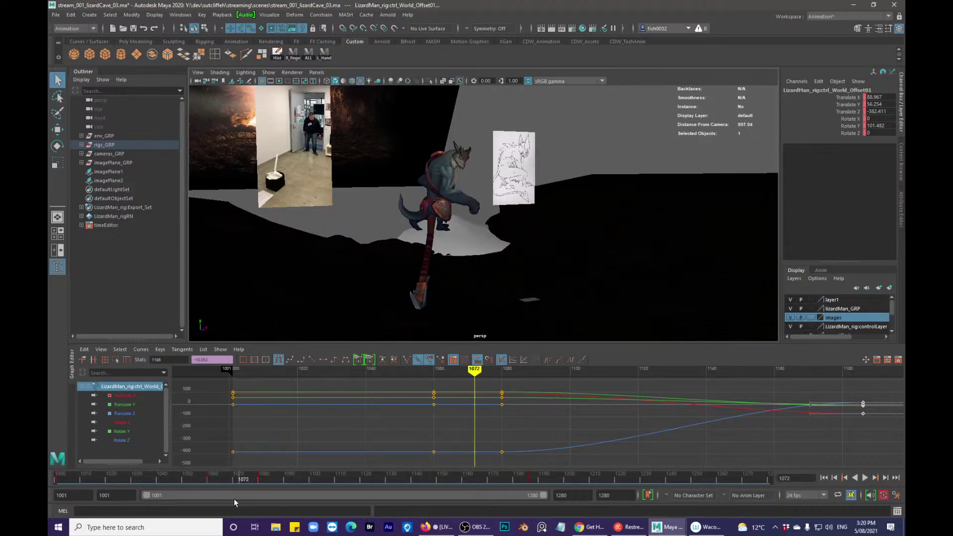
- Replay the opening movement from a perspective angle facing the cave fire and stop at frame 1082
mouse_move(243, 484)
mouse_down()
mouse_move(208, 480)
mouse_move(266, 483)
mouse_move(213, 482)
mouse_move(257, 481)
mouse_up()
alt+drag(394, 280, 384, 325)
drag(212, 482, 56, 483)
key(alt+v)
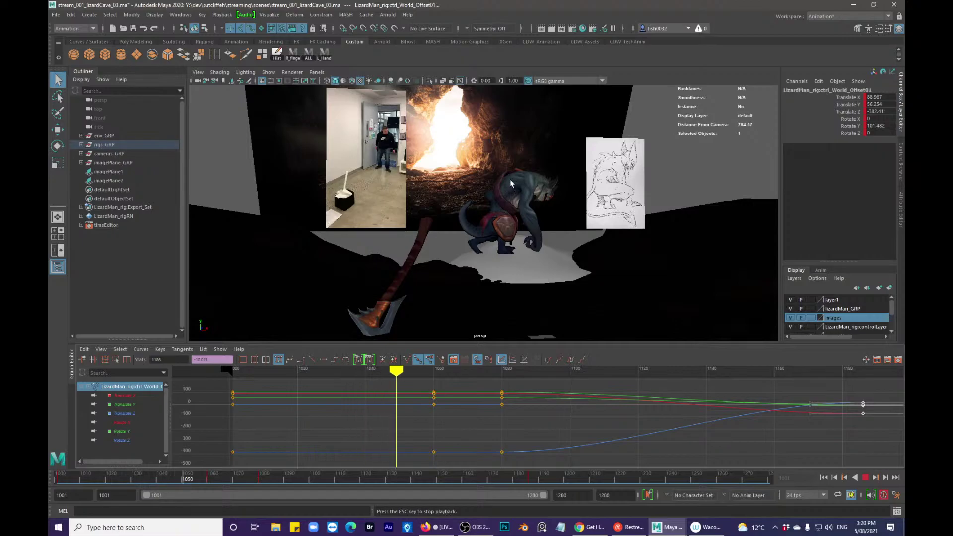
key(Escape)
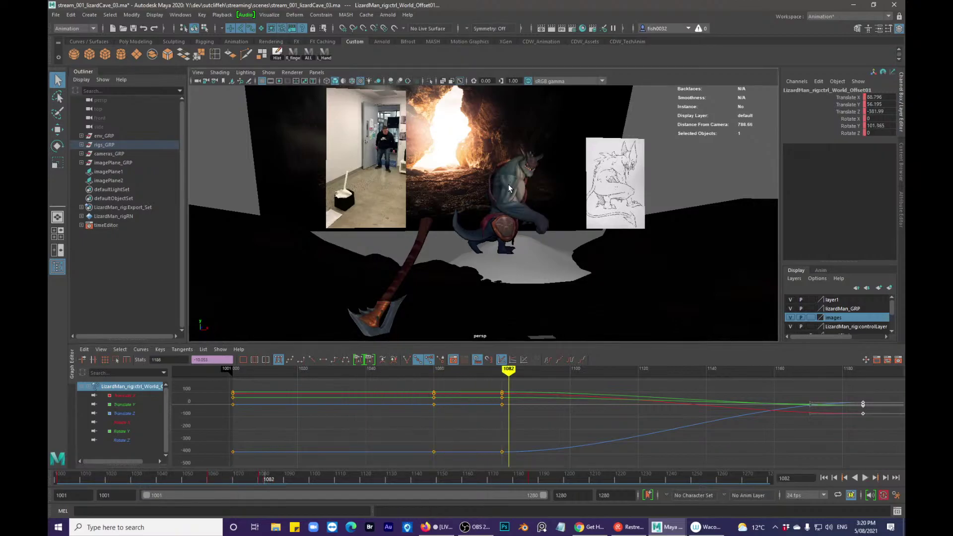
- At frame 1076, move the lizard man's COG control backward to about X -91.2 and Z -20.4
click(478, 221)
key(f)
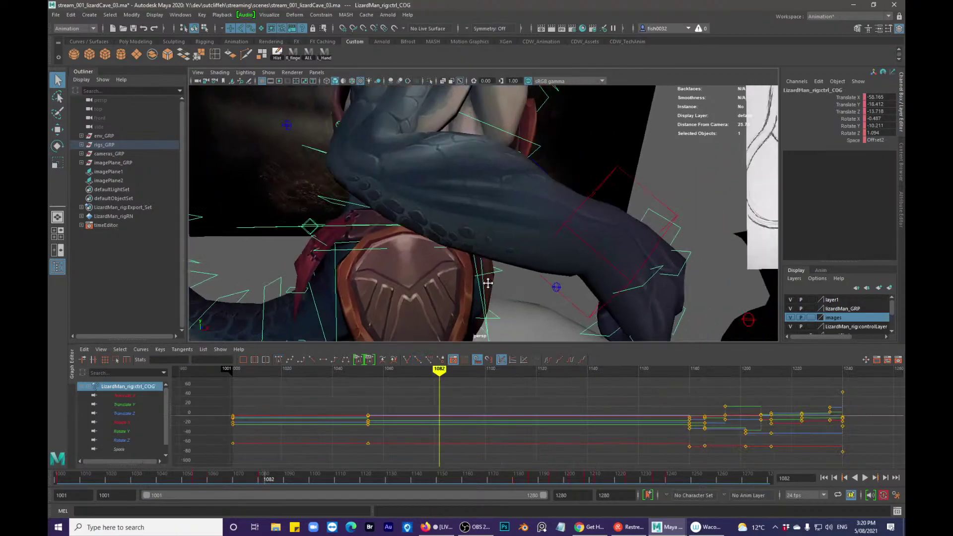
alt+right_drag(432, 259, 415, 228)
alt+drag(414, 228, 491, 228)
alt+middle_drag(491, 227, 393, 225)
alt+drag(394, 225, 459, 218)
alt+right_drag(459, 219, 421, 114)
alt+drag(422, 114, 425, 105)
mouse_move(273, 479)
mouse_down()
mouse_move(214, 481)
mouse_move(257, 481)
mouse_up()
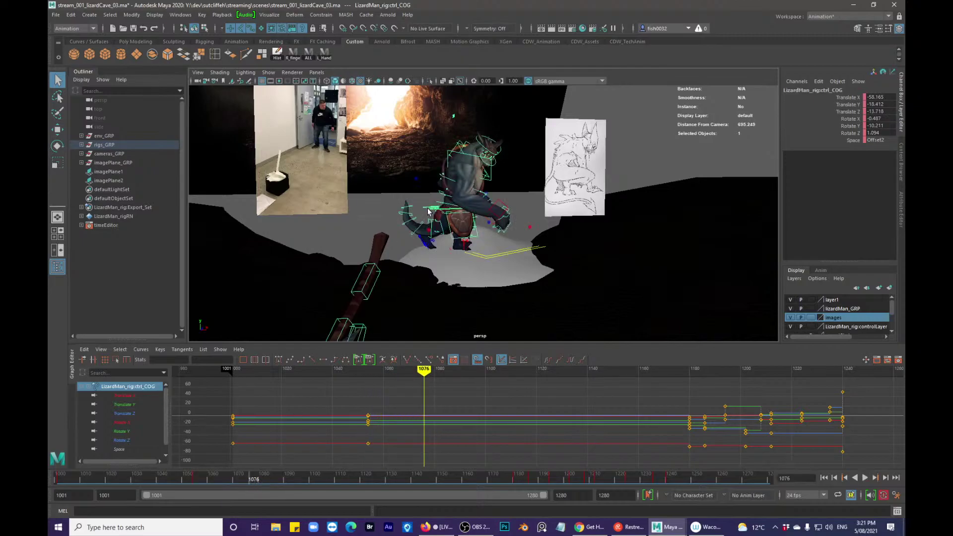
click(429, 208)
key(f)
alt+right_drag(535, 251, 446, 211)
alt+drag(447, 210, 417, 221)
click(390, 208)
mouse_move(478, 221)
alt+right_down()
mouse_move(320, 250)
mouse_move(442, 241)
alt+right_up()
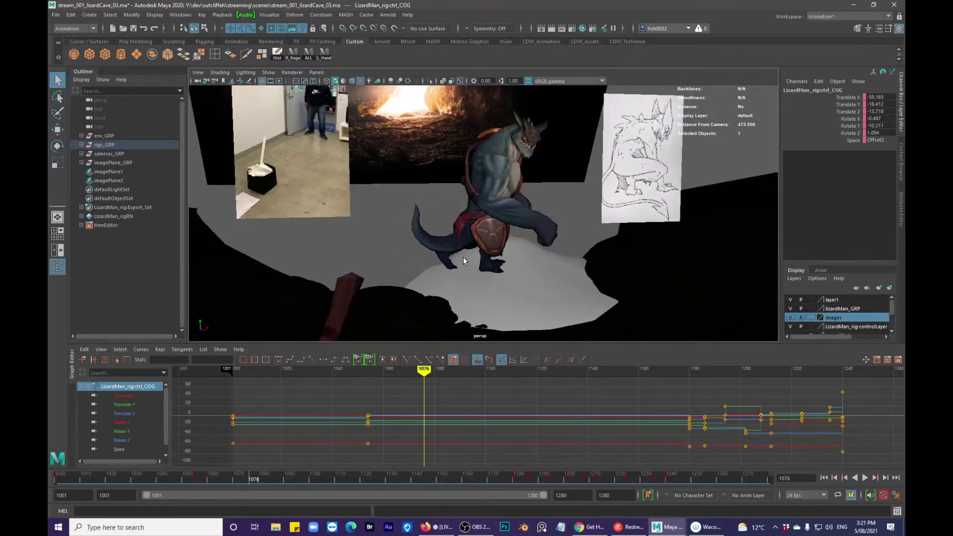
alt+right_drag(472, 249, 436, 233)
key(w)
alt+drag(457, 216, 484, 211)
alt+drag(500, 244, 464, 215)
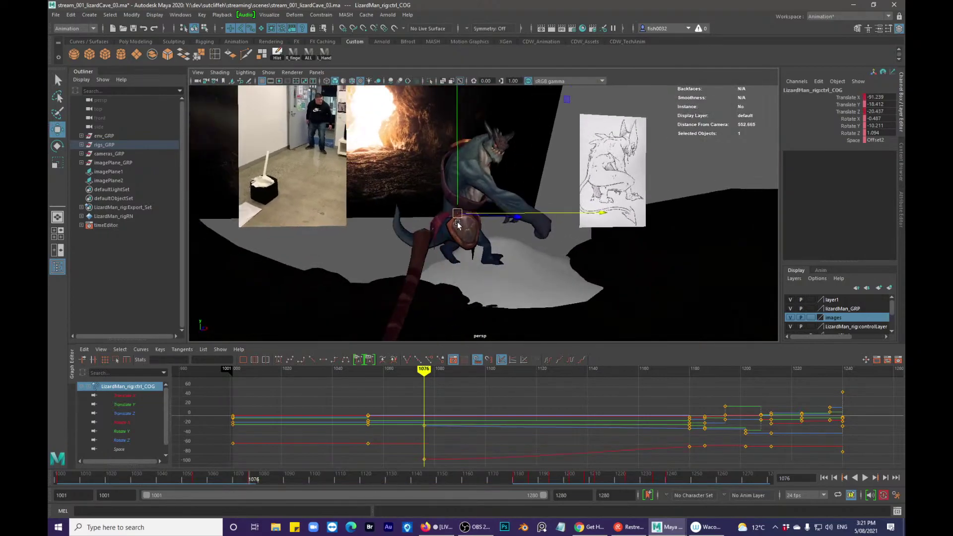
- Select the left leg IK control and set a holding key on it at frame 1066
key(q)
click(448, 260)
key(f)
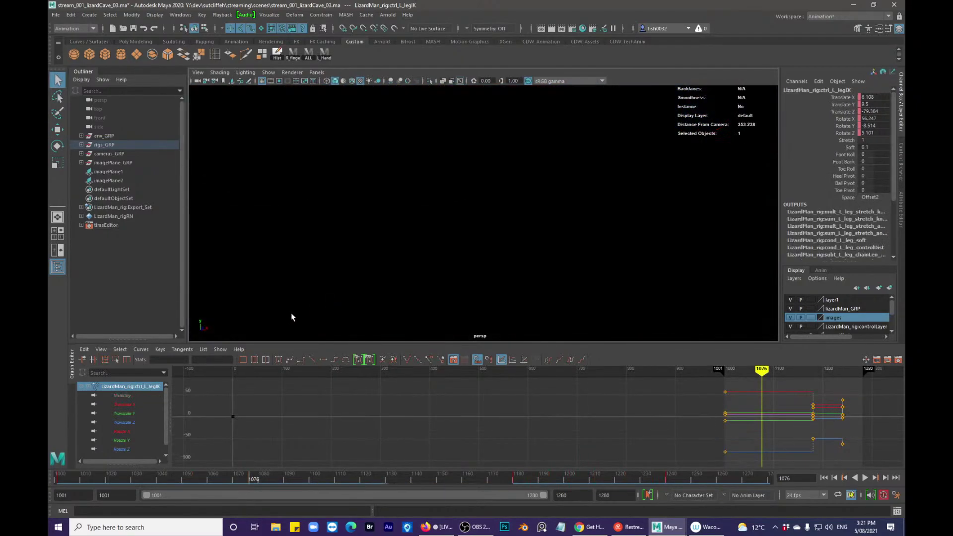
alt+middle_drag(472, 246, 500, 304)
alt+middle_drag(504, 252, 359, 271)
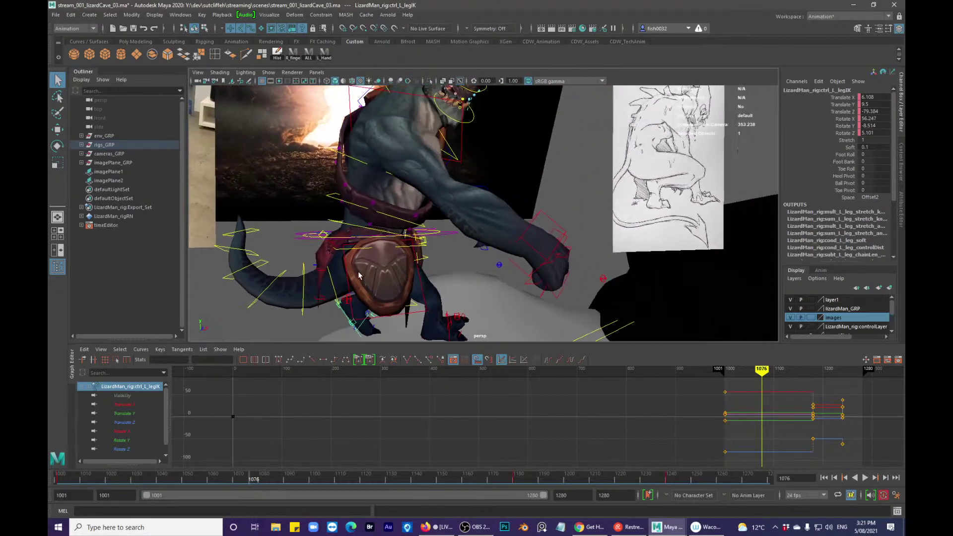
alt+right_drag(457, 258, 313, 275)
mouse_move(235, 477)
mouse_down()
mouse_move(249, 487)
mouse_move(204, 492)
mouse_move(230, 495)
mouse_move(232, 486)
mouse_up()
key(s)
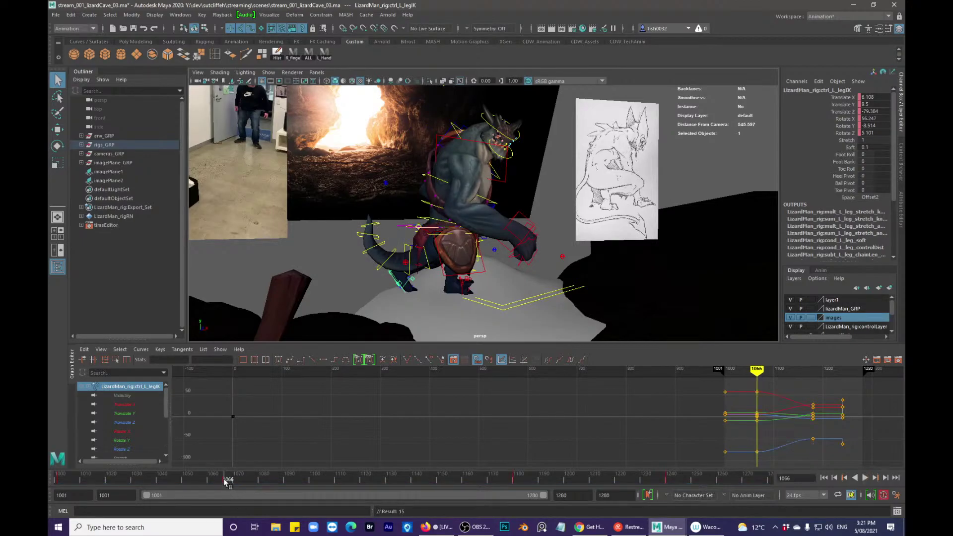
- At frame 1076, rotate the left leg IK control flatter and step the foot back under the shifted body
mouse_move(243, 482)
mouse_down()
mouse_move(268, 480)
mouse_move(249, 481)
mouse_move(257, 476)
mouse_up()
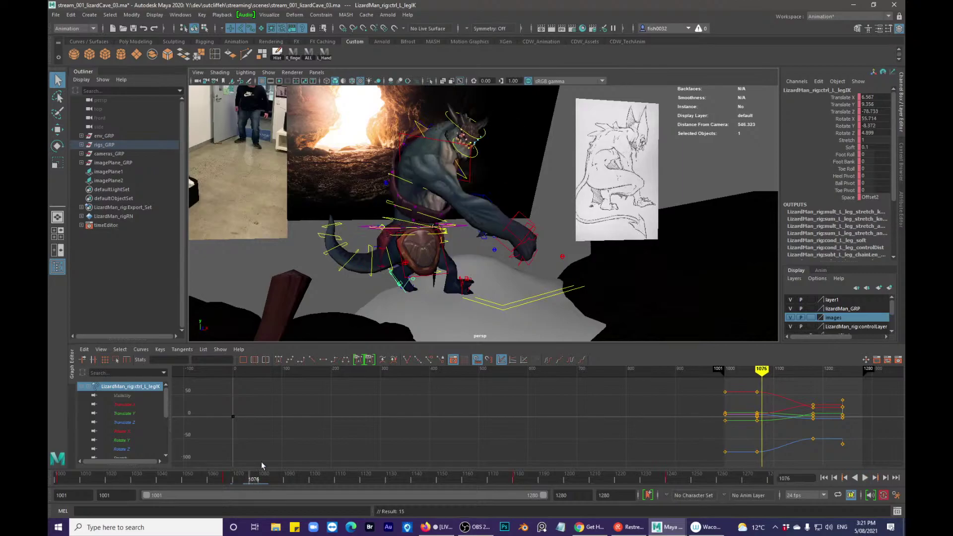
key(f)
key(e)
alt+drag(488, 233, 507, 206)
drag(408, 196, 362, 232)
key(w)
drag(507, 162, 457, 246)
mouse_move(503, 223)
alt+mouse_down()
mouse_move(523, 224)
mouse_move(504, 212)
alt+mouse_up()
drag(466, 191, 627, 184)
- Refine the left foot's placement at frame 1076 to about Y 0.5, with rotation about -0.7, -21.9, -1.0
key(e)
key(w)
click(511, 190)
key(ctrl+z)
drag(530, 200, 514, 199)
drag(450, 161, 463, 191)
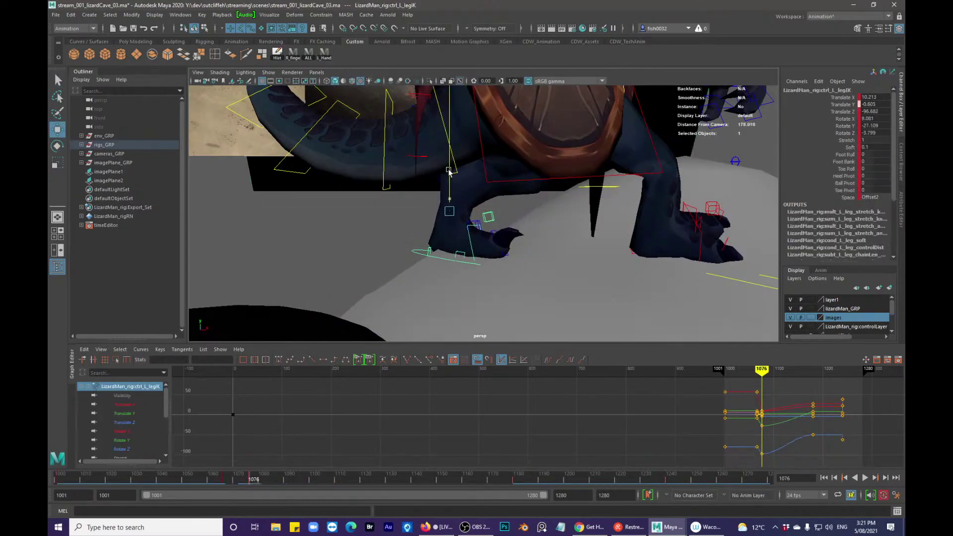
key(e)
drag(600, 164, 553, 164)
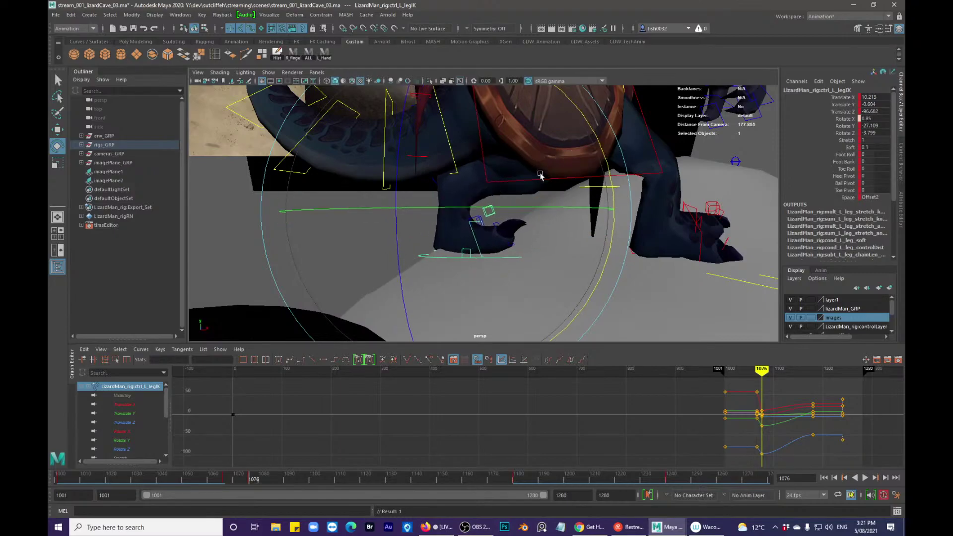
key(q)
drag(451, 195, 512, 219)
key(e)
- Hide the rig controls, play back the animation with the repositioned body and foot, and return to frame 1076
alt+right_drag(392, 233, 253, 247)
key(alt+1)
alt+right_drag(470, 201, 480, 202)
alt+middle_drag(489, 156, 493, 200)
alt+right_drag(467, 214, 363, 219)
mouse_move(308, 479)
mouse_down()
mouse_move(218, 479)
mouse_move(303, 478)
mouse_up()
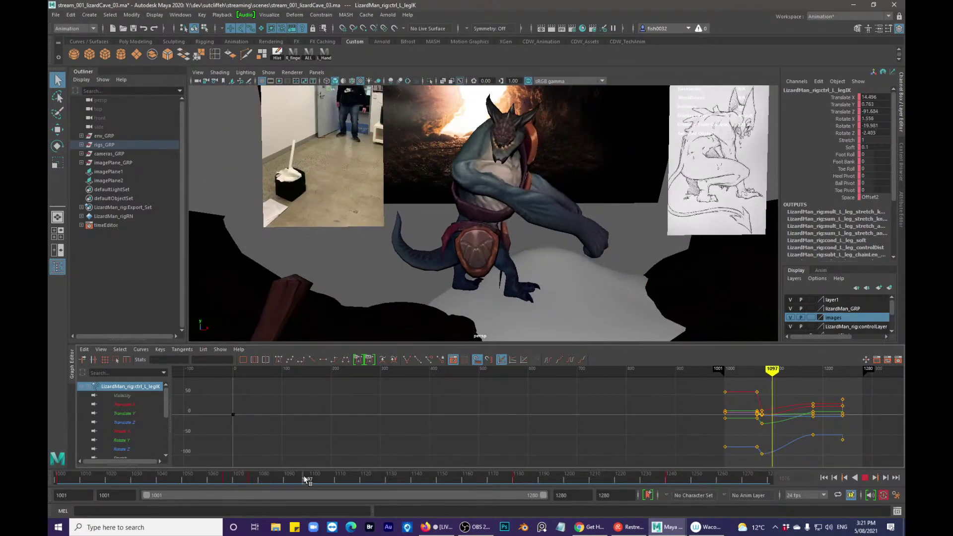
key(alt+v)
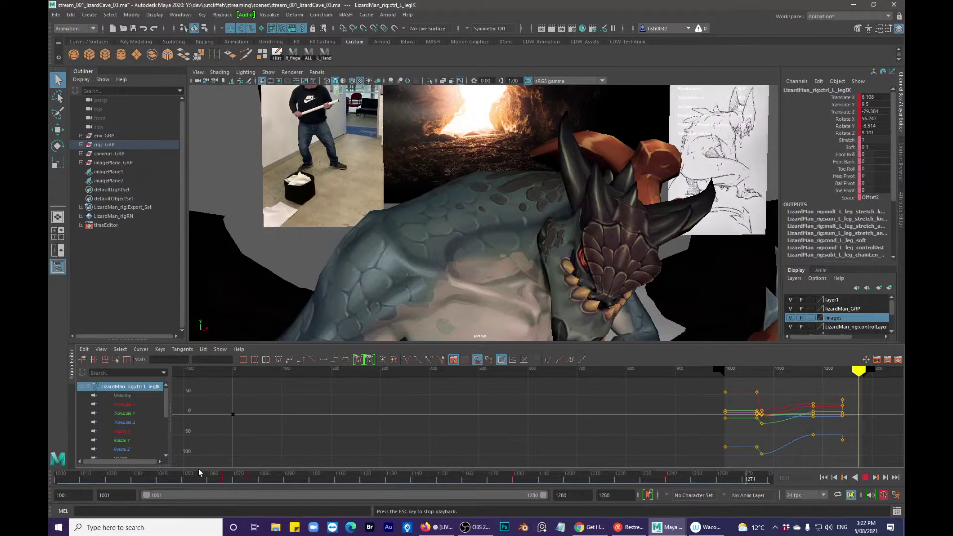
click(199, 477)
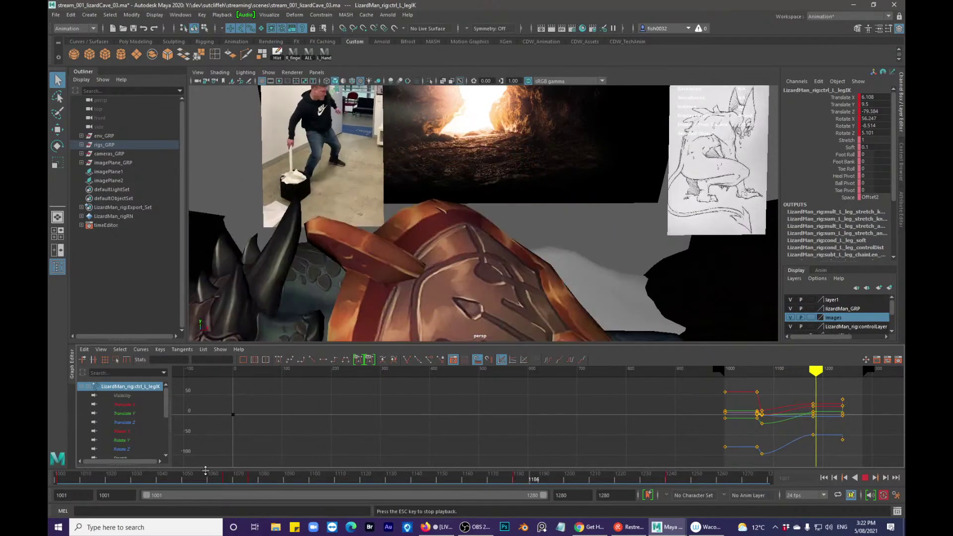
key(Escape)
mouse_move(209, 480)
mouse_down()
mouse_move(257, 481)
mouse_move(214, 478)
mouse_move(248, 477)
mouse_up()
- Select all the lizard man's controls, set their curves to stepped tangents, and play back the blocking
click(308, 53)
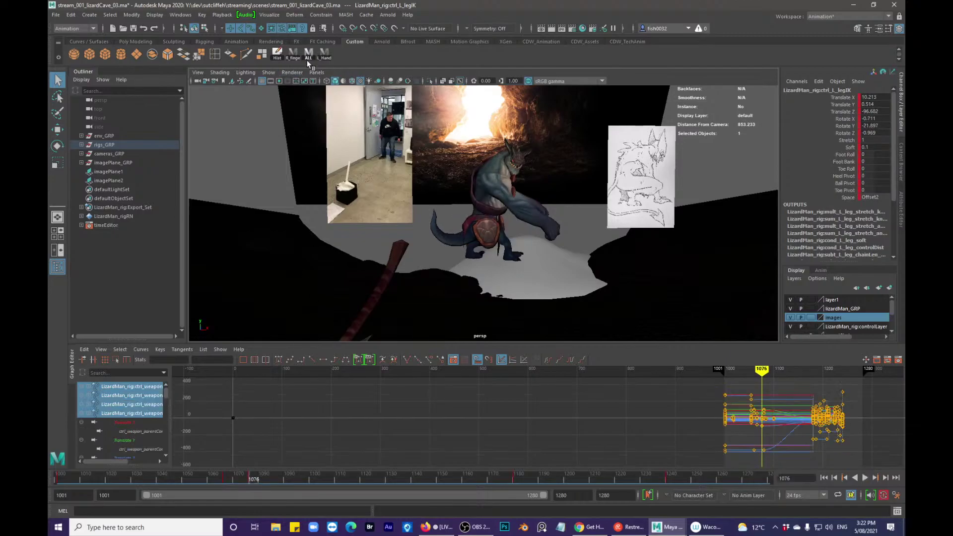
click(335, 361)
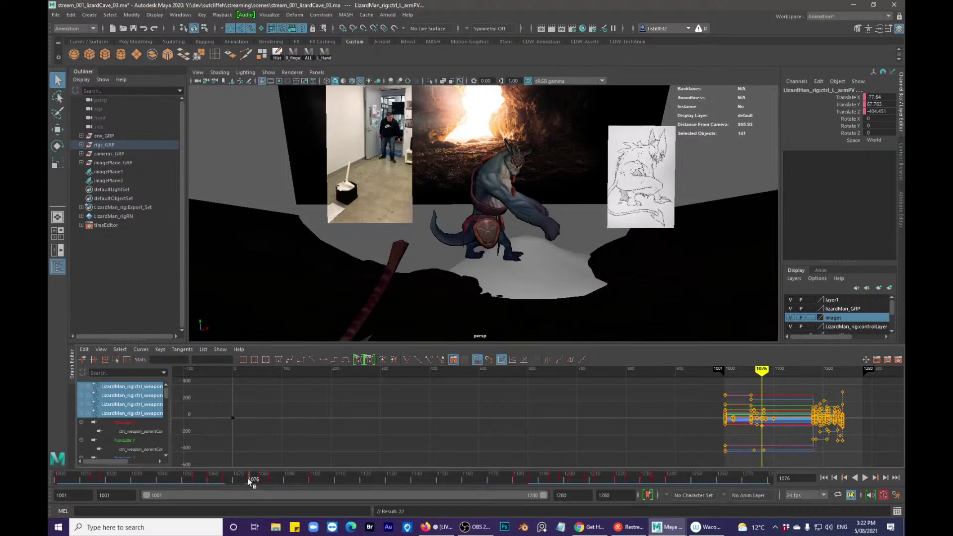
drag(249, 479, 166, 479)
key(alt+v)
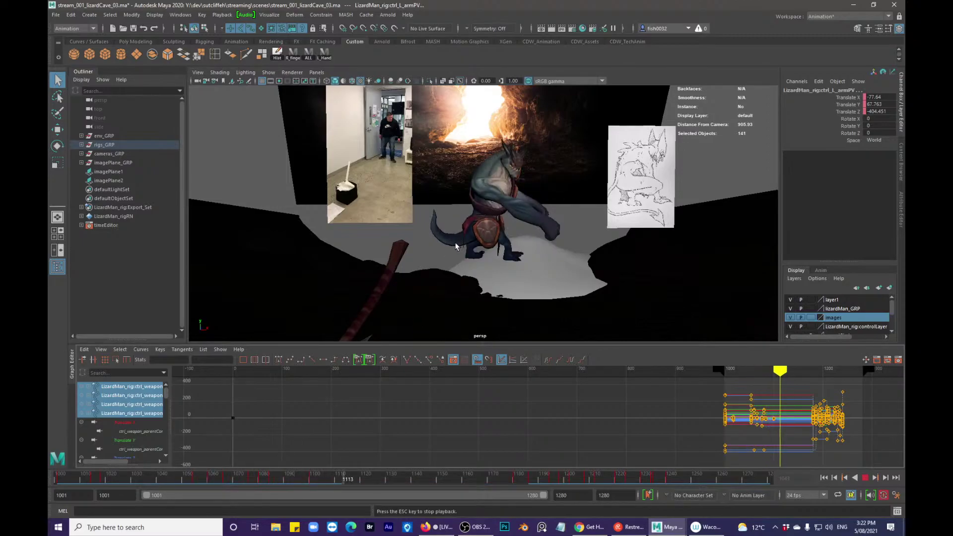
mouse_move(270, 481)
mouse_down()
mouse_move(237, 476)
mouse_move(270, 473)
mouse_up()
- Select the world offset control and restore smooth tangents on its movement between frames 1080 and 1186
alt+drag(497, 278, 549, 277)
click(551, 281)
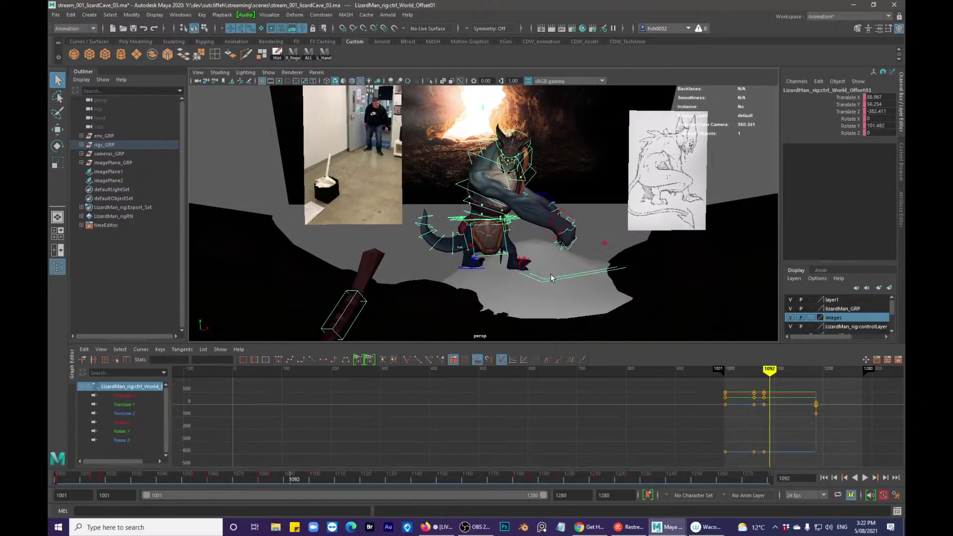
click(554, 281)
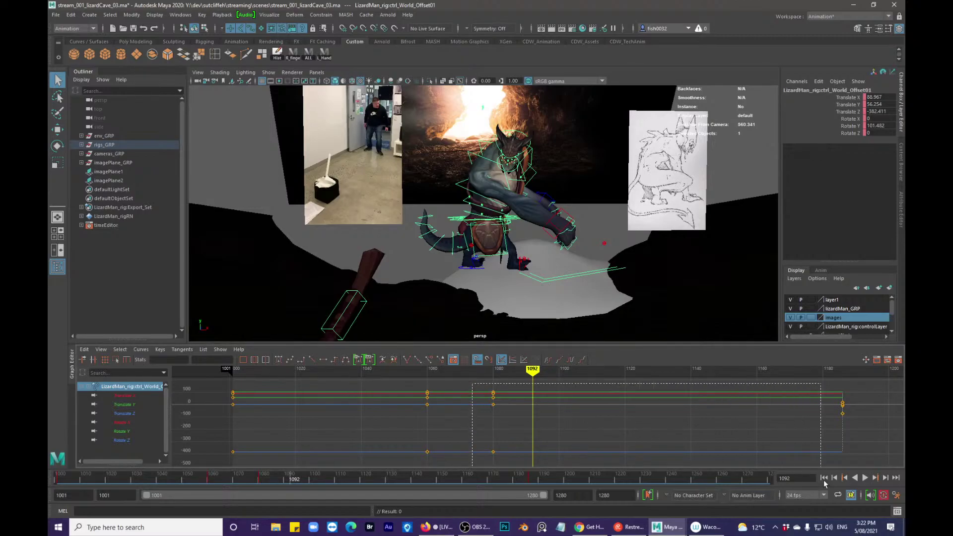
drag(822, 483, 824, 482)
key(ctrl+z)
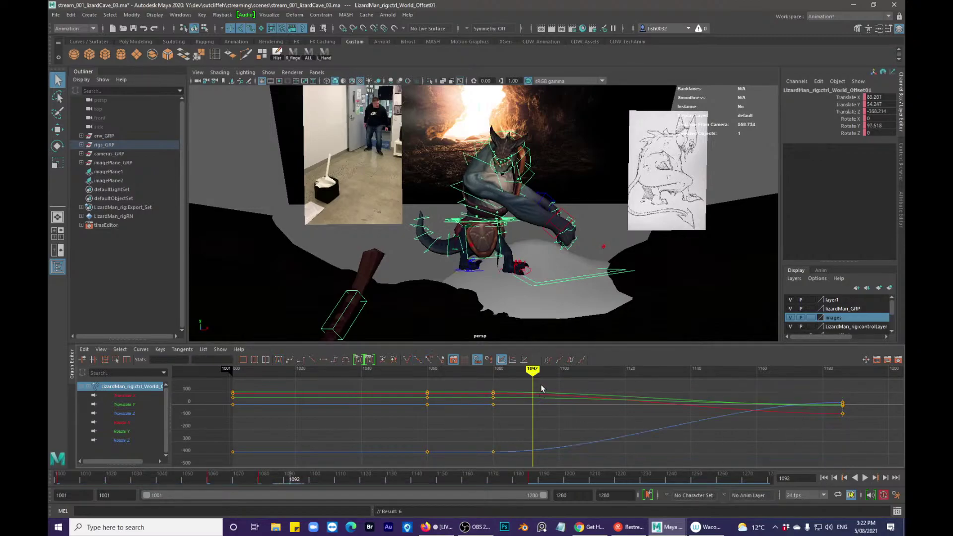
- Hide the rig controls, review the smoothed offset movement around frame 1085, and go to frame 1055
key(alt+1)
alt+drag(541, 244, 479, 285)
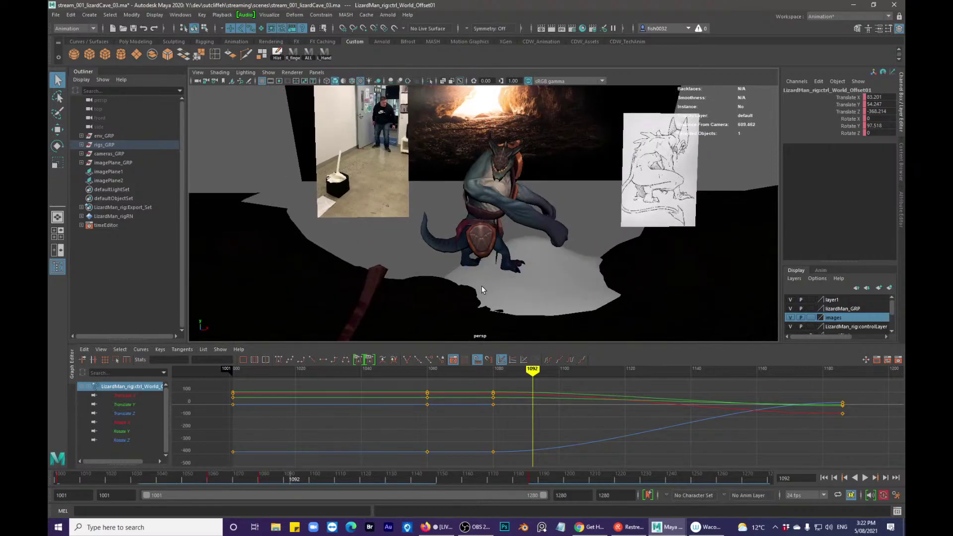
key(alt+v)
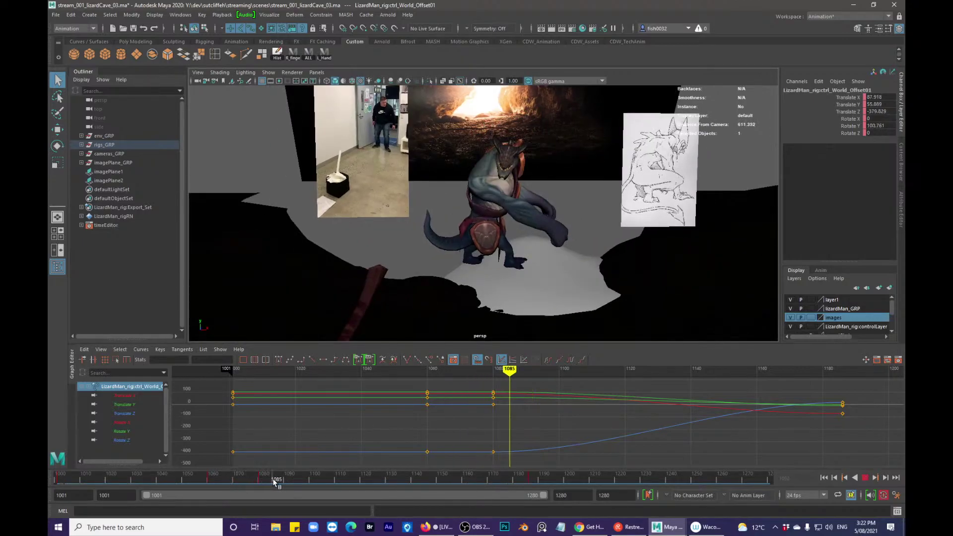
click(204, 477)
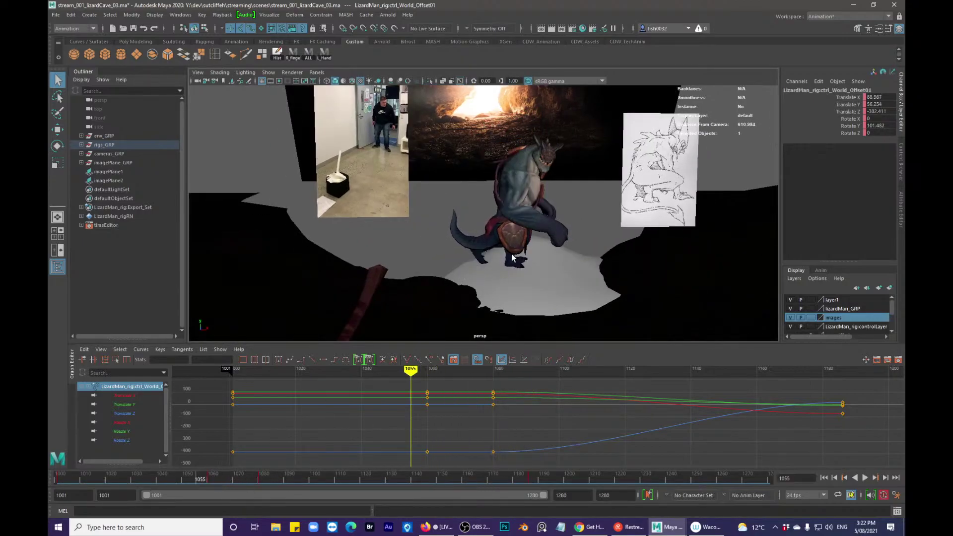
- Play back the offset movement, inspect the right foot's keys, and go to frame 1078
key(alt+v)
key(Escape)
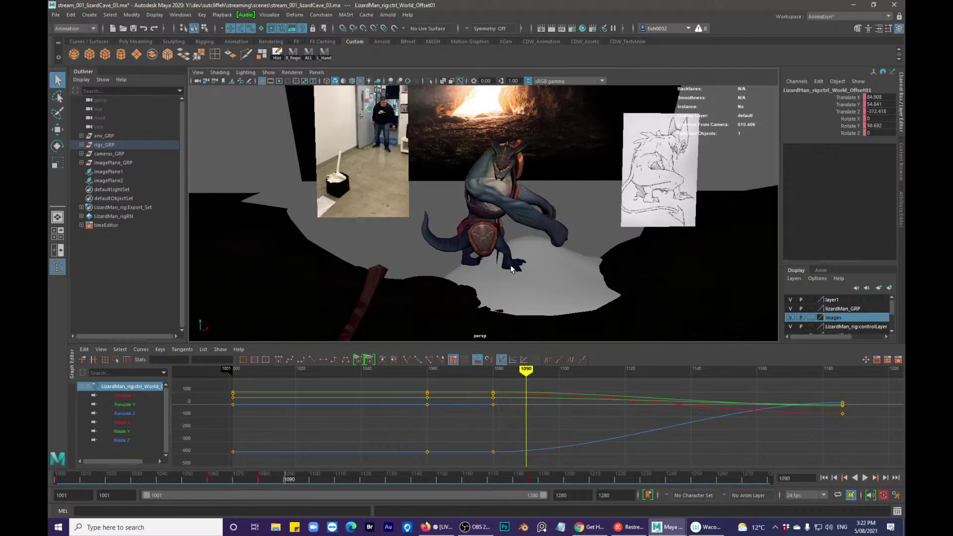
click(502, 268)
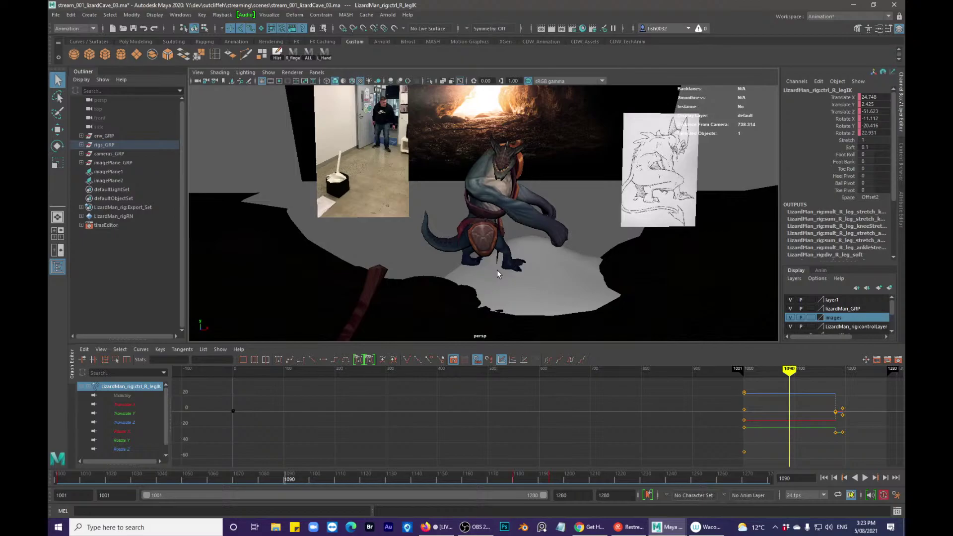
drag(256, 477, 250, 478)
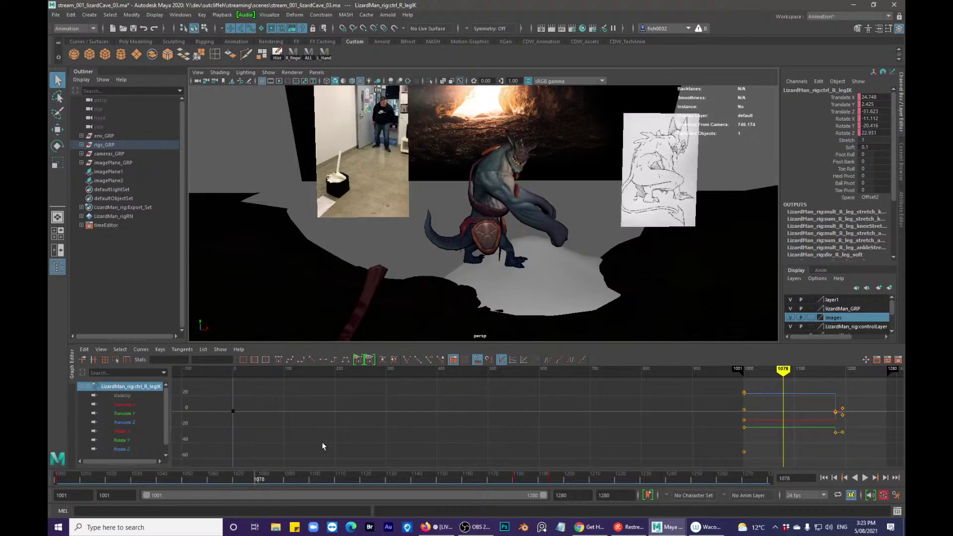
drag(213, 479, 257, 480)
- Shift the left foot's two step keys about ten frames earlier and play back the retimed step
scroll(469, 252, up, 2)
key(alt+1)
scroll(477, 276, up, 2)
click(462, 286)
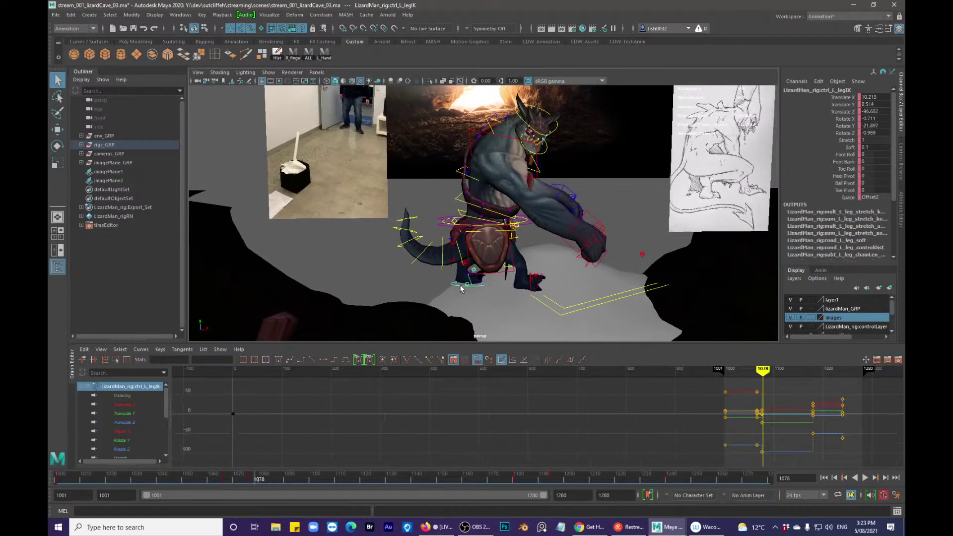
key(comma)
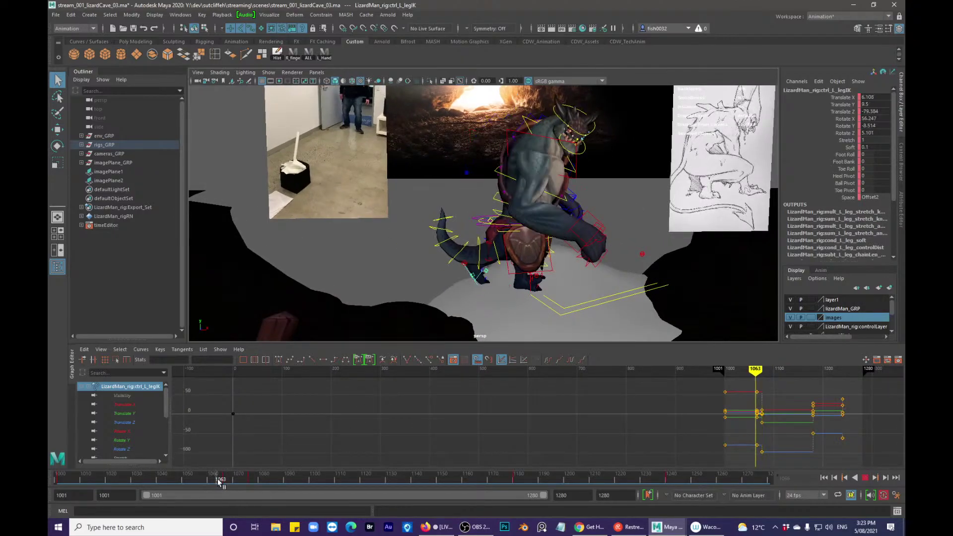
mouse_move(219, 482)
mouse_down()
mouse_move(259, 482)
mouse_move(217, 483)
mouse_up()
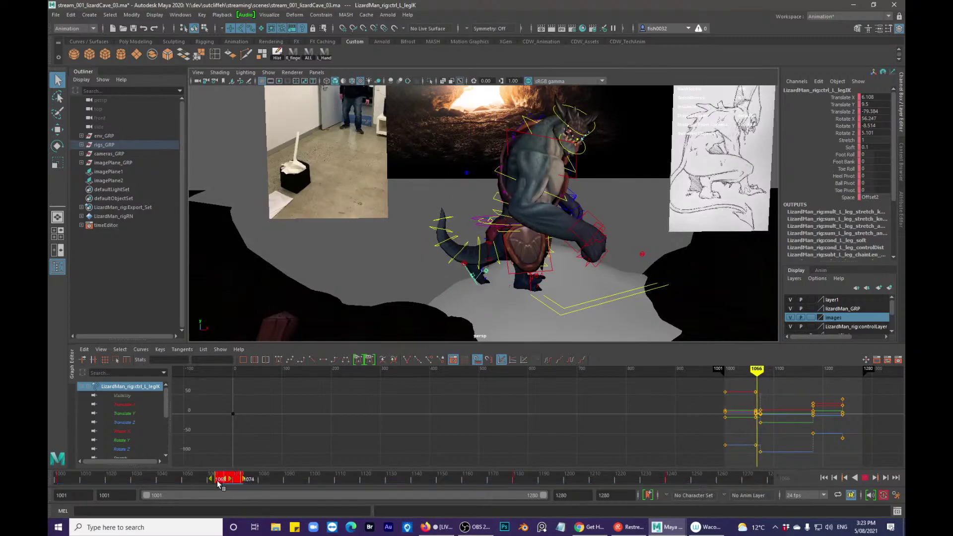
key(alt+v)
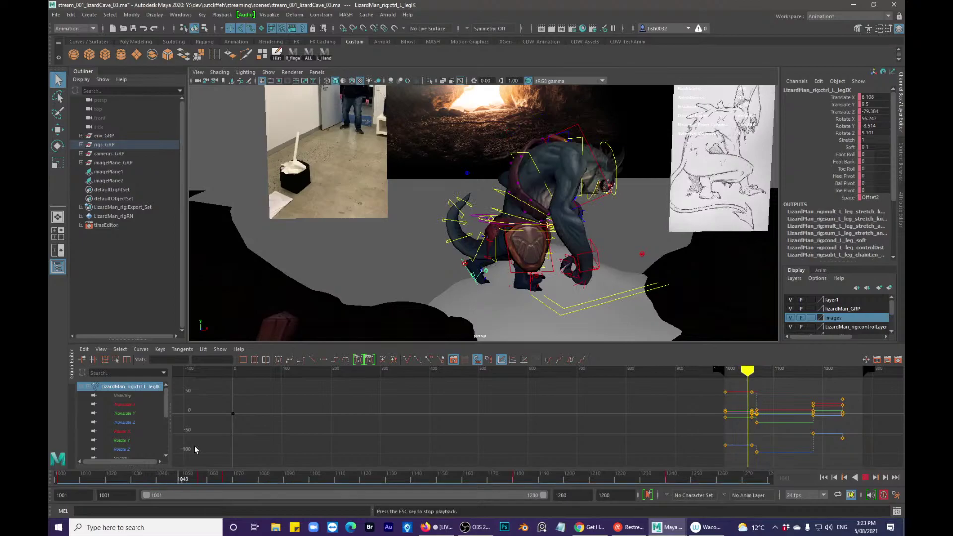
key(alt+v)
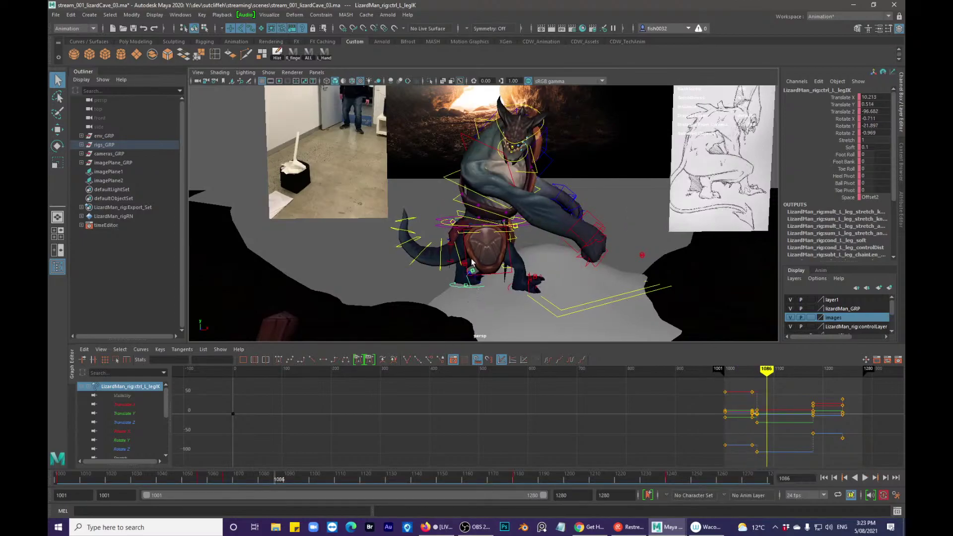
- Move the centre-of-gravity control's body shift key to frame 1066, play back the change, and return to that frame
alt+drag(433, 226, 447, 235)
click(445, 253)
click(249, 479)
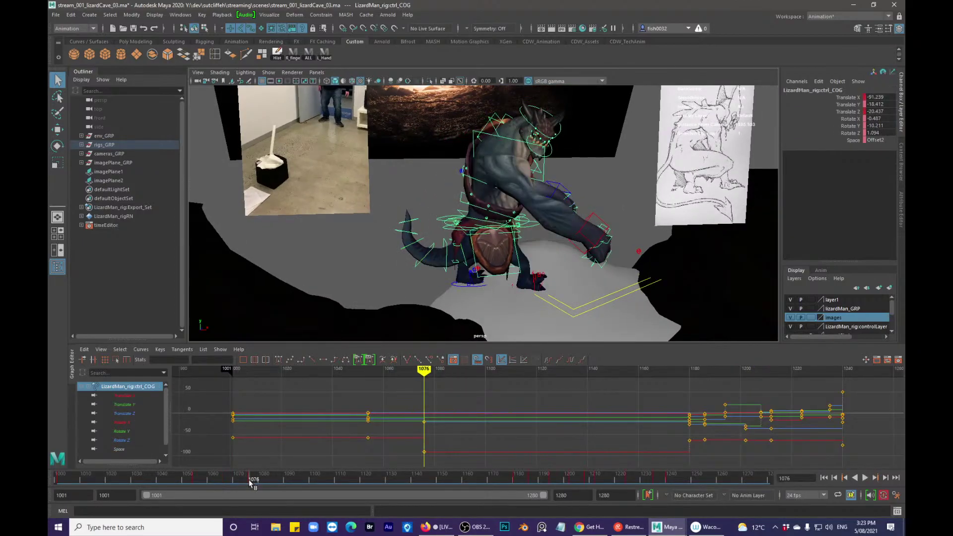
click(451, 285)
click(451, 287)
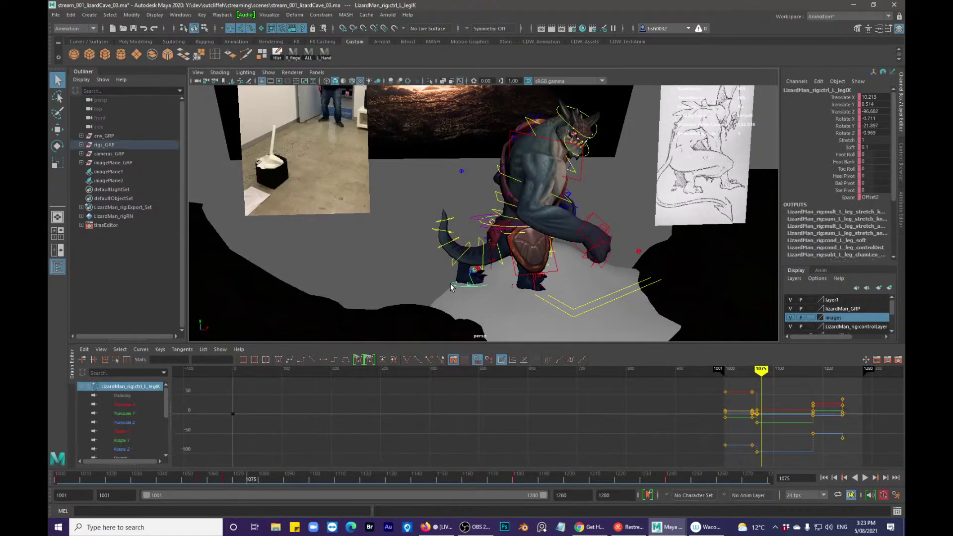
click(476, 219)
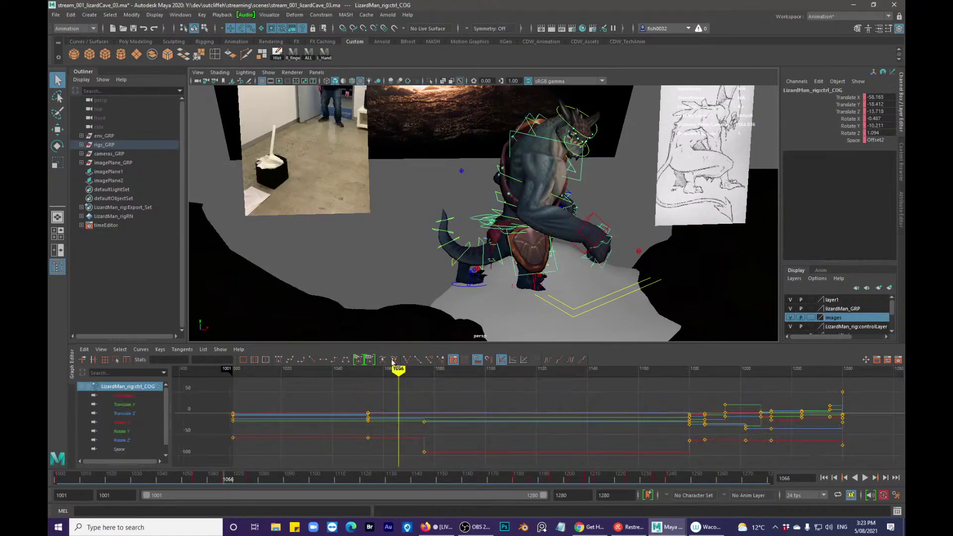
shift+click(249, 481)
drag(249, 480, 224, 480)
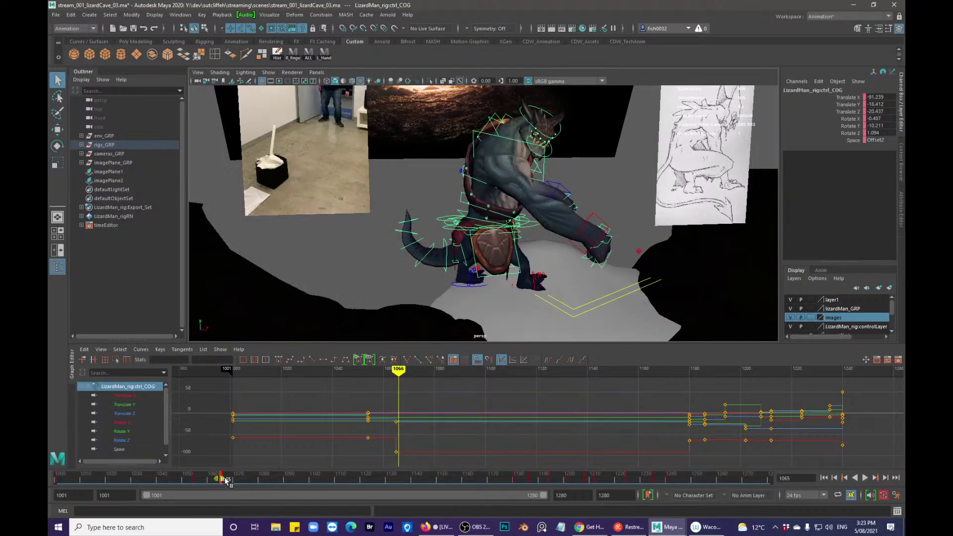
click(180, 479)
key(alt+v)
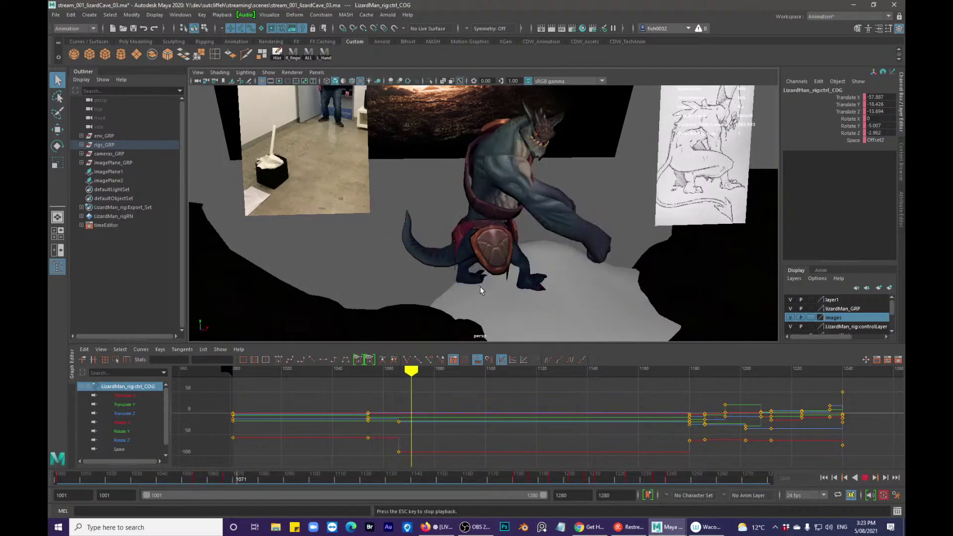
mouse_move(191, 479)
mouse_down()
mouse_move(202, 477)
mouse_move(118, 472)
mouse_move(224, 457)
mouse_up()
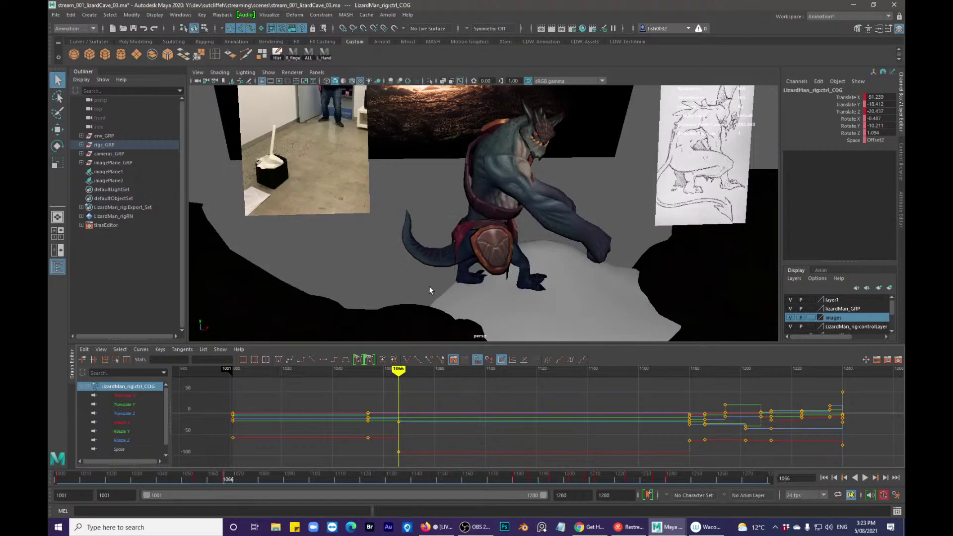
- Raise the centre-of-gravity control to Translate Y -9.645 at frame 1066, compare it with the earlier pose, and rotate it
key(w)
middle_drag(429, 250, 408, 232)
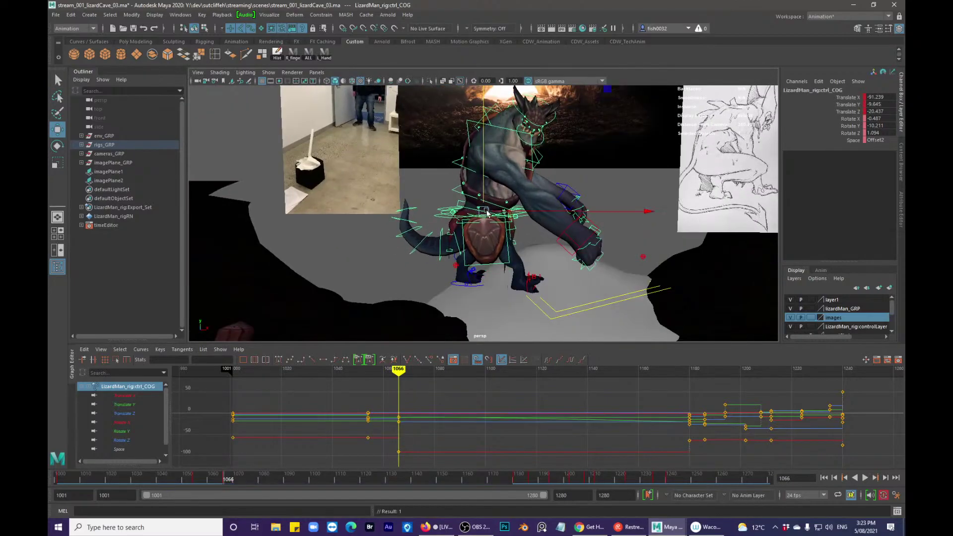
alt+drag(407, 232, 496, 263)
drag(191, 480, 224, 480)
mouse_move(400, 271)
alt+mouse_down()
mouse_move(415, 278)
mouse_move(397, 276)
alt+mouse_up()
key(e)
drag(553, 270, 475, 276)
- Reposition the hands at frame 1066, bringing the right hand back beside the knee and the left hand out from the body
key(q)
click(540, 248)
alt+drag(540, 248, 402, 164)
click(560, 247)
key(w)
key(q)
key(q)
click(402, 247)
key(w)
alt+drag(401, 163, 427, 166)
key(q)
- Select the right foot control, key its pose a few frames before frame 1066, and return to frame 1066
alt+right_drag(476, 238, 480, 217)
click(475, 218)
key(f)
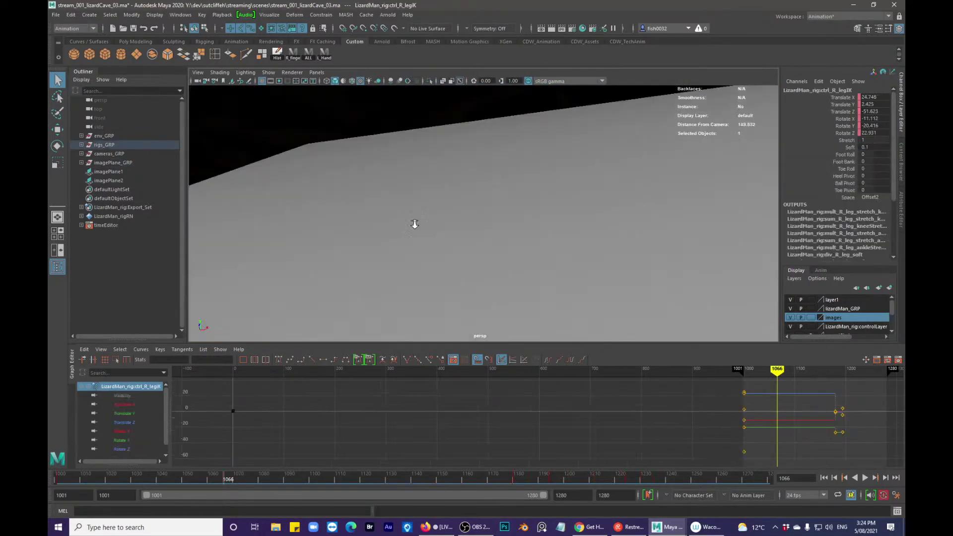
alt+drag(496, 257, 541, 243)
alt+middle_drag(541, 243, 540, 255)
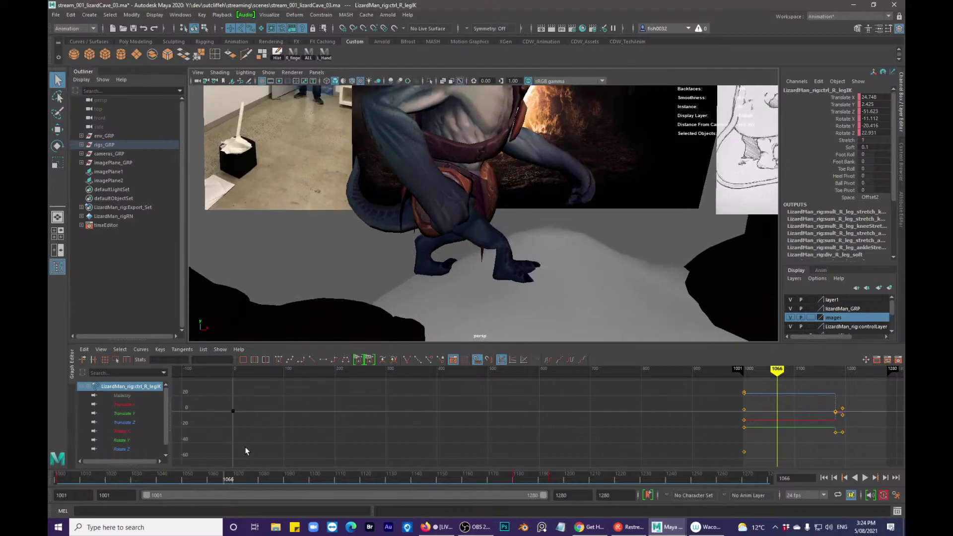
click(207, 477)
key(s)
drag(207, 479, 224, 481)
key(w)
alt+drag(511, 268, 405, 311)
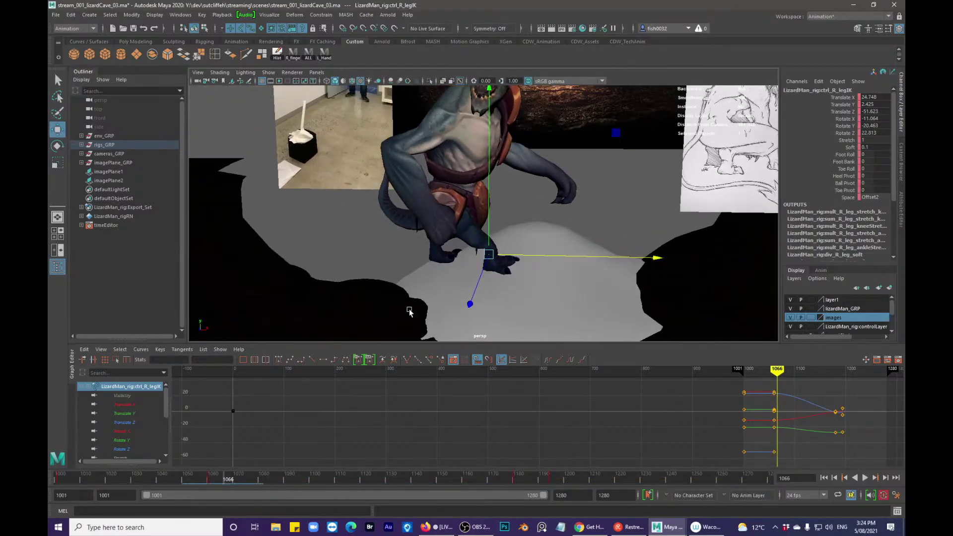
mouse_move(488, 246)
alt+mouse_down()
mouse_move(446, 258)
mouse_move(485, 233)
alt+mouse_up()
key(q)
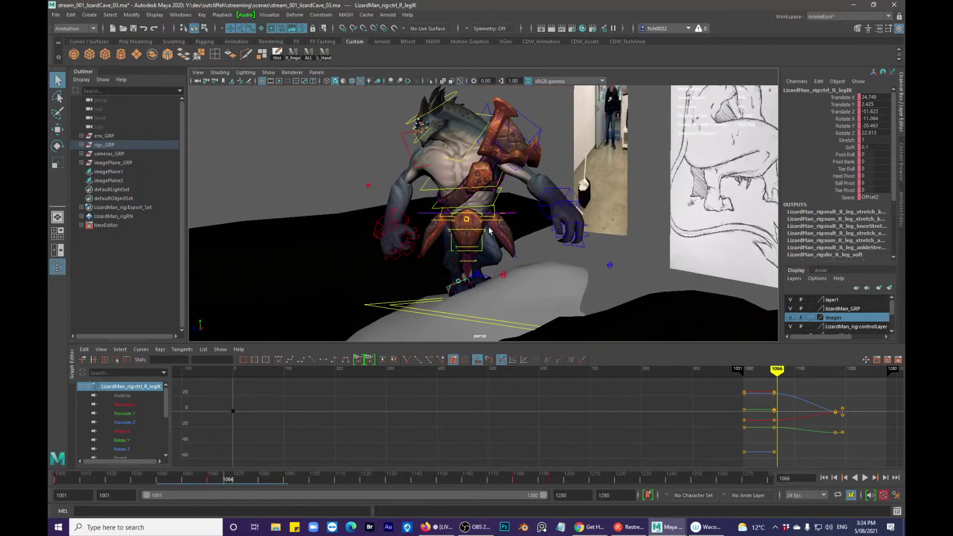
- Rotate the lizard man's centre-of-gravity control further at frame 1066
click(513, 213)
key(e)
drag(562, 136, 598, 128)
- Select the chain of tail controls, undo the first trial rotation, and swing the tail to a new angle at frame 1066
key(q)
alt+drag(354, 224, 486, 266)
shift+click(478, 261)
shift+click(471, 238)
shift+click(459, 225)
key(alt+1)
key(e)
drag(572, 203, 564, 223)
key(ctrl+z)
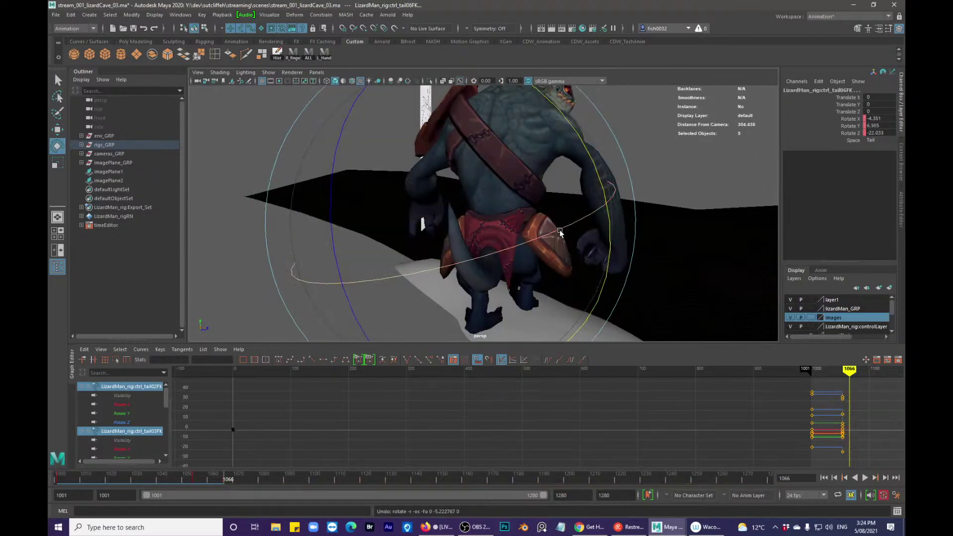
drag(559, 232, 511, 254)
key(alt+1)
- Rotate the outer tail controls to refine the tail's curl at frame 1066
click(416, 229)
shift+click(422, 248)
key(alt+1)
key(e)
drag(566, 238, 542, 175)
alt+drag(548, 211, 464, 212)
drag(554, 263, 533, 300)
key(q)
- Select the two middle spine controls and rotate them together to adjust the torso's lean at frame 1066
alt+middle_drag(533, 298, 594, 244)
alt+right_drag(594, 245, 550, 228)
key(alt+1)
alt+drag(549, 227, 466, 202)
alt+drag(545, 169, 523, 166)
click(513, 144)
shift+click(523, 154)
key(e)
key(alt+1)
drag(642, 104, 644, 124)
alt+right_drag(644, 124, 570, 144)
key(alt+1)
alt+drag(570, 144, 633, 164)
key(alt+1)
alt+middle_drag(546, 175, 491, 206)
alt+drag(491, 206, 520, 201)
- Bring up the render camera view, play back the blocking through it, and minimise that view
drag(904, 179, 255, 115)
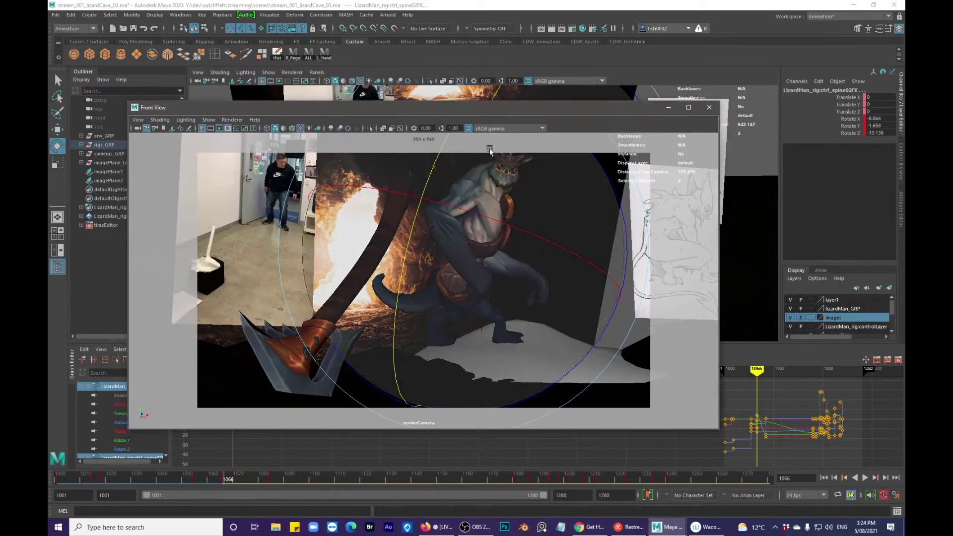
click(140, 475)
key(alt+v)
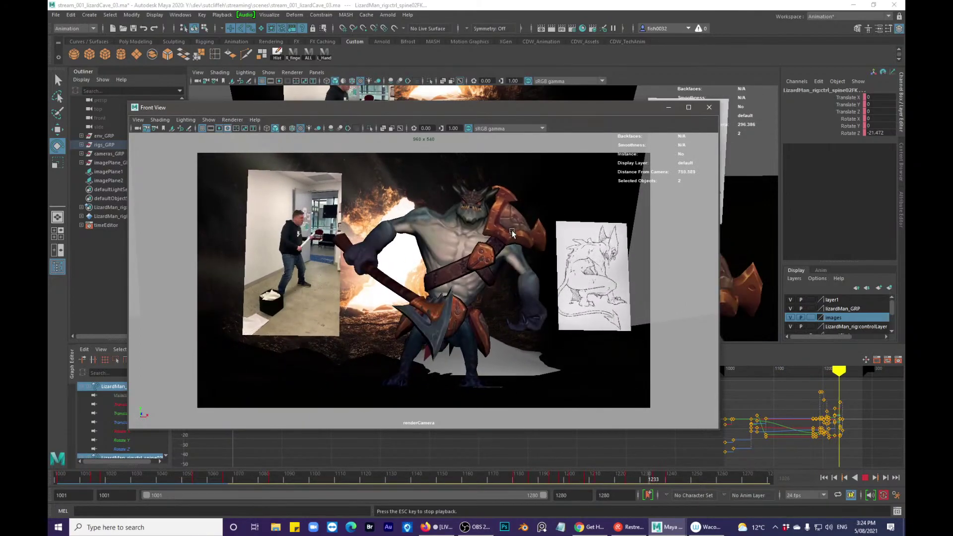
key(Escape)
click(669, 107)
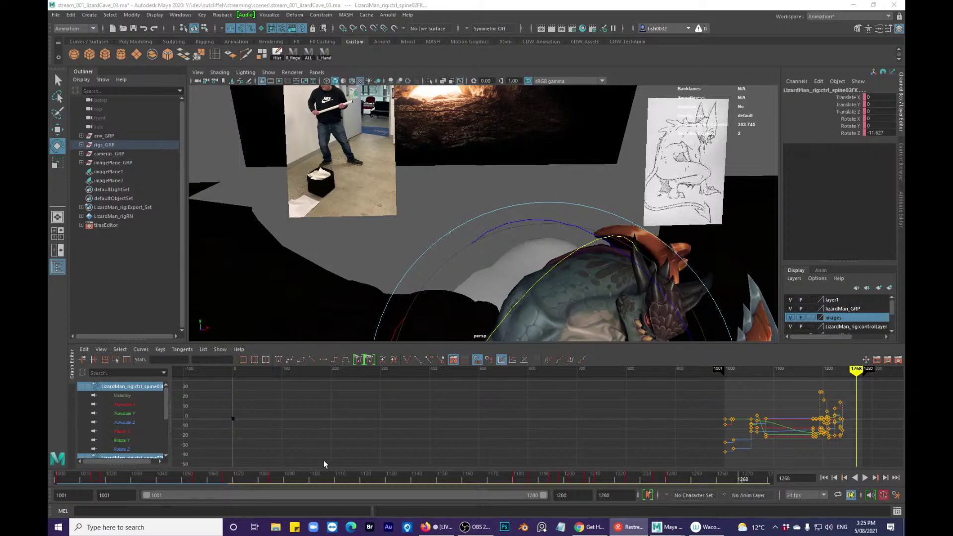
- Review the shot in the perspective view, including a replay from frame 1001, and go to frame 1067
drag(597, 478, 516, 478)
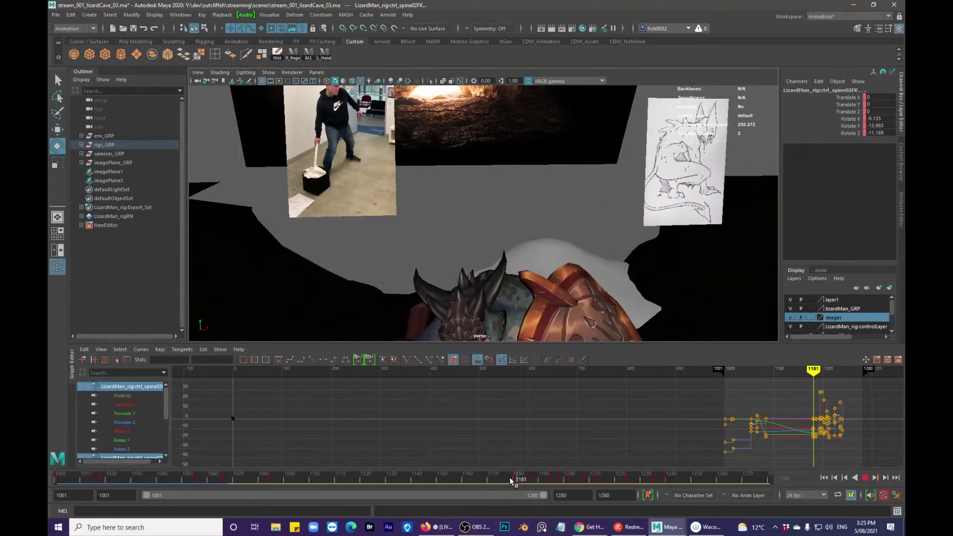
scroll(509, 218, down, 2)
scroll(509, 218, down, 3)
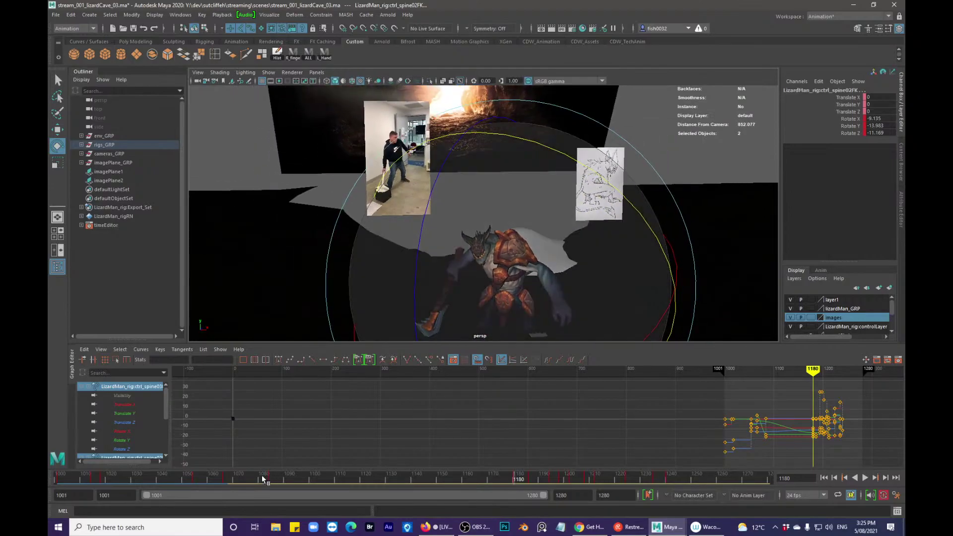
key(alt+v)
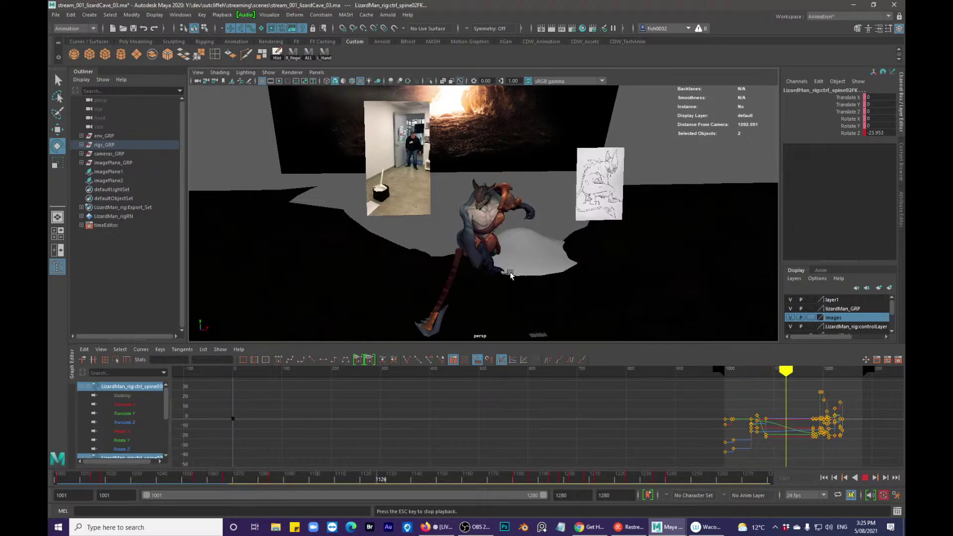
key(Escape)
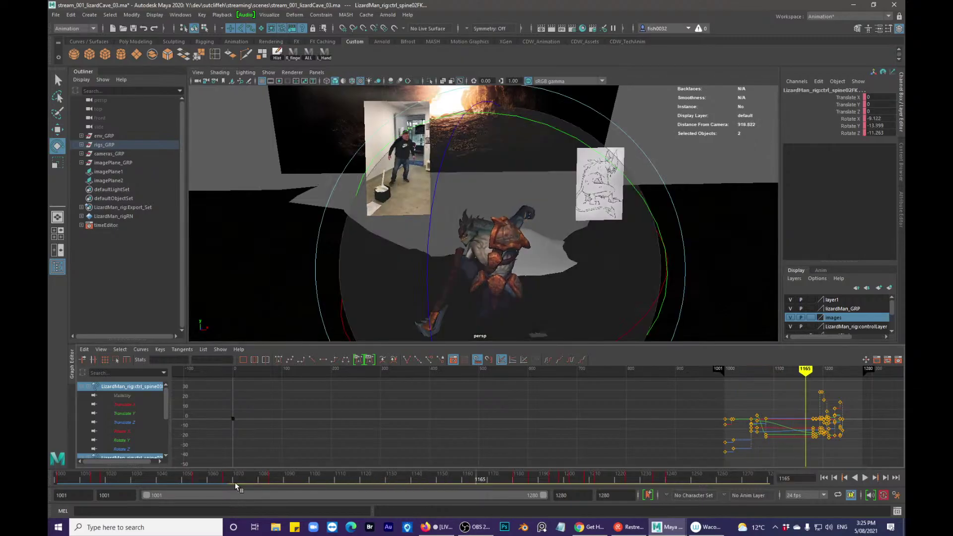
drag(235, 482, 50, 467)
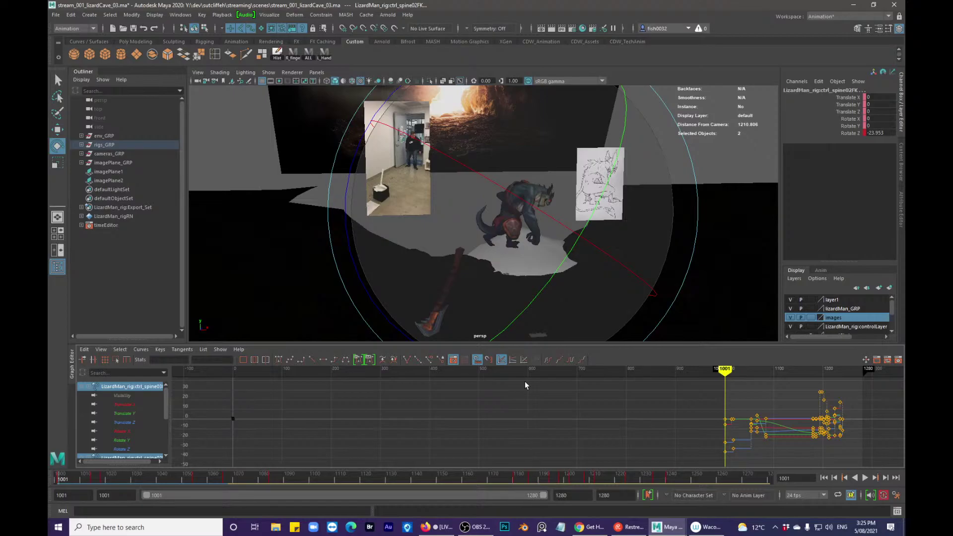
alt+drag(526, 234, 513, 231)
alt+right_drag(519, 231, 580, 262)
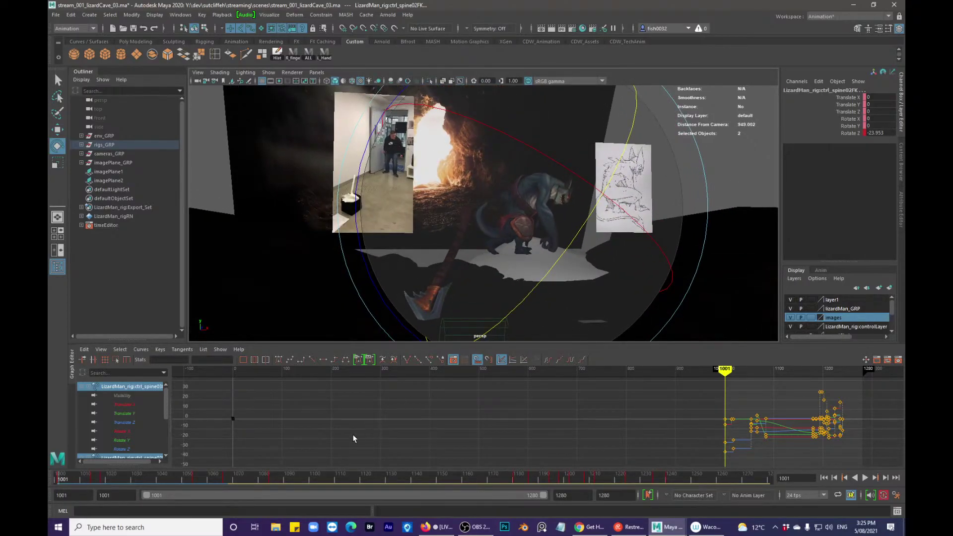
key(alt+v)
drag(85, 480, 229, 479)
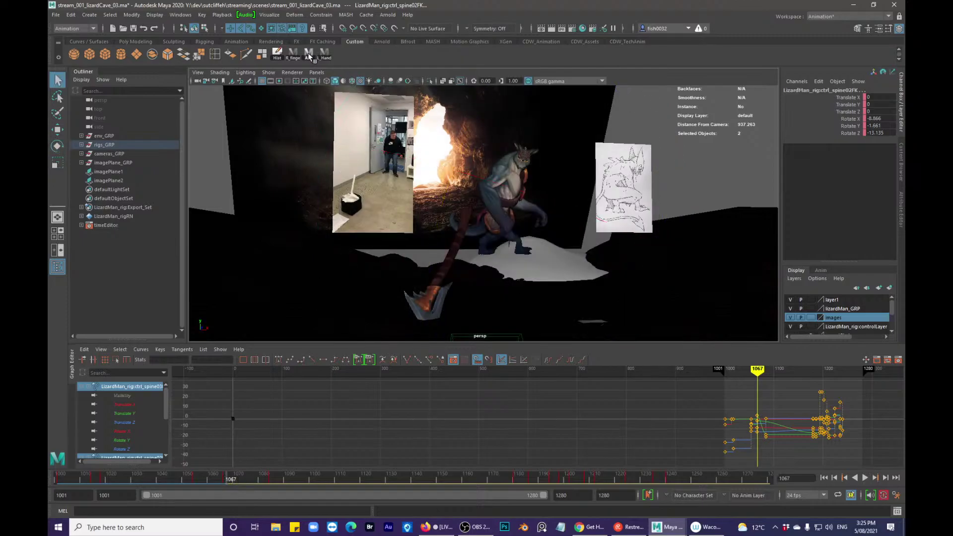
- Select all the lizard man's controls except the world offset, set their curves to stepped tangents, and play back the blocking
click(308, 53)
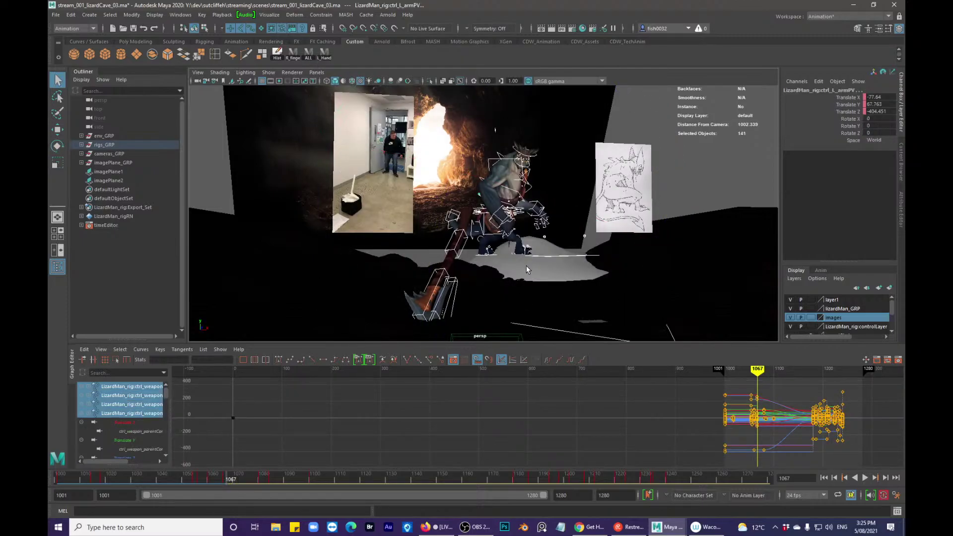
alt+drag(527, 268, 595, 296)
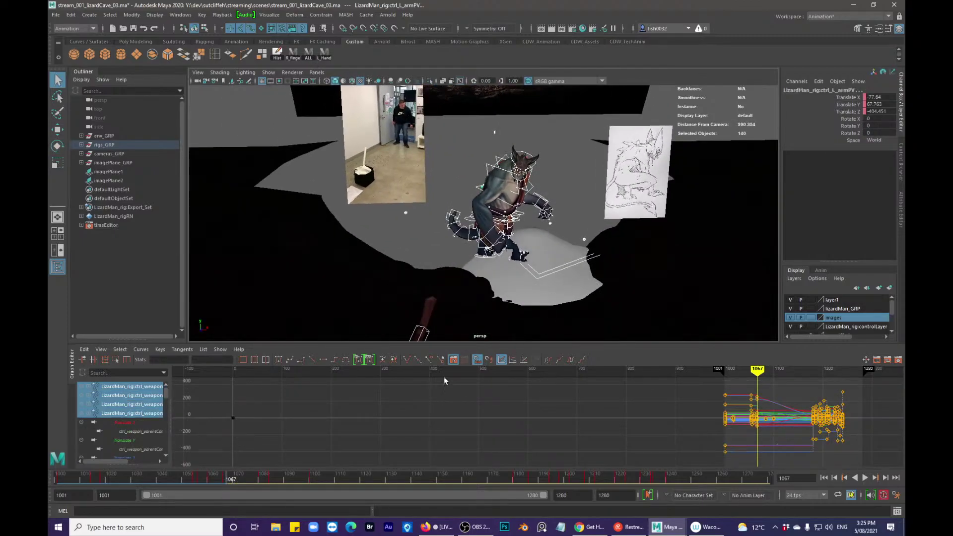
click(121, 478)
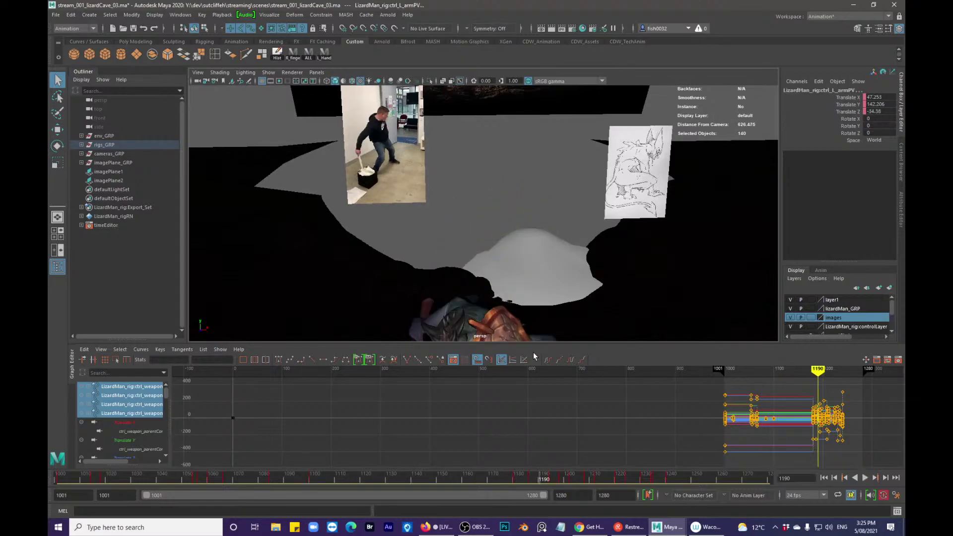
- Go to frame 1170 and rotate the lizard man's upper-body controls into a new pose
drag(512, 477, 489, 481)
alt+drag(456, 302, 484, 294)
alt+middle_drag(497, 282, 492, 231)
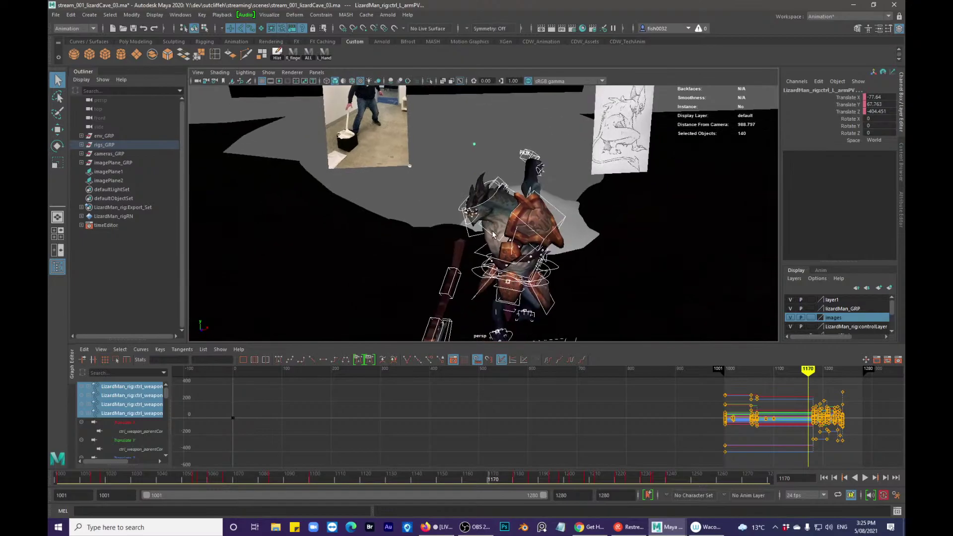
click(492, 230)
key(e)
drag(592, 298, 613, 283)
drag(584, 200, 598, 222)
drag(599, 264, 529, 187)
key(alt+1)
key(q)
click(493, 203)
key(e)
key(alt+1)
key(q)
key(alt+1)
- Select the lizard man's right wrist IK control at frame 1170 and rotate it to re-angle the weapon hand
click(480, 189)
key(w)
middle_drag(508, 179, 577, 289)
key(e)
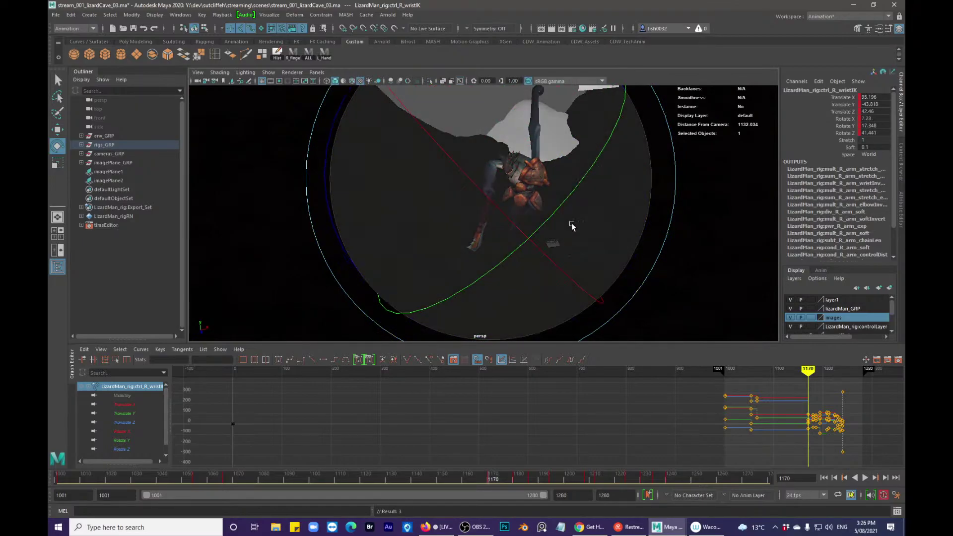
alt+drag(596, 241, 561, 237)
mouse_move(561, 237)
middle_down()
mouse_move(541, 244)
mouse_move(579, 198)
mouse_move(558, 222)
middle_up()
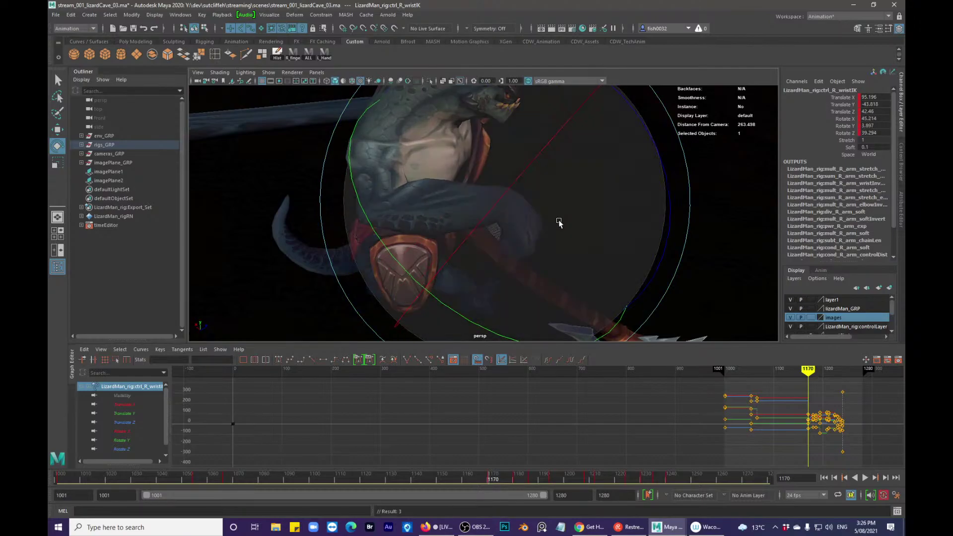
alt+drag(559, 220, 509, 234)
key(.)
alt+drag(509, 235, 528, 223)
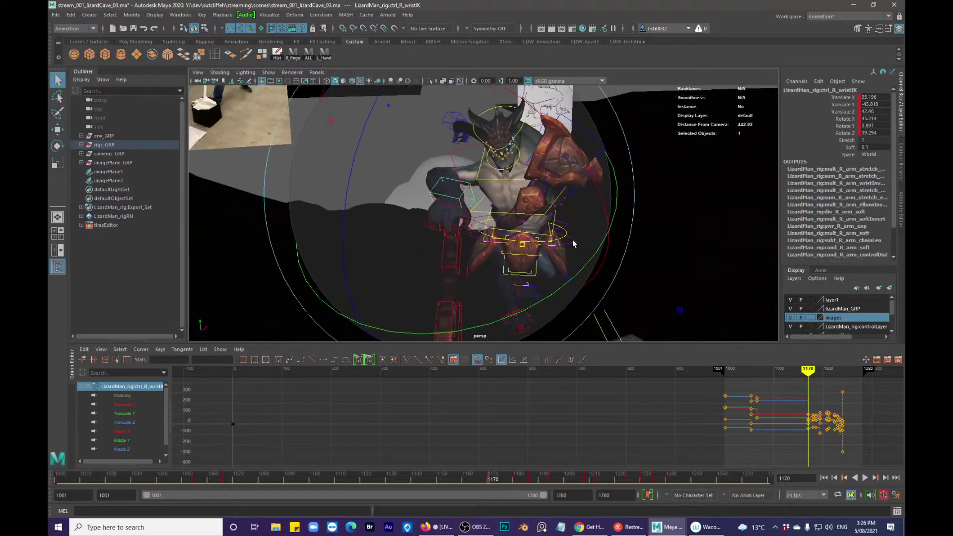
- Adjust the position of the body's centre-of-gravity control at frame 1170
key(q)
click(572, 240)
key(alt+1)
alt+drag(591, 243, 583, 215)
key(w)
key(alt+1)
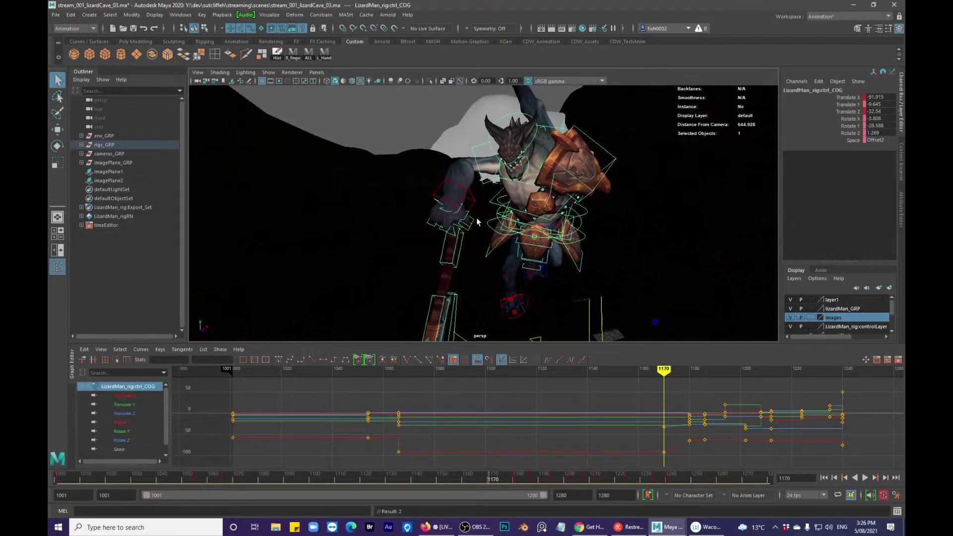
- Fine-tune the position and rotation of the right wrist IK control at frame 1170
key(q)
click(473, 199)
key(alt+1)
key(e)
drag(490, 266, 497, 248)
alt+drag(497, 248, 510, 194)
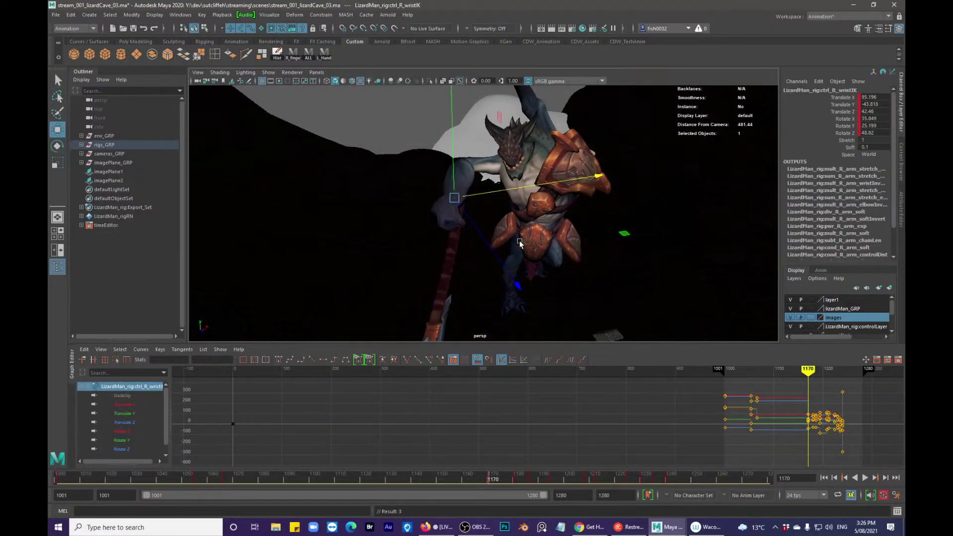
key(w)
key(e)
drag(422, 178, 479, 192)
key(q)
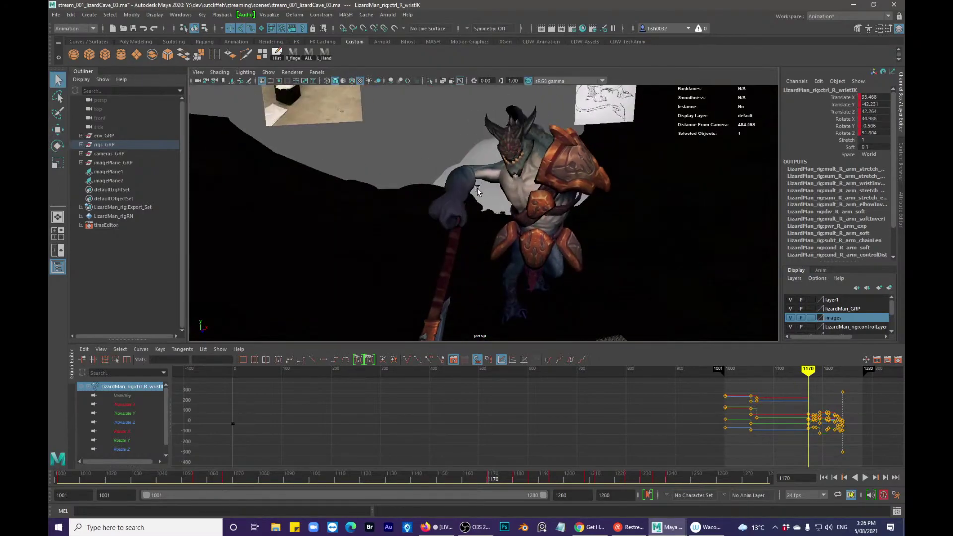
- Select the right hand's finger A controls and rotate them to reshape the grip at frame 1170
click(450, 213)
key(f)
alt+drag(464, 244, 519, 262)
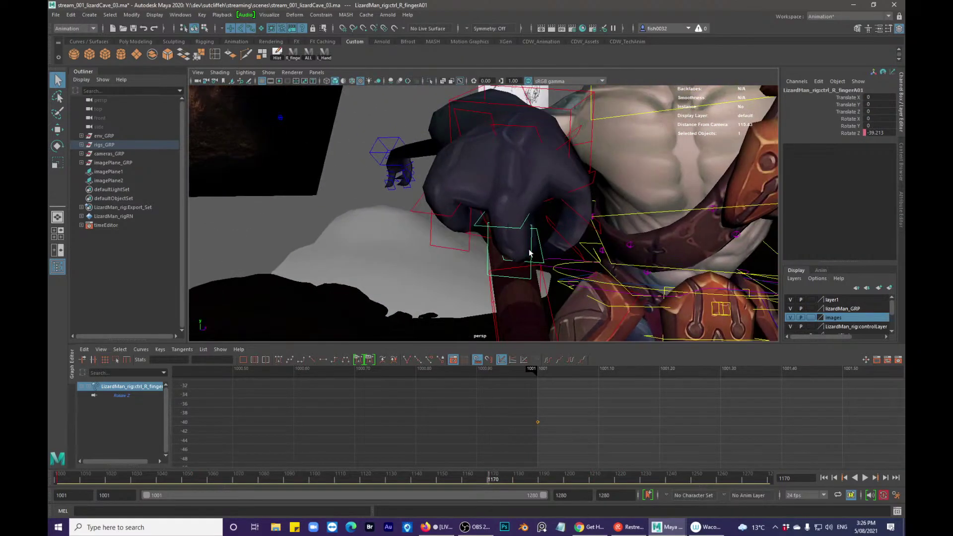
shift+click(534, 244)
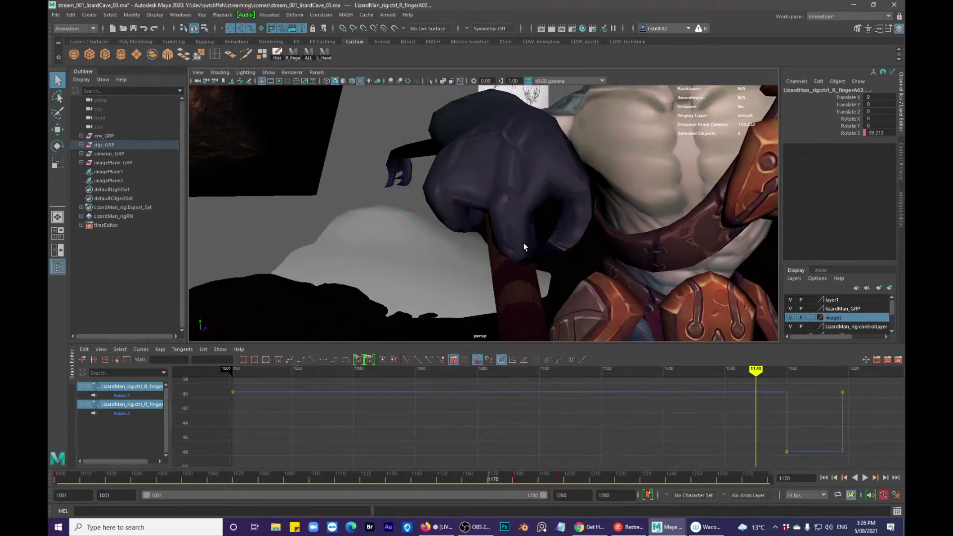
key(e)
drag(443, 241, 448, 136)
key(q)
- Select the right hand's finger B controls and rotate them to open that finger
key(alt+1)
alt+drag(467, 178, 531, 198)
click(456, 215)
shift+click(465, 237)
key(alt+1)
key(e)
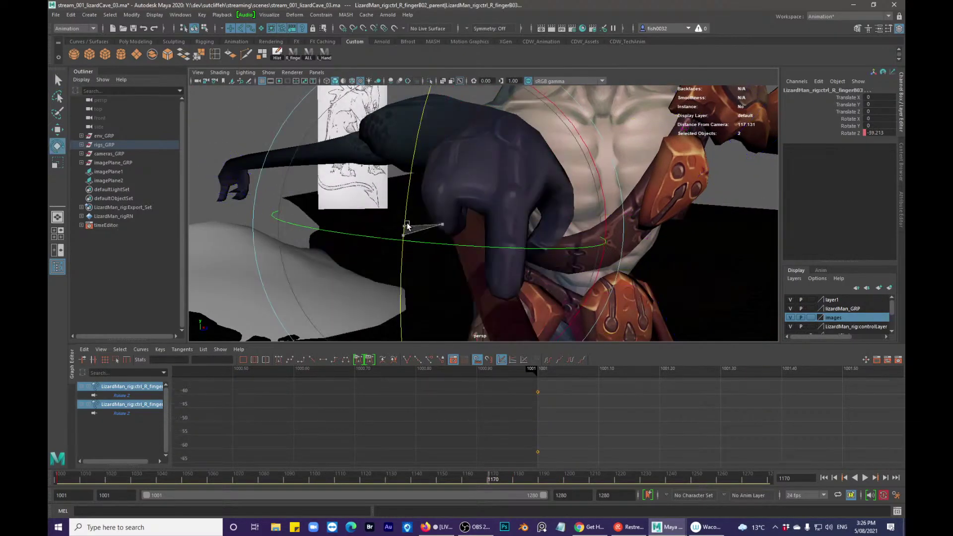
drag(406, 224, 428, 192)
key(q)
- Select the right thumb's controls and rotate them to reshape its grip around the weapon
alt+drag(581, 226, 514, 234)
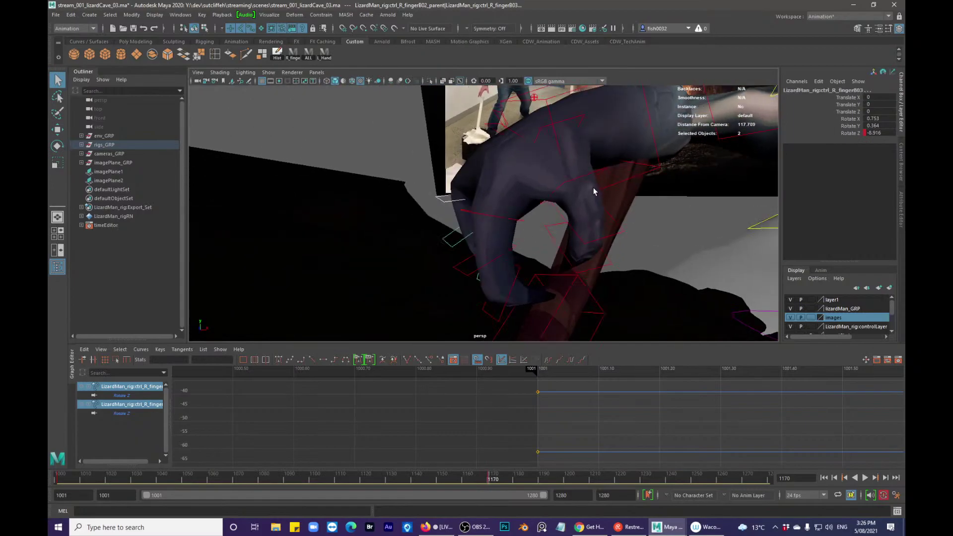
click(617, 232)
shift+click(611, 264)
key(alt+1)
key(e)
drag(729, 261, 703, 201)
key(q)
alt+right_drag(704, 201, 582, 203)
alt+drag(581, 203, 614, 204)
key(alt+1)
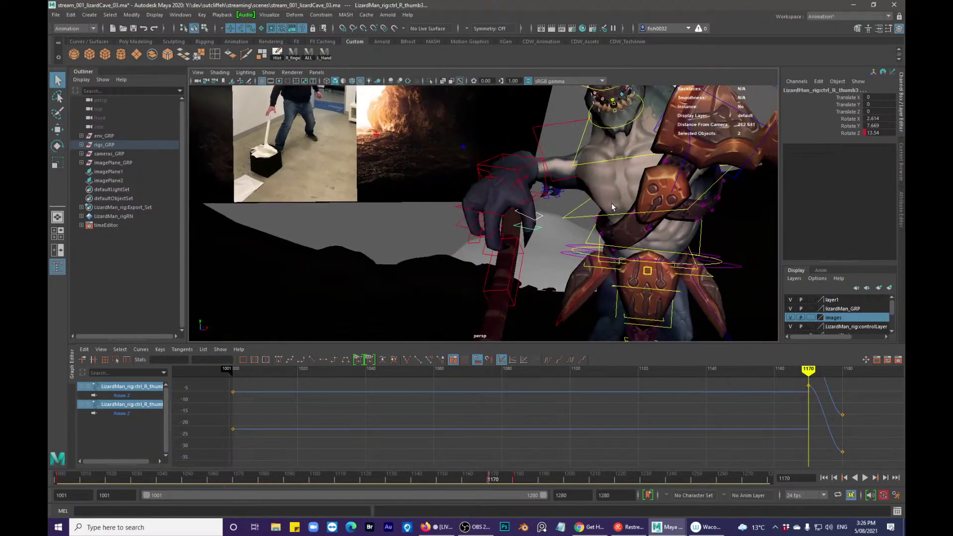
alt+right_drag(581, 201, 532, 199)
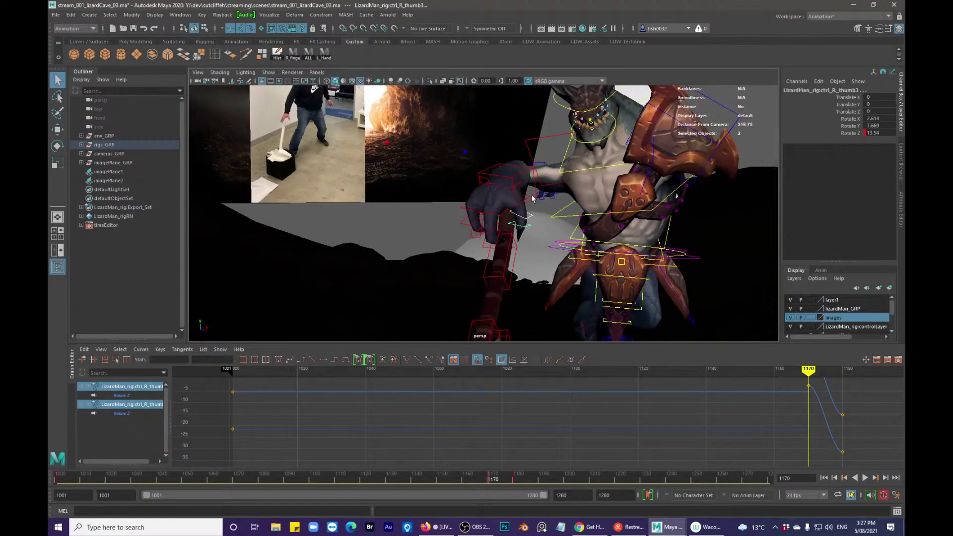
- Play back the blocking from an earlier frame to review the pose changes
drag(433, 475, 150, 472)
key(alt+v)
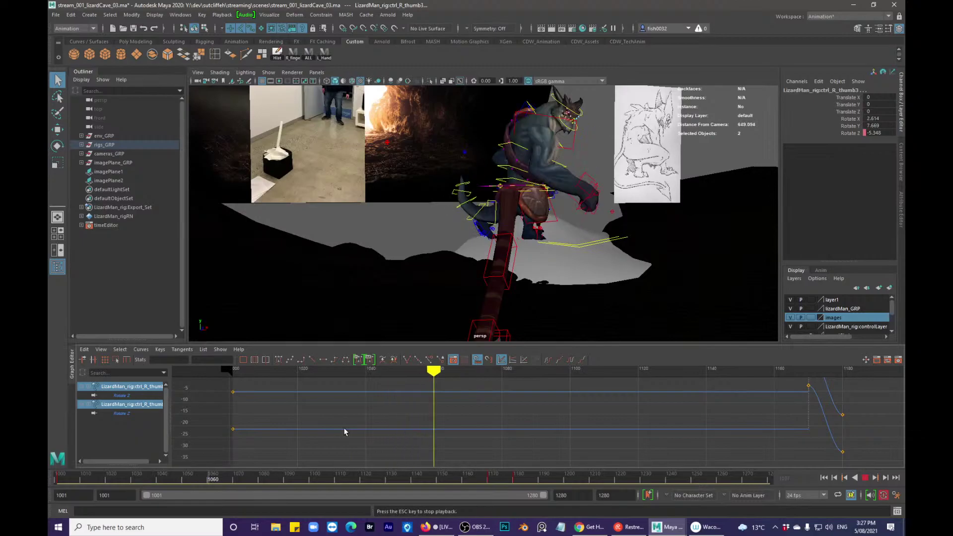
key(Escape)
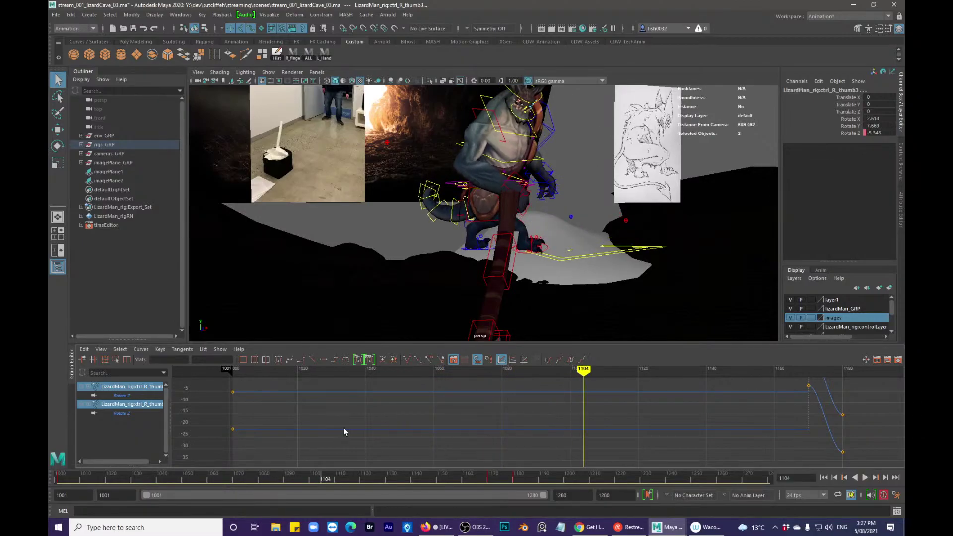
- Go to frame 1067, select the right foot's IK control, and examine the leg pose from several angles
drag(294, 472, 228, 474)
key(alt+1)
alt+drag(402, 259, 493, 255)
click(615, 245)
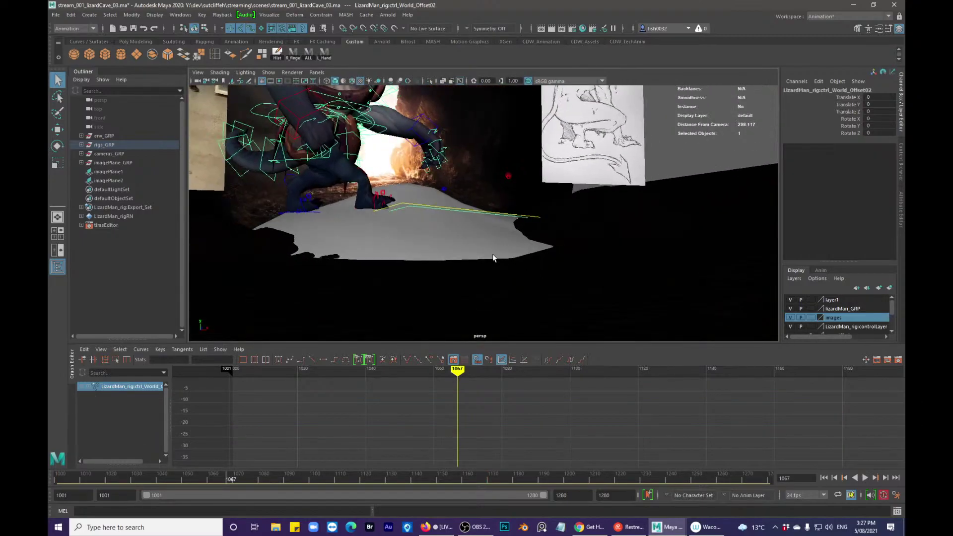
click(375, 202)
key(f)
alt+drag(375, 202, 490, 233)
alt+middle_drag(490, 234, 570, 284)
alt+right_drag(570, 283, 416, 287)
alt+middle_drag(416, 288, 569, 224)
alt+right_drag(569, 224, 496, 245)
click(460, 186)
alt+right_drag(460, 186, 367, 210)
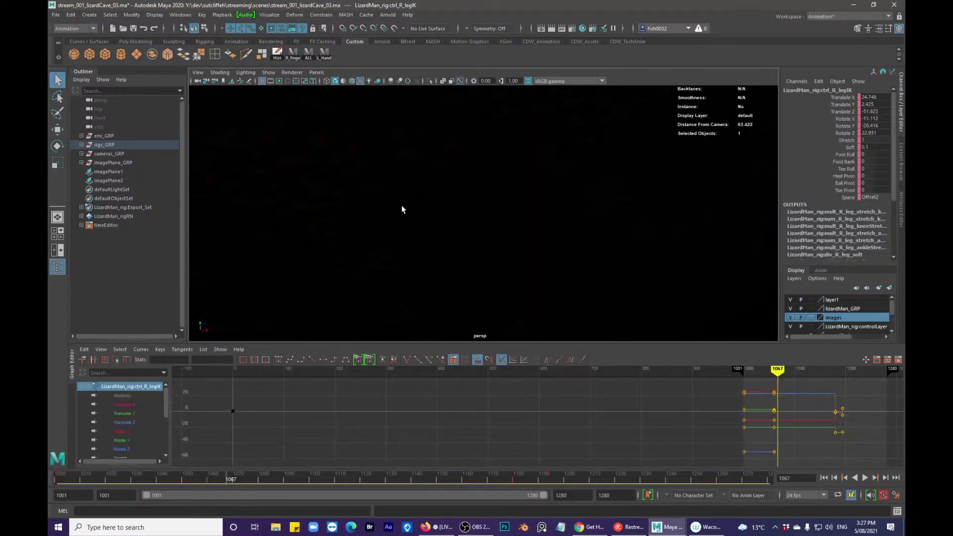
alt+drag(485, 230, 568, 240)
alt+middle_drag(567, 240, 673, 272)
alt+right_drag(673, 272, 520, 269)
alt+drag(519, 269, 502, 251)
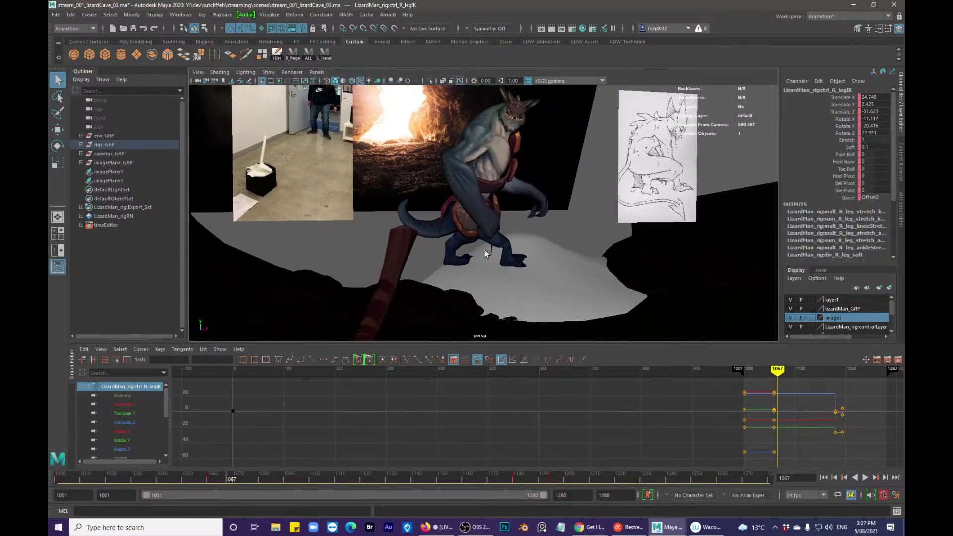
- Go to frame 1082 and move and rotate the right foot's IK control to plant the foot near the rock's edge
key(comma)
drag(213, 481, 273, 480)
key(alt+comma)
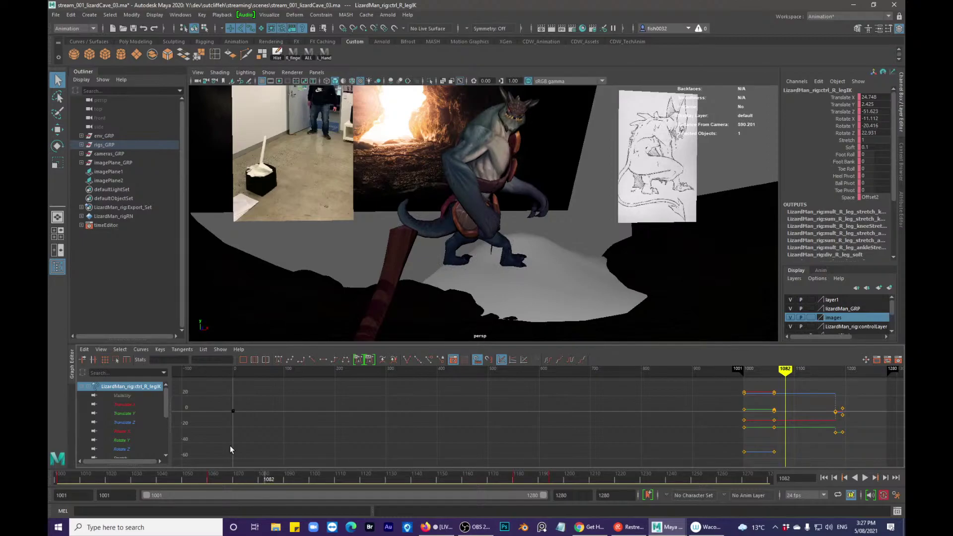
key(w)
key(e)
alt+drag(526, 268, 538, 272)
drag(587, 334, 501, 342)
drag(593, 312, 601, 333)
key(w)
drag(552, 253, 448, 227)
key(ctrl+z)
key(f)
key(w)
key(q)
key(w)
drag(479, 194, 481, 245)
key(e)
drag(454, 277, 715, 208)
- Select the right leg's pole vector and set a holding key on it at the foot key preceding frame 1082
key(q)
click(716, 208)
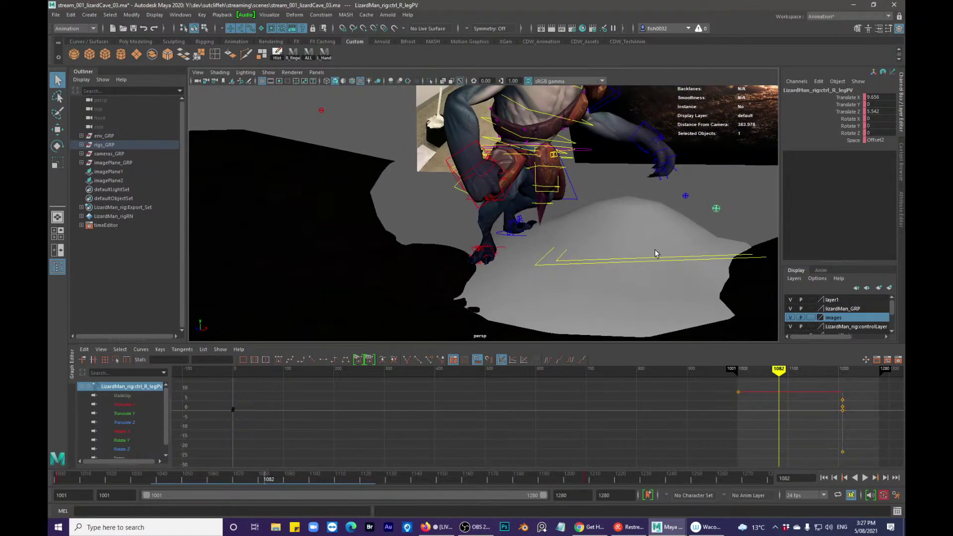
click(500, 250)
click(713, 209)
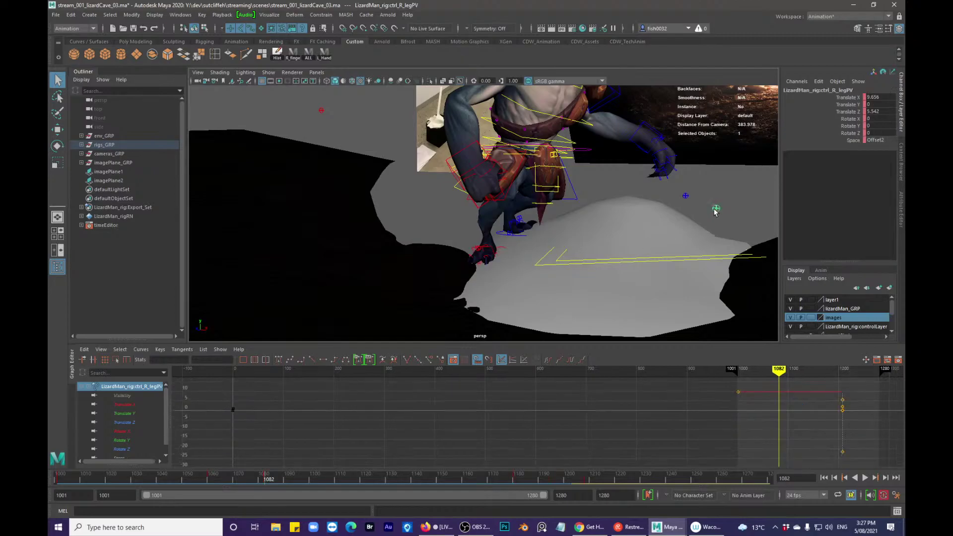
key(alt+shift+v)
mouse_move(216, 486)
mouse_down()
mouse_move(208, 483)
mouse_move(260, 473)
mouse_up()
key(s)
alt+drag(555, 270, 575, 262)
key(comma)
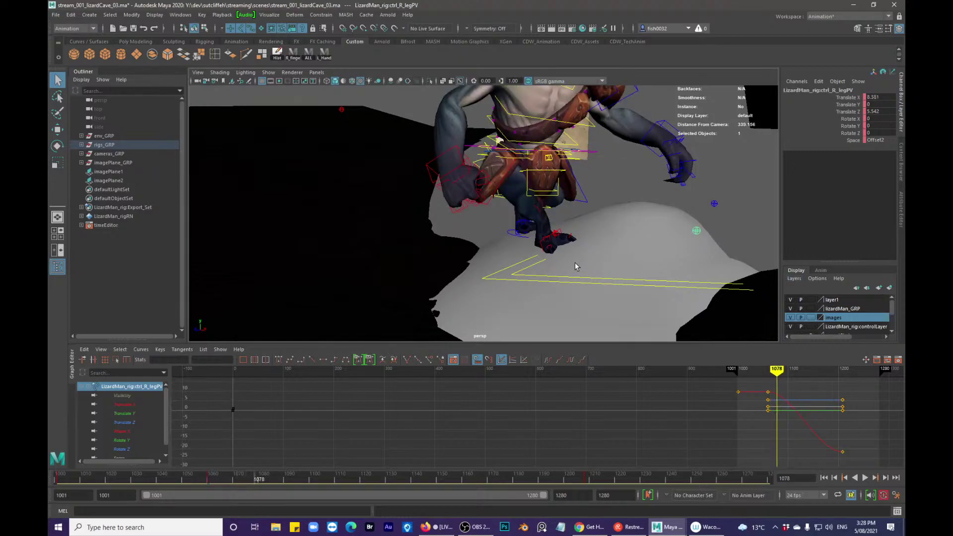
- Return to frame 1082 and move the right leg's pole vector to re-aim the knee
key(alt+comma)
key(alt+comma)
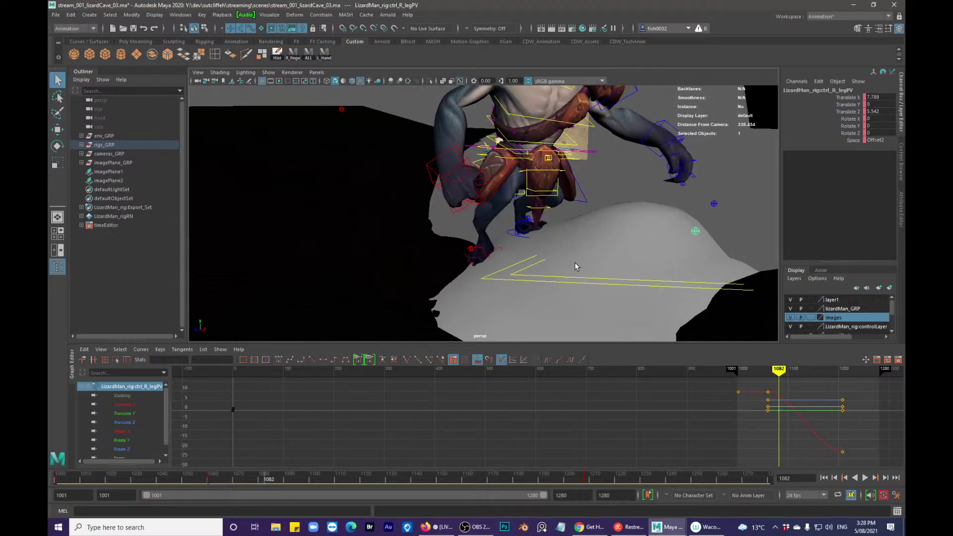
key(w)
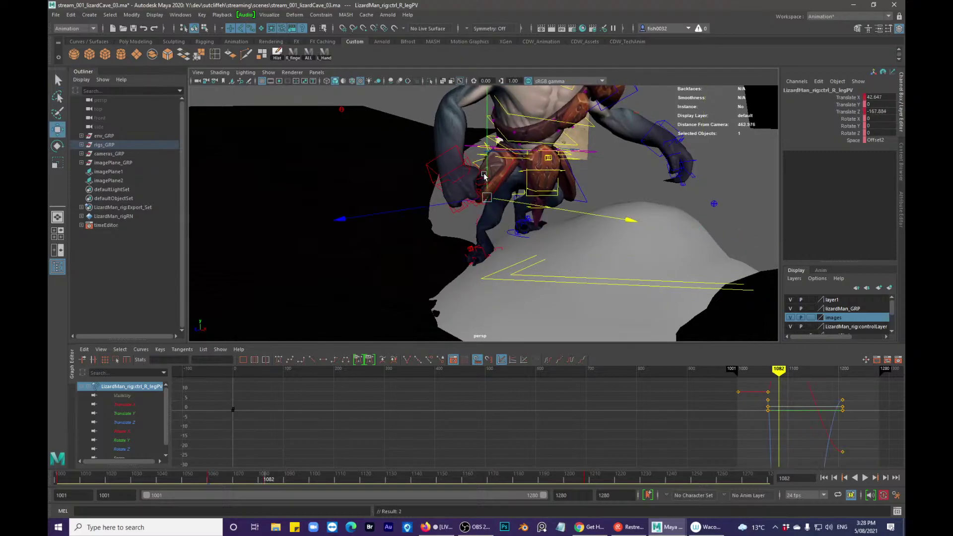
drag(459, 236, 510, 253)
key(q)
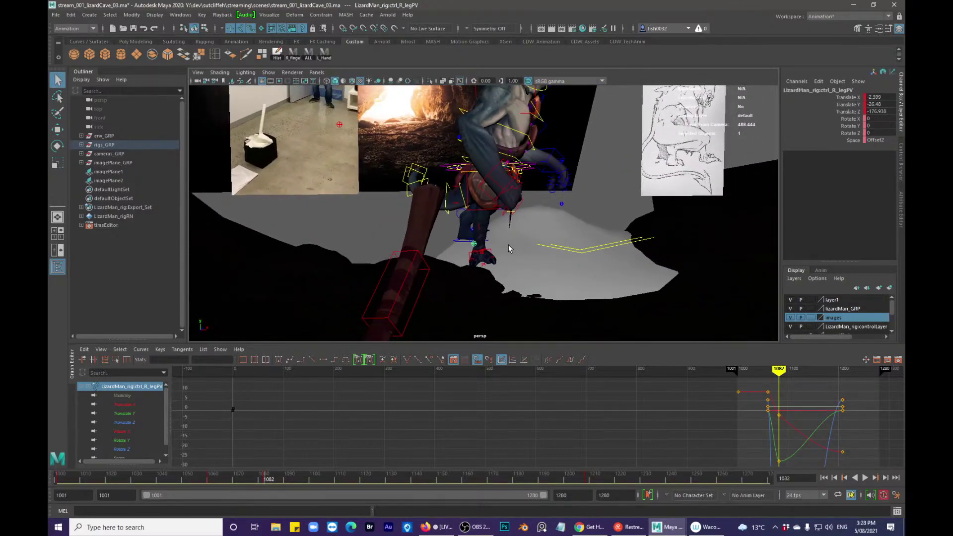
- Select all the lizard man's body controls and set their curves to stepped tangents
click(309, 55)
alt+drag(591, 233, 626, 226)
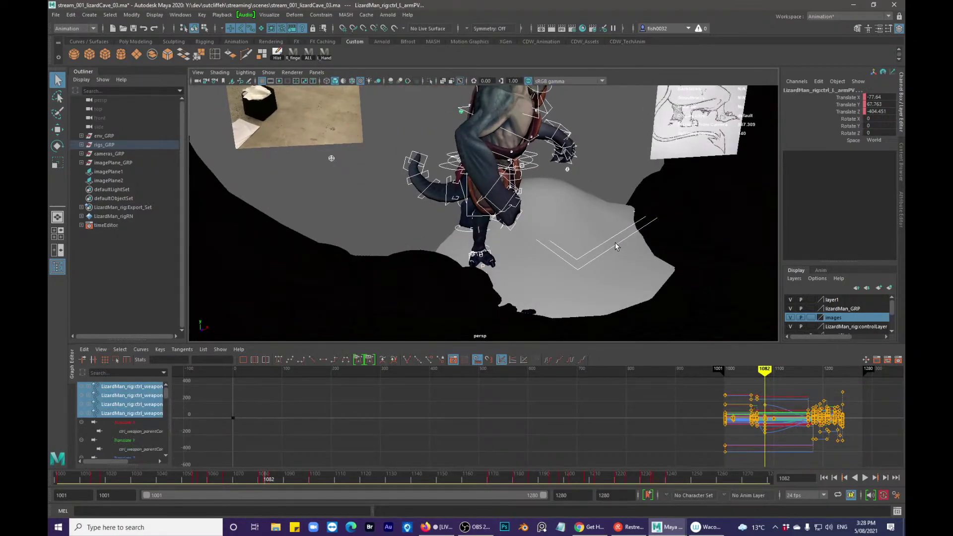
click(334, 361)
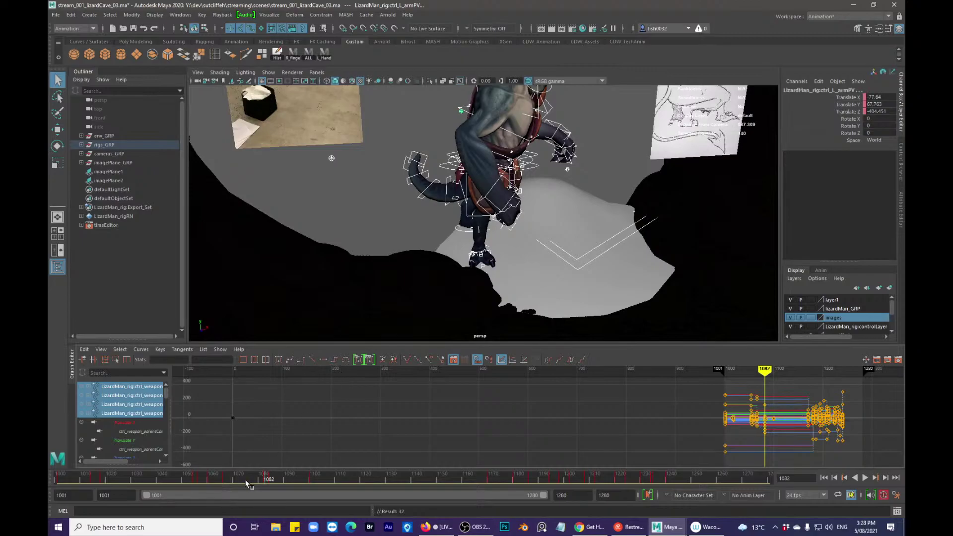
- Play back the blocking twice to check the new right-foot step
key(alt+v)
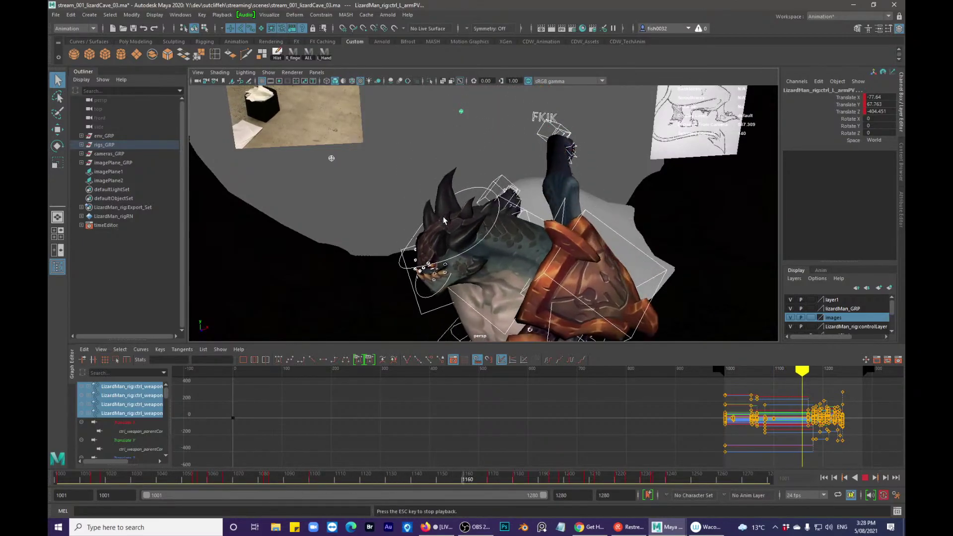
key(Escape)
click(233, 475)
key(alt+v)
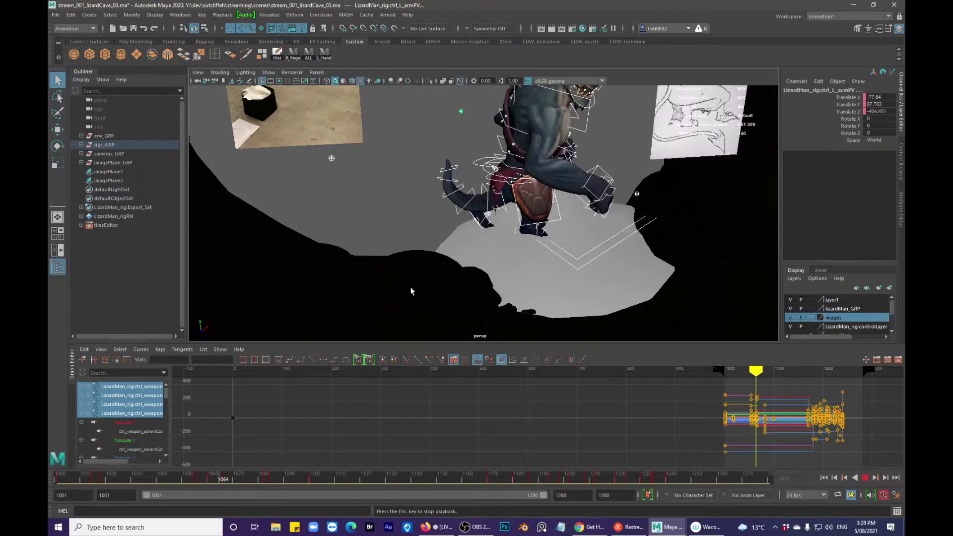
key(alt+v)
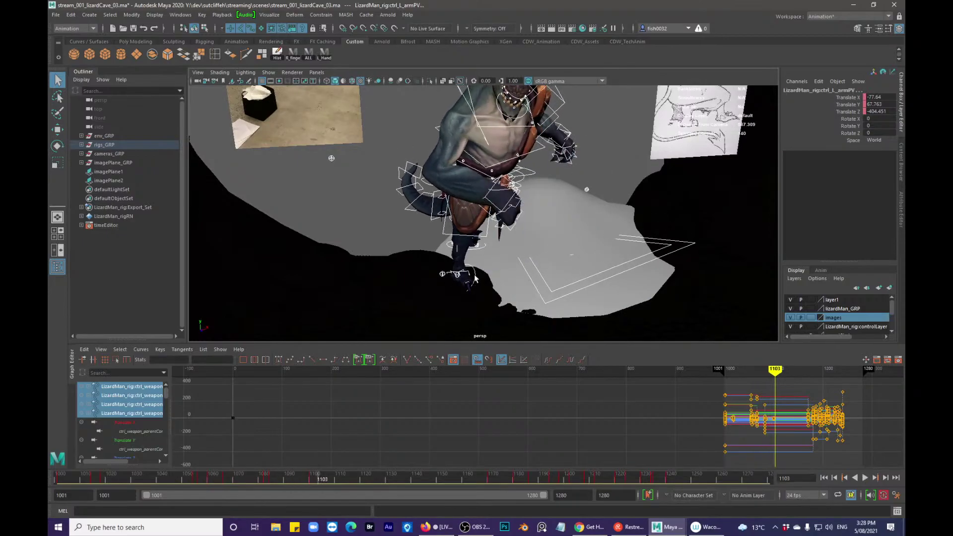
- Select the right foot's IK control, inspect the foot at frame 1082, and check its space options
click(477, 274)
key(f)
alt+right_drag(485, 295, 325, 276)
alt+drag(325, 276, 518, 290)
click(266, 479)
key(alt+v)
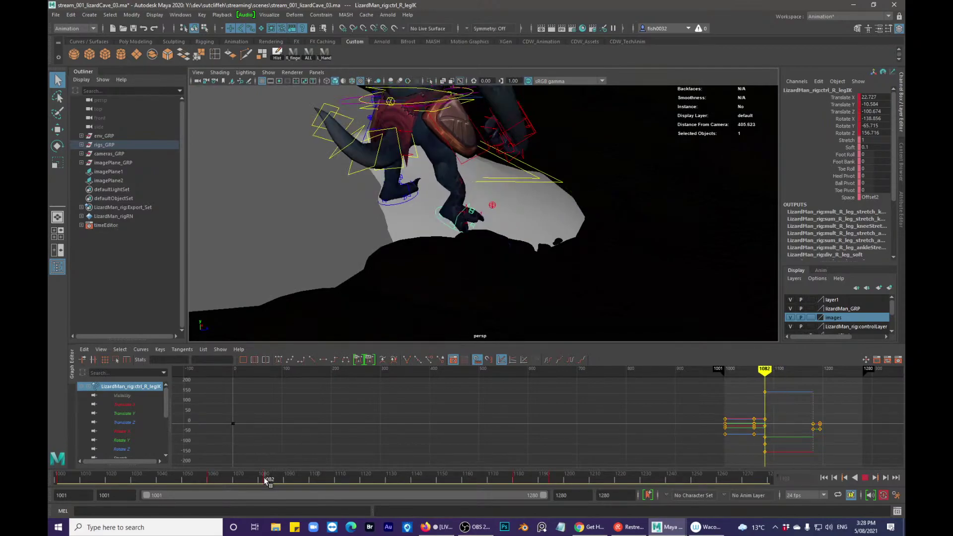
click(875, 198)
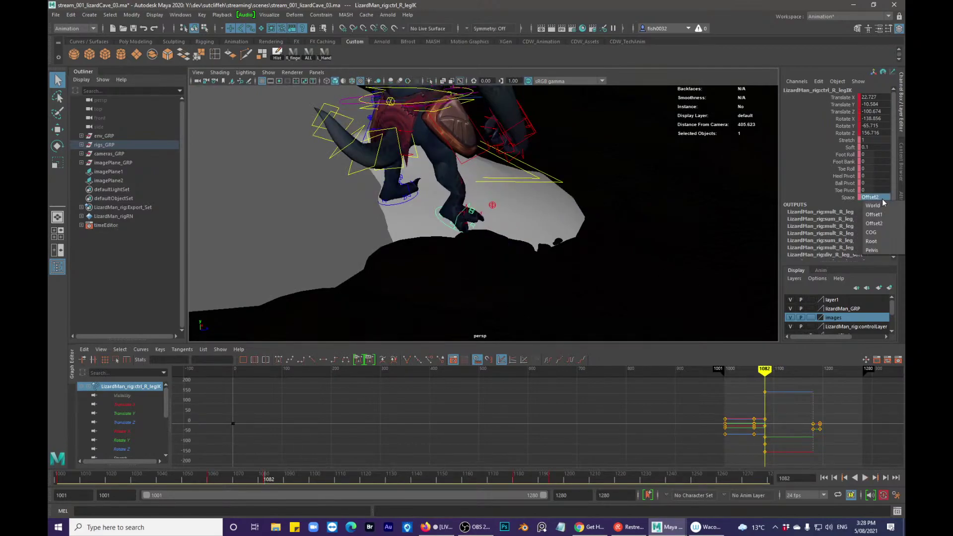
- Check the first world offset control's curves and scrub between frames 1082 and 1101 to examine the right foot's sliding
click(554, 185)
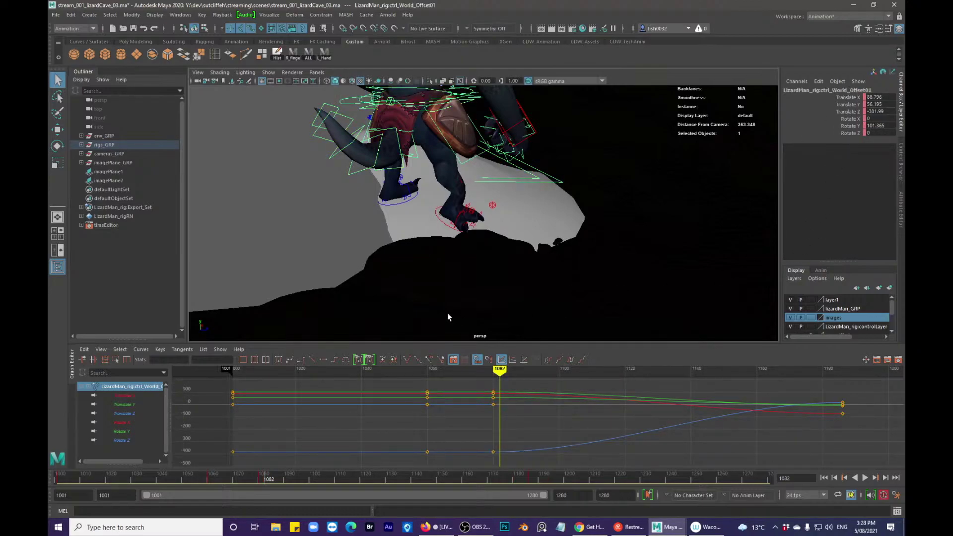
click(262, 480)
key(alt+v)
drag(276, 478, 314, 459)
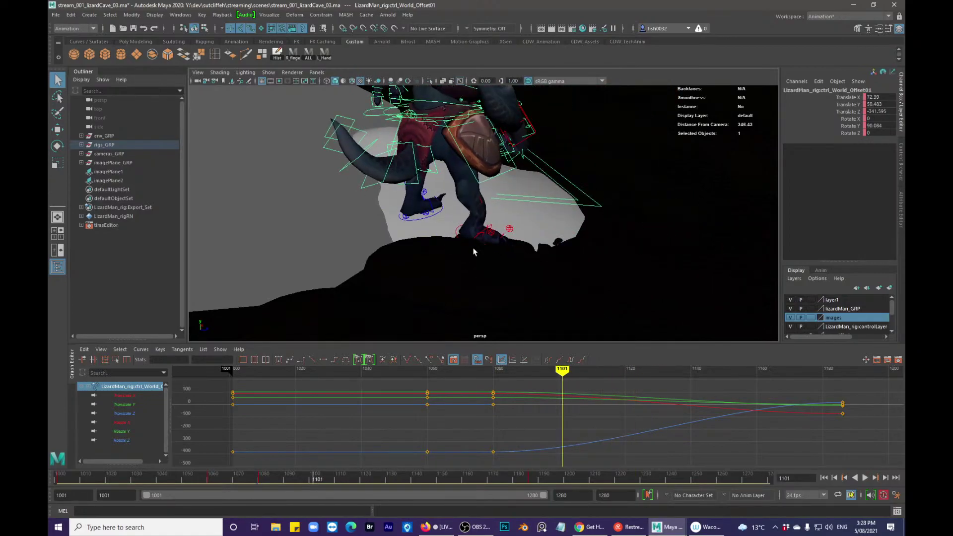
click(460, 232)
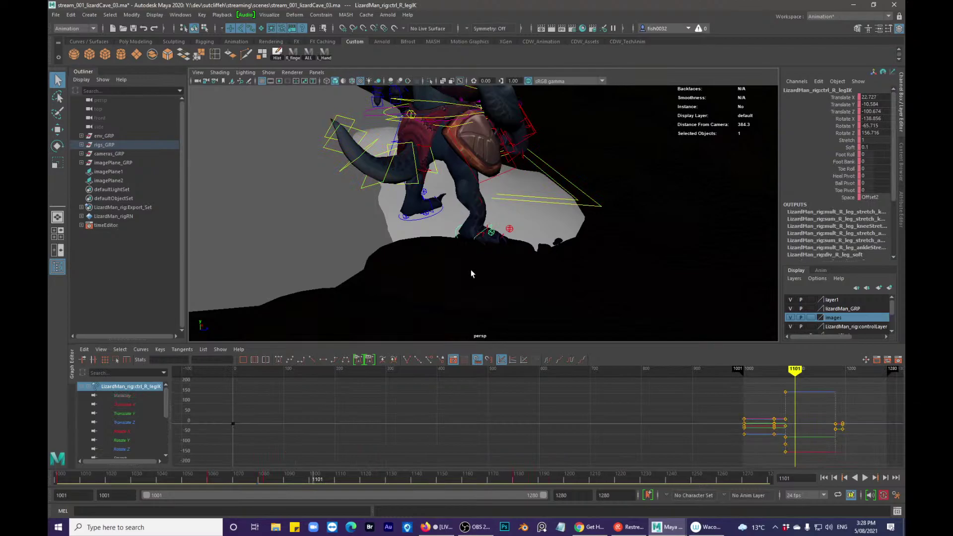
key(comma)
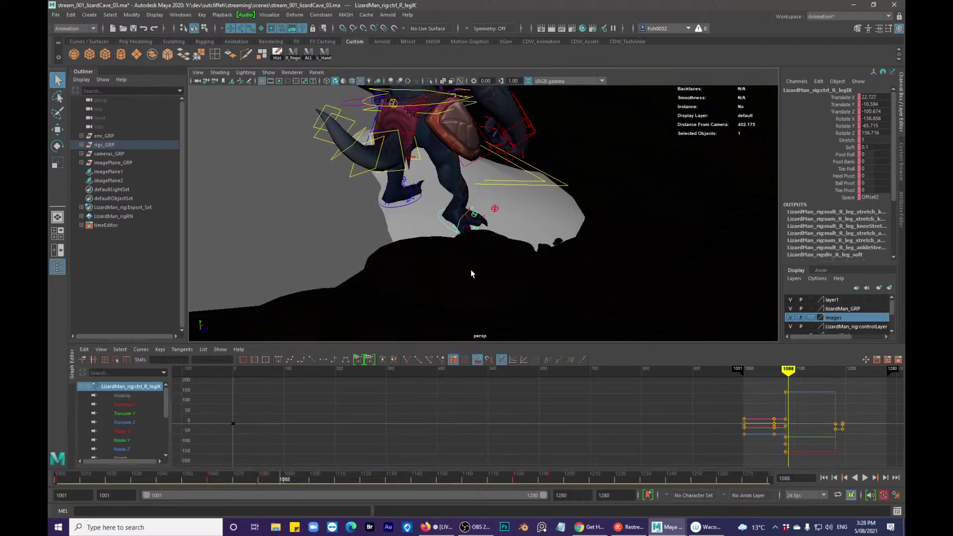
- At frame 1082, try switching the right foot IK control's space to World and undo it
key(comma)
key(alt+comma)
click(868, 198)
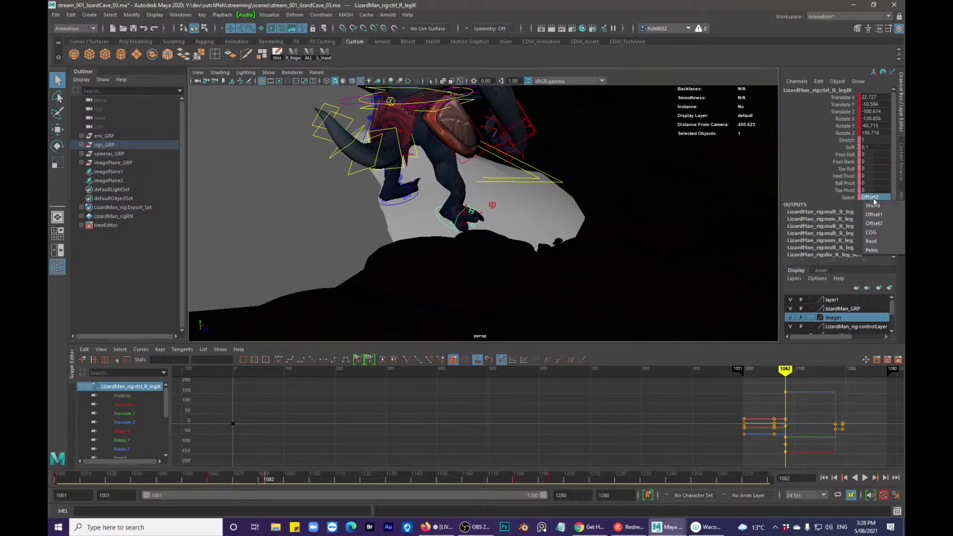
click(886, 204)
scroll(685, 237, down, 5)
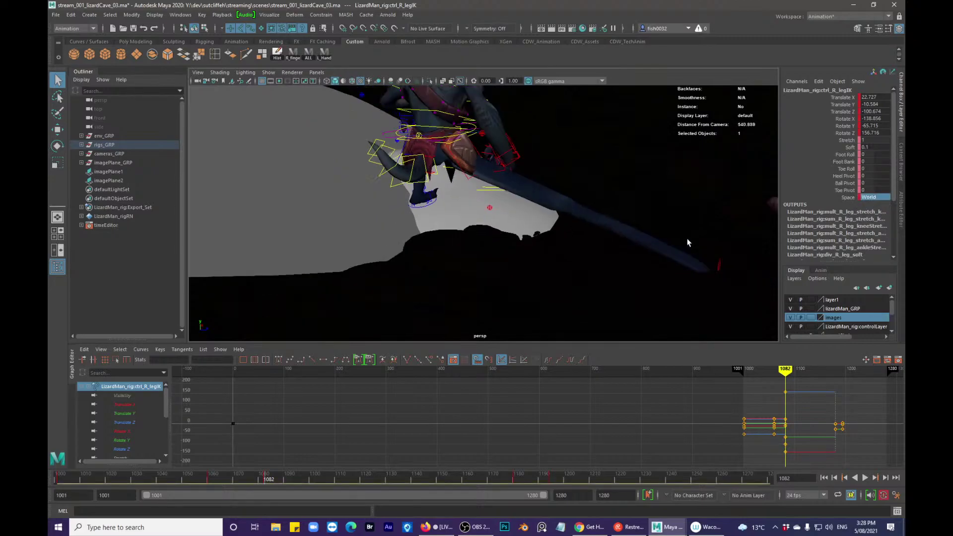
key(ctrl+z)
- Try the Offset1 and COG spaces for the right foot's IK control at frame 1082
click(885, 214)
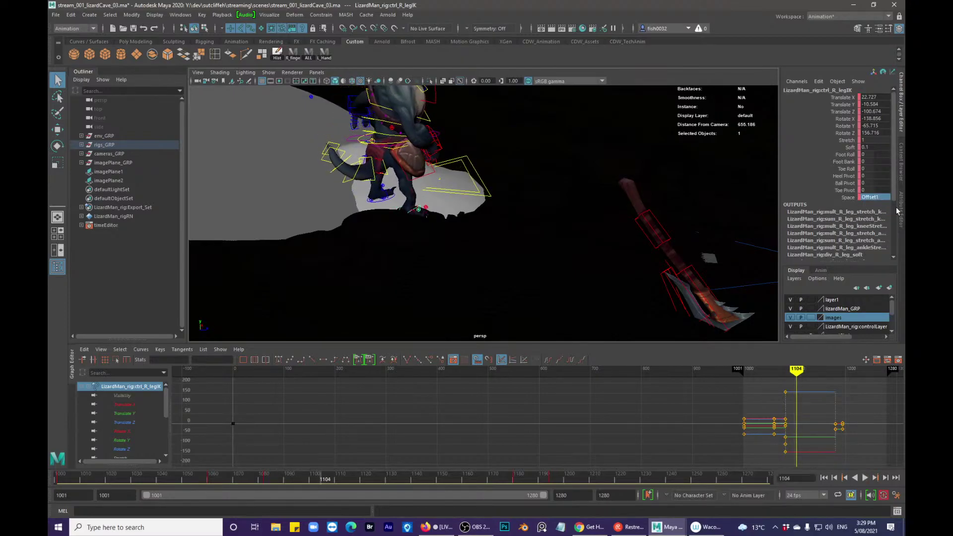
key(alt+v)
click(879, 198)
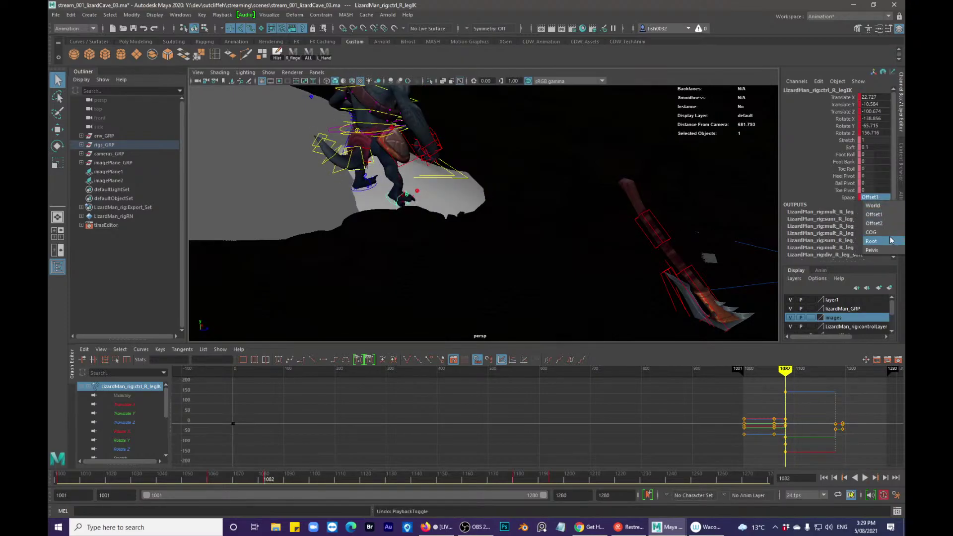
click(888, 232)
- Set the right foot IK control's space to World at frame 1082 and check the result in playback
click(872, 198)
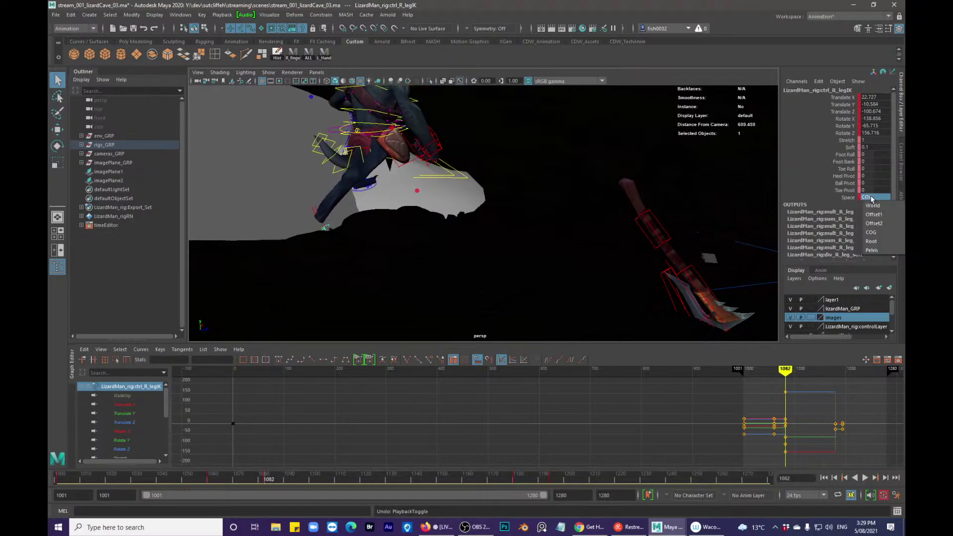
click(876, 206)
key(alt+v)
alt+drag(645, 241, 651, 237)
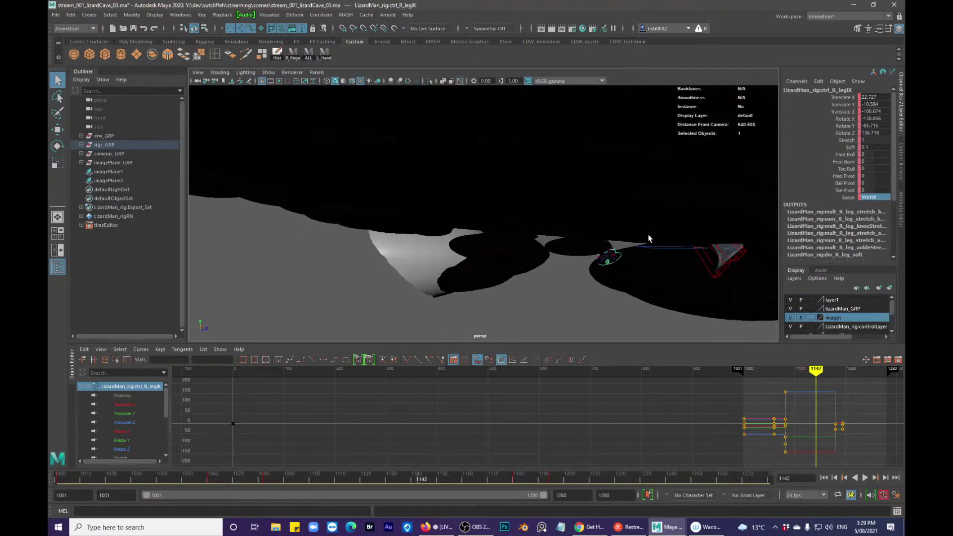
alt+drag(596, 257, 578, 264)
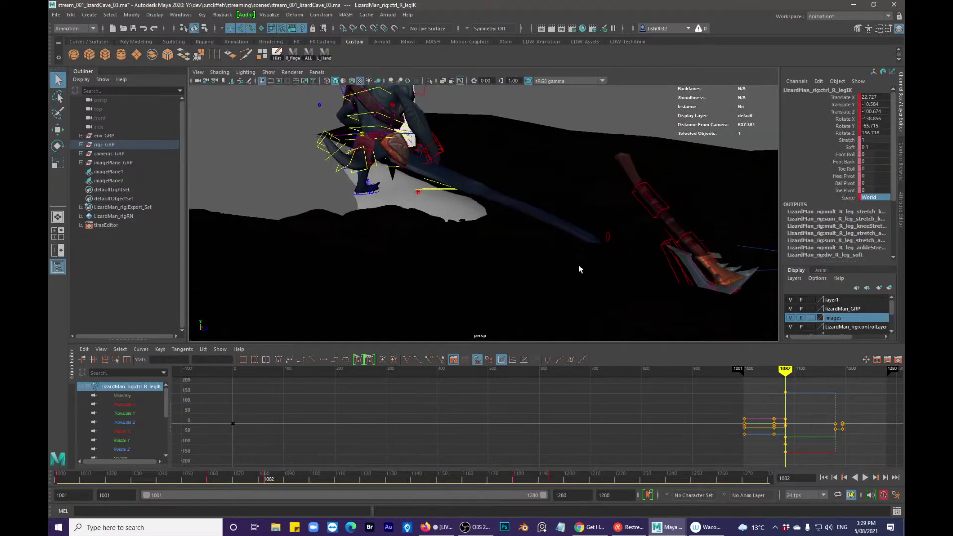
key(alt+comma)
key(alt+period)
- Move the displaced right foot back under the lizard man at frame 1082 and frame it in the view
key(w)
drag(589, 257, 442, 228)
drag(406, 188, 406, 164)
key(e)
key(f)
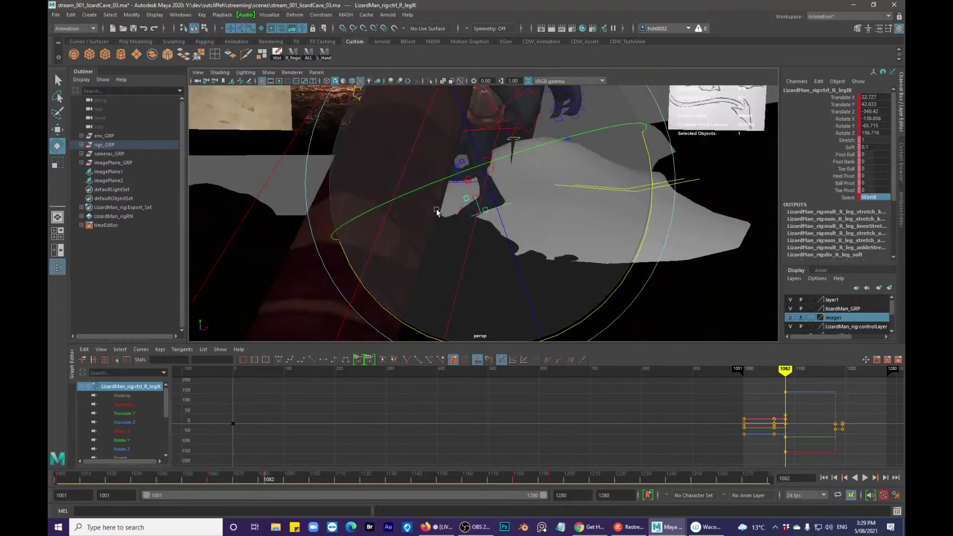
- Rotate the right foot to about 11.3 in X and -13.1 in Y and reposition it to plant on the rock
scroll(427, 211, down, 3)
drag(462, 193, 618, 174)
key(w)
drag(551, 179, 502, 183)
key(e)
alt+drag(598, 134, 568, 234)
key(w)
key(e)
key(q)
key(e)
key(q)
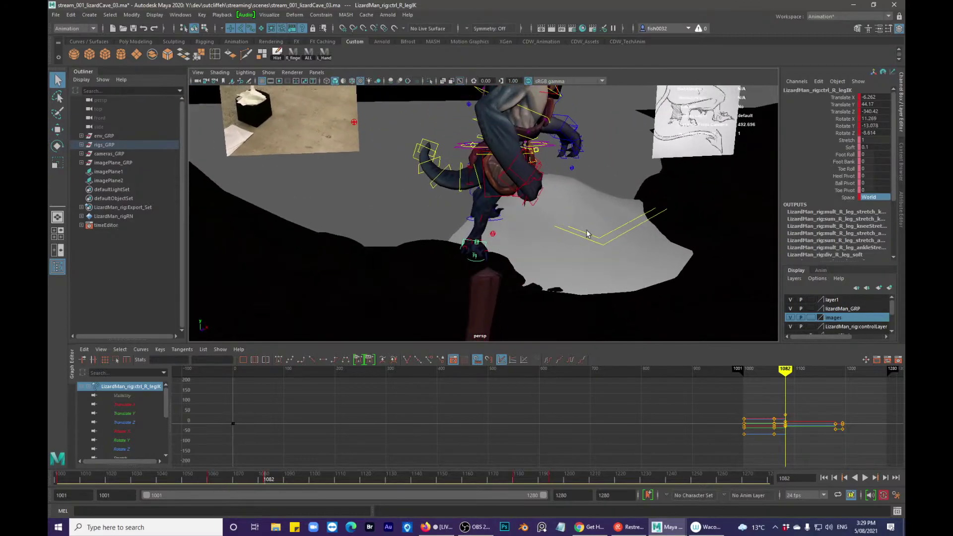
- Advance frame by frame from 1082 to 1114 to check whether the right foot stays planted
key(comma)
key(period)
key(alt+period)
key(alt+period)
key(alt+period)
key(alt+period)
key(alt+period)
key(alt+period)
key(alt+period)
key(alt+period)
key(alt+period)
key(alt+period)
key(alt+period)
key(alt+period)
key(alt+period)
key(alt+period)
key(alt+period)
key(alt+period)
key(alt+period)
key(alt+period)
key(alt+period)
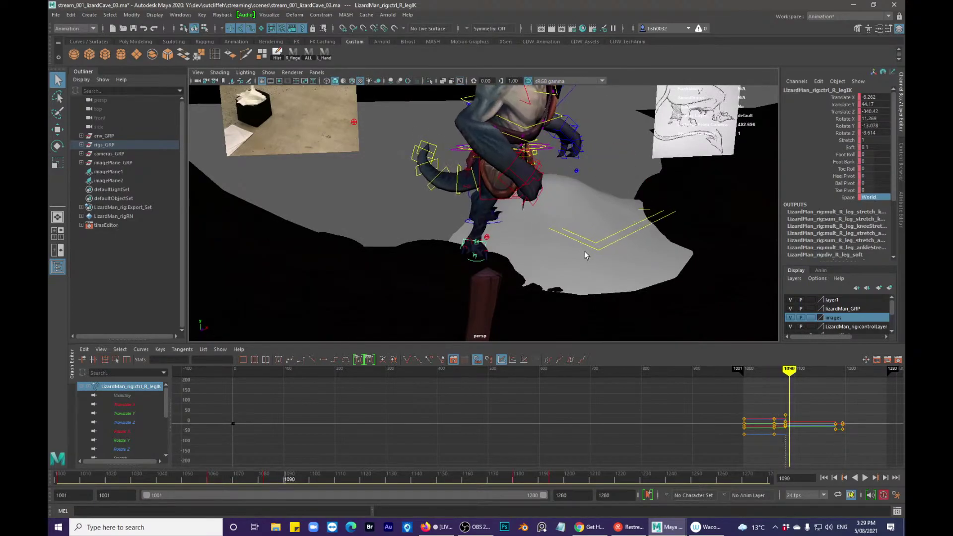
key(alt+period)
key(alt+period)
key(alt+period)
key(alt+period)
key(alt+period)
key(alt+period)
key(alt+period)
key(alt+period)
key(alt+period)
key(alt+period)
key(alt+period)
key(alt+period)
key(alt+period)
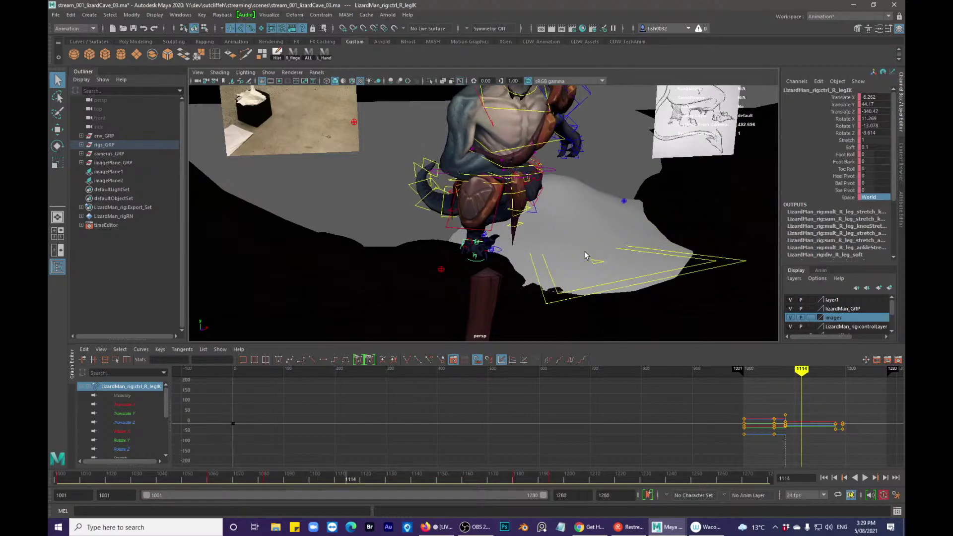
- Play back the shot and examine the right foot frame by frame from about frame 1179 to 1207
key(alt+v)
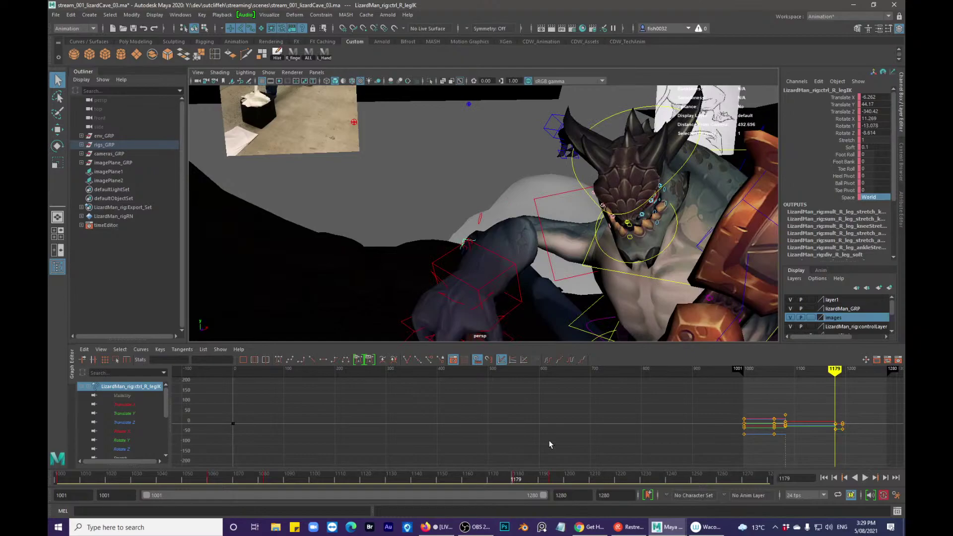
key(alt+v)
key(alt+comma)
key(alt+period)
key(alt+comma)
key(alt+period)
key(alt+period)
key(alt+period)
key(alt+period)
key(alt+period)
key(alt+period)
key(alt+period)
key(alt+period)
key(alt+period)
key(alt+period)
key(alt+period)
key(alt+period)
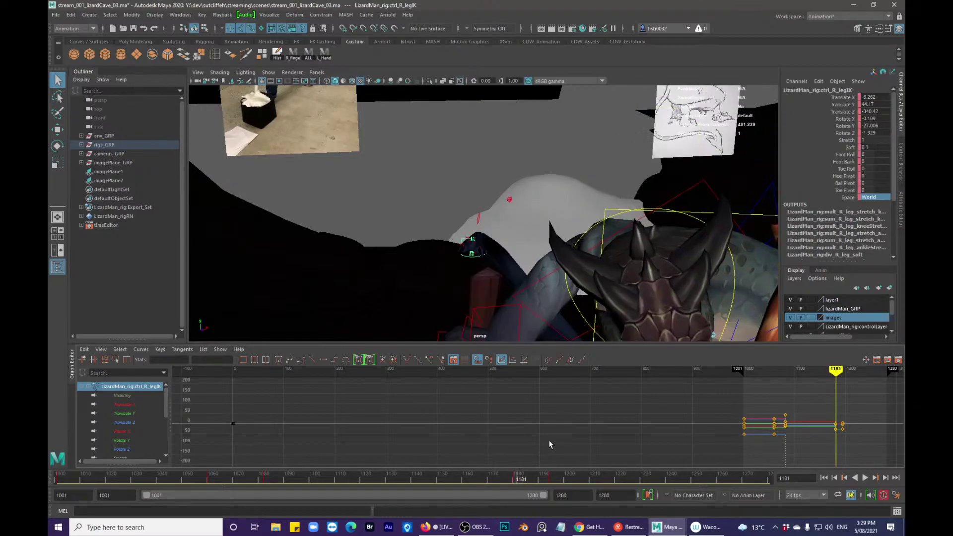
key(alt+period)
key(alt+period)
key(alt+period)
key(alt+period)
key(alt+period)
key(alt+period)
key(alt+period)
key(alt+period)
key(alt+period)
key(alt+period)
key(alt+period)
key(alt+period)
key(alt+period)
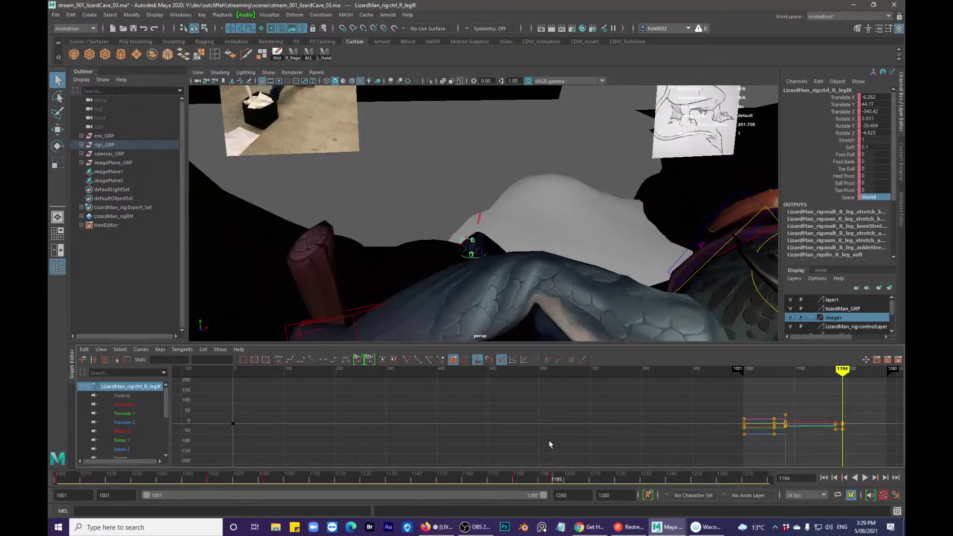
key(alt+period)
key(alt+period)
key(alt+period)
key(alt+period)
key(alt+period)
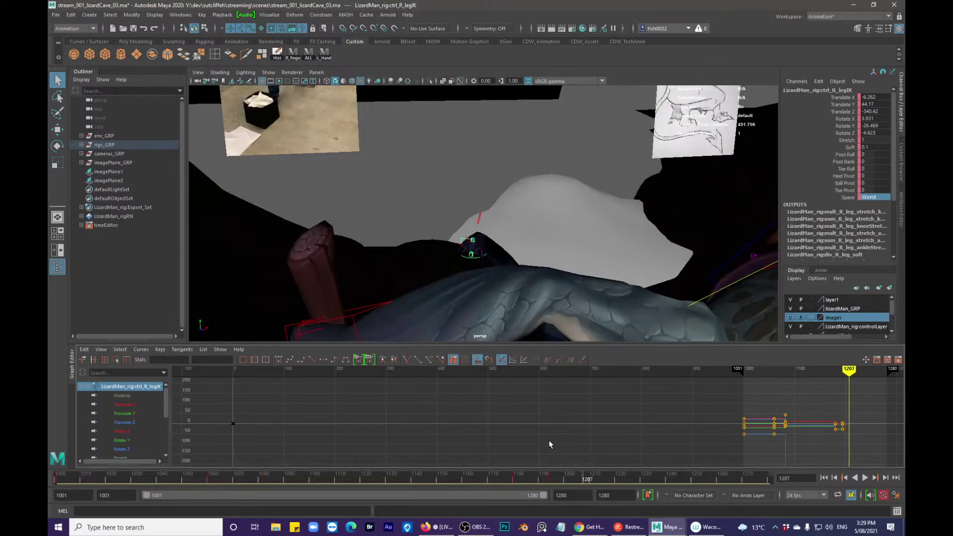
- Replay the full blocking to review the body's movement over the planted right foot
key(alt+v)
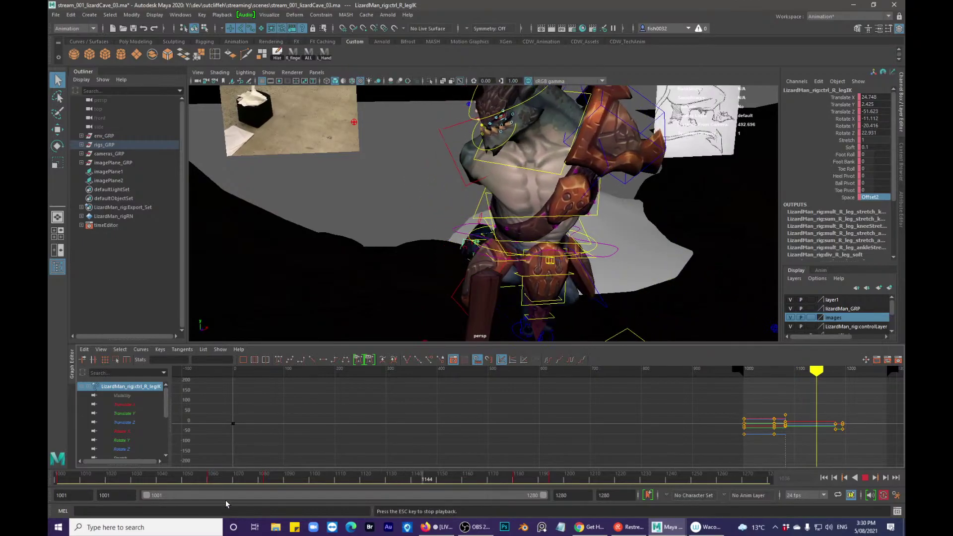
click(213, 478)
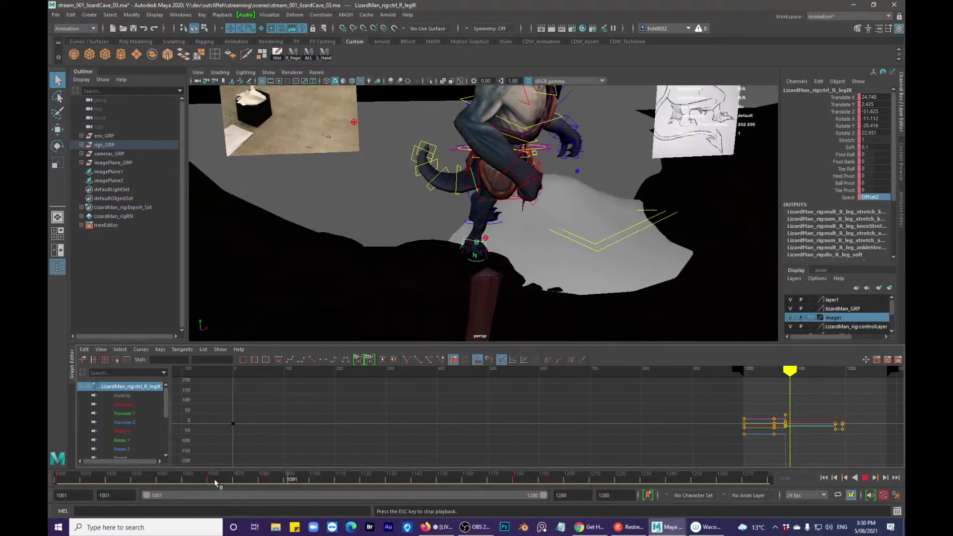
key(Escape)
- Straighten the end of the first world offset control's Translate Z curve by adjusting its last key's tangent, and check it in playback
click(596, 261)
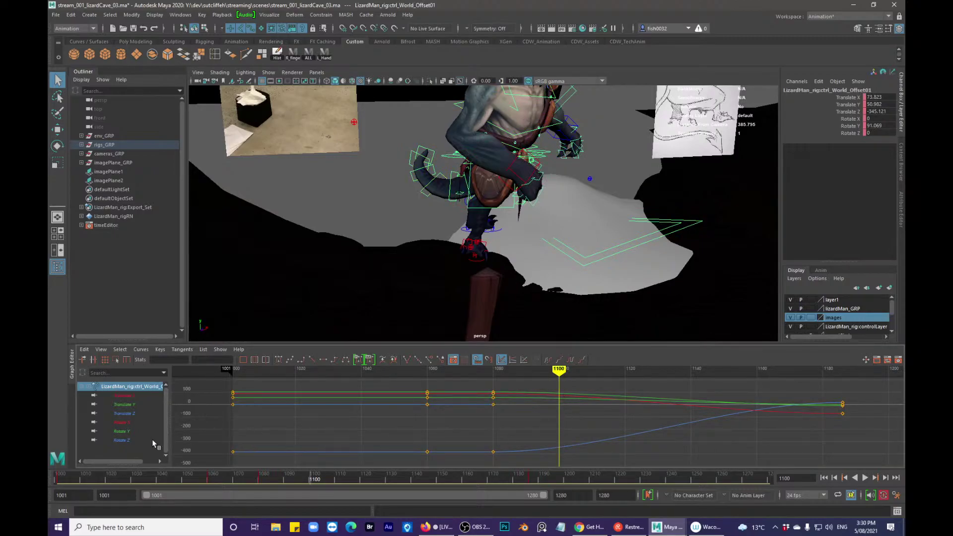
click(156, 413)
click(493, 452)
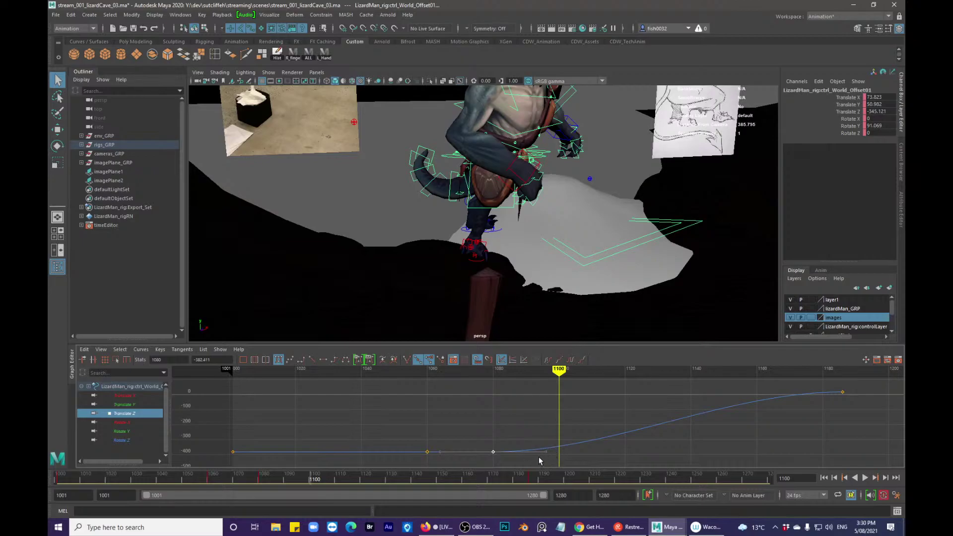
key(w)
right_click(777, 395)
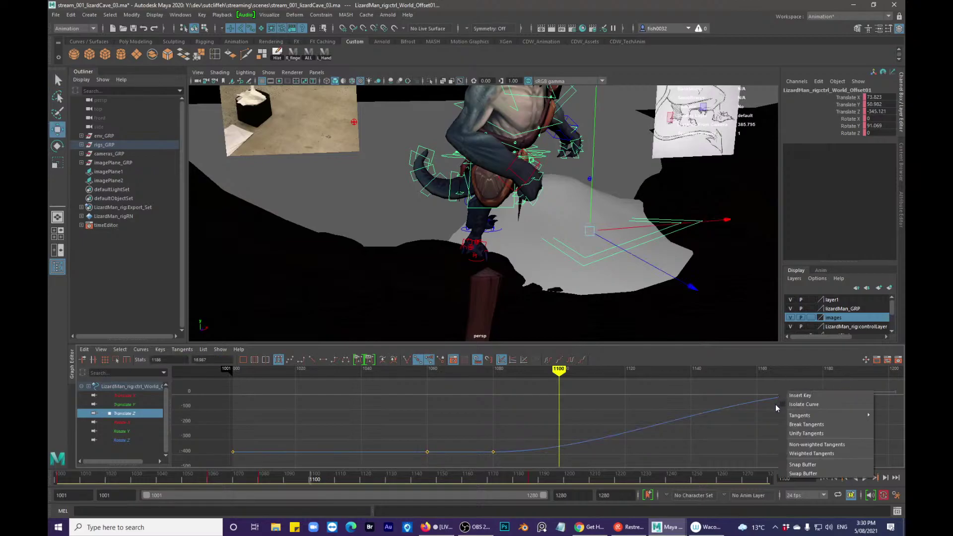
click(768, 384)
middle_drag(764, 391, 761, 400)
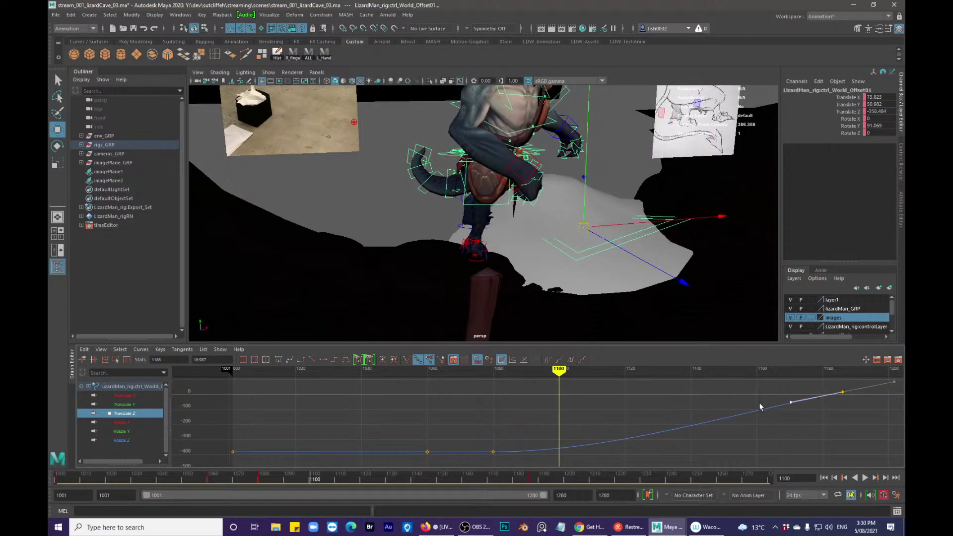
key(alt+v)
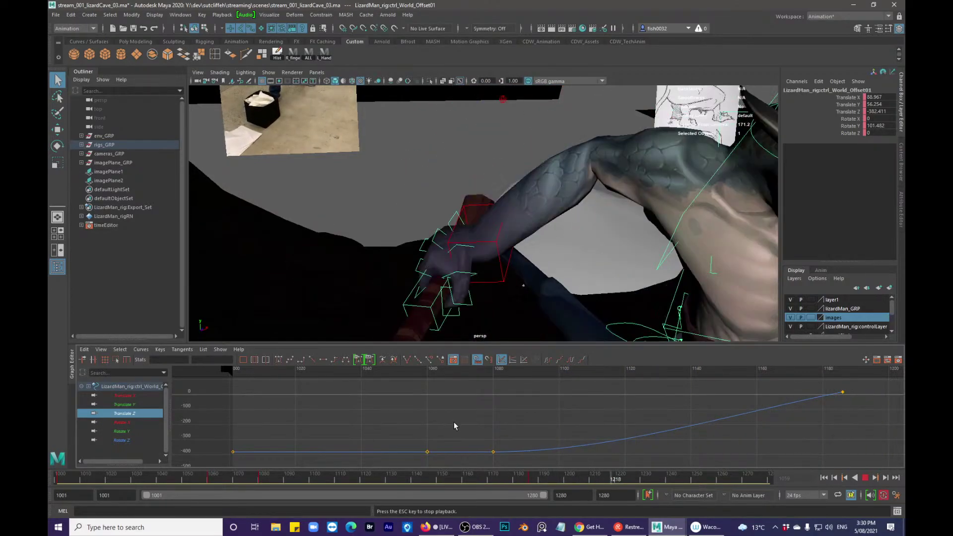
key(Escape)
- Bring up the render camera's view and play back the blocking through it
key(alt+Tab)
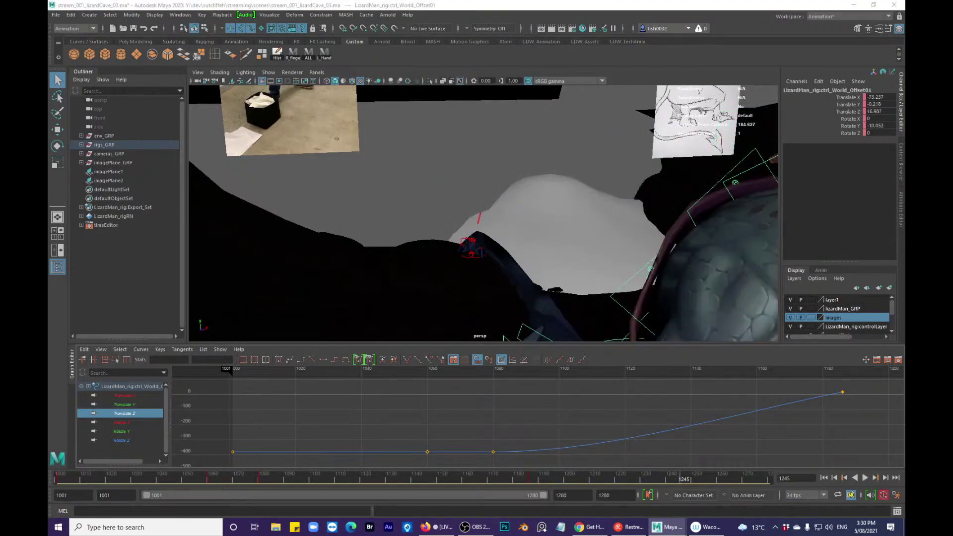
drag(470, 130, 449, 132)
key(alt+v)
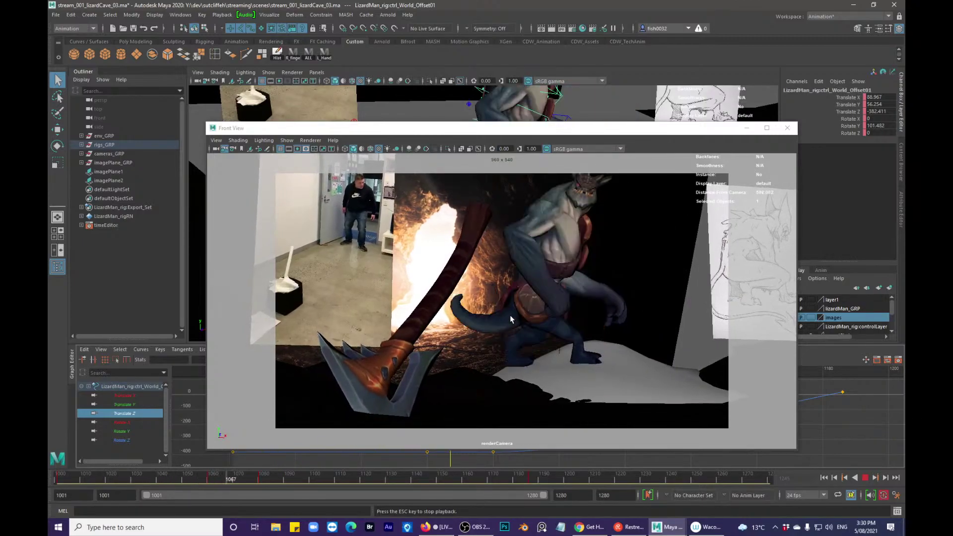
drag(473, 130, 521, 133)
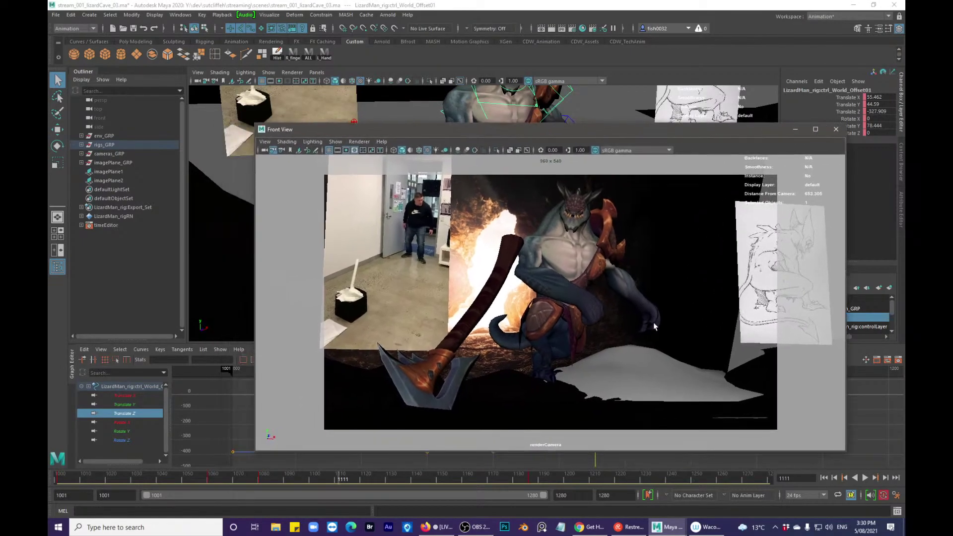
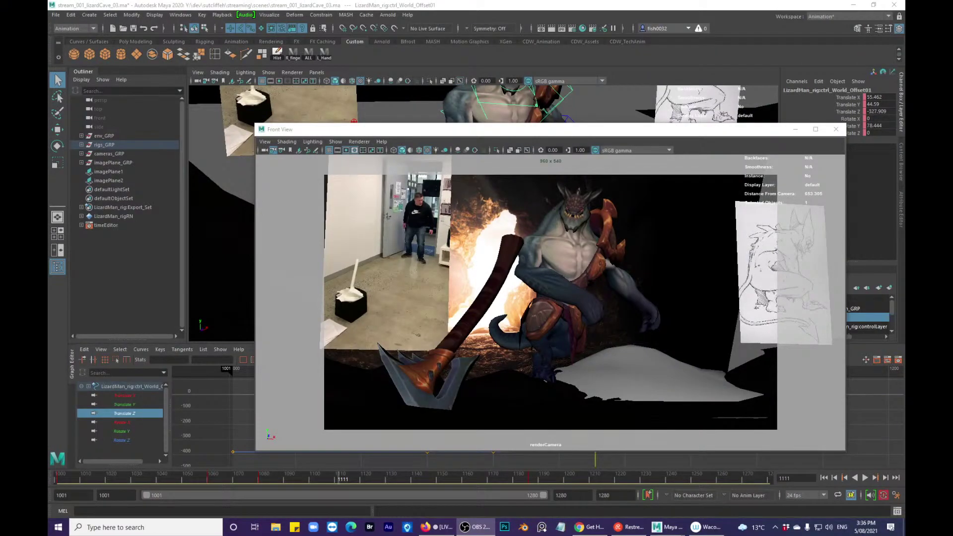
- Replay the blocking from frame 1001 through the render camera
drag(201, 477, 57, 477)
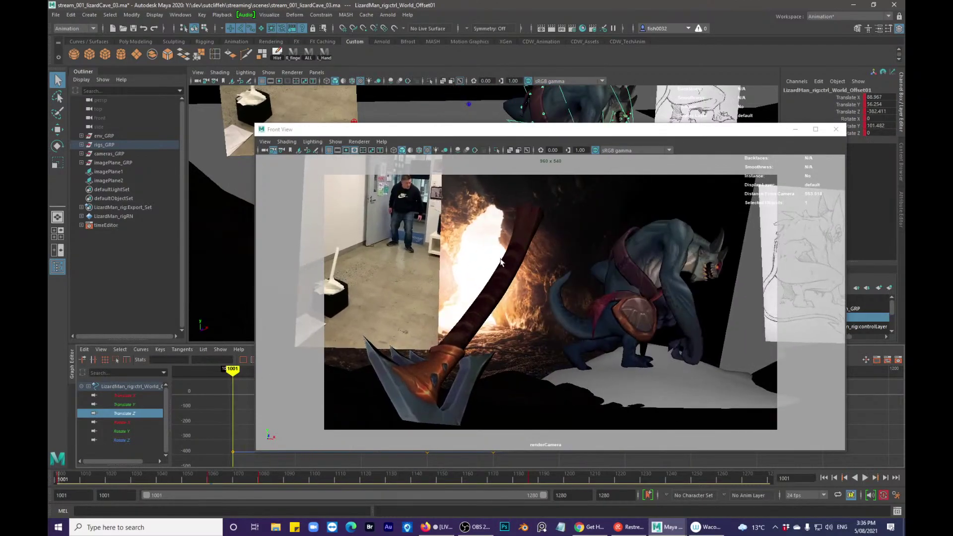
key(alt+v)
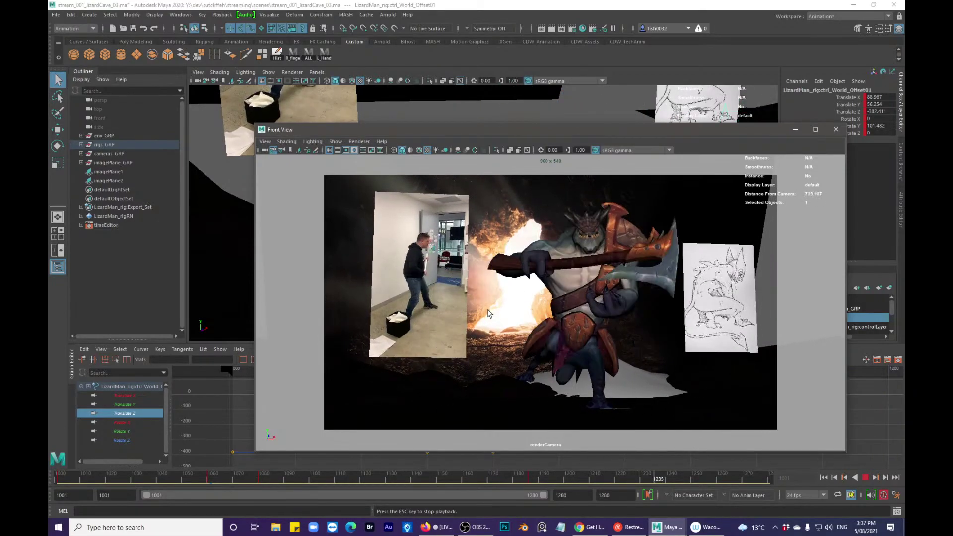
key(Escape)
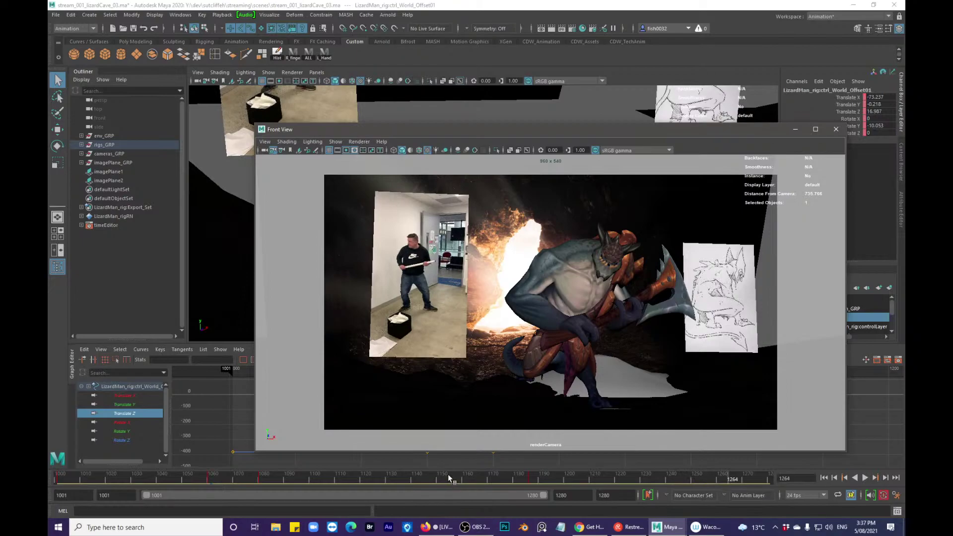
- Inspect frame 1131, move the render camera window clear of the workspace, and return to the crouch around frame 1079
drag(448, 475, 390, 476)
drag(485, 133, 905, 171)
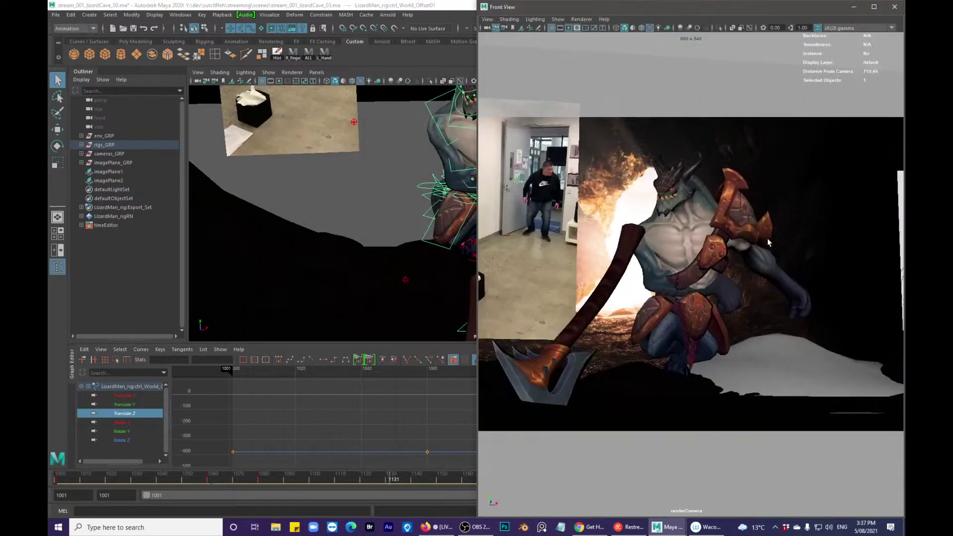
drag(675, 10, 905, 45)
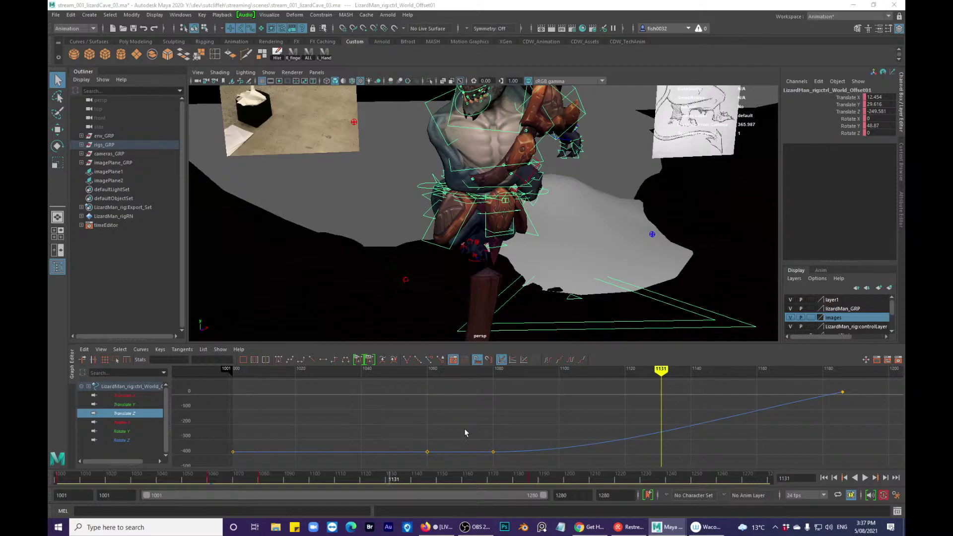
drag(382, 474, 233, 461)
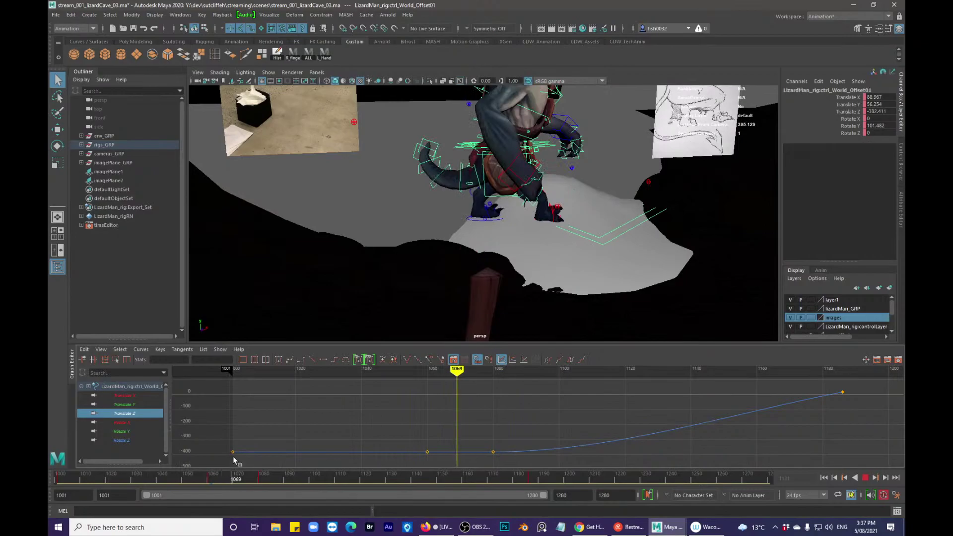
key(Escape)
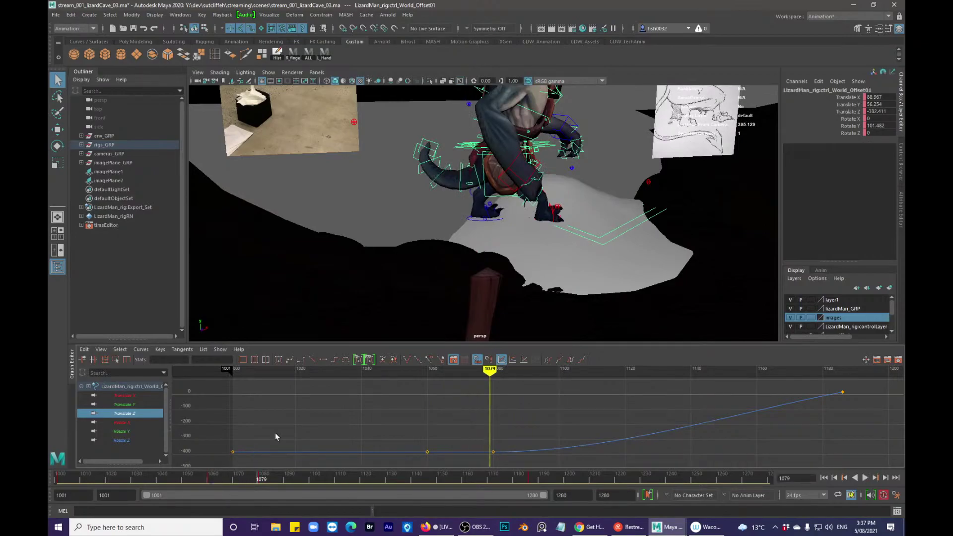
- Select the left foot's toe IK control and move to frame 1066 with the foot in view
click(507, 218)
key(f)
alt+drag(574, 277, 539, 301)
click(379, 275)
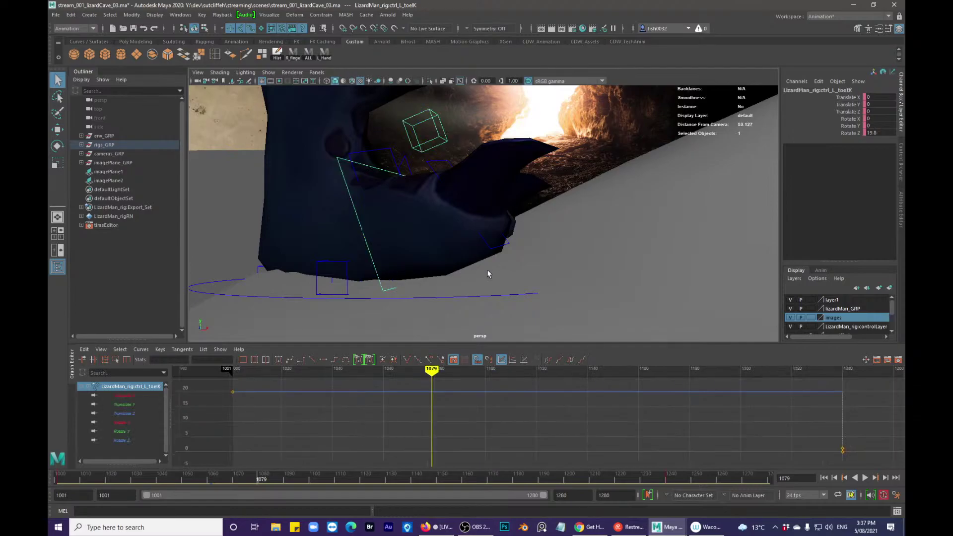
alt+drag(487, 272, 446, 279)
click(421, 203)
alt+drag(421, 204, 330, 333)
click(424, 194)
drag(201, 478, 223, 478)
scroll(499, 184, down, 3)
- Try rotating the left toe IK control about its Z axis at frame 1066, and undo the rotation
key(e)
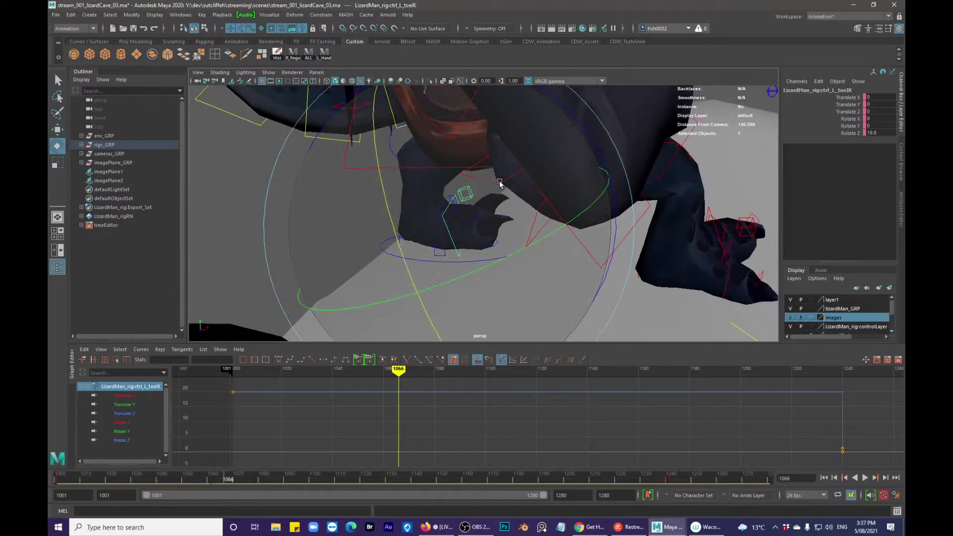
drag(595, 143, 600, 207)
key(ctrl+z)
key(q)
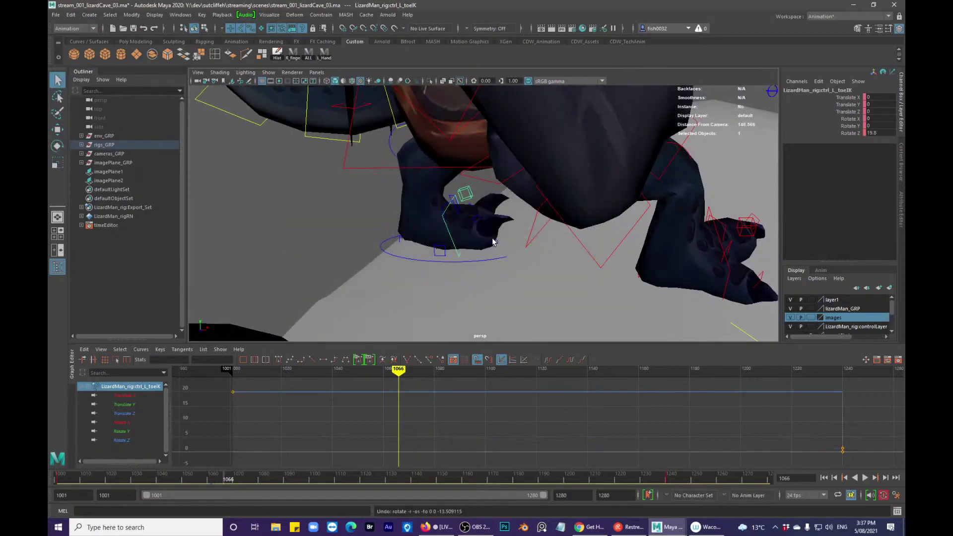
- Try rotating the left foot's first nail control at frame 1066, and undo the rotation
alt+drag(493, 243, 502, 236)
click(502, 237)
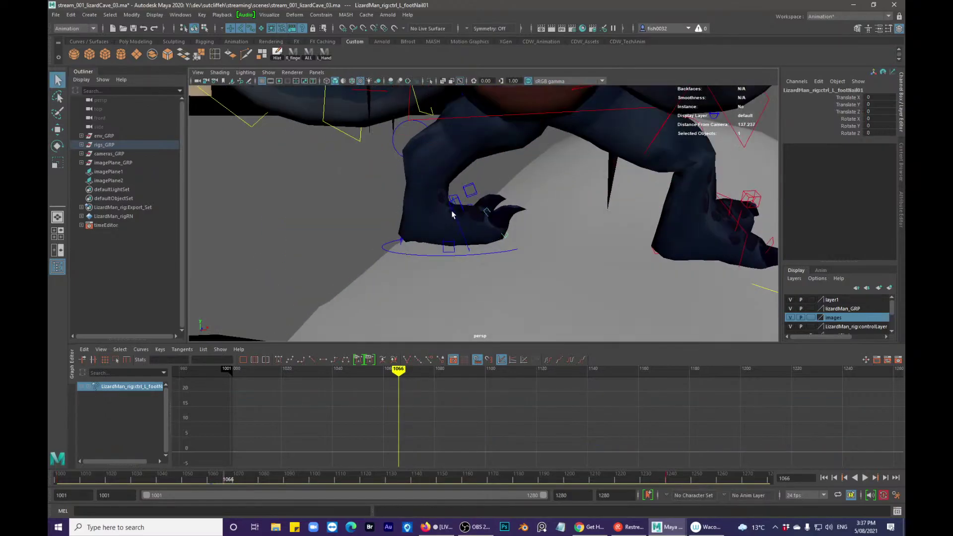
click(460, 207)
alt+drag(460, 208, 459, 214)
click(496, 240)
key(e)
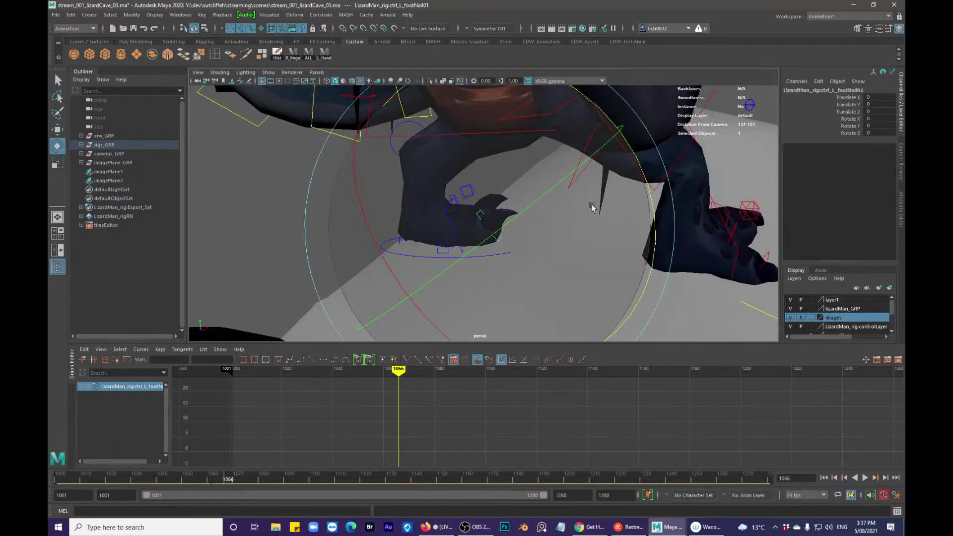
drag(648, 218, 621, 324)
key(ctrl+z)
key(q)
- Set the left toe IK control's Rotate Z to 0 at frame 1066 and check the toes against the ground
key(f)
alt+drag(597, 260, 384, 283)
click(384, 286)
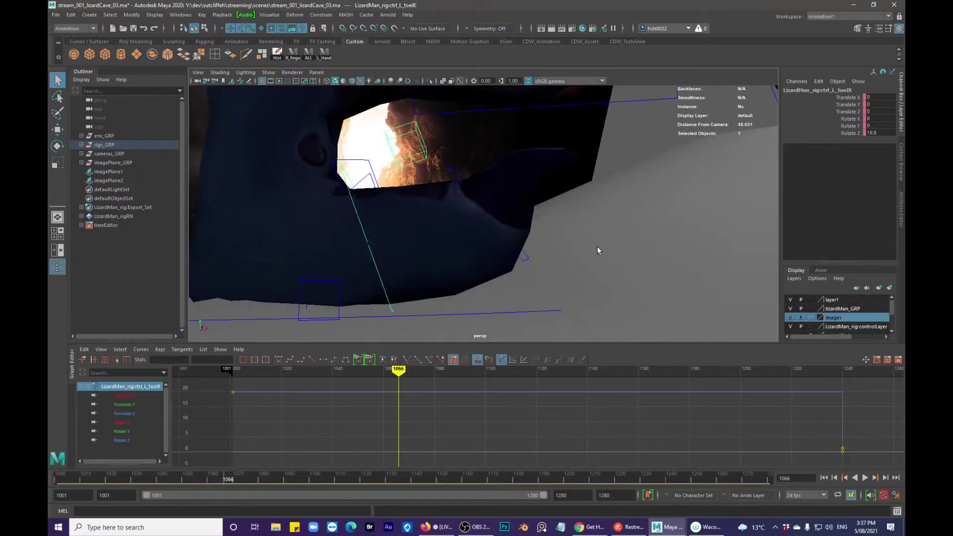
text(0)
key(Return)
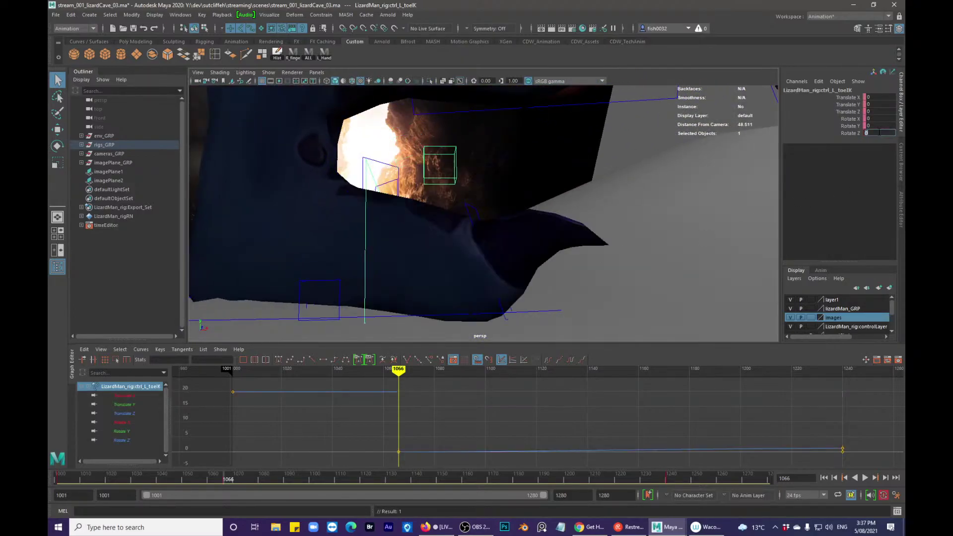
alt+drag(659, 177, 512, 195)
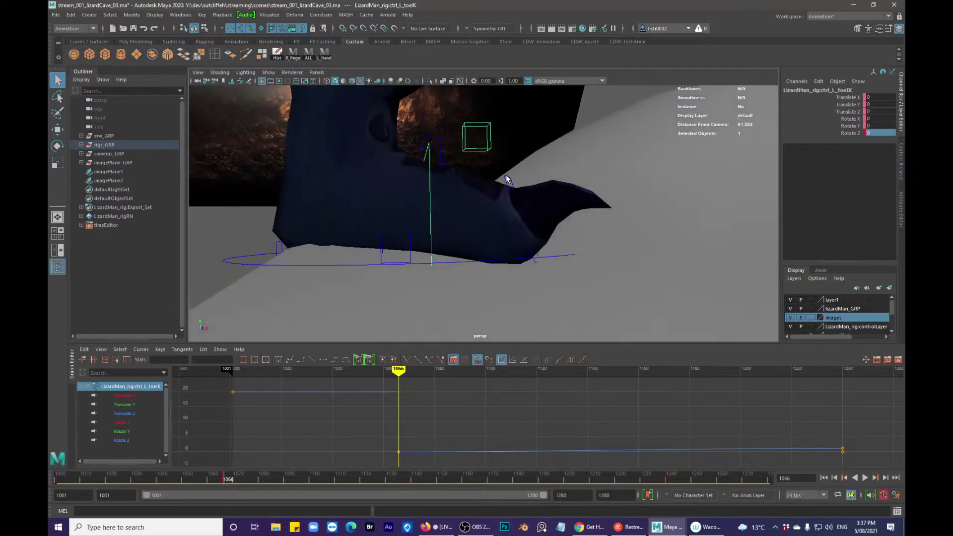
- Rotate the first left foot nail control (L_footNail01) downward to about -56.4 on Z at frame 1066
click(506, 179)
key(e)
drag(692, 202, 640, 276)
key(q)
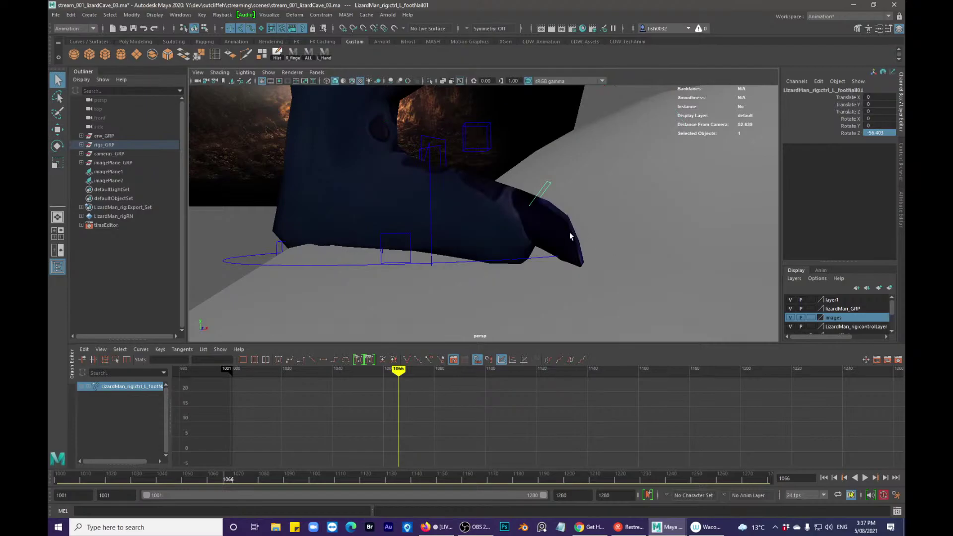
- Rotate the left toe IK control to about -6.5 on Z at frame 1066
alt+drag(461, 177, 479, 188)
click(432, 175)
key(e)
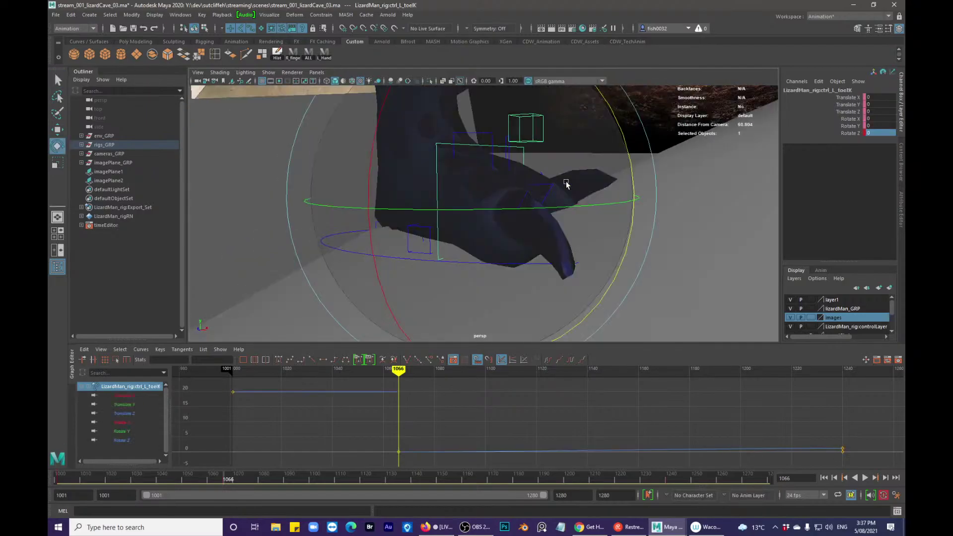
mouse_move(632, 174)
mouse_down()
mouse_move(630, 198)
mouse_move(574, 192)
mouse_move(624, 188)
mouse_up()
key(q)
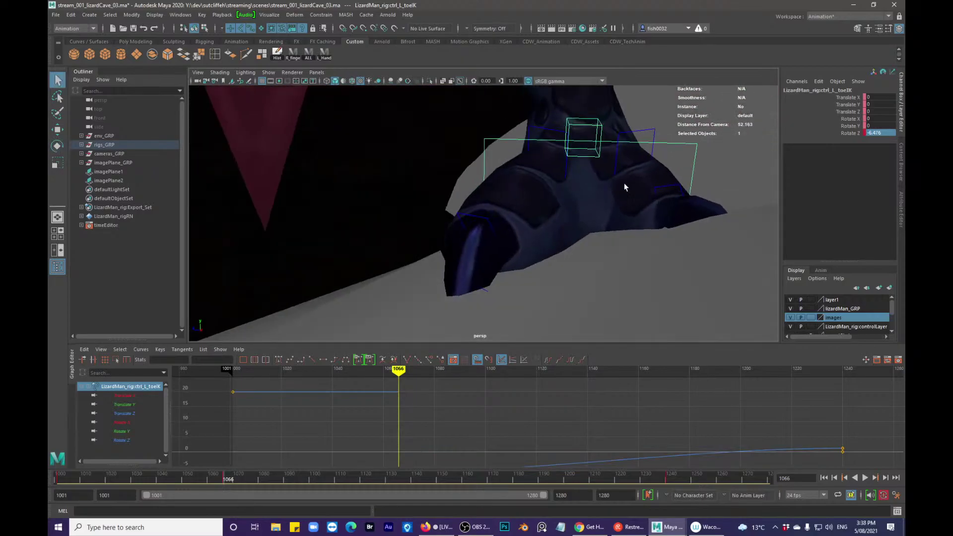
- Check the second left toe control (L_toeFinguer02) across neighbouring frames and rotate it on Z at frame 1066
click(653, 145)
key(e)
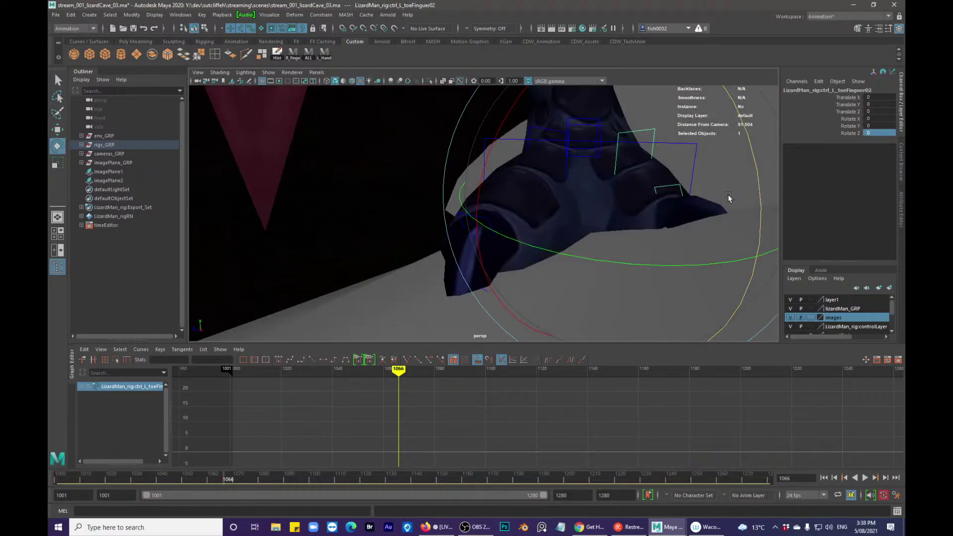
drag(85, 485, 227, 481)
alt+drag(521, 243, 586, 226)
key(alt+comma)
key(alt+comma)
key(alt+comma)
key(alt+comma)
key(alt+period)
key(alt+period)
key(alt+period)
key(alt+period)
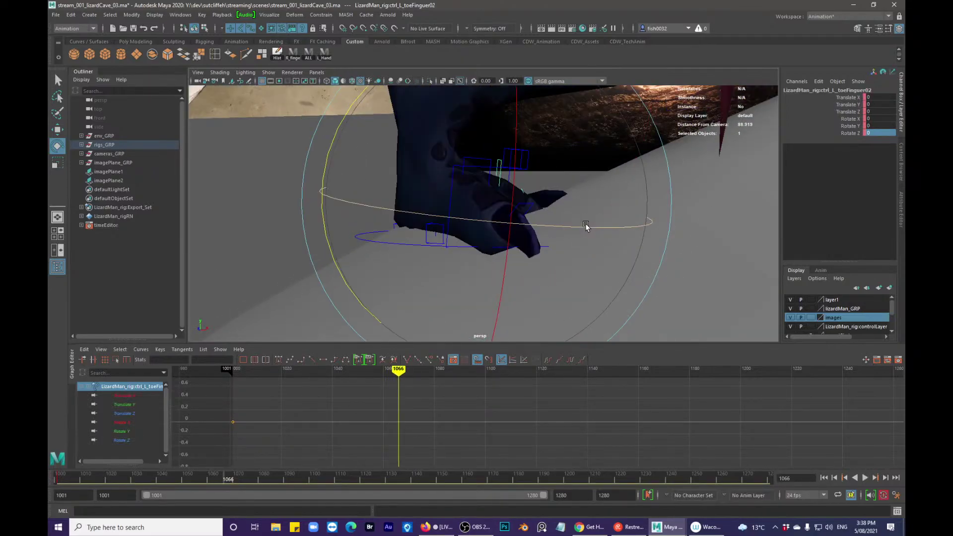
key(alt+comma)
key(q)
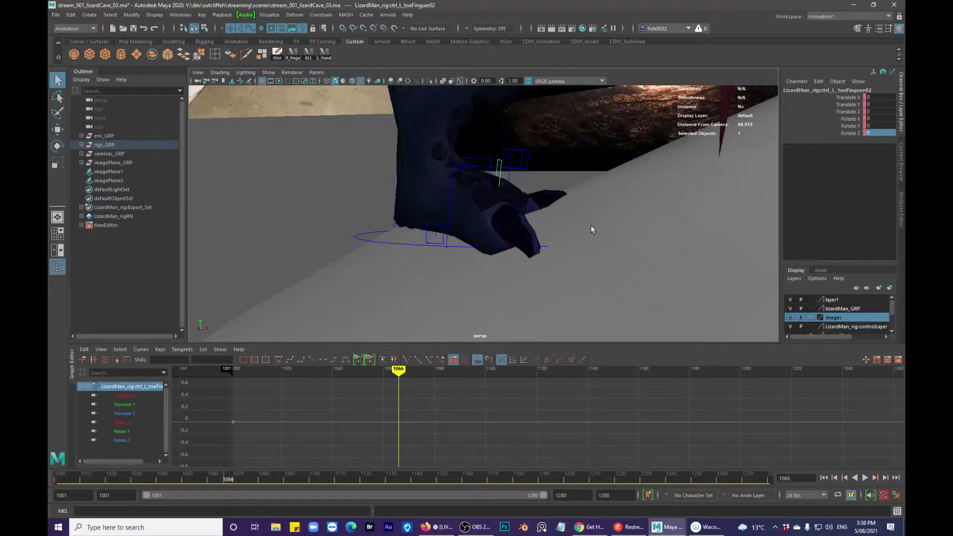
key(e)
drag(663, 149, 617, 78)
- Rotate L_footNail02 to about -46.8 on Z, key it at frame 1066, and edit its Rotate Z at frame 1001
click(543, 166)
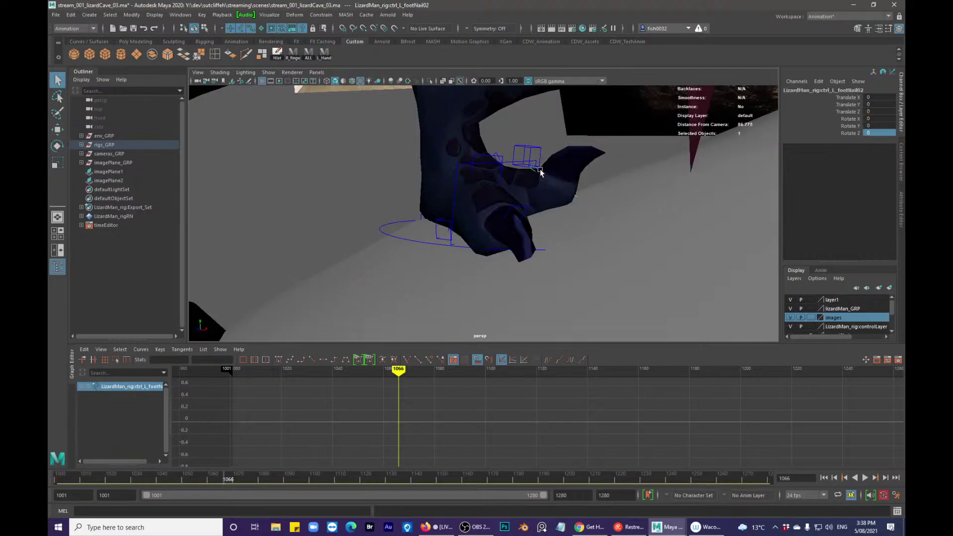
drag(733, 125, 710, 187)
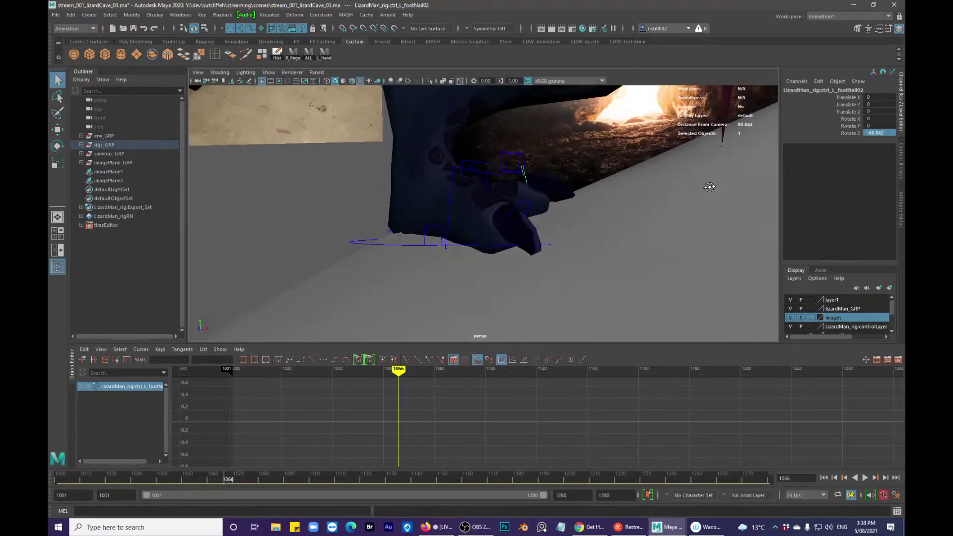
key(s)
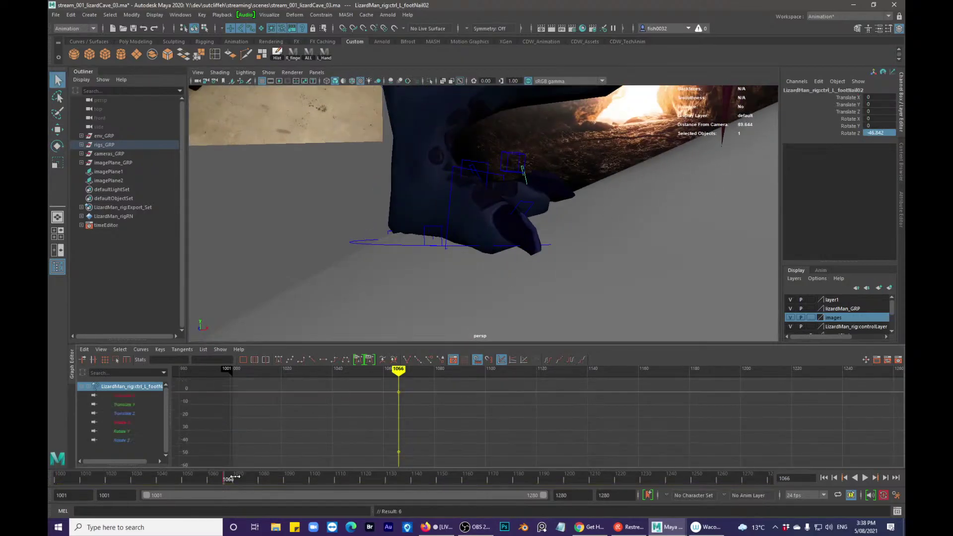
key(alt+shift+v)
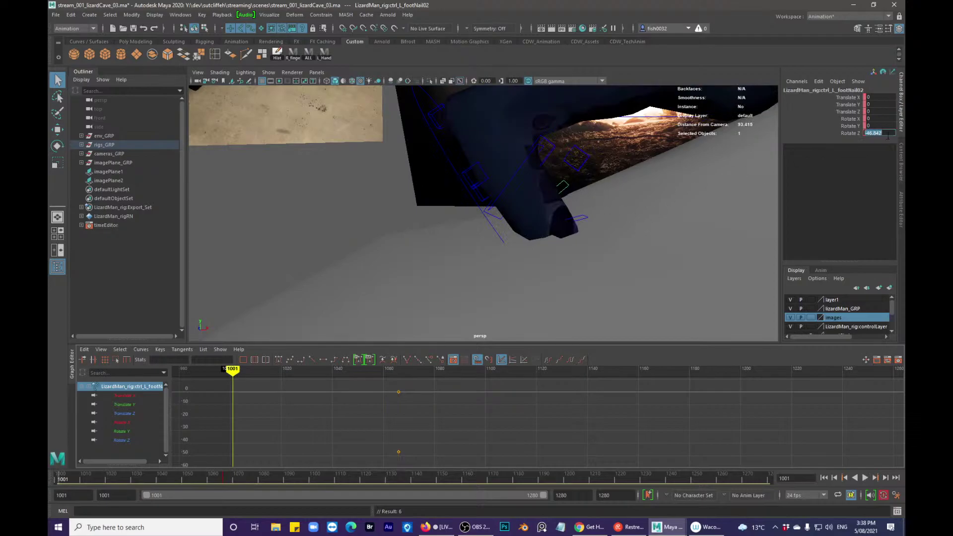
key(Return)
- Key only the Rotate Z channel of L_footNail01 at frames 1001 and 1066
click(583, 218)
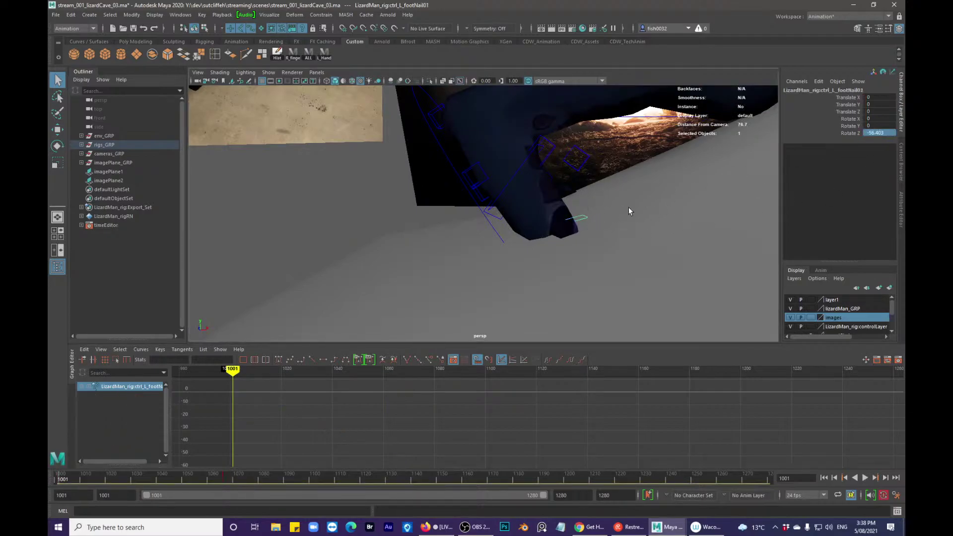
key(e)
scroll(630, 209, up, 2)
right_click(886, 133)
click(843, 141)
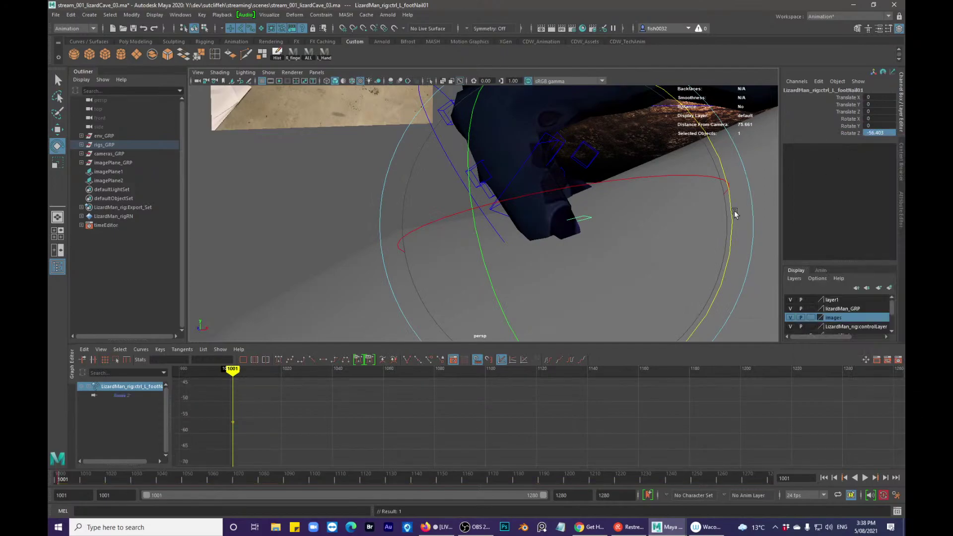
drag(239, 471, 227, 479)
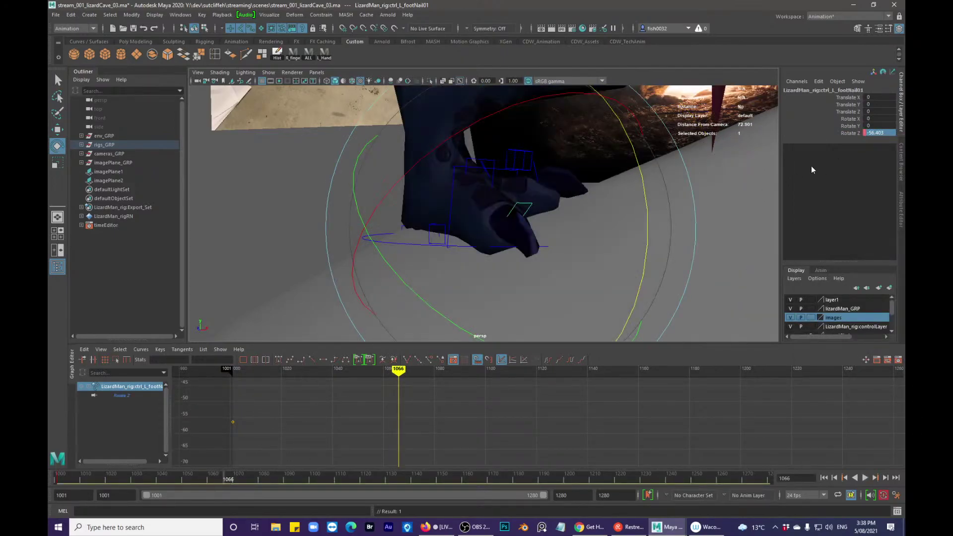
right_click(844, 133)
click(842, 156)
- Set the Rotate Z of L_footNail01 to 0 at frame 1001
key(alt+shift+v)
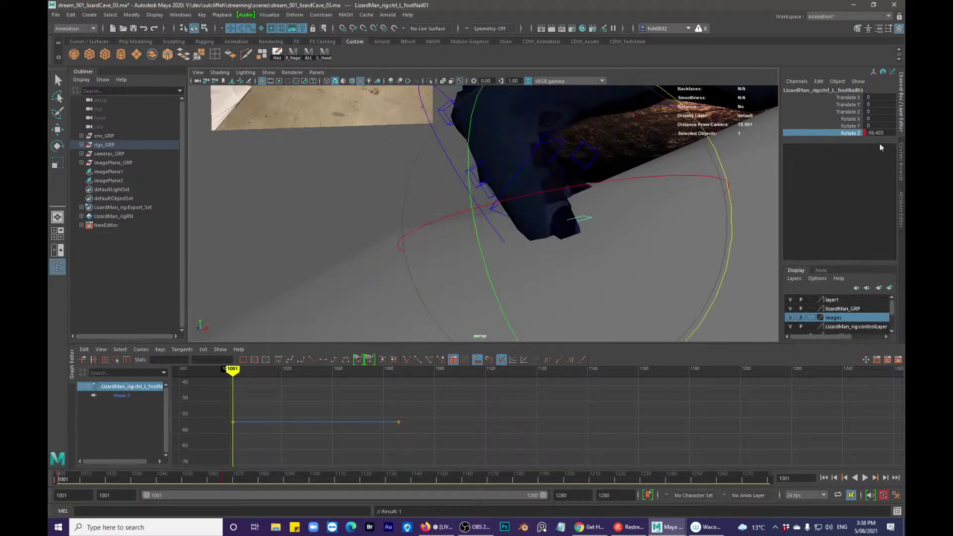
double_click(879, 133)
text(0)
key(Return)
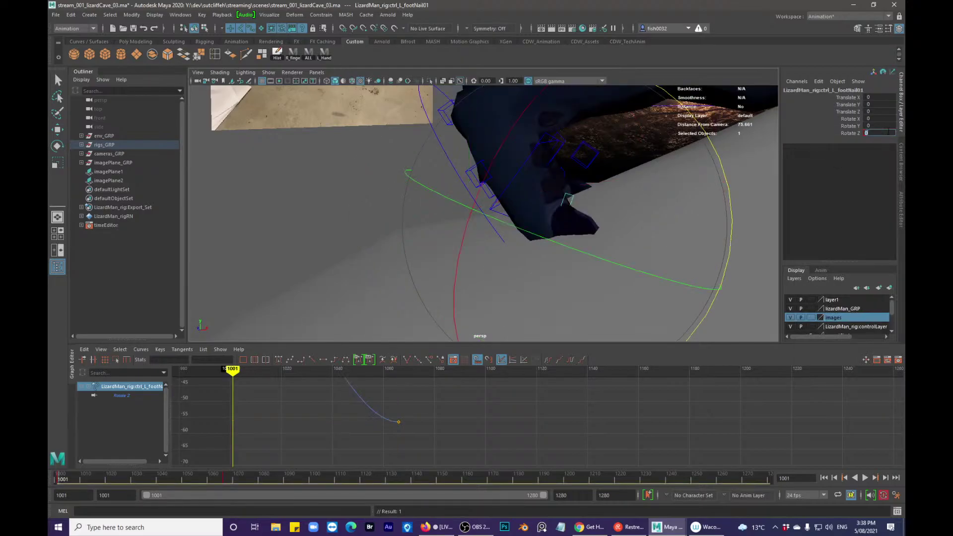
right_click(844, 111)
click(738, 169)
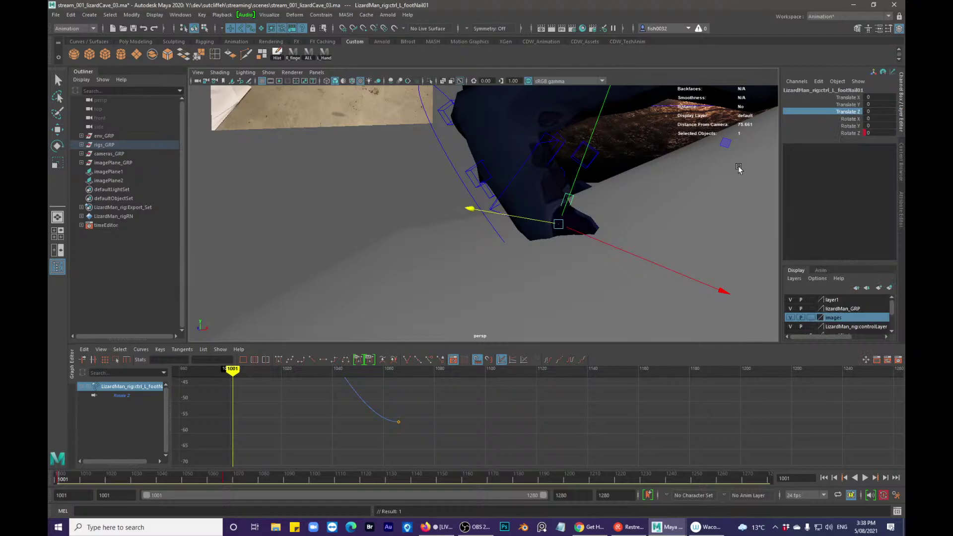
- Select all lizard rig controls and play the animation to review the character's movement
alt+drag(739, 169, 700, 197)
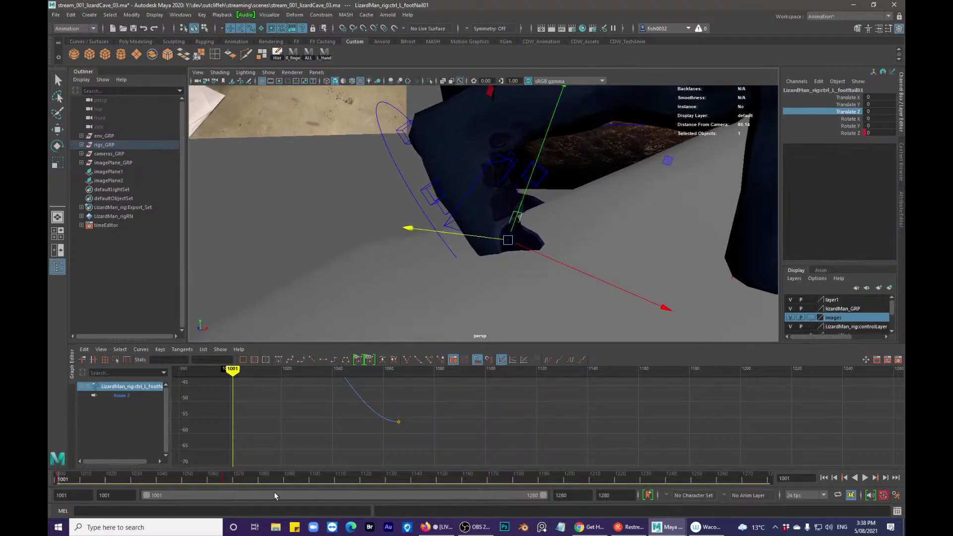
key(alt+v)
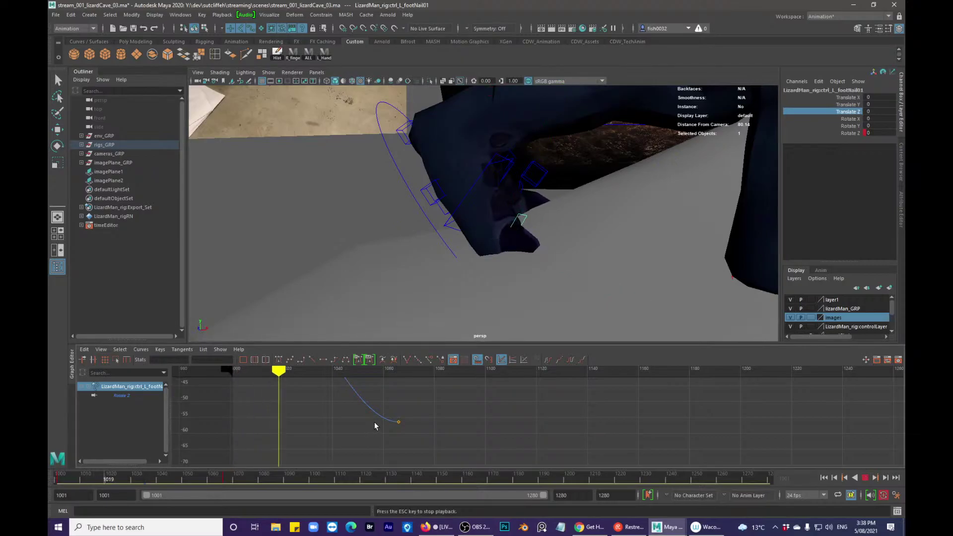
key(alt+v)
click(308, 53)
key(f)
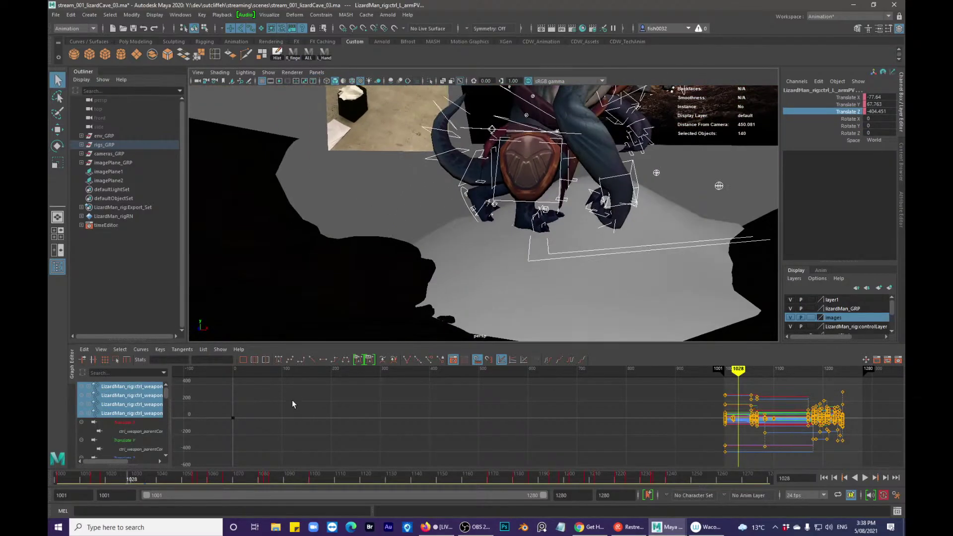
alt+middle_drag(516, 270, 480, 278)
key(alt+v)
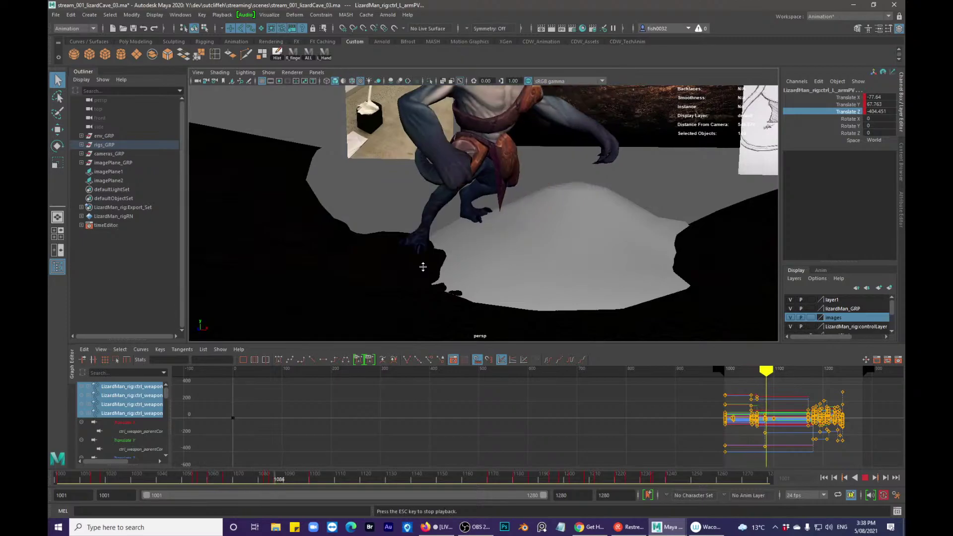
key(Escape)
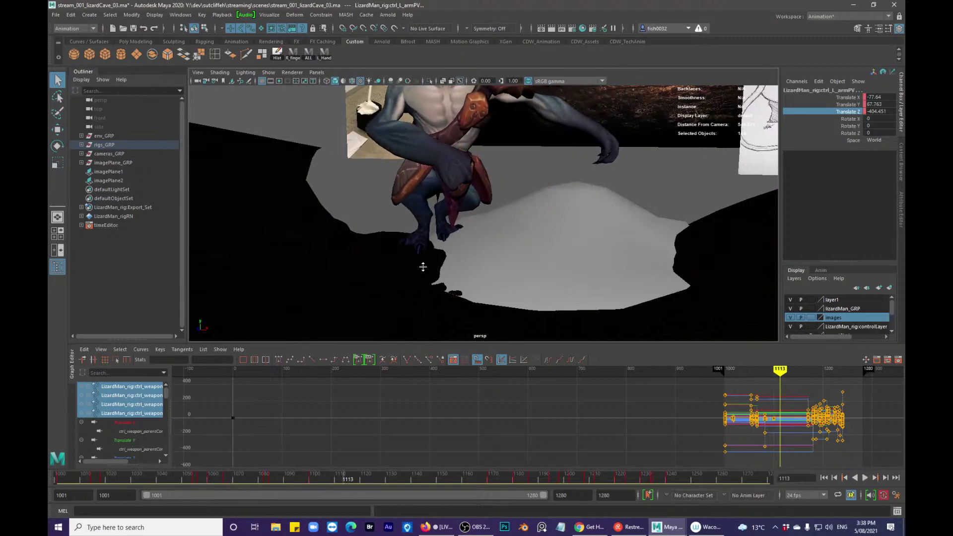
- Display the rig controls, key the left leg IK control at frame 1082, and switch its Space to World
alt+right_drag(568, 188, 578, 191)
key(alt+1)
alt+drag(451, 245, 454, 252)
click(451, 244)
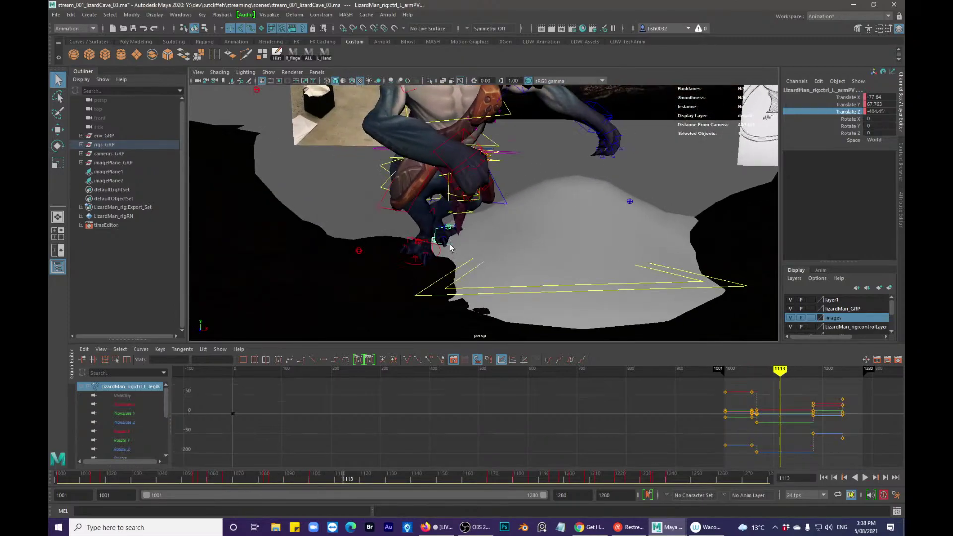
mouse_move(225, 478)
mouse_down()
mouse_move(276, 471)
mouse_move(268, 476)
mouse_move(276, 480)
mouse_up()
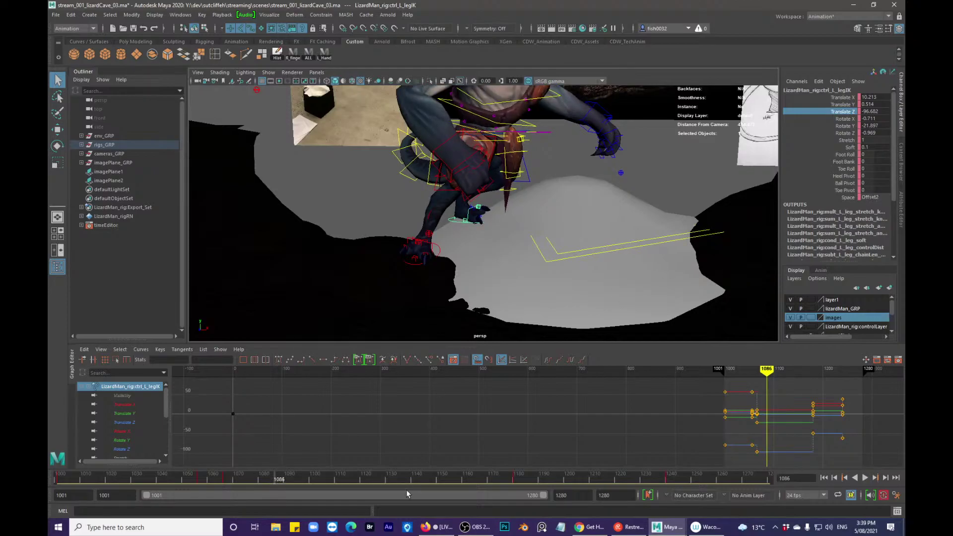
drag(265, 480, 265, 482)
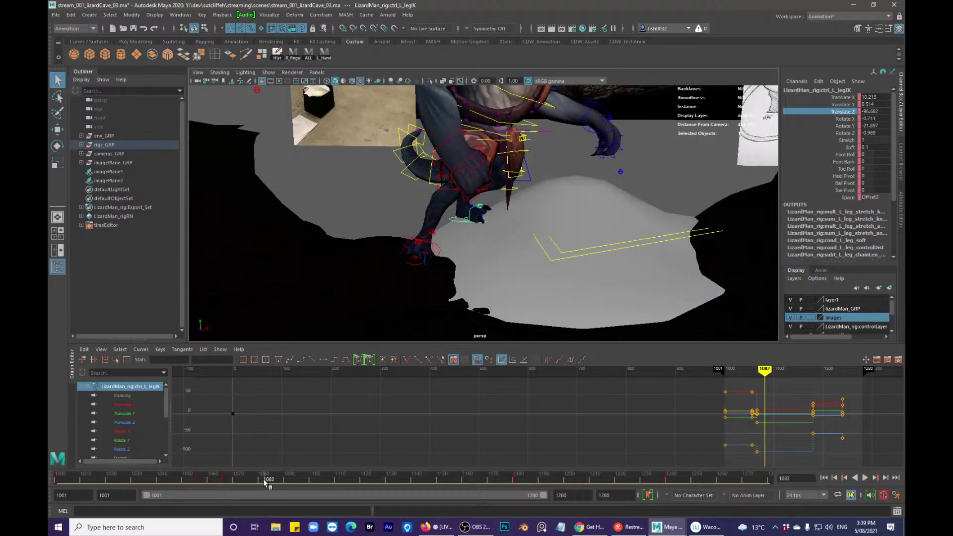
key(s)
click(874, 197)
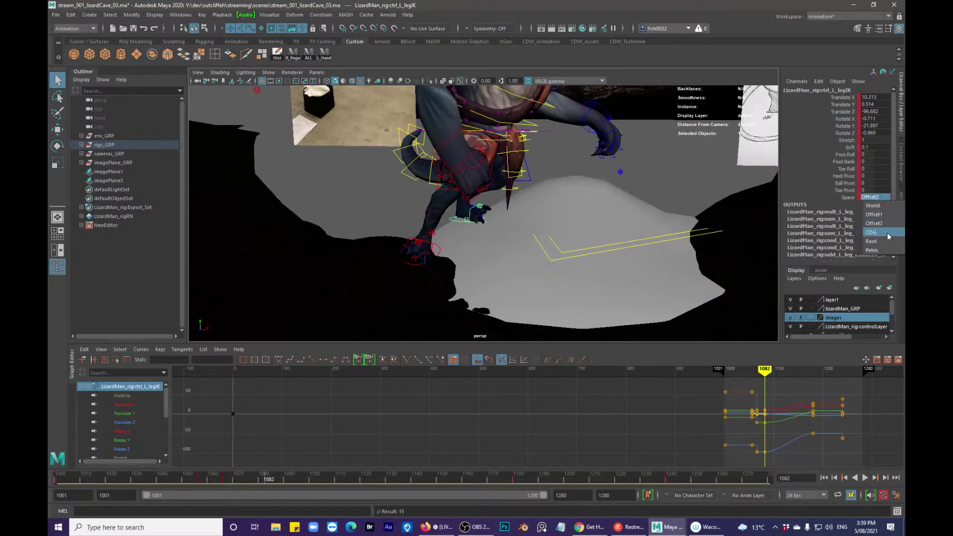
click(880, 208)
- Move the left leg IK control at frame 1082 to about 51.5 on Translate Y and -362.7 on Translate Z
alt+drag(632, 255, 509, 236)
key(w)
drag(443, 197, 444, 177)
key(f)
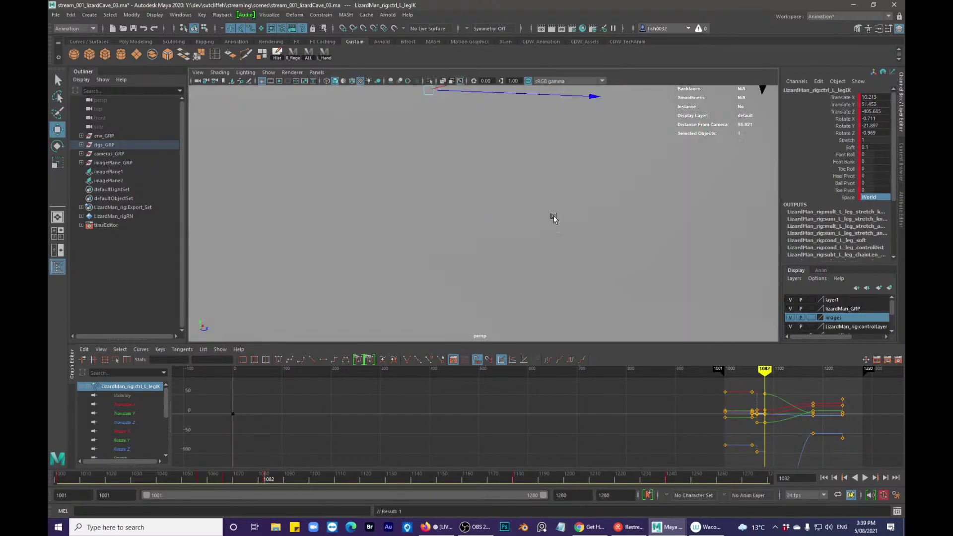
alt+right_drag(553, 216, 515, 219)
alt+drag(516, 218, 521, 208)
click(505, 238)
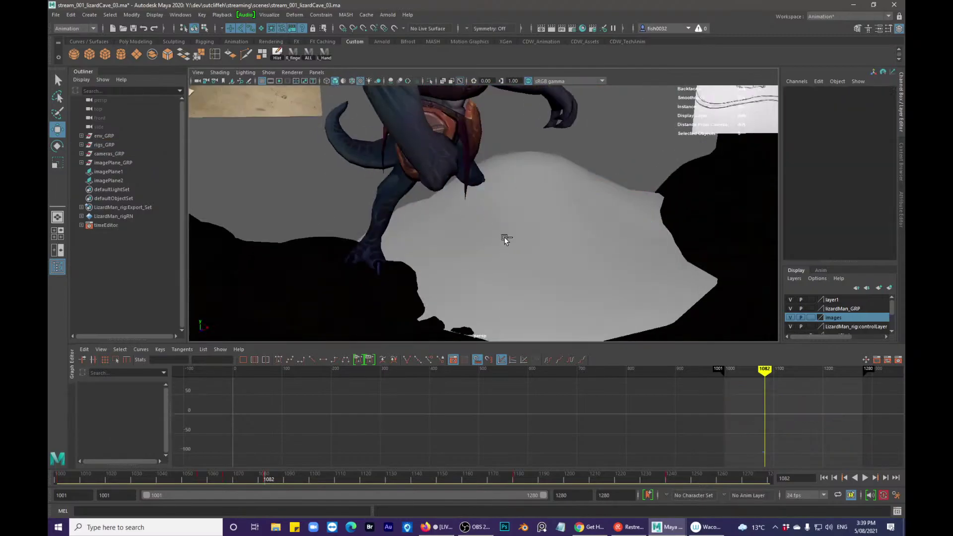
key(ctrl+z)
mouse_move(509, 243)
mouse_down()
mouse_move(549, 282)
mouse_move(475, 224)
mouse_move(522, 237)
mouse_up()
key(q)
alt+middle_drag(523, 237, 533, 240)
alt+drag(533, 240, 495, 238)
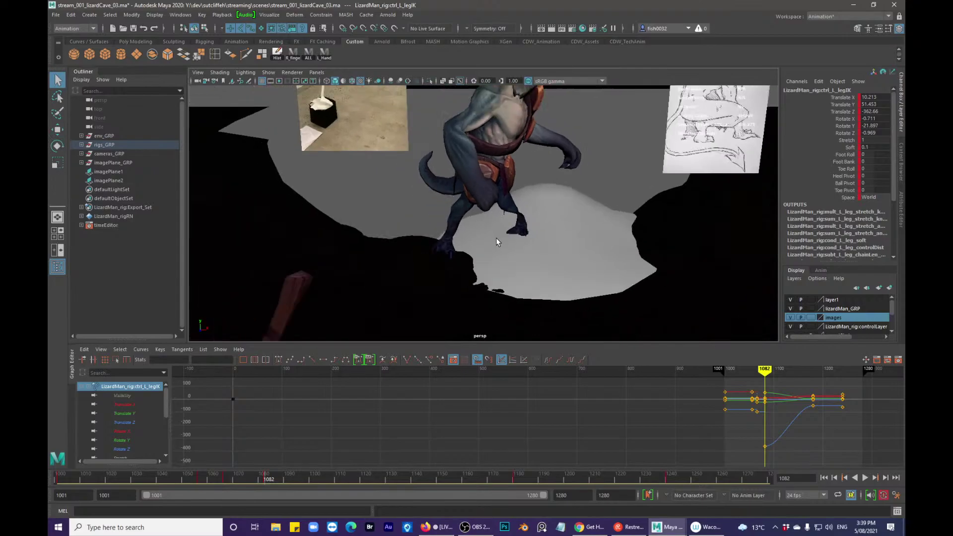
- Step through the frames leading up to 1082 to examine the left foot's change in position
key(comma)
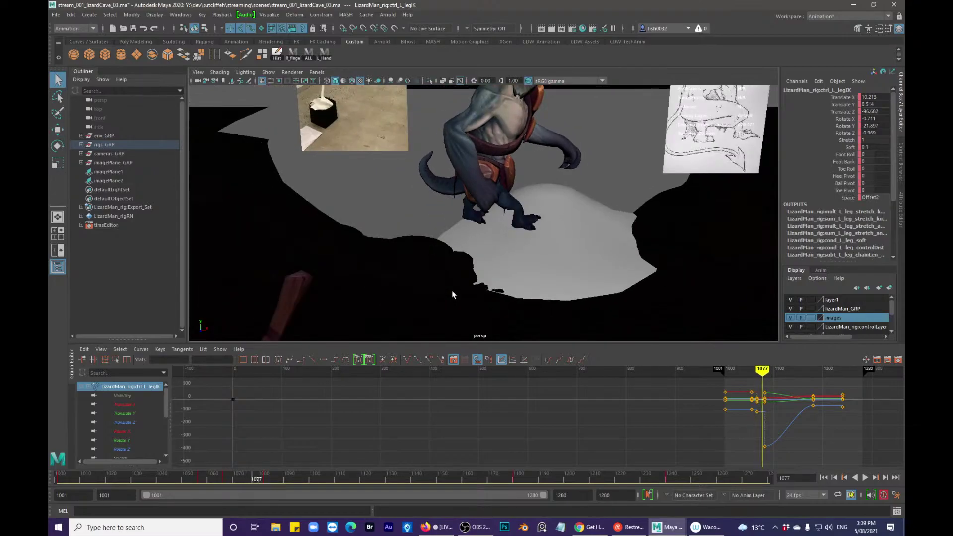
key(alt+period)
key(alt+period)
key(alt+period)
key(alt+period)
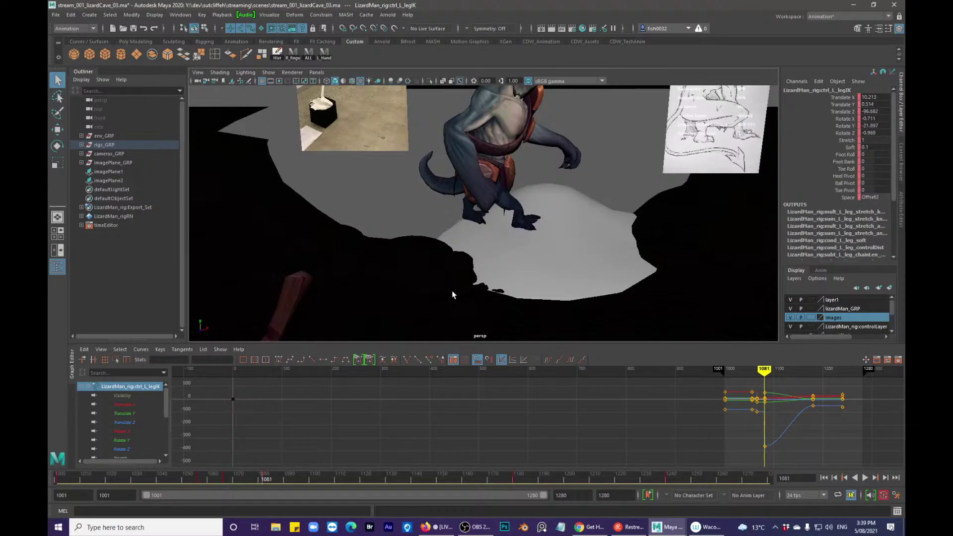
key(alt+period)
alt+drag(448, 291, 477, 252)
- Undo the last foot adjustment, and reposition and rotate the left leg IK control at frame 1082
key(ctrl+z)
key(ctrl+z)
key(w)
drag(540, 210, 506, 184)
key(e)
drag(531, 258, 556, 251)
key(w)
drag(548, 200, 508, 222)
key(e)
key(q)
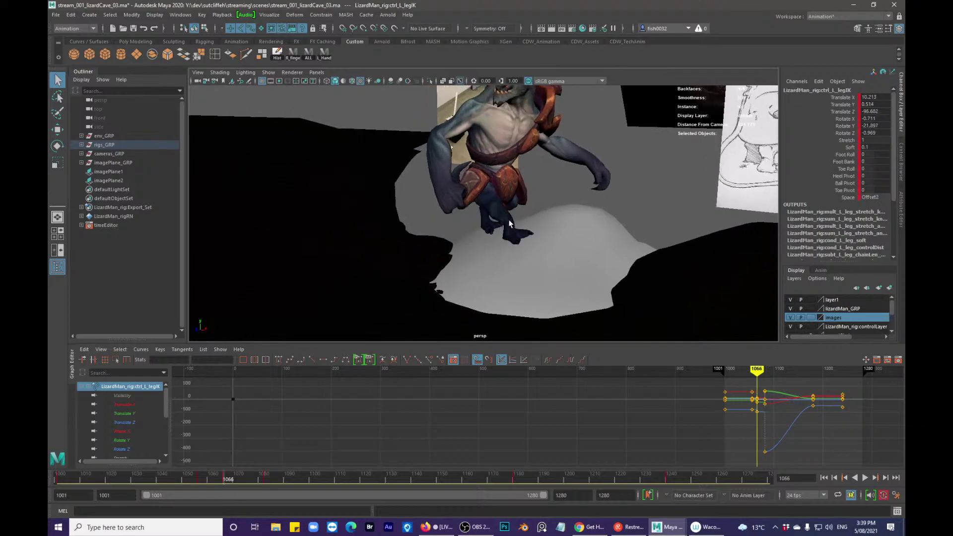
- Isolate the left leg IK's translate curves and lower its Translate Z key at frame 1066 to -405.685
key(comma)
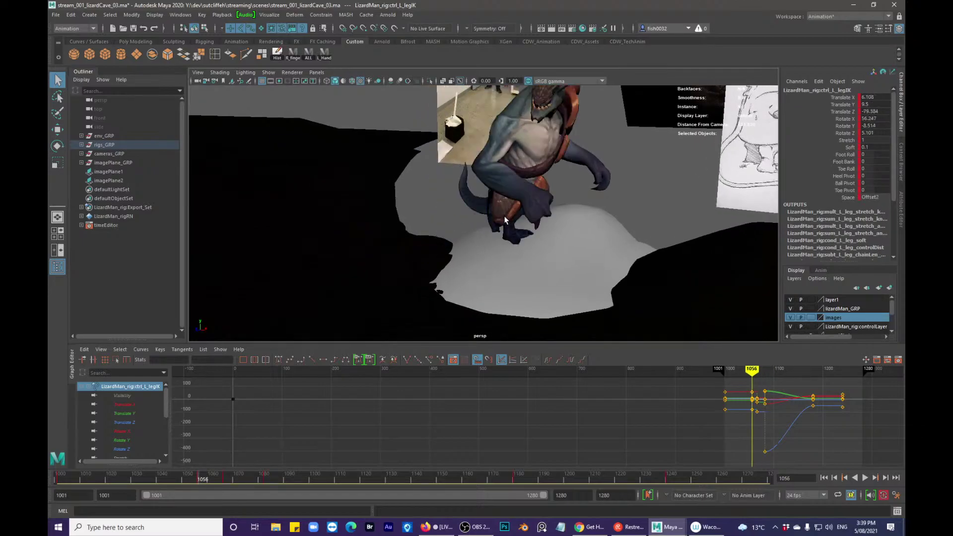
key(period)
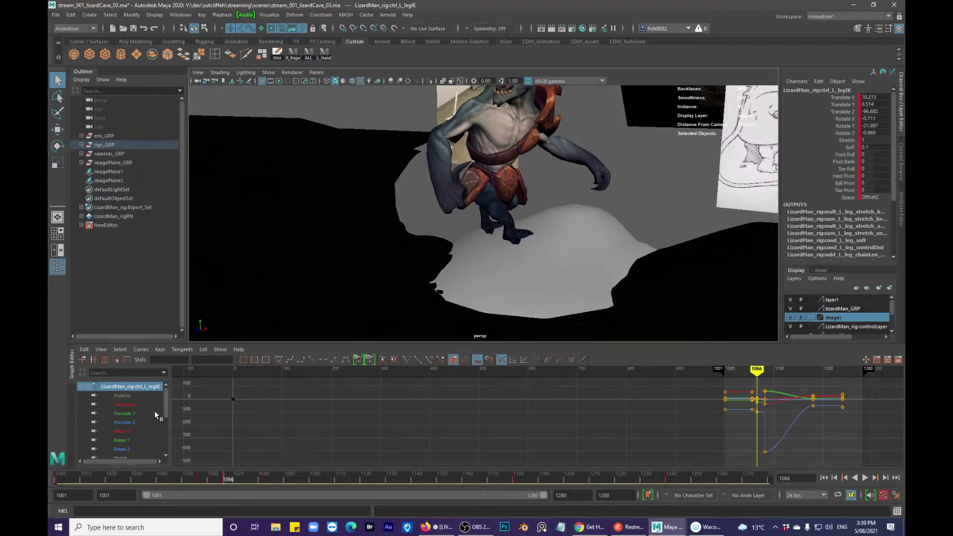
drag(149, 404, 145, 422)
key(f)
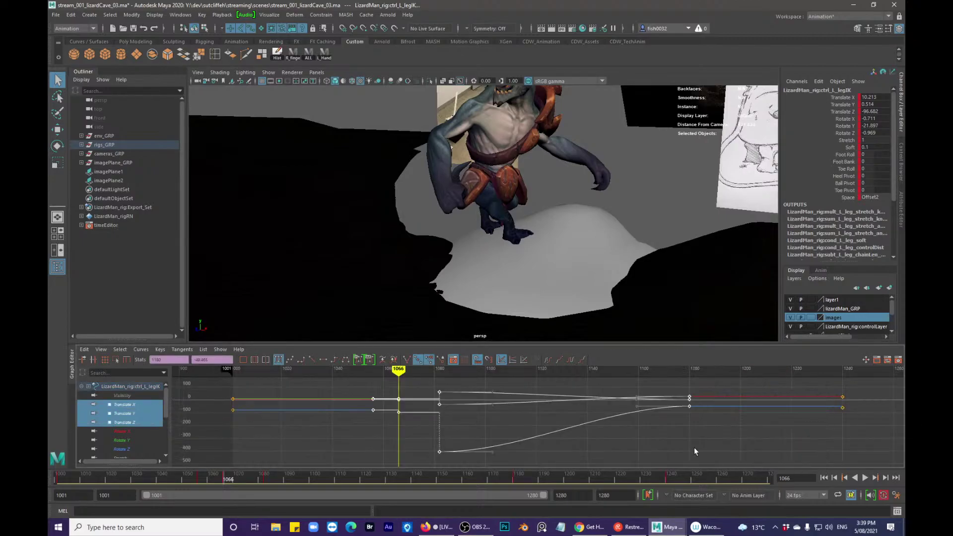
drag(405, 408, 406, 408)
key(w)
shift+middle_drag(429, 407, 429, 446)
key(q)
click(417, 408)
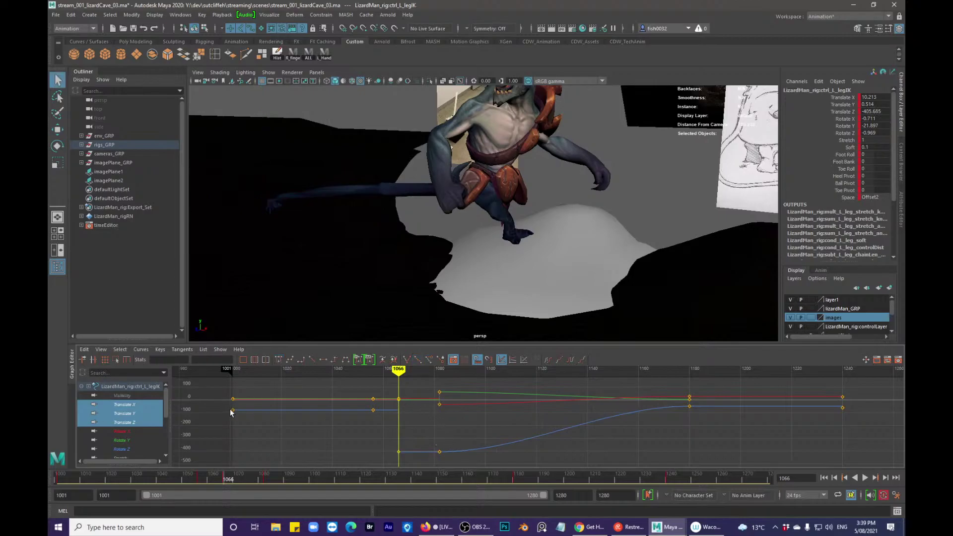
- Isolate the left leg IK's Translate X curve and lower its key at frame 1066 to -35.597
click(130, 405)
drag(390, 394, 408, 404)
key(w)
shift+middle_drag(459, 391, 459, 398)
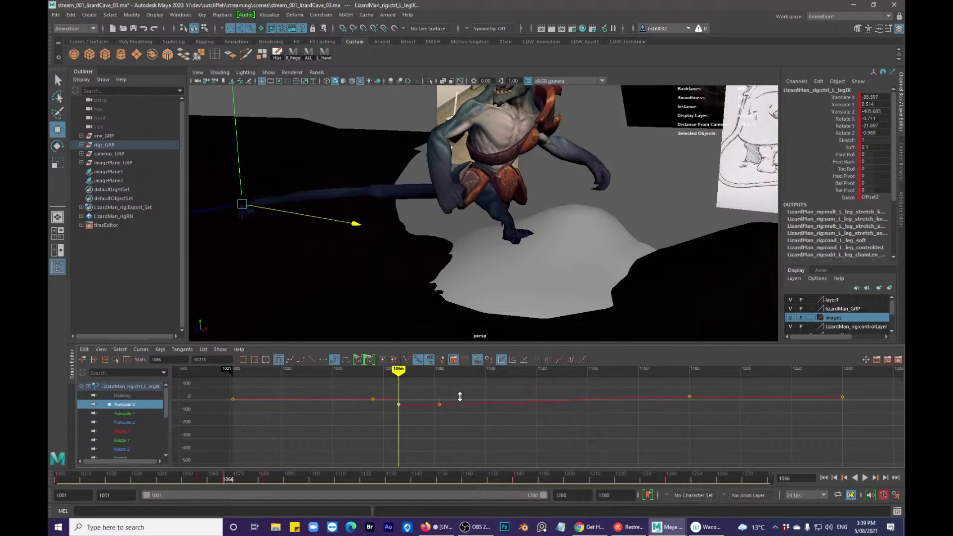
key(q)
click(417, 408)
- Isolate the left leg IK's Translate Y curve and raise its key at frame 1066 to 9.5
click(124, 414)
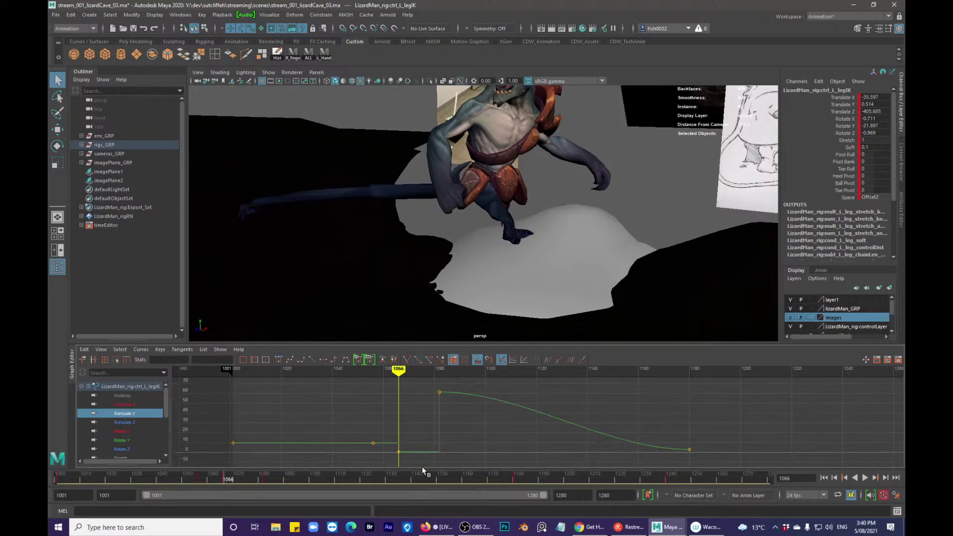
drag(421, 465, 392, 445)
key(w)
shift+middle_drag(425, 458, 425, 449)
key(q)
click(400, 417)
- Isolate the left leg IK's Space curve and lower its key at frame 1066 to 0, the World space
scroll(400, 418, down, 3)
scroll(138, 419, down, 3)
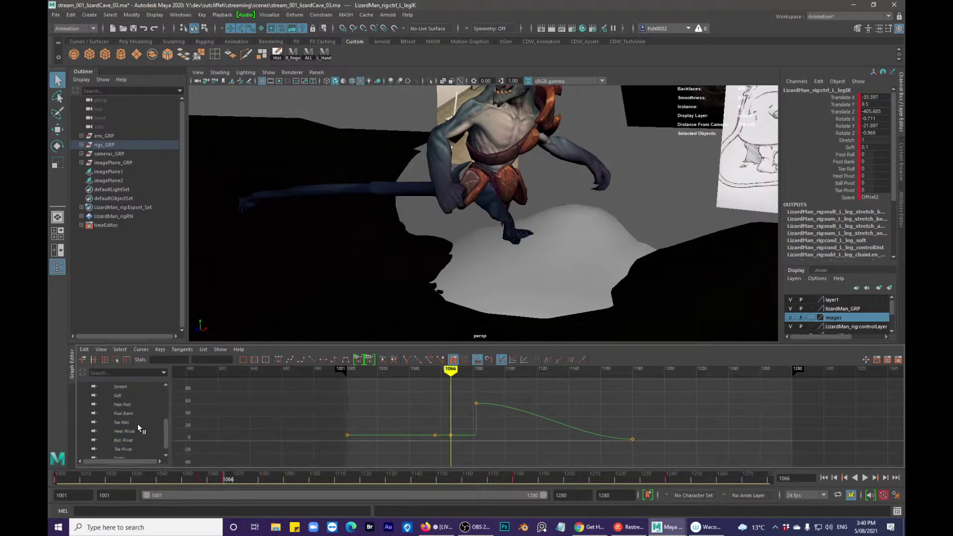
scroll(137, 428, down, 1)
click(122, 448)
drag(448, 417, 460, 397)
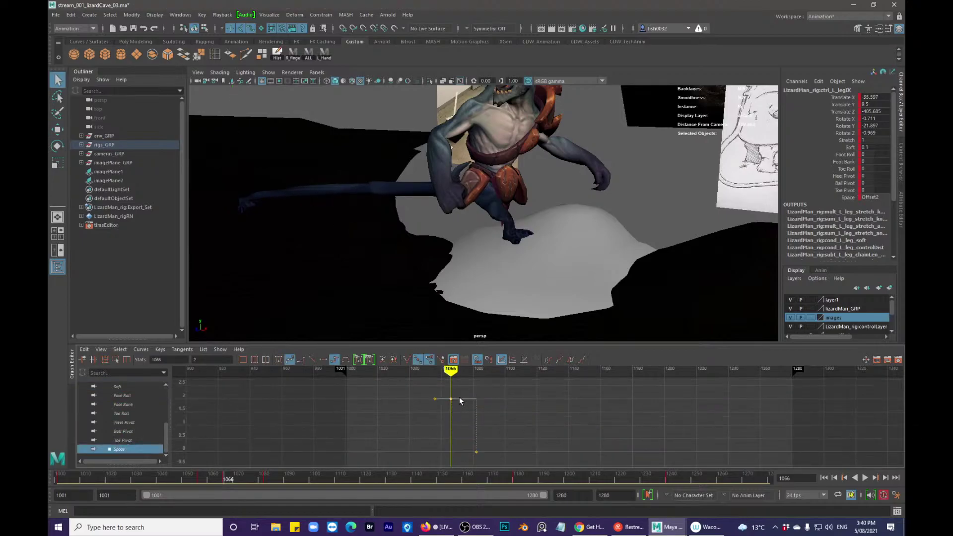
key(w)
shift+middle_drag(459, 397, 479, 440)
key(q)
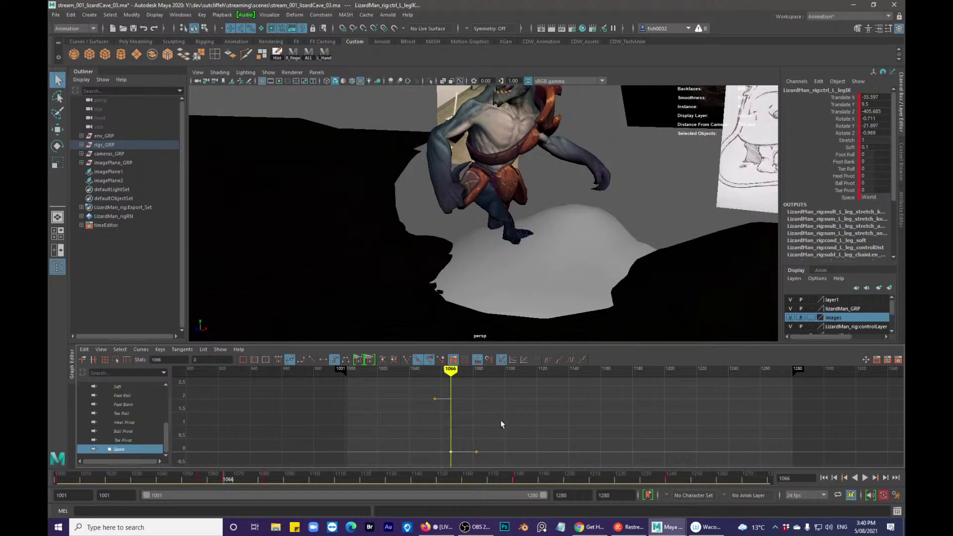
click(503, 424)
- Raise the left leg IK's Translate Y key at frame 1066 to 61.526
alt+drag(516, 237, 561, 231)
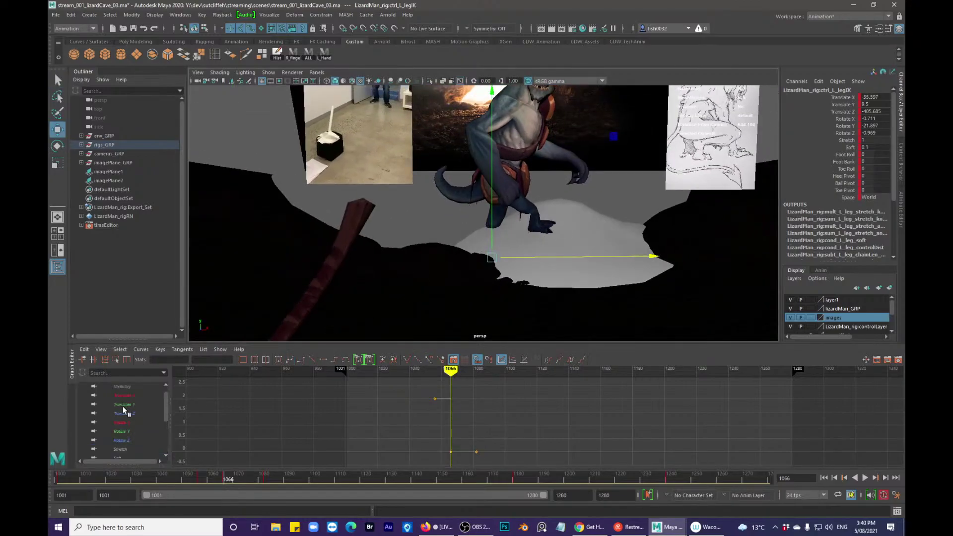
click(123, 405)
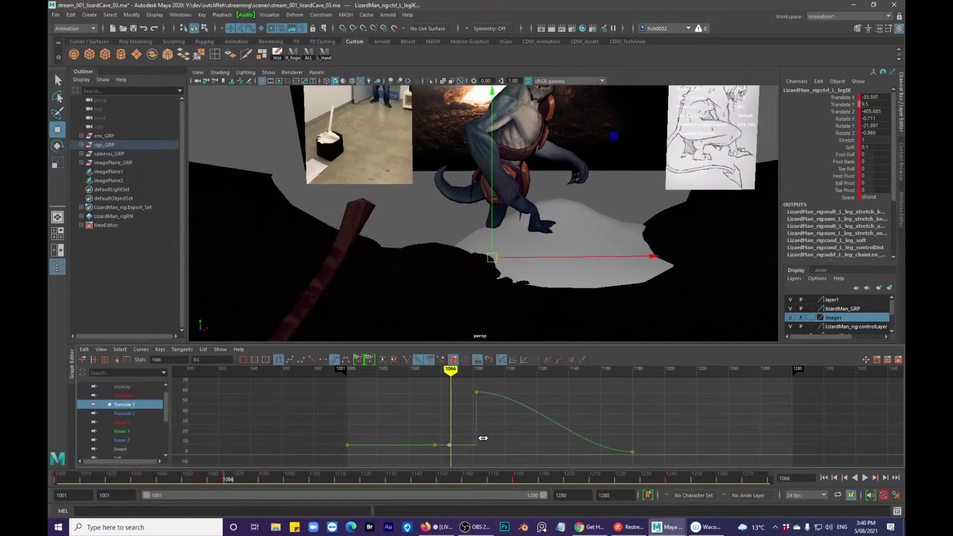
middle_drag(508, 442, 505, 391)
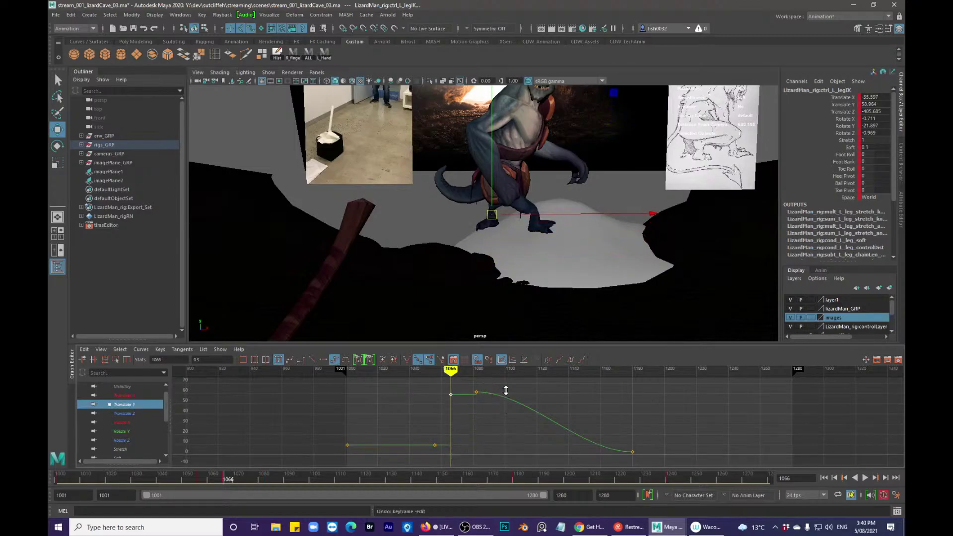
key(q)
click(508, 386)
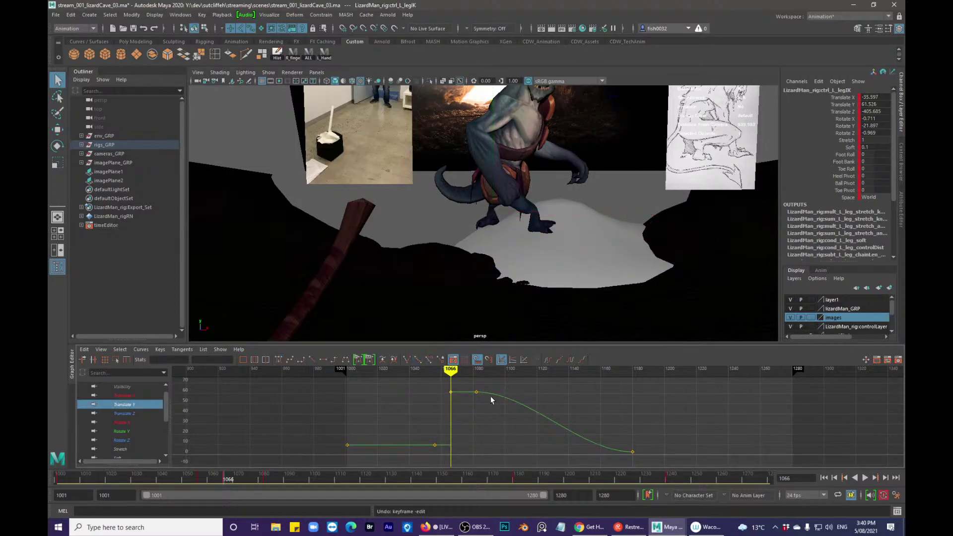
- Delete the left leg IK's keys at frame 1066 and key its frame 1082 pose there instead
click(123, 396)
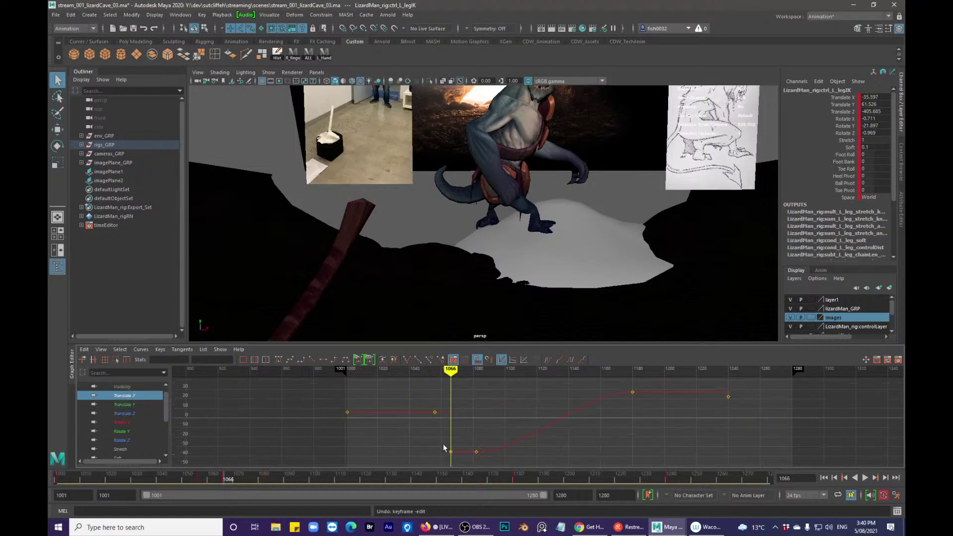
right_click(263, 479)
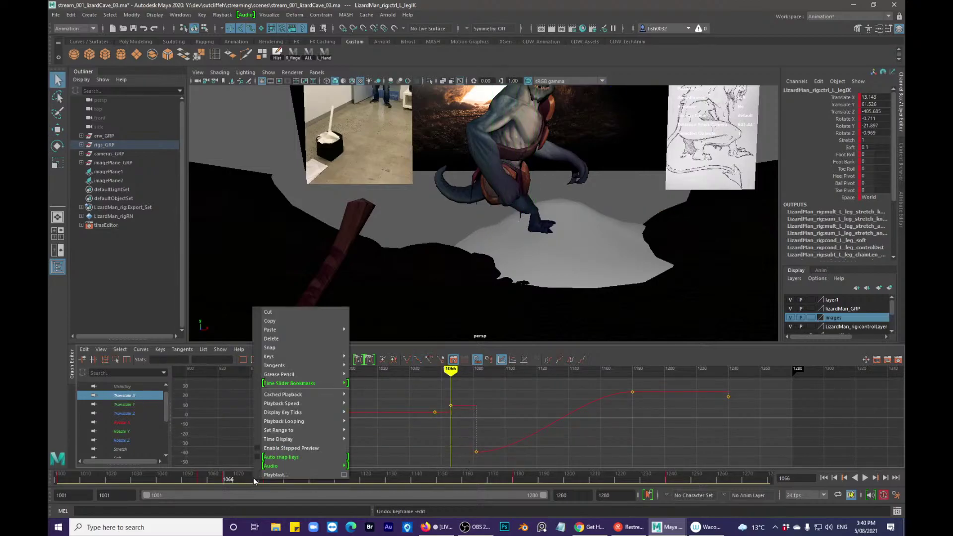
click(297, 350)
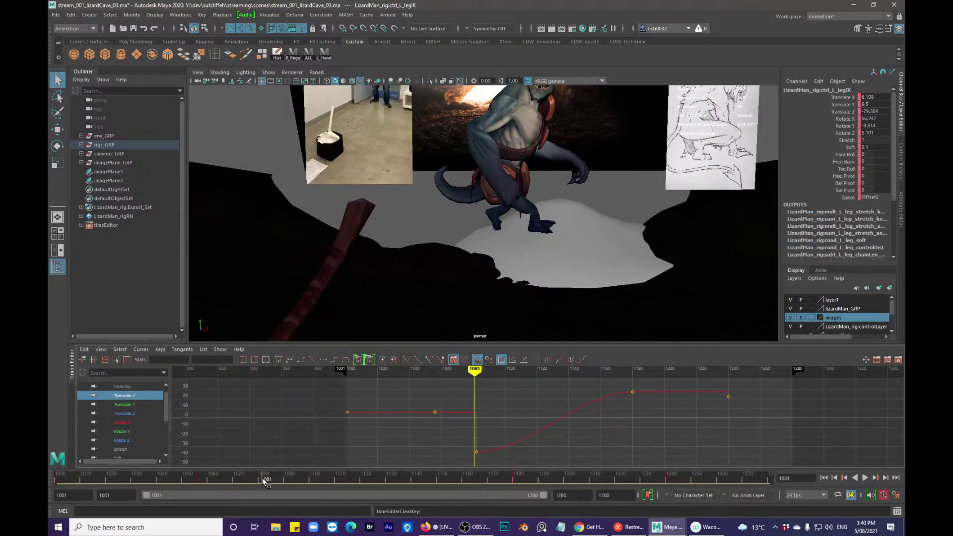
key(alt+period)
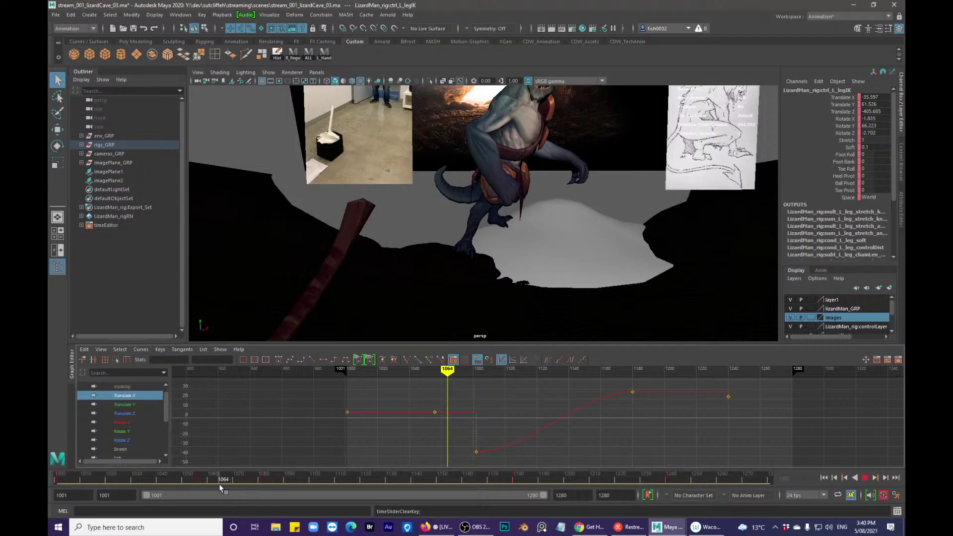
key(s)
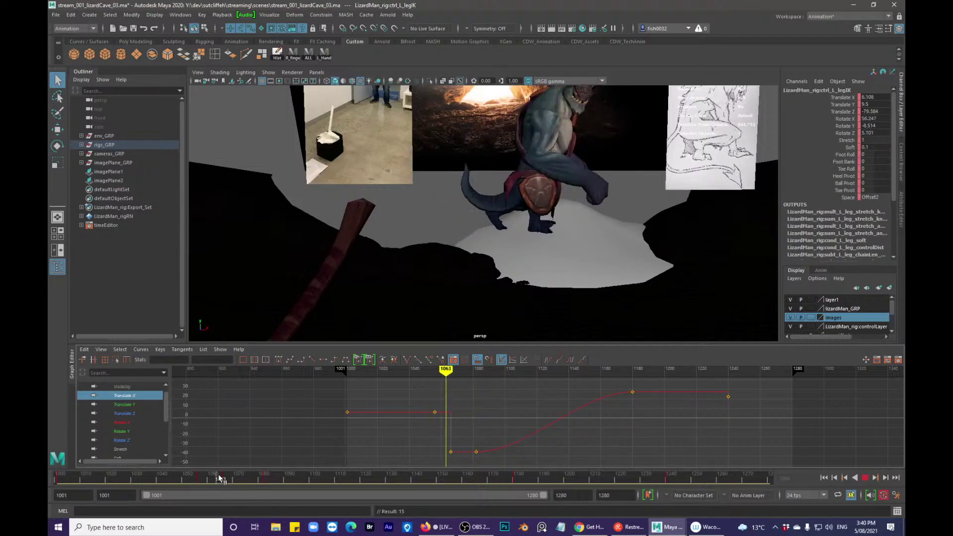
- Adjust the left leg IK at frame 1066 to about -12.965 Rotate X, -39.17 Translate X and 58.464 Translate Y
key(alt+v)
drag(306, 475, 225, 478)
alt+drag(370, 243, 477, 248)
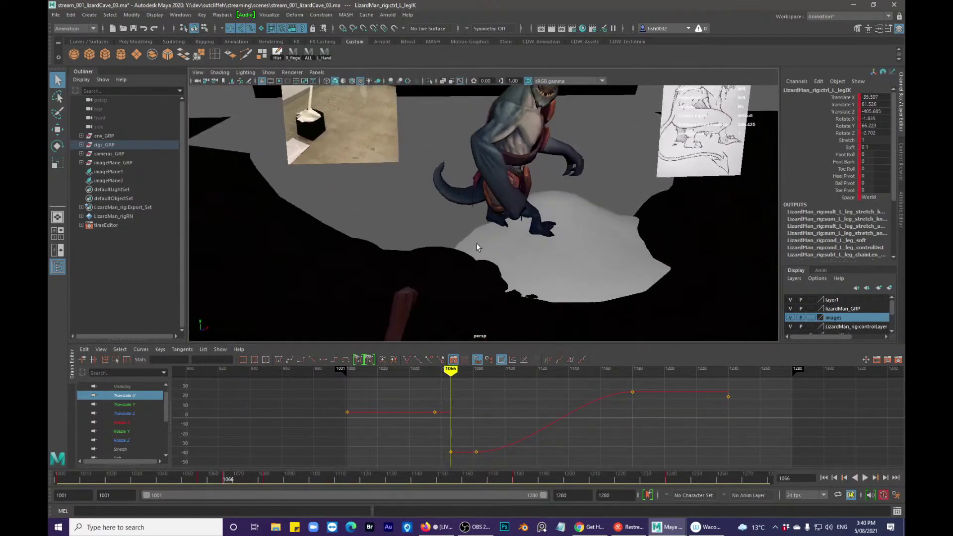
alt+right_drag(478, 248, 388, 238)
alt+drag(388, 238, 423, 233)
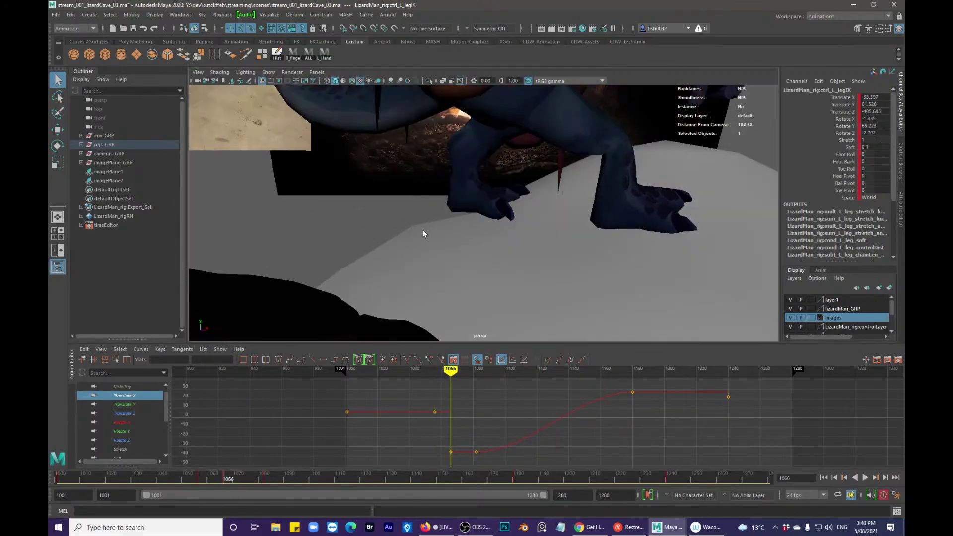
key(e)
drag(624, 199, 613, 158)
key(w)
drag(516, 173, 506, 174)
drag(454, 147, 454, 165)
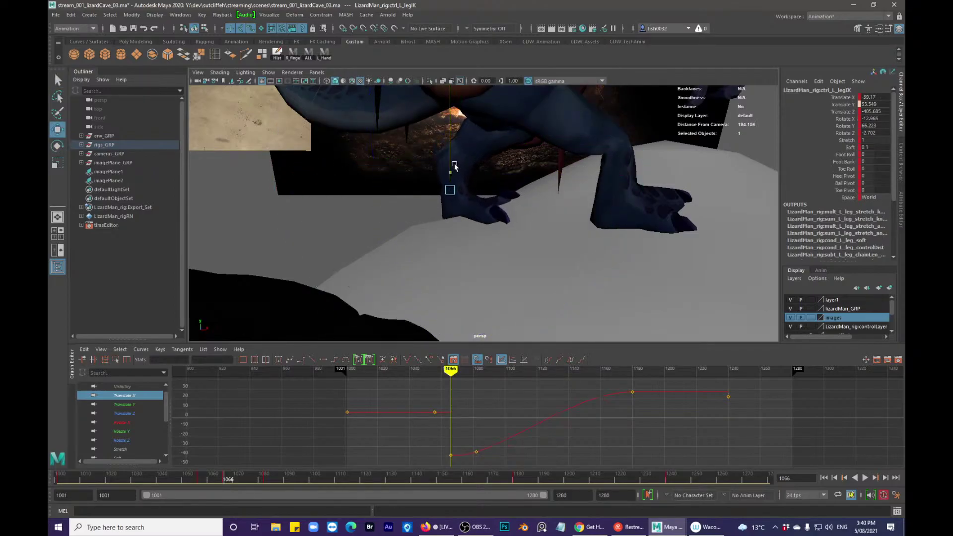
alt+right_drag(494, 170, 488, 163)
- Step between the keys at frames 1056, 1066 and 1082 to compare the left foot's placement
key(comma)
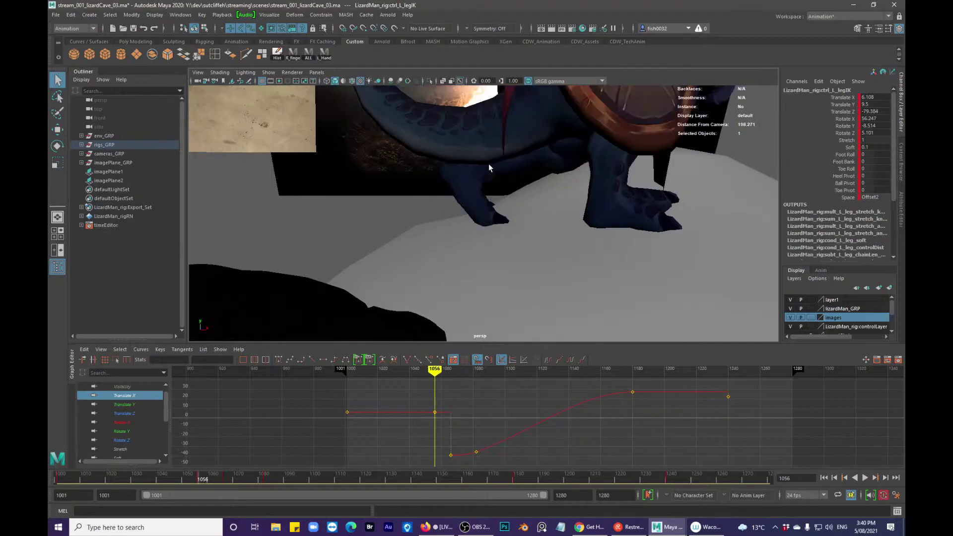
key(period)
key(period)
key(comma)
key(period)
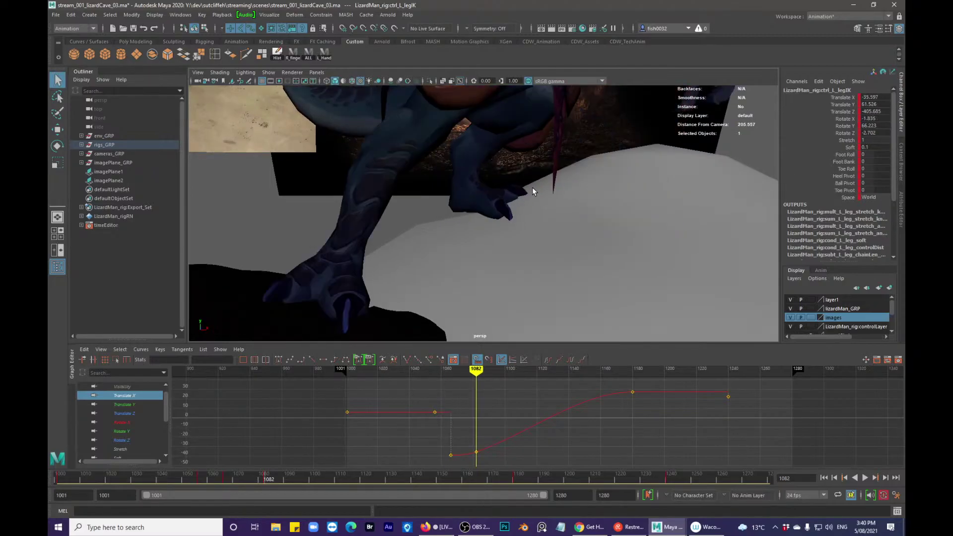
alt+right_drag(532, 186, 510, 157)
alt+middle_drag(510, 157, 494, 200)
key(comma)
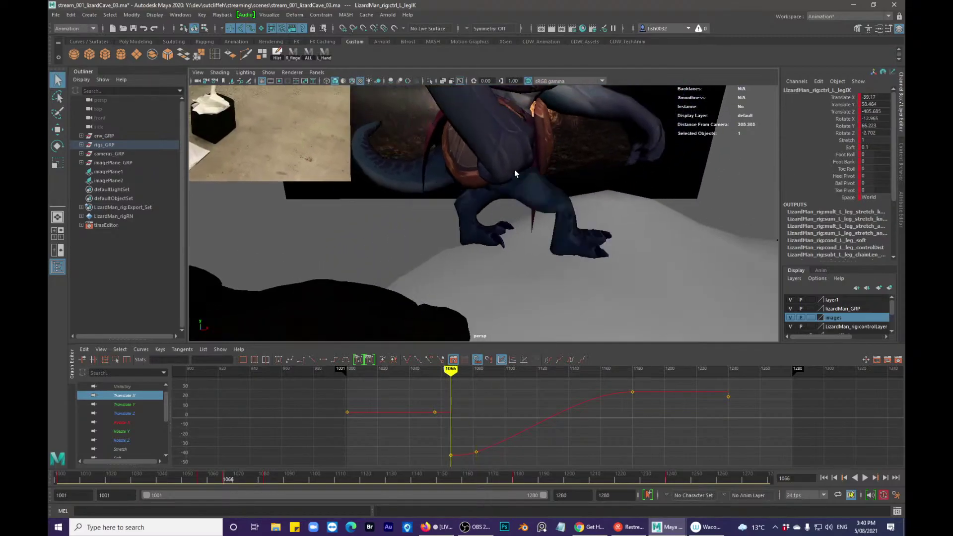
key(comma)
key(period)
alt+right_drag(499, 199, 475, 211)
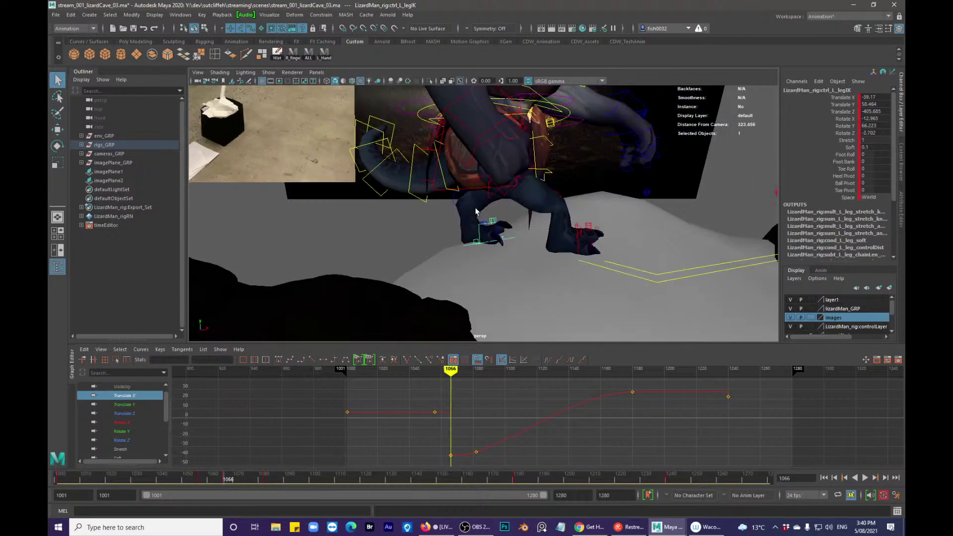
- Try to rotate and key the left ankle IK control at frame 1066
alt+drag(475, 208, 482, 212)
click(451, 203)
key(alt+1)
key(e)
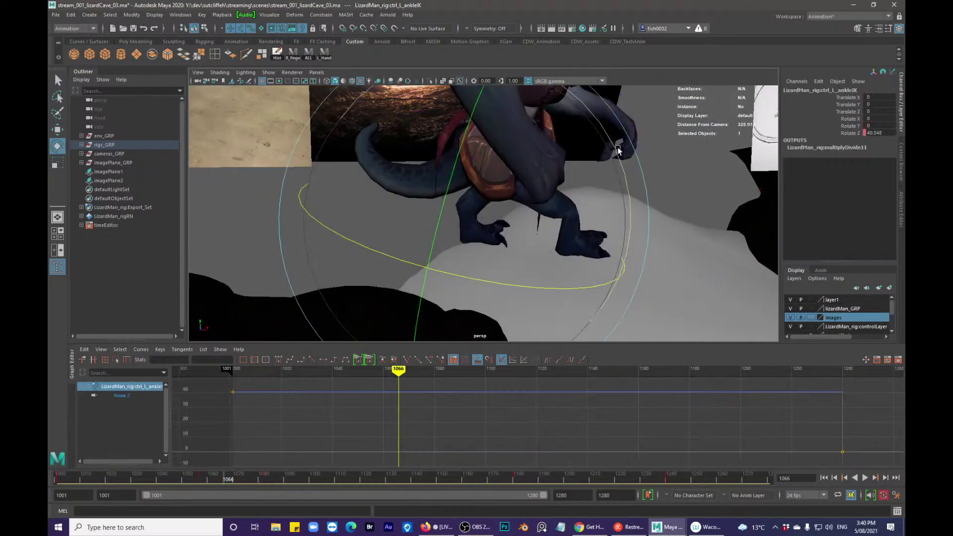
drag(617, 160, 412, 232)
key(s)
key(q)
key(ctrl+z)
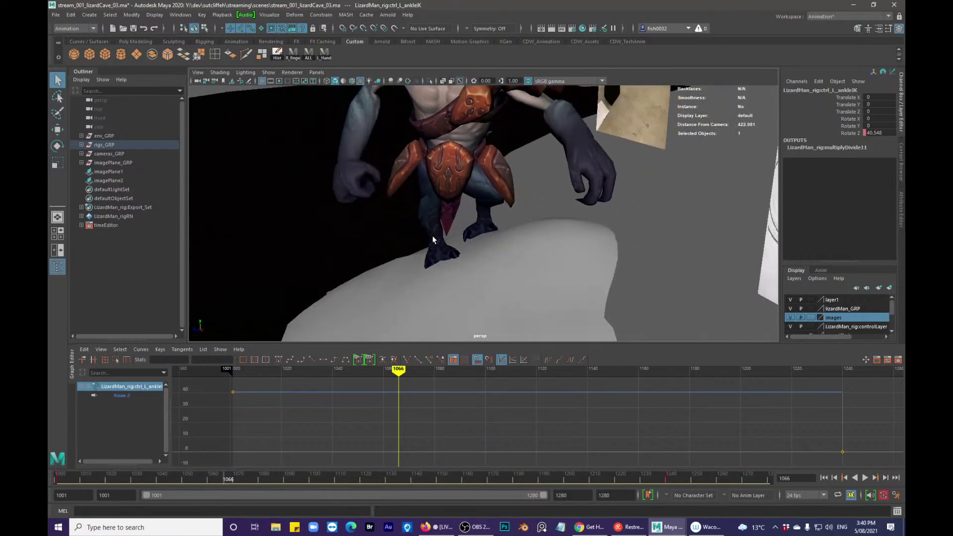
- Play back the animation from the beginning in the perspective view, examining the legs and overall body motion
drag(59, 477, 62, 456)
key(alt+v)
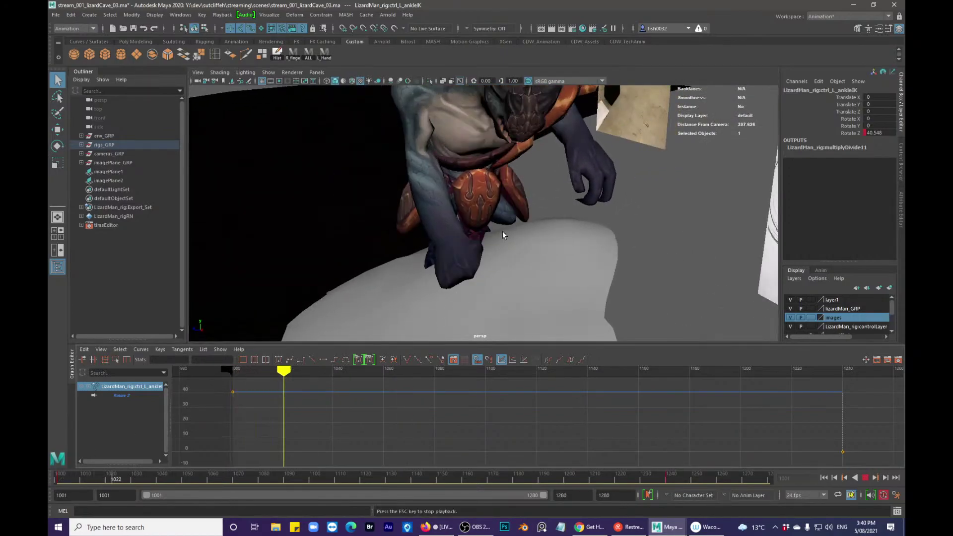
mouse_move(501, 232)
alt+middle_down()
mouse_move(516, 283)
mouse_move(501, 268)
mouse_move(503, 237)
alt+middle_up()
key(alt+v)
alt+right_drag(502, 237, 551, 251)
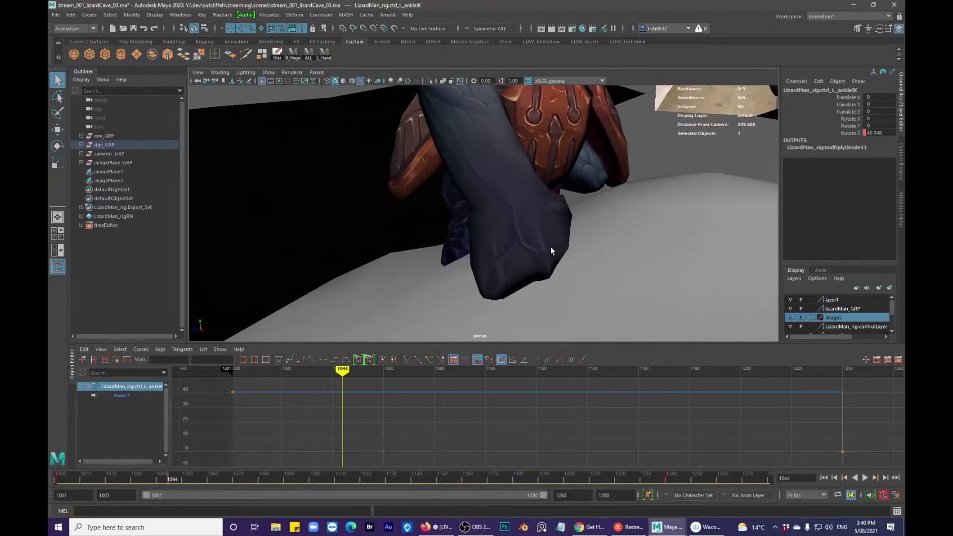
alt+drag(551, 251, 511, 223)
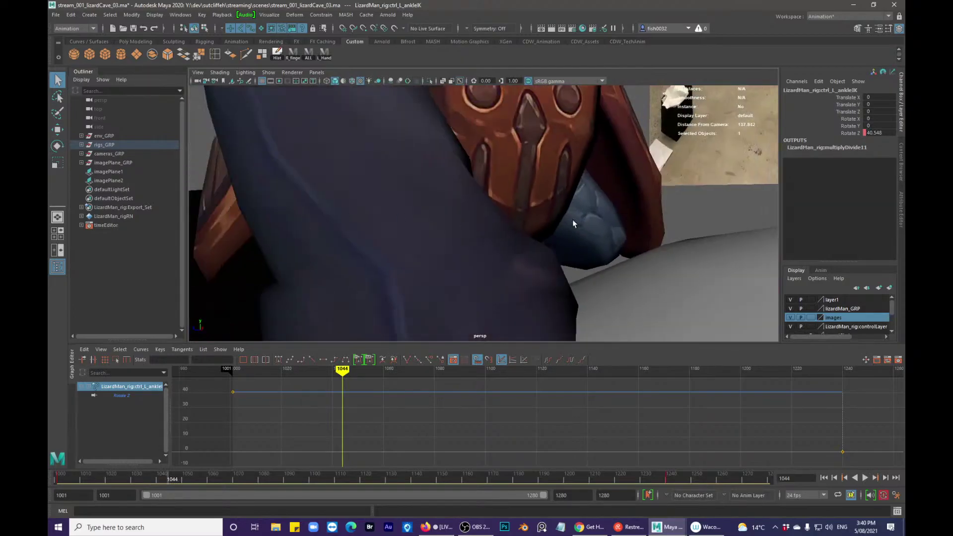
mouse_move(511, 223)
alt+right_down()
mouse_move(474, 255)
mouse_move(502, 224)
alt+right_up()
key(alt+v)
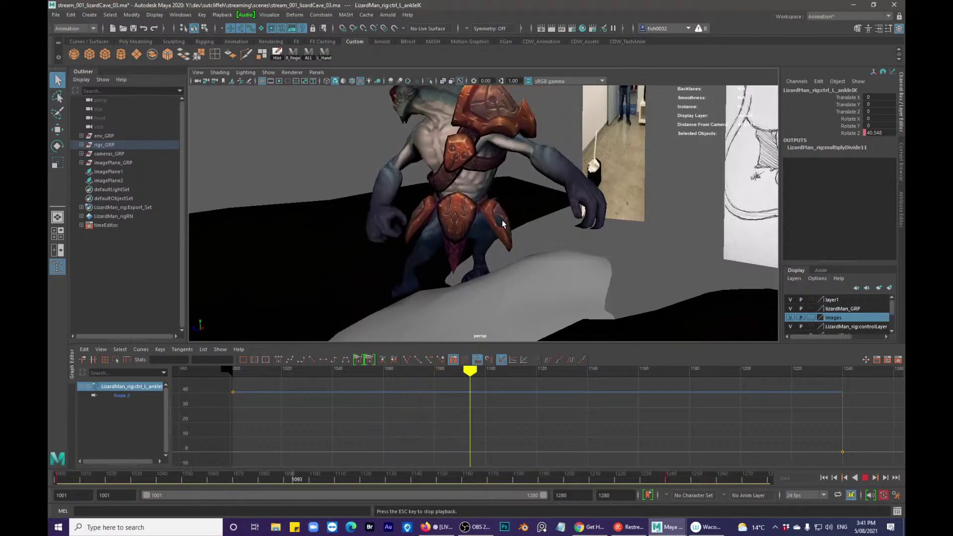
key(alt+v)
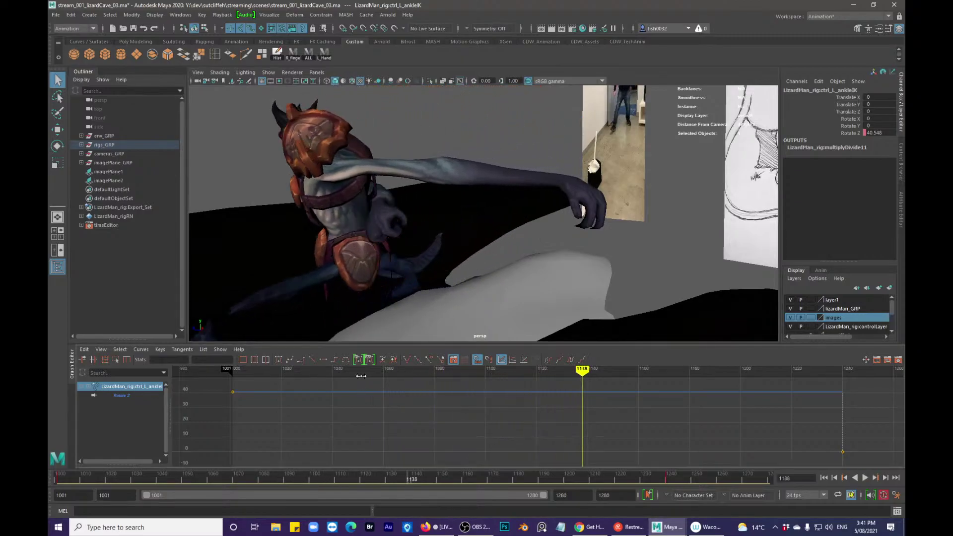
drag(87, 478, 56, 477)
key(alt+v)
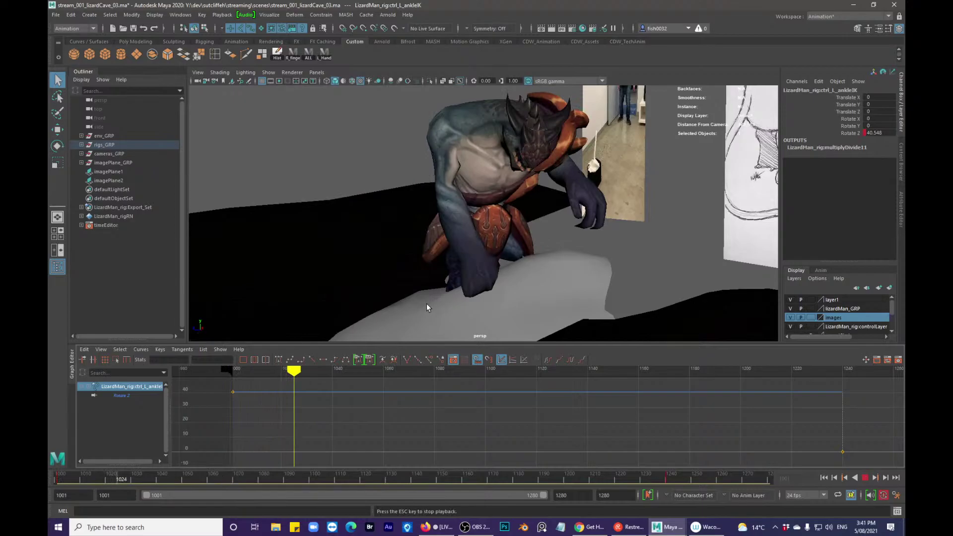
key(alt+v)
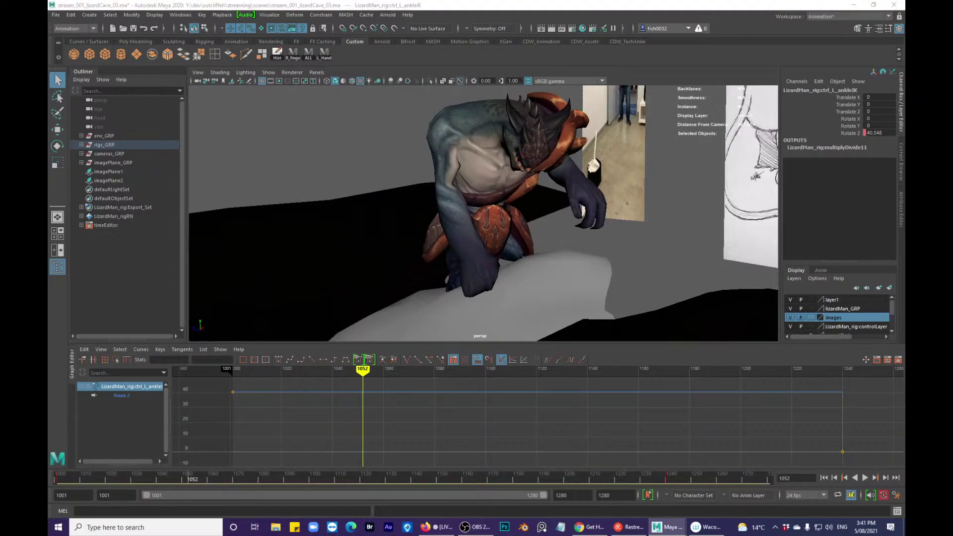
- Play back the animation through the render camera around frames 1050 to 1115, examining how the lizard rises
key(alt+v)
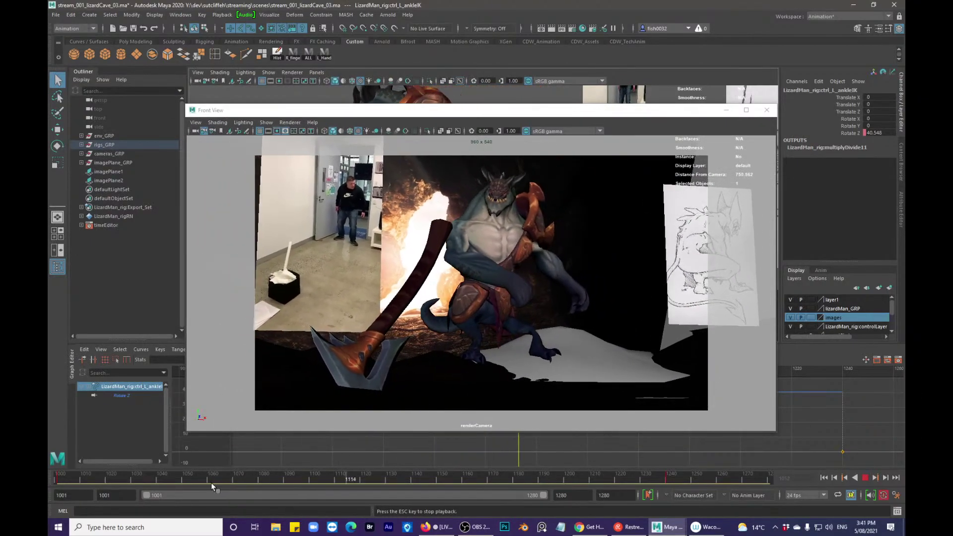
click(179, 479)
click(179, 479)
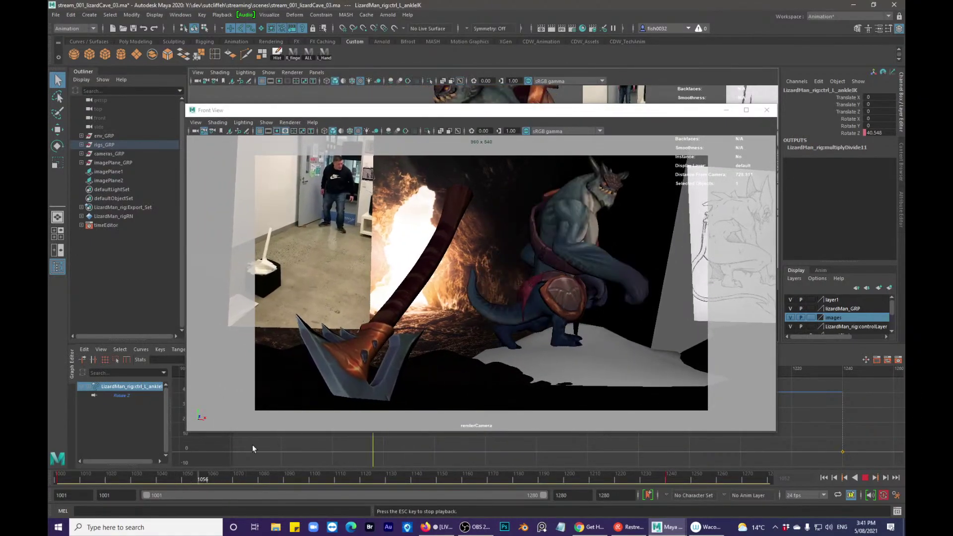
key(Escape)
- Try to rotate the neck control at frame 1066 in the render camera view
click(576, 228)
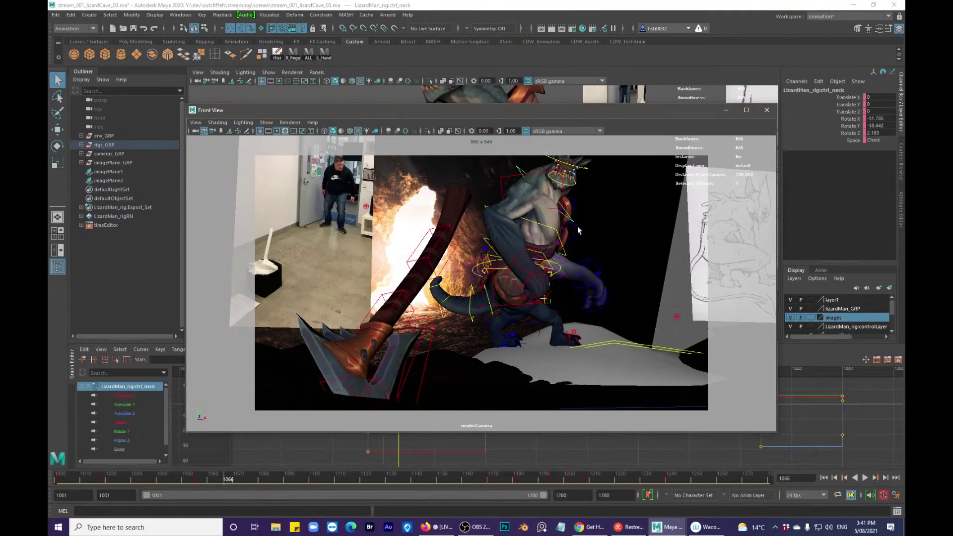
key(alt+v)
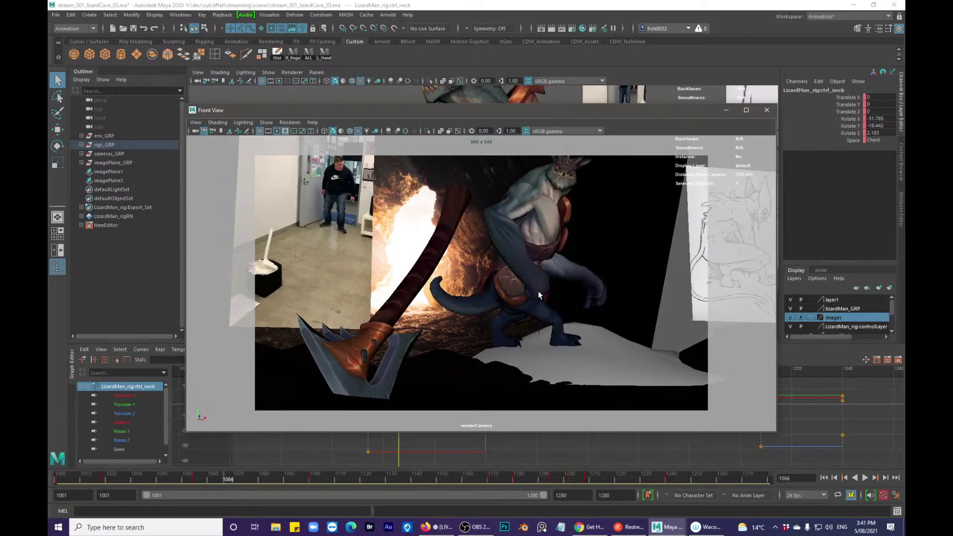
key(alt+v)
key(e)
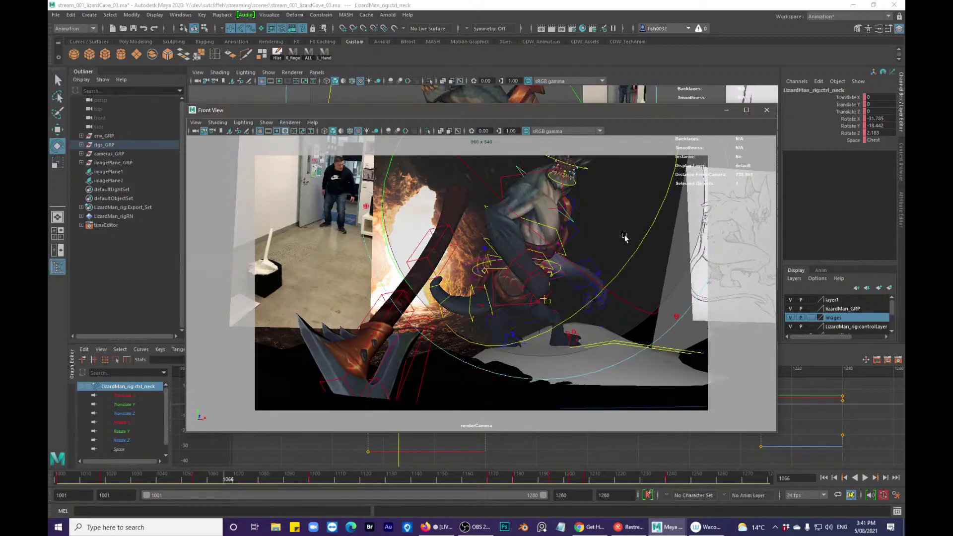
mouse_move(631, 275)
mouse_down()
mouse_move(677, 285)
mouse_move(679, 305)
mouse_move(648, 312)
mouse_move(612, 273)
mouse_move(611, 254)
mouse_move(602, 270)
mouse_move(617, 276)
mouse_move(636, 275)
mouse_move(616, 267)
mouse_move(636, 266)
mouse_up()
key(ctrl+z)
- Lean the upper body forward at frame 1066 and rotate the head control to about 1.036, -25.646, 9.057
key(q)
click(560, 268)
key(e)
key(ctrl+z)
key(q)
click(556, 237)
key(e)
click(603, 201)
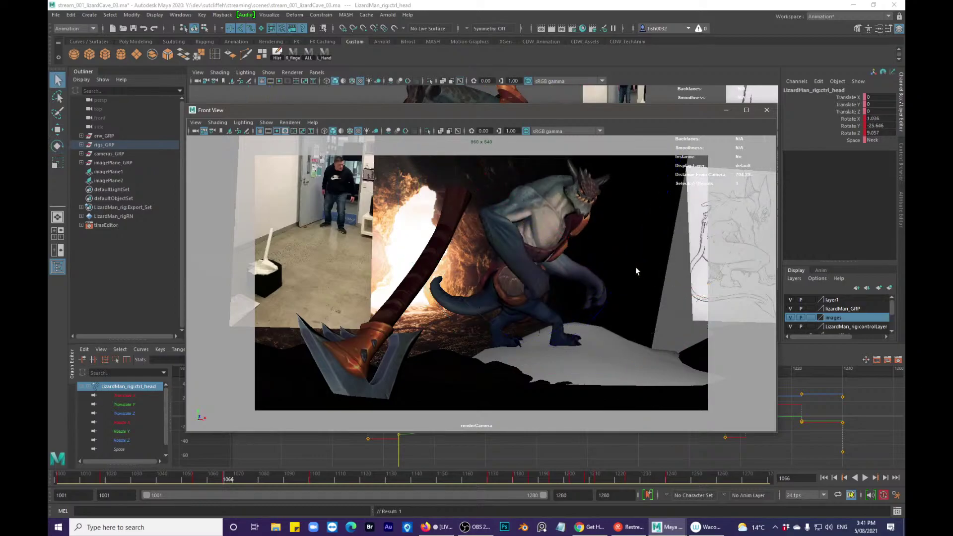
key(q)
- Select all the rig controls, go to the key at frame 1080, and close the separate Front View to frame the lizard in perspective
key(alt+v)
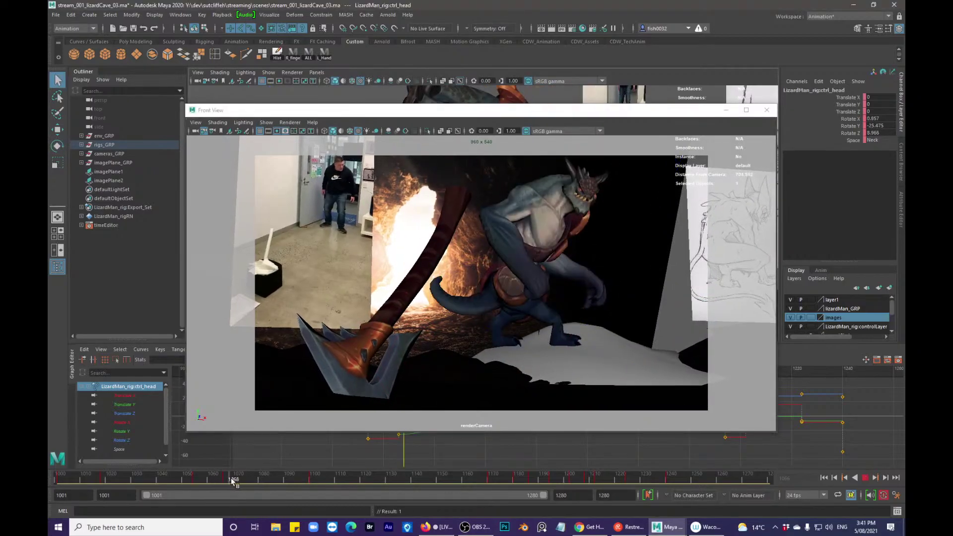
mouse_move(277, 481)
mouse_down()
mouse_move(303, 481)
mouse_move(235, 483)
mouse_move(282, 484)
mouse_move(268, 481)
mouse_up()
click(308, 55)
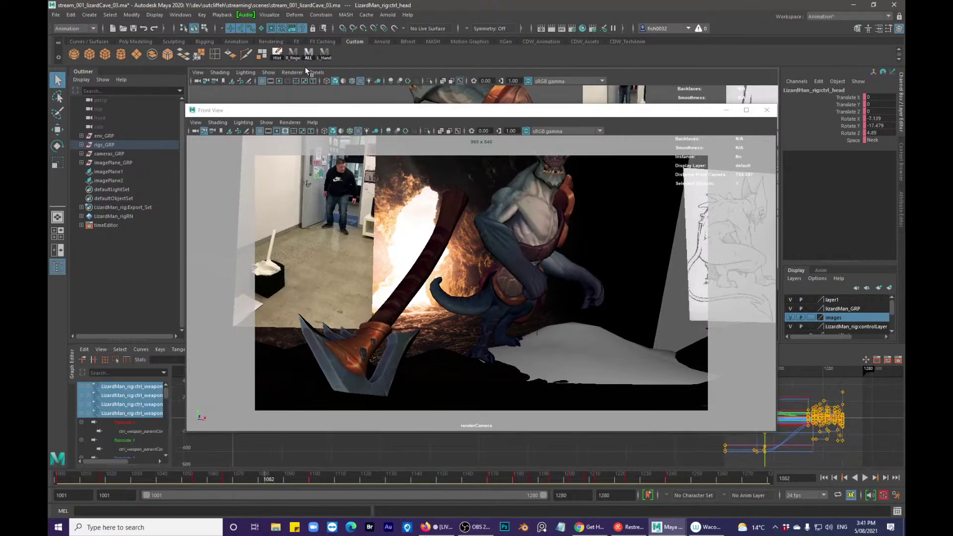
key(comma)
click(767, 109)
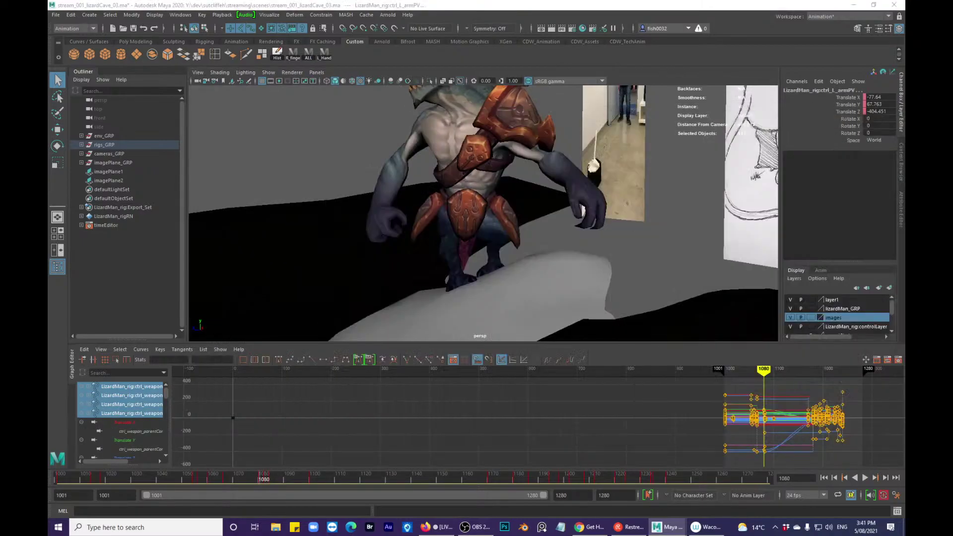
key(f)
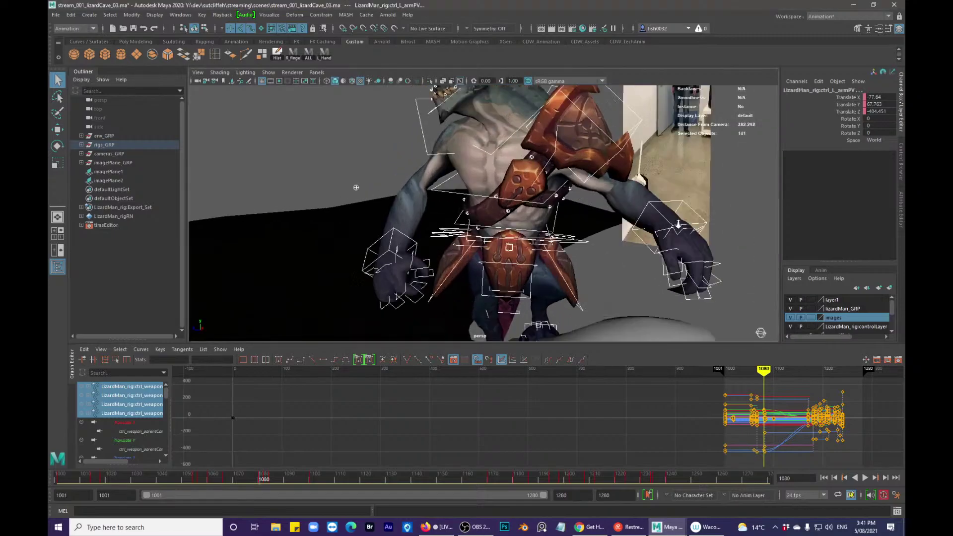
- Lower the third spine FK control's Rotate Z key at frame 1084 to about -31.211 in the Graph Editor
click(543, 210)
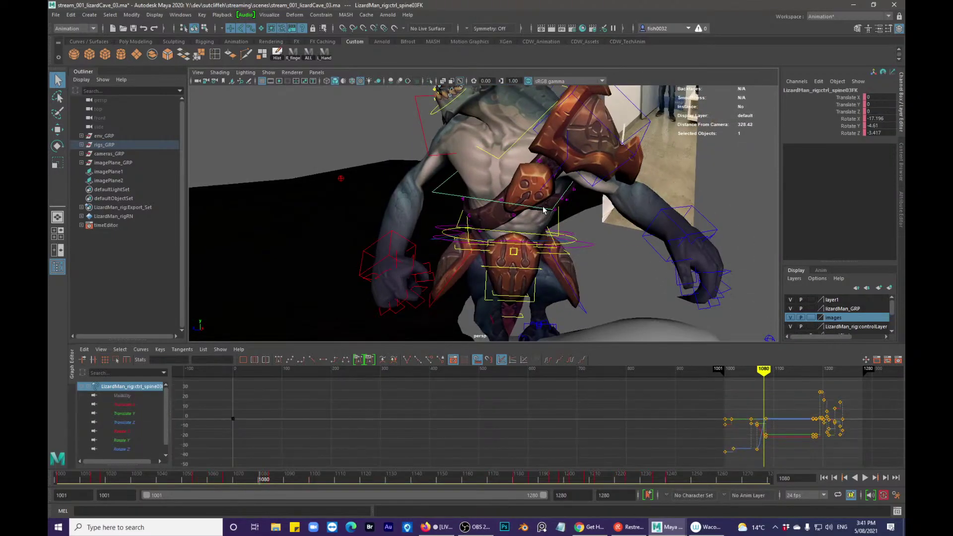
key(e)
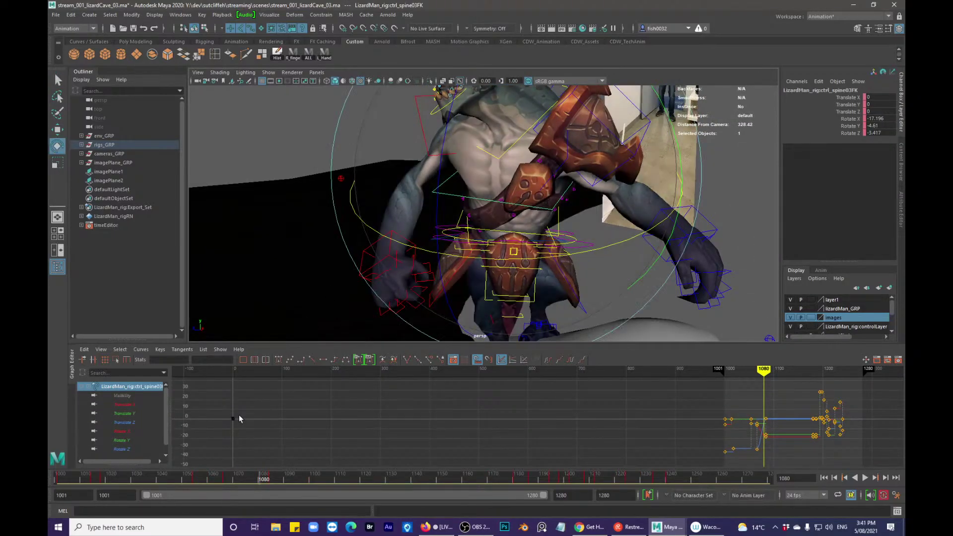
click(138, 449)
drag(764, 395, 851, 437)
key(f)
key(q)
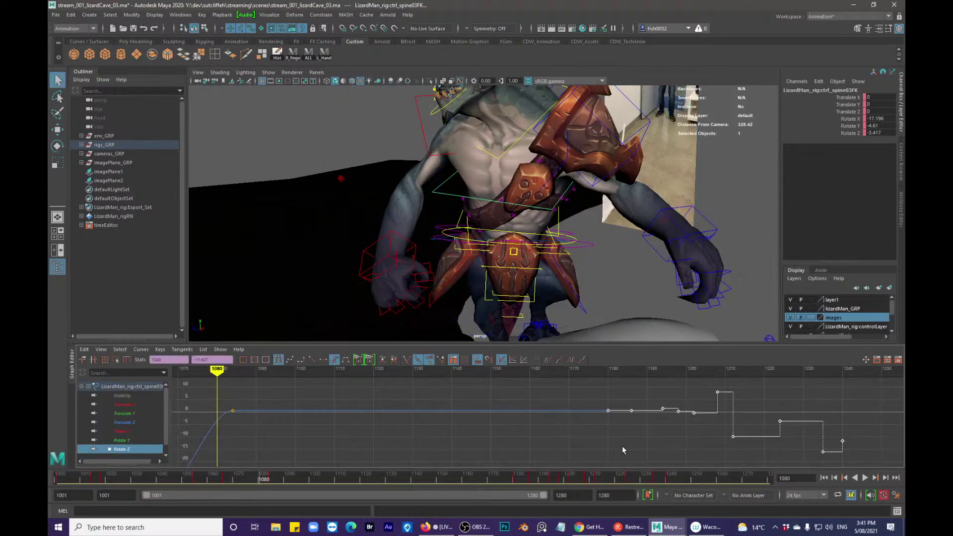
click(624, 447)
alt+middle_drag(384, 437, 558, 429)
drag(397, 390, 426, 410)
key(w)
alt+right_drag(585, 406, 518, 406)
shift+middle_drag(519, 407, 522, 435)
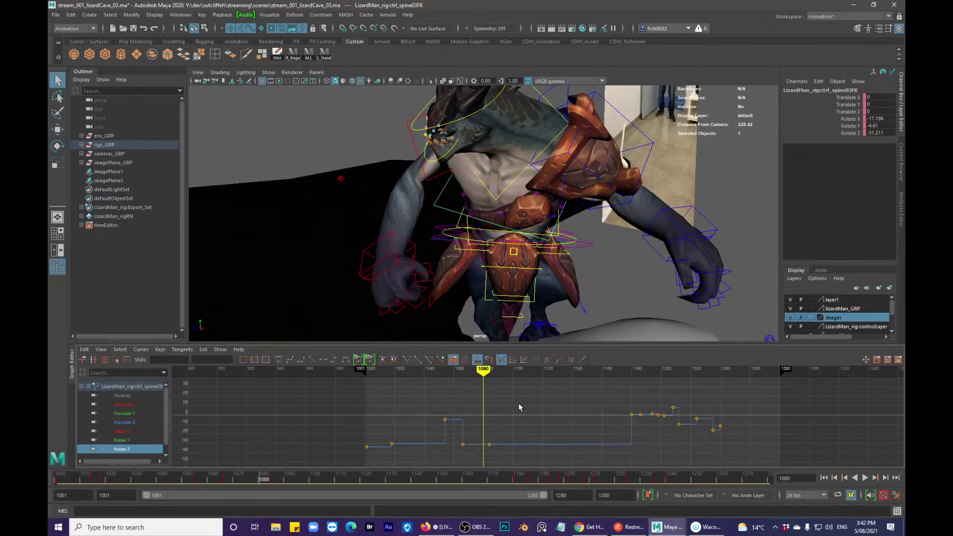
- Rotate and reposition the COG control at frame 1084 to shift the lizard's body weight
key(comma)
key(period)
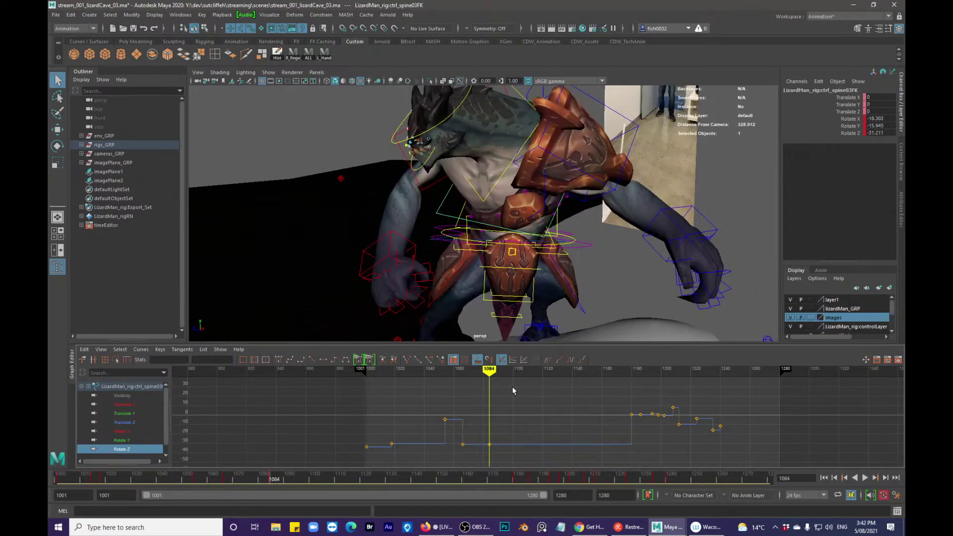
alt+drag(506, 297, 554, 241)
click(554, 239)
click(553, 239)
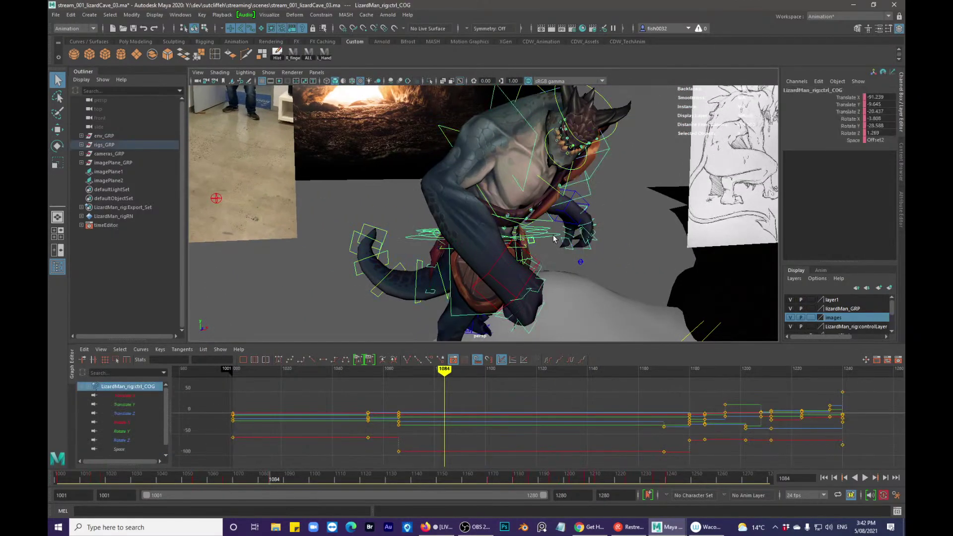
key(e)
drag(638, 211, 477, 233)
mouse_move(514, 232)
alt+mouse_down()
mouse_move(546, 229)
mouse_move(520, 228)
mouse_move(528, 237)
alt+mouse_up()
key(w)
key(q)
- Play the section after the new COG pose and step between its keys at frames 1066, 1084 and 1170, comparing the body's placement
drag(223, 476, 278, 475)
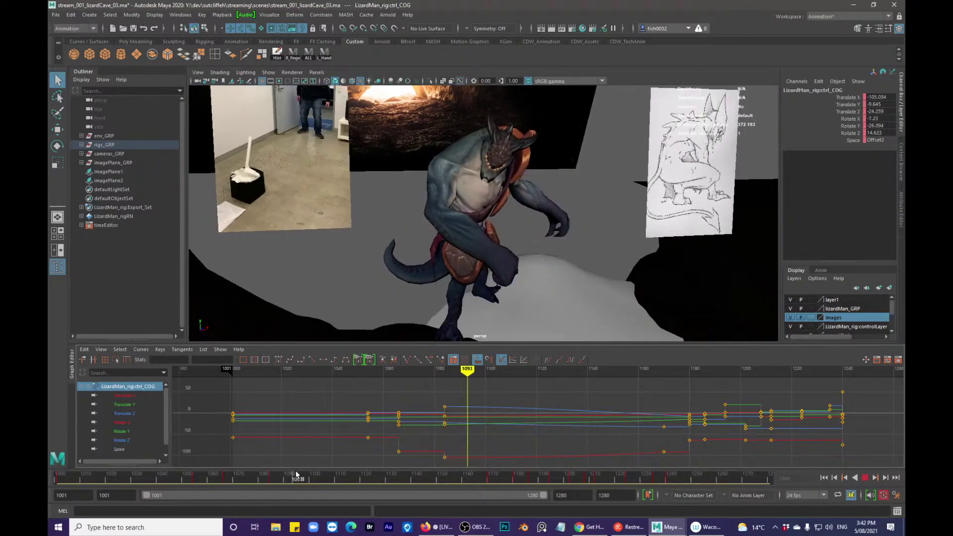
key(Escape)
key(comma)
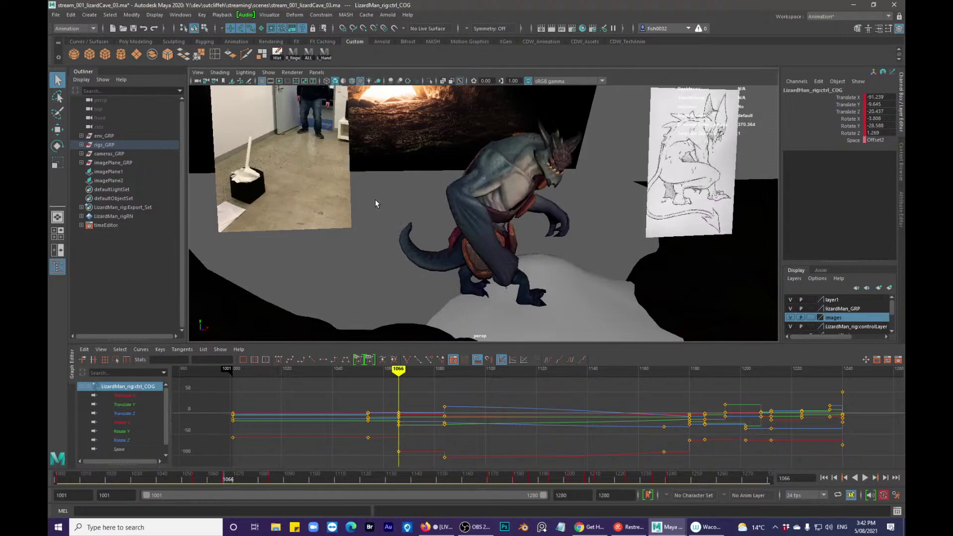
key(period)
key(period)
key(comma)
key(period)
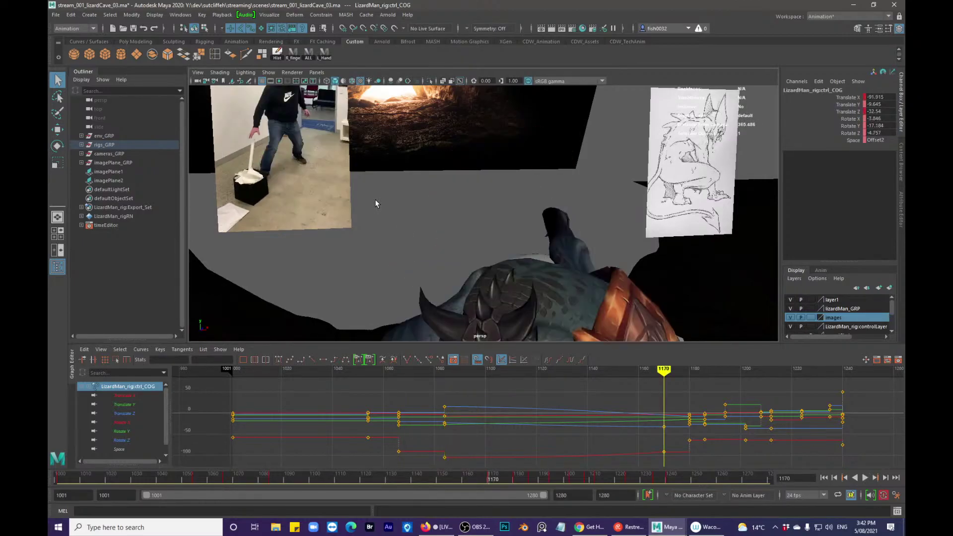
- Select the left leg IK control and go to its key at frame 1180, framing the outstretched left leg
key(f)
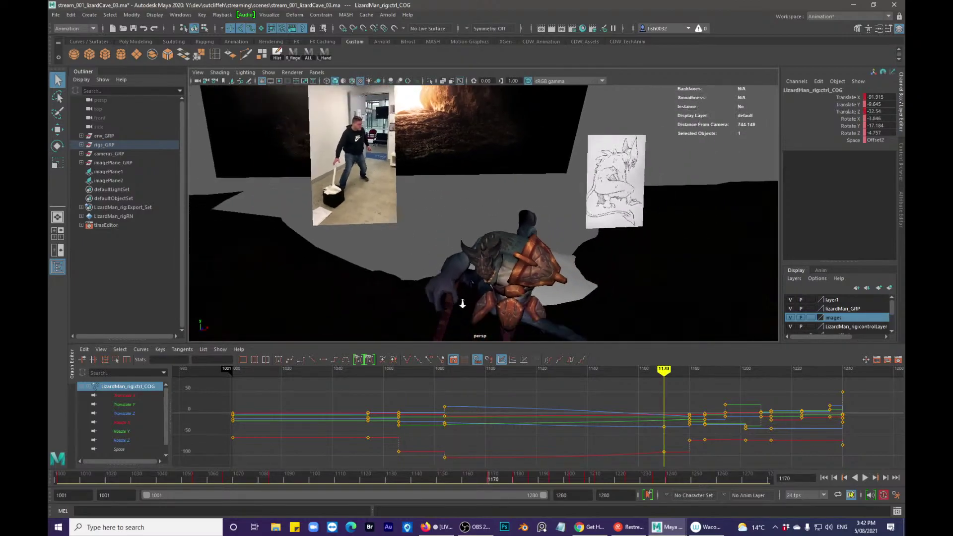
key(alt+1)
click(529, 245)
key(f)
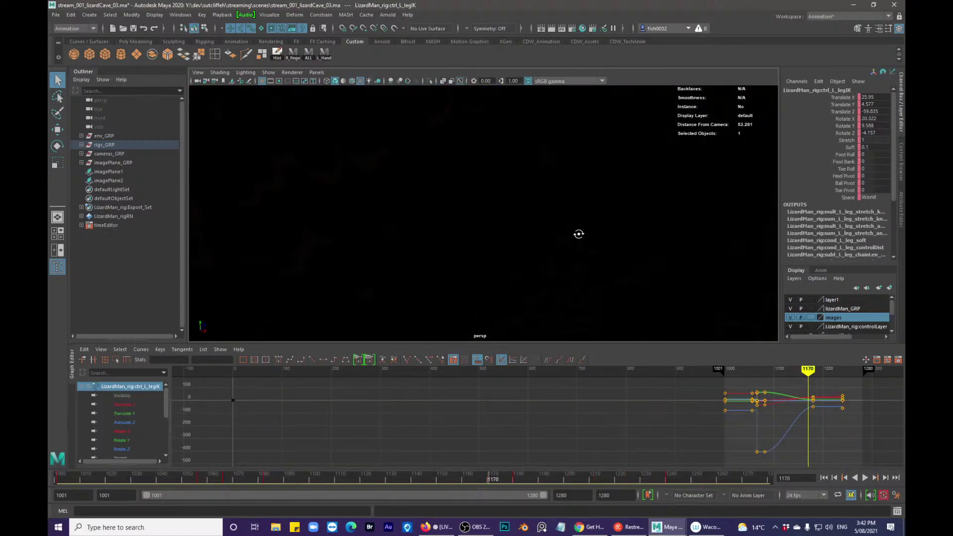
alt+right_drag(613, 225, 512, 240)
alt+drag(511, 240, 575, 276)
key(period)
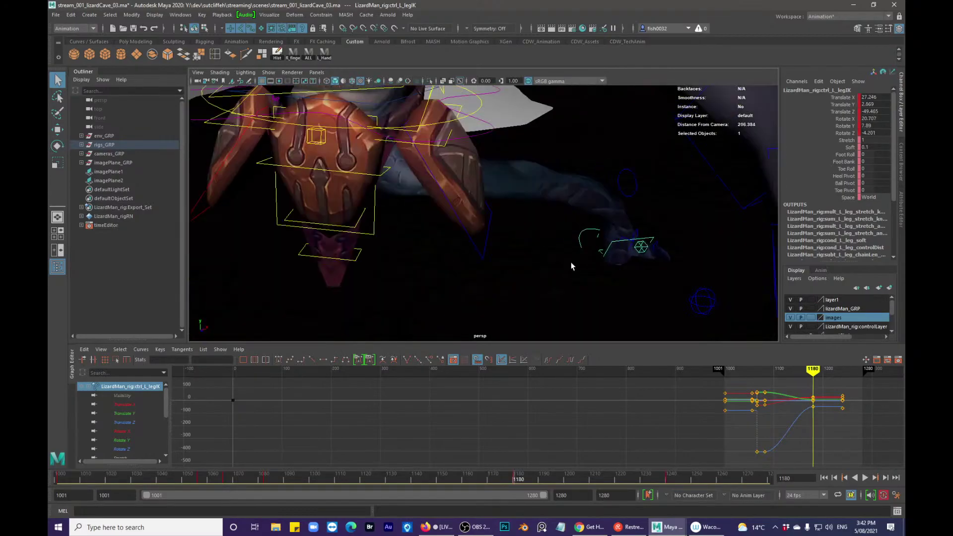
mouse_move(472, 304)
alt+mouse_down()
mouse_move(569, 317)
mouse_move(504, 234)
mouse_move(570, 214)
mouse_move(531, 228)
mouse_move(496, 266)
mouse_move(459, 268)
mouse_move(526, 298)
alt+mouse_up()
drag(390, 480, 513, 479)
alt+drag(541, 330, 523, 297)
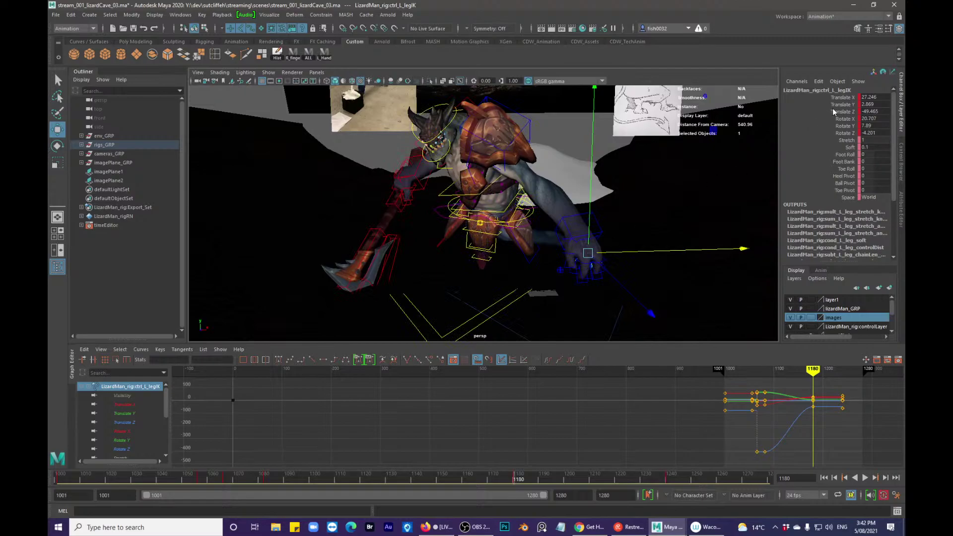
- Lower the left leg IK's Translate X keys at frames 1180 and 1240 to about -38.075 and -43.045, and play back the result
middle_drag(682, 194, 658, 204)
click(124, 405)
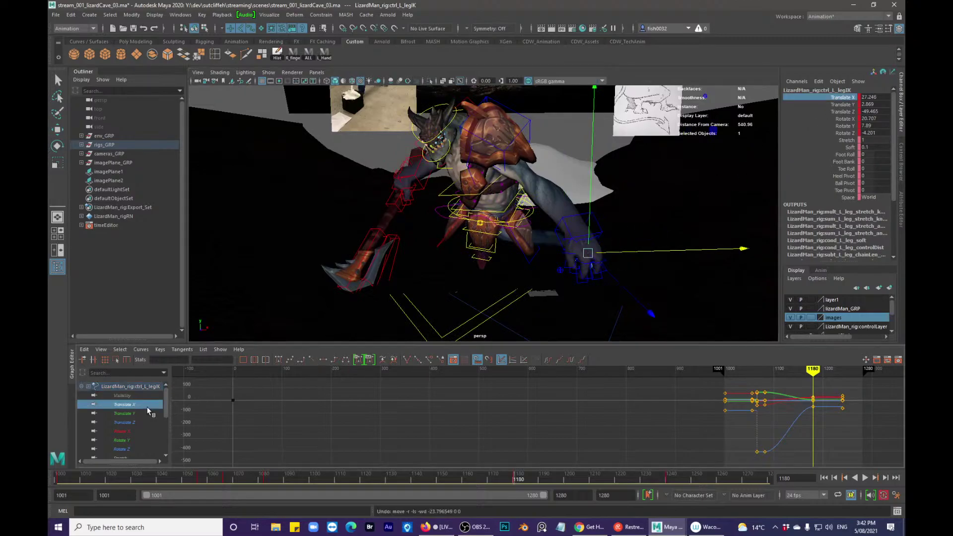
key(f)
drag(862, 418, 862, 418)
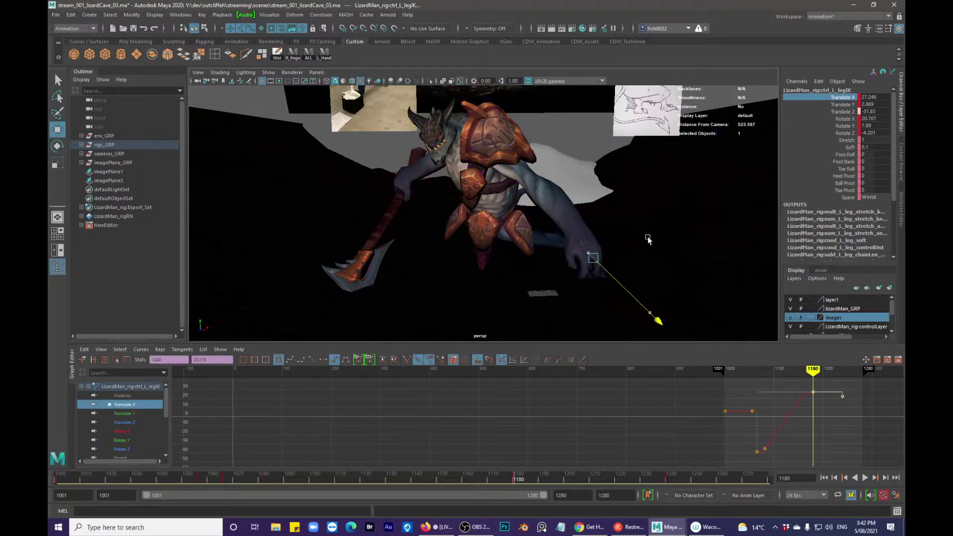
key(ctrl+z)
shift+middle_drag(826, 428, 826, 448)
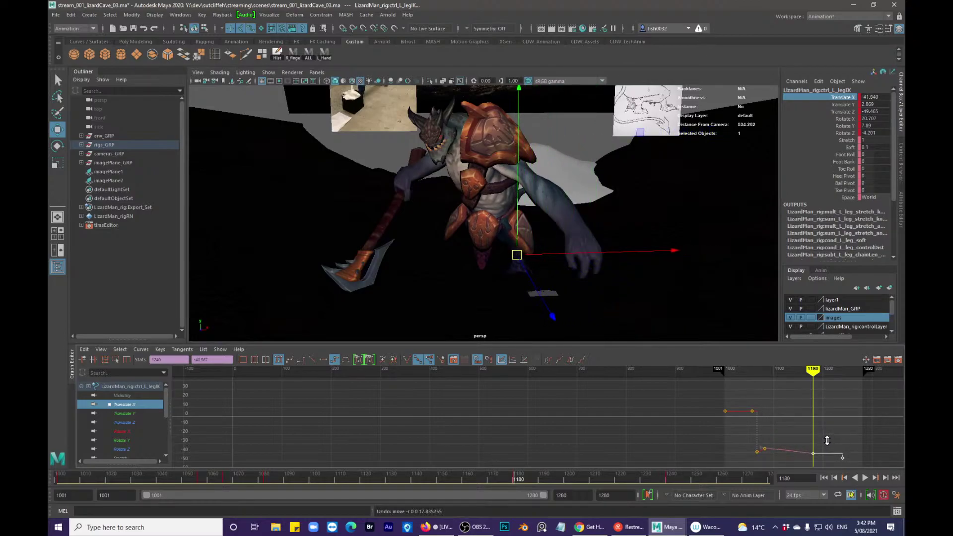
key(q)
click(830, 431)
key(alt+v)
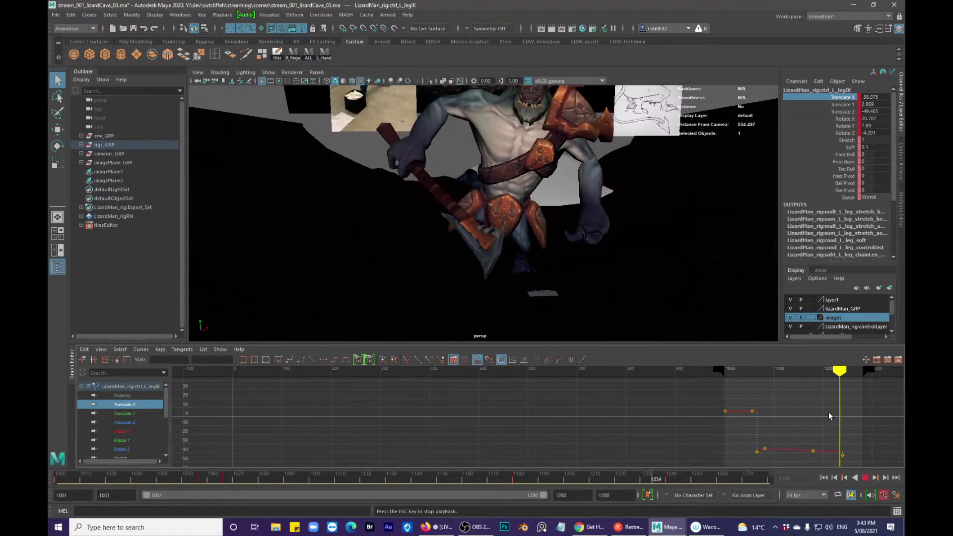
key(alt+v)
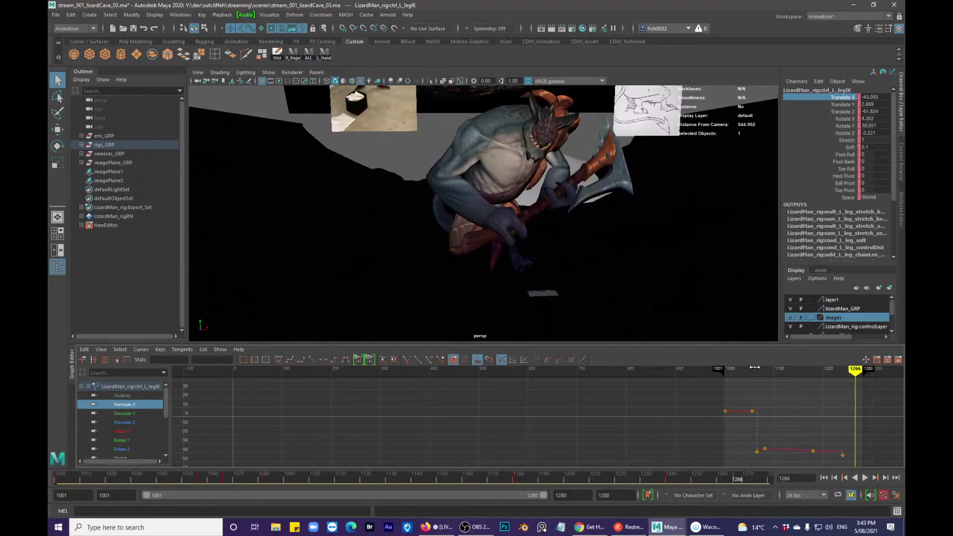
- Rotate the left leg IK at frame 1240 to about -5.148 Rotate X, 37.964 Rotate Y and -17.447 Rotate Z
key(comma)
alt+drag(651, 266, 627, 257)
alt+right_drag(627, 258, 568, 242)
key(alt+1)
key(e)
alt+drag(603, 253, 600, 232)
alt+right_drag(560, 234, 584, 237)
alt+drag(468, 227, 492, 279)
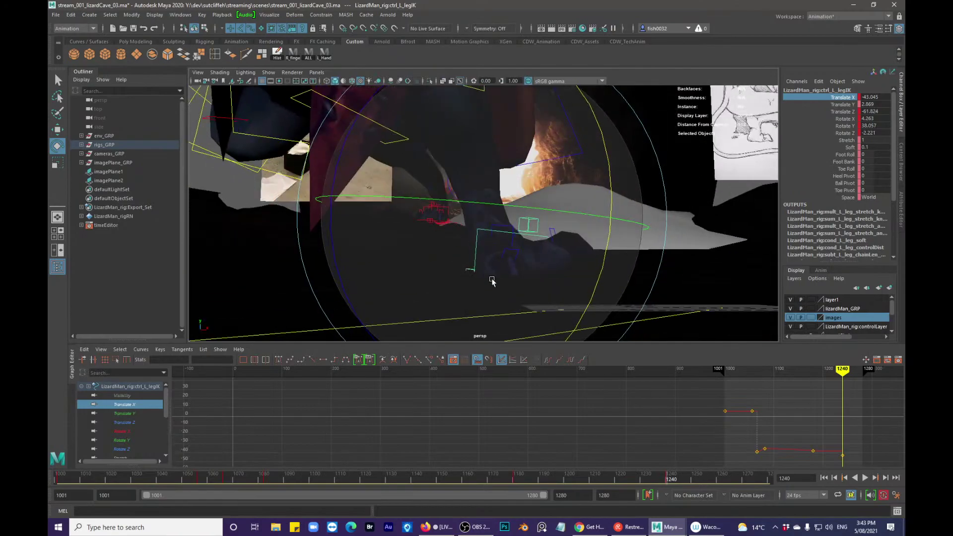
drag(356, 293, 361, 253)
key(q)
mouse_move(499, 258)
alt+mouse_down()
mouse_move(489, 273)
mouse_move(501, 264)
alt+mouse_up()
- Try further rotations of the left leg IK at frame 1240, switching the rotation axes between World and Object
key(e)
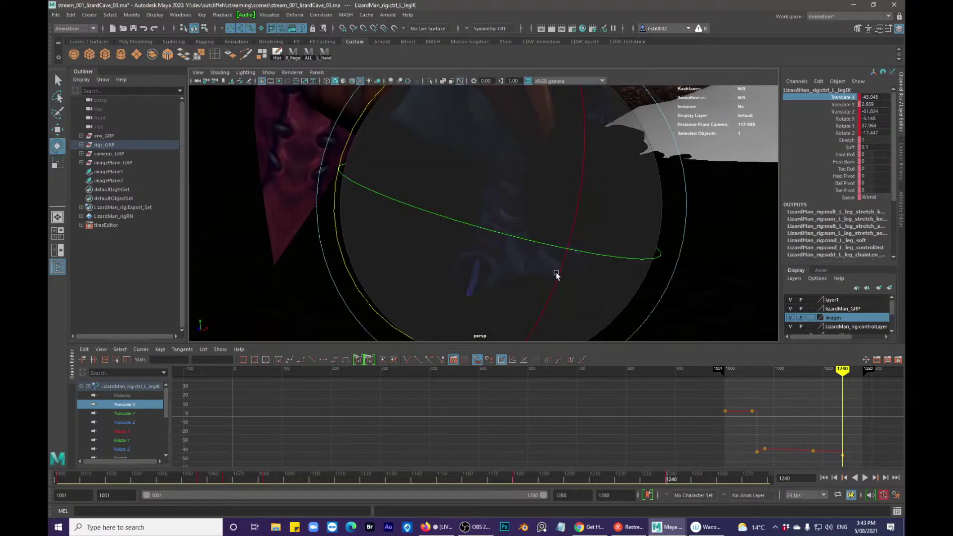
click(586, 256)
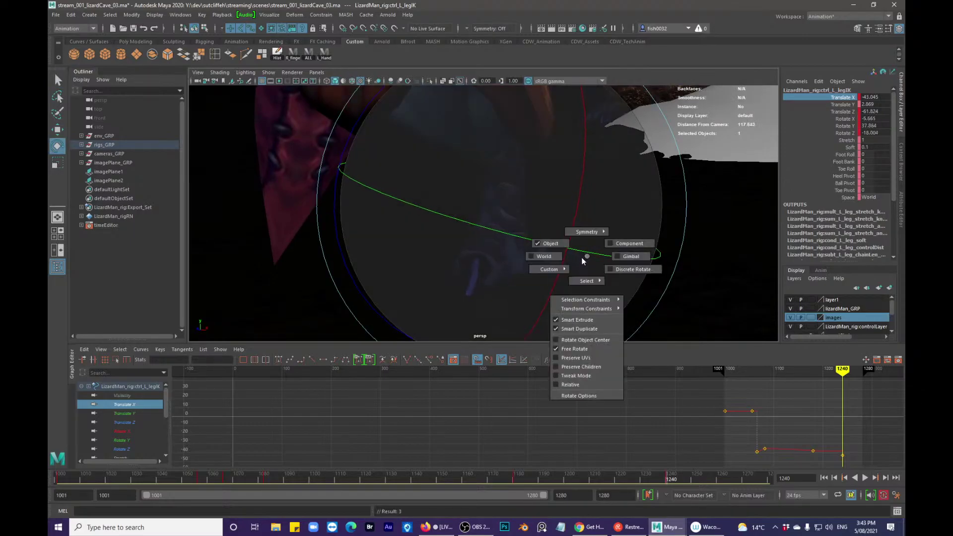
click(559, 257)
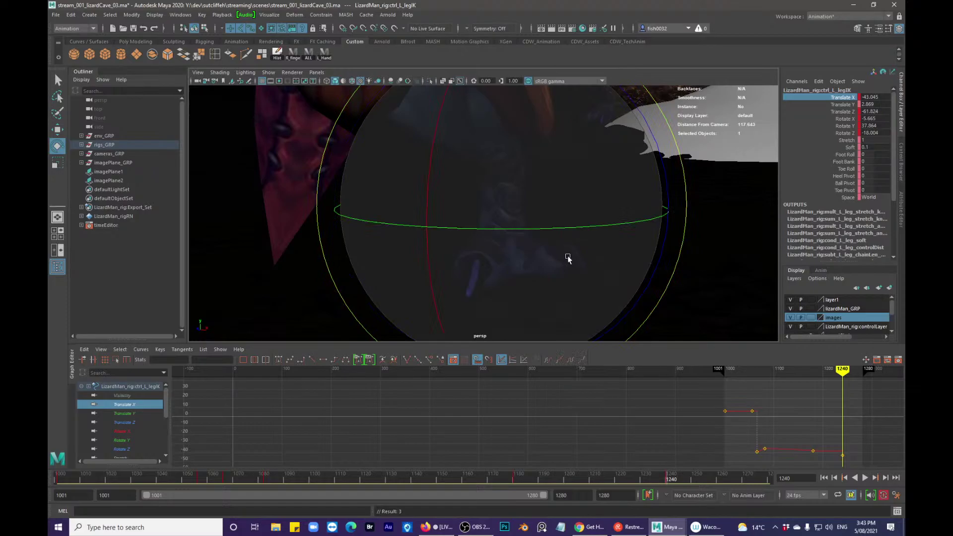
click(569, 247)
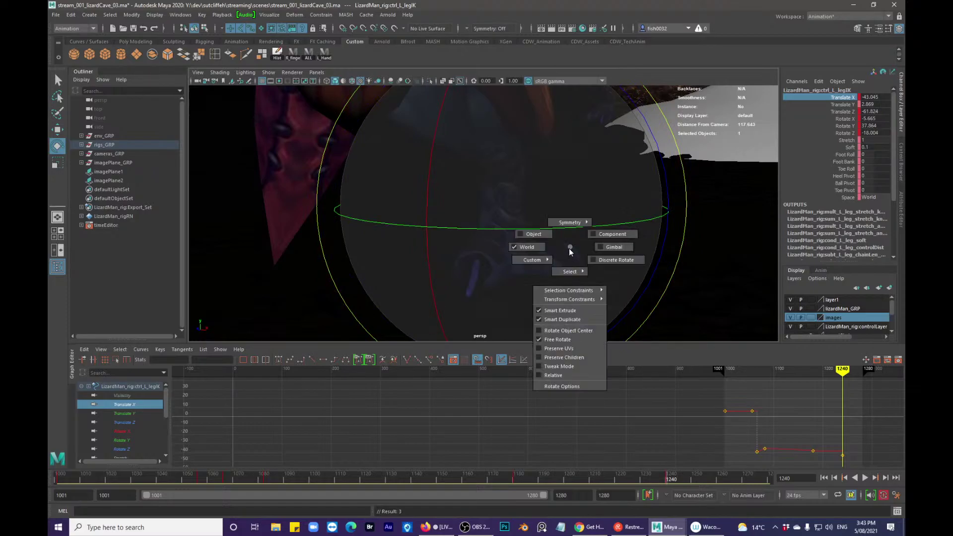
drag(563, 228, 600, 209)
key(ctrl+z)
drag(363, 298, 378, 323)
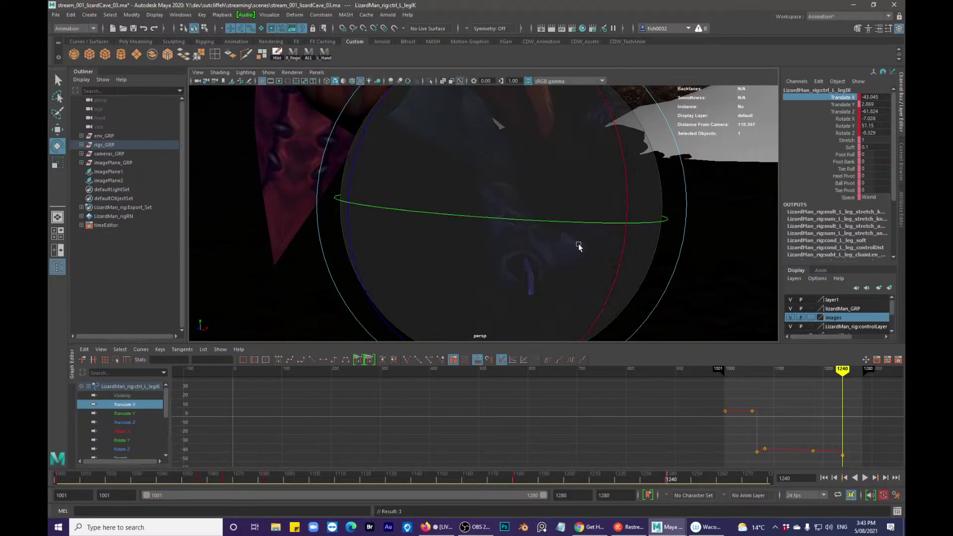
drag(576, 248, 515, 268)
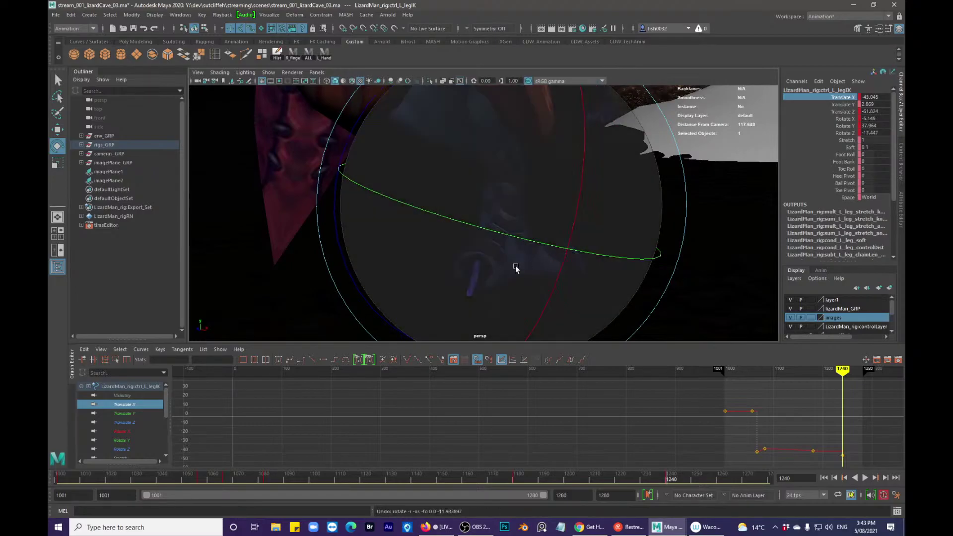
- Rotate the left leg IK at frame 1240 to about -19.408 Rotate X, 59.396 Rotate Y, -28.662 Rotate Z, and raise it to 3.258 Translate Y
key(alt+v)
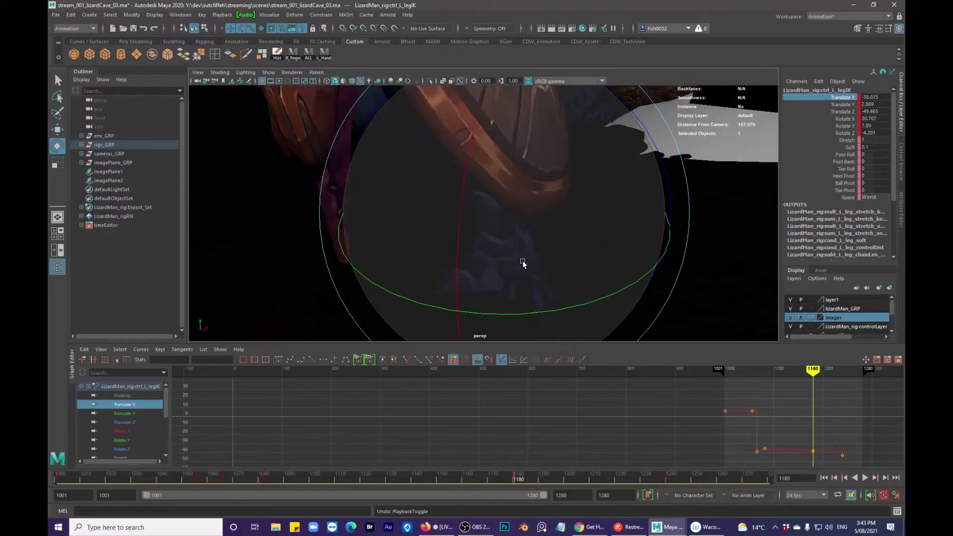
key(shift+z)
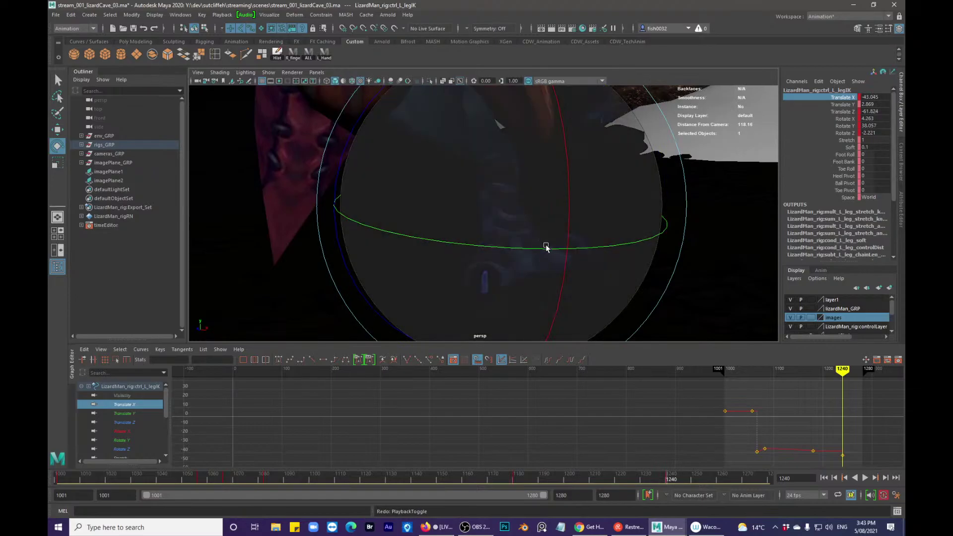
key(e)
drag(540, 261, 568, 224)
key(e)
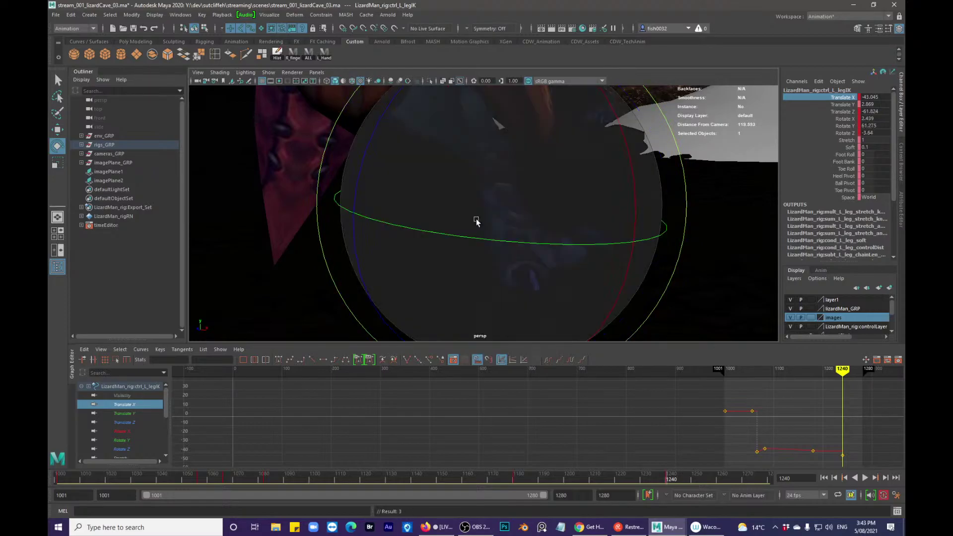
drag(357, 240, 375, 211)
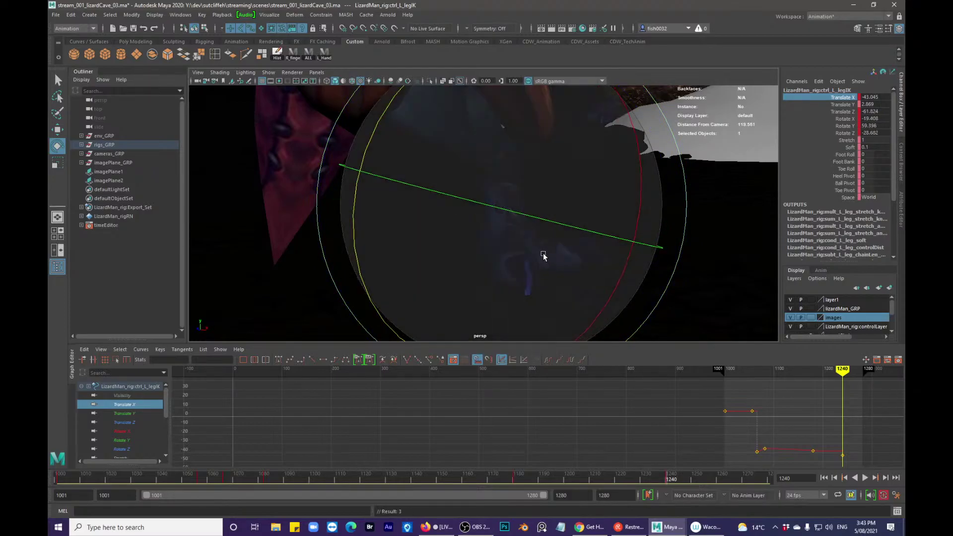
alt+drag(542, 252, 582, 243)
key(w)
drag(470, 172, 490, 182)
key(q)
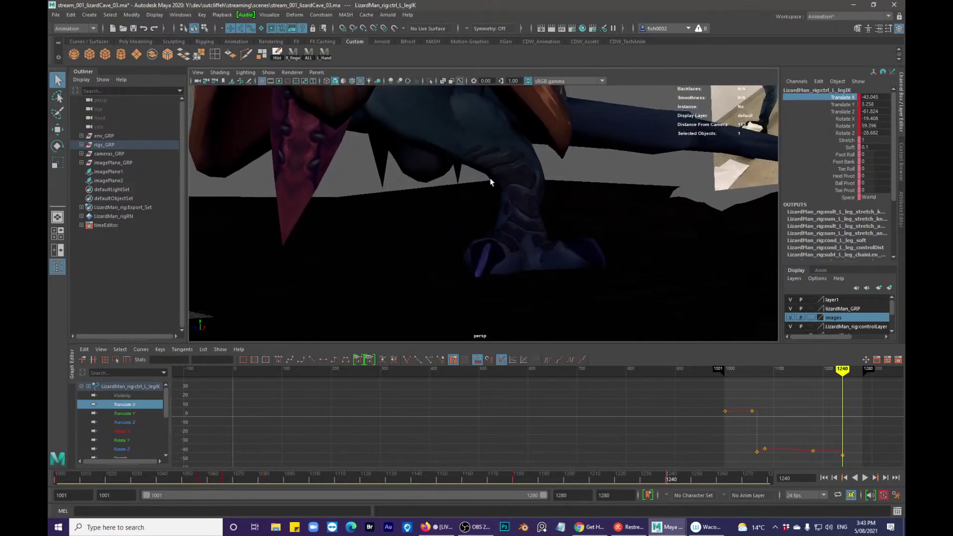
- Go back to the left leg IK's key at frame 1180 and raise the control to about 8.114 Translate Y
click(521, 238)
key(e)
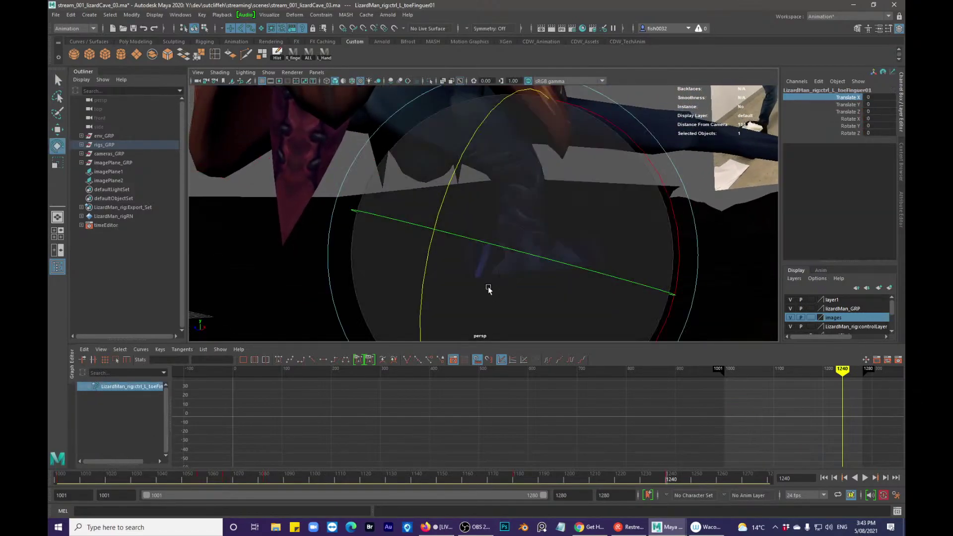
key(q)
click(499, 246)
alt+drag(498, 245, 396, 202)
alt+middle_drag(395, 202, 572, 210)
alt+drag(573, 211, 500, 222)
click(392, 257)
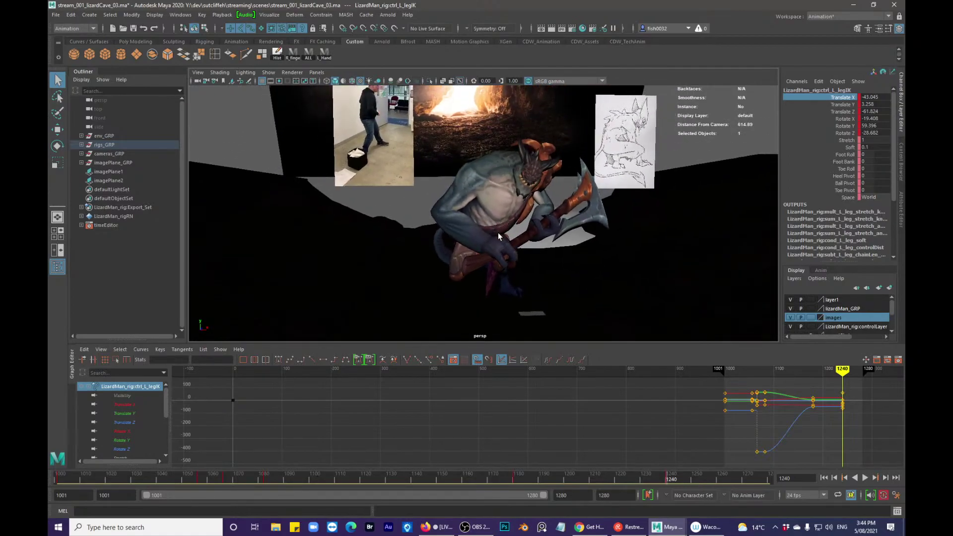
key(comma)
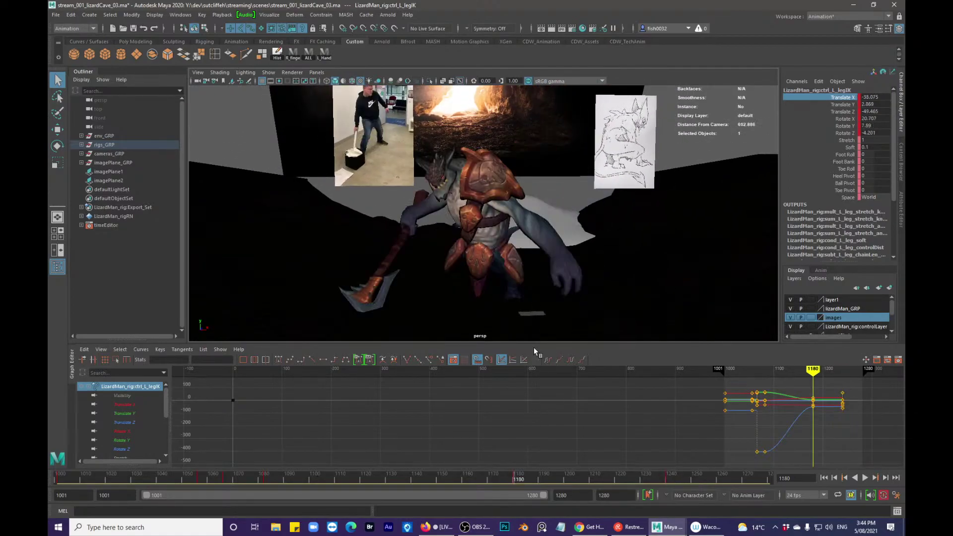
drag(511, 255, 511, 255)
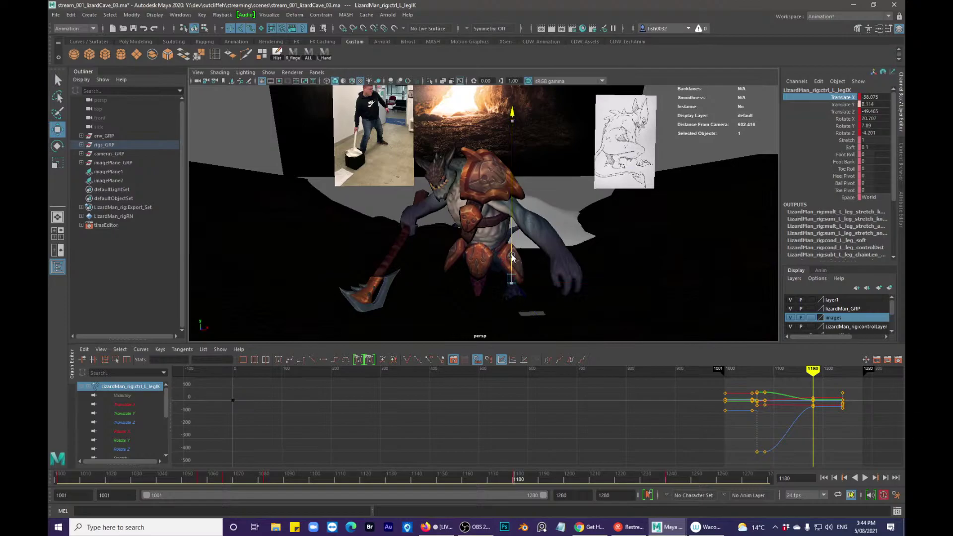
key(f)
alt+right_drag(557, 251, 524, 220)
alt+drag(524, 220, 561, 154)
- Try rotating the left leg IK at frame 1180 to about -14.113 Rotate Z, and undo the rotation
key(e)
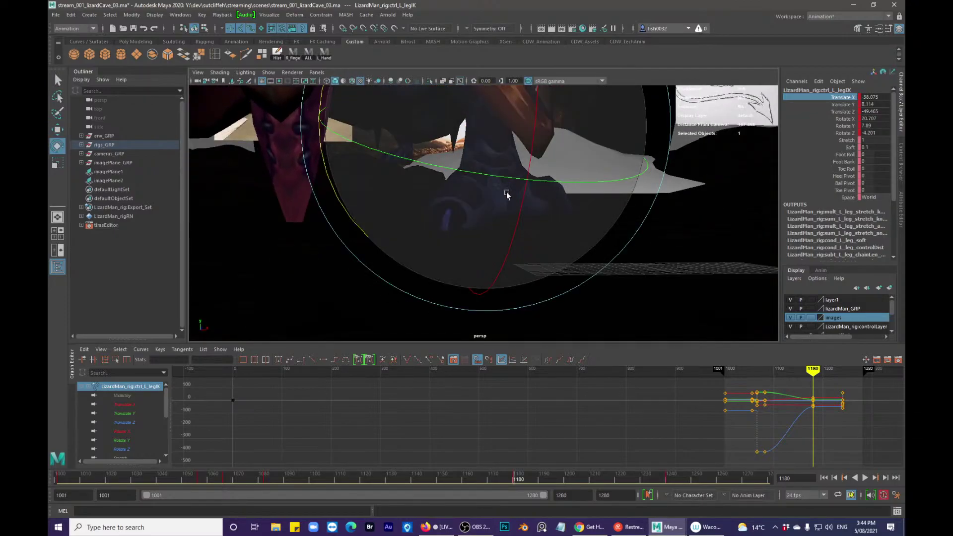
drag(354, 214, 361, 192)
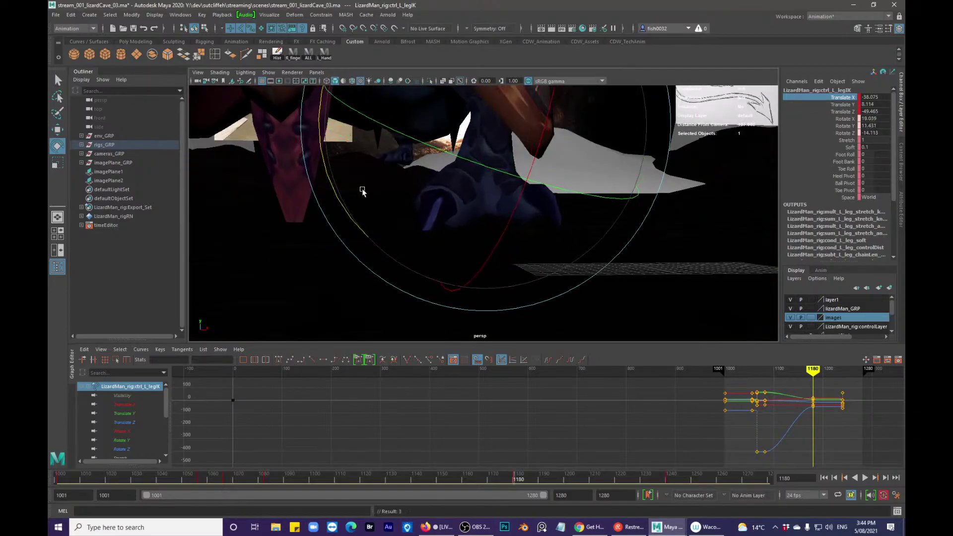
key(ctrl+z)
- Show the rig controls and set Rotate Z of the left foot's toeFinguer02 and footNail02 controls to 0 at frame 1180
alt+drag(502, 211, 517, 174)
key(alt+1)
key(q)
click(511, 159)
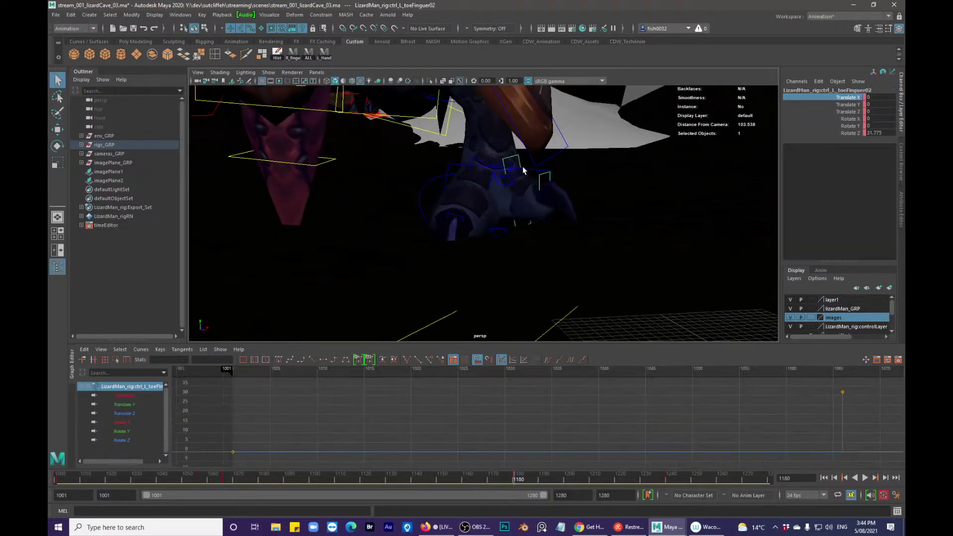
click(542, 183)
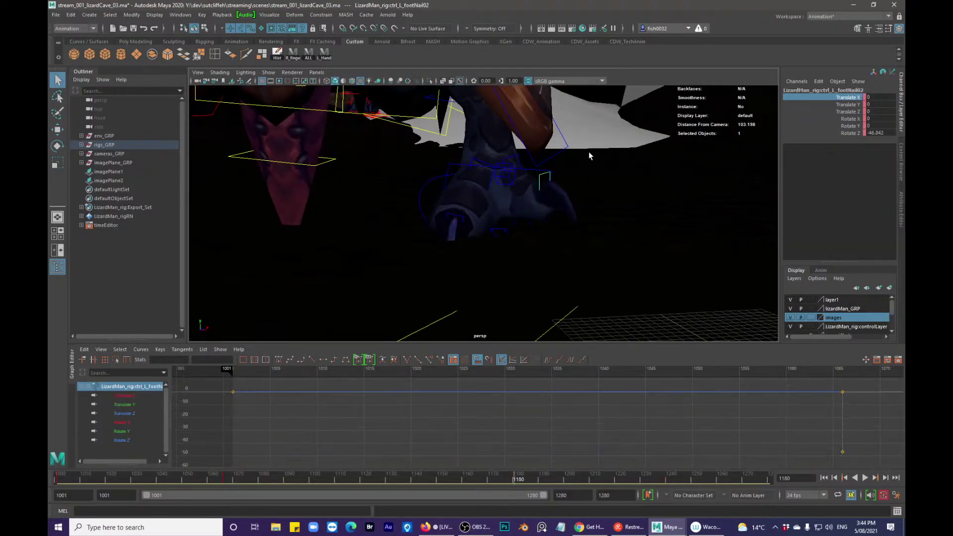
shift+click(512, 158)
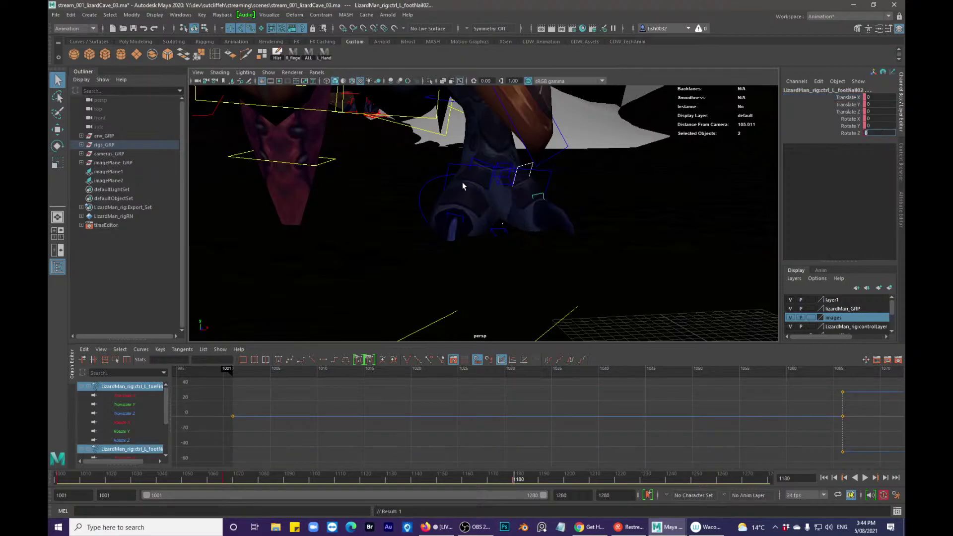
- Key Rotate Z on the left foot's first toe and footNail01 controls at frames 1180 and 1066, and set it to 0 at 1180
click(492, 180)
shift+click(462, 217)
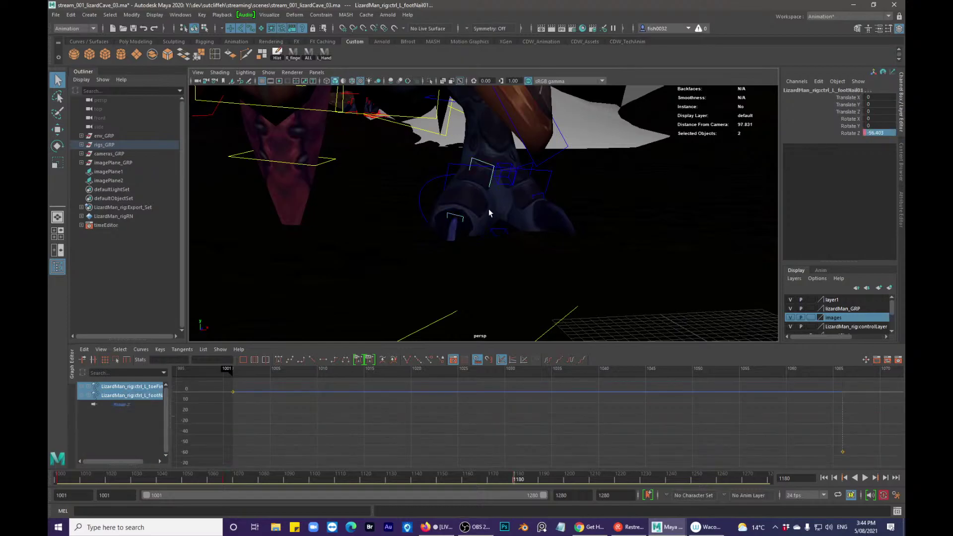
click(845, 134)
right_click(846, 134)
click(852, 150)
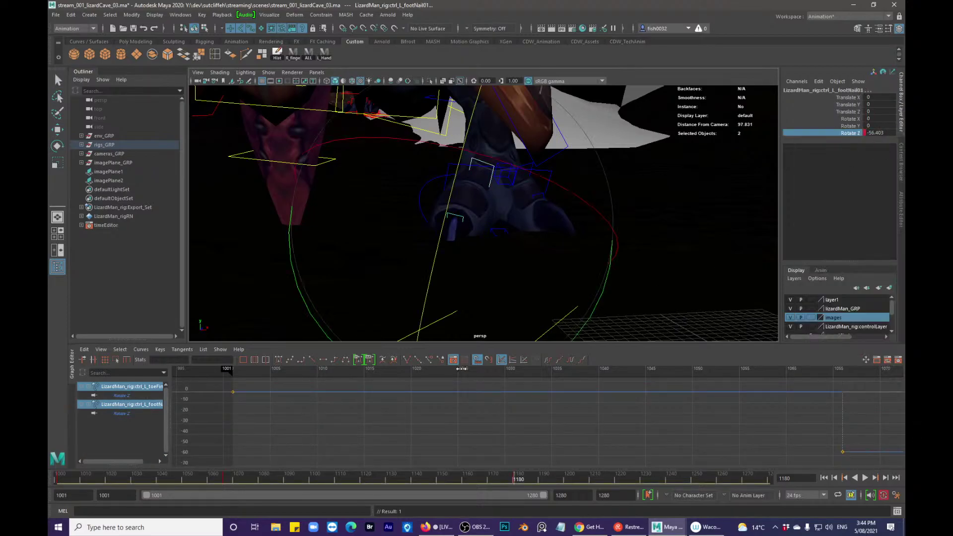
drag(236, 478, 228, 479)
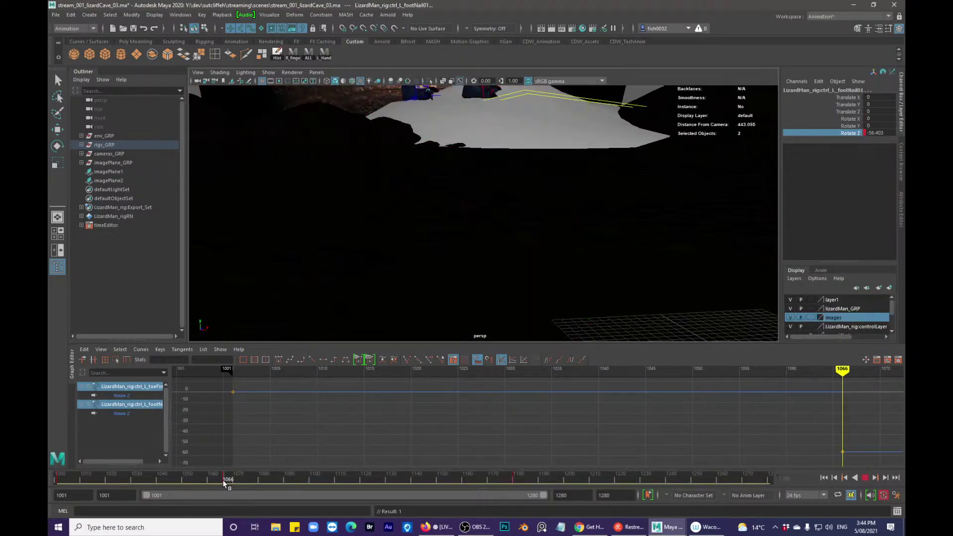
right_click(845, 134)
click(853, 151)
click(514, 479)
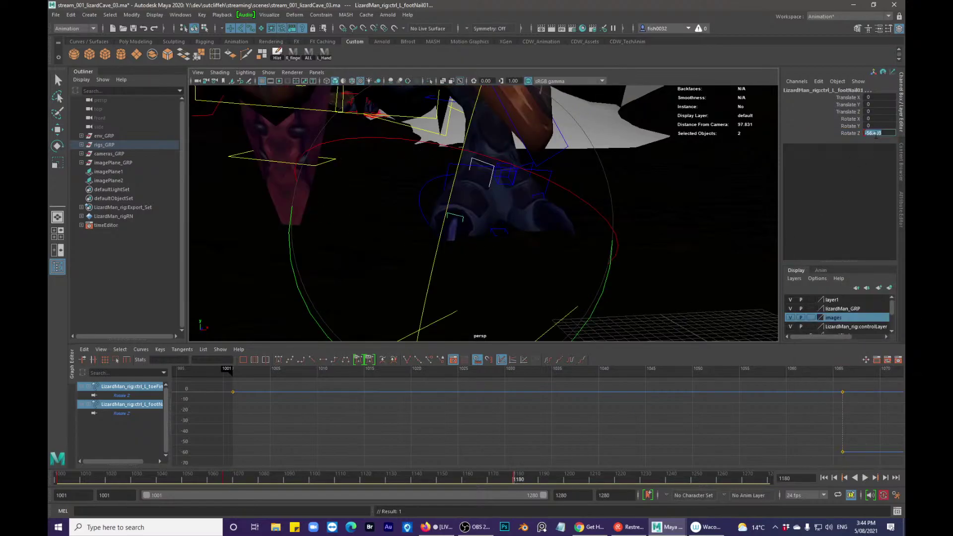
scroll(601, 212, down, 2)
key(q)
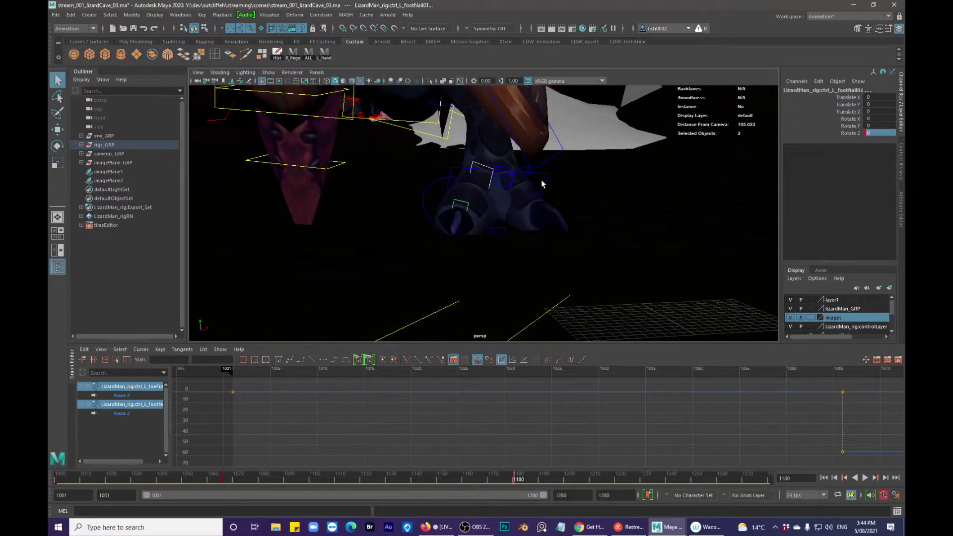
- Rotate the left leg IK at frame 1180 to about -6.396 Rotate X and lower it to about 1.733 Translate Y
click(546, 184)
click(426, 208)
key(e)
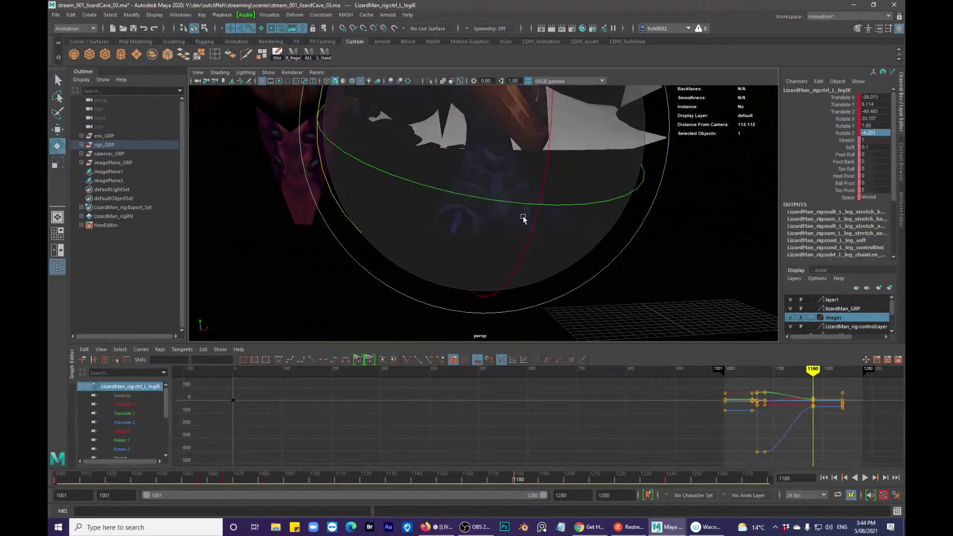
drag(521, 213, 489, 163)
key(w)
alt+right_drag(489, 164, 394, 168)
alt+middle_drag(564, 174, 610, 230)
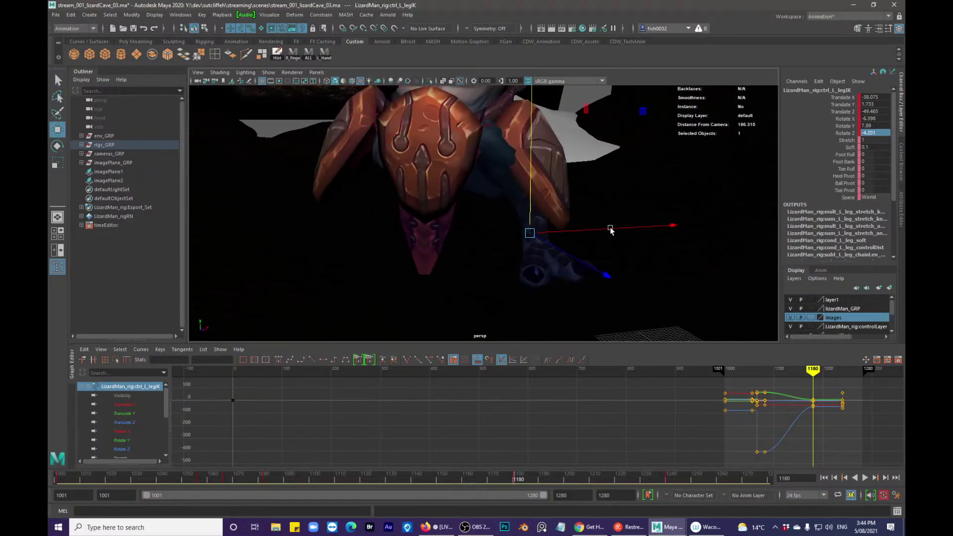
- View the whole character from the front and play back the animation to check the left foot's placement
alt+right_drag(611, 230, 472, 221)
alt+middle_drag(515, 230, 561, 239)
alt+right_drag(561, 238, 538, 214)
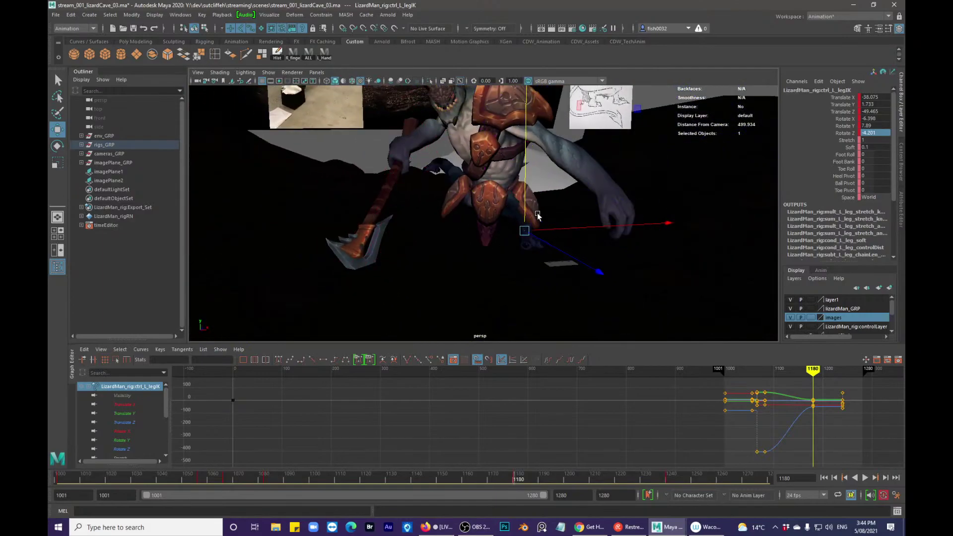
alt+drag(537, 214, 527, 216)
alt+middle_drag(527, 215, 527, 257)
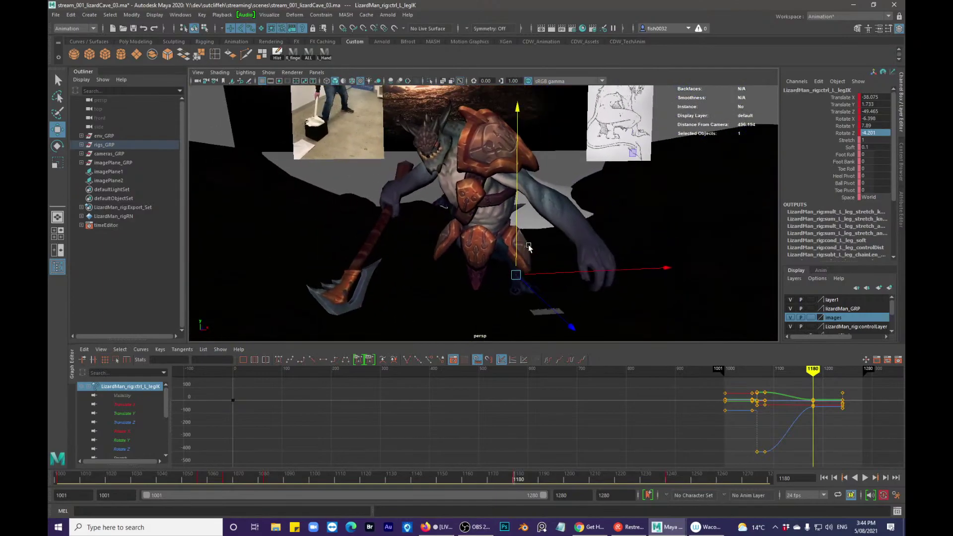
drag(485, 476, 148, 471)
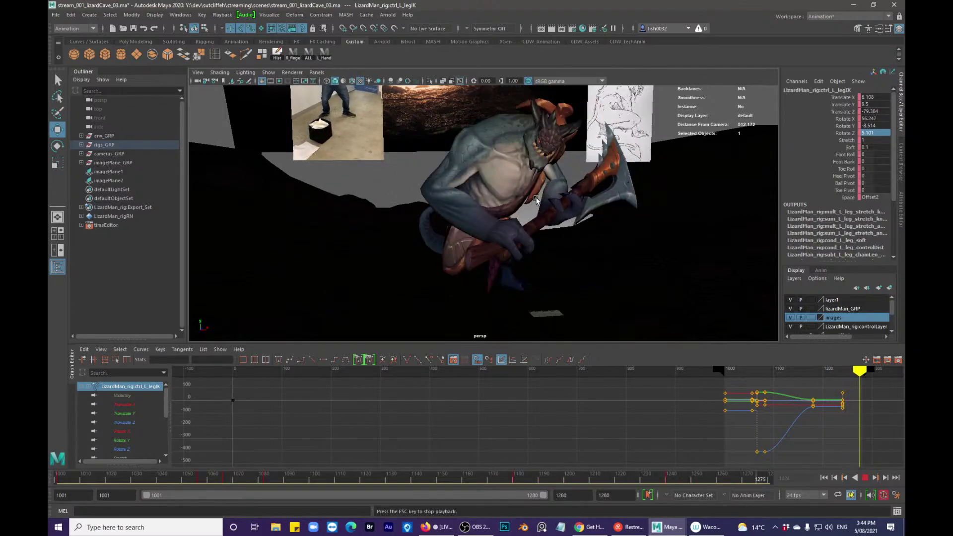
key(Escape)
- Select the right leg IK control and replay the shot from side and front views to review the step and landing pose
alt+drag(511, 268, 355, 224)
key(q)
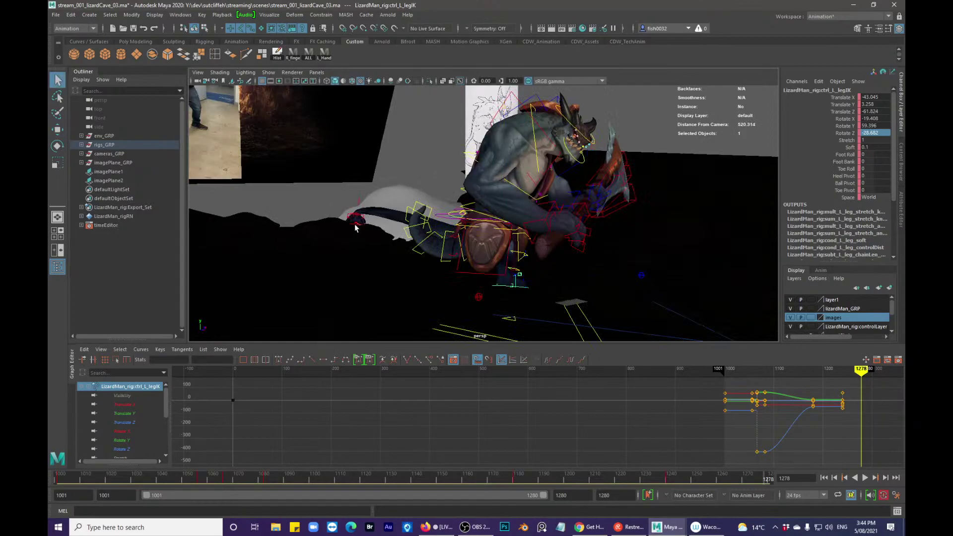
click(355, 225)
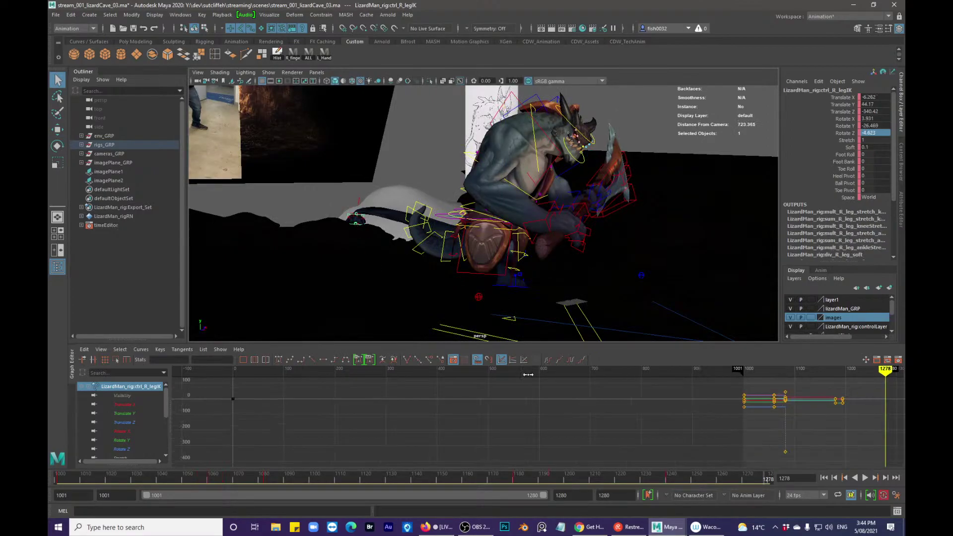
click(493, 478)
key(alt+v)
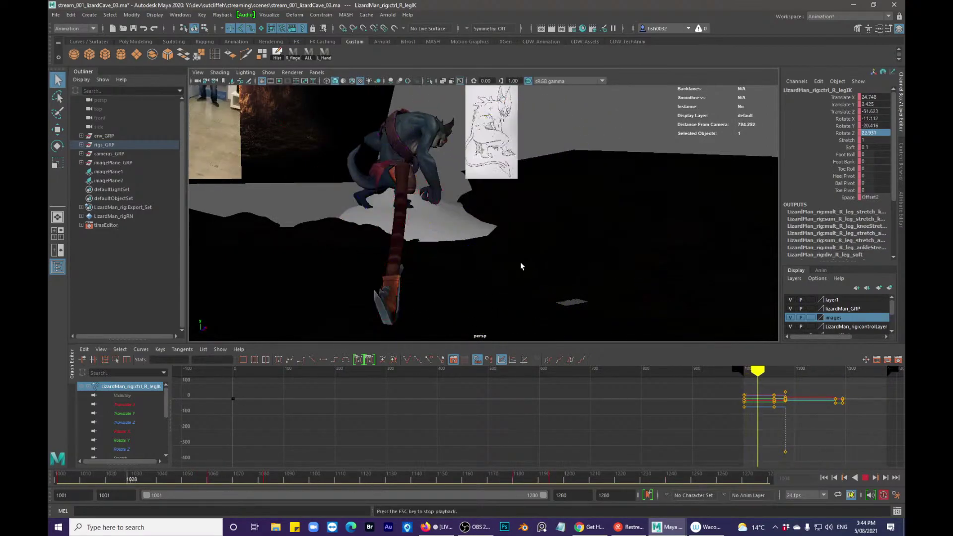
mouse_move(520, 262)
alt+mouse_down()
mouse_move(528, 270)
mouse_move(508, 264)
mouse_move(511, 273)
alt+mouse_up()
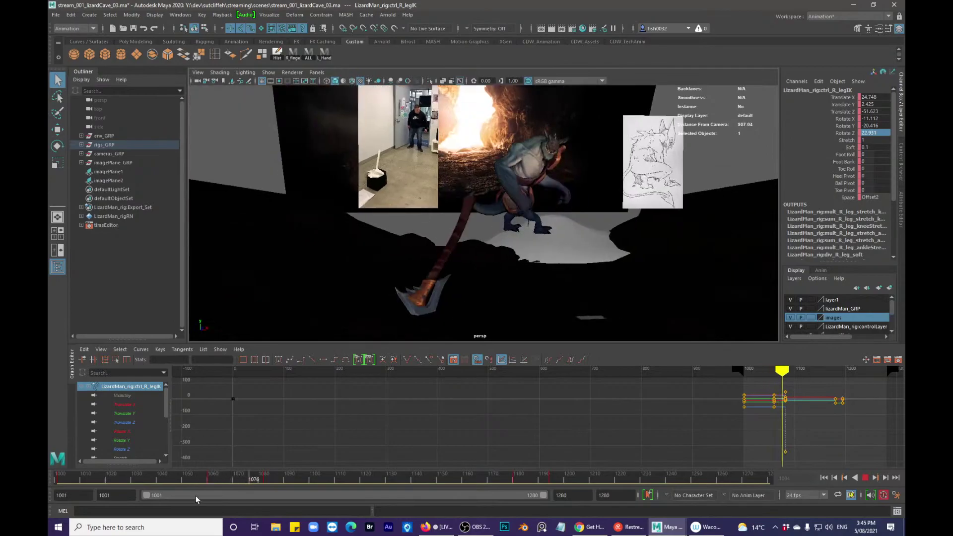
click(78, 479)
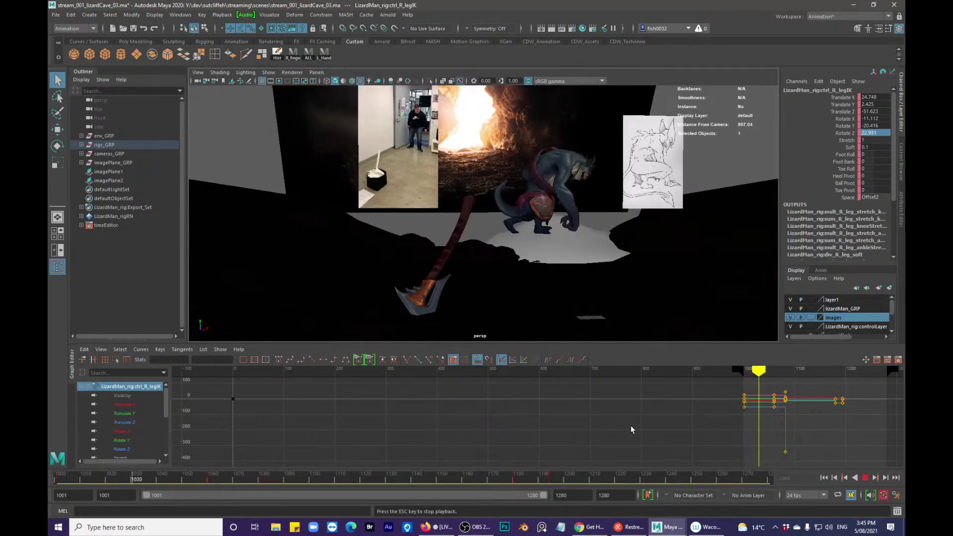
click(524, 479)
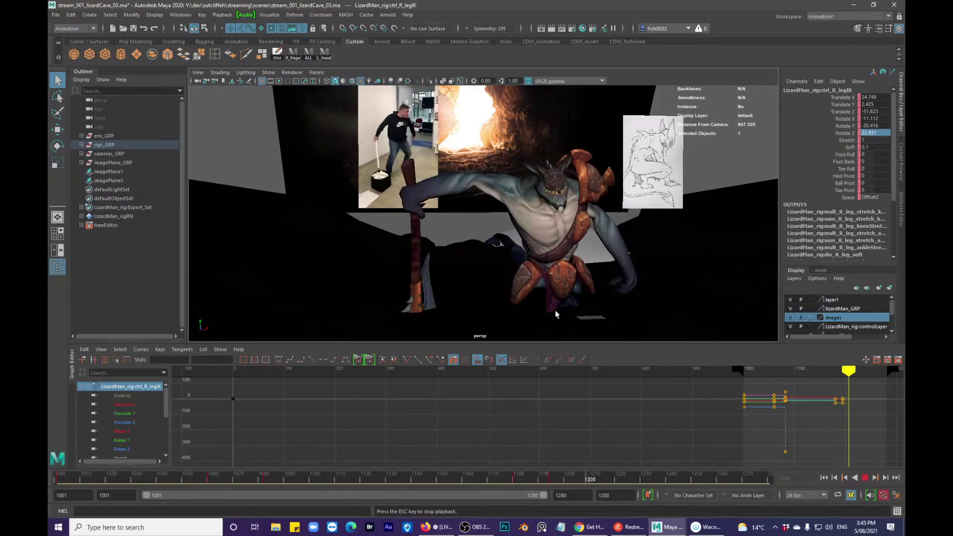
key(Escape)
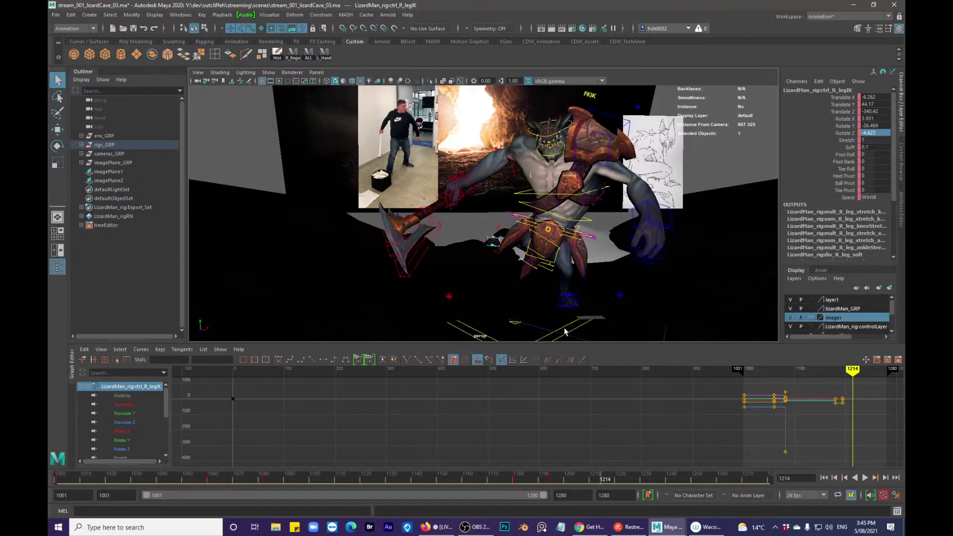
drag(442, 482, 65, 471)
key(alt+v)
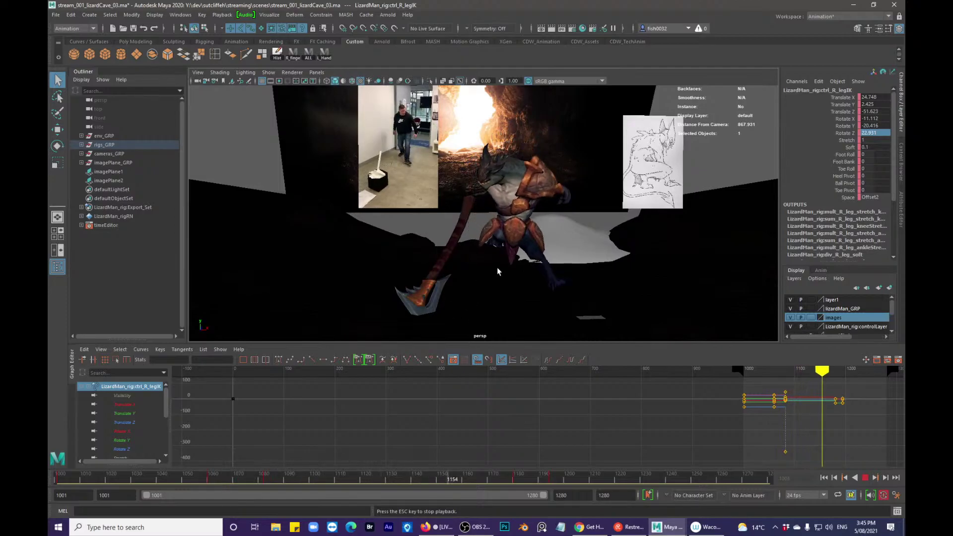
key(Escape)
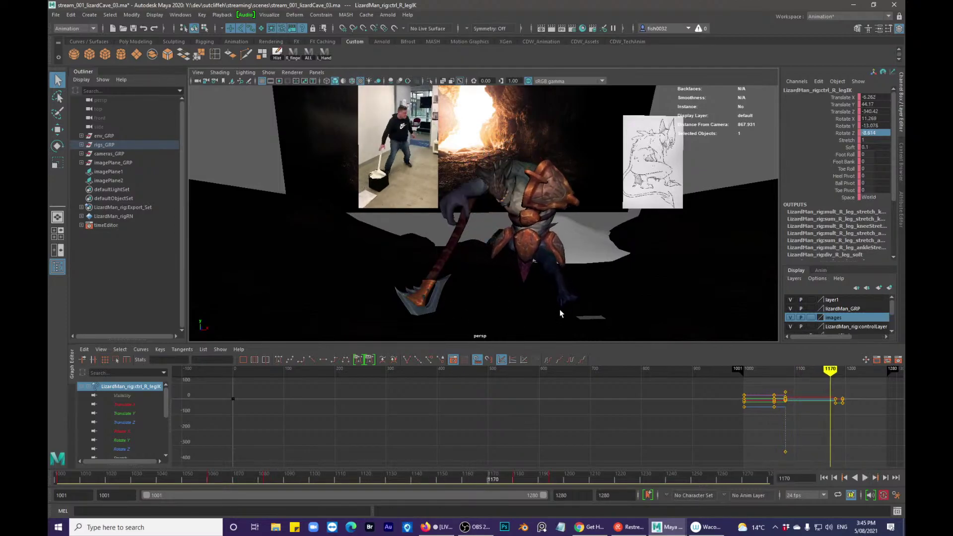
- Select the left leg IK control and play back the foot's motion up close between frames 1069 and 1082
alt+right_drag(556, 243, 480, 255)
alt+drag(479, 255, 529, 283)
drag(358, 474, 229, 461)
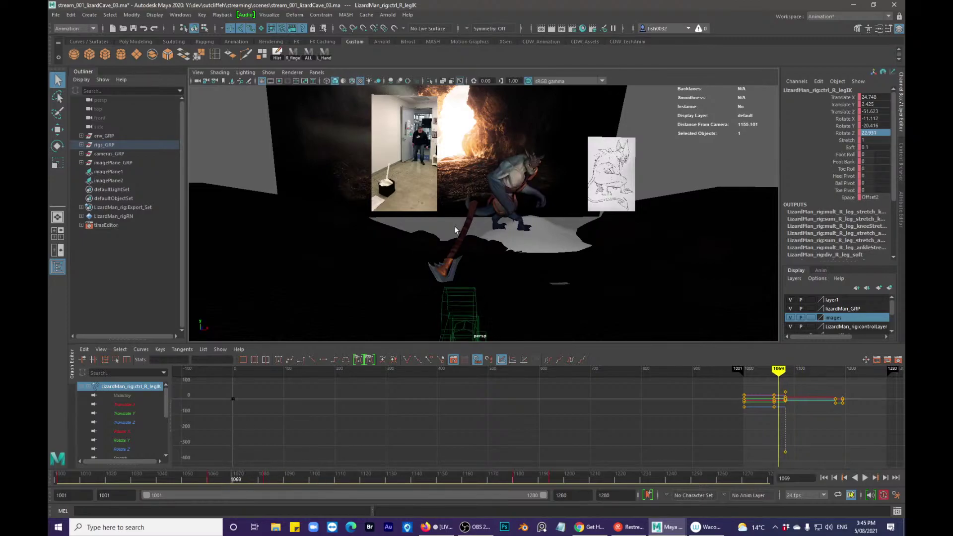
click(498, 228)
key(f)
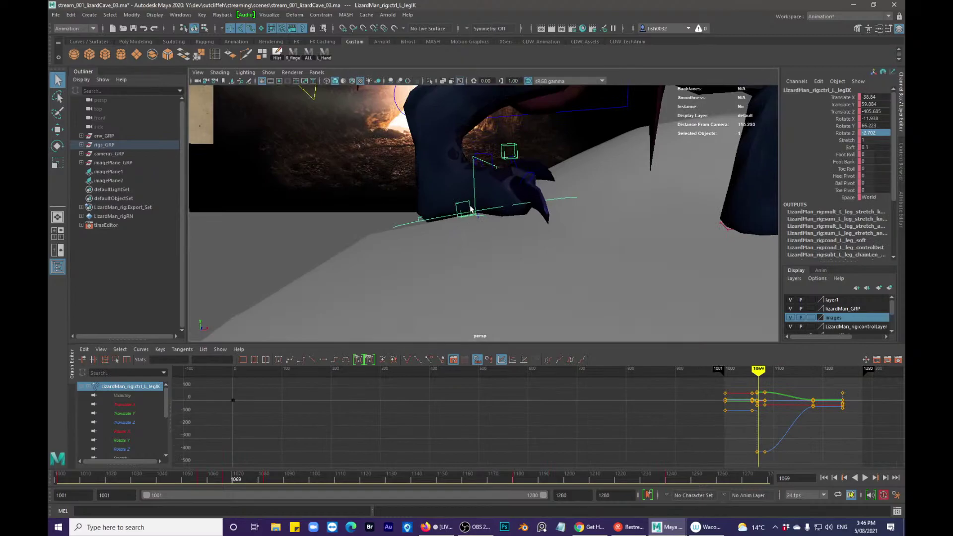
key(alt+v)
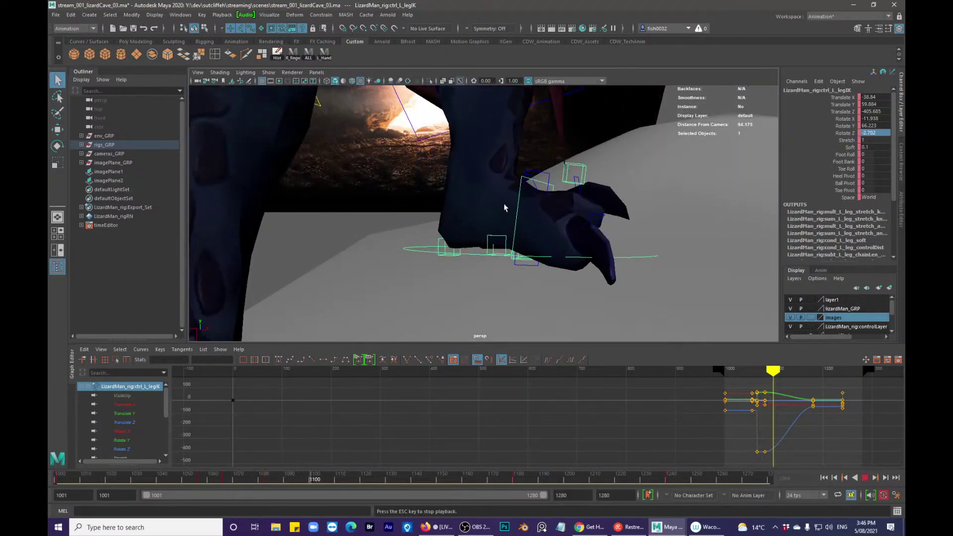
key(alt+v)
drag(228, 480, 264, 482)
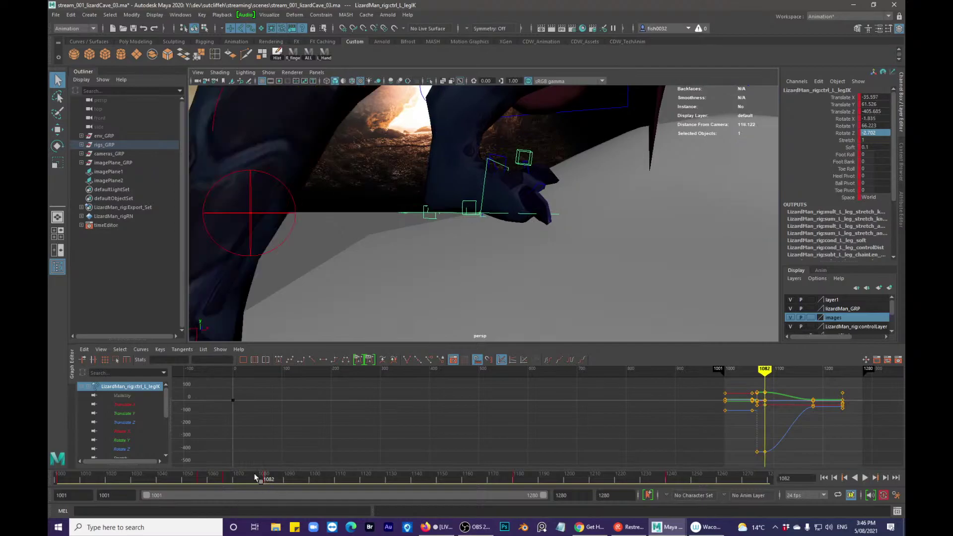
- Delete the left leg IK key at frame 1082 and key that frame again with the earlier planted pose
right_click(273, 475)
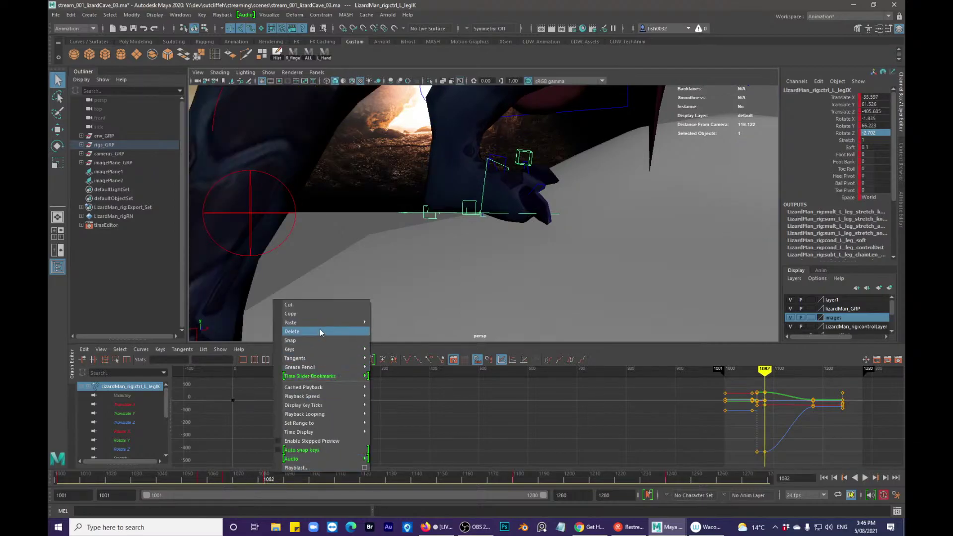
click(319, 328)
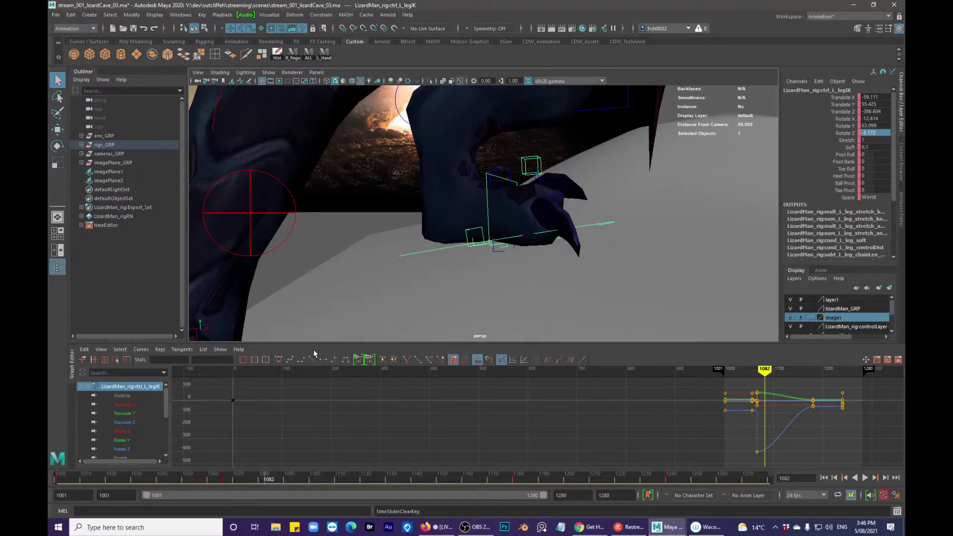
key(s)
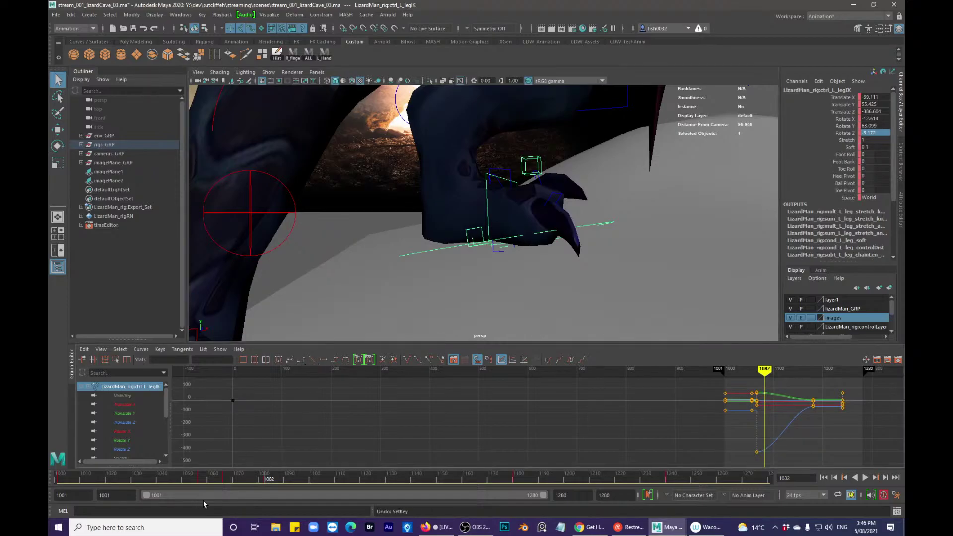
click(226, 484)
right_click(224, 482)
click(212, 480)
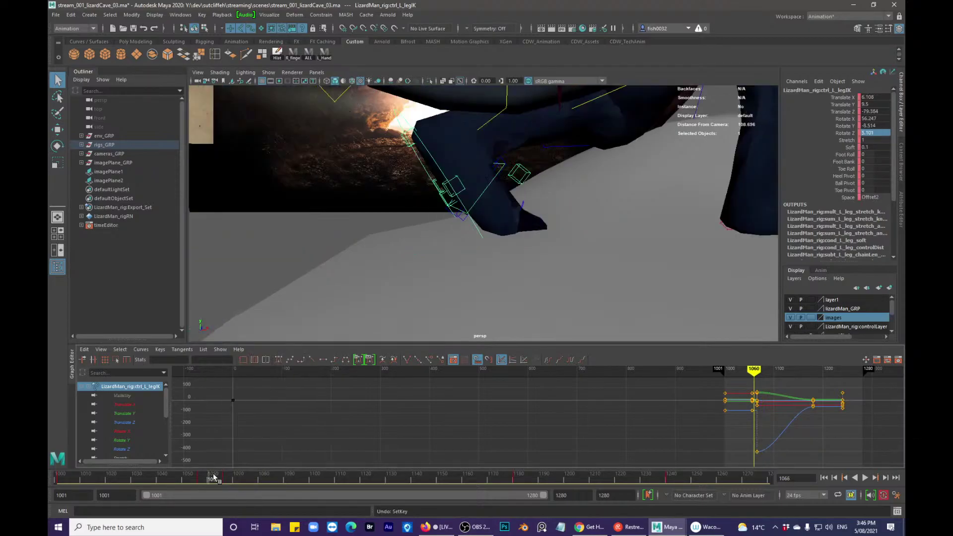
click(224, 483)
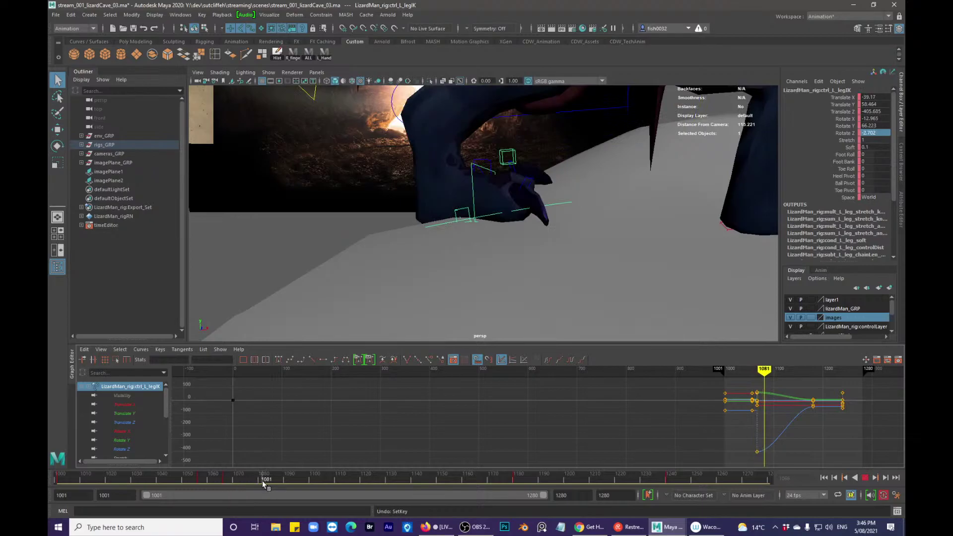
key(s)
- Examine the left foot and whole character from several angles, scrubbing and replaying the shot up to frame 1112
drag(240, 480, 327, 477)
alt+drag(516, 215, 523, 185)
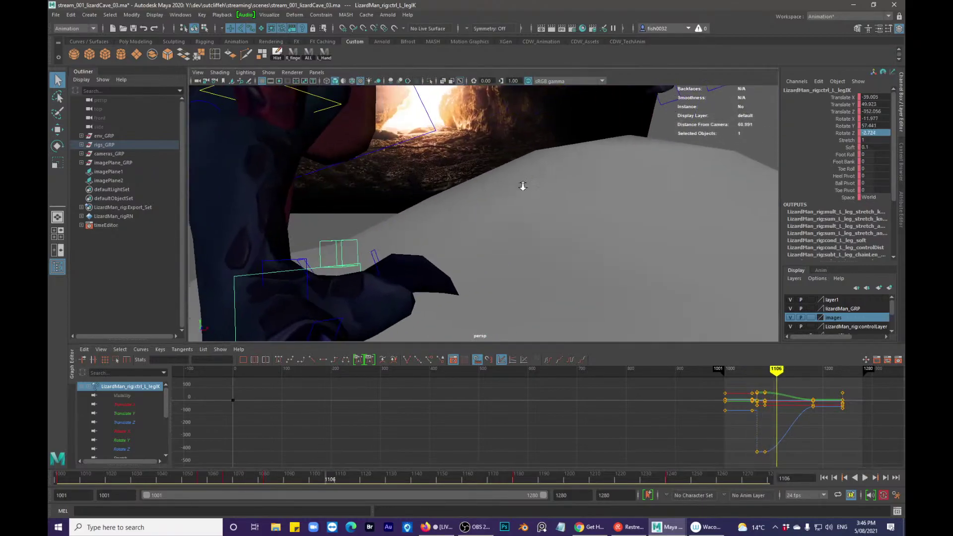
alt+right_drag(704, 186, 650, 187)
alt+drag(650, 188, 361, 229)
alt+right_drag(526, 213, 441, 165)
drag(224, 475, 82, 437)
alt+middle_drag(459, 274, 493, 296)
alt+right_drag(492, 296, 447, 283)
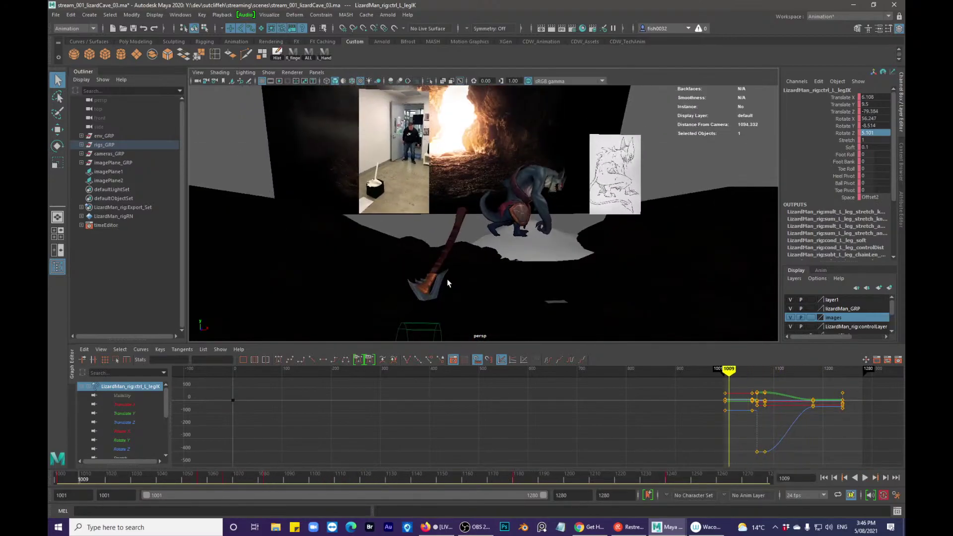
alt+middle_drag(478, 263, 475, 267)
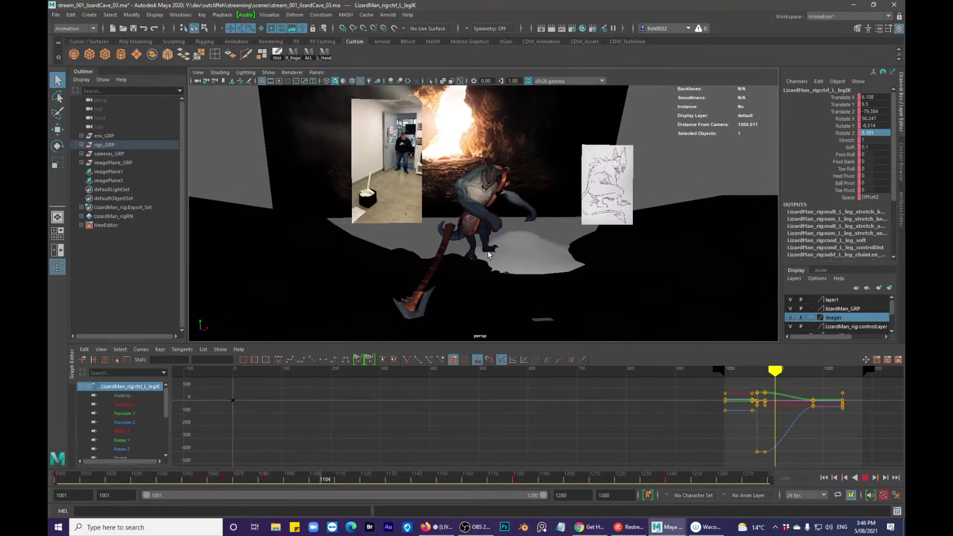
key(Escape)
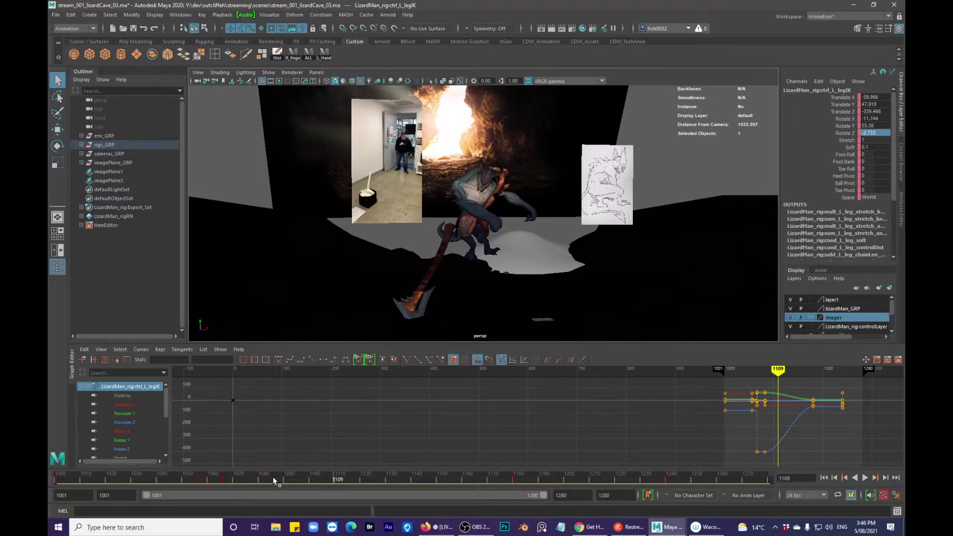
mouse_move(272, 476)
mouse_down()
mouse_move(403, 479)
mouse_move(279, 479)
mouse_up()
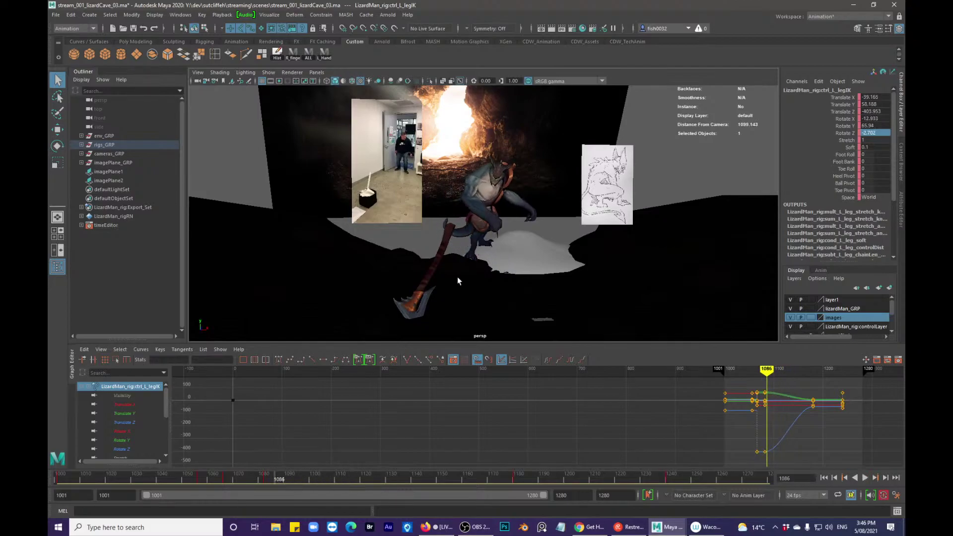
key(alt+v)
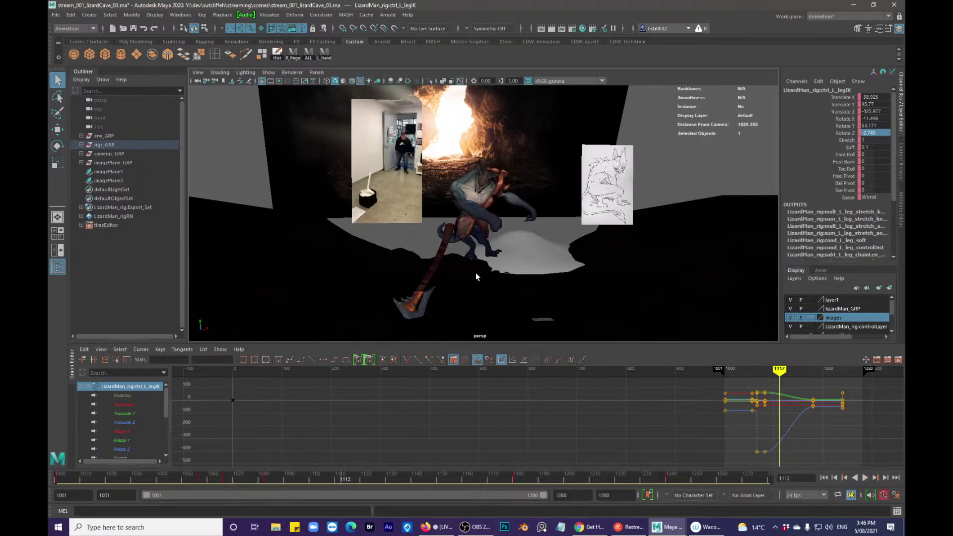
- Rotate the left leg IK at frame 1112 to about -10.372 Rotate X, 22.574 Rotate Y and -17.481 Rotate Z
alt+right_drag(545, 292, 648, 286)
key(alt+1)
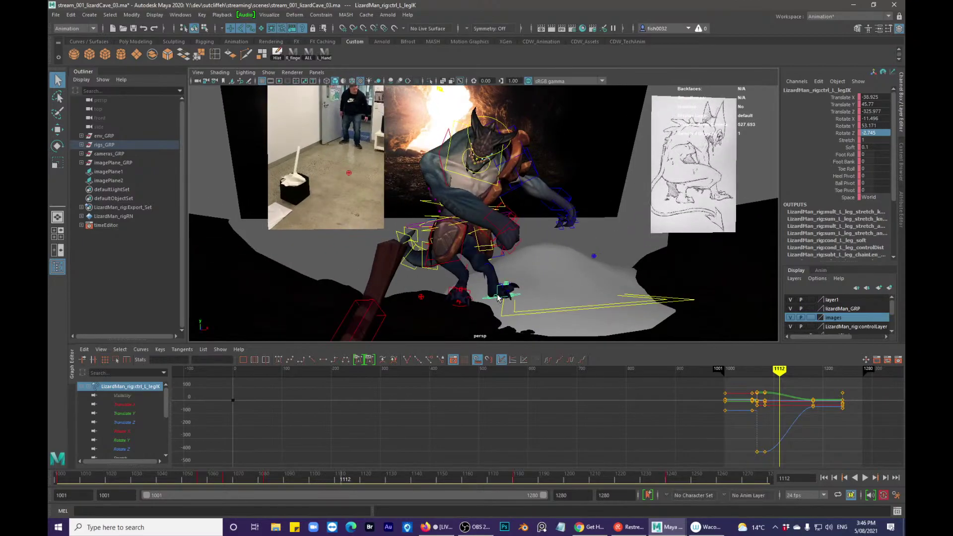
key(f)
alt+right_drag(491, 299, 497, 275)
alt+drag(471, 299, 501, 289)
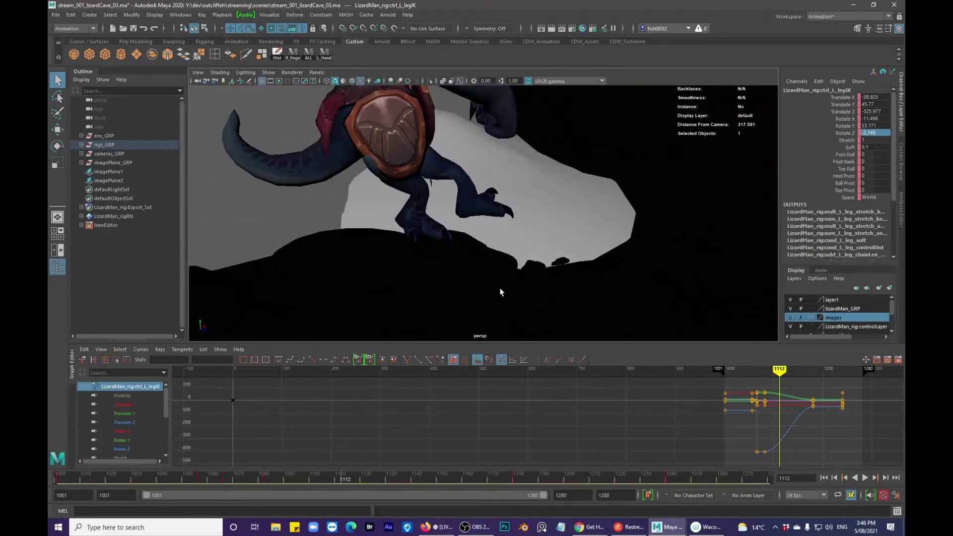
key(e)
alt+drag(515, 241, 473, 164)
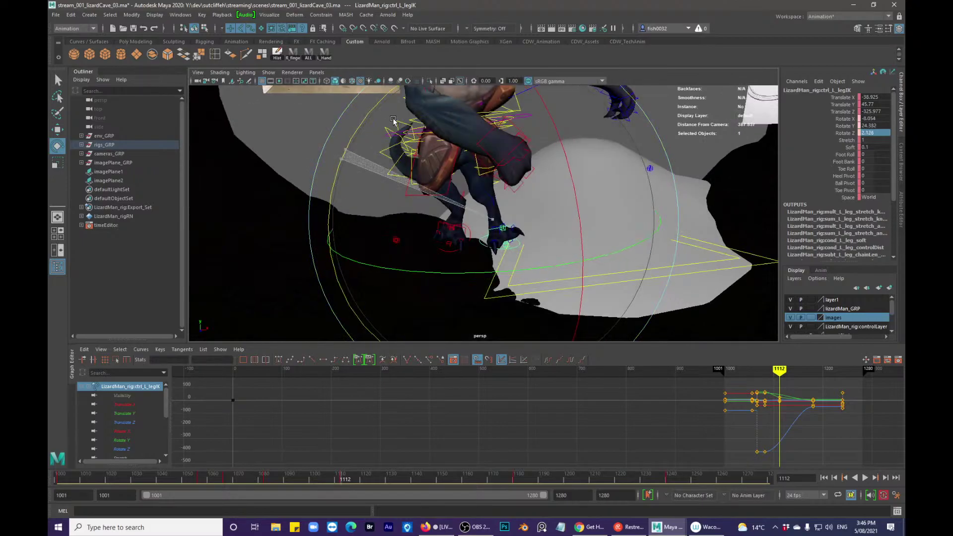
drag(393, 119, 402, 113)
mouse_move(510, 236)
alt+mouse_down()
mouse_move(523, 234)
mouse_move(518, 243)
alt+mouse_up()
scroll(516, 249, up, 6)
key(q)
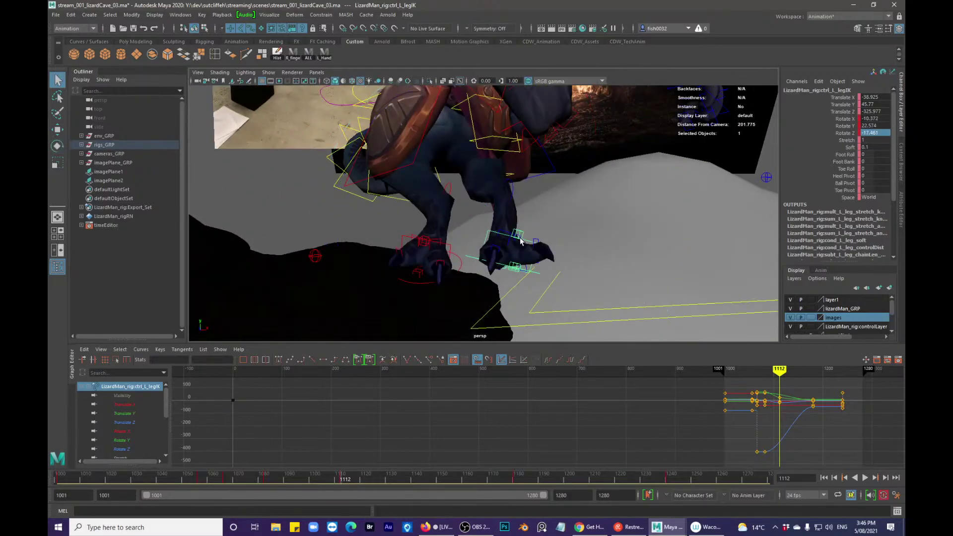
- Set Rotate Z to 0 on the left foot's toe and footNail controls at frame 1112
scroll(520, 240, up, 5)
click(541, 255)
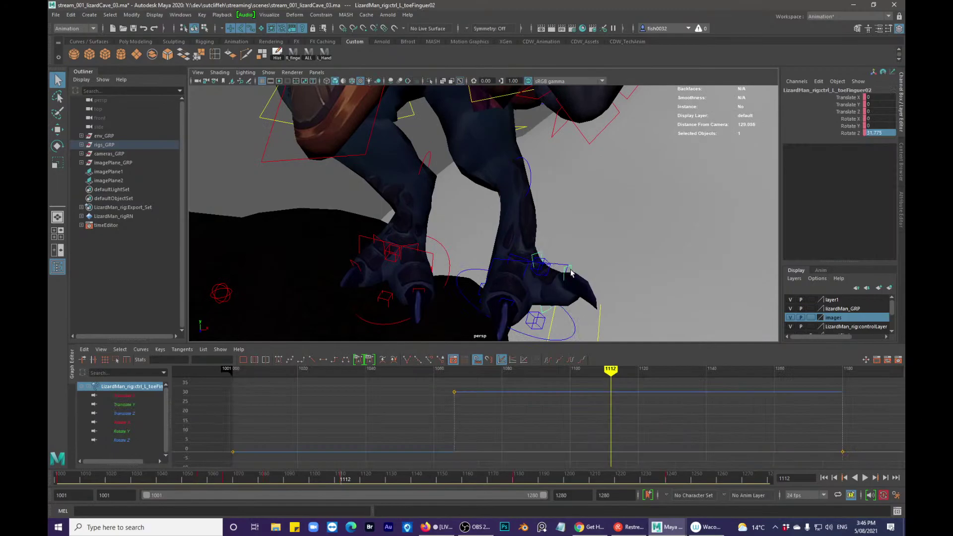
scroll(546, 287, up, 1)
shift+click(504, 281)
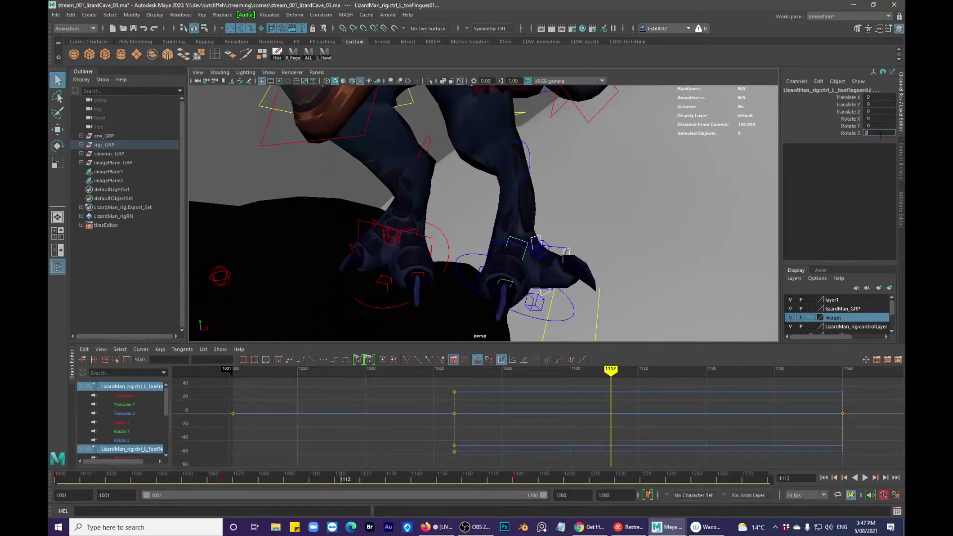
scroll(615, 225, down, 1)
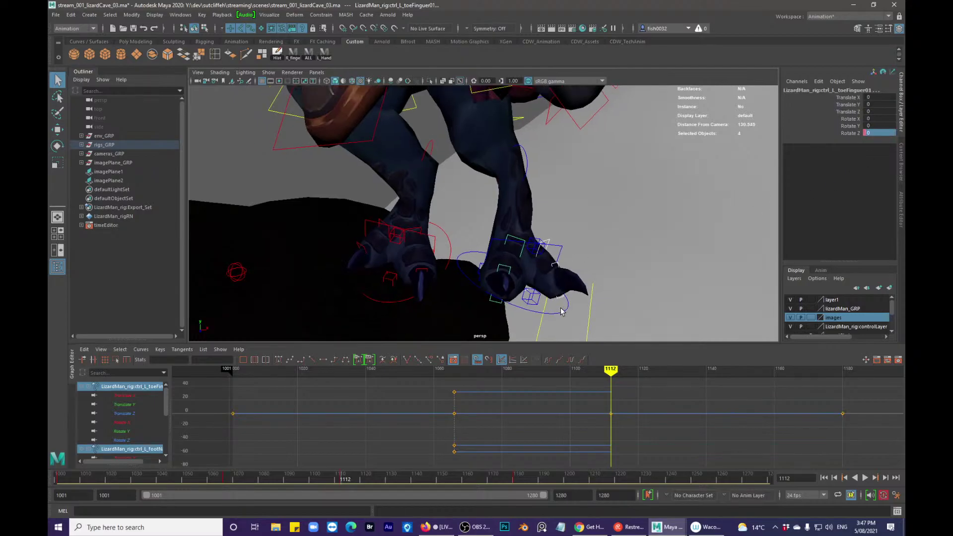
- Rotate the left leg IK at frame 1112 to about 14.45 Rotate X, 27.284 Rotate Y and 6.335 Rotate Z
click(561, 308)
scroll(585, 260, down, 4)
key(e)
drag(360, 133, 511, 184)
key(q)
key(alt+1)
- Key the left ankle IK control at frame 1082 and set its Rotate Z to 0 at frame 1112
click(510, 184)
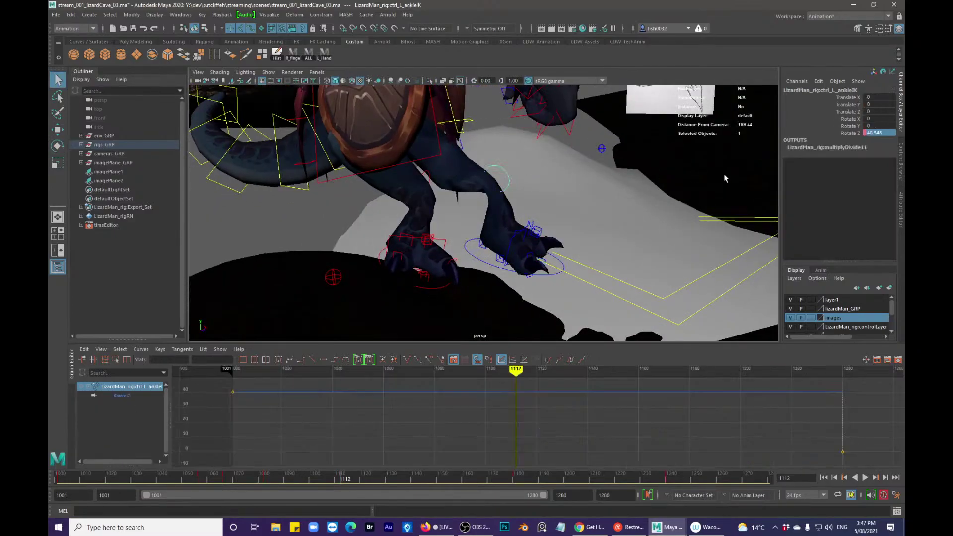
click(266, 480)
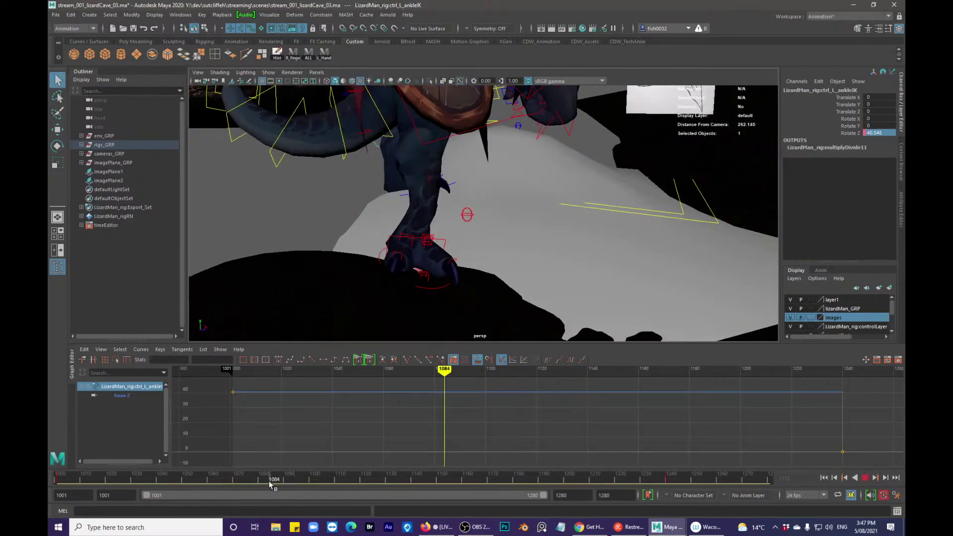
key(s)
drag(266, 481, 347, 481)
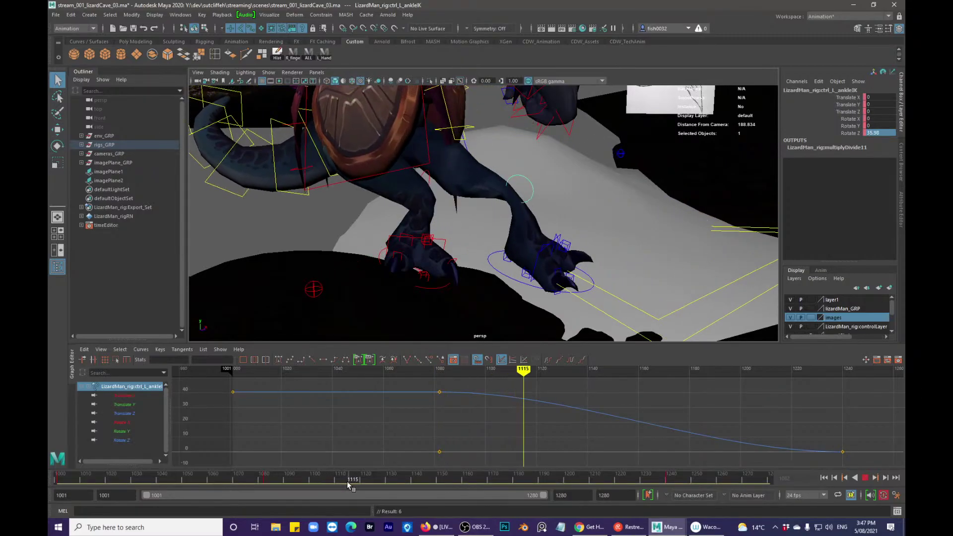
click(507, 276)
click(341, 480)
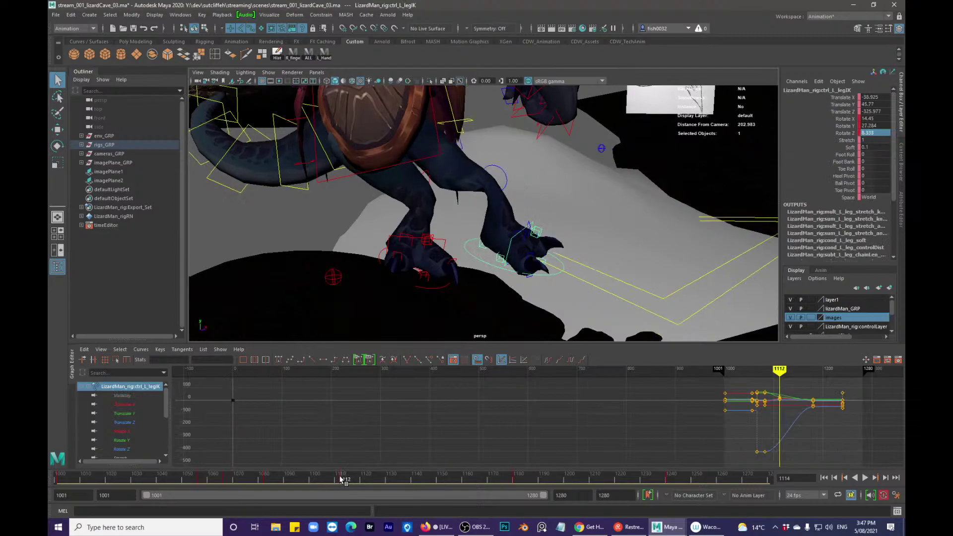
click(506, 184)
text(0)
key(Return)
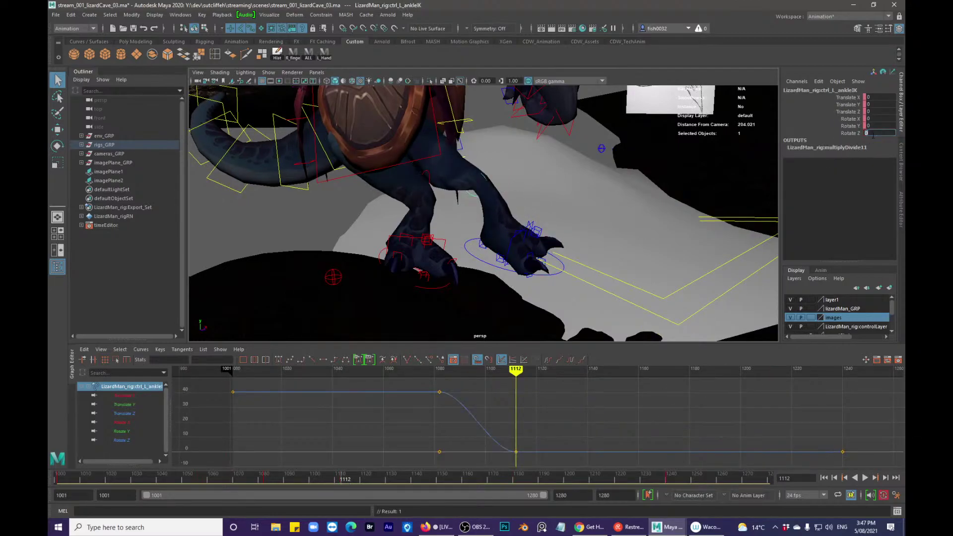
- Lower the left leg IK at frame 1112 to about 41.769 Translate Y and rotate it to about 20.272, 23.443, 21.866
alt+drag(678, 243, 562, 262)
click(553, 265)
alt+right_drag(553, 265, 562, 231)
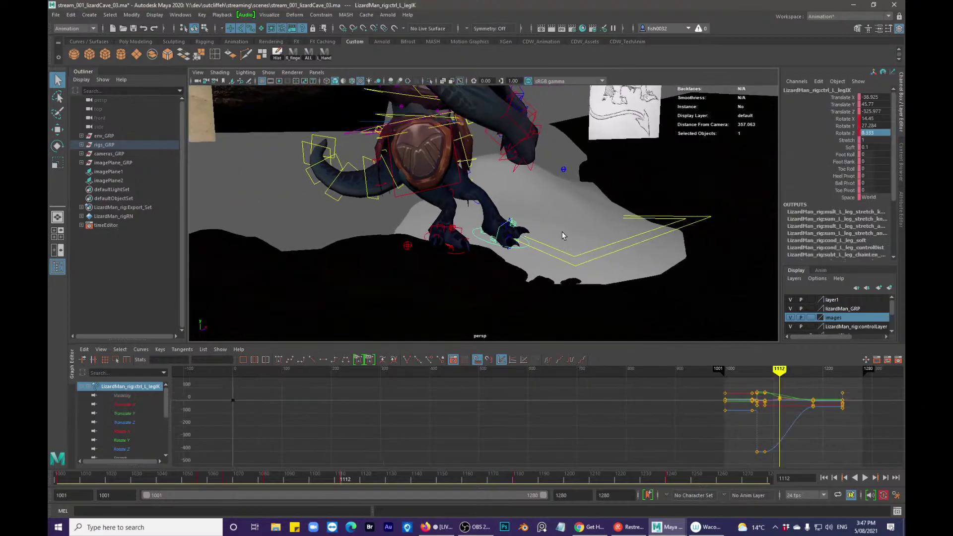
key(alt+1)
alt+drag(562, 232, 490, 216)
key(w)
alt+drag(490, 216, 538, 209)
key(alt+1)
key(e)
drag(430, 164, 304, 187)
key(q)
alt+right_drag(548, 177, 446, 186)
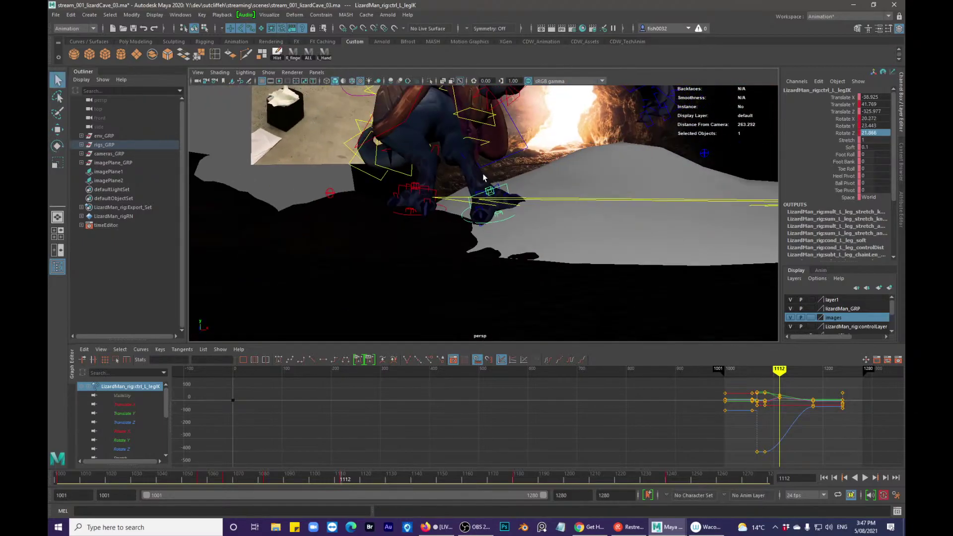
- Select the COG control and play back the shot from a raised front view to review the body's movement
key(alt+1)
mouse_move(397, 186)
alt+mouse_down()
mouse_move(524, 171)
mouse_move(437, 171)
mouse_move(445, 169)
mouse_move(432, 202)
mouse_move(587, 158)
mouse_move(543, 225)
mouse_move(563, 213)
mouse_move(479, 197)
mouse_move(500, 225)
mouse_move(580, 226)
mouse_move(494, 215)
alt+mouse_up()
click(383, 194)
key(w)
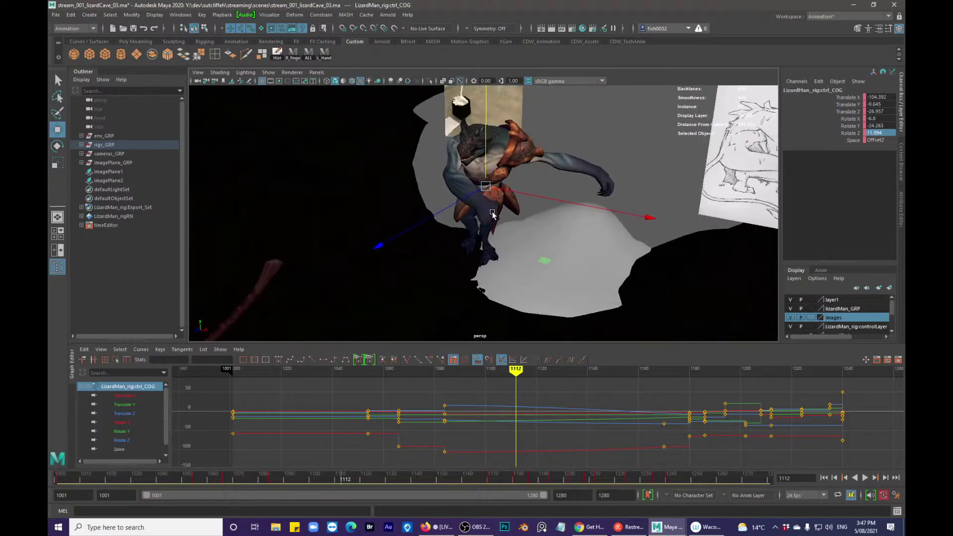
drag(297, 478, 195, 475)
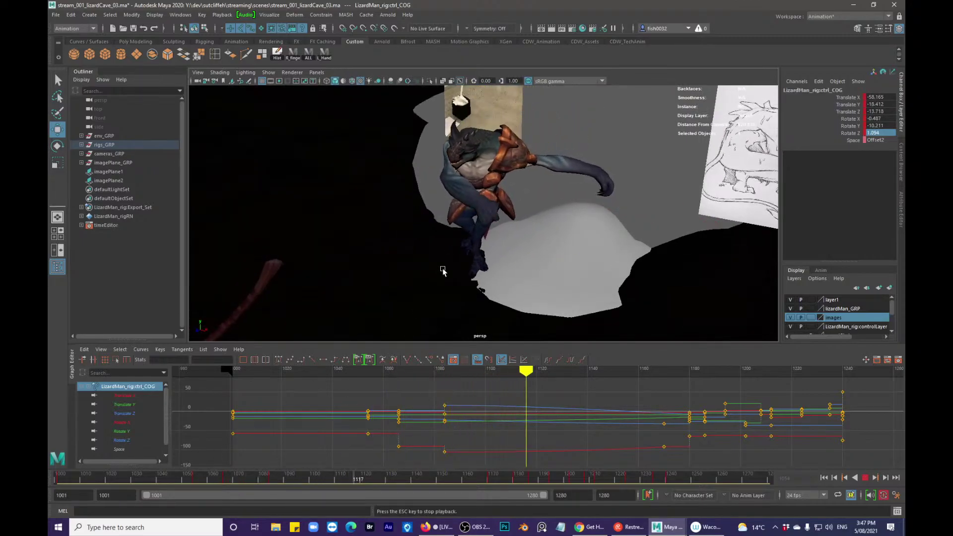
key(Escape)
key(q)
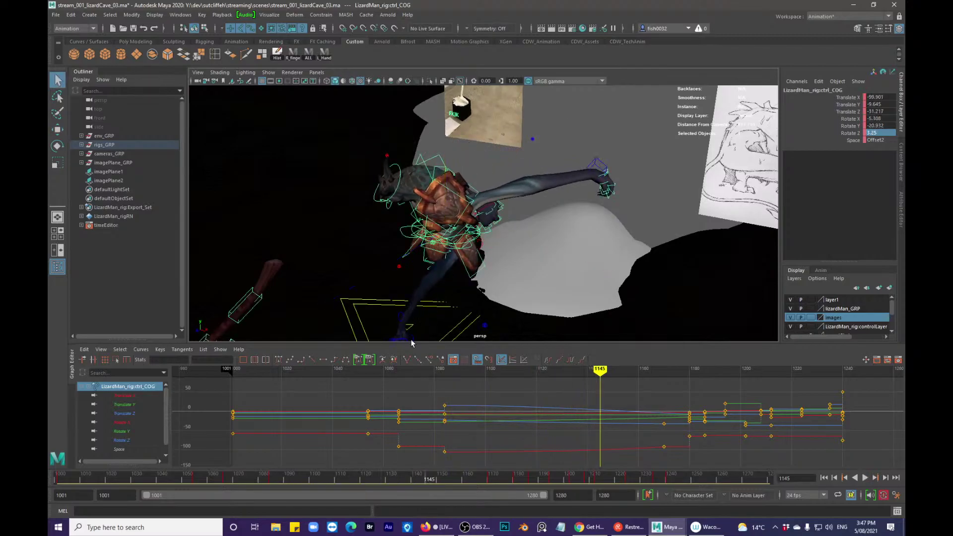
- Key the left leg IK near frame 1140 with its frame 1112 pose and replay the step
alt+drag(468, 292, 436, 294)
click(428, 288)
click(343, 478)
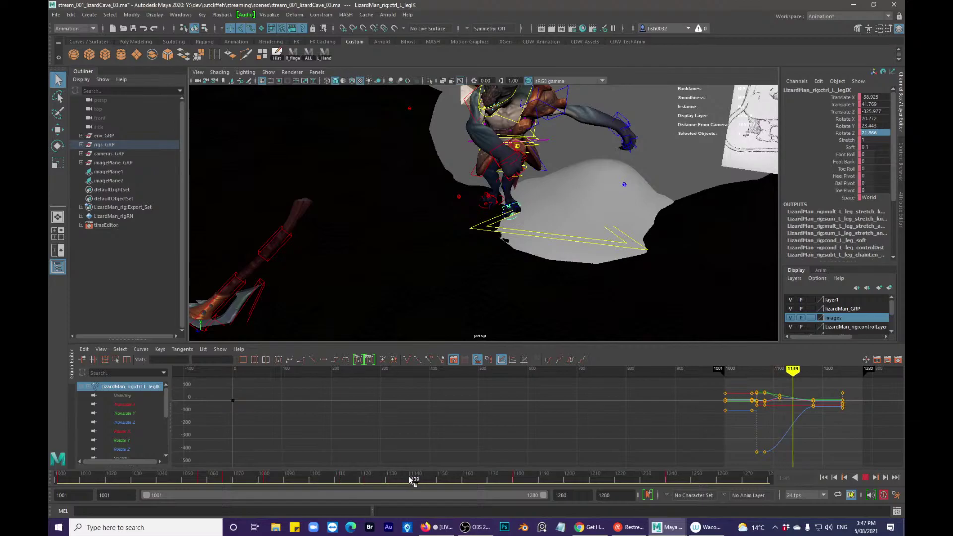
key(s)
drag(414, 477, 395, 478)
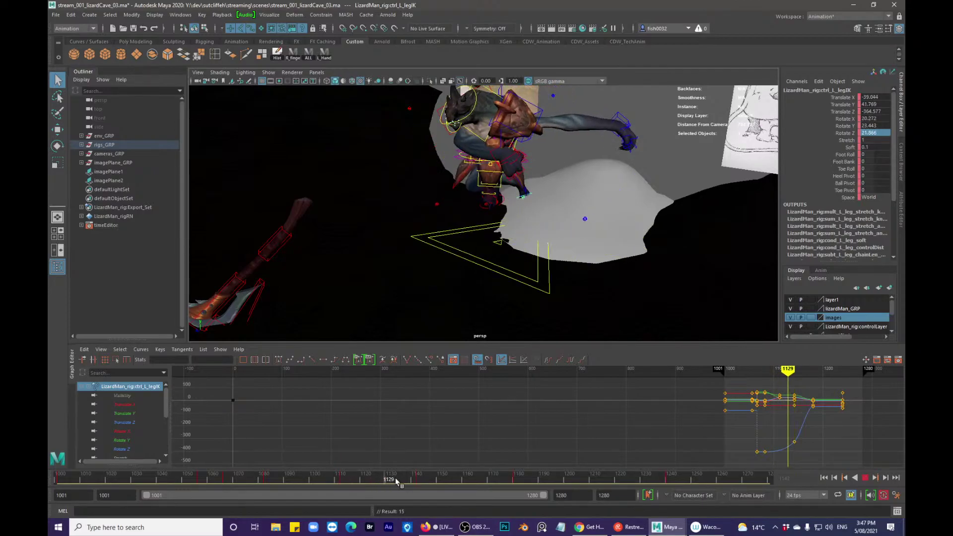
key(alt+v)
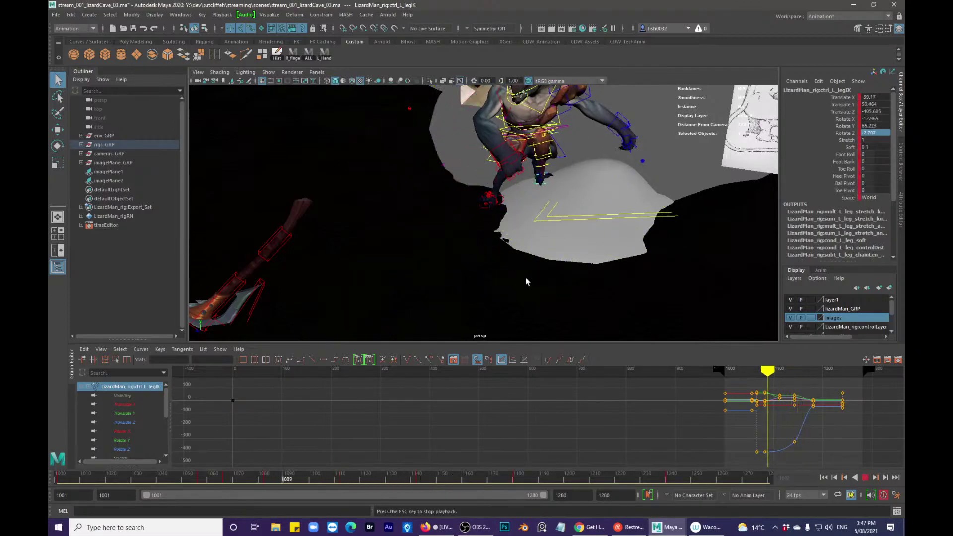
- Set the left leg IK curves to stepped tangents and clear its key at frame 1112
key(alt+v)
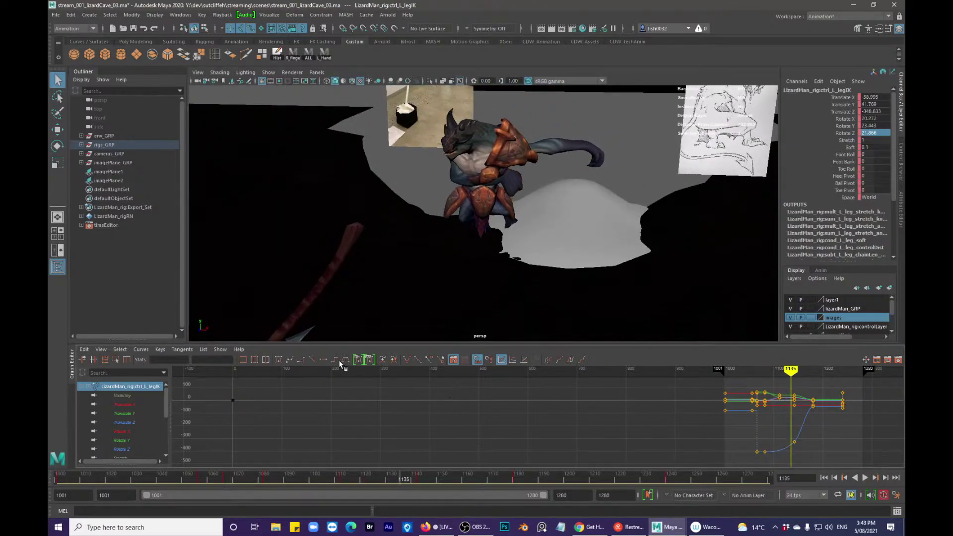
drag(270, 475, 341, 483)
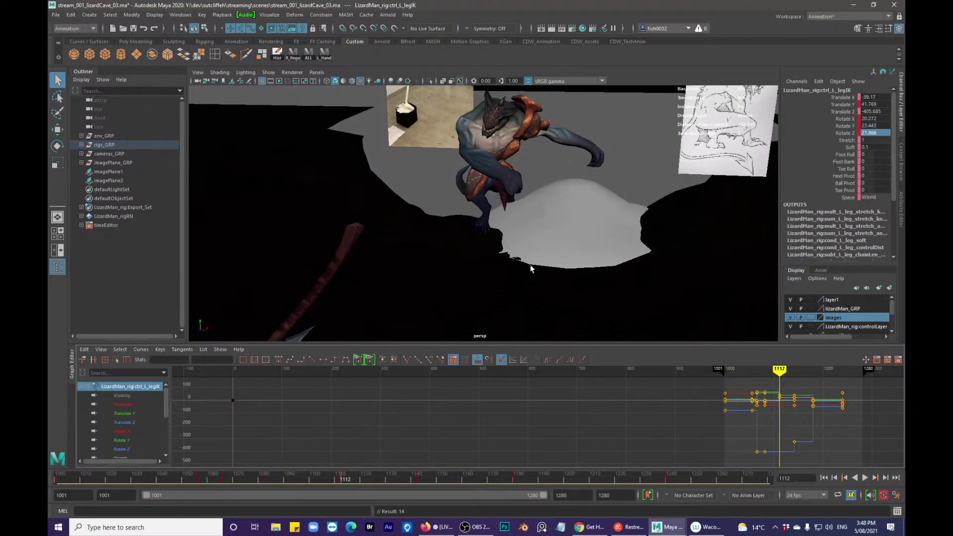
key(.)
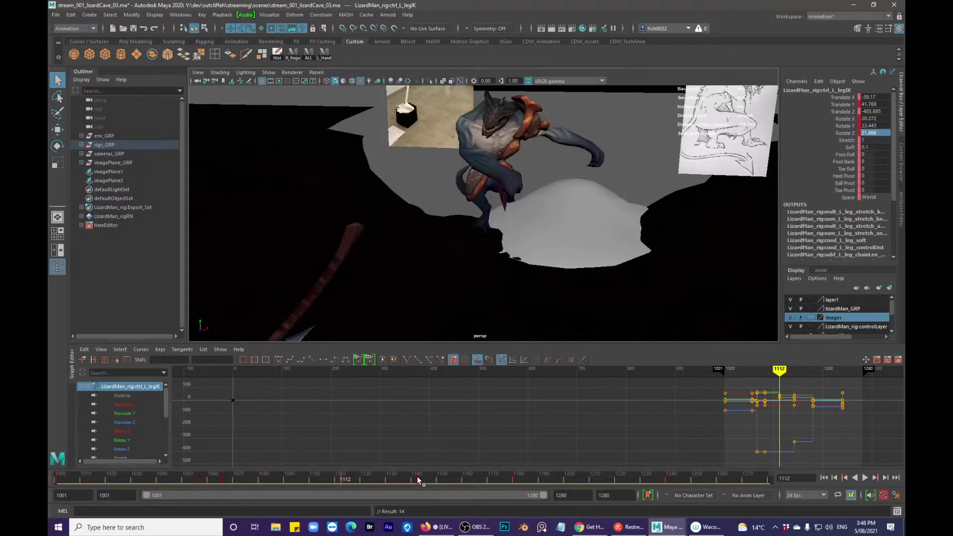
key(.)
right_click(388, 477)
click(433, 337)
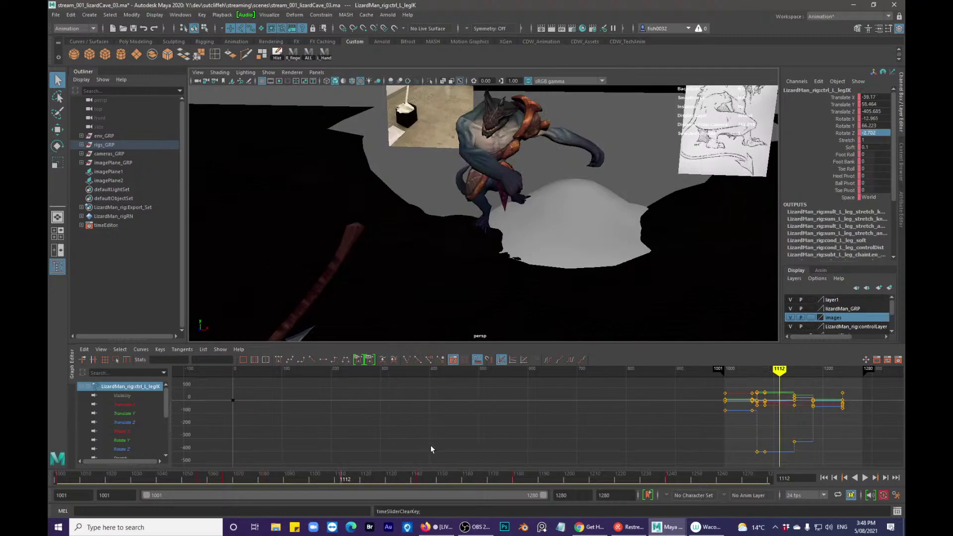
- Key the left leg IK at frame 1112 with its frame 1142 pose and play back the motion from several angles
key(alt+v)
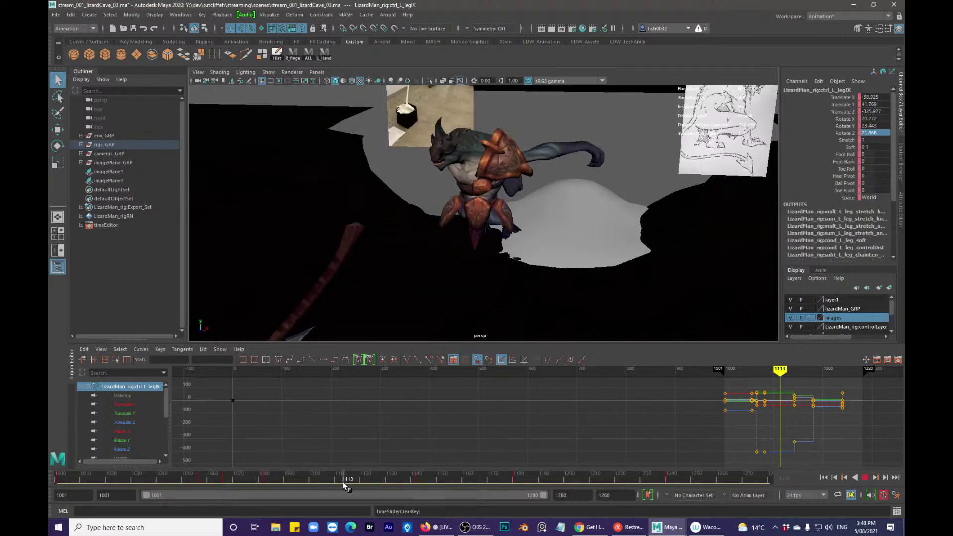
key(s)
drag(341, 480, 232, 470)
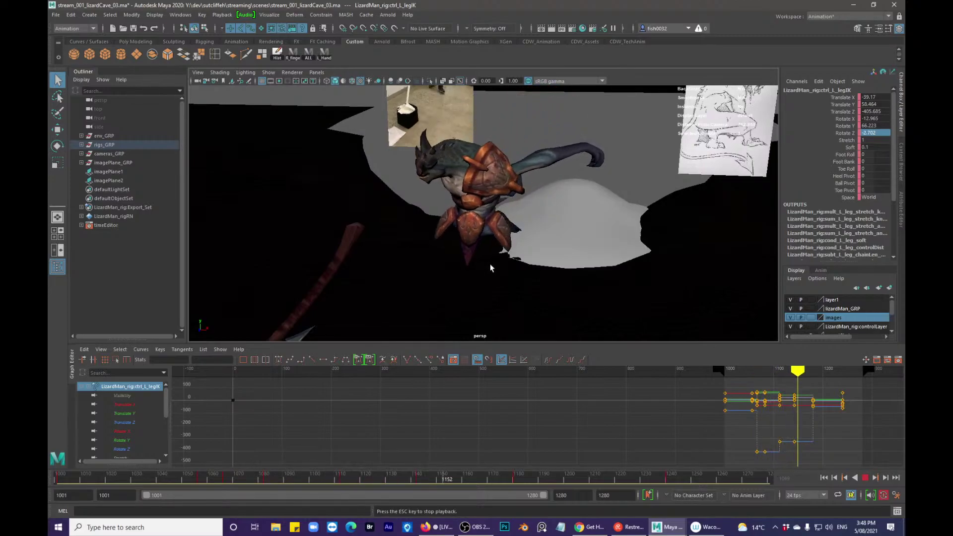
key(alt+v)
alt+drag(490, 263, 539, 260)
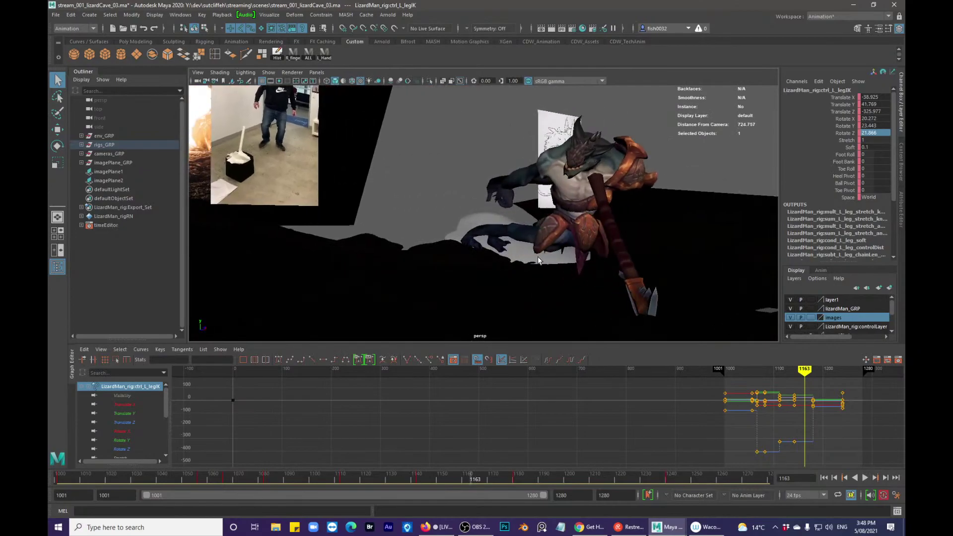
key(alt+v)
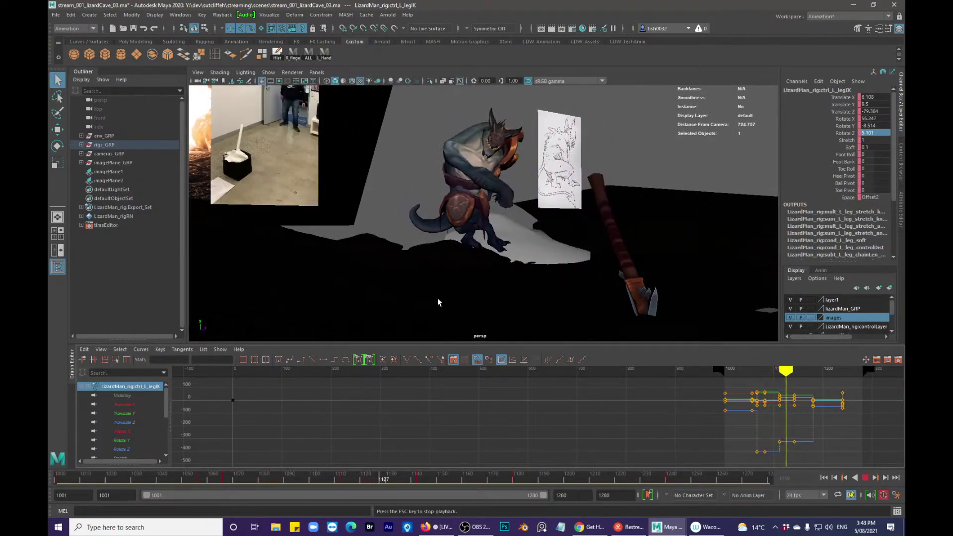
key(alt+v)
- Select the right leg IK control and key it at frame 1112
alt+drag(451, 298, 490, 272)
key(alt+comma)
key(alt+comma)
key(alt+comma)
key(alt+1)
alt+right_drag(490, 272, 521, 290)
click(490, 308)
key(alt+1)
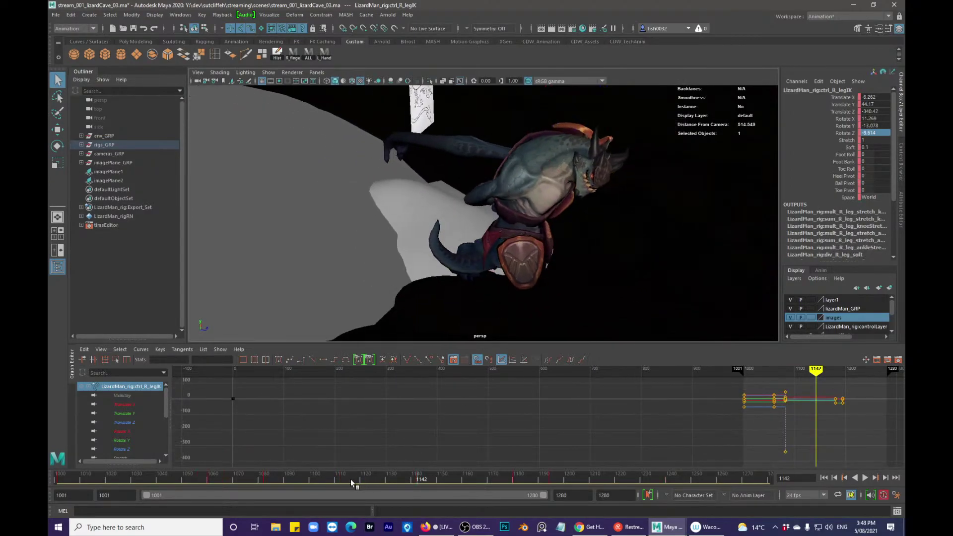
drag(350, 479, 417, 478)
key(s)
- Step the right foot forward onto the ground at frame 1142, moving its leg IK to about -23.614, 19.594, -258.297
key(alt+1)
alt+drag(512, 305, 474, 299)
click(512, 284)
click(484, 279)
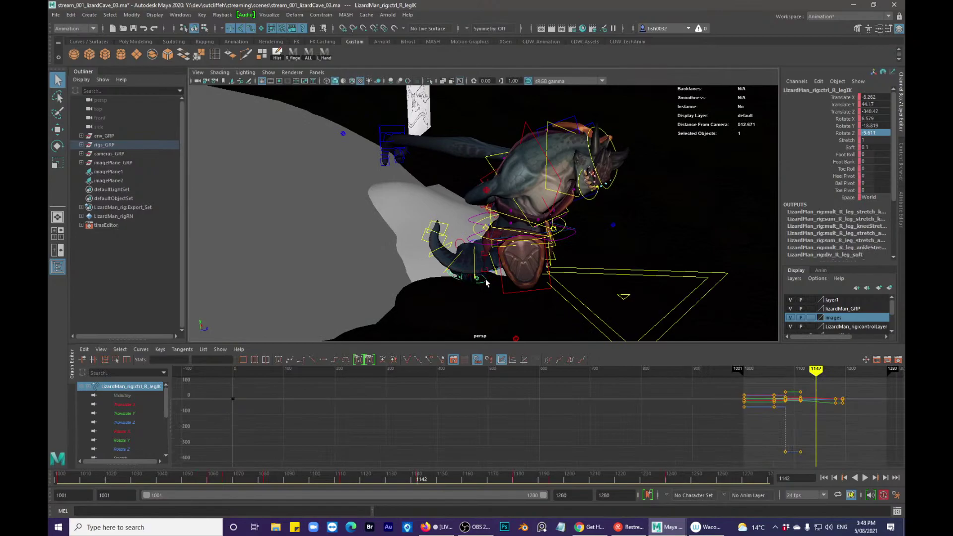
key(w)
drag(626, 281, 508, 264)
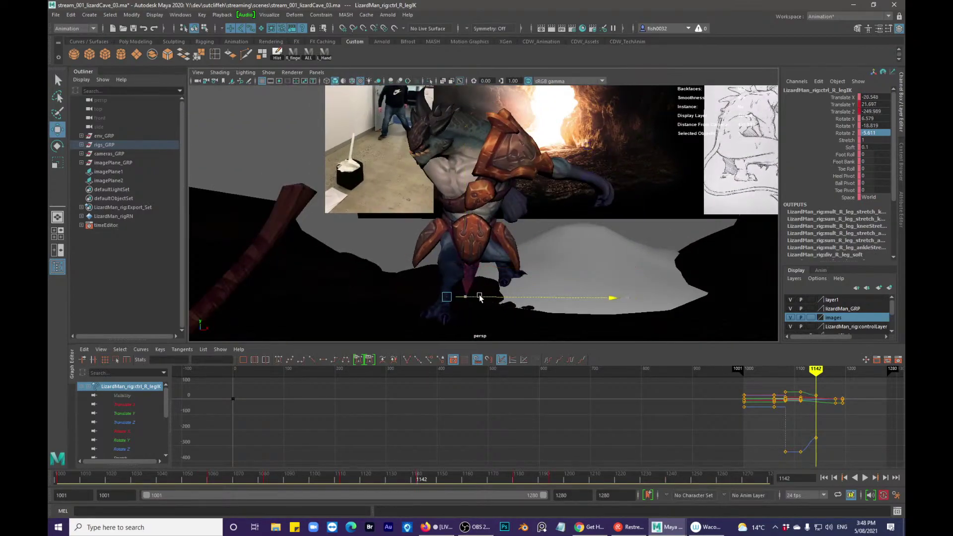
drag(479, 297, 475, 298)
alt+drag(474, 298, 564, 312)
mouse_move(573, 305)
mouse_down()
mouse_move(565, 305)
mouse_move(575, 303)
mouse_up()
key(f)
drag(532, 269, 491, 255)
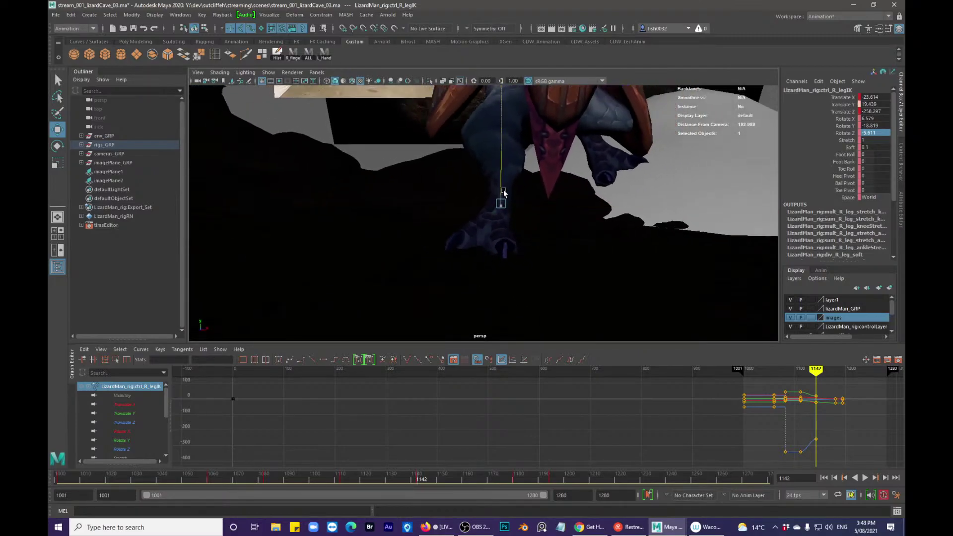
drag(503, 193, 485, 239)
- Move the right leg pole vector at frame 1142 to about -1.811, 27.472, -91.494 and key its held position at frame 1112
key(q)
click(396, 267)
key(w)
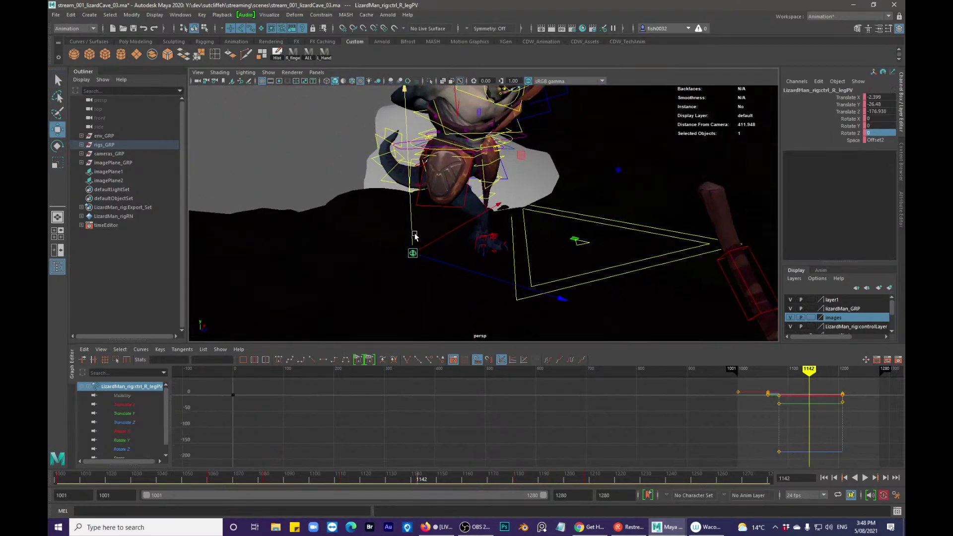
drag(514, 169, 538, 188)
alt+drag(537, 187, 534, 197)
key(alt+1)
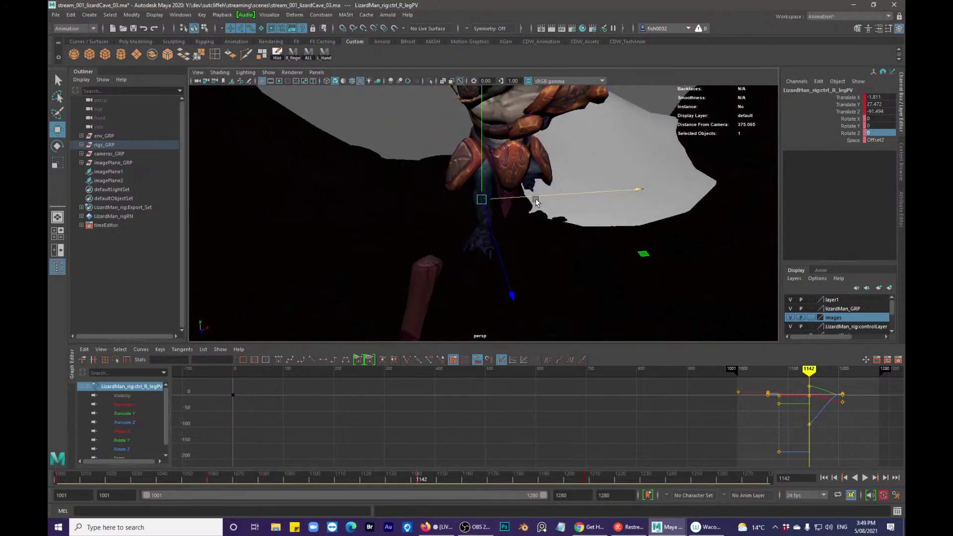
alt+right_drag(534, 198, 520, 191)
alt+middle_drag(520, 191, 510, 221)
alt+drag(509, 219, 508, 219)
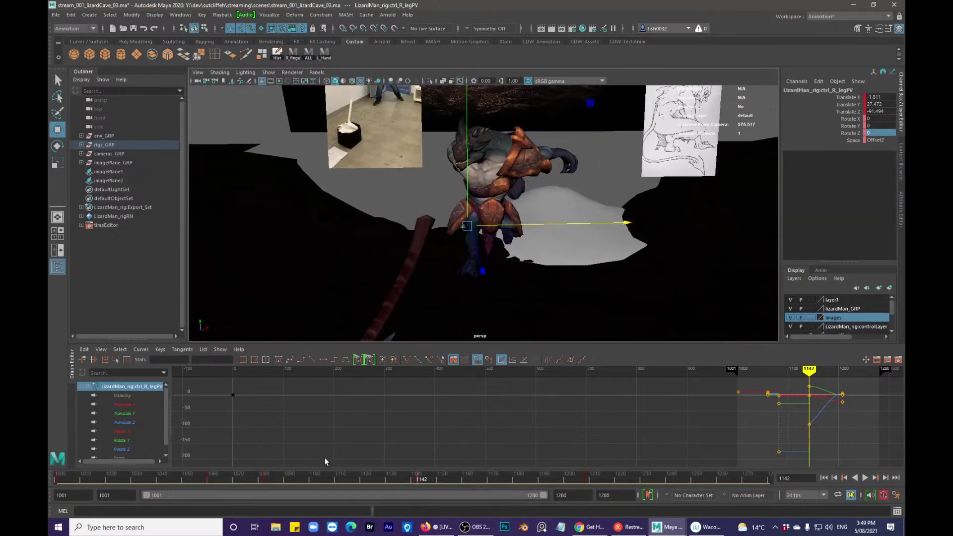
click(345, 478)
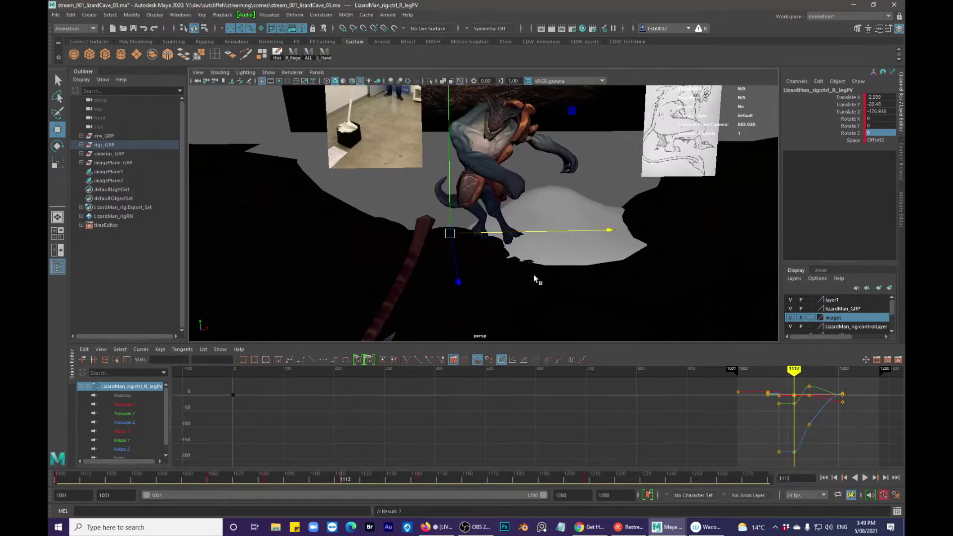
mouse_move(535, 276)
alt+right_down()
mouse_move(518, 245)
mouse_move(521, 283)
alt+right_up()
- Select all the rig's controls and set their animation curves to stepped tangents
key(q)
click(522, 247)
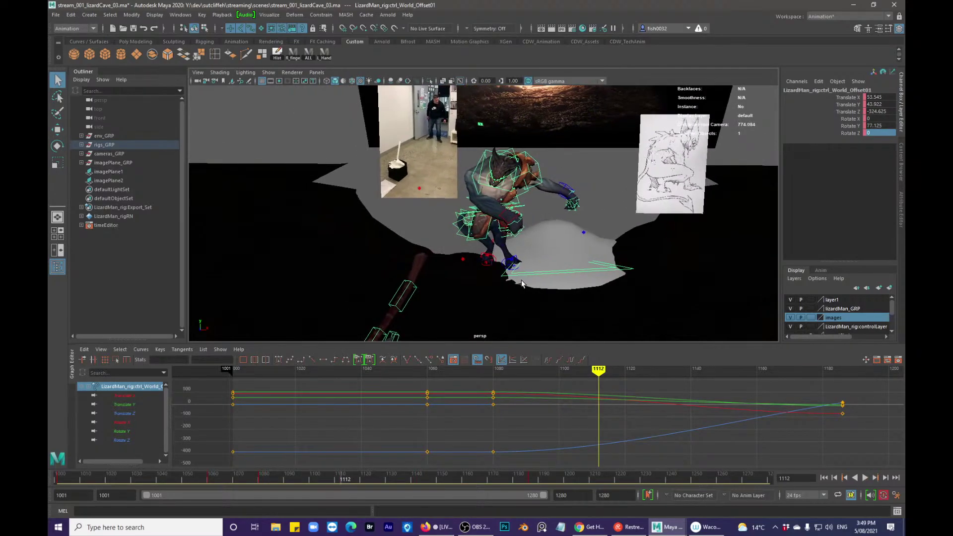
click(310, 56)
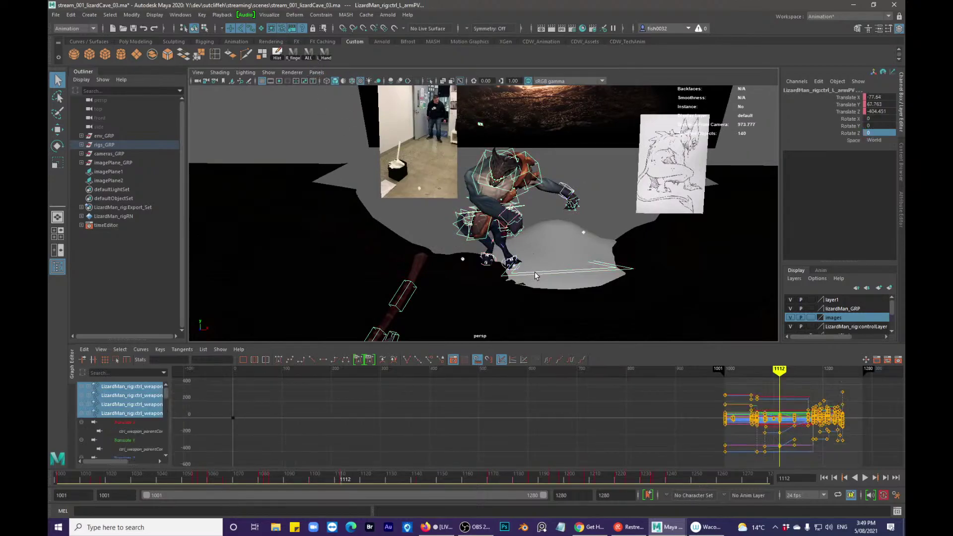
click(335, 362)
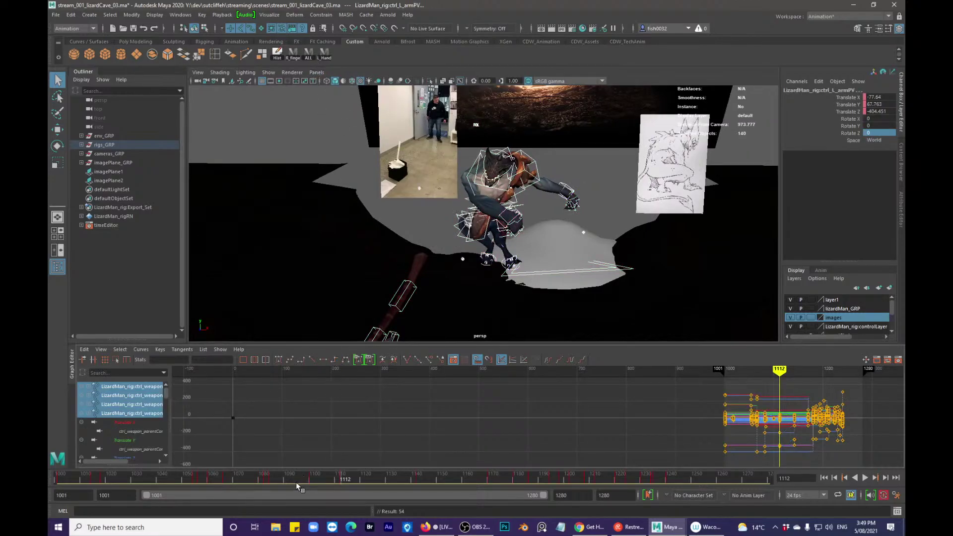
- Play back the blocked shot in the perspective view and check the poses around the rise and step
key(alt+v)
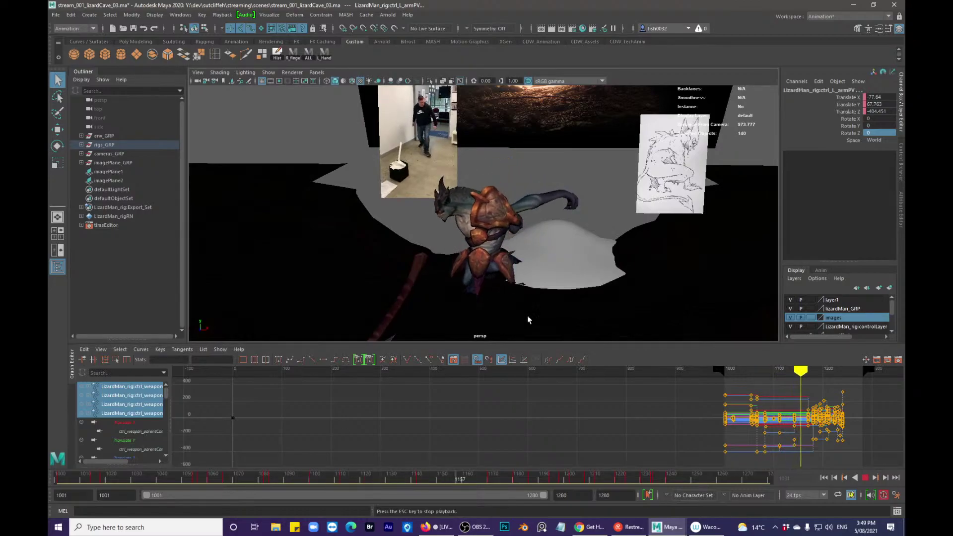
key(Escape)
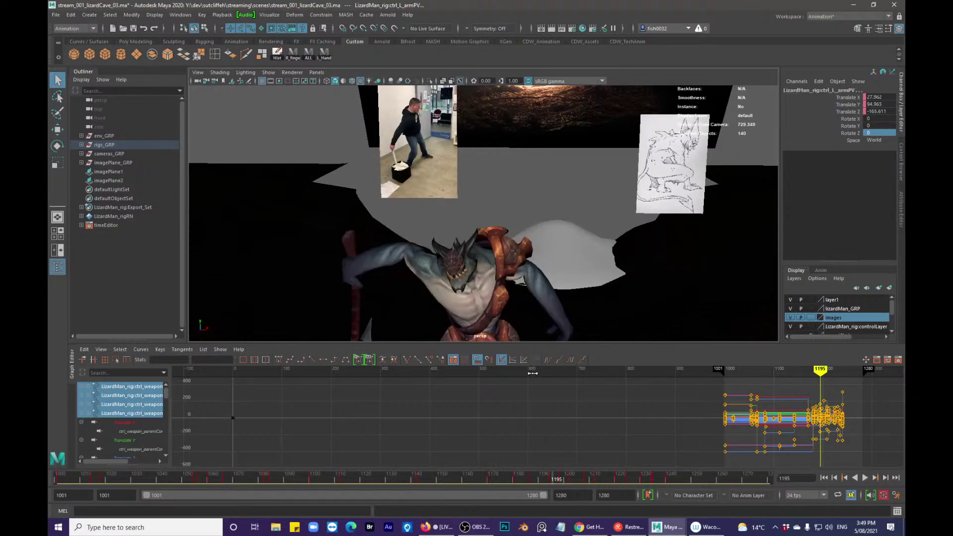
key(alt+v)
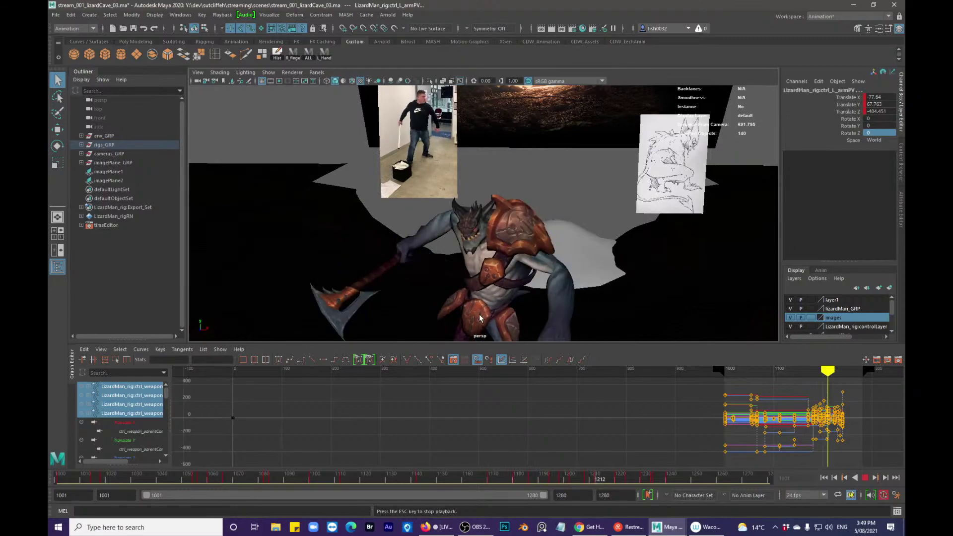
key(Escape)
alt+right_drag(516, 308, 479, 284)
alt+middle_drag(479, 284, 494, 282)
drag(228, 481, 47, 461)
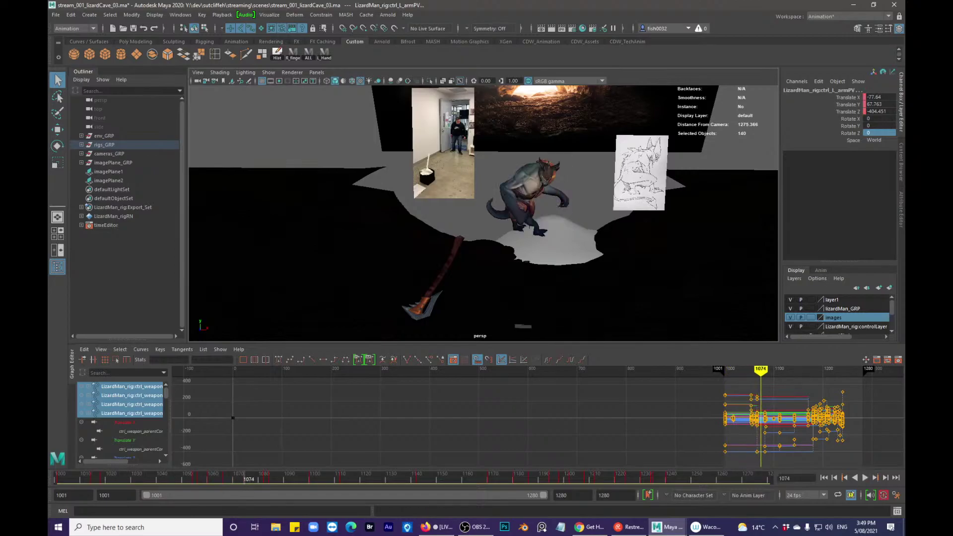
- Review the shot's blocking through the render camera against the reference footage, stopping at frame 1142
drag(905, 149, 499, 100)
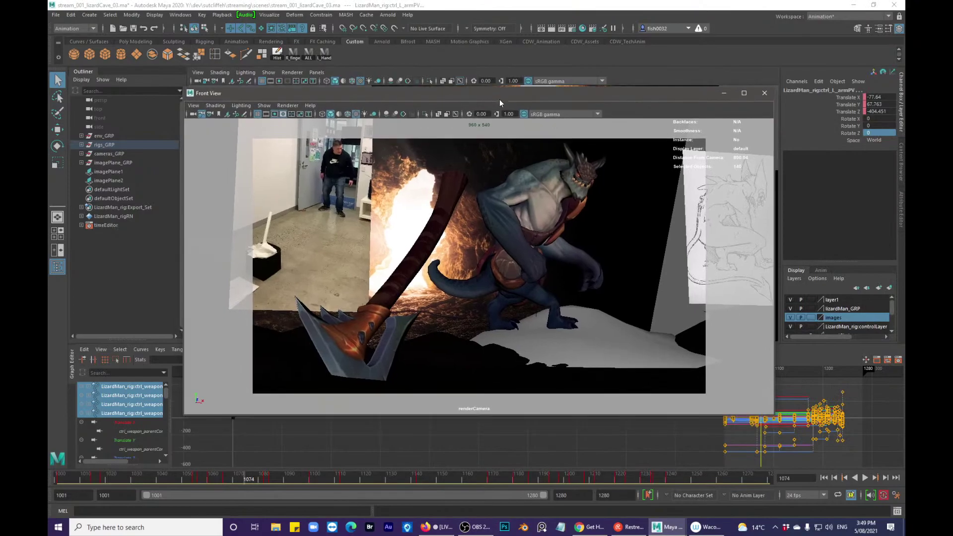
key(alt+v)
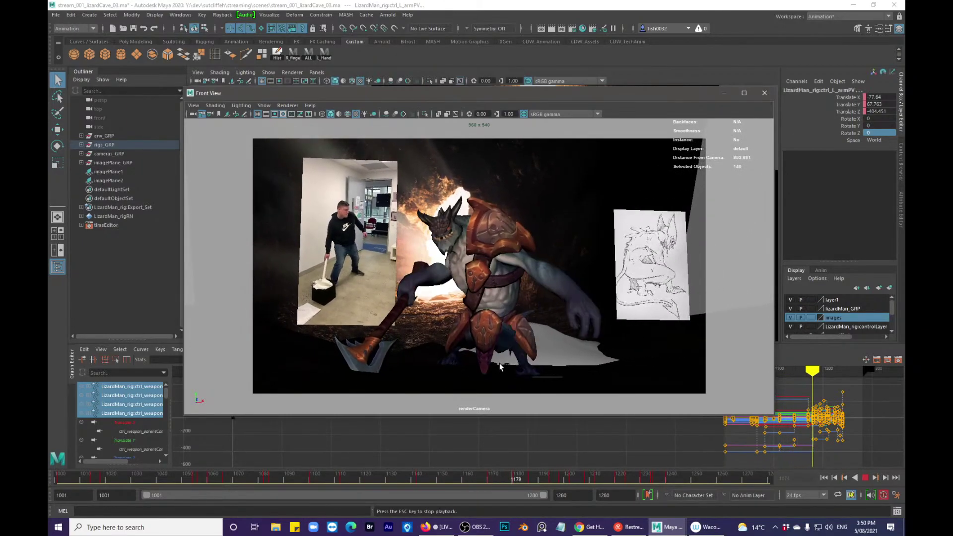
key(Escape)
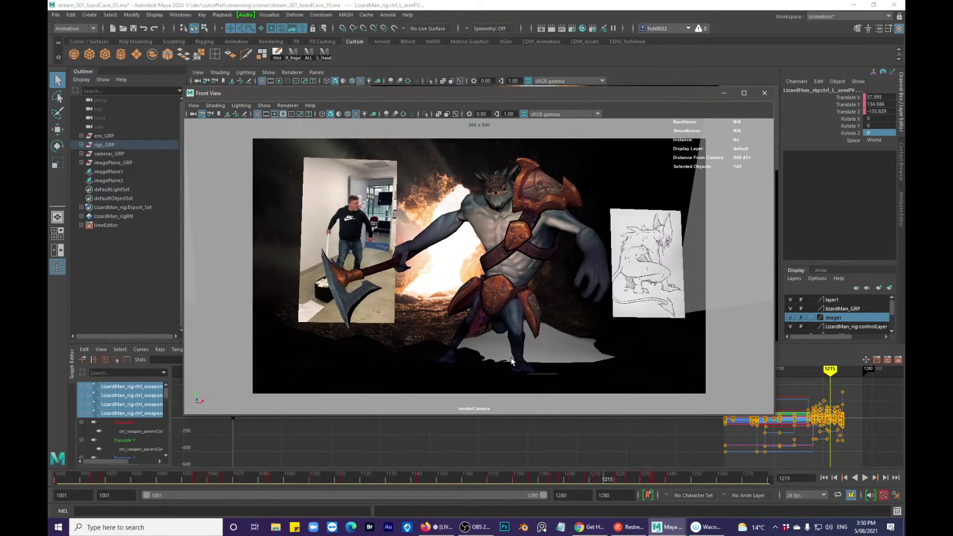
drag(511, 475, 416, 479)
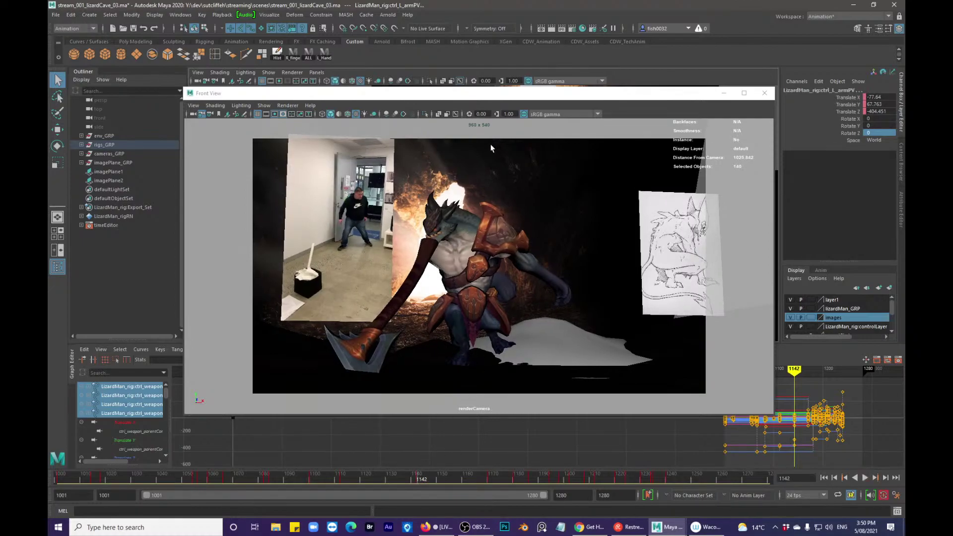
drag(487, 96, 904, 151)
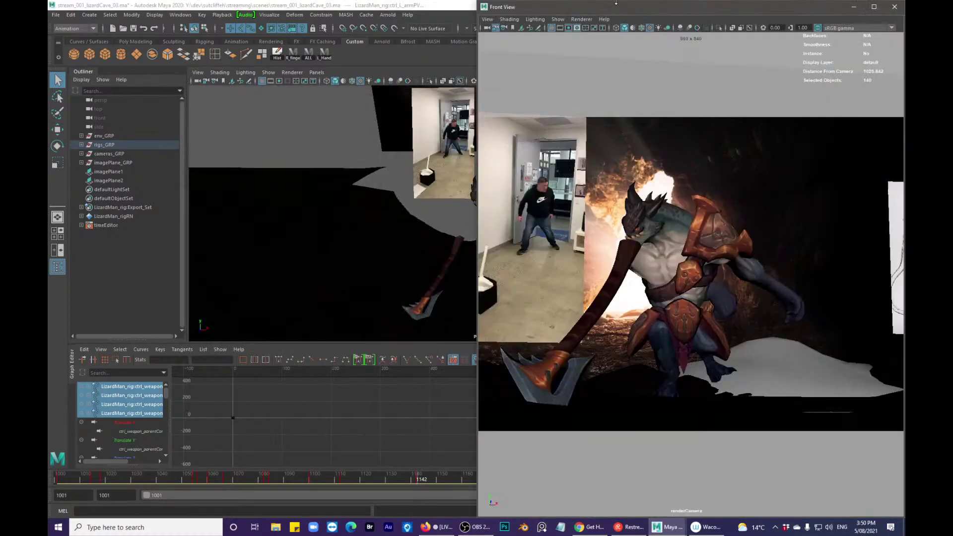
drag(633, 9, 904, 54)
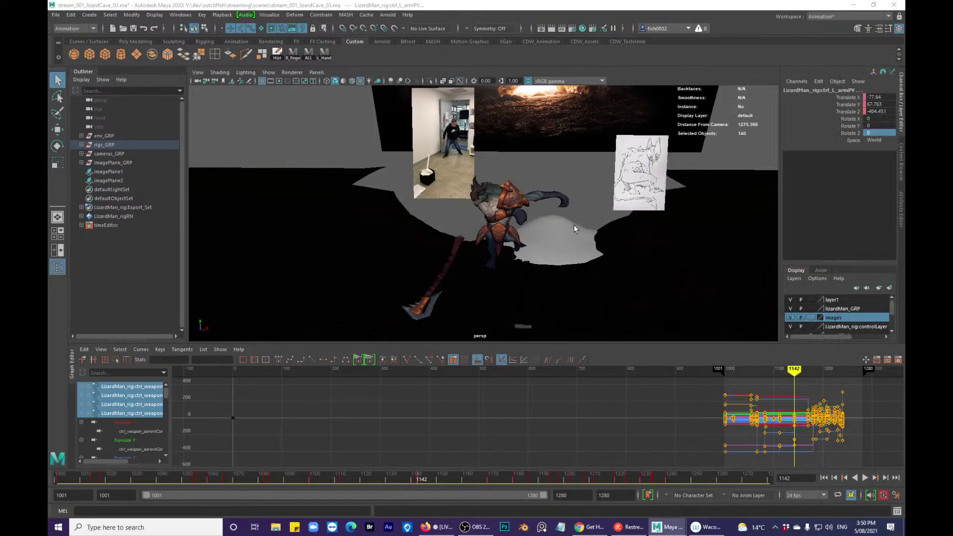
- Key the right leg IK mid-step at frame 1132, placing it at about Translate Y 27.323 and Translate Z -284.327
alt+drag(575, 228, 546, 218)
click(395, 482)
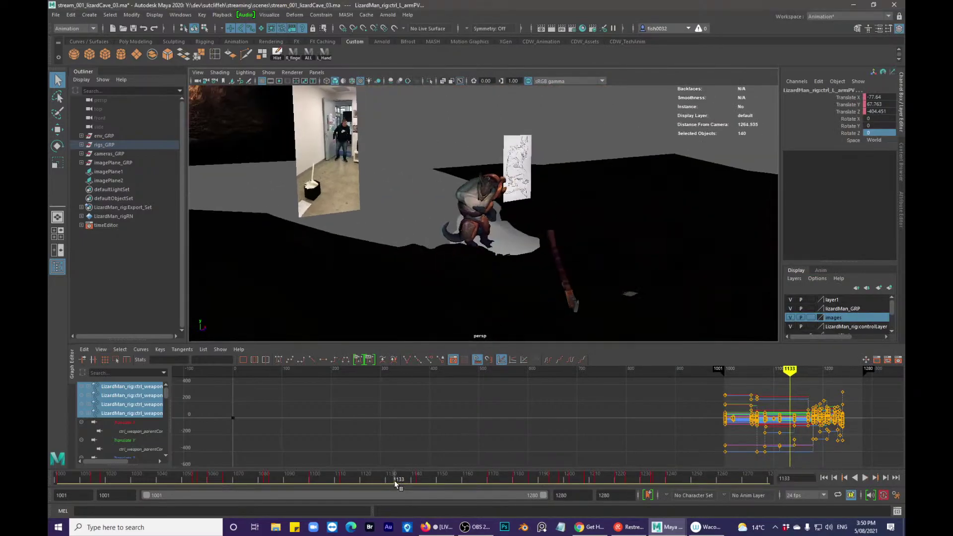
scroll(581, 266, up, 6)
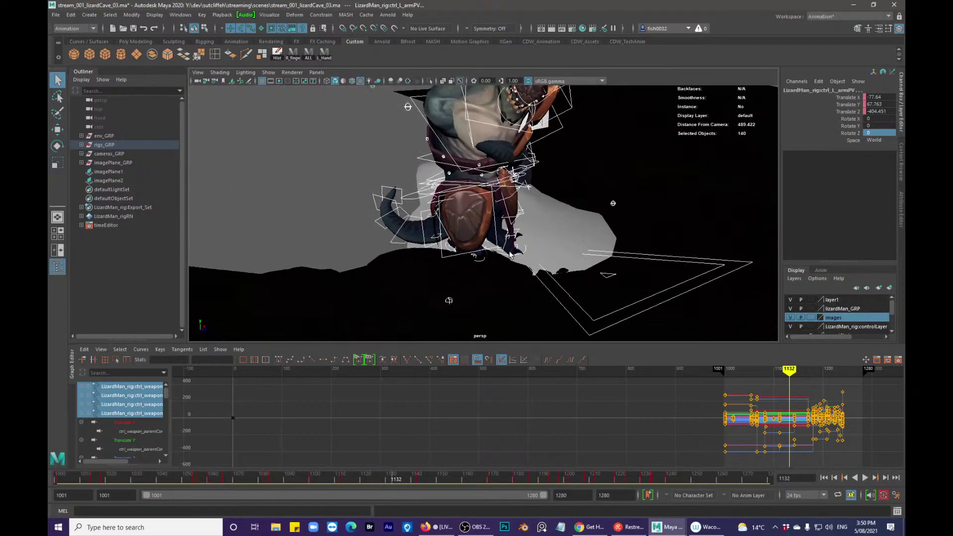
click(527, 253)
alt+drag(527, 253, 527, 270)
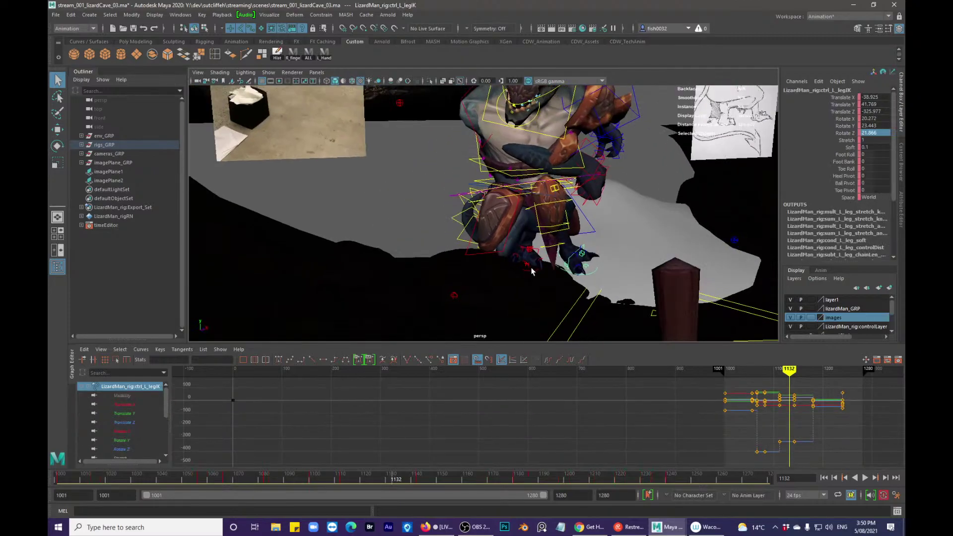
click(419, 477)
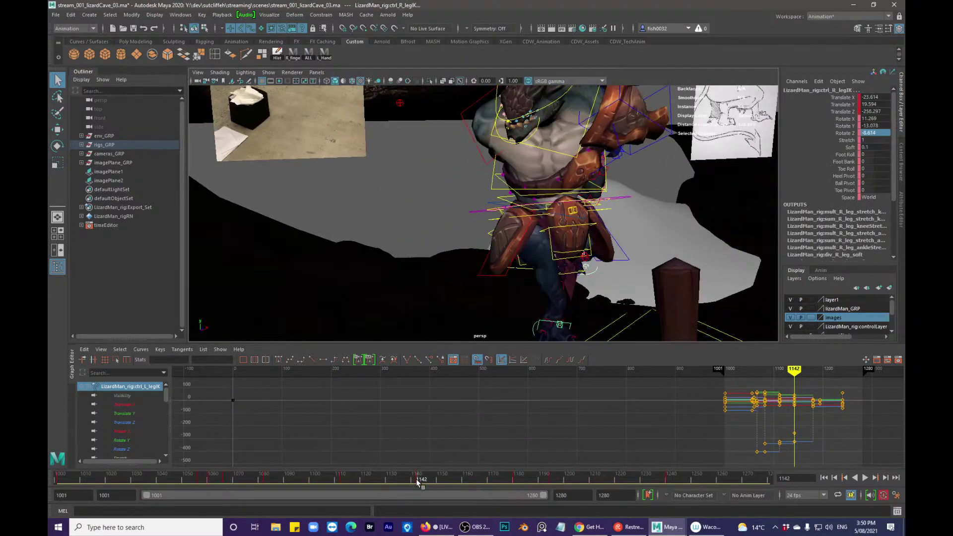
mouse_move(407, 480)
mouse_down()
mouse_move(289, 477)
mouse_move(393, 480)
mouse_up()
alt+drag(599, 279, 470, 173)
key(w)
key(e)
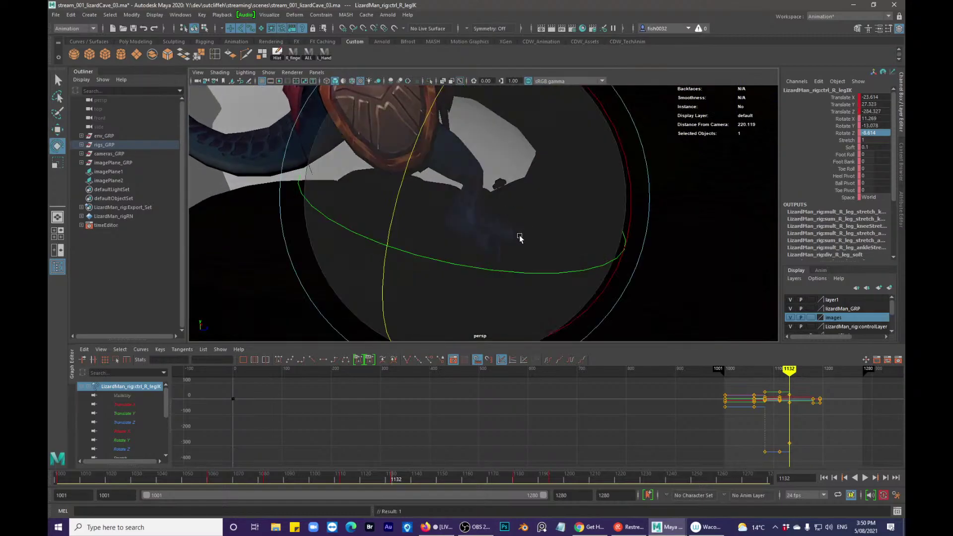
- Reset the right ankle IK control's Rotate Z to 0
key(q)
alt+drag(474, 207, 469, 185)
click(481, 160)
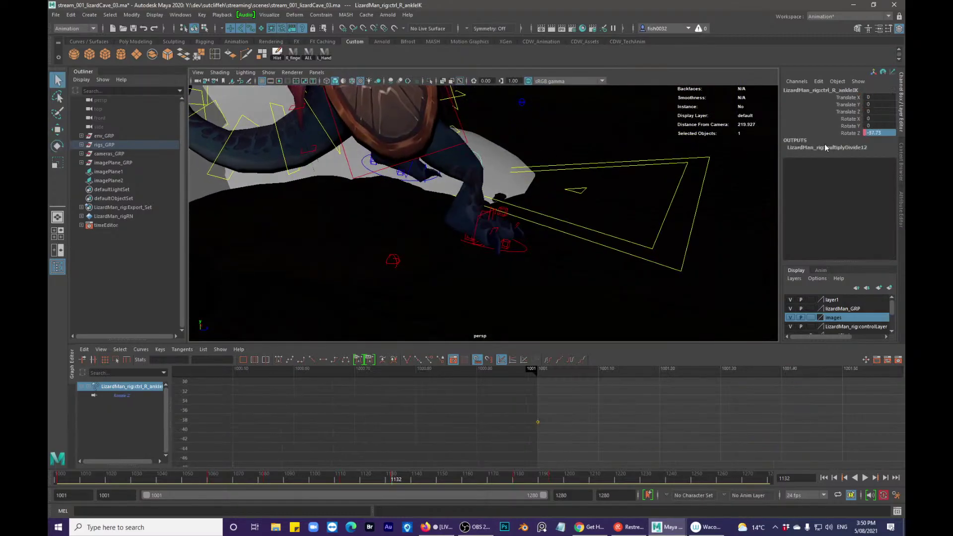
key(Return)
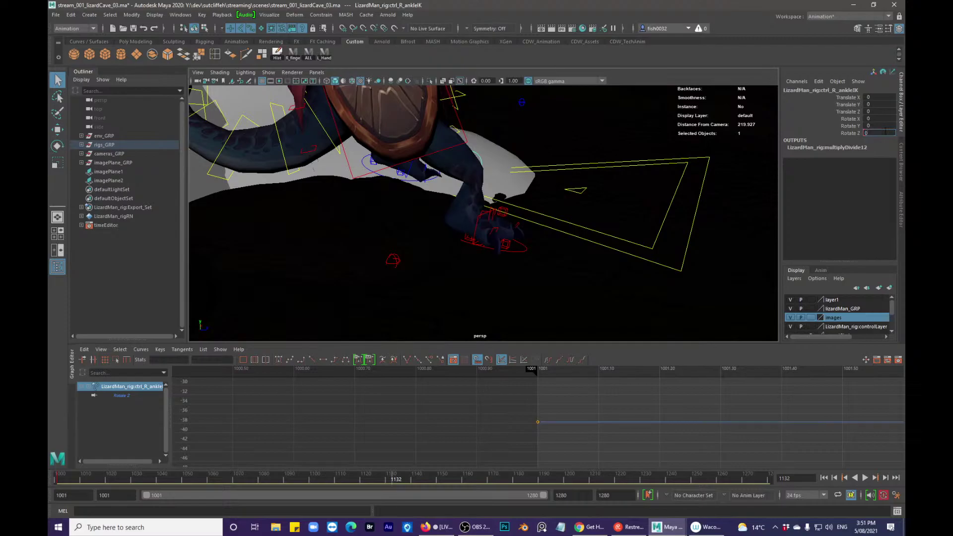
- Try to reposition the right leg pole vector at frame 1132, raising it and shifting it in front of the knee
alt+drag(655, 192, 617, 202)
key(e)
alt+drag(568, 185, 404, 228)
key(q)
click(405, 221)
key(w)
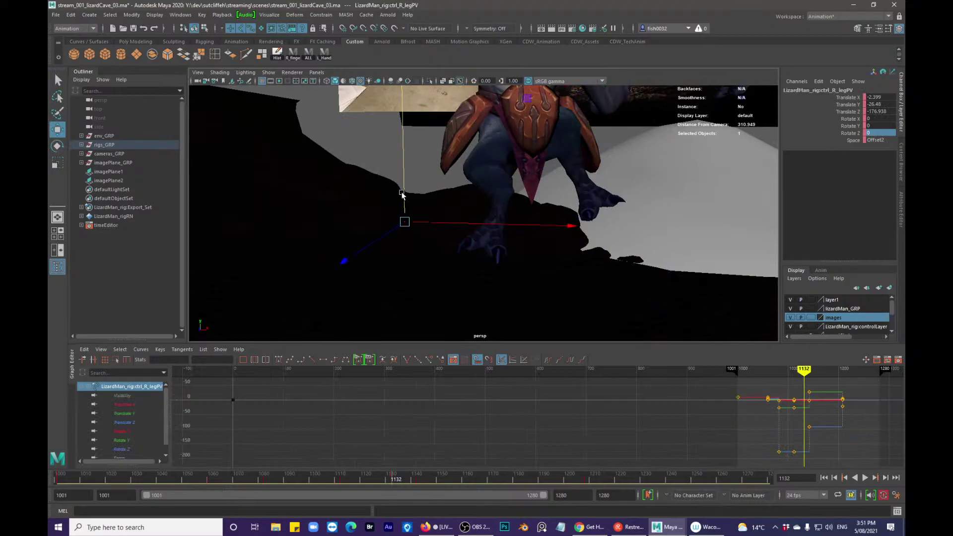
alt+drag(568, 149, 483, 160)
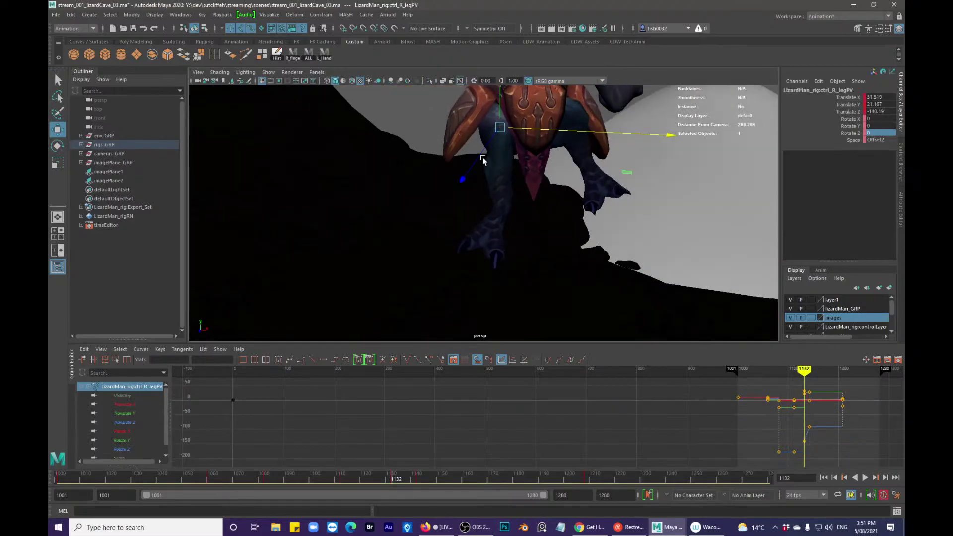
drag(525, 184, 542, 187)
key(q)
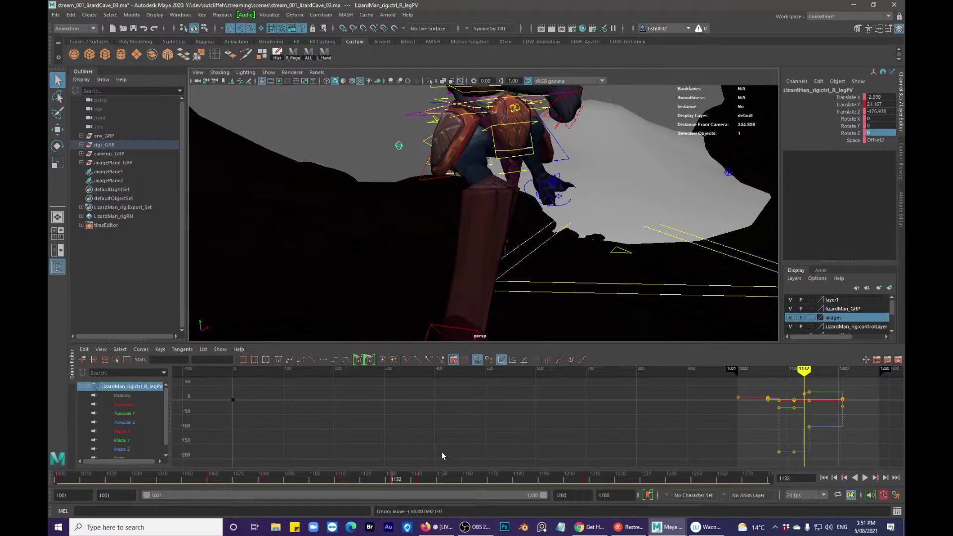
- Move the right leg pole vector's key earlier to frame 1133 and check the knee on both sides of the change
drag(419, 478, 395, 482)
scroll(521, 234, down, 3)
alt+drag(521, 234, 453, 242)
click(492, 251)
key(f)
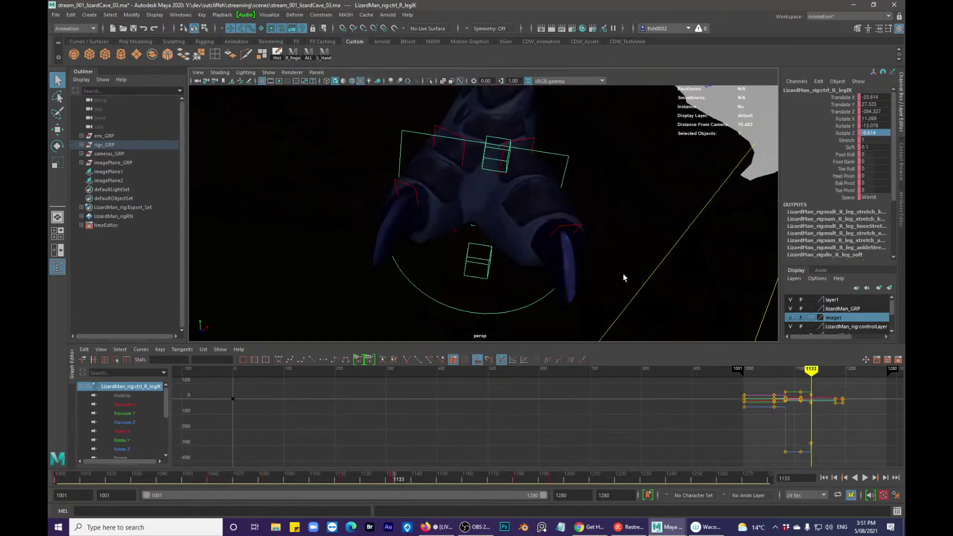
alt+drag(623, 273, 448, 156)
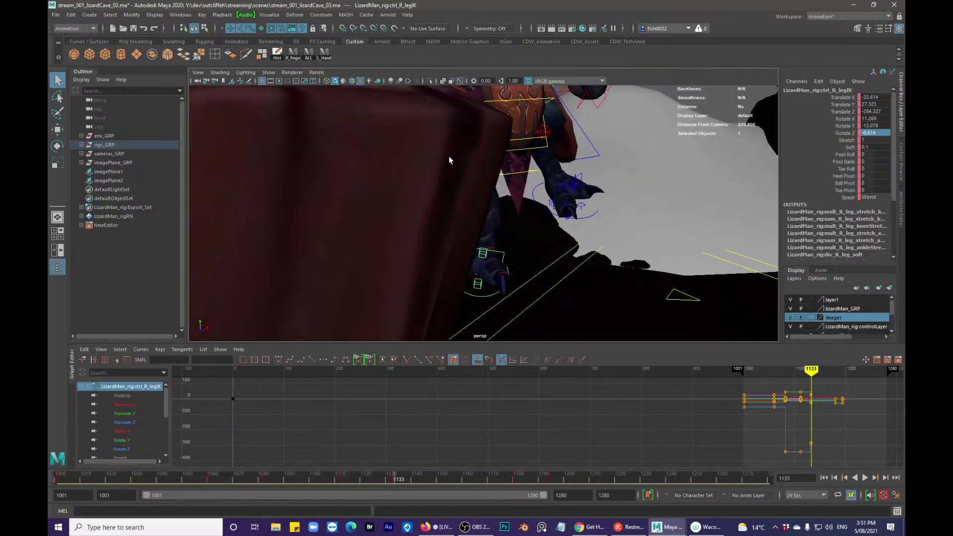
click(543, 132)
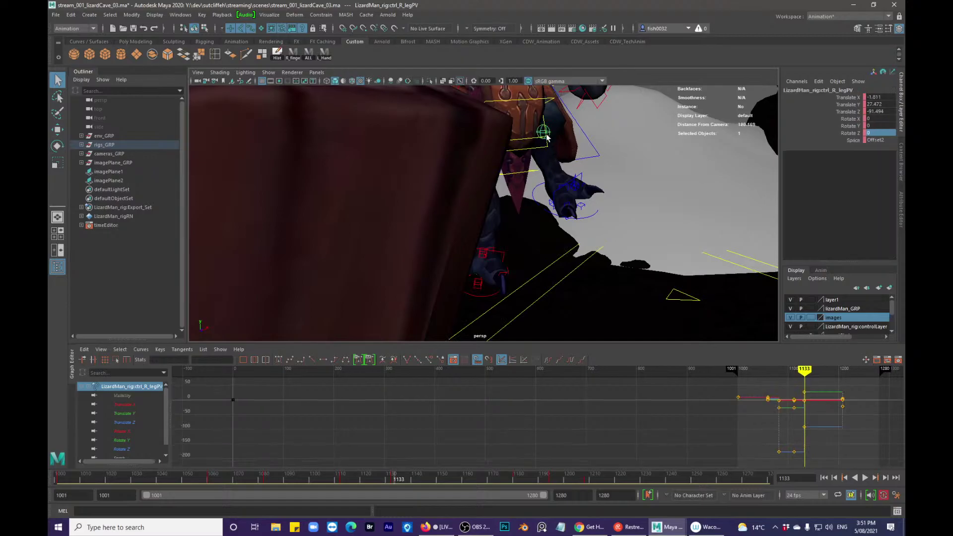
key(alt+comma)
- Adjust the right leg IK at frame 1132 to about Translate X -30.31, Rotate X 13.644 and Rotate Y 6.889, and save the scene
click(496, 294)
alt+drag(495, 296, 449, 293)
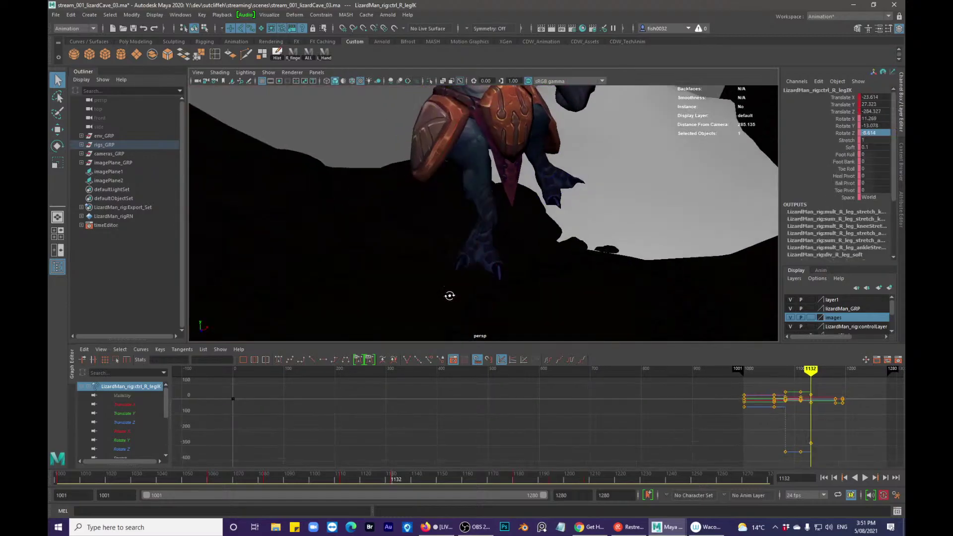
key(e)
alt+drag(555, 344, 470, 205)
key(w)
key(q)
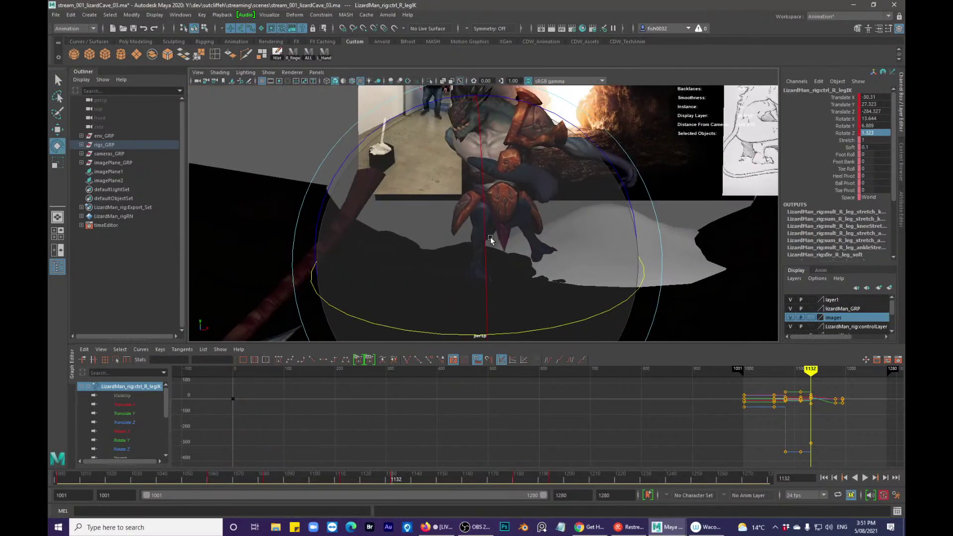
key(e)
key(ctrl+s)
- Play back the step from a wider view and stop at frame 1148
alt+drag(443, 240, 449, 217)
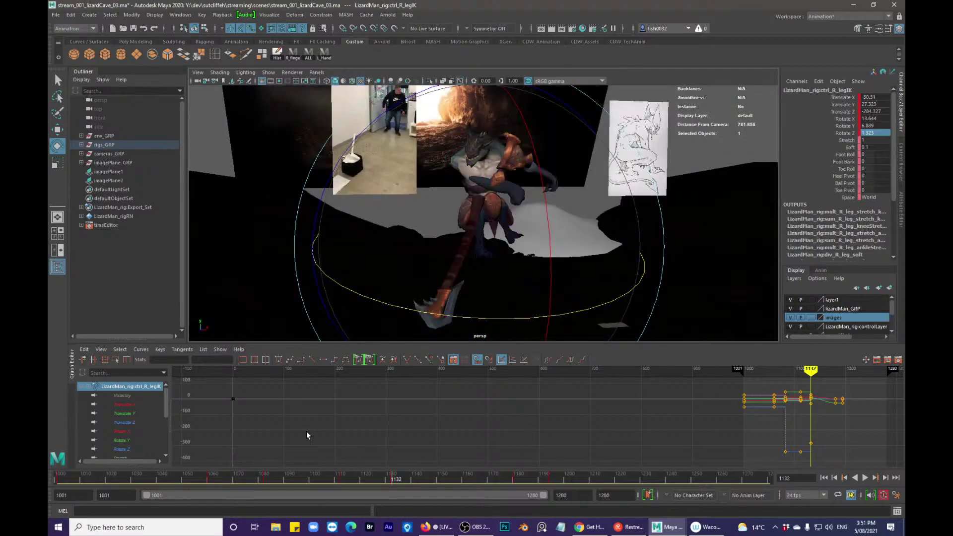
key(alt+v)
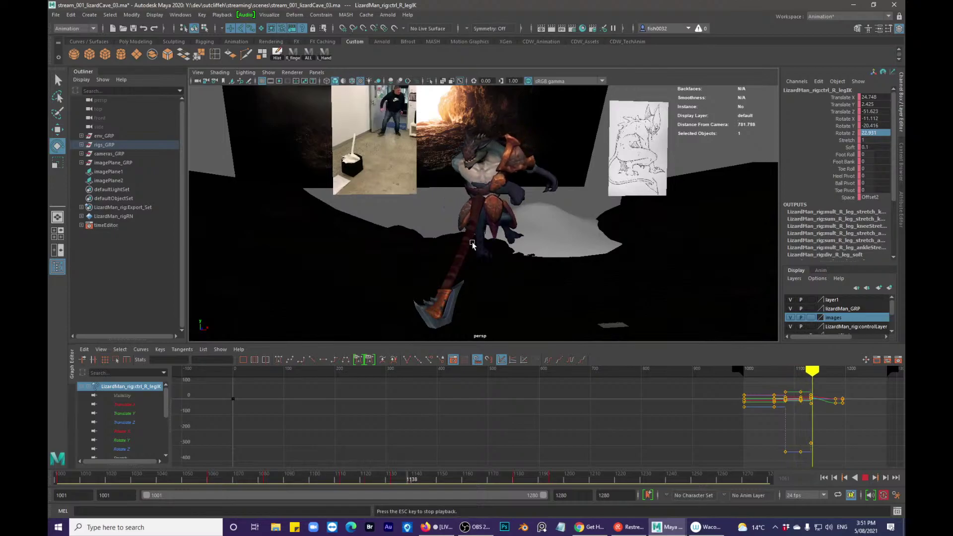
key(Escape)
drag(428, 477, 435, 478)
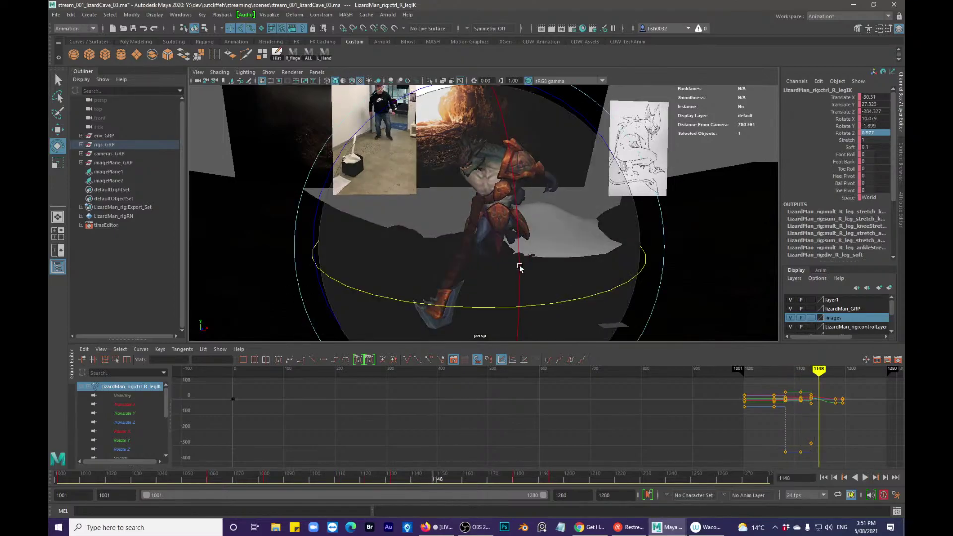
- Move the left leg IK control forward at frame 1148 to about Translate Z -246.4
key(alt+1)
alt+right_drag(519, 263, 565, 277)
alt+drag(566, 278, 505, 287)
key(q)
click(554, 263)
key(w)
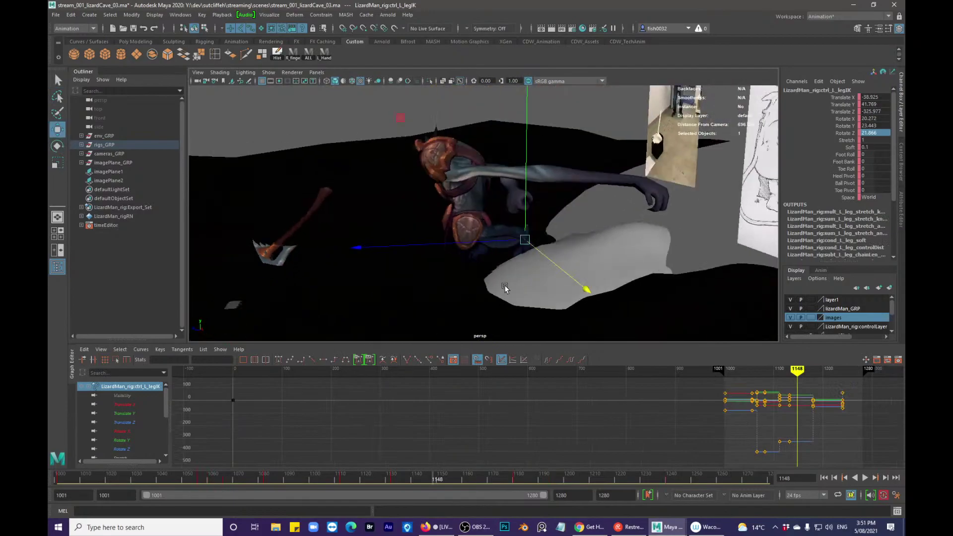
drag(500, 244, 266, 251)
alt+right_drag(266, 251, 596, 266)
alt+drag(596, 266, 541, 245)
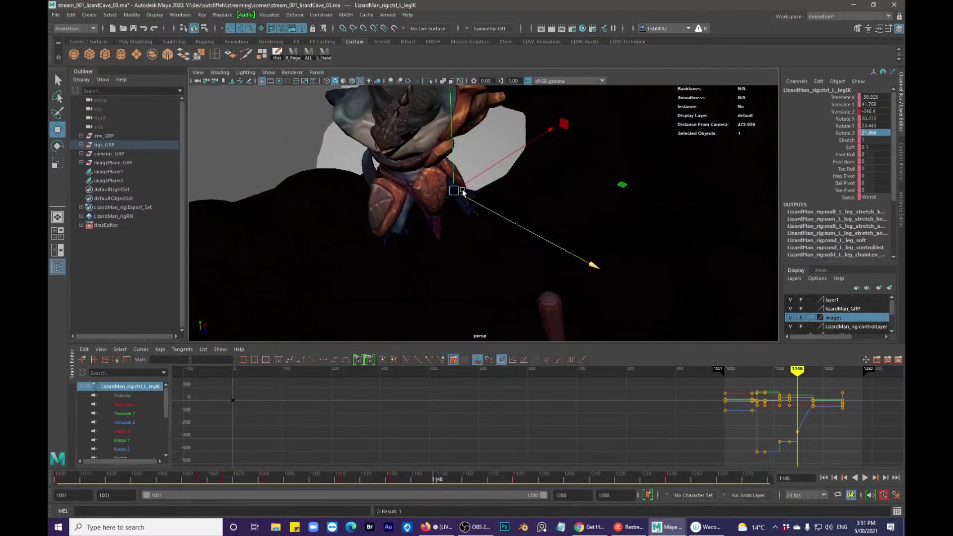
- Place the left foot on the ground at frame 1148, at about Translate X -58.176, Y 23.476 and Z -218.391
click(477, 178)
key(ctrl+z)
drag(486, 213, 471, 186)
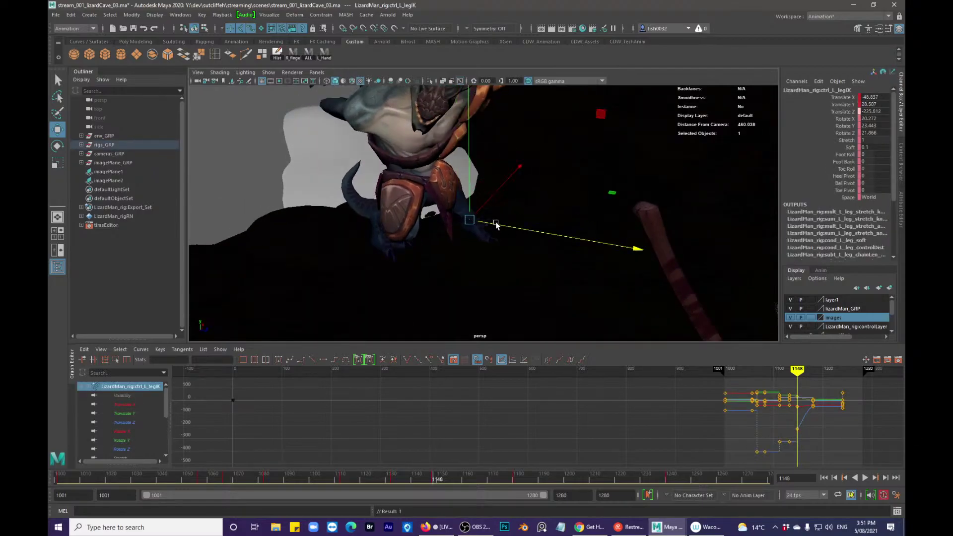
drag(502, 239, 507, 240)
alt+drag(507, 240, 496, 224)
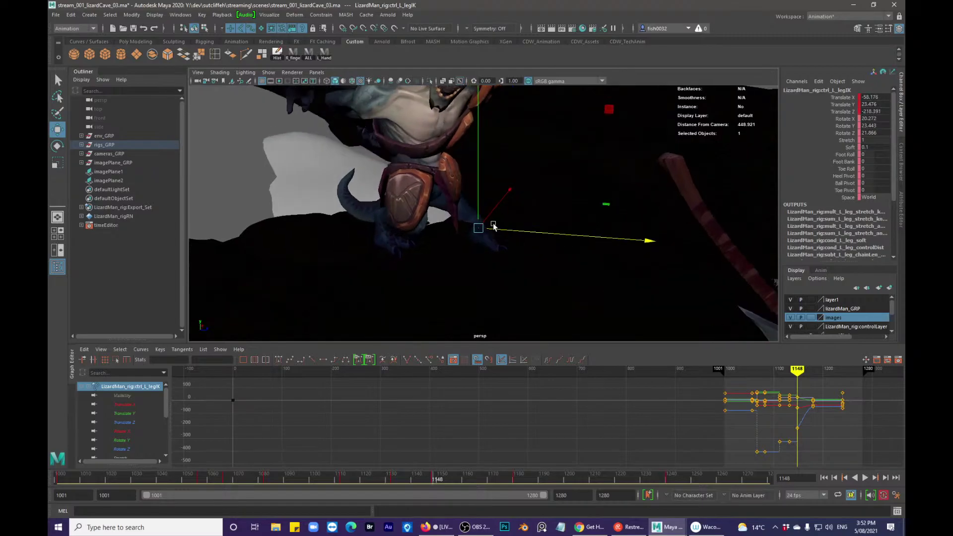
- Rotate the left leg IK to about X -1.991, Y 22.845, Z 19.575 and shift it to about Translate Z -222.509
key(e)
drag(626, 154, 591, 114)
key(w)
drag(577, 212, 549, 230)
drag(547, 229, 535, 231)
key(q)
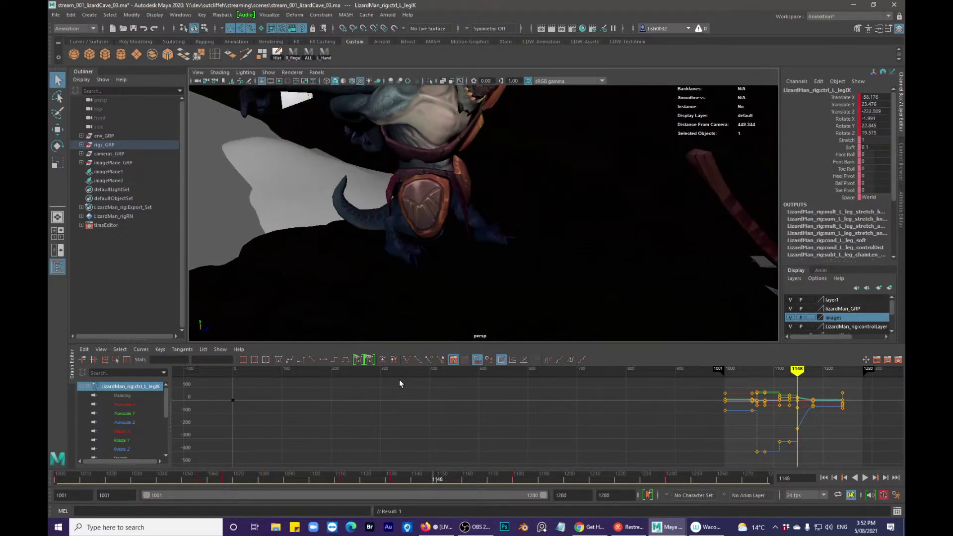
- Review the character's rise and first steps from the side by stepping between keys, scrubbing and playing back the shot
key(comma)
key(comma)
key(period)
key(period)
drag(339, 480, 363, 477)
alt+drag(621, 284, 558, 277)
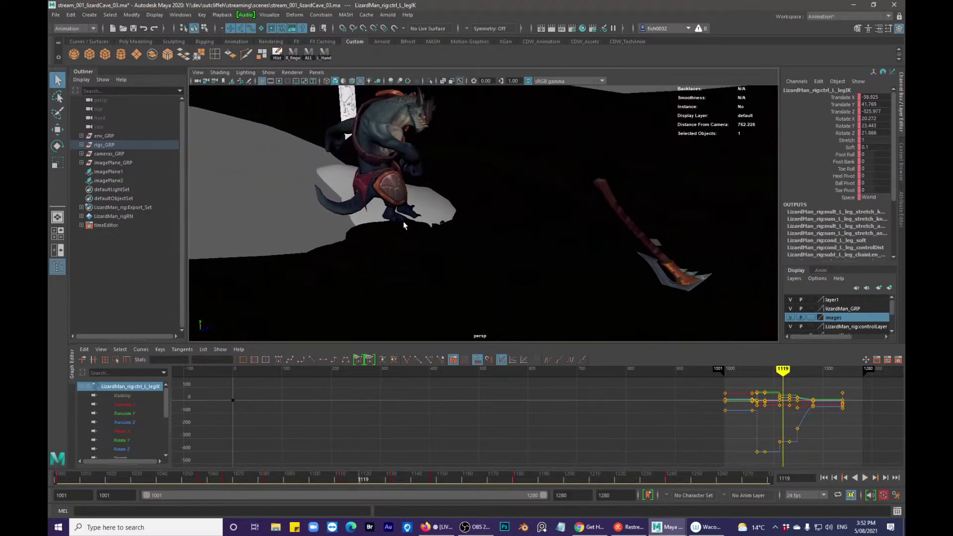
click(640, 232)
mouse_move(677, 279)
alt+mouse_down()
mouse_move(660, 236)
mouse_move(667, 268)
alt+mouse_up()
drag(582, 197, 583, 243)
key(alt+v)
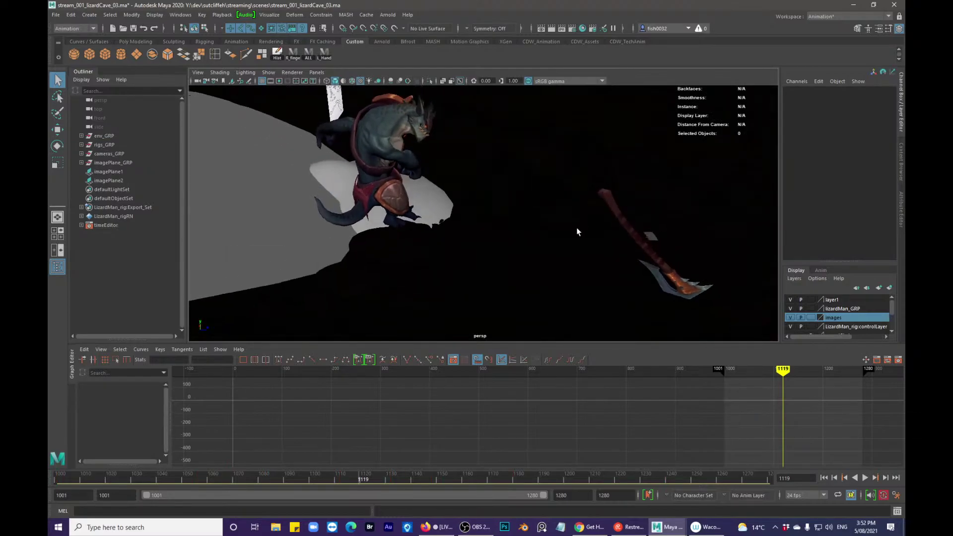
drag(366, 478, 156, 455)
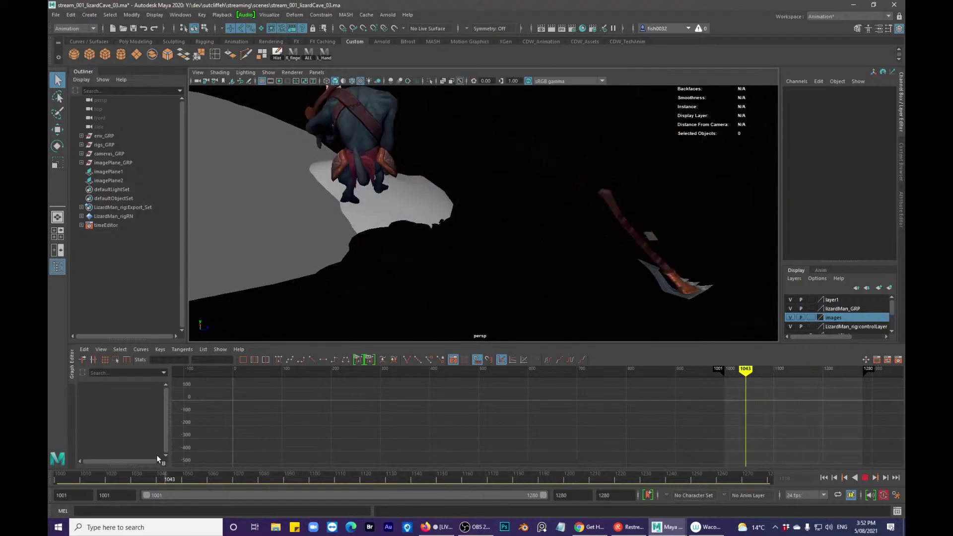
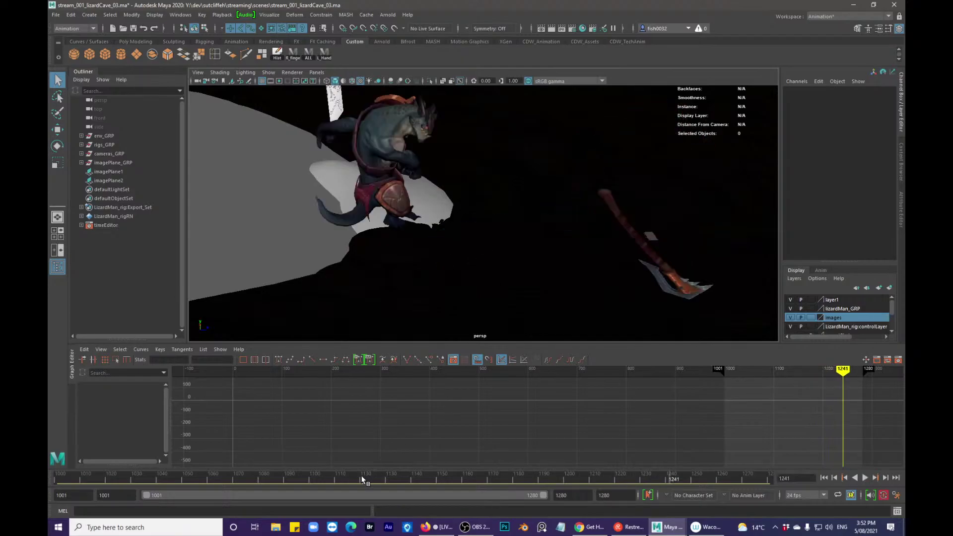
- Key the left leg IK control at frame 1162 to hold the planted foot pose
key(Escape)
click(382, 225)
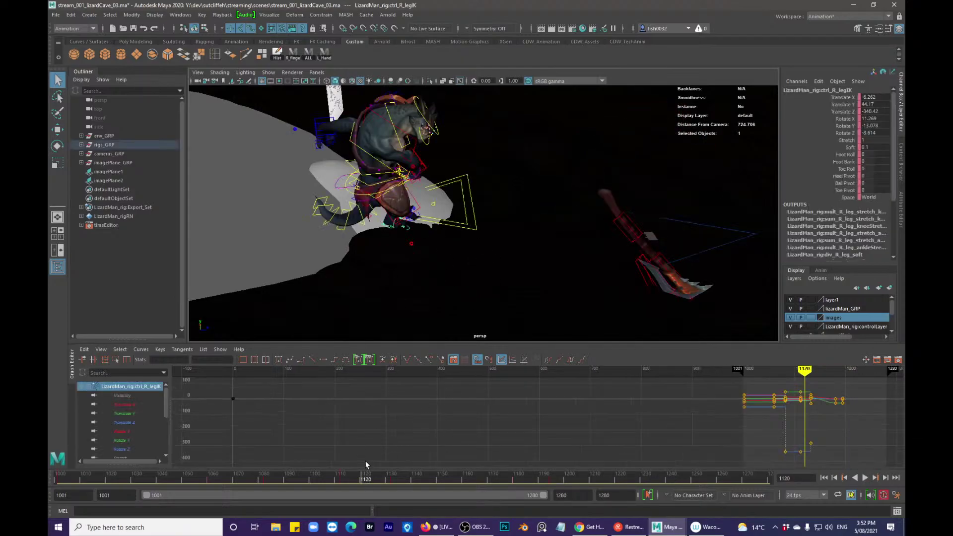
click(392, 479)
drag(392, 479, 442, 480)
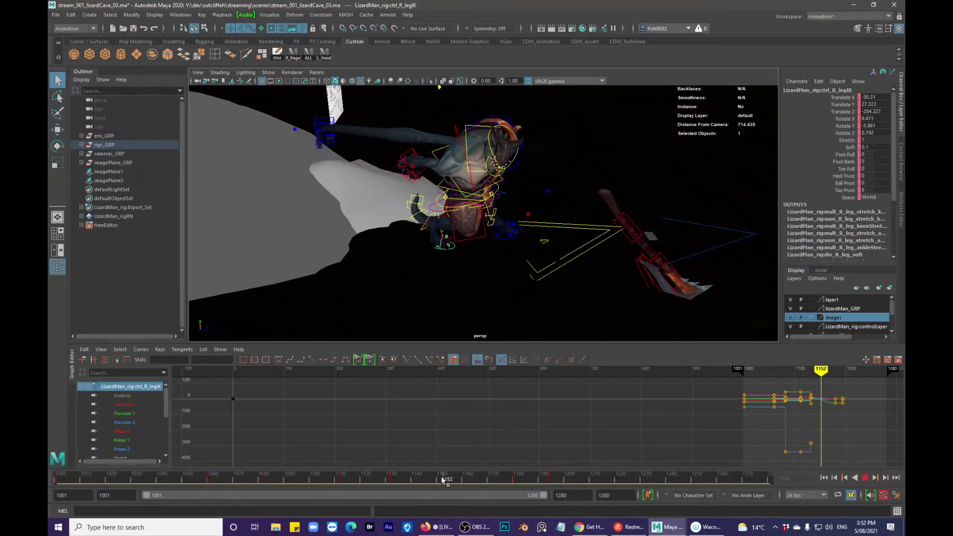
click(503, 239)
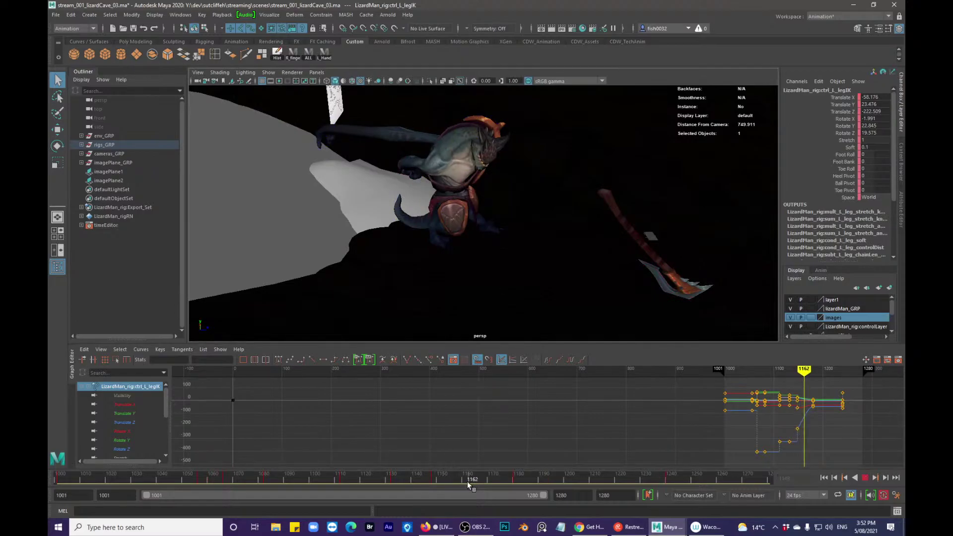
key(s)
drag(468, 479, 515, 479)
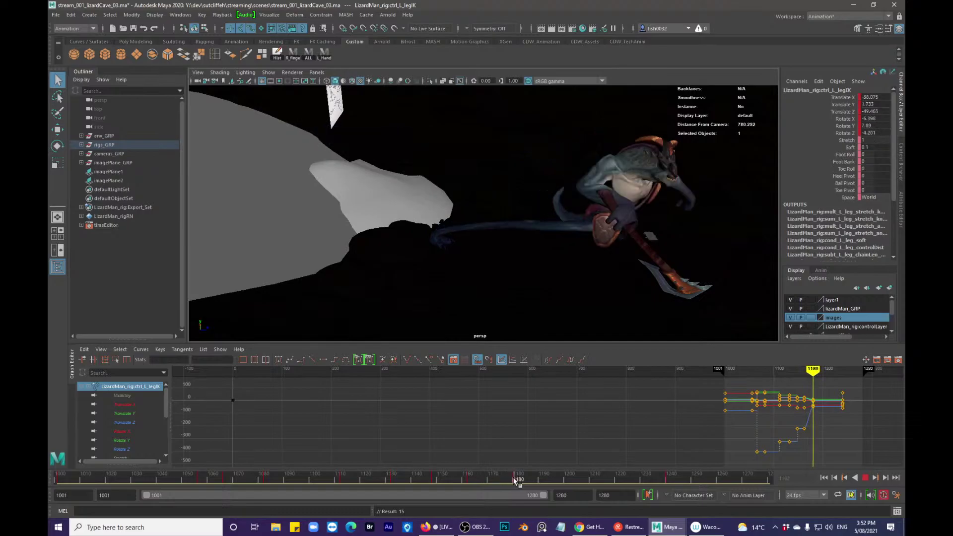
- Shift the left leg IK's hold key at frame 1162 a few frames later on the timeline
key(comma)
key(comma)
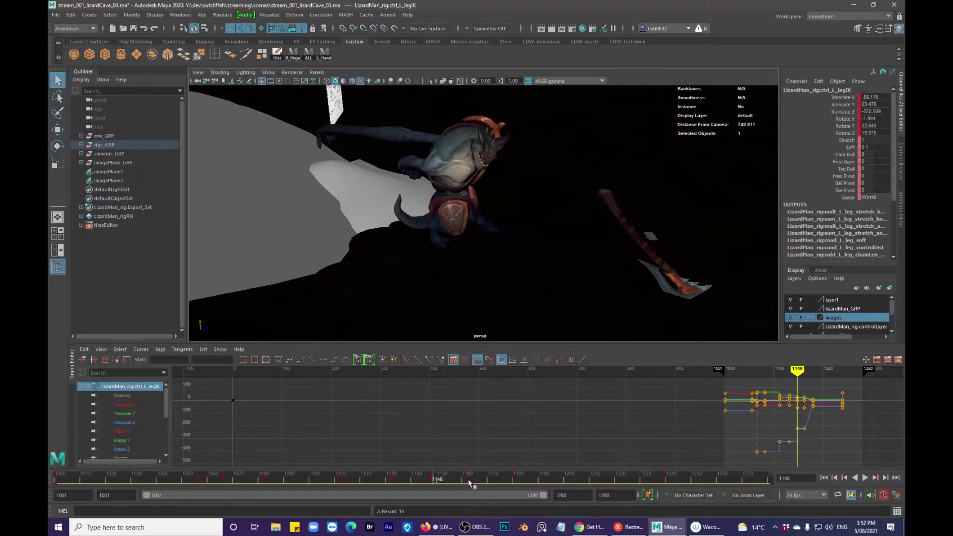
click(469, 480)
shift+click(469, 479)
drag(469, 480, 484, 480)
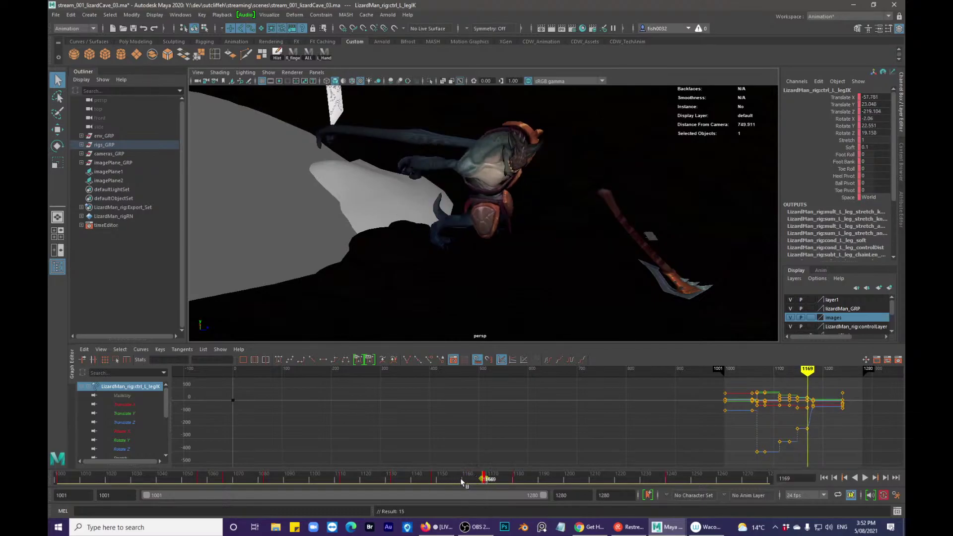
- Check the right leg IK's timing through playback, then review the step from the front around frames 1133 to 1149
key(alt+v)
key(alt+1)
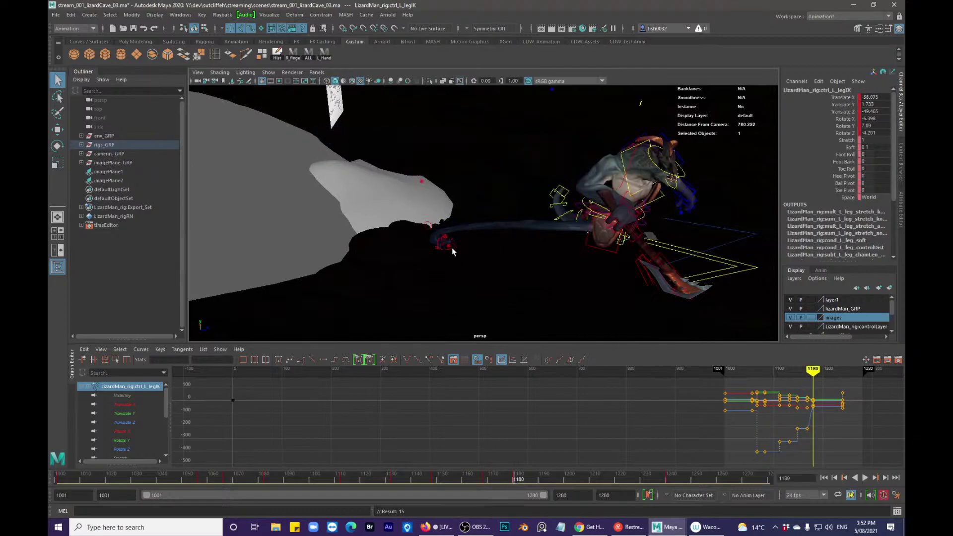
click(451, 248)
key(alt+1)
alt+drag(563, 273, 538, 254)
key(comma)
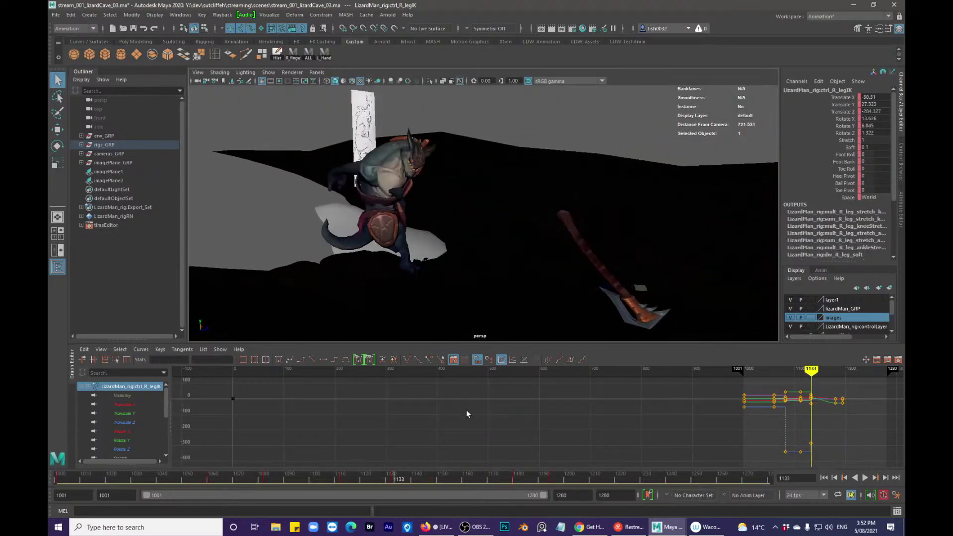
alt+drag(475, 336, 455, 296)
drag(328, 484, 435, 475)
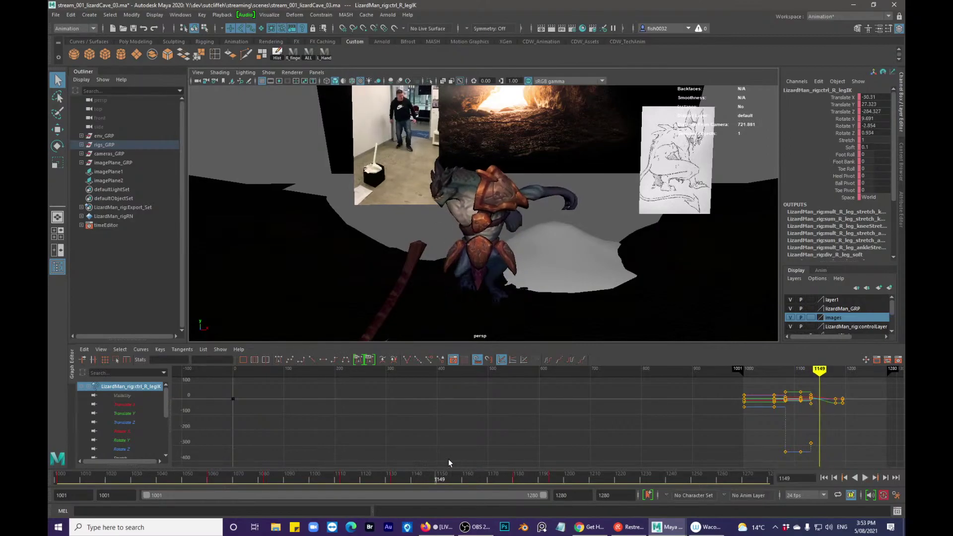
- Reposition the left leg pole vector in front of the knee at frame 1148, moving it to about Translate X -28 and forward
key(f)
alt+right_drag(553, 275, 527, 195)
alt+drag(531, 196, 579, 233)
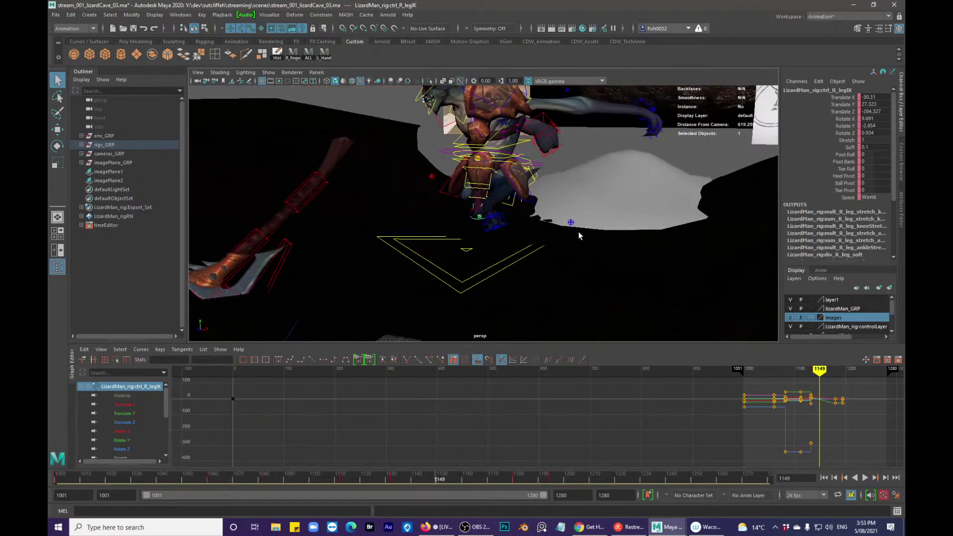
click(570, 223)
alt+right_drag(571, 223, 545, 224)
key(alt+comma)
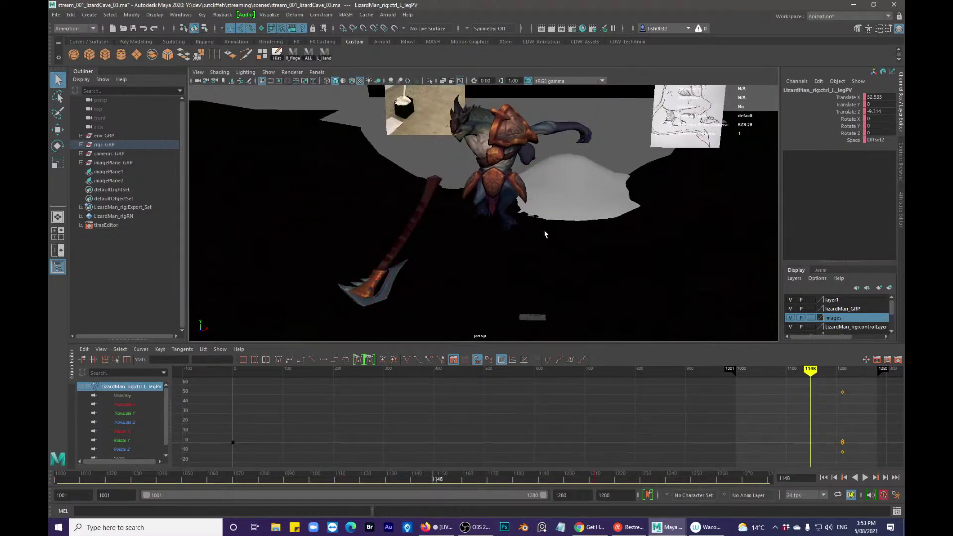
drag(612, 227, 539, 230)
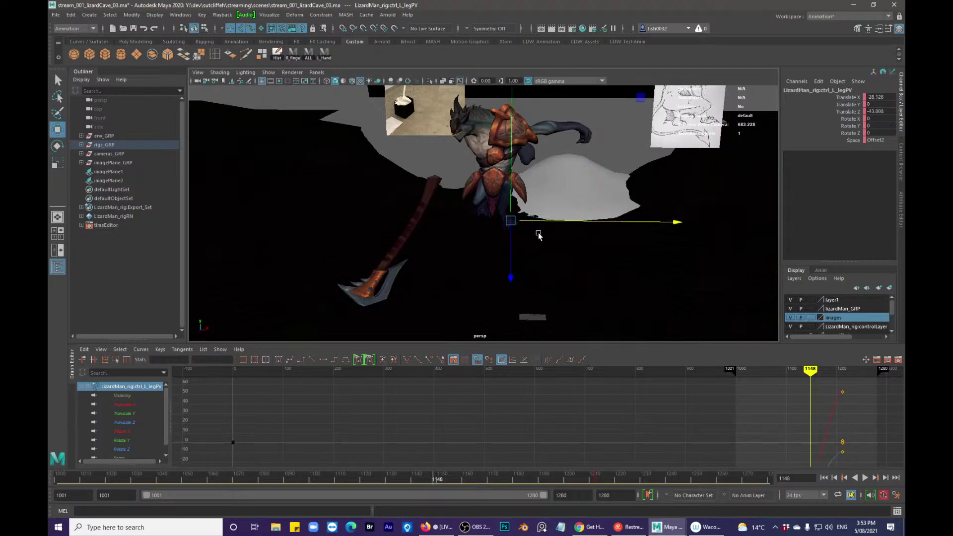
drag(513, 275, 513, 293)
key(q)
- Rotate the left leg IK control at frame 1148 to level the foot, to about Rotate X -3.2, Y -1.8 and Z -2.6
alt+drag(516, 228, 539, 230)
click(520, 239)
key(e)
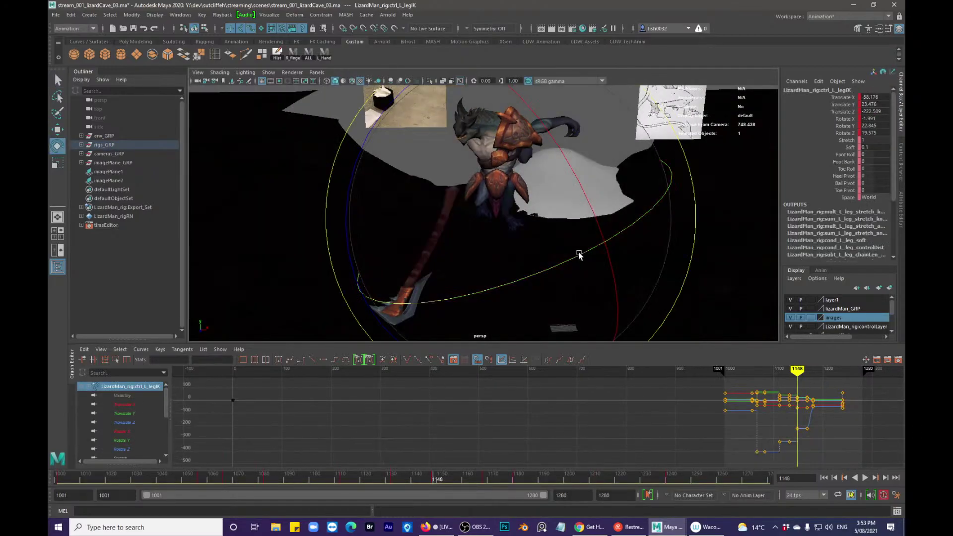
drag(579, 255, 535, 264)
drag(634, 125, 652, 187)
drag(614, 260, 603, 277)
key(w)
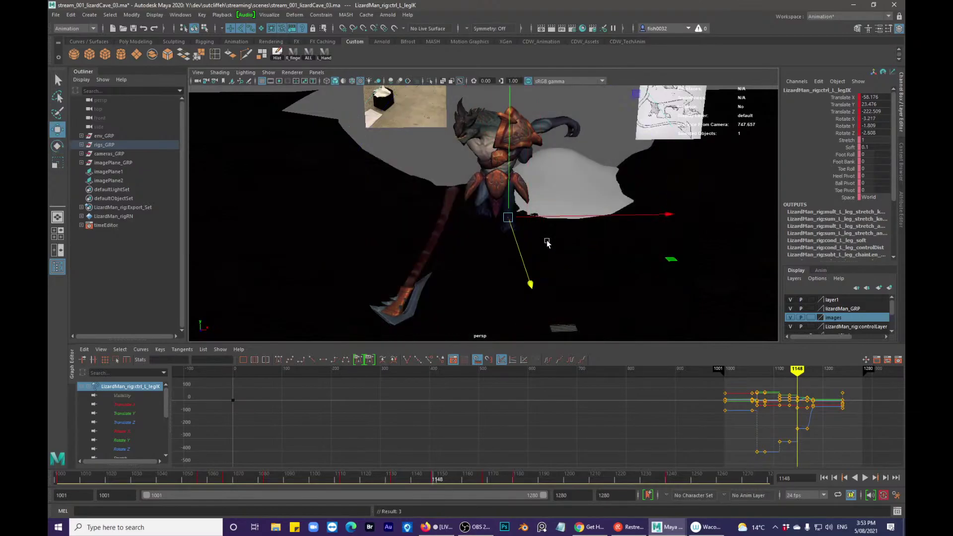
- Refine the left foot at frame 1148, rotating it to about Rotate X 2.7 and Y -1.5 and shifting it slightly inward
key(e)
key(f)
alt+right_drag(437, 224, 233, 217)
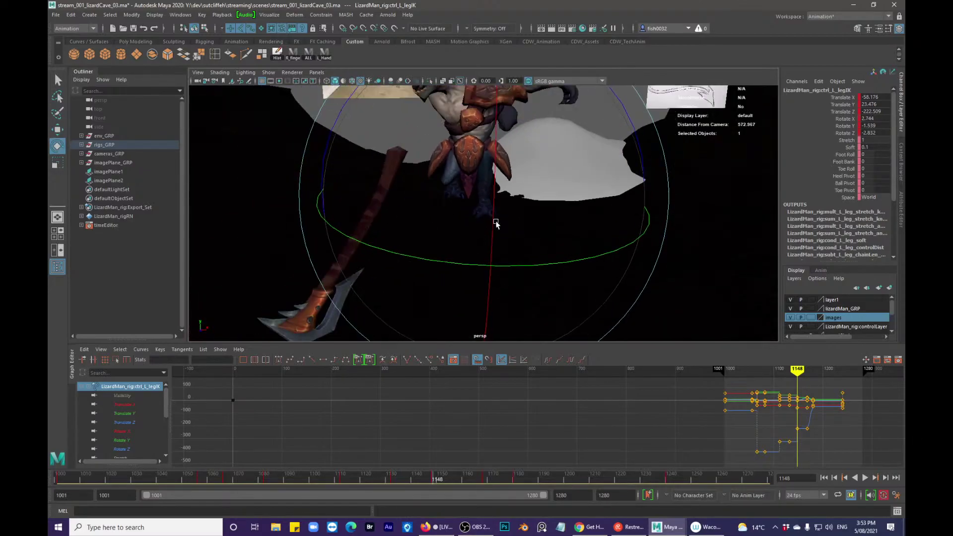
key(w)
alt+drag(496, 221, 564, 219)
key(q)
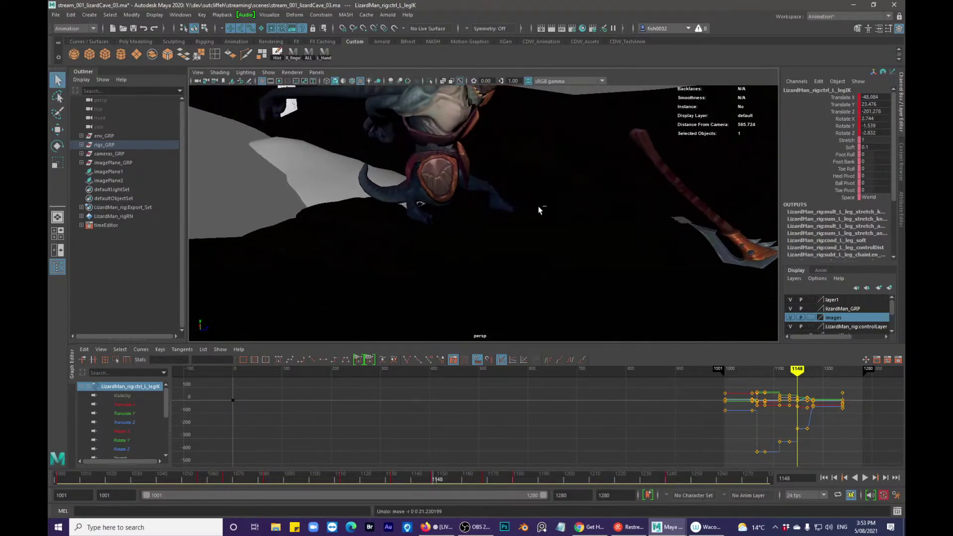
mouse_move(510, 214)
alt+mouse_down()
mouse_move(468, 215)
mouse_move(505, 220)
alt+mouse_up()
- Reposition the left leg pole vector at frame 1148 to about Translate X -17 and Translate Z -12.9
key(alt+1)
key(q)
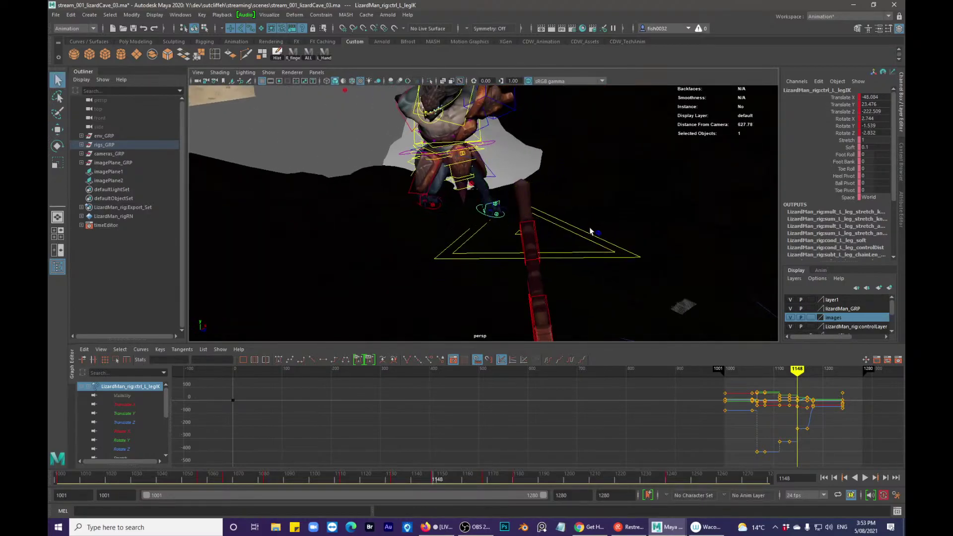
click(600, 229)
key(alt+1)
alt+drag(600, 230, 565, 250)
key(w)
drag(527, 285, 566, 232)
key(q)
mouse_move(461, 226)
alt+mouse_down()
mouse_move(544, 220)
mouse_move(515, 192)
mouse_move(478, 236)
mouse_move(536, 239)
mouse_move(496, 247)
mouse_move(483, 240)
mouse_move(483, 221)
mouse_move(430, 240)
mouse_move(469, 232)
alt+mouse_up()
key(alt+1)
alt+right_drag(477, 232, 460, 230)
key(alt+1)
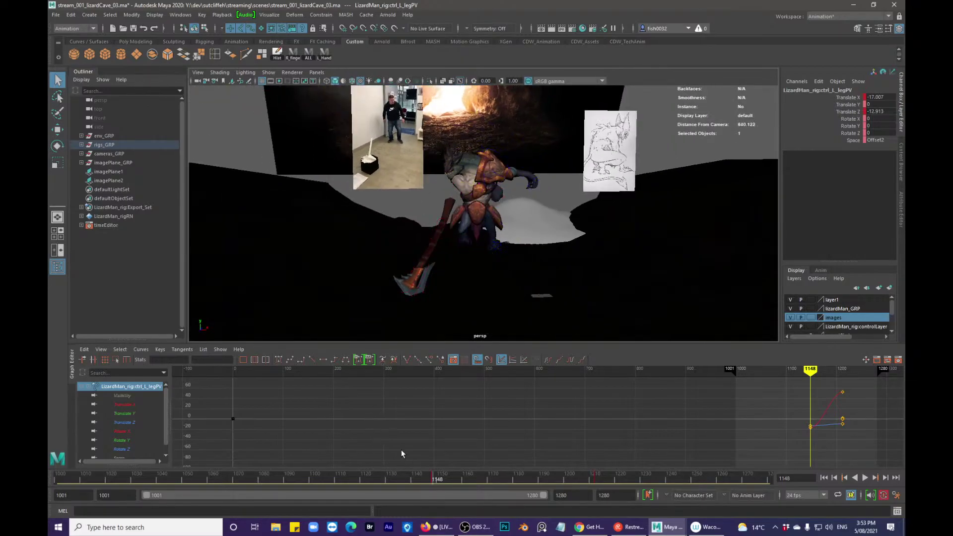
- Play back the animation to check the left knee and foot placement through the step
key(alt+v)
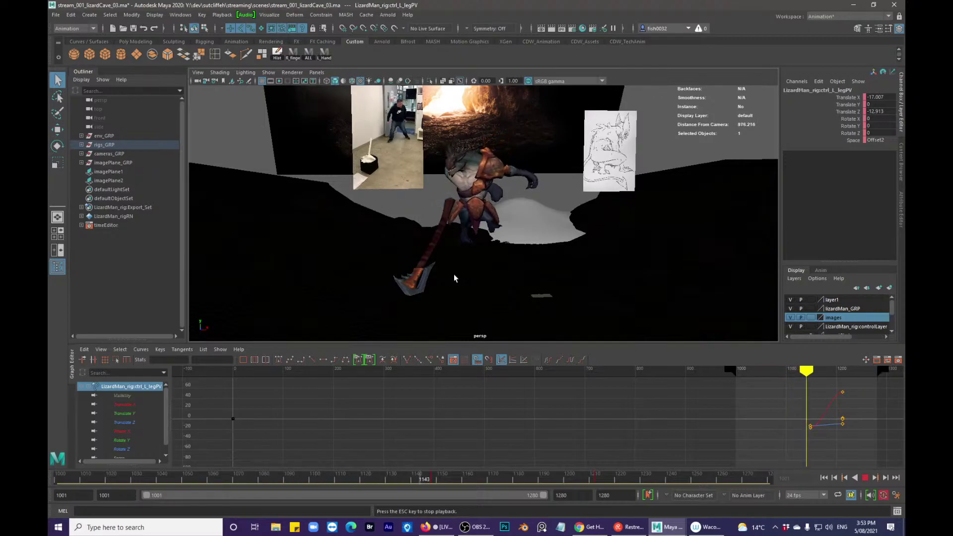
key(Escape)
alt+right_drag(483, 264, 558, 321)
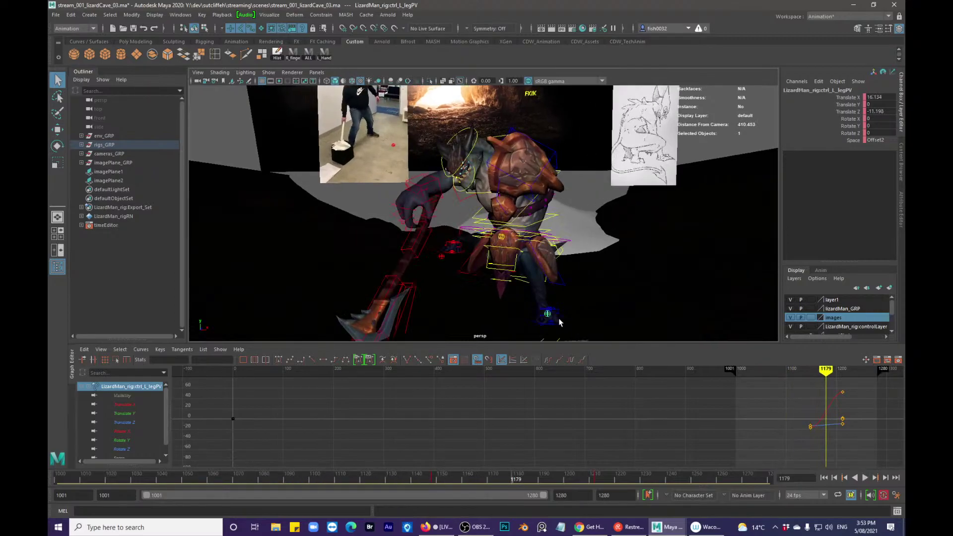
- Compare the left leg IK's keyed poses and delete its key at frame 1168
click(556, 322)
drag(407, 478, 345, 479)
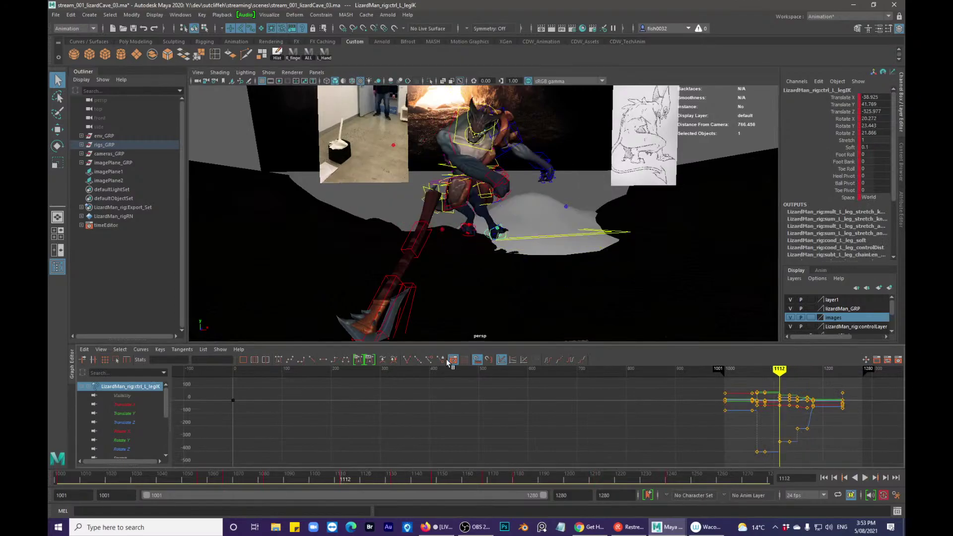
key(period)
key(period)
key(period)
key(comma)
key(period)
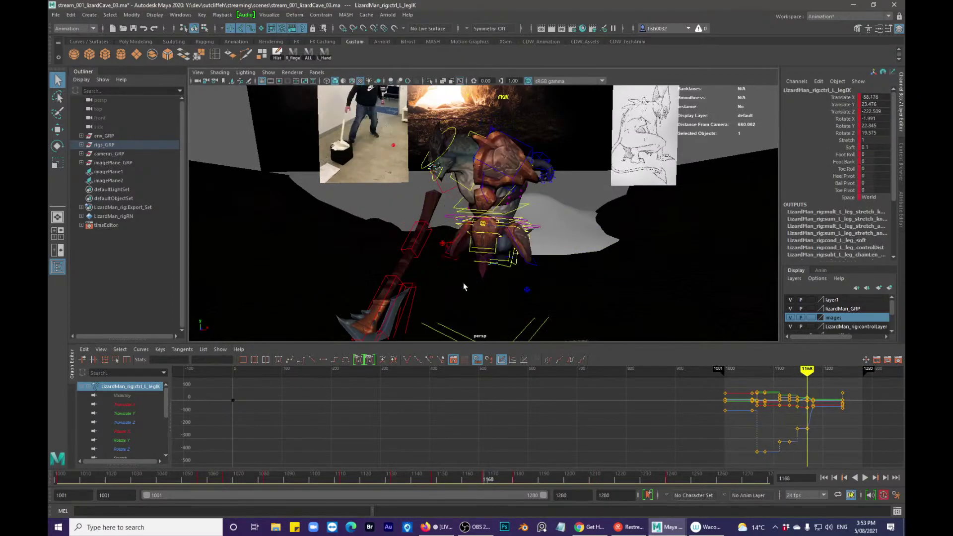
key(comma)
key(period)
alt+drag(471, 255, 559, 304)
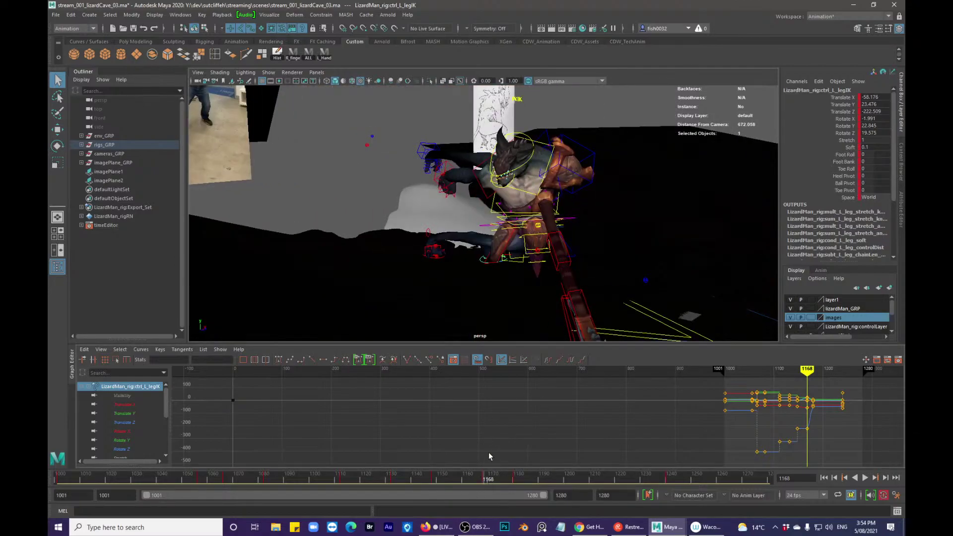
right_click(485, 477)
click(505, 337)
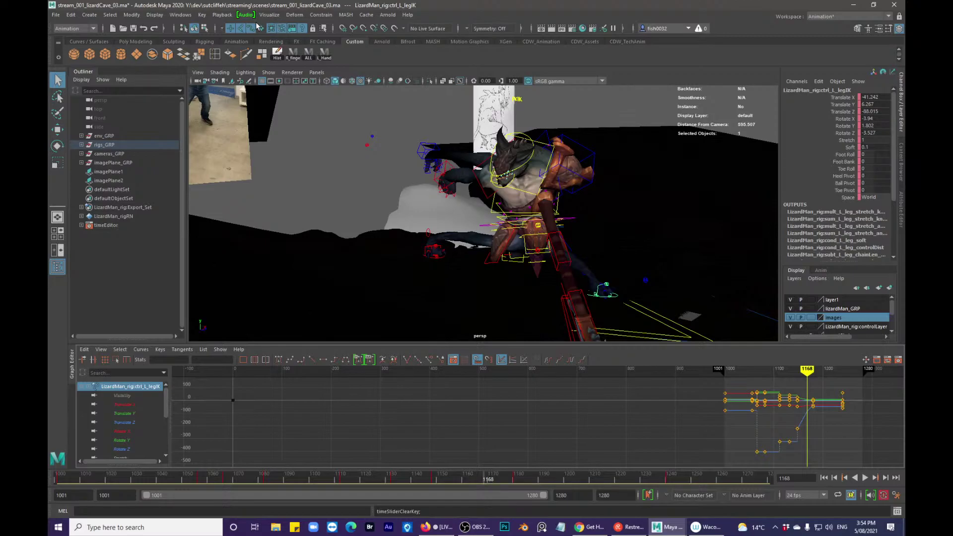
- Review the left leg's step from several angles with the rig controls hidden, including playback between frames 1148 and 1168
alt+right_drag(516, 281, 546, 232)
alt+middle_drag(547, 231, 441, 190)
alt+drag(441, 190, 545, 253)
alt+drag(473, 253, 501, 243)
alt+right_drag(501, 243, 392, 250)
alt+drag(392, 249, 459, 239)
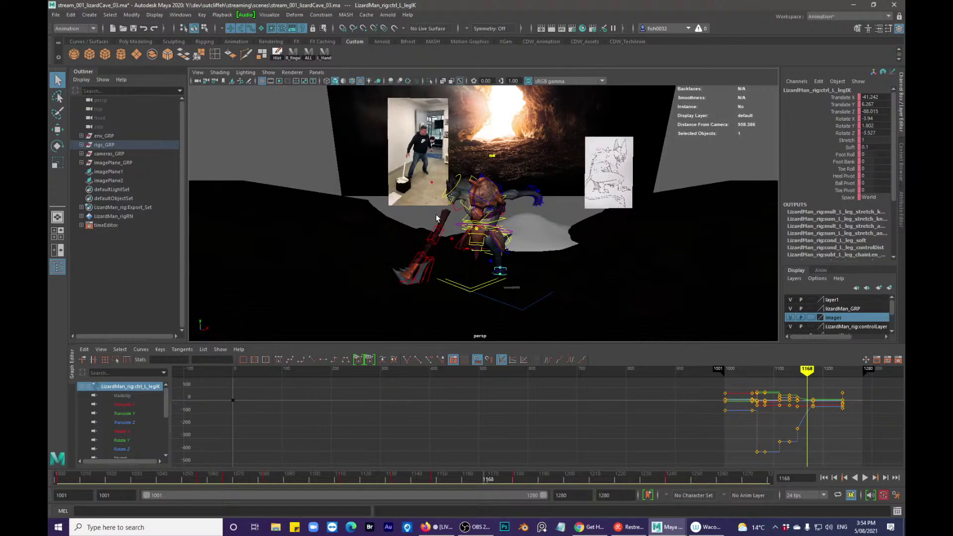
key(alt+1)
alt+right_drag(495, 215, 537, 243)
alt+drag(537, 243, 552, 264)
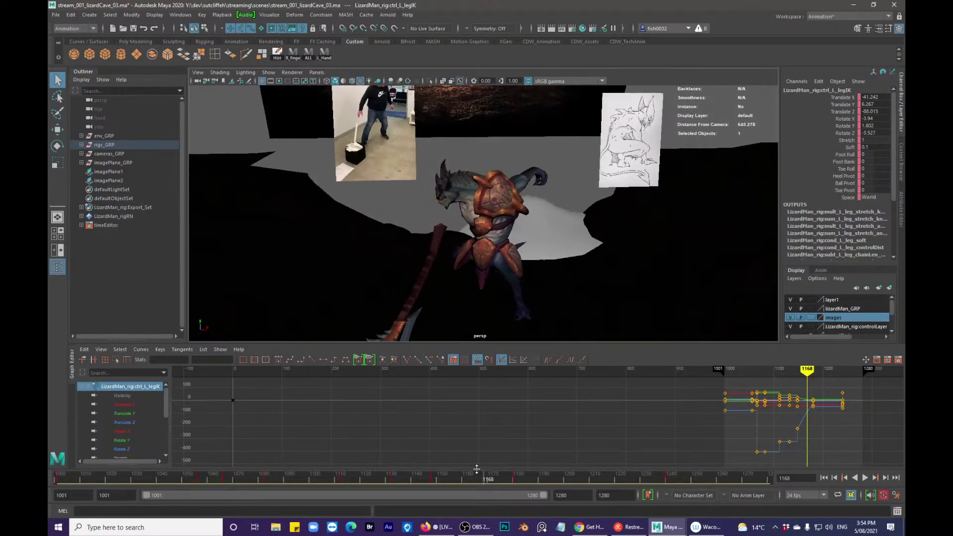
drag(458, 474, 431, 476)
key(alt+v)
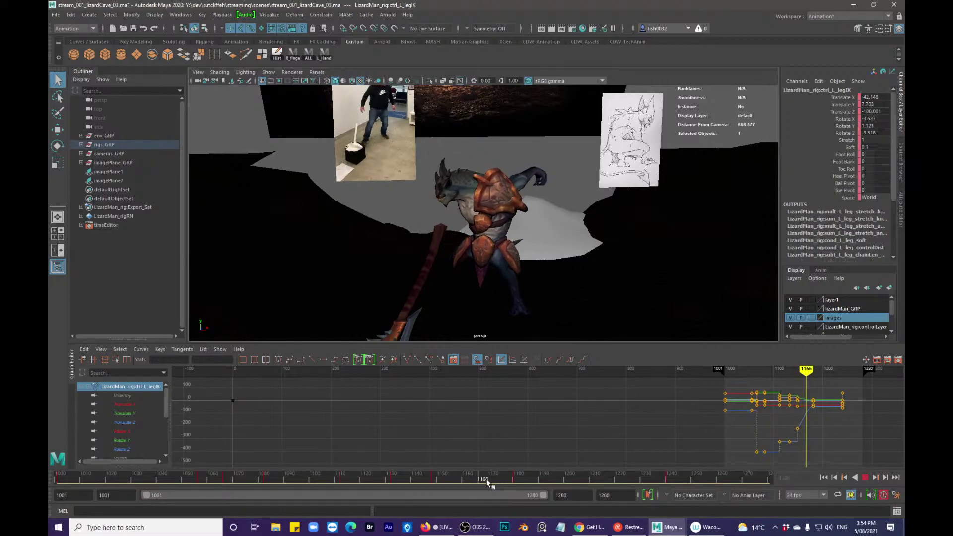
click(435, 477)
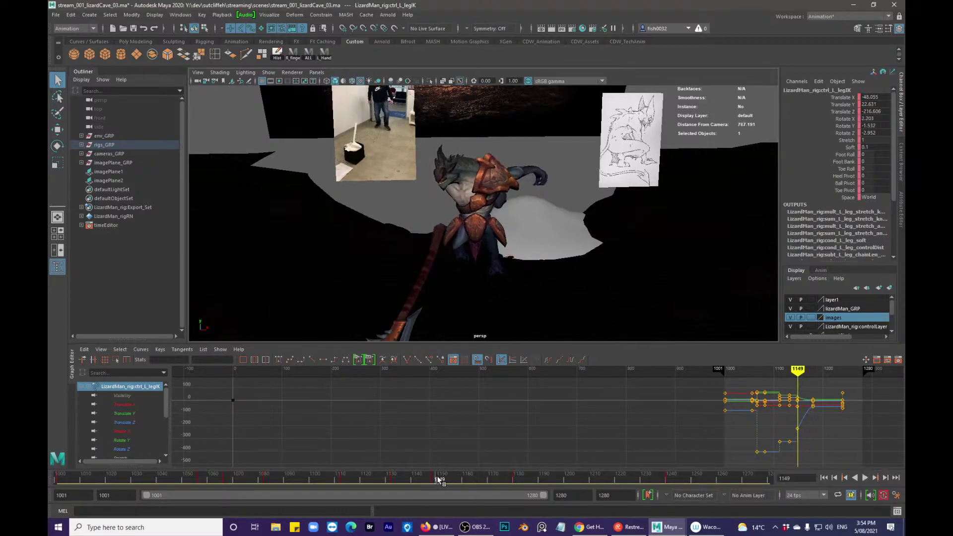
right_click(438, 480)
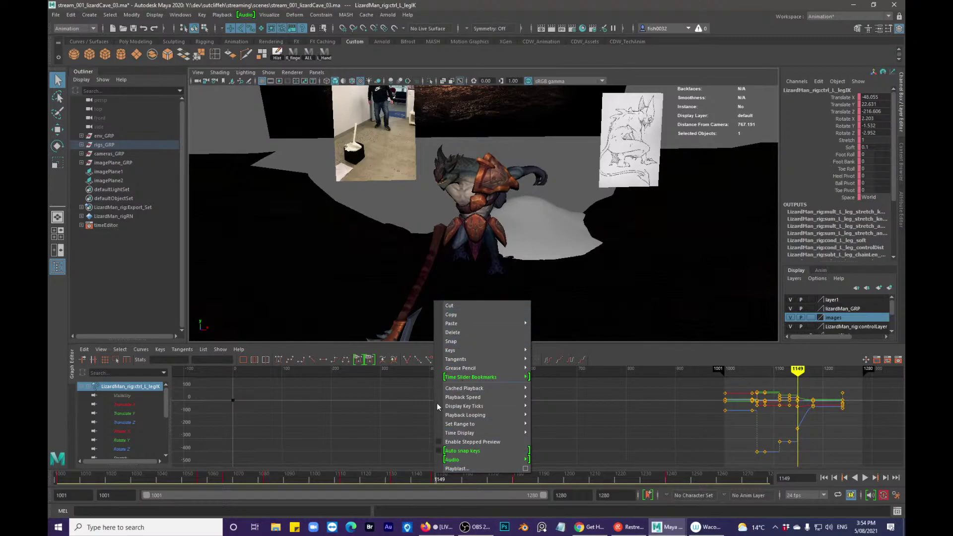
mouse_move(458, 325)
click(438, 476)
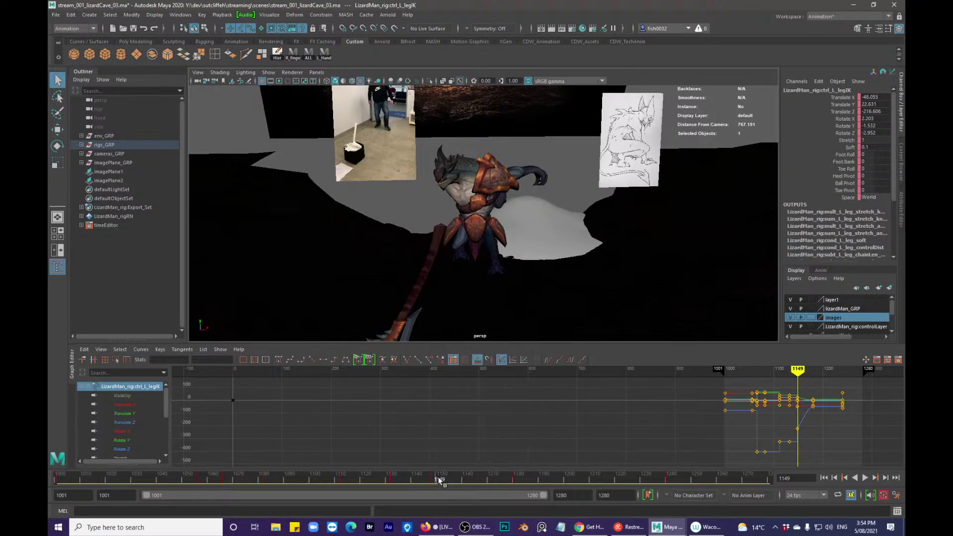
click(435, 479)
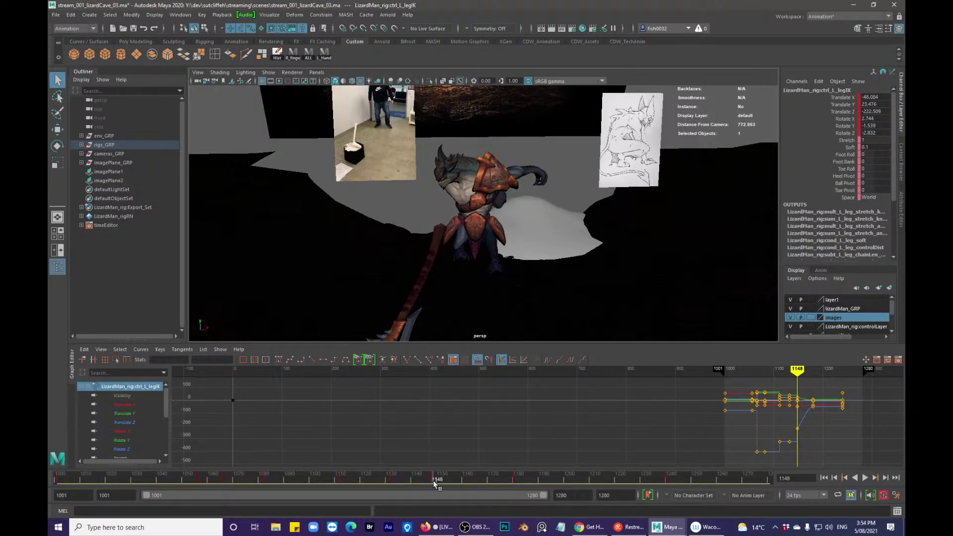
key(alt+v)
key(ctrl+z)
key(ctrl+z)
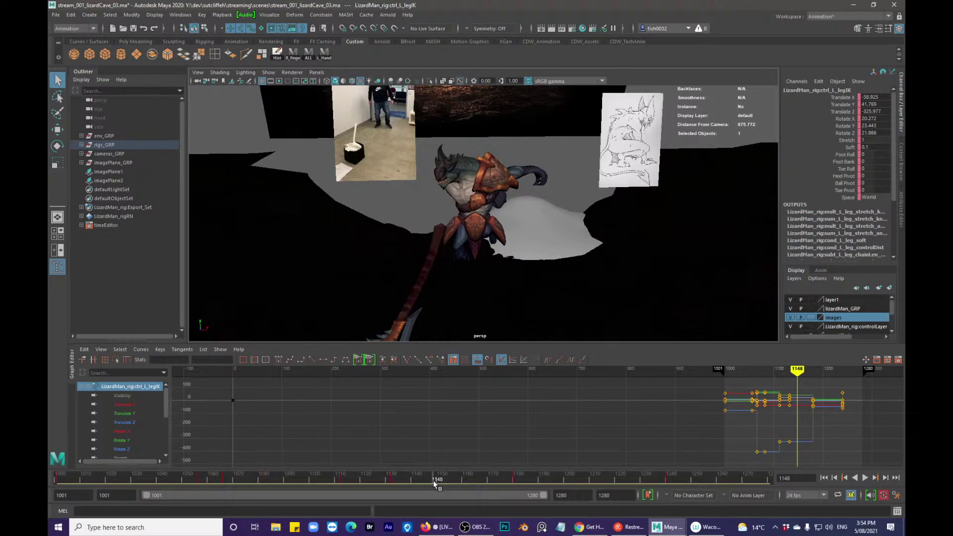
mouse_move(433, 481)
mouse_down()
mouse_move(453, 479)
mouse_move(431, 479)
mouse_up()
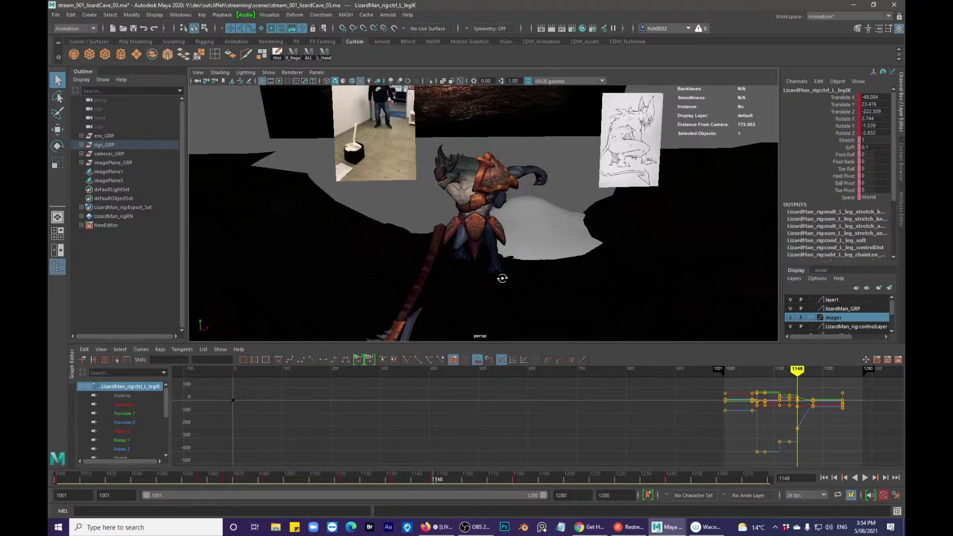
- Key the left leg IK's frame 1148 pose again at frame 1168 to hold the foot, and check it in playback
alt+drag(502, 279, 518, 302)
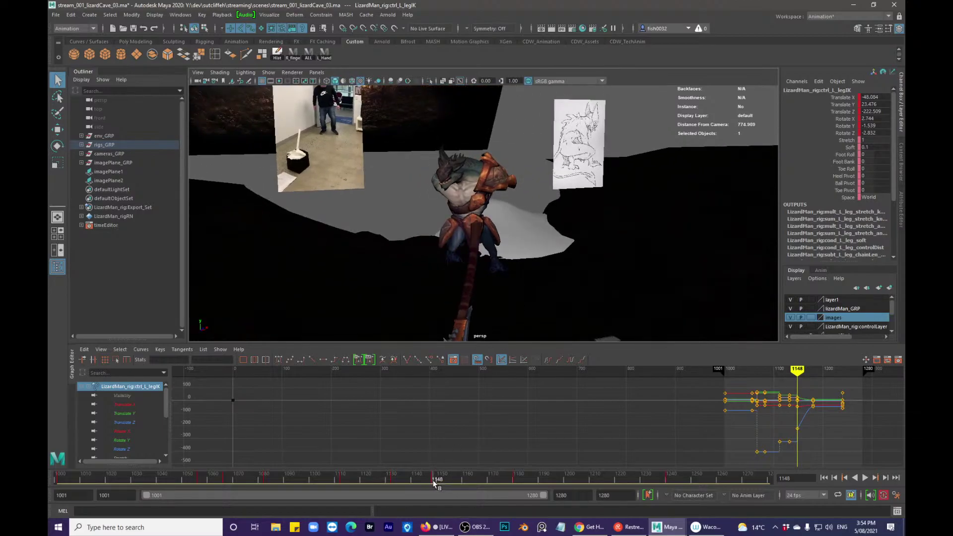
alt+drag(501, 314, 485, 294)
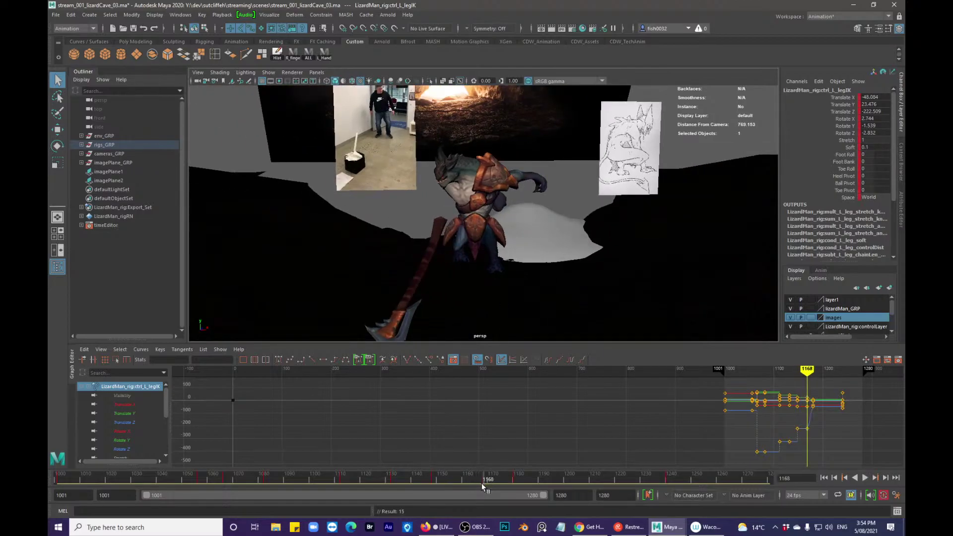
key(alt+v)
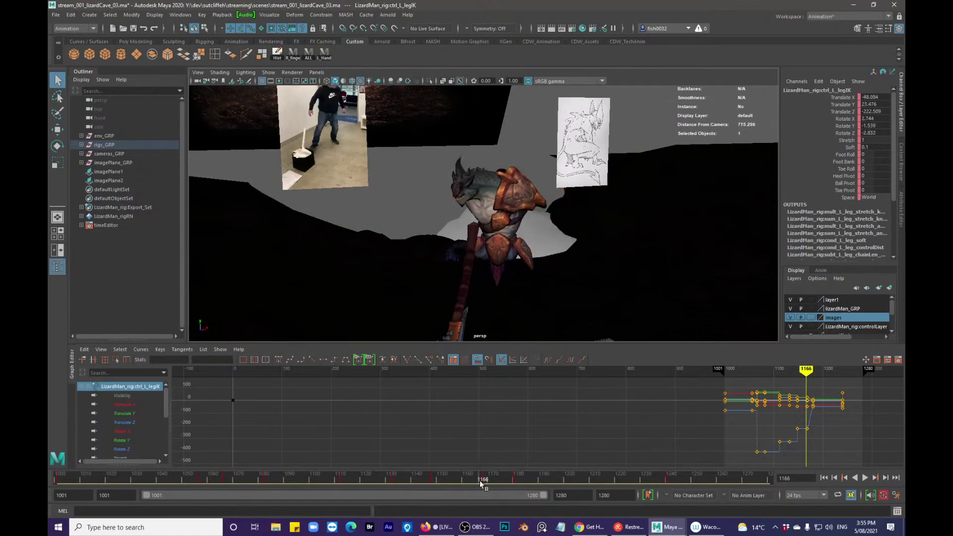
double_click(486, 479)
click(484, 484)
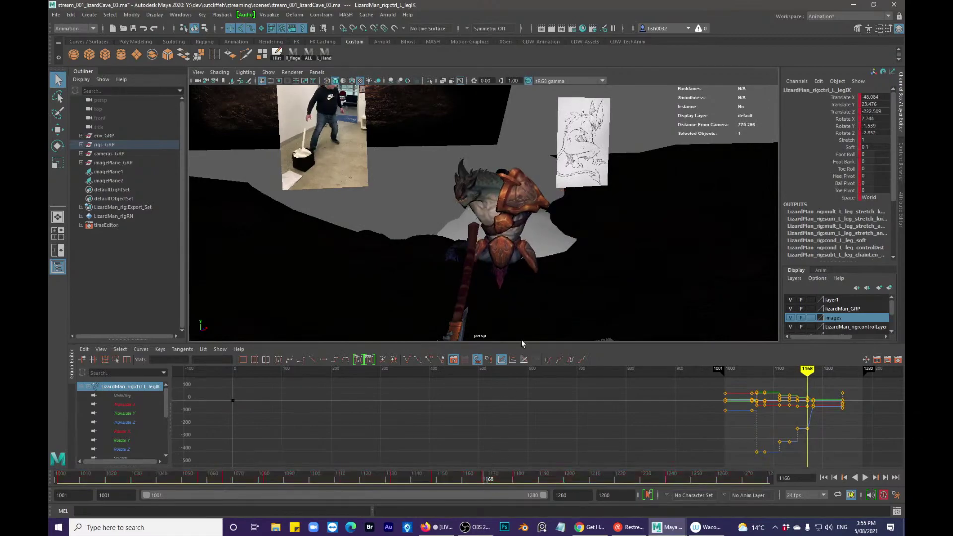
- Select the right leg IK control and check its step timing through playback from around frame 1133
alt+drag(521, 339, 463, 275)
click(449, 267)
key(w)
key(bracketleft)
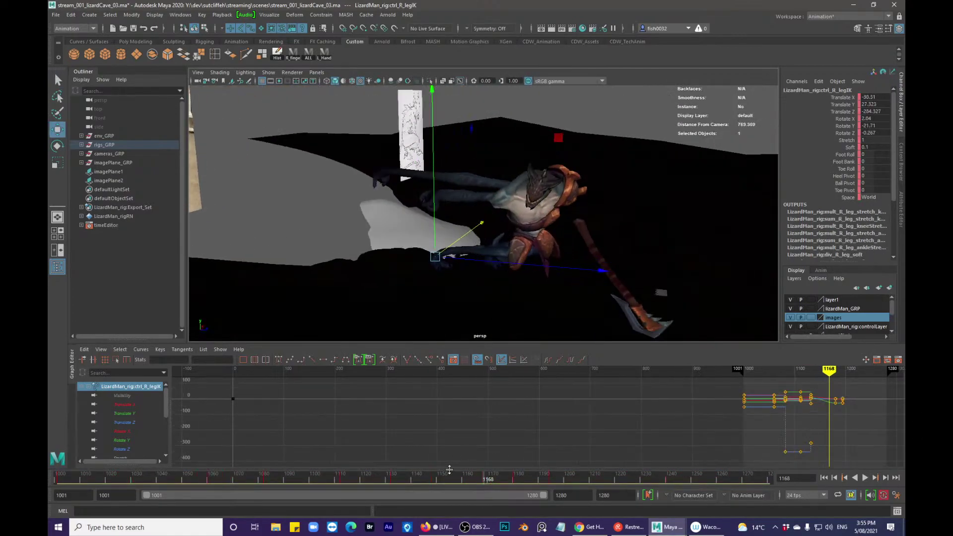
click(397, 482)
key(alt+v)
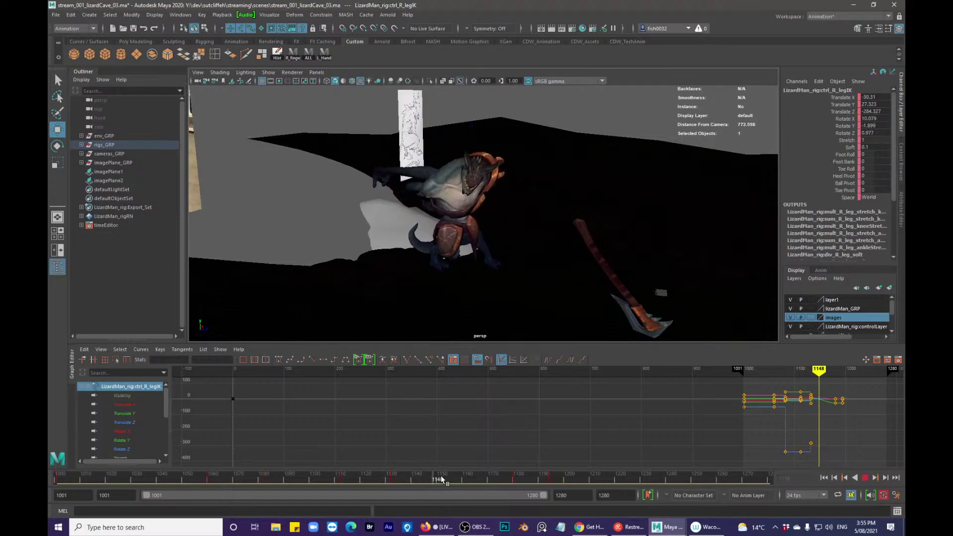
key(alt+v)
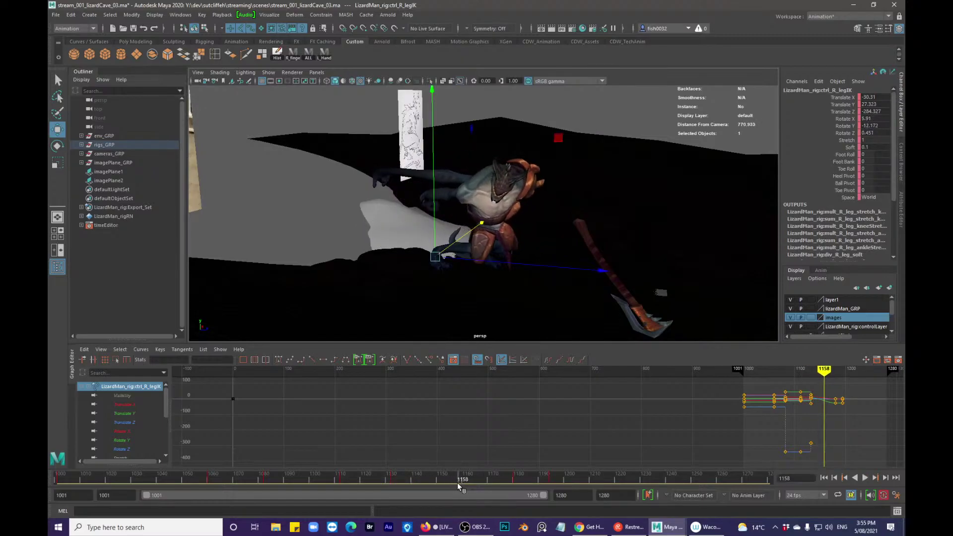
- Key the right leg IK at frame 1148 and move the foot forward at frame 1162 to about Translate X -37.5, Y 11.9, Z -164.6
click(432, 485)
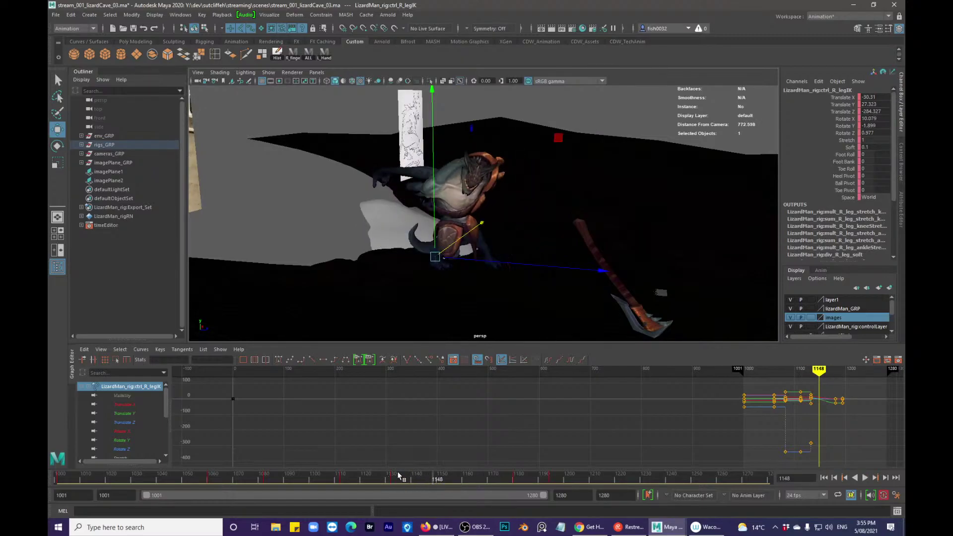
click(395, 484)
drag(394, 483, 469, 484)
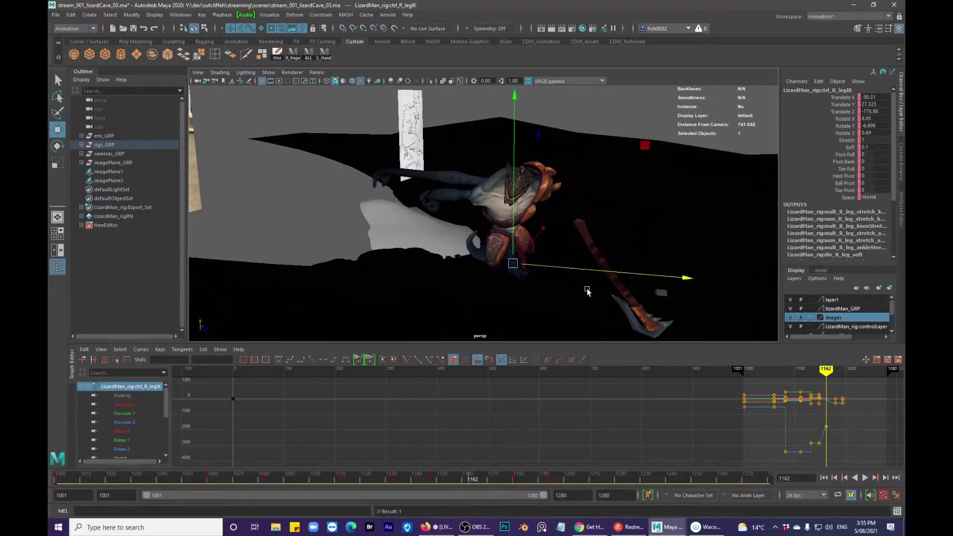
key(f)
alt+right_drag(634, 275, 441, 223)
alt+drag(645, 99, 478, 231)
drag(429, 187, 520, 285)
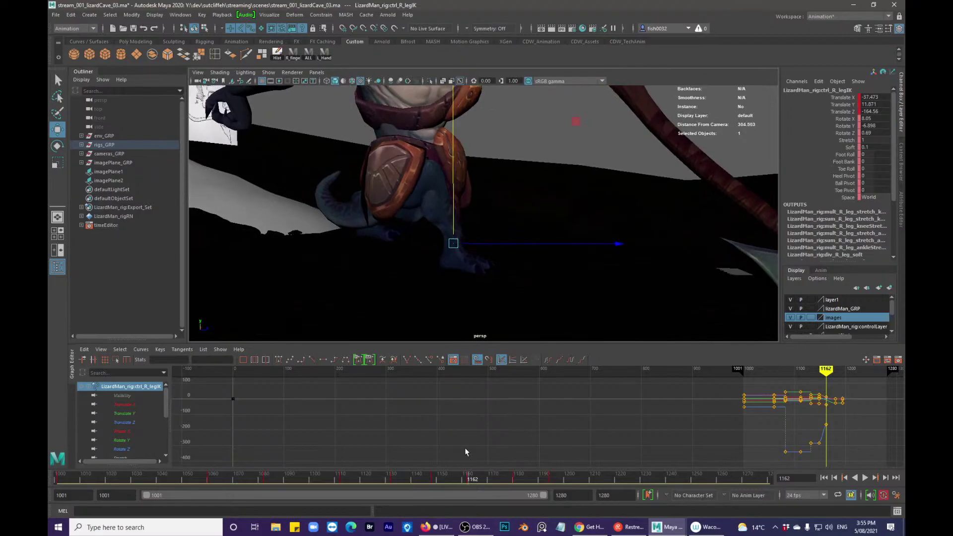
- Rotate the right leg IK control at frame 1158 to about Rotate X -19 to tilt the toes up
key(alt+comma)
key(alt+comma)
key(alt+comma)
key(alt+comma)
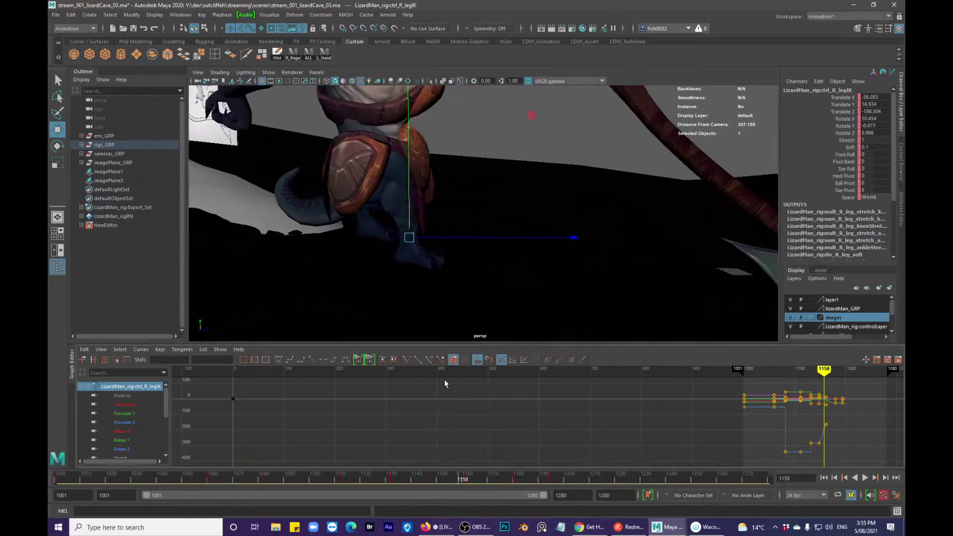
key(e)
drag(549, 234, 500, 229)
key(q)
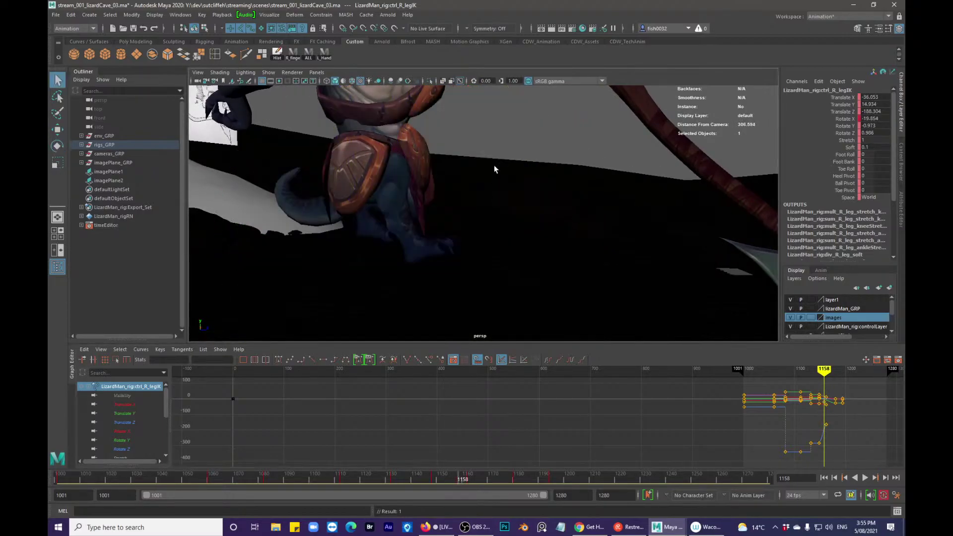
- Examine the right foot's motion frame by frame between frames 1159 and 1153
key(alt+period)
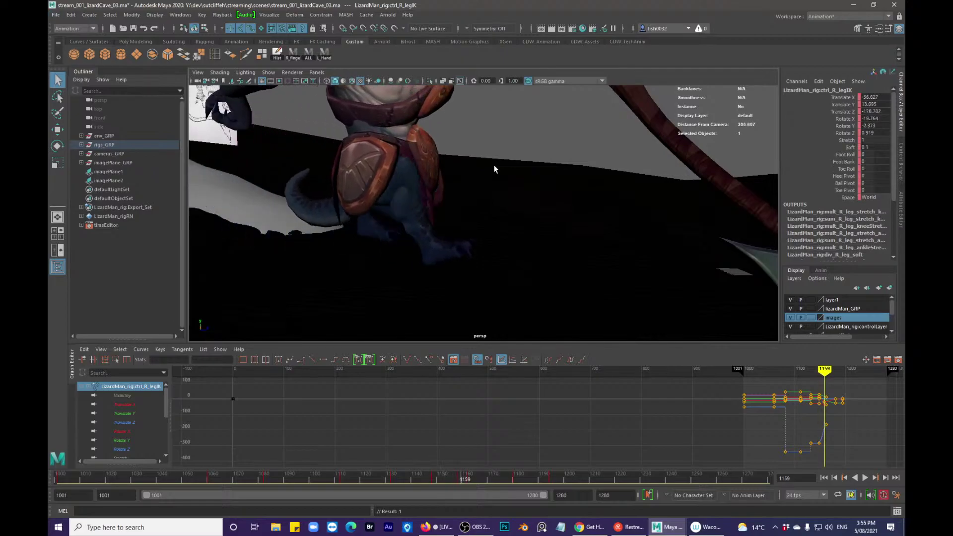
key(alt+comma)
key(alt+comma)
key(alt+comma)
key(alt+comma)
key(alt+comma)
key(alt+comma)
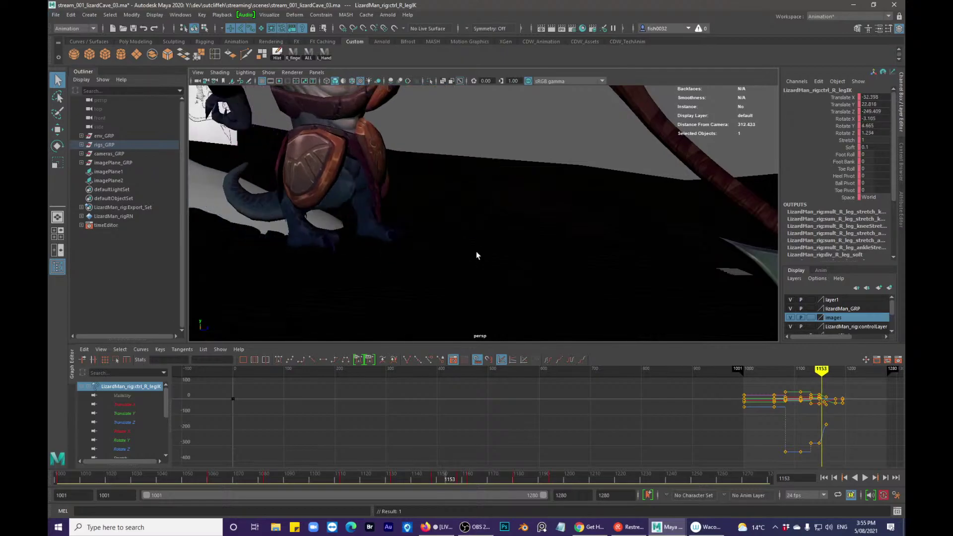
- Pose the right leg IK control at frame 1152 with about Rotate X 19.1, Translate Y 21.7 and Translate Z -267.6
key(alt+comma)
alt+right_drag(409, 199, 439, 237)
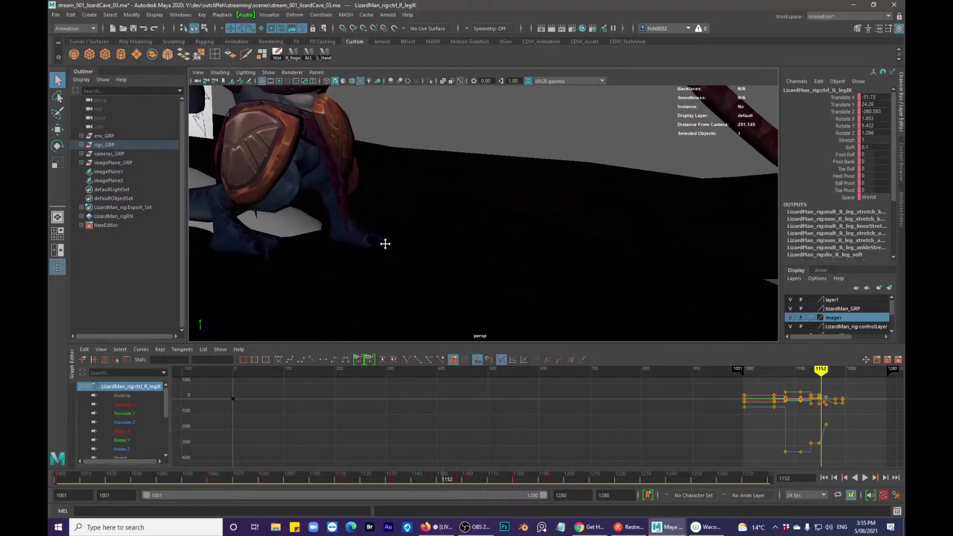
alt+middle_drag(385, 242, 478, 232)
key(e)
drag(479, 233, 564, 252)
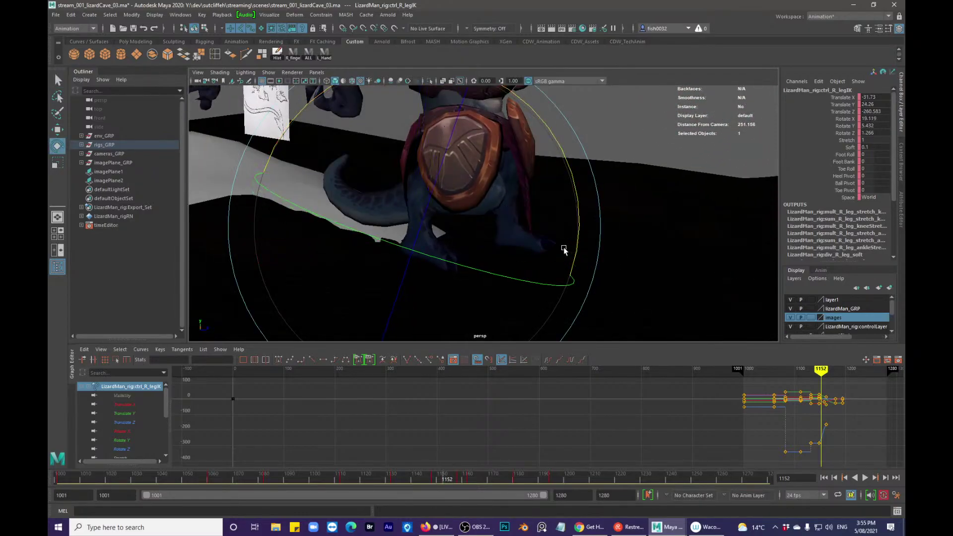
key(w)
drag(507, 227, 490, 226)
click(411, 193)
key(e)
key(ctrl+z)
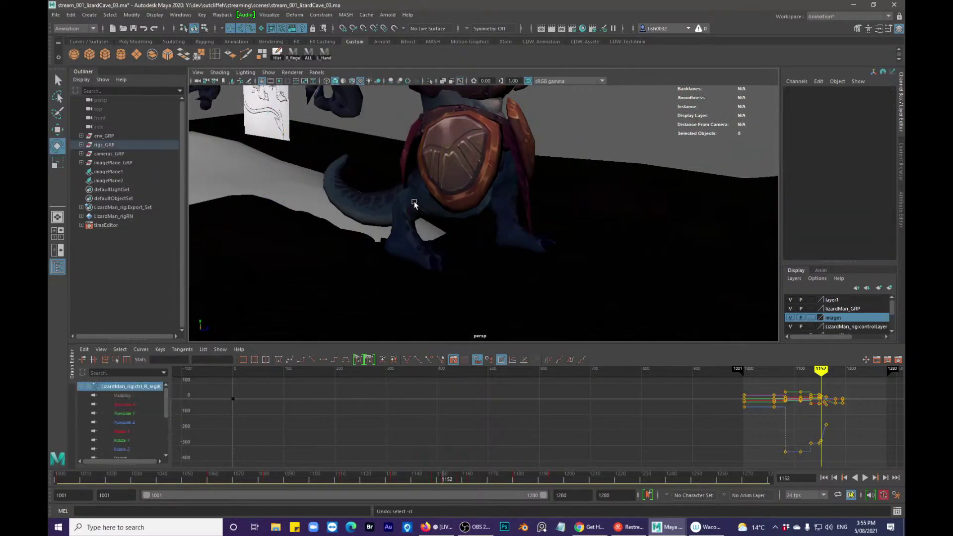
key(w)
drag(406, 202, 406, 212)
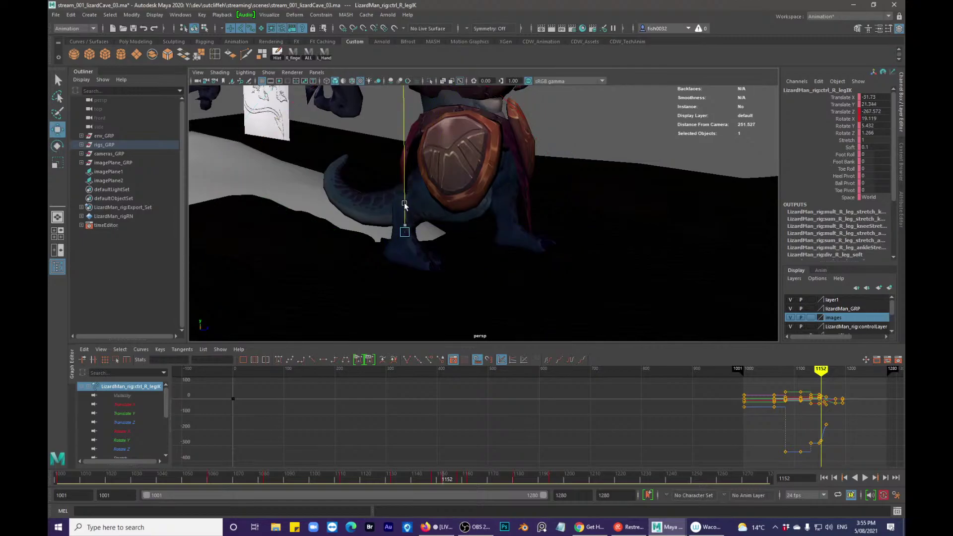
- Examine the right foot's motion frame by frame around frames 1152 to 1156
key(q)
key(comma)
key(alt+period)
key(alt+period)
key(alt+period)
key(alt+period)
key(alt+period)
key(alt+period)
key(alt+period)
key(alt+period)
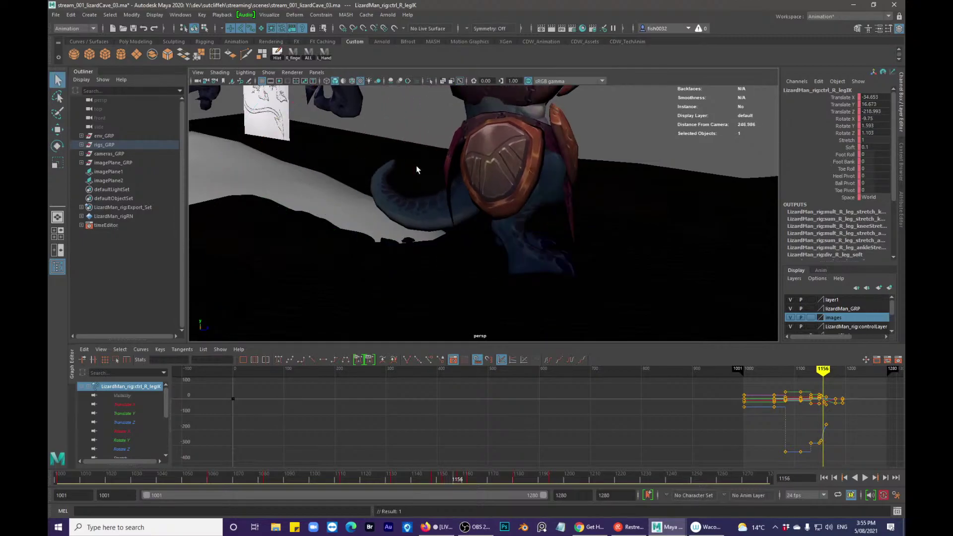
key(alt+comma)
key(alt+comma)
key(alt+comma)
key(alt+comma)
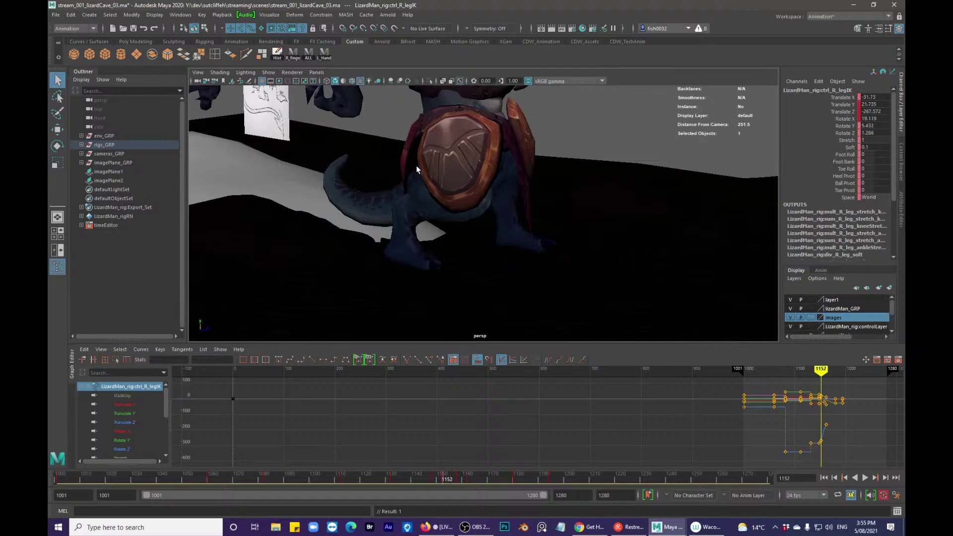
- Refine the right leg IK control at frame 1152 to about Translate Y 26.6, Z -269.7 and Rotate X 31.8, Y 4.3, Z 3.4
key(e)
drag(558, 195, 564, 217)
key(w)
drag(406, 202, 407, 188)
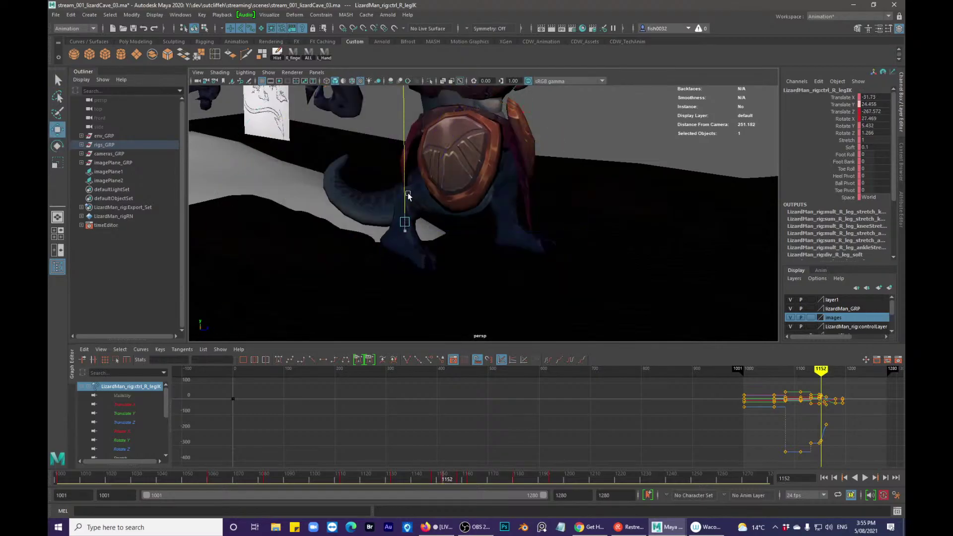
drag(458, 223, 449, 223)
key(e)
drag(402, 191, 405, 195)
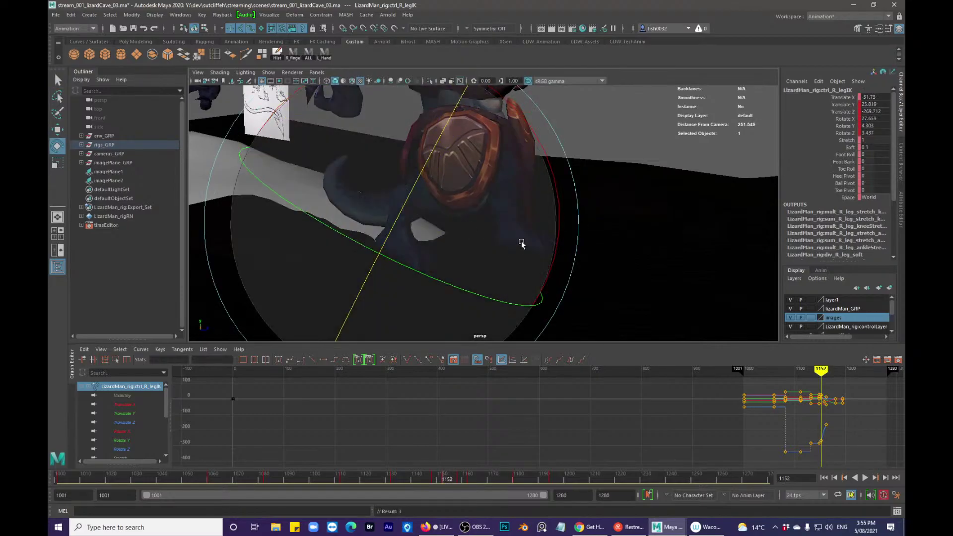
drag(556, 234, 556, 240)
key(w)
drag(399, 204, 401, 207)
key(q)
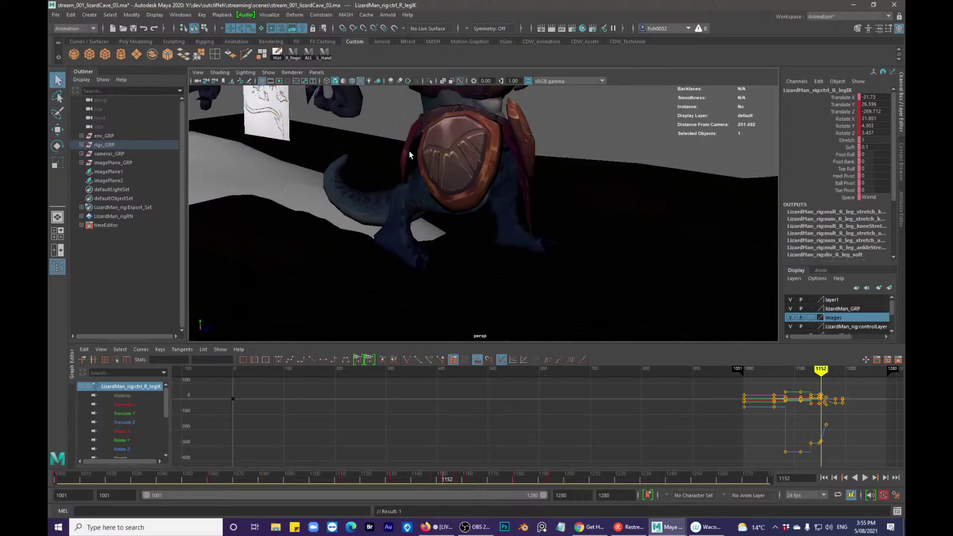
- Examine the right foot's lift and forward step frame by frame between frames 1148 and 1163
key(alt+comma)
key(alt+comma)
key(alt+comma)
key(alt+comma)
key(alt+period)
key(alt+period)
key(alt+period)
key(alt+period)
key(alt+period)
key(alt+period)
key(alt+period)
key(alt+period)
key(alt+period)
key(alt+period)
key(alt+period)
key(alt+period)
key(alt+period)
key(alt+period)
key(alt+period)
key(alt+period)
key(alt+period)
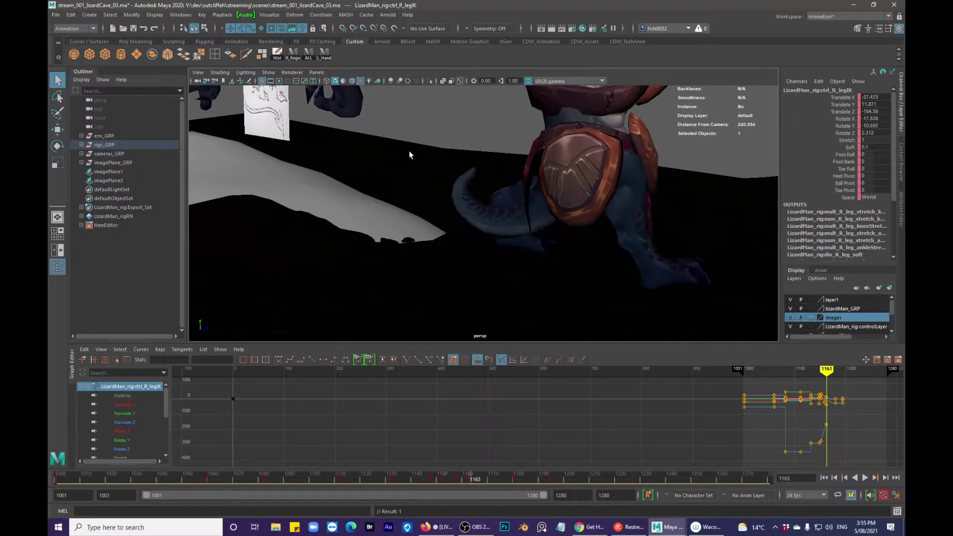
- Rotate the right leg IK control at frame 1162 to about Rotate X -4.3 to adjust the foot's landing tilt
key(alt+comma)
key(alt+comma)
key(alt+comma)
key(e)
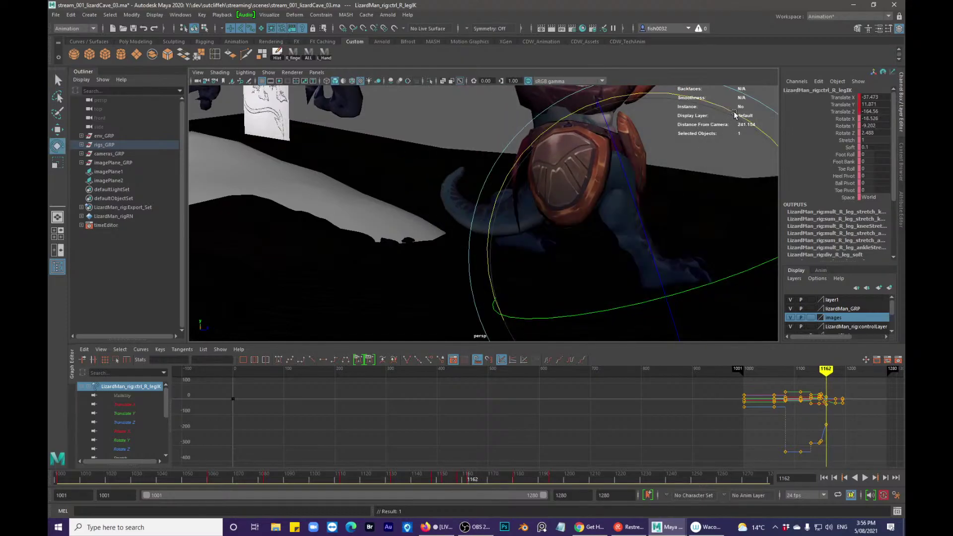
alt+drag(736, 193, 474, 227)
key(q)
- Examine the whole body's movement frame by frame from frame 1161 past 1177, viewed from the side
key(alt+period)
key(alt+period)
key(alt+period)
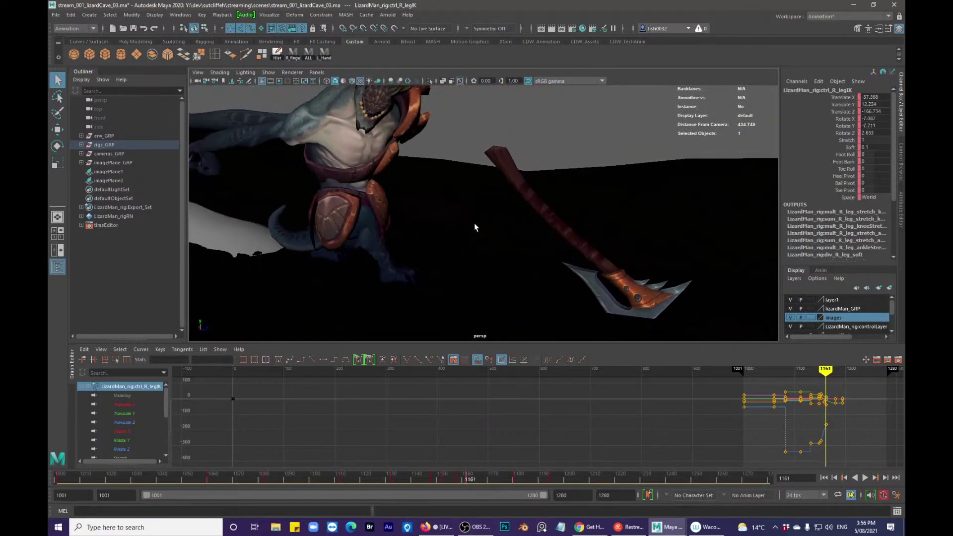
key(alt+period)
key(alt+period)
key(alt+period)
key(alt+period)
key(alt+period)
key(alt+period)
key(alt+period)
key(alt+period)
key(alt+period)
key(alt+period)
key(alt+period)
key(alt+period)
key(alt+period)
key(alt+period)
key(alt+period)
key(alt+period)
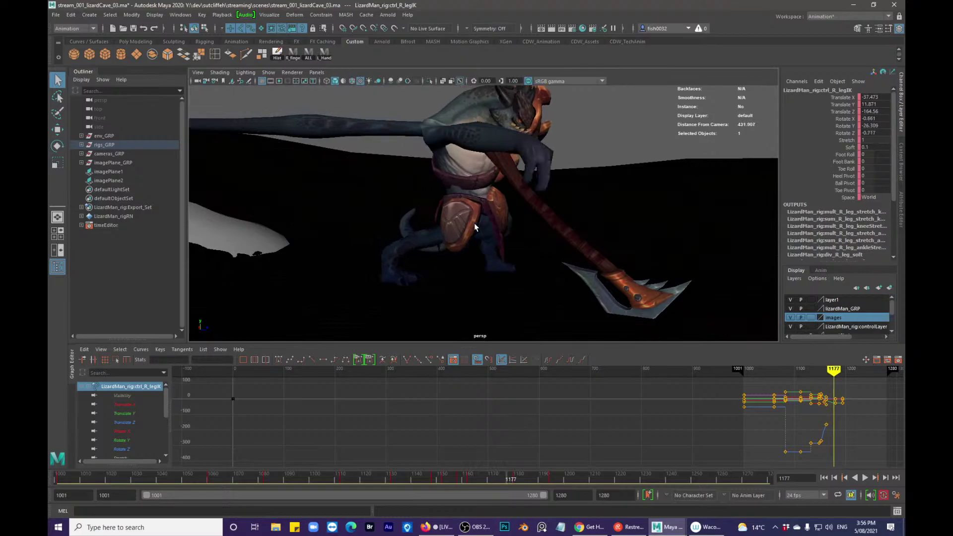
key(alt+period)
key(alt+period)
key(alt+period)
key(alt+period)
key(alt+period)
key(alt+period)
key(alt+period)
key(comma)
key(comma)
key(comma)
key(comma)
key(comma)
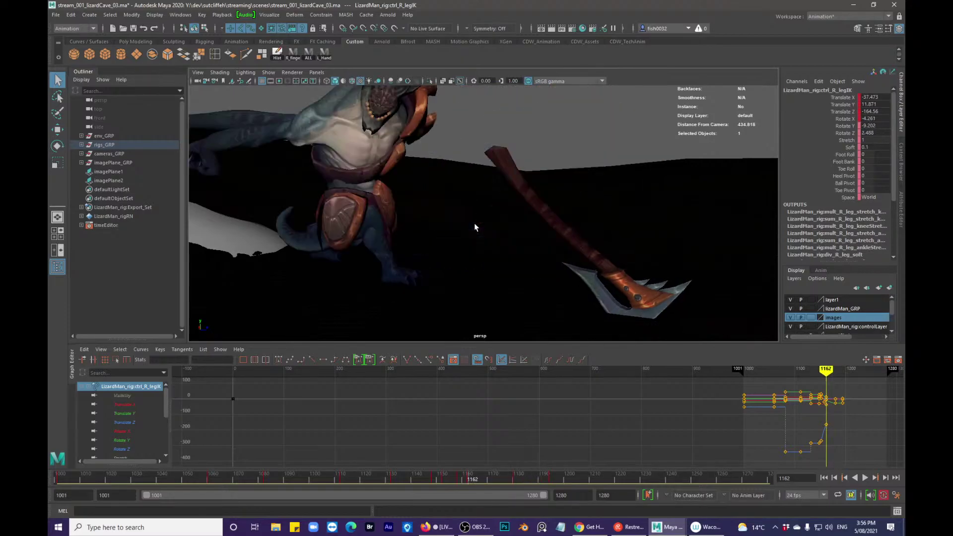
key(comma)
key(comma)
key(comma)
- Play back the animation from side and front views and compare the steps with the video reference
key(alt+v)
alt+right_drag(474, 224, 430, 249)
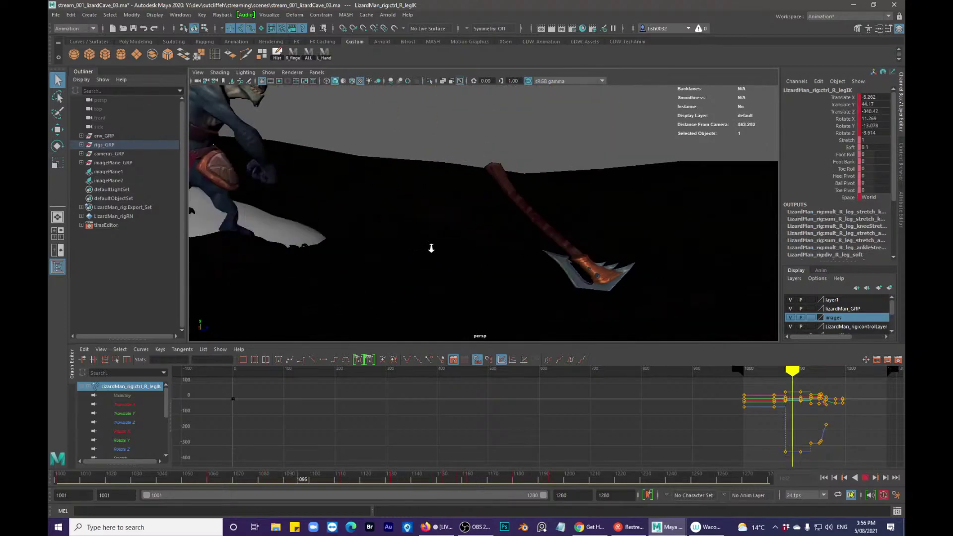
alt+middle_drag(430, 249, 512, 262)
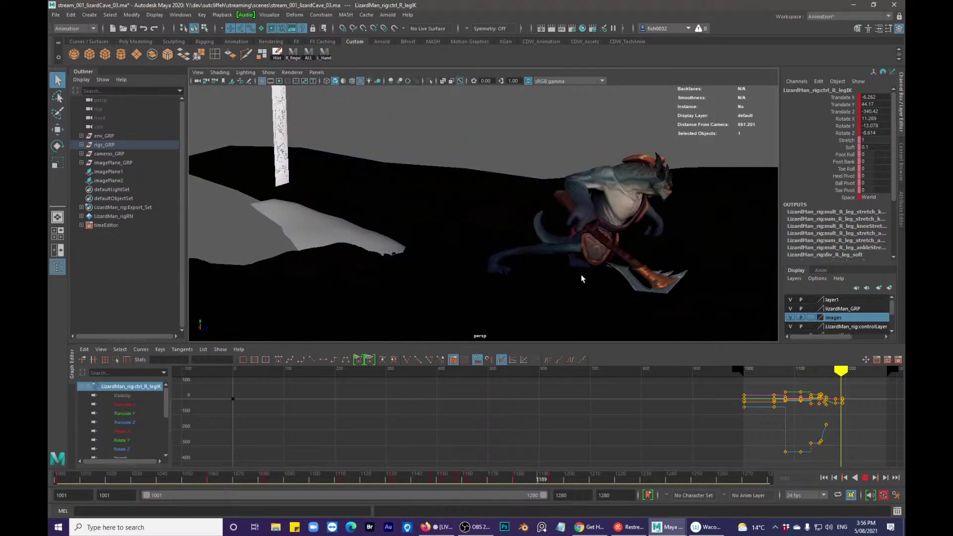
key(alt+v)
drag(469, 474, 515, 482)
alt+drag(525, 258, 513, 242)
key(alt+v)
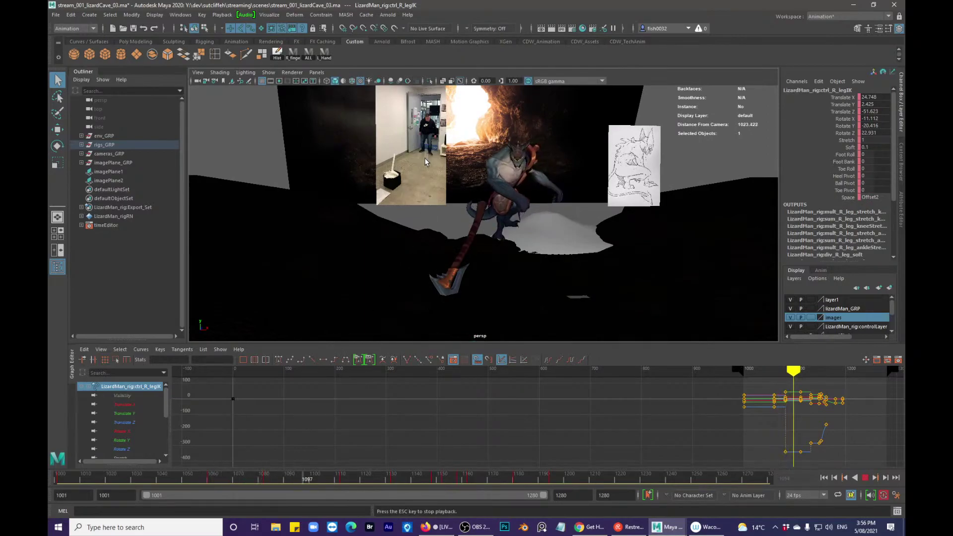
key(Escape)
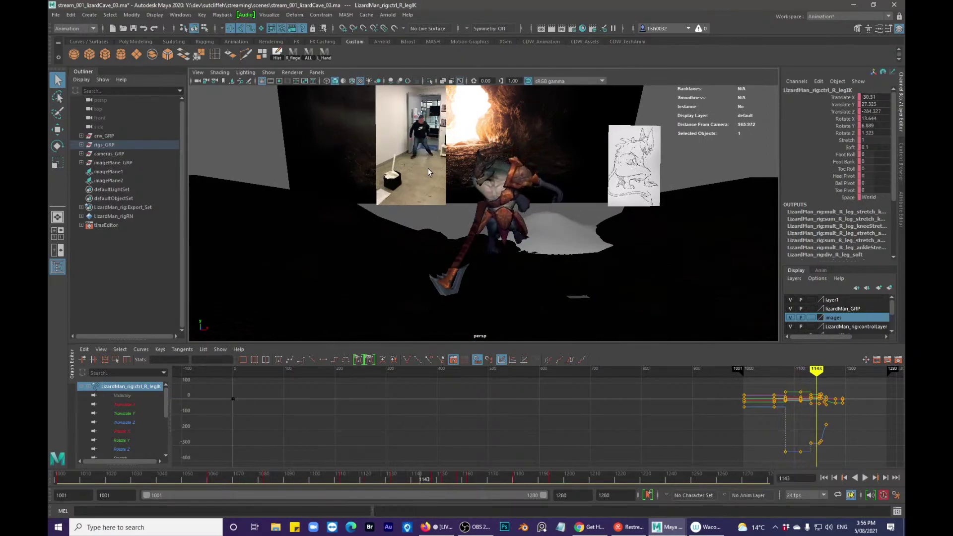
- Move the right leg IK control forward at frame 1186 to about Translate Z -39.8
click(410, 477)
drag(410, 477, 550, 468)
mouse_move(561, 328)
alt+mouse_down()
mouse_move(589, 283)
mouse_move(554, 278)
mouse_move(576, 332)
alt+mouse_up()
click(531, 481)
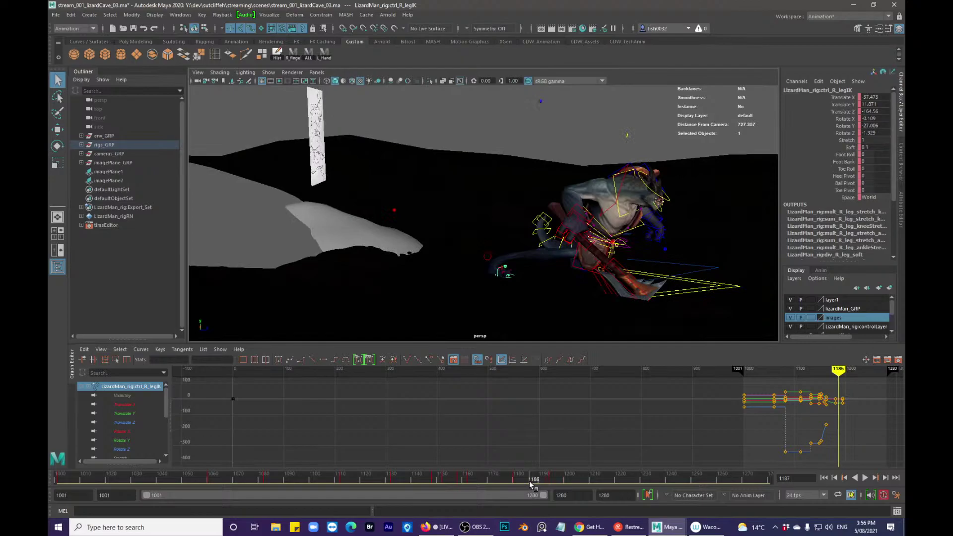
alt+drag(519, 304, 508, 298)
key(w)
drag(553, 260, 557, 261)
alt+drag(556, 263, 344, 278)
- Plant the right foot at frame 1186 by moving its leg IK control to about Translate X -33.1, Y 1.1, Z -25.1
key(f)
alt+drag(501, 243, 414, 235)
alt+drag(405, 187, 538, 178)
alt+drag(610, 169, 470, 226)
scroll(470, 225, down, 8)
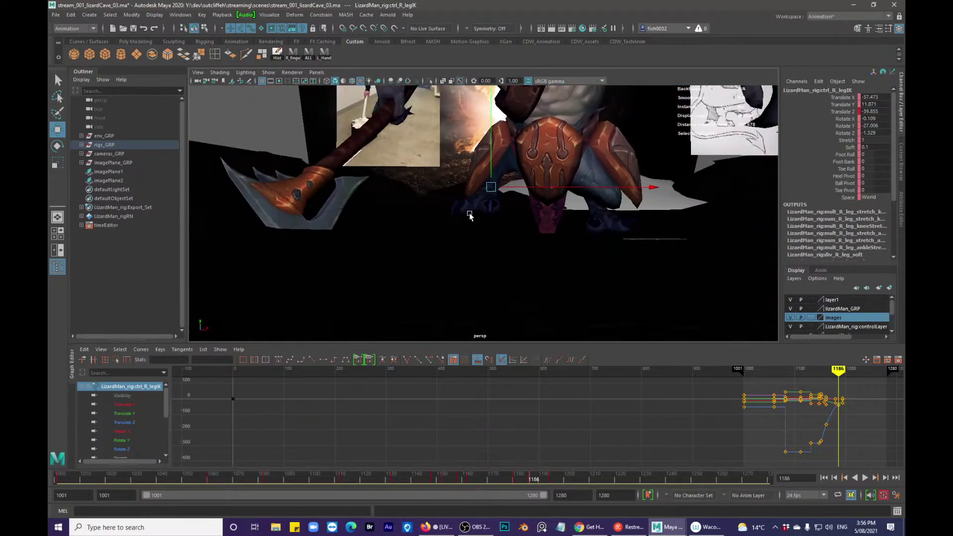
click(493, 168)
key(ctrl+z)
drag(495, 180, 511, 196)
drag(535, 207, 513, 251)
drag(511, 230, 517, 243)
key(q)
alt+right_drag(516, 241, 460, 209)
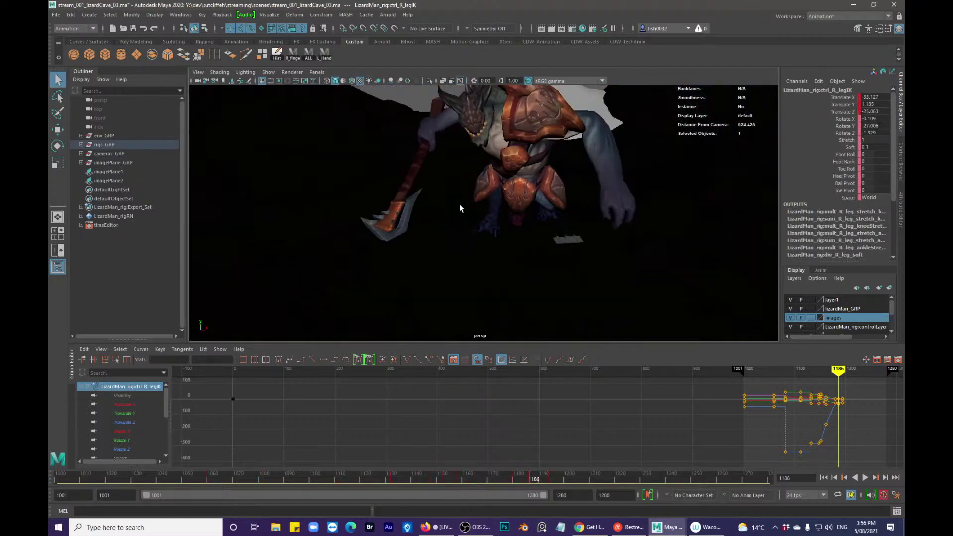
- Turn the right foot outward at frame 1186 by rotating its leg IK control to about X 4.8, Y -38.2, Z -4.4
alt+drag(460, 208, 494, 244)
key(e)
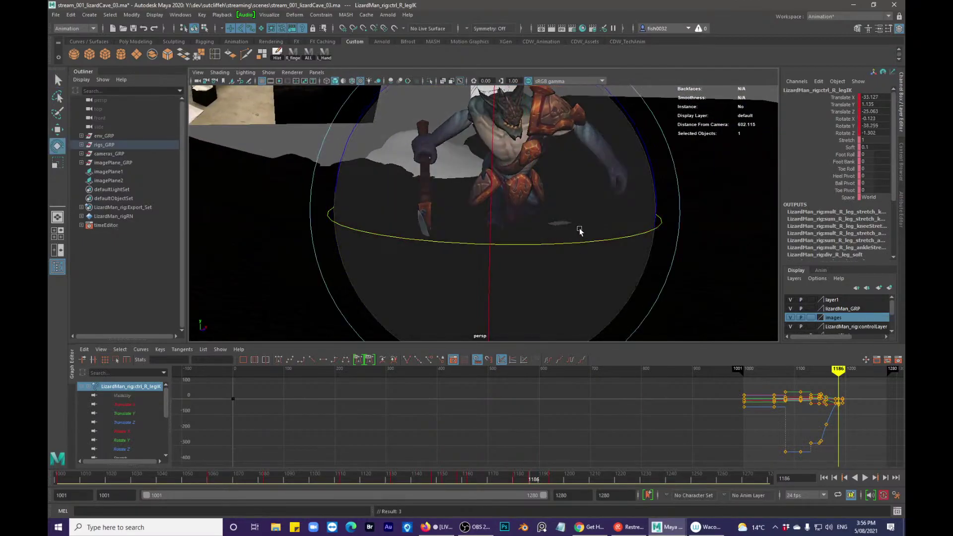
alt+right_drag(579, 230, 559, 223)
drag(489, 231, 521, 238)
key(q)
key(f)
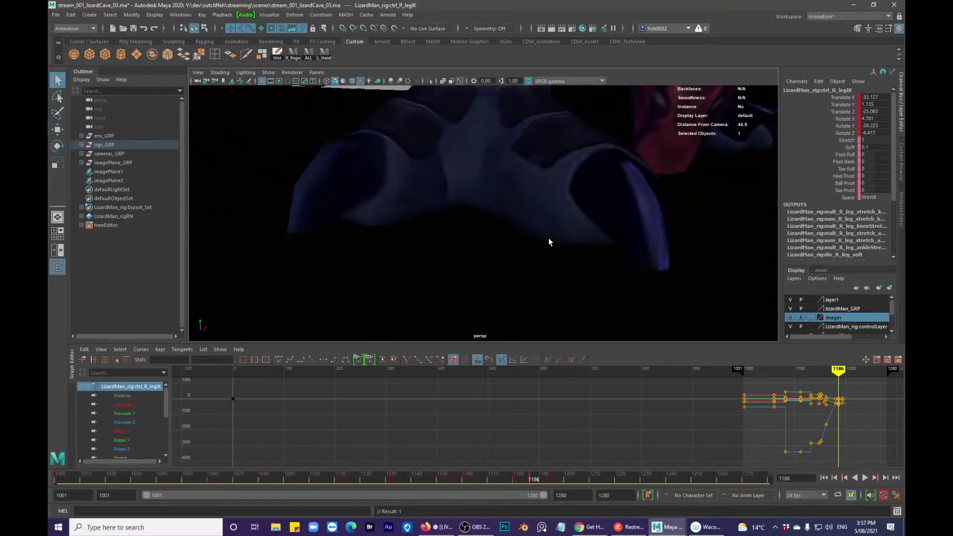
- Move the right leg pole vector control at frame 1186 to about Translate X 16.8, Y 1.2, Z 13.4
alt+right_drag(549, 238, 298, 181)
alt+middle_drag(561, 208, 563, 232)
alt+drag(563, 232, 559, 252)
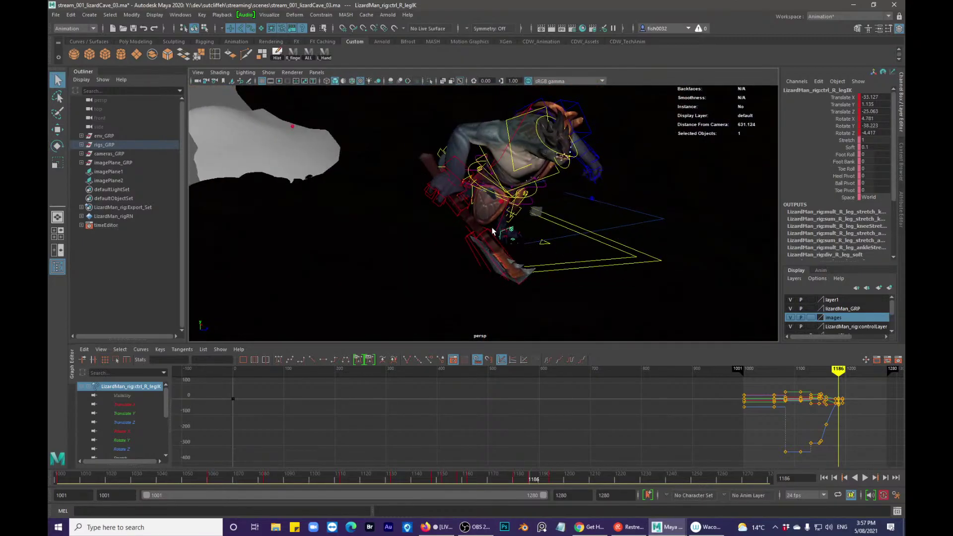
click(497, 206)
key(w)
drag(542, 215, 569, 215)
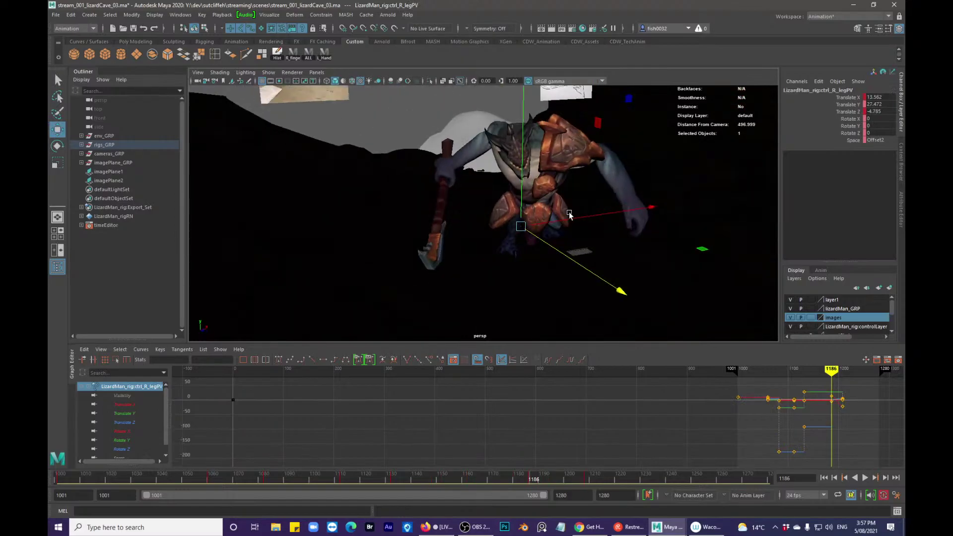
alt+drag(578, 265, 559, 269)
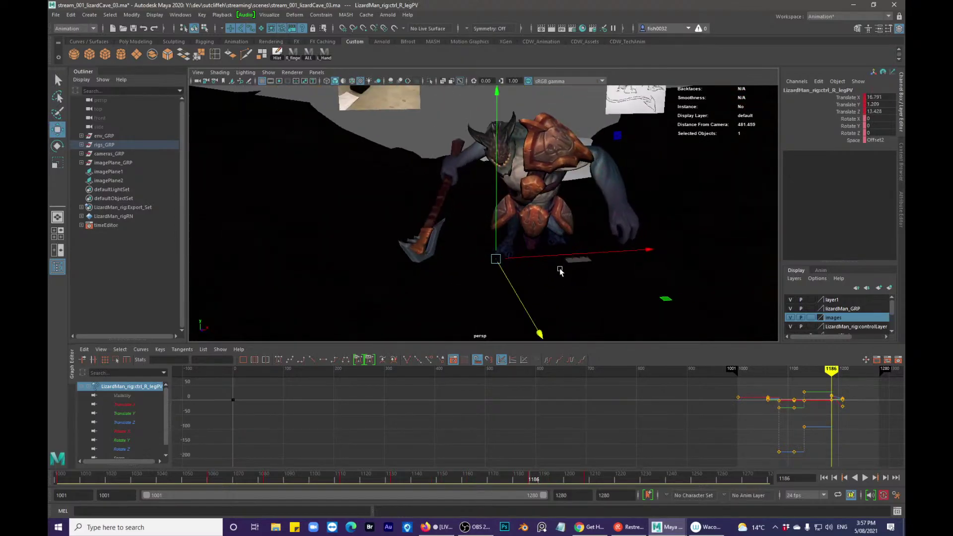
key(q)
- Play back the animation from the front to check the right knee and foot during the step
drag(490, 477, 457, 476)
key(alt+v)
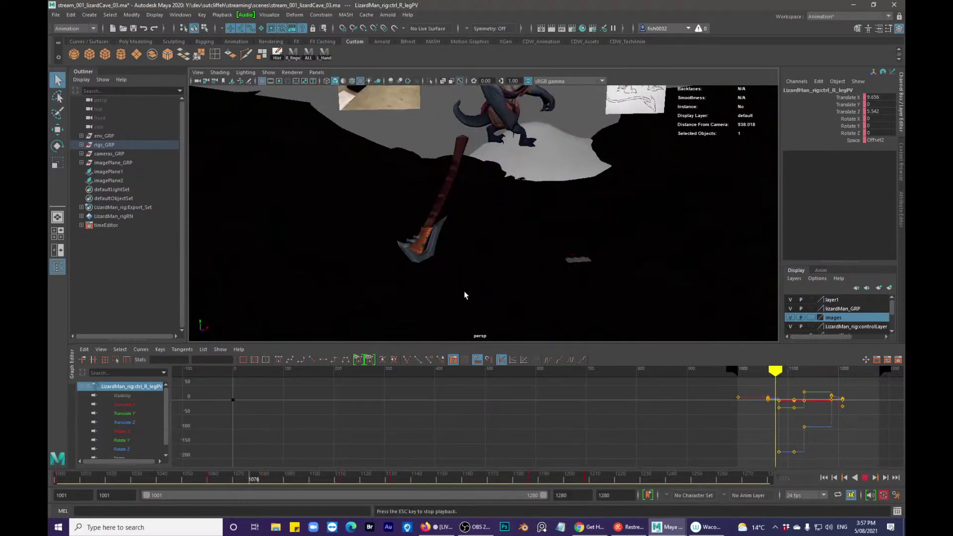
mouse_move(464, 293)
alt+mouse_down()
mouse_move(510, 201)
mouse_move(491, 230)
alt+mouse_up()
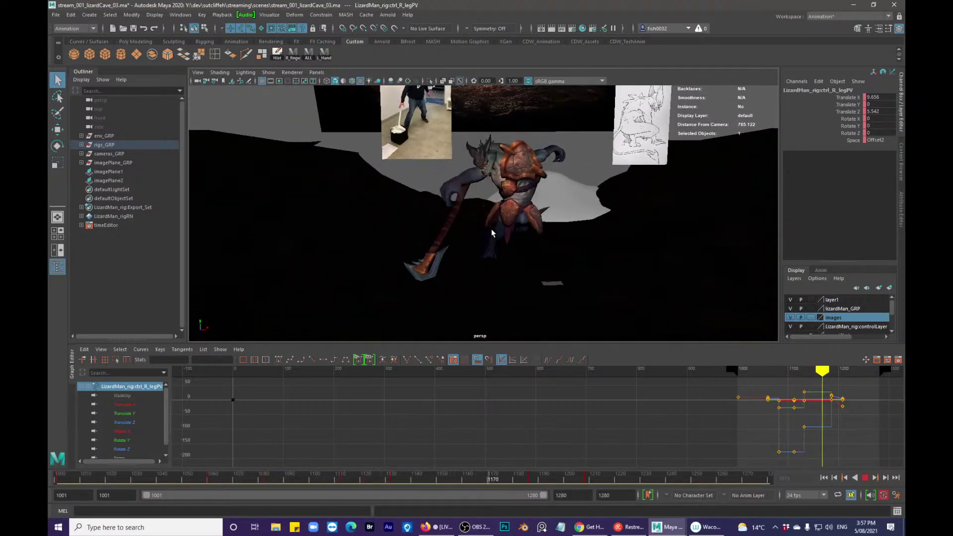
key(alt+v)
- Select the right leg IK control at frame 1194 and return to frame 1156
click(500, 289)
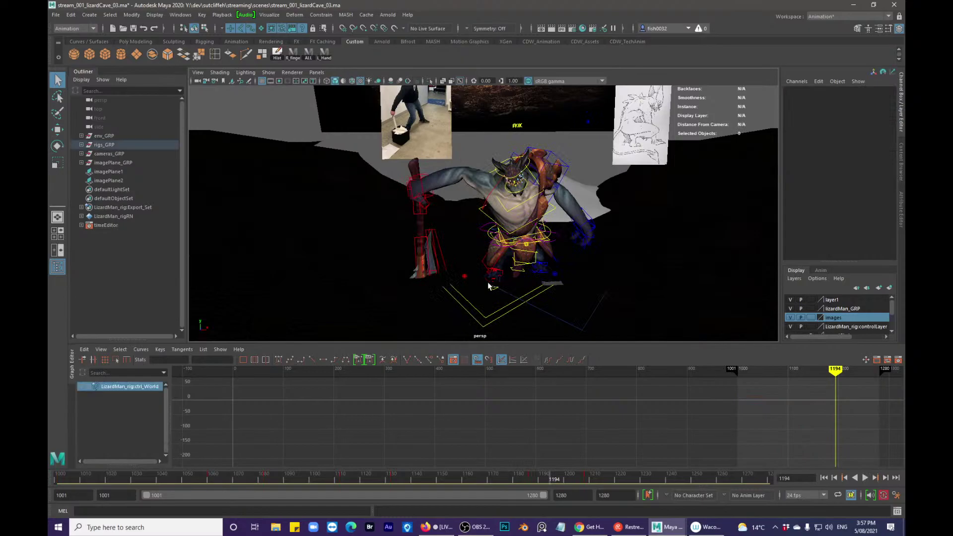
click(488, 283)
click(554, 285)
key(f)
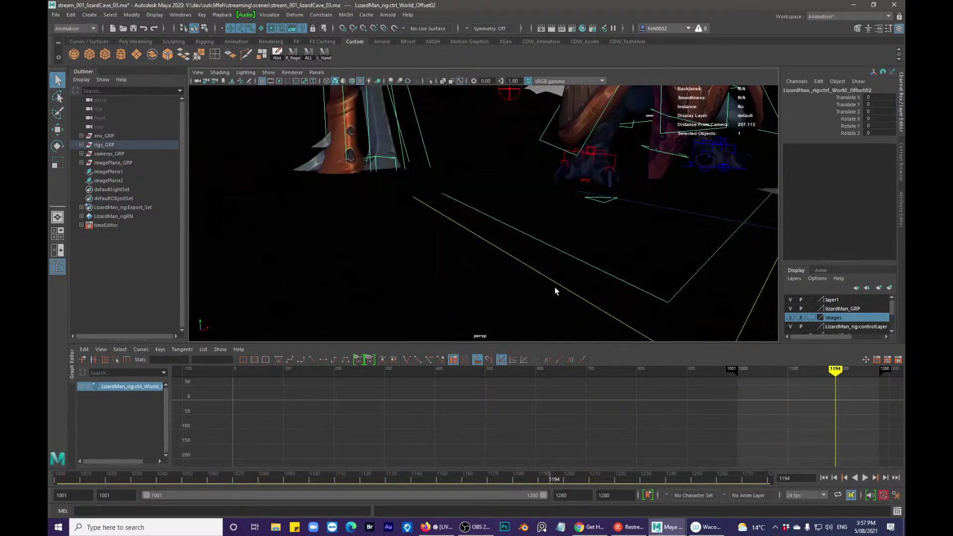
alt+right_drag(555, 287, 529, 226)
alt+drag(530, 225, 557, 239)
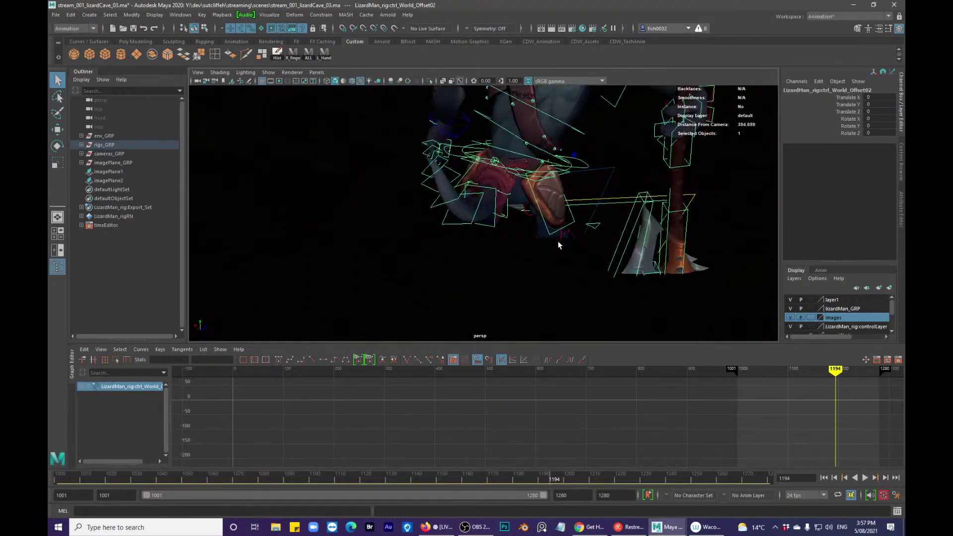
click(537, 237)
key(f)
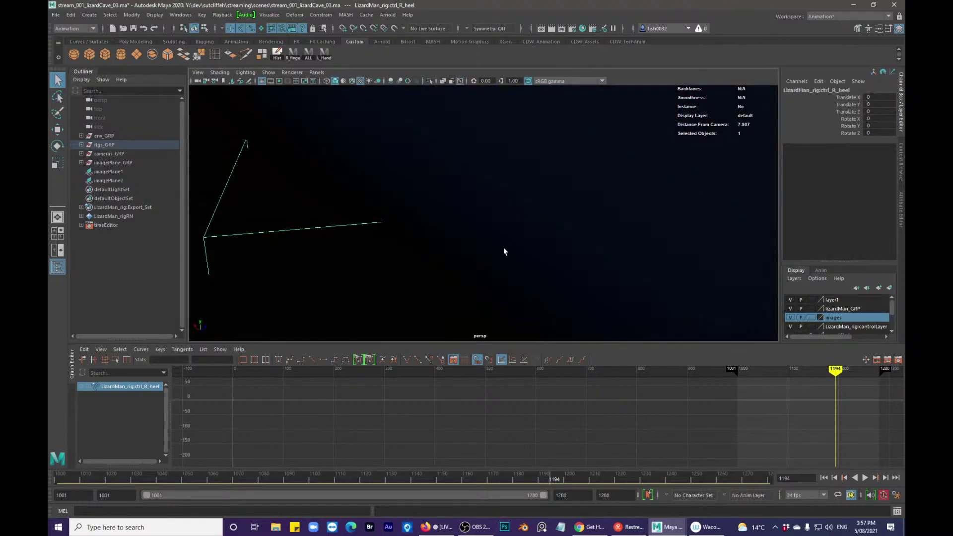
alt+right_drag(513, 257, 498, 222)
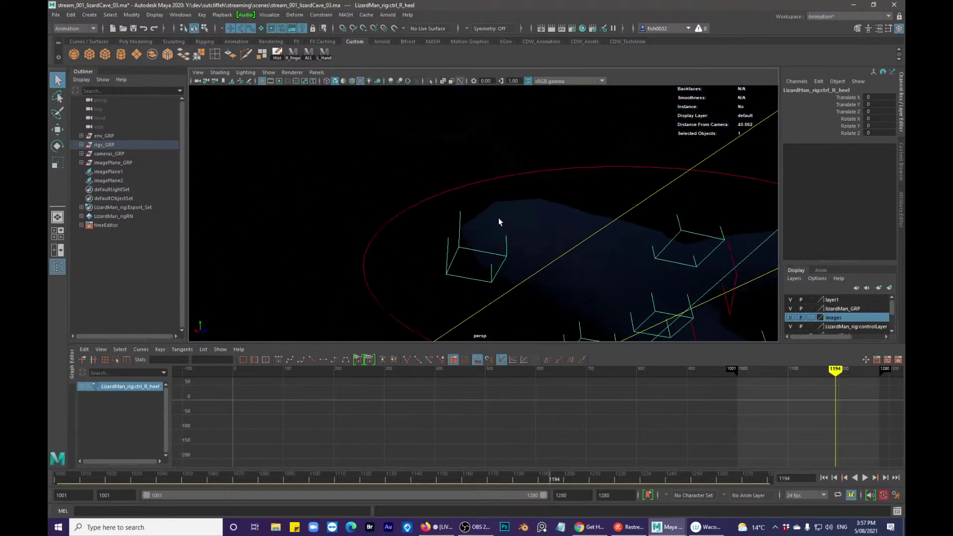
click(473, 183)
key(f)
alt+drag(541, 227, 573, 273)
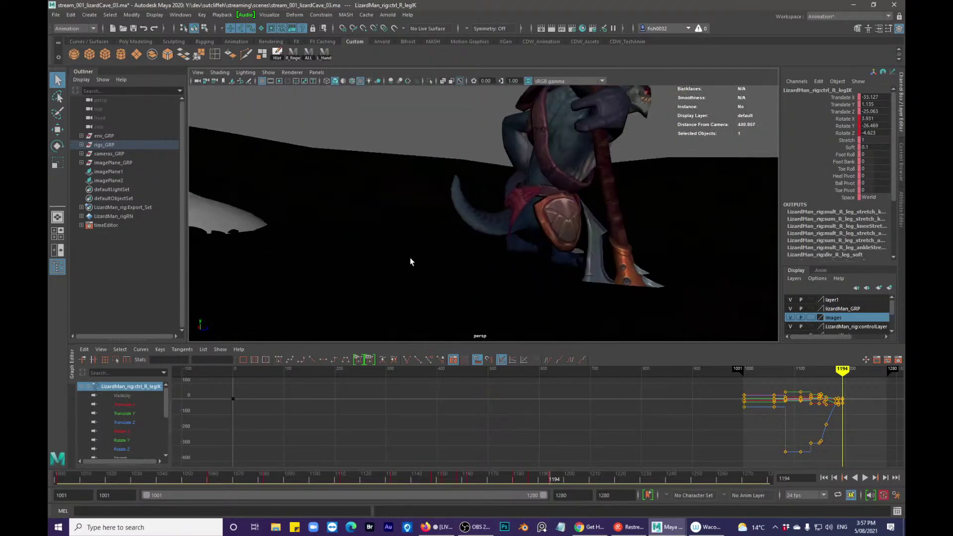
drag(407, 476, 451, 472)
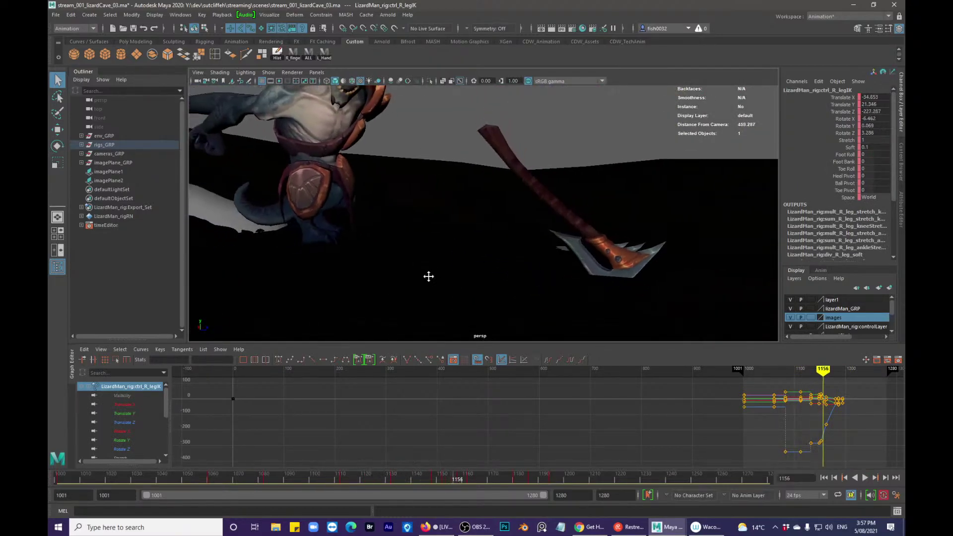
- Delete the right leg IK control's key at frame 1180 and set a key on it around frame 1160
alt+drag(428, 272, 471, 305)
key(alt+v)
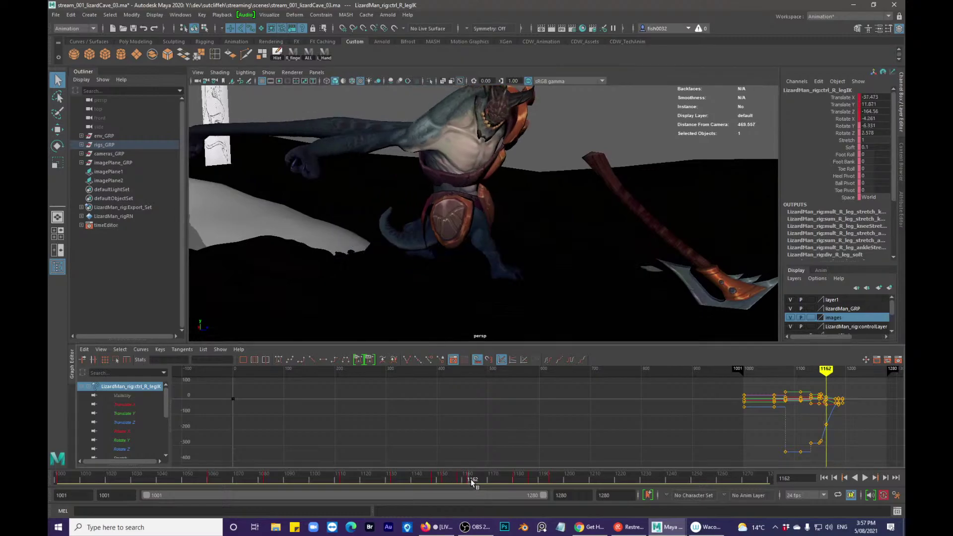
mouse_move(513, 482)
mouse_down()
mouse_move(472, 478)
mouse_move(515, 481)
mouse_up()
right_click(514, 481)
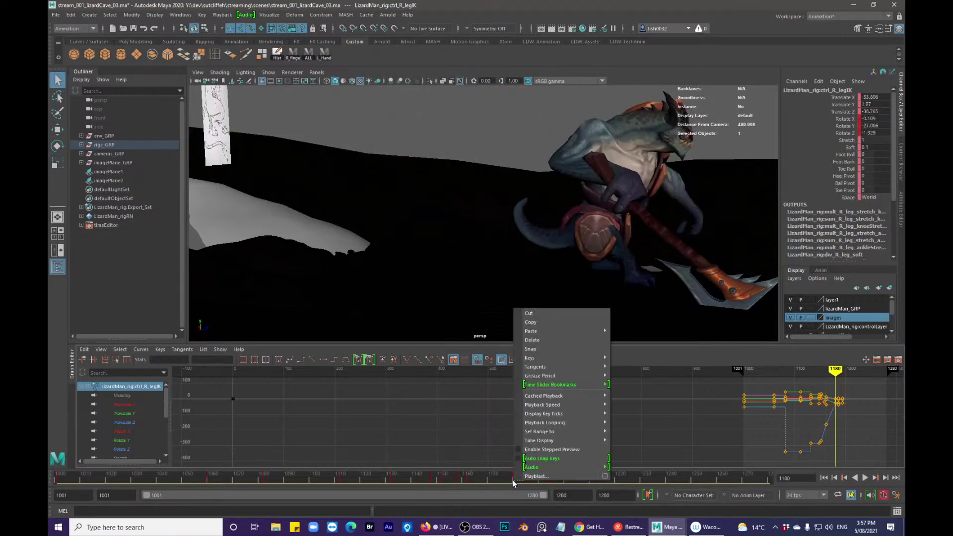
click(544, 349)
click(468, 482)
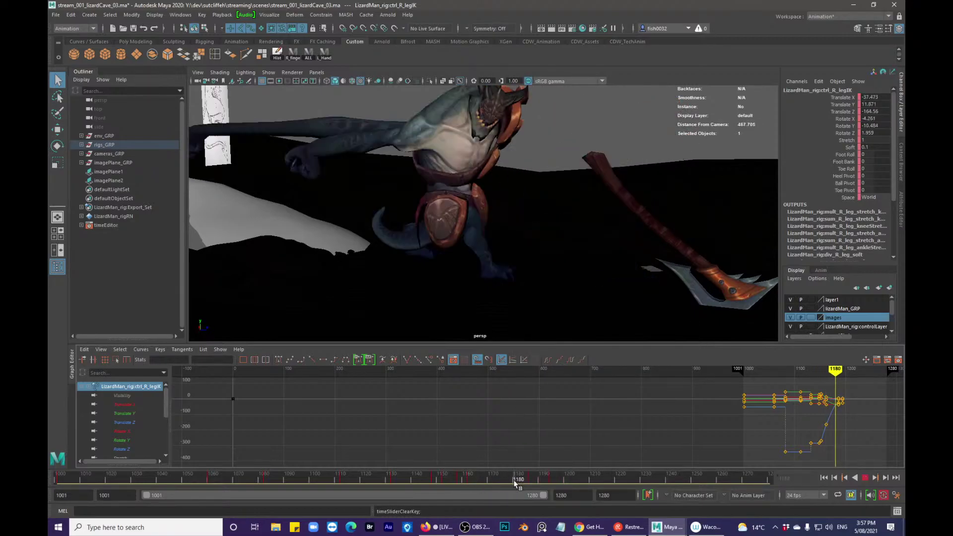
key(s)
- Play back the animation from the front to check the revised right leg timing
drag(447, 477, 478, 477)
alt+drag(531, 298, 491, 283)
key(alt+v)
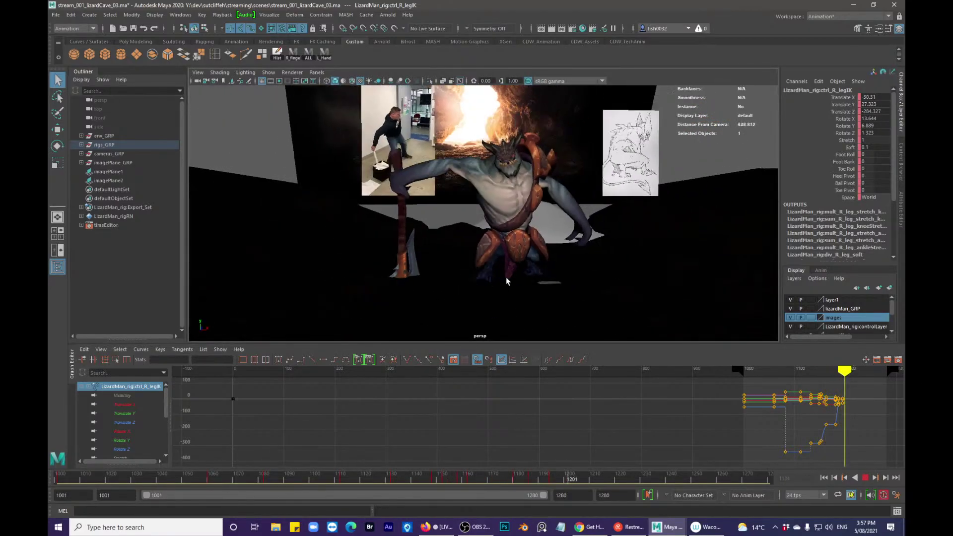
click(325, 477)
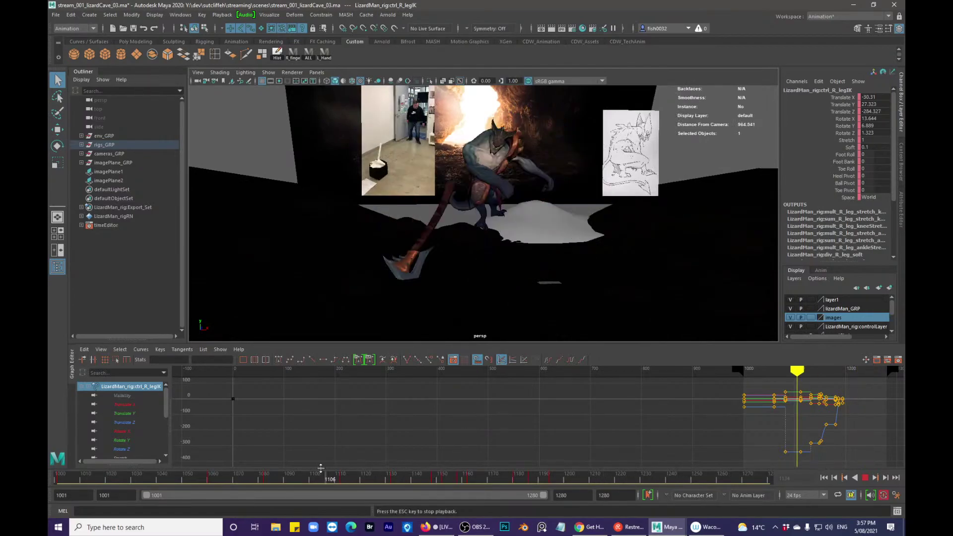
key(Escape)
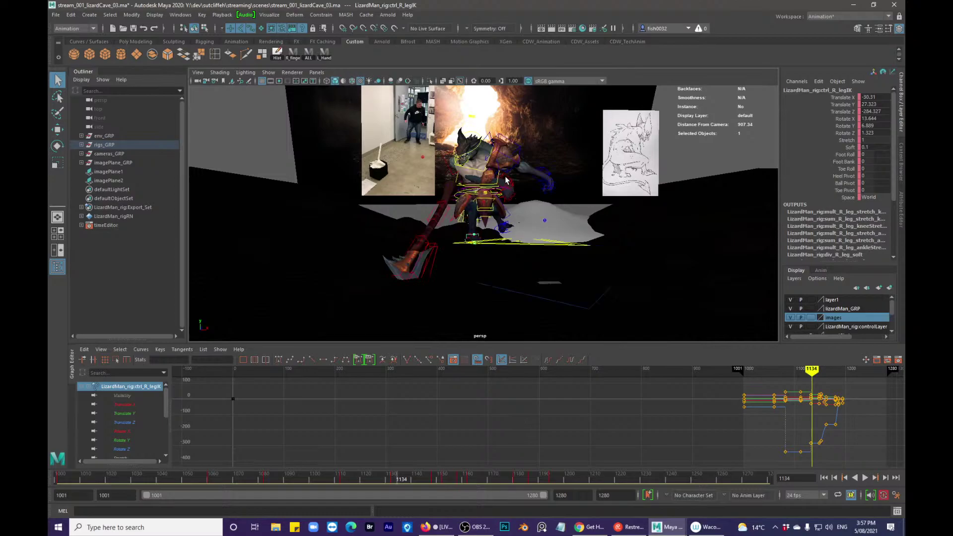
- Go to the left leg IK key at frame 1148 and select the right wrist IK control
click(506, 181)
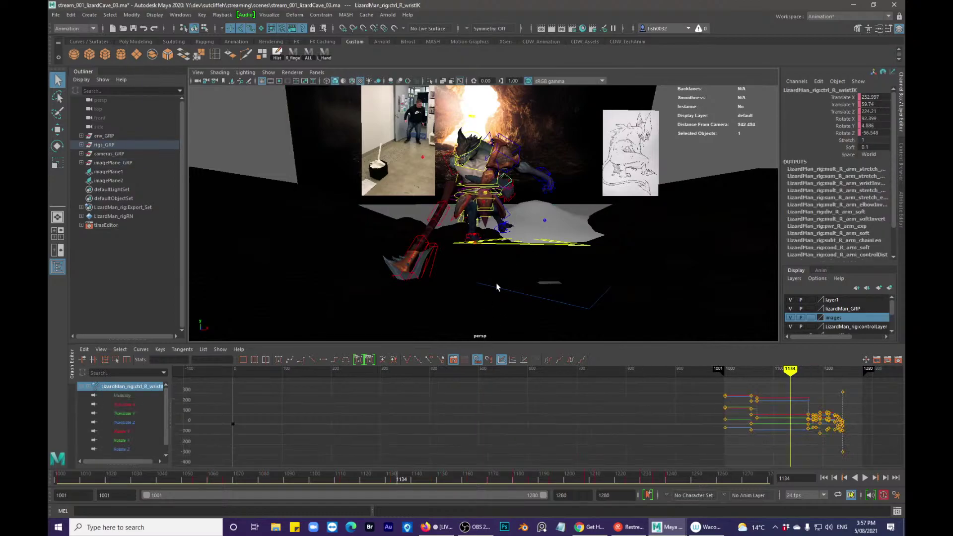
click(496, 229)
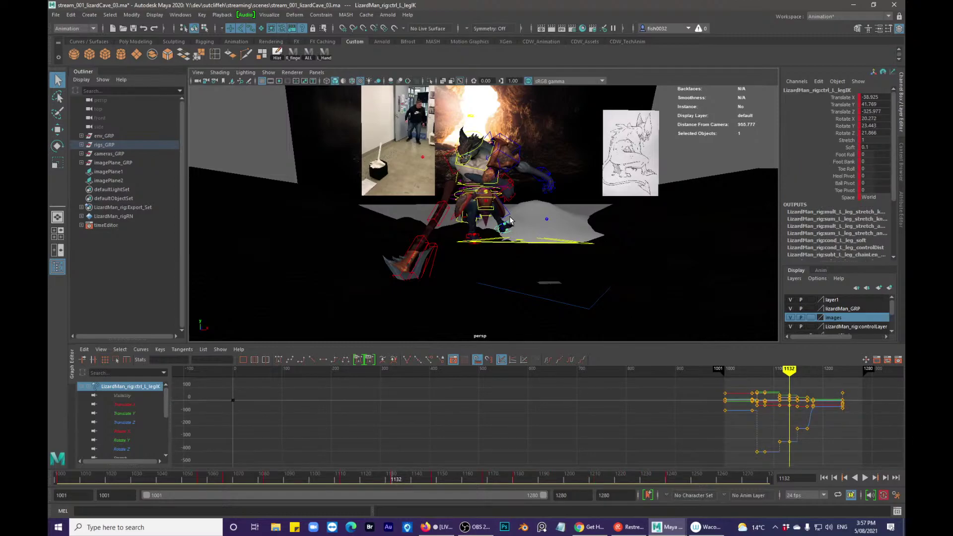
key(.)
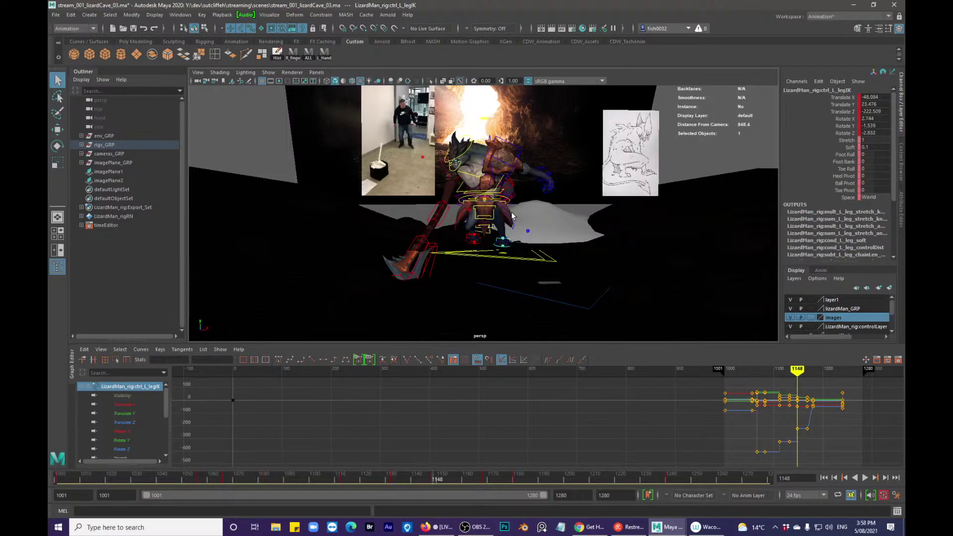
alt+middle_drag(511, 212, 526, 238)
alt+right_drag(526, 238, 561, 243)
alt+drag(278, 226, 472, 258)
click(469, 254)
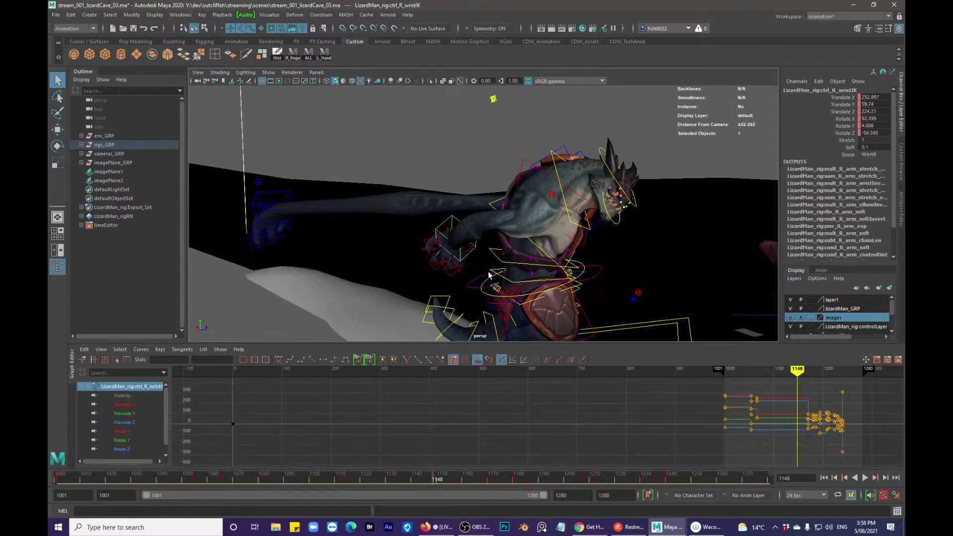
- Pose the right wrist IK control at frame 1148 to about Translate 189.9, -57.9, 179.1 and Rotate -43.2, 16.6, 3.3
alt+right_drag(538, 284, 506, 283)
key(e)
drag(611, 297, 591, 219)
key(w)
drag(517, 228, 591, 307)
key(e)
key(q)
alt+right_drag(493, 275, 556, 243)
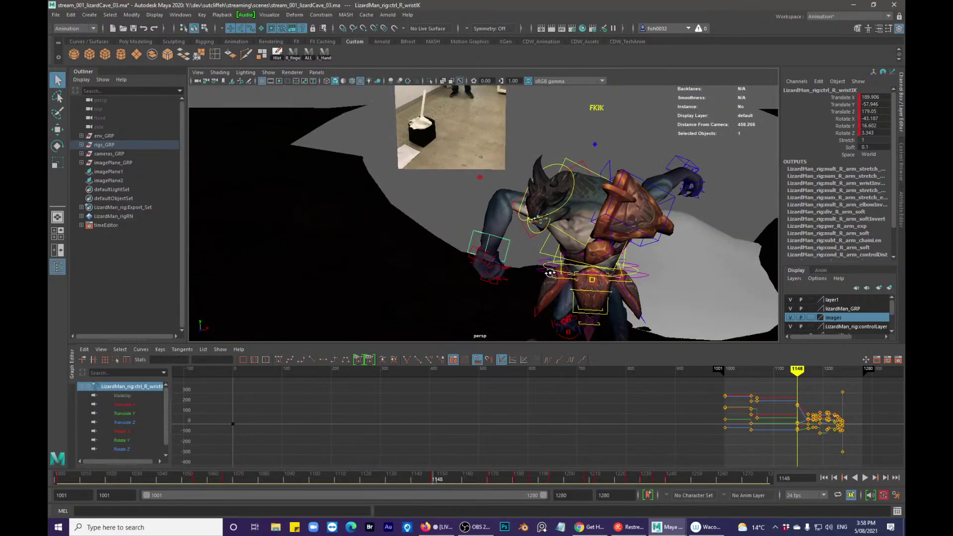
alt+drag(556, 243, 539, 259)
drag(529, 204, 521, 211)
alt+drag(521, 211, 482, 215)
- Lower the right arm pole vector control at frame 1148 to about Translate Y -16.8
key(q)
click(538, 179)
key(e)
key(q)
click(479, 191)
key(q)
alt+right_drag(530, 213, 516, 217)
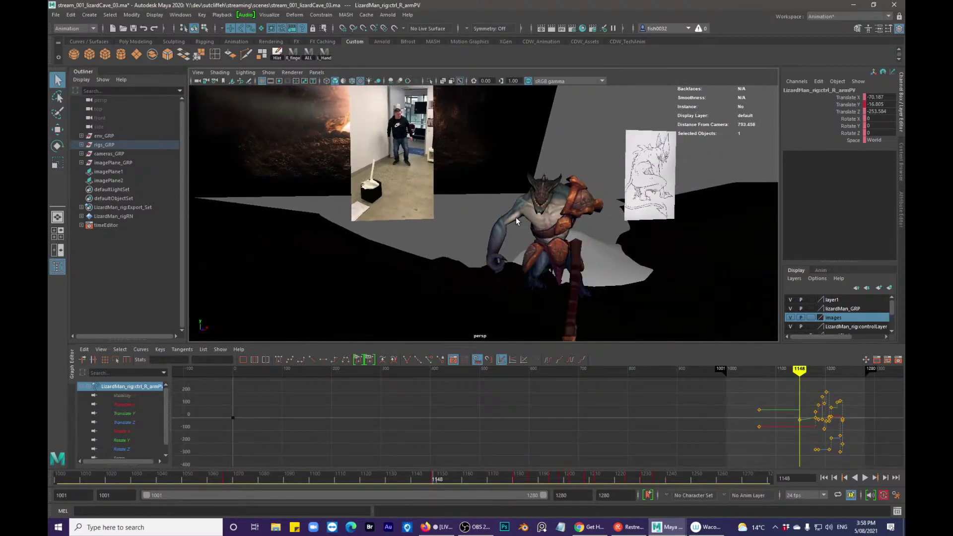
- Play back the animation from around frame 1003 to check the right arm's motion as the character rises
alt+drag(516, 219, 526, 245)
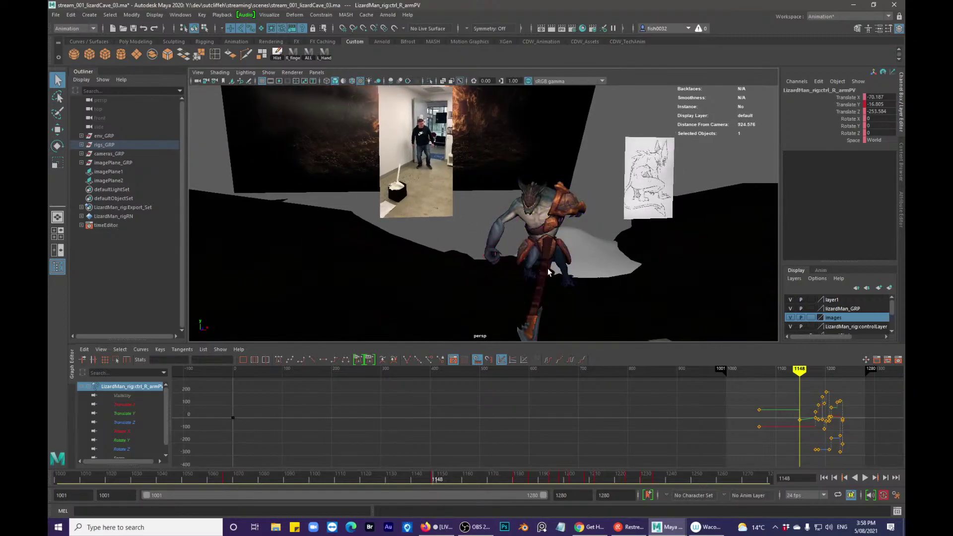
mouse_move(415, 474)
mouse_down()
mouse_move(289, 467)
mouse_move(609, 459)
mouse_move(294, 469)
mouse_move(247, 484)
mouse_up()
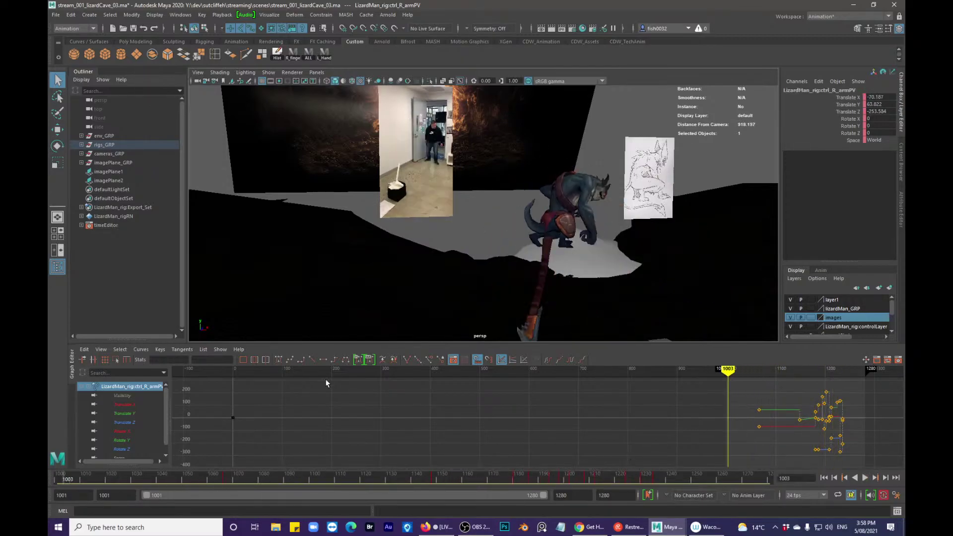
key(alt+v)
alt+drag(572, 218, 543, 221)
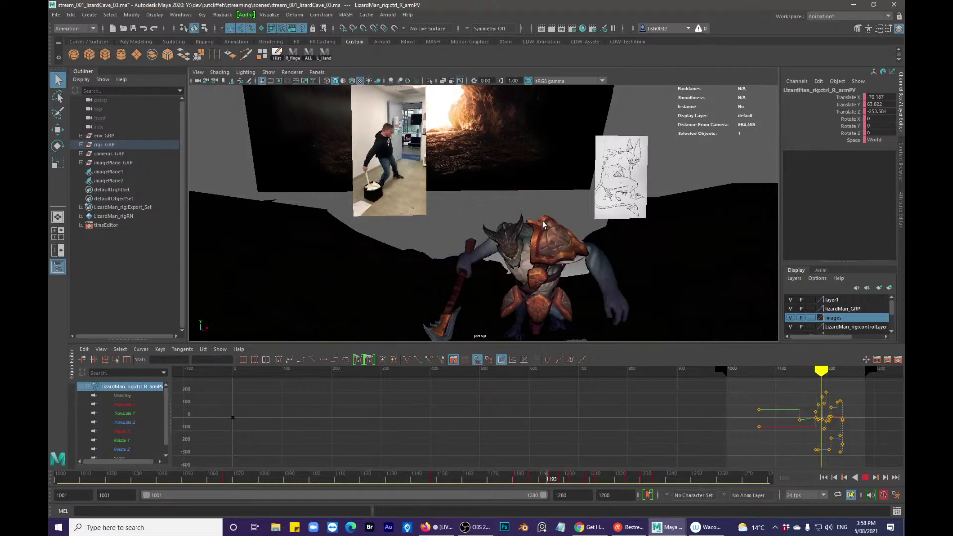
- Move the right wrist IK control at frame 1082 to about Translate X 259.4, Y 40.9, Z 239.9
mouse_move(396, 479)
mouse_down()
mouse_move(214, 471)
mouse_move(316, 478)
mouse_move(348, 457)
mouse_move(226, 454)
mouse_move(272, 448)
mouse_up()
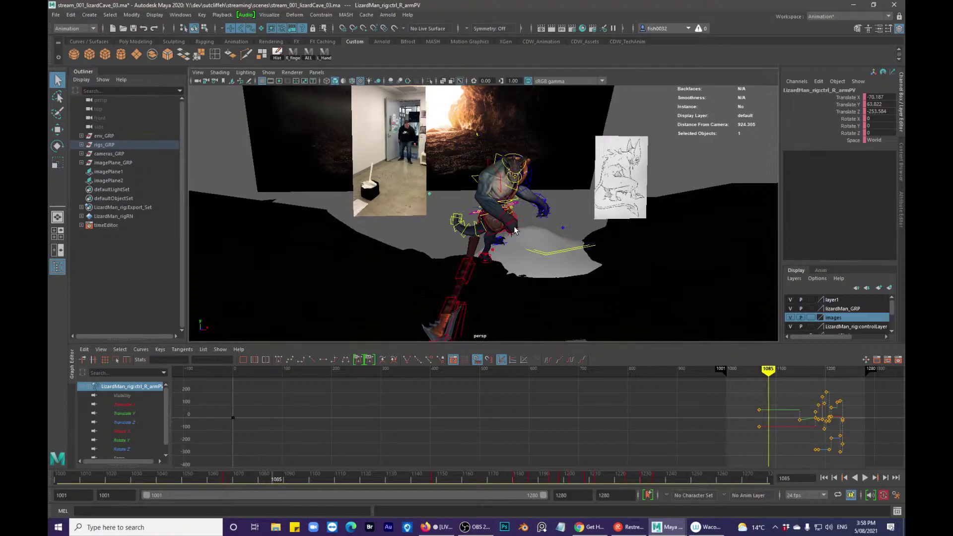
click(504, 223)
key(comma)
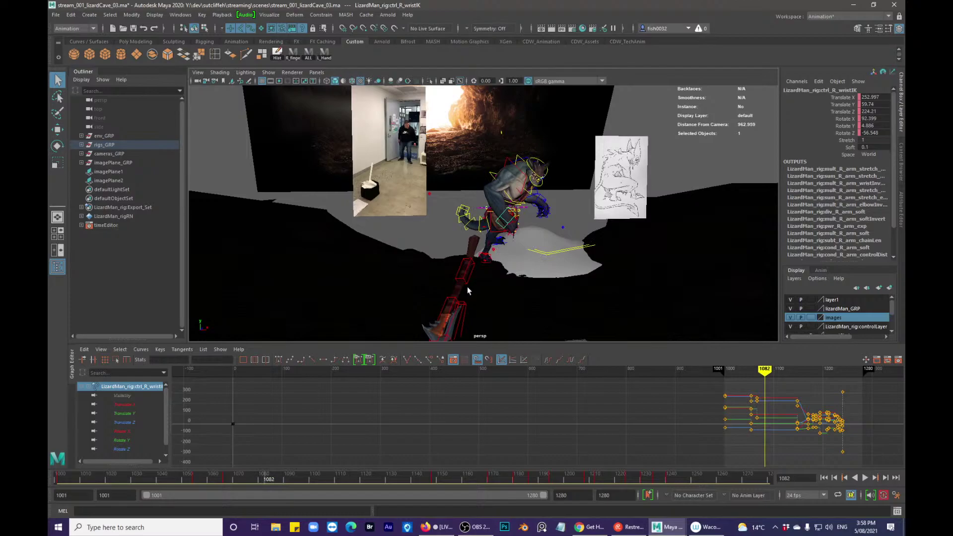
key(comma)
key(w)
alt+drag(530, 258, 530, 255)
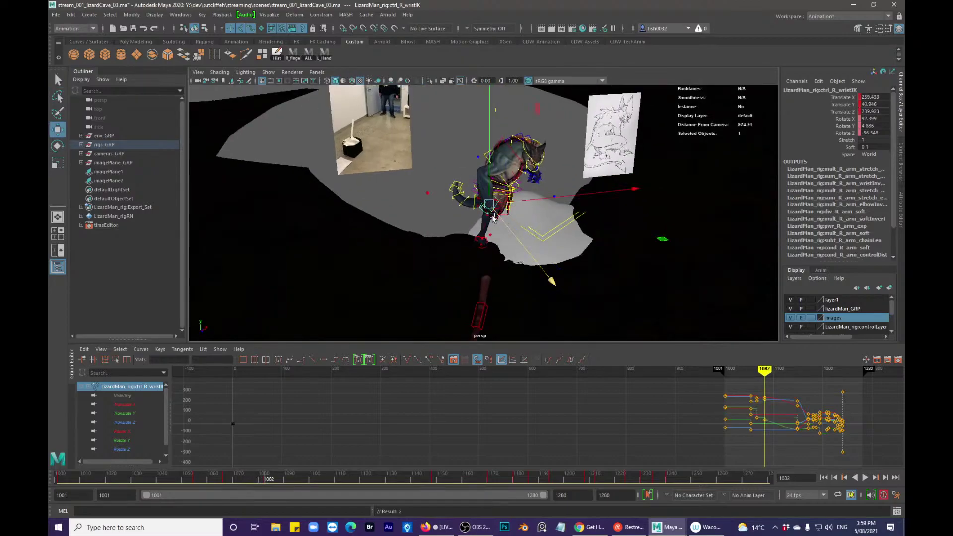
- At frame 1082, move the right arm pole vector along Z and rotate the right clavicle control to about X -40.1, Y 7.4, Z -28.6
key(q)
click(428, 194)
key(w)
alt+drag(431, 197, 534, 206)
key(e)
click(513, 208)
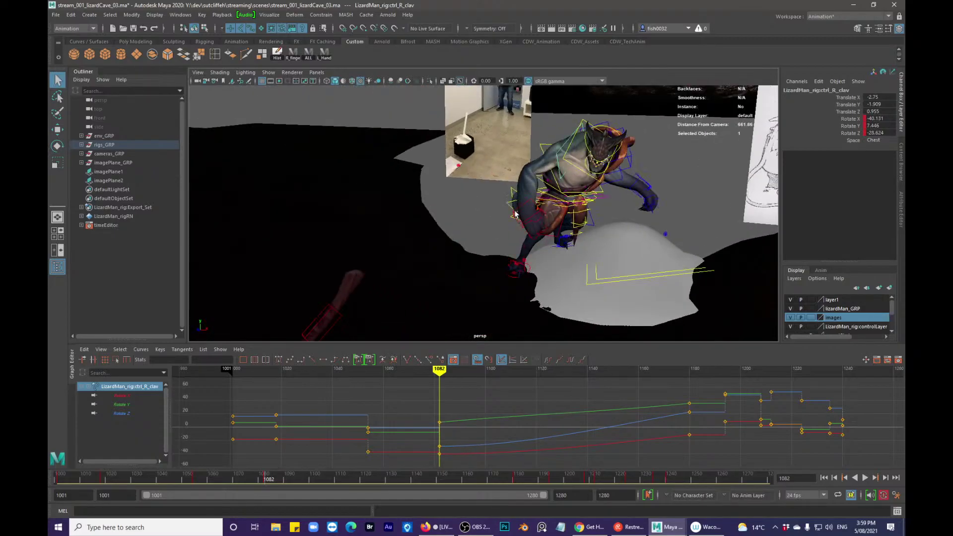
- Pose the right wrist IK control at frame 1082 to about Translate 255.0, 15.1, 243.1 and Rotate 35.3, -16.1, 1.0
click(515, 212)
key(e)
key(w)
alt+drag(614, 229, 554, 235)
drag(586, 226, 573, 226)
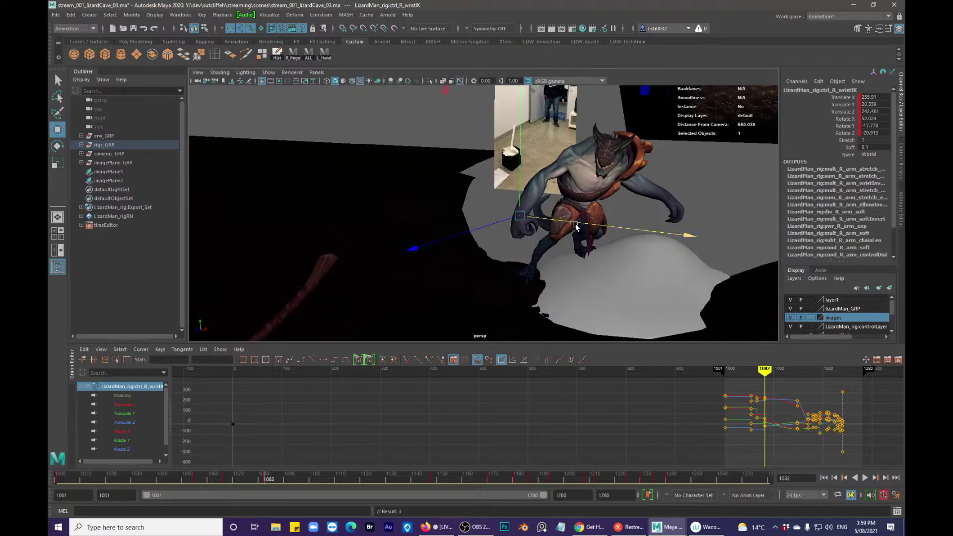
key(e)
mouse_move(582, 282)
mouse_down()
mouse_move(555, 286)
mouse_move(571, 273)
mouse_up()
key(w)
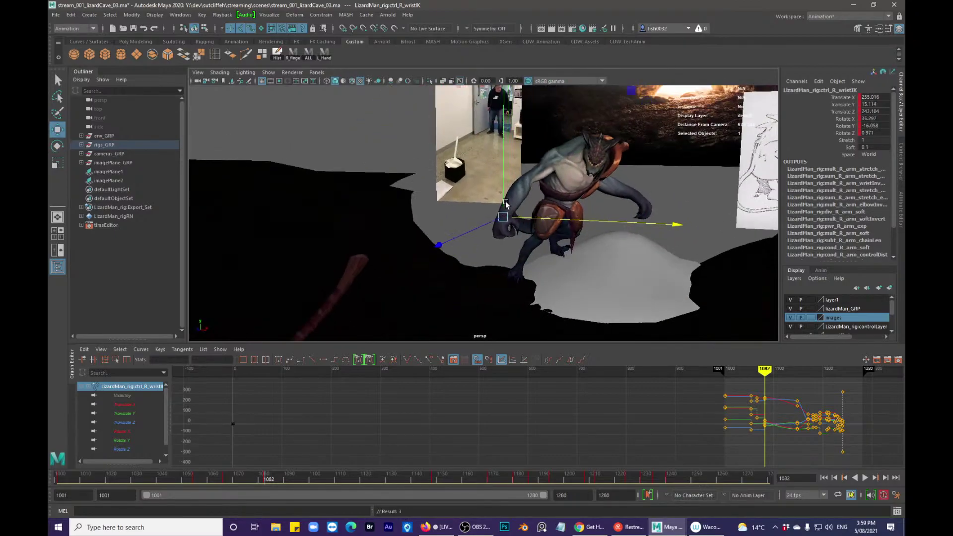
- Refine the right wrist IK control at frame 1082 to about Translate 263.2, 6.9, 237.2 and Rotate 33.6, -4.9, 13.3
drag(504, 187, 505, 188)
key(e)
drag(591, 246, 578, 244)
key(w)
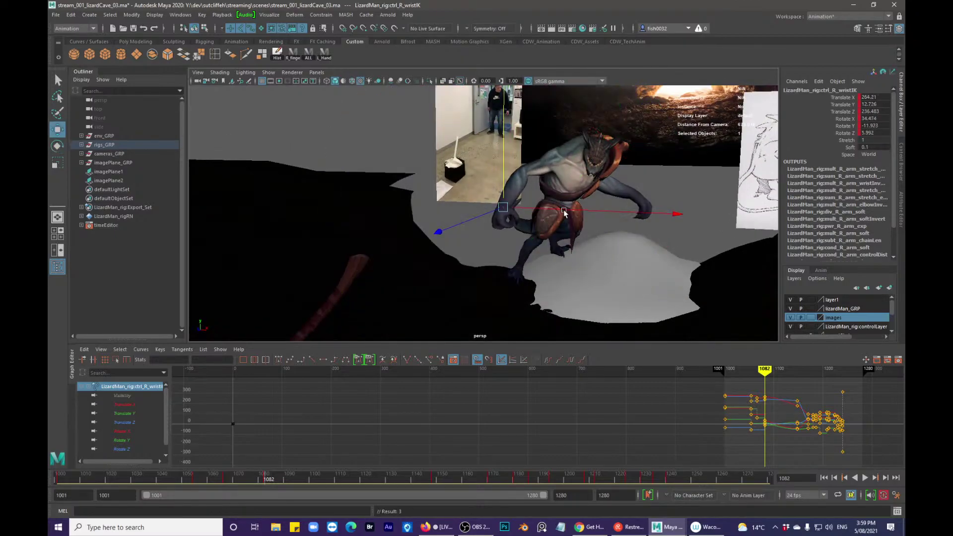
drag(565, 210, 562, 209)
key(e)
drag(568, 259, 545, 260)
key(q)
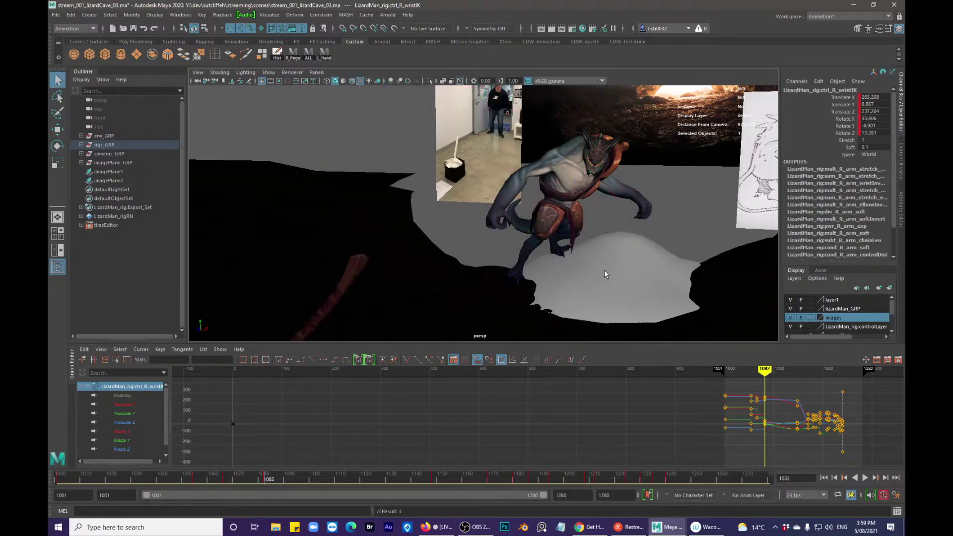
- Pose the right wrist IK control at frame 1118 to about Translate 257.2, -35.4, 271.8 and Rotate -20.7, 7.3, 7.6
mouse_move(604, 270)
alt+mouse_down()
mouse_move(583, 265)
mouse_move(575, 277)
mouse_move(591, 278)
alt+mouse_up()
drag(227, 481, 356, 476)
alt+drag(392, 303, 516, 327)
key(w)
drag(475, 244, 455, 247)
key(e)
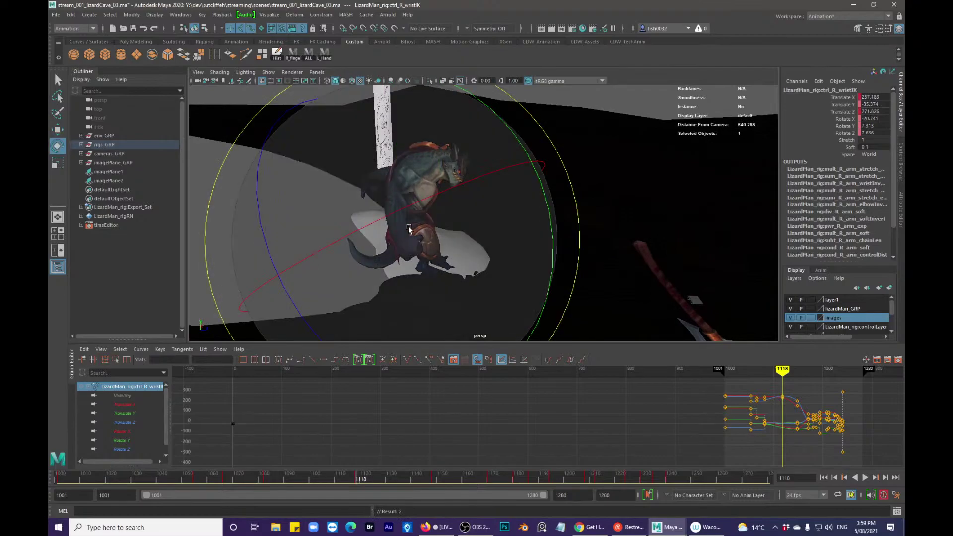
- Move the right arm pole vector control at frame 1118 to about Translate X -54.9, Y 63.8, Z -404.0
key(alt+1)
key(q)
click(387, 208)
key(alt+1)
key(w)
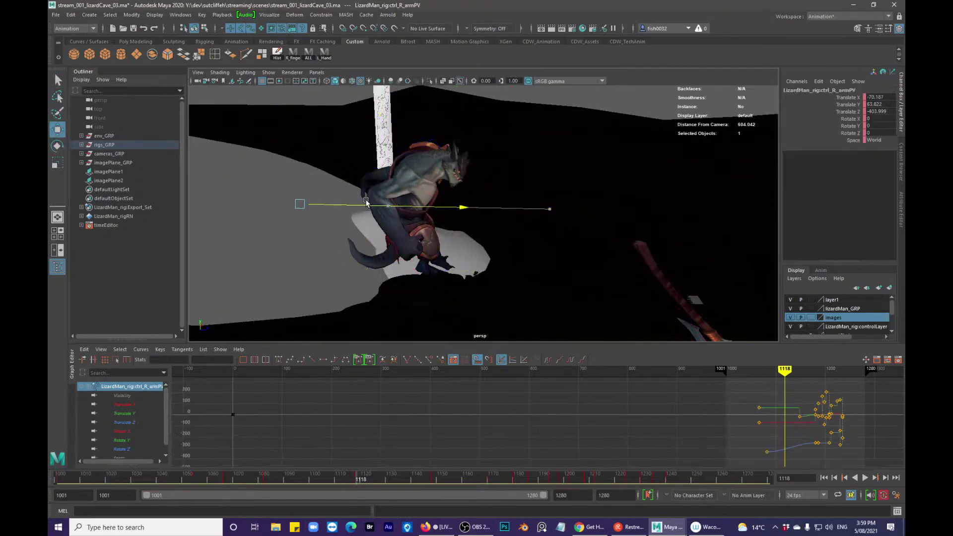
alt+drag(536, 186, 419, 191)
key(alt+1)
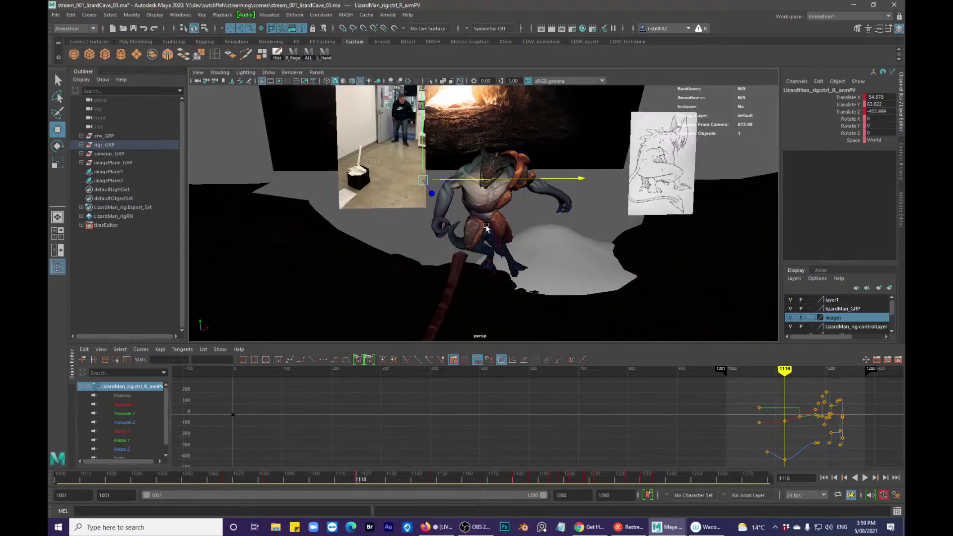
- Show the rig controls, select the COG control and examine the body poses up to frame 1143
alt+drag(486, 227, 508, 229)
key(alt+1)
key(q)
click(528, 212)
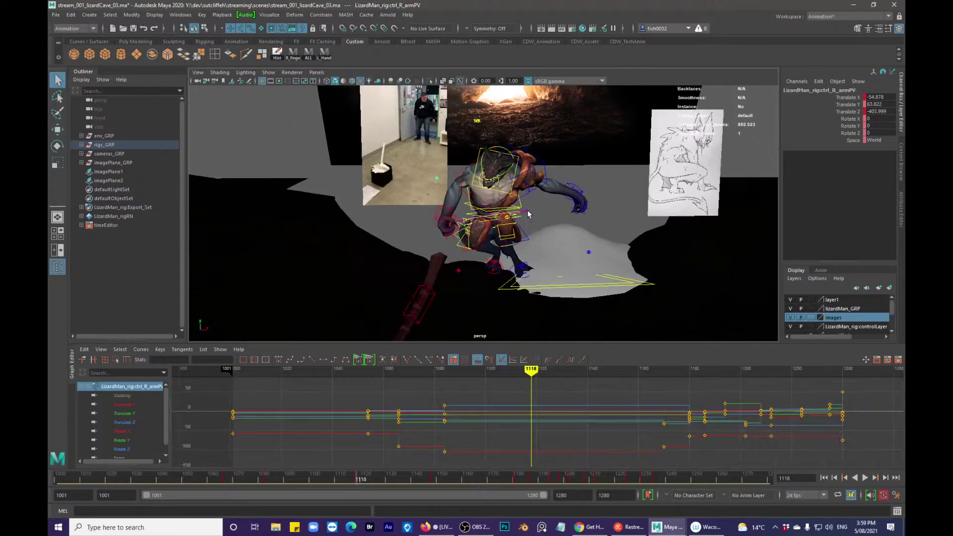
key(alt+1)
key(alt+1)
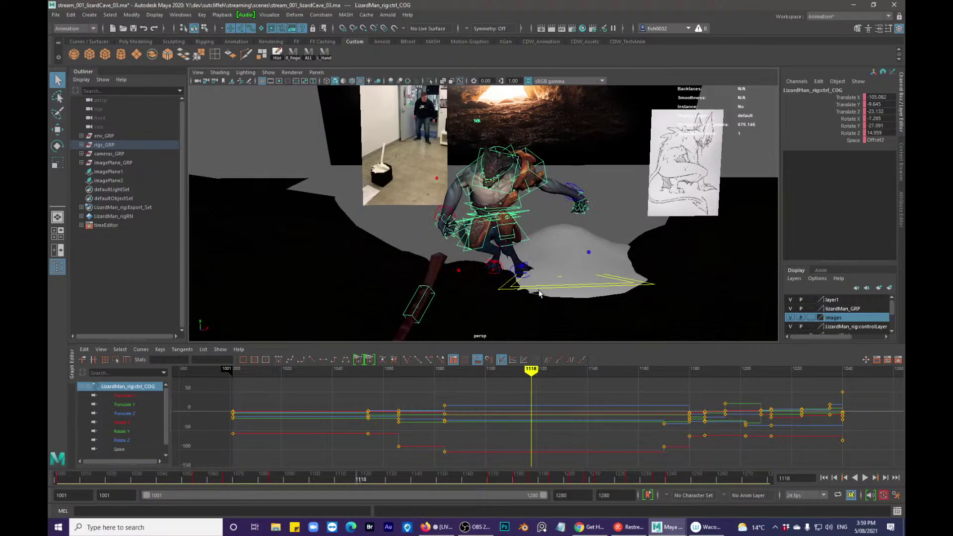
key(comma)
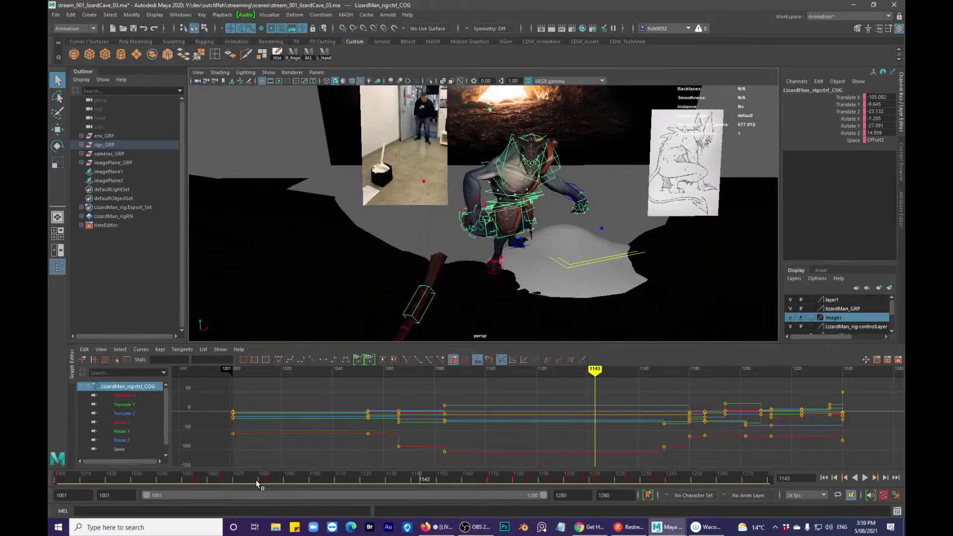
- Play back the animation while viewing the character from the front to check the right arm swing
click(391, 369)
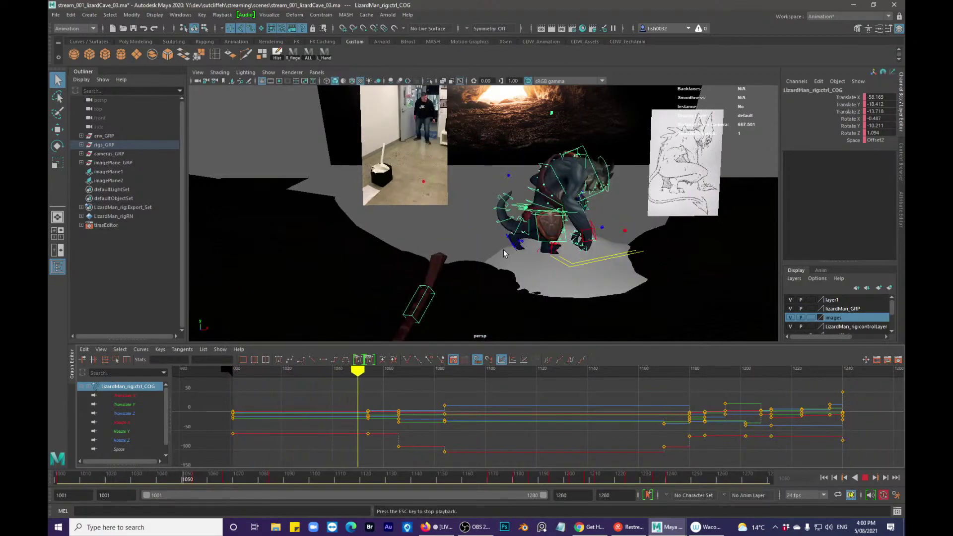
alt+middle_drag(503, 249, 472, 249)
alt+drag(472, 249, 459, 253)
alt+right_drag(454, 254, 390, 267)
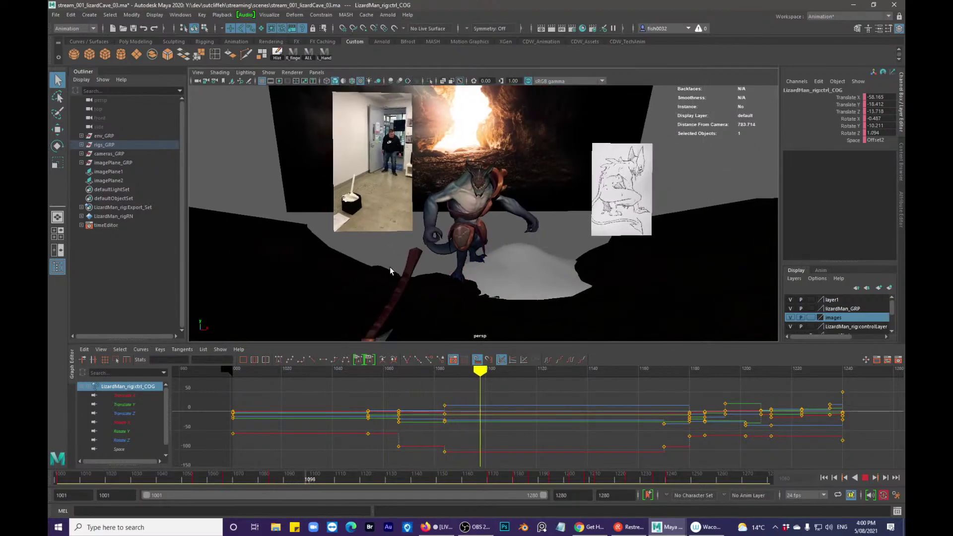
alt+middle_drag(454, 255, 497, 232)
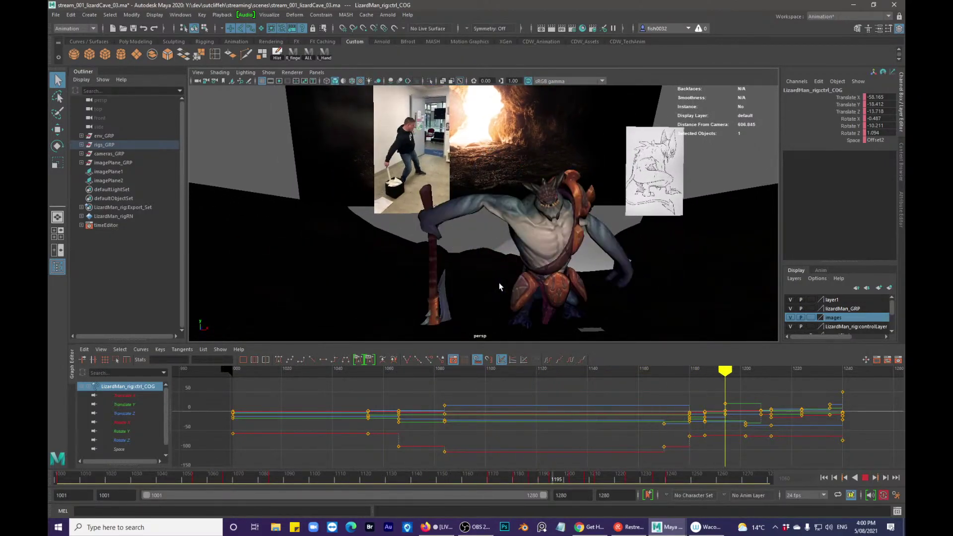
- Try moving the left wrist IK control at frame 1100 to about Translate -334.1, 4.4, -322.7, undo it and return to frame 1084
drag(274, 480, 315, 478)
click(568, 202)
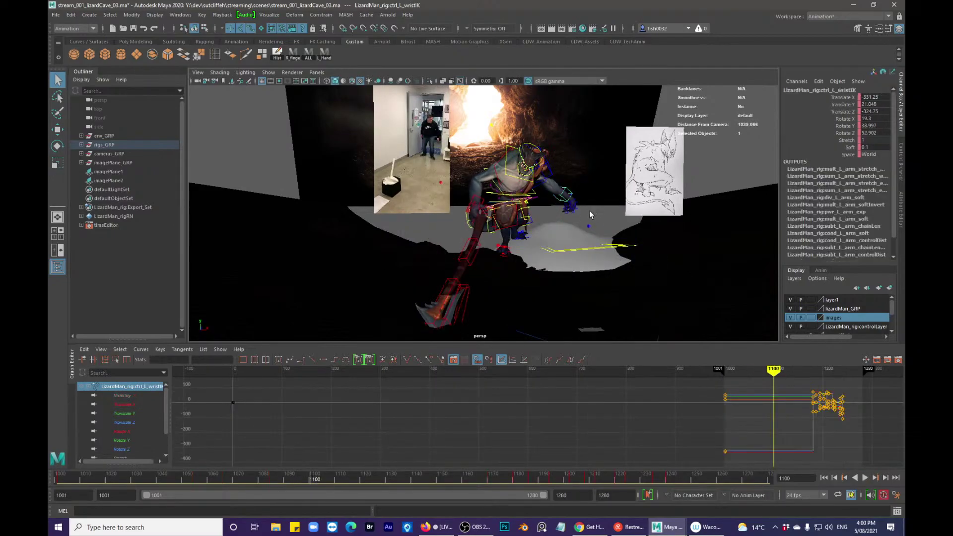
alt+drag(584, 221, 576, 227)
drag(608, 191, 597, 192)
alt+drag(596, 194, 572, 210)
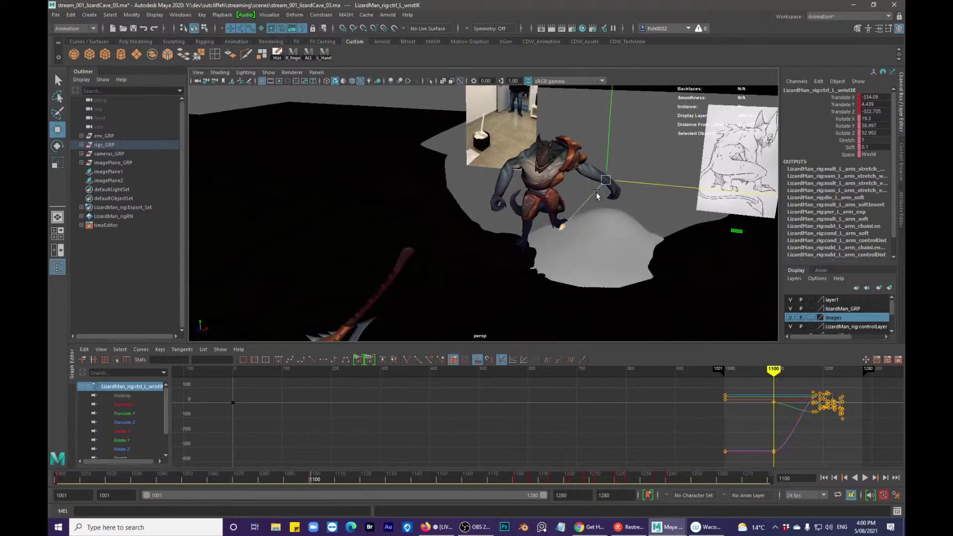
drag(314, 479, 272, 479)
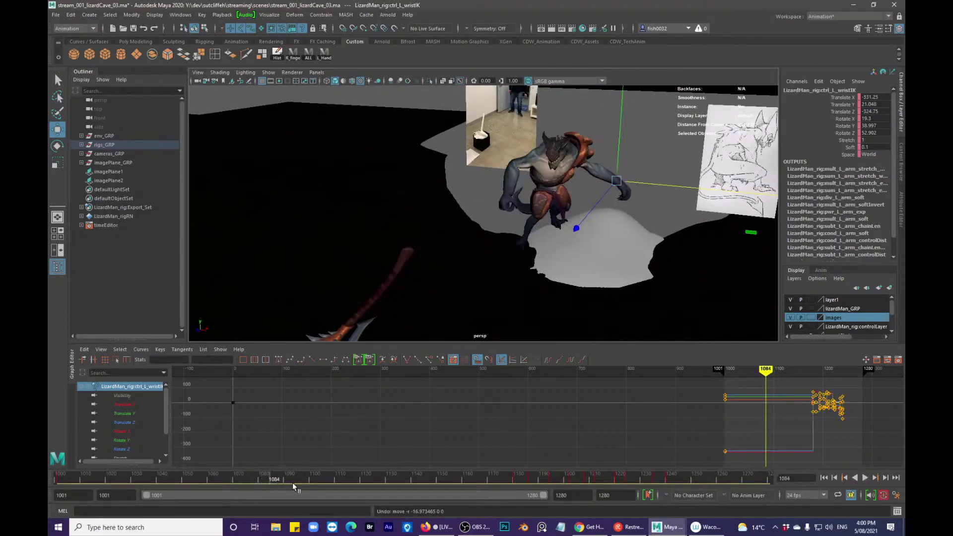
- Pose the left wrist IK control at frame 1084 to about Translate -326.0, 8.8, -315.9 and Rotate 30.6, 22.0, 44.7
key(ctrl+z)
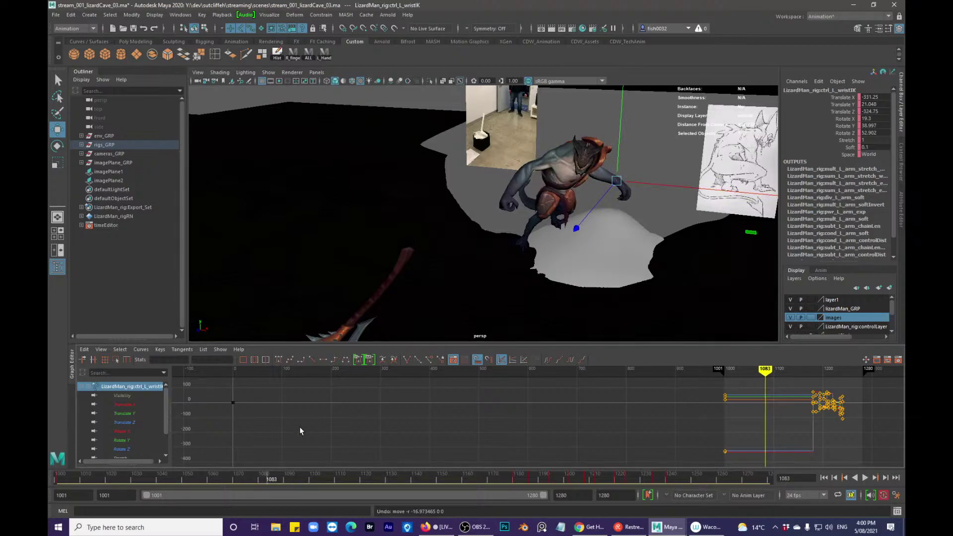
key(ctrl+z)
click(601, 206)
key(ctrl+z)
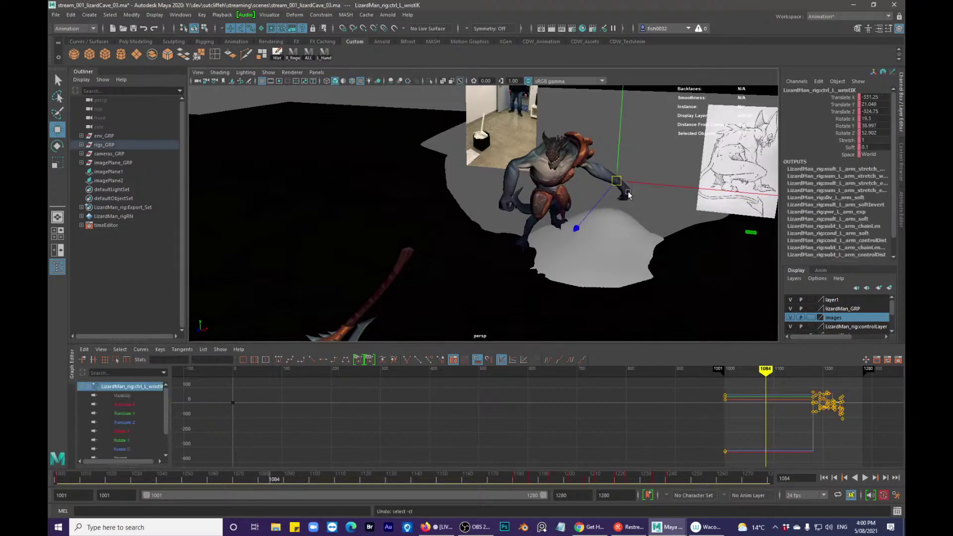
drag(599, 209, 635, 226)
key(e)
key(w)
drag(634, 194, 615, 211)
mouse_move(615, 219)
alt+mouse_down()
mouse_move(567, 219)
mouse_move(603, 221)
mouse_move(605, 233)
alt+mouse_up()
key(q)
key(w)
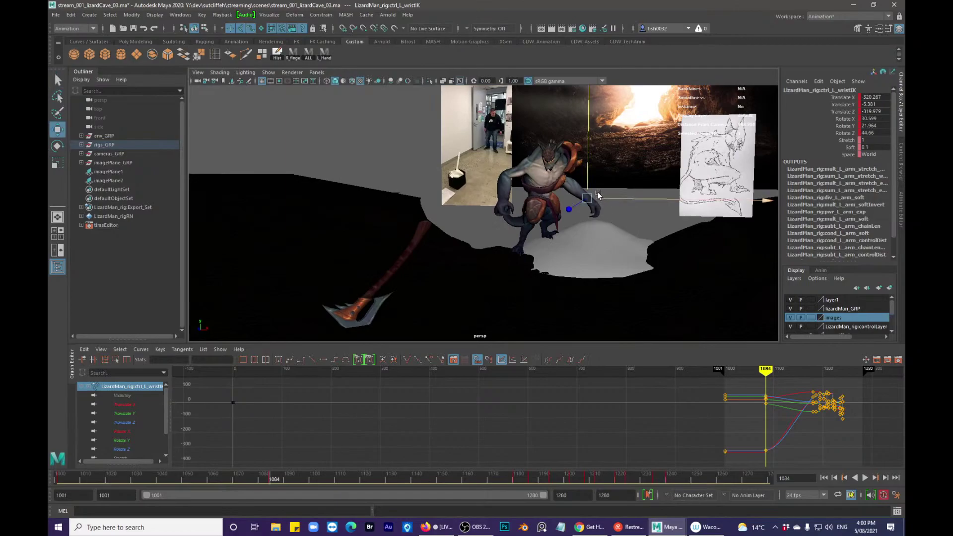
drag(616, 198, 615, 201)
key(q)
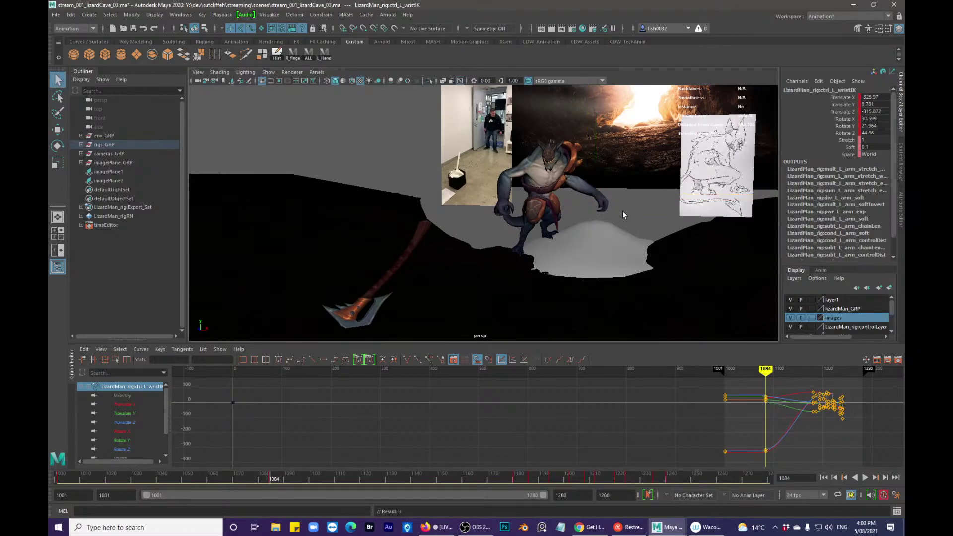
- Move the left wrist IK control at frame 1132 to about Translate X -205.1, Z -234.6 and raise it slightly
key(alt+v)
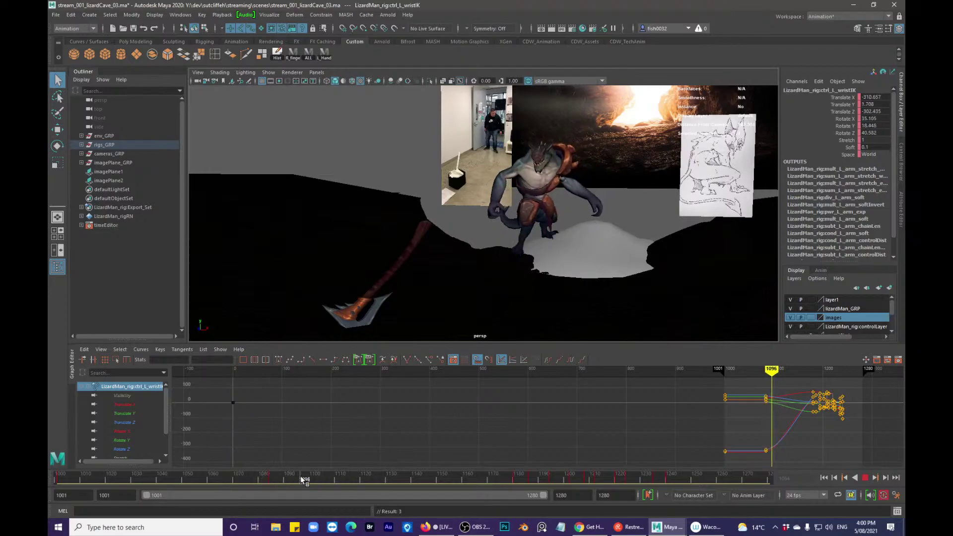
mouse_move(360, 476)
mouse_down()
mouse_move(401, 464)
mouse_move(392, 466)
mouse_up()
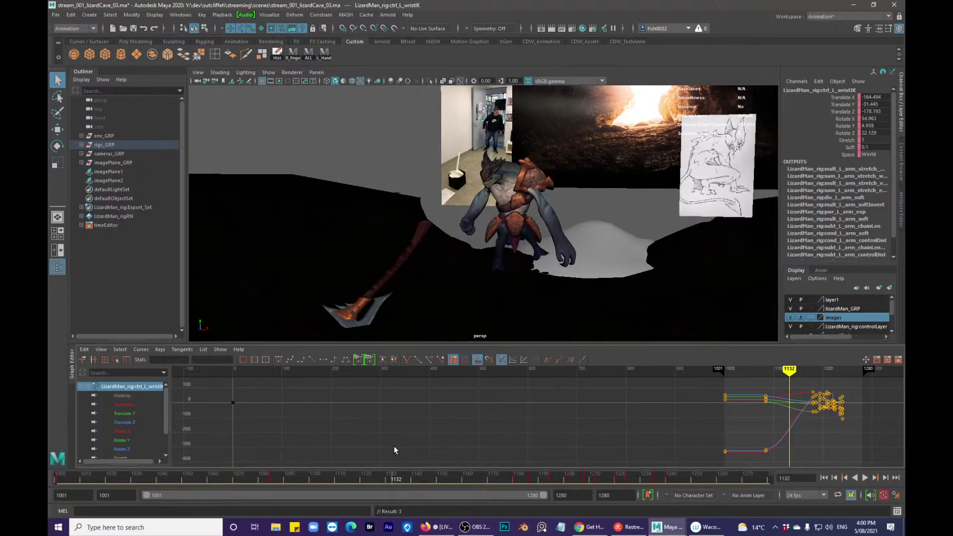
key(w)
alt+drag(551, 258, 476, 263)
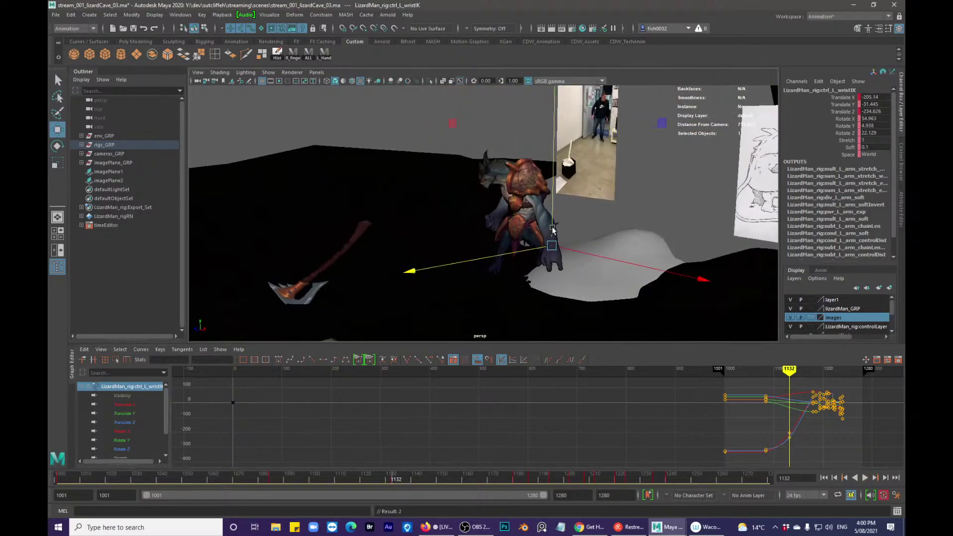
drag(552, 228, 552, 209)
alt+drag(502, 247, 521, 281)
key(q)
- Pull the left wrist IK control in closer to the body at frame 1162
drag(394, 479, 472, 476)
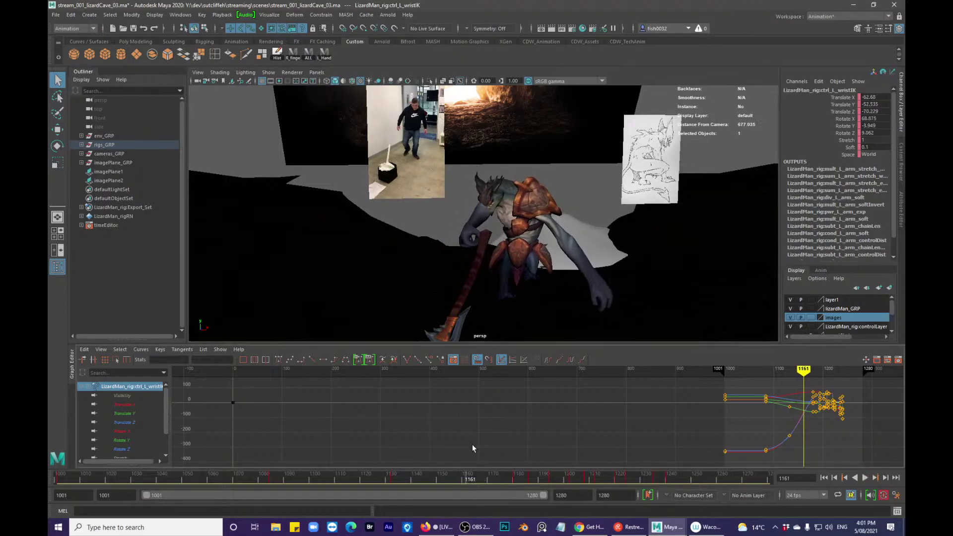
key(period)
key(alt+1)
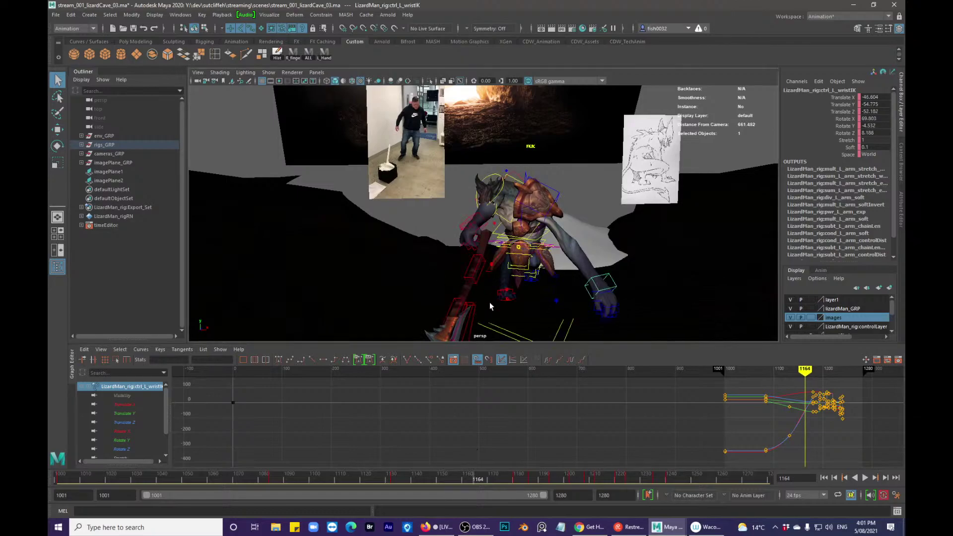
click(506, 296)
key(comma)
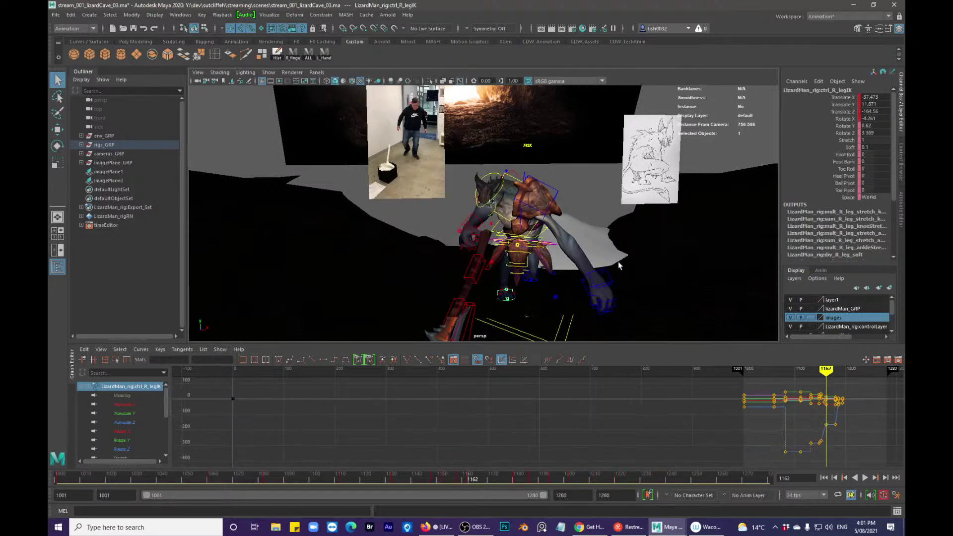
click(612, 281)
key(alt+1)
alt+drag(612, 281, 602, 296)
alt+middle_drag(521, 277, 478, 290)
alt+drag(477, 291, 582, 215)
drag(413, 235, 535, 170)
key(q)
- Move the left arm pole vector control at frame 1162 to about Translate X 119.8
alt+drag(521, 133, 536, 119)
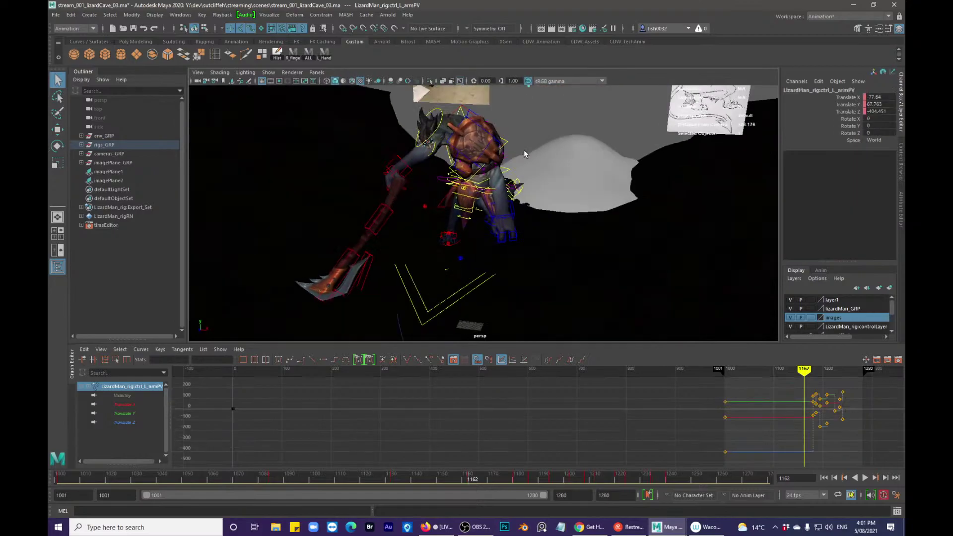
click(527, 89)
key(w)
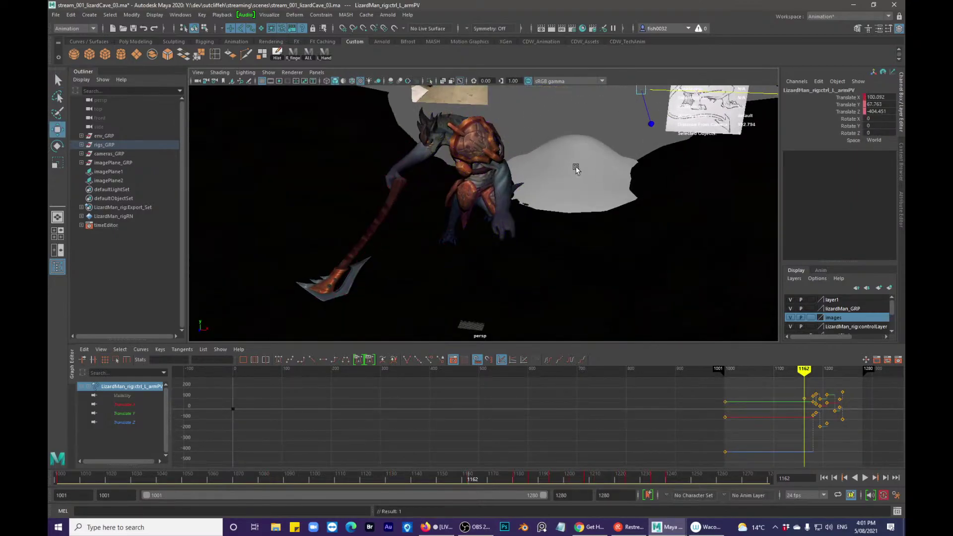
alt+drag(575, 169, 513, 171)
drag(524, 117, 539, 117)
alt+drag(519, 166, 386, 135)
key(q)
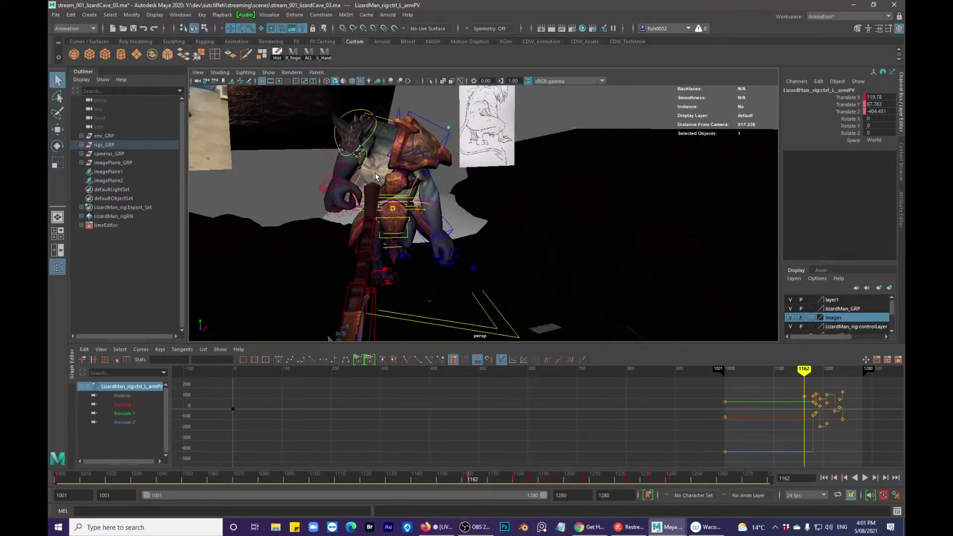
- Move the right wrist IK control at frame 1162 to about Translate 147.3, -40.4, 168.4
alt+drag(376, 176, 401, 282)
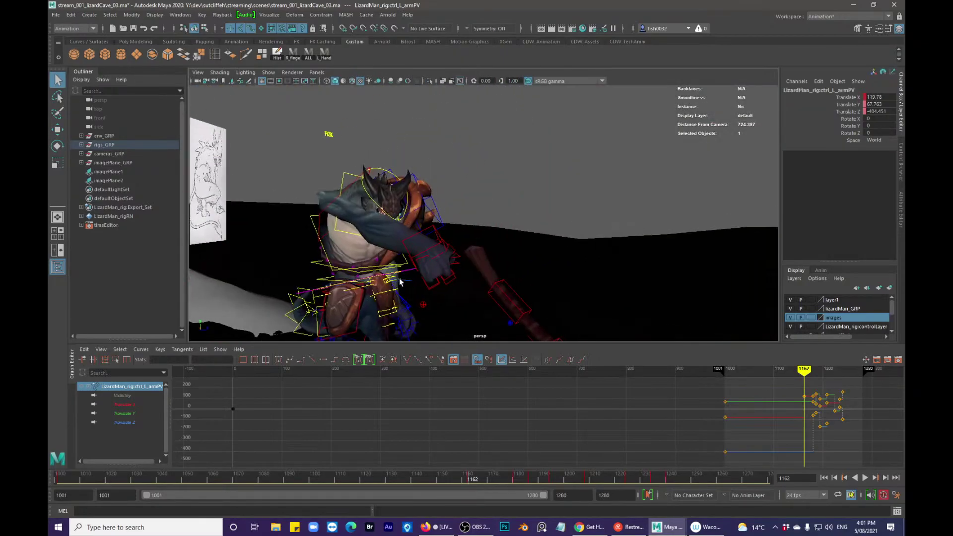
click(431, 241)
alt+drag(430, 242, 349, 272)
key(w)
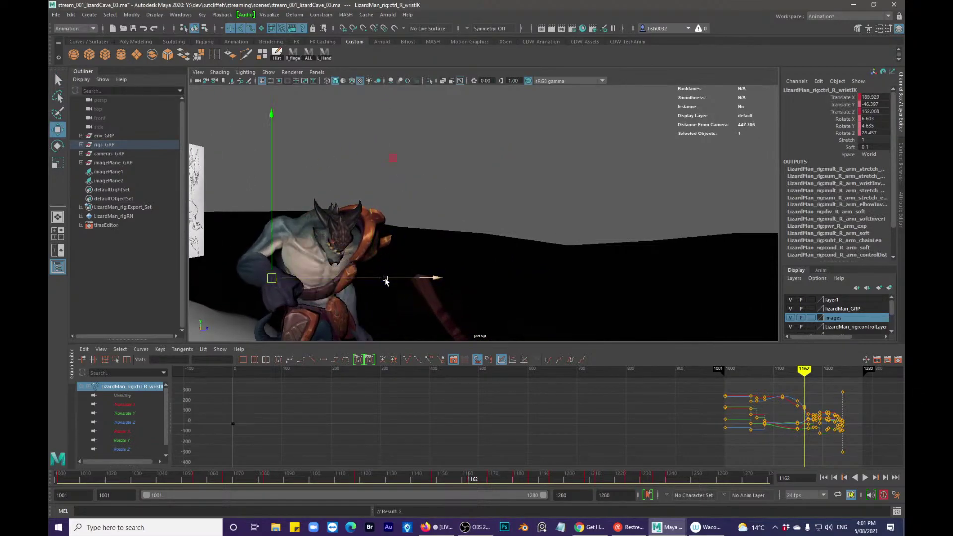
middle_drag(297, 239, 332, 267)
key(q)
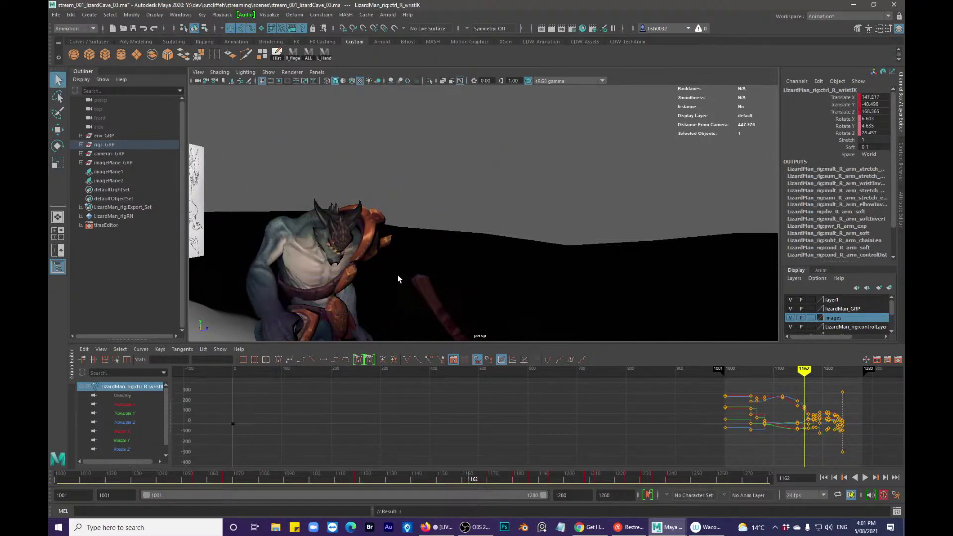
- Rotate the neck control at frame 1162 to adjust the character's gaze
alt+drag(397, 279, 380, 248)
click(380, 248)
key(e)
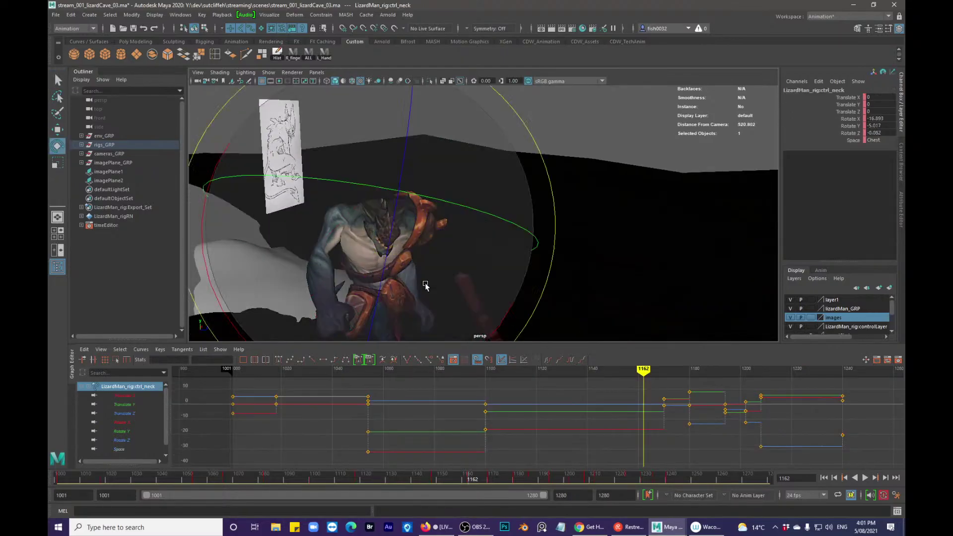
drag(469, 318, 457, 264)
key(q)
- Rotate the head control at frame 1162 to about 21.1, 3.6, 17.8
click(396, 214)
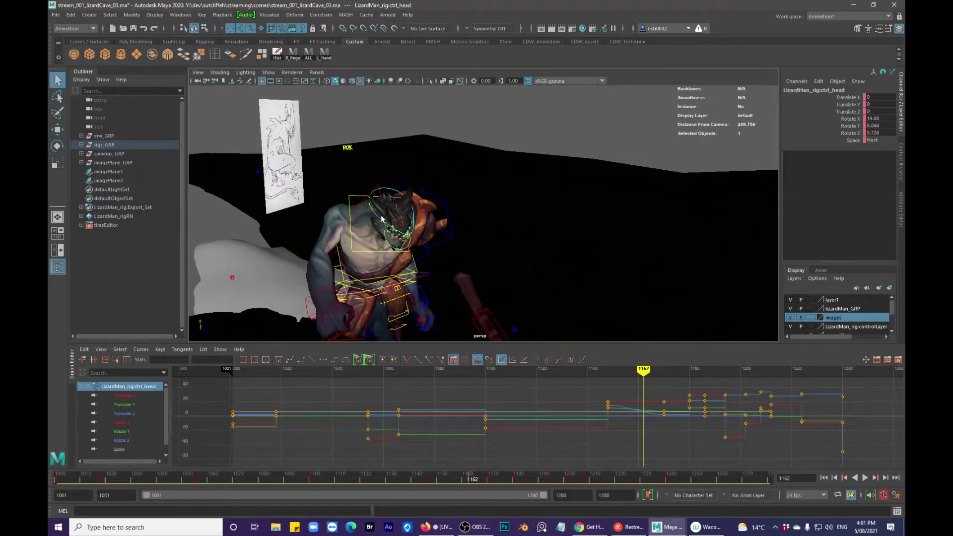
key(e)
key(q)
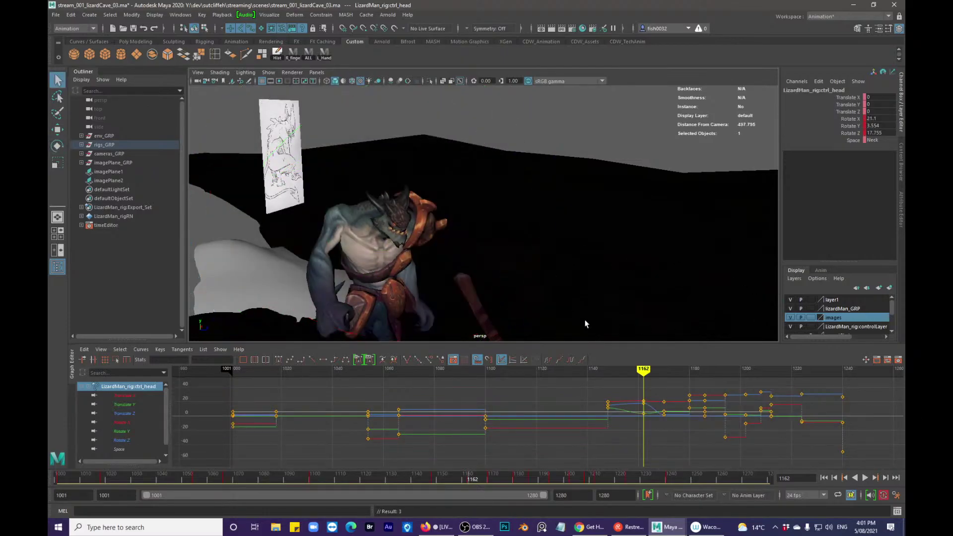
- Select the COG control and step through its keyed poses from frame 1084 to beyond frame 1170
alt+drag(596, 301, 511, 273)
click(497, 251)
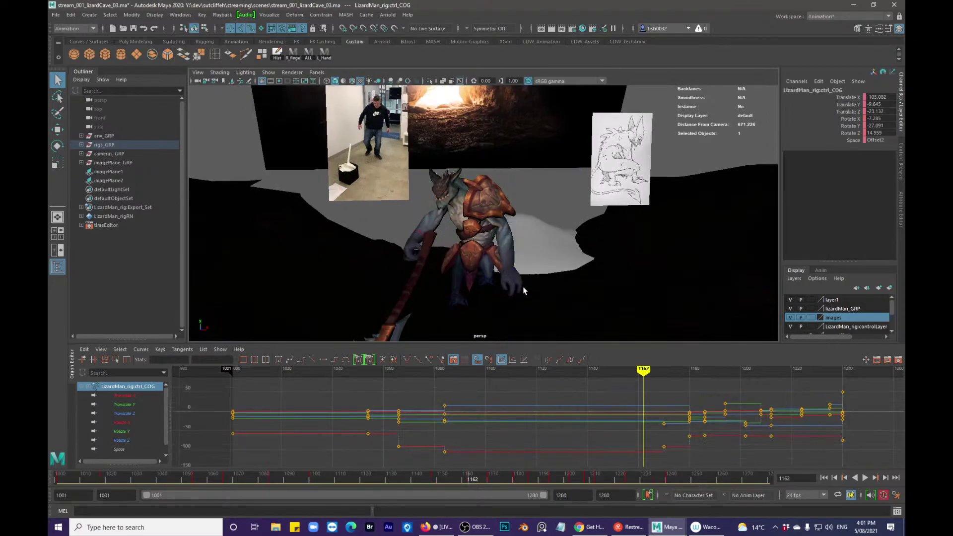
key(.)
key(e)
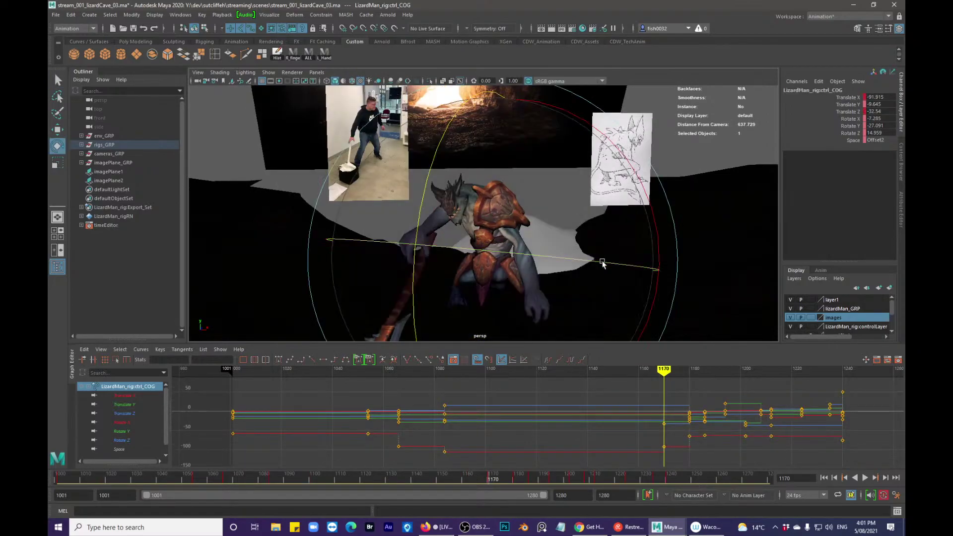
key(period)
key(period)
key(comma)
key(comma)
key(comma)
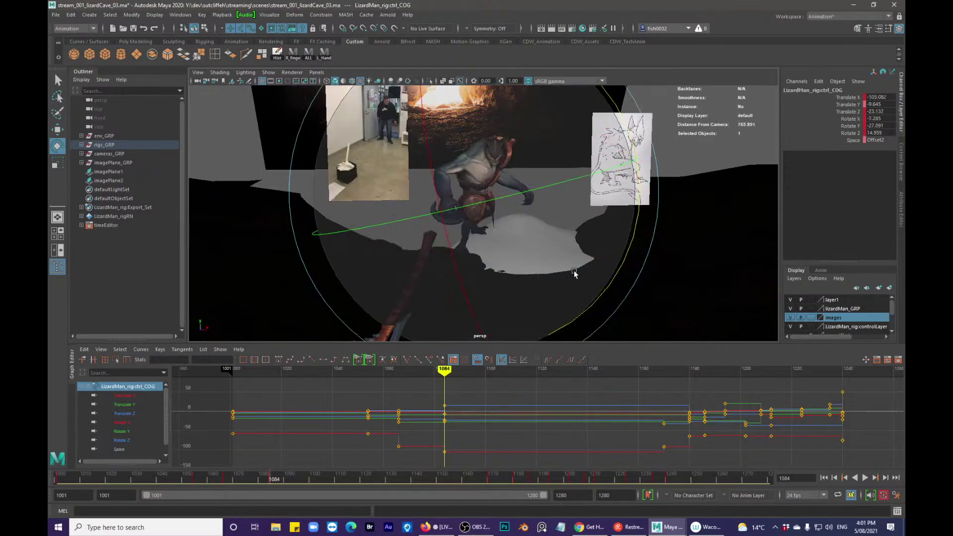
key(period)
- Play back the animation from frame 1068 and save the scene
click(230, 478)
scroll(496, 266, down, 5)
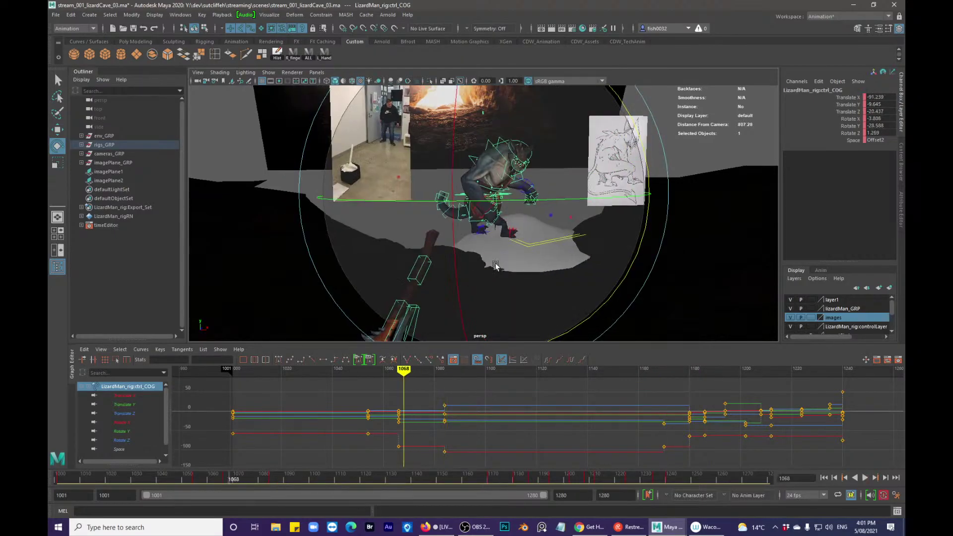
key(alt+v)
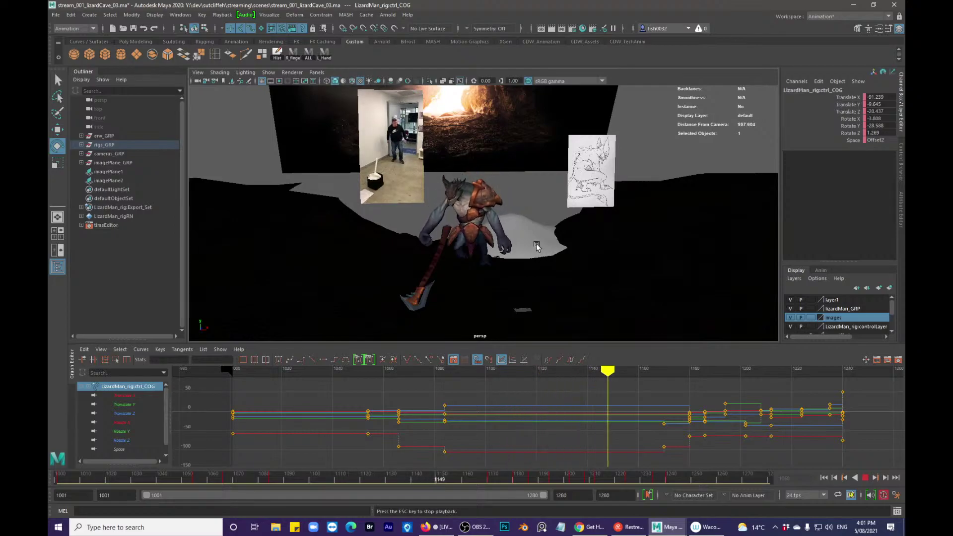
key(Escape)
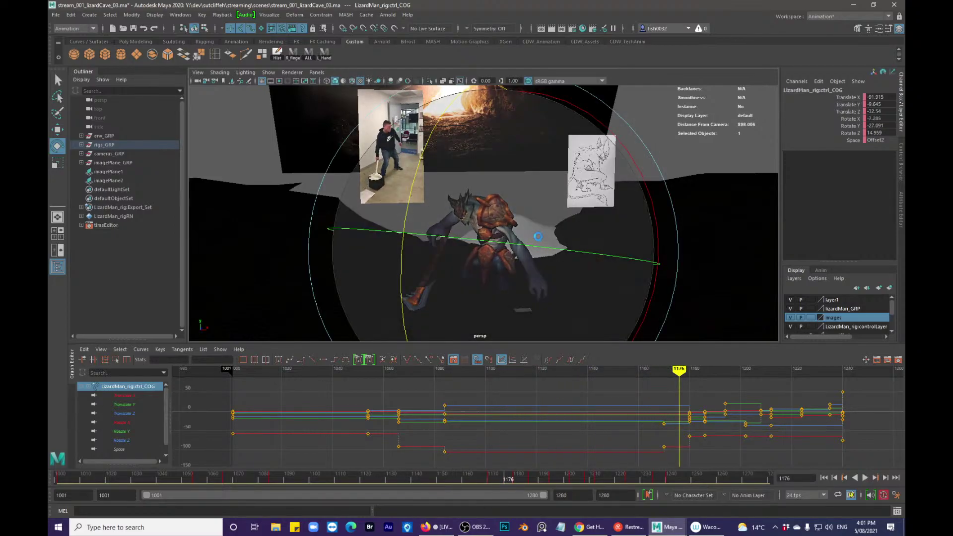
key(ctrl+s)
- Select all rig controls except the world offset control and set their keys to stepped tangents
click(577, 150)
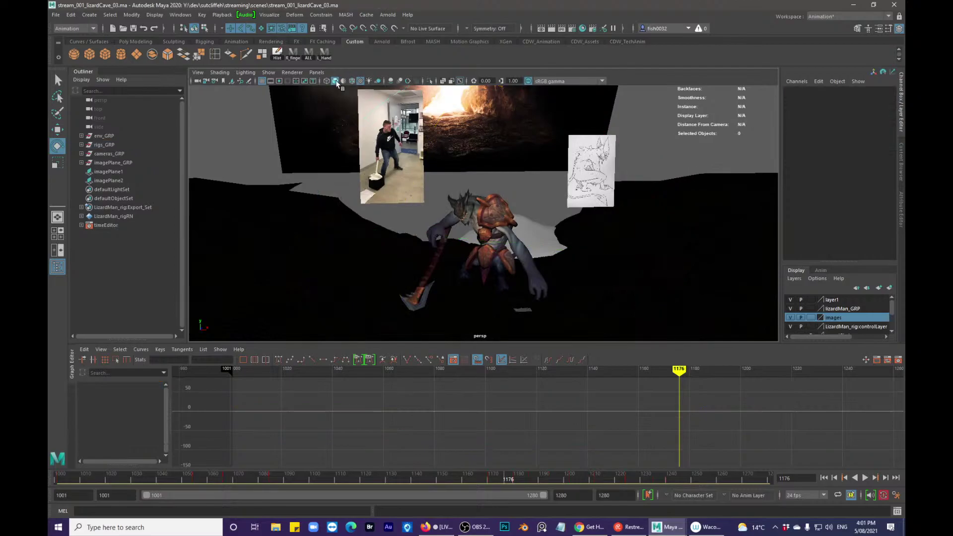
click(308, 52)
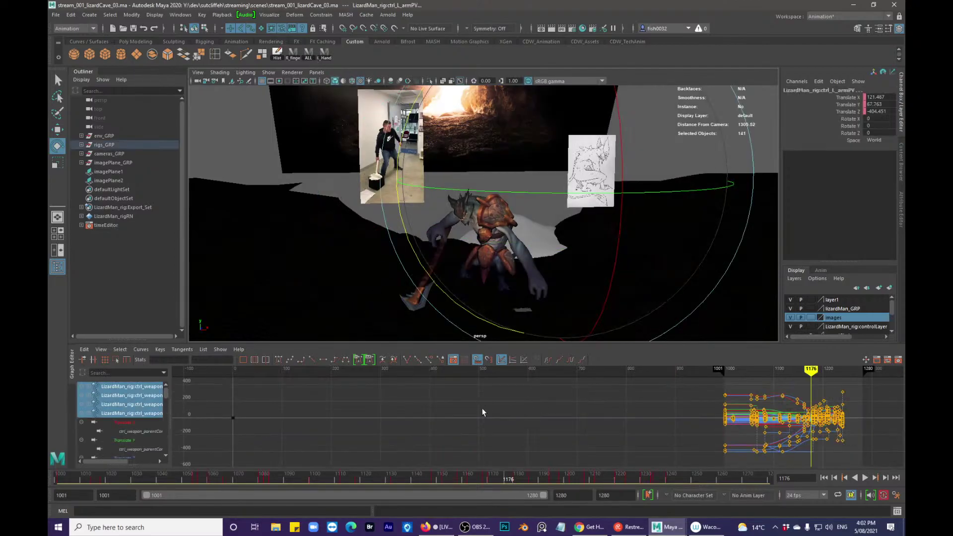
key(q)
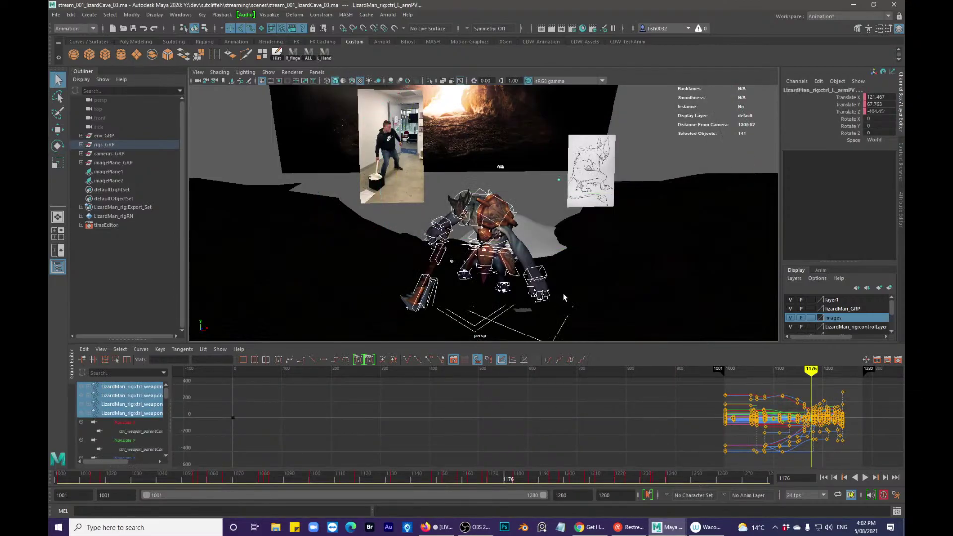
click(484, 327)
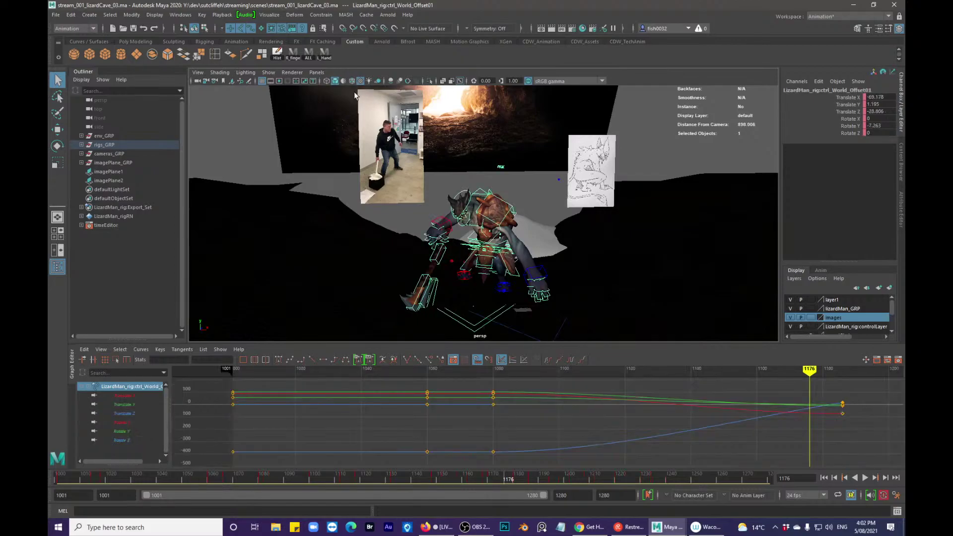
click(311, 56)
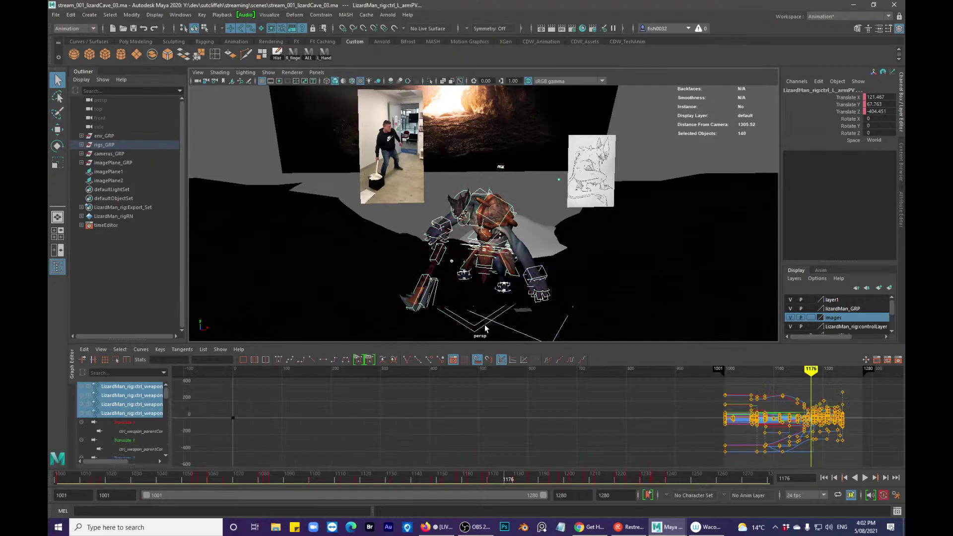
click(334, 360)
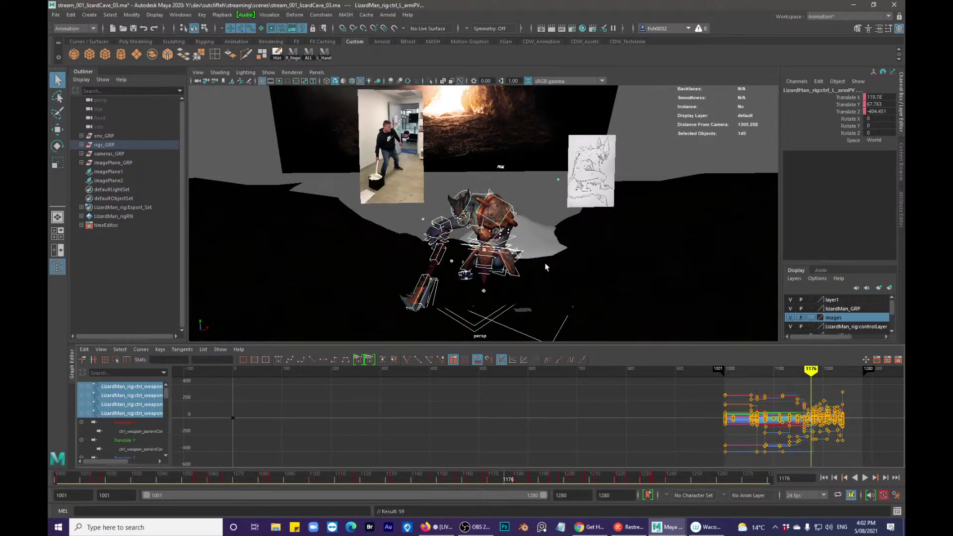
- Play back the stepped animation in the perspective view from the front of the character
alt+drag(500, 261, 438, 257)
alt+drag(424, 318, 546, 281)
key(alt+v)
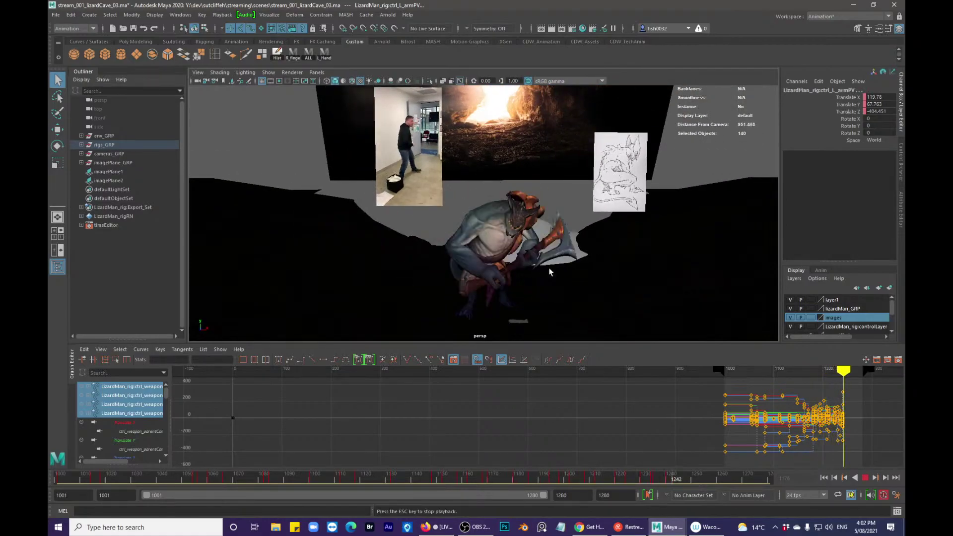
key(Escape)
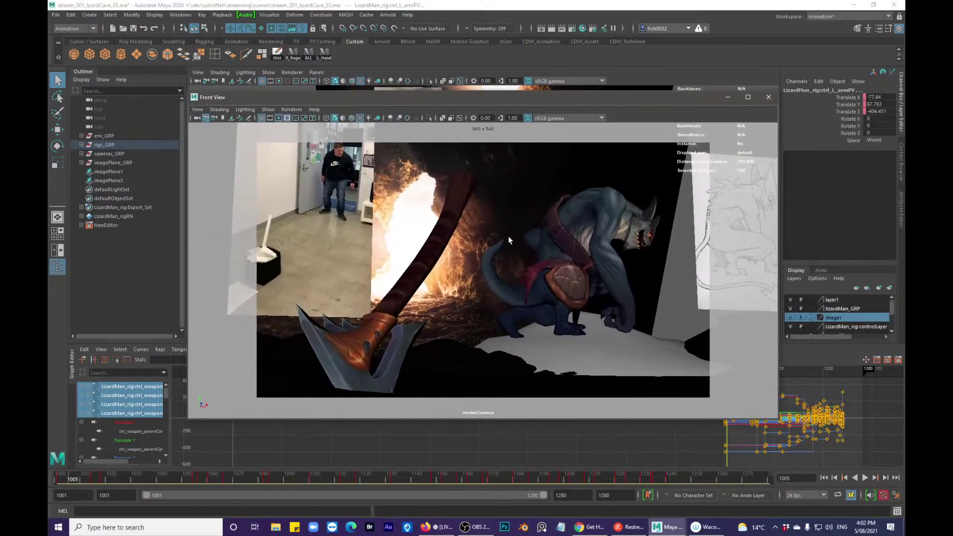
- Clear the selection and play back the animation through the render camera to review the blocking
click(682, 263)
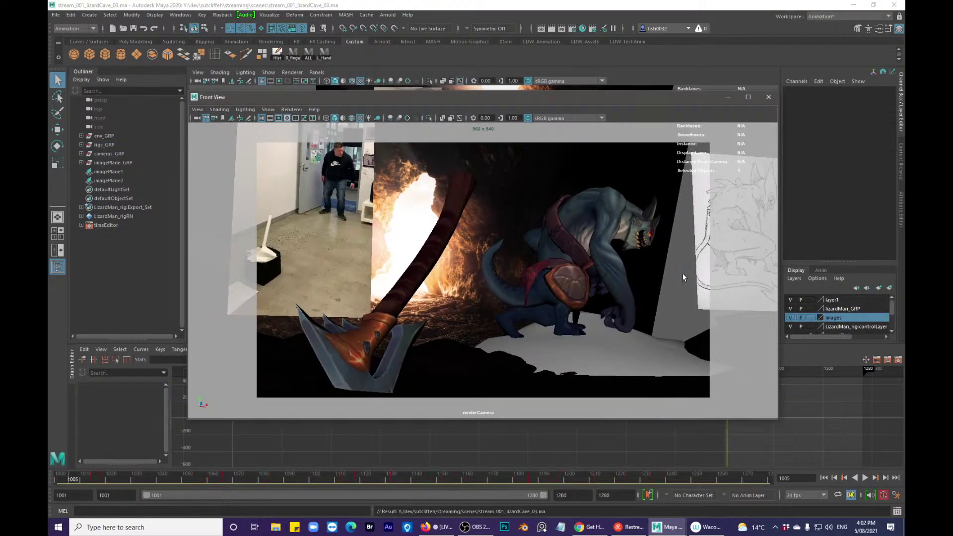
key(alt+v)
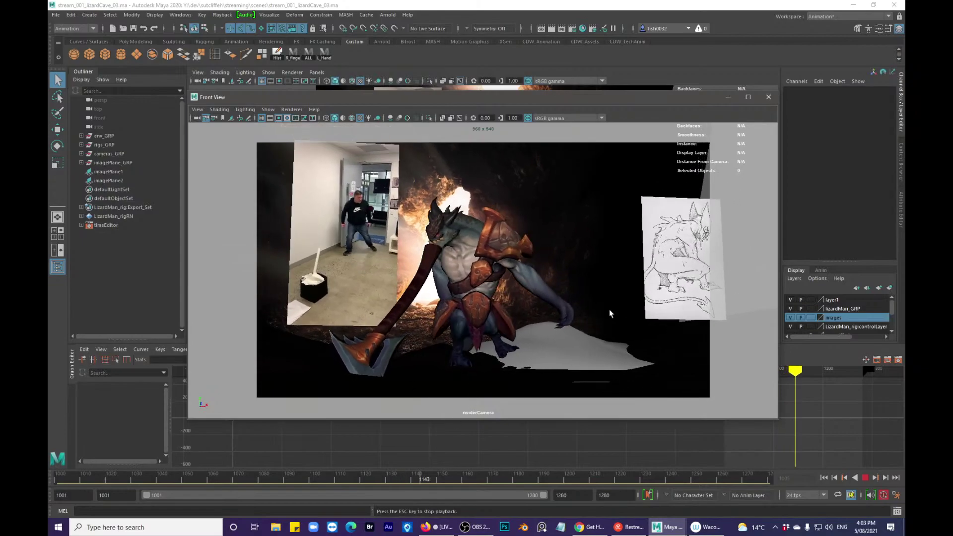
click(706, 206)
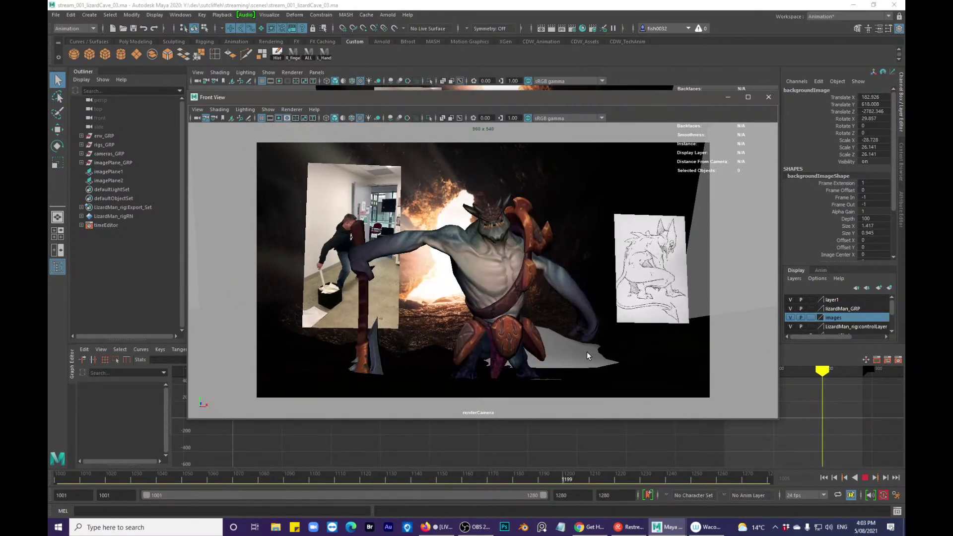
key(Escape)
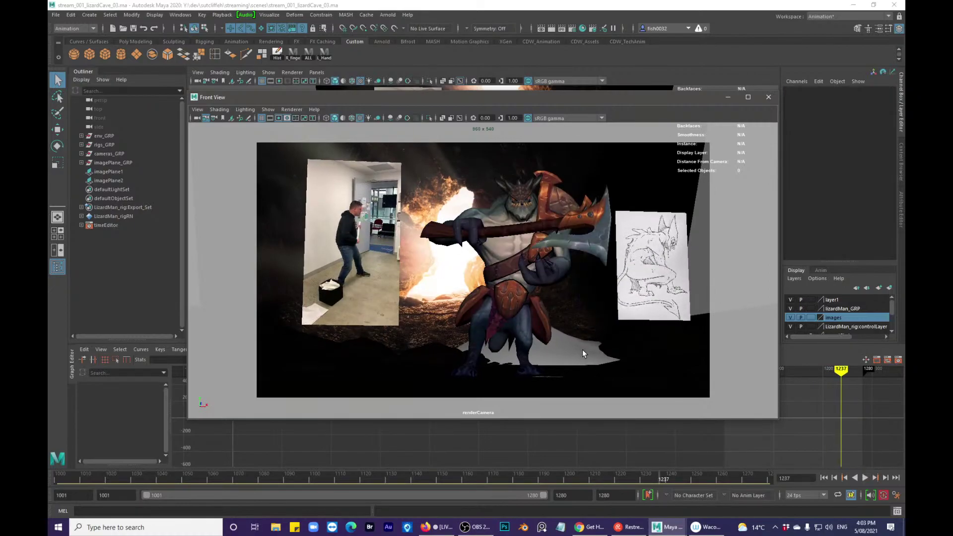